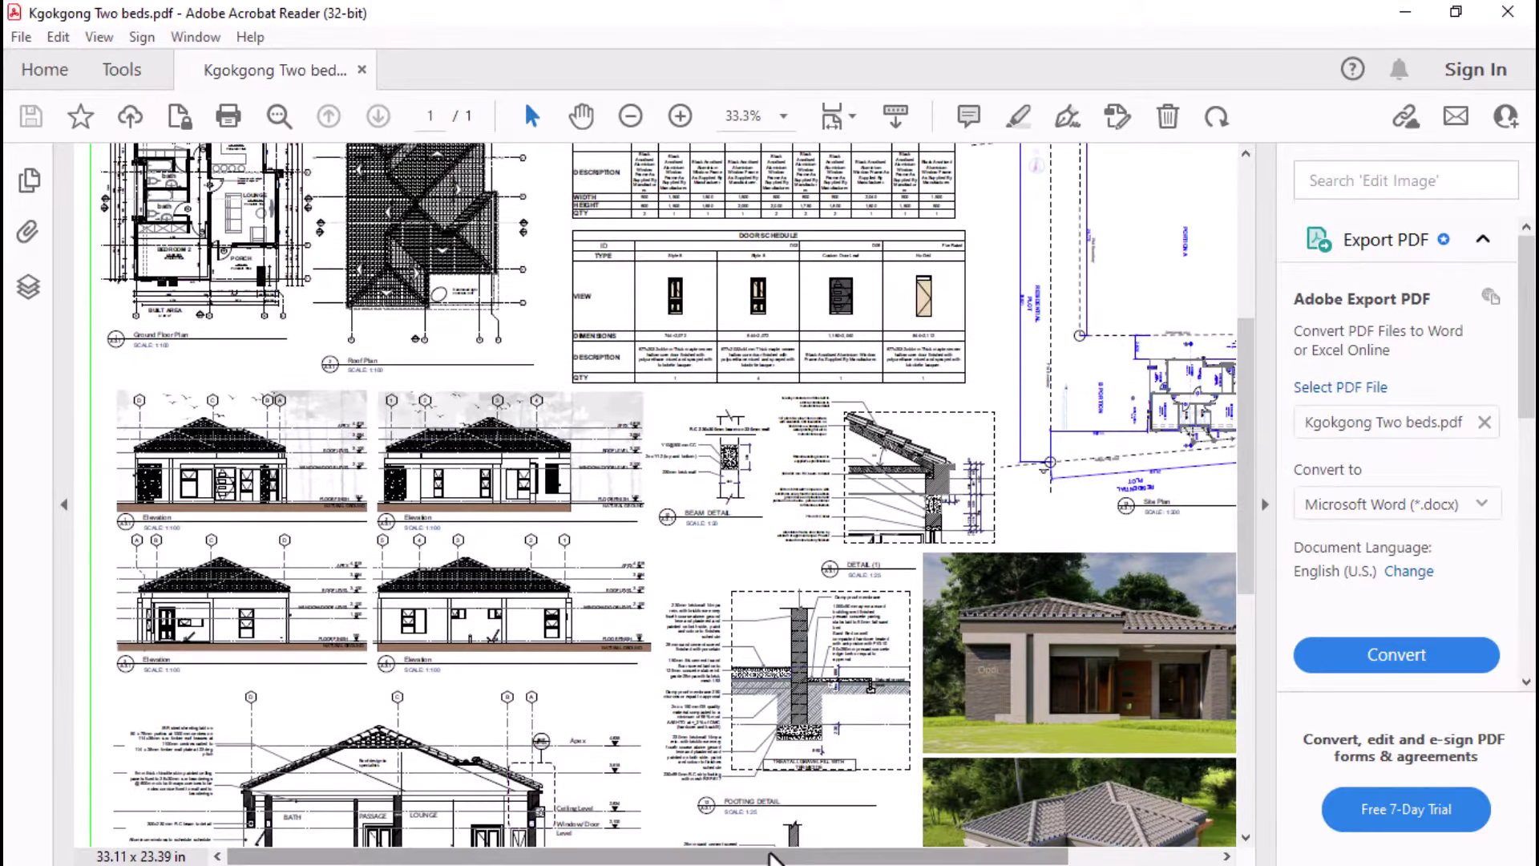
- Look over the two-bedroom house PDF, switch to Excel, and check the excavation quantity and material cells in the cost summary
drag(790, 856, 934, 856)
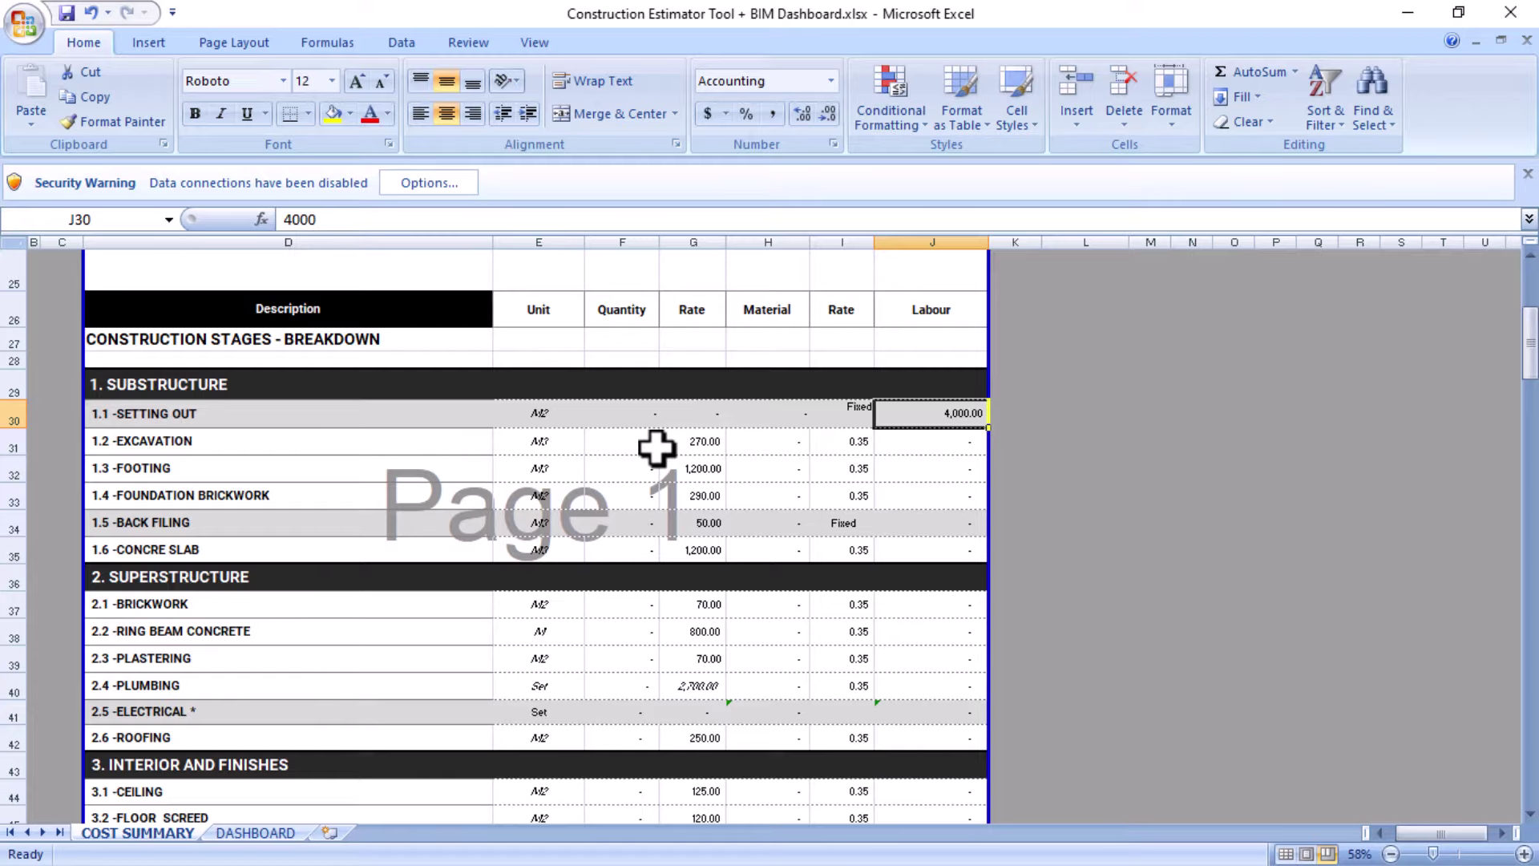
click(622, 441)
click(767, 441)
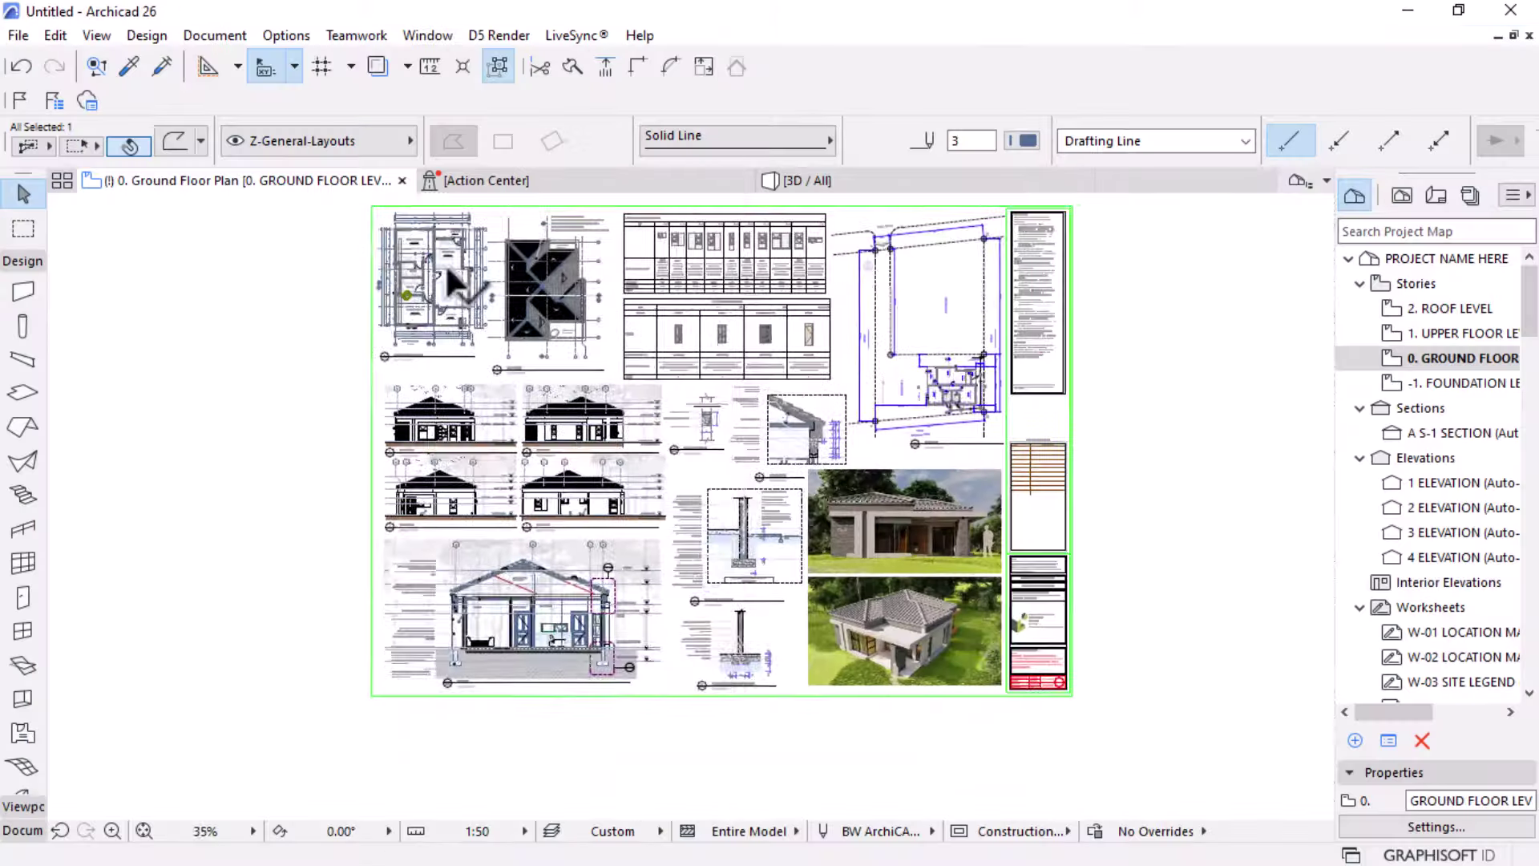
- Switch to Archicad and look up the built area noted below the ground floor plan
scroll(445, 262, up, 5)
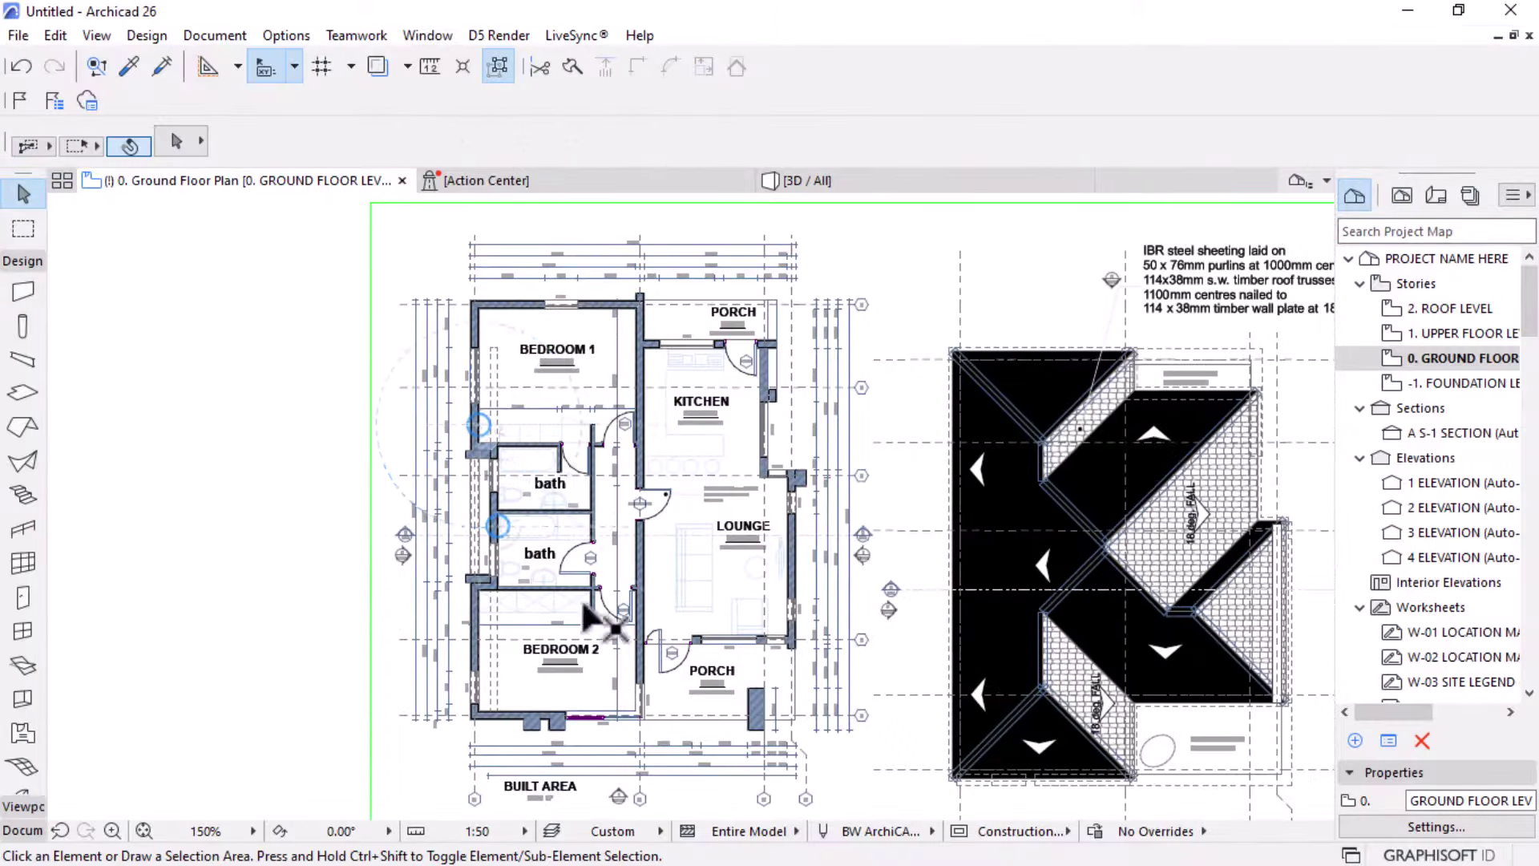
scroll(498, 535, up, 5)
scroll(623, 575, down, 5)
scroll(619, 568, up, 3)
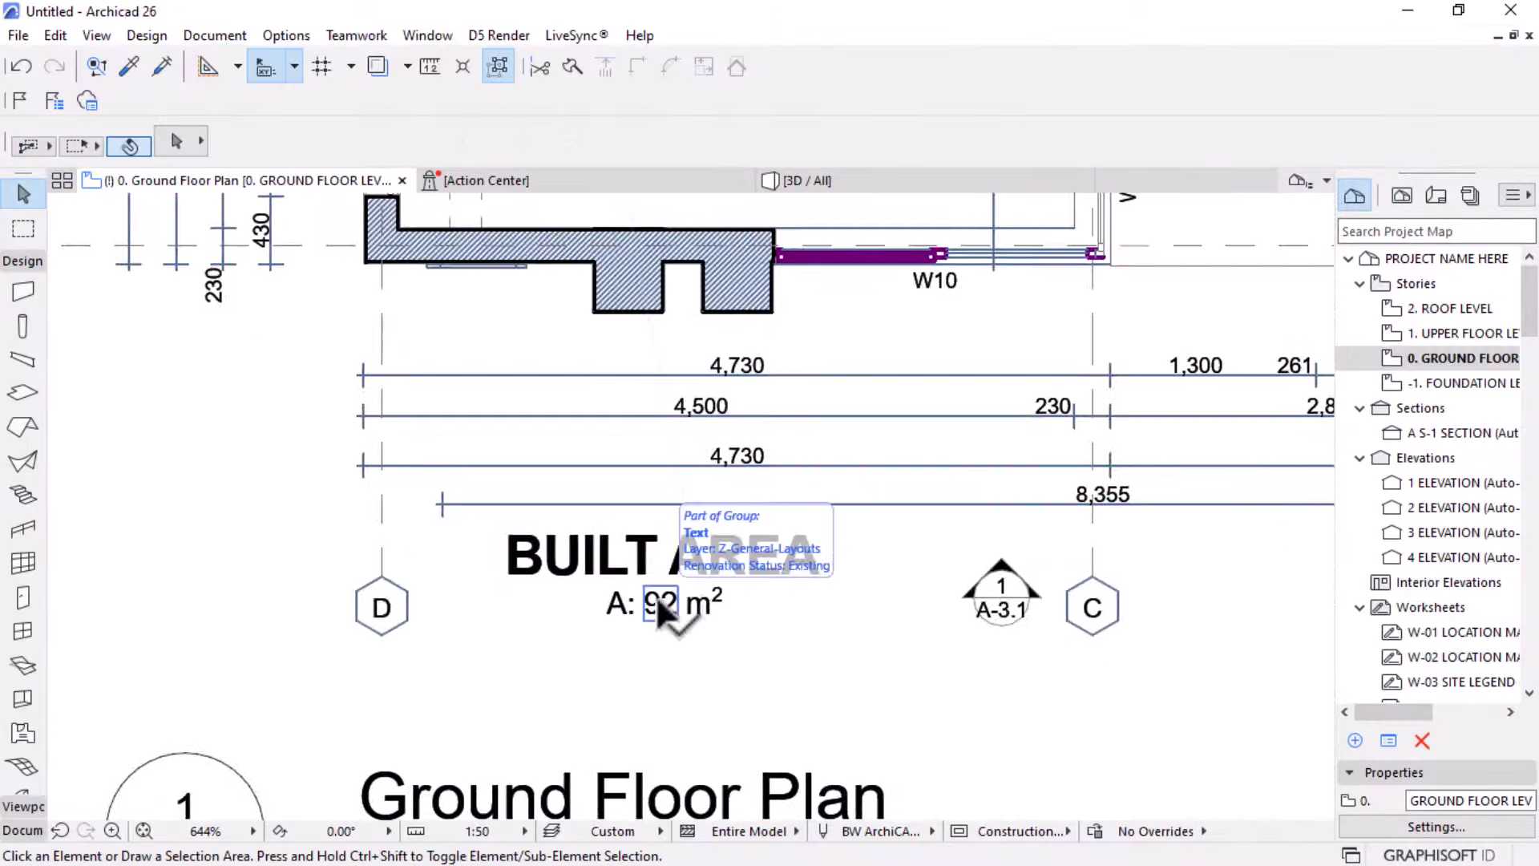
scroll(656, 595, down, 10)
scroll(748, 696, down, 2)
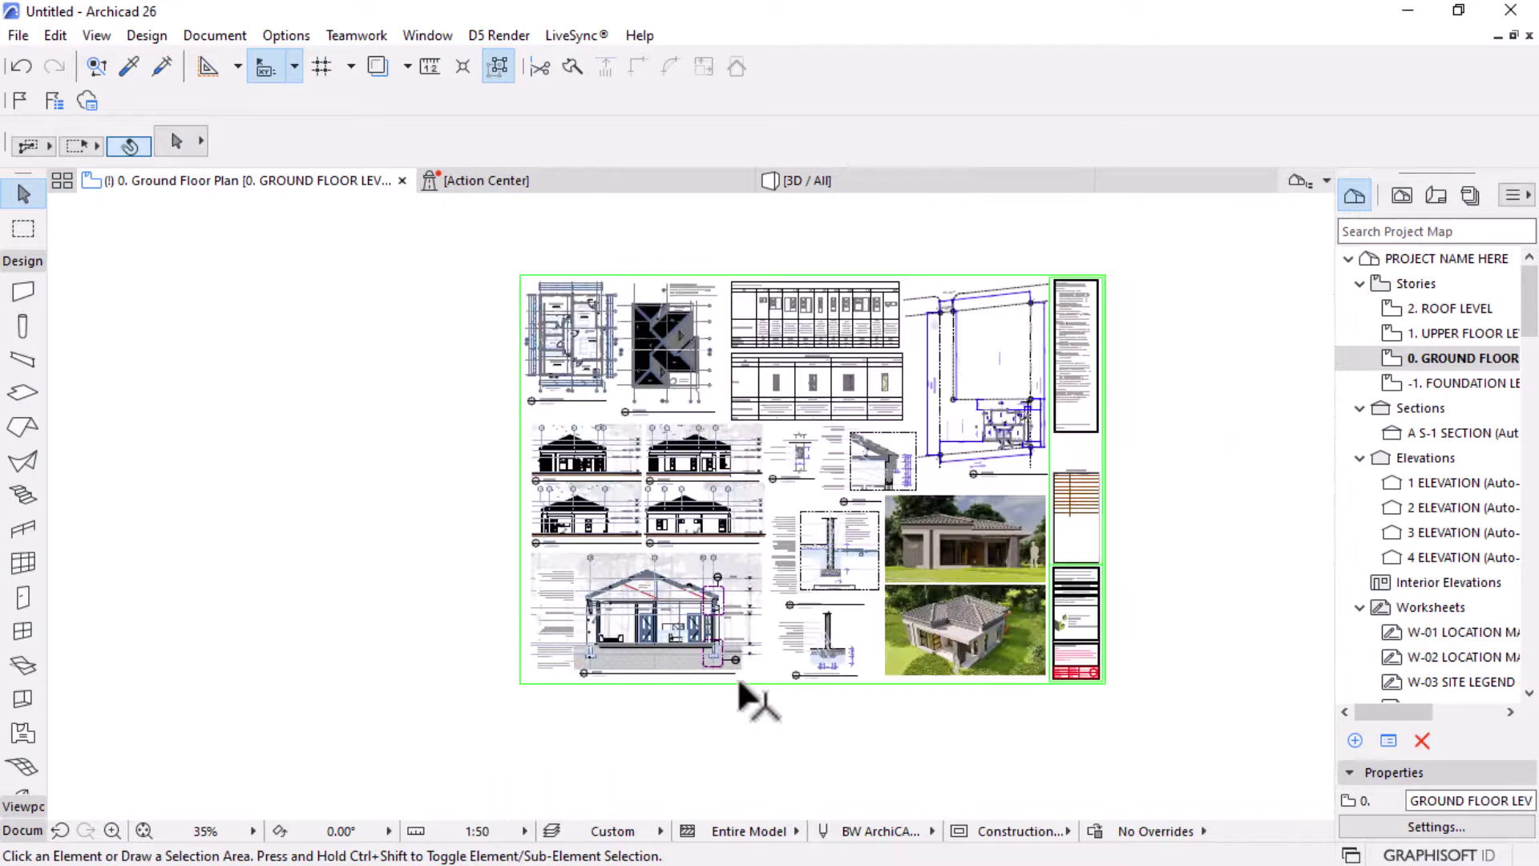
- Examine the house section to find the top-of-footing level relative to natural ground
scroll(526, 738, up, 8)
scroll(958, 614, down, 4)
scroll(930, 673, up, 3)
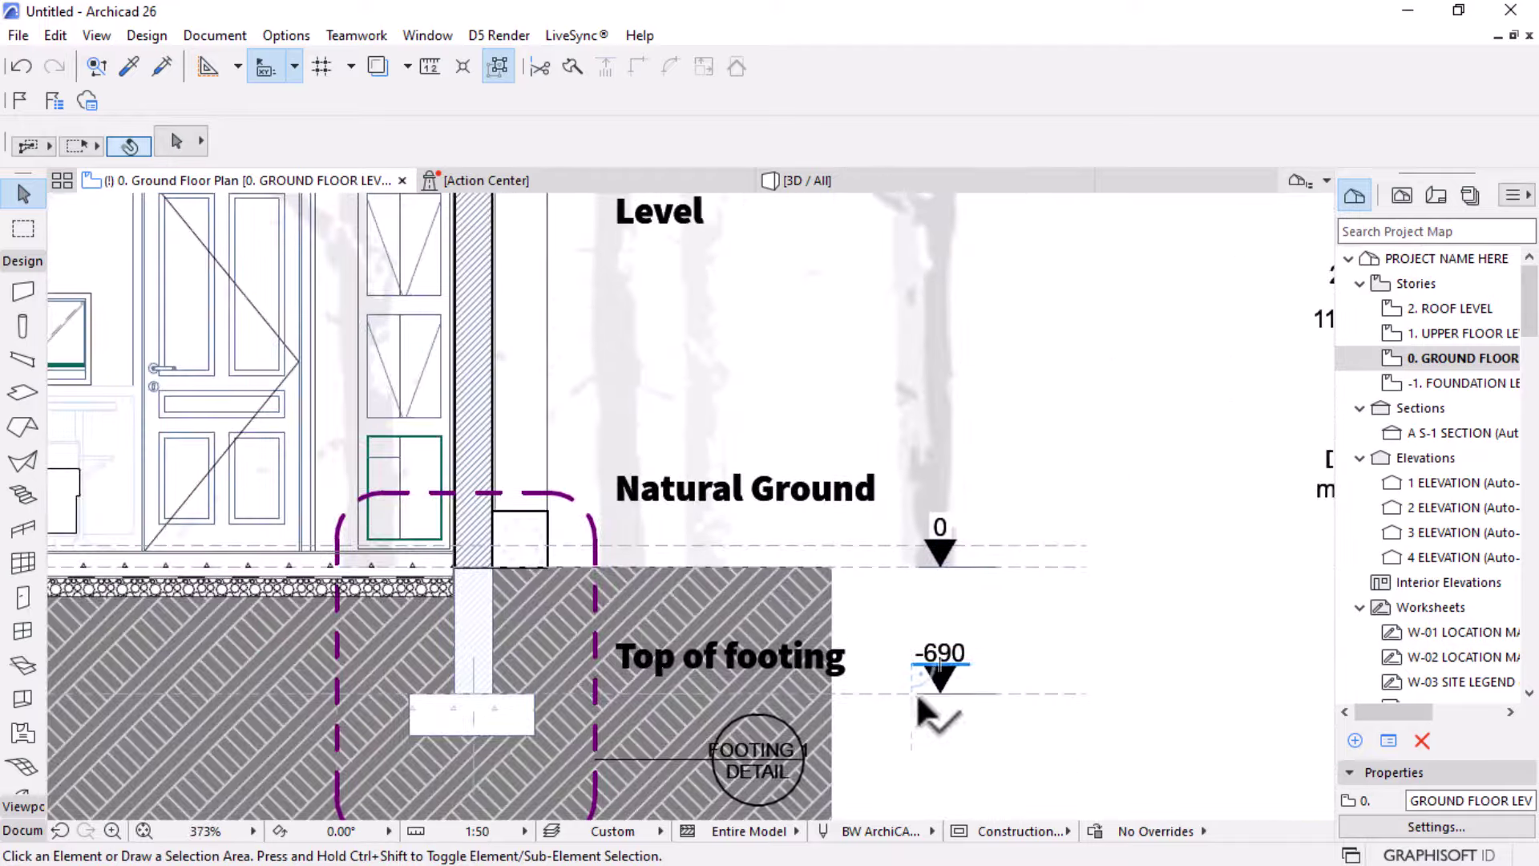
scroll(924, 699, down, 6)
scroll(704, 464, up, 4)
scroll(594, 359, down, 1)
scroll(841, 720, down, 5)
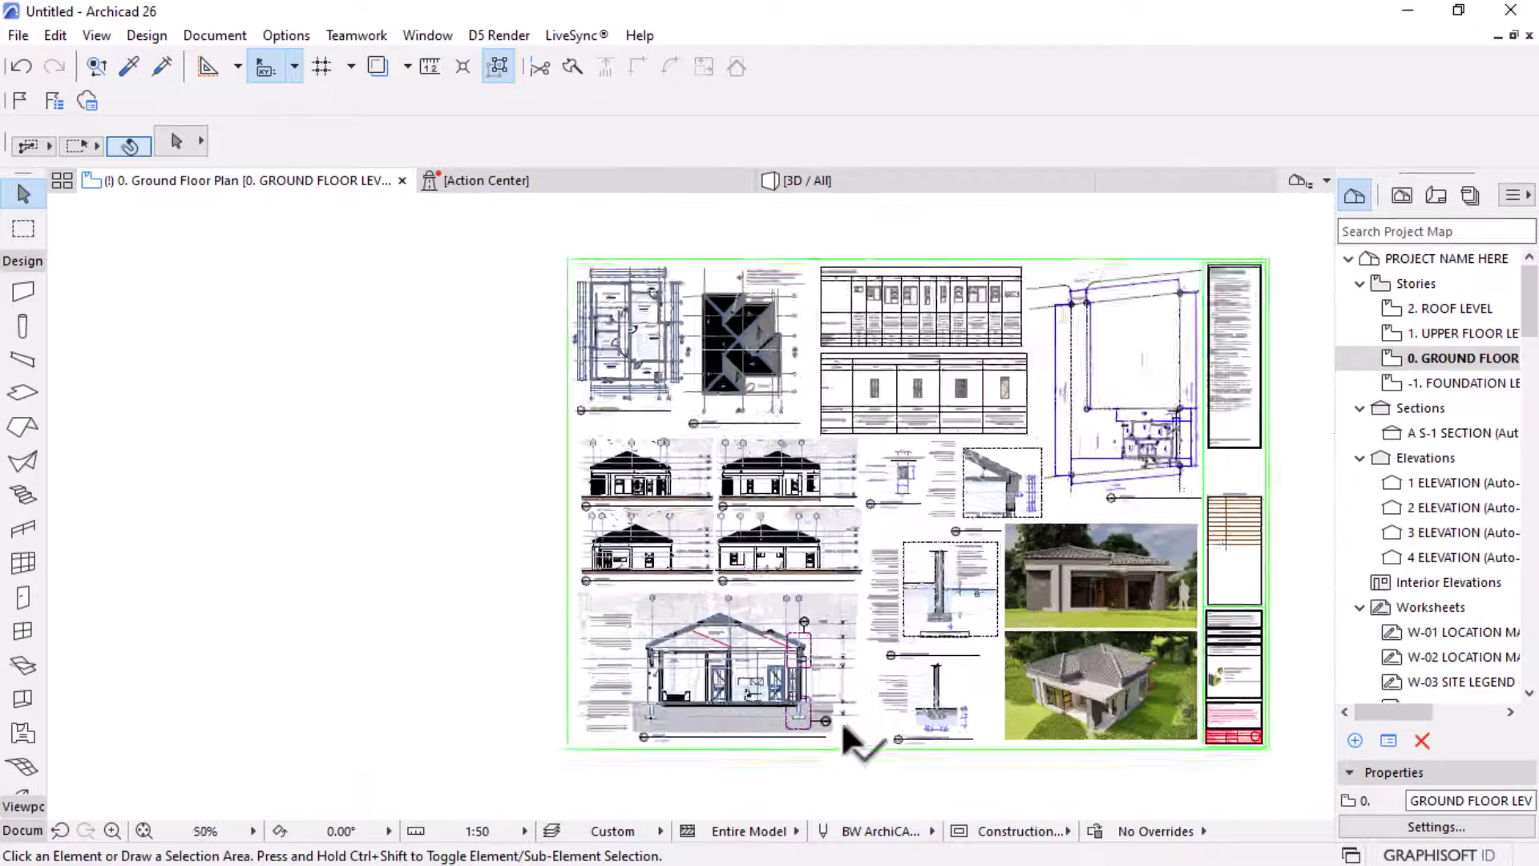
scroll(265, 333, up, 5)
scroll(776, 753, up, 3)
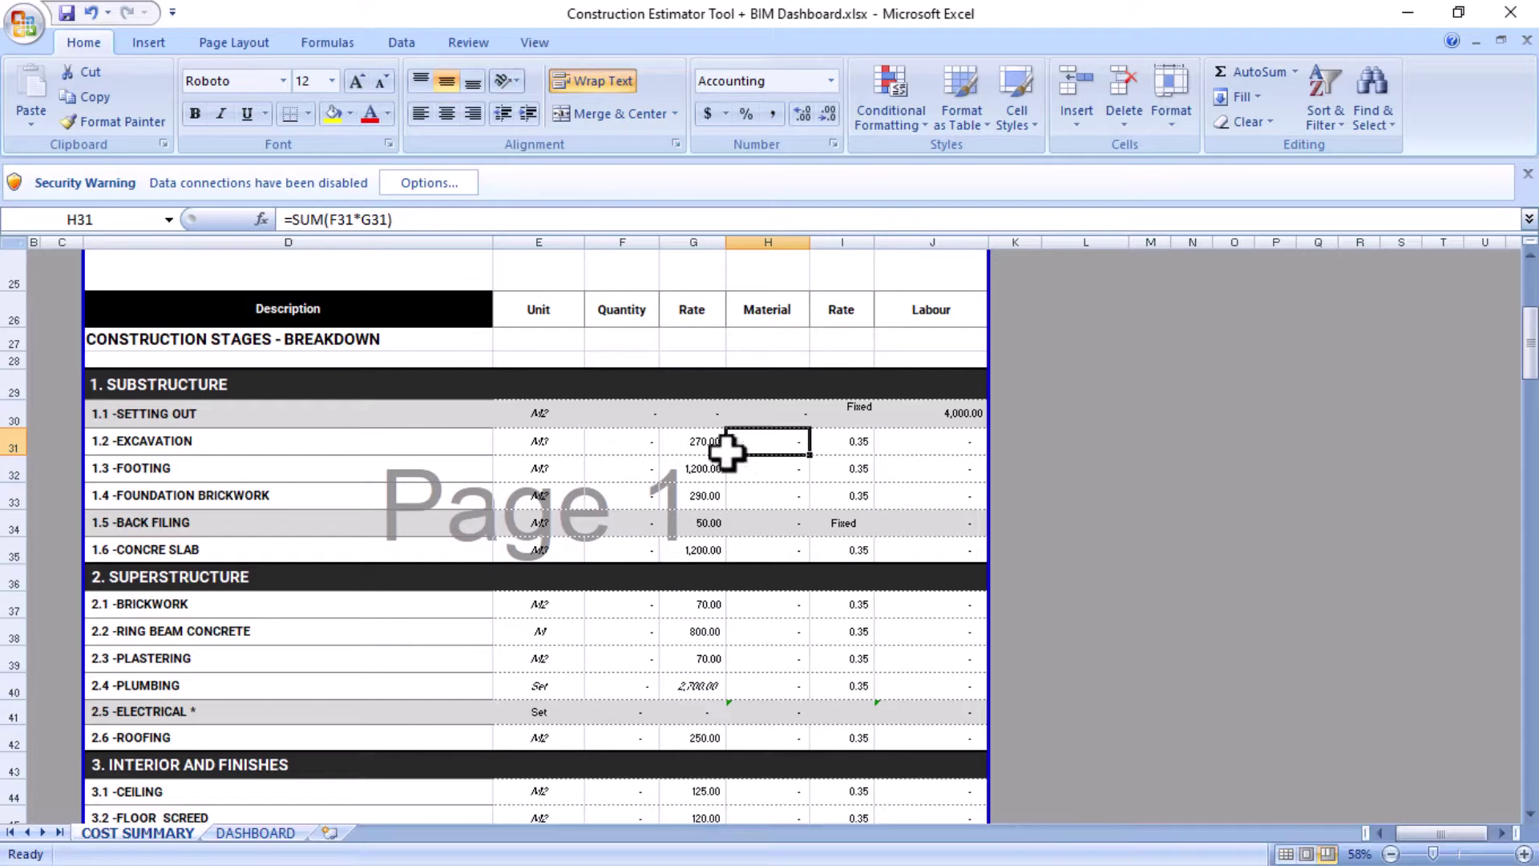
- Switch to the Excel cost summary and enter =92*.69 as the excavation quantity in F31
click(633, 437)
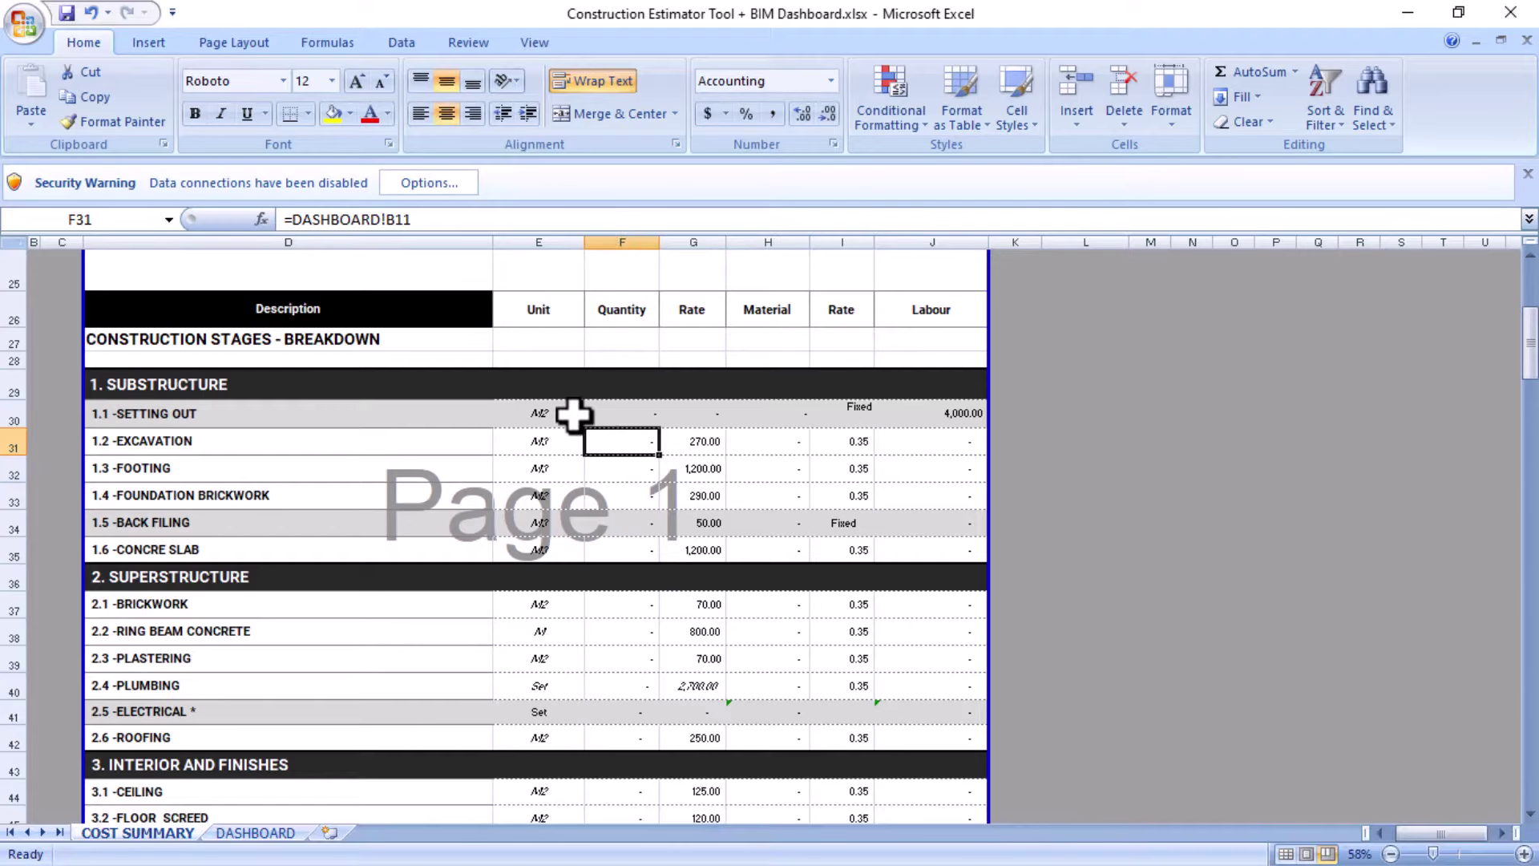
text(=)
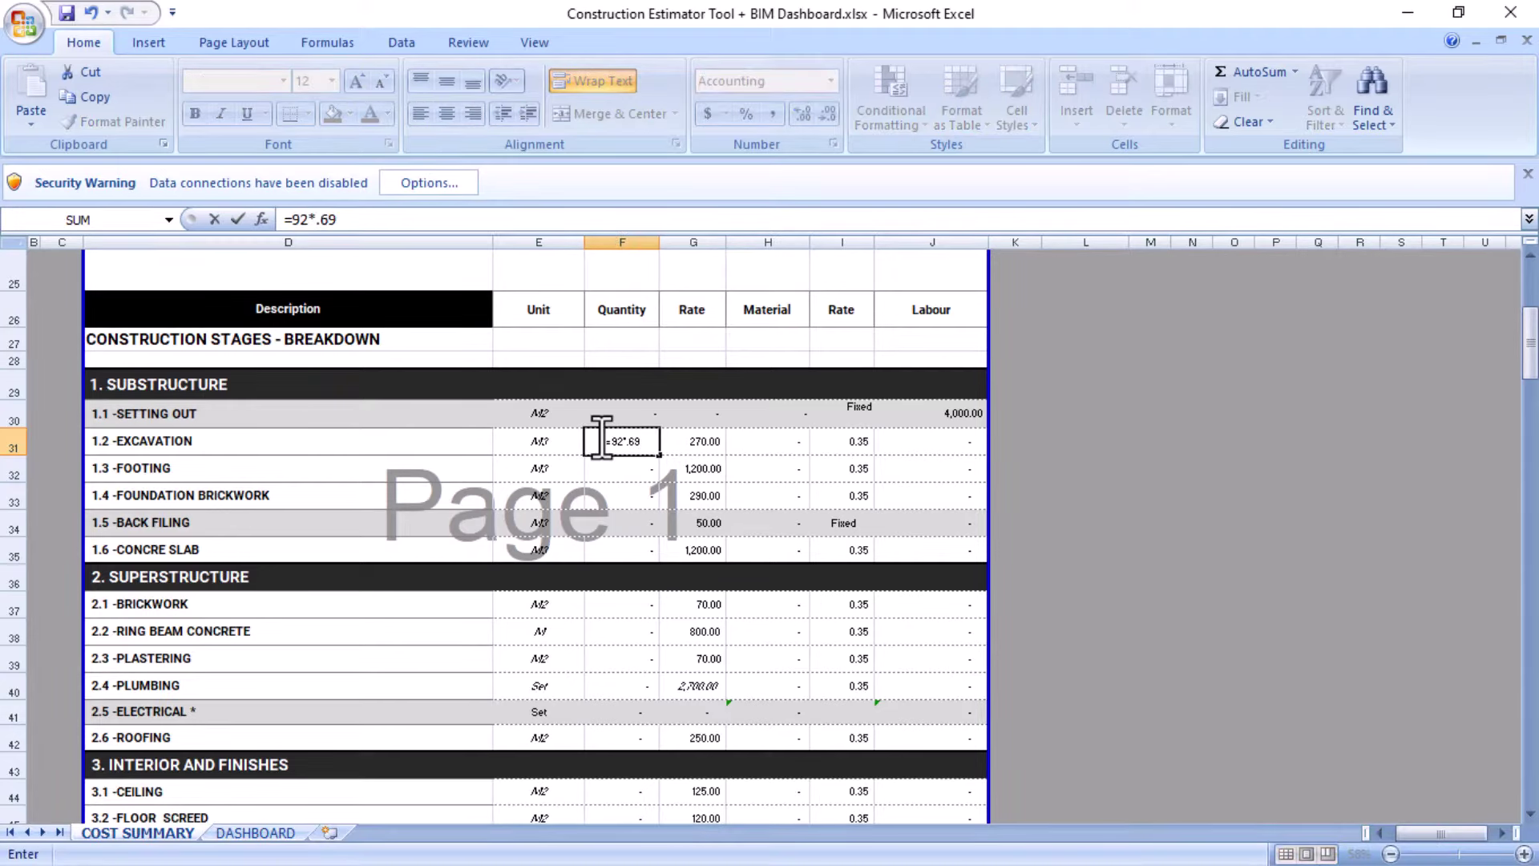
text(92*.69)
key(Return)
- Enter =63.48*270 as the excavation material cost in H31
click(681, 445)
click(765, 443)
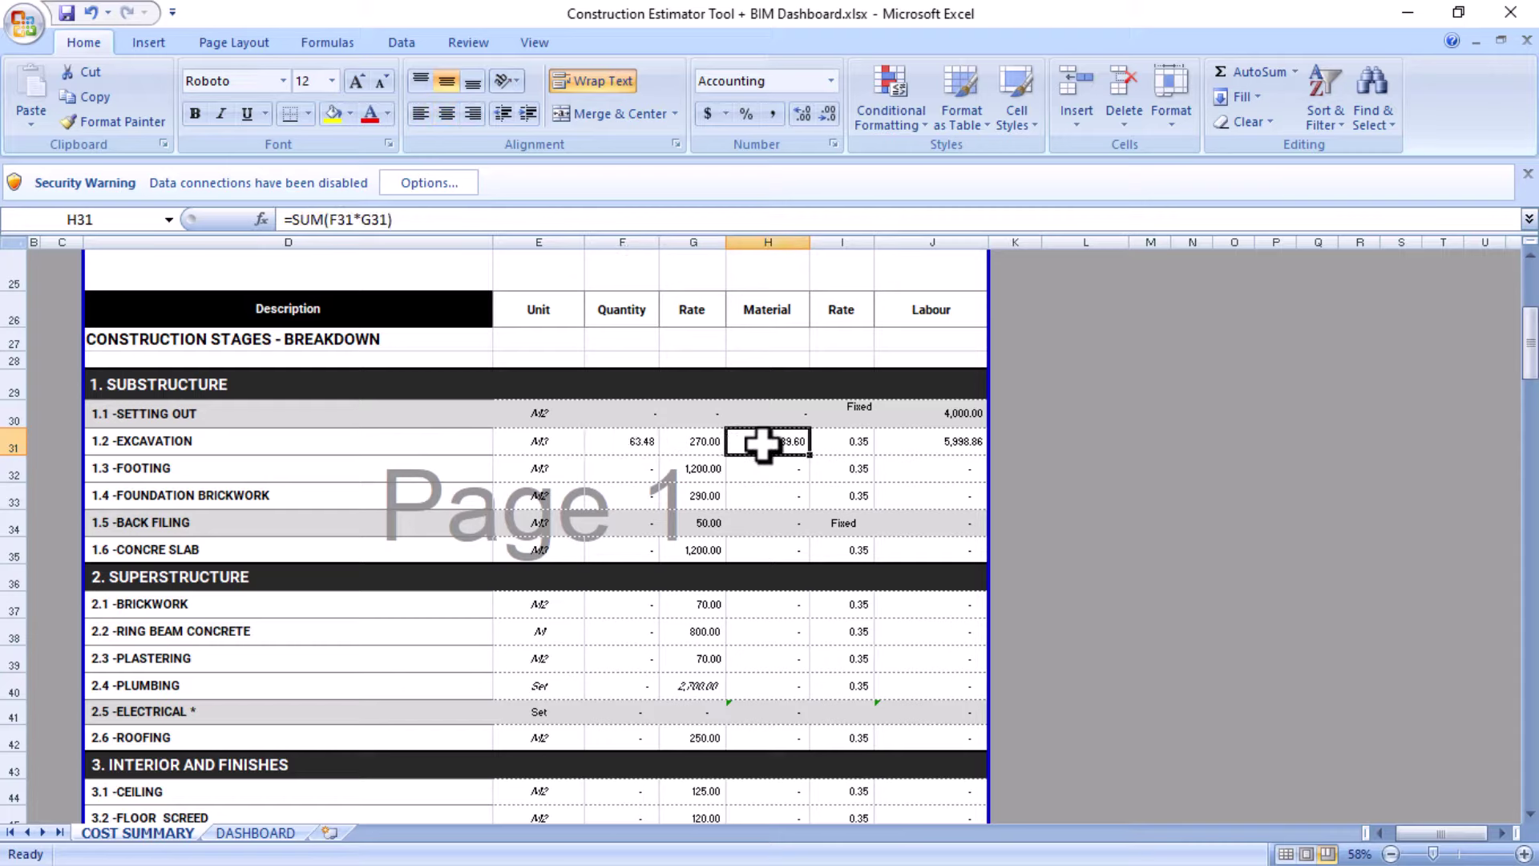
text(=63.48)
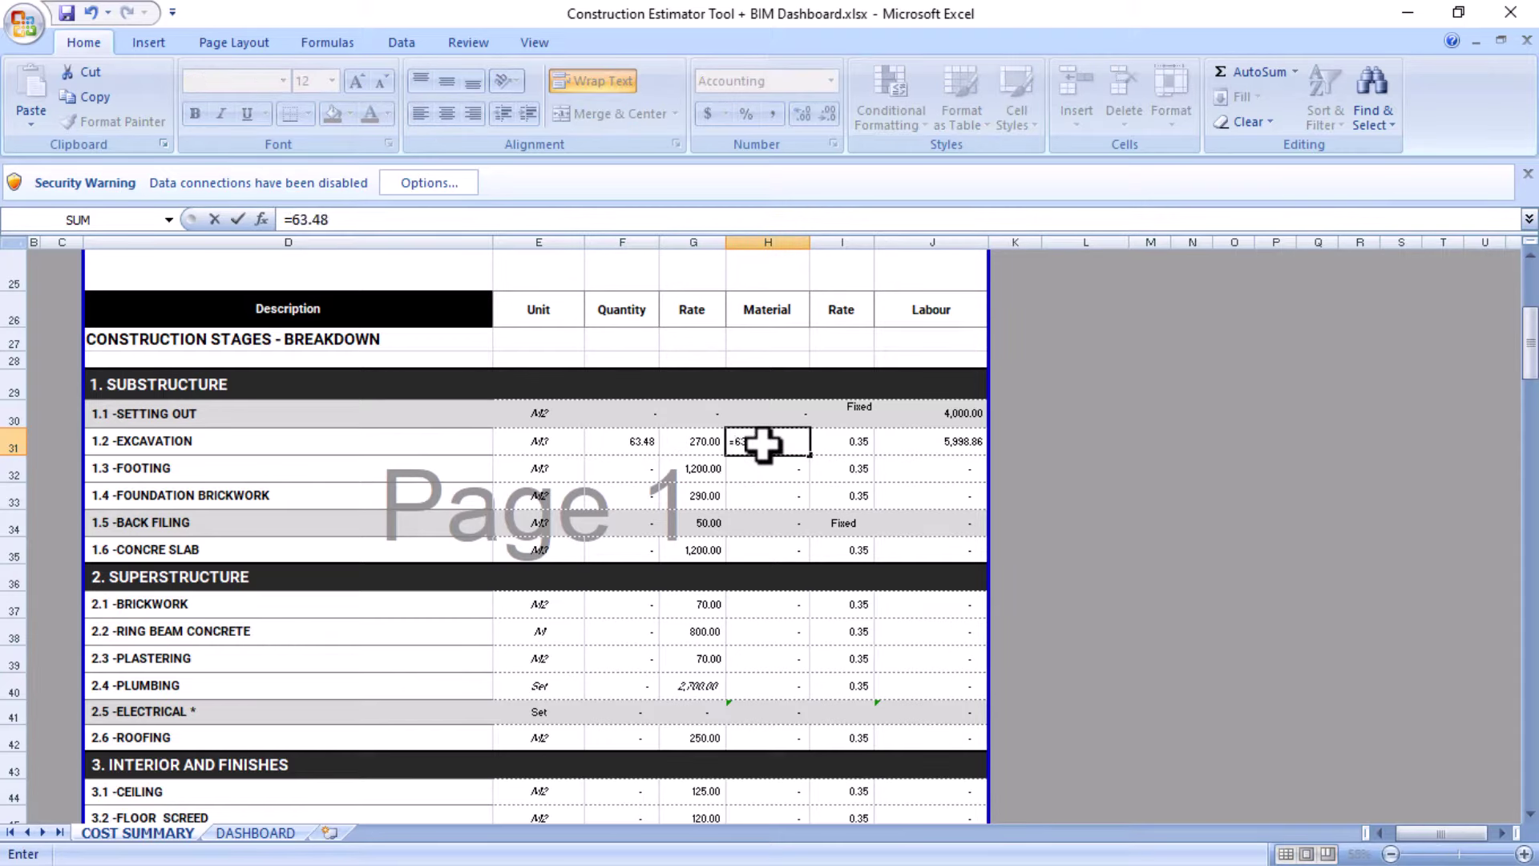
text(*270)
key(Return)
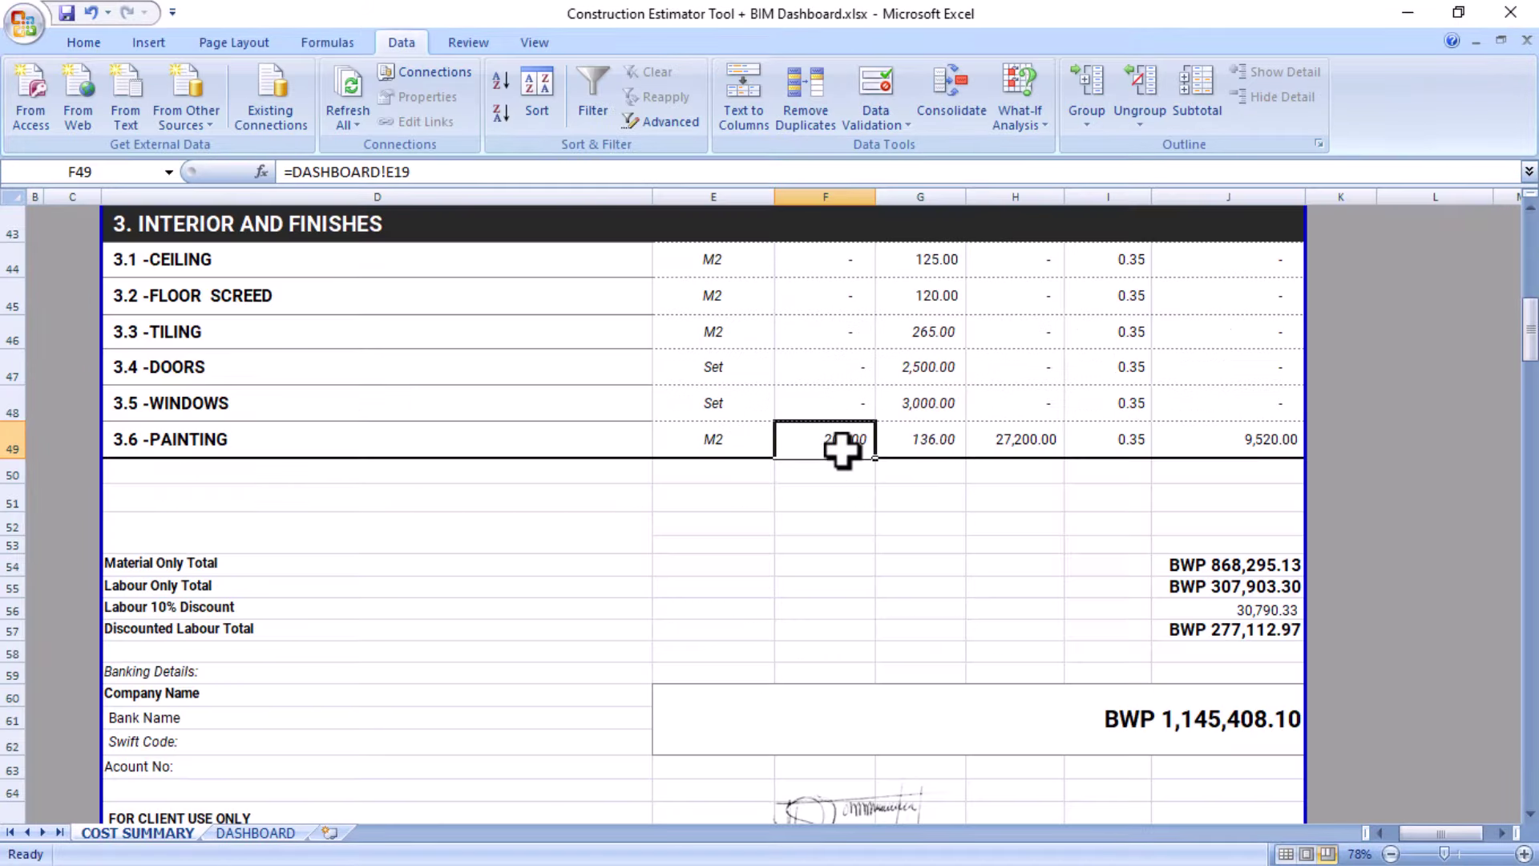
- Set the painting quantity in F49 of the cost summary to 800
text(8)
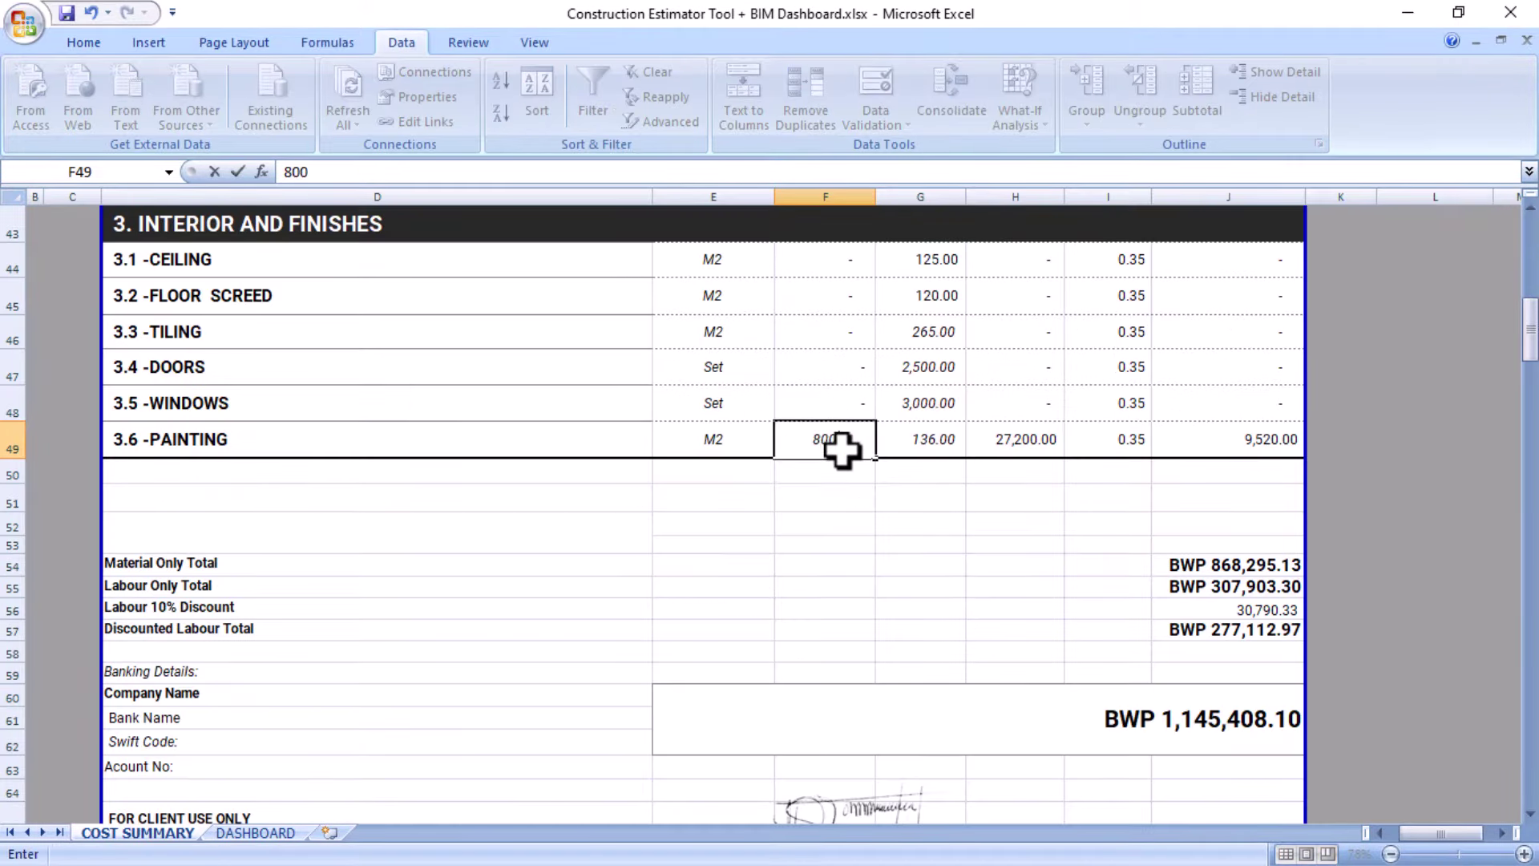
text(00)
click(1014, 439)
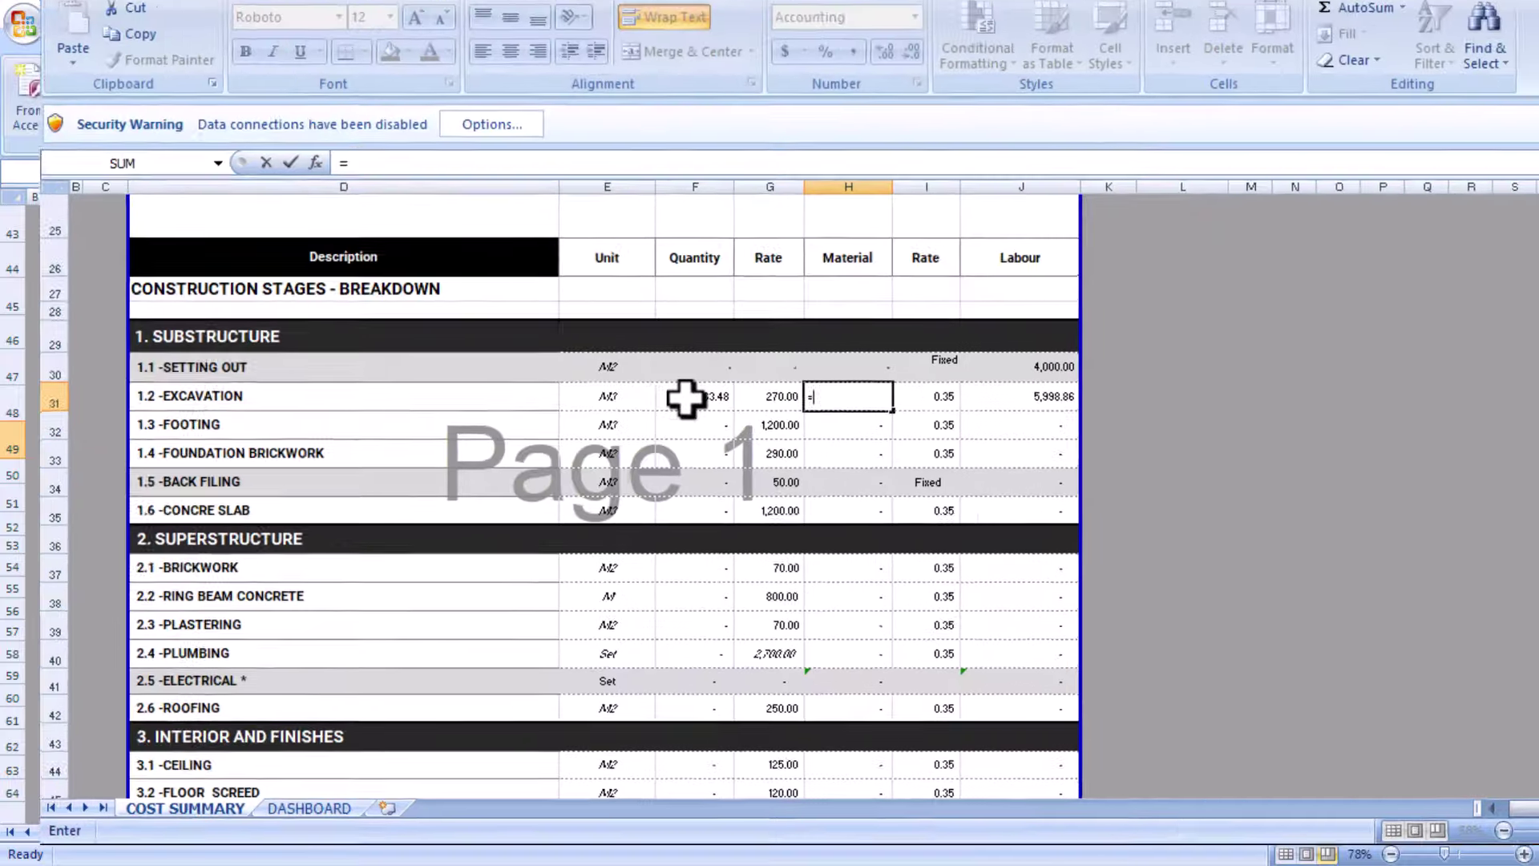
- Calculate the excavation material cost in H31 as quantity F31 times rate G31, and check the labour formula in J31
click(685, 398)
text(*)
click(770, 396)
key(Return)
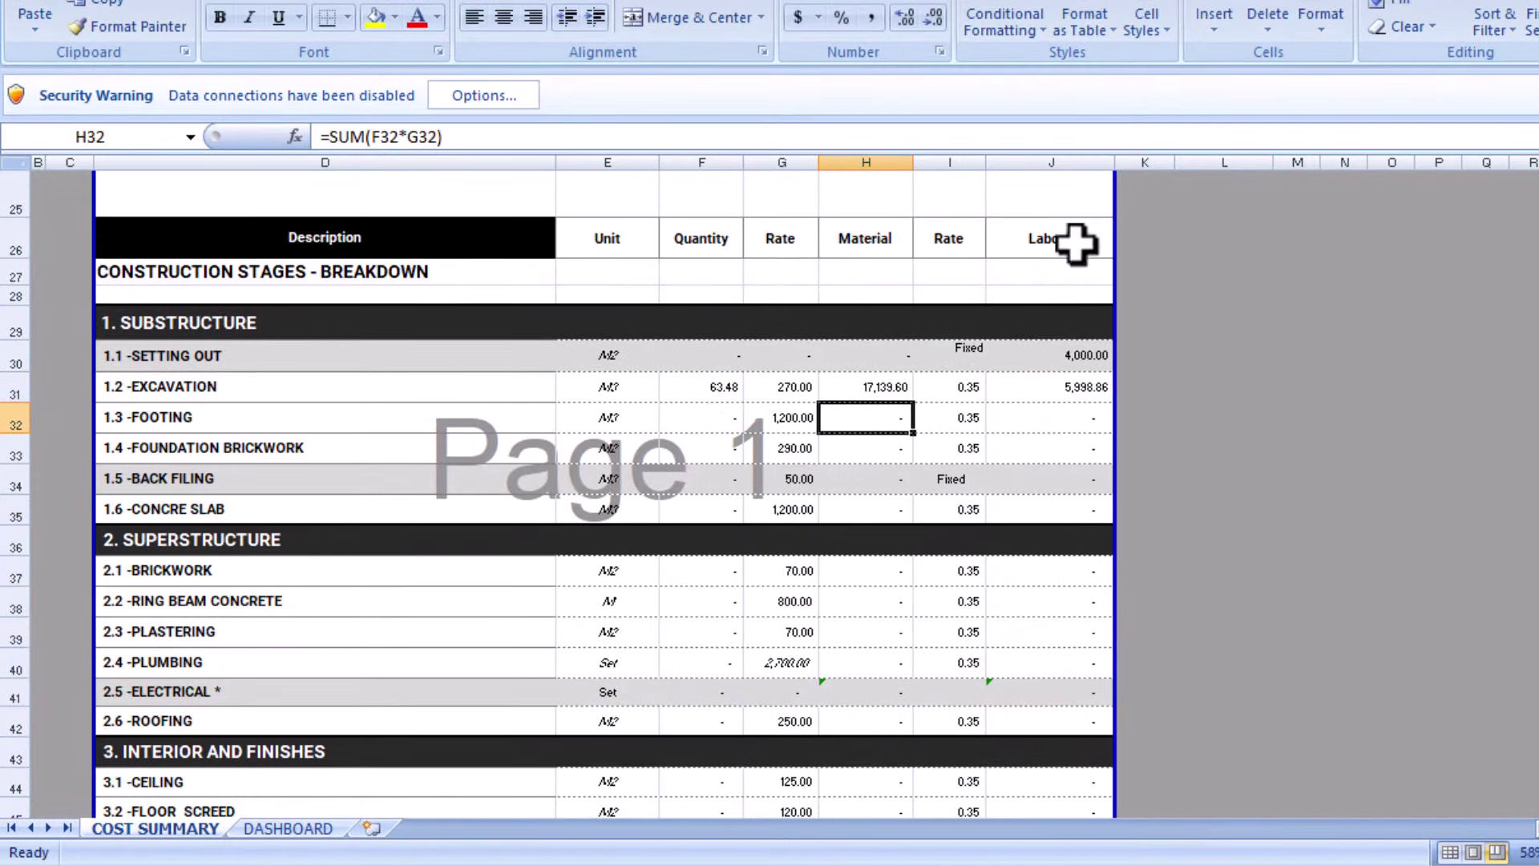
click(1048, 388)
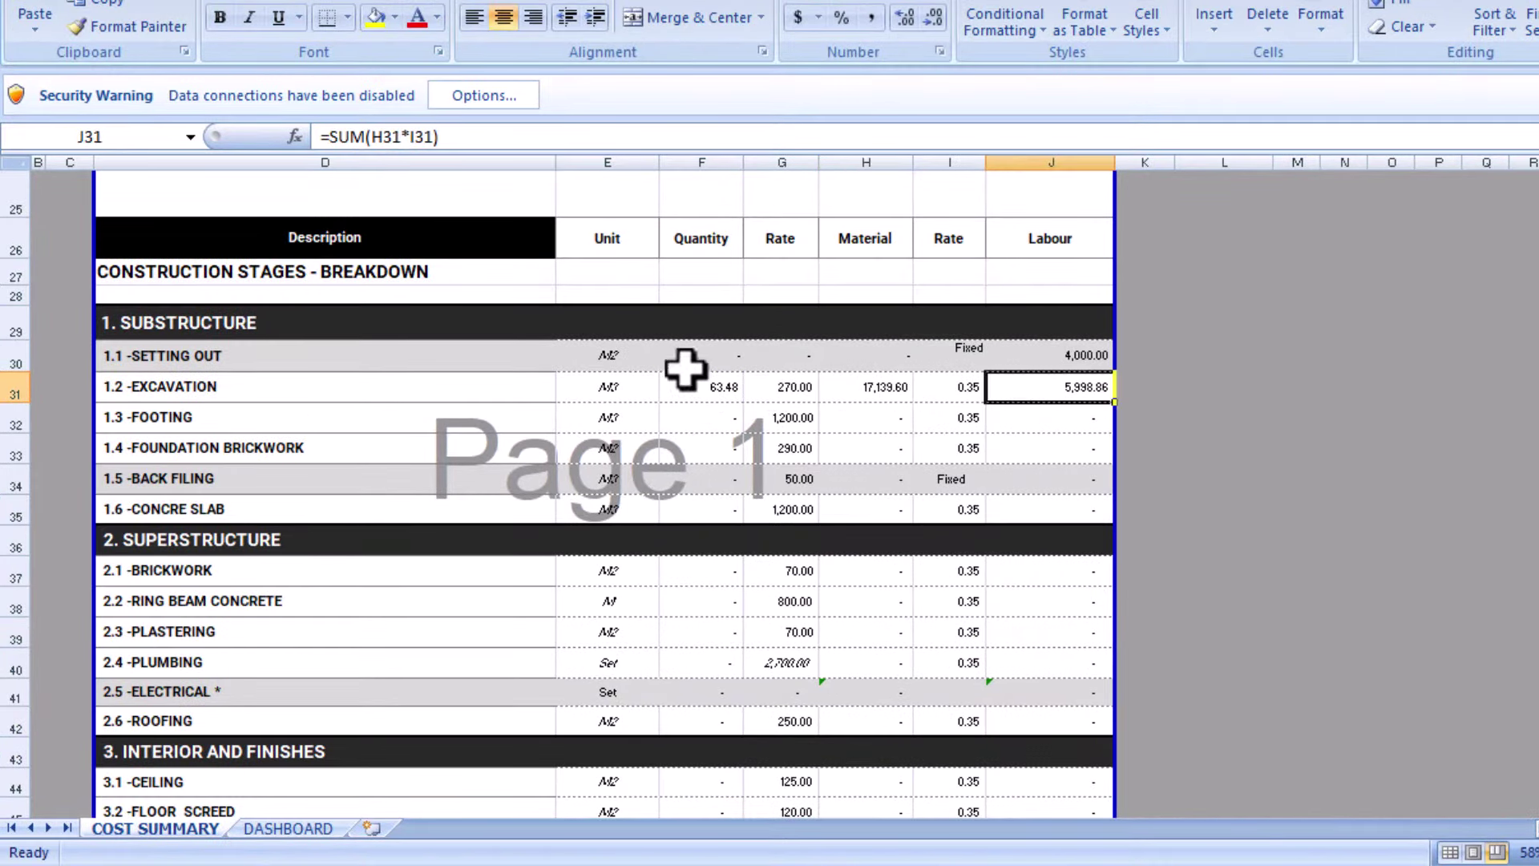
click(800, 387)
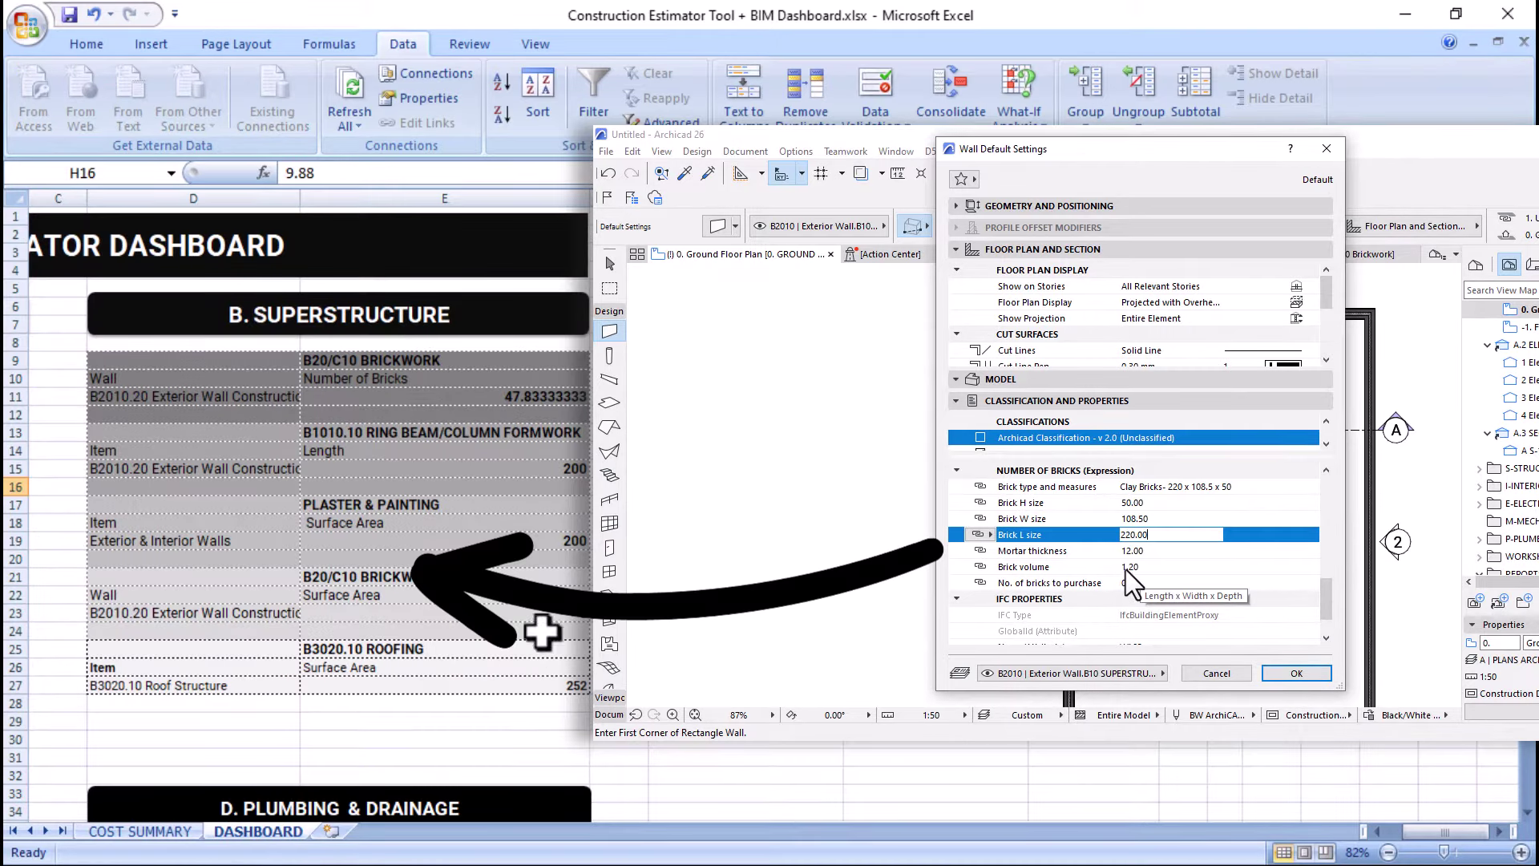
- Inspect the brick volume property in the Number of Bricks section of Archicad's Wall Default Settings
click(1138, 567)
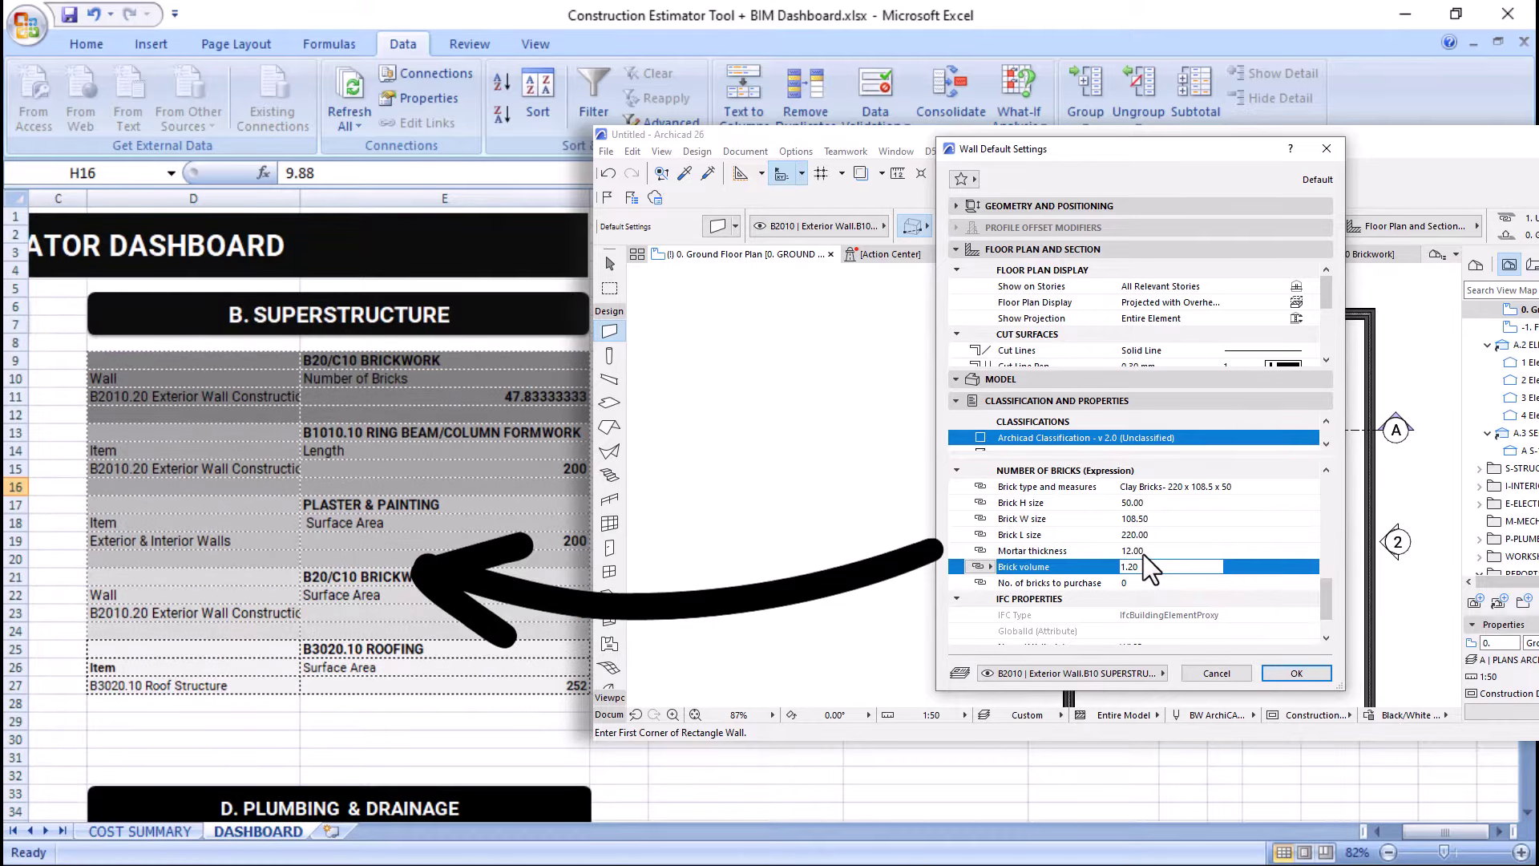
click(1138, 510)
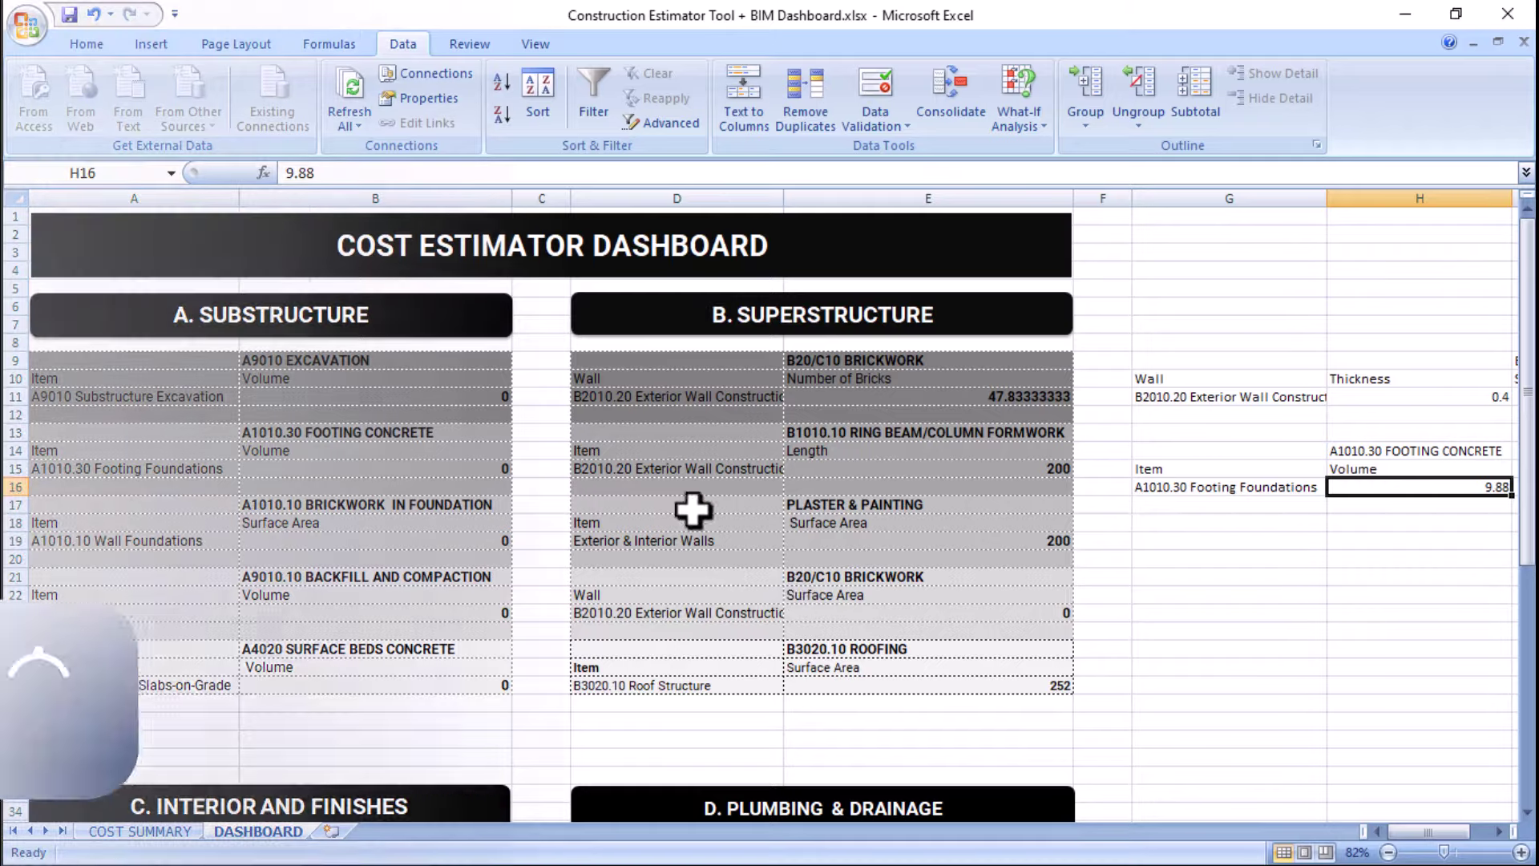
- Set the B2020 Windows quantity in B55 of the cost estimator dashboard to 300
scroll(693, 510, down, 7)
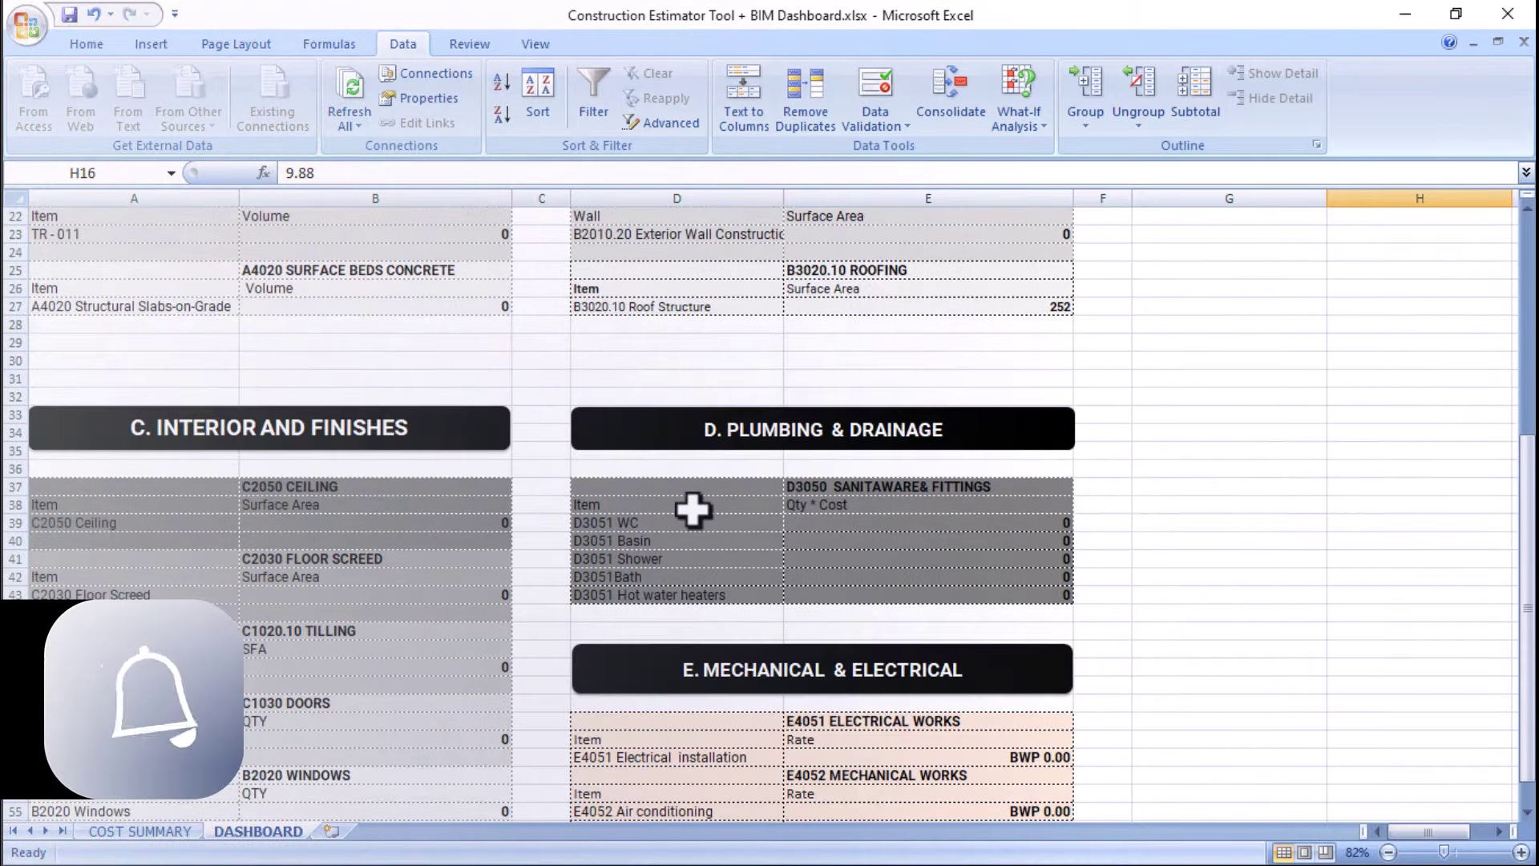
scroll(692, 510, down, 4)
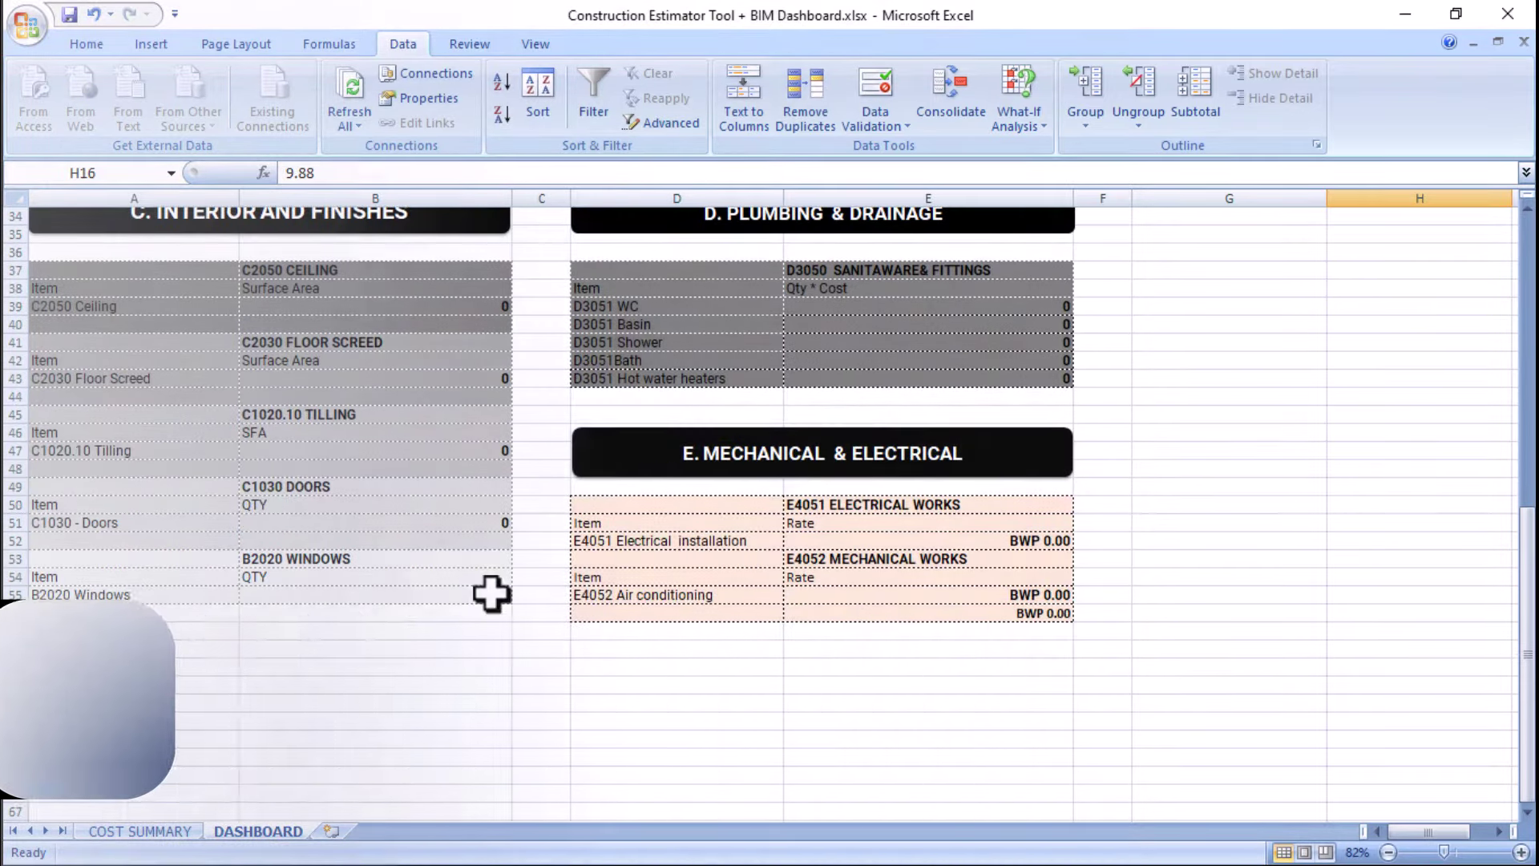
click(491, 594)
text(3)
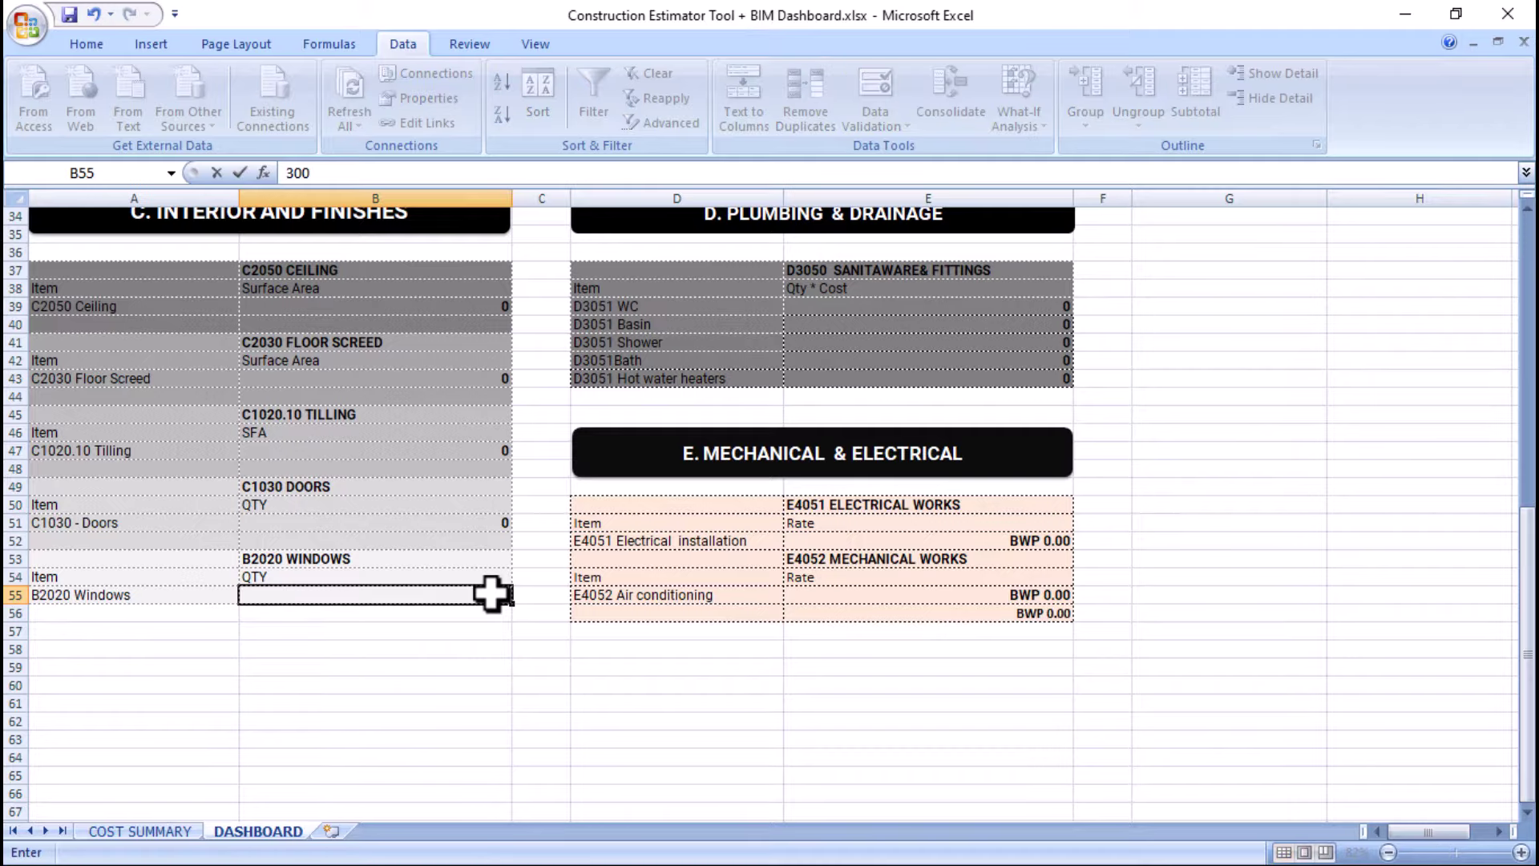
text(00)
key(Return)
- Set the C2030 Floor Screed surface area in B43 of the dashboard to 5000
click(497, 378)
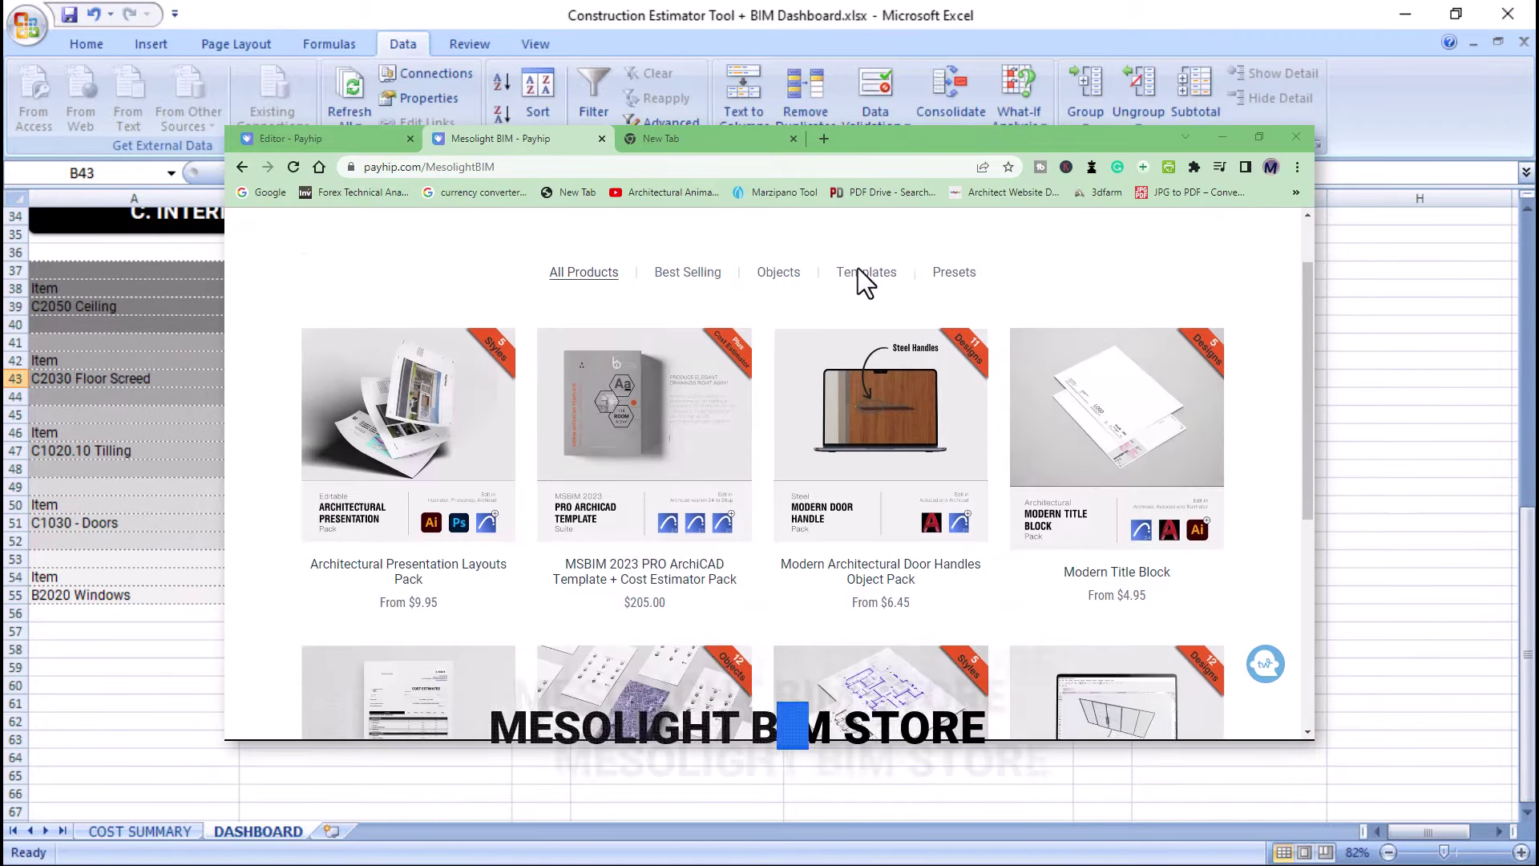
text(2)
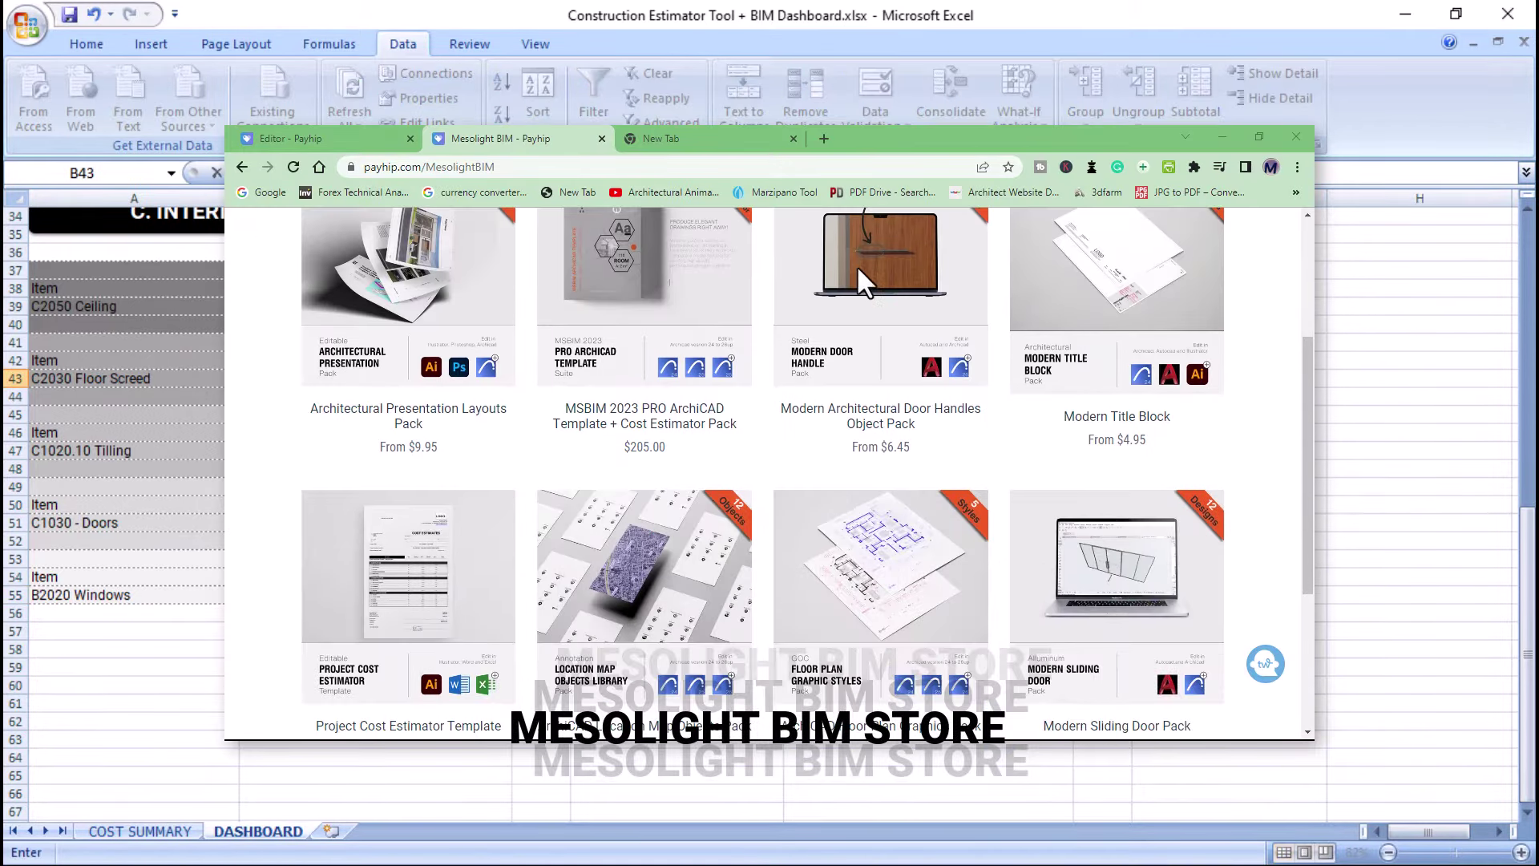
click(377, 504)
- Open the cost summary sheet and review the interior and finishes costs and the overall totals
scroll(770, 481, up, 4)
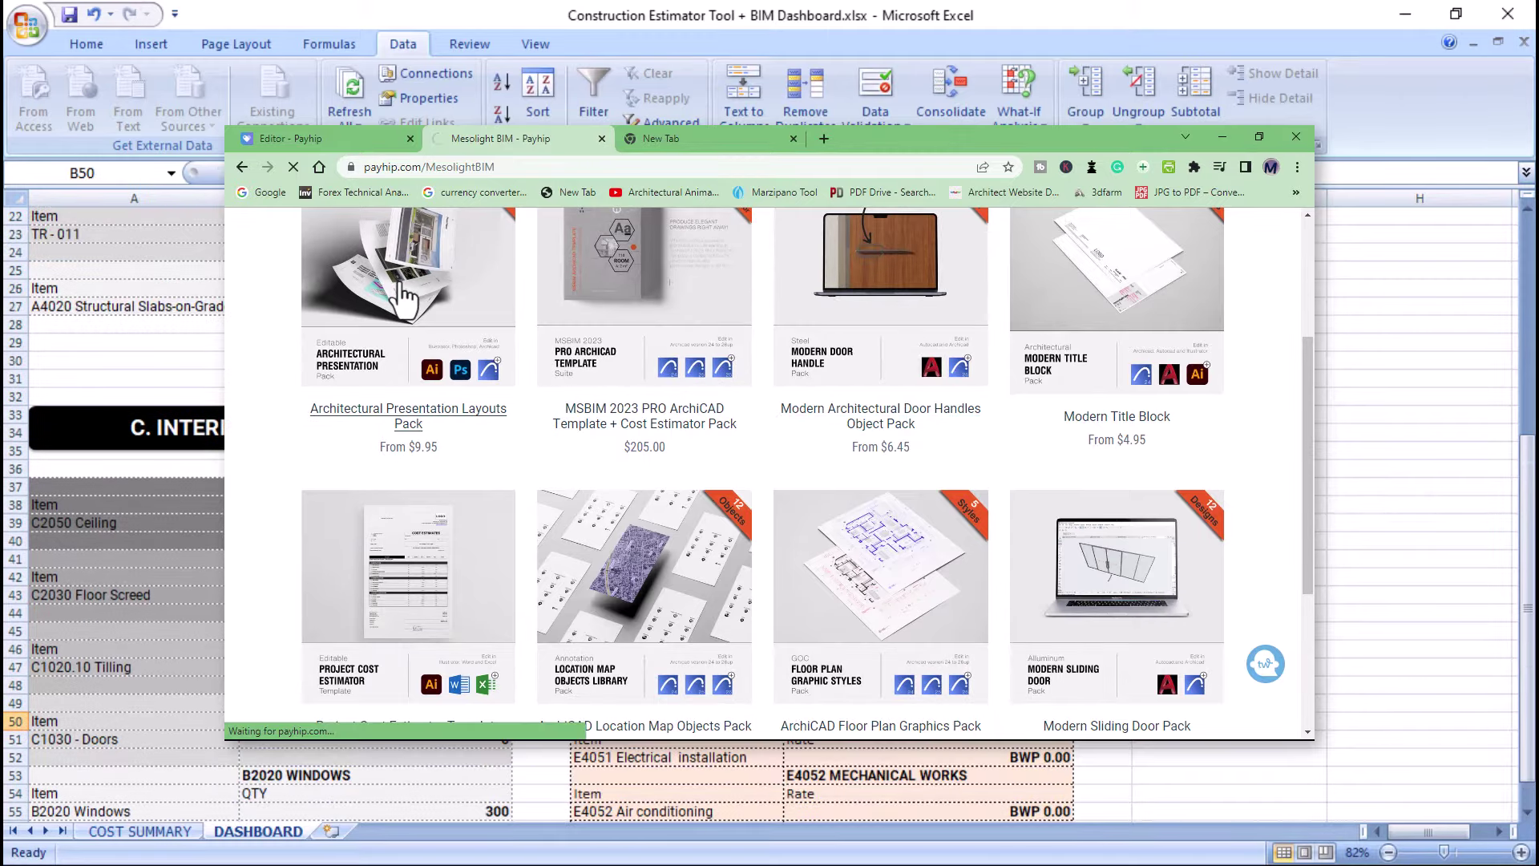
scroll(128, 561, up, 1)
click(140, 831)
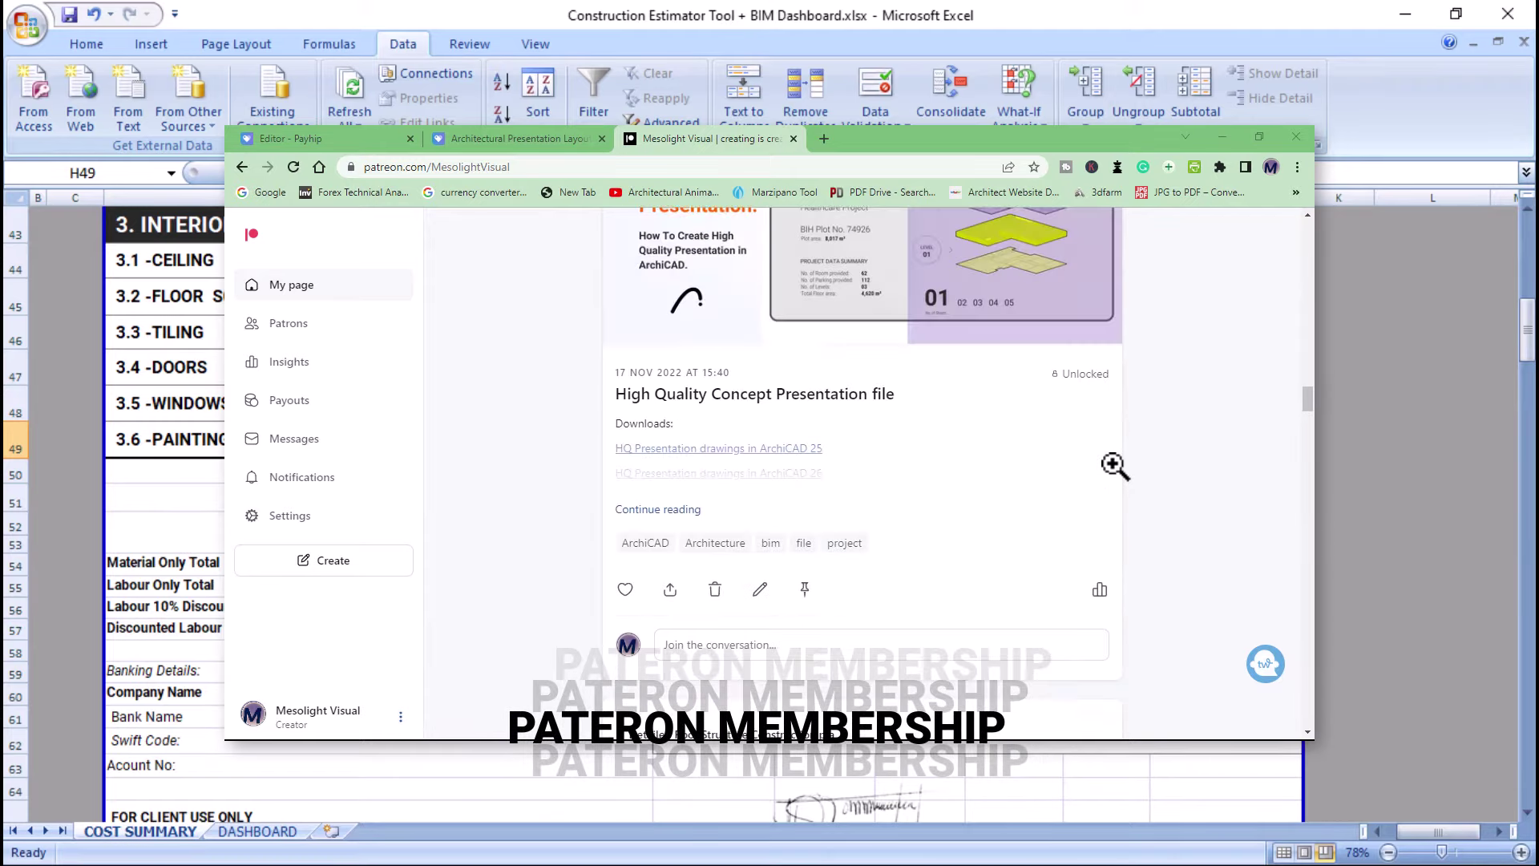
click(257, 832)
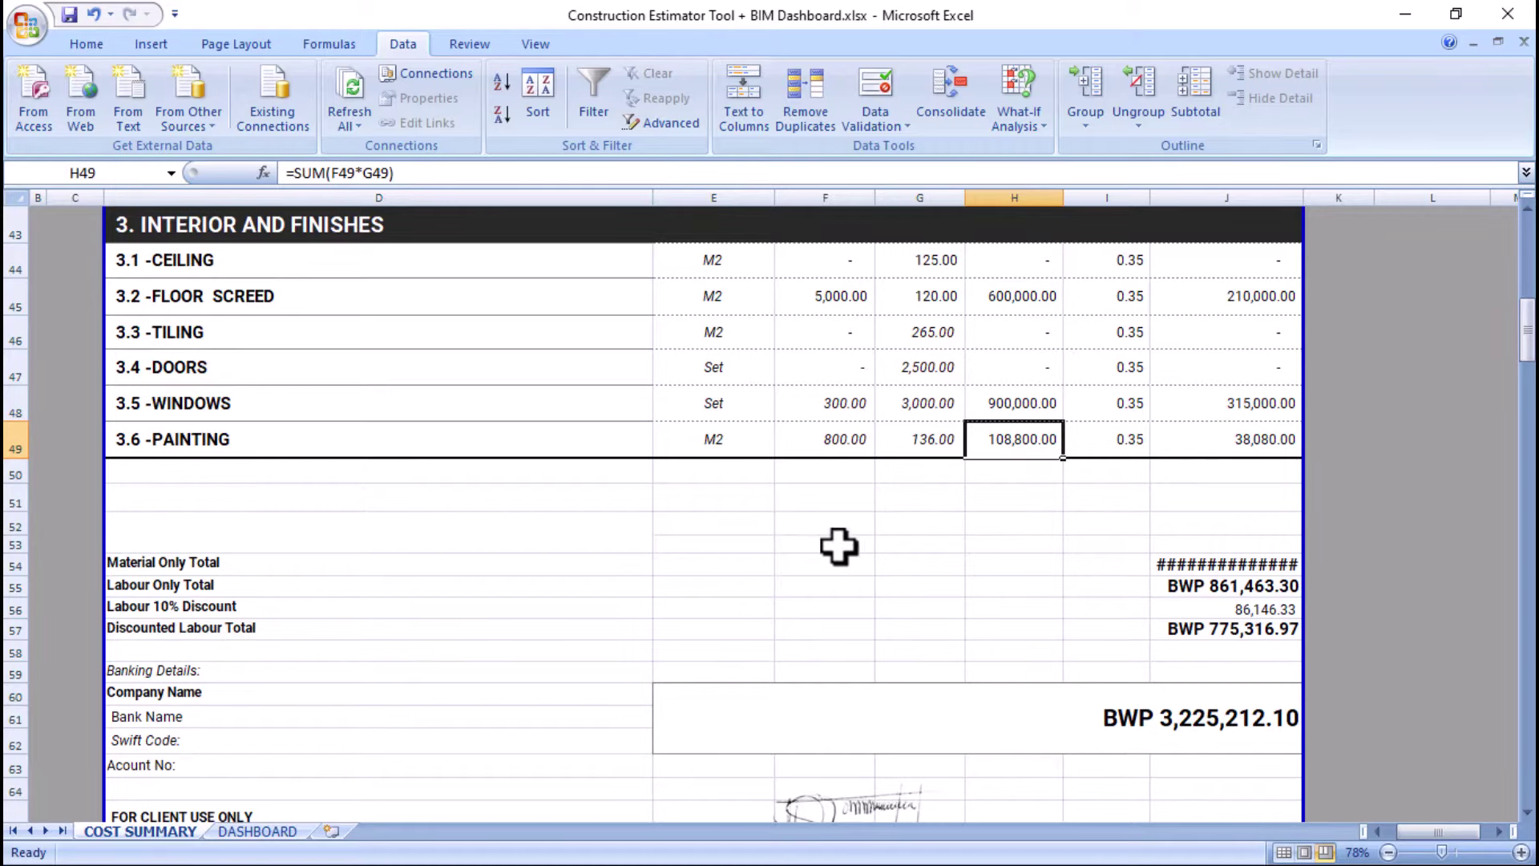
scroll(839, 543, up, 1)
scroll(839, 547, down, 1)
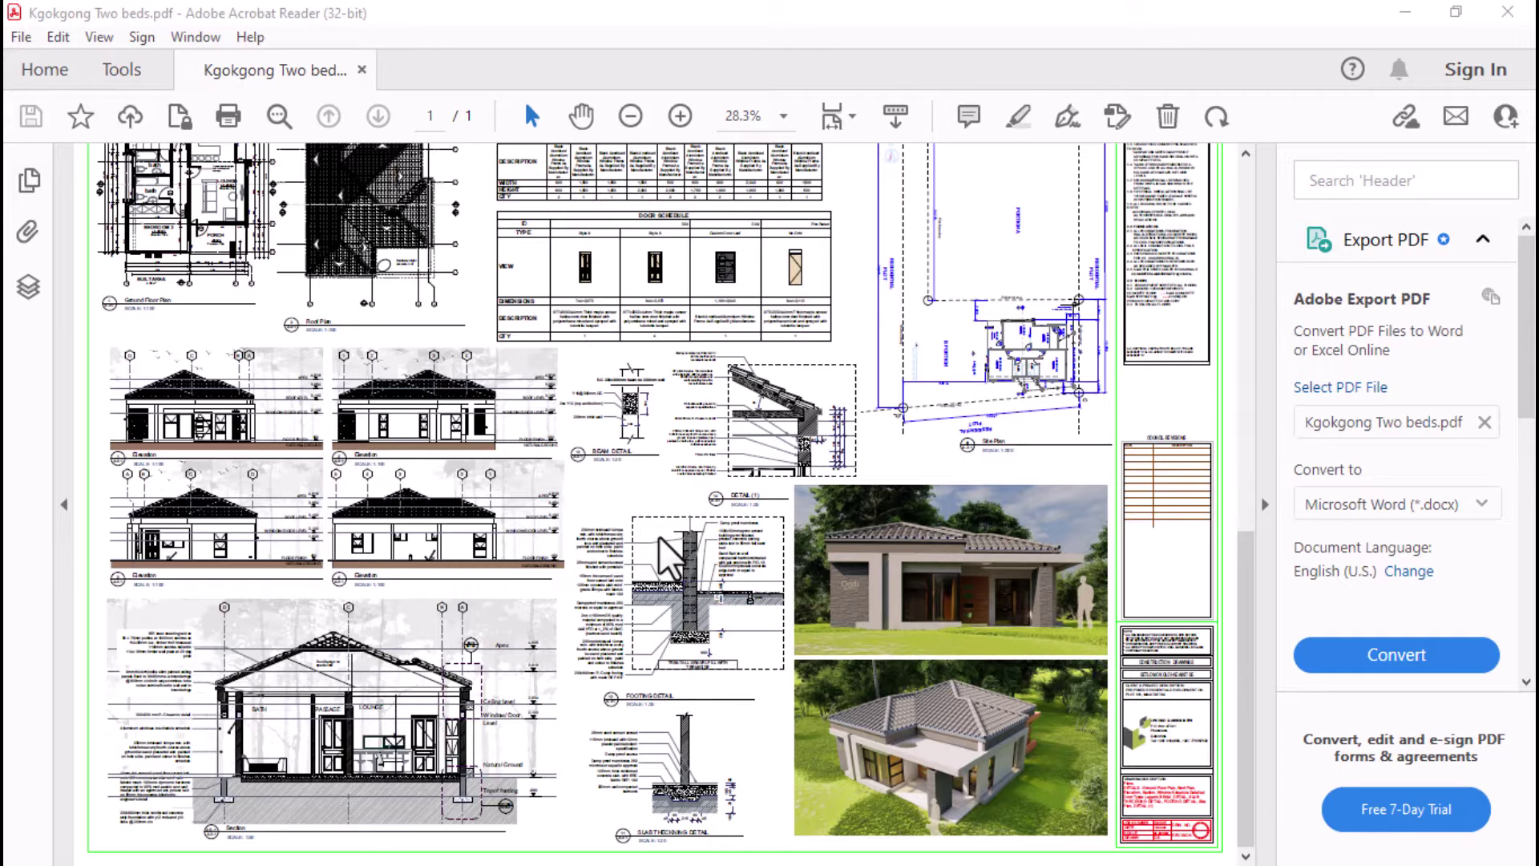
- Switch to Kgokgong Two beds.pdf and examine the ground floor plan's rooms and dimensions and the neighbouring roof plan
scroll(569, 364, up, 1)
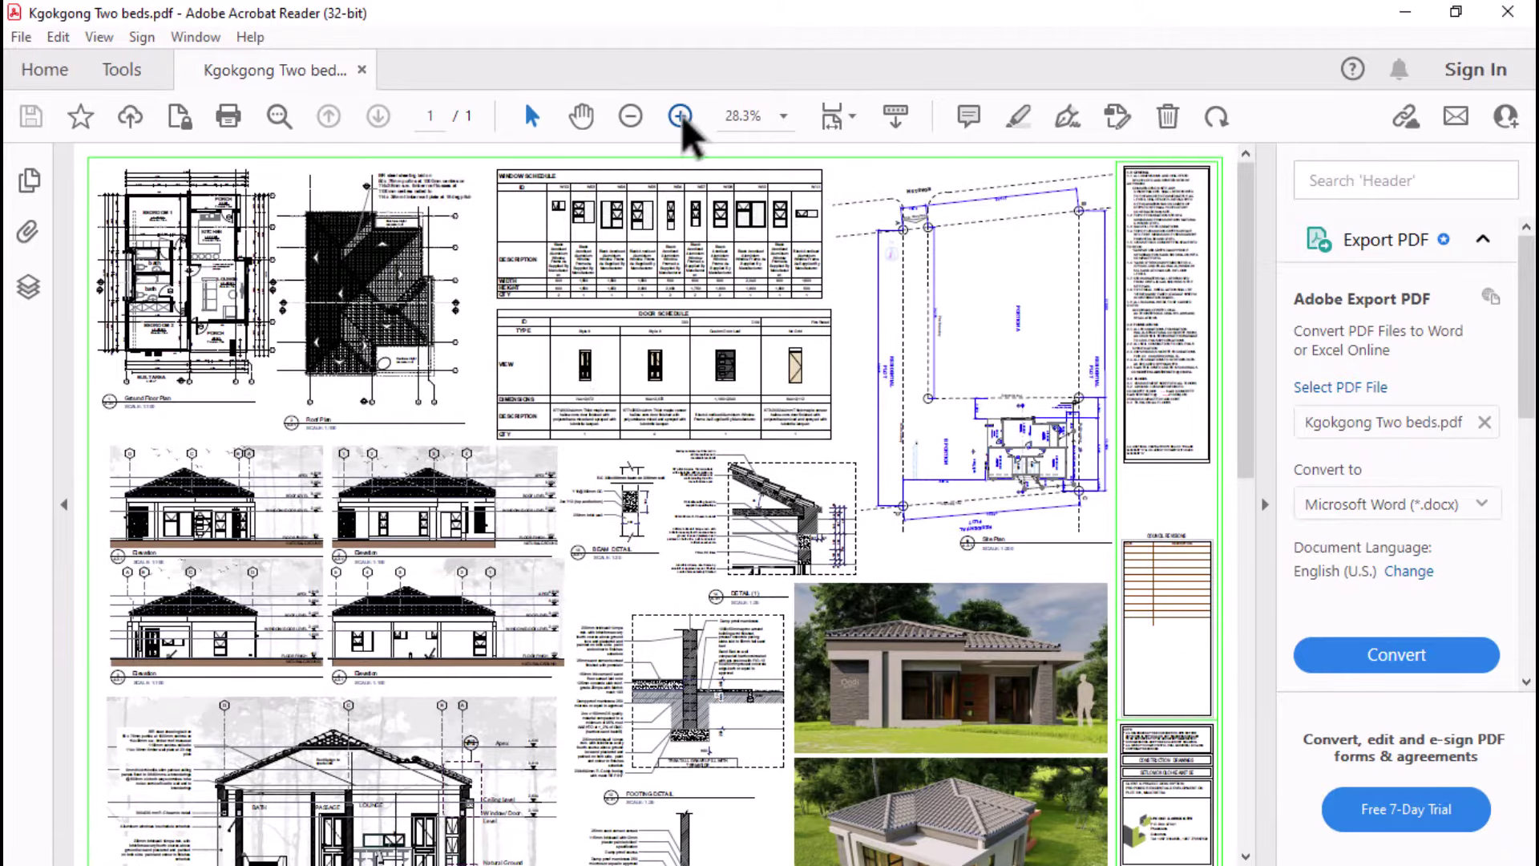
click(680, 117)
click(680, 116)
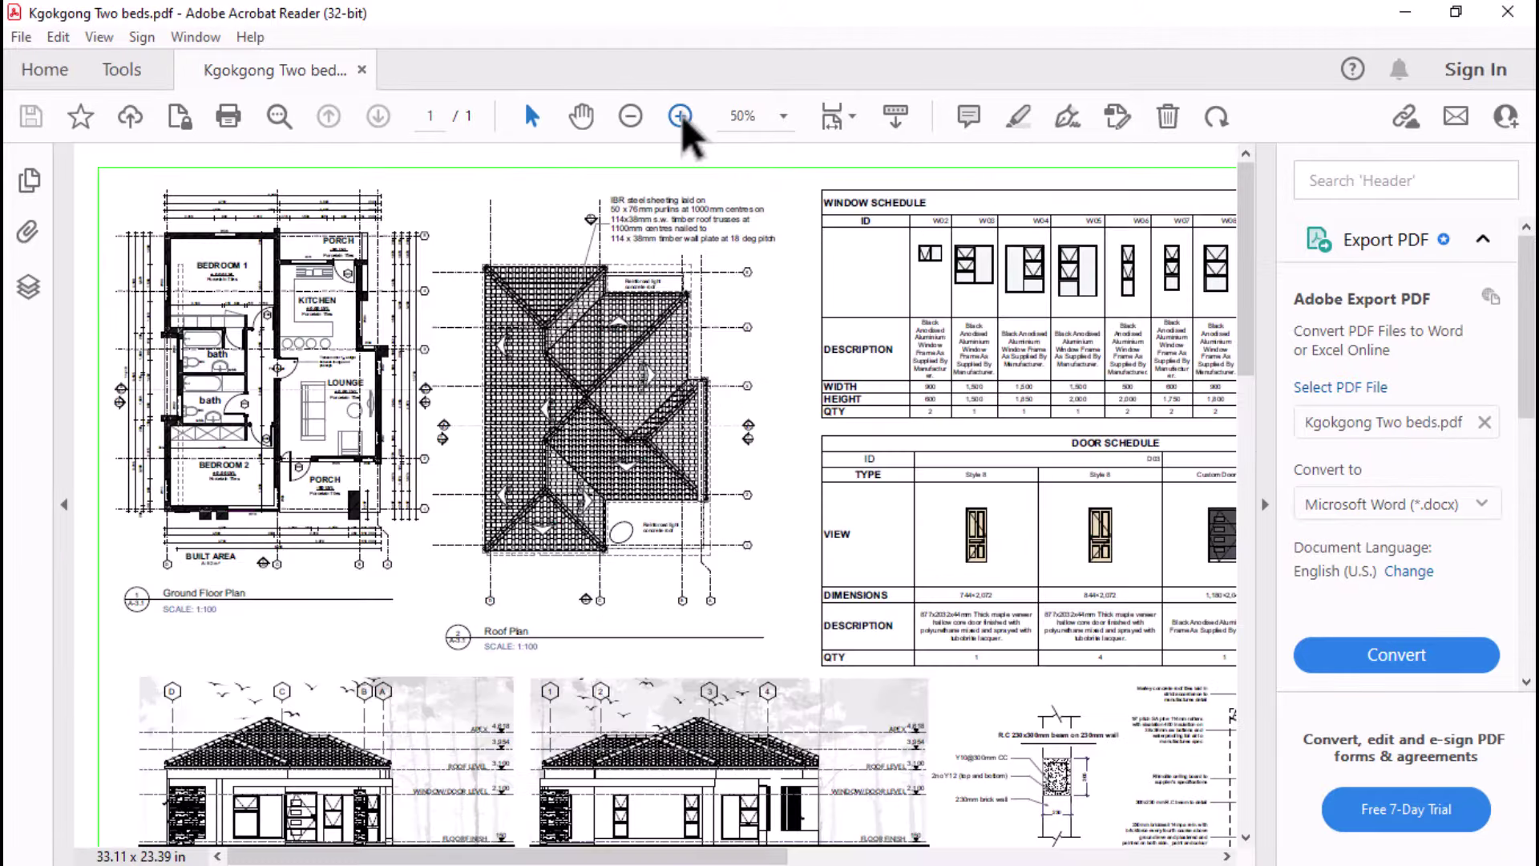
click(680, 116)
click(681, 116)
click(680, 116)
click(680, 116)
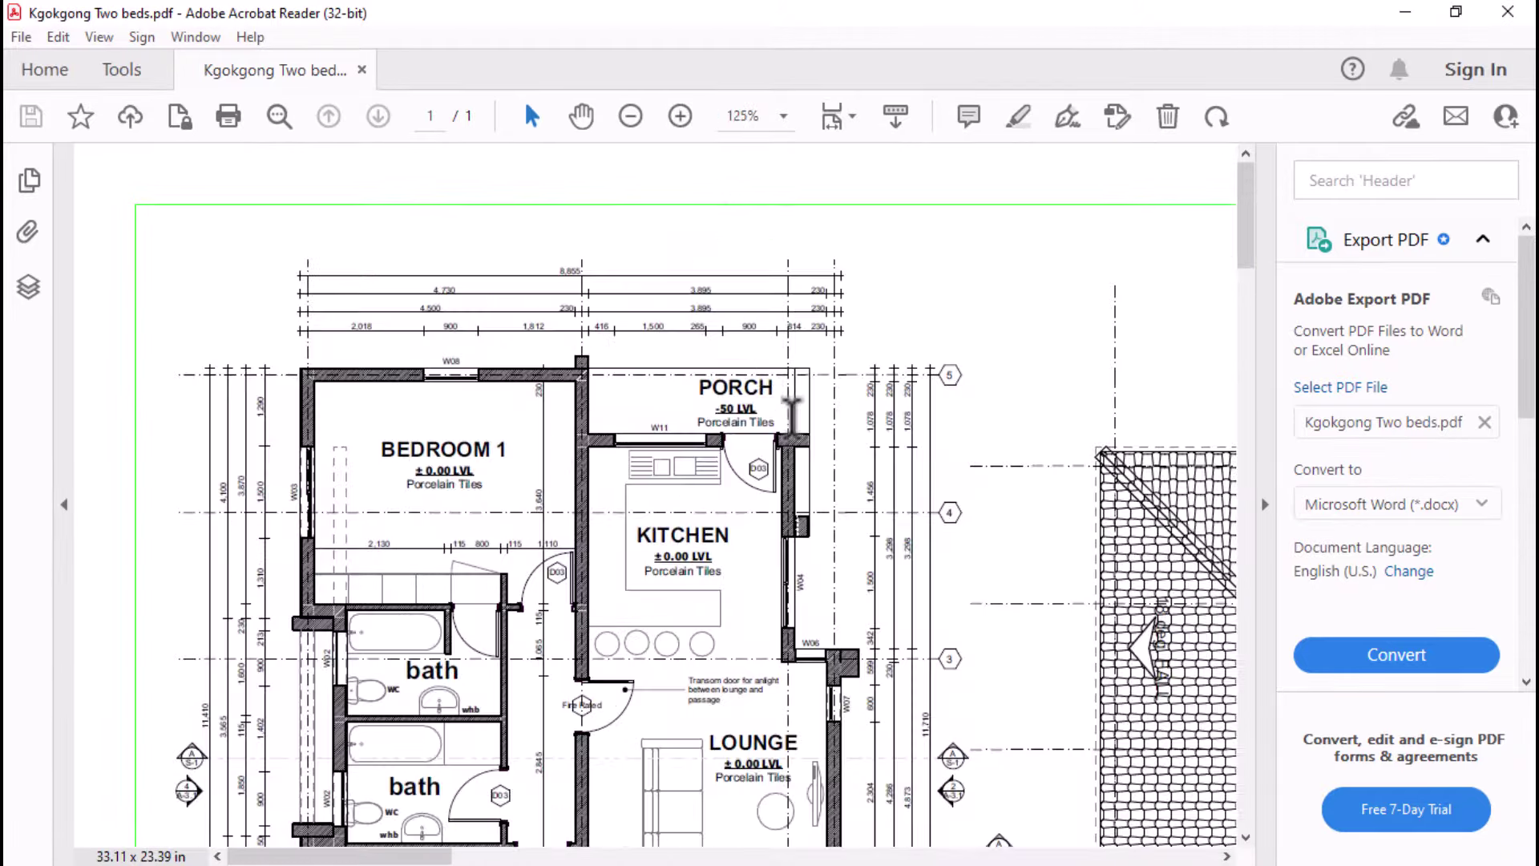
scroll(635, 447, down, 5)
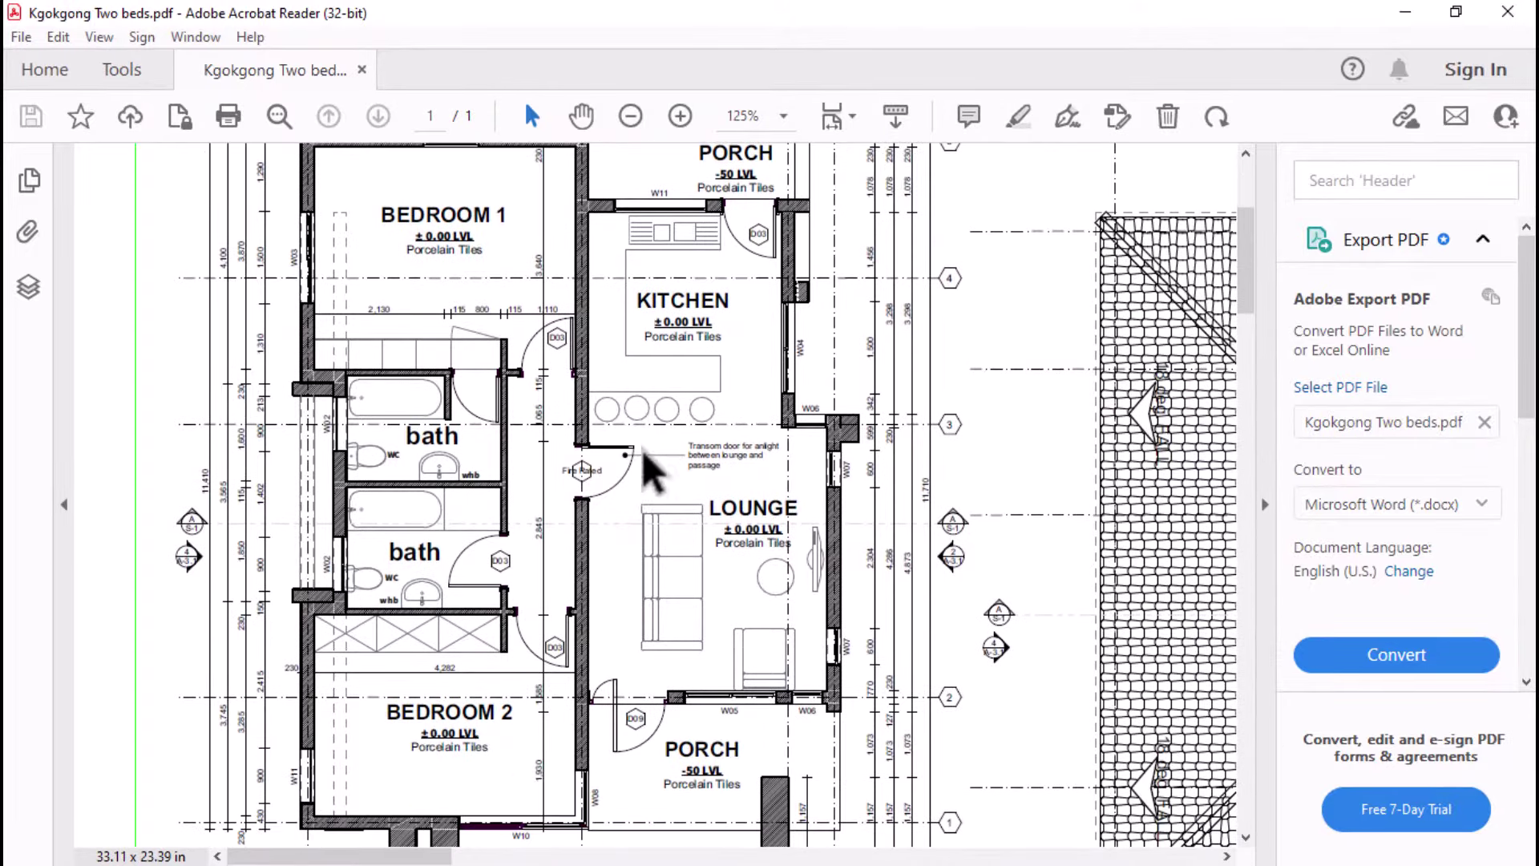
click(631, 117)
click(631, 116)
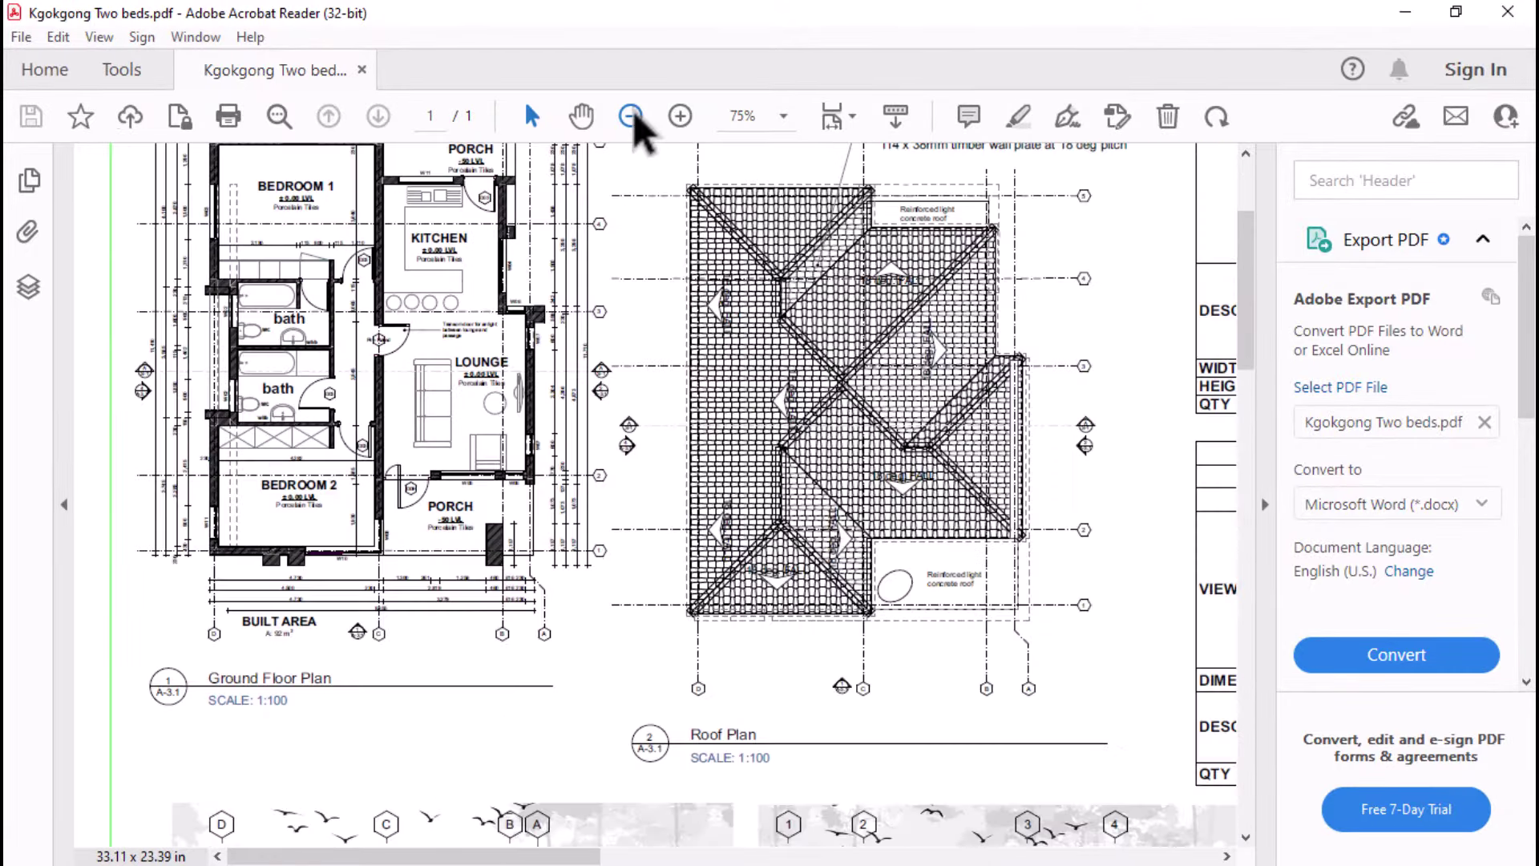
click(631, 116)
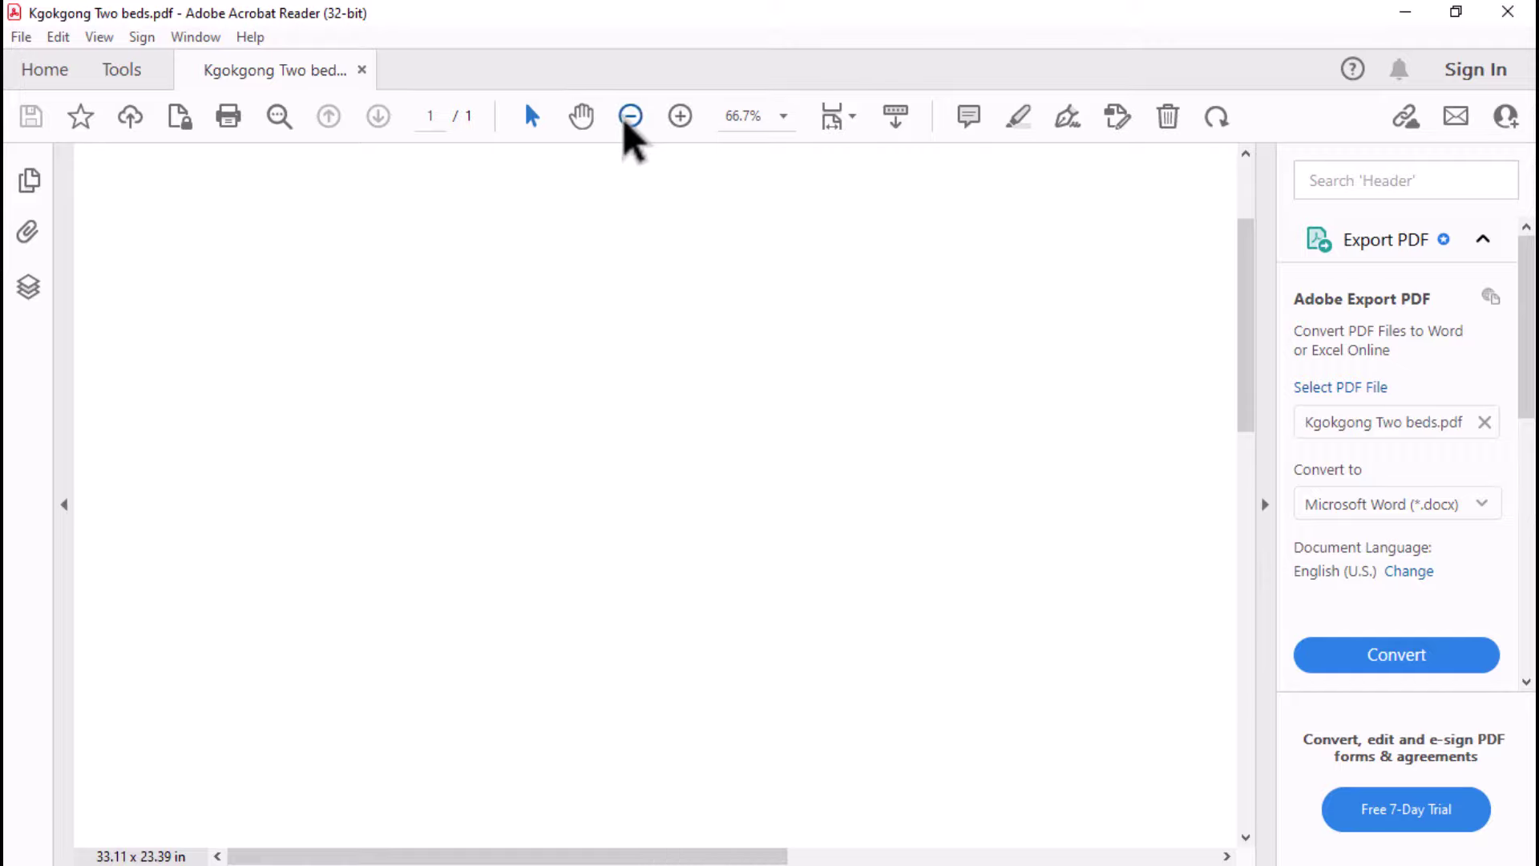
- Examine the rest of the drawing sheet: door and window schedules, elevations, site plan, beam and footing details, section and house renderings
click(631, 116)
scroll(578, 553, down, 2)
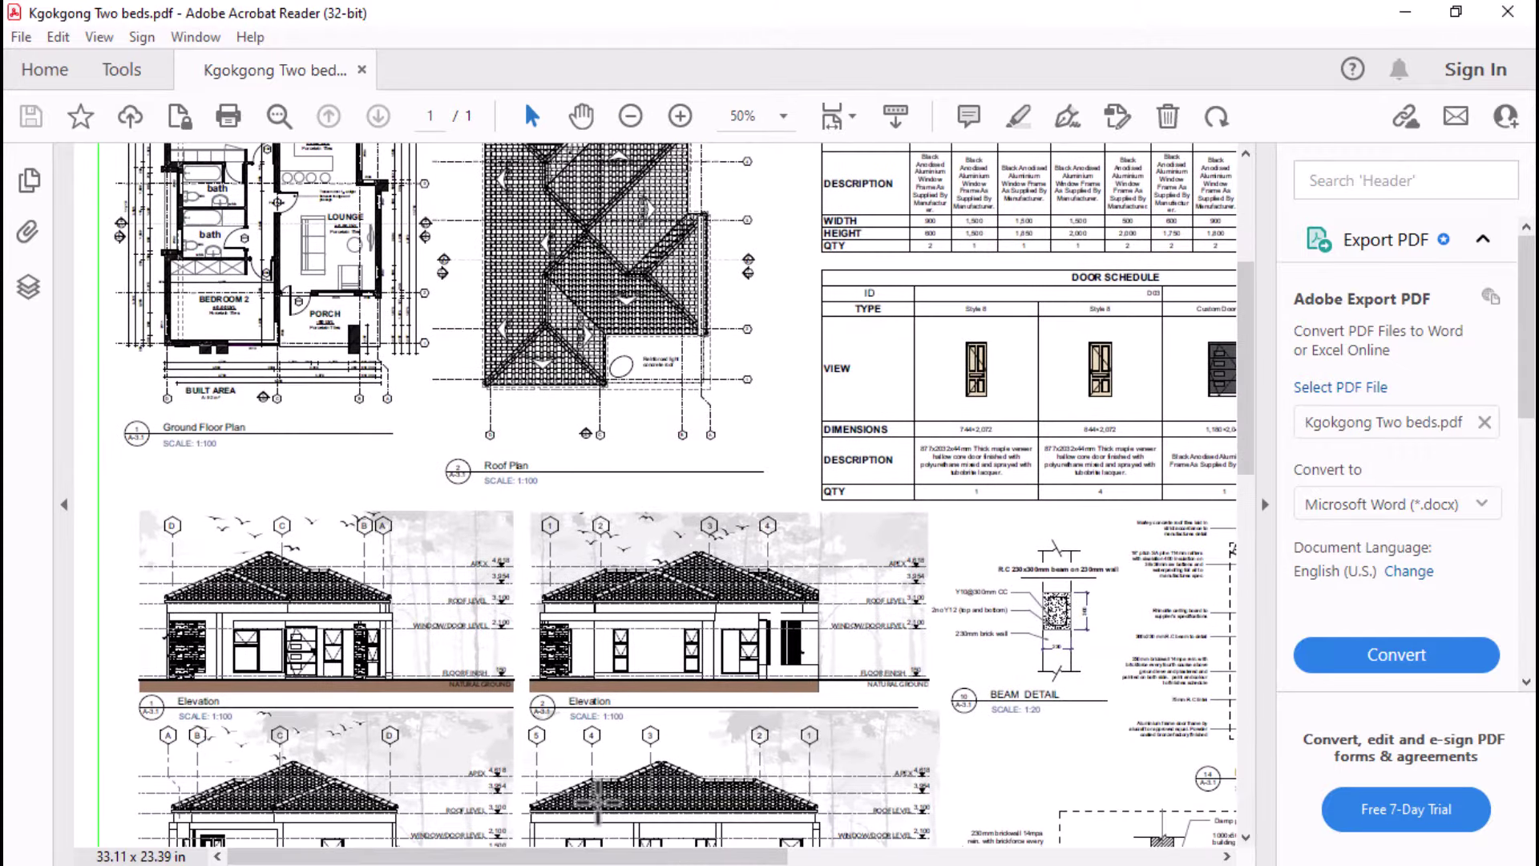
drag(577, 860, 1010, 858)
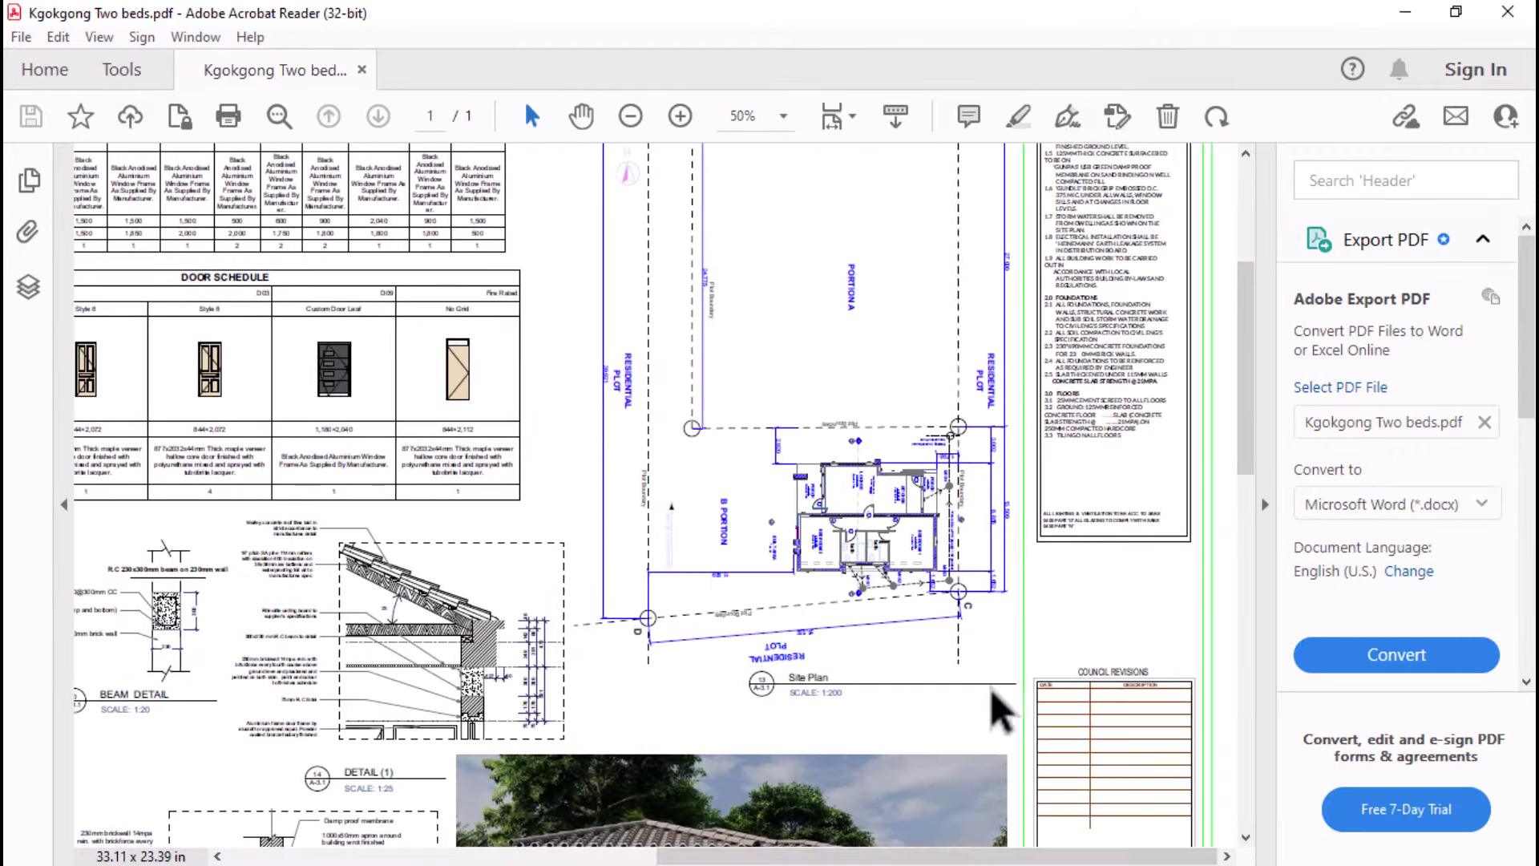
scroll(793, 569, down, 2)
scroll(794, 569, down, 2)
scroll(794, 569, down, 4)
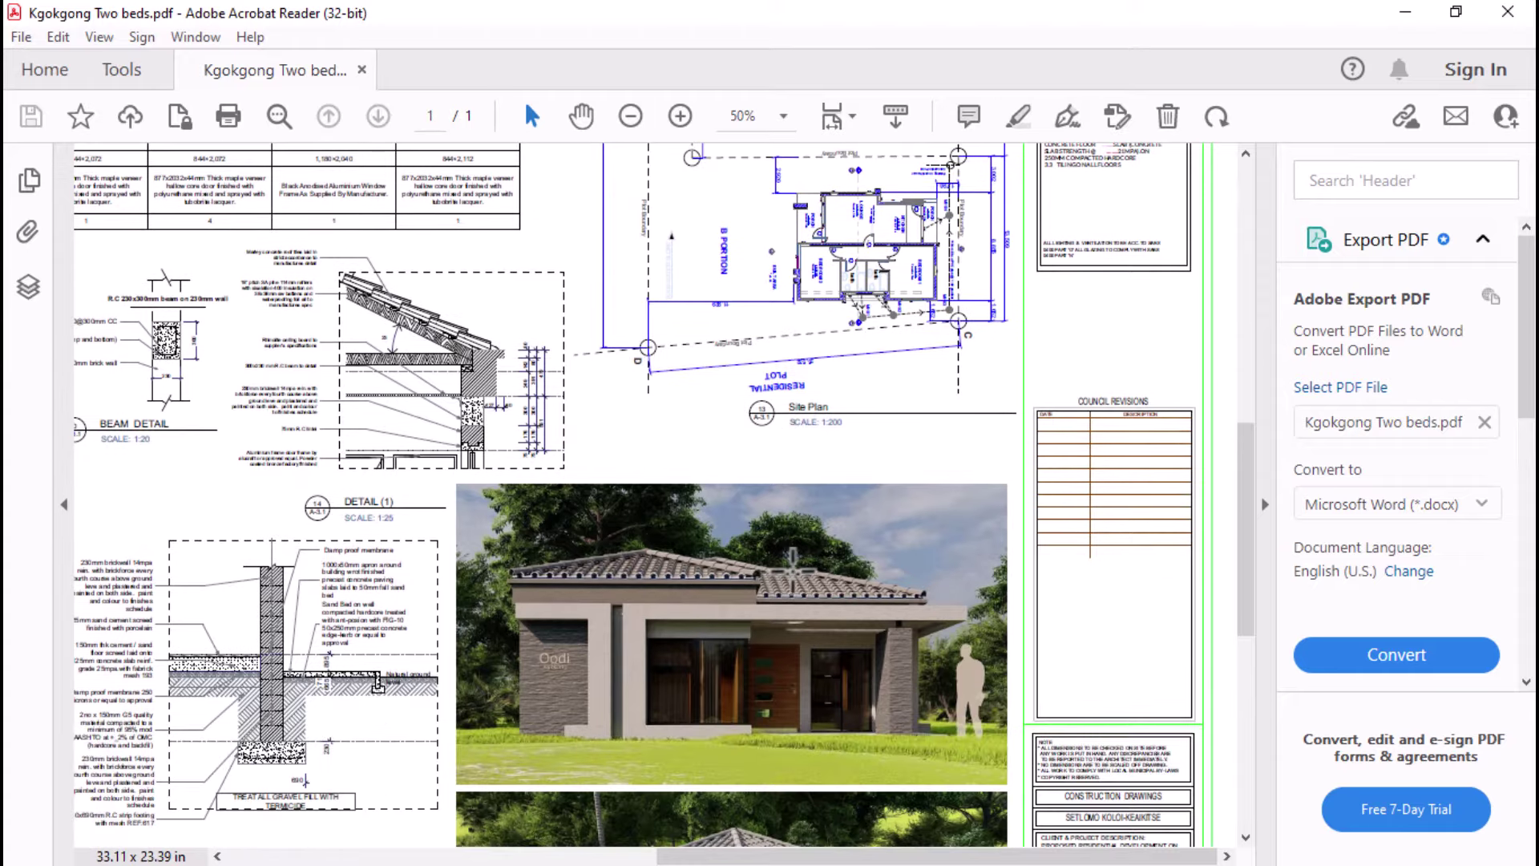
scroll(792, 570, down, 4)
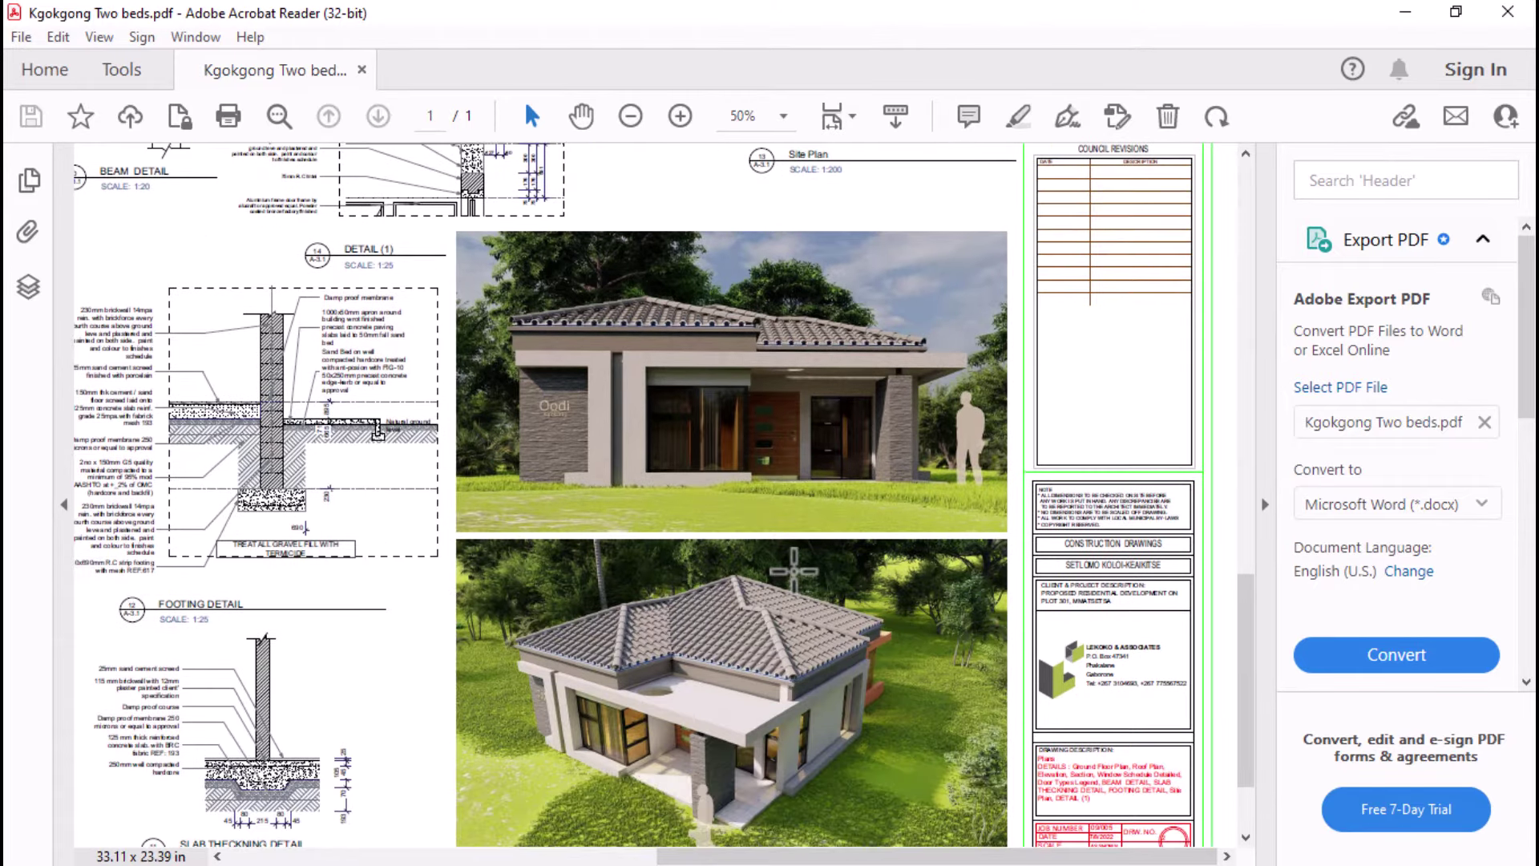
scroll(794, 571, down, 2)
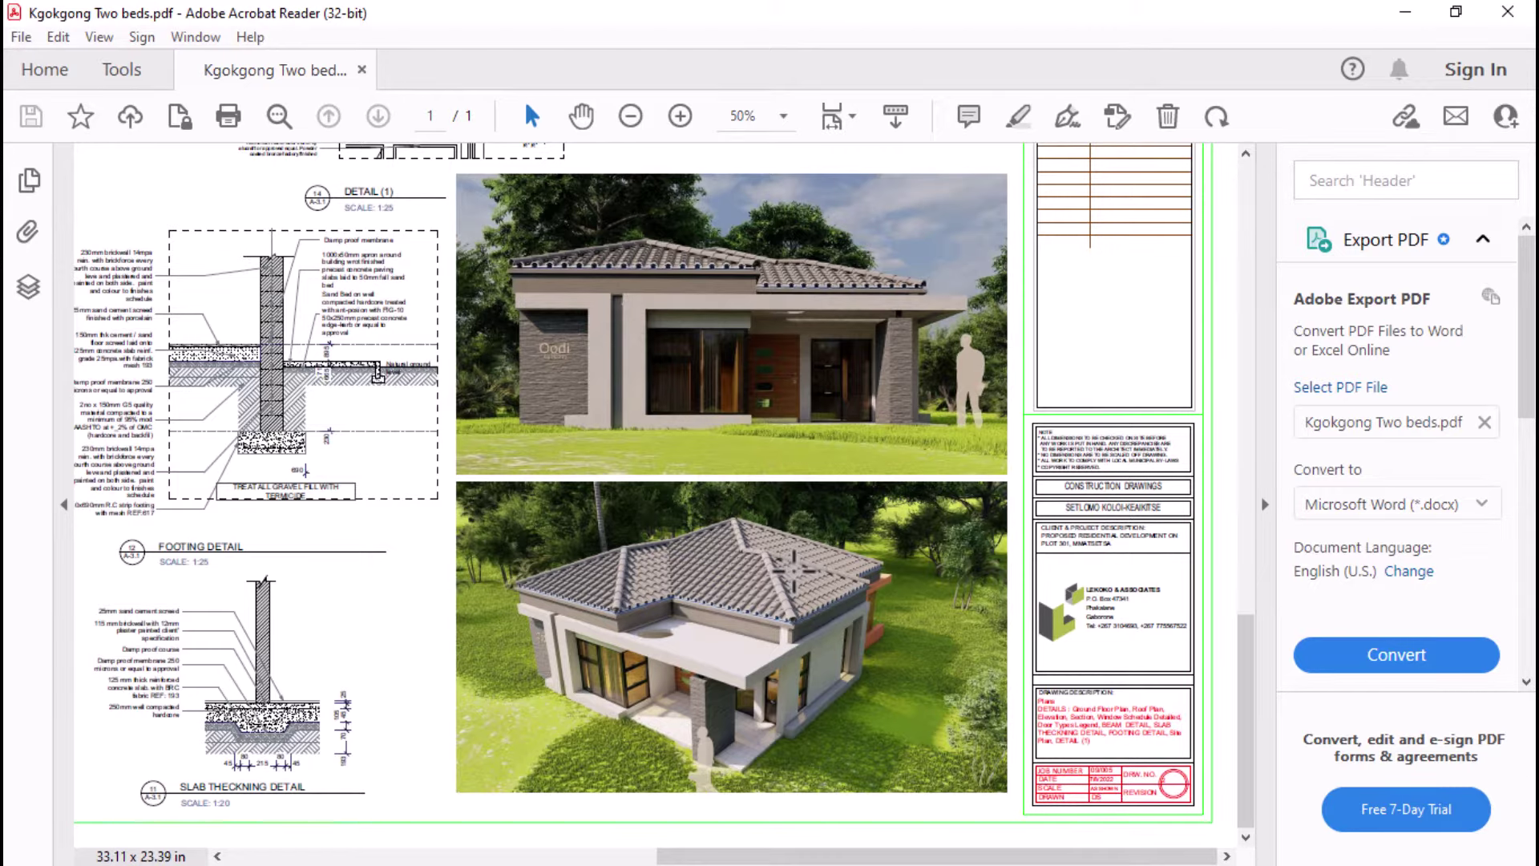
scroll(794, 571, up, 4)
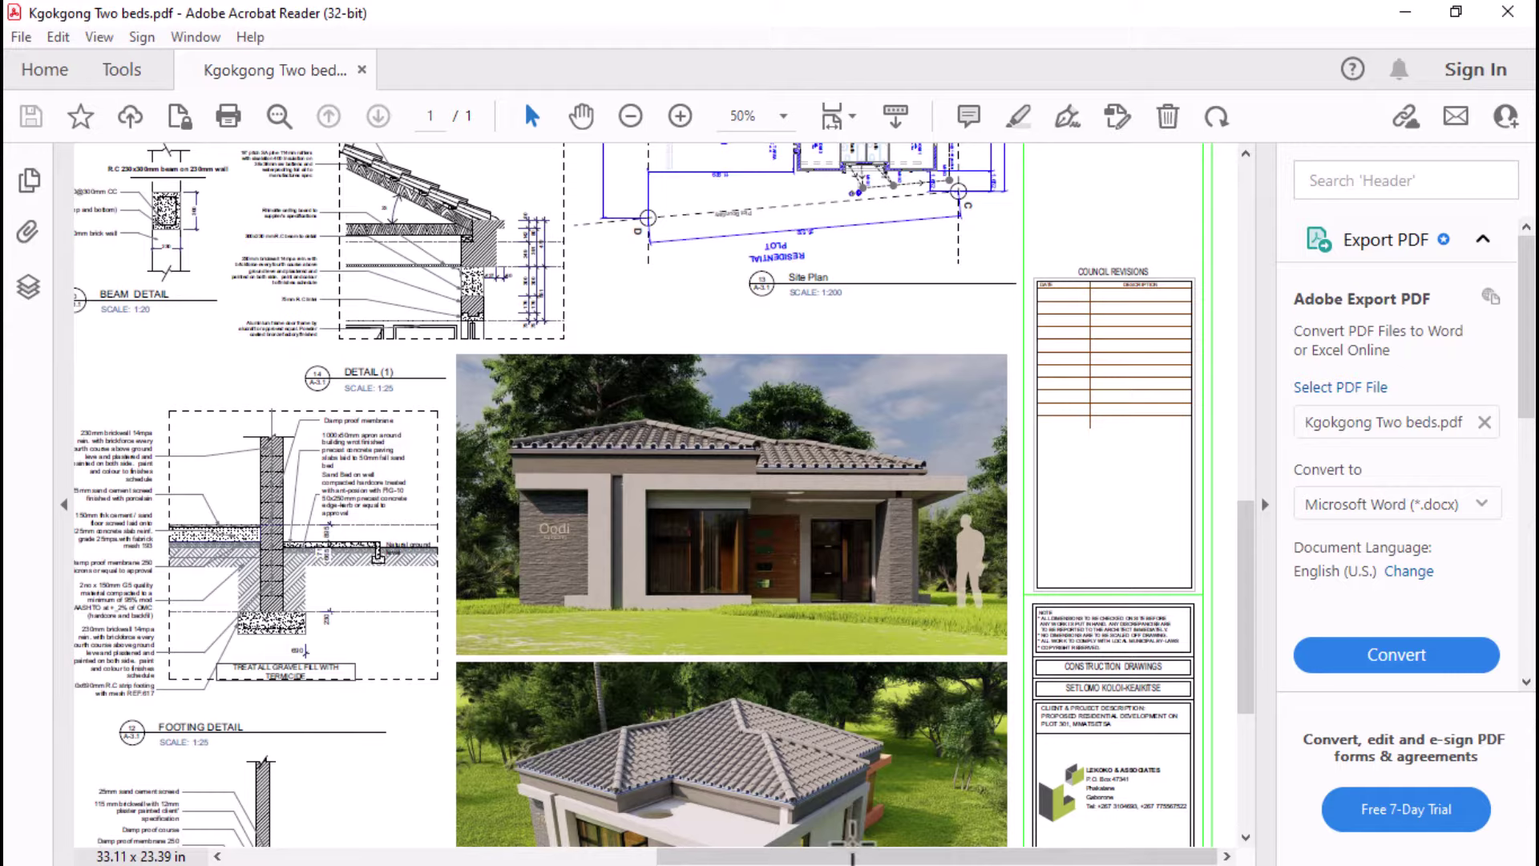
drag(820, 858, 523, 855)
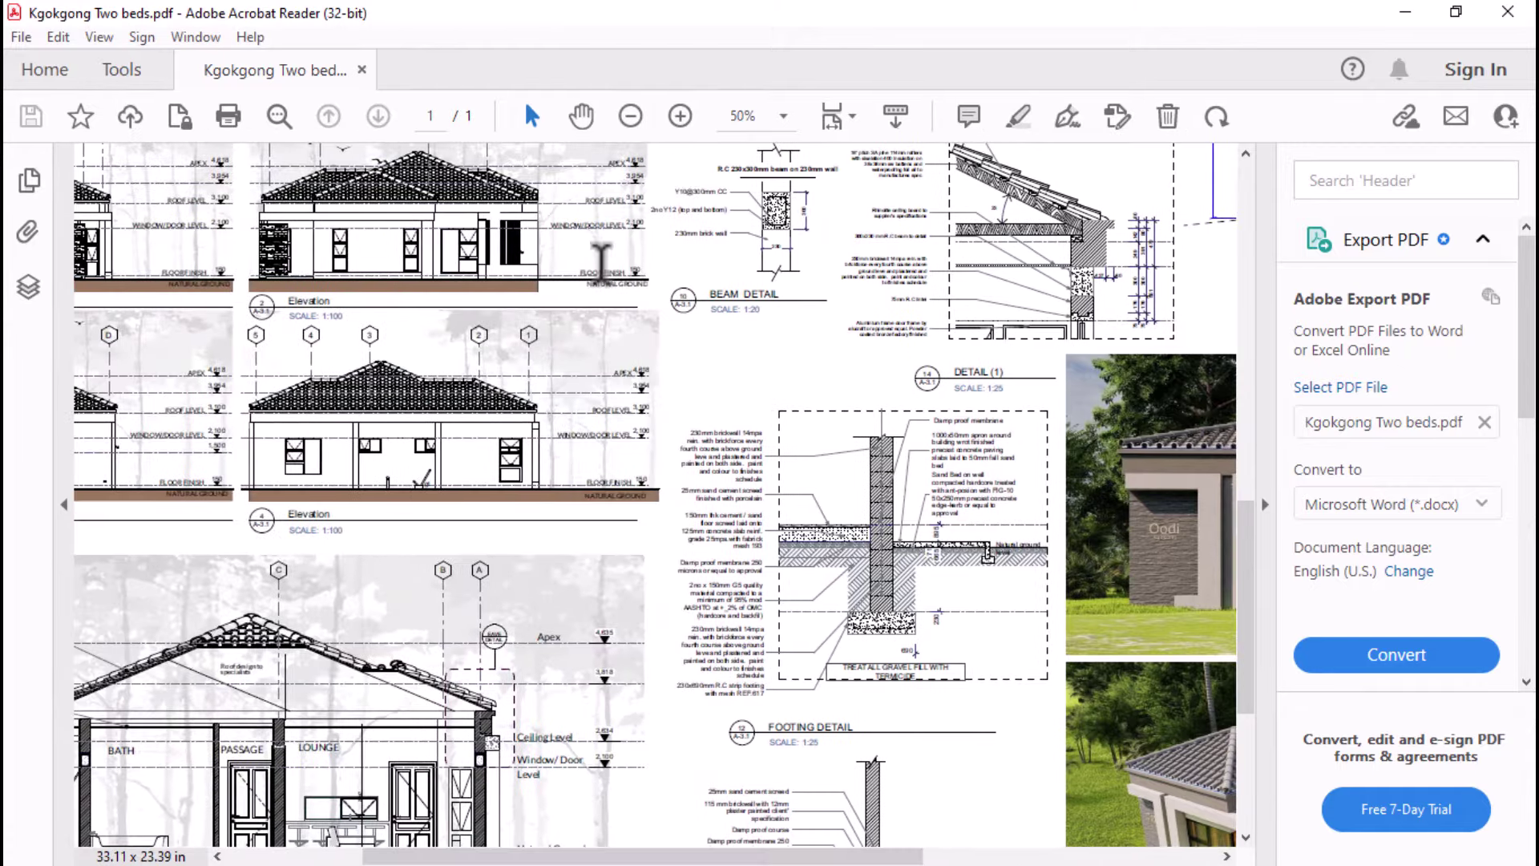
click(630, 118)
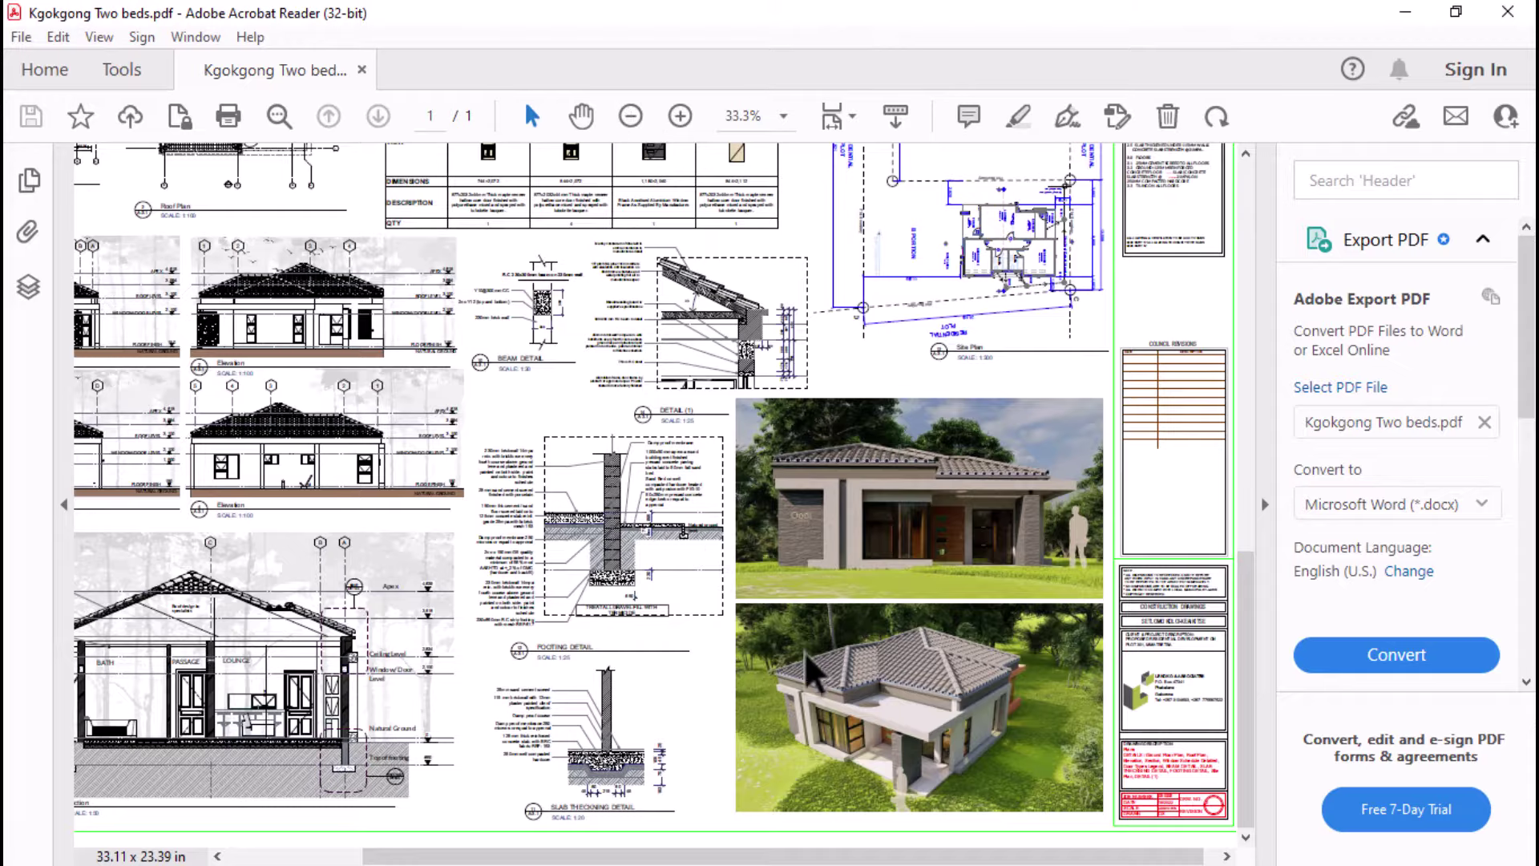
- Switch to Construction Estimator Tool + BIM Dashboard.xlsx and review the cost summary's header, project fields and construction stages breakdown
key(super)
mouse_move(858, 842)
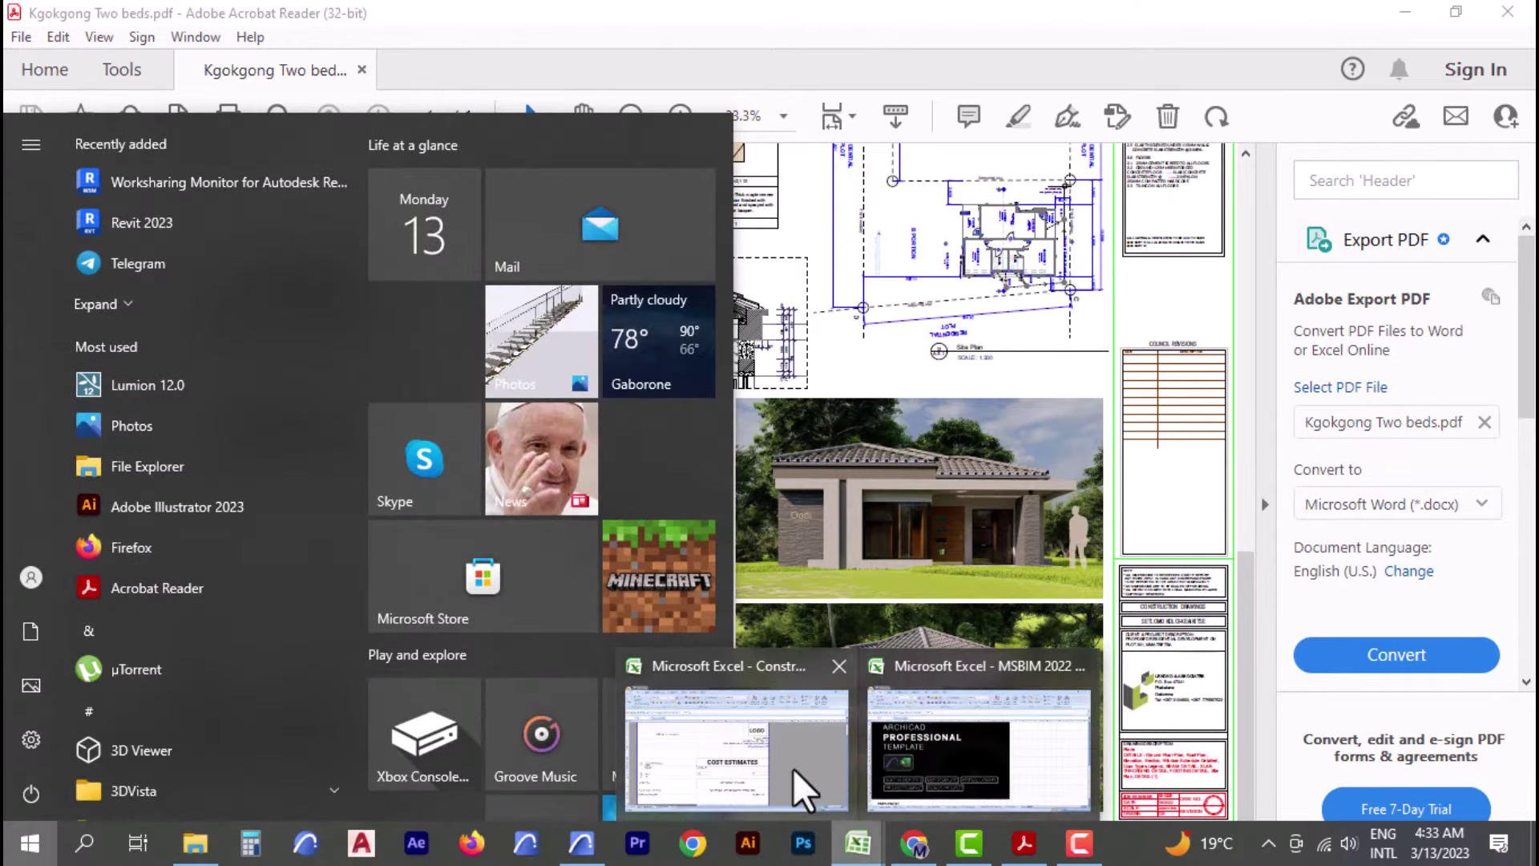
click(792, 768)
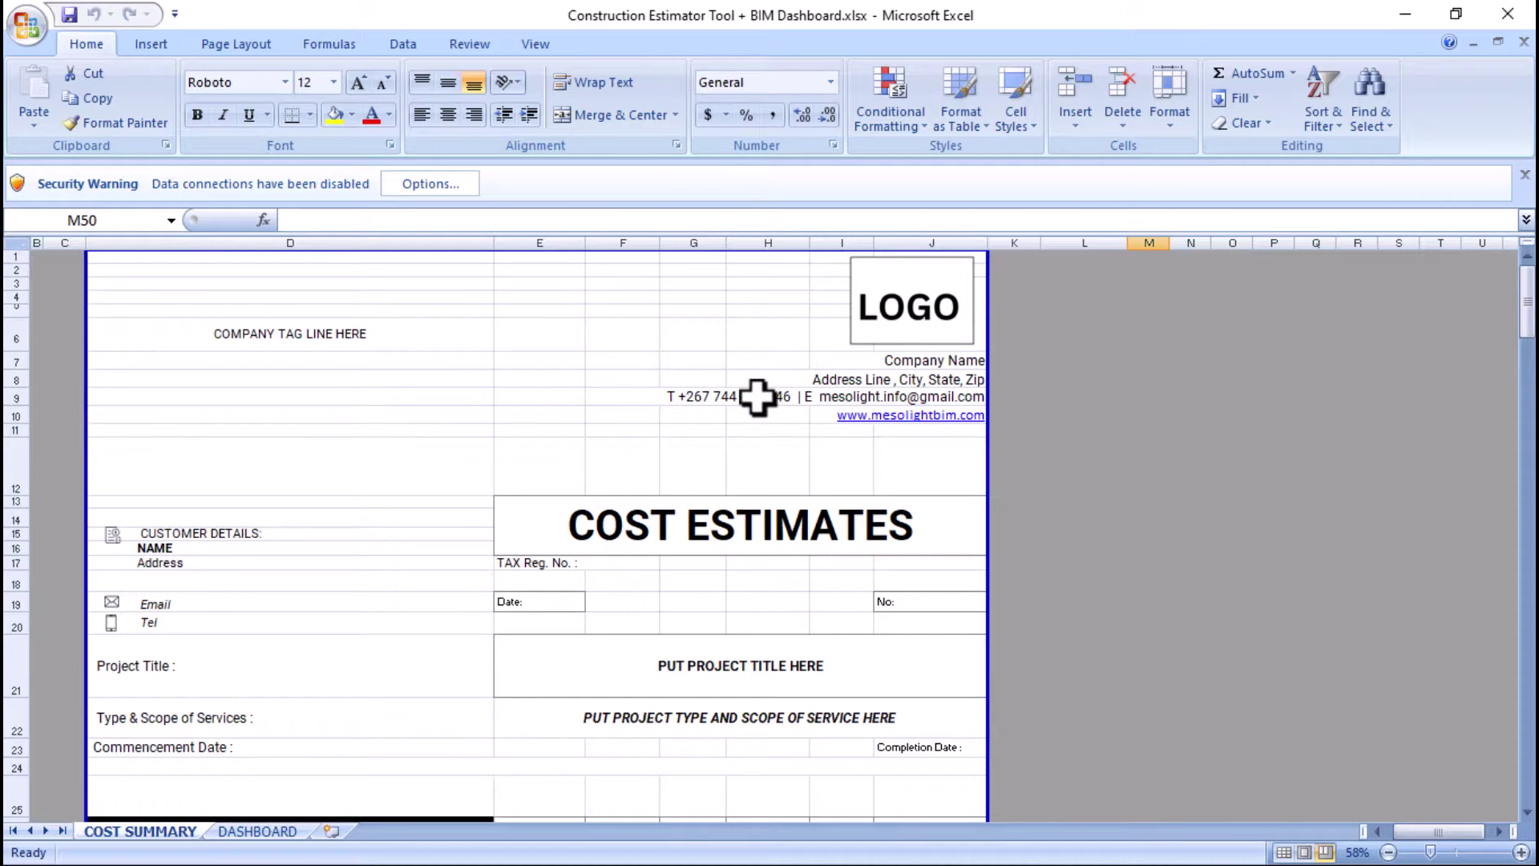
scroll(753, 399, down, 7)
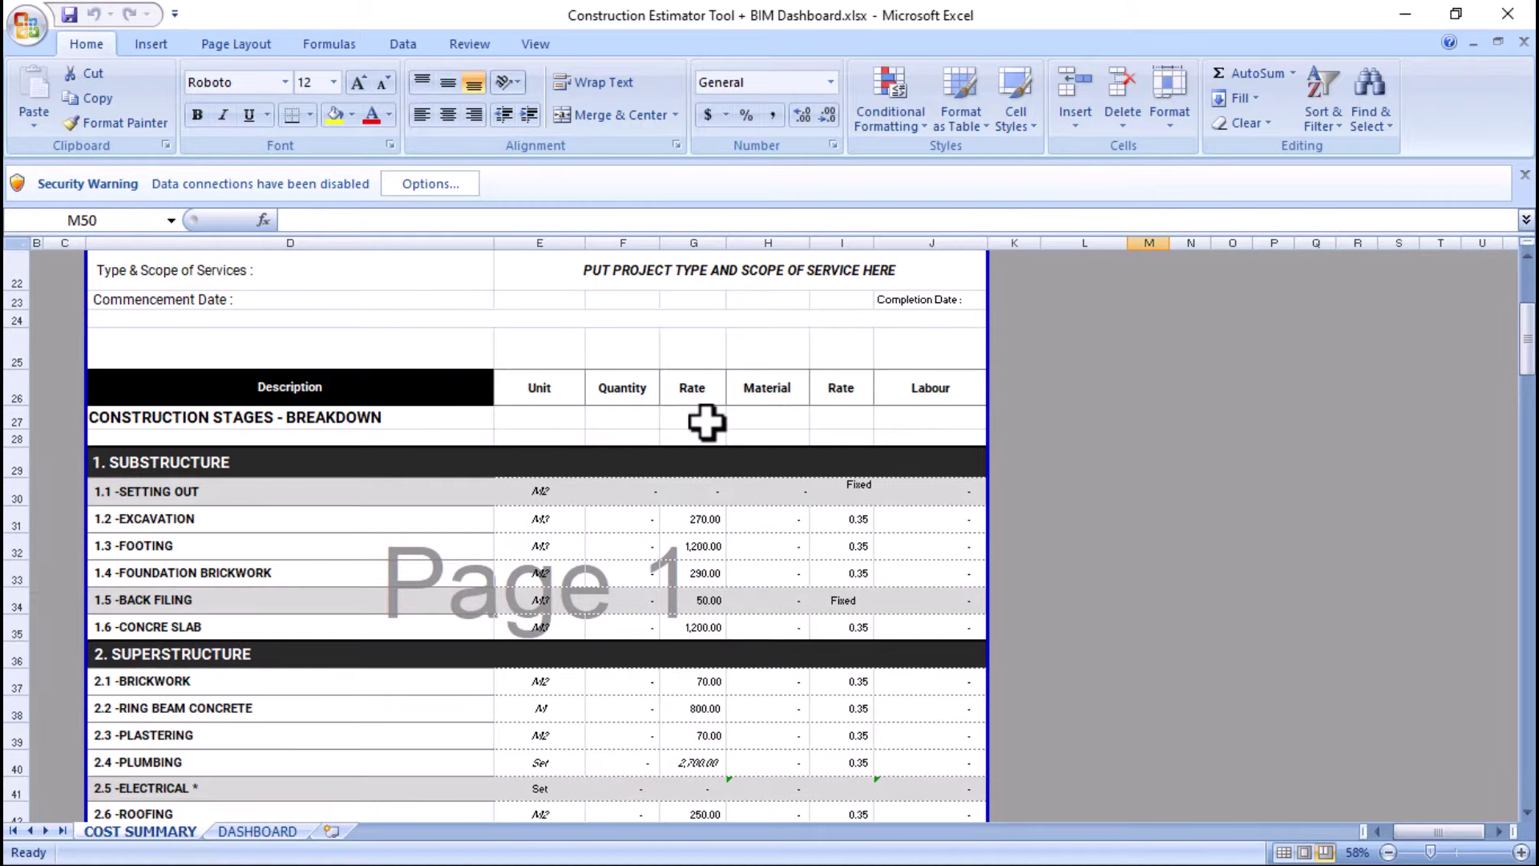
scroll(705, 422, up, 6)
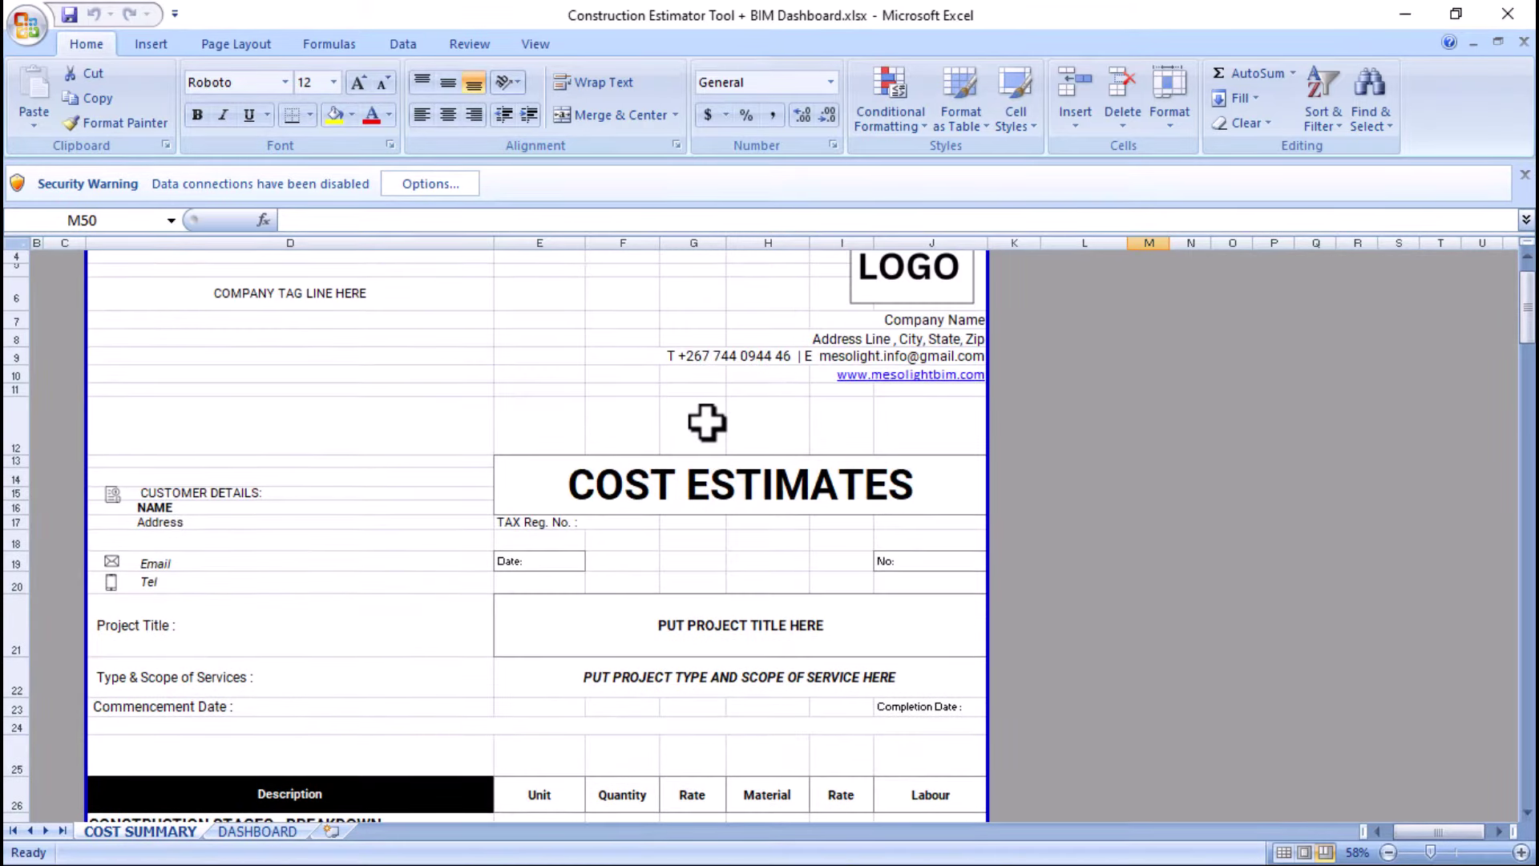
scroll(706, 423, up, 1)
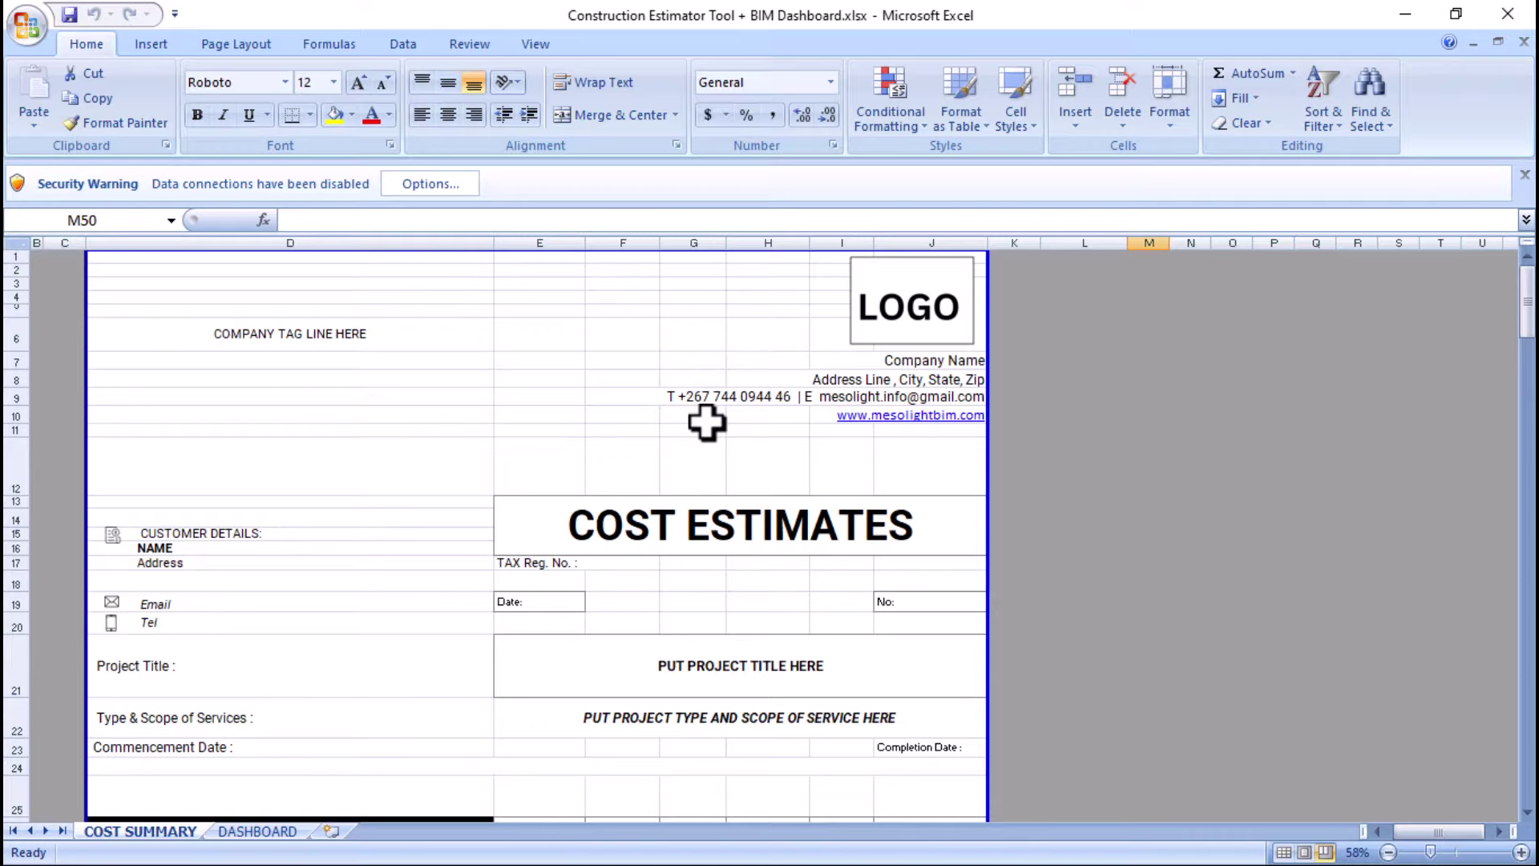
scroll(725, 423, down, 4)
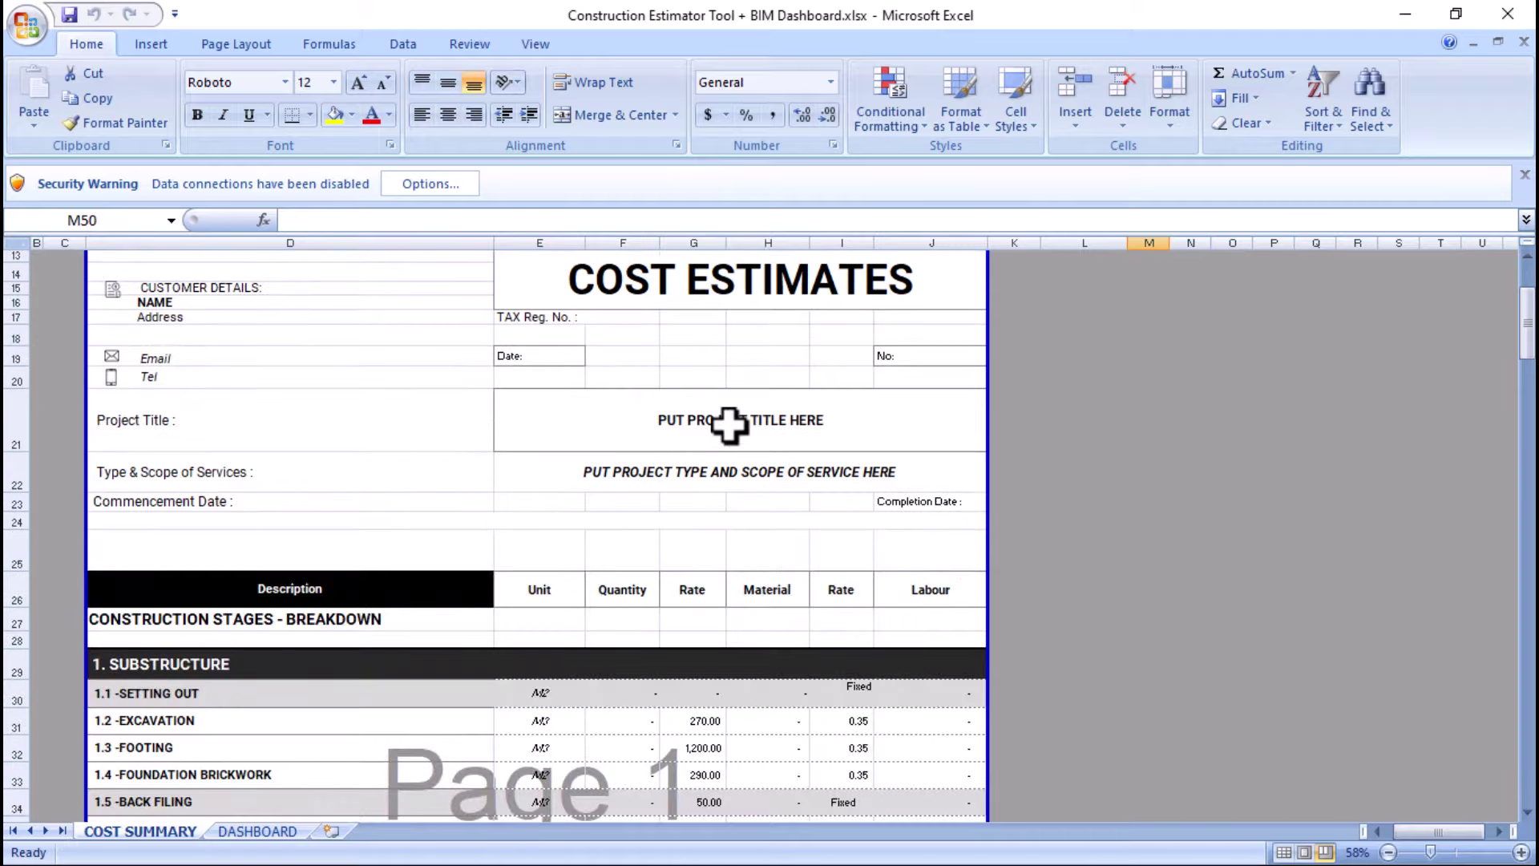
scroll(728, 425, up, 4)
- Switch back to Kgokgong Two beds.pdf and review the whole drawing sheet fitted in view
key(super)
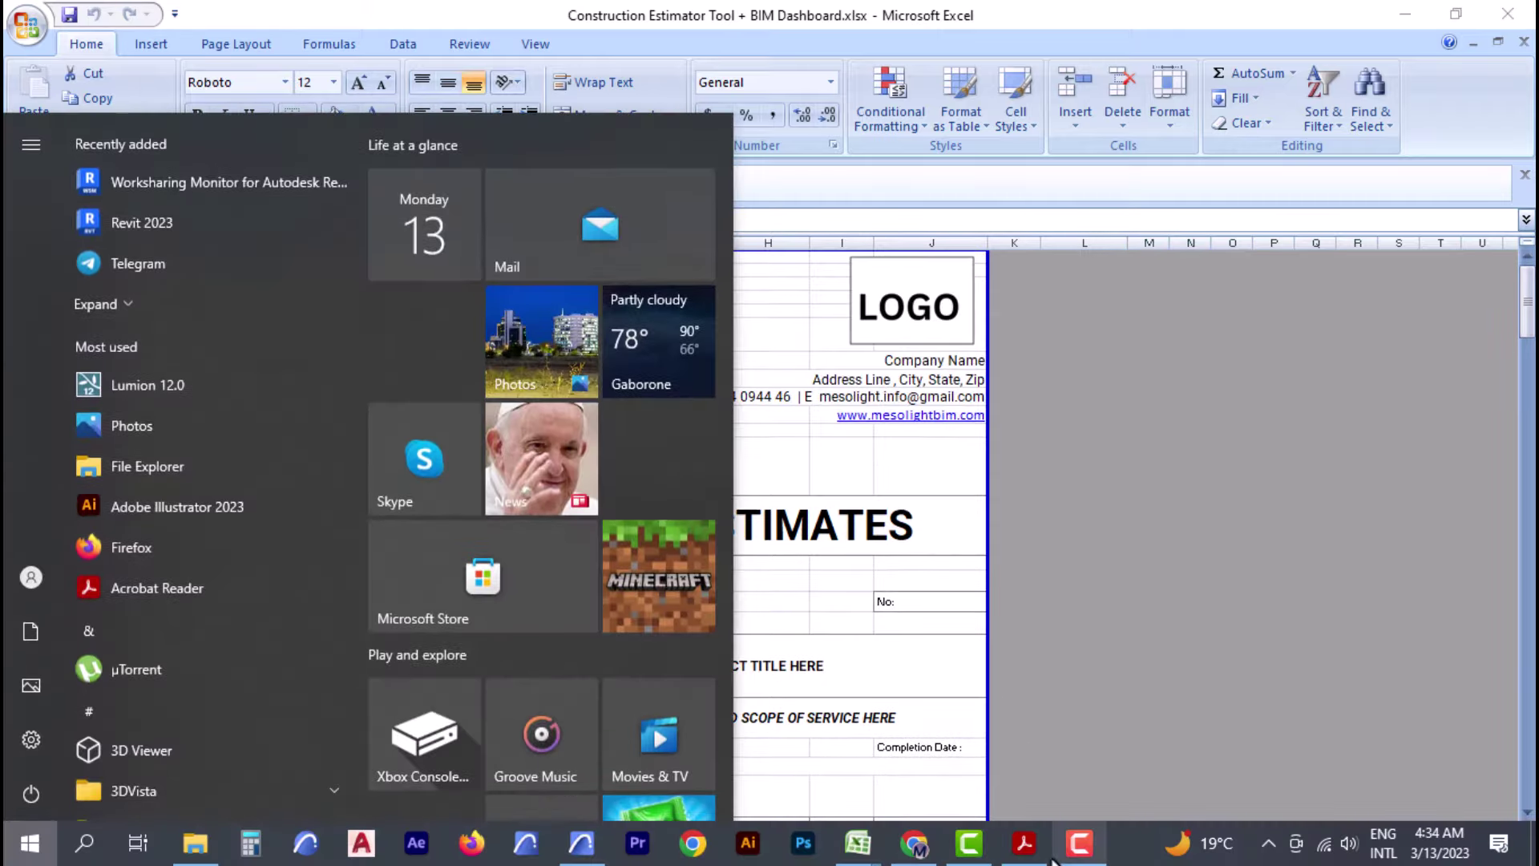
click(1023, 842)
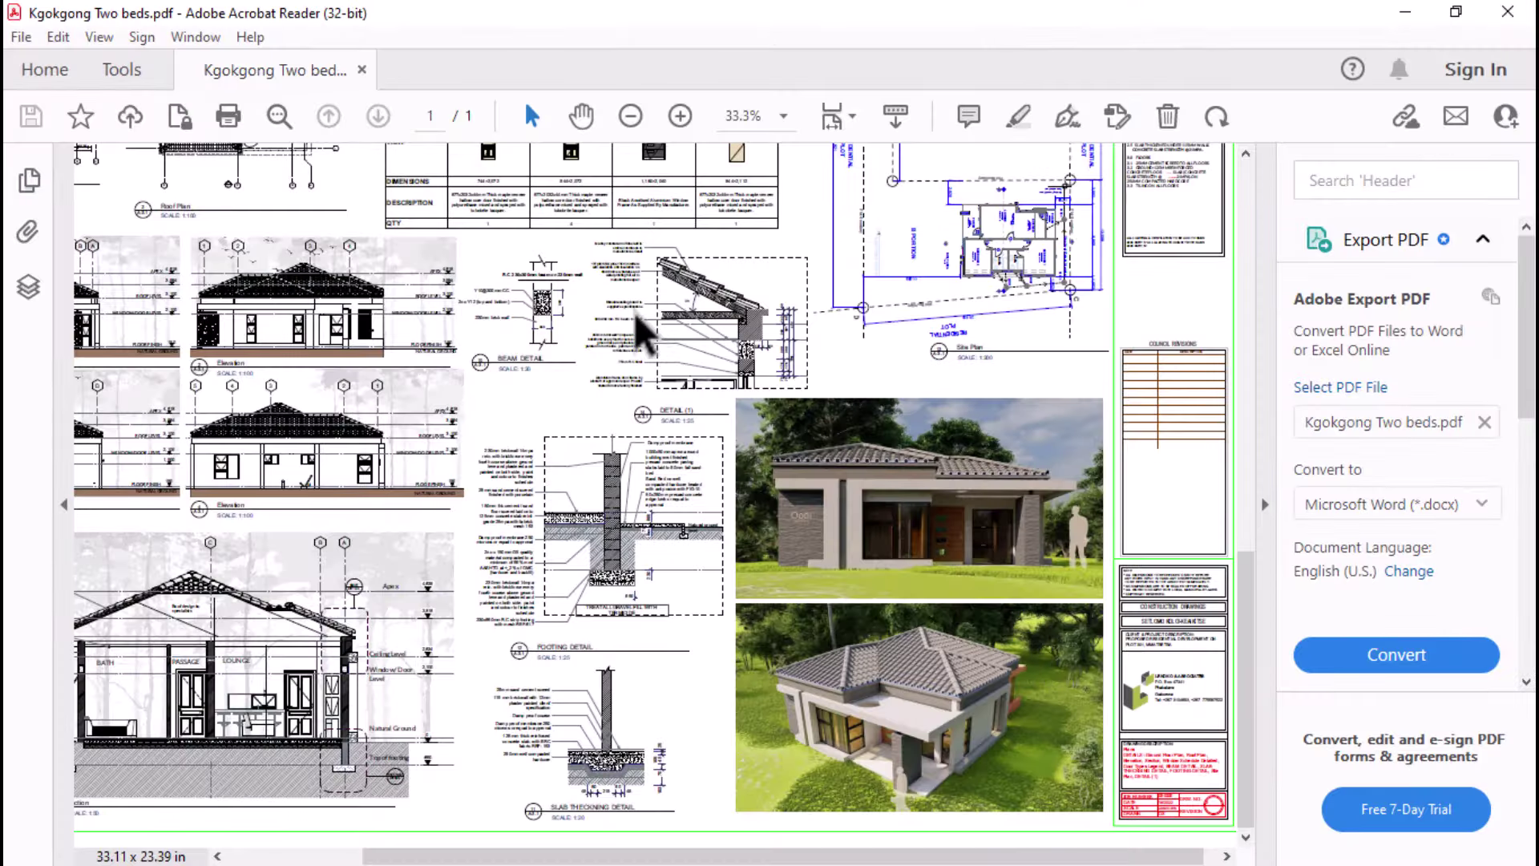
scroll(633, 311, up, 2)
scroll(633, 312, up, 1)
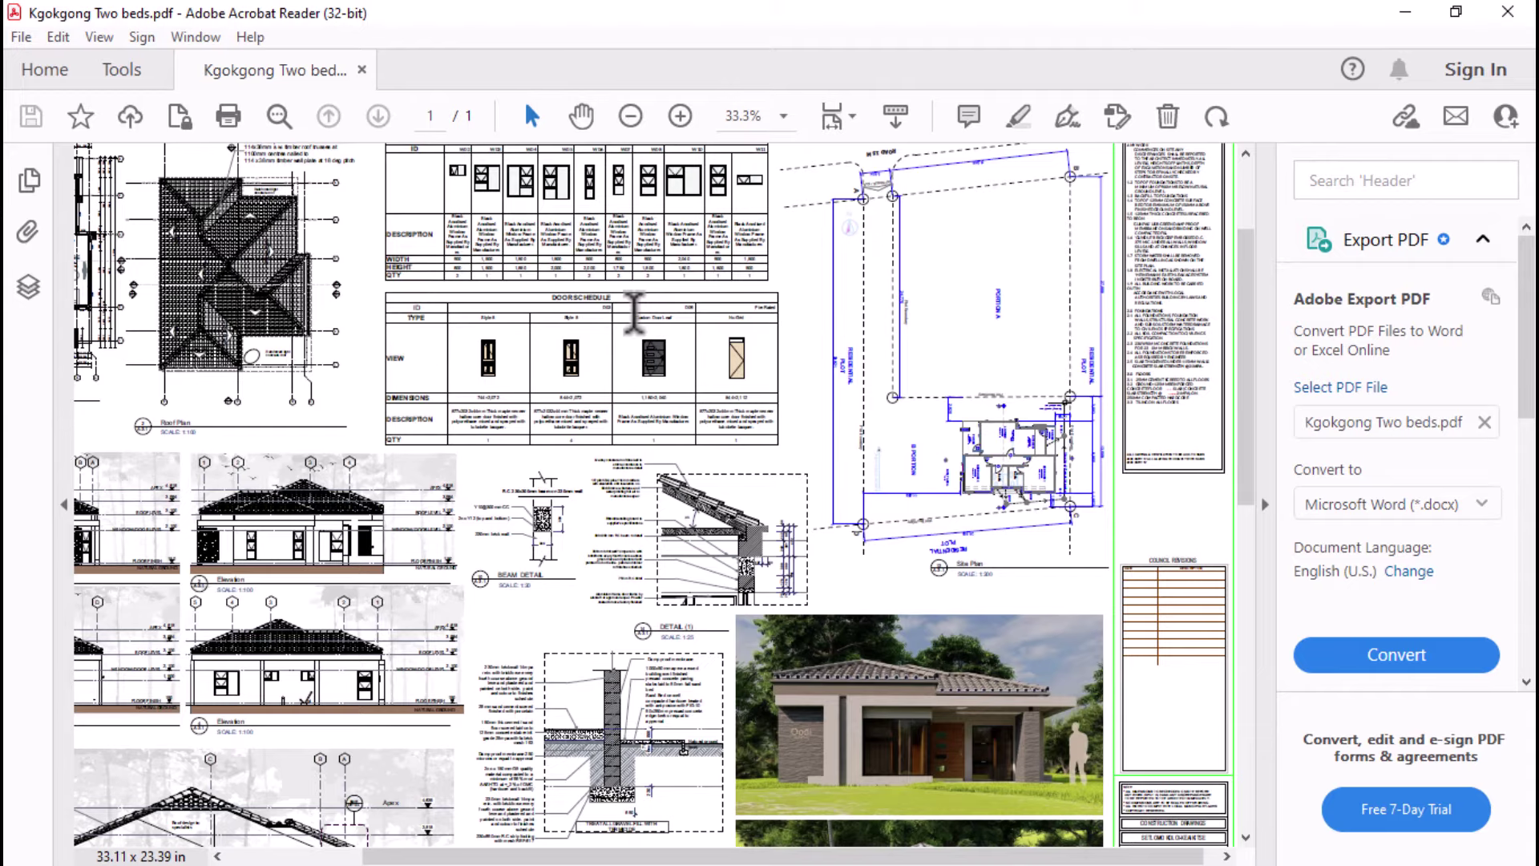
scroll(656, 311, up, 1)
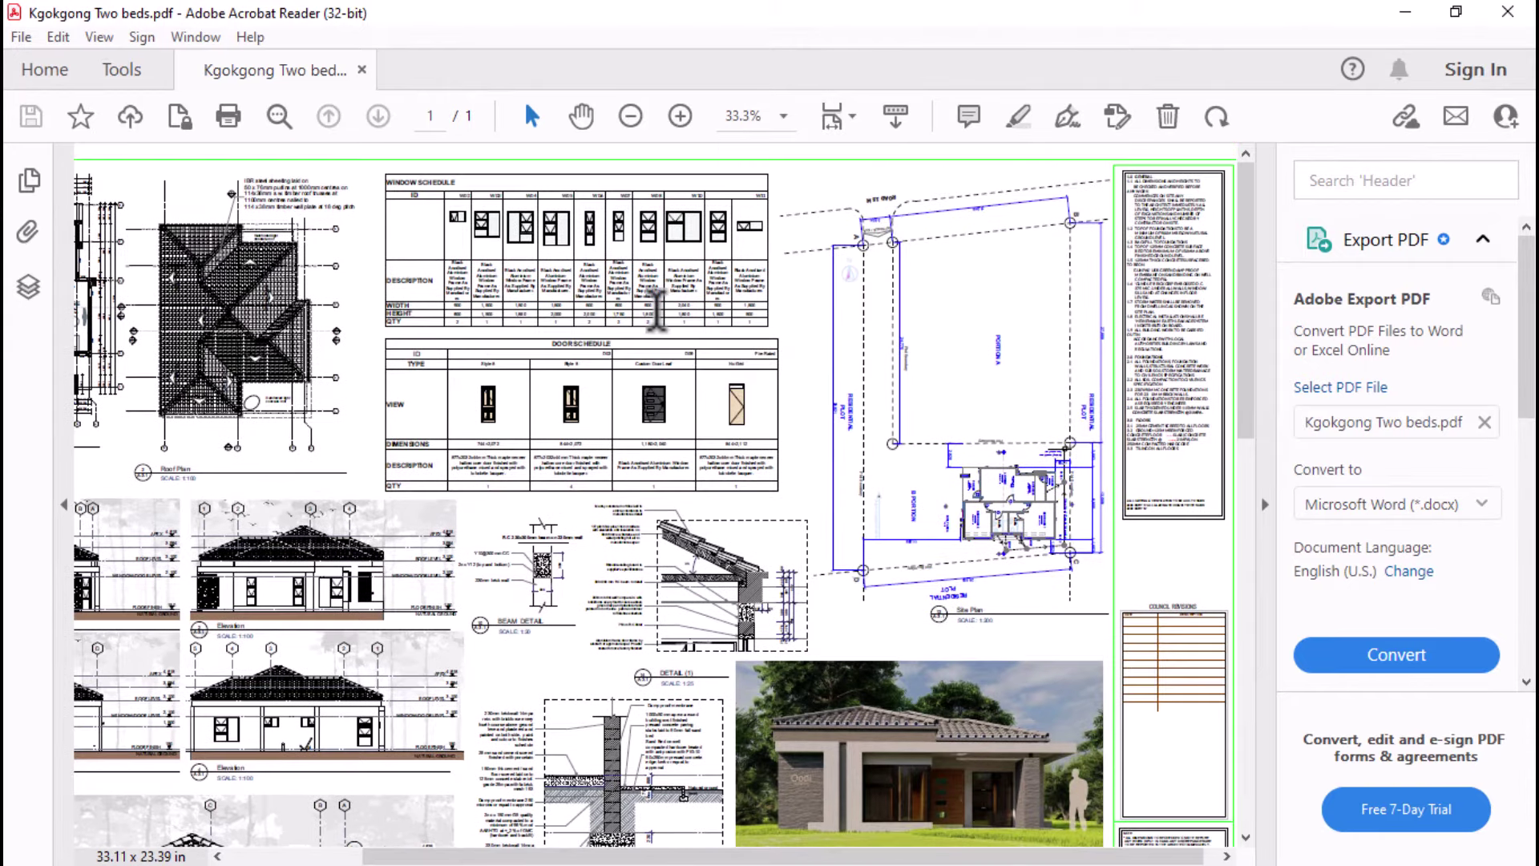
click(632, 118)
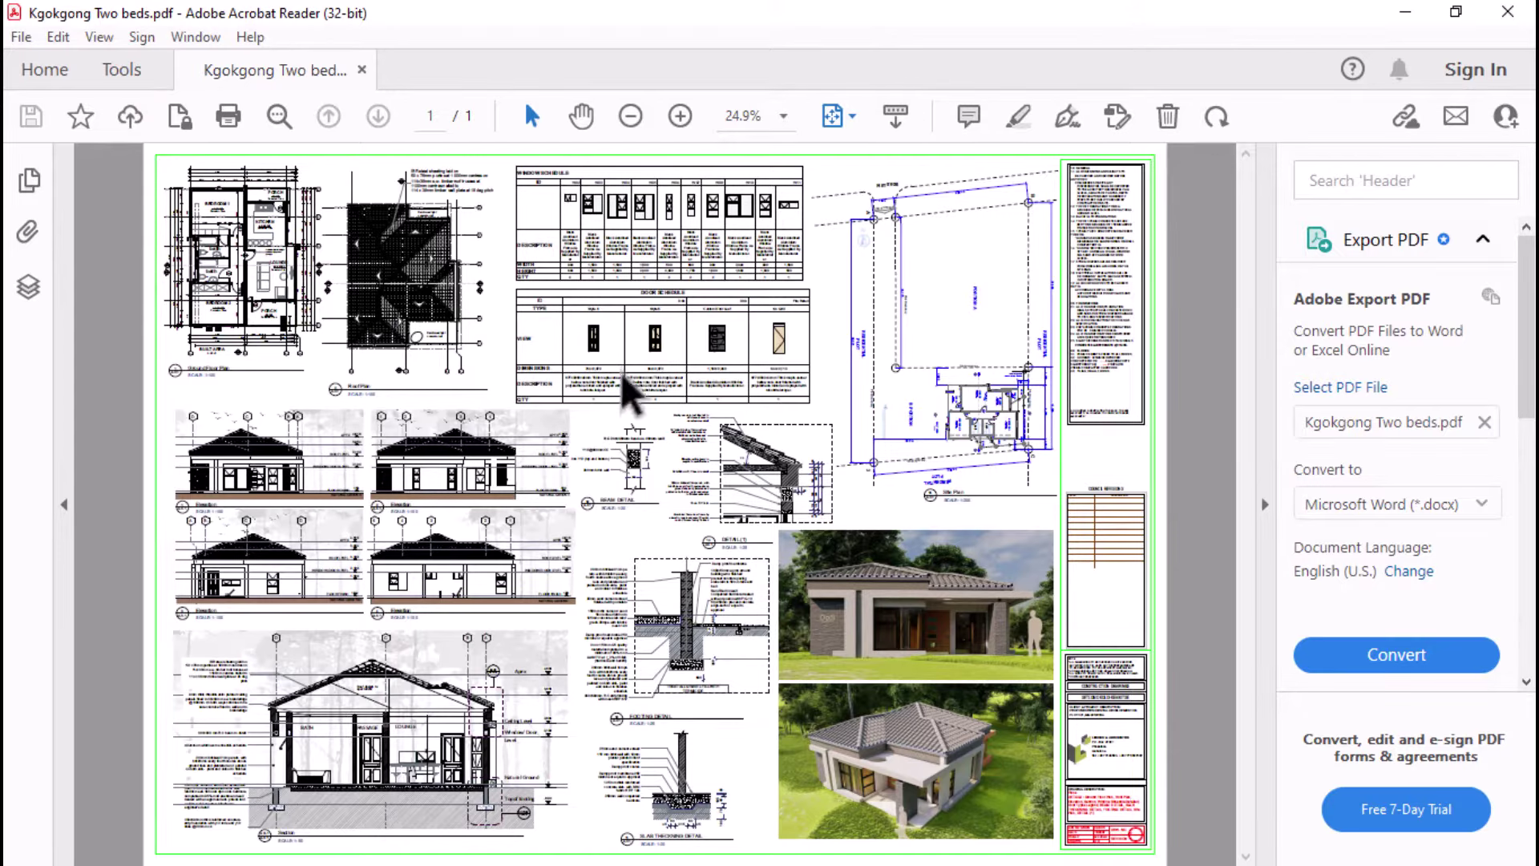
- Place Kgokgong Two beds.pdf from the PDF's folder onto the ground floor plan in Archicad, showing the hidden Z-General-Layouts layer
key(super)
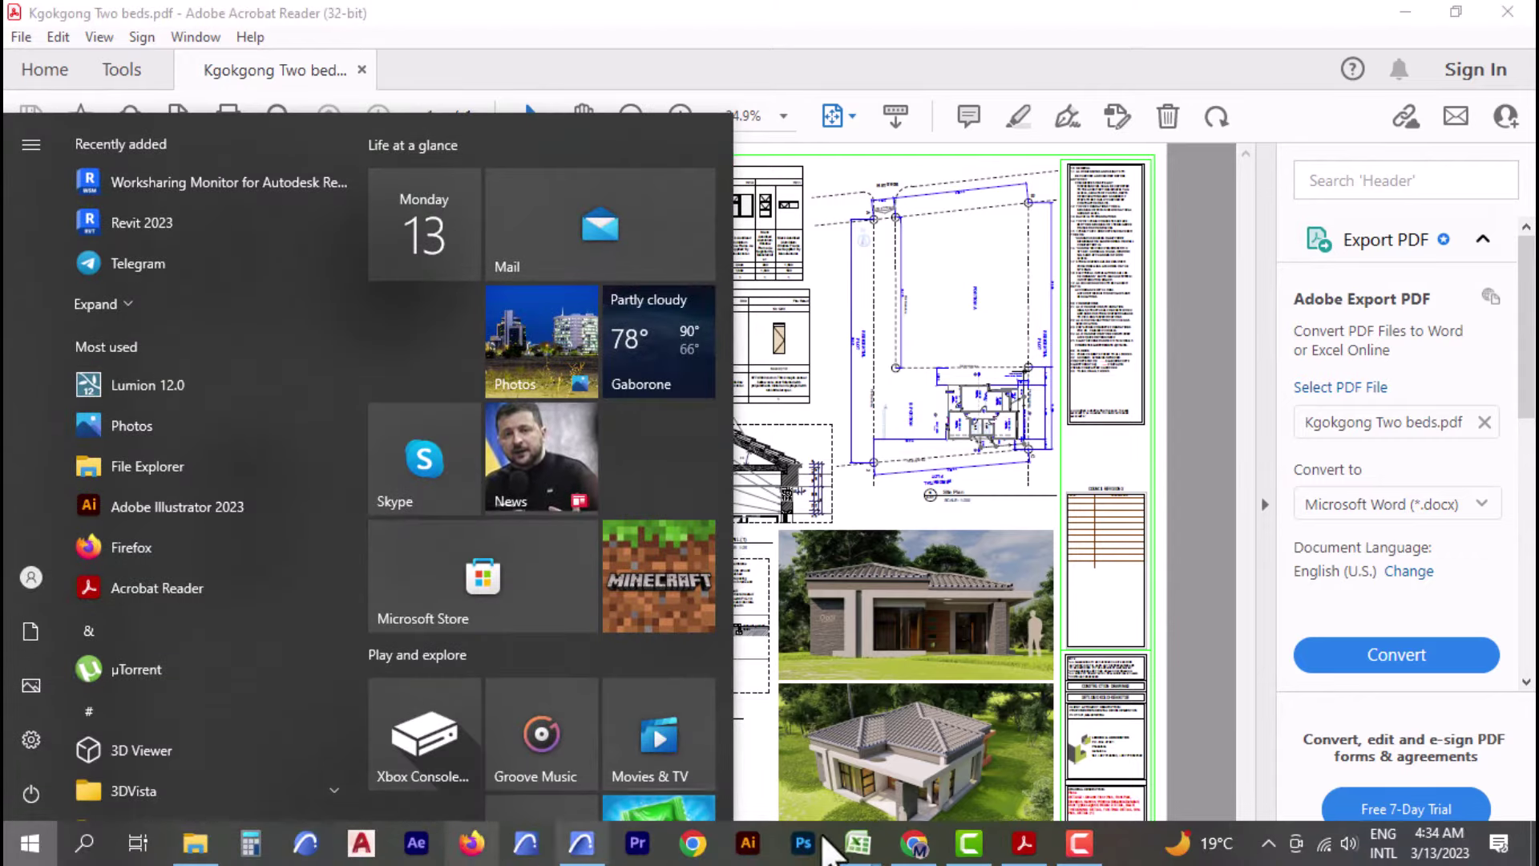
click(195, 842)
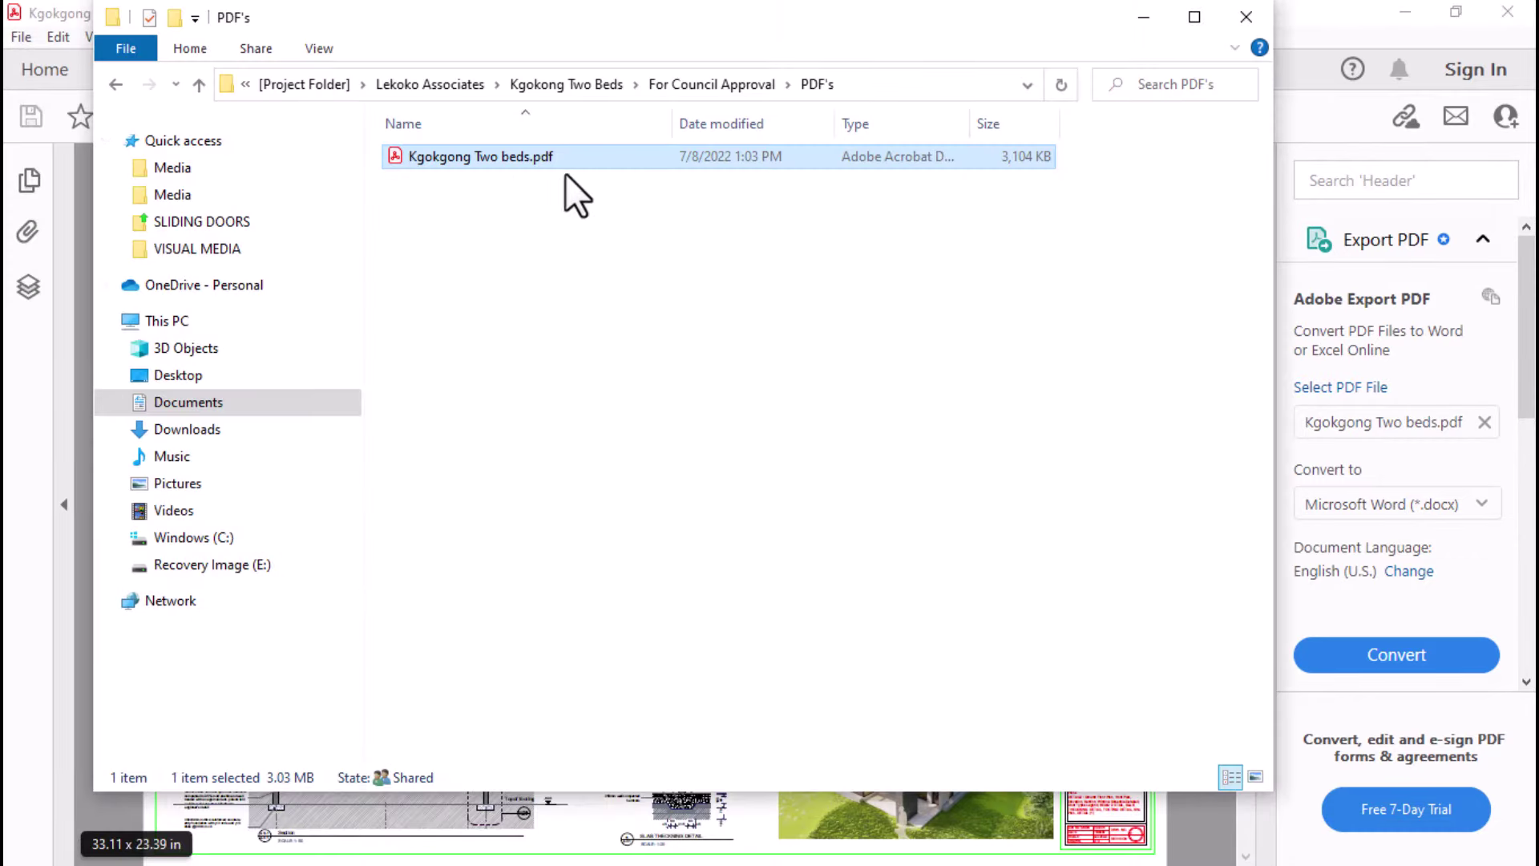
drag(550, 166, 382, 497)
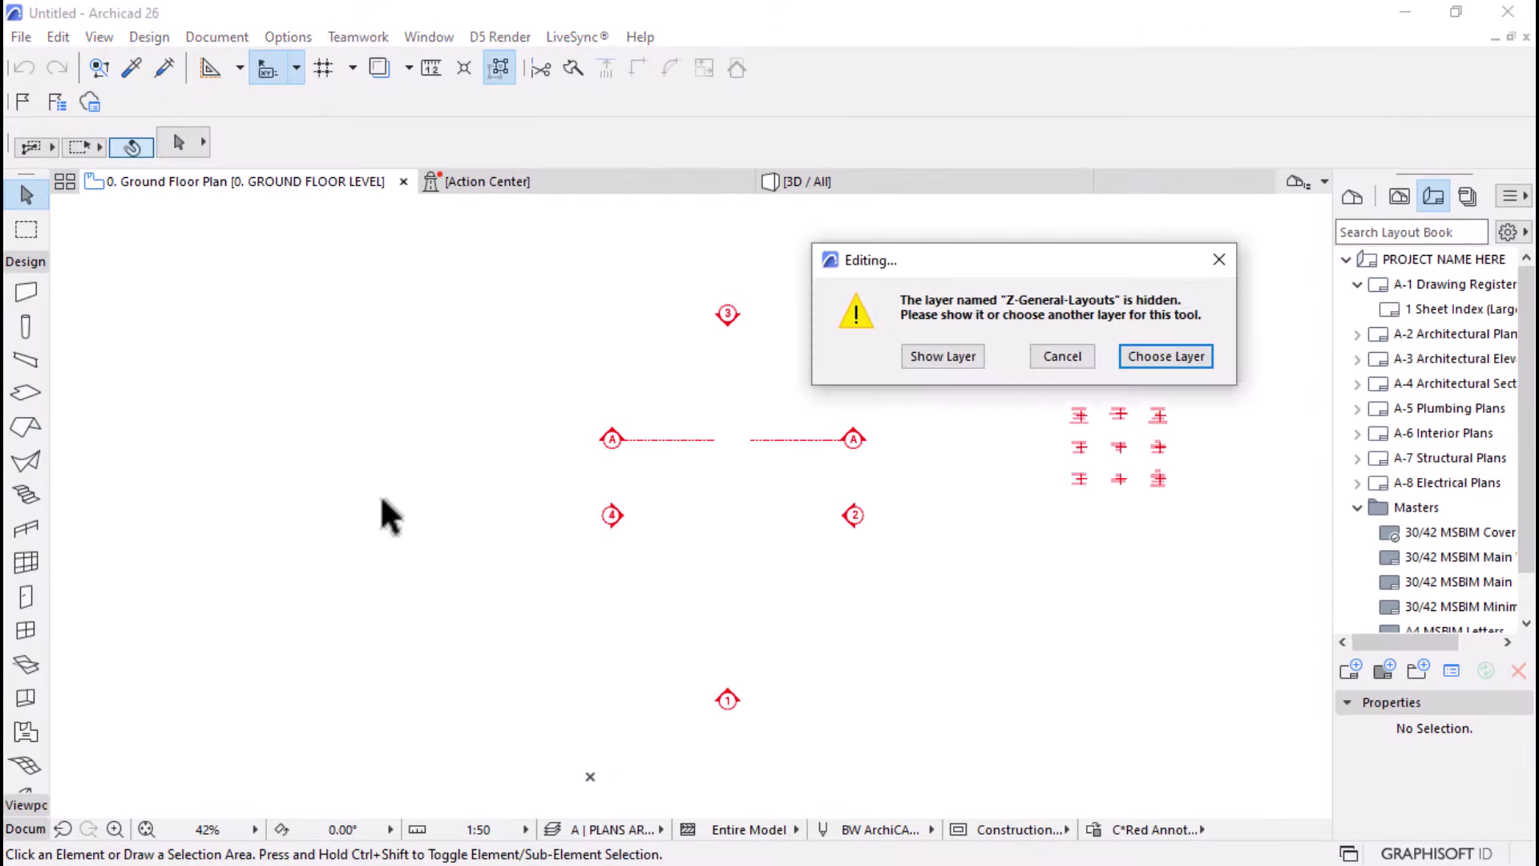
click(945, 356)
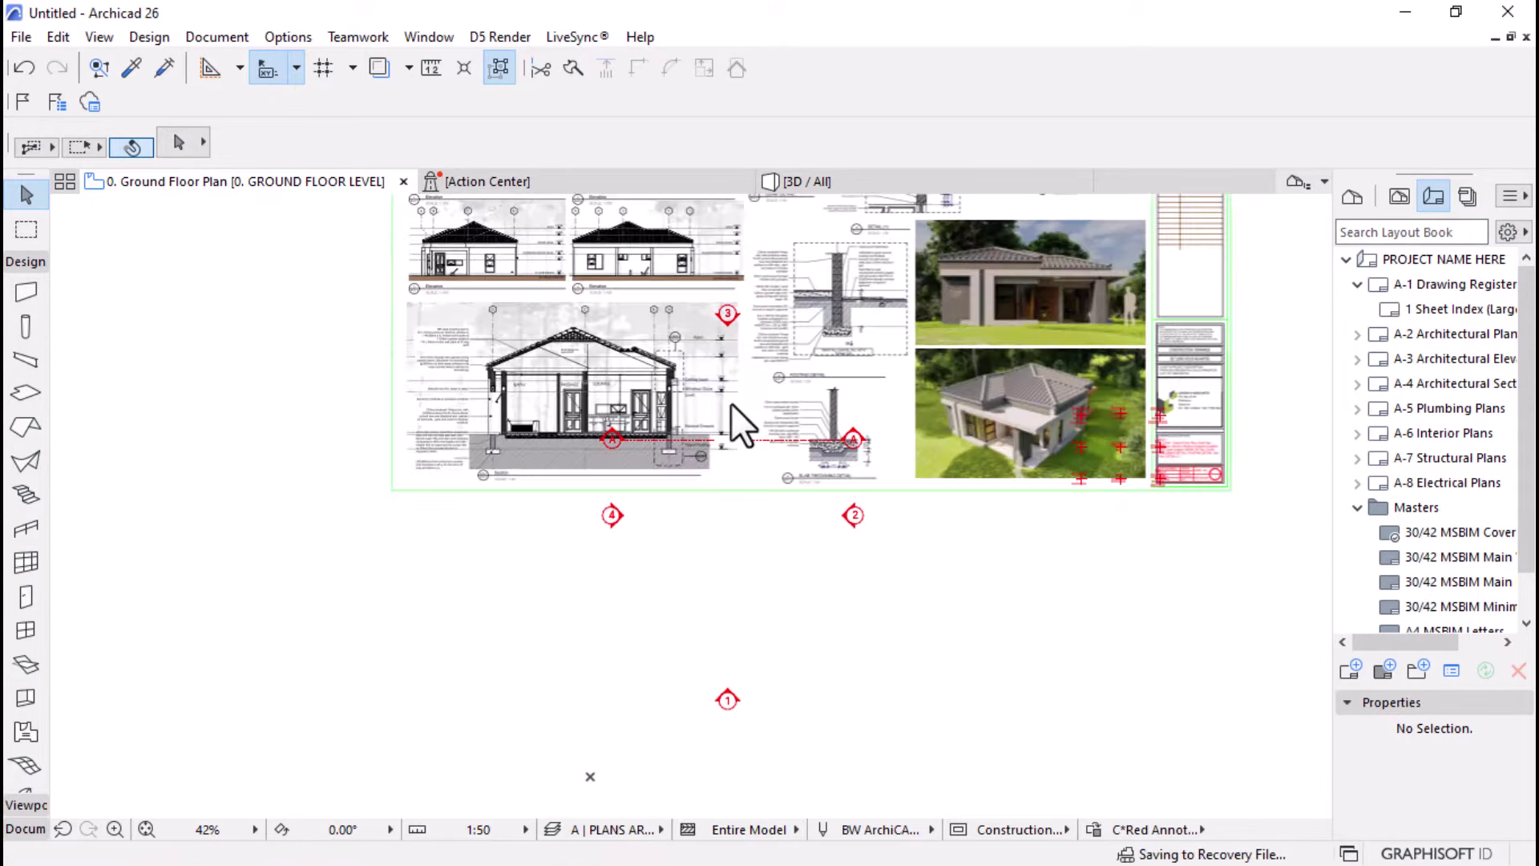
- Move the placed PDF drawing horizontally to the empty area left of the elevation and section markers
scroll(1036, 591, down, 3)
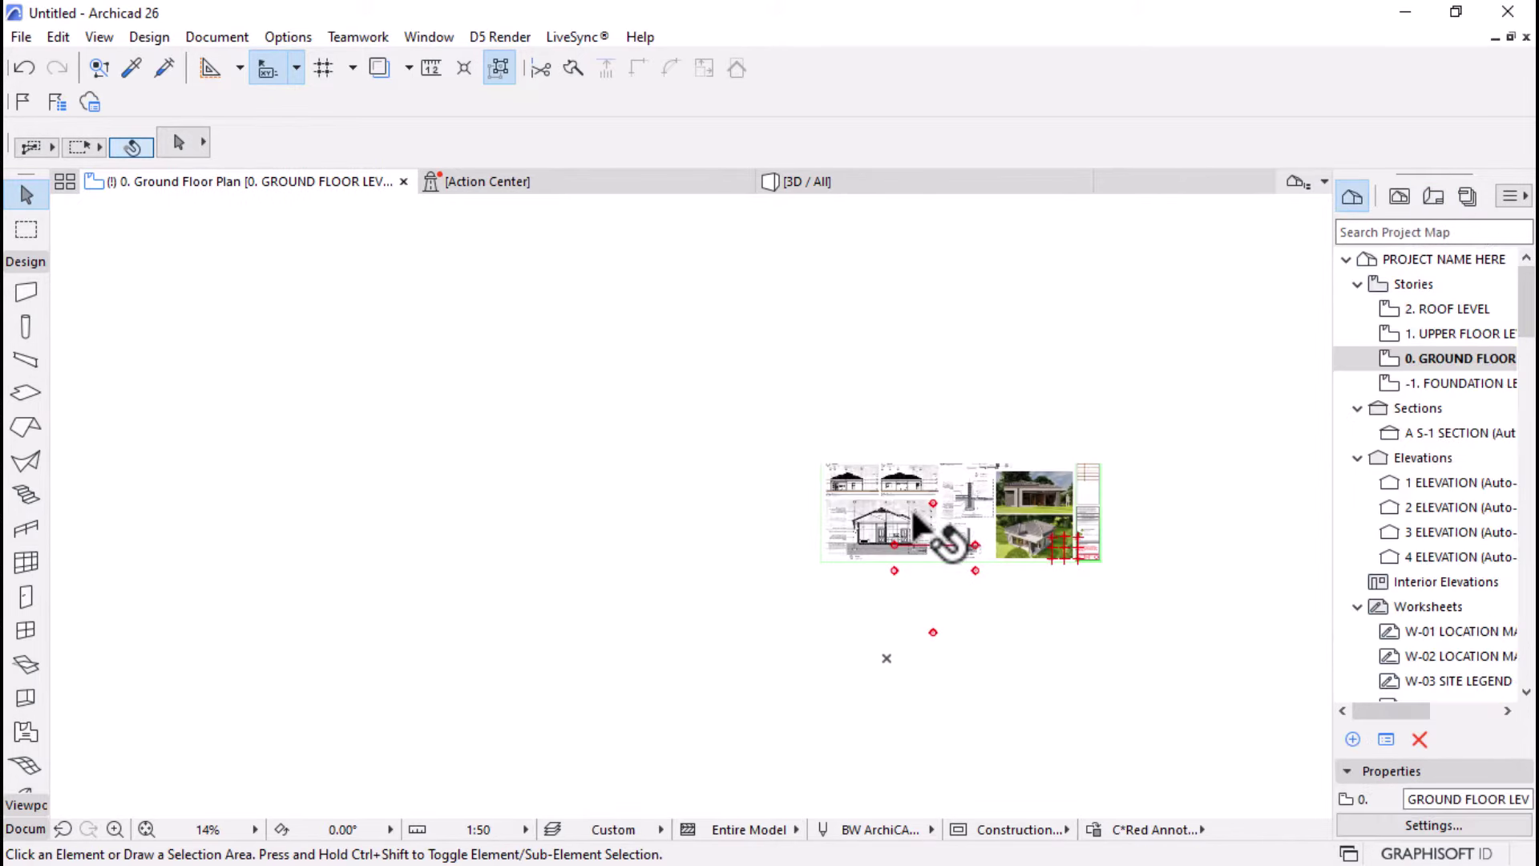
click(958, 529)
click(958, 454)
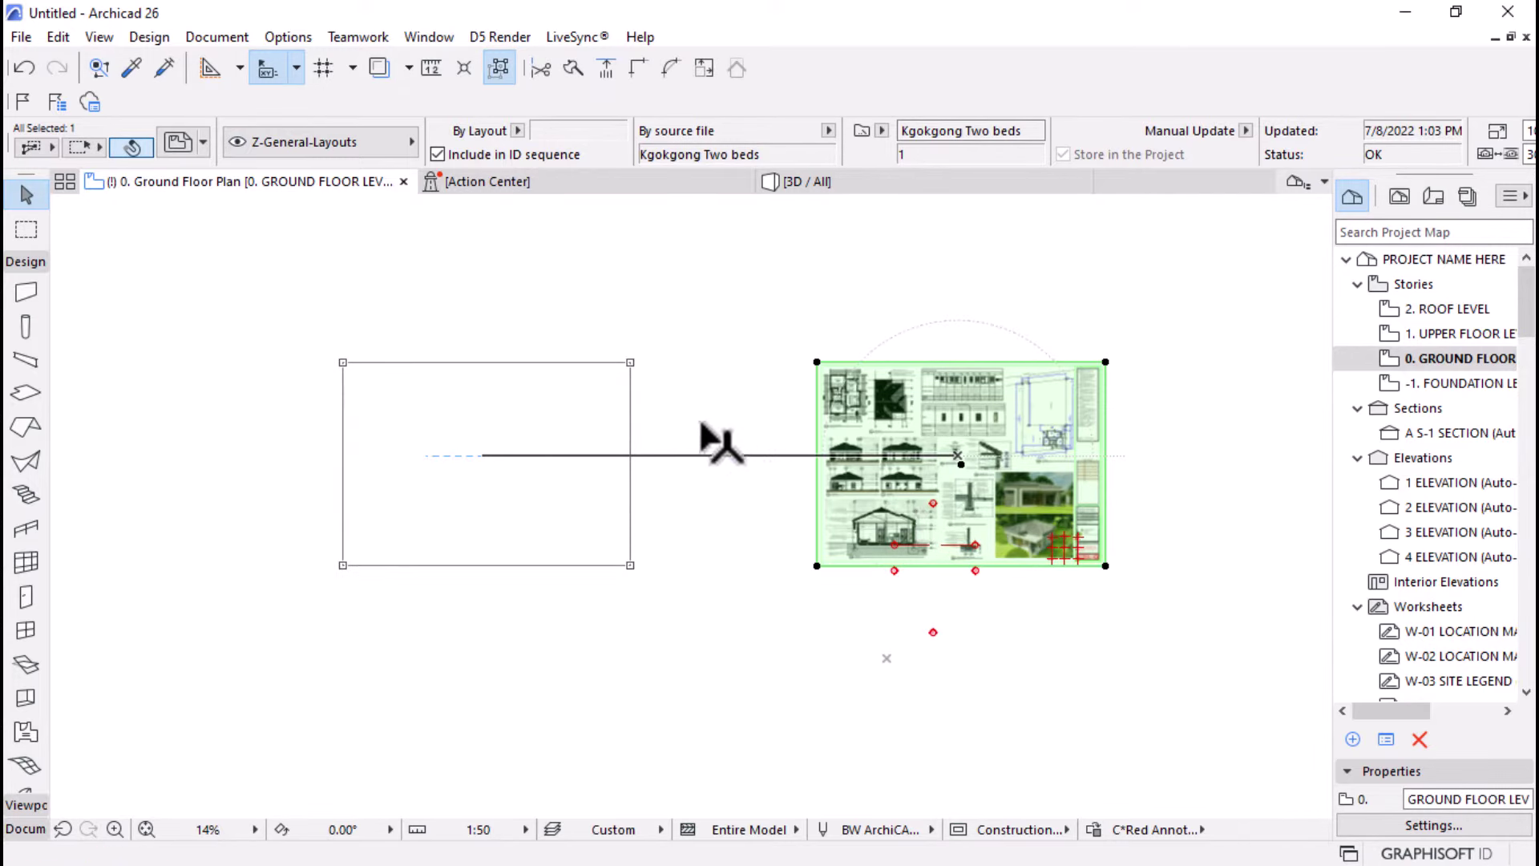
click(702, 443)
- Explode the PDF drawing into the current view, keeping the original elements and using the drawing's layer and the project's line and fill attributes
scroll(328, 413, up, 4)
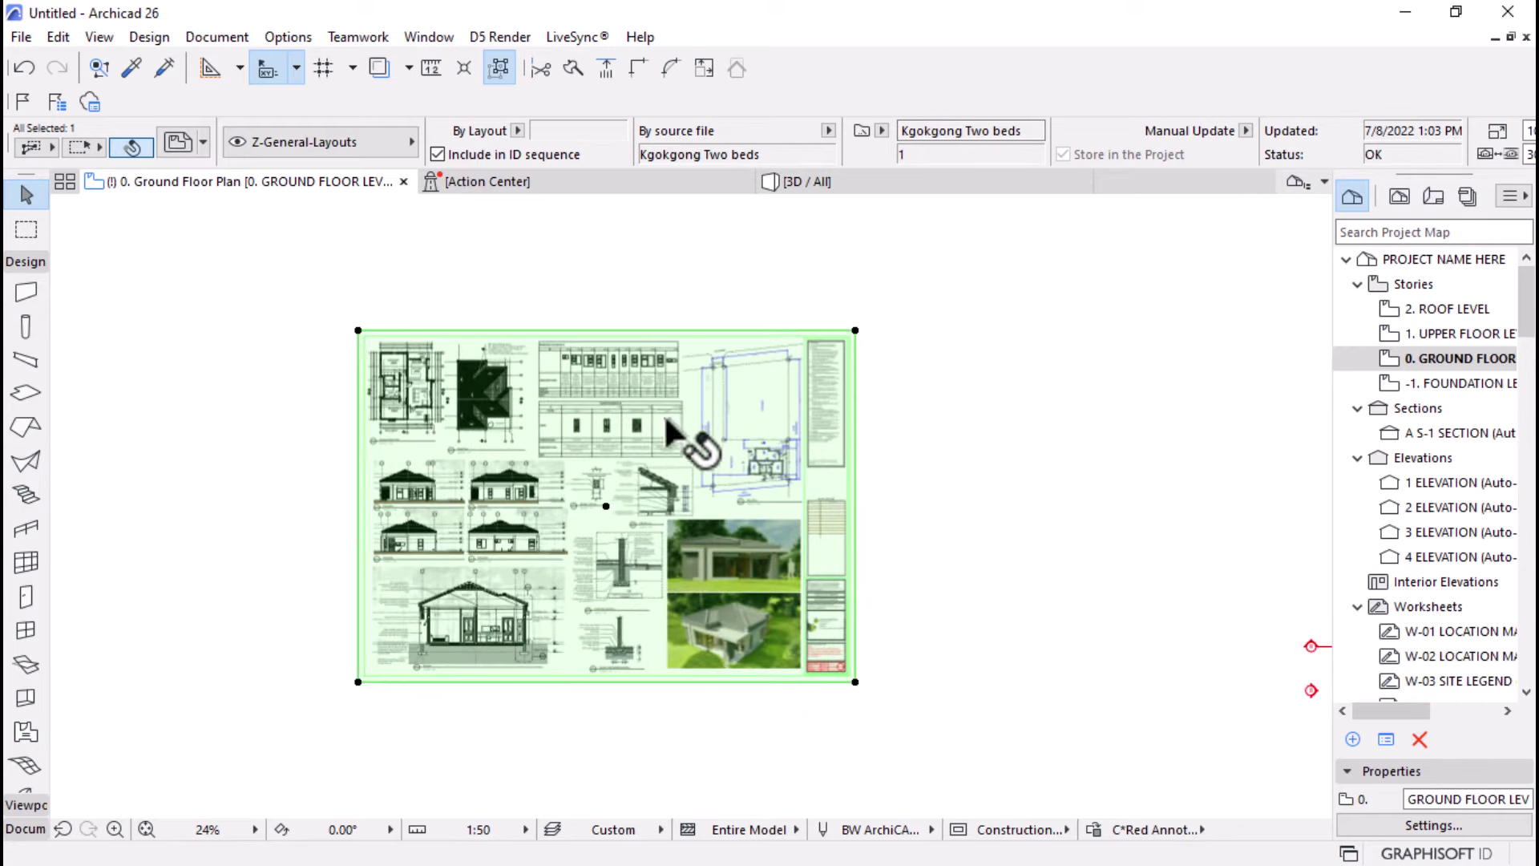
scroll(581, 465, up, 2)
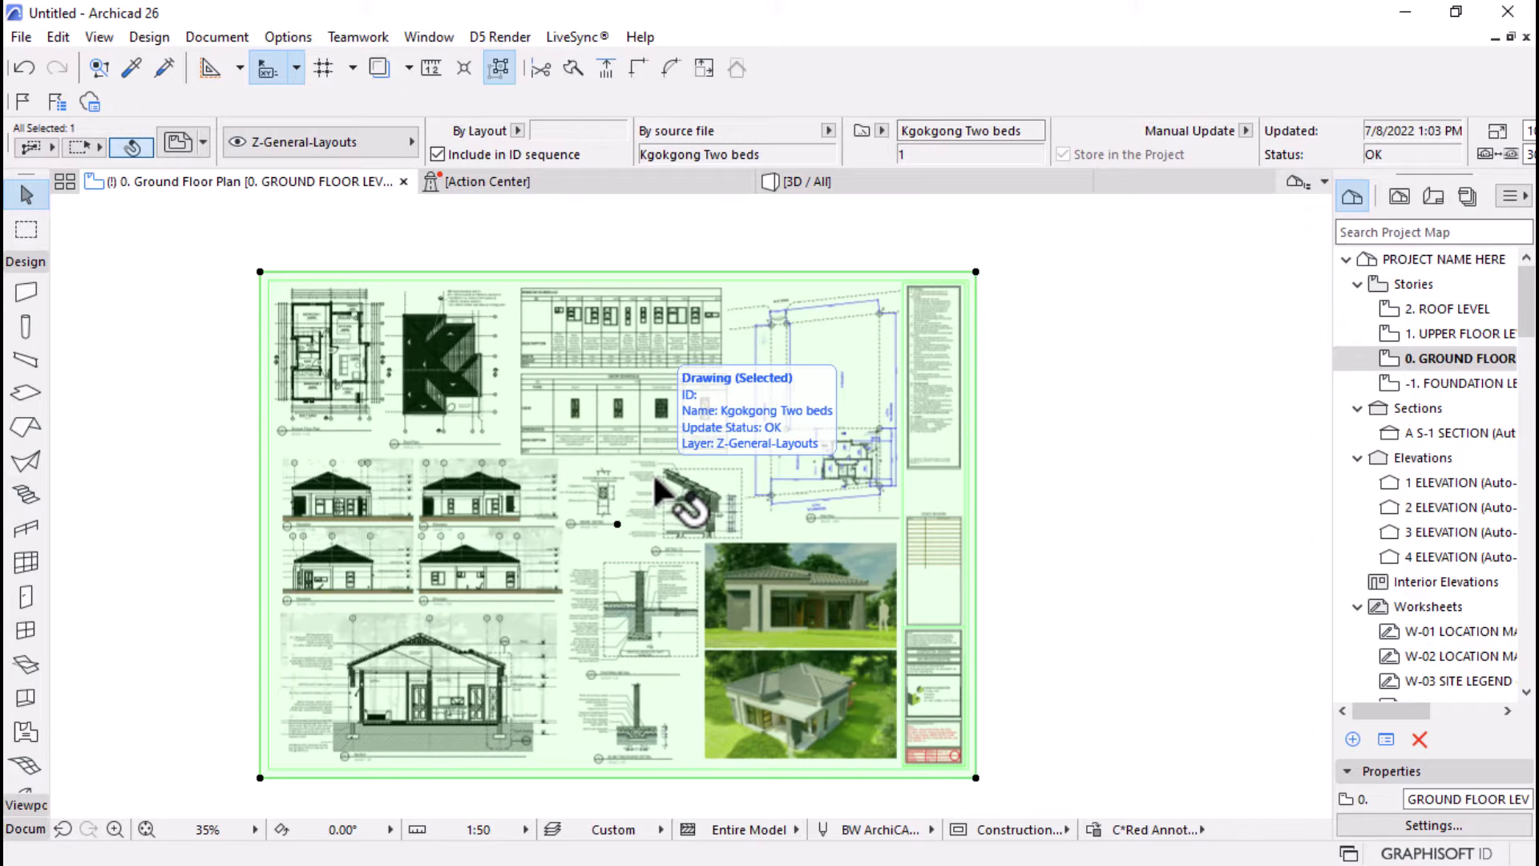
scroll(409, 485, down, 1)
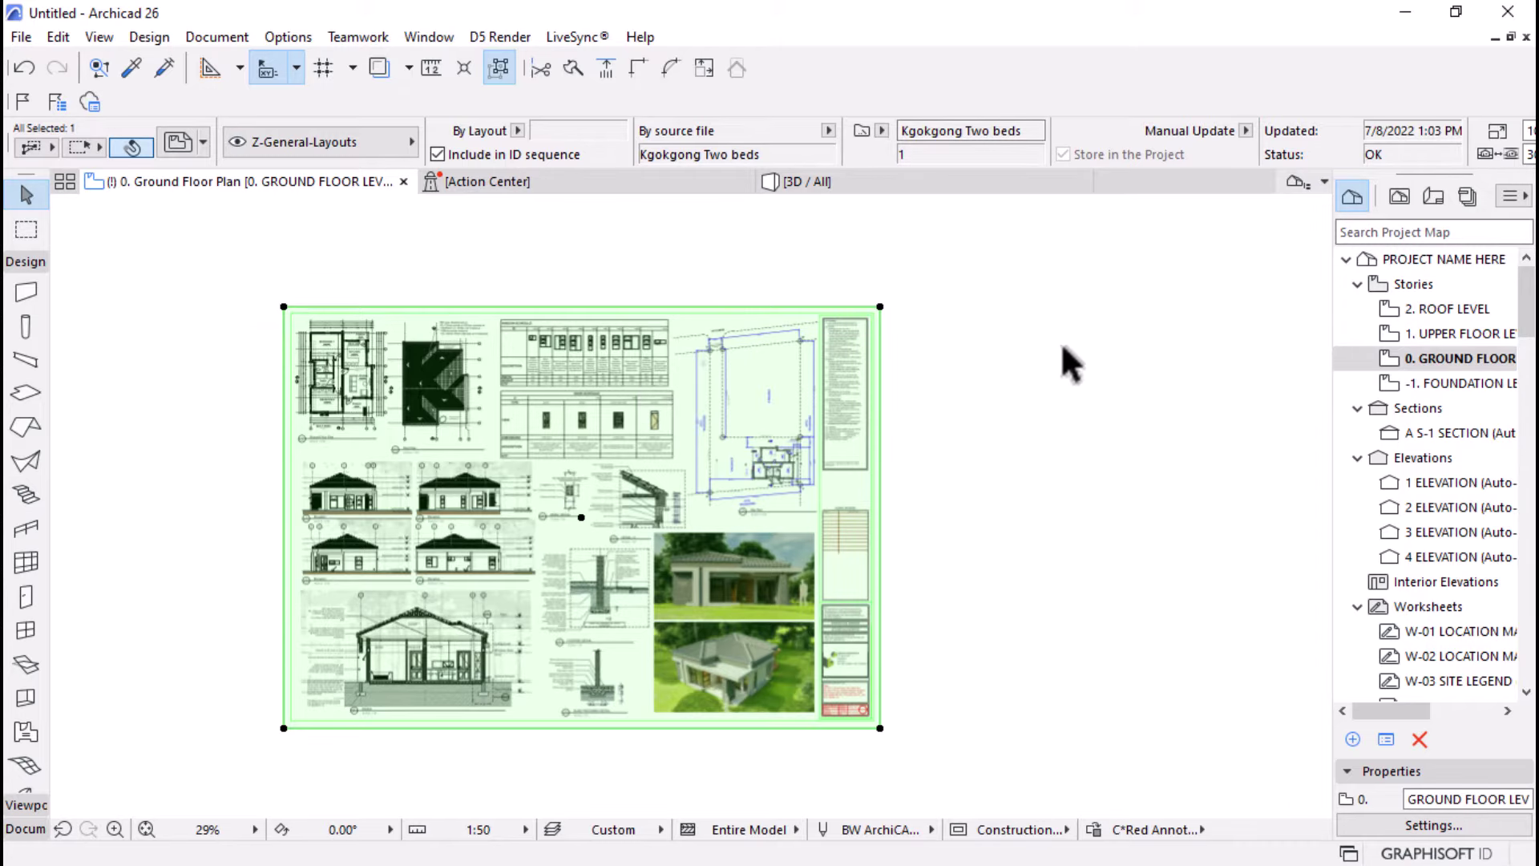
right_click(1014, 250)
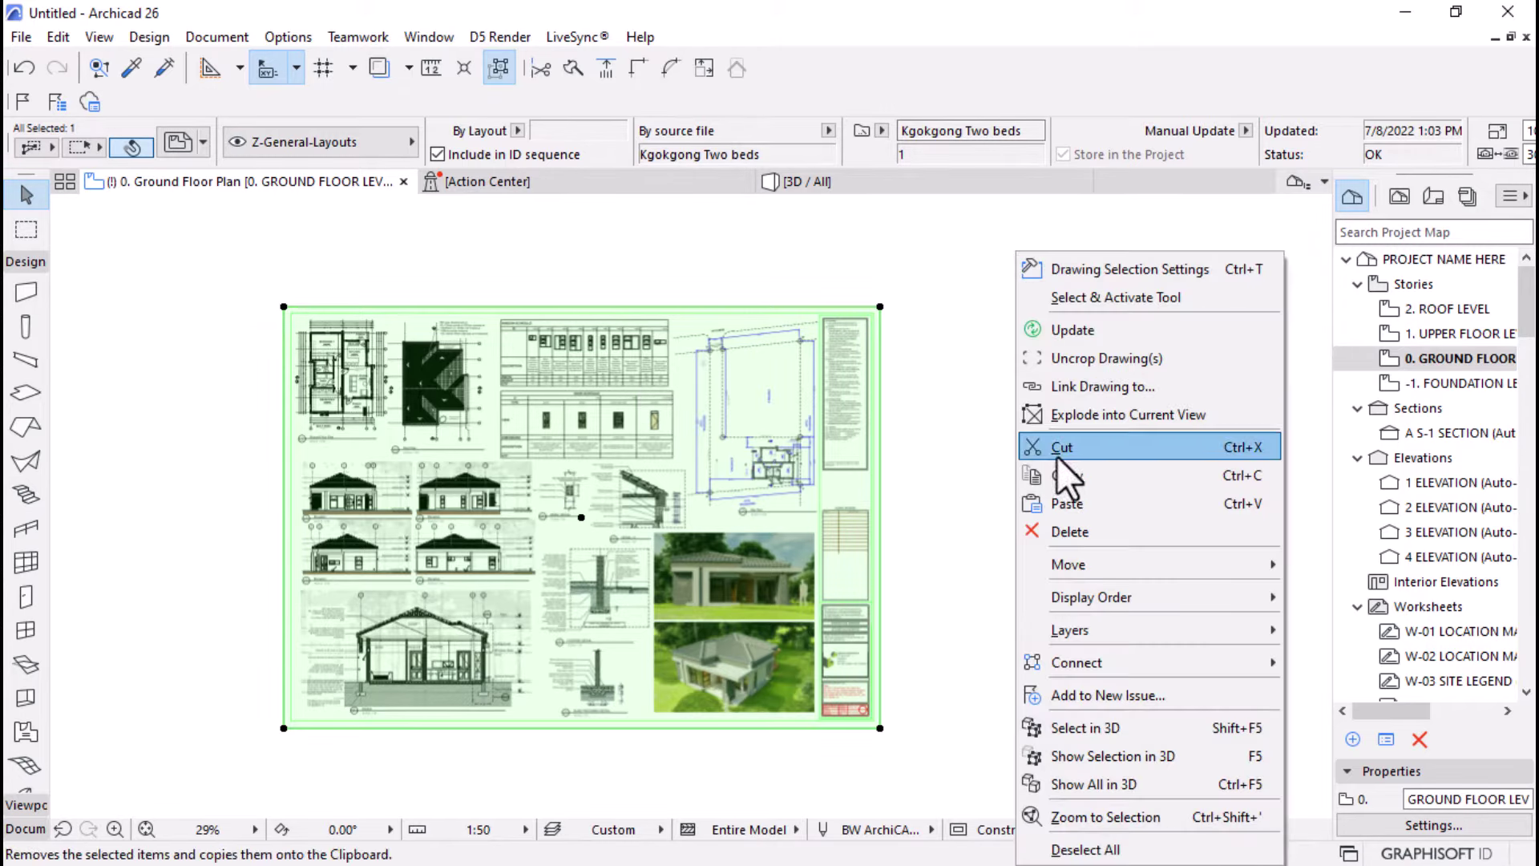
click(1114, 417)
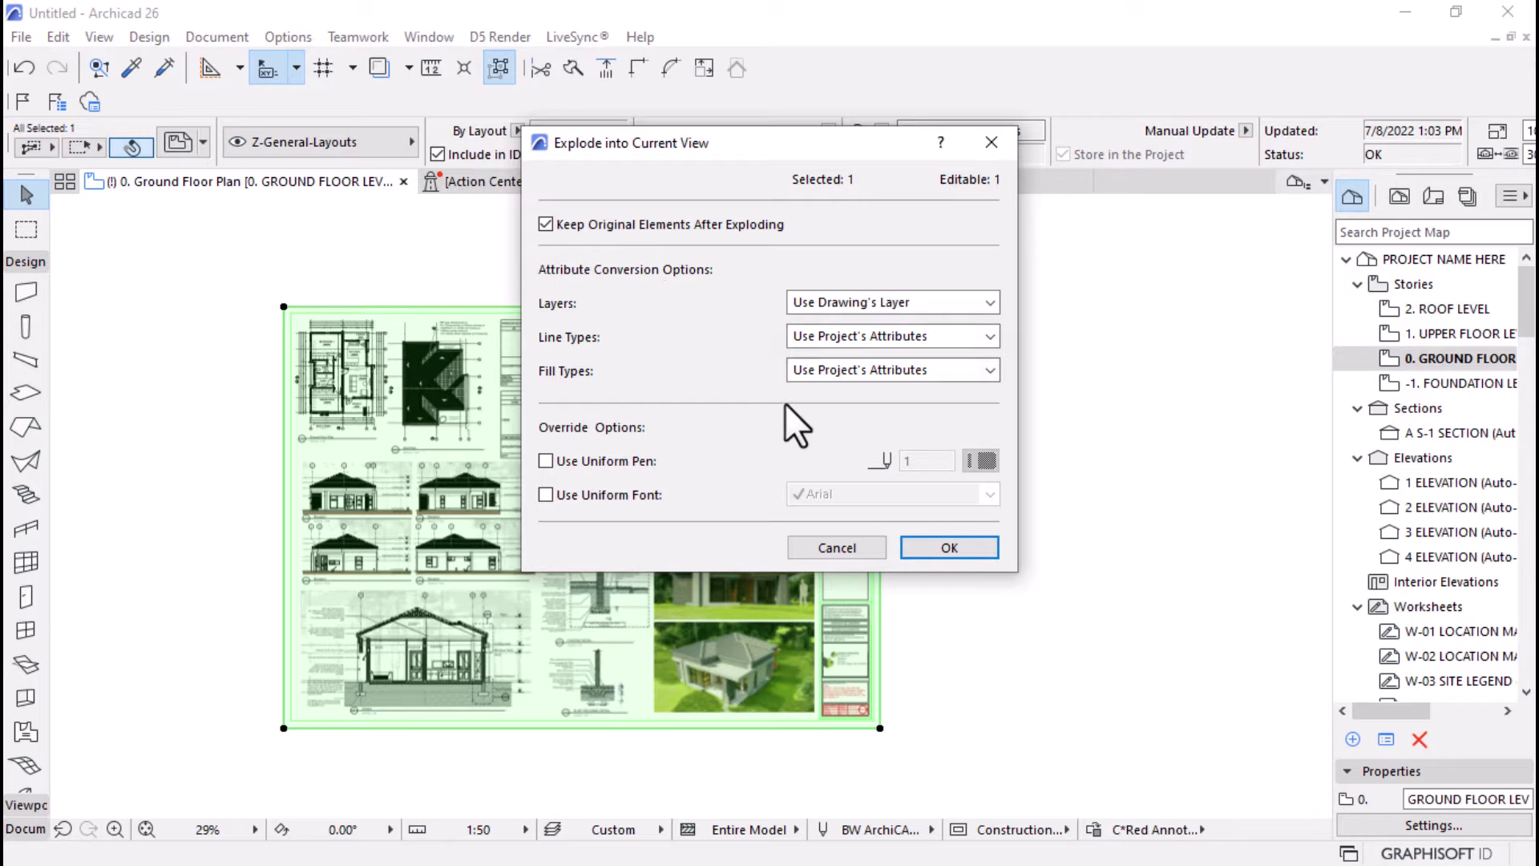
click(949, 548)
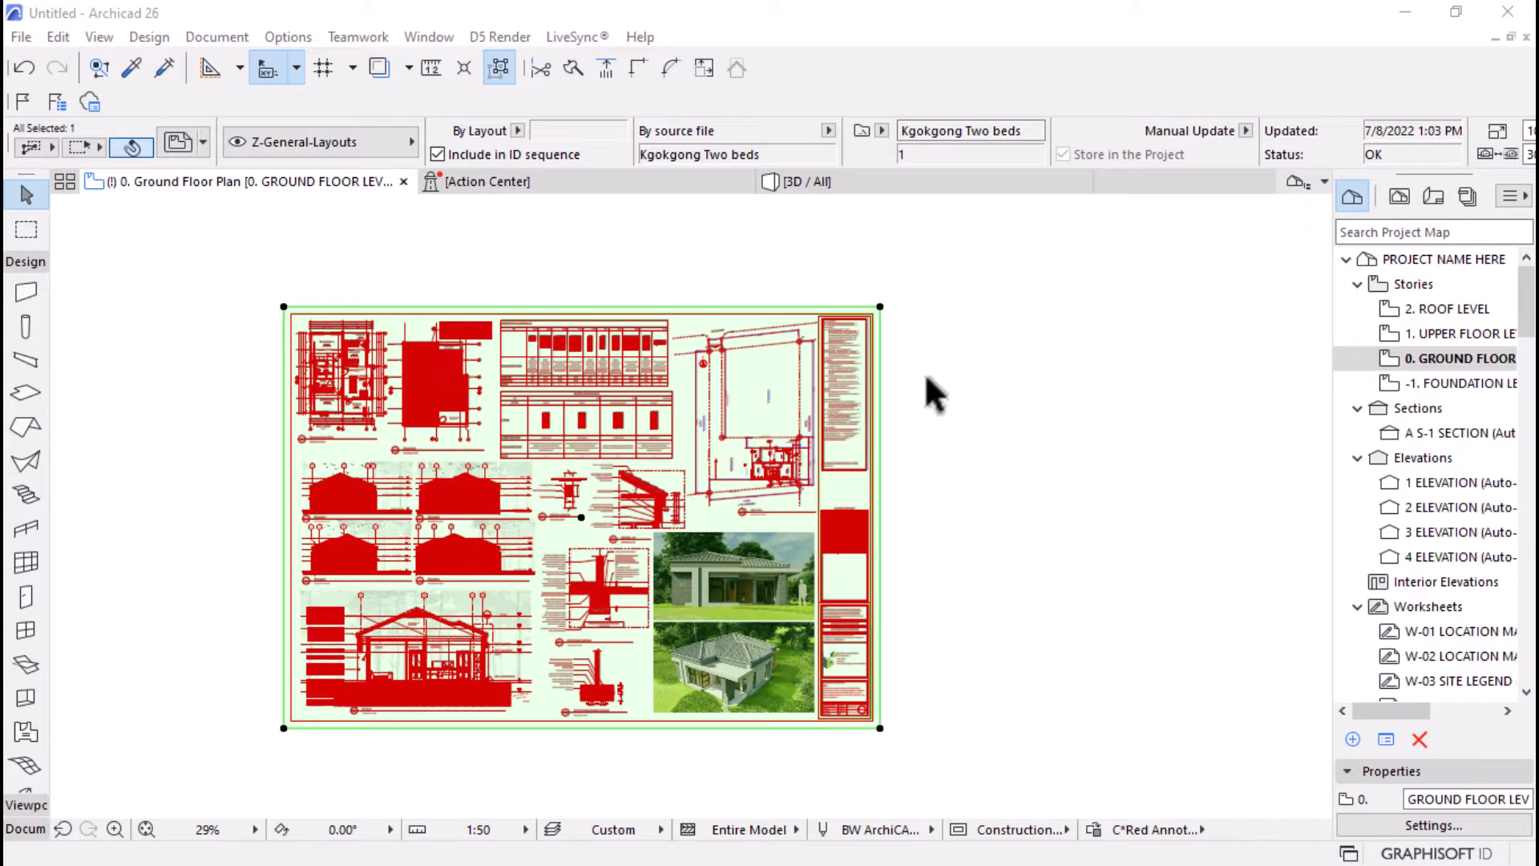
- Clear the selection and inspect the exploded linework of the sheet around the ground floor plan
scroll(733, 425, up, 2)
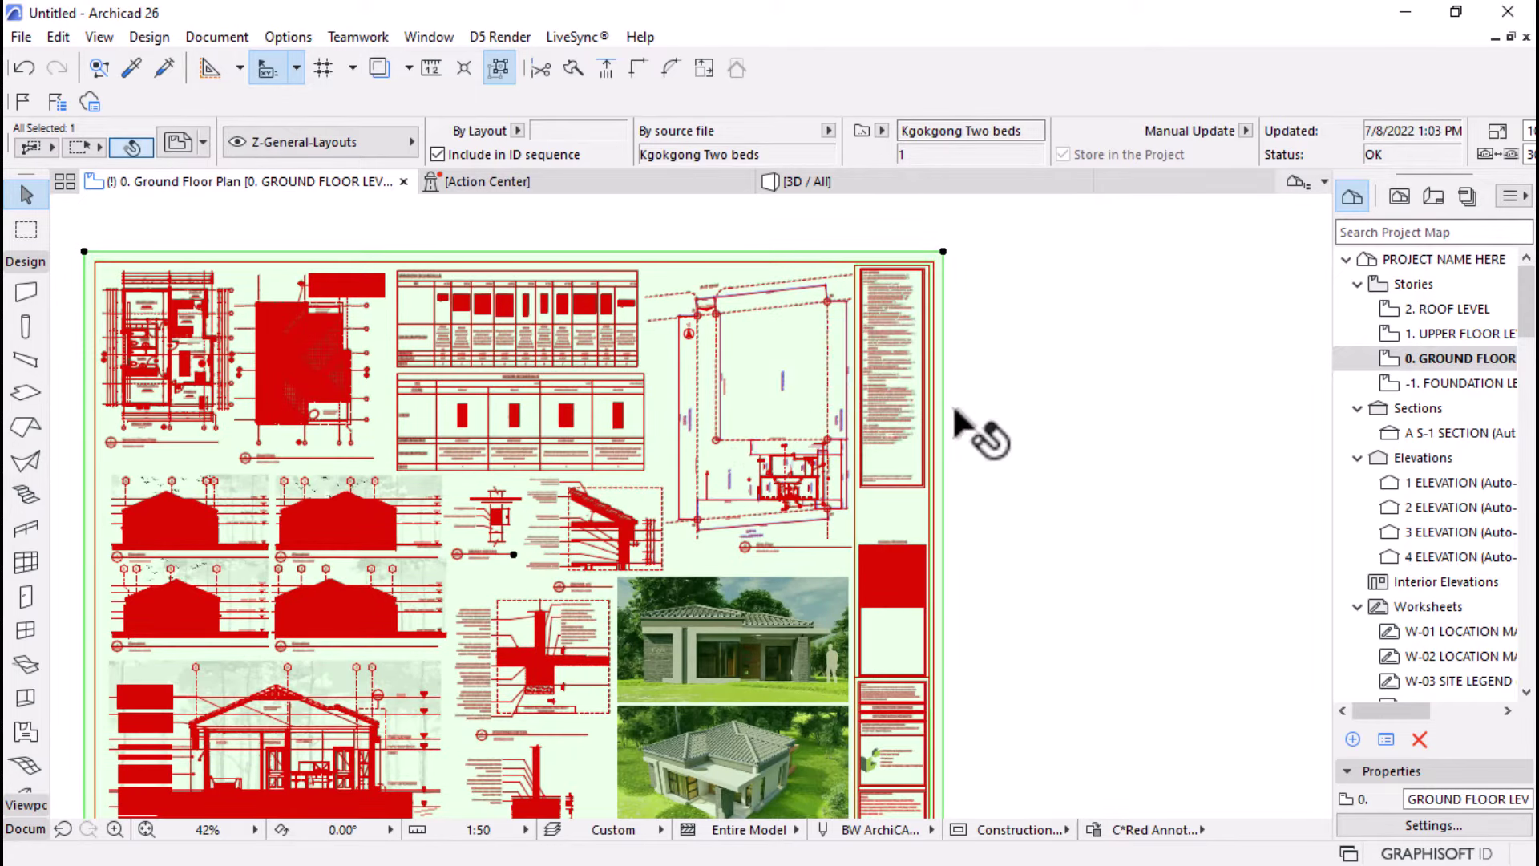
scroll(964, 424, down, 2)
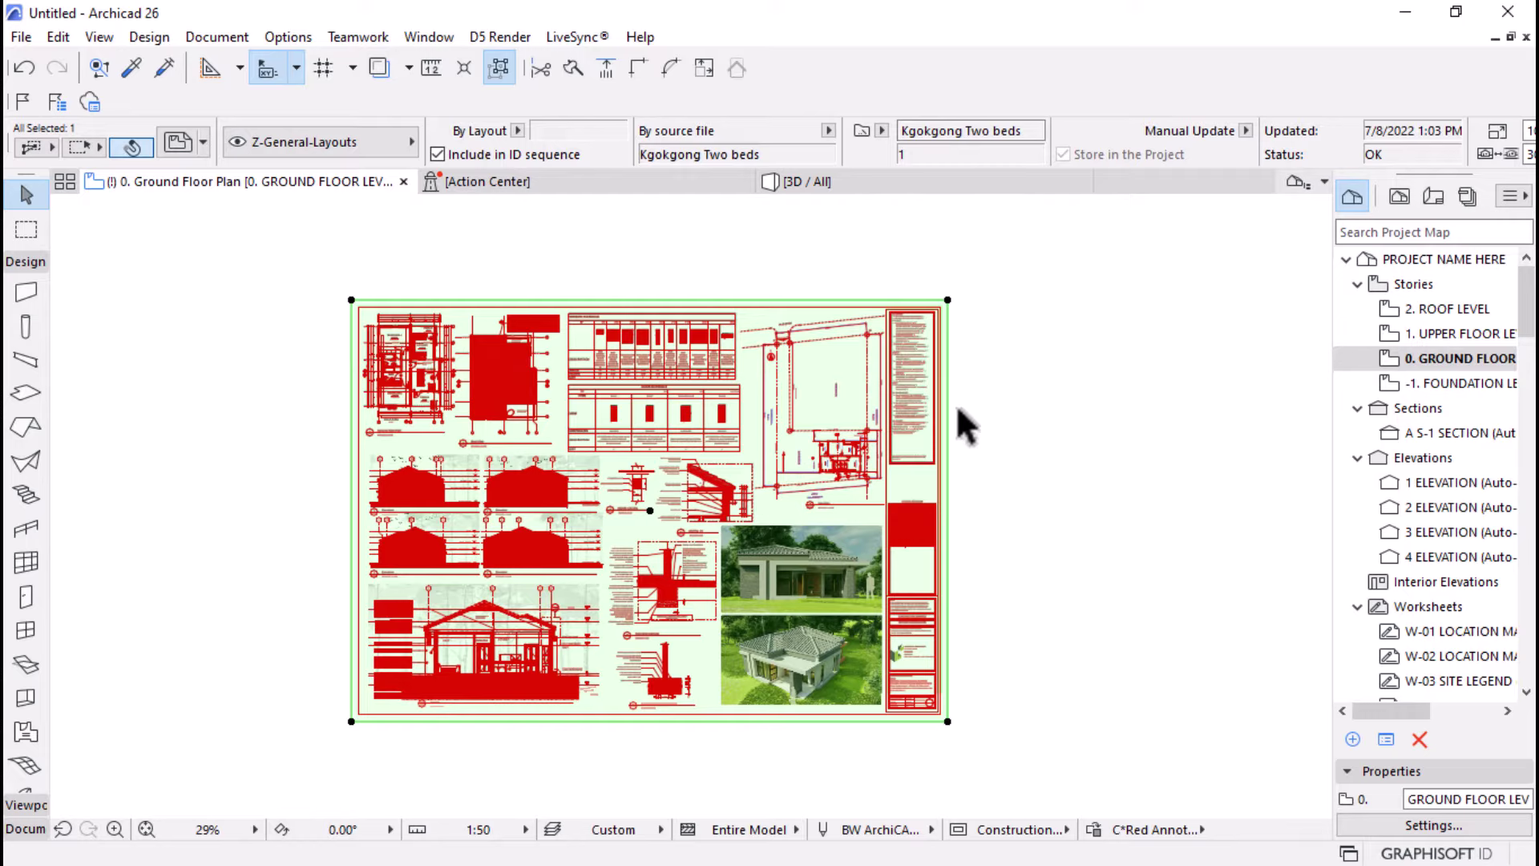
click(974, 393)
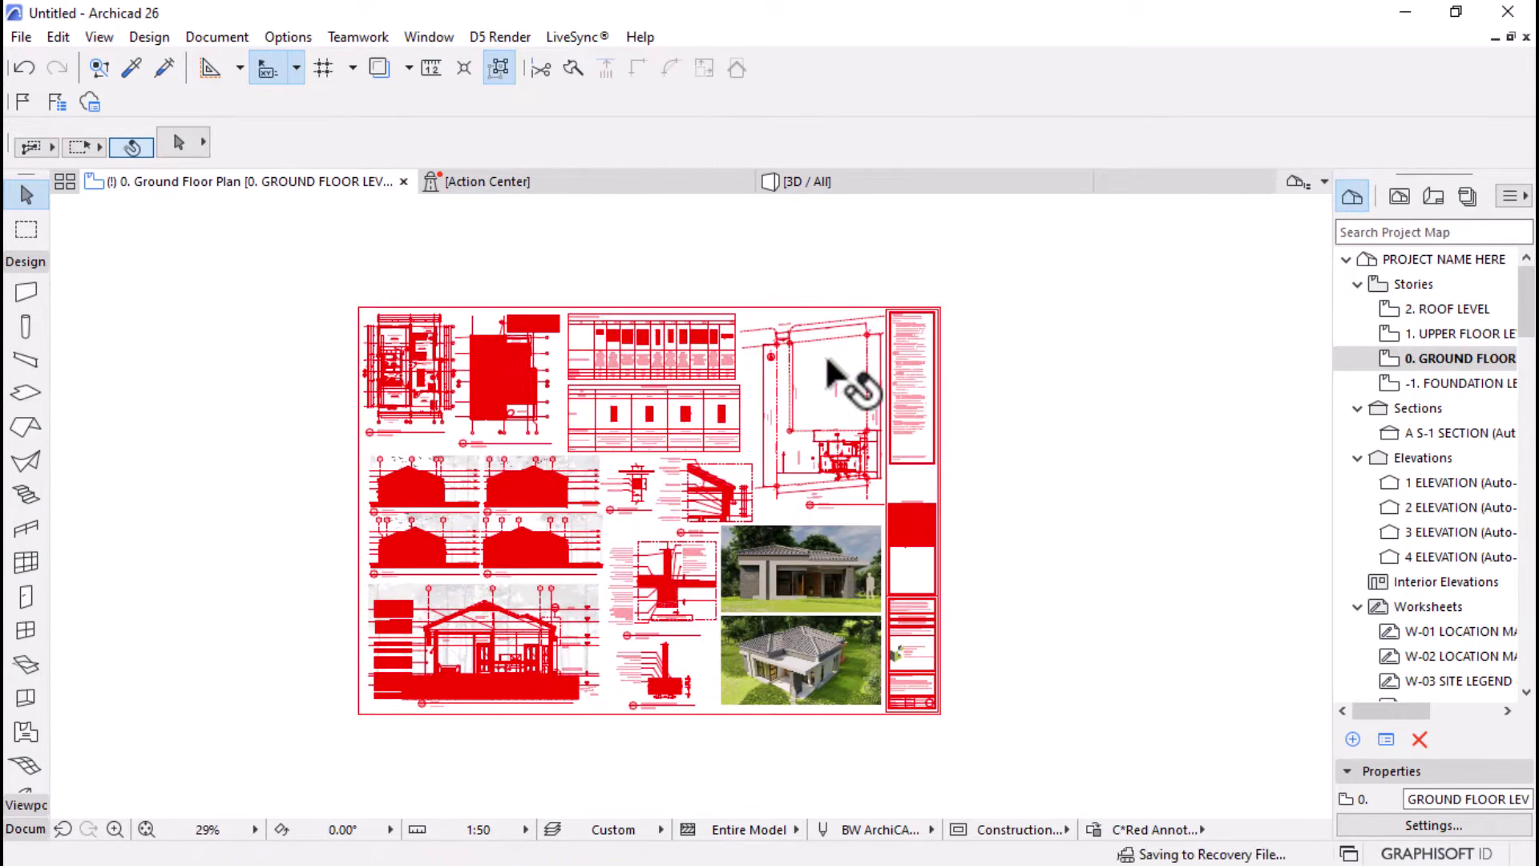
scroll(392, 334, up, 5)
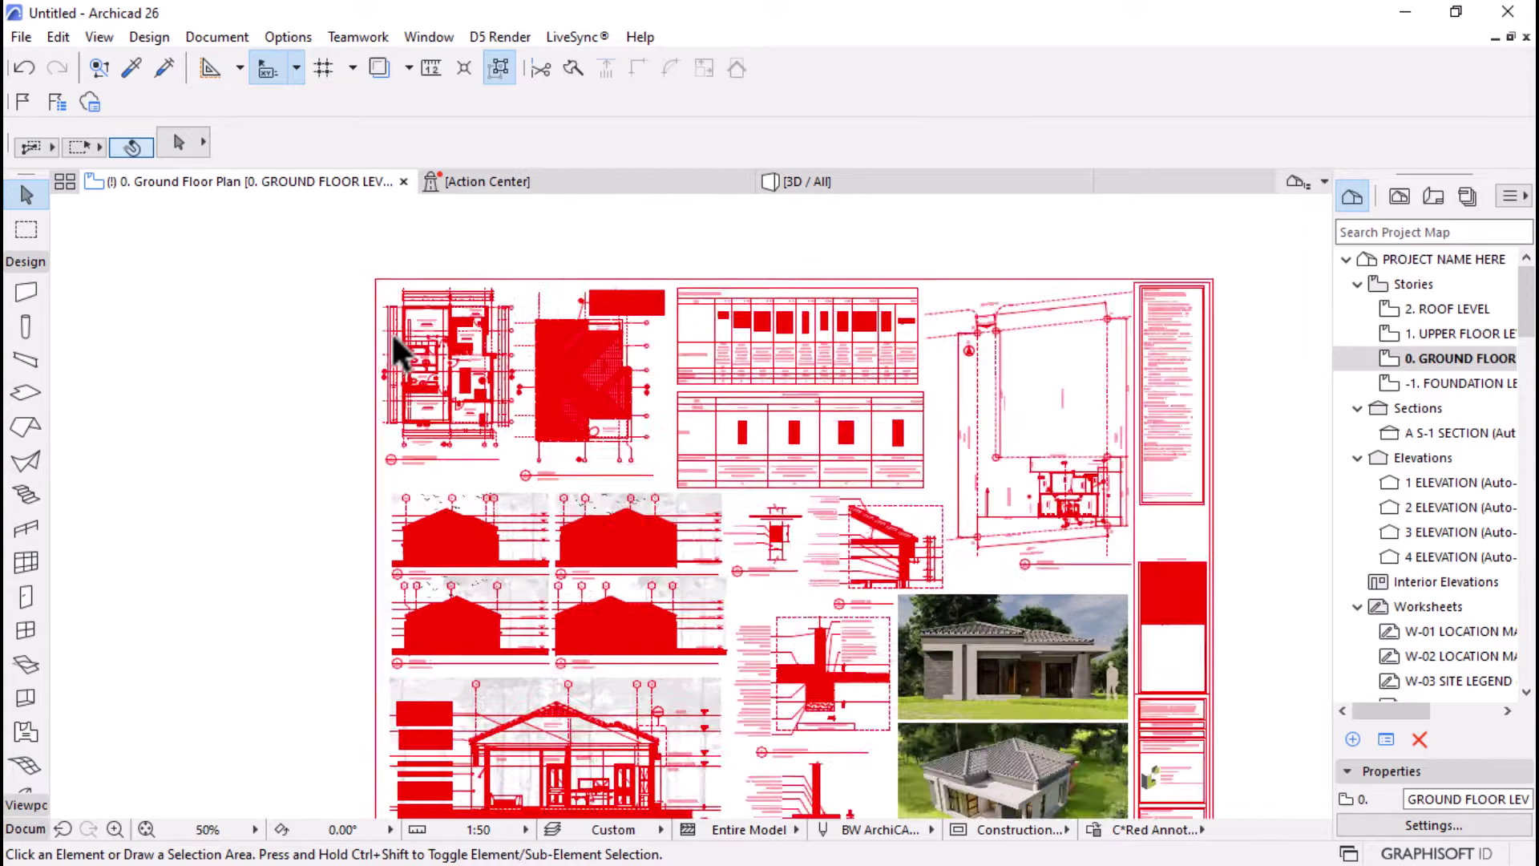
- Set the ground floor plan's graphic override to No Overrides so the exploded drawing shows its own colours
scroll(403, 343, up, 4)
scroll(433, 413, up, 5)
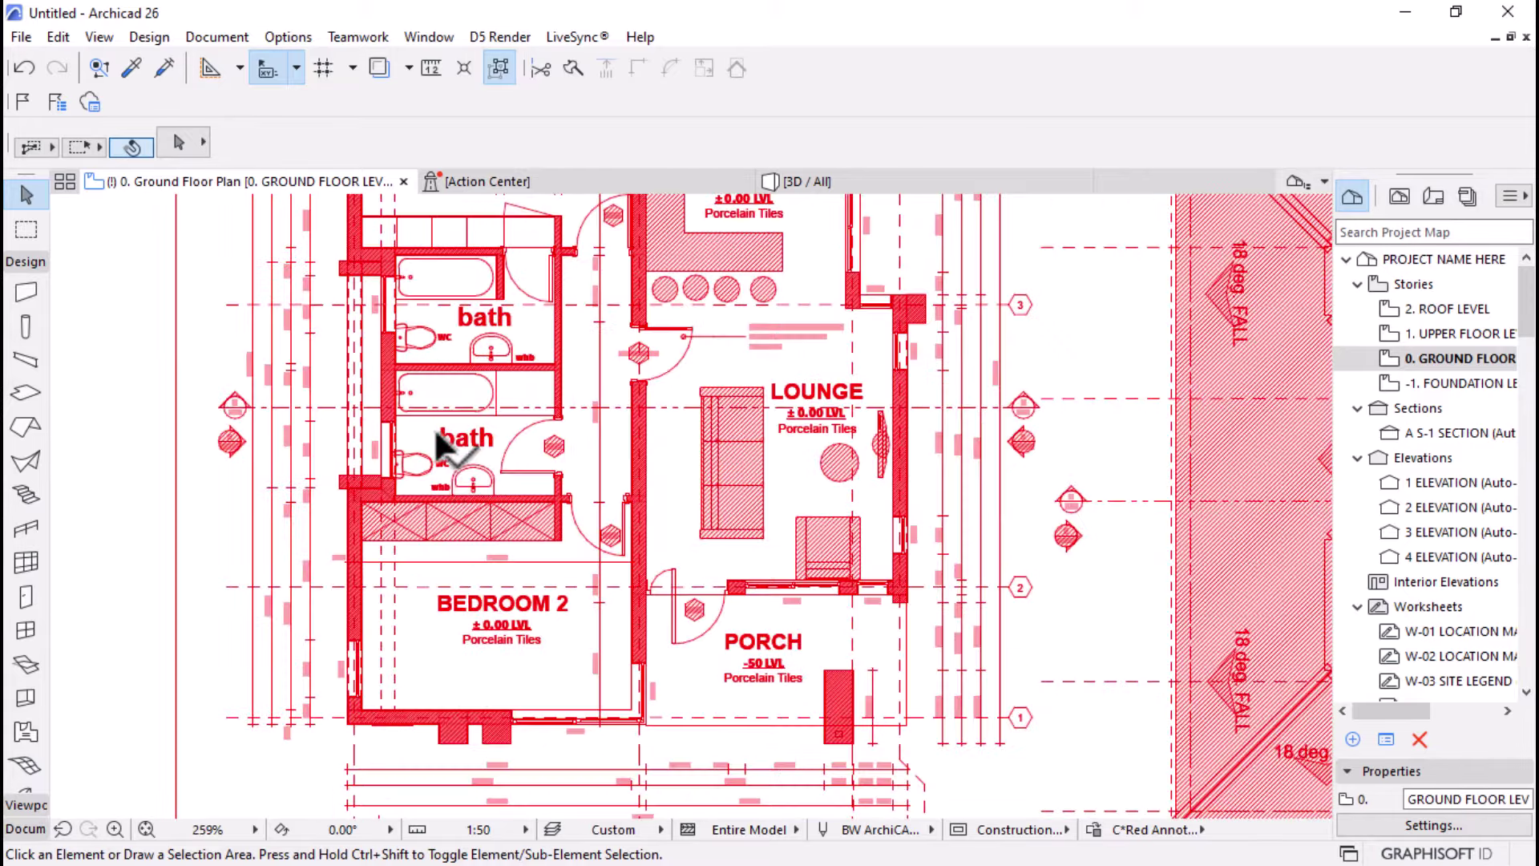
scroll(422, 562, up, 1)
click(1158, 829)
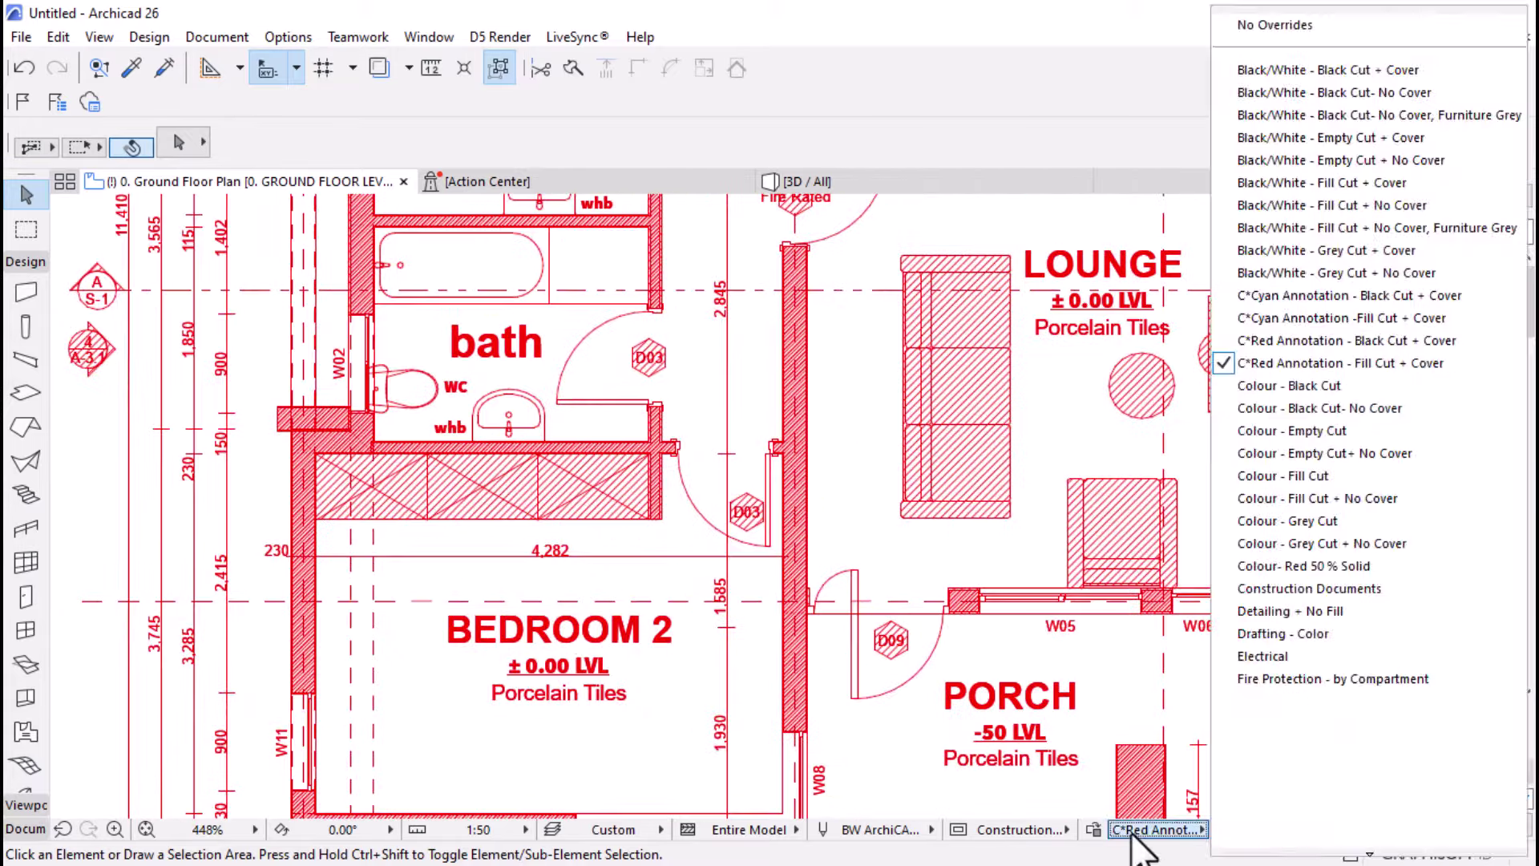
click(1268, 27)
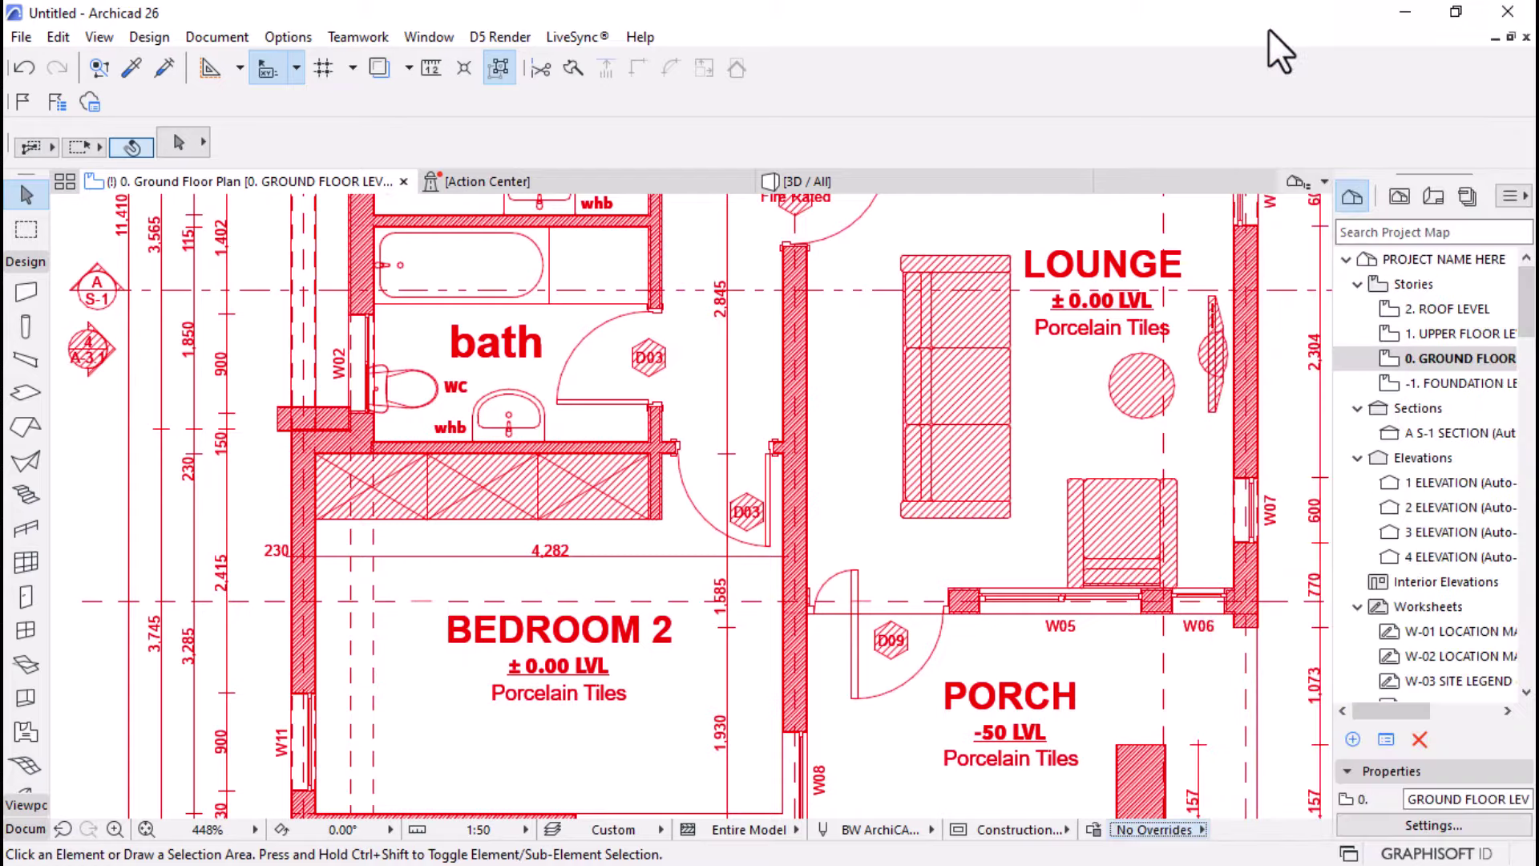
- Examine the exploded sheet in its own colours, covering the floor plan, roof plan, door schedule, site plan, elevations, section and details
scroll(545, 437, down, 7)
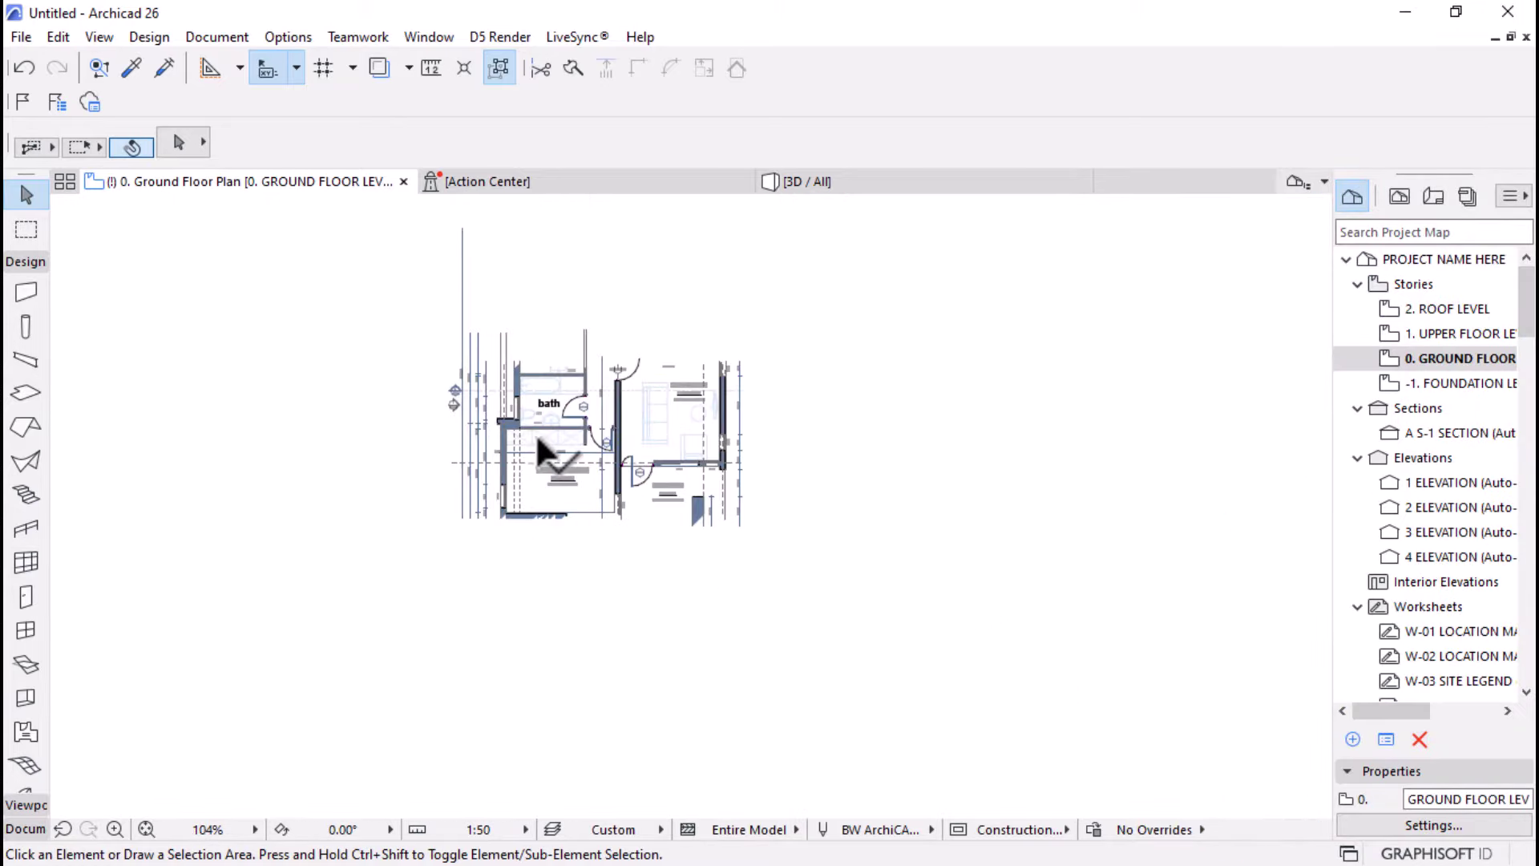
scroll(537, 437, up, 6)
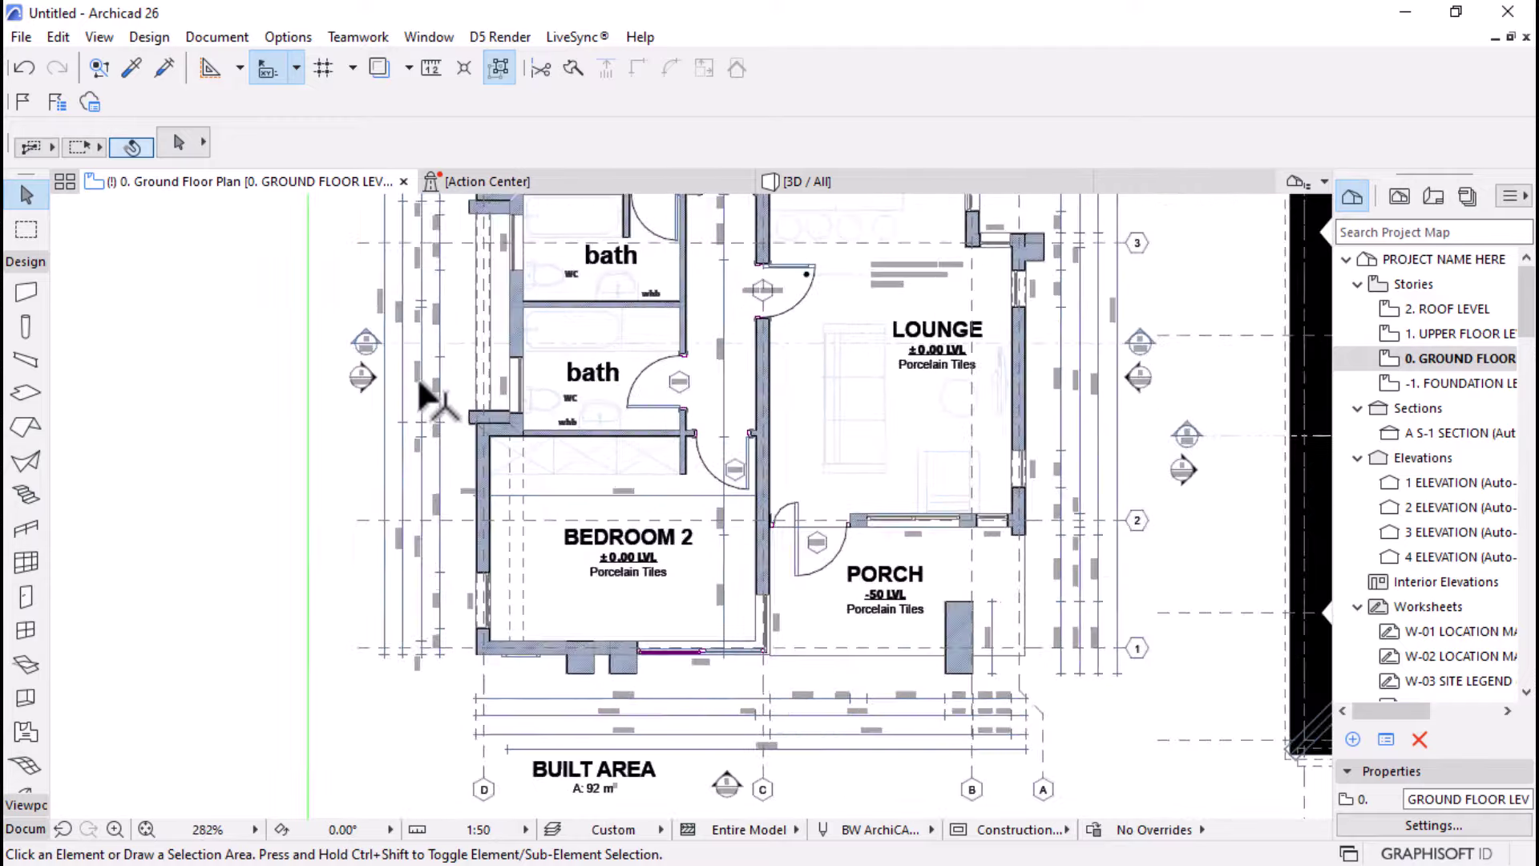
click(449, 449)
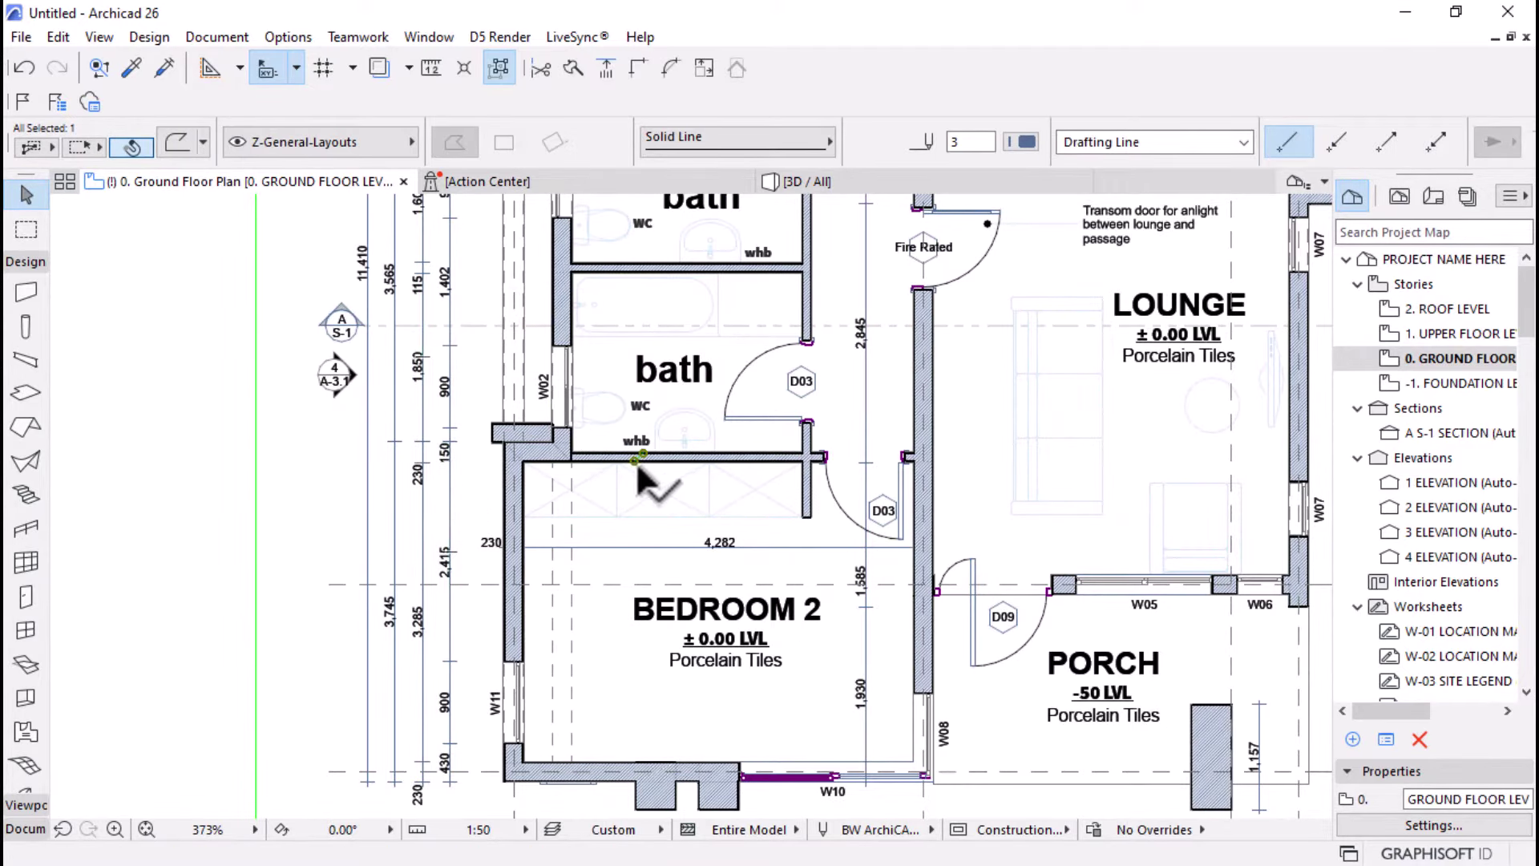
scroll(538, 457, down, 10)
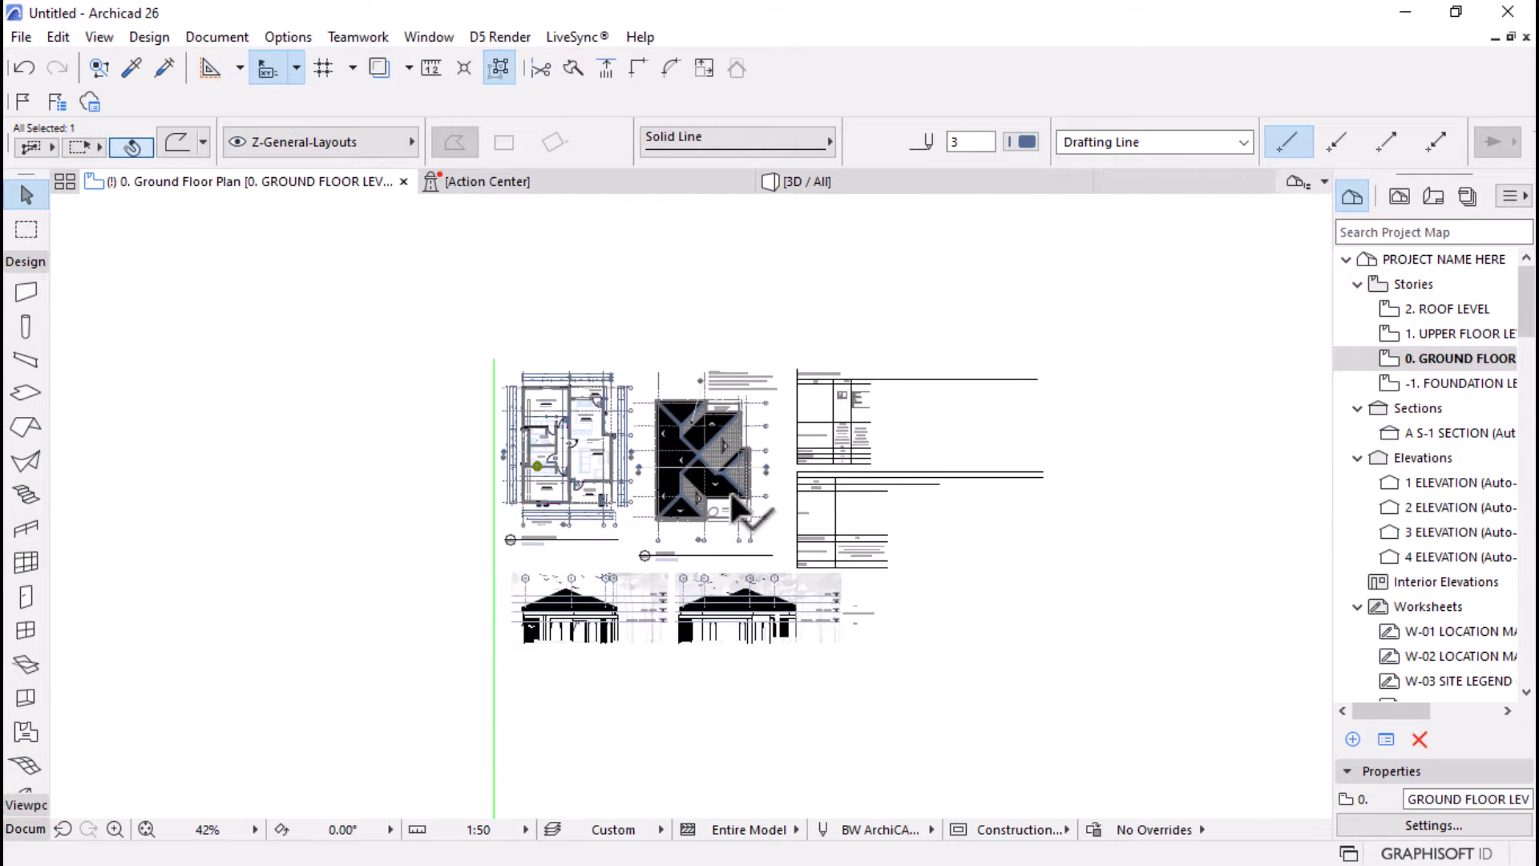
scroll(584, 430, up, 7)
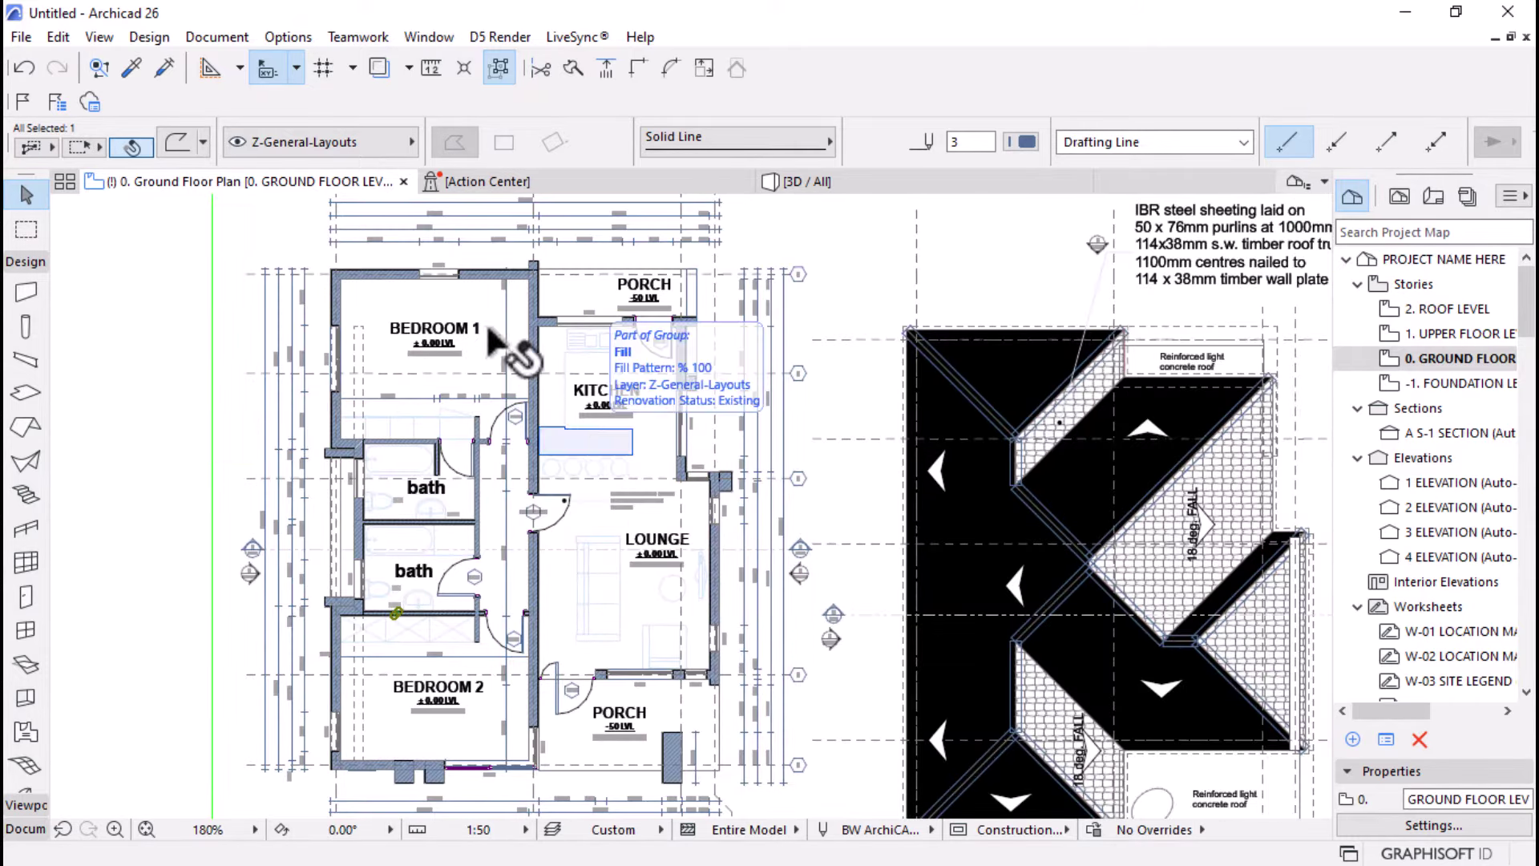
scroll(473, 344, down, 5)
scroll(564, 383, down, 6)
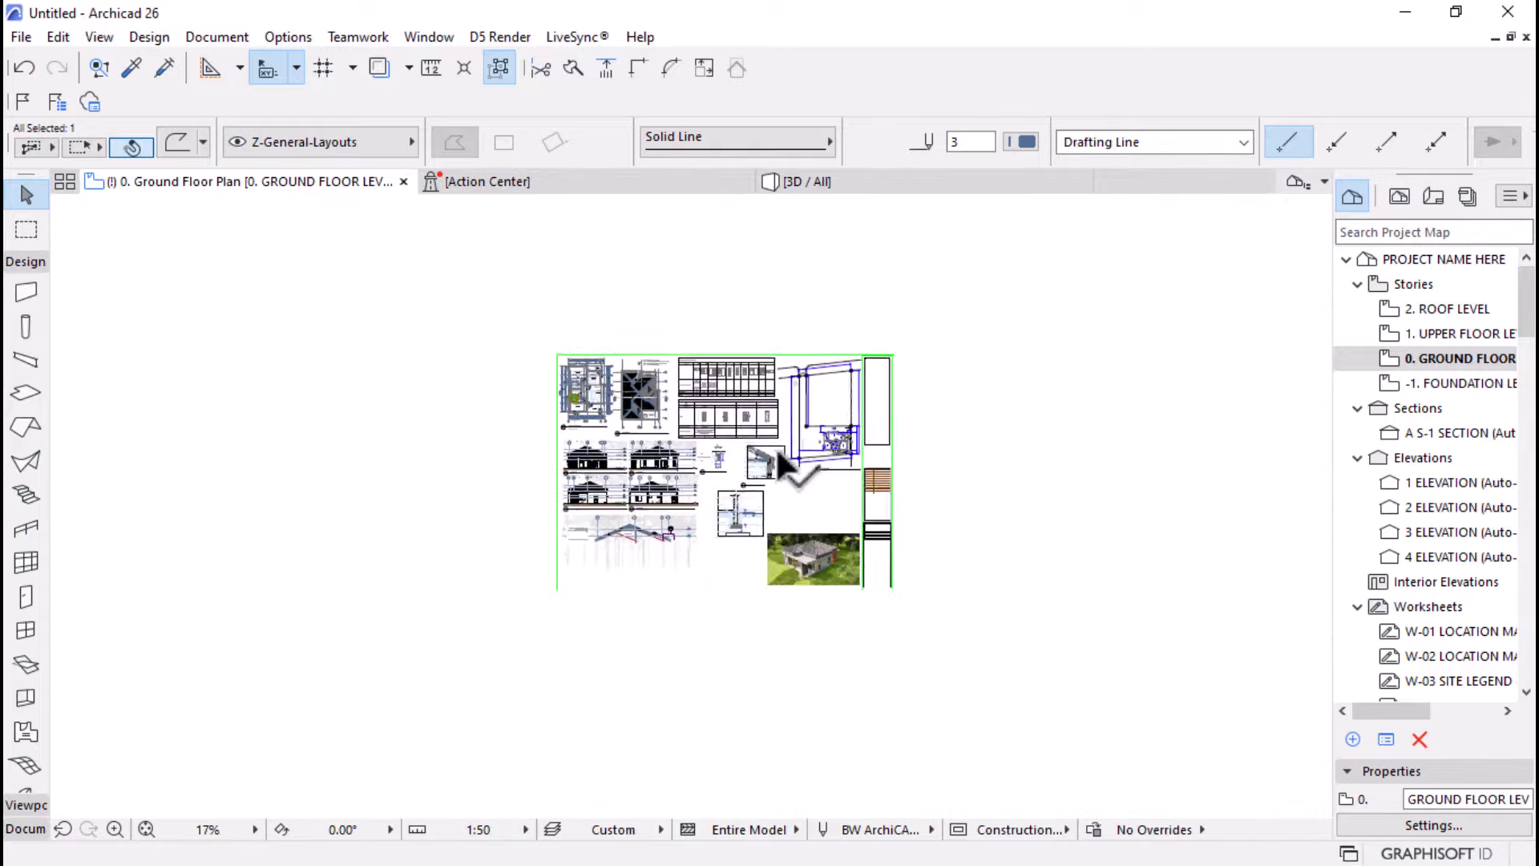
scroll(776, 400, up, 7)
scroll(826, 433, up, 1)
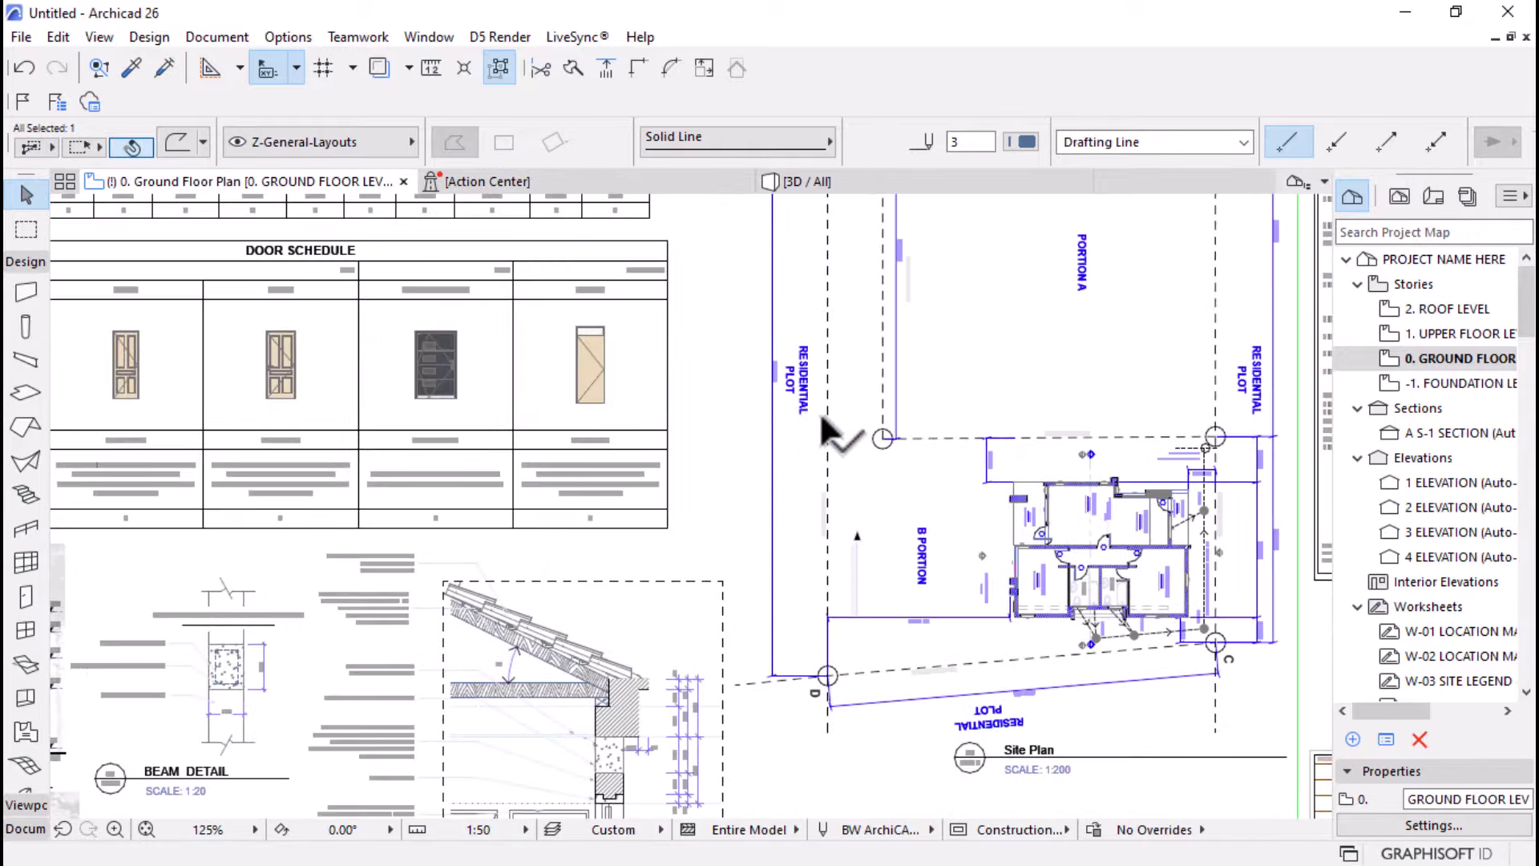
scroll(1011, 481, down, 2)
scroll(1003, 484, down, 3)
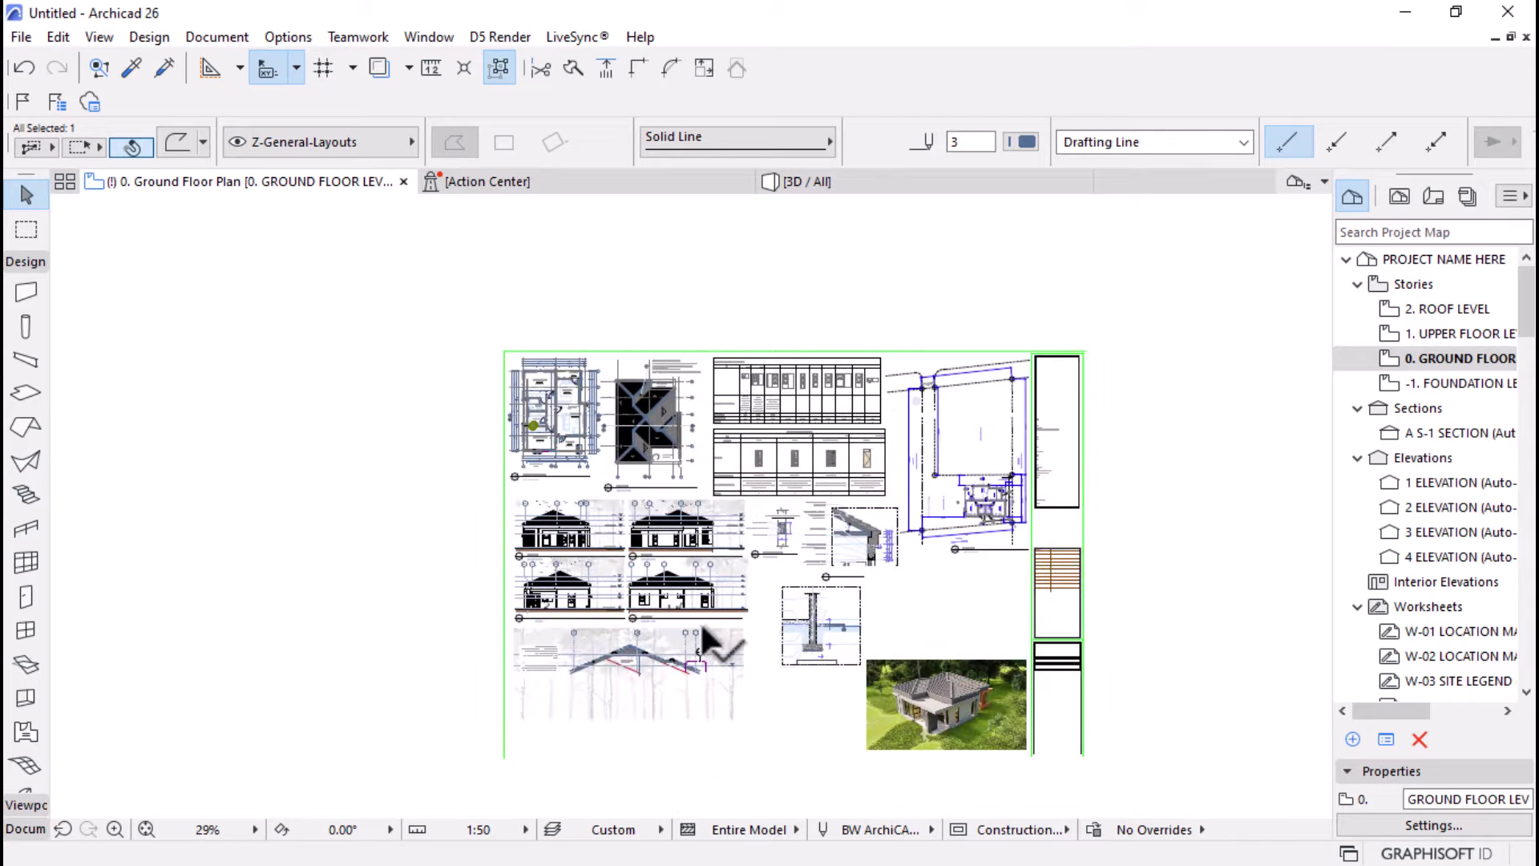
scroll(602, 674, up, 3)
scroll(570, 521, up, 4)
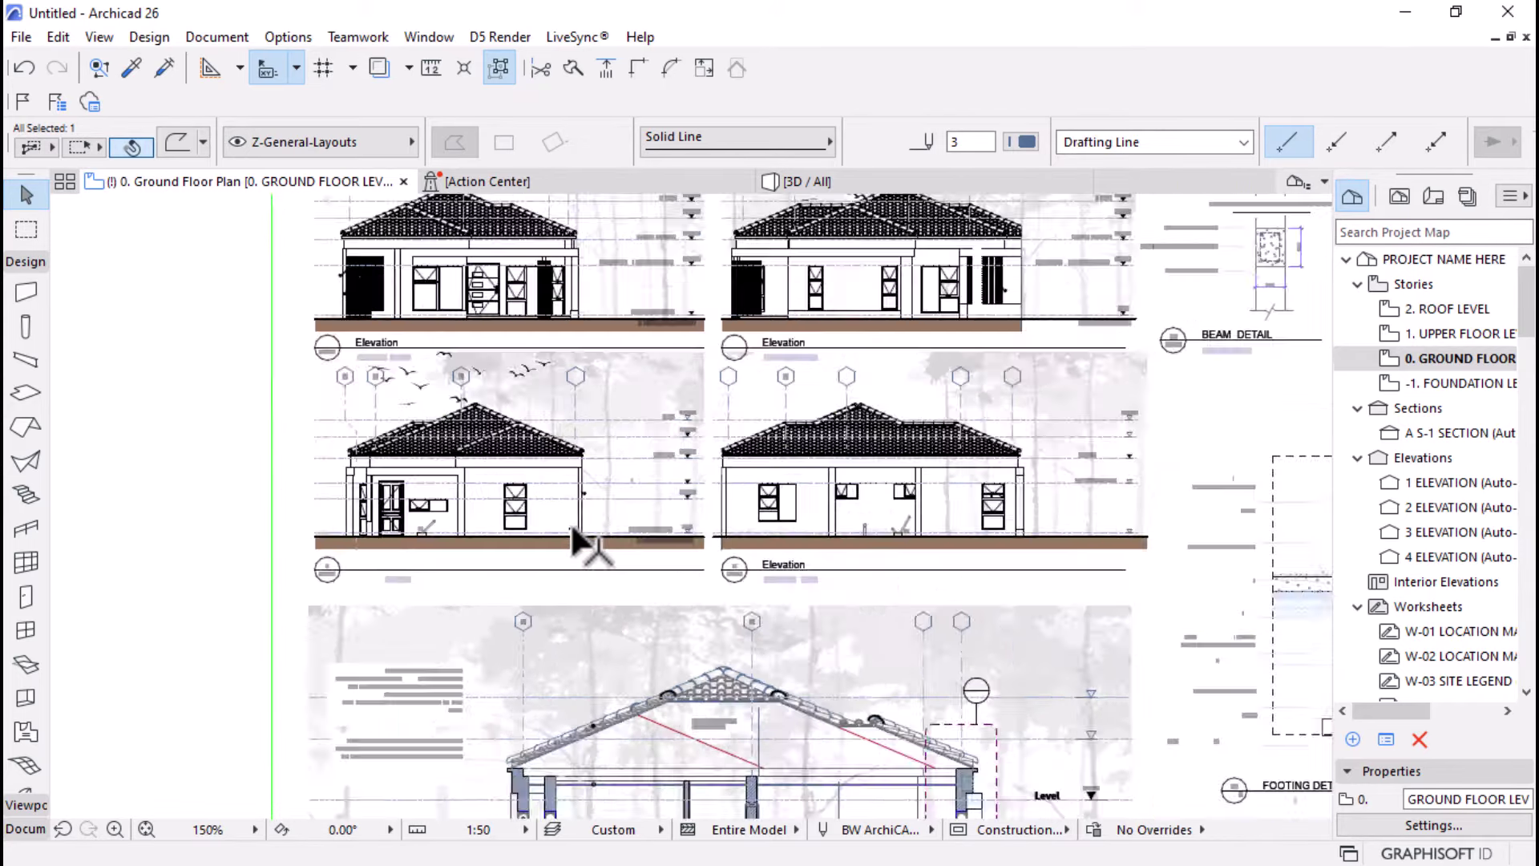
scroll(468, 473, down, 2)
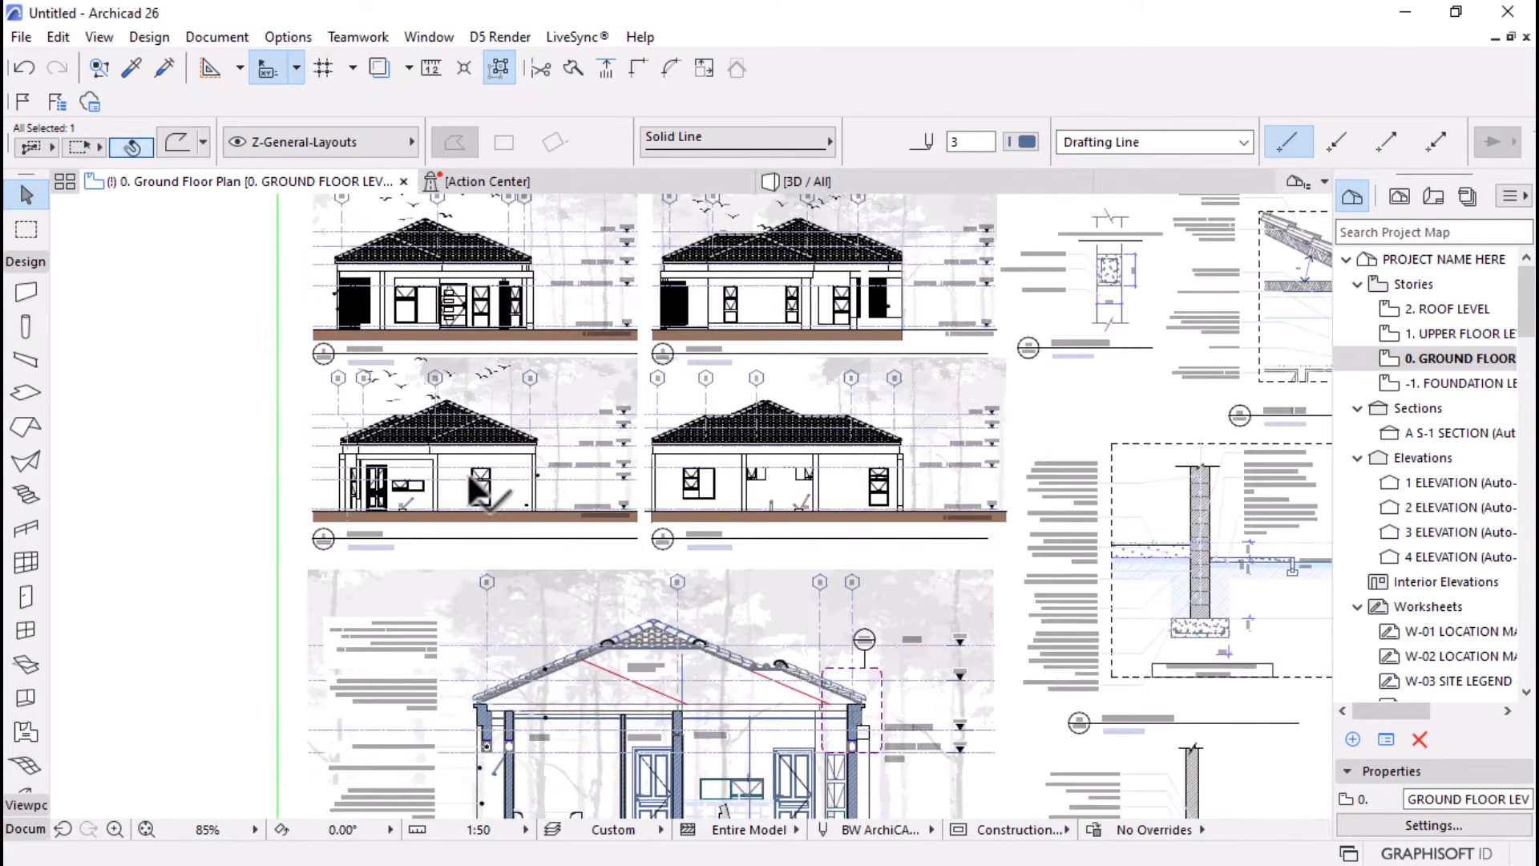
scroll(468, 474, down, 2)
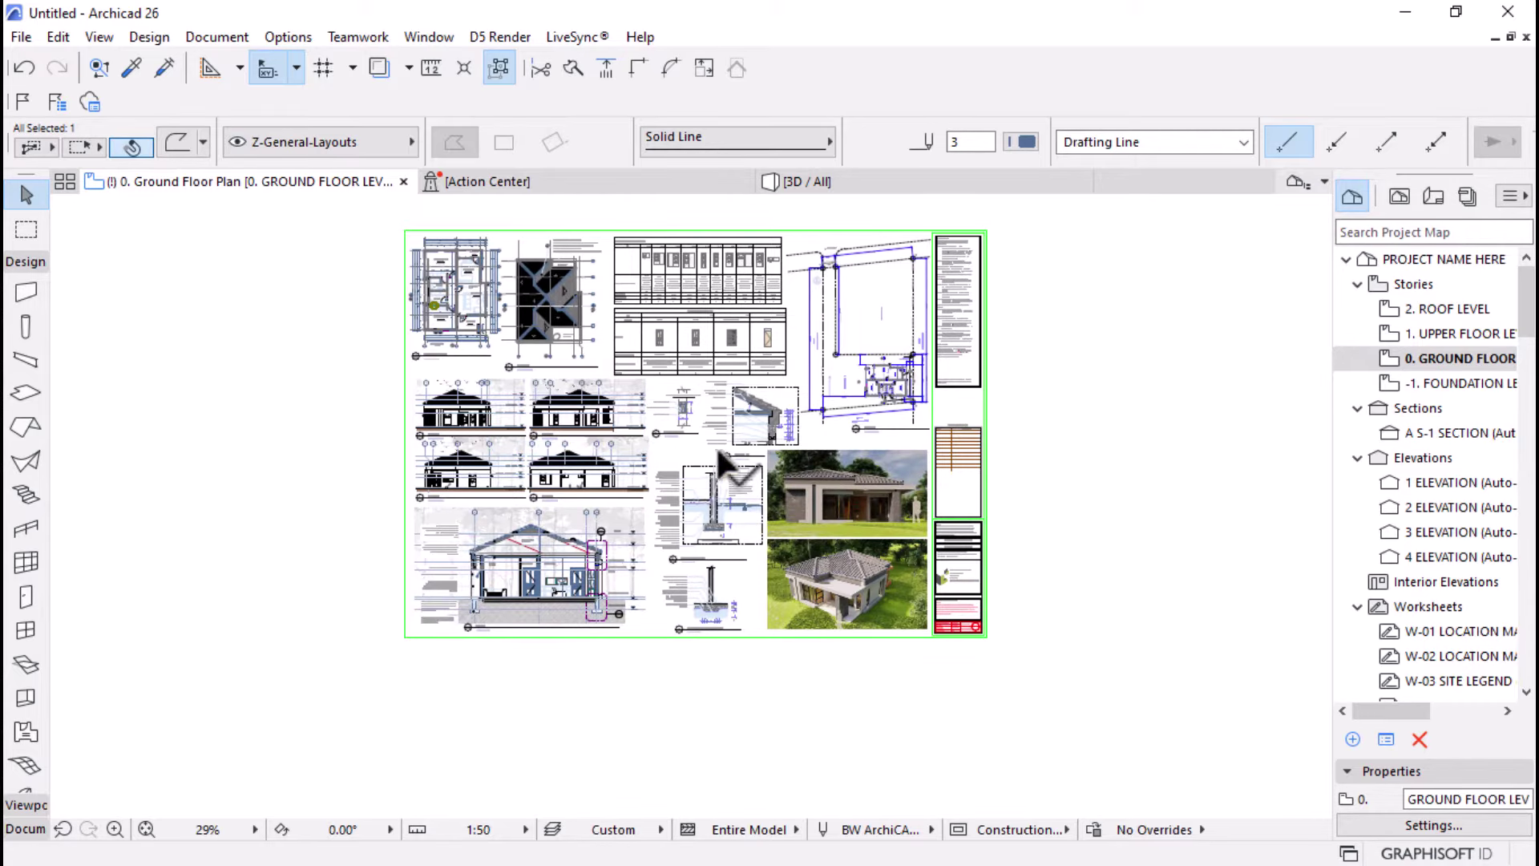
scroll(561, 348, up, 1)
- Switch to the Construction Estimator Tool + BIM Dashboard.xlsx workbook in Excel
key(super)
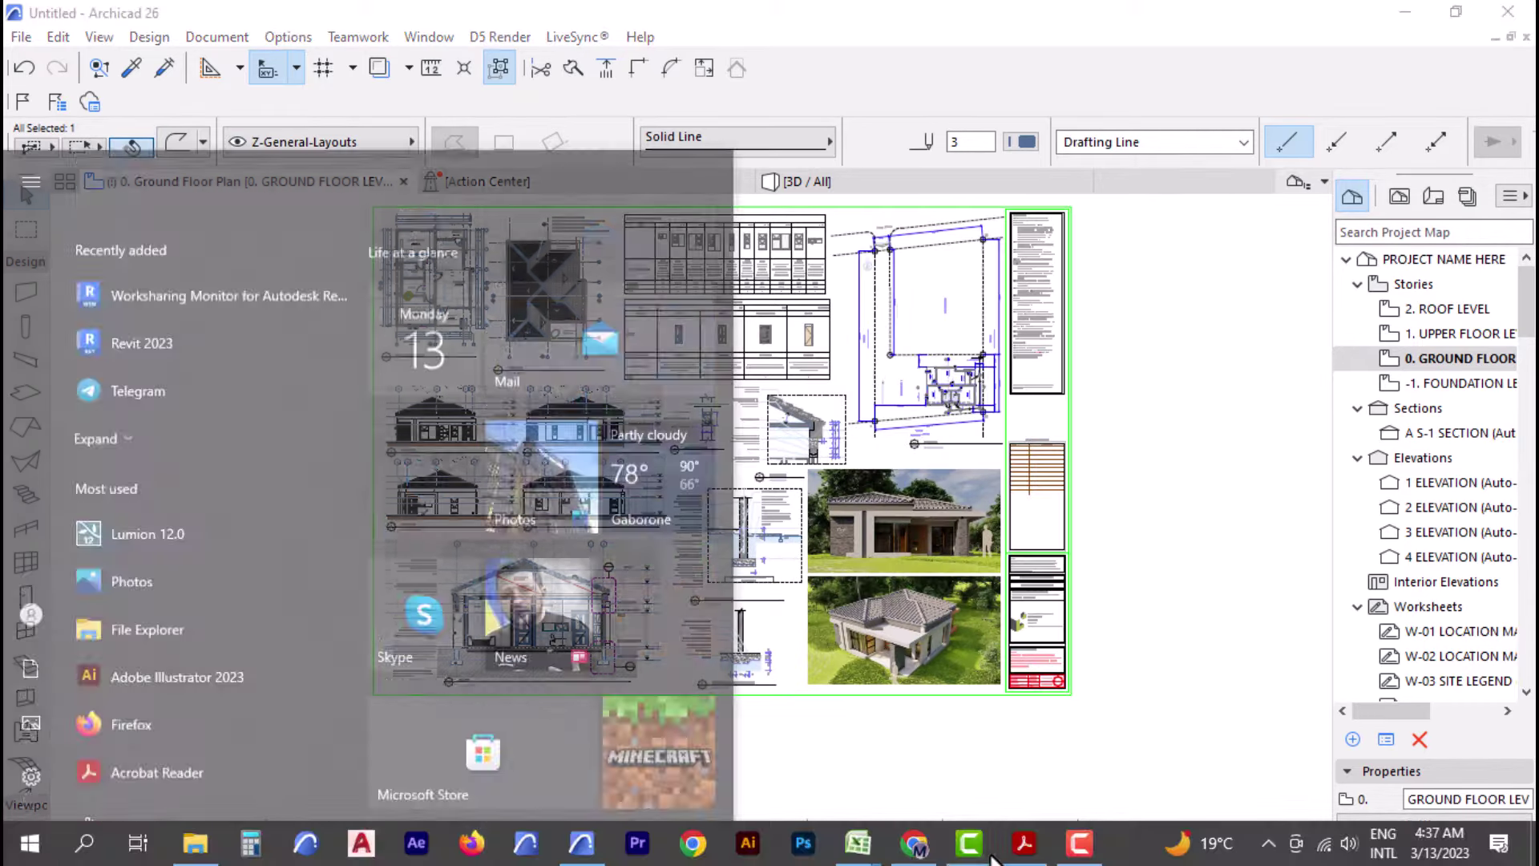
mouse_move(838, 834)
click(735, 773)
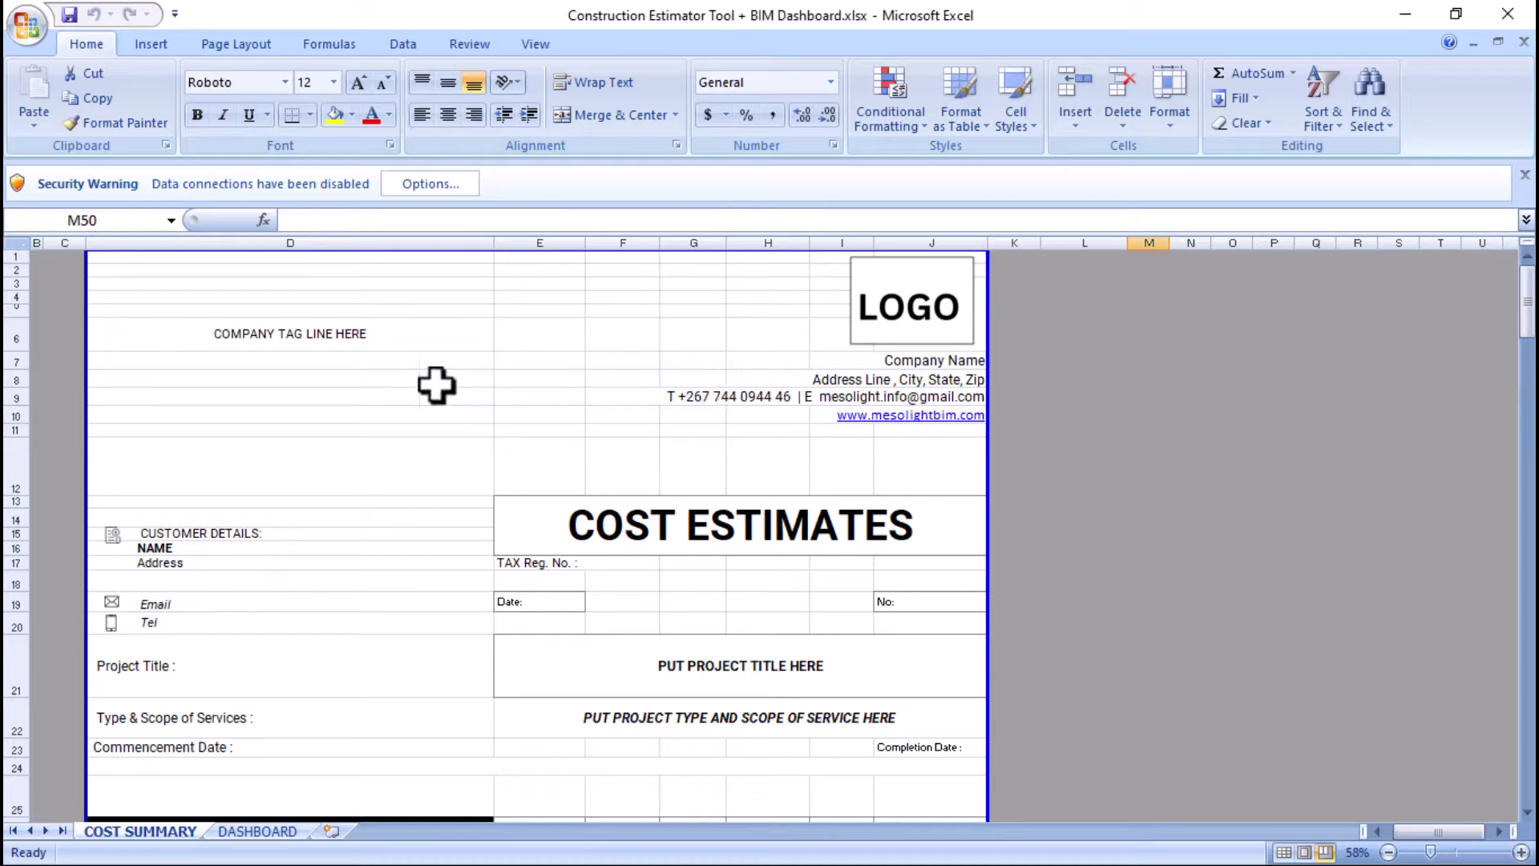
- Replace the LOGO placeholder picture on the cost summary with MesolightBIM Icon.png from the Logo folder inside MSBIM
click(909, 309)
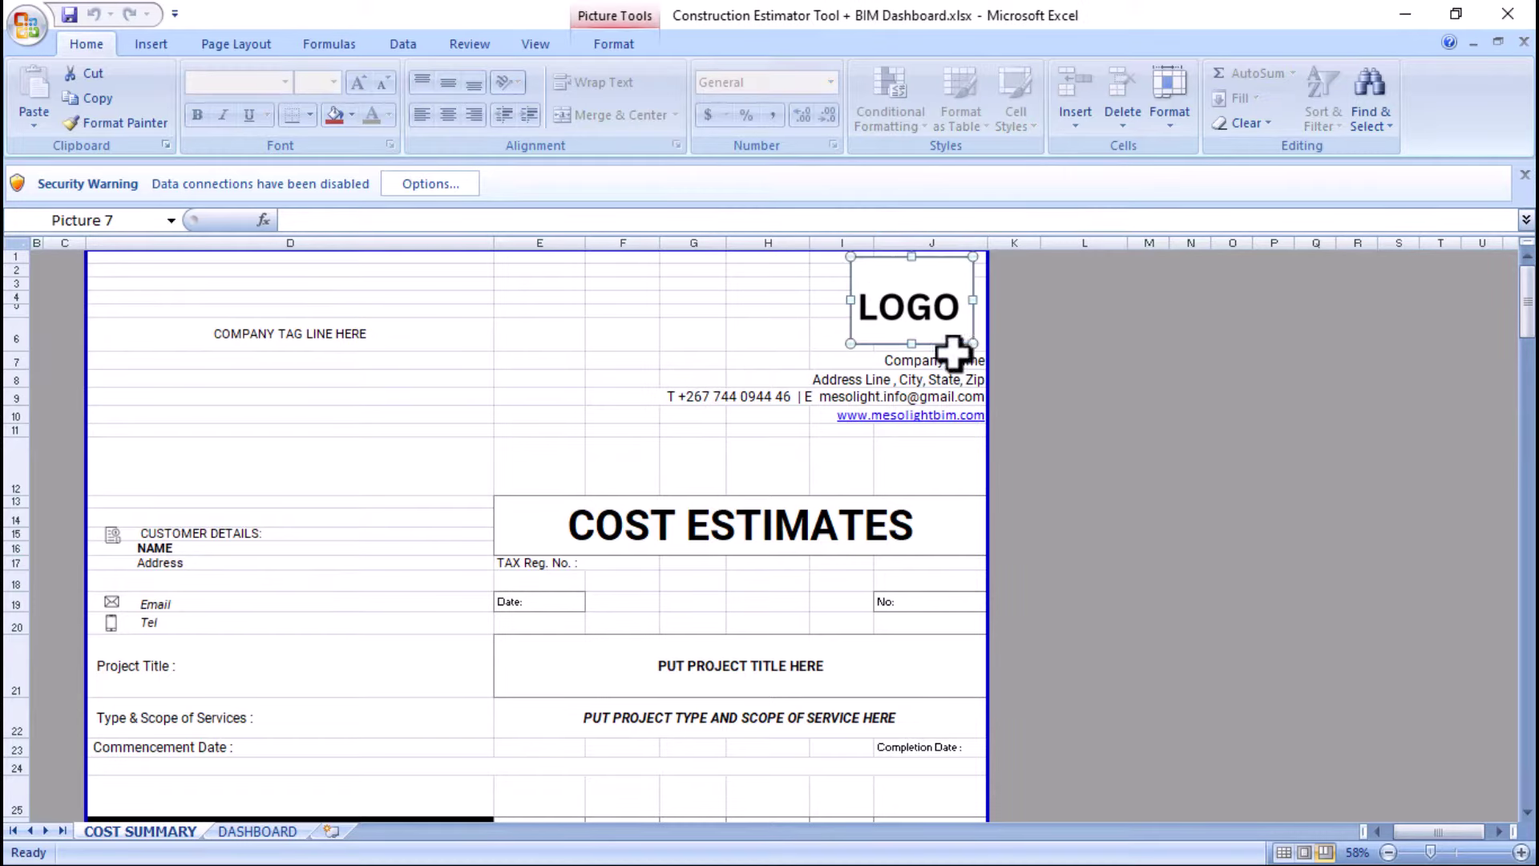
right_click(916, 297)
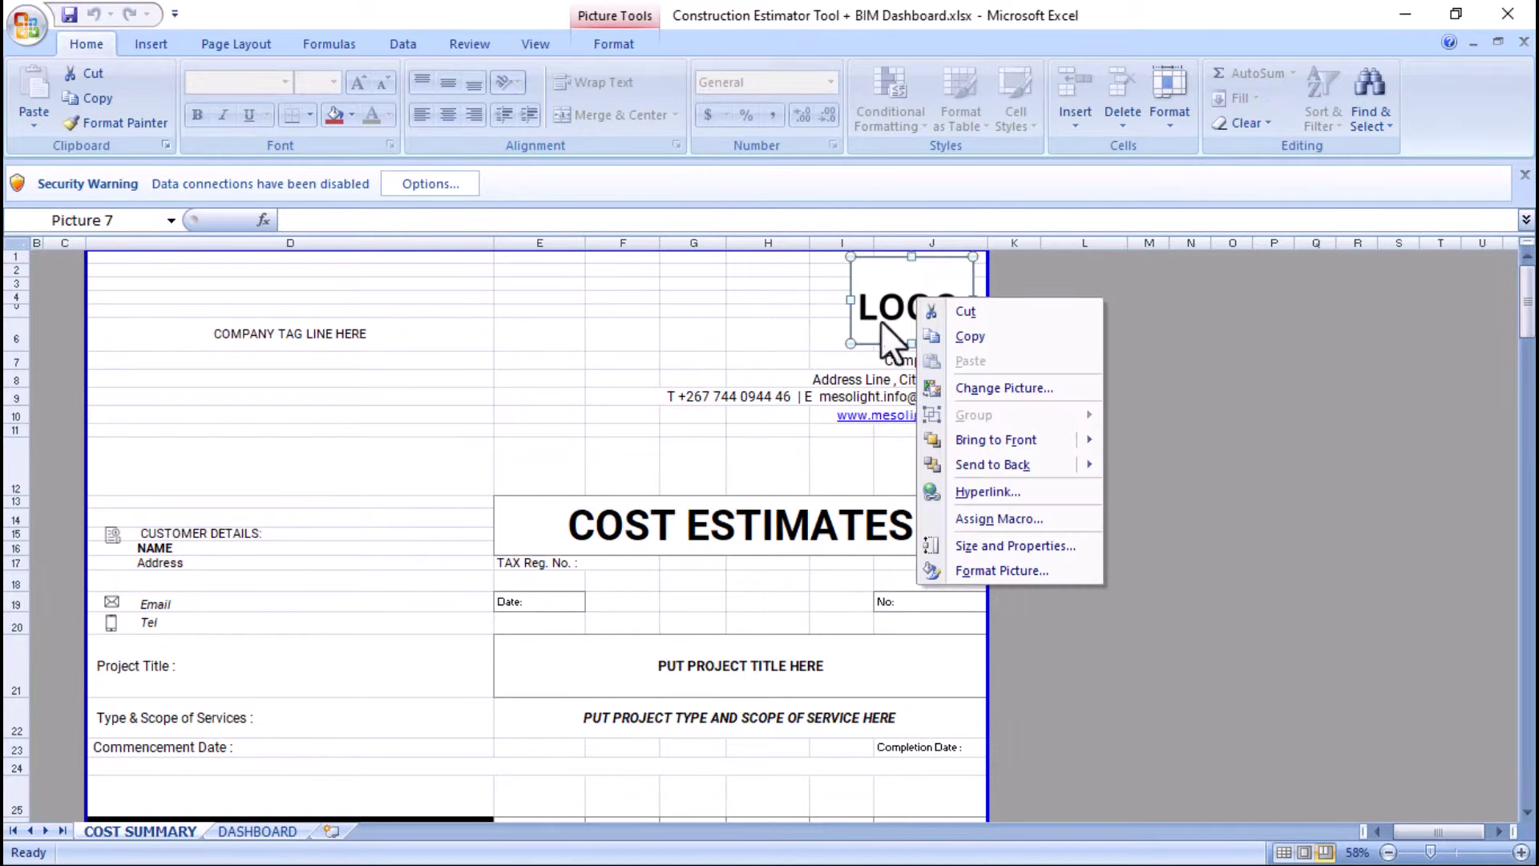
click(994, 387)
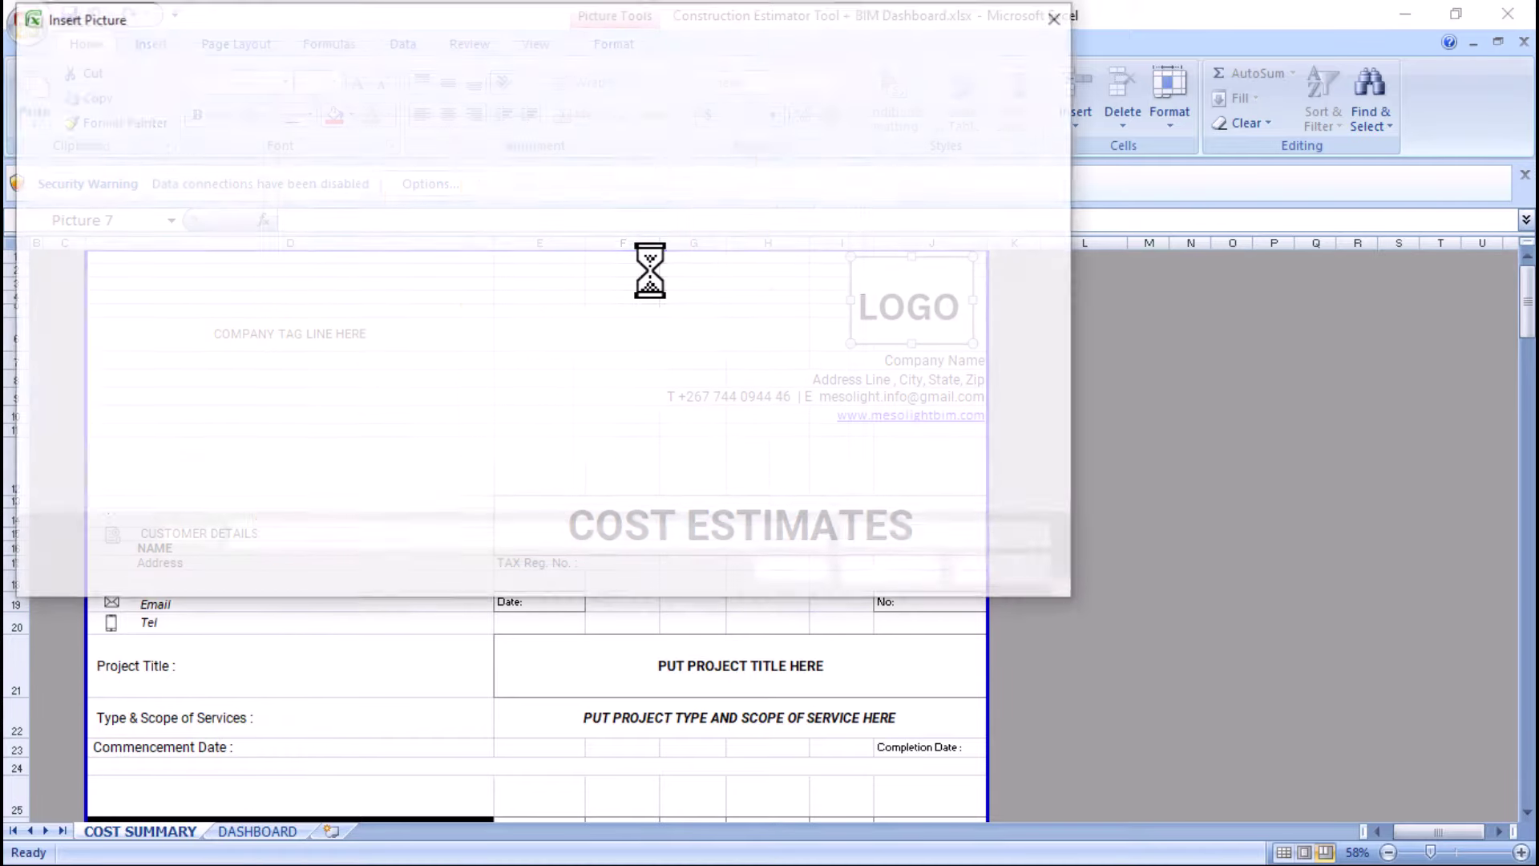
scroll(642, 352, down, 1)
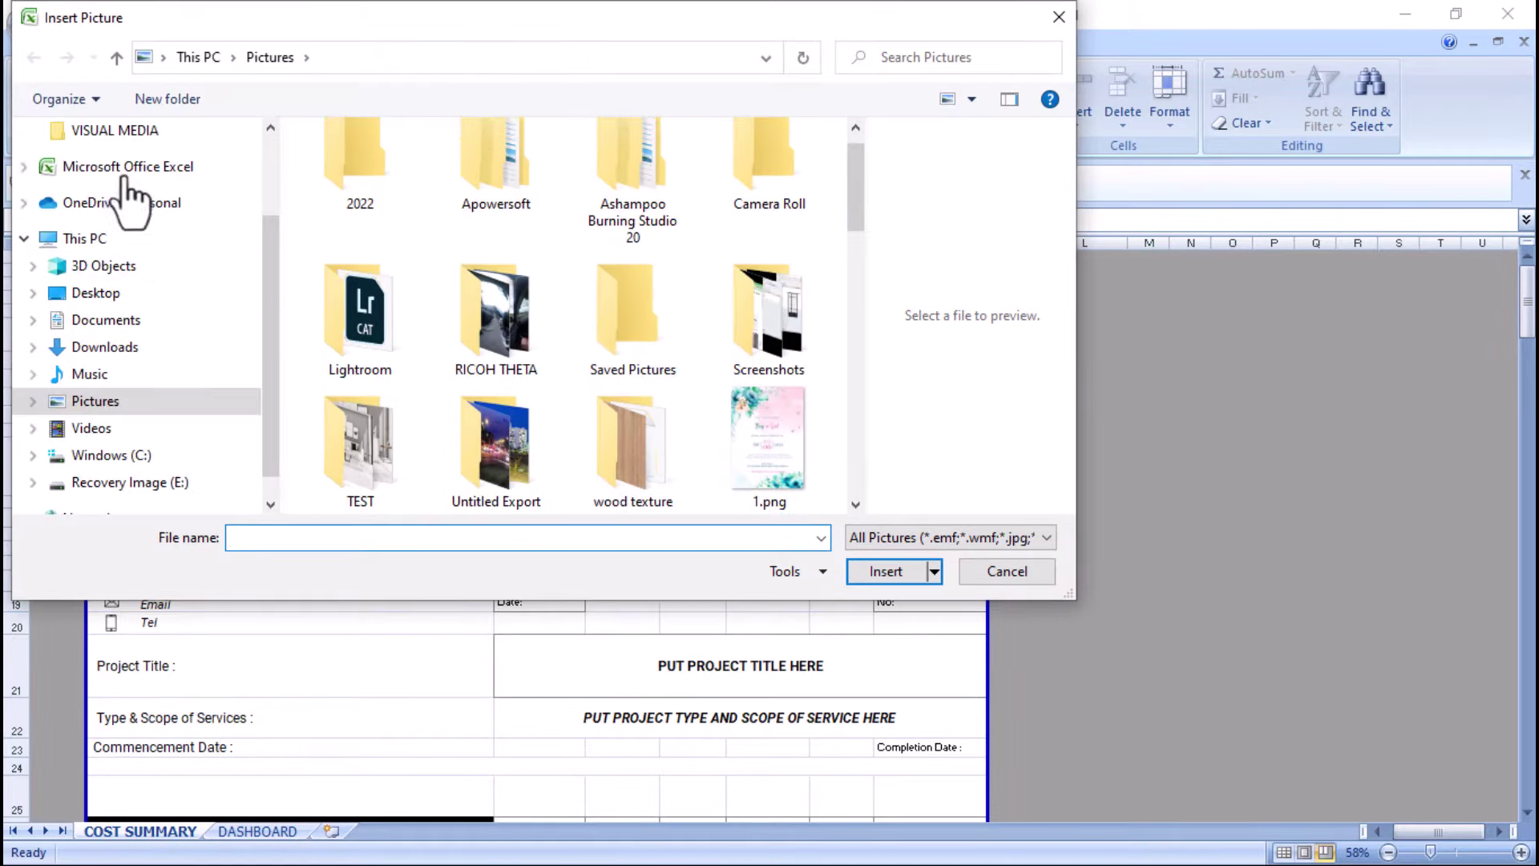
scroll(120, 176, up, 1)
click(98, 213)
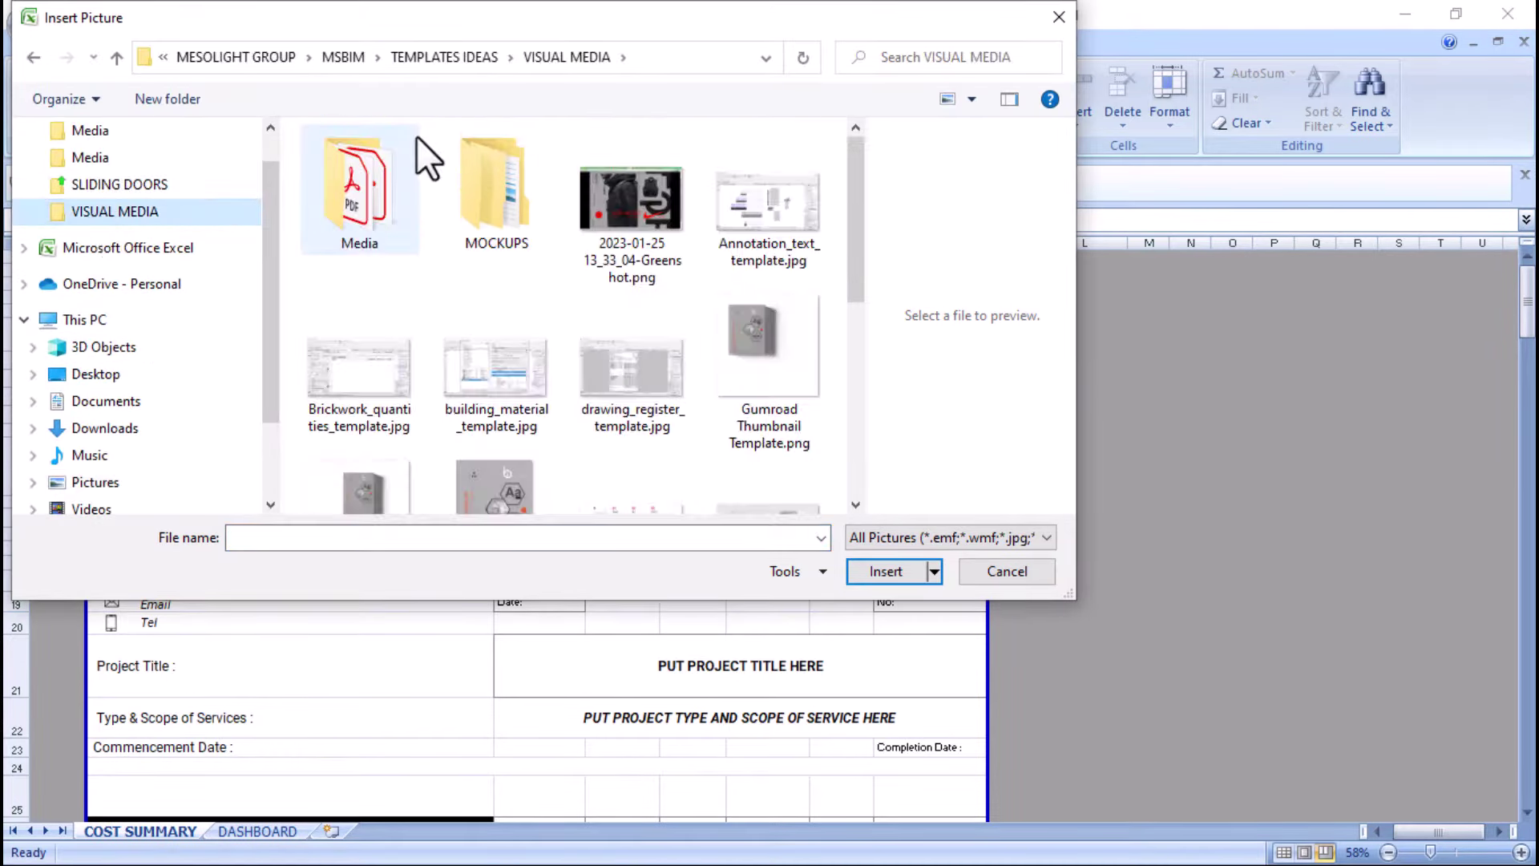
click(358, 57)
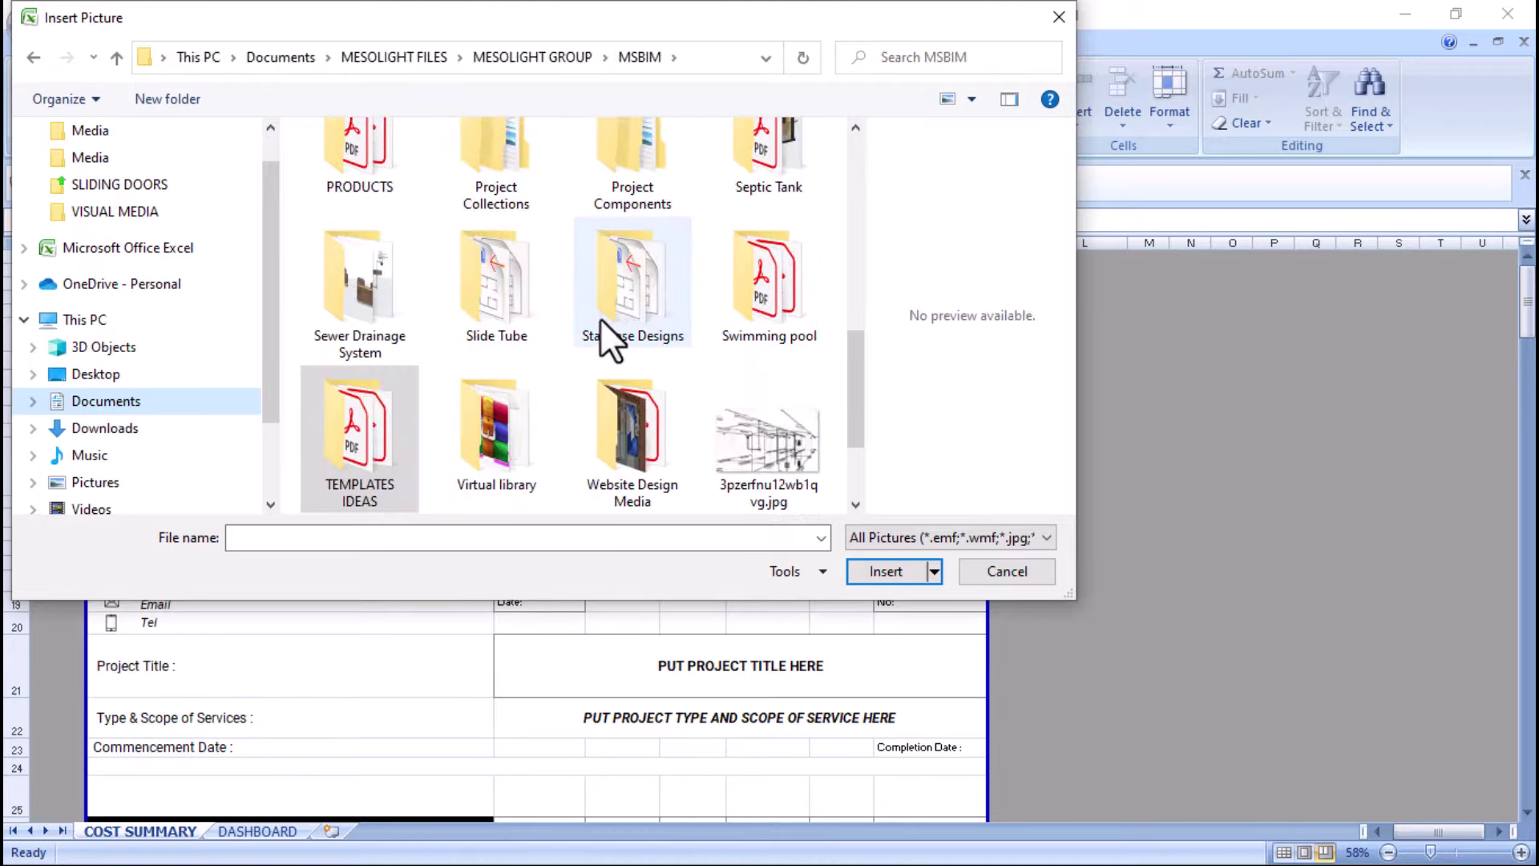
scroll(600, 319, down, 2)
scroll(521, 363, up, 3)
scroll(706, 320, down, 2)
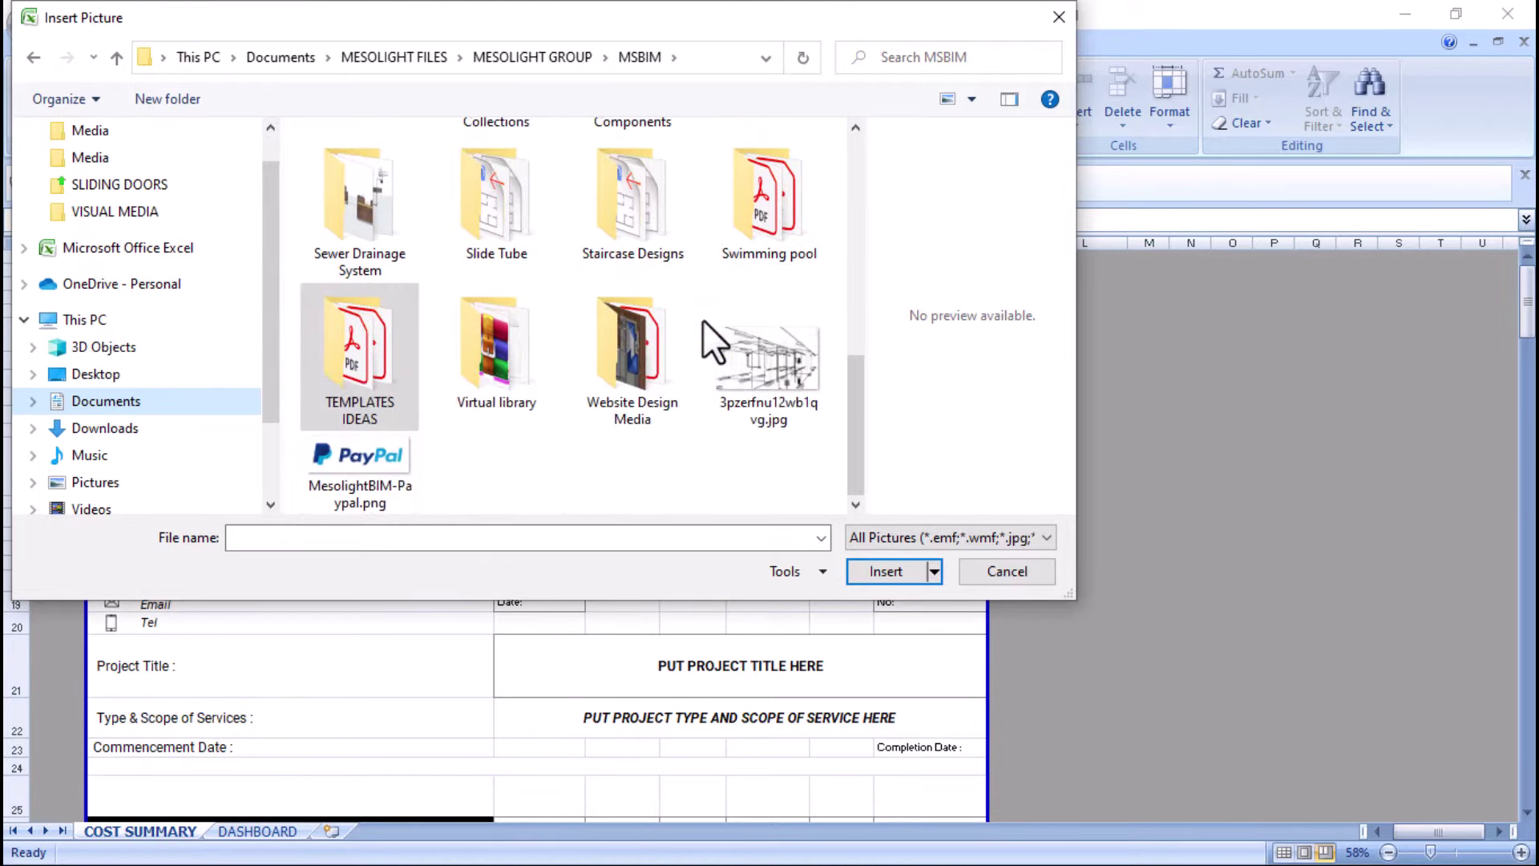
scroll(702, 319, up, 5)
double_click(770, 477)
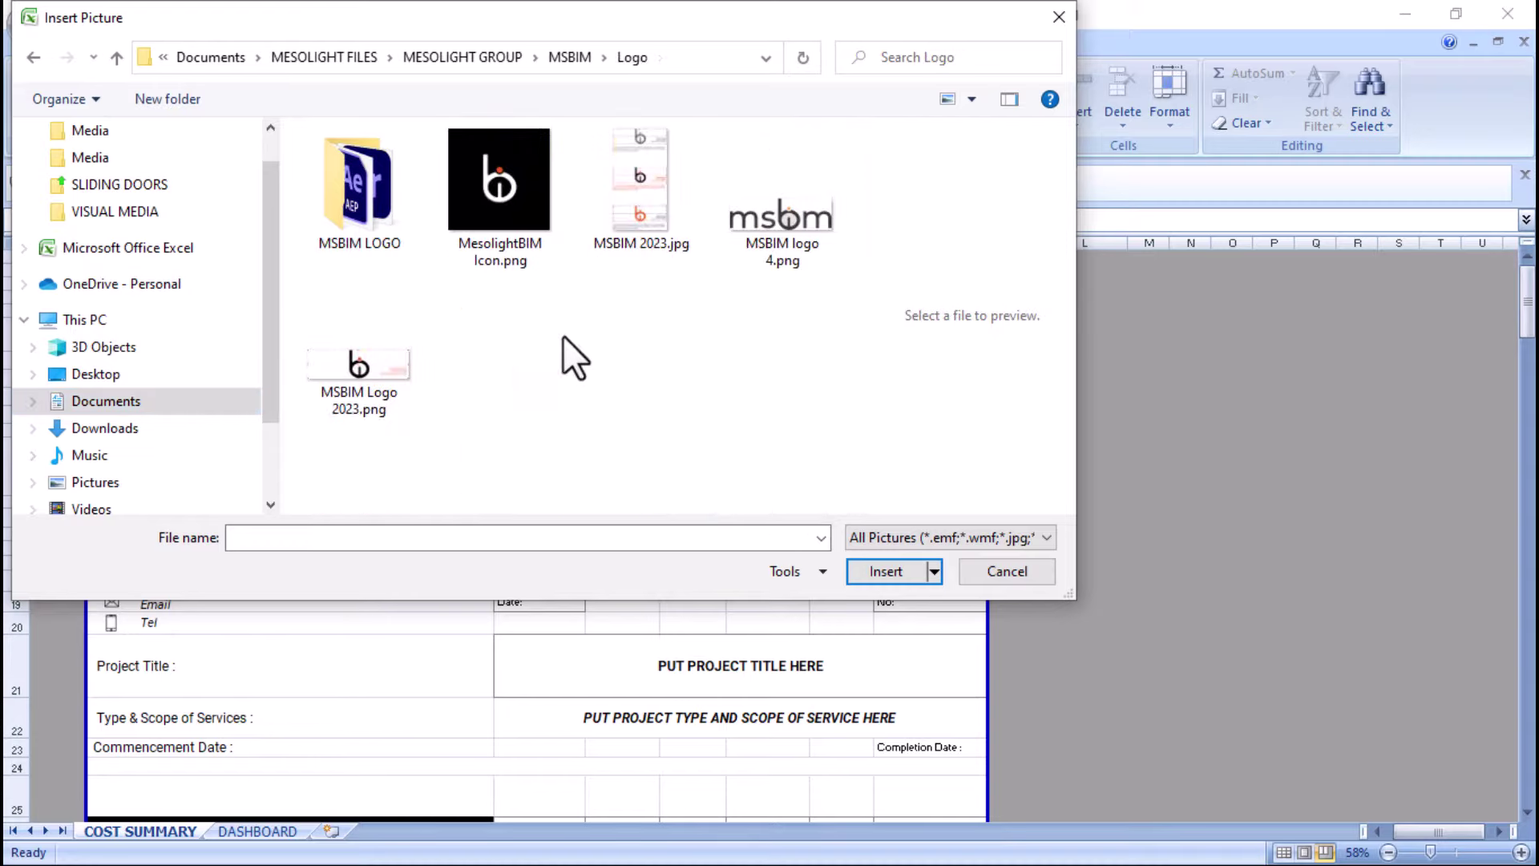
click(505, 192)
click(882, 571)
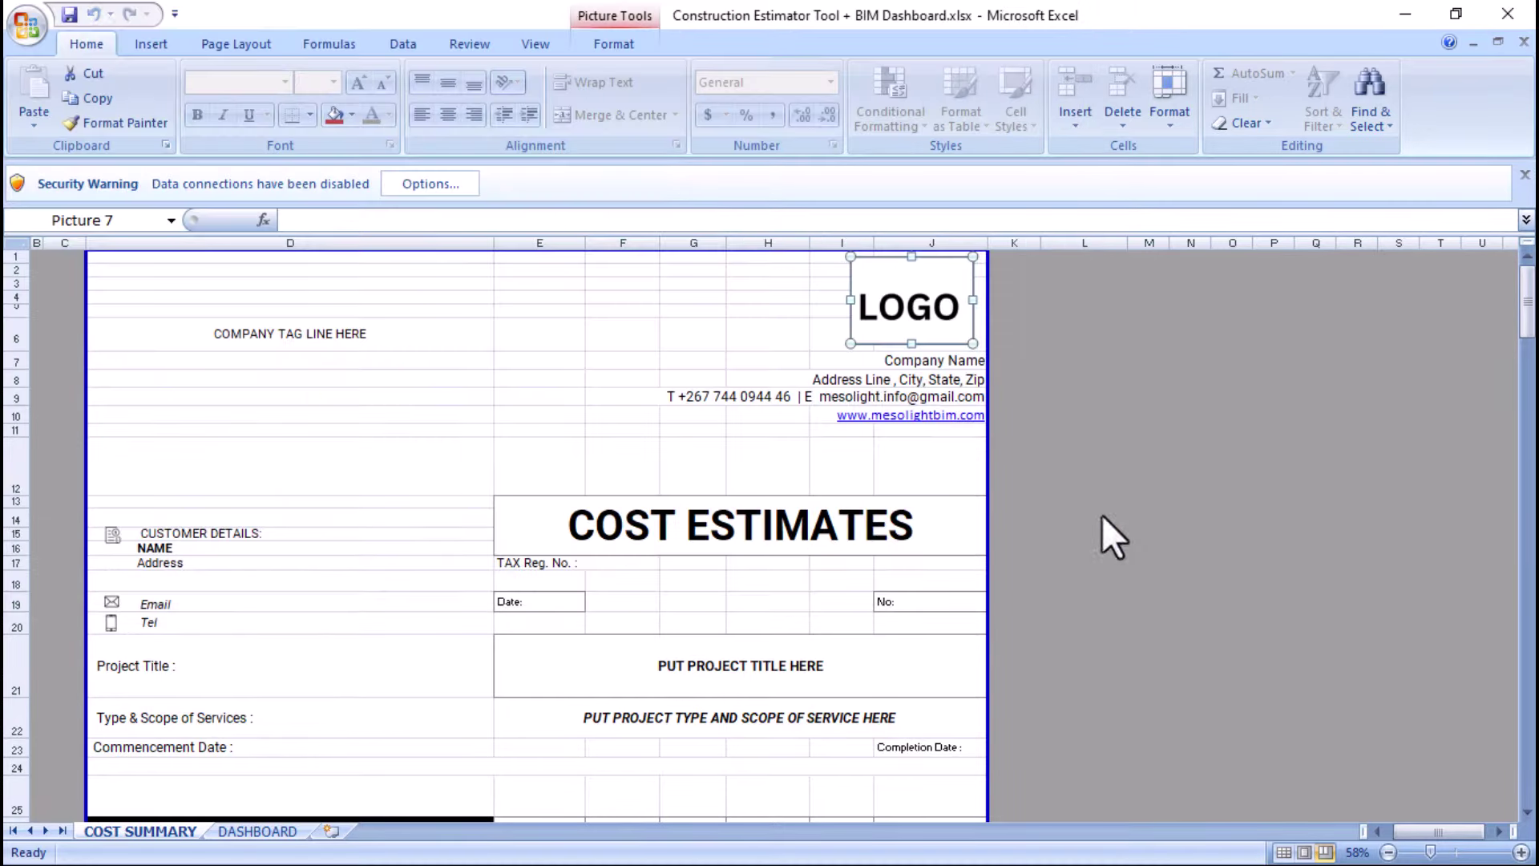
click(1108, 465)
- Change the company name under the logo to Mesolight BIM
double_click(935, 361)
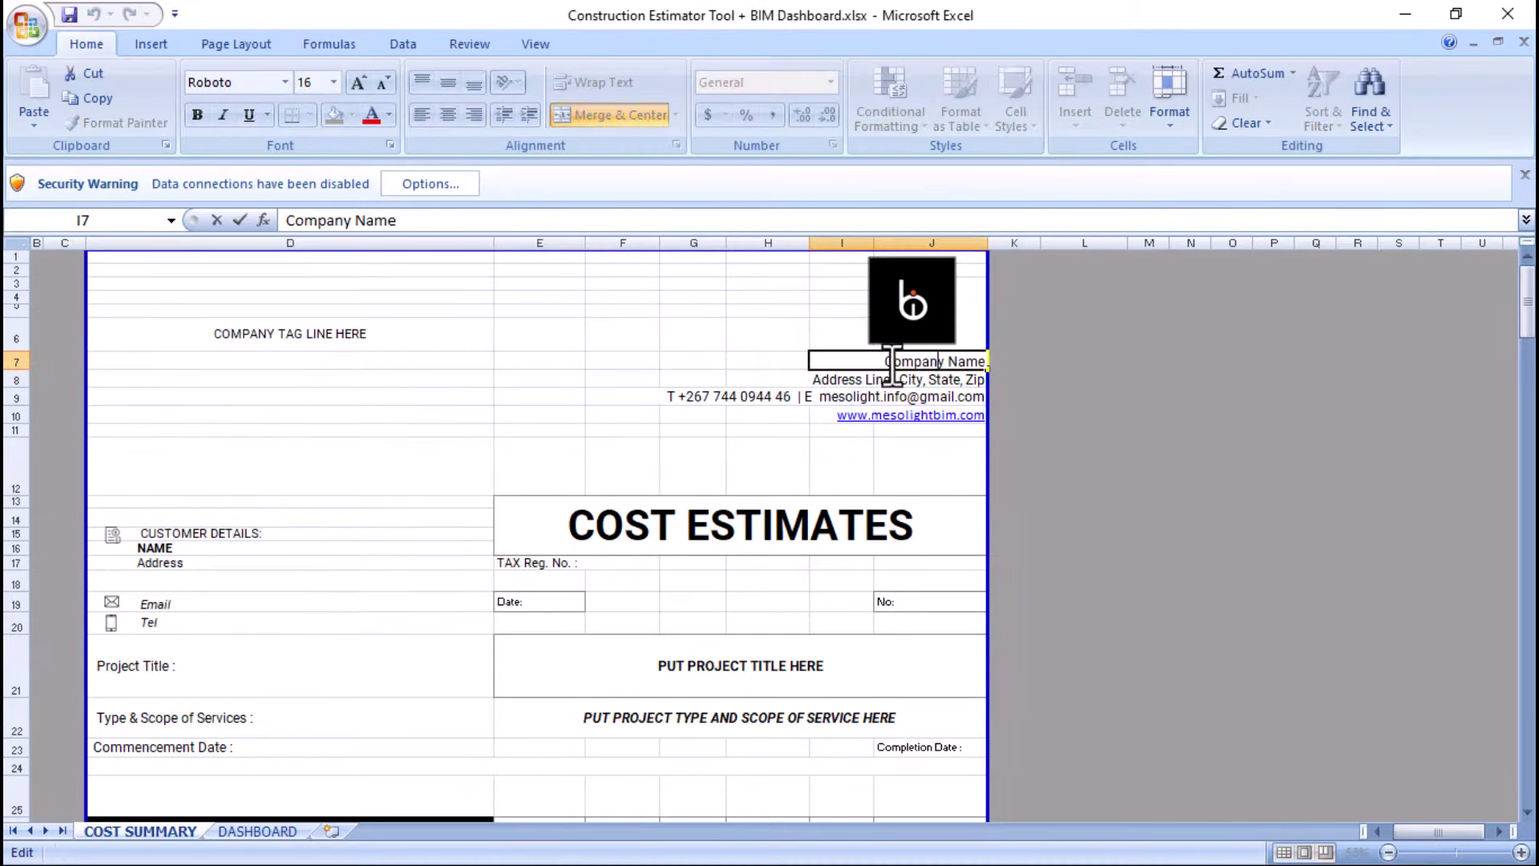
drag(886, 363, 1090, 364)
text(Meso)
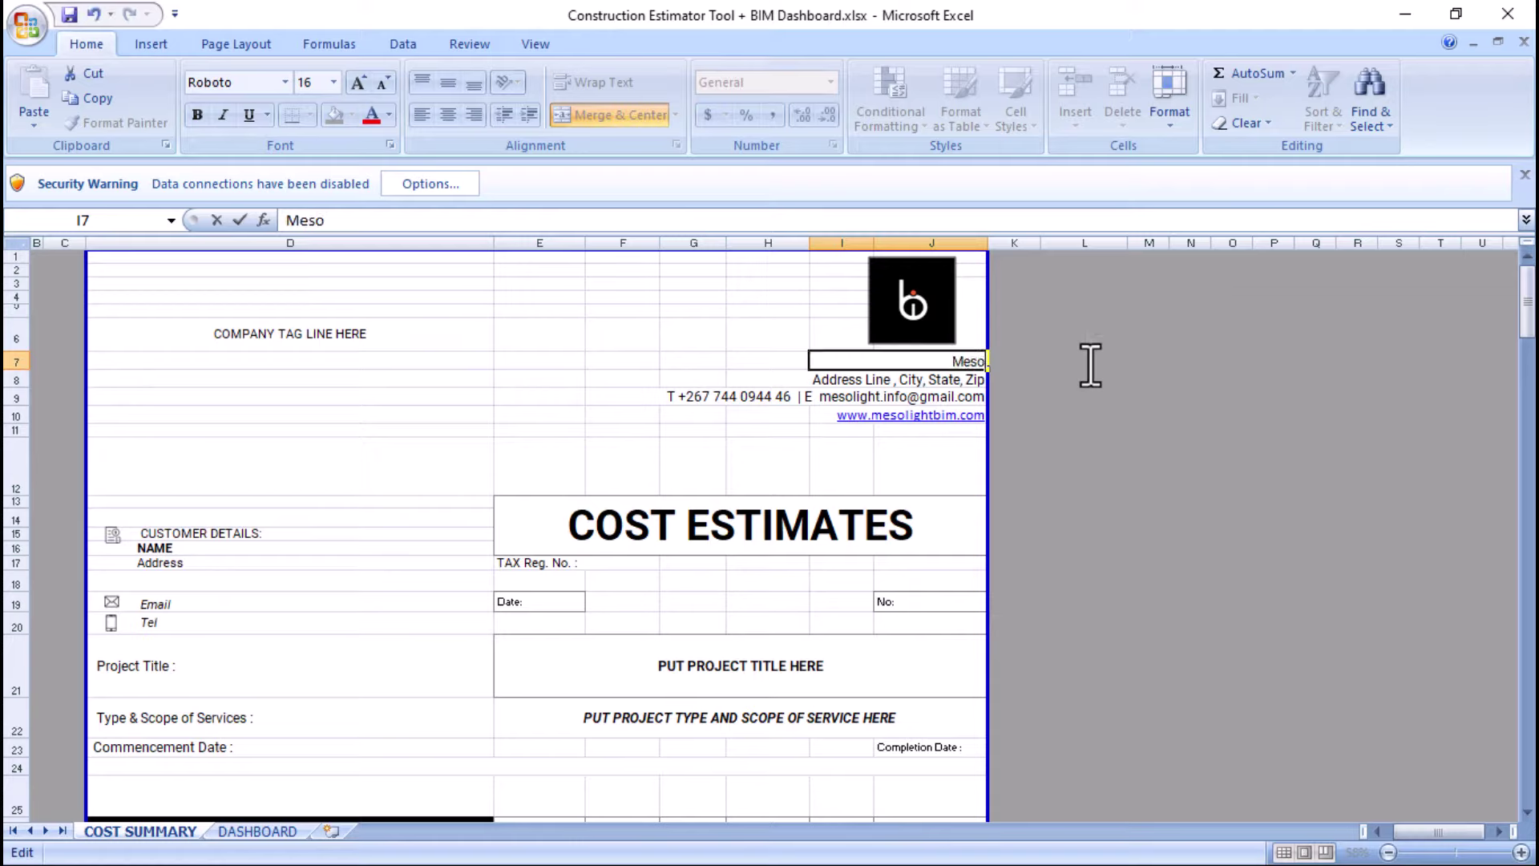
text(light BIM)
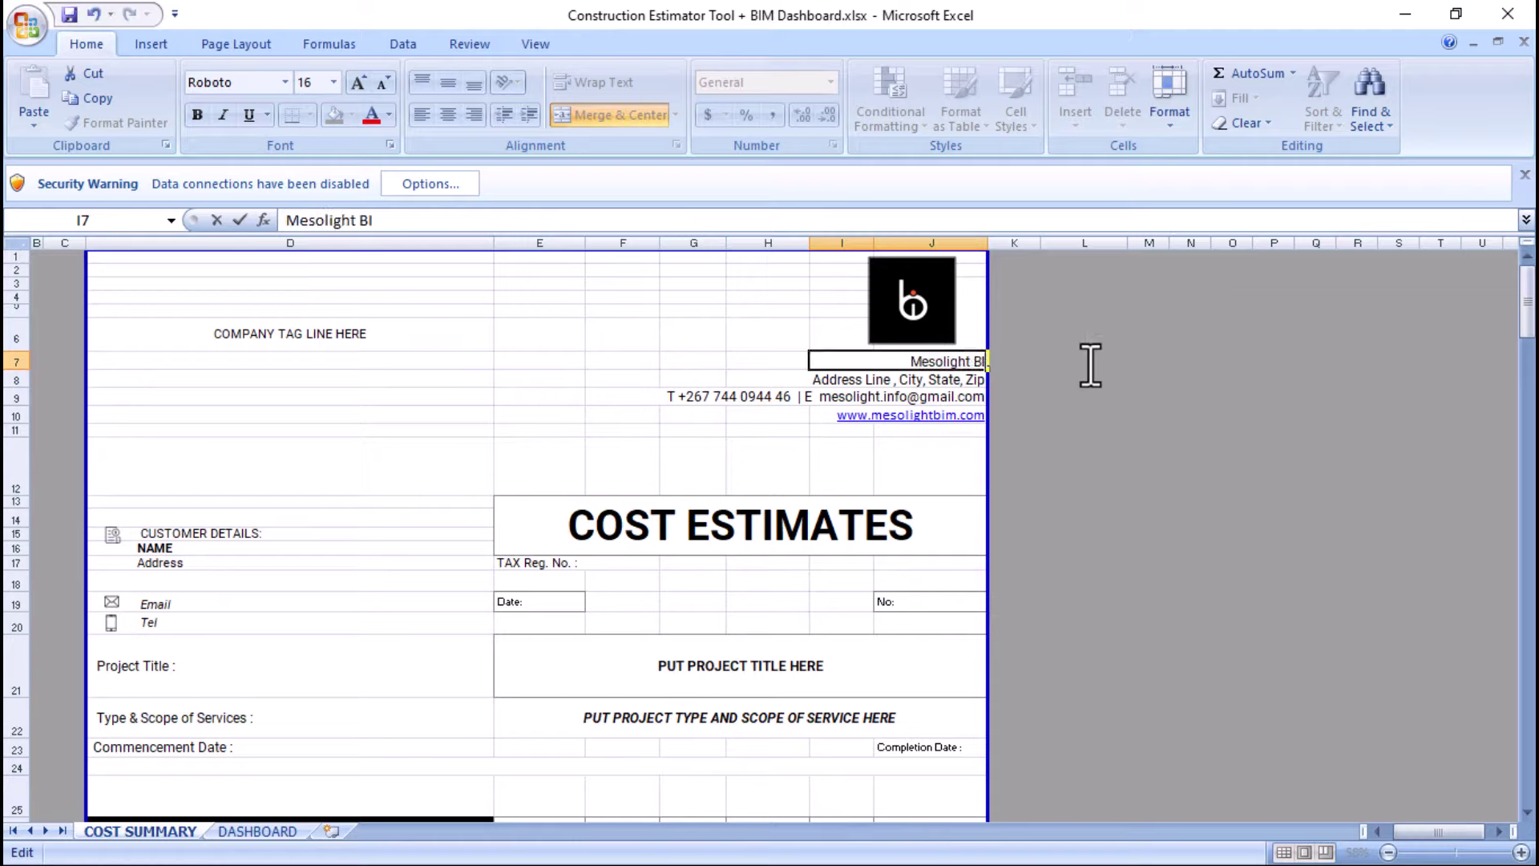
click(1071, 414)
- Review the cost summary from the contact details through the substructure, superstructure and interior finishes items to the material and labour totals
click(935, 396)
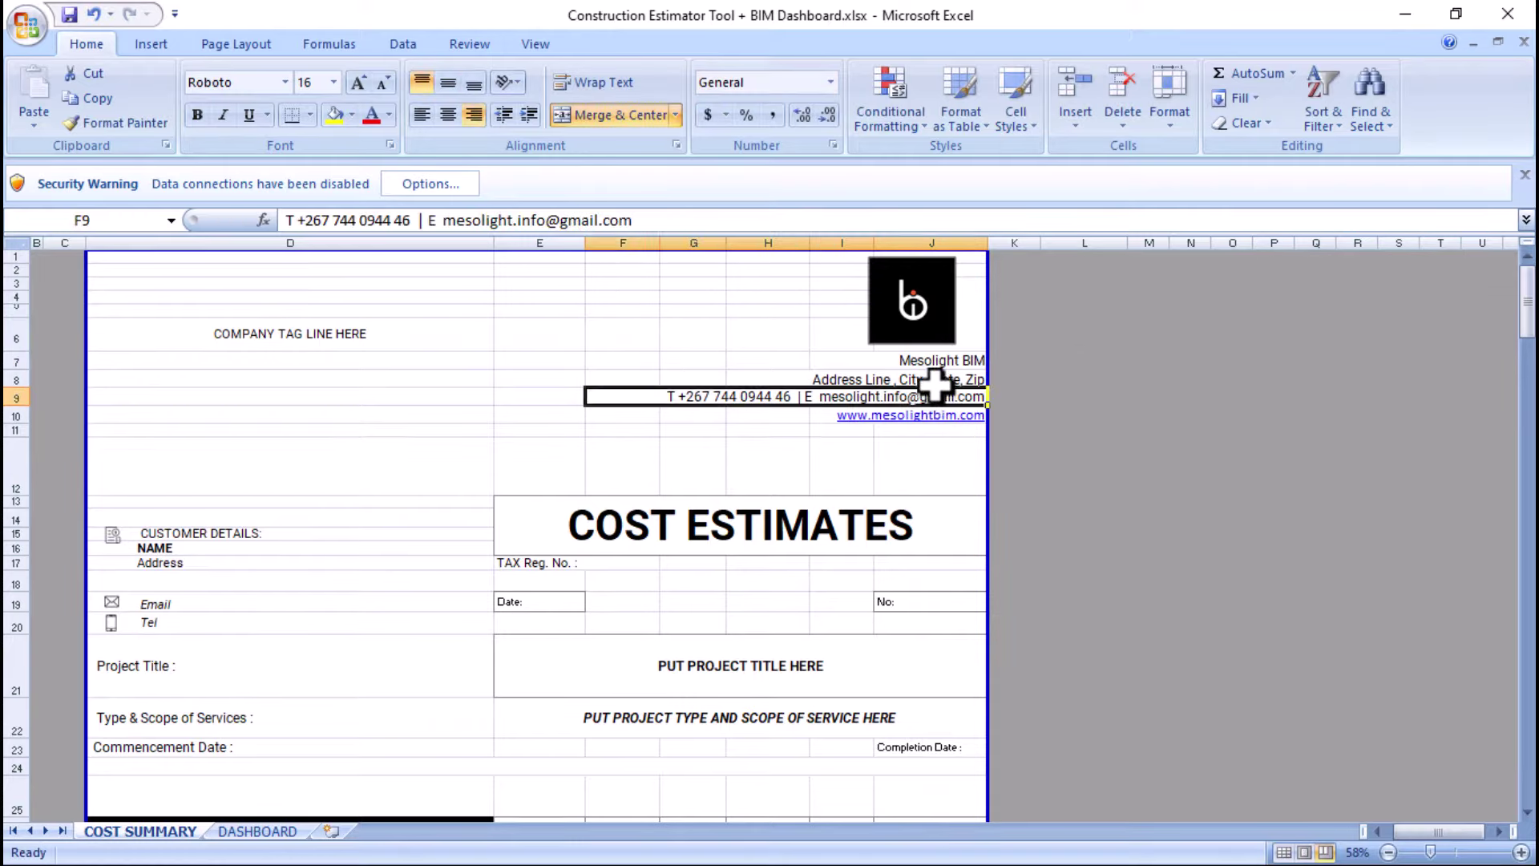
scroll(842, 425, down, 2)
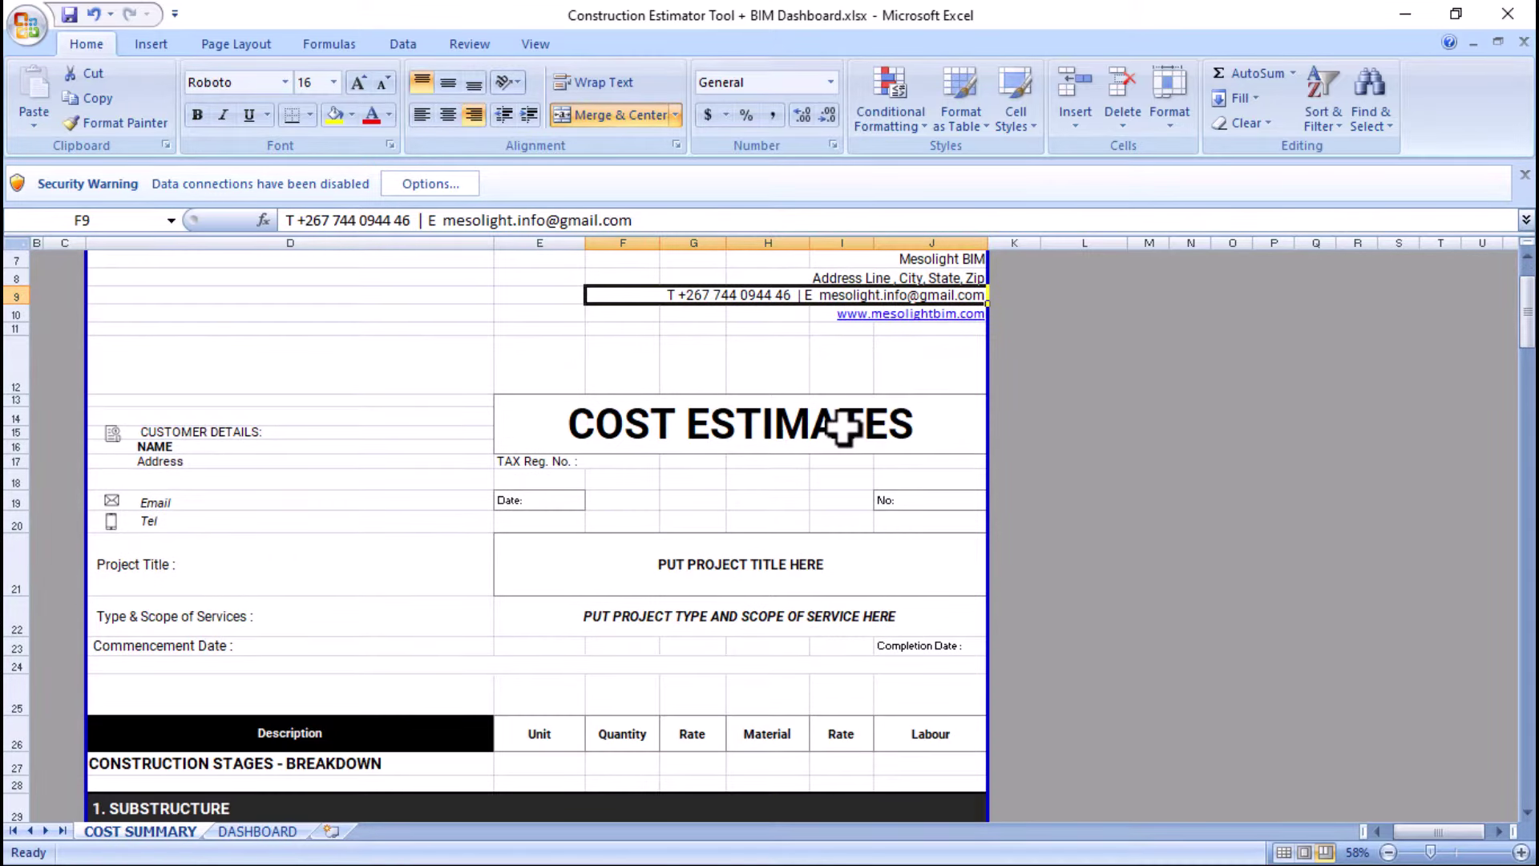
scroll(843, 425, down, 5)
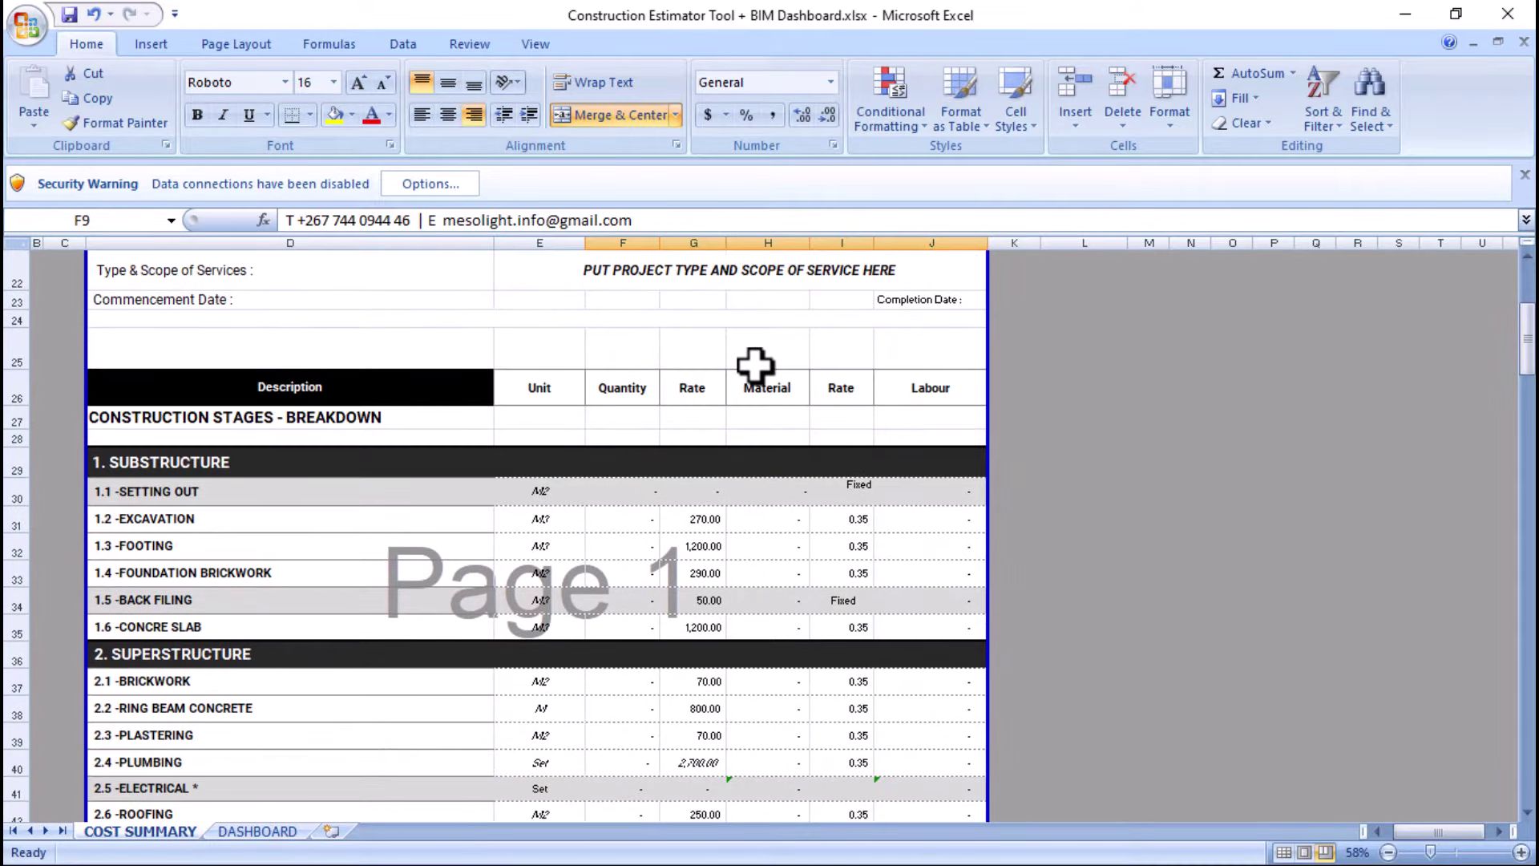
scroll(755, 366, down, 1)
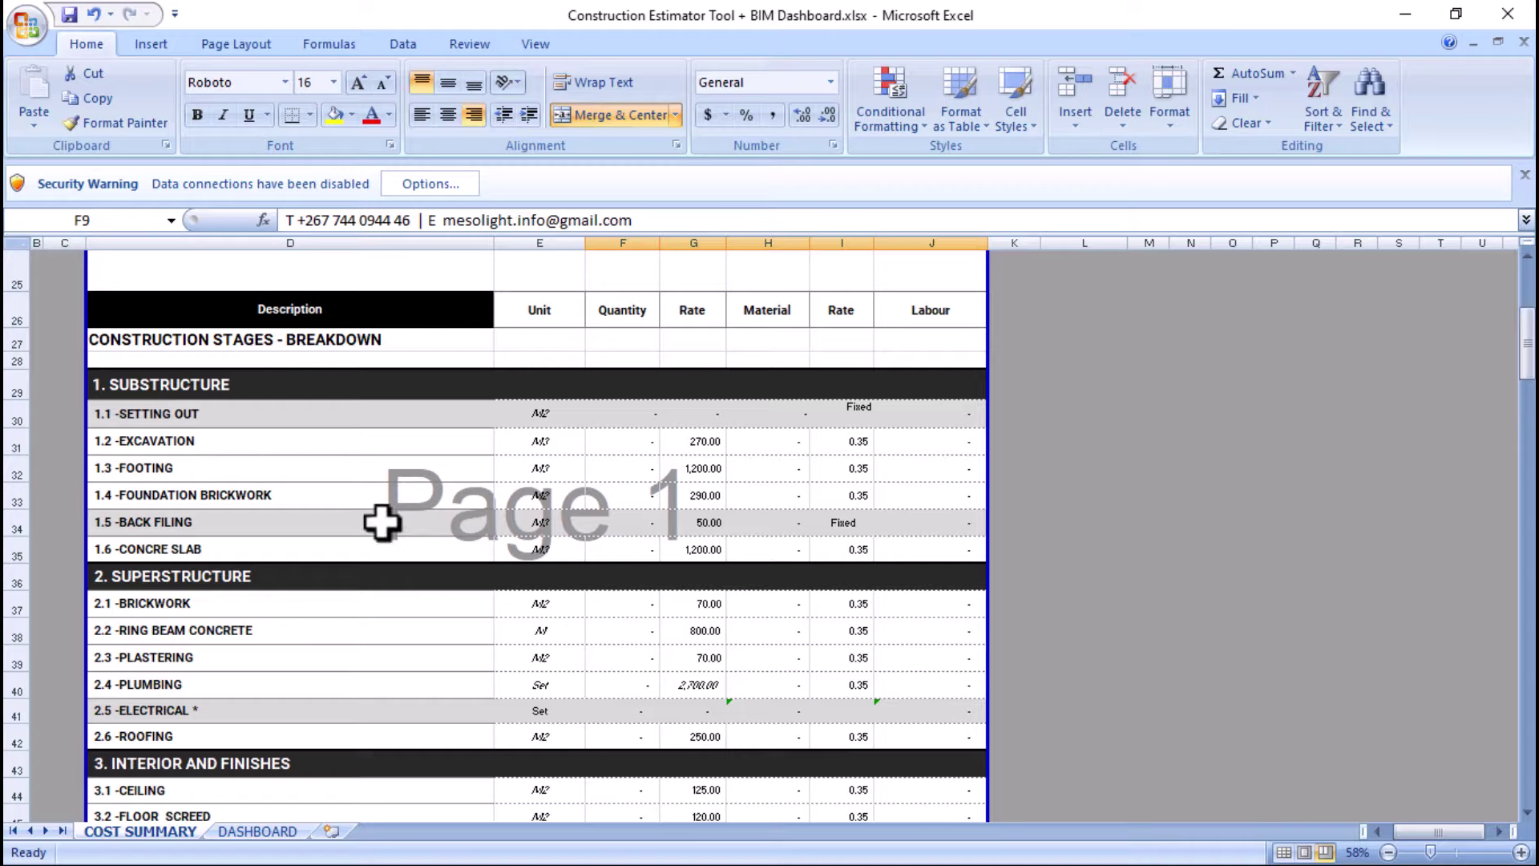
scroll(382, 522, down, 1)
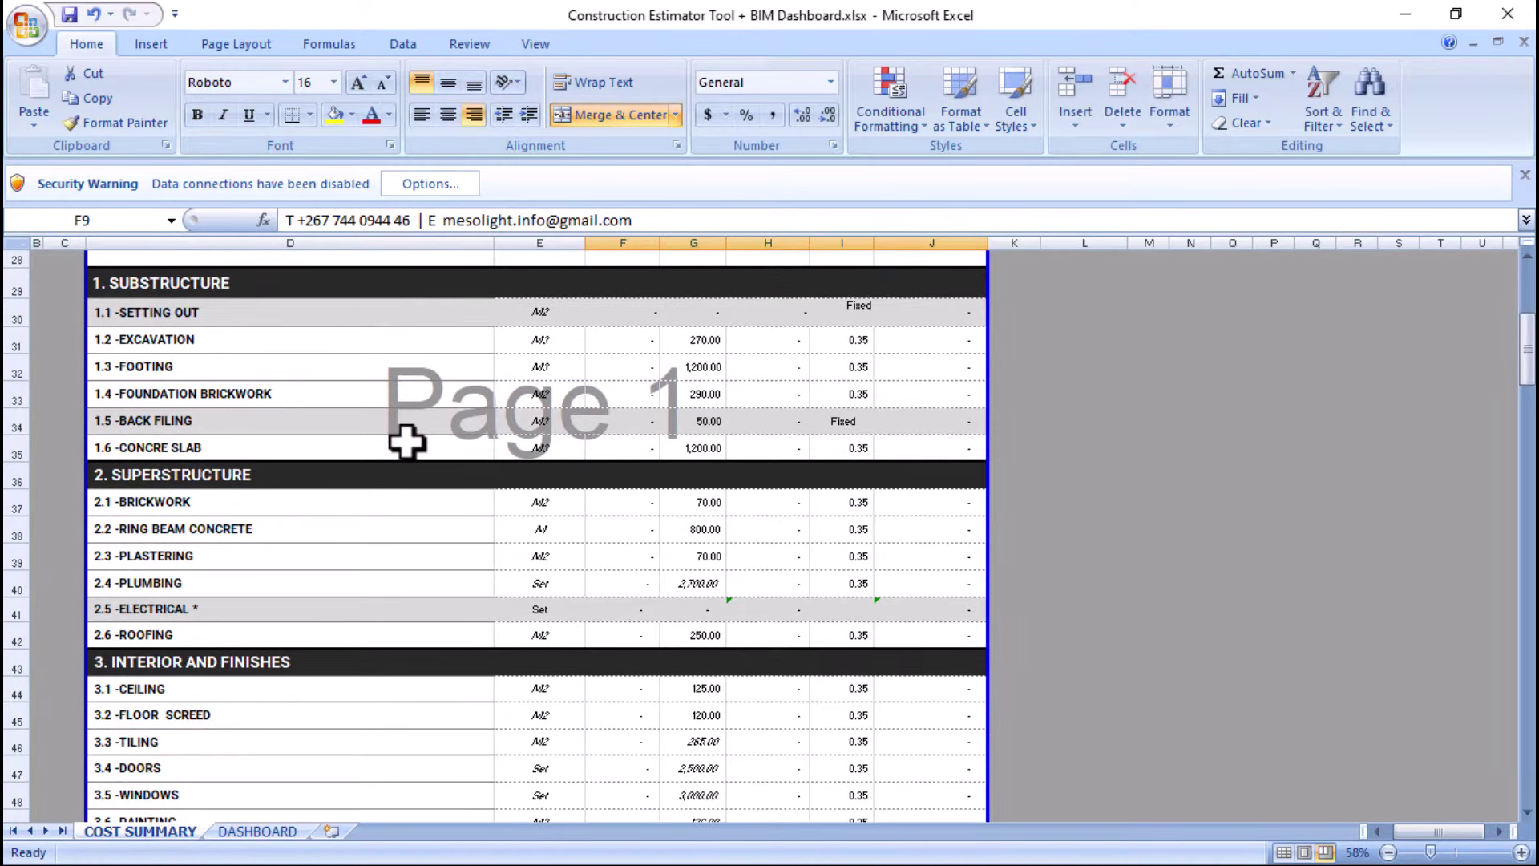
scroll(395, 599, down, 2)
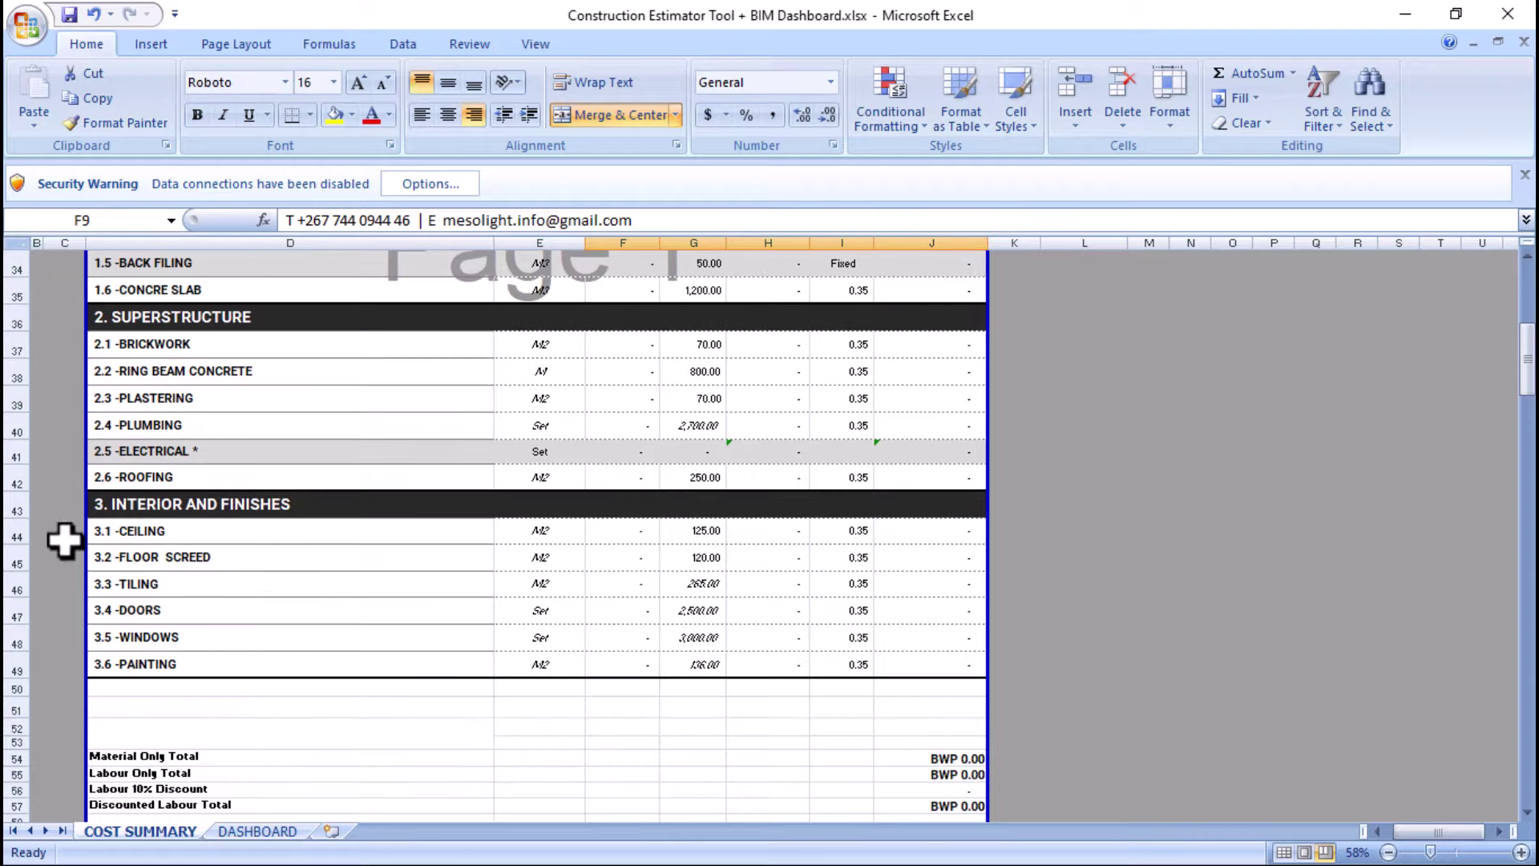
scroll(409, 501, down, 1)
scroll(409, 501, down, 1)
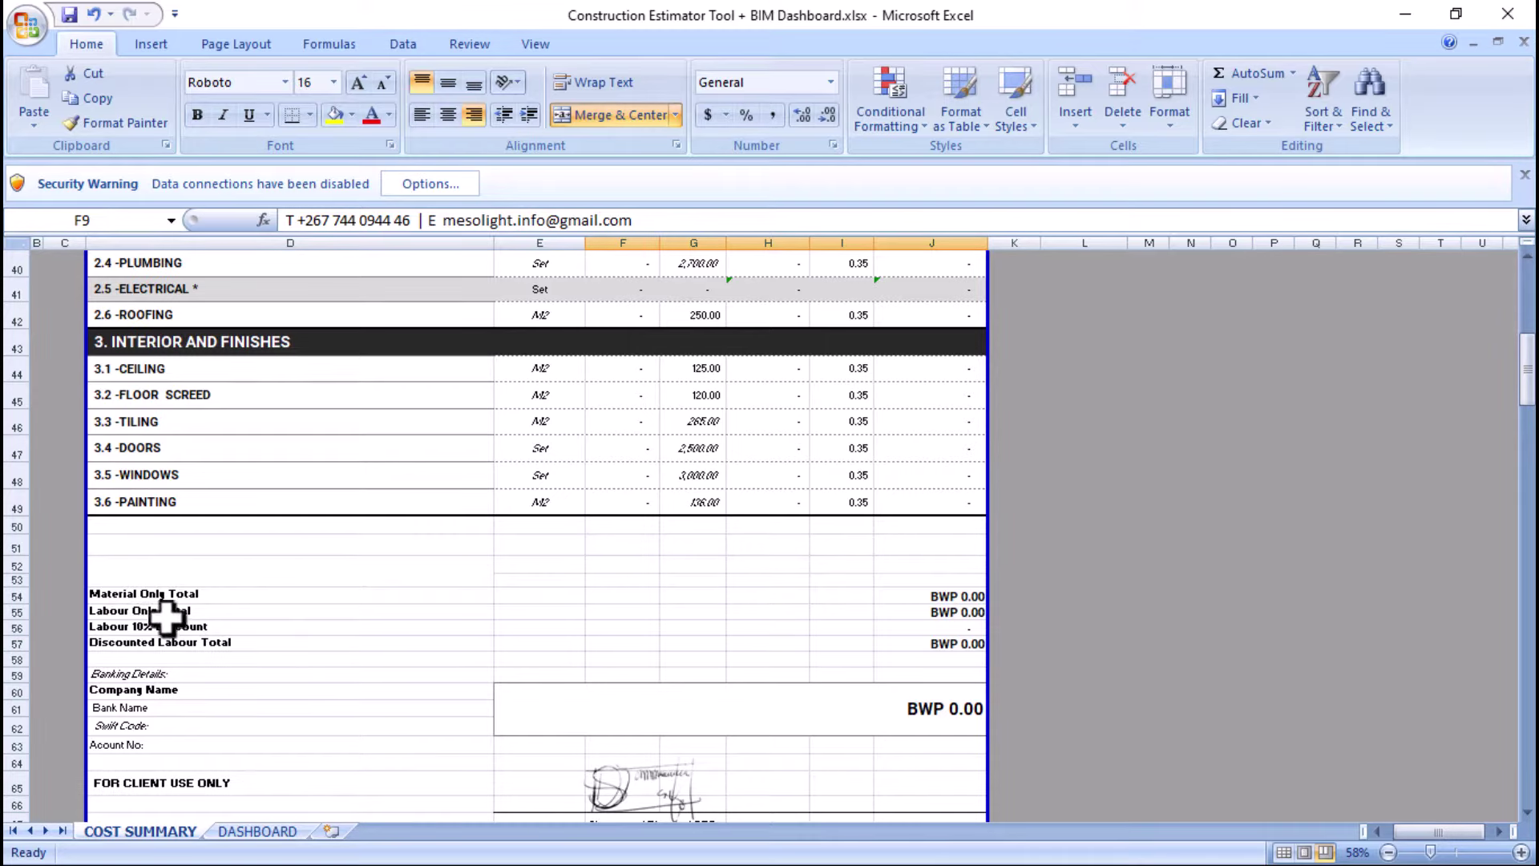
- Examine the grand total's formula at the end of the cost summary and the Material and Labour columns of the breakdown
click(898, 712)
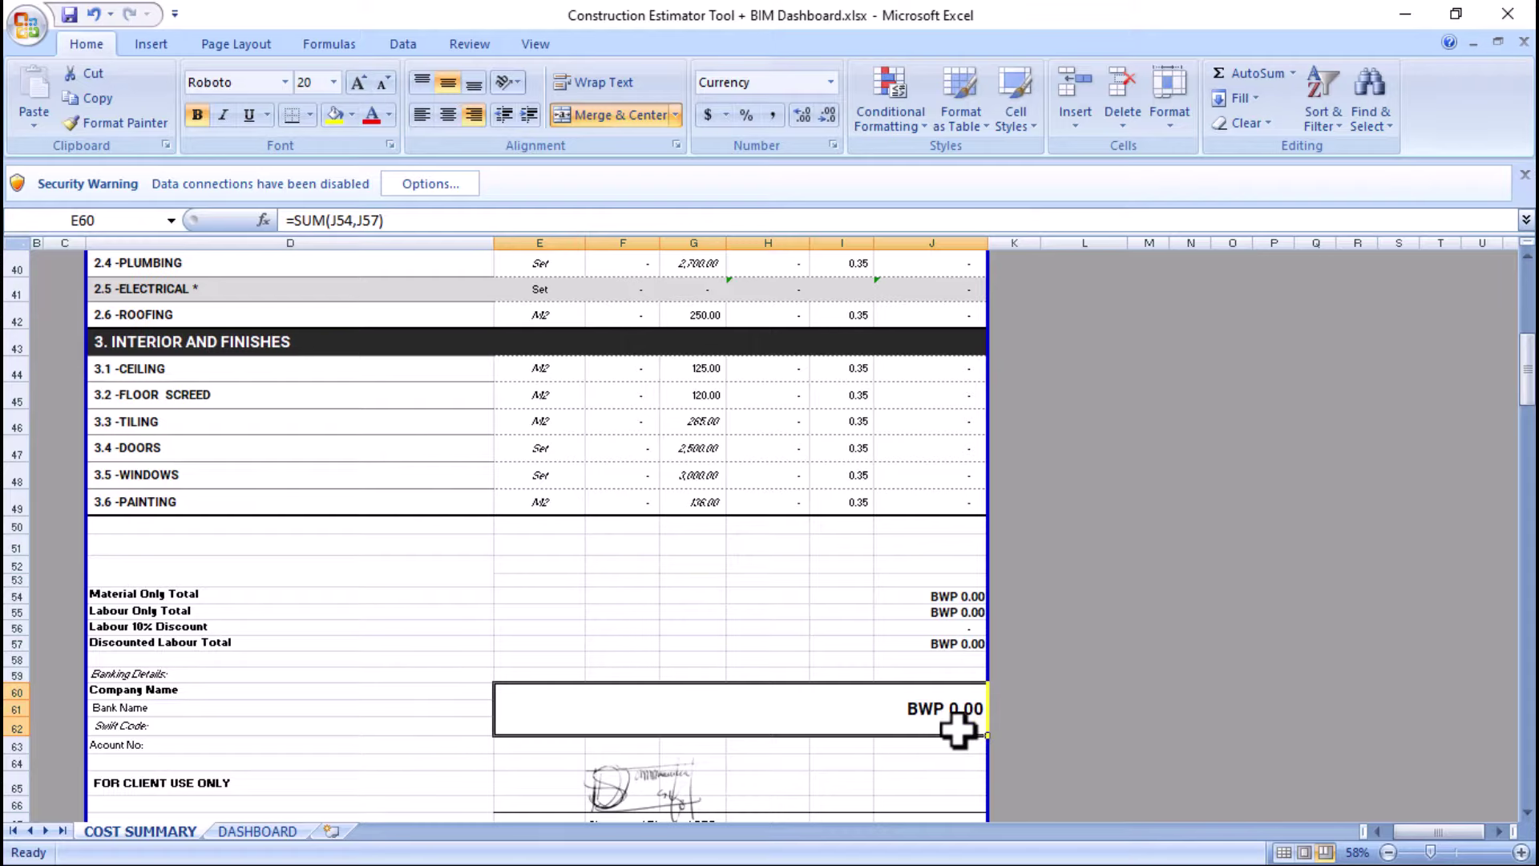
scroll(950, 605, down, 2)
scroll(727, 561, up, 3)
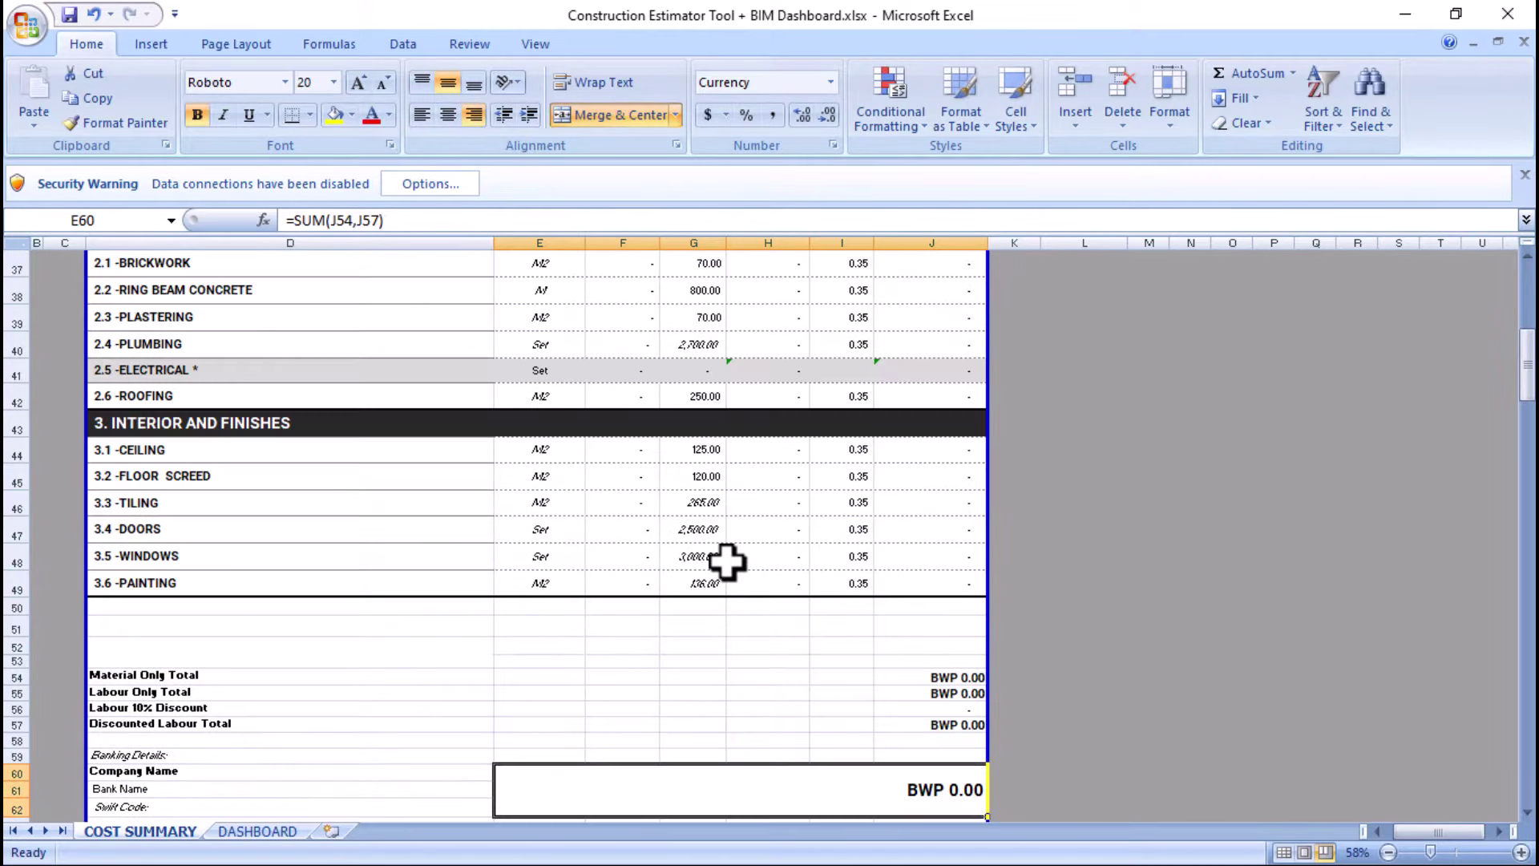
scroll(727, 561, up, 4)
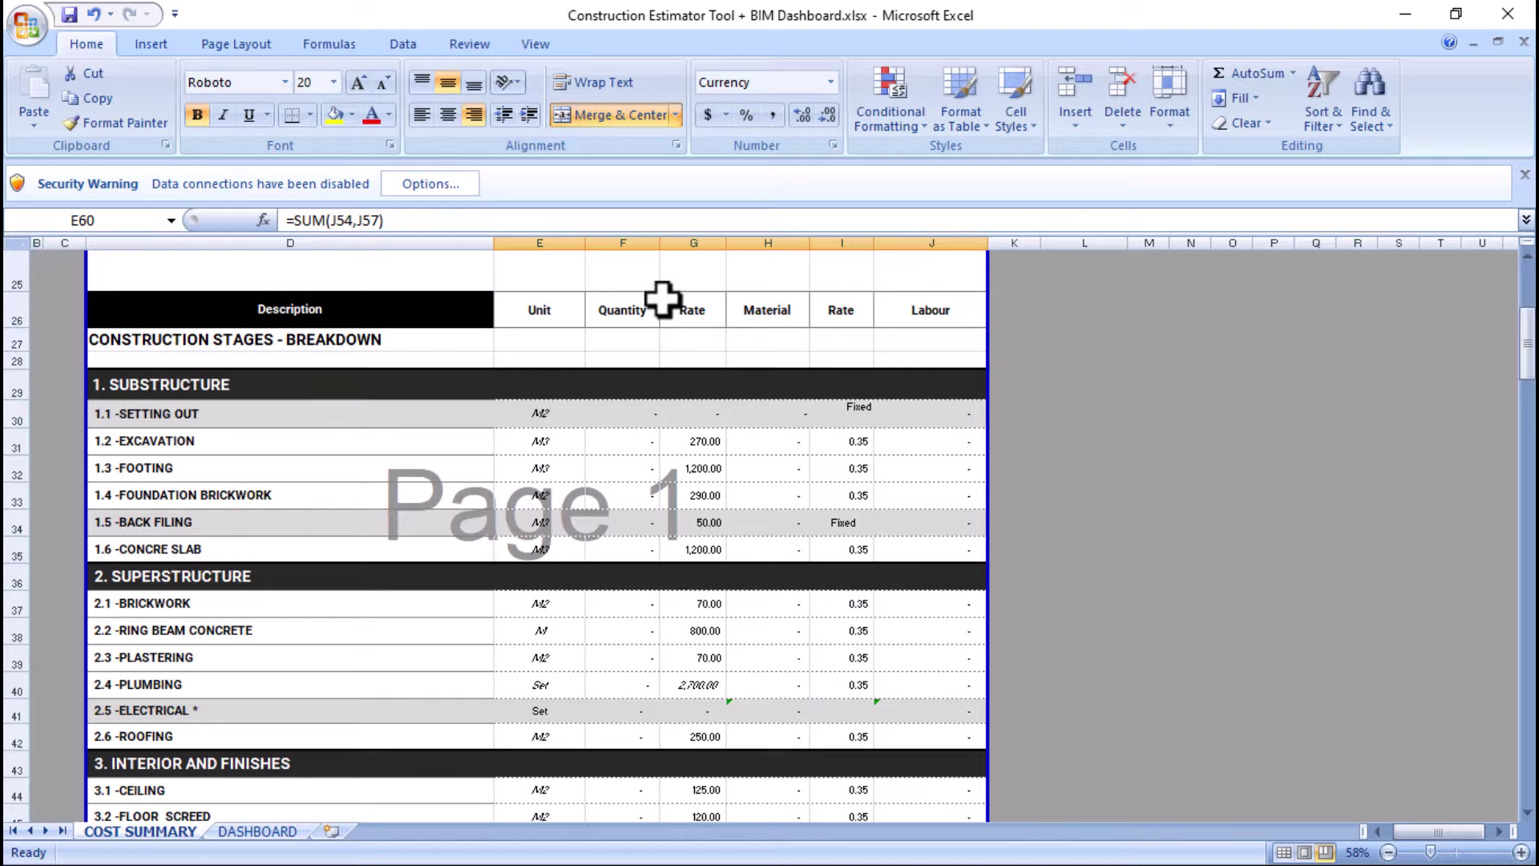
click(750, 304)
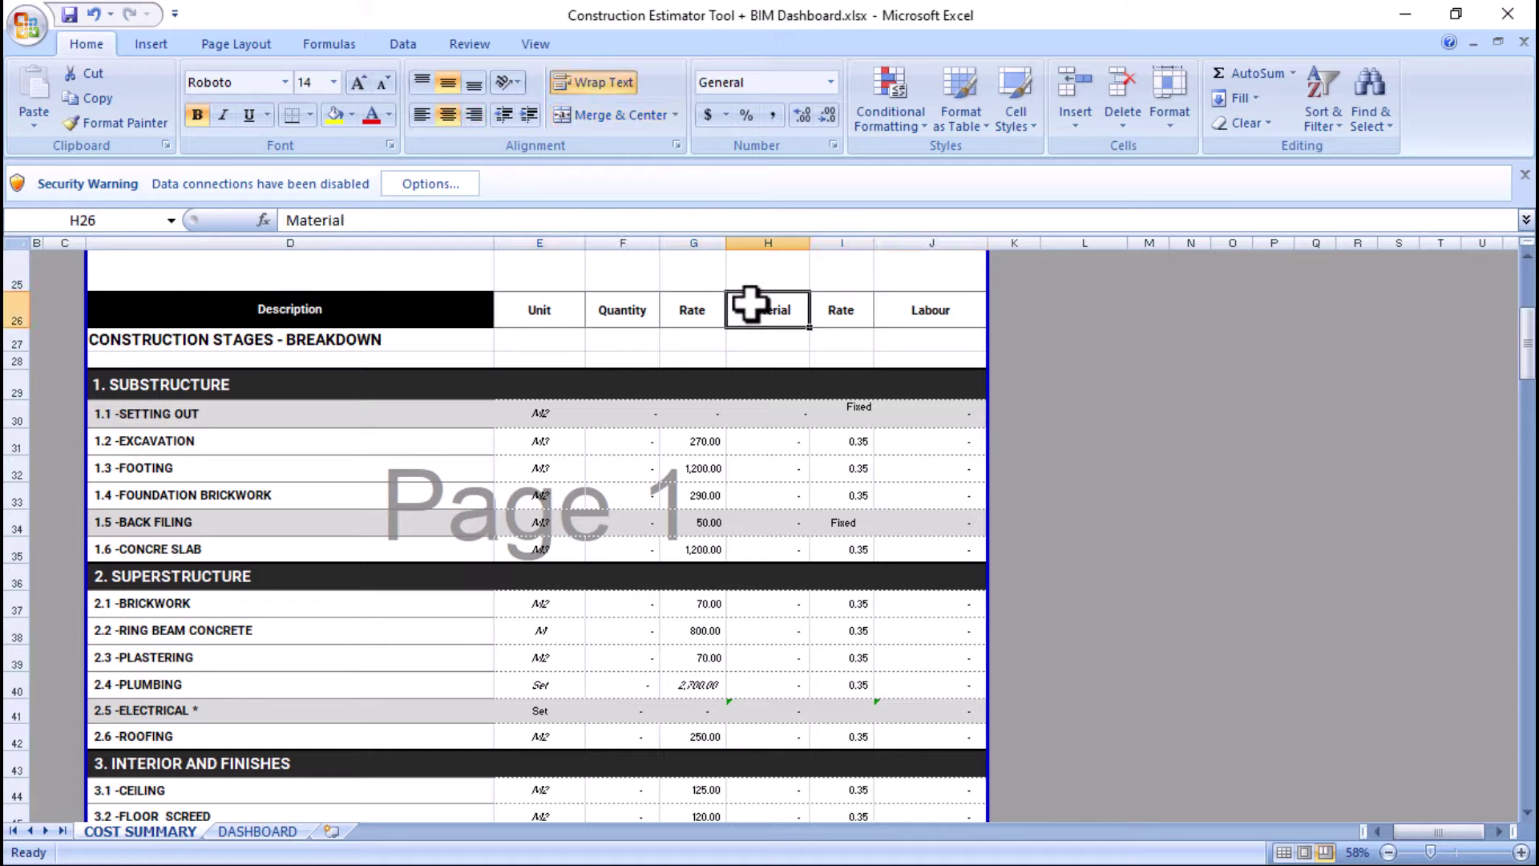
click(932, 311)
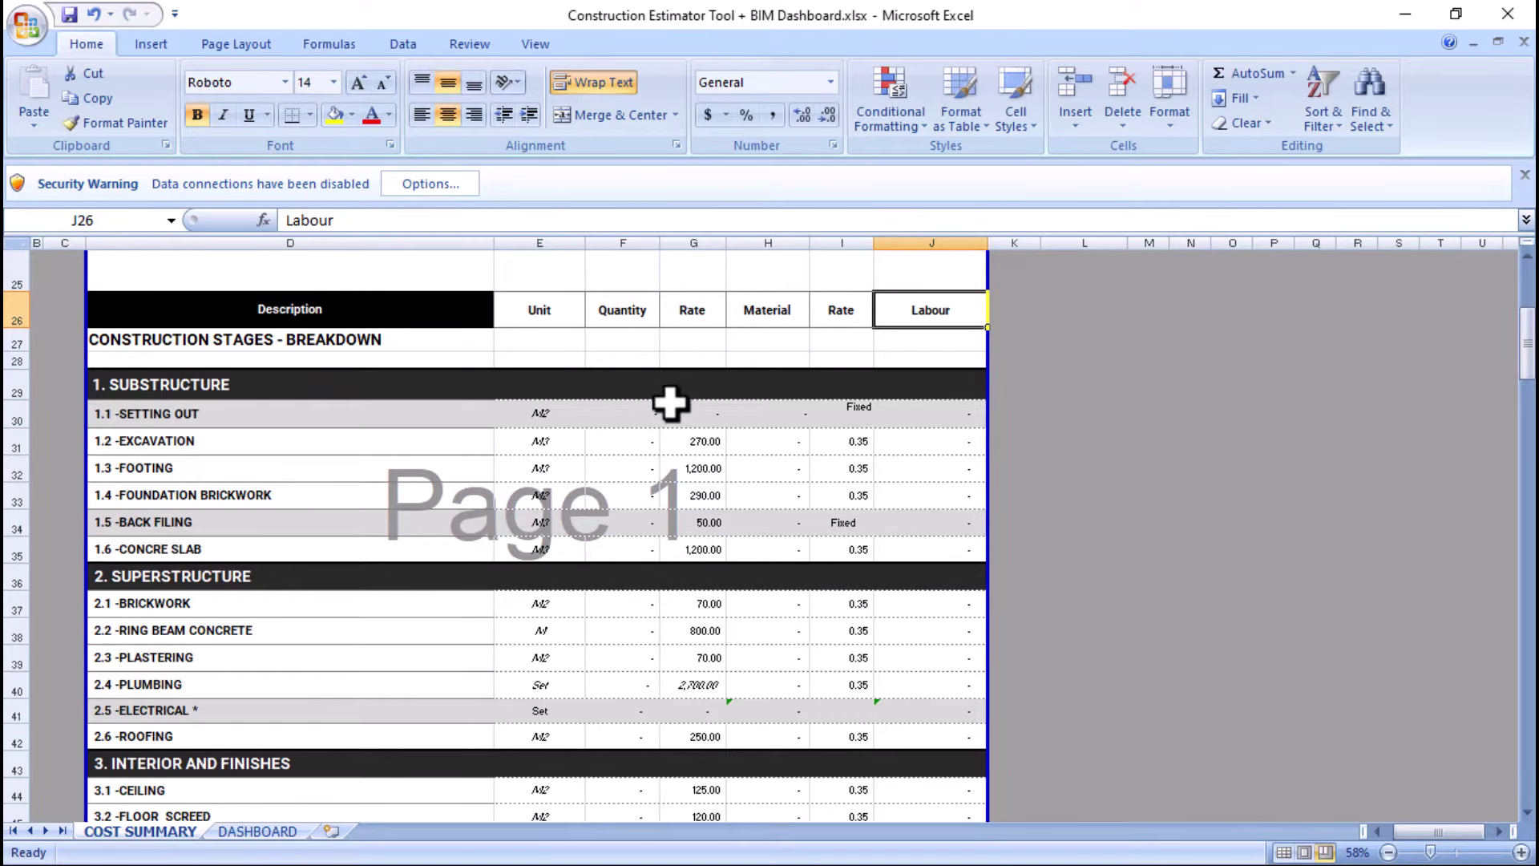
scroll(671, 402, down, 1)
scroll(663, 422, up, 1)
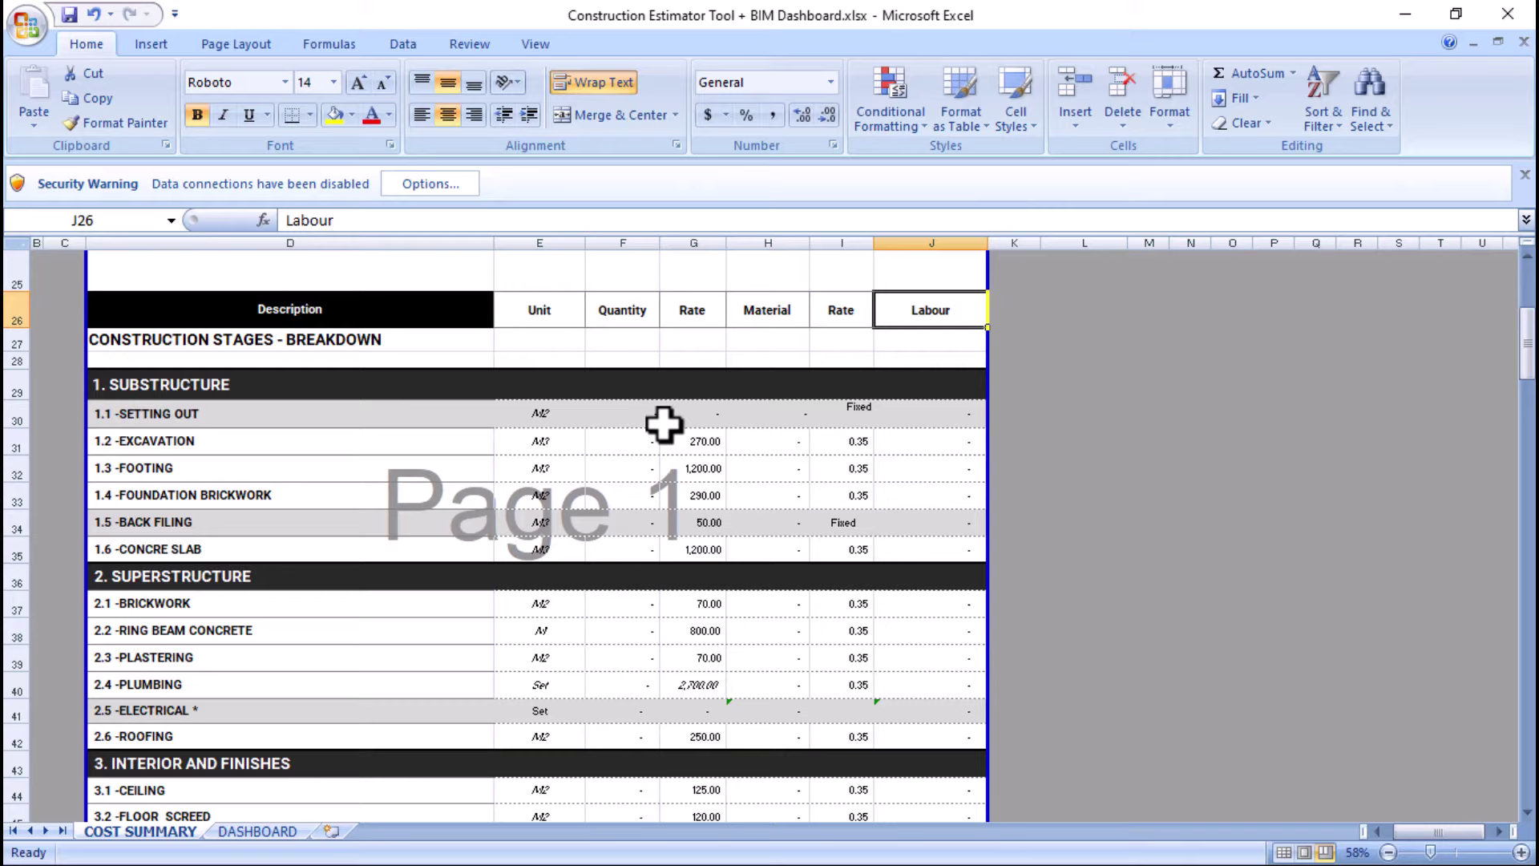
- Examine the excavation item's material formula, the material and labour rates, and the labour formula in the substructure section
click(757, 437)
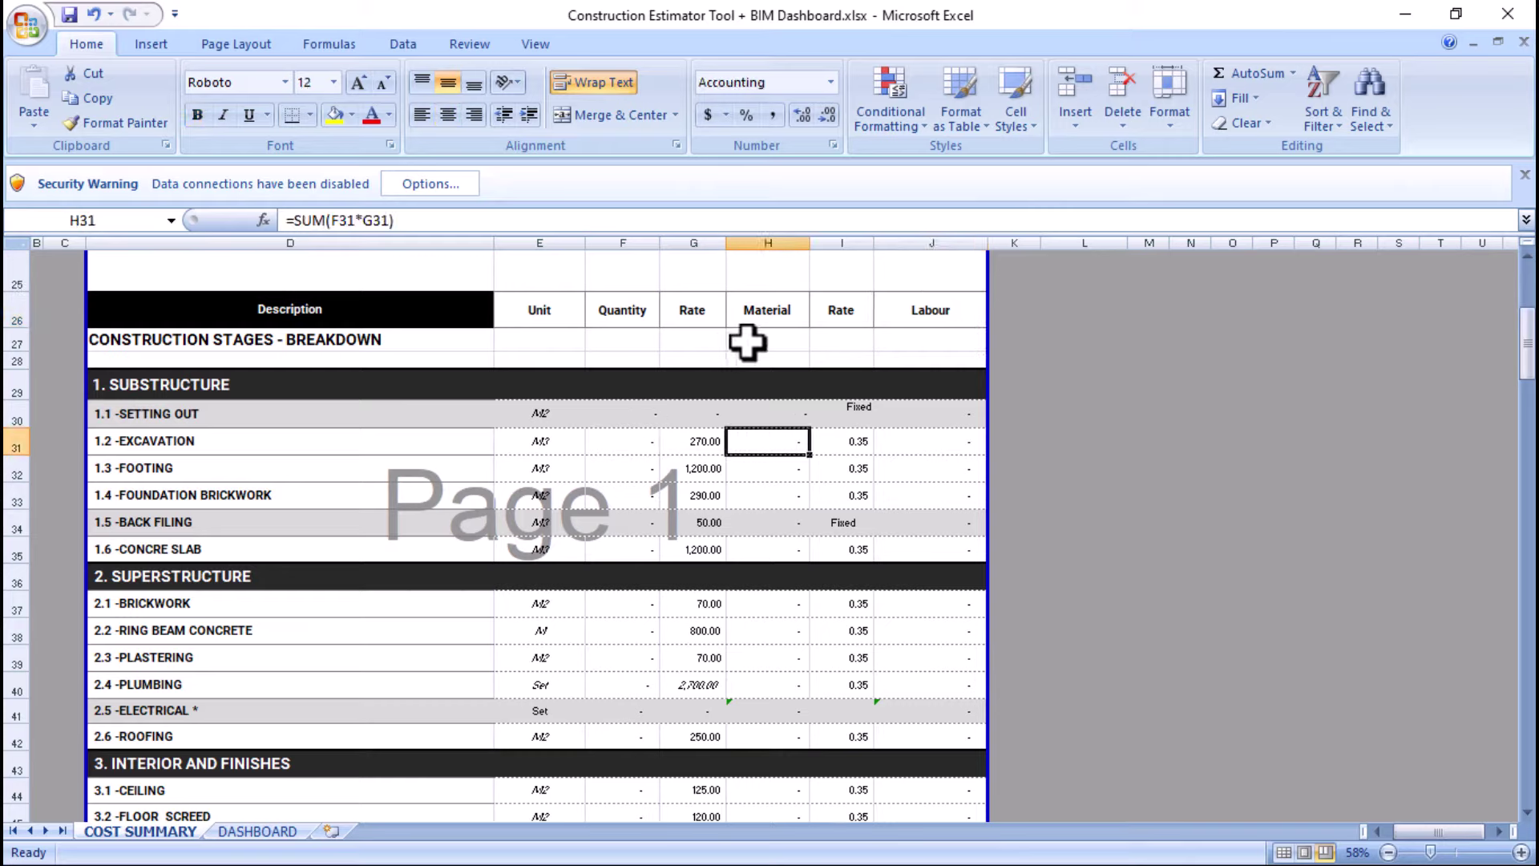
key(ctrl+c)
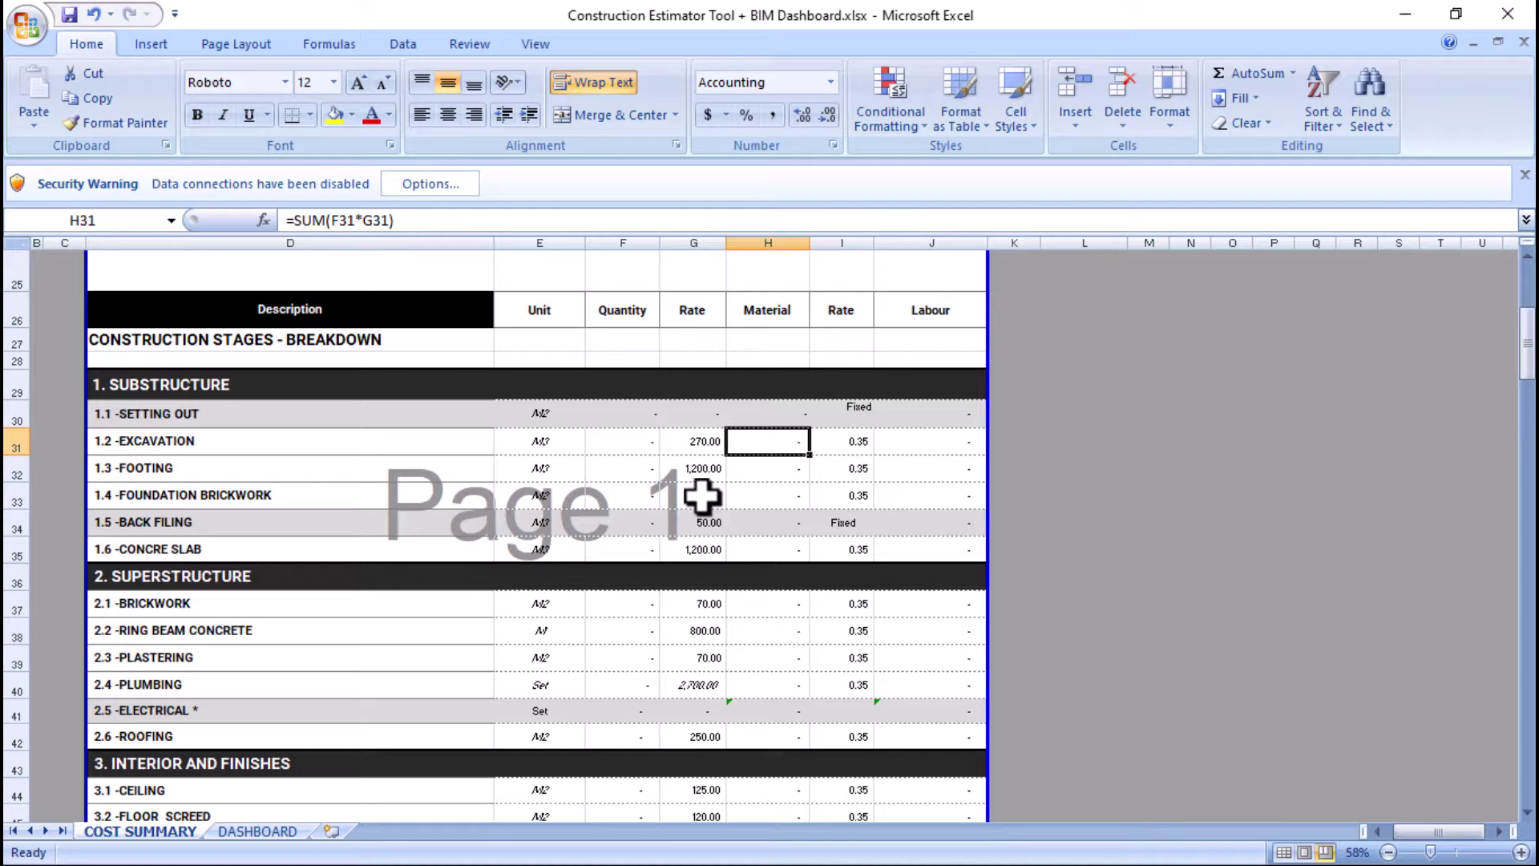
scroll(700, 497, down, 1)
click(693, 339)
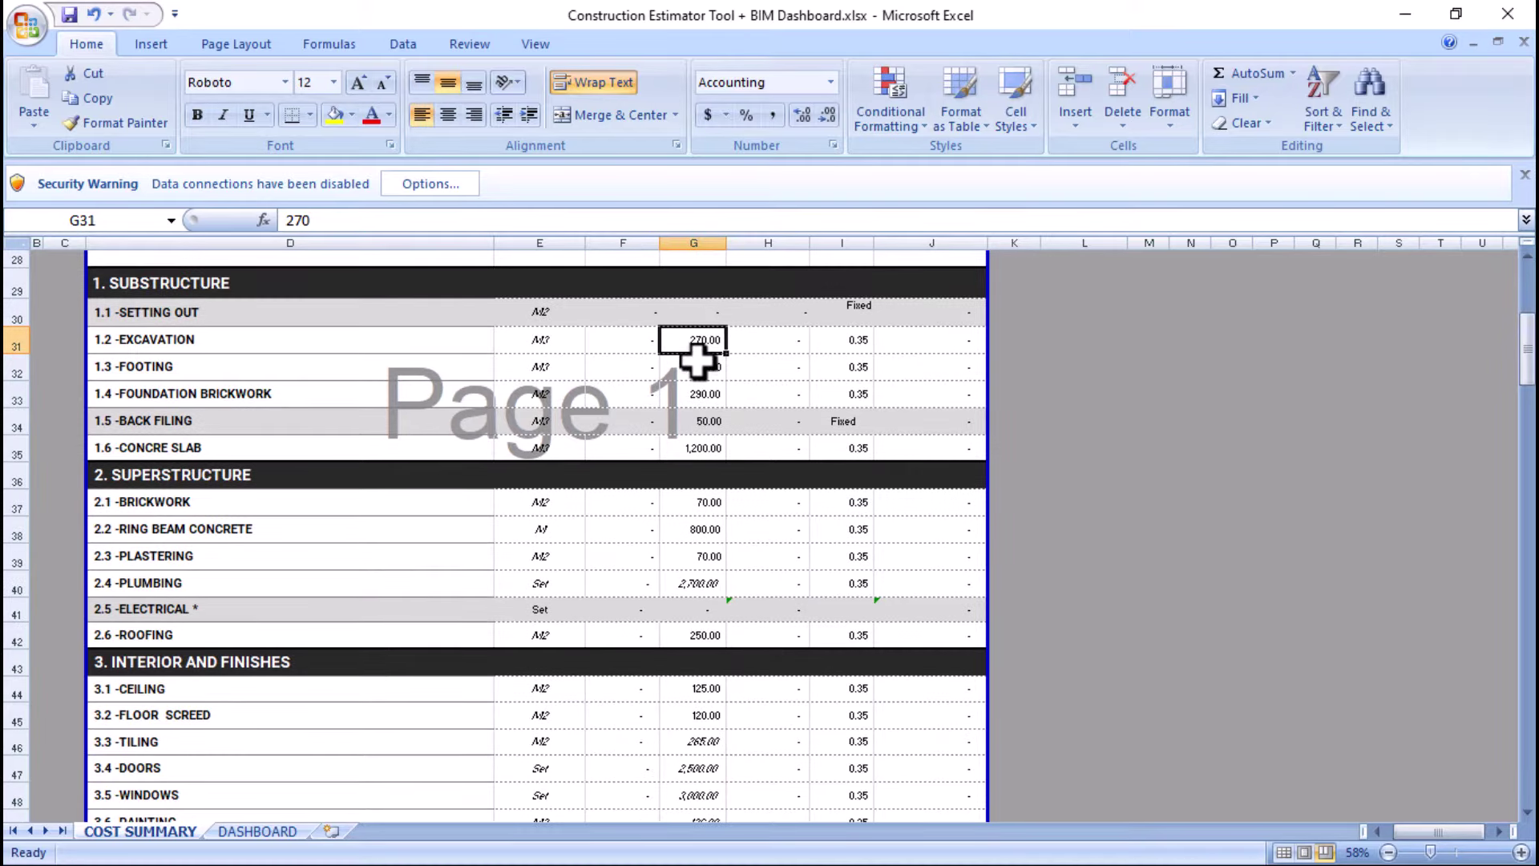
click(697, 357)
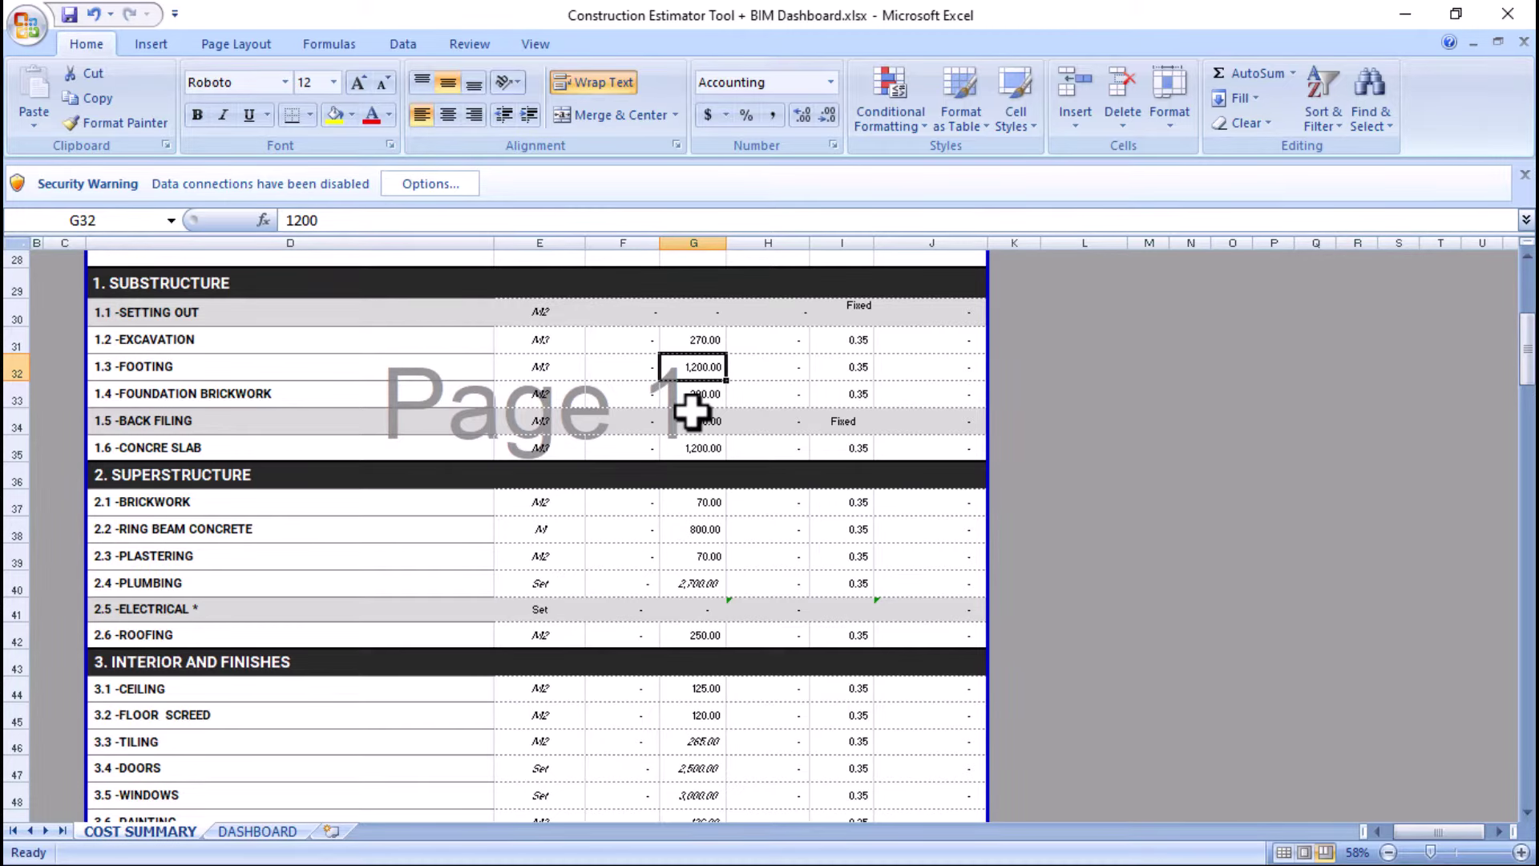
scroll(691, 411, up, 2)
scroll(745, 449, down, 1)
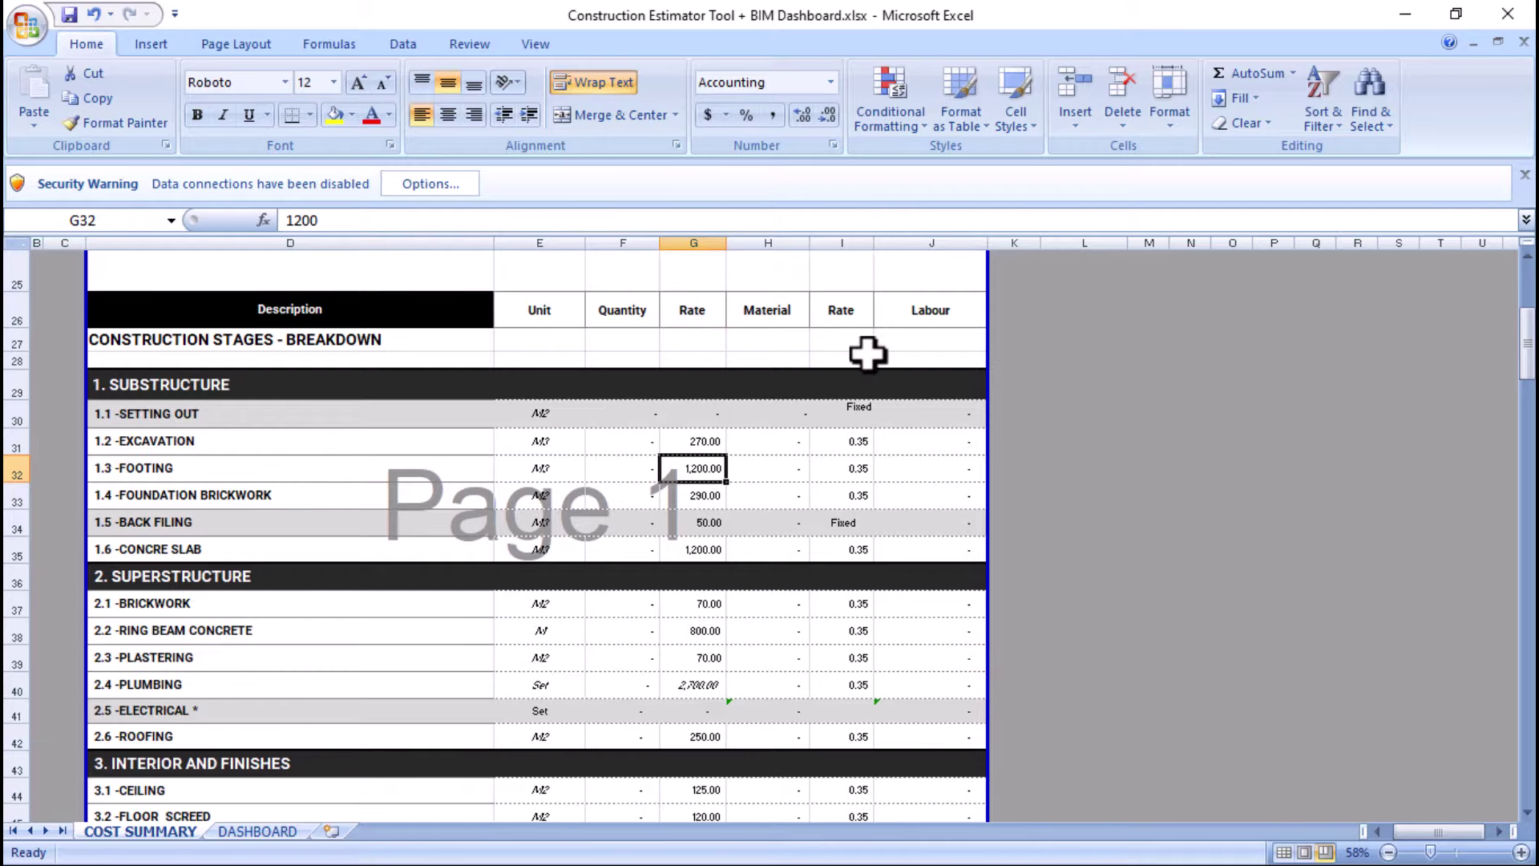
click(838, 440)
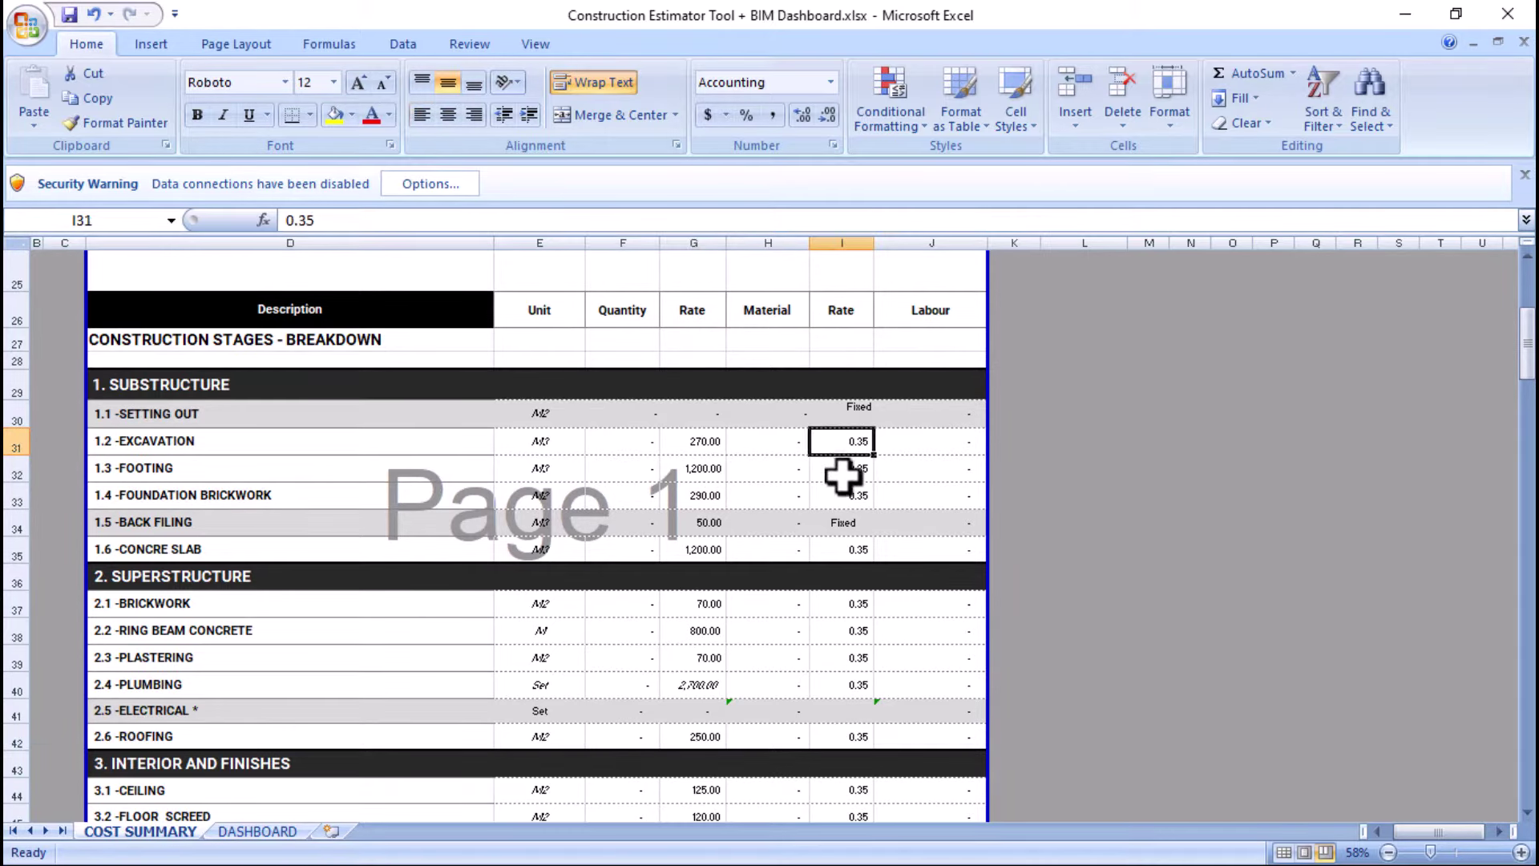
click(922, 440)
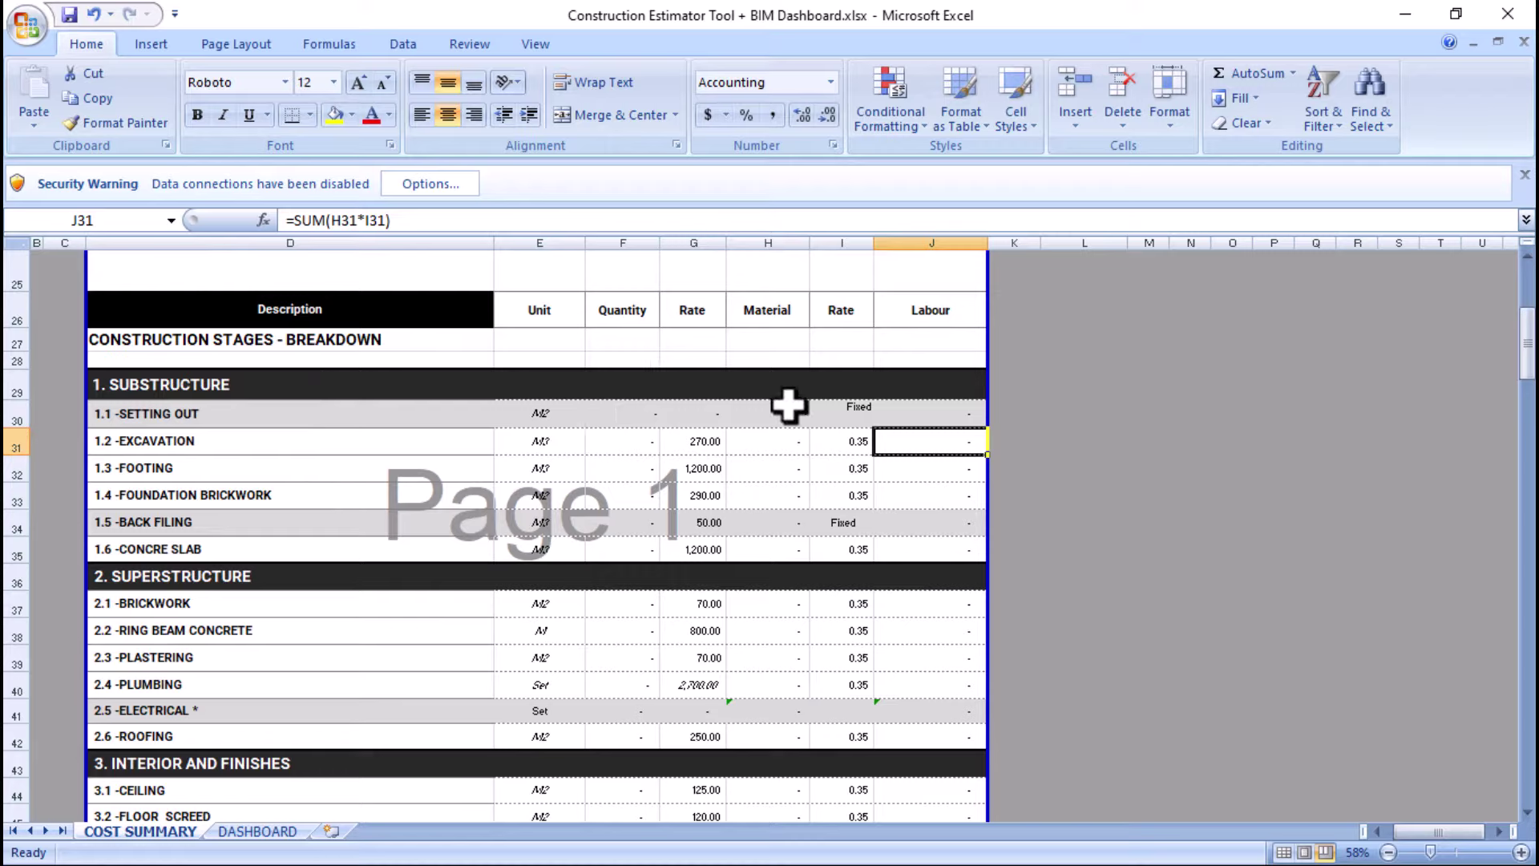
- Set the fixed labour cost of item 1.1 Setting Out to 4000
click(933, 413)
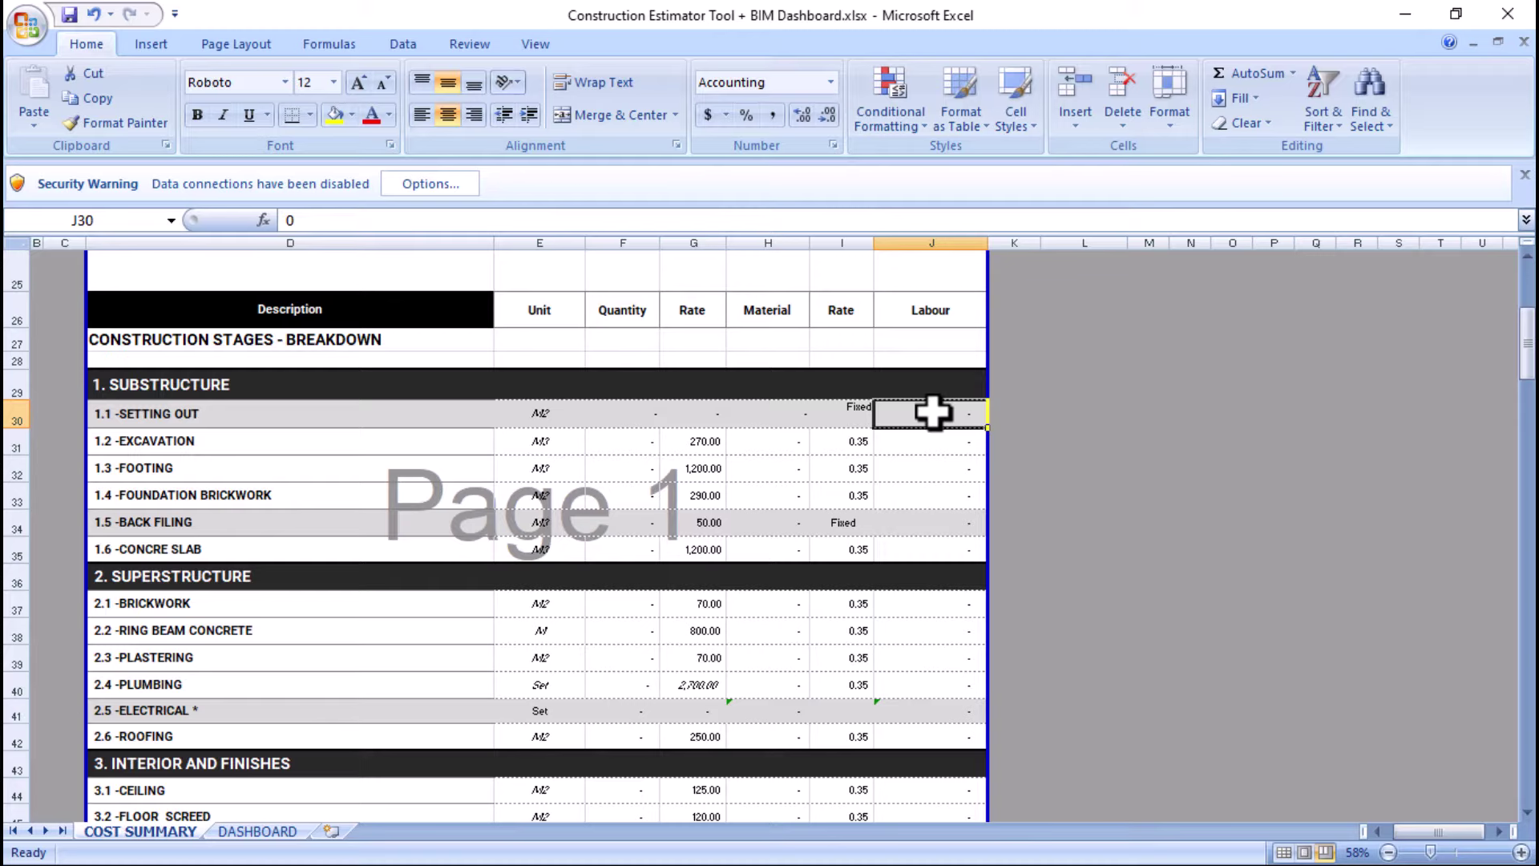
text(4000)
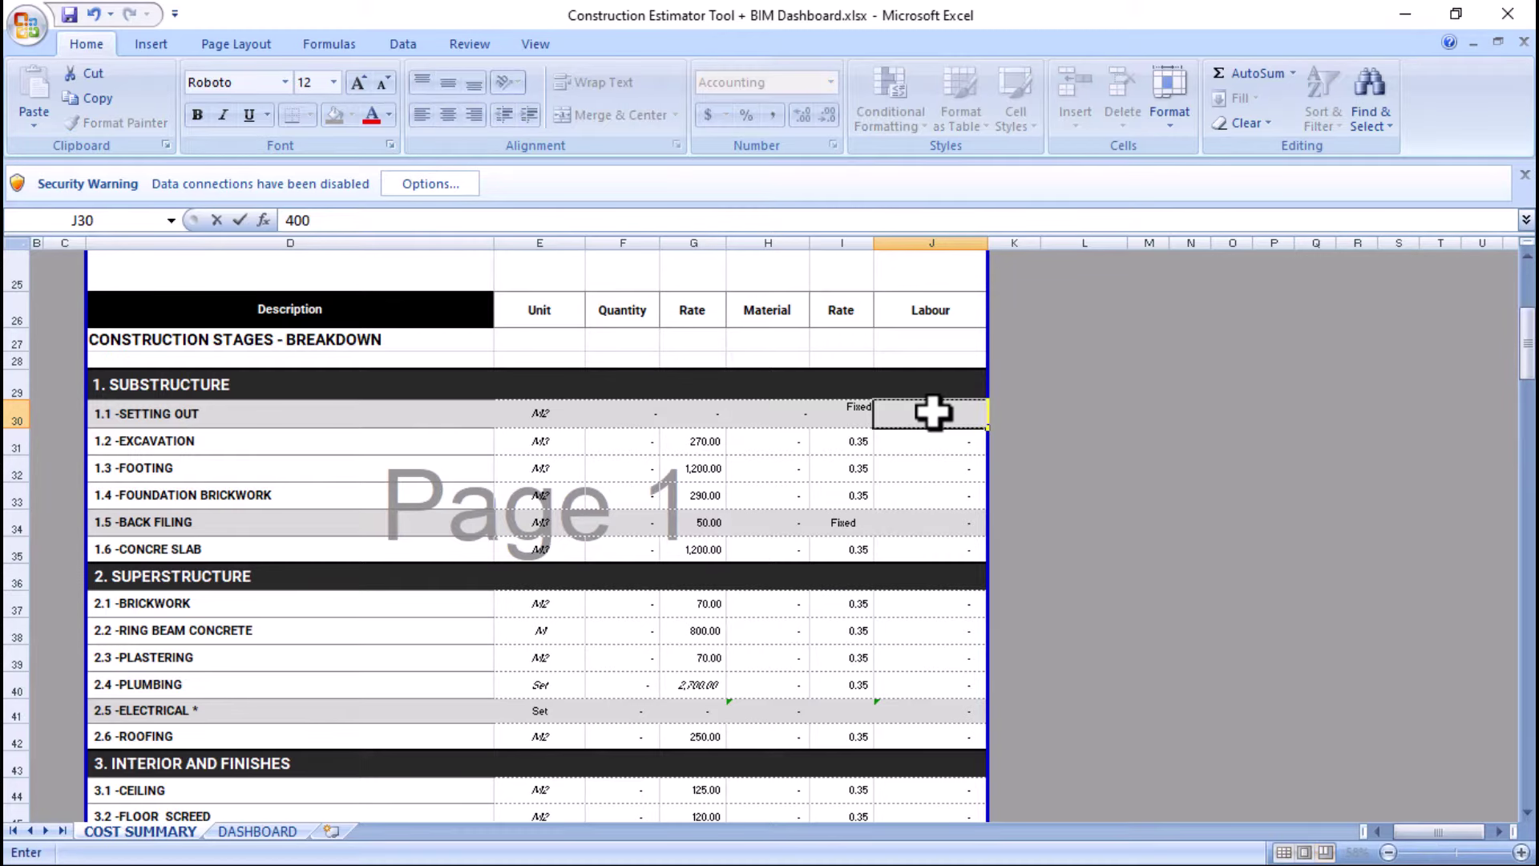
click(904, 446)
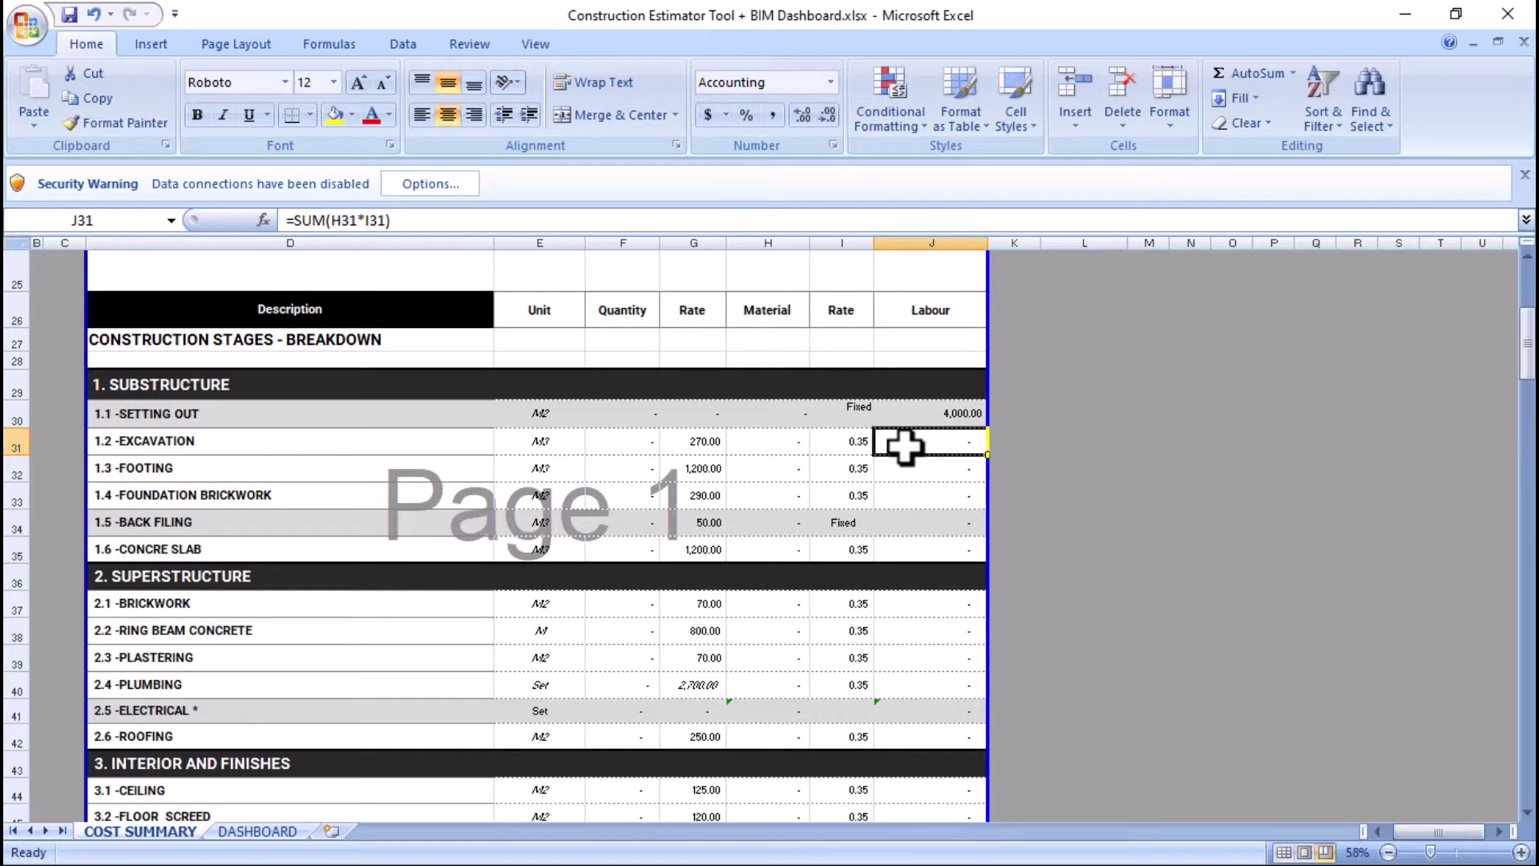
click(938, 416)
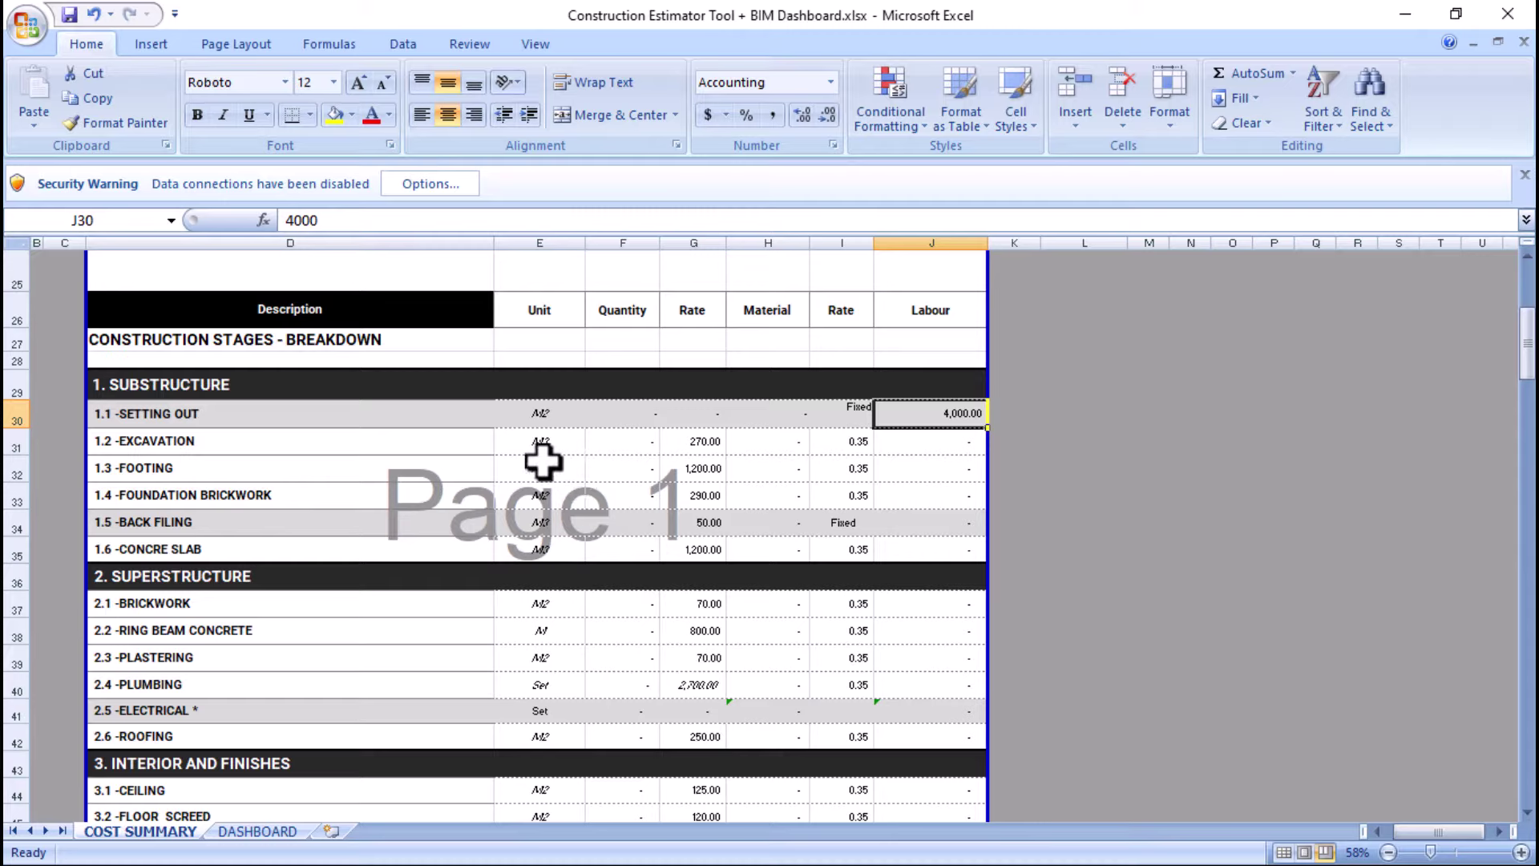
- Check the excavation item's quantity link to the dashboard, its rate and its material cost formula
click(639, 443)
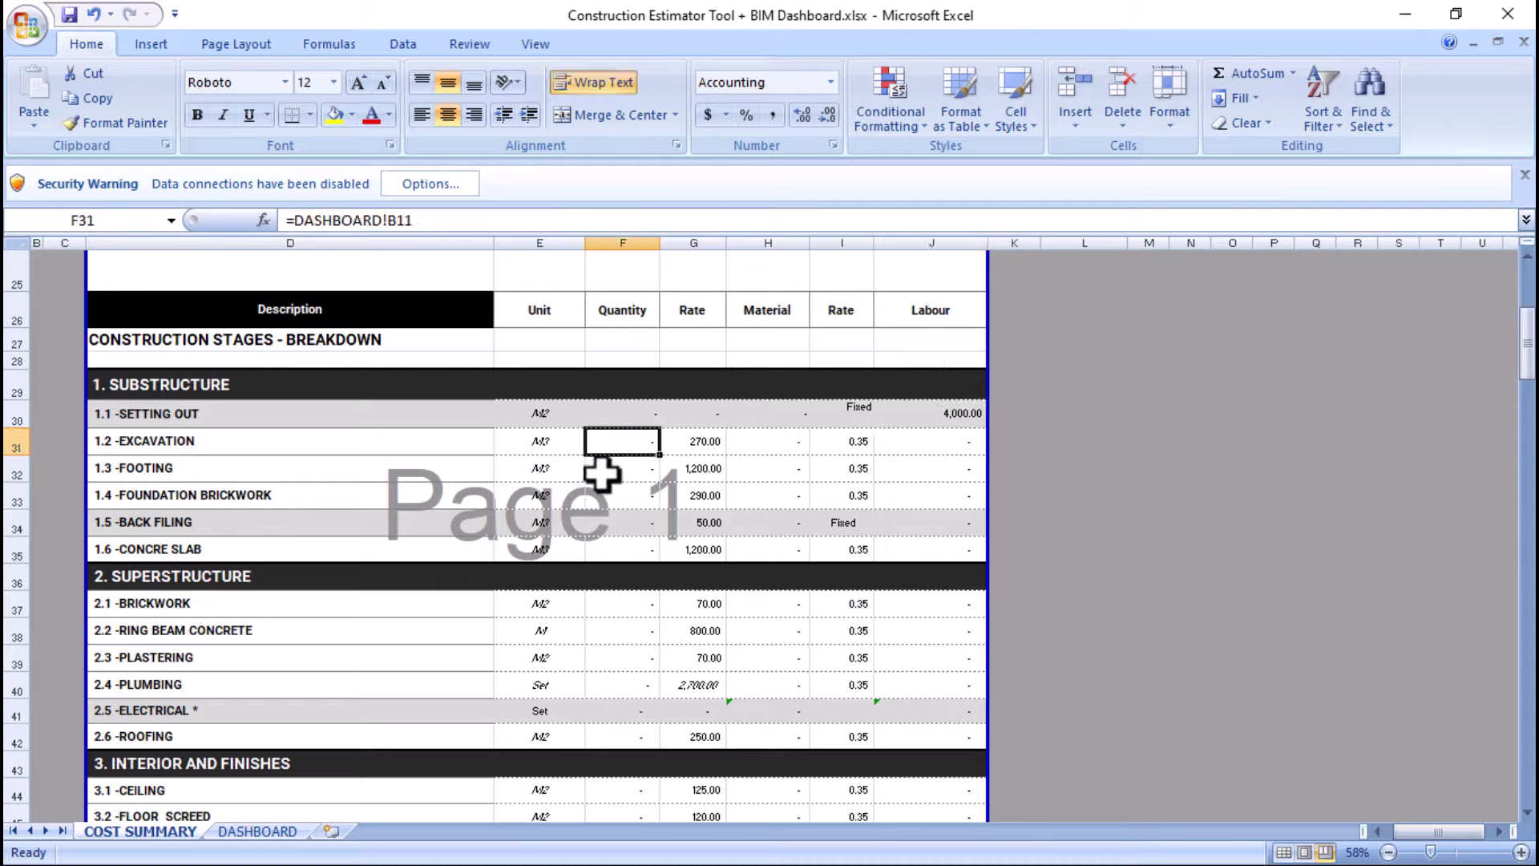
click(704, 440)
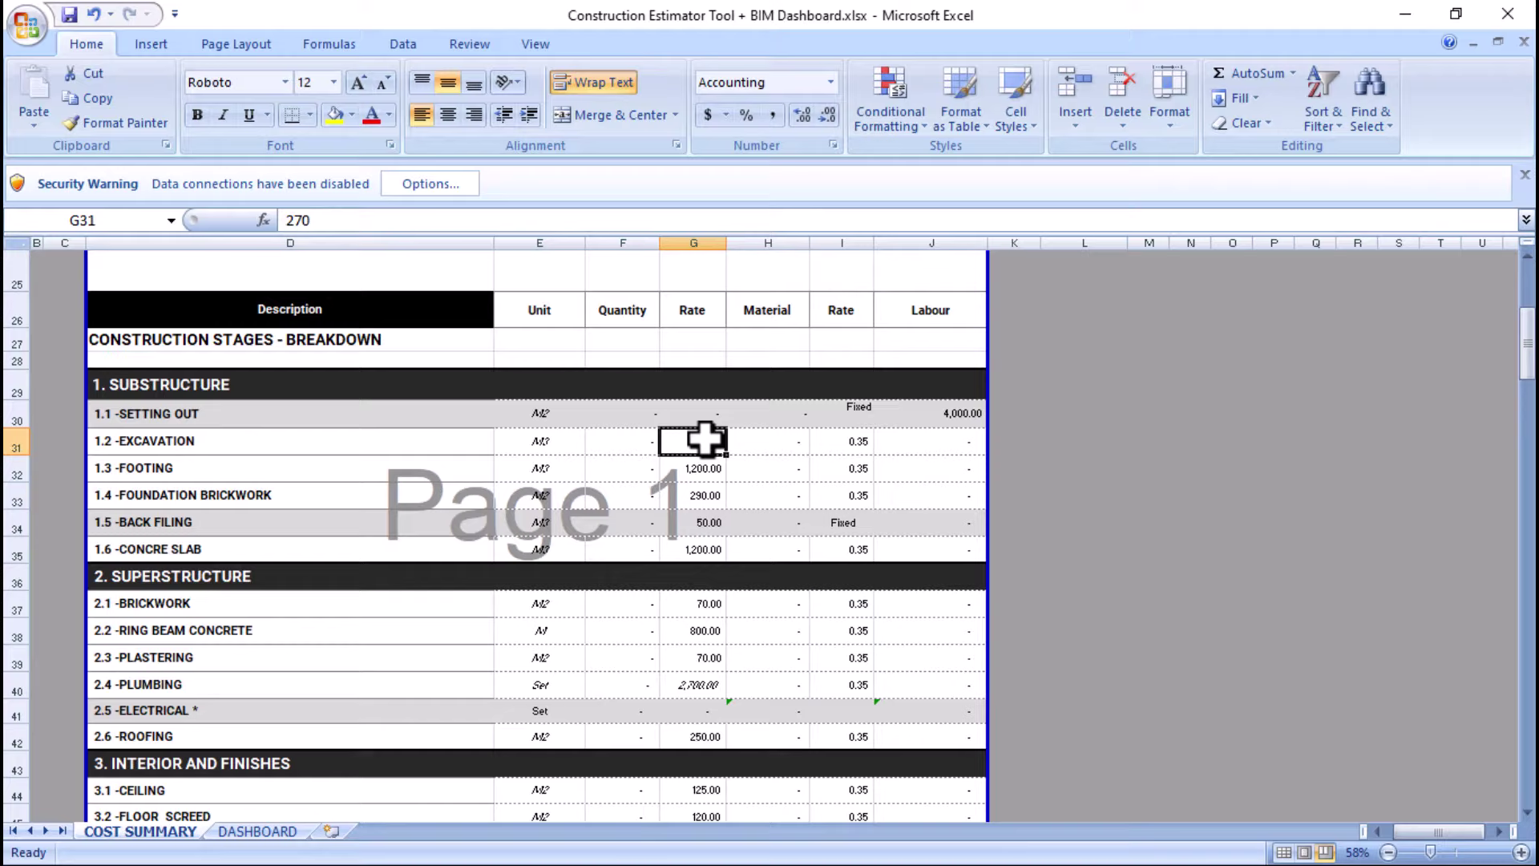
click(776, 446)
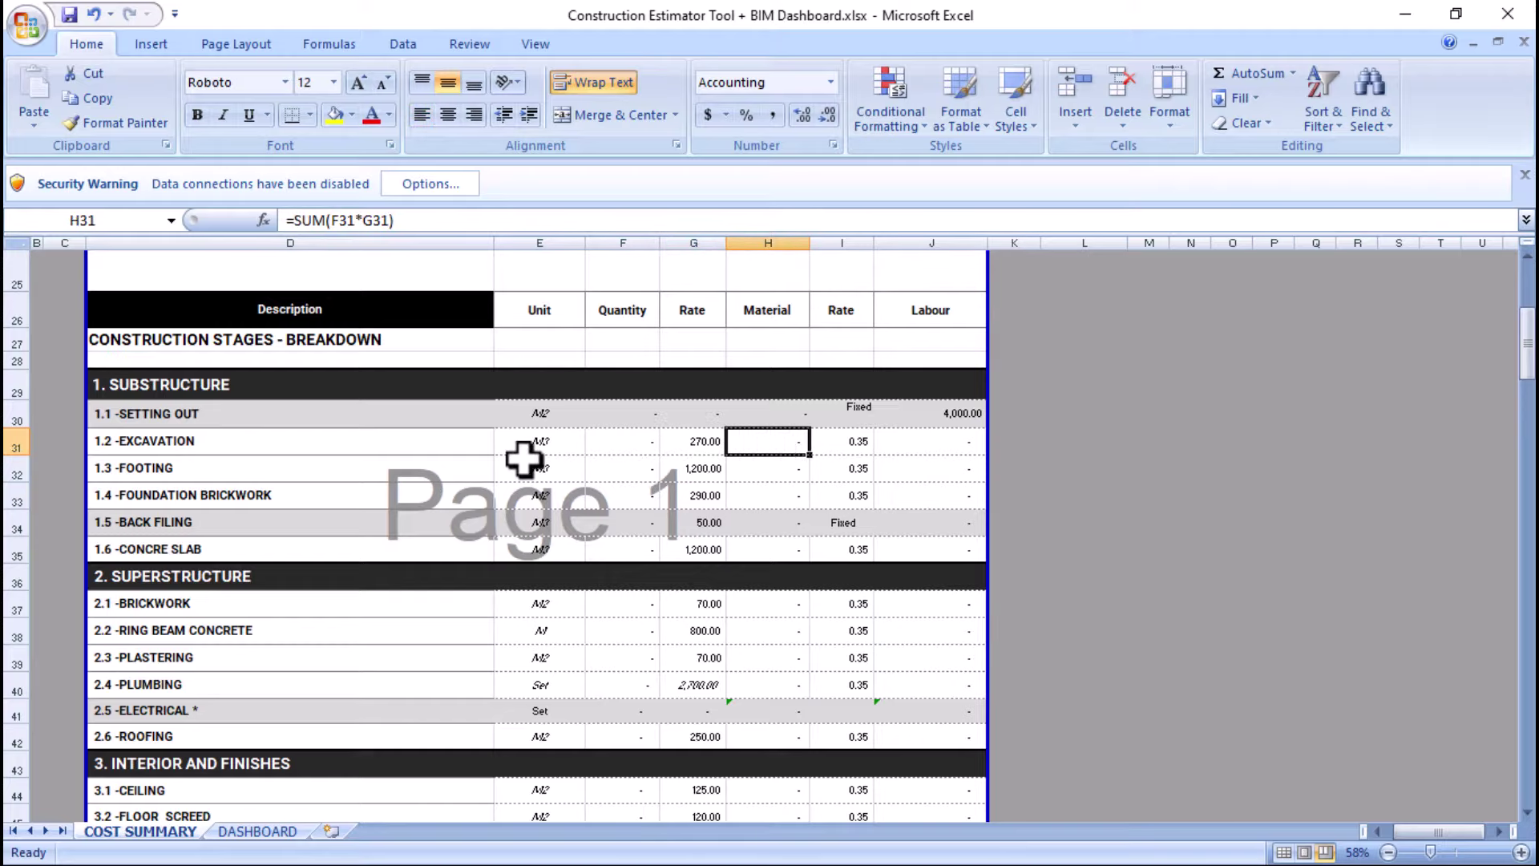
- Switch to Archicad and clear the selection on the imported drawing sheet at the ground floor plan
key(super)
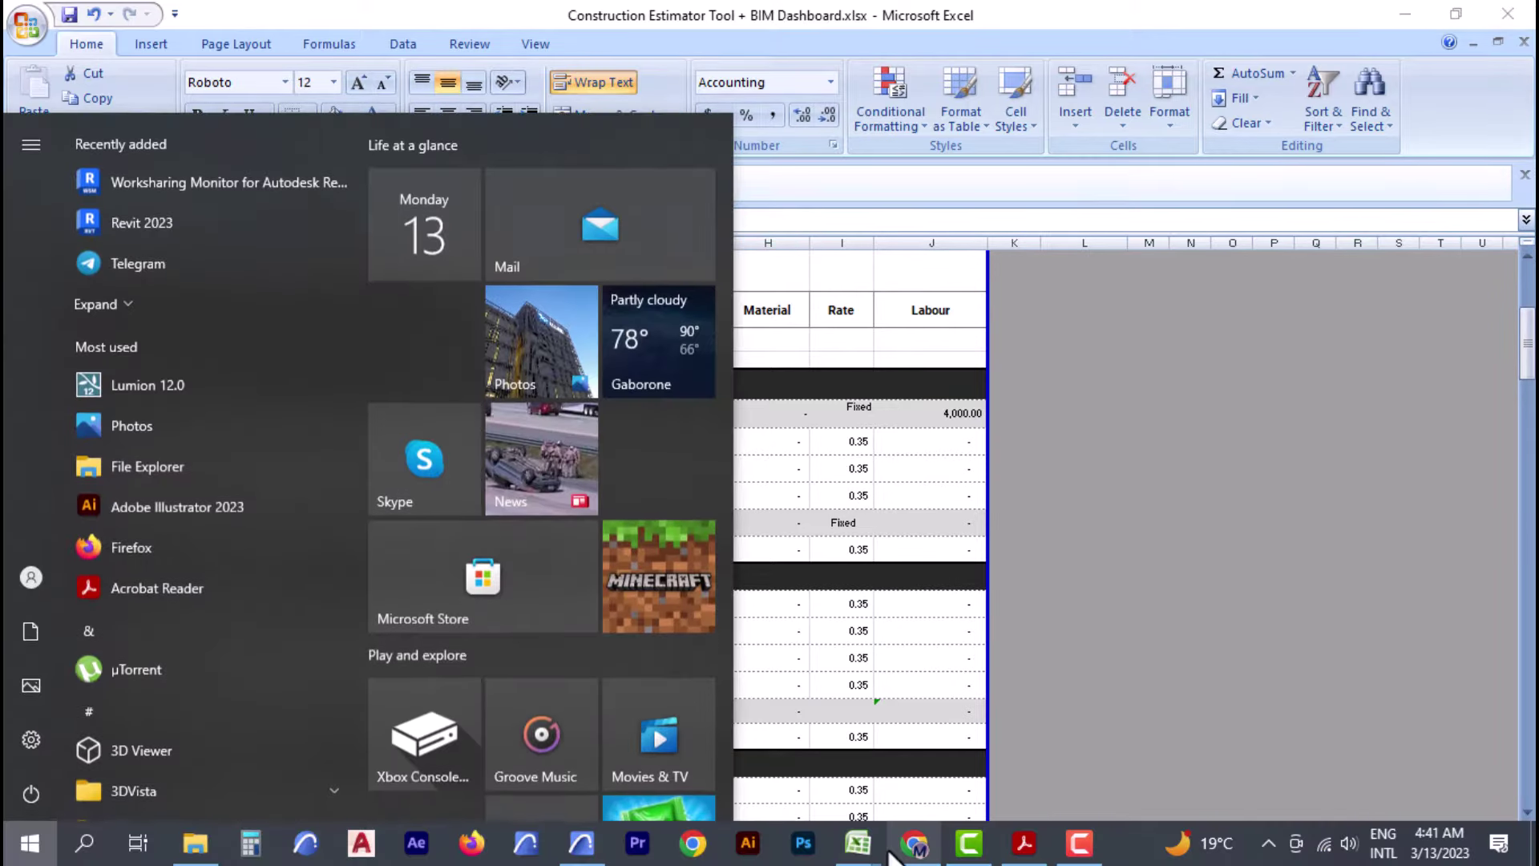
click(552, 835)
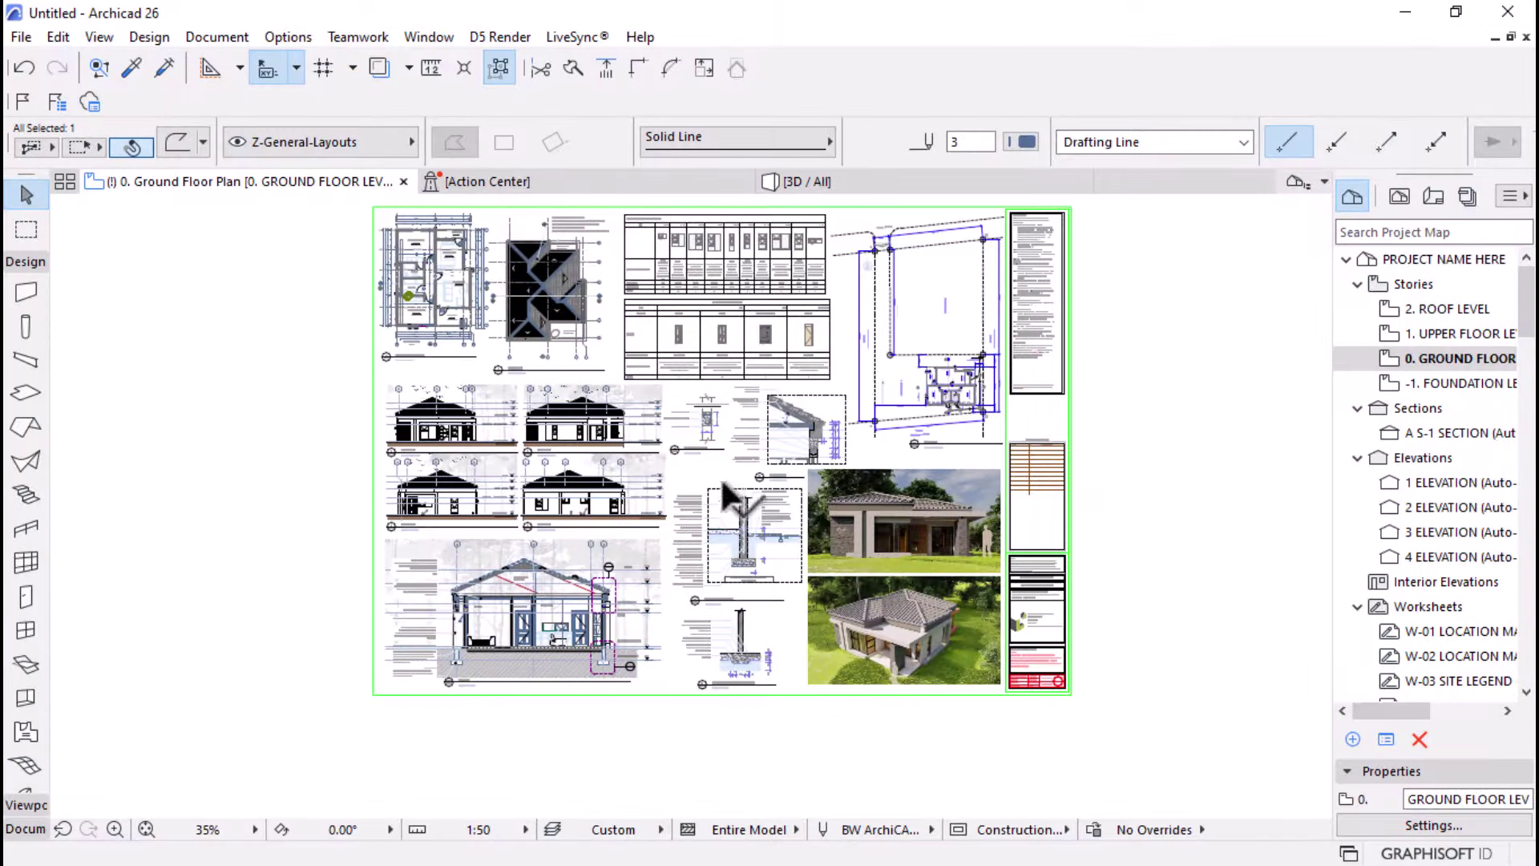
scroll(387, 214, up, 5)
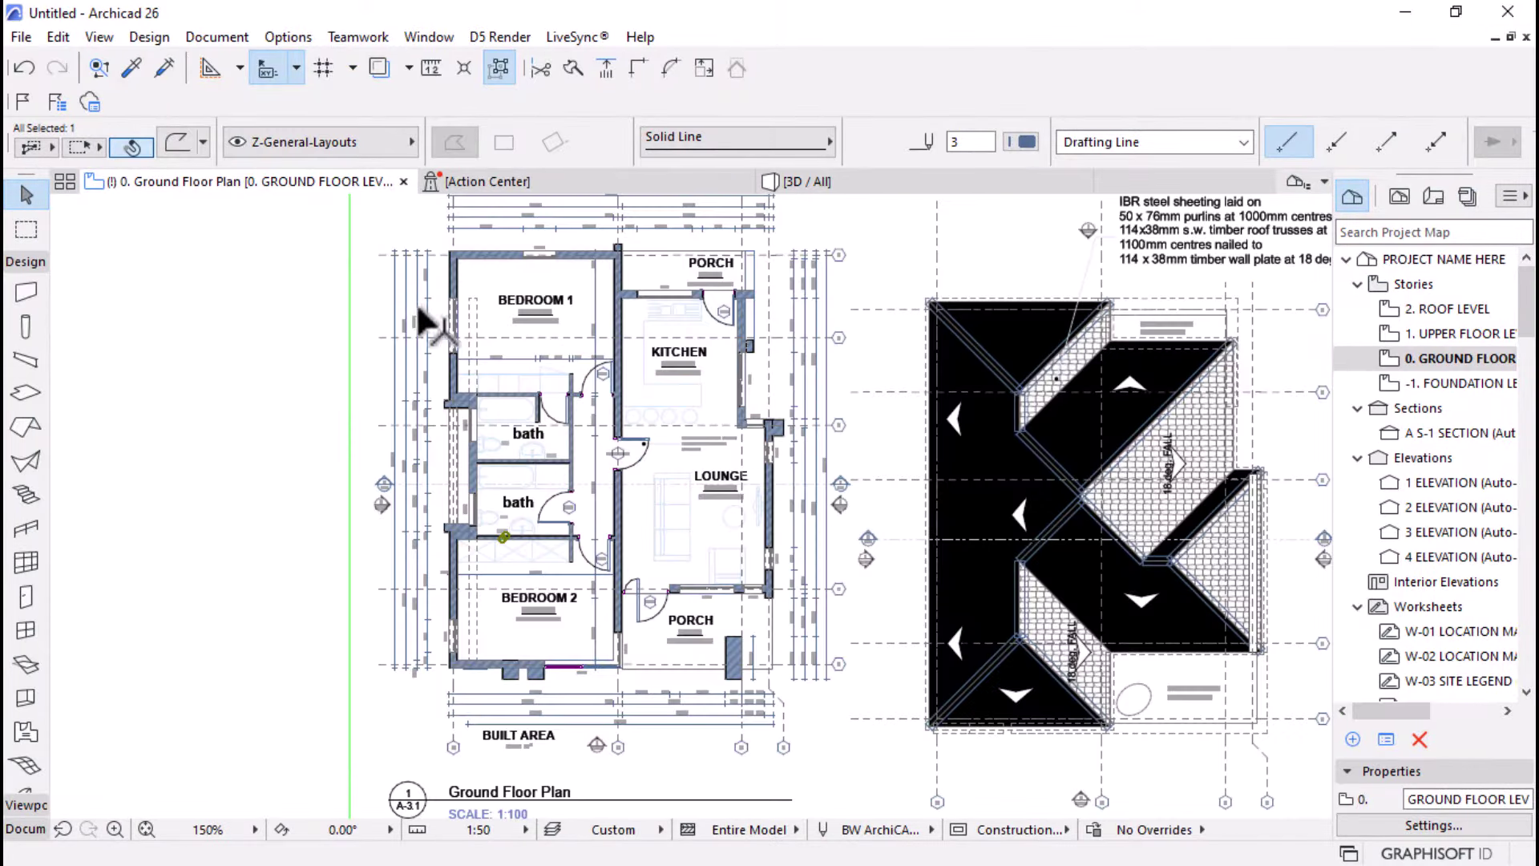
scroll(613, 428, down, 2)
click(352, 598)
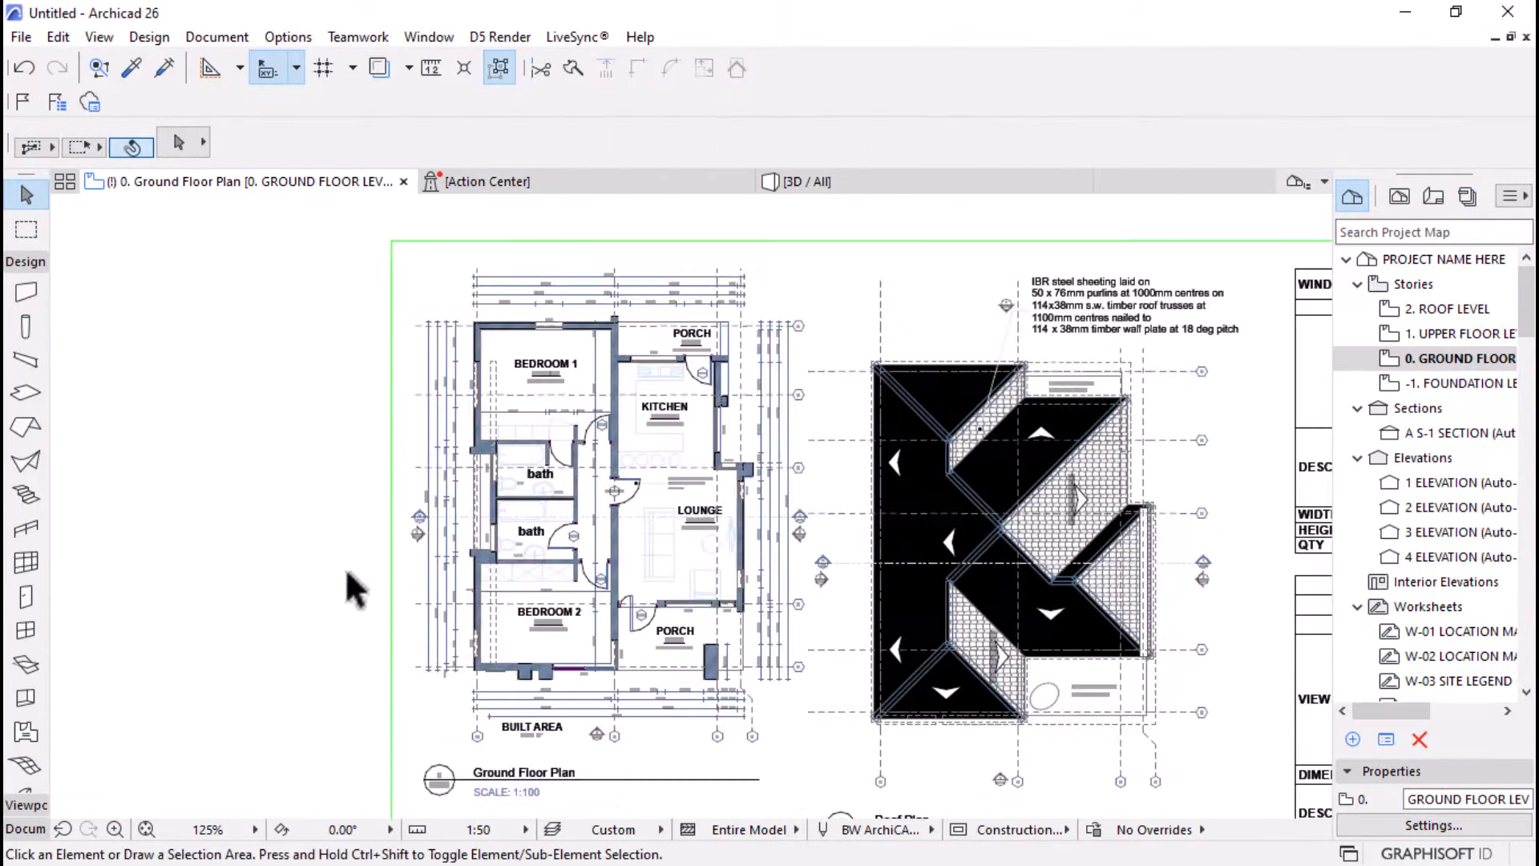
- Examine the overall length and width dimensions of the house on the ground floor plan
scroll(485, 429, up, 1)
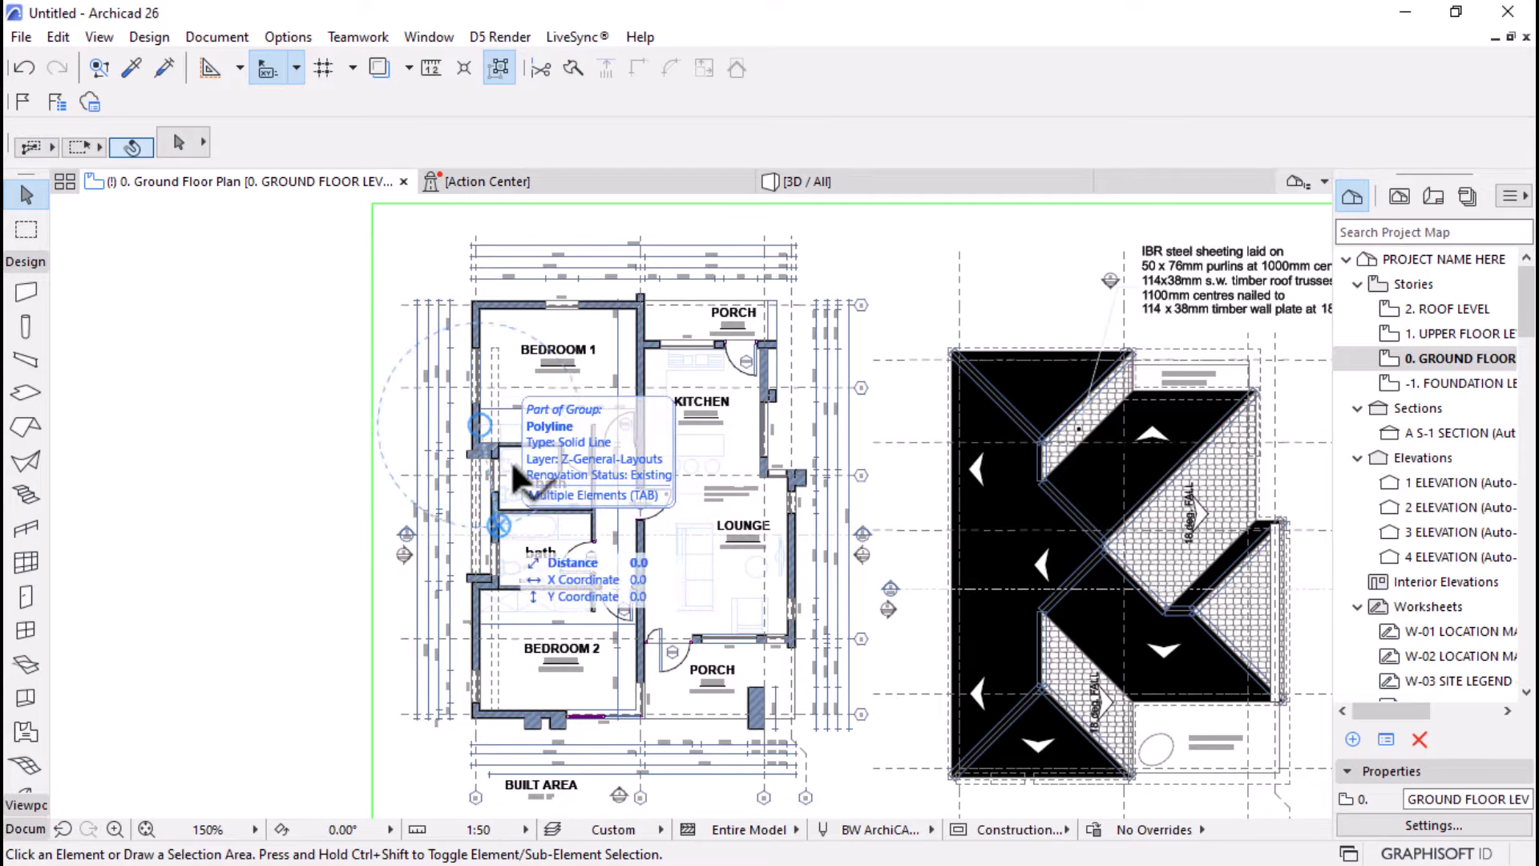
scroll(388, 482, up, 8)
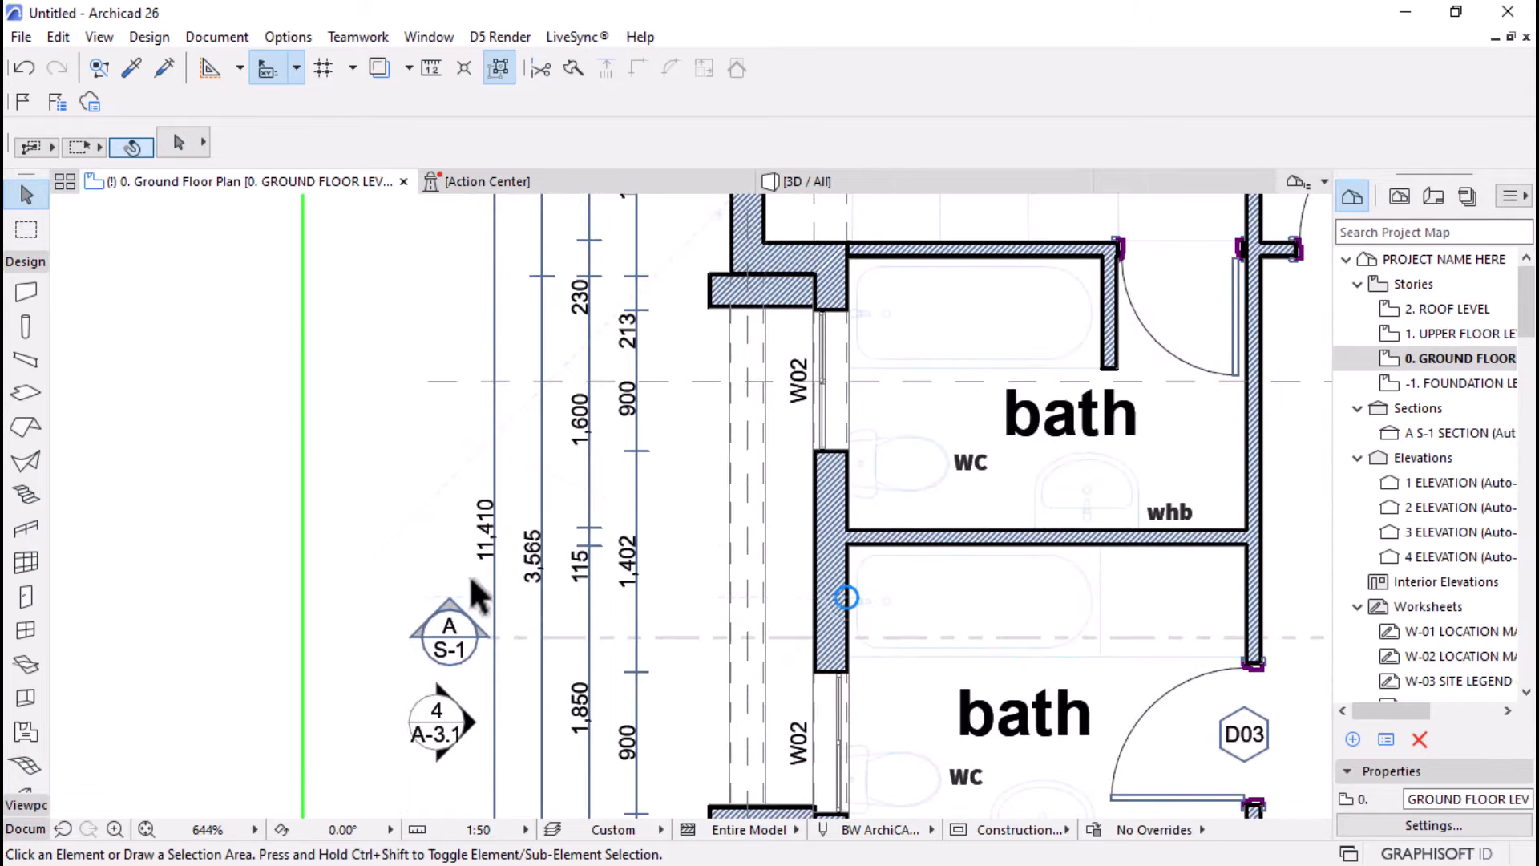
scroll(465, 617, down, 8)
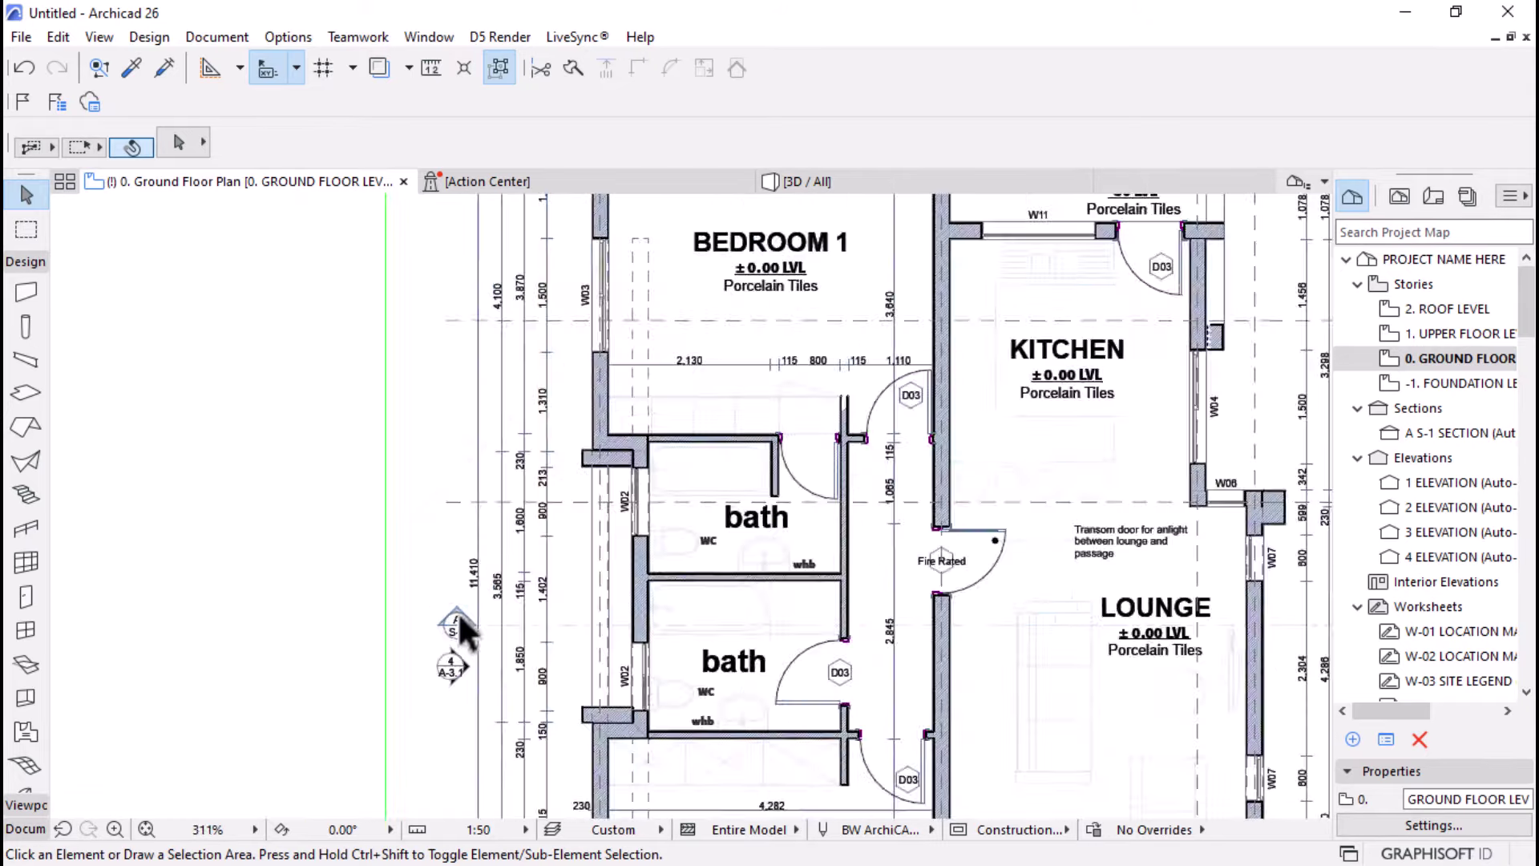
scroll(646, 393, up, 9)
scroll(646, 433, up, 2)
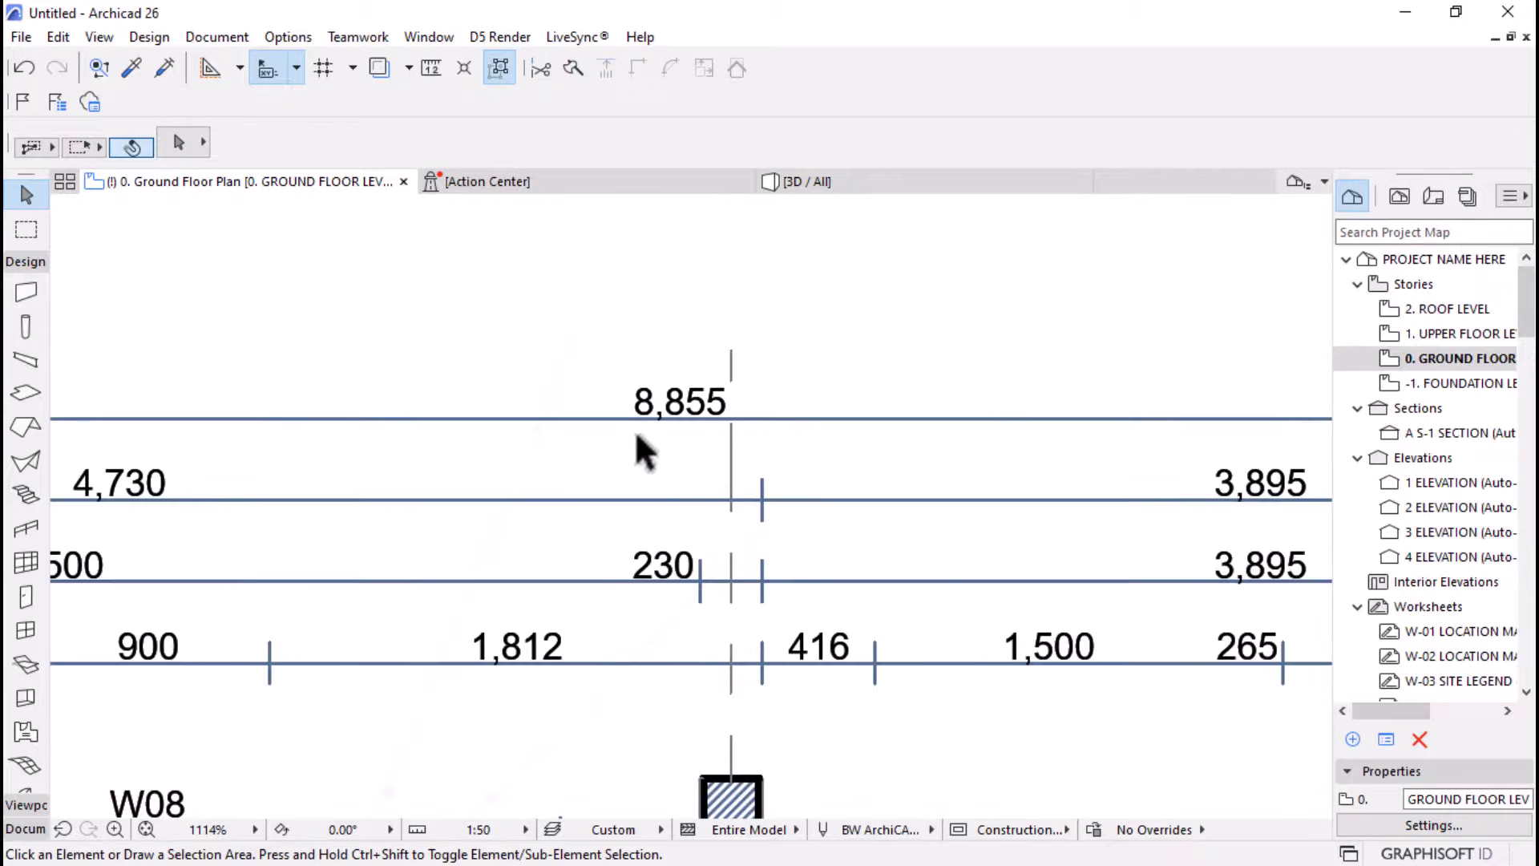
scroll(725, 336, down, 5)
scroll(714, 315, down, 6)
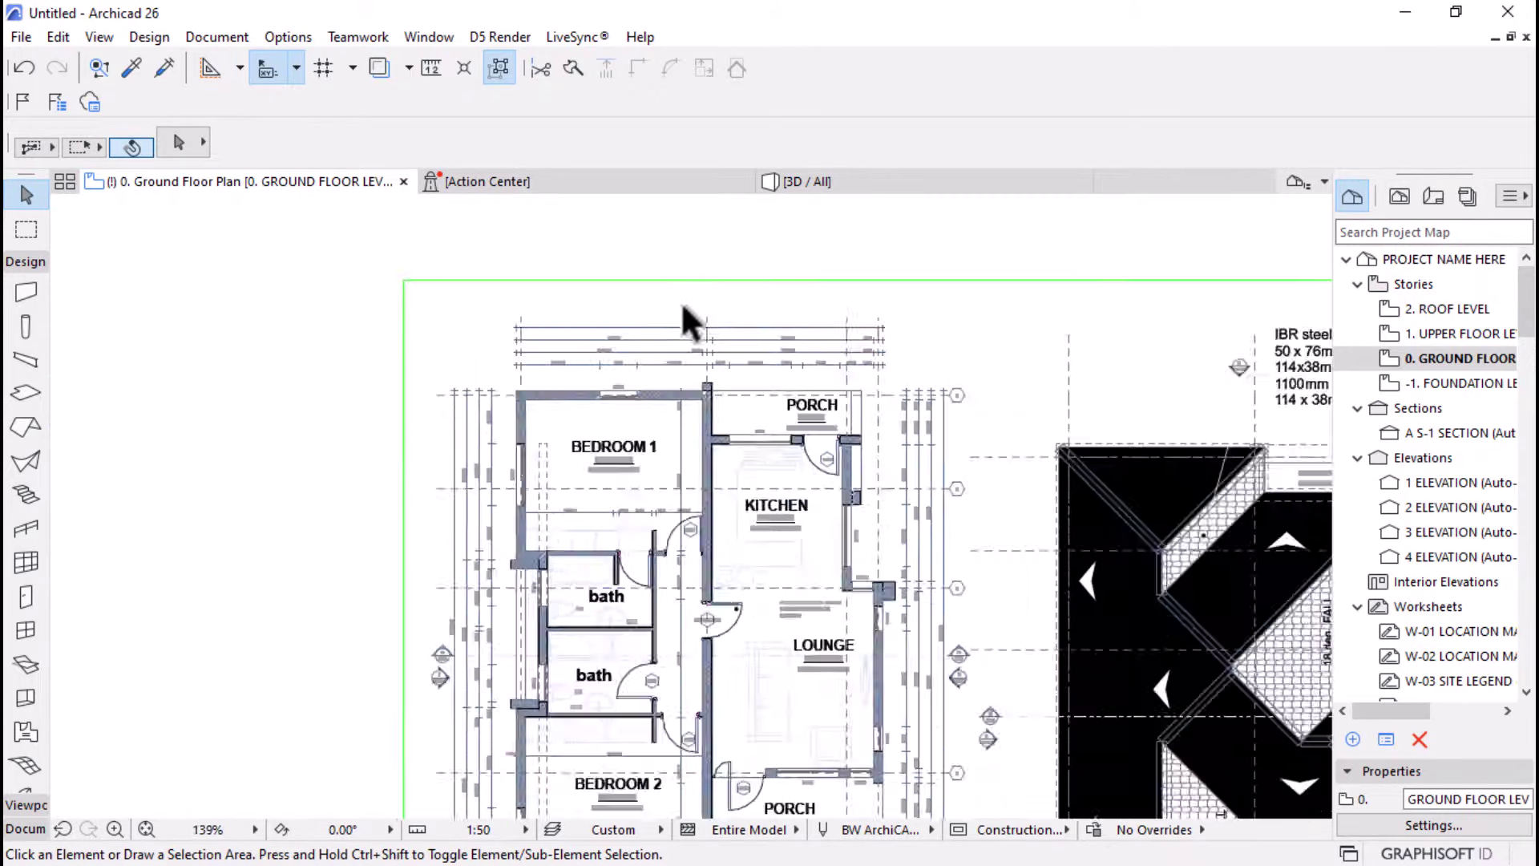
- Examine the built area label below the ground floor plan and return to the whole drawing sheet
scroll(617, 595, up, 5)
scroll(619, 561, up, 5)
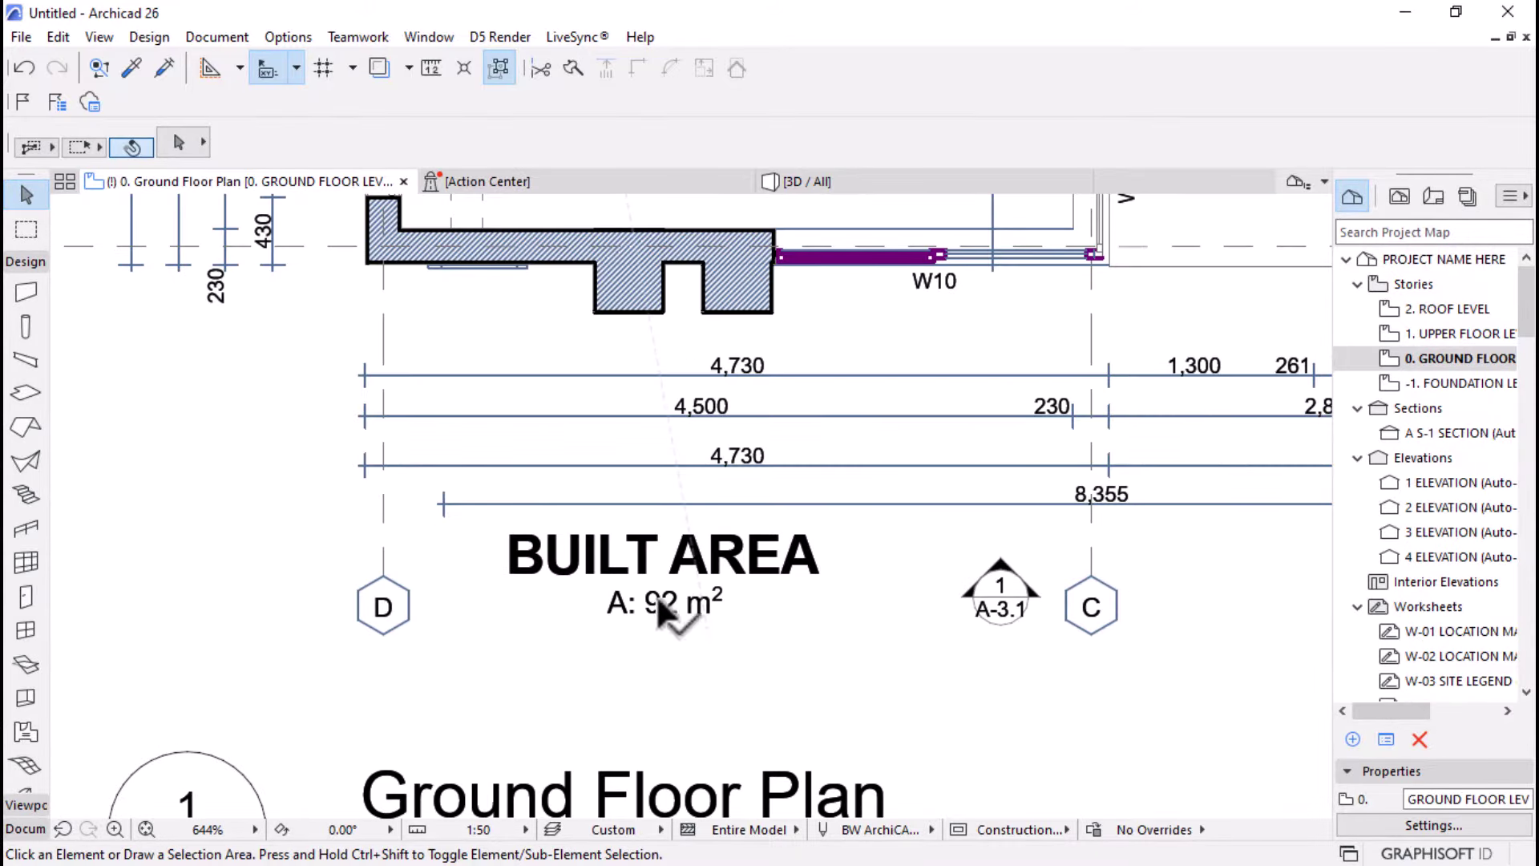
scroll(501, 609, down, 5)
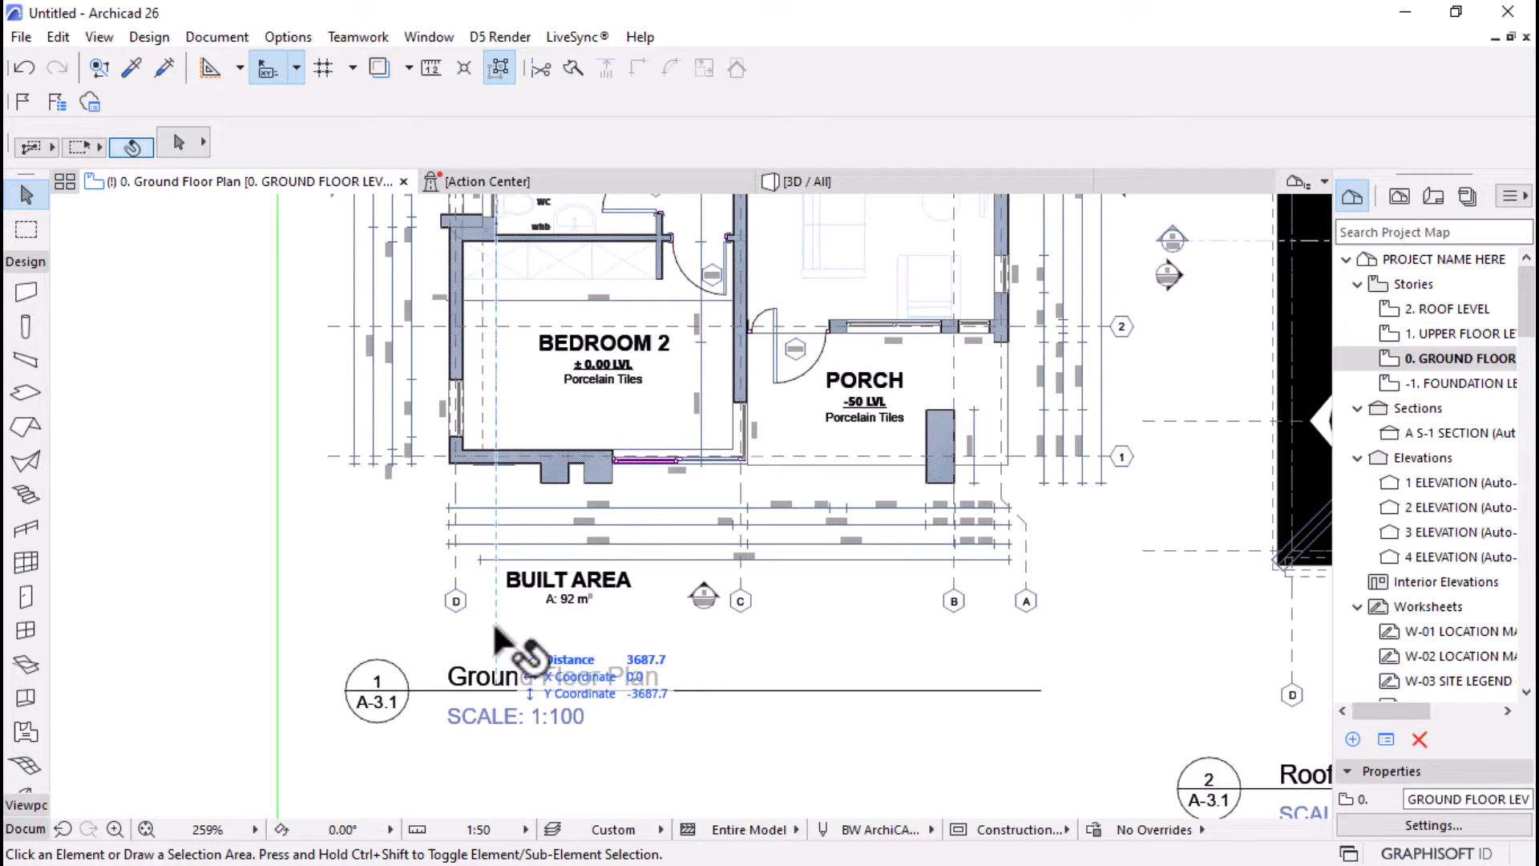
scroll(497, 634, down, 3)
scroll(446, 663, up, 2)
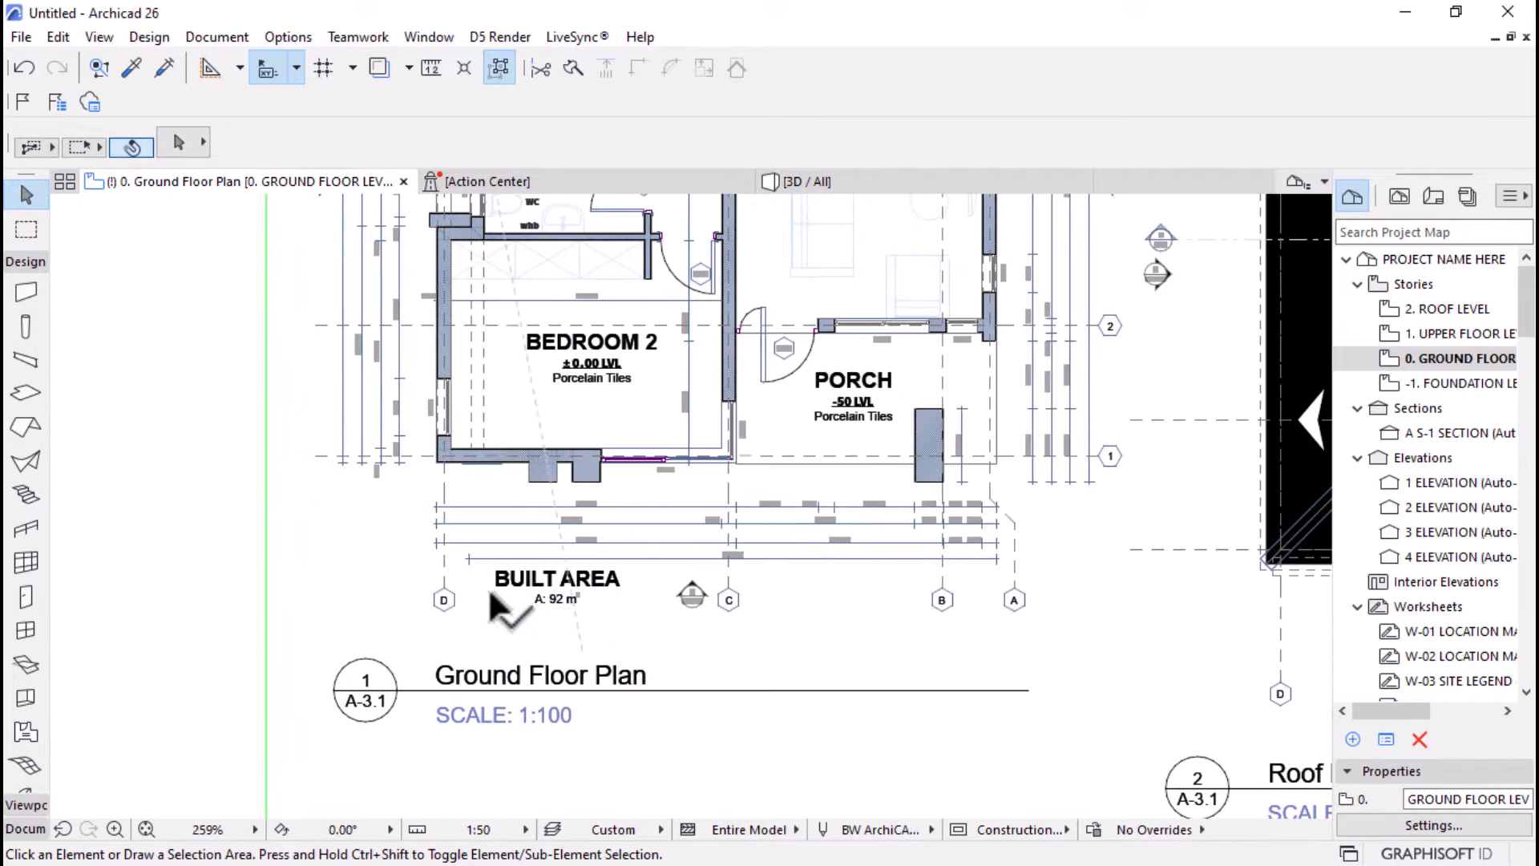
scroll(602, 591, down, 3)
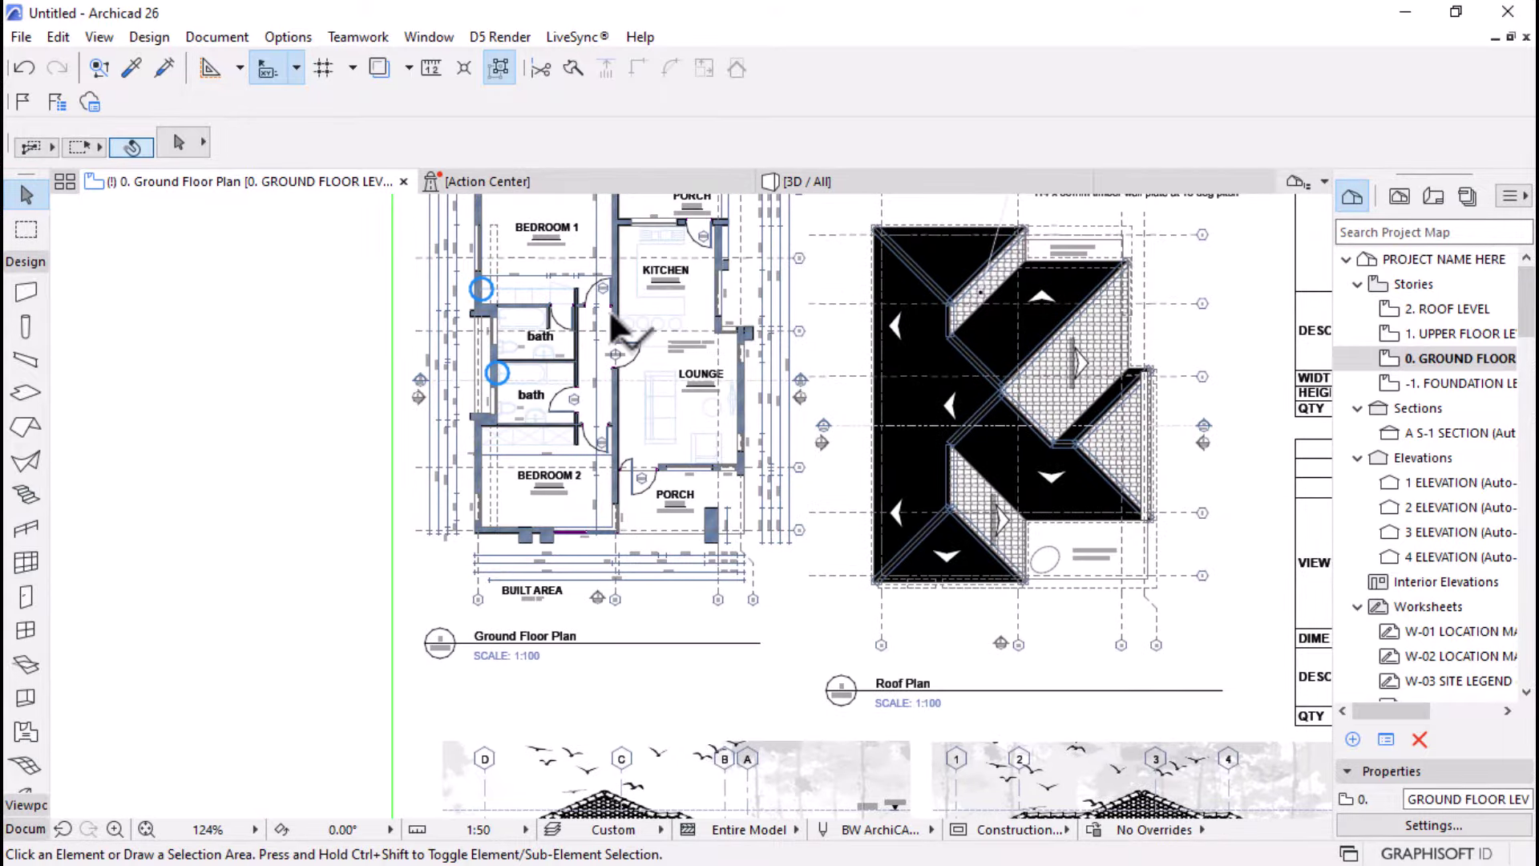
scroll(609, 309, down, 3)
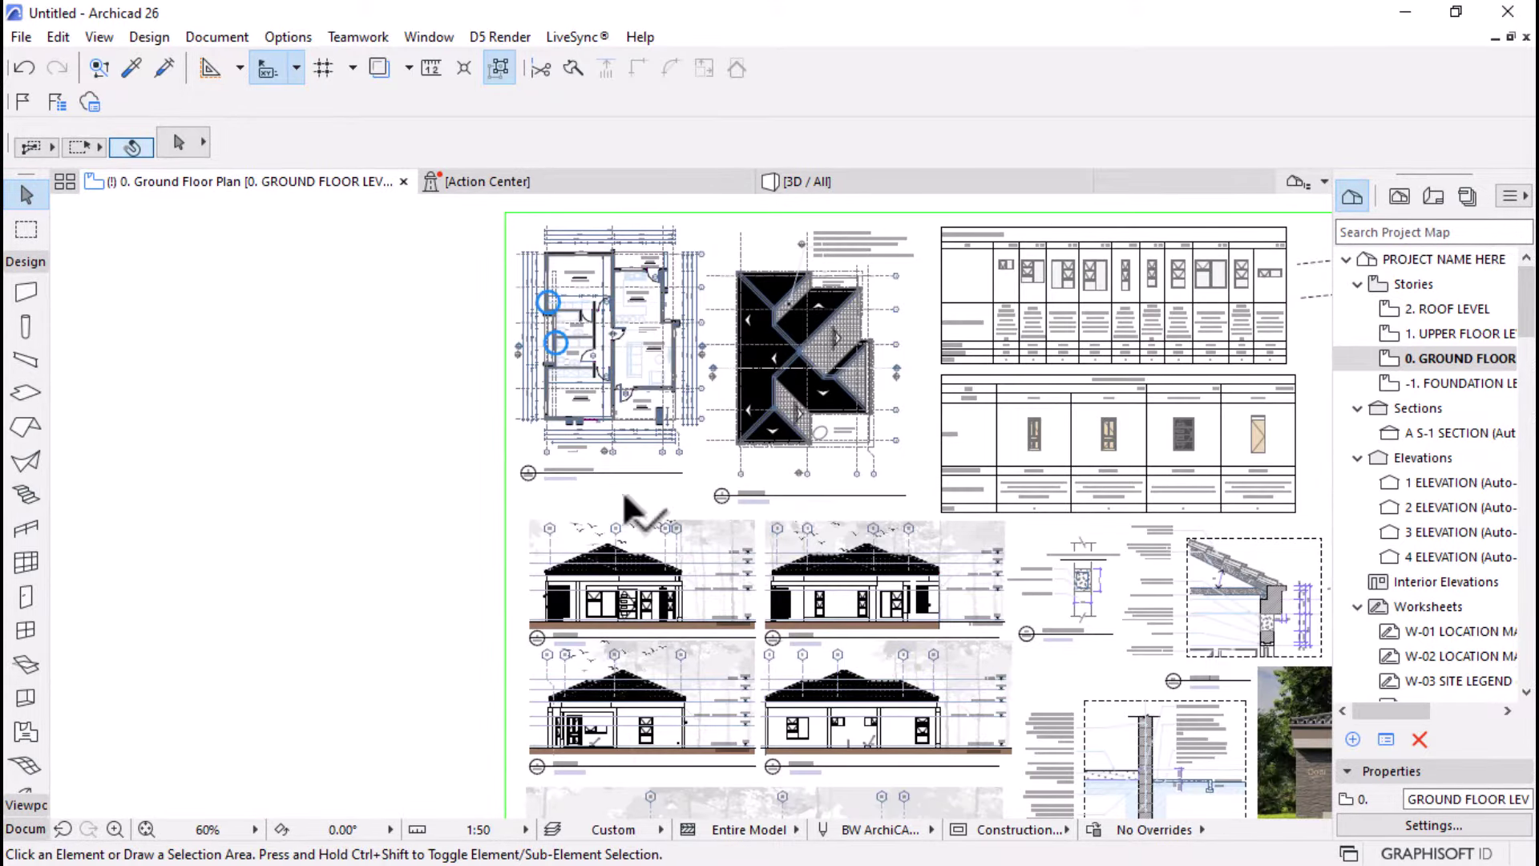
scroll(502, 259, down, 3)
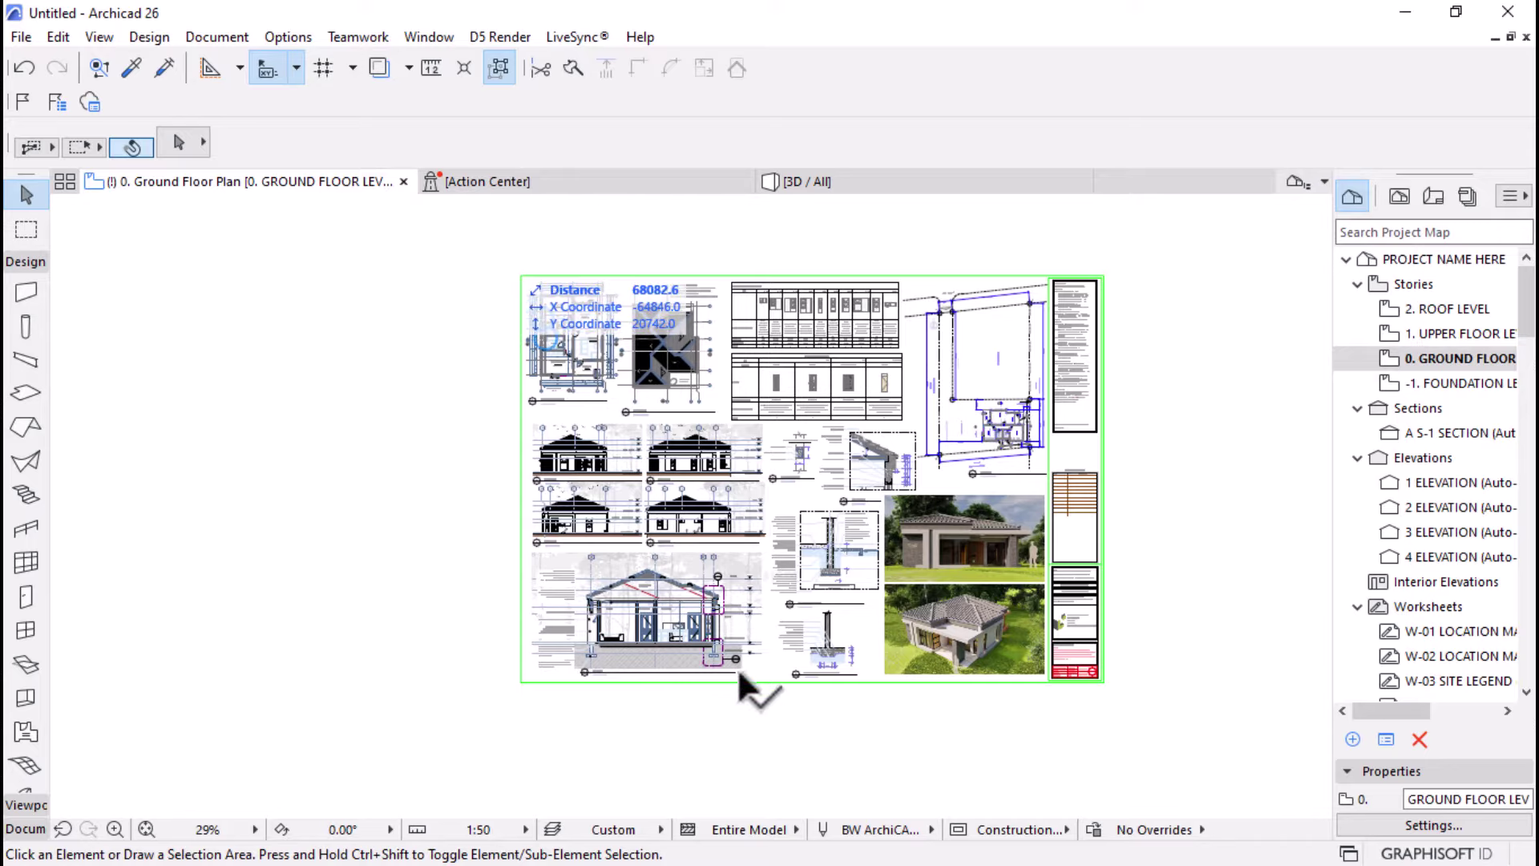
- Examine the natural ground and top of footing level markers beside the footing on the house section
scroll(882, 557, up, 5)
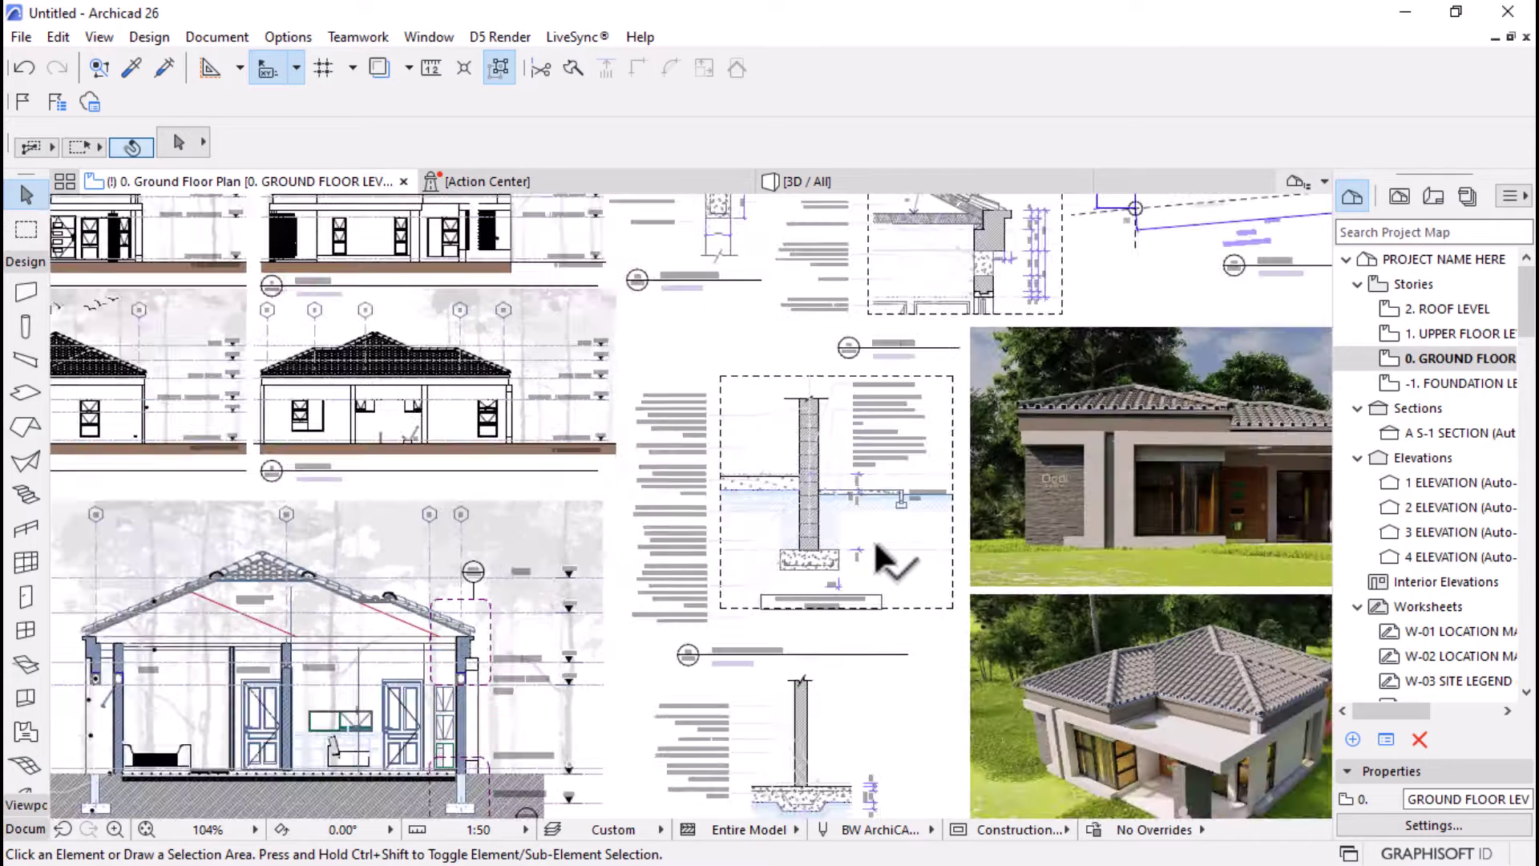
scroll(802, 609, down, 2)
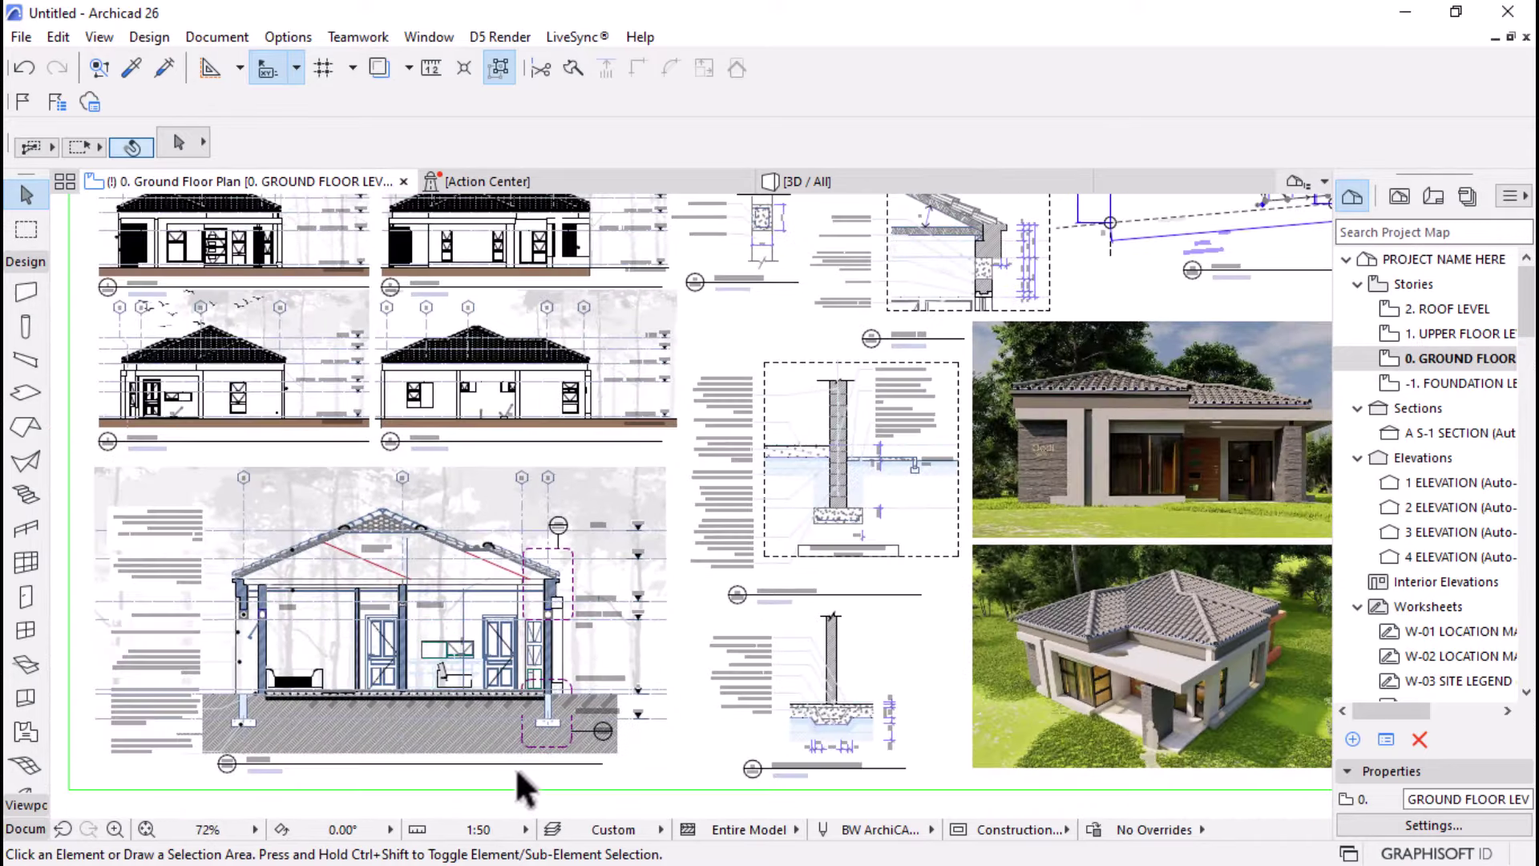
scroll(529, 801, up, 4)
scroll(665, 698, up, 4)
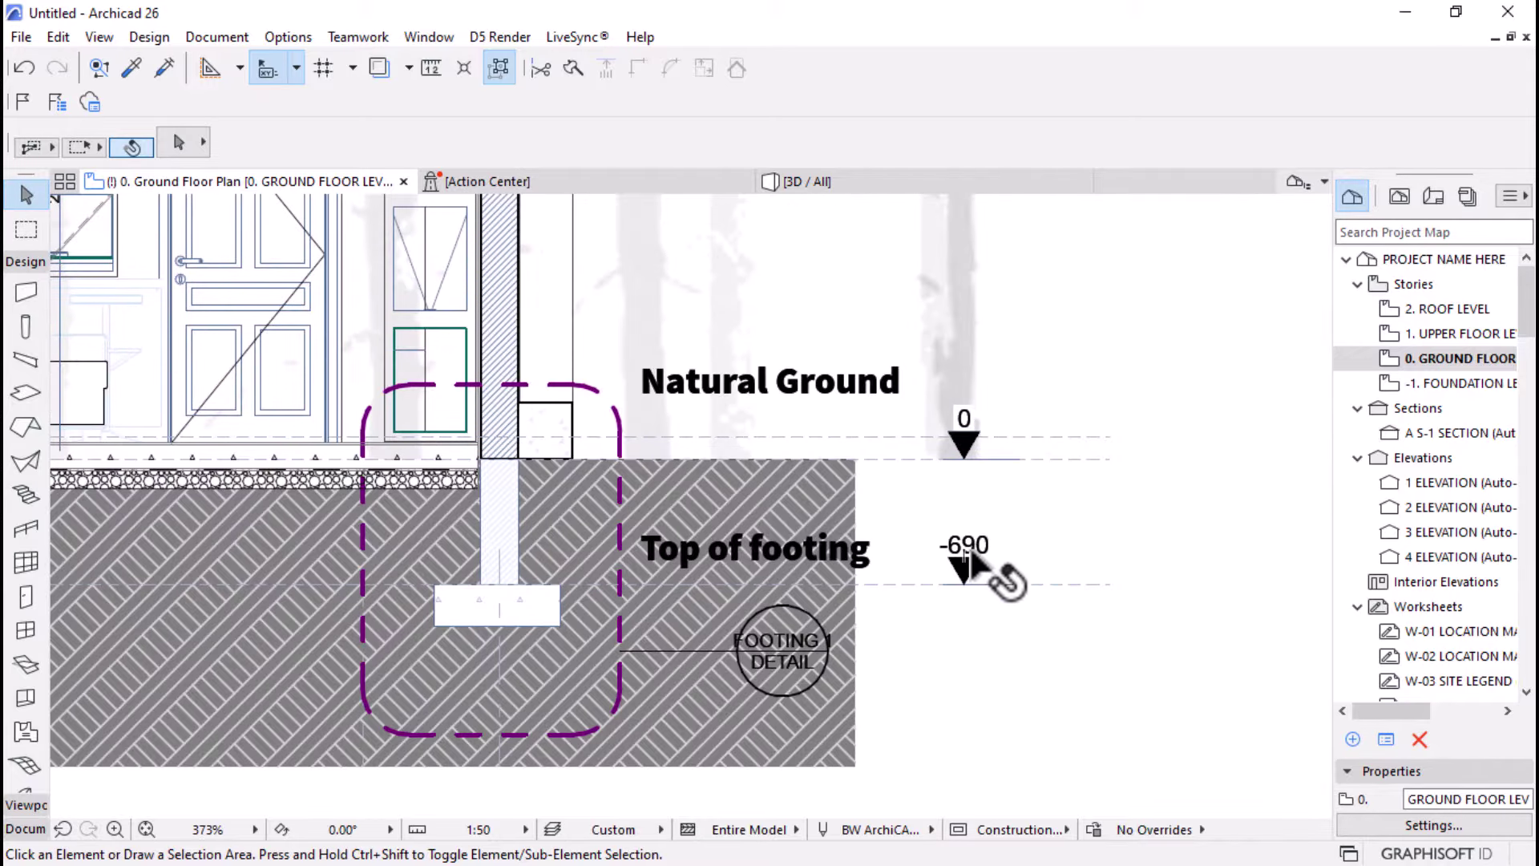
click(966, 557)
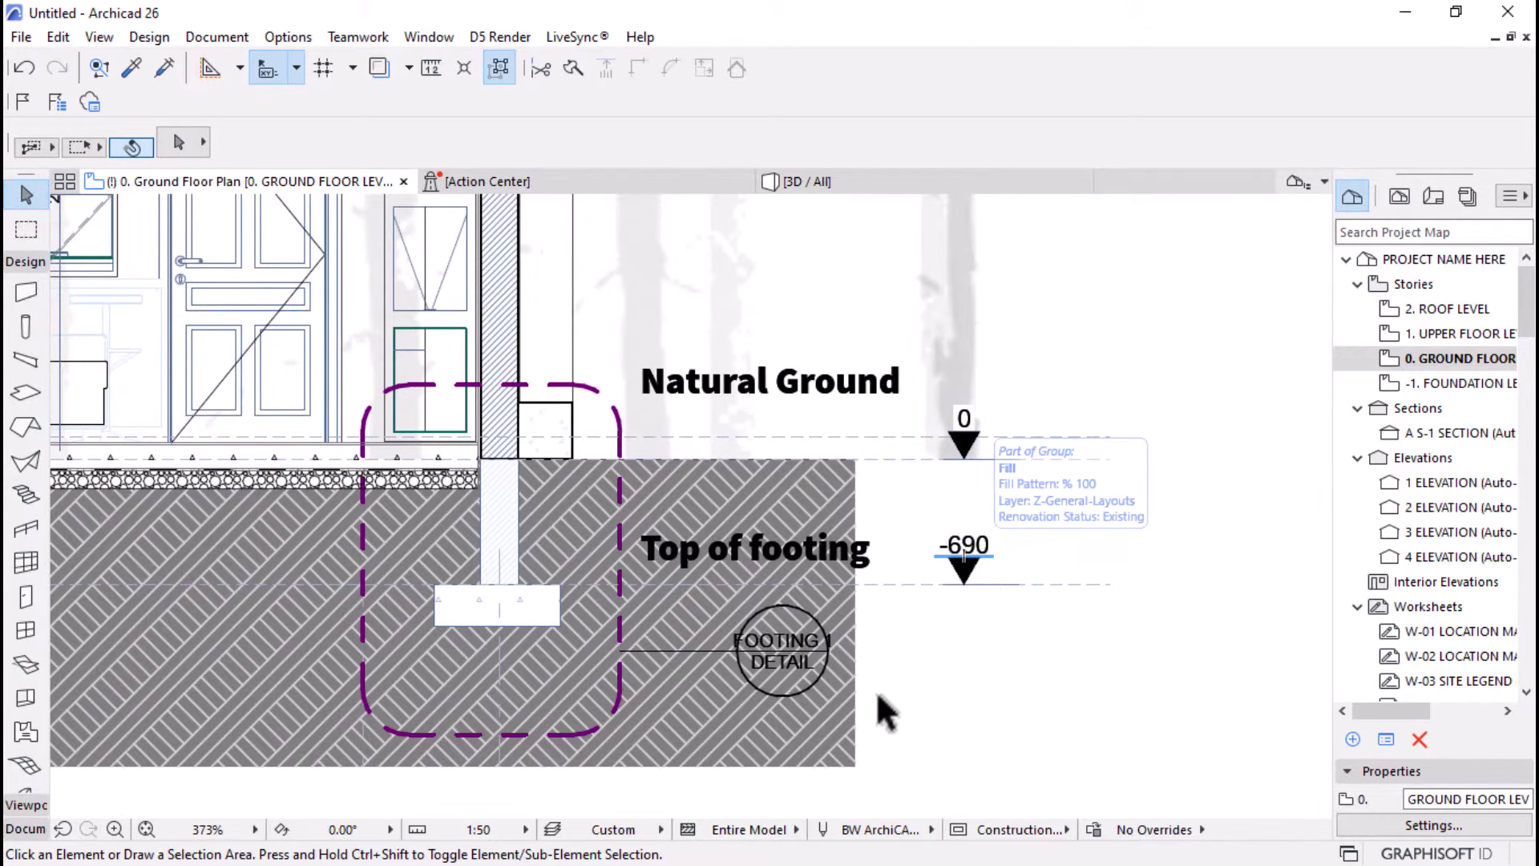
scroll(882, 710, down, 7)
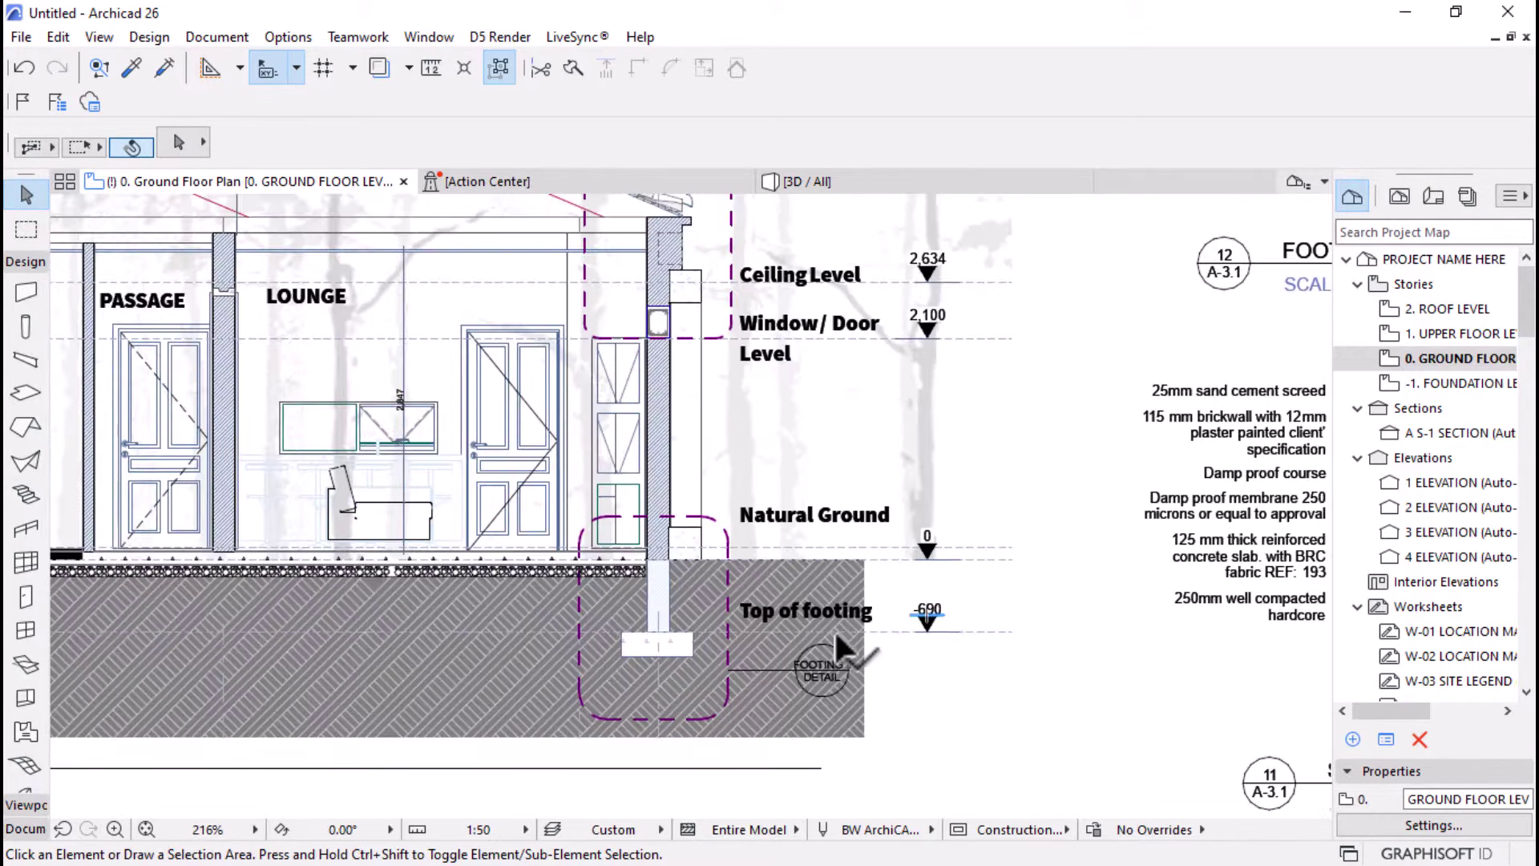
scroll(920, 641, up, 7)
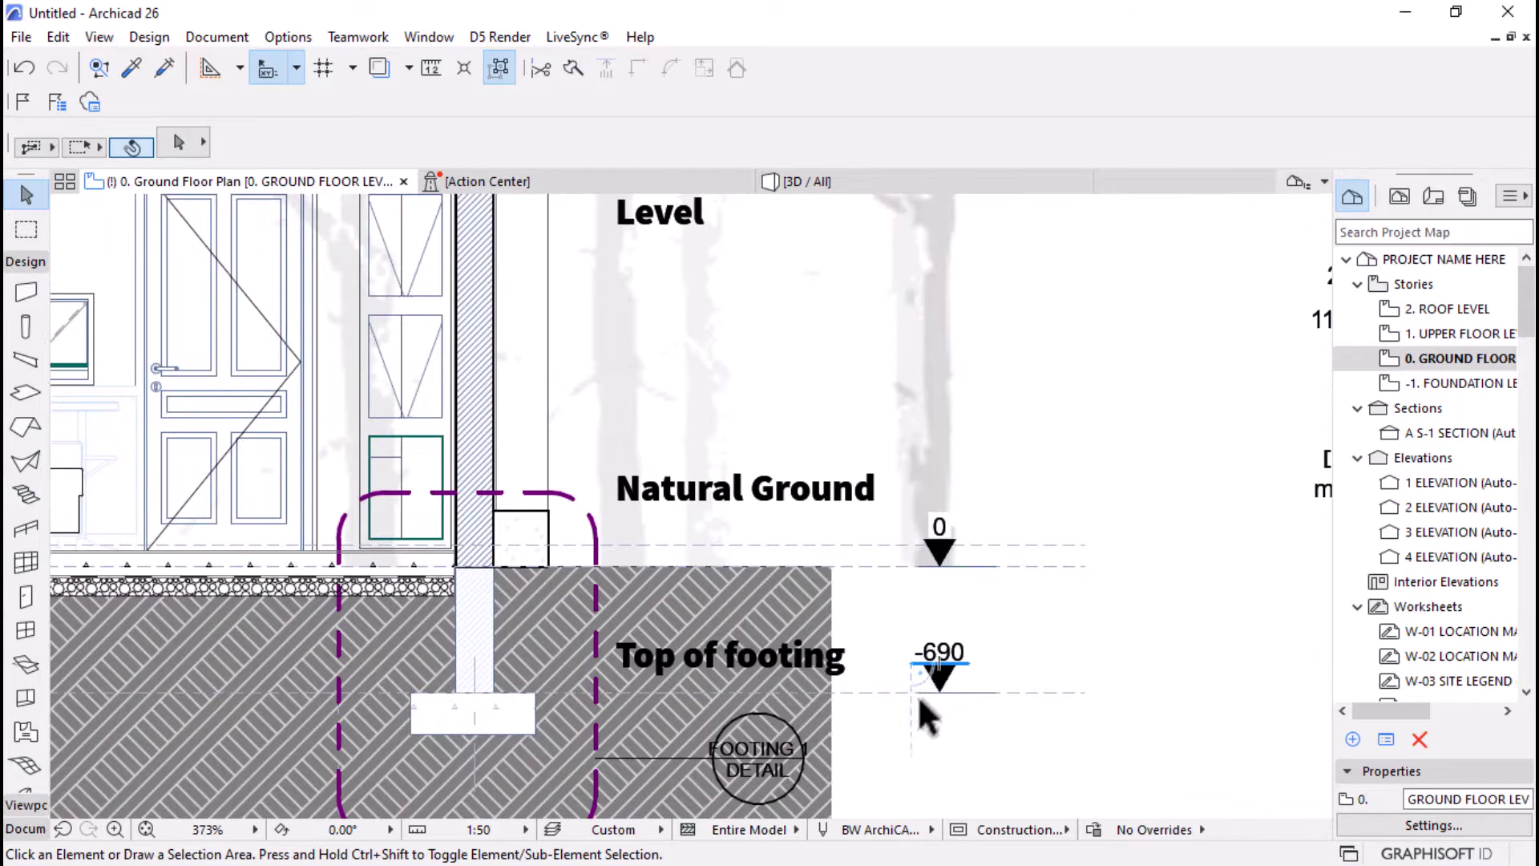
scroll(928, 728, down, 1)
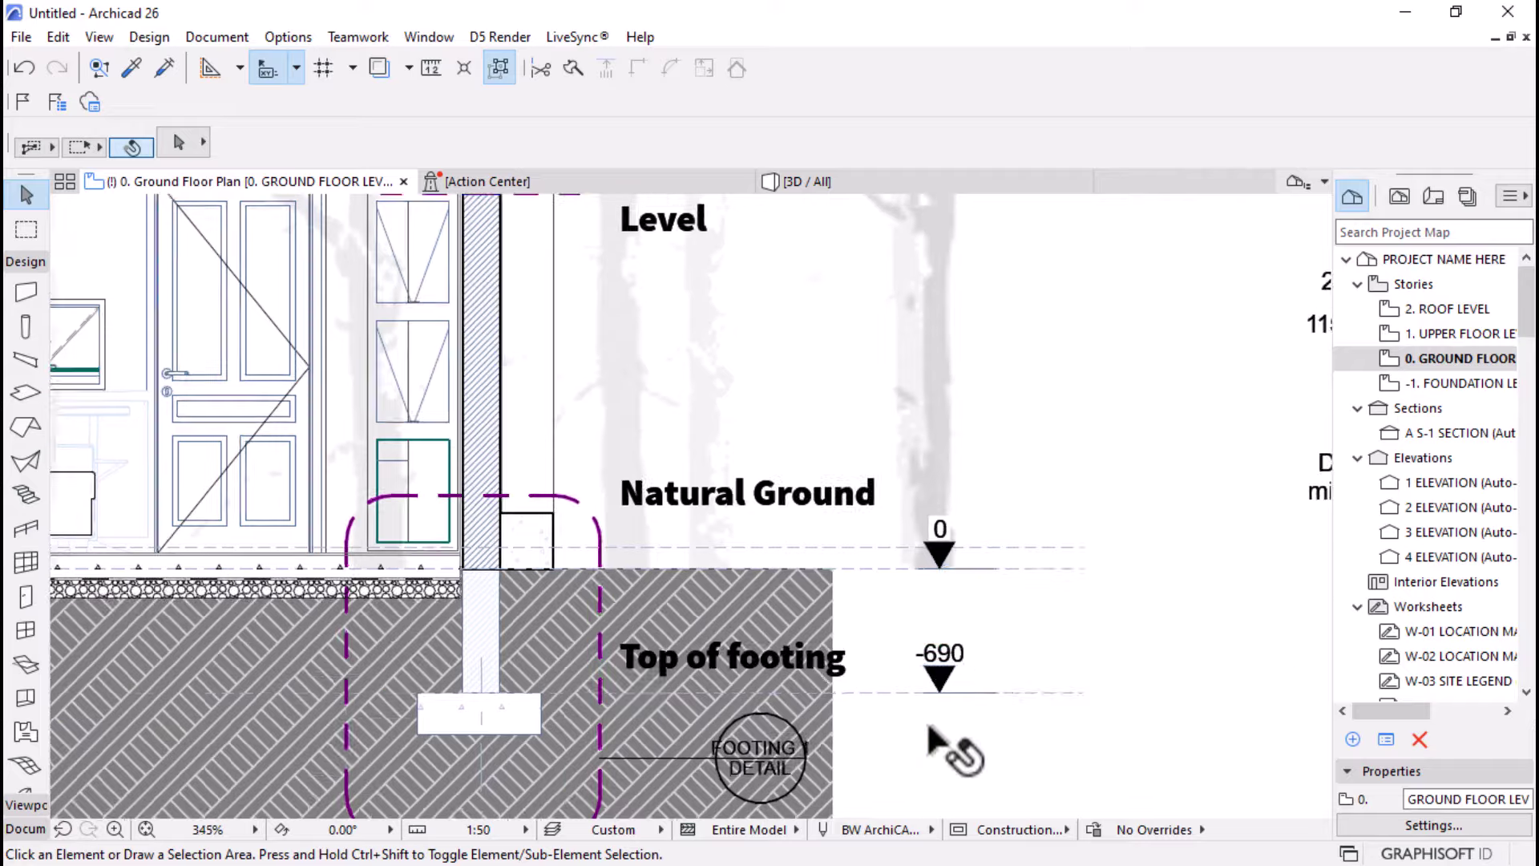
scroll(928, 728, down, 5)
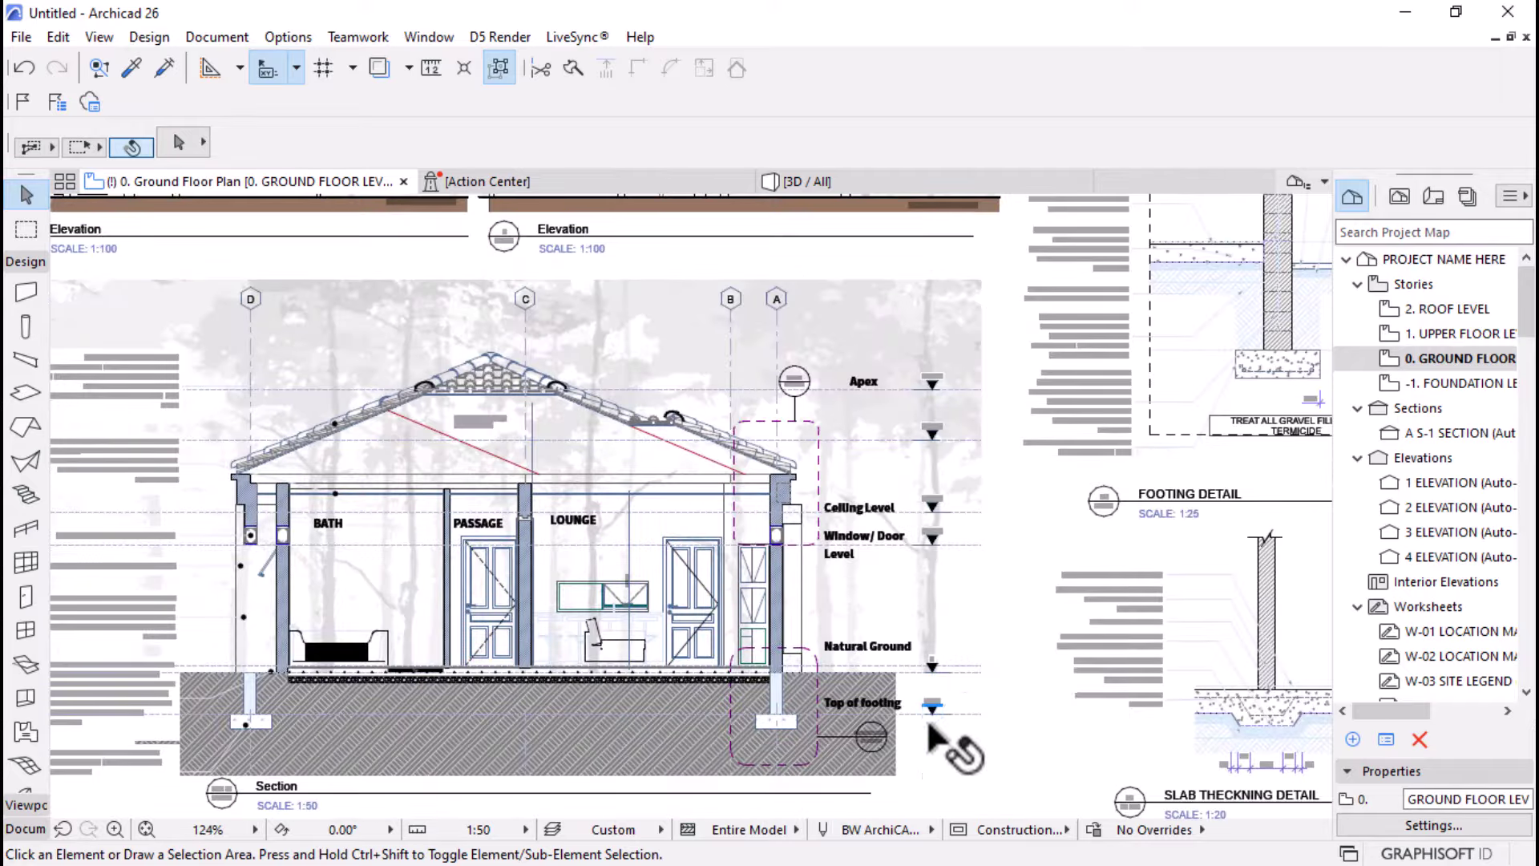
- Check the built area label below the ground floor plan and return to the whole drawing sheet
scroll(928, 728, down, 4)
scroll(585, 230, up, 6)
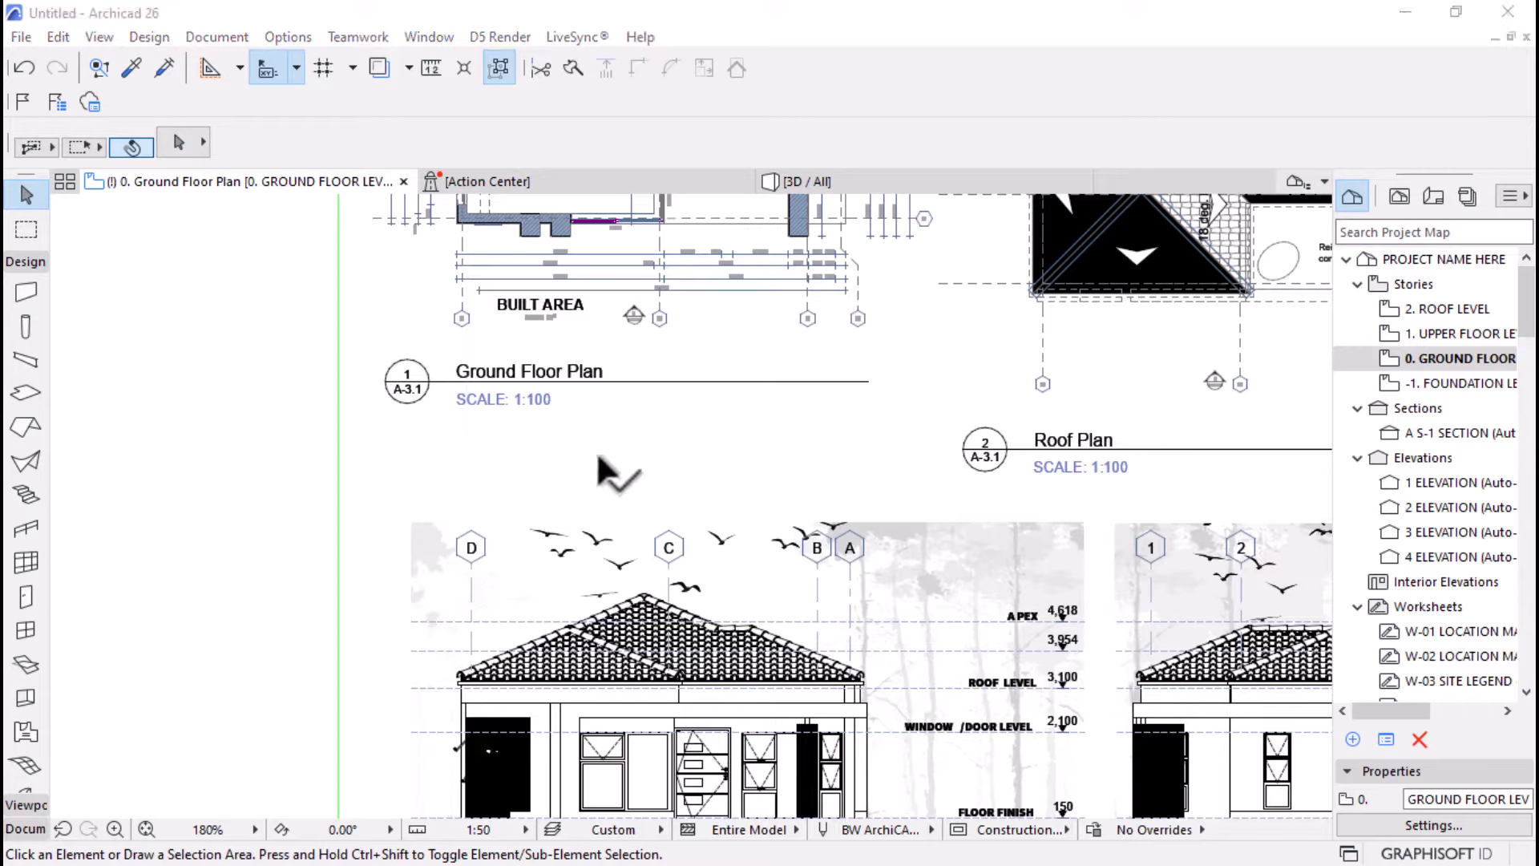
scroll(587, 328, up, 6)
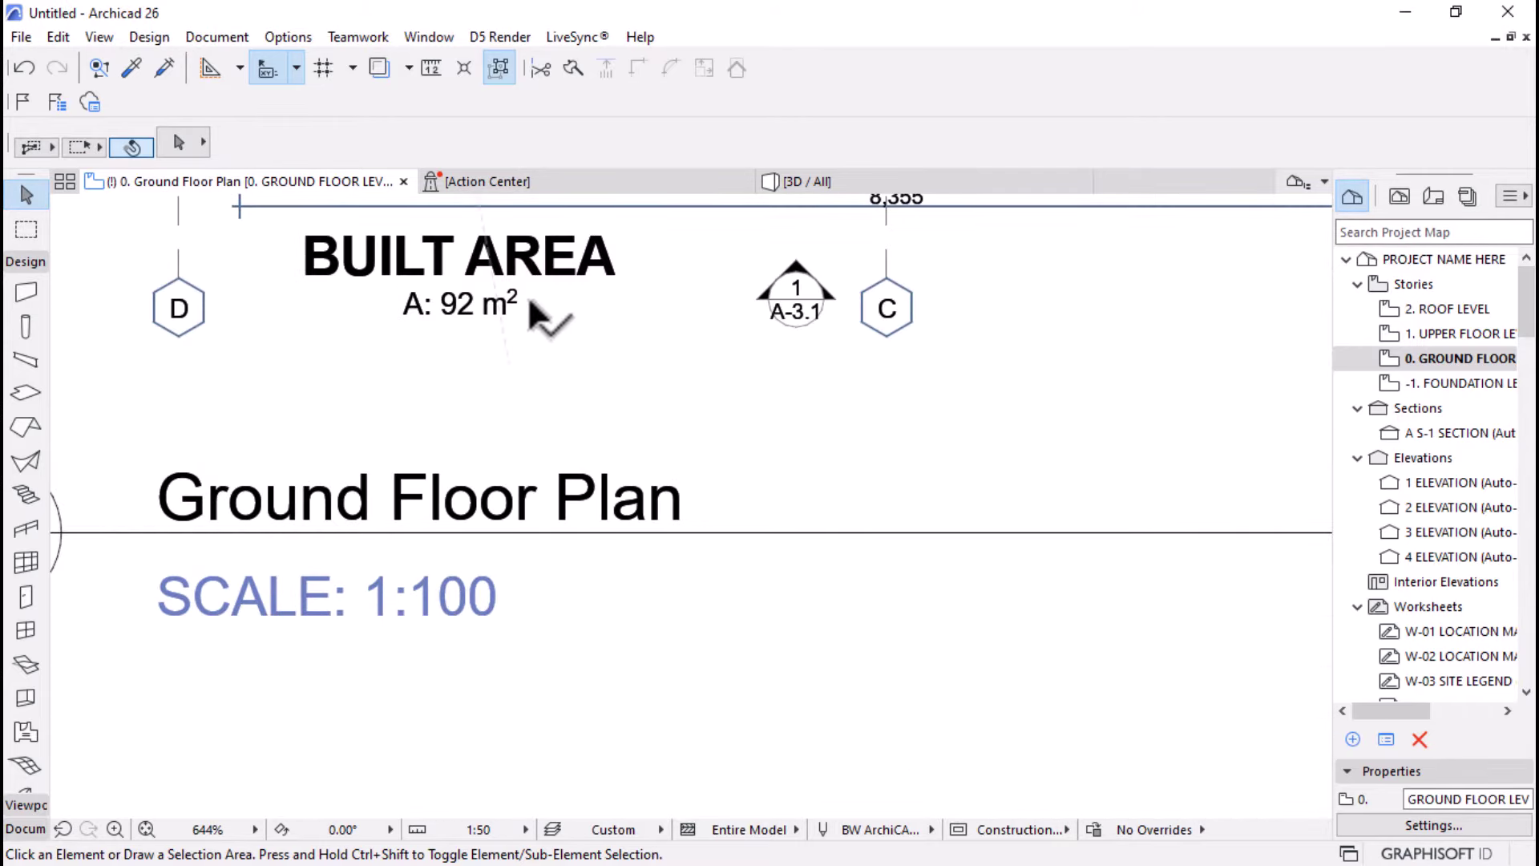
scroll(530, 304, down, 10)
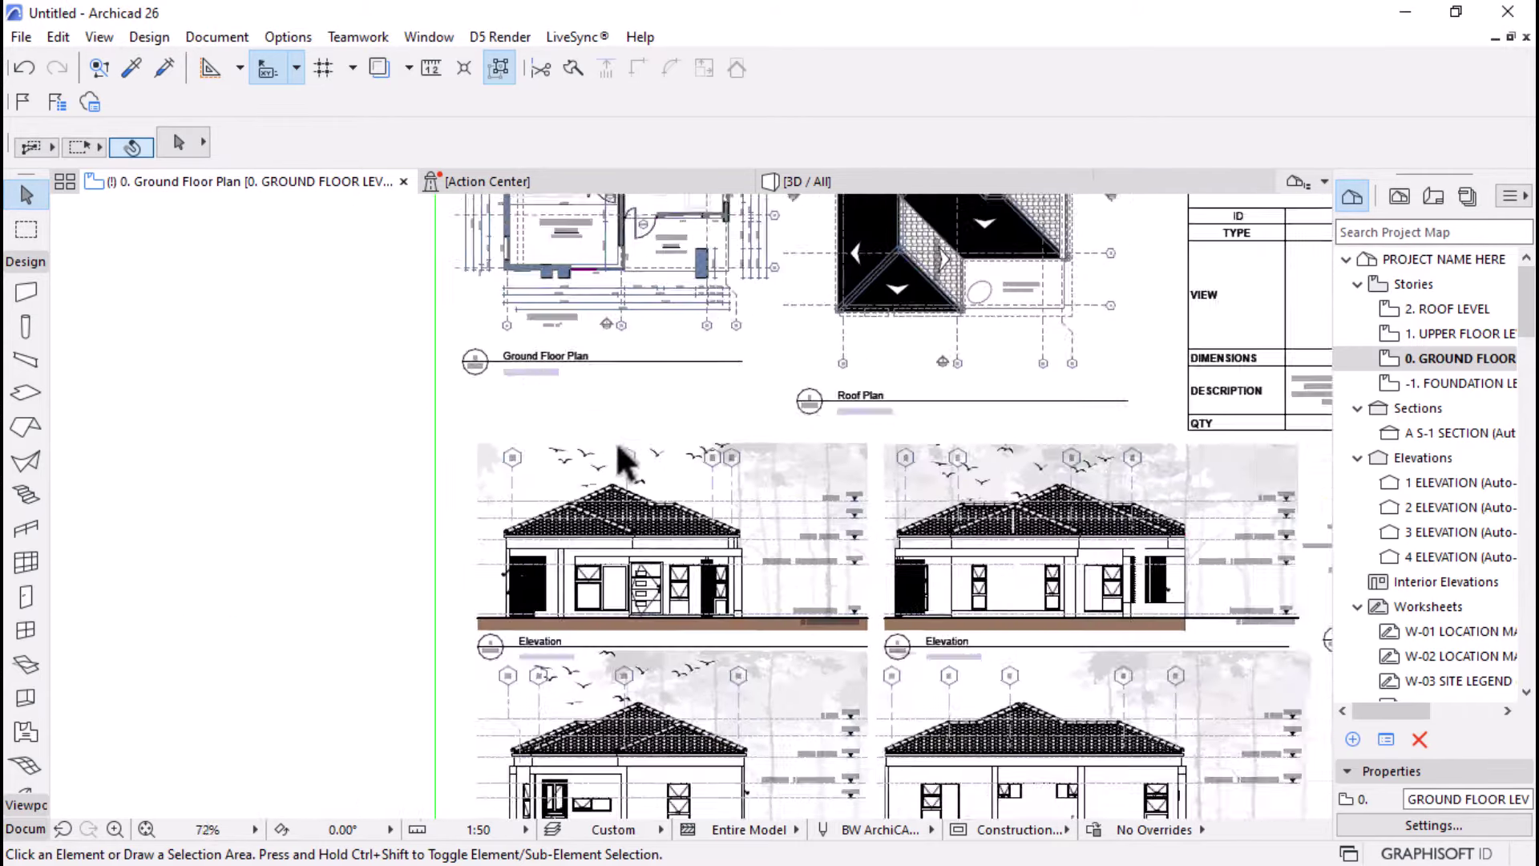
scroll(619, 453, down, 2)
scroll(840, 762, down, 2)
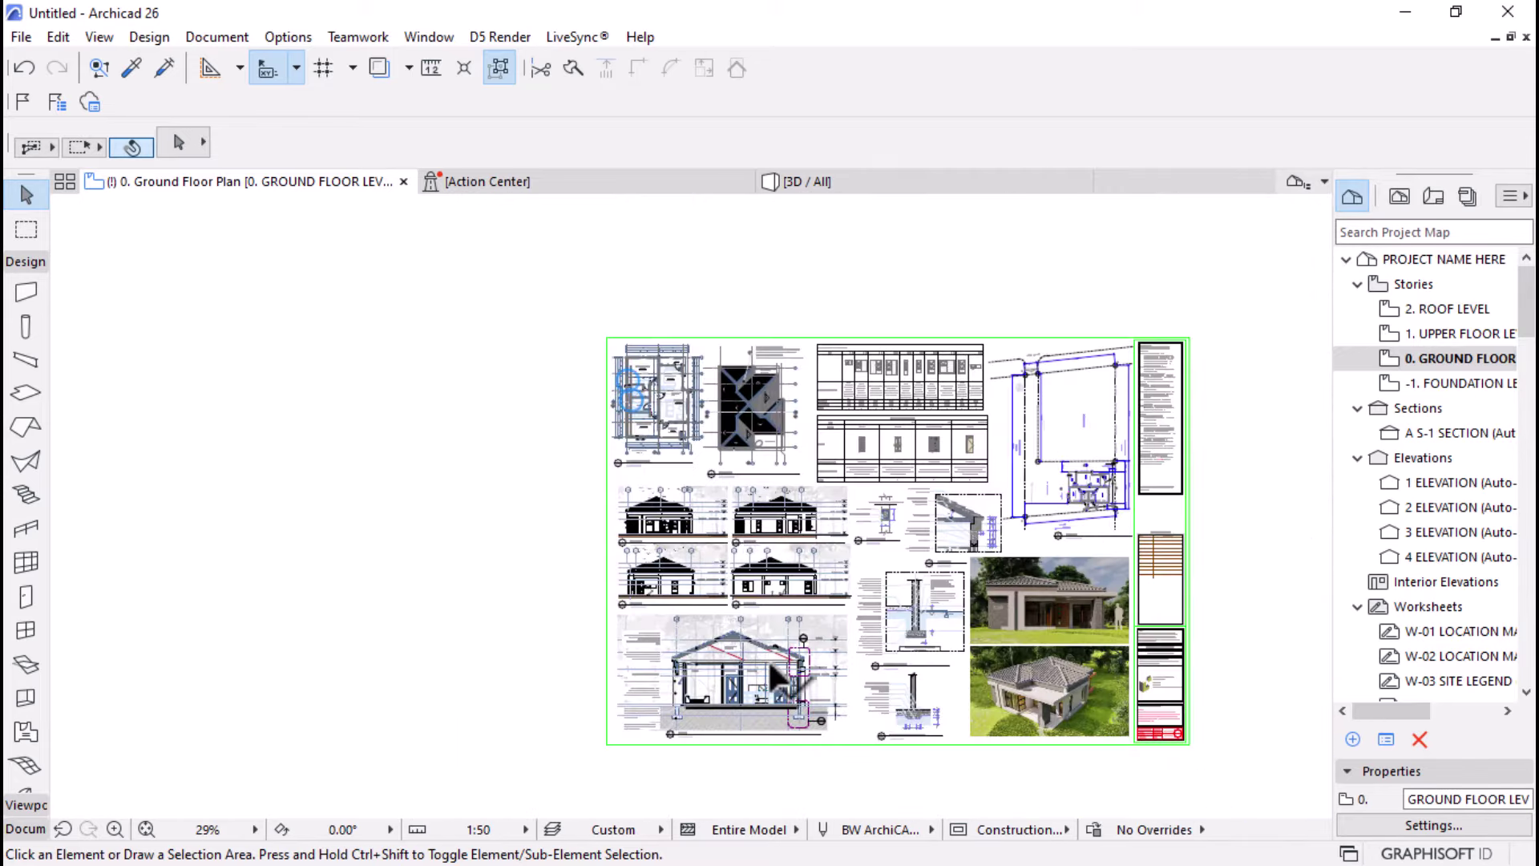
- Inspect the top of footing level marker on the section up close
scroll(801, 719, up, 10)
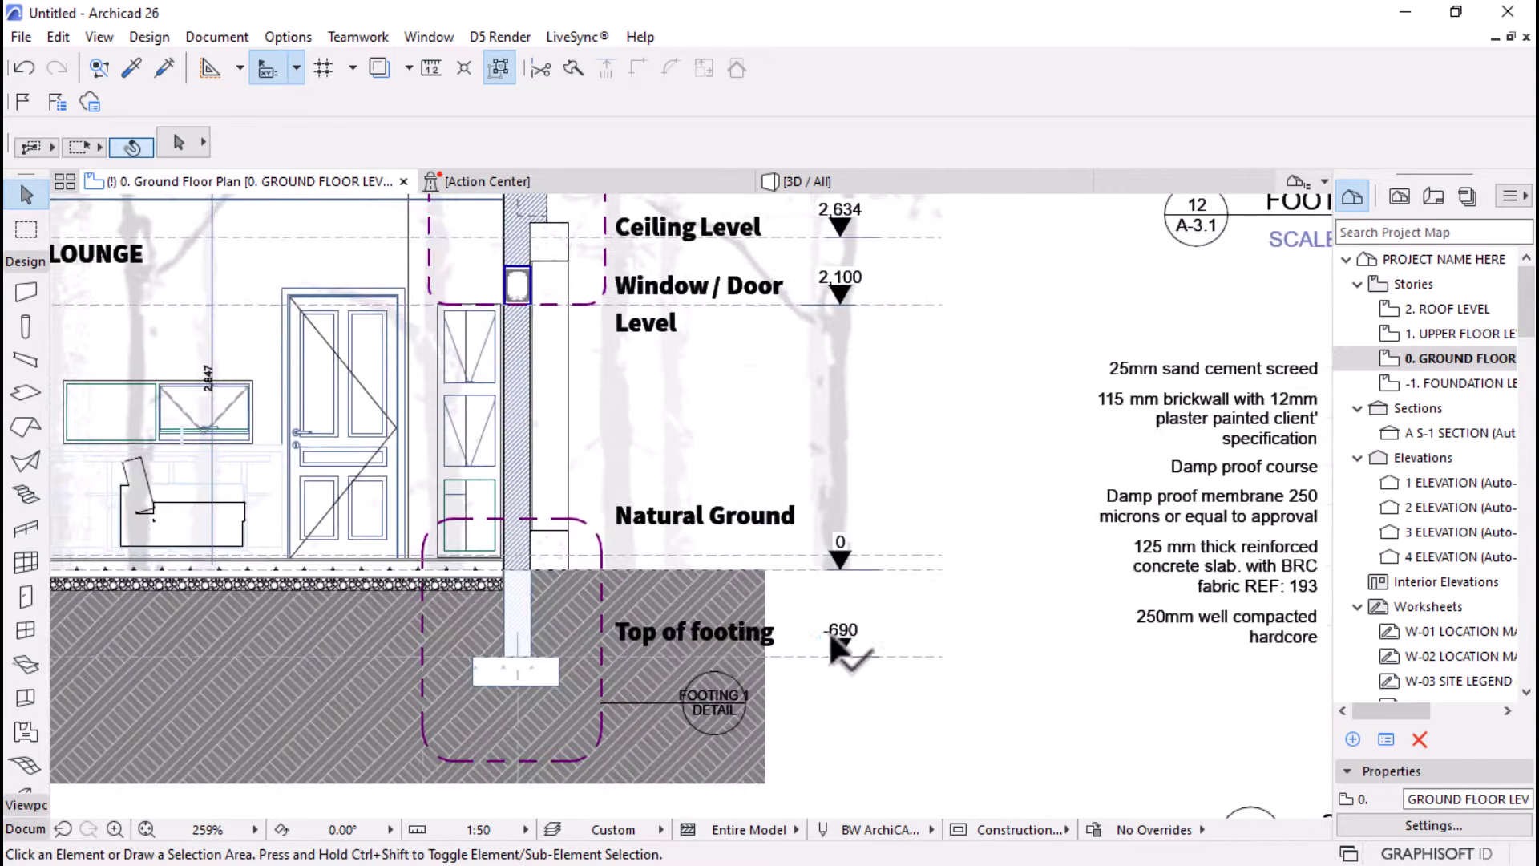
click(826, 632)
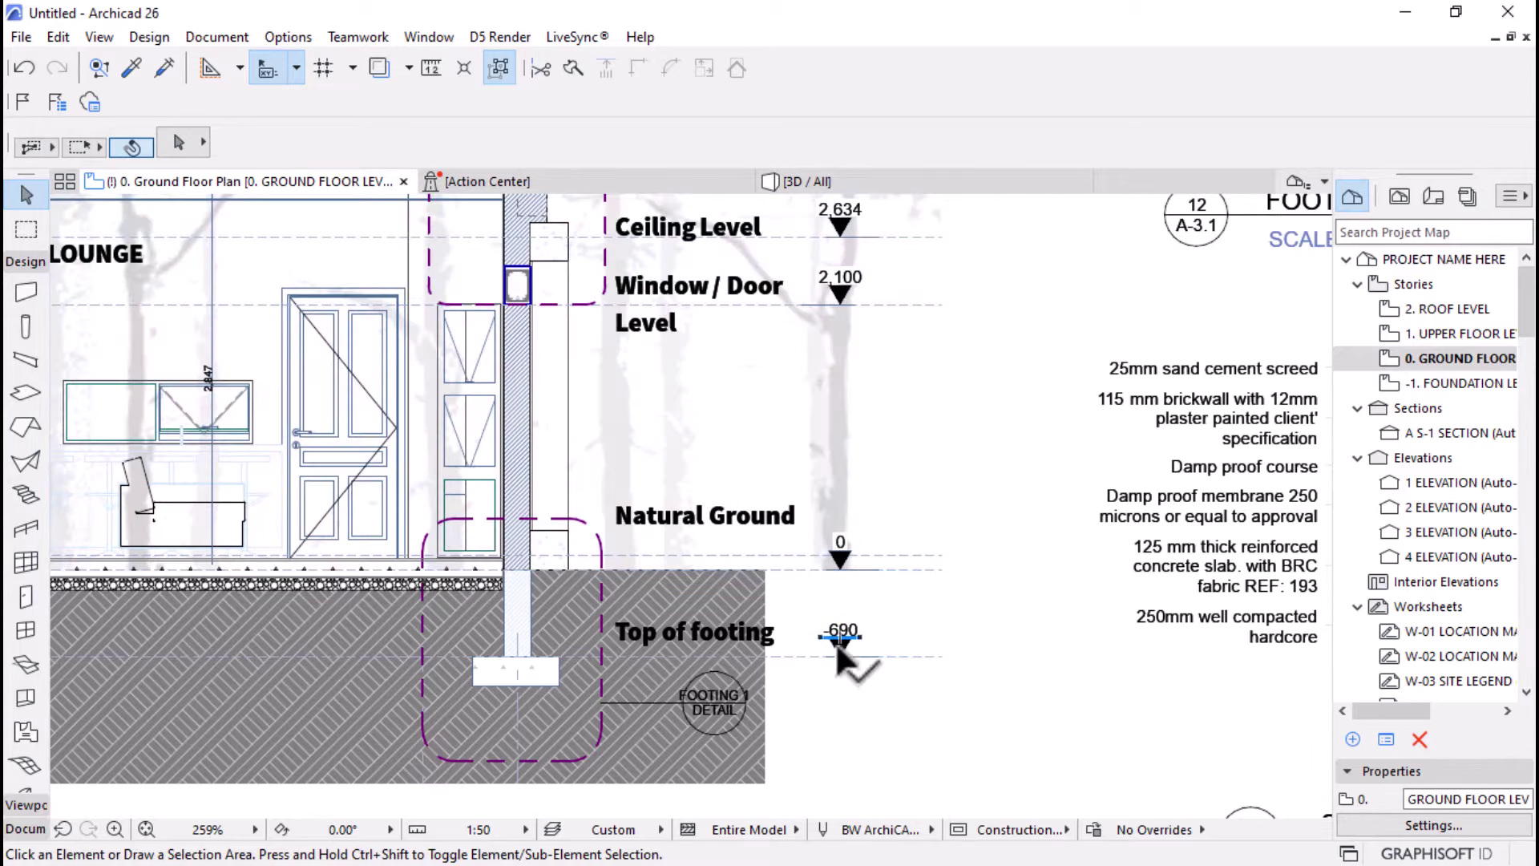
scroll(840, 637, up, 5)
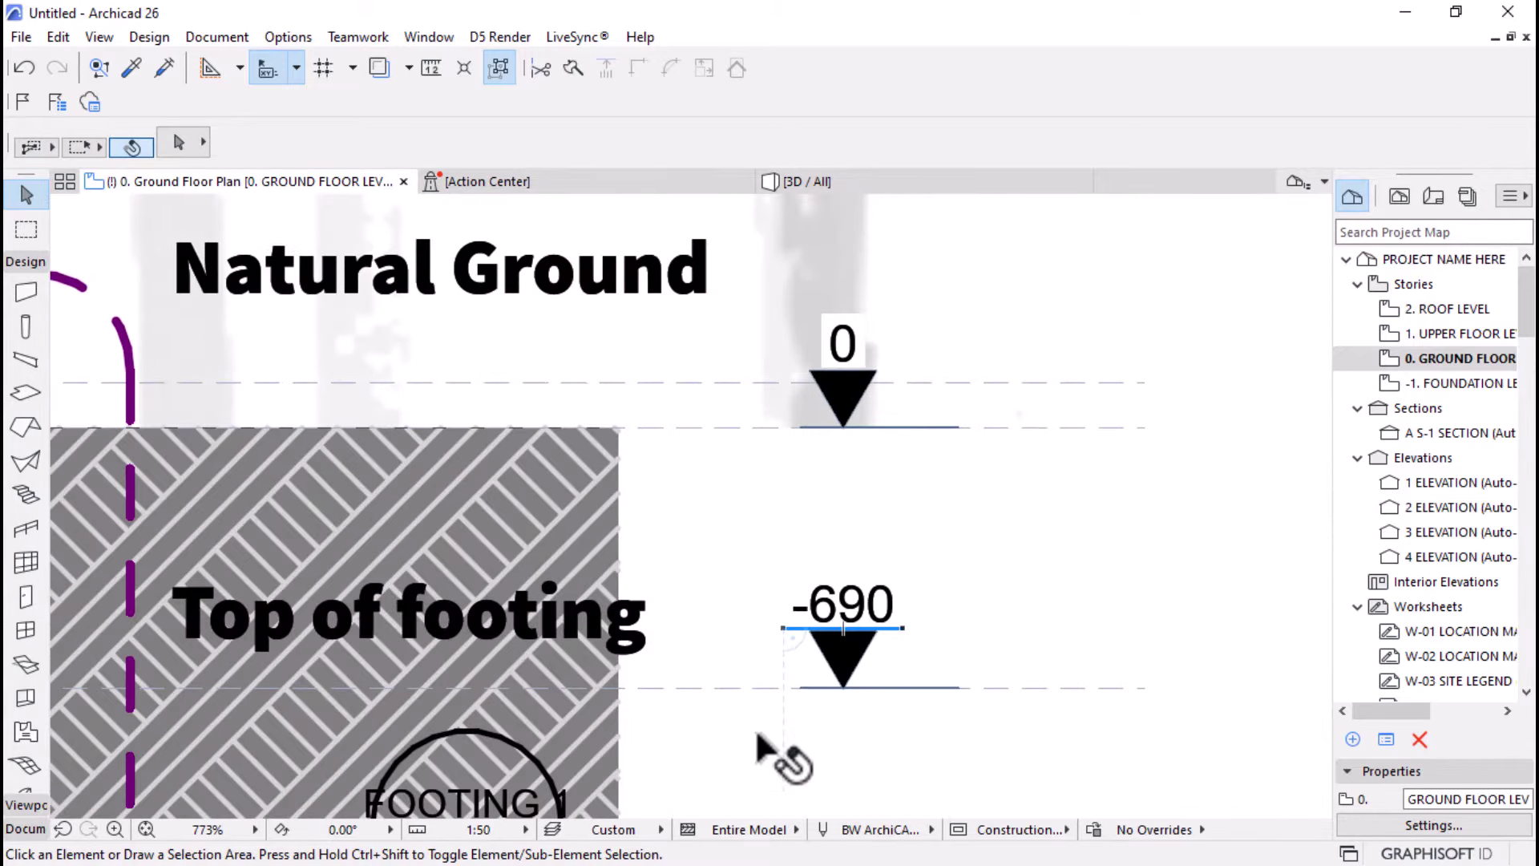
- Switch to Excel and set the excavation quantity in the cost summary to the formula =92*0.69
key(super)
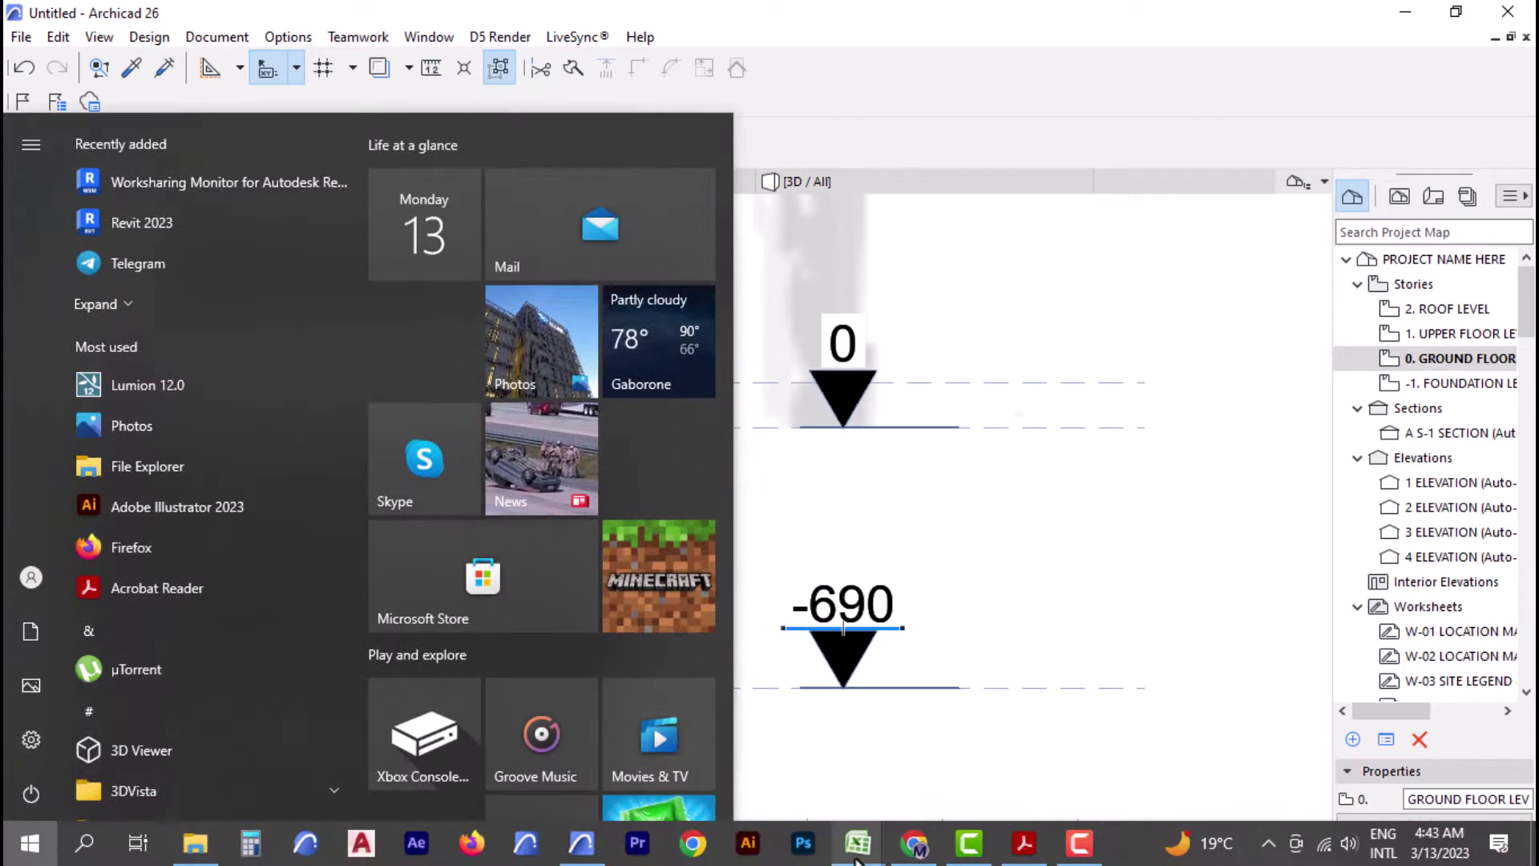
mouse_move(862, 840)
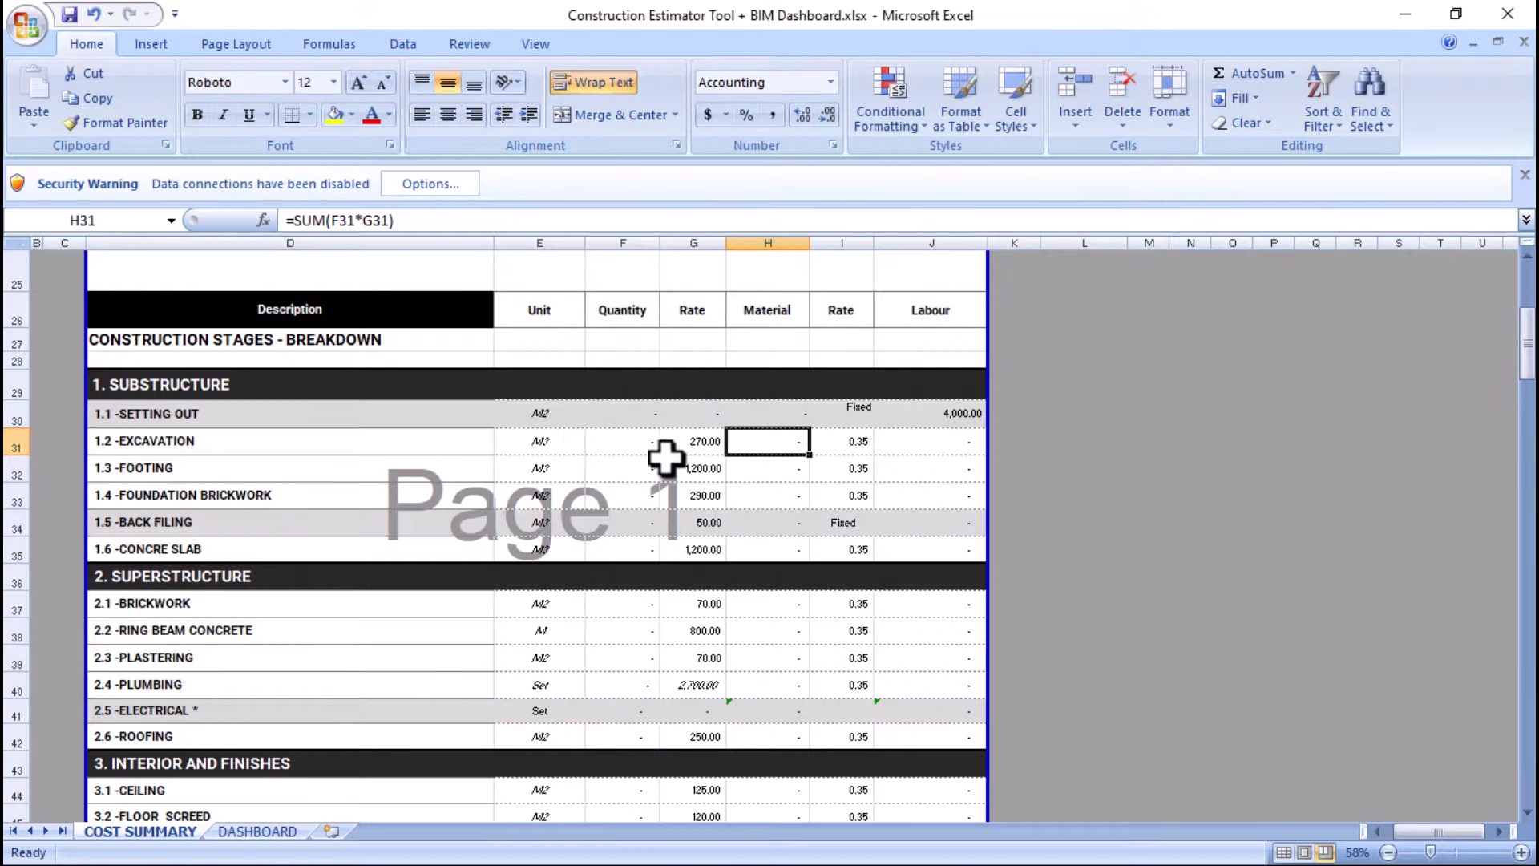
click(618, 438)
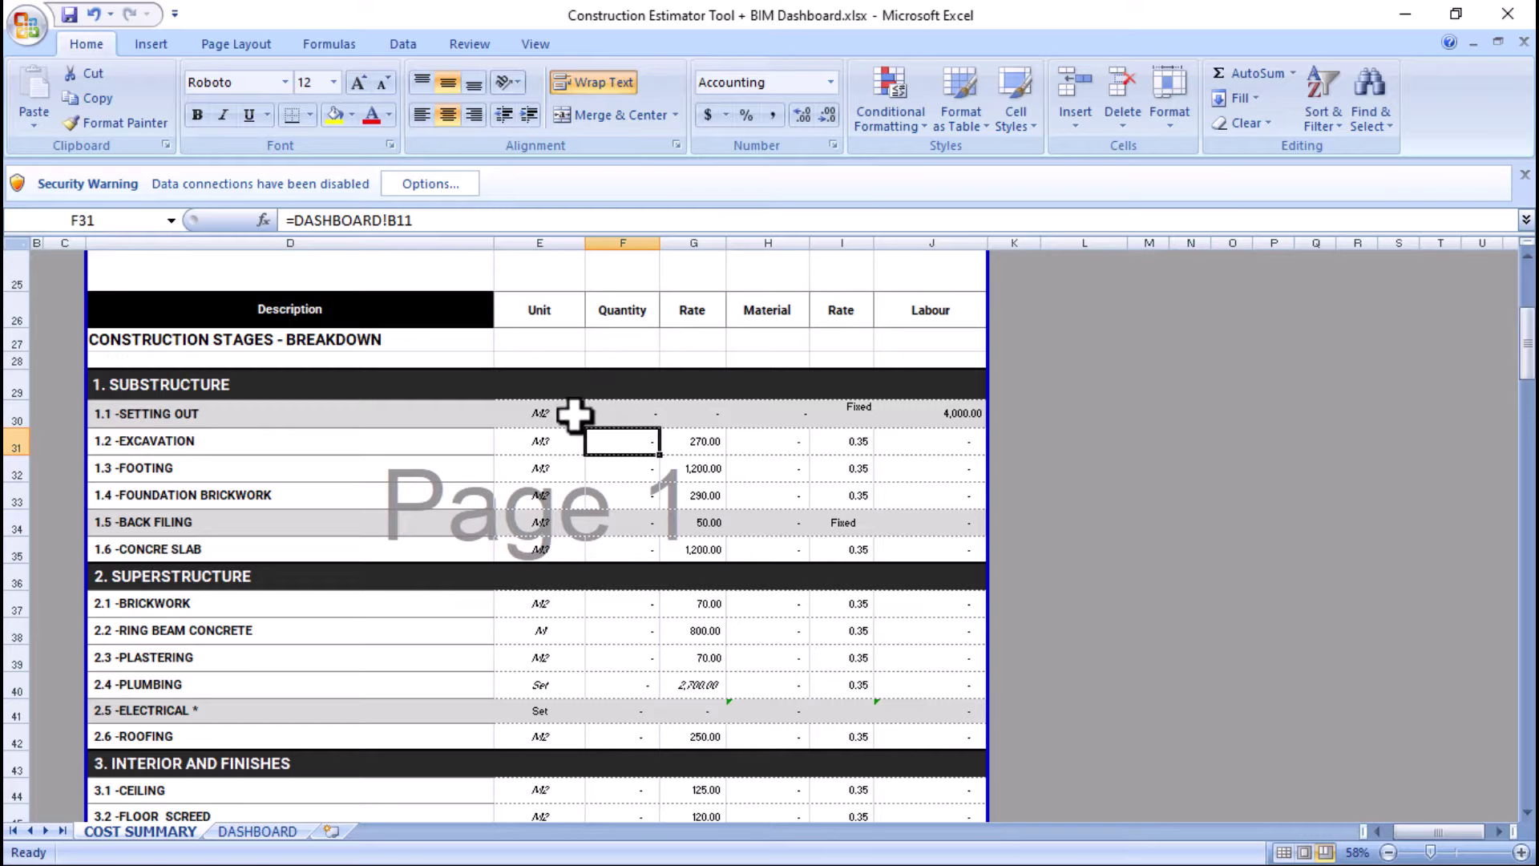
text(=)
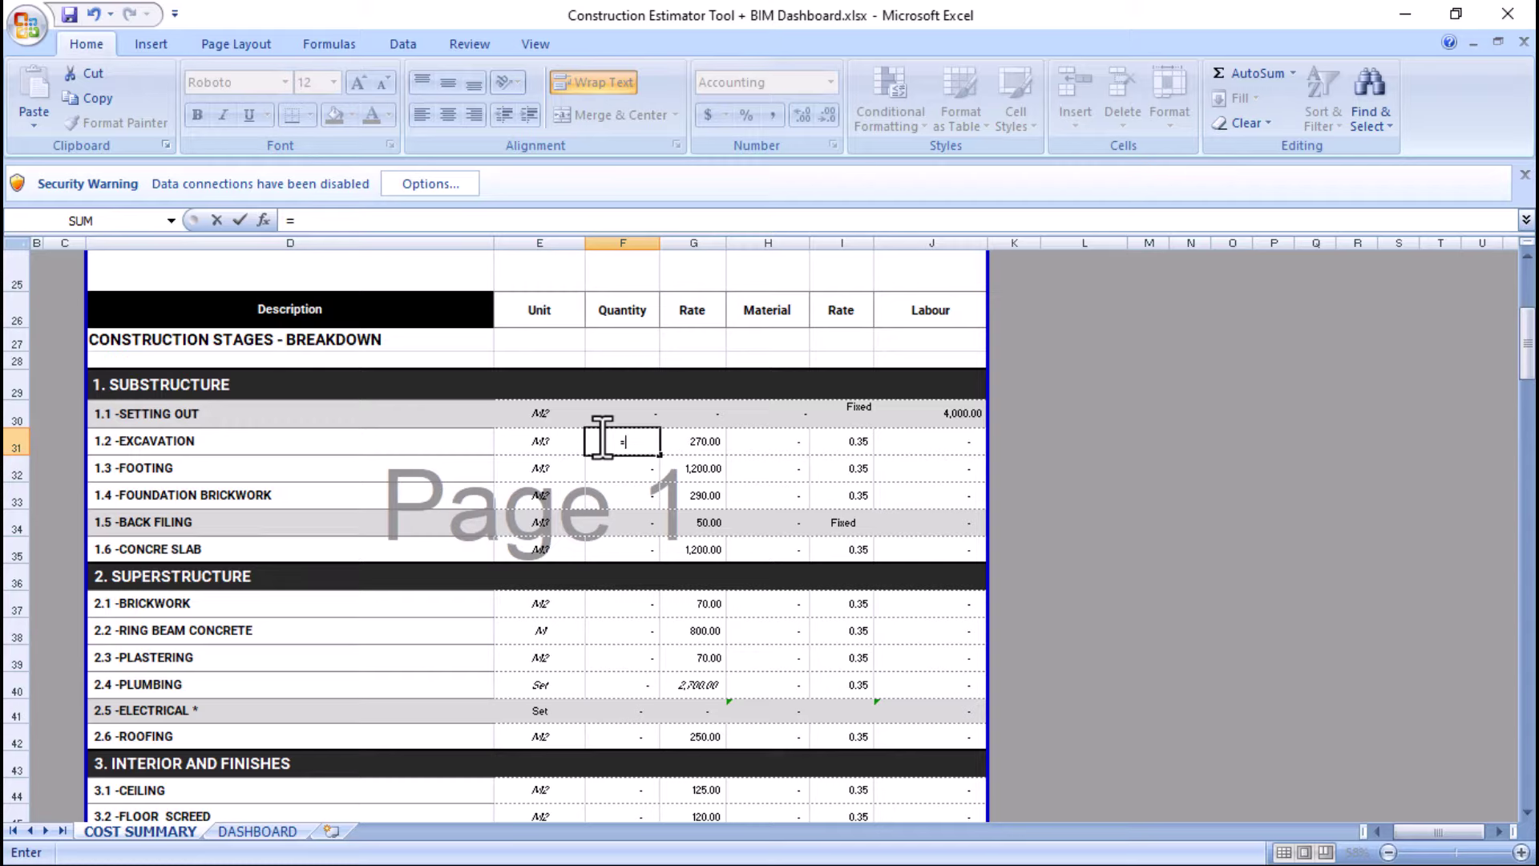
text(92*.69)
key(Return)
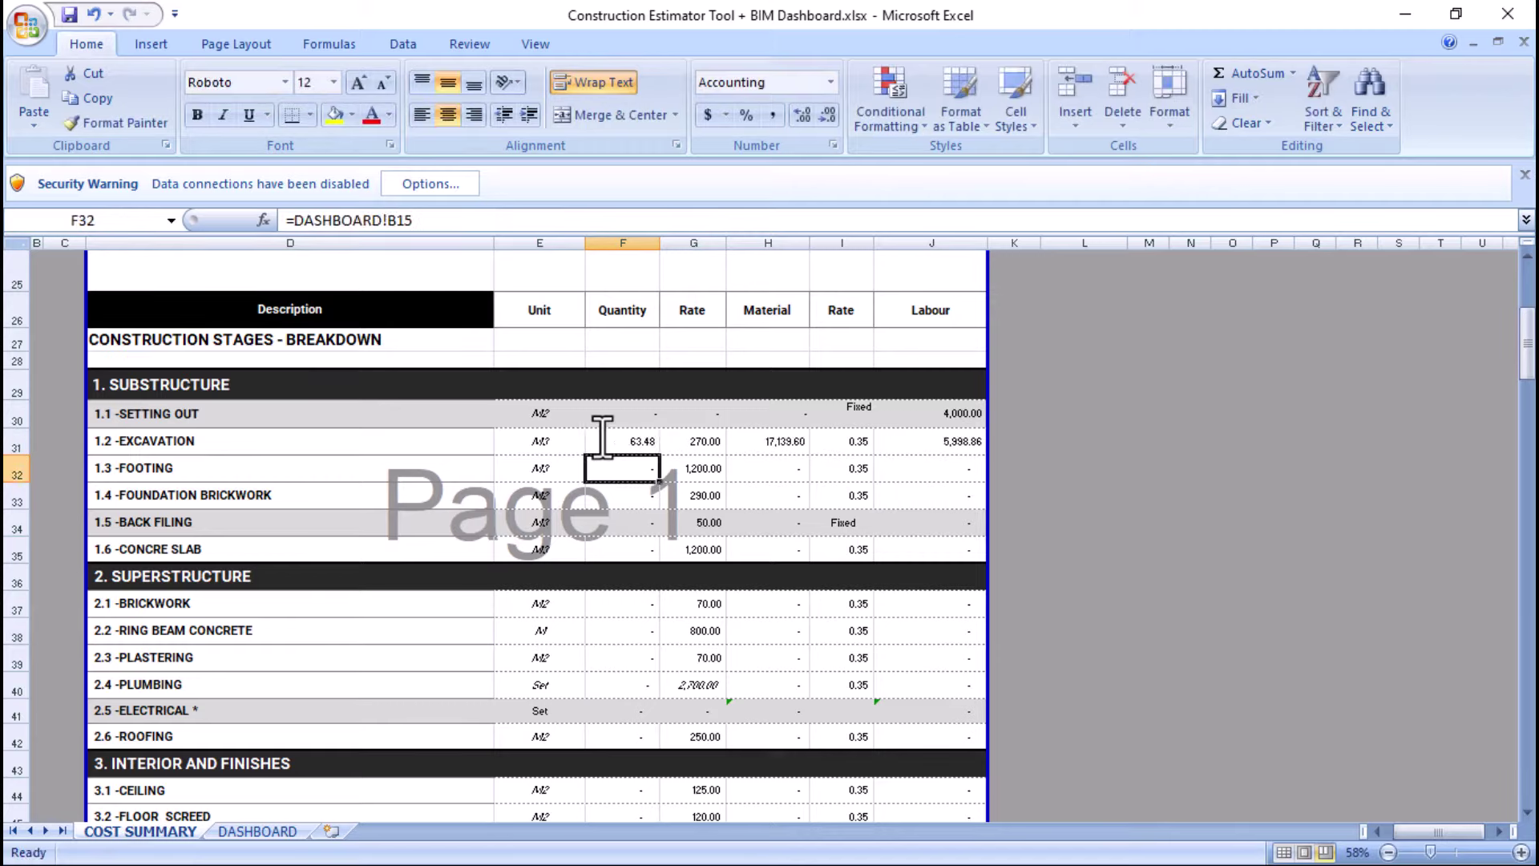
- Check the excavation quantity and rate, and set its material cost to the formula =63.48*270
click(624, 439)
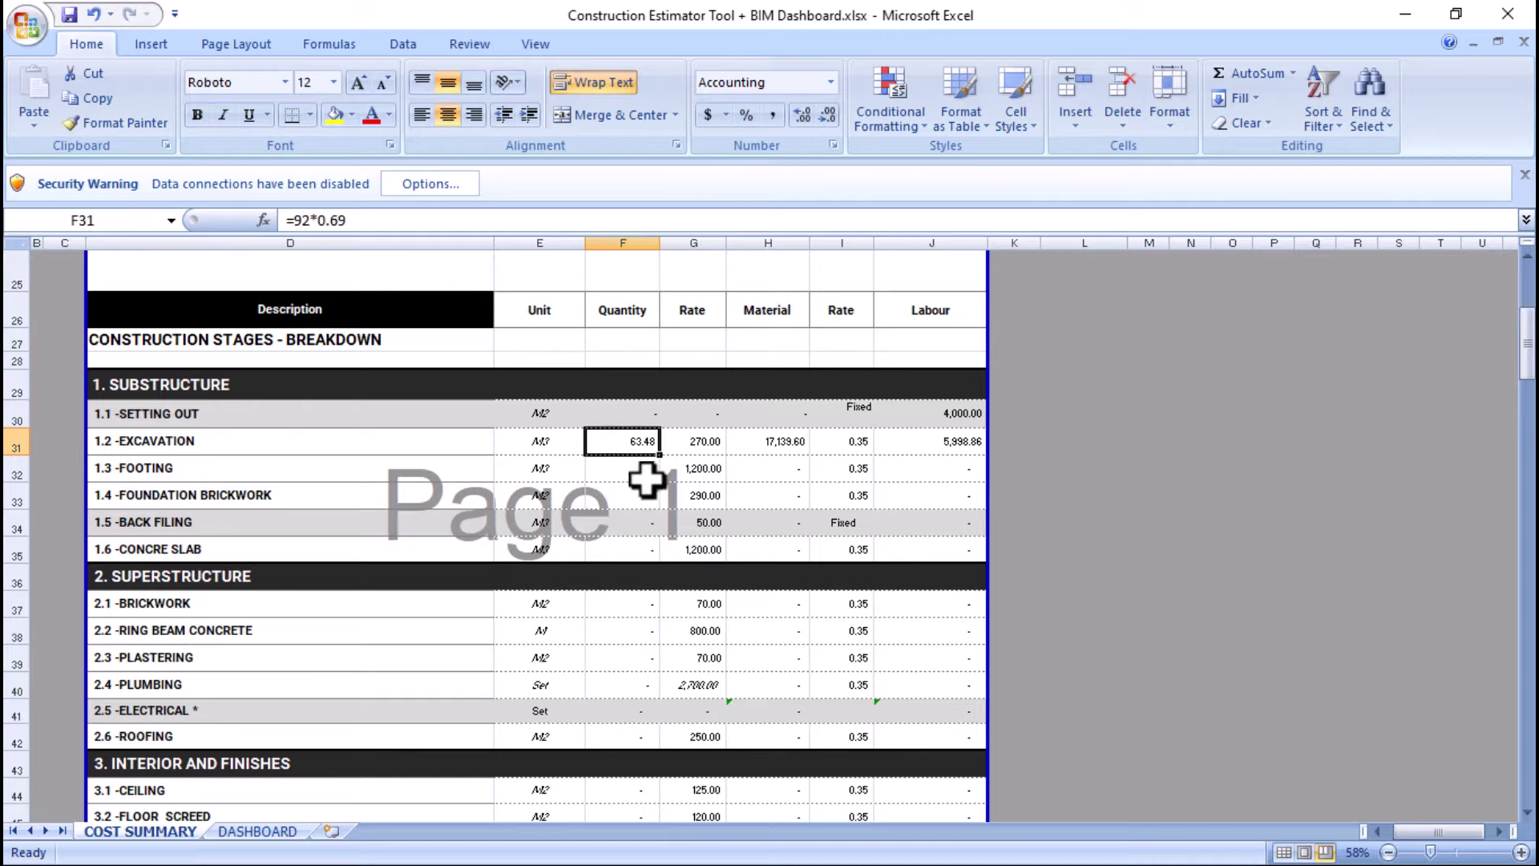
click(693, 441)
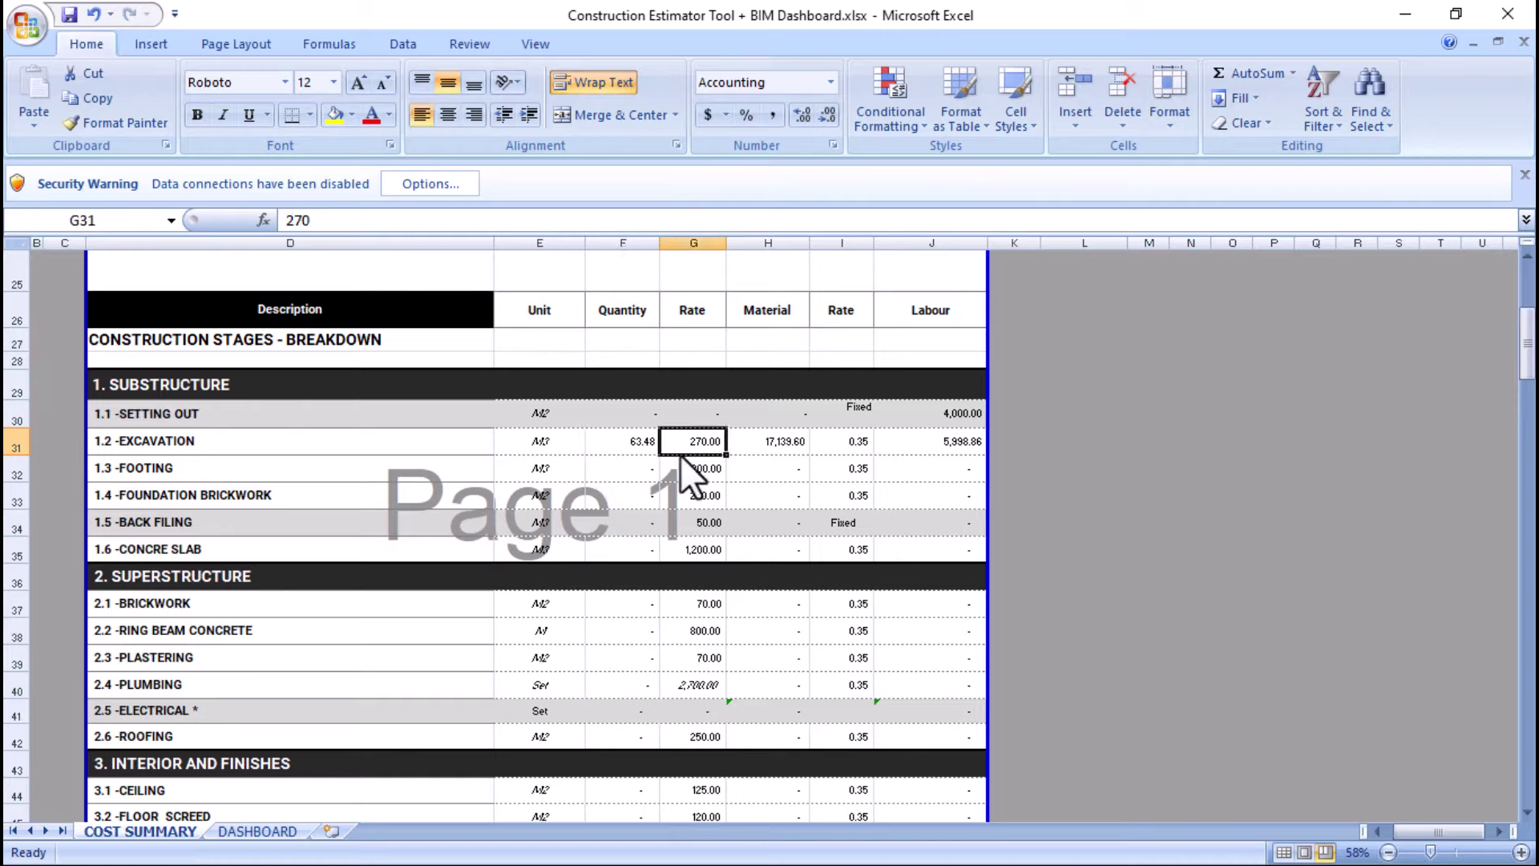
click(766, 443)
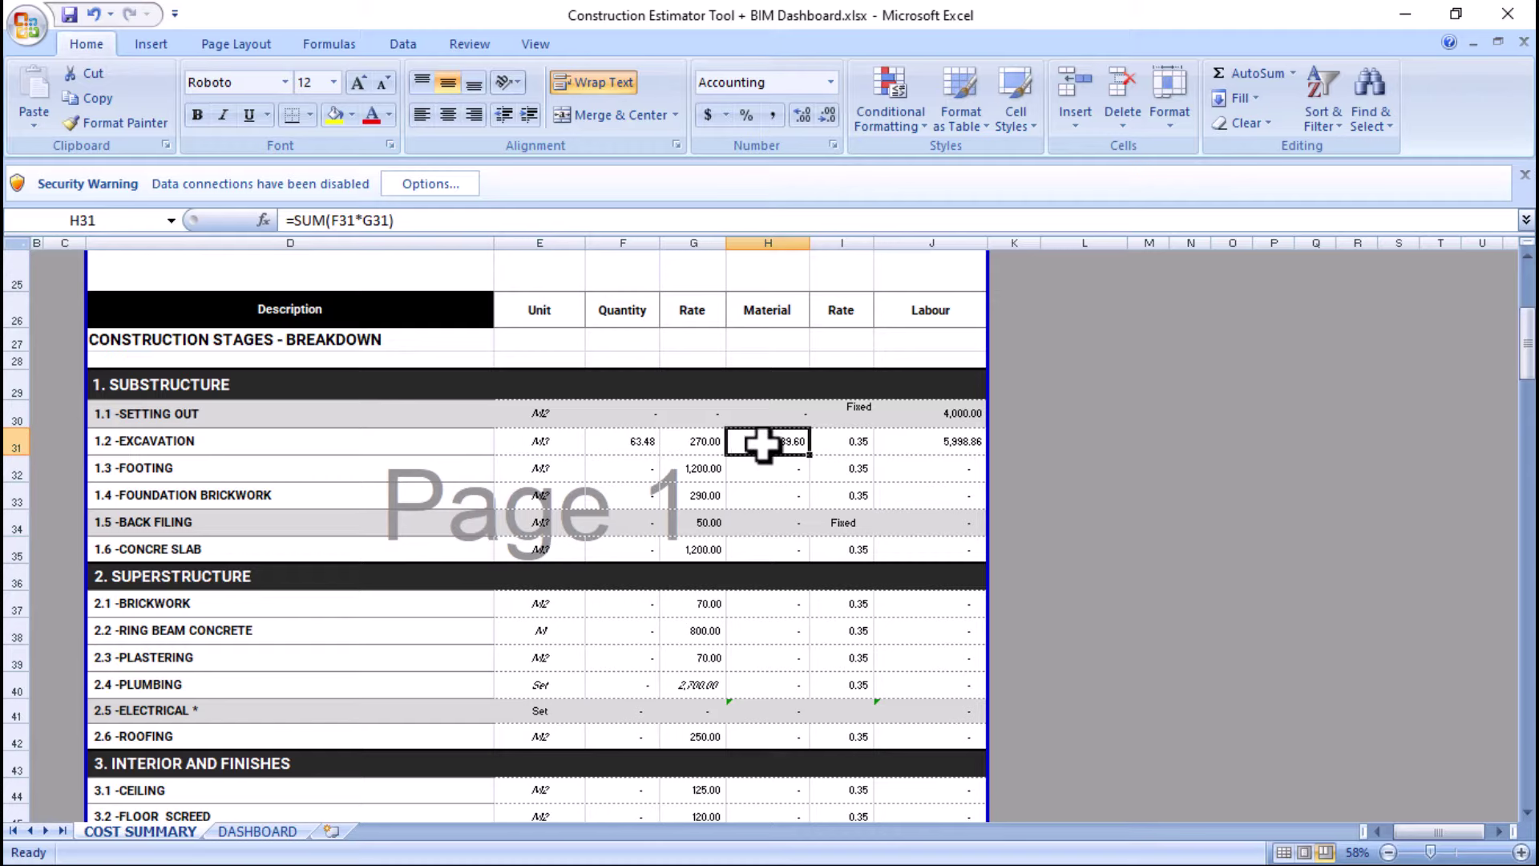
text(=)
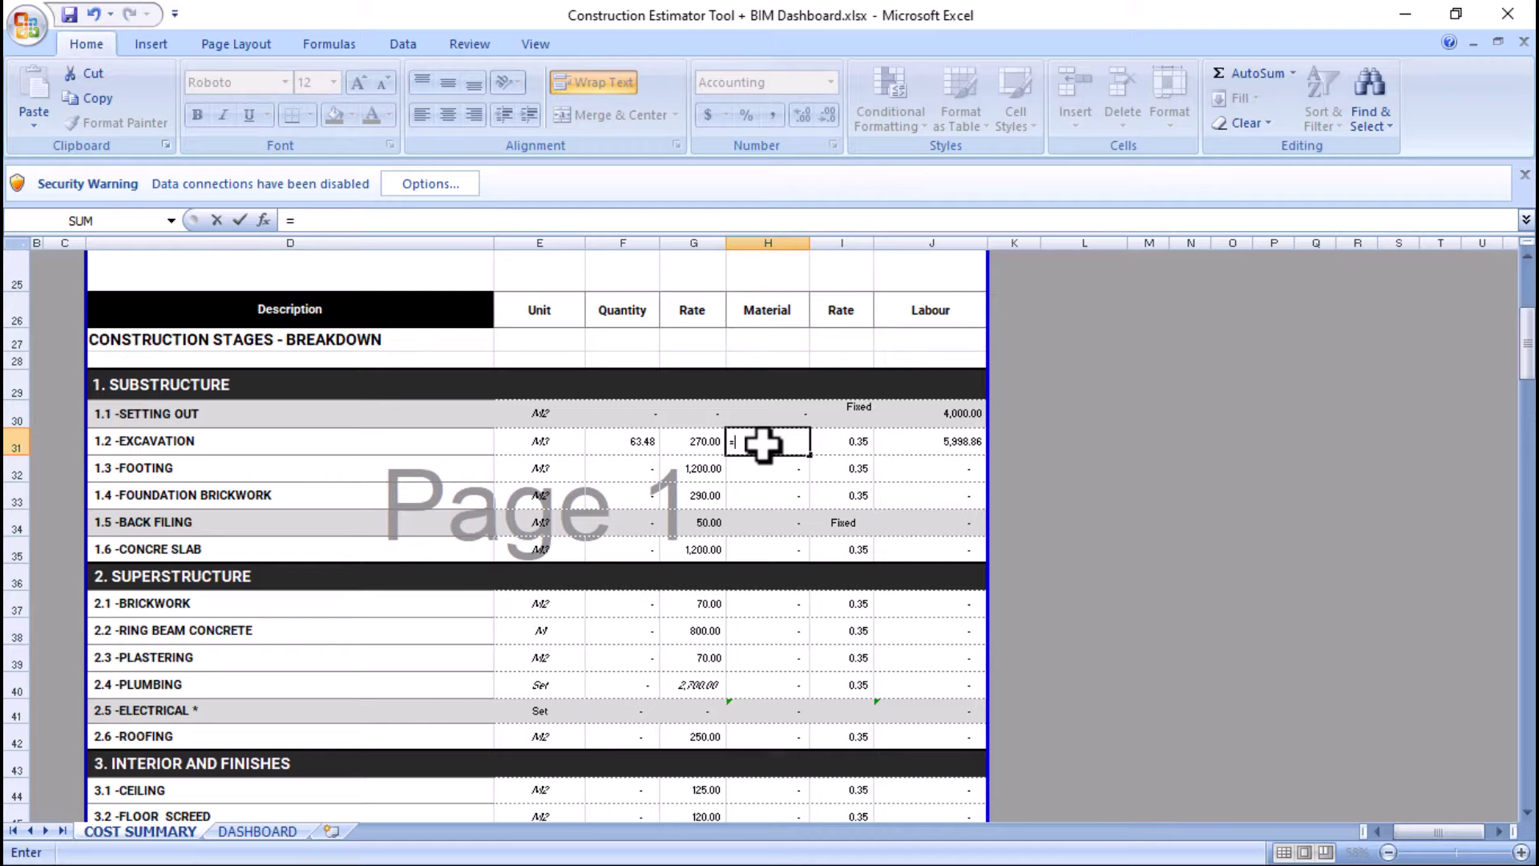
text(63.48*270)
key(Return)
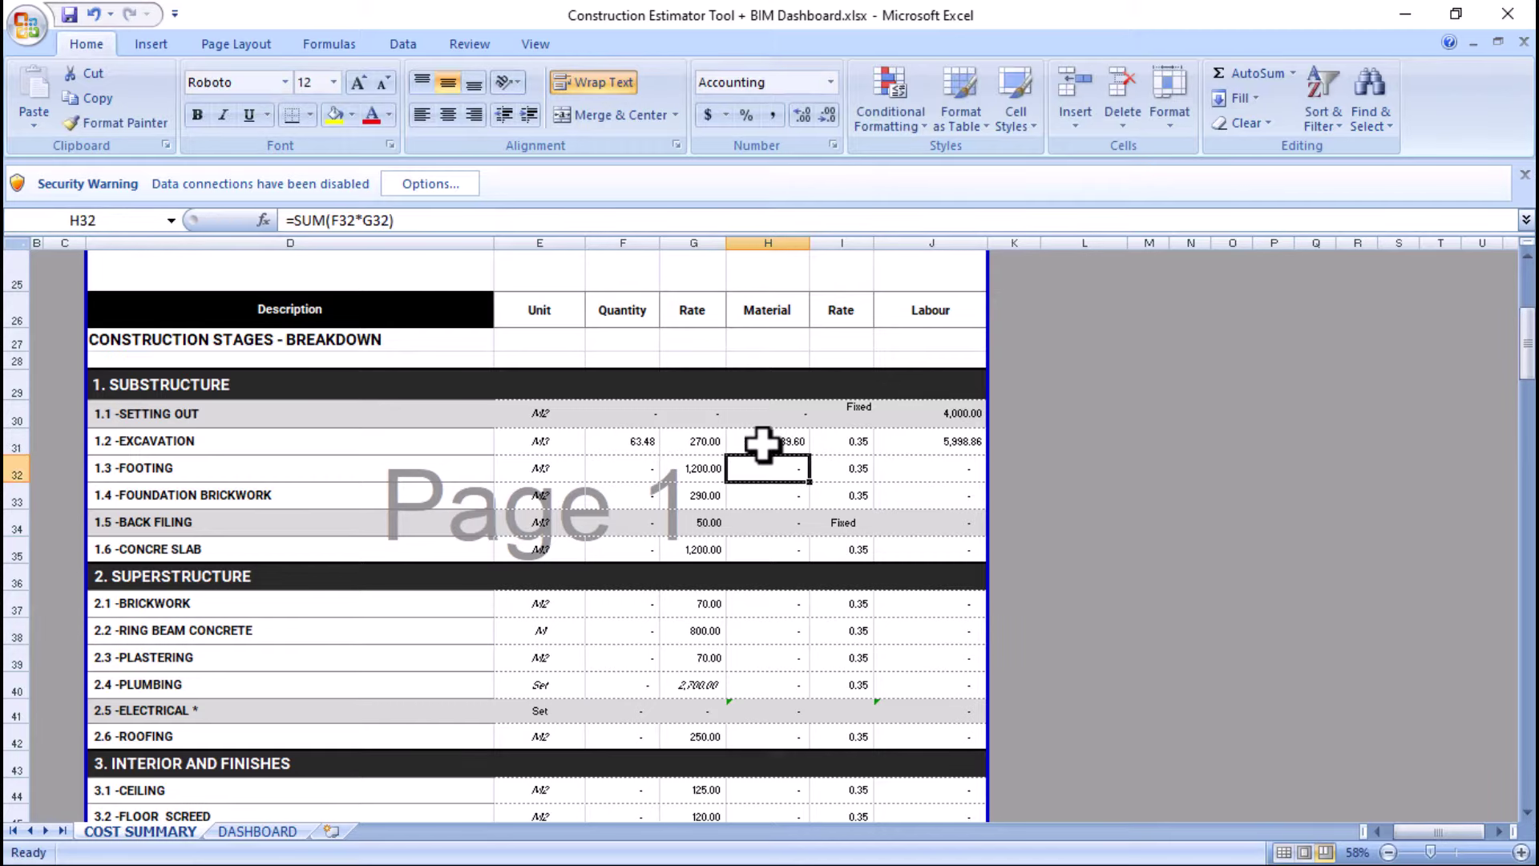
- Set the excavation material cost to quantity times rate using the cell-reference formula =F31*G31
click(770, 441)
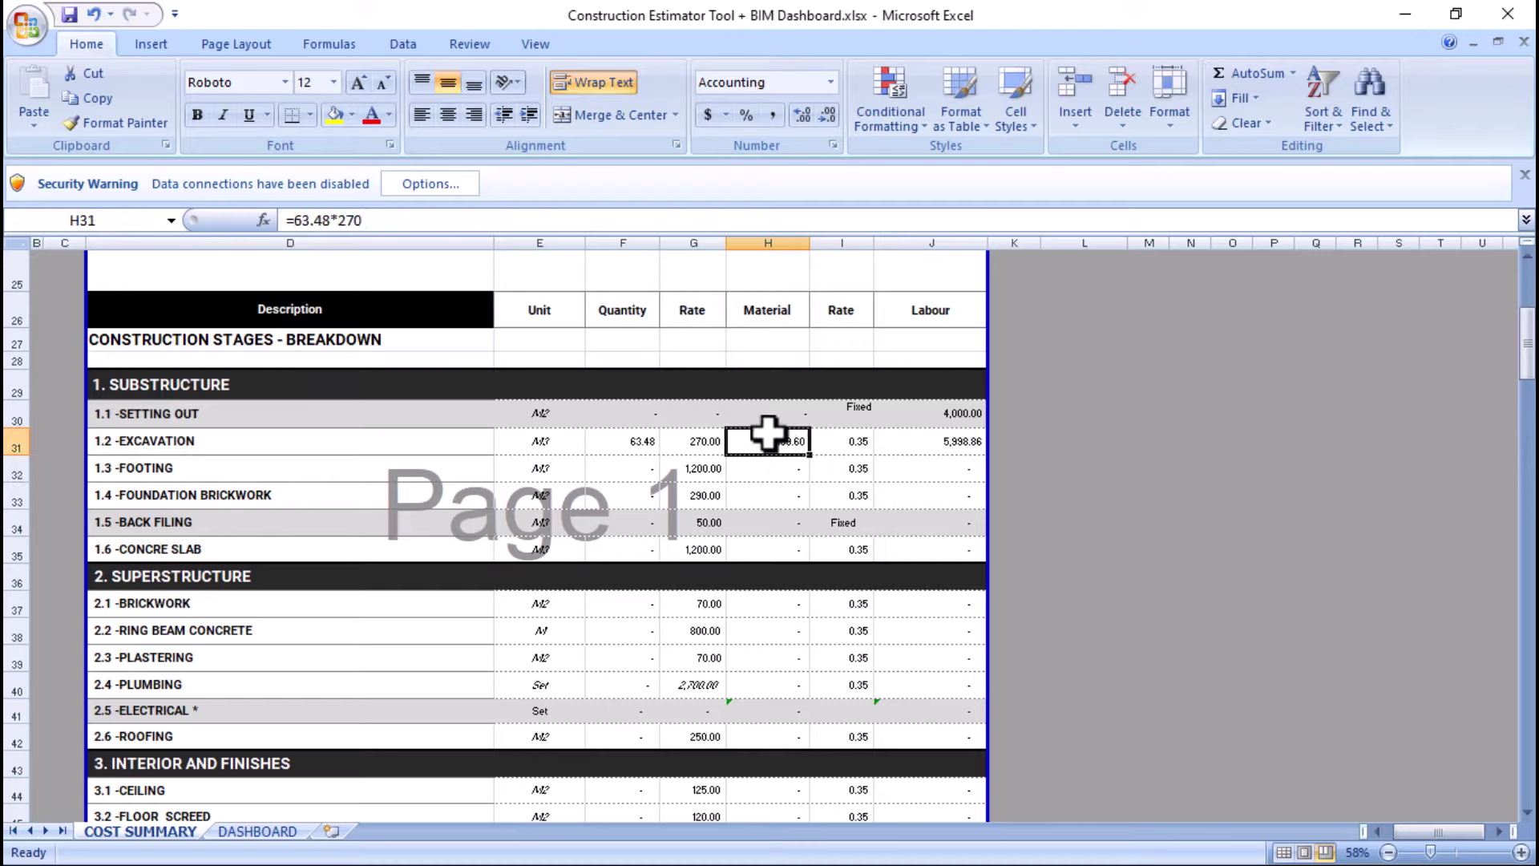
text(=)
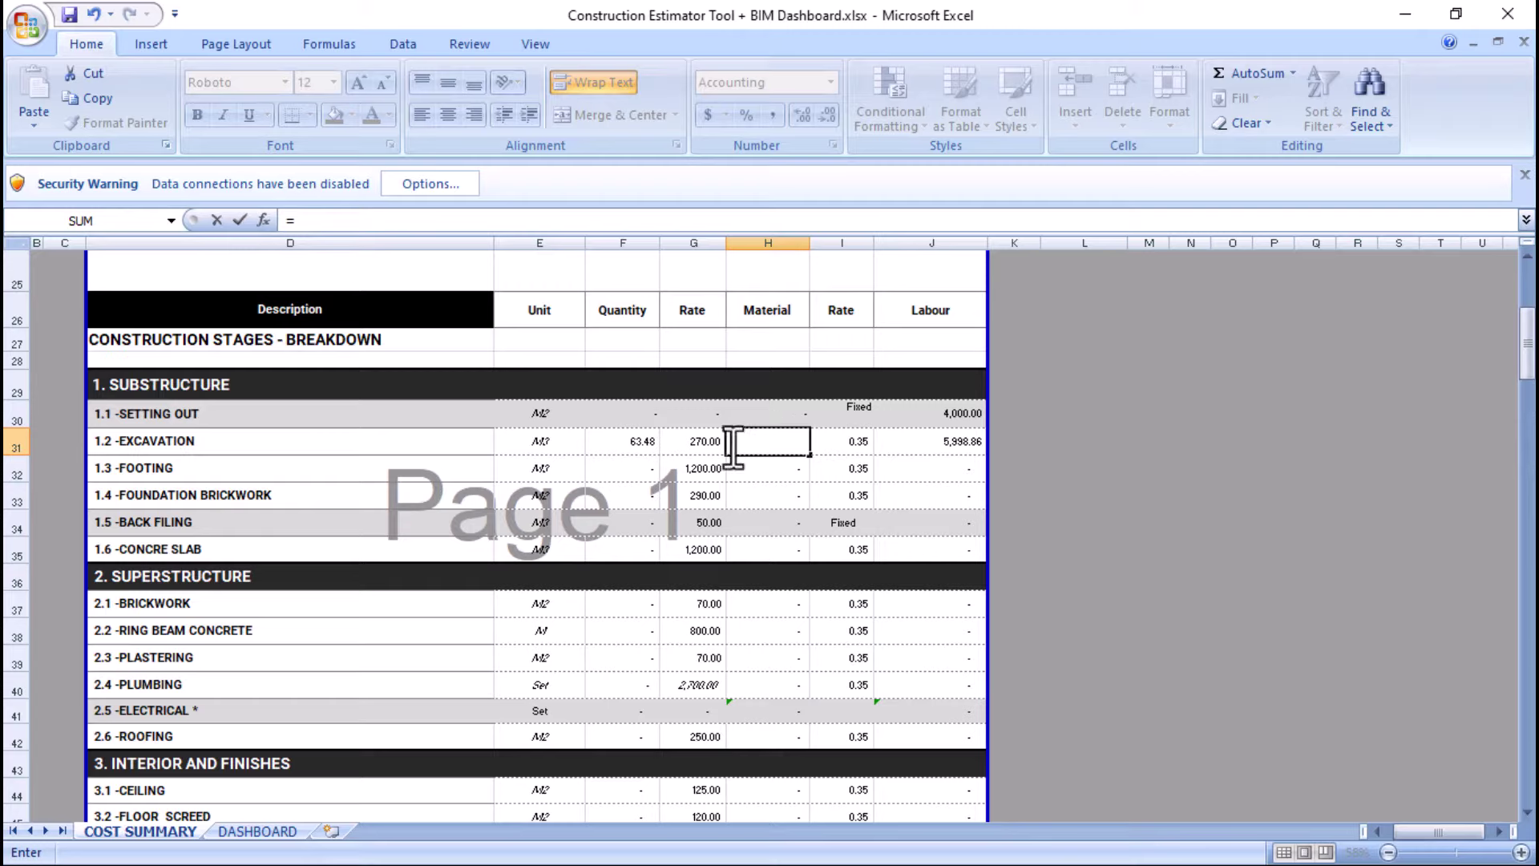
click(613, 442)
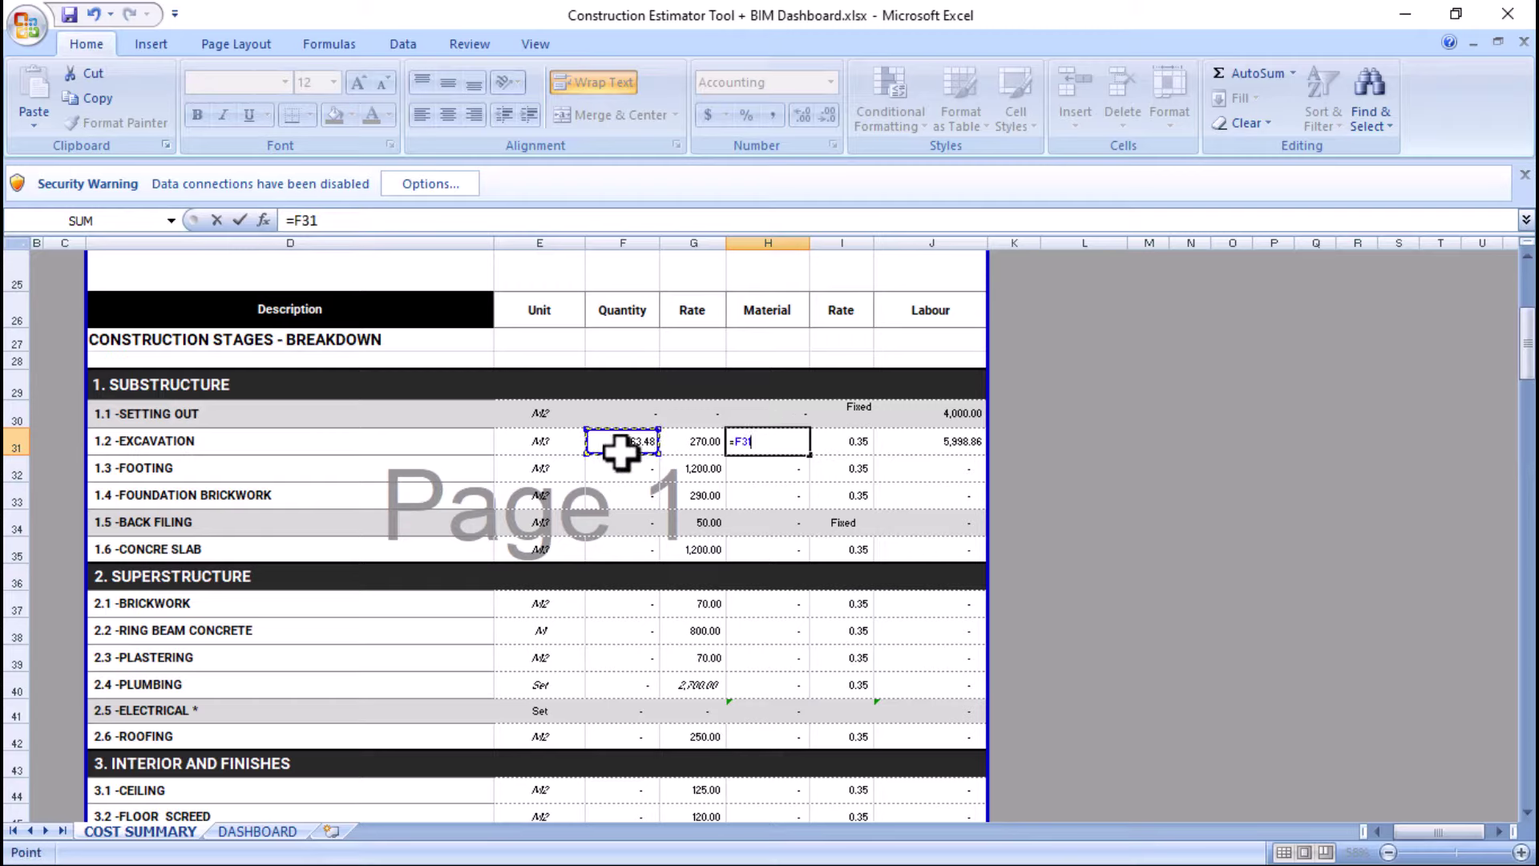
text(*)
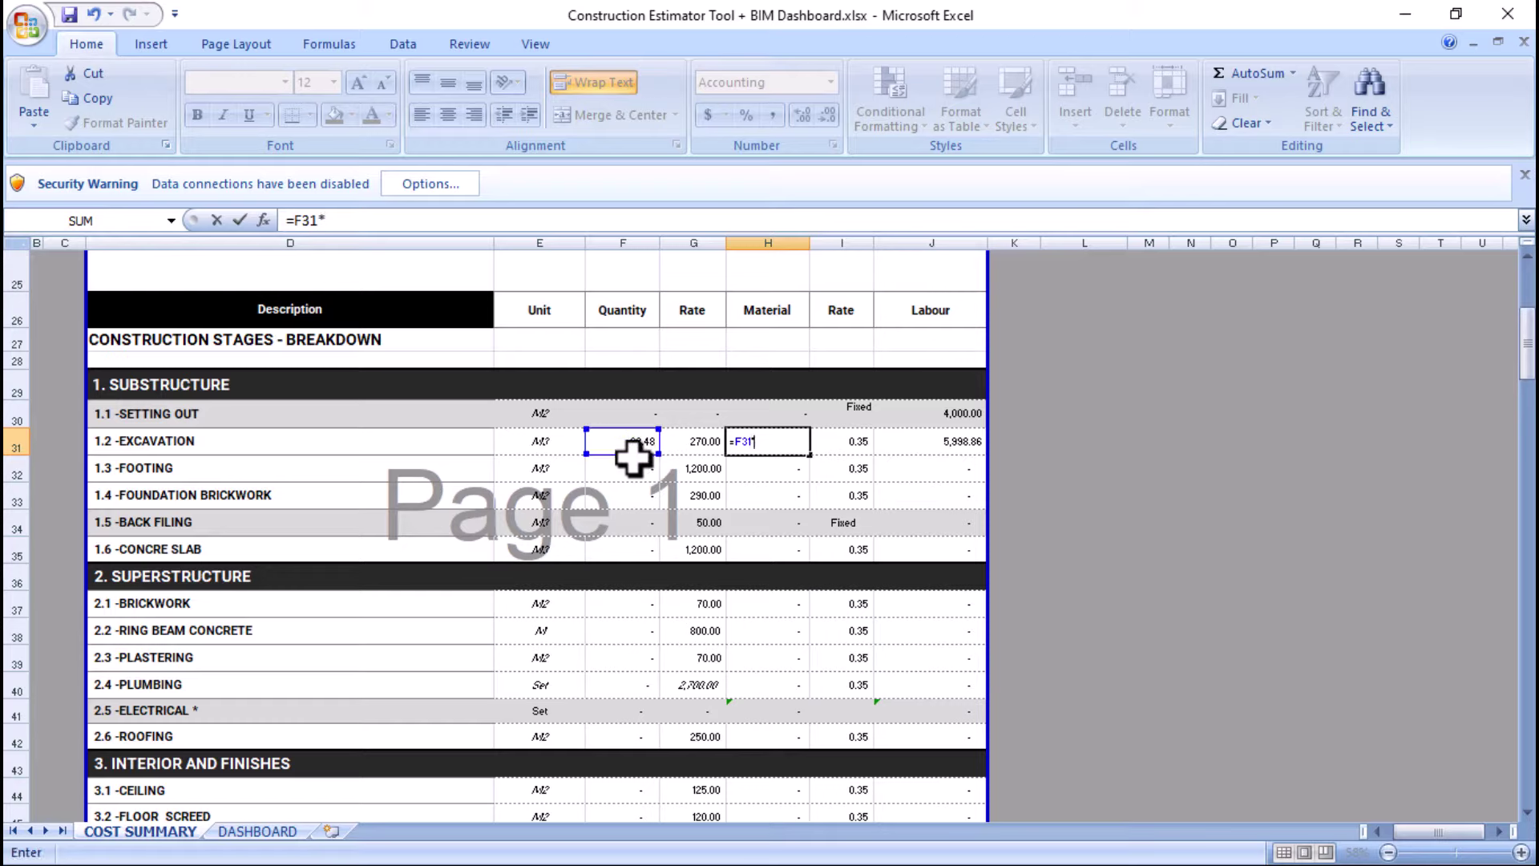
click(688, 442)
key(Return)
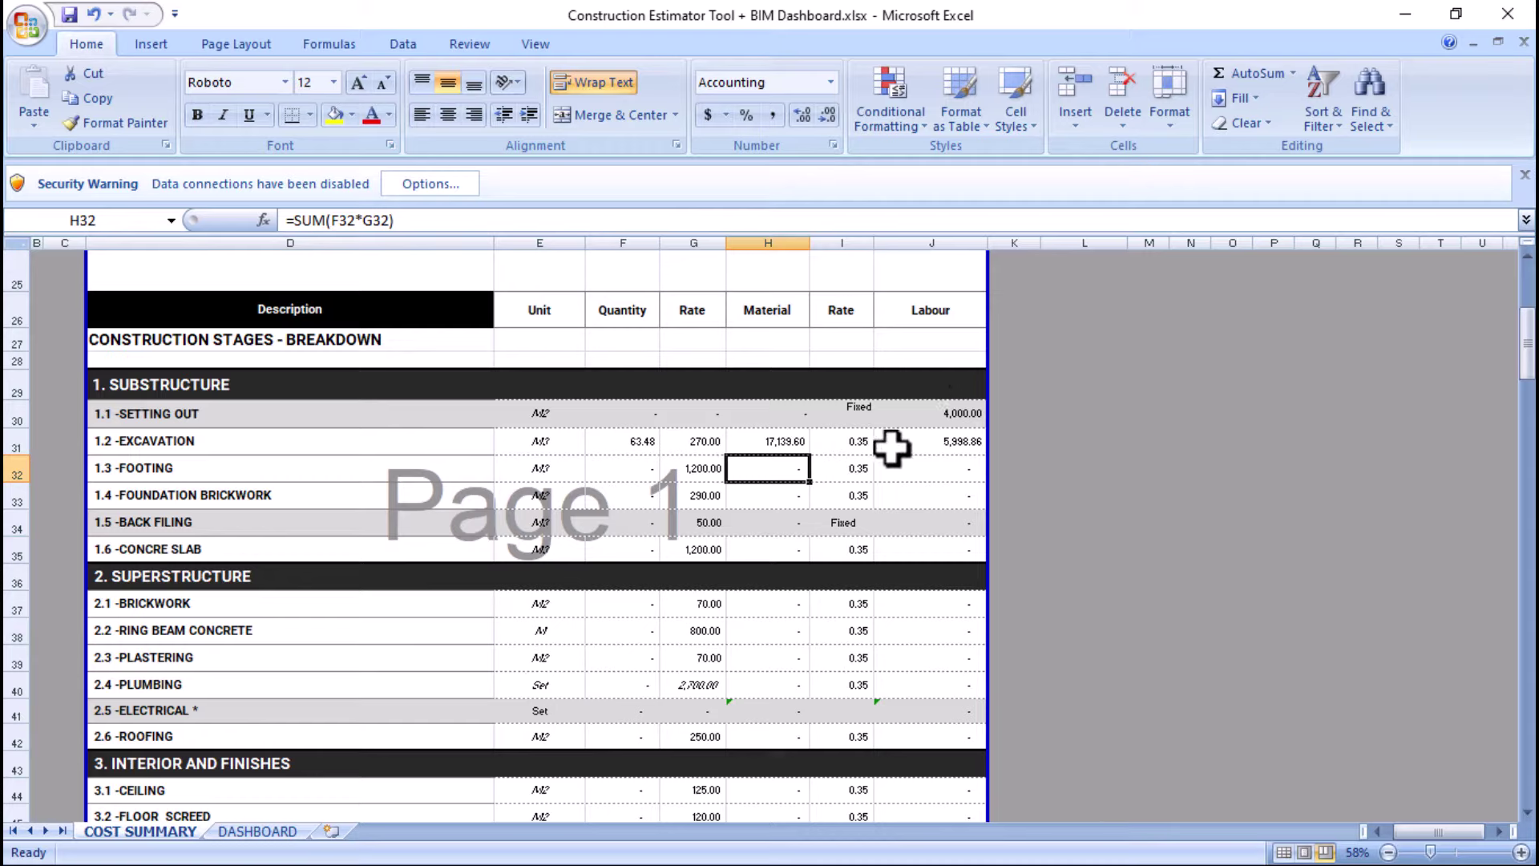
- Check how the excavation row's quantity, rate and material cost feed into its labour cost formula
click(930, 446)
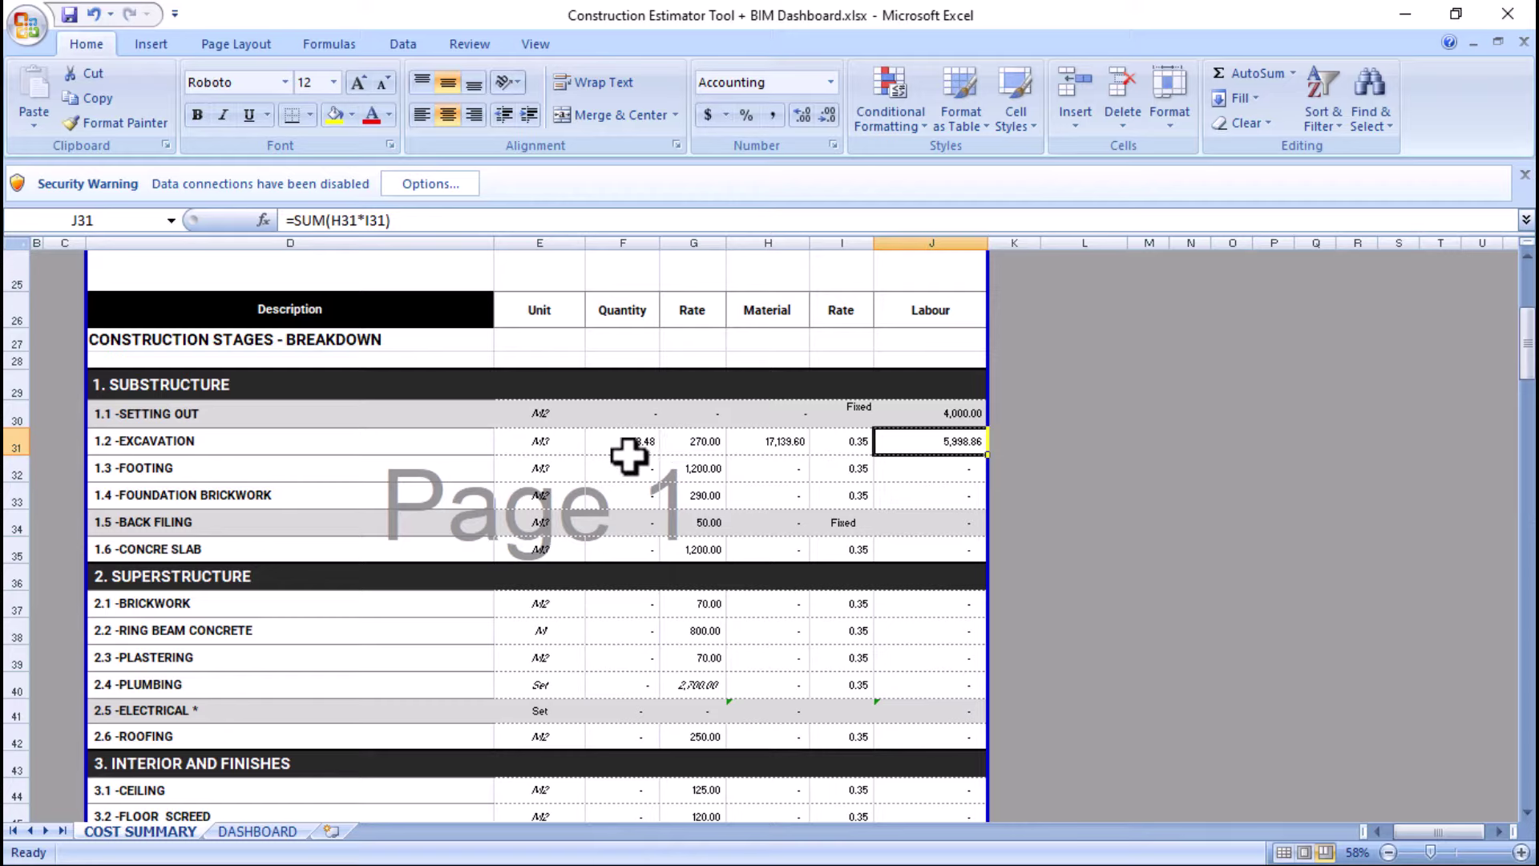
click(706, 437)
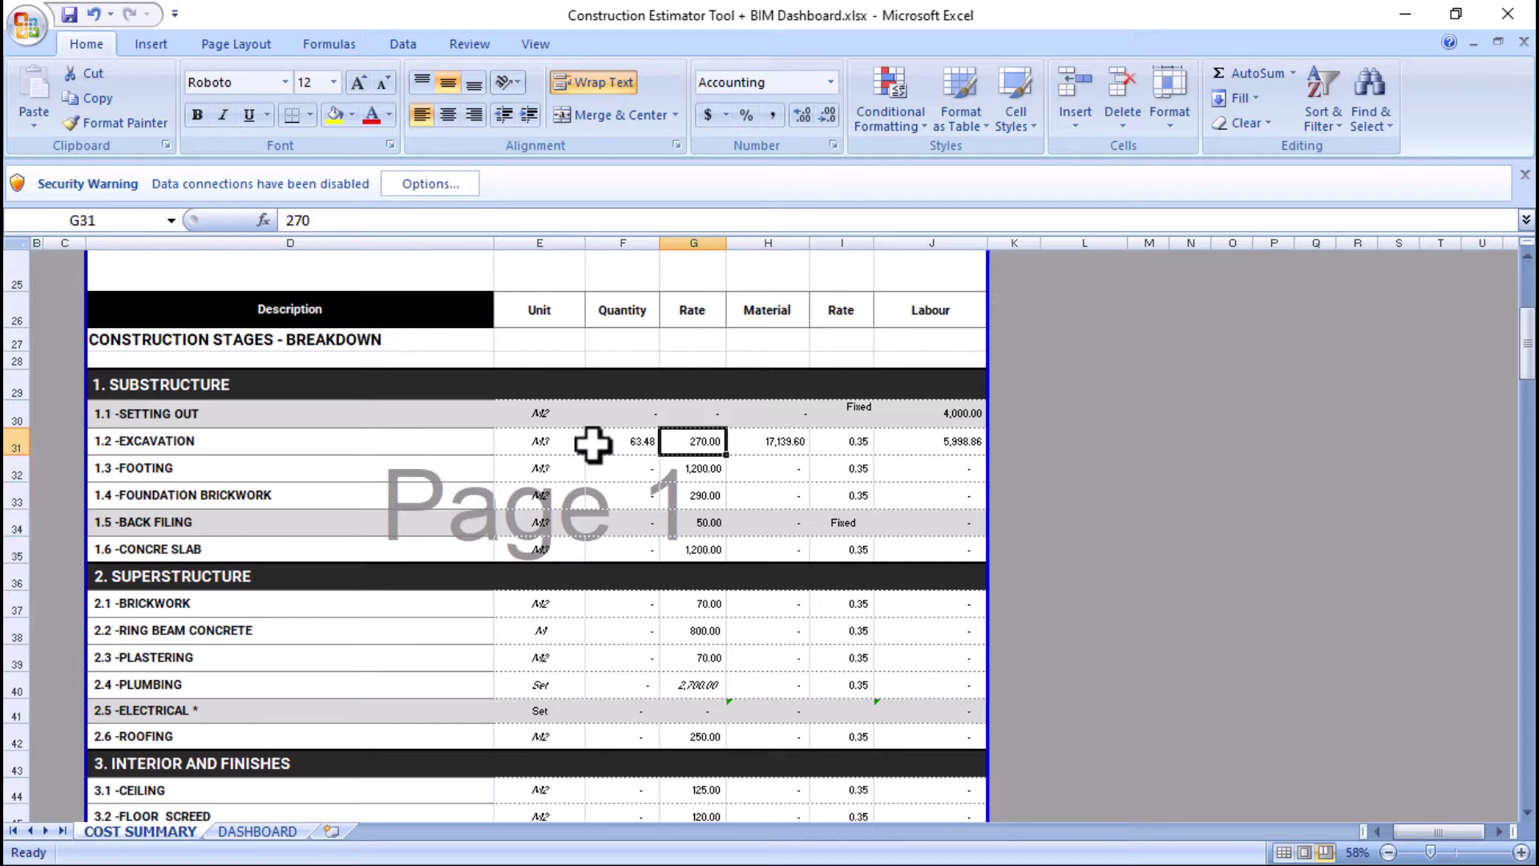
click(653, 444)
click(676, 443)
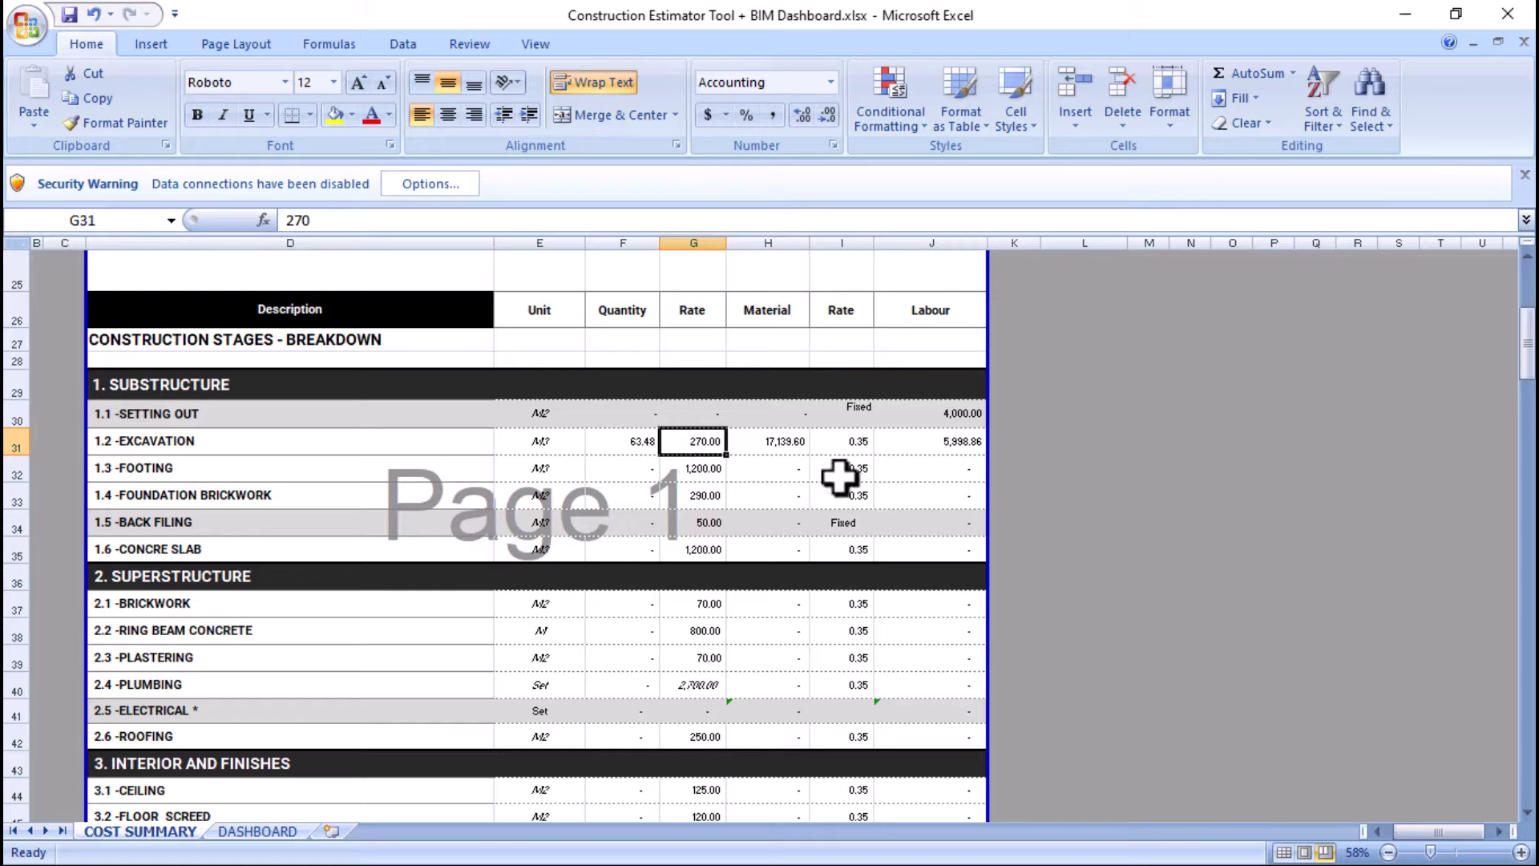
click(774, 439)
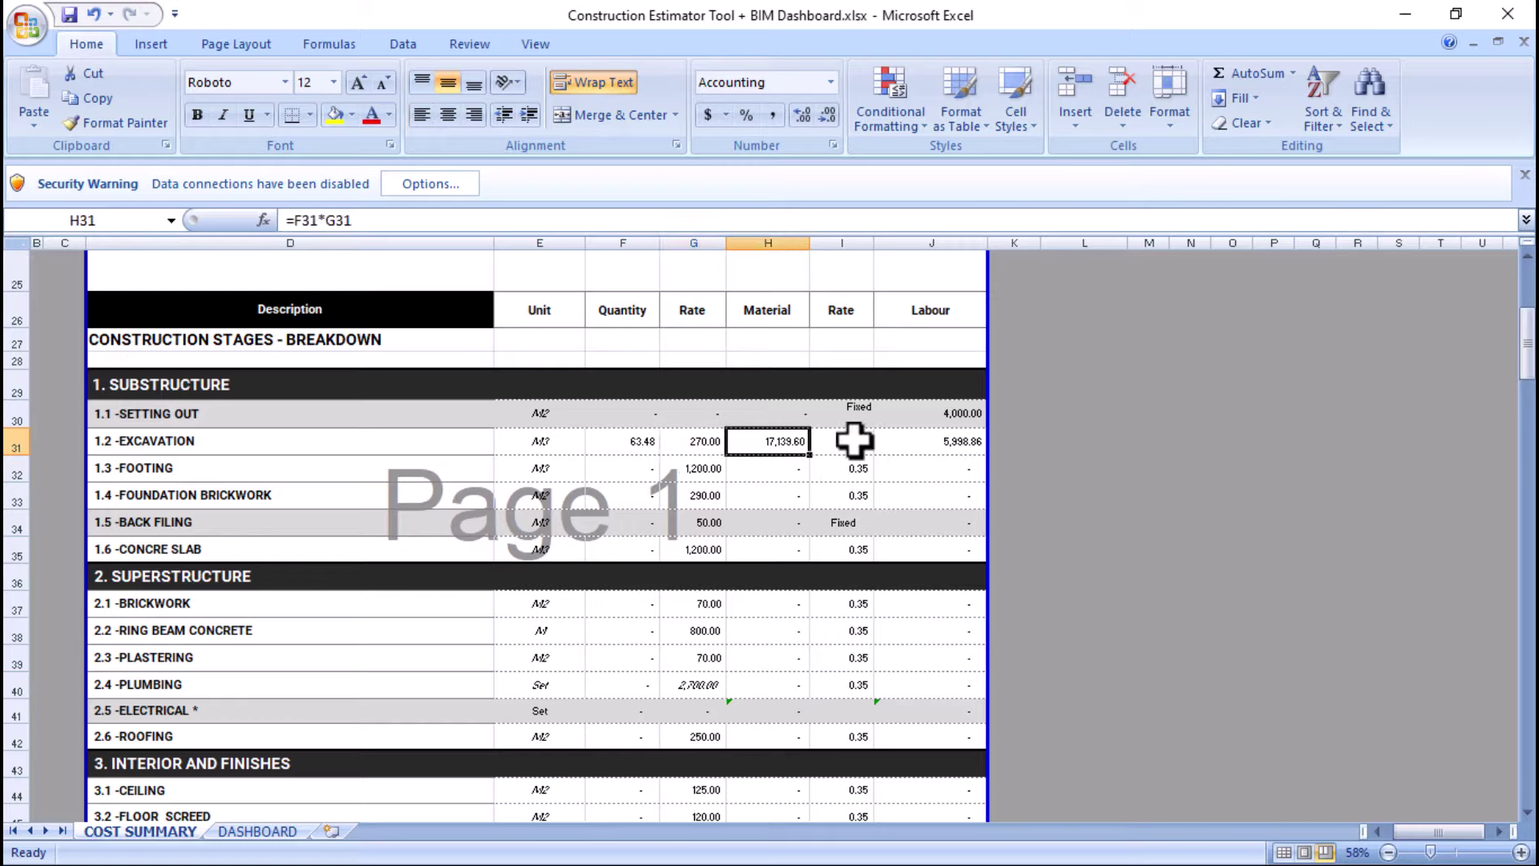
click(848, 441)
click(940, 448)
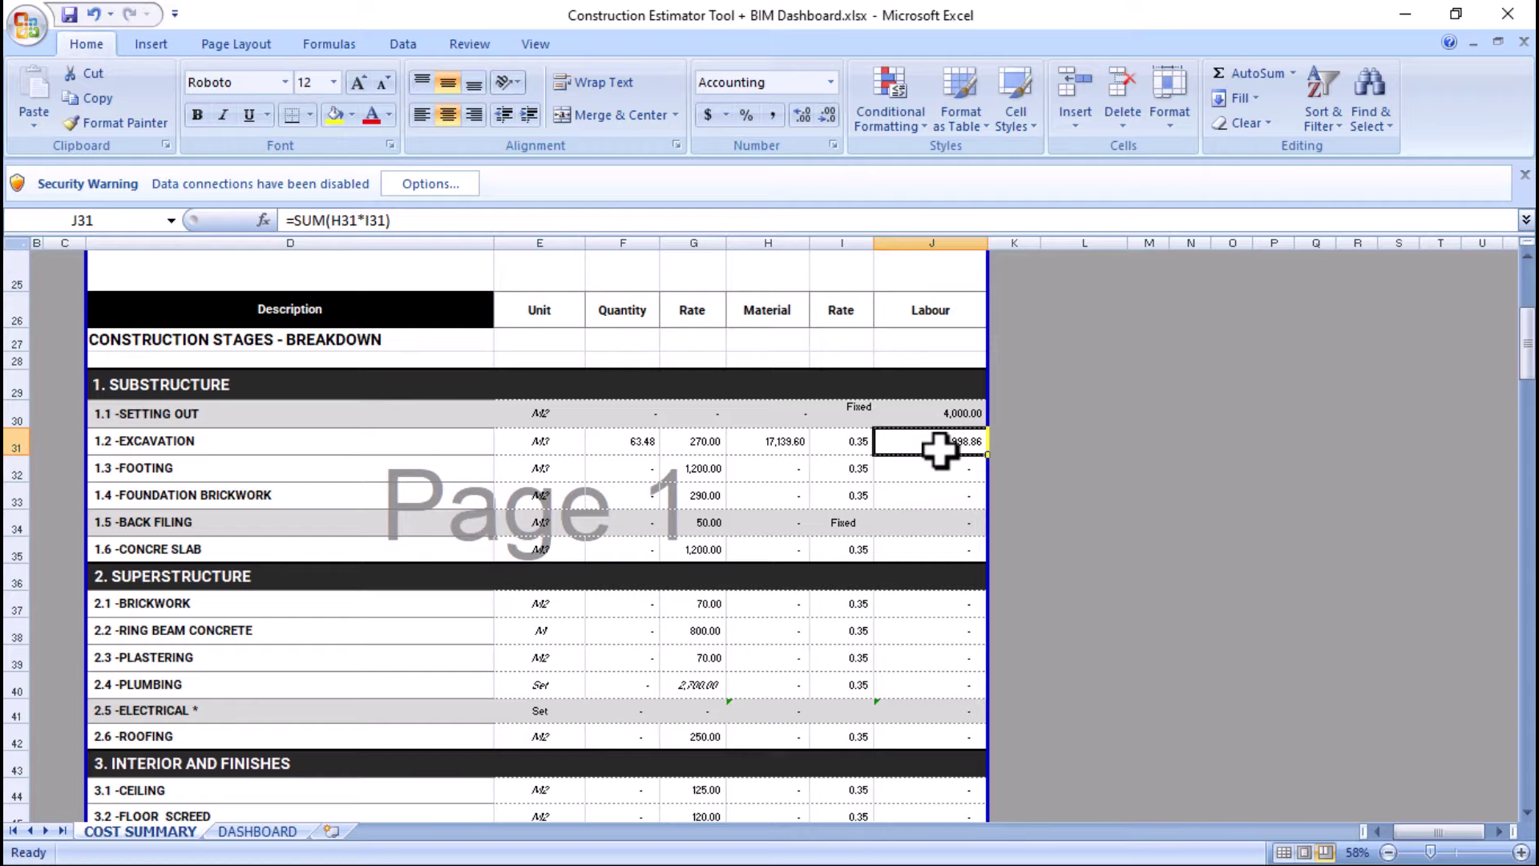
- Check the footing row's unit, quantity formula and material rate in the substructure breakdown
scroll(925, 446, down, 1)
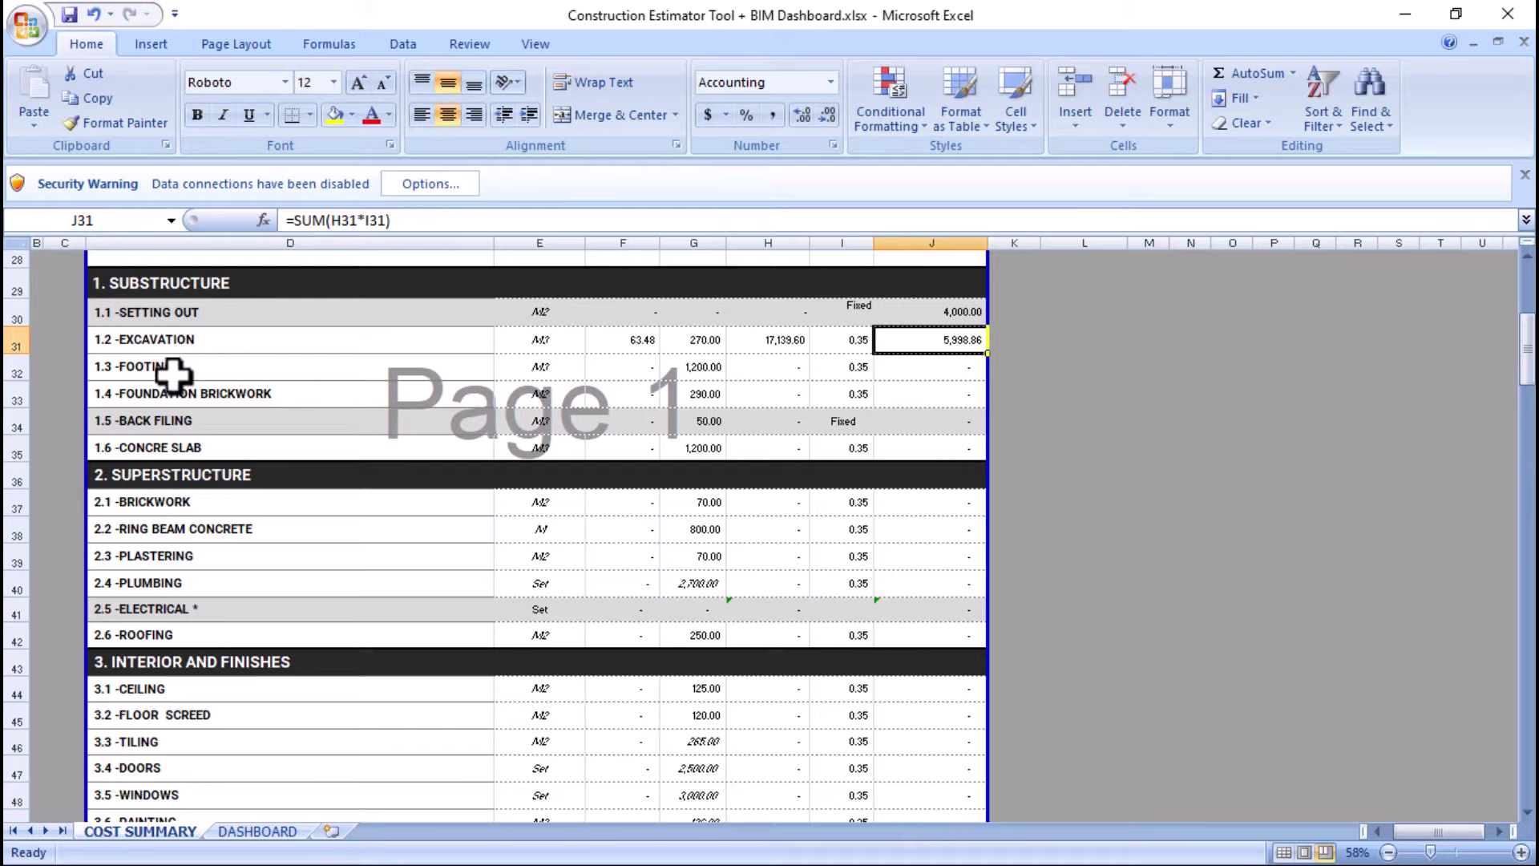
click(511, 369)
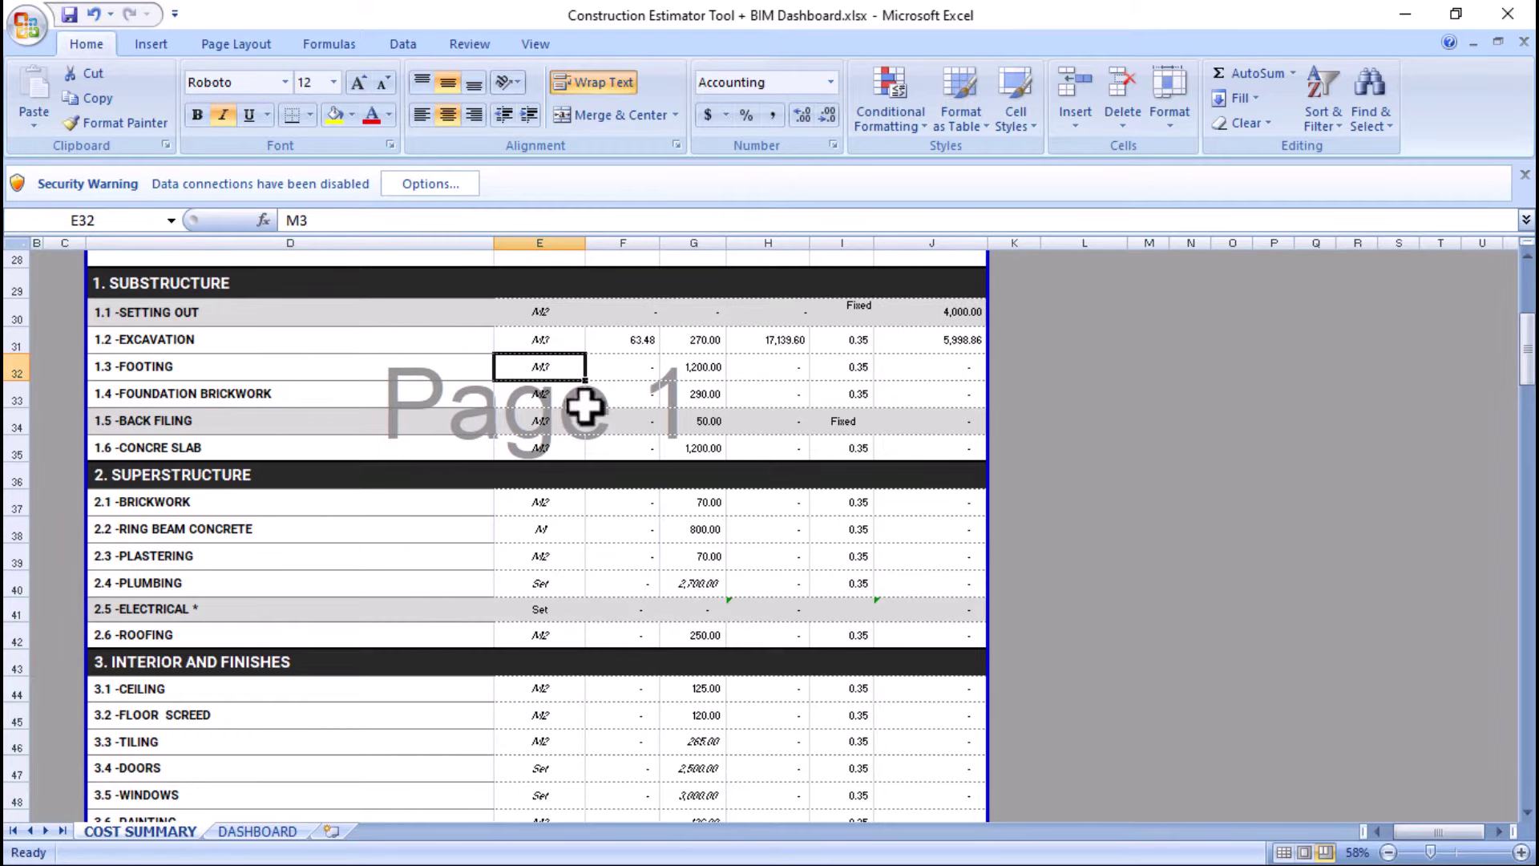
click(639, 369)
scroll(629, 397, up, 1)
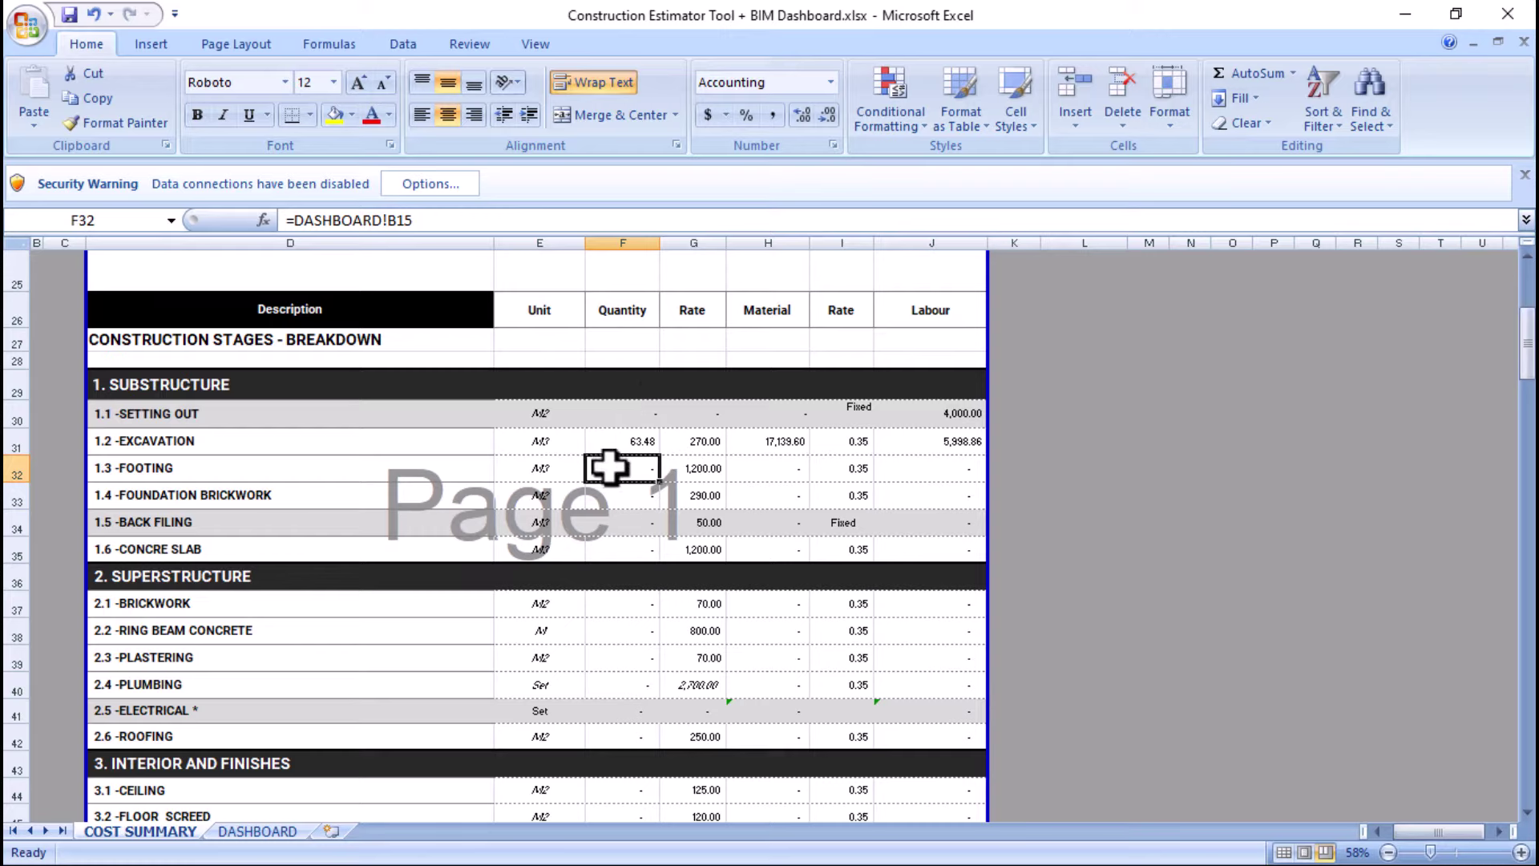
click(197, 471)
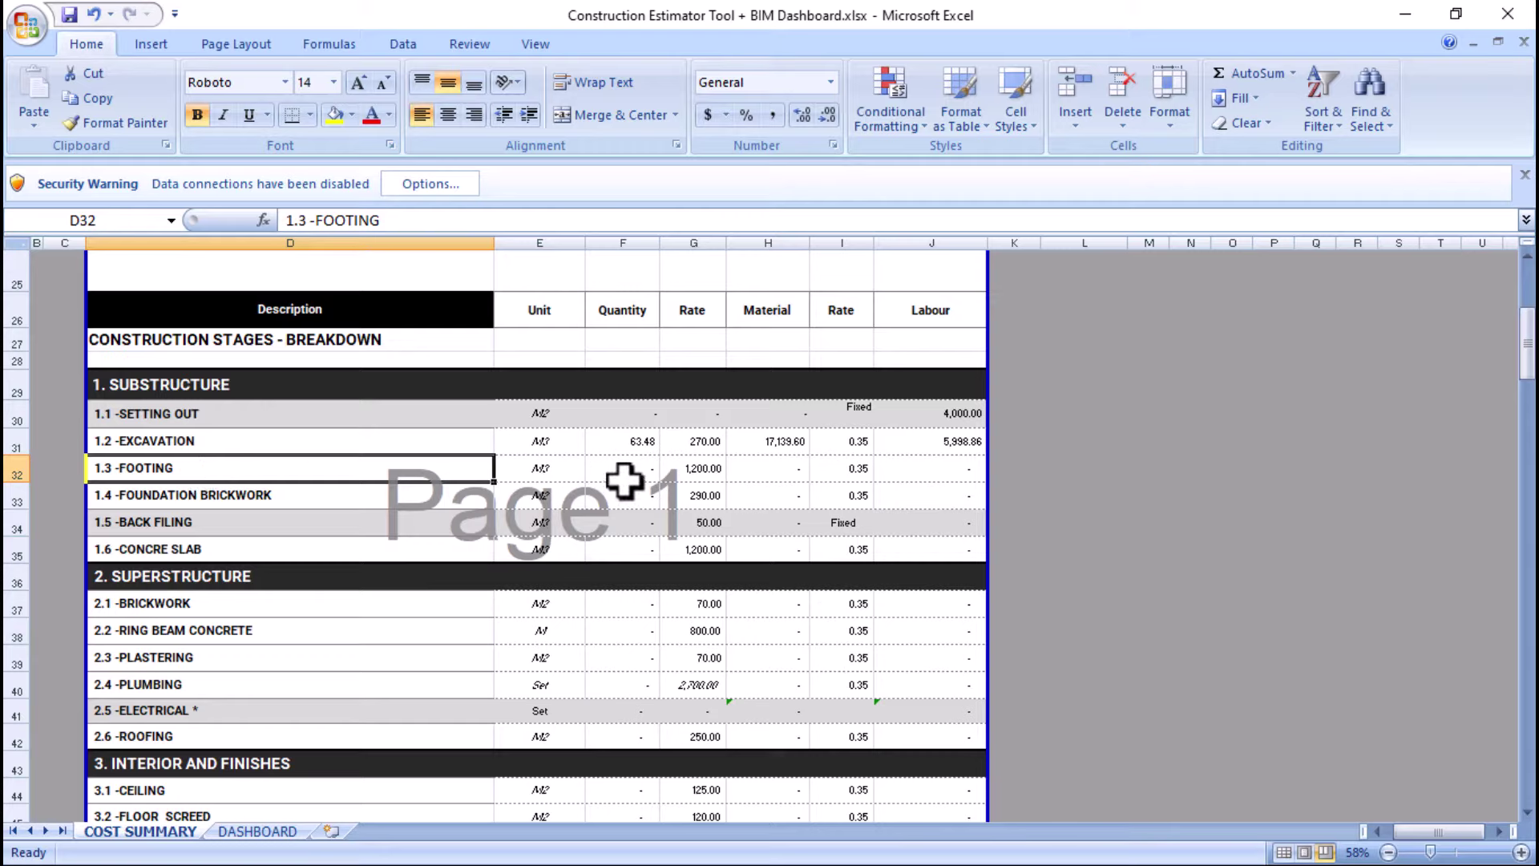
click(692, 471)
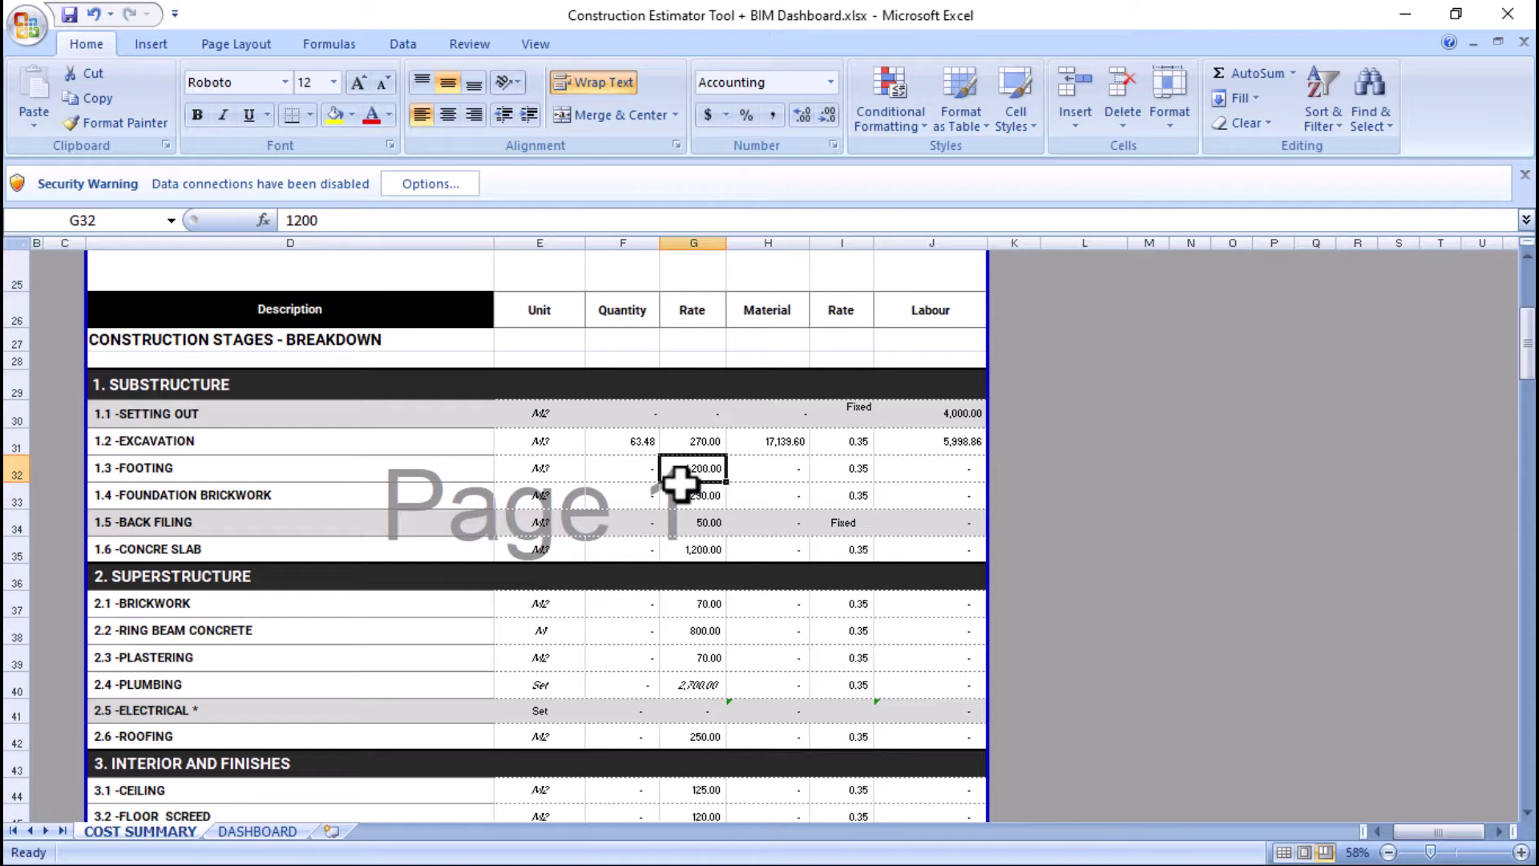
- Switch to Archicad and examine the house's ground floor plan on the drawing sheet
key(super)
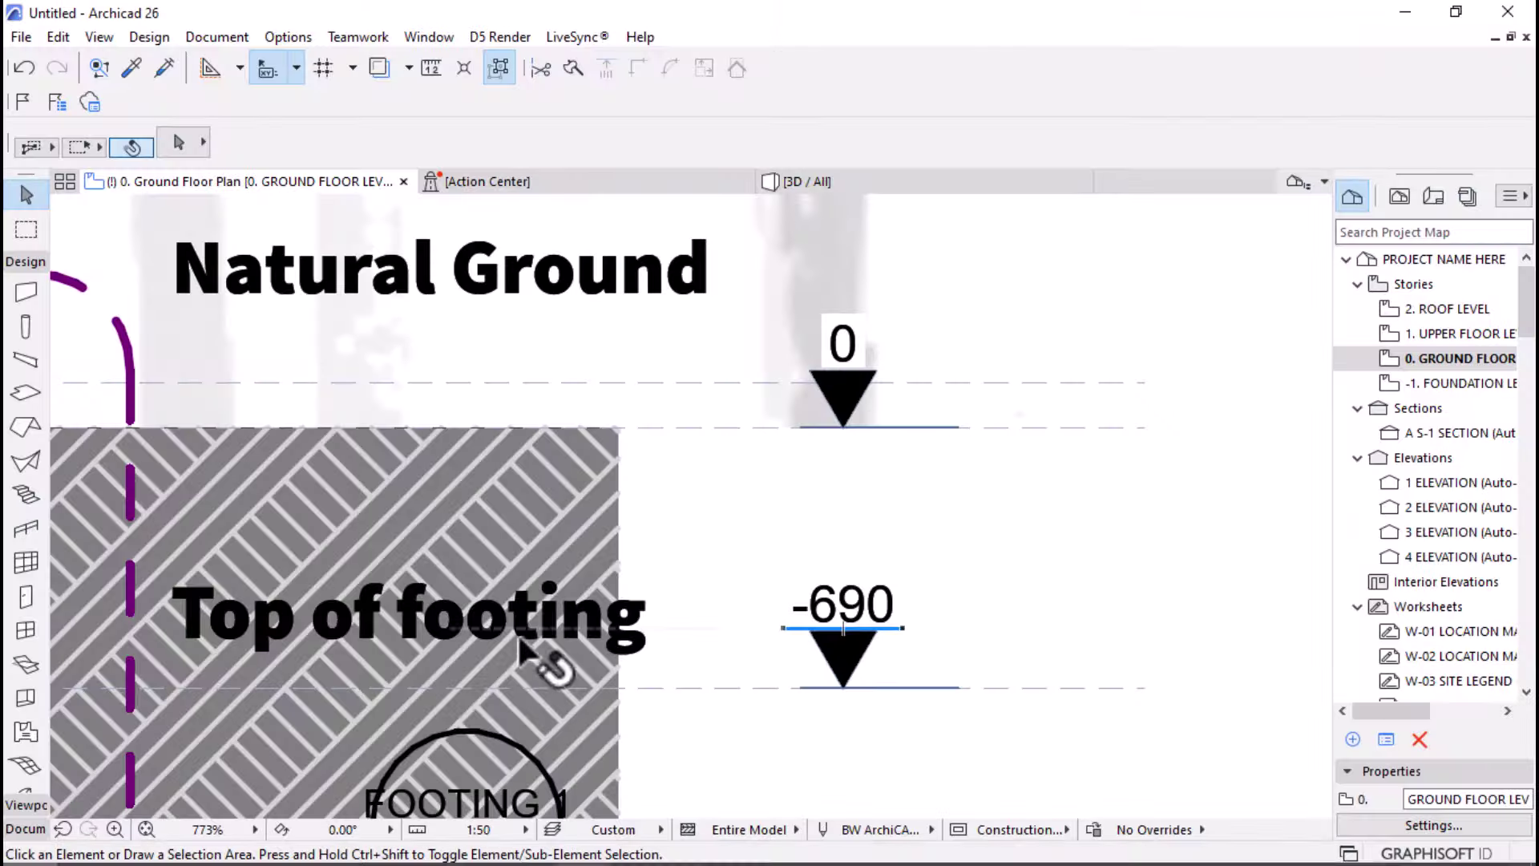
scroll(521, 653, down, 15)
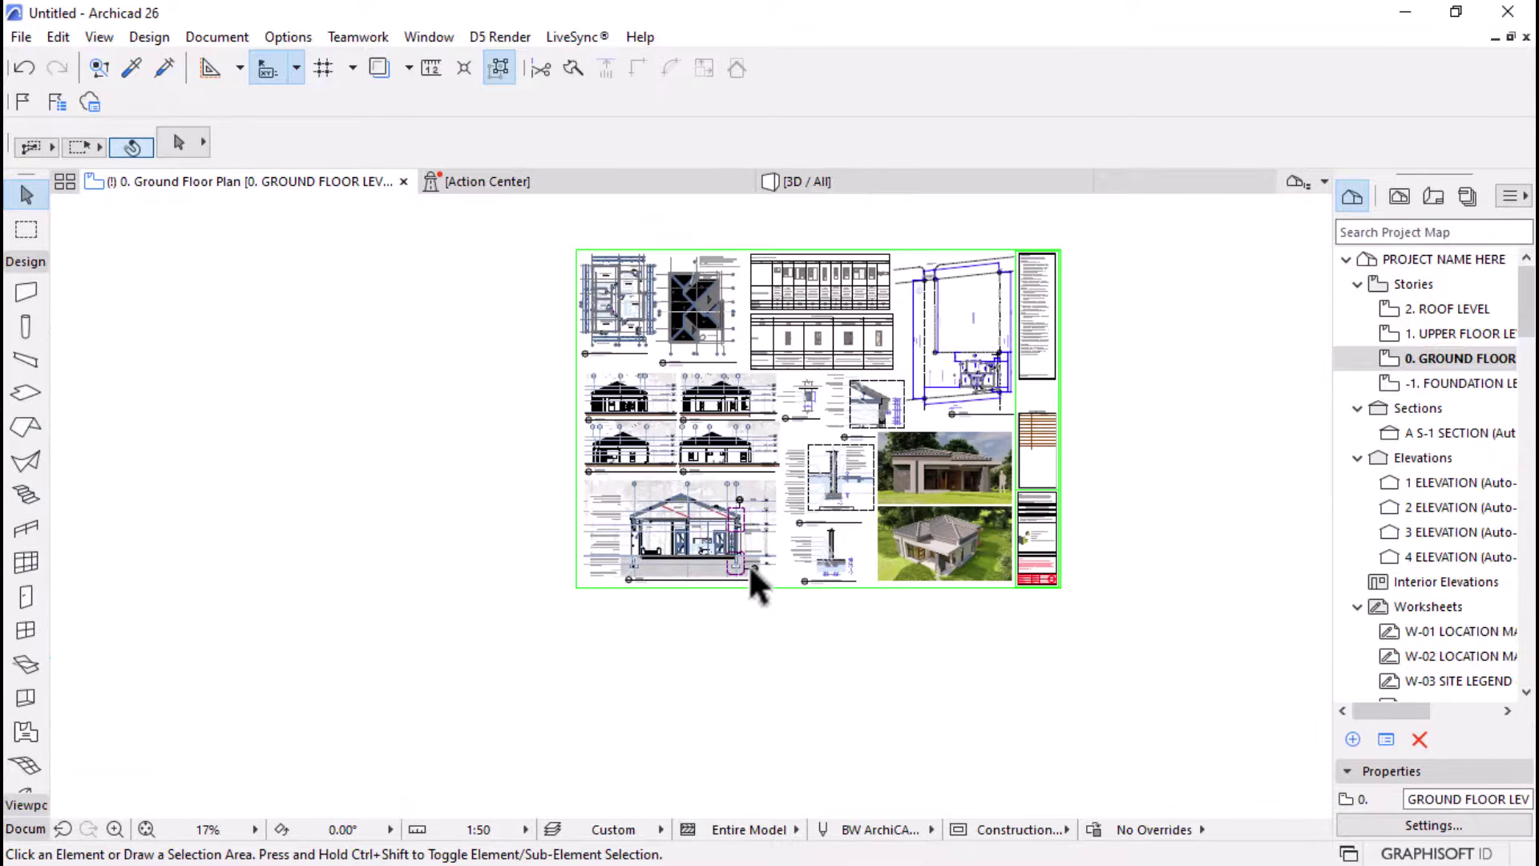
scroll(721, 513, down, 5)
scroll(743, 502, up, 4)
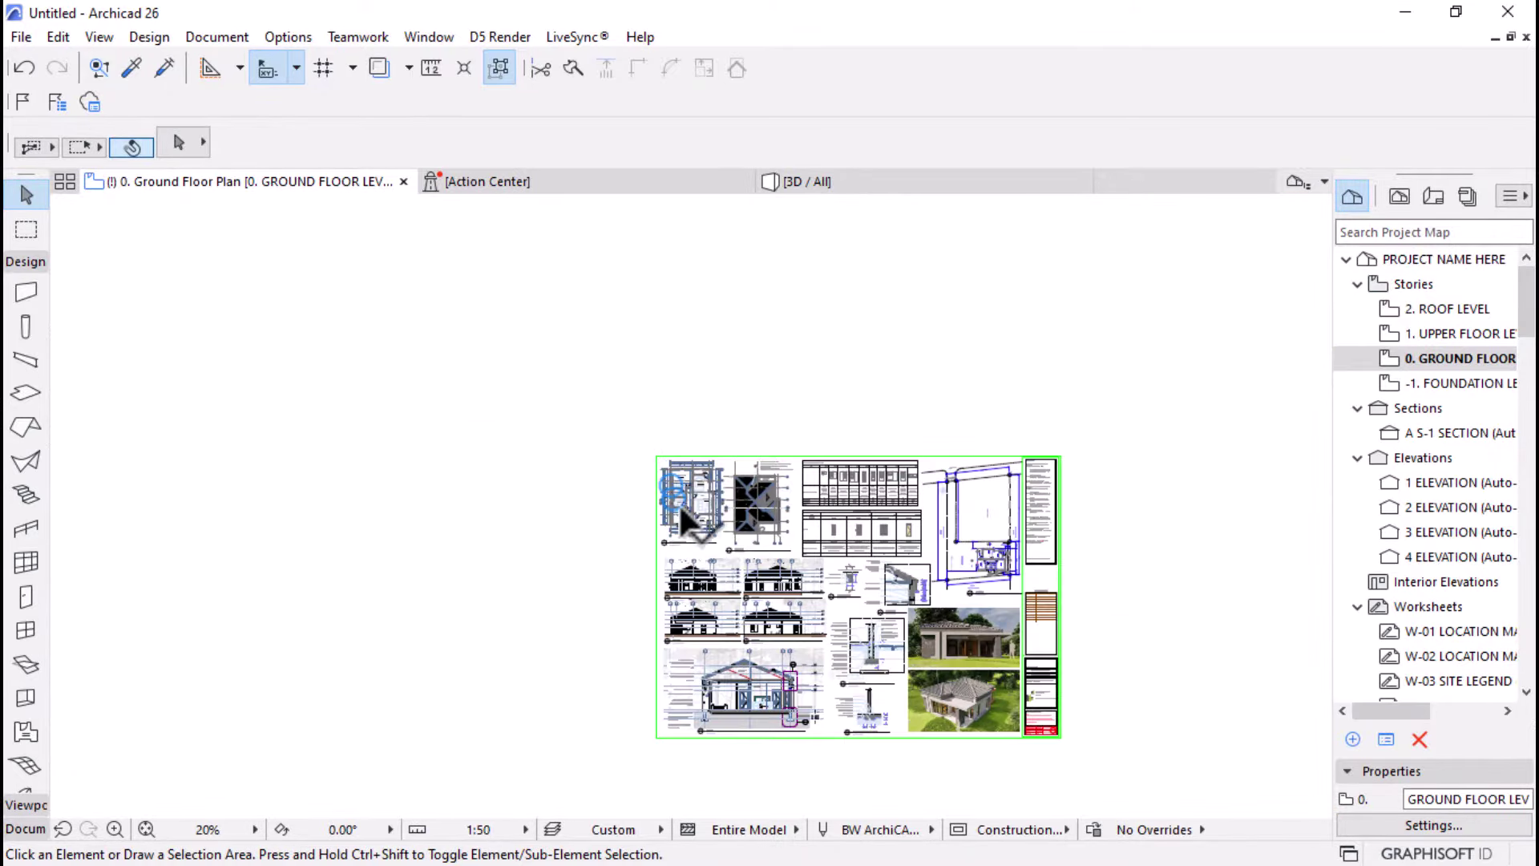
scroll(681, 493, up, 4)
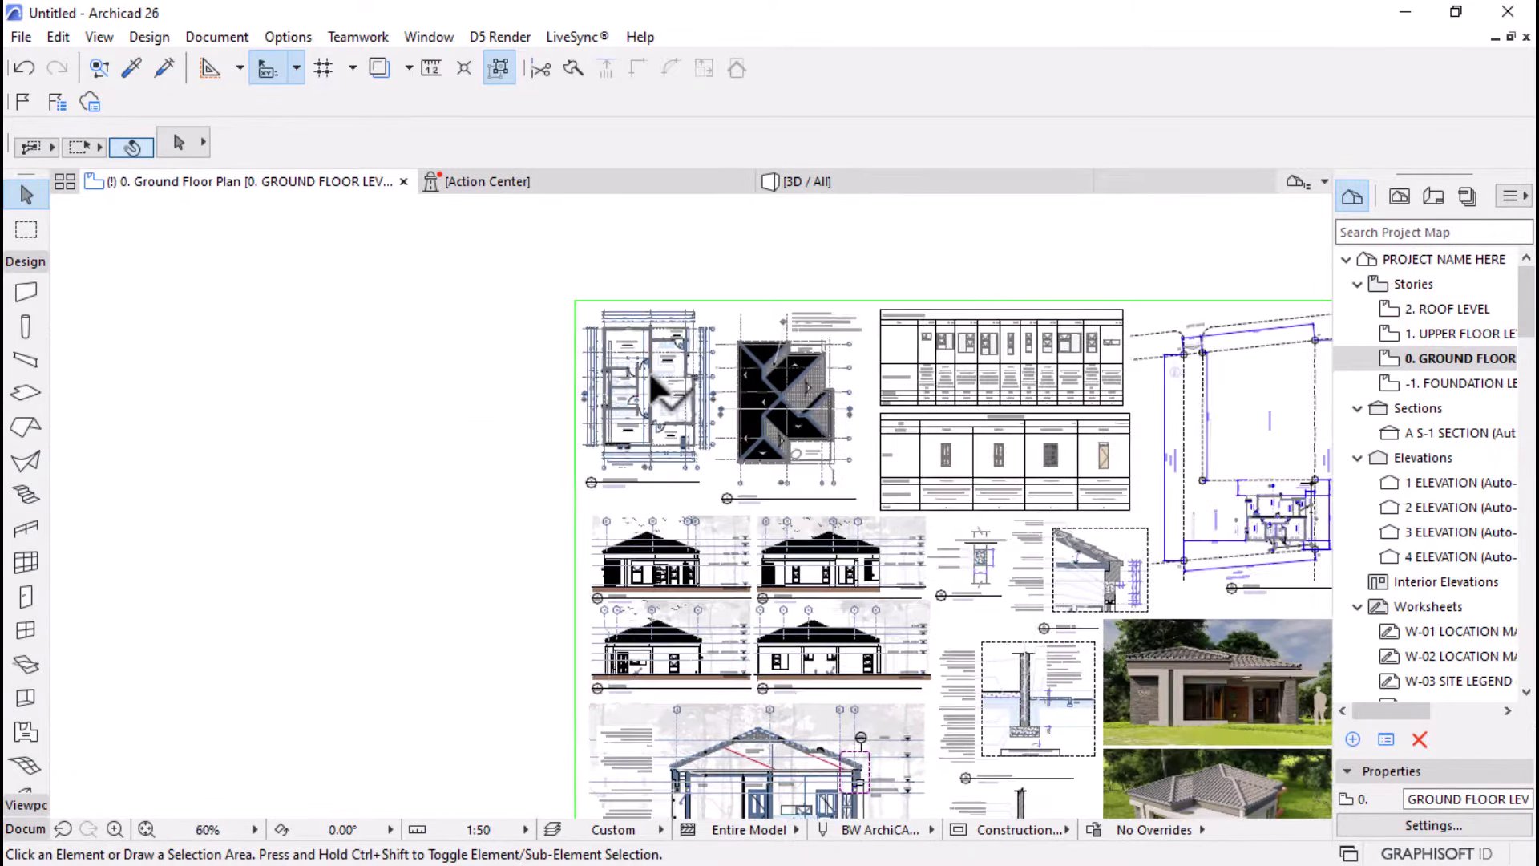
scroll(651, 377, up, 4)
scroll(653, 413, up, 1)
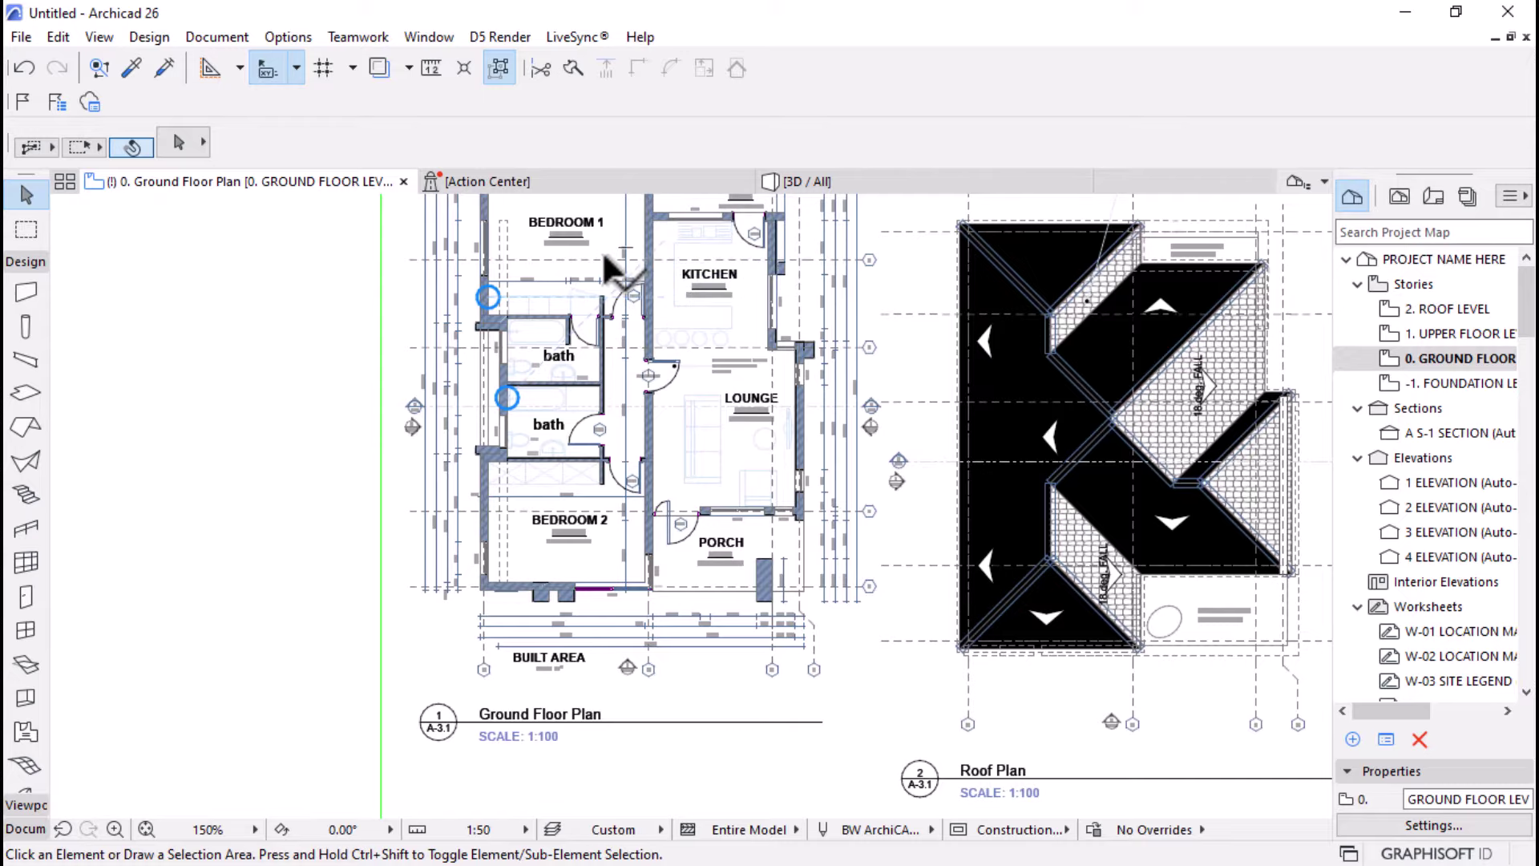
scroll(652, 536, down, 1)
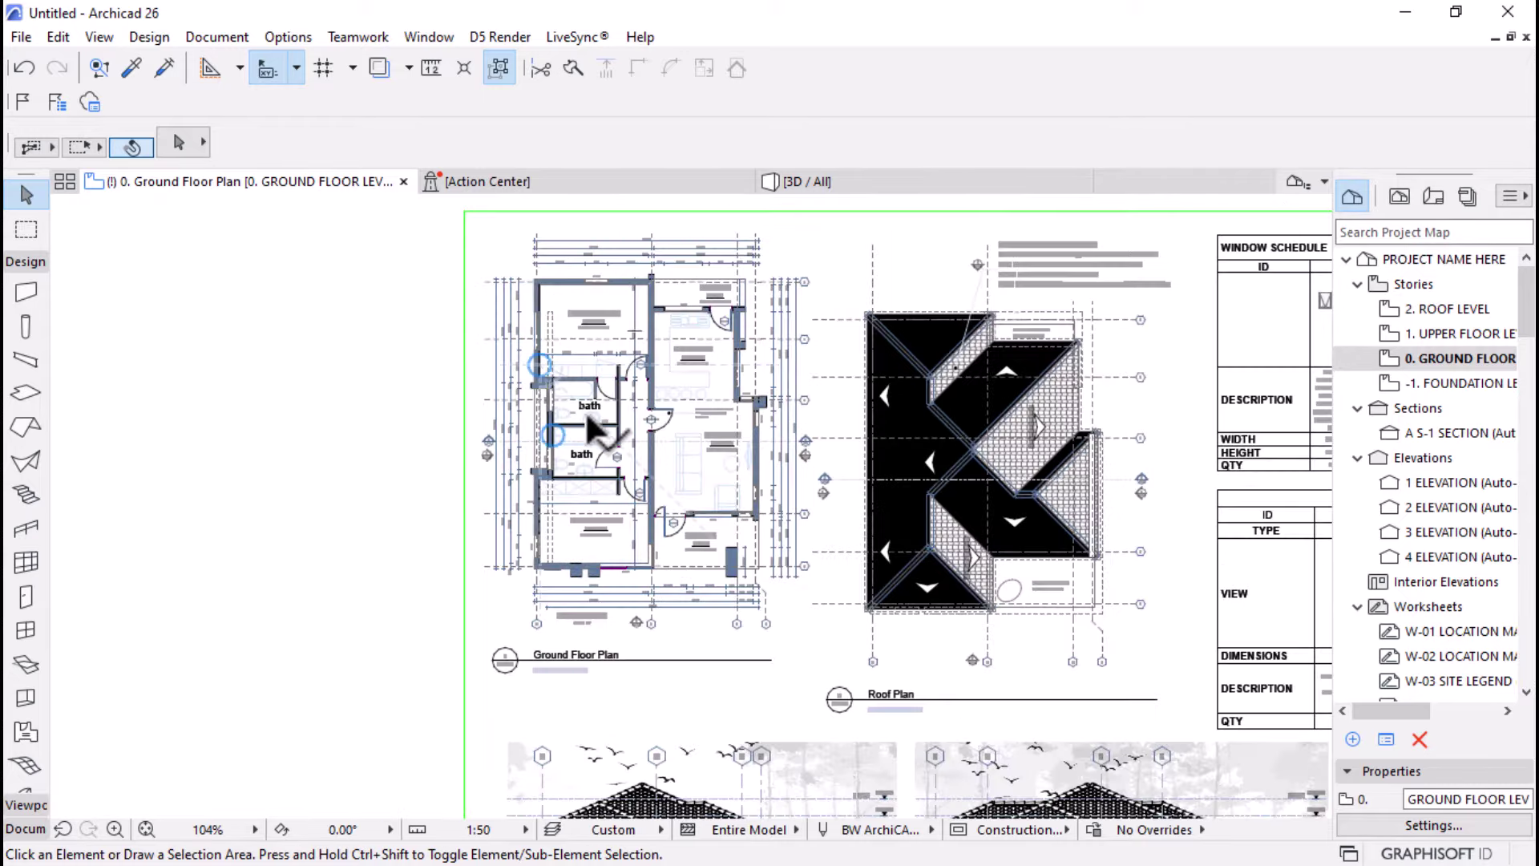
scroll(585, 410, up, 1)
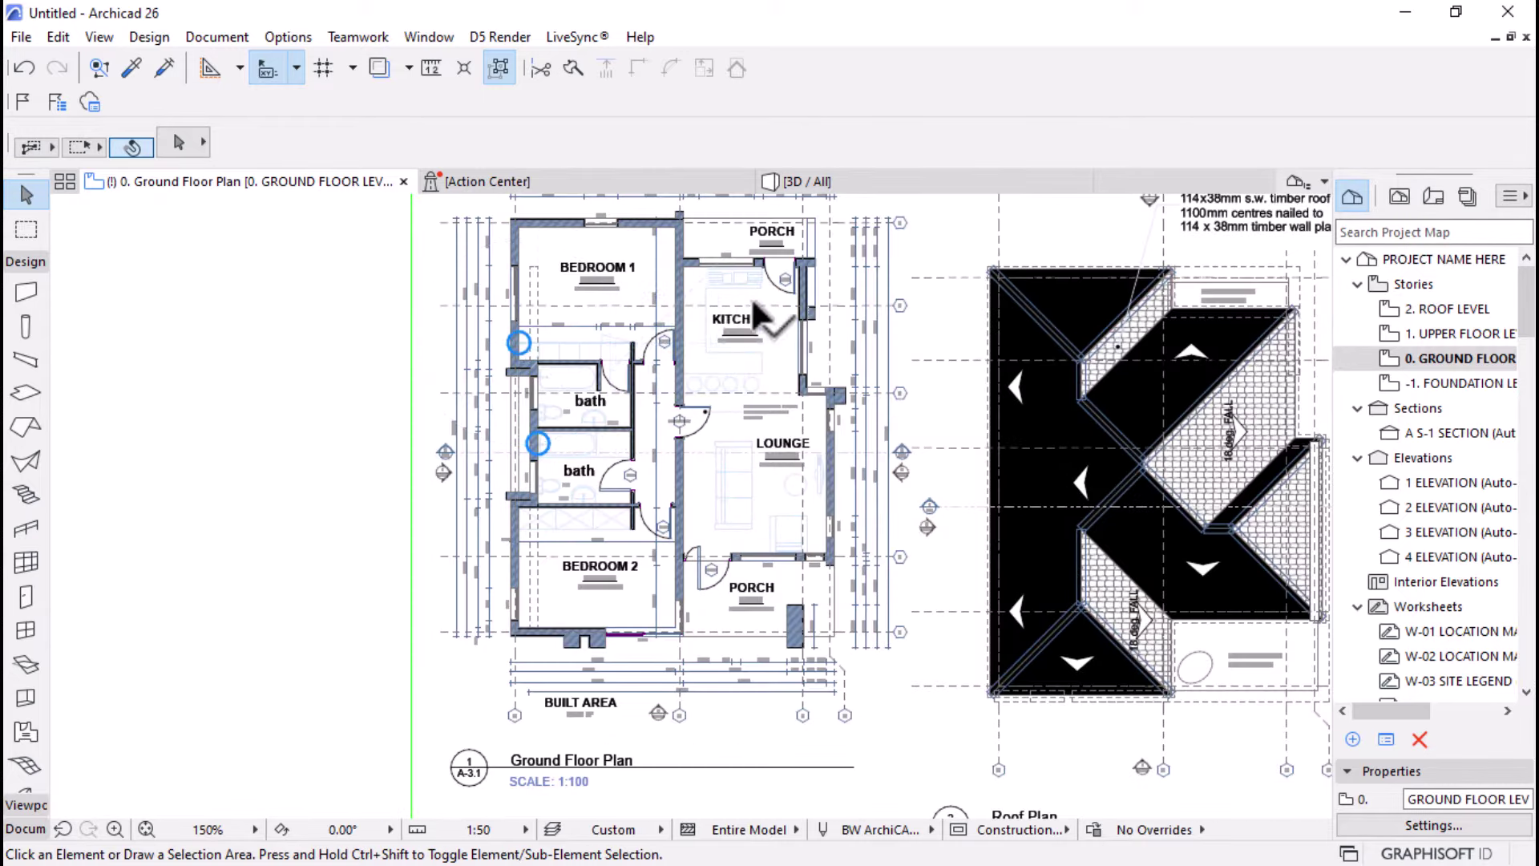
scroll(585, 410, down, 5)
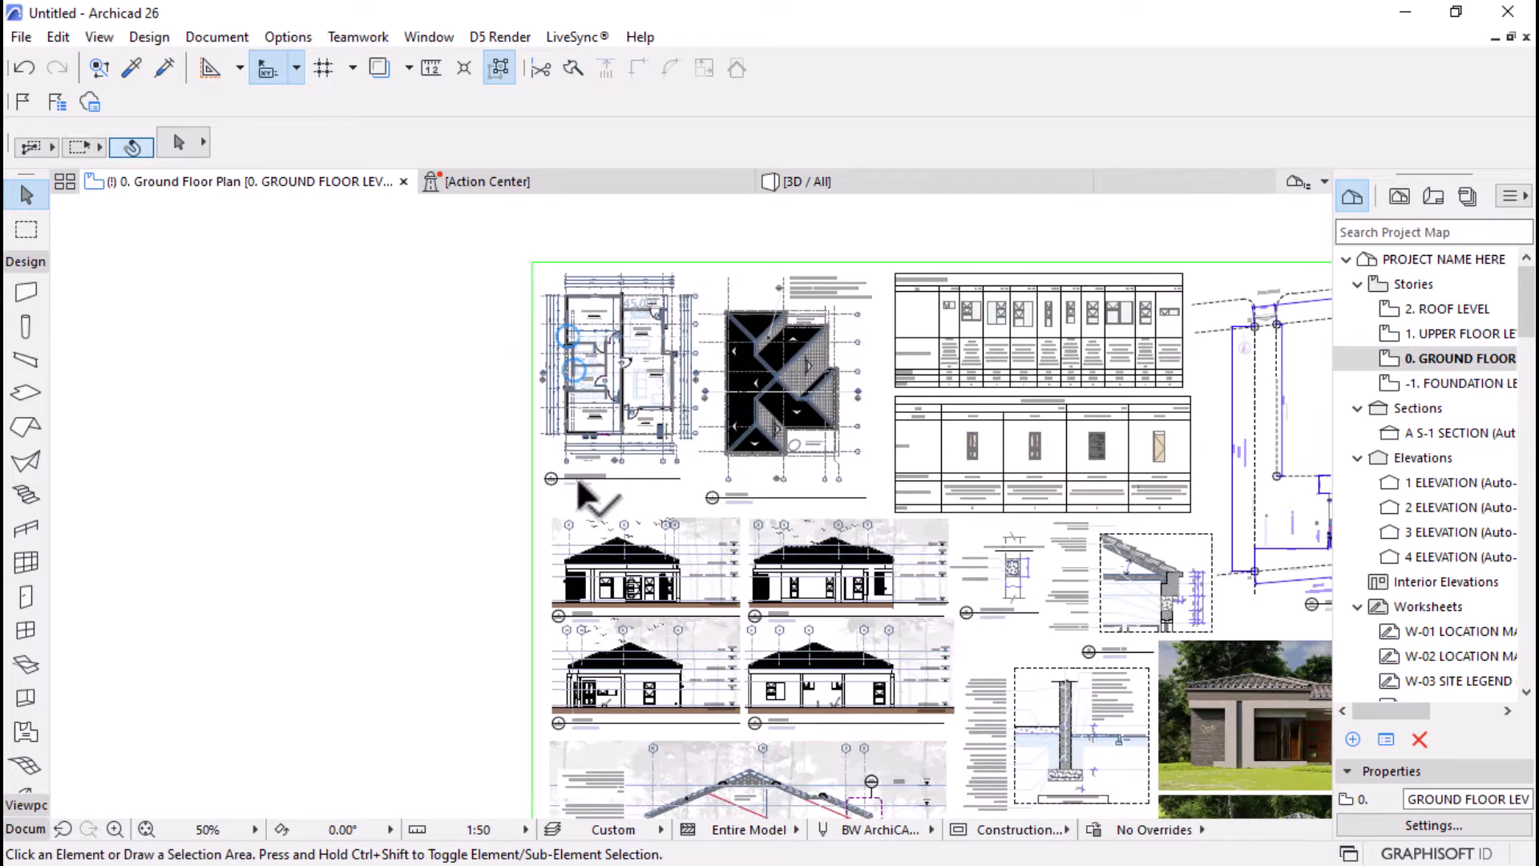
- Examine the strip footing in the building section and its width and thickness dimensions in the footing detail
scroll(572, 485, down, 3)
scroll(725, 732, up, 12)
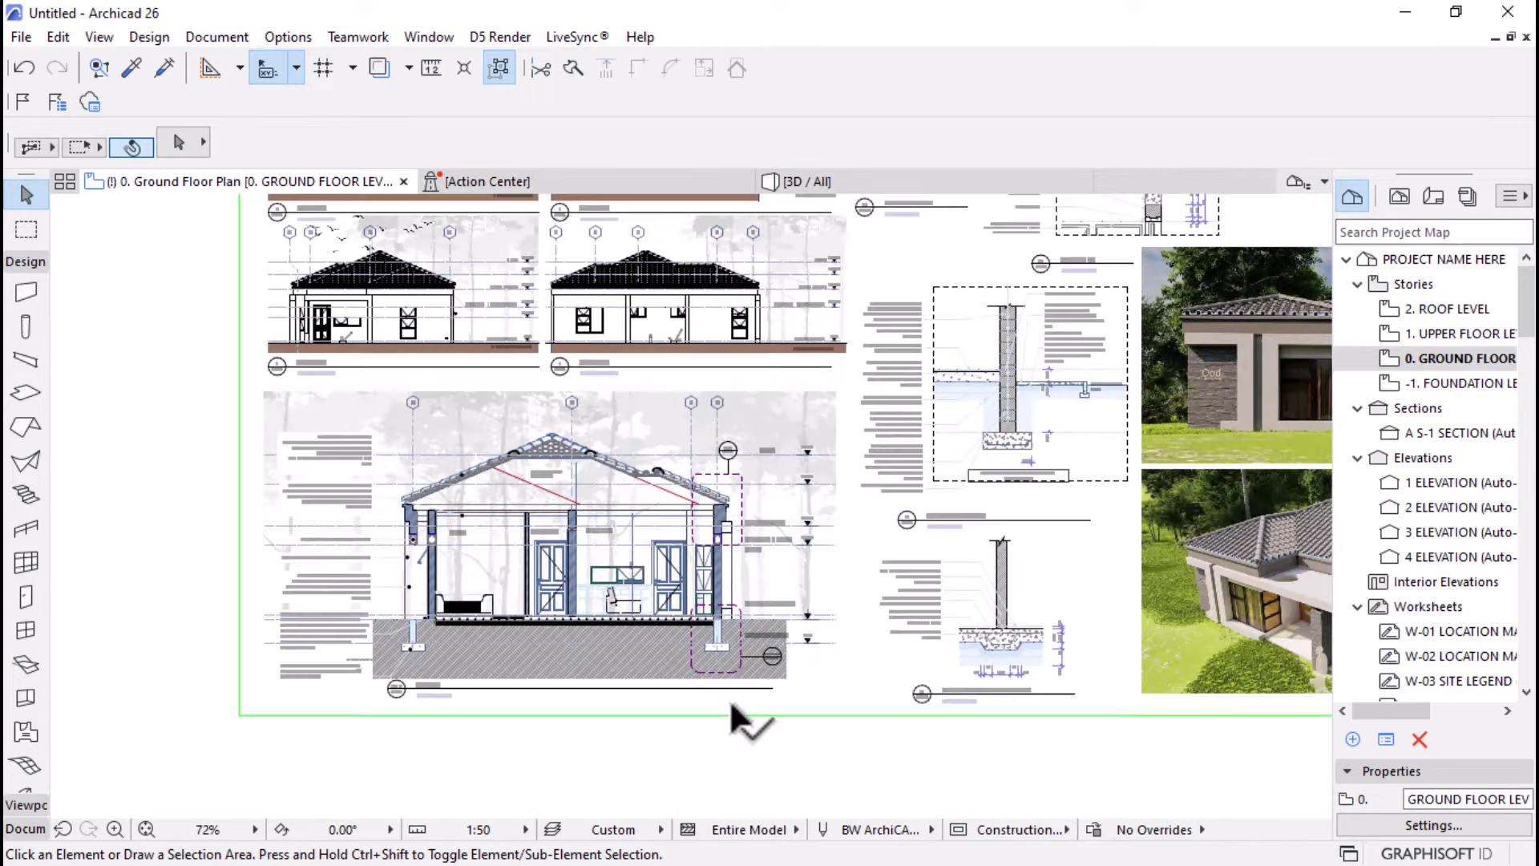
scroll(717, 637, down, 6)
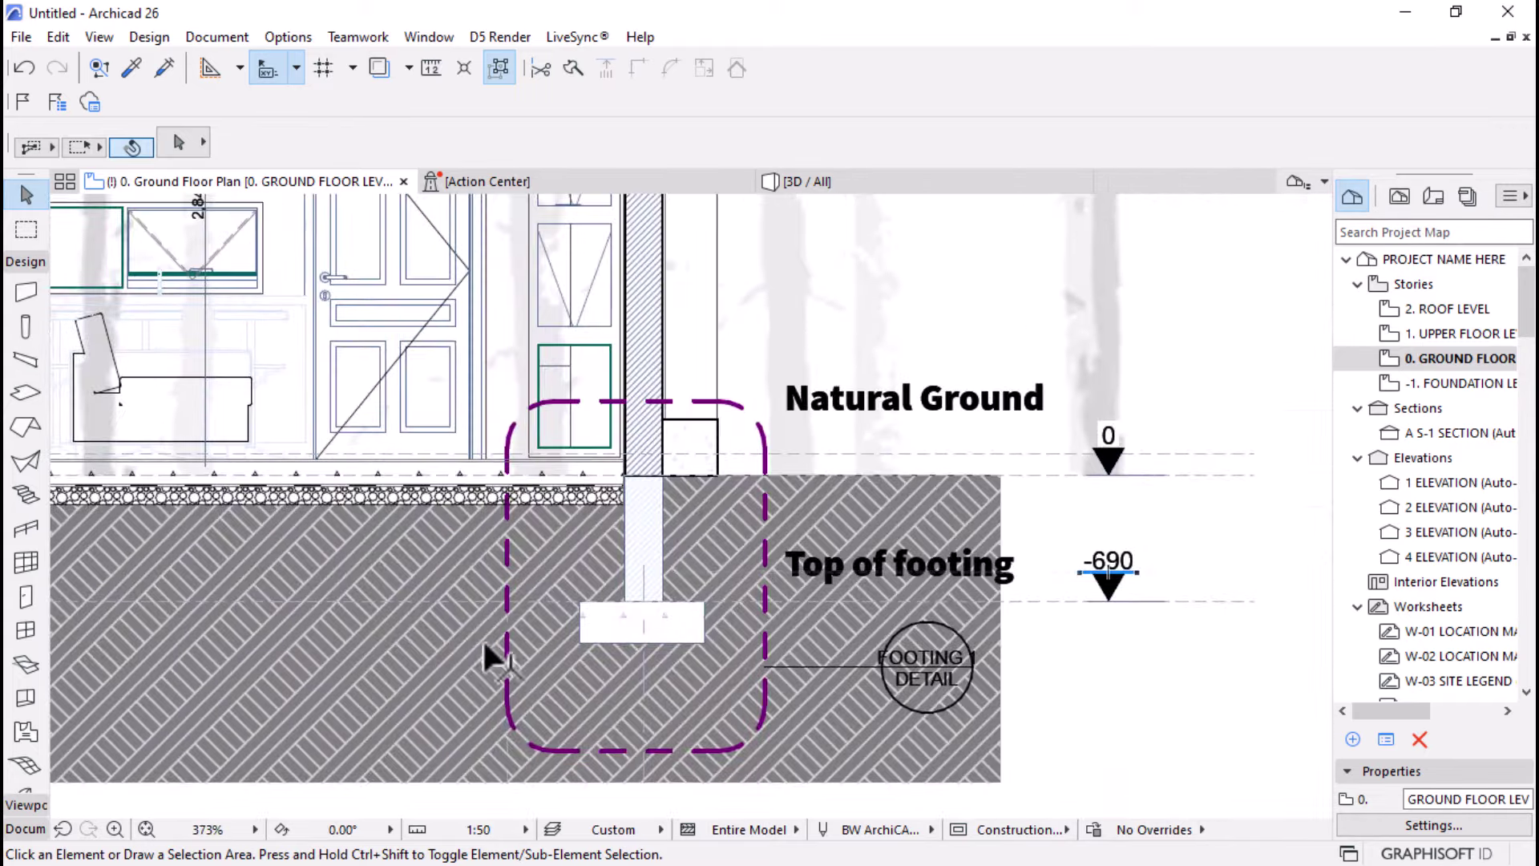
scroll(917, 332, up, 8)
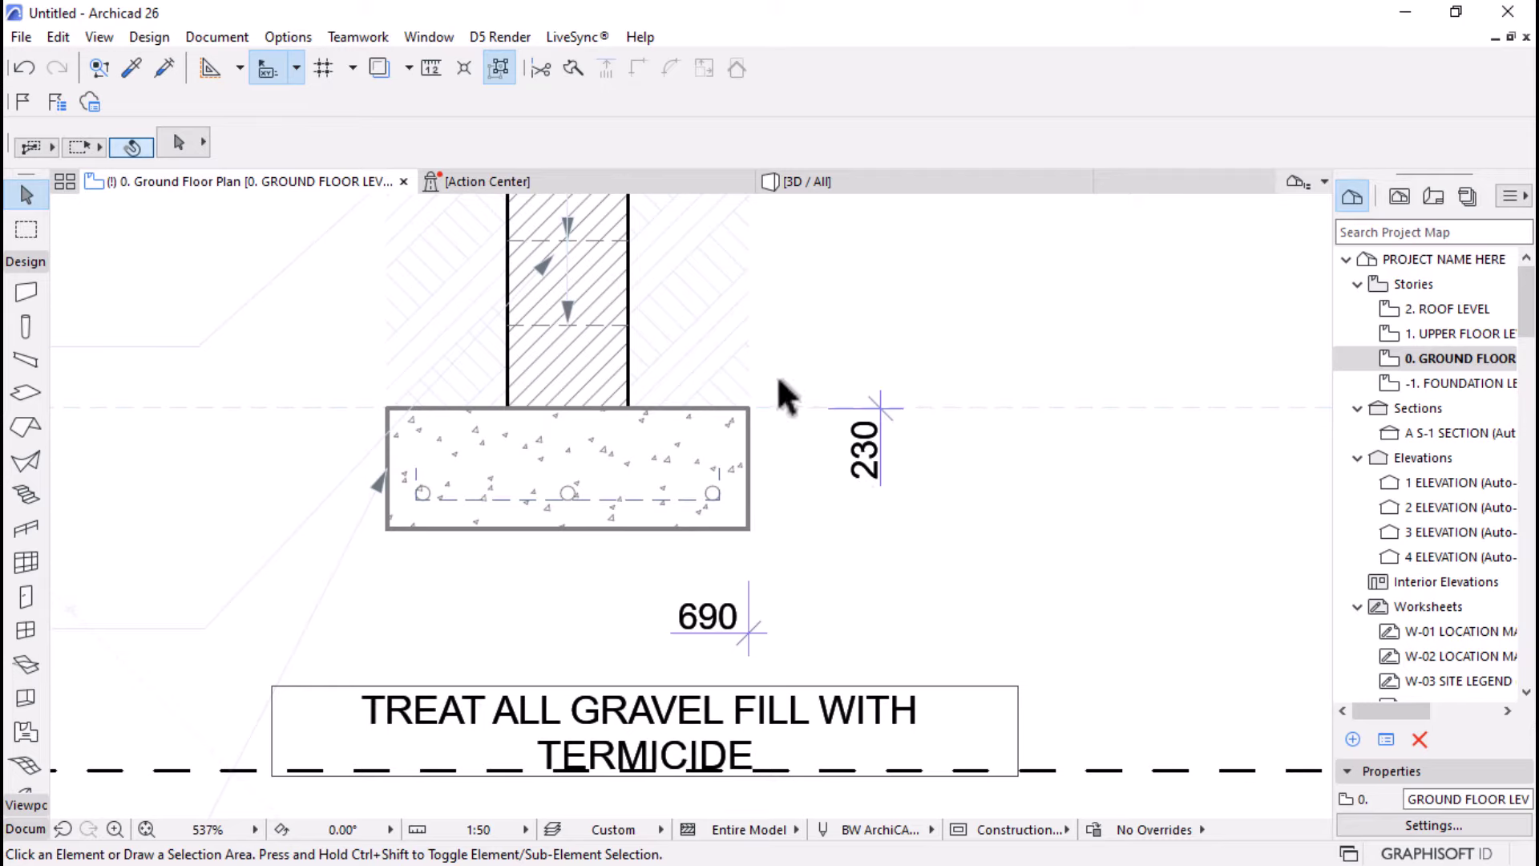
scroll(928, 505, down, 5)
scroll(934, 509, down, 1)
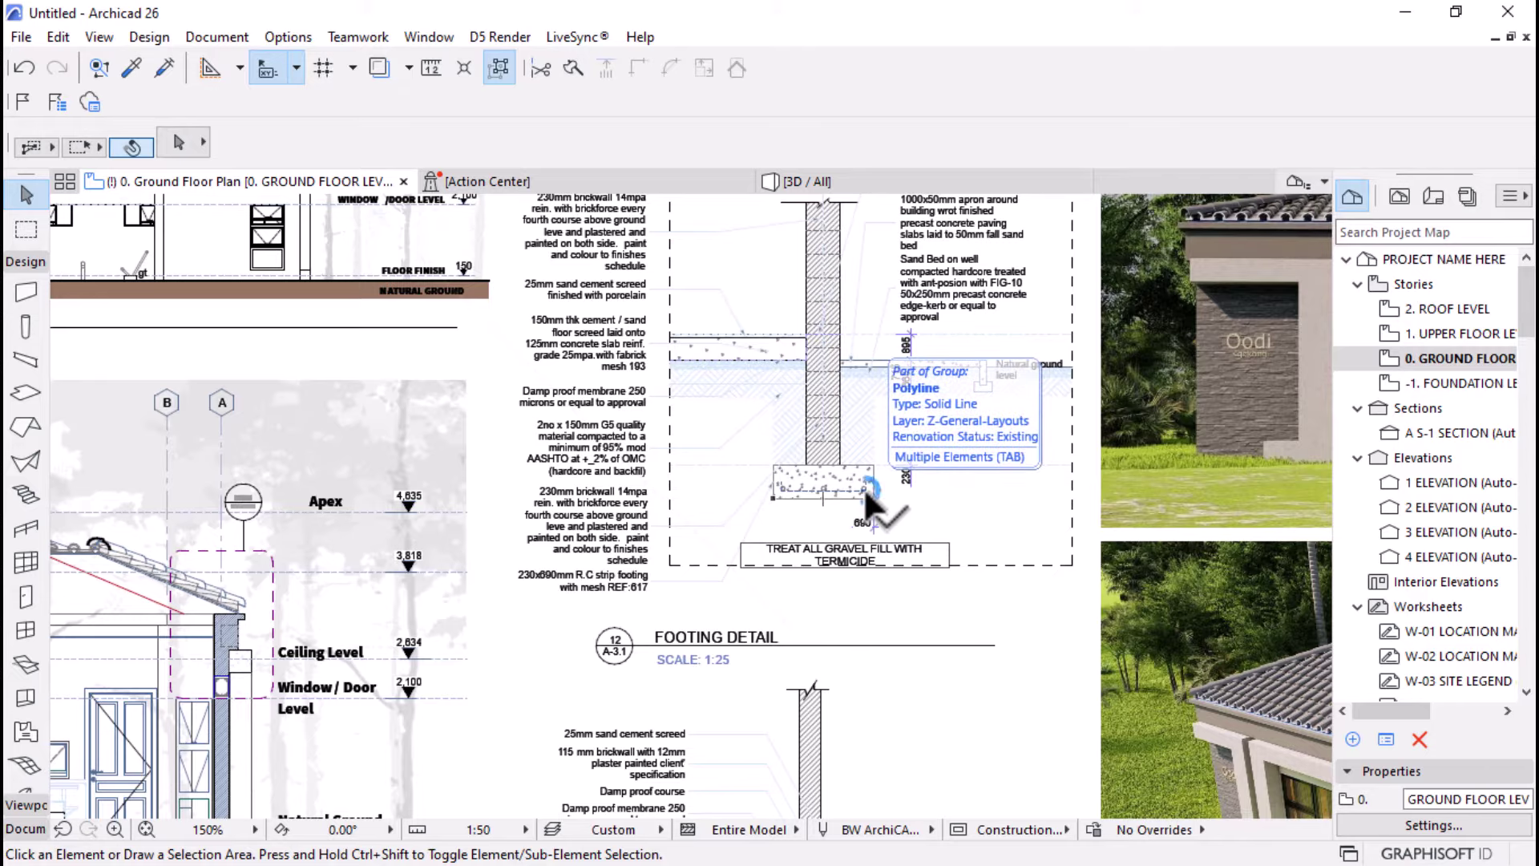
click(863, 488)
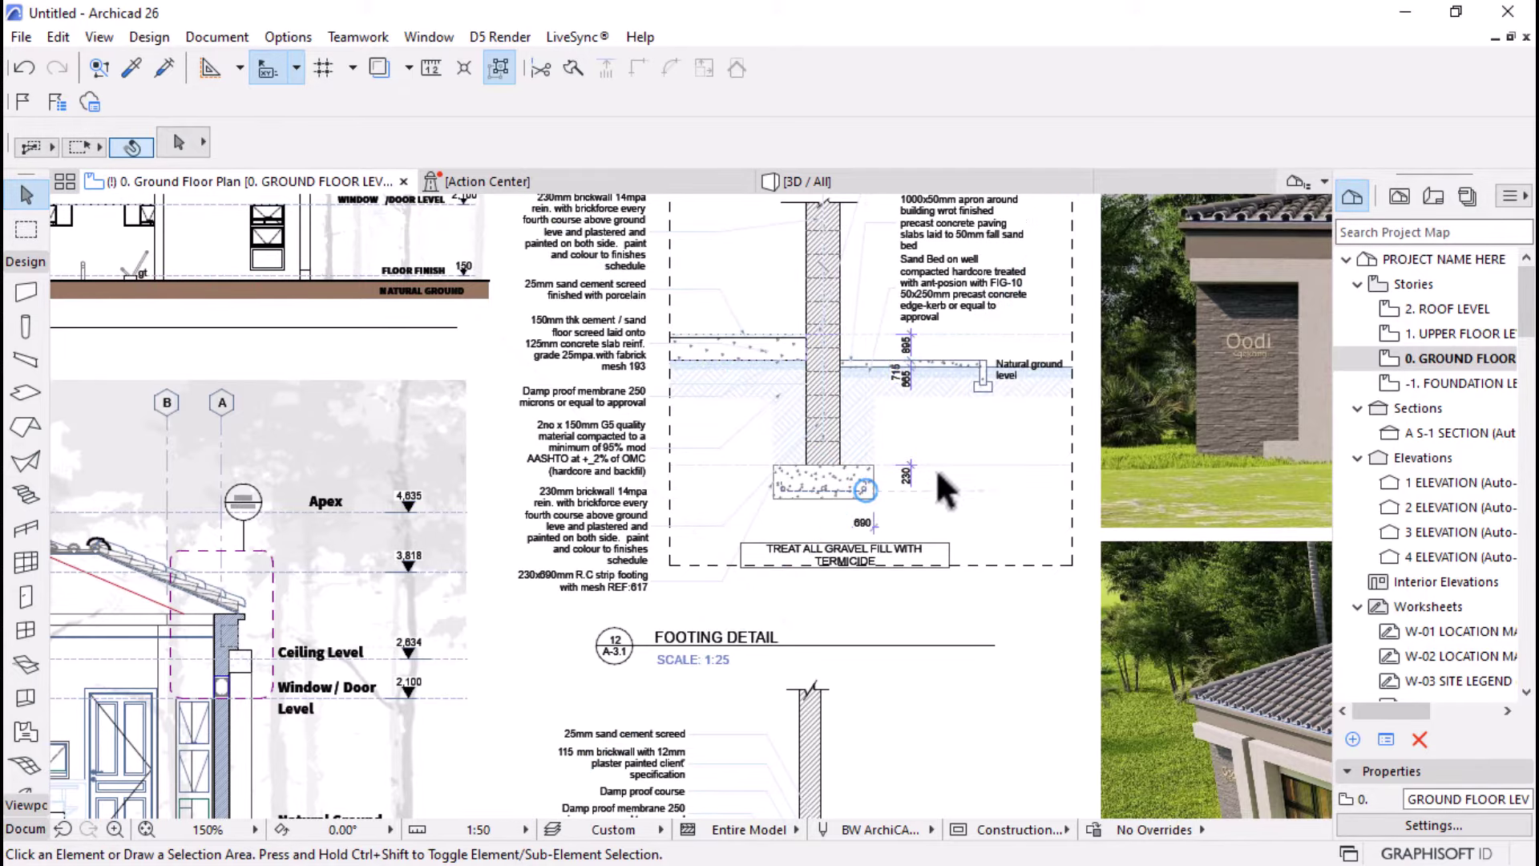
scroll(936, 468, down, 5)
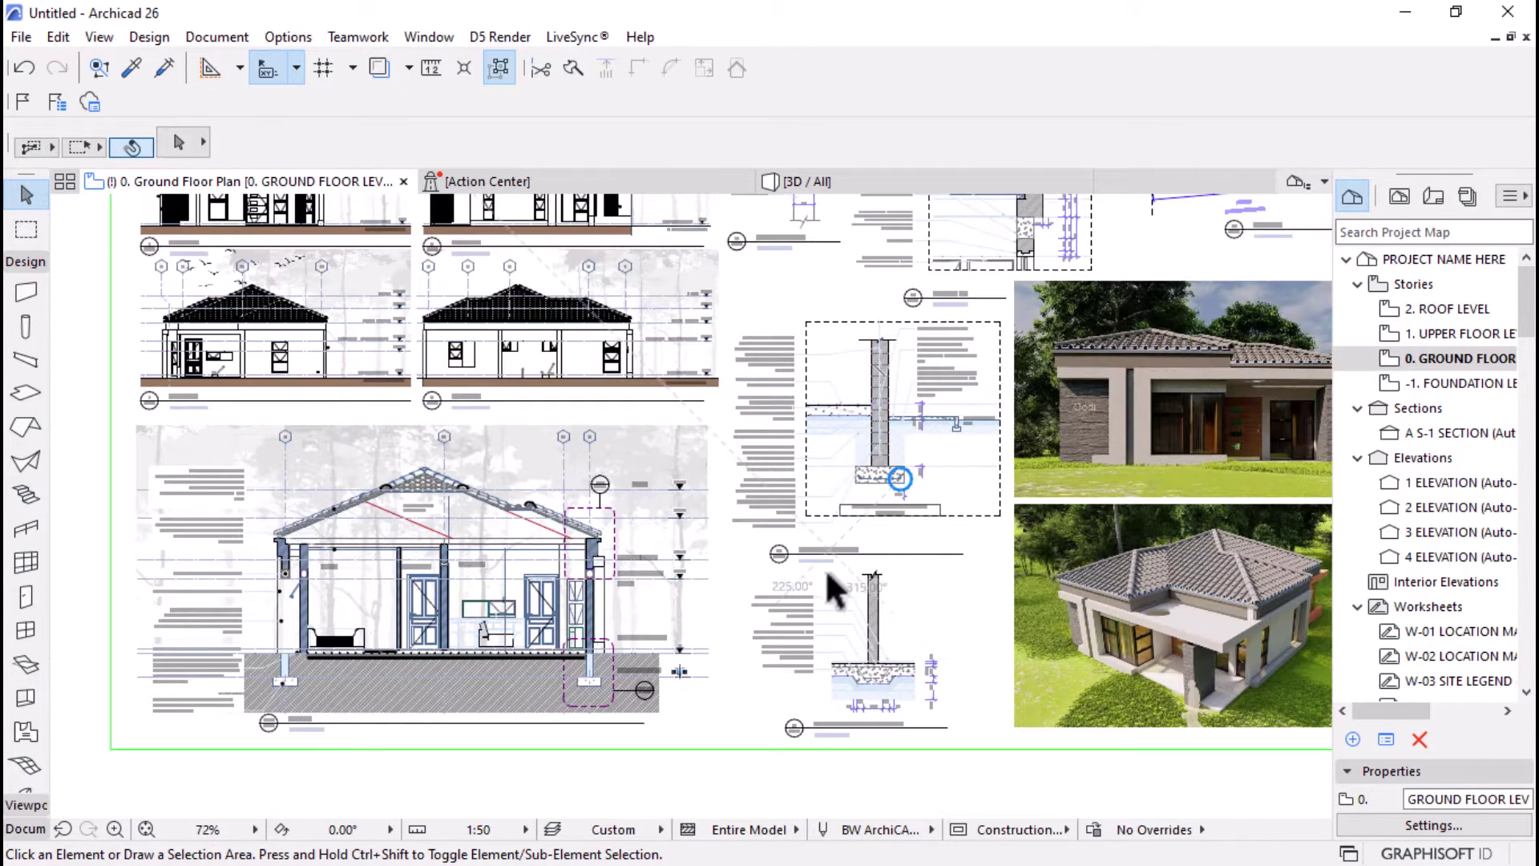
scroll(829, 577, up, 1)
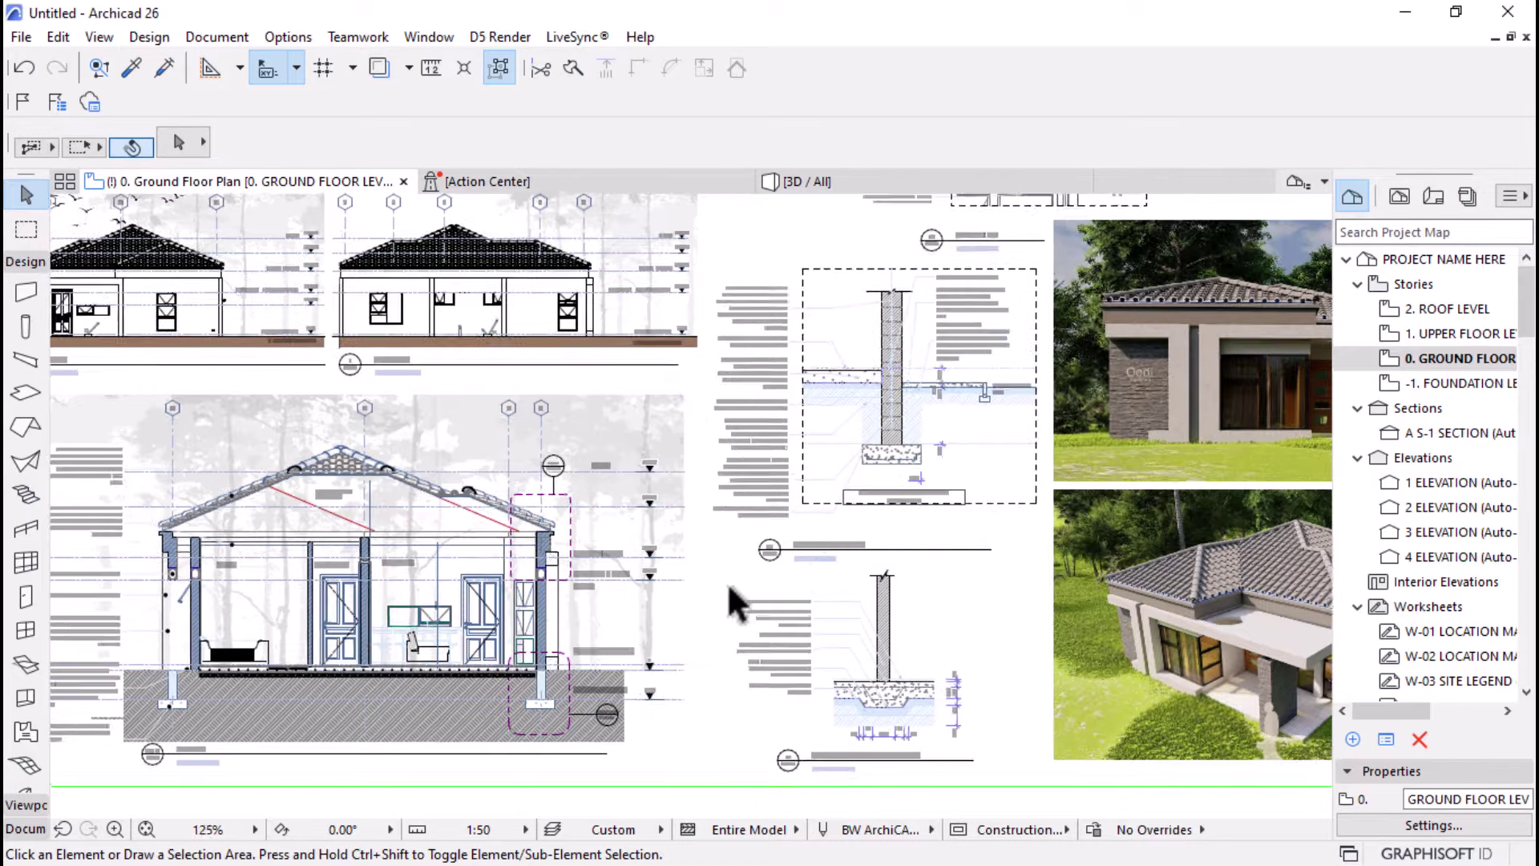
scroll(728, 580, up, 3)
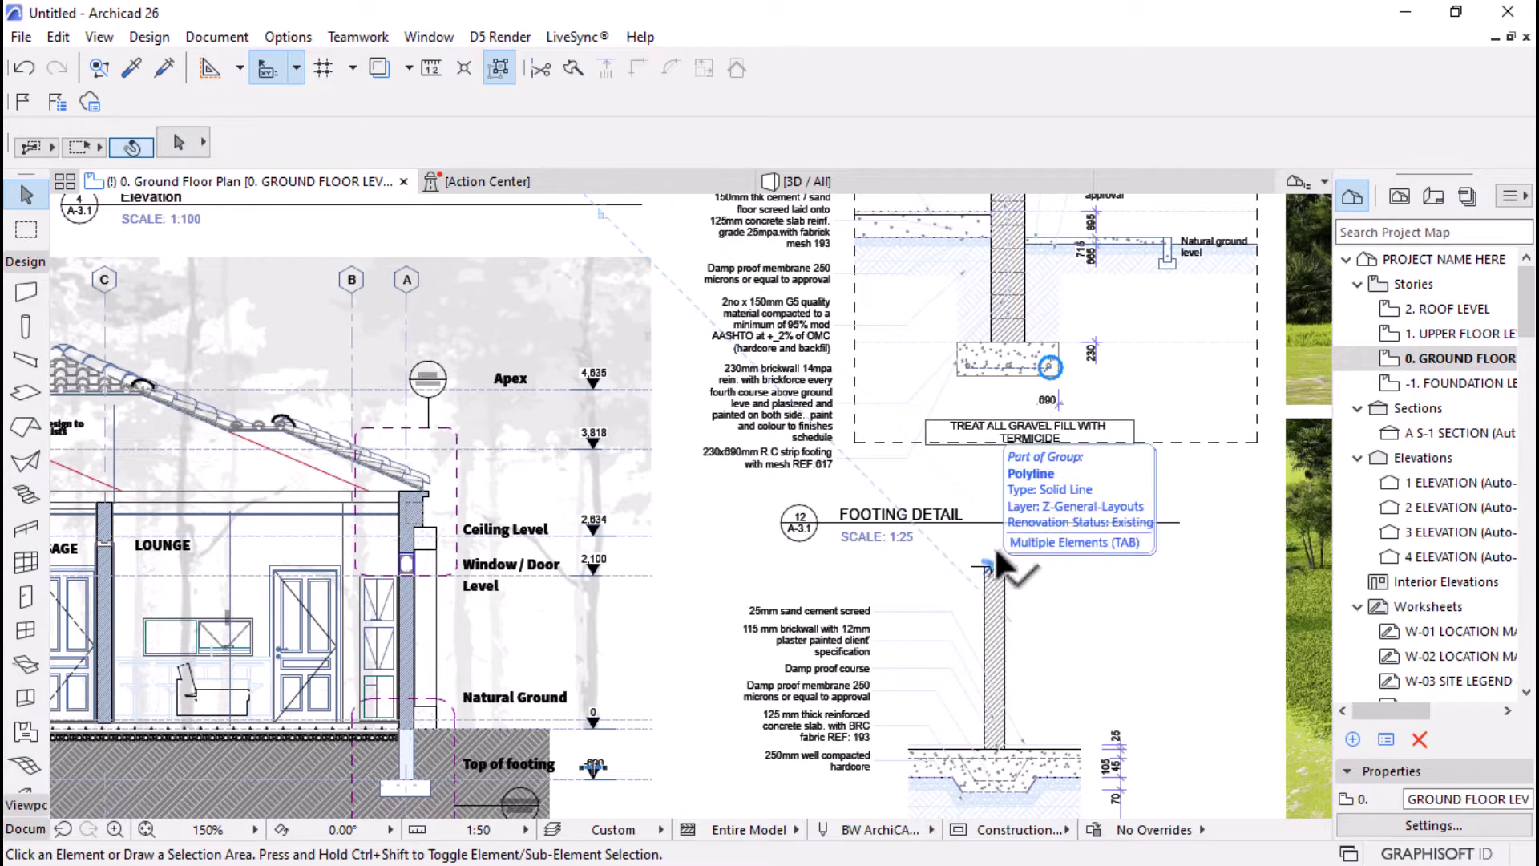
- Switch to the construction estimator workbook in Excel and set the footing quantity to the formula =92*0.25
key(super)
mouse_move(886, 856)
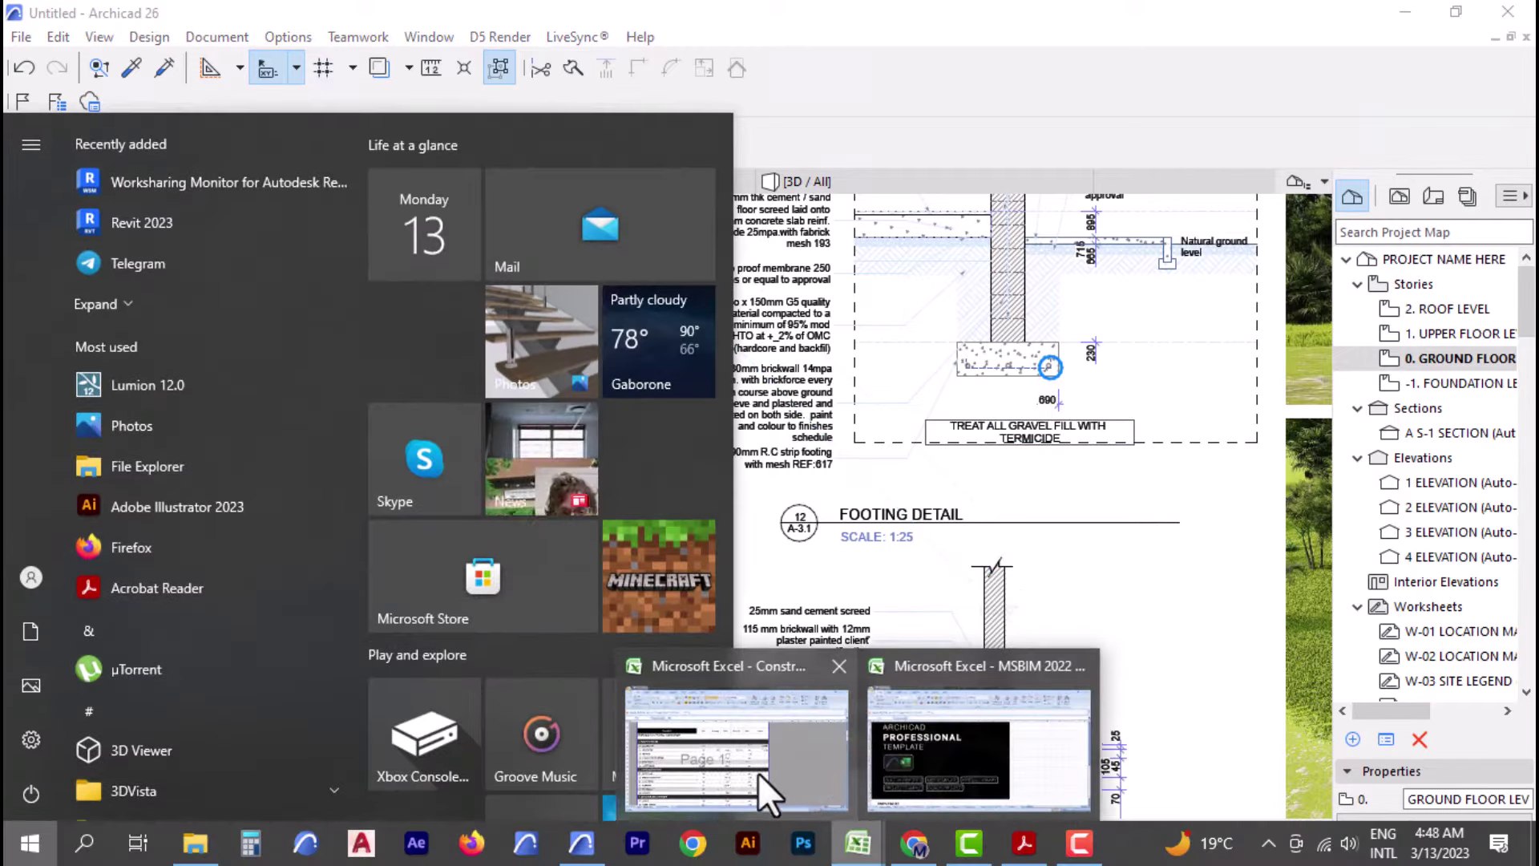
click(759, 773)
click(608, 495)
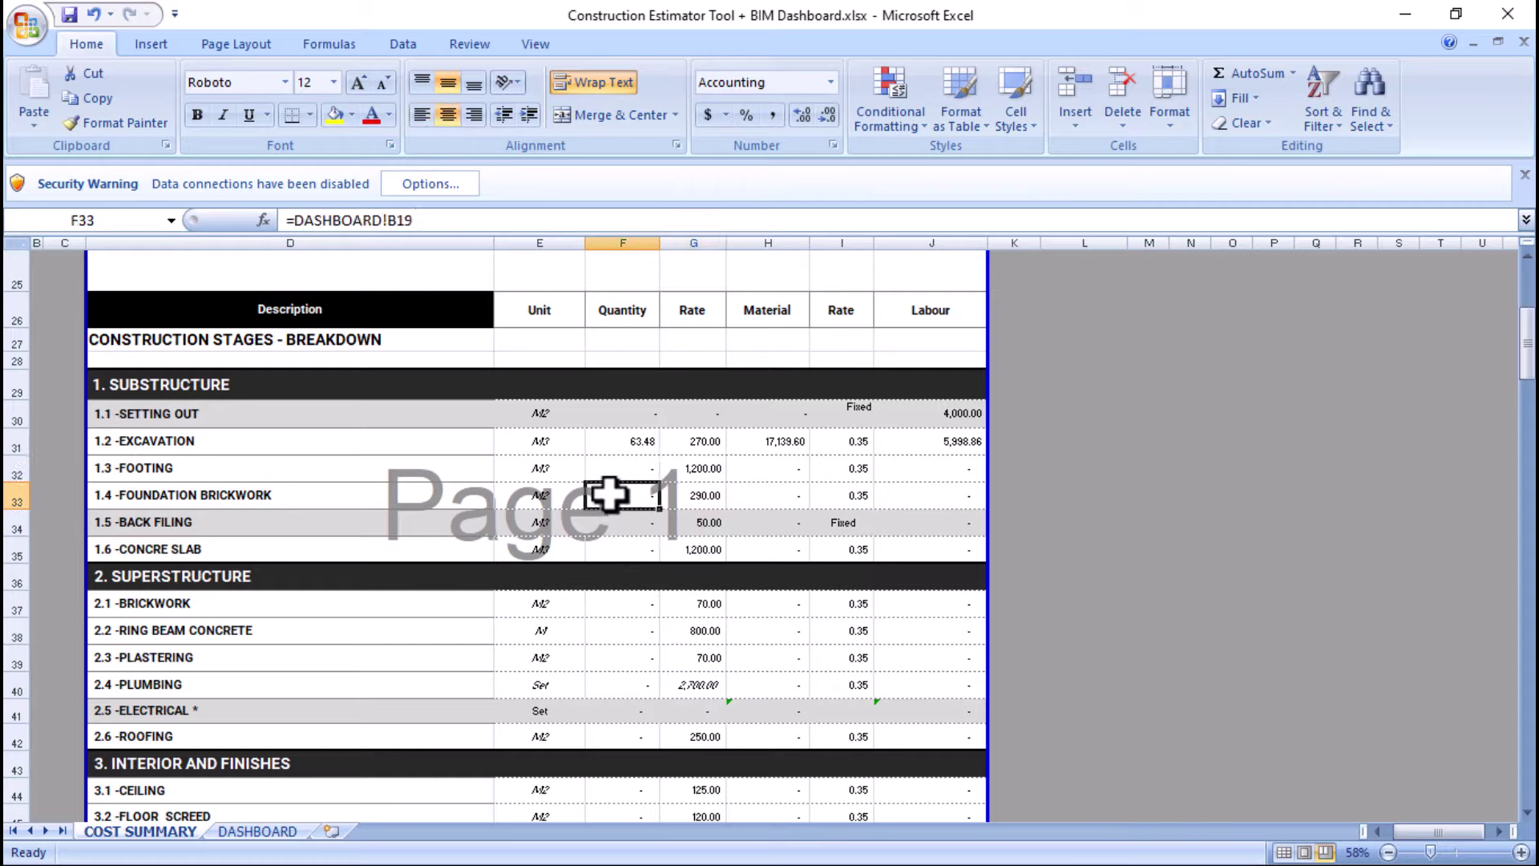
click(618, 469)
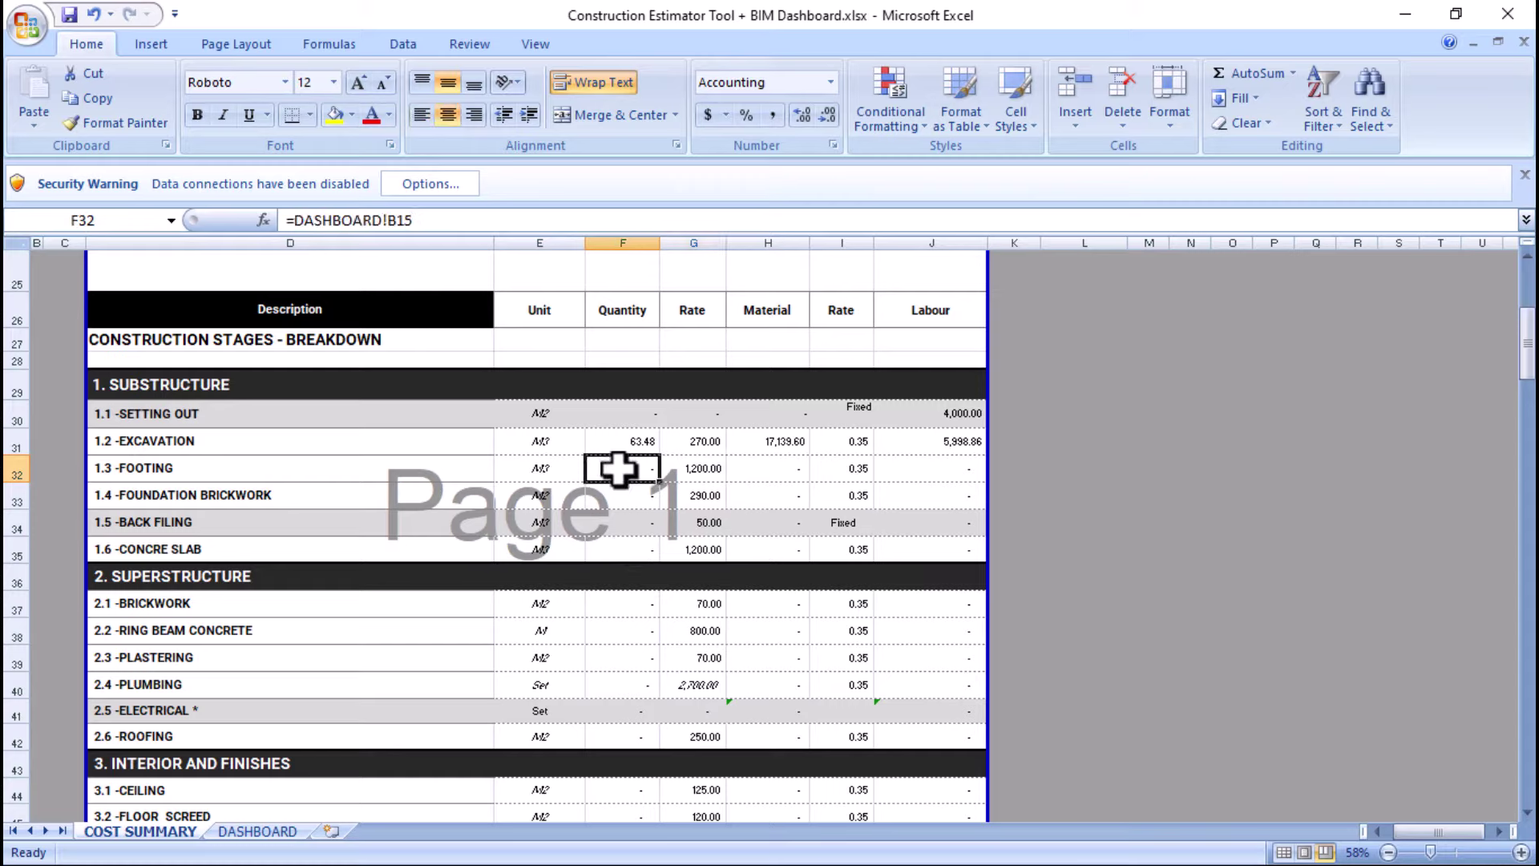
text(=)
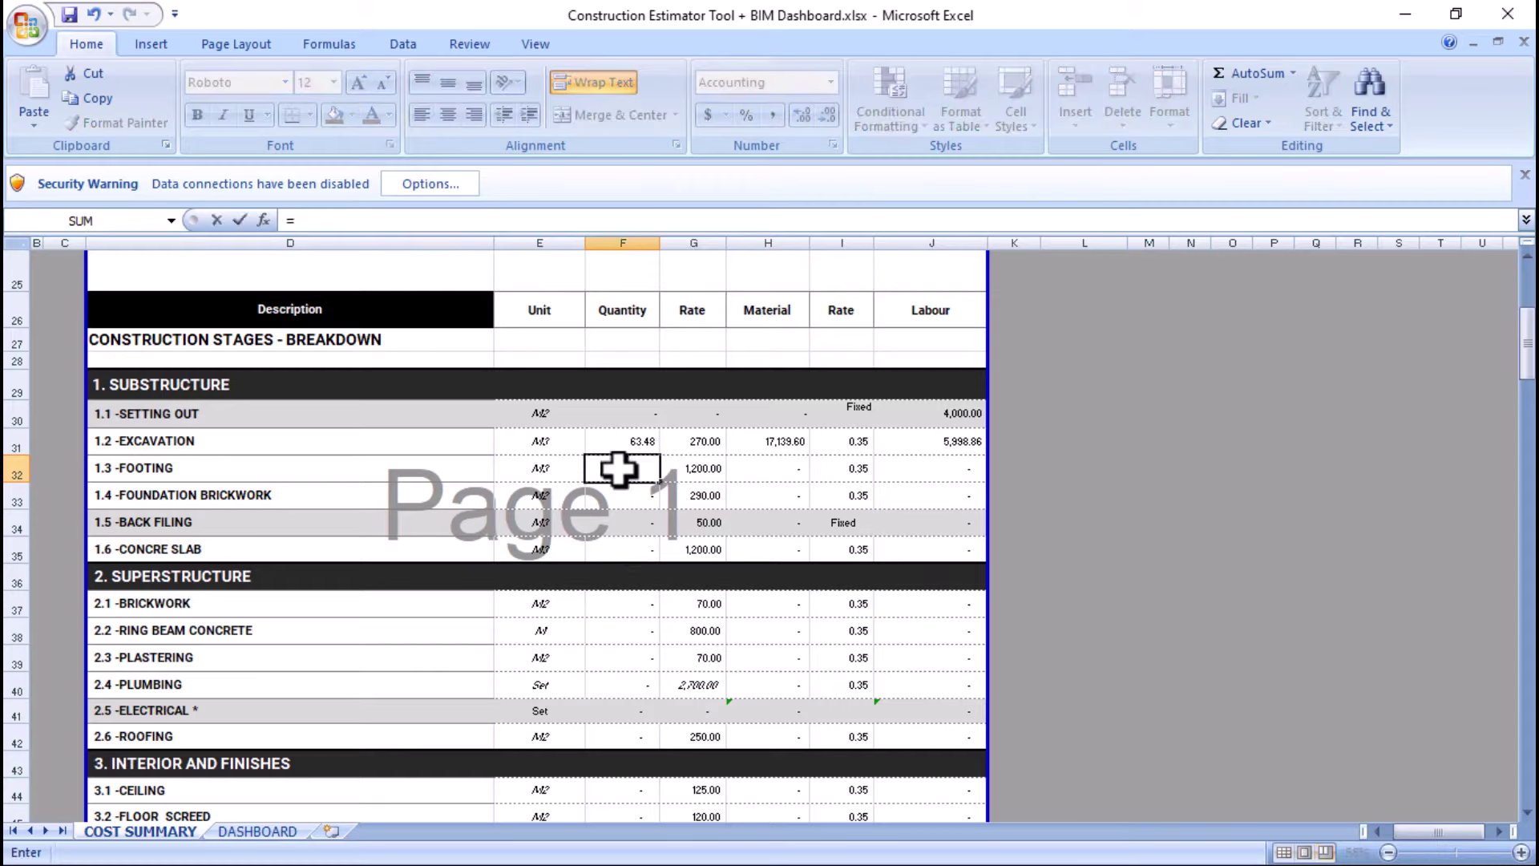
text(92)
text(25)
key(Return)
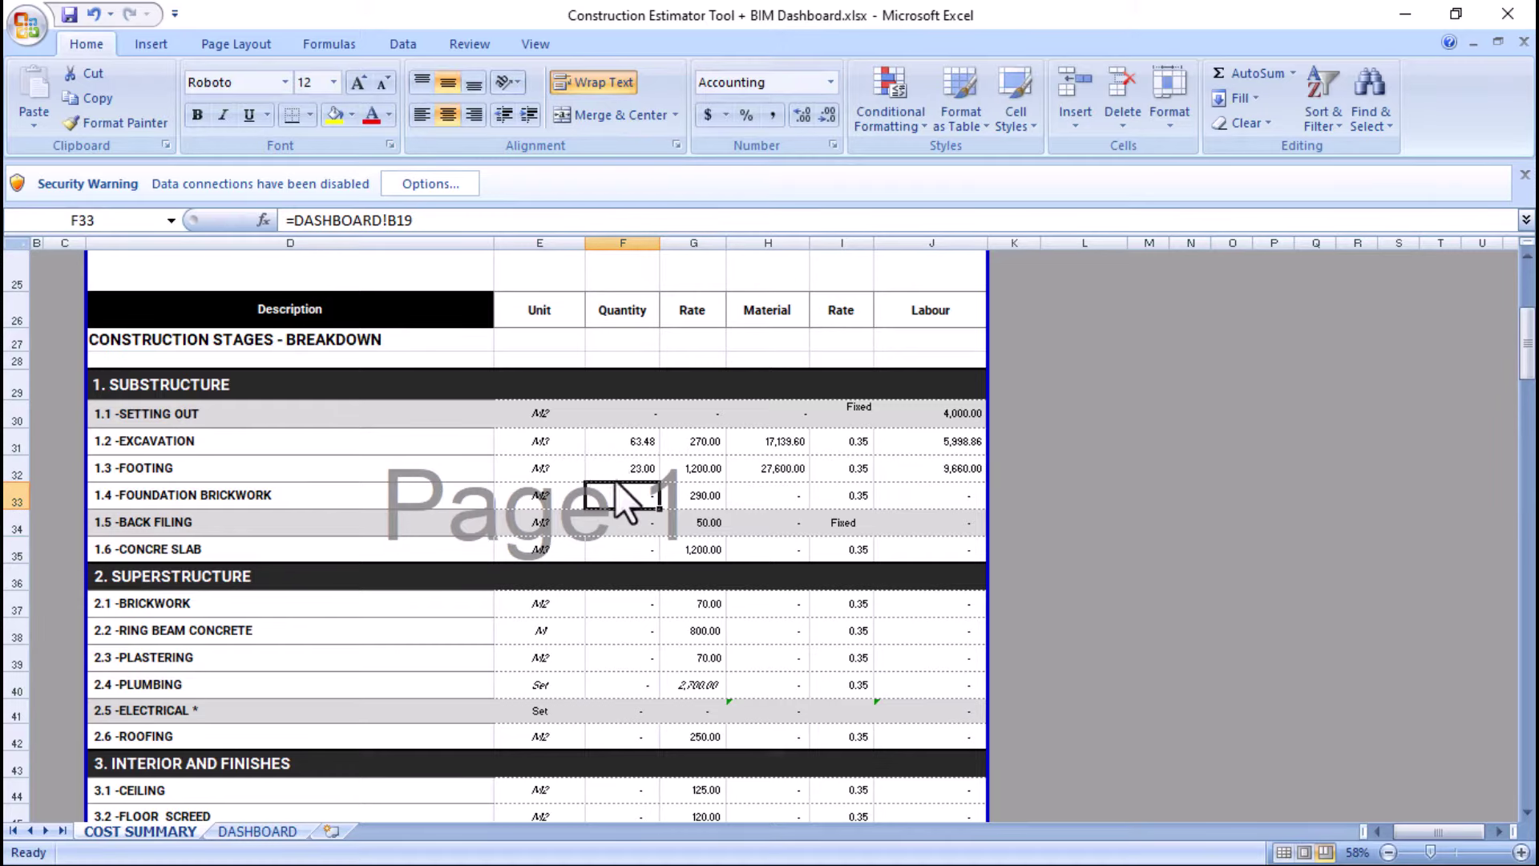
- Check the footing quantity and rate, and set the footing material cost to the cell-reference formula =F32*G32
click(615, 471)
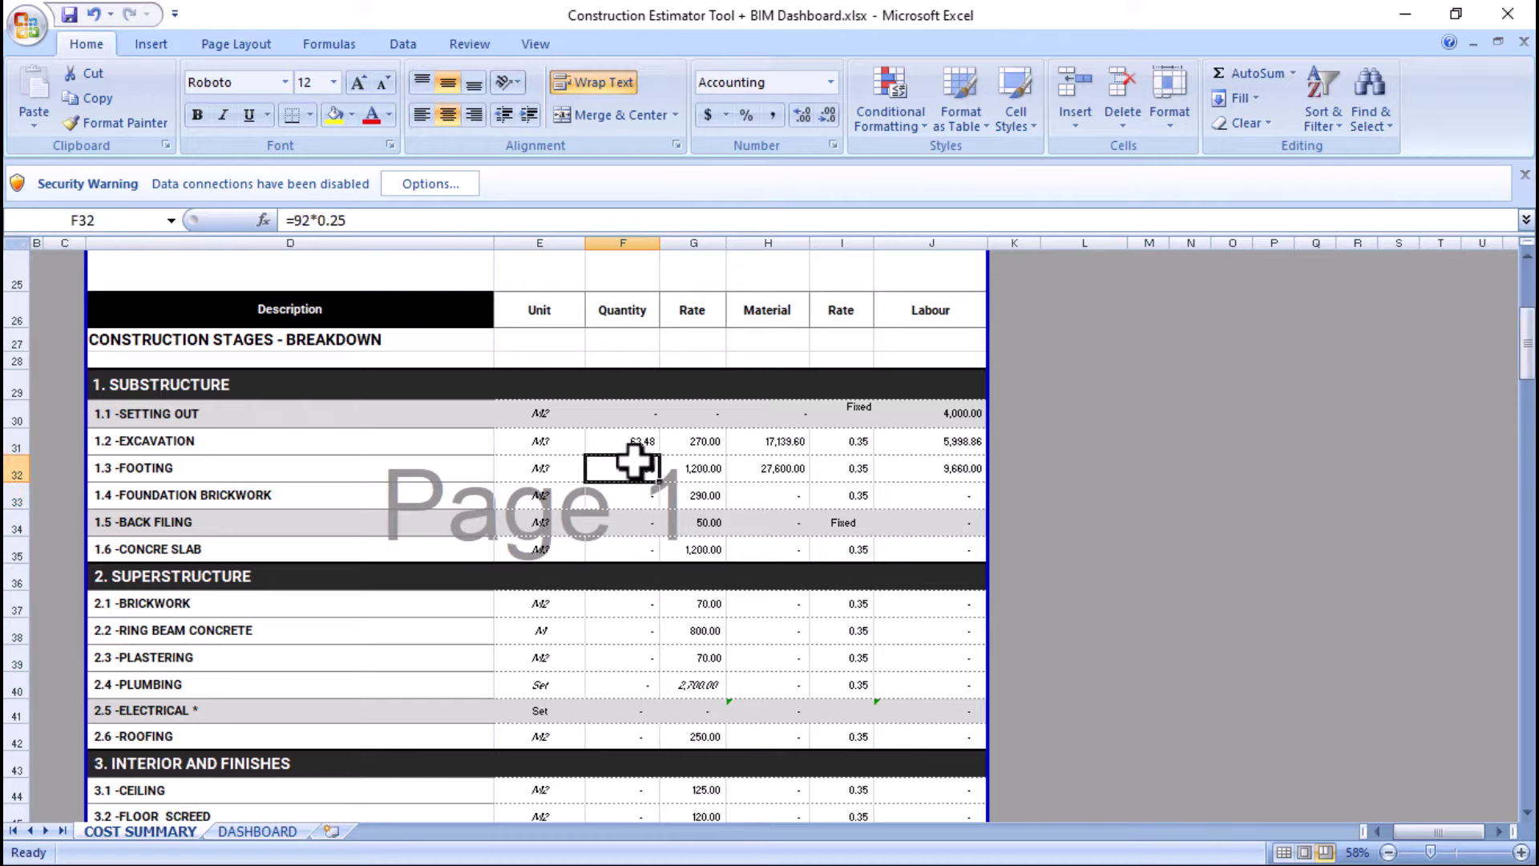
click(683, 479)
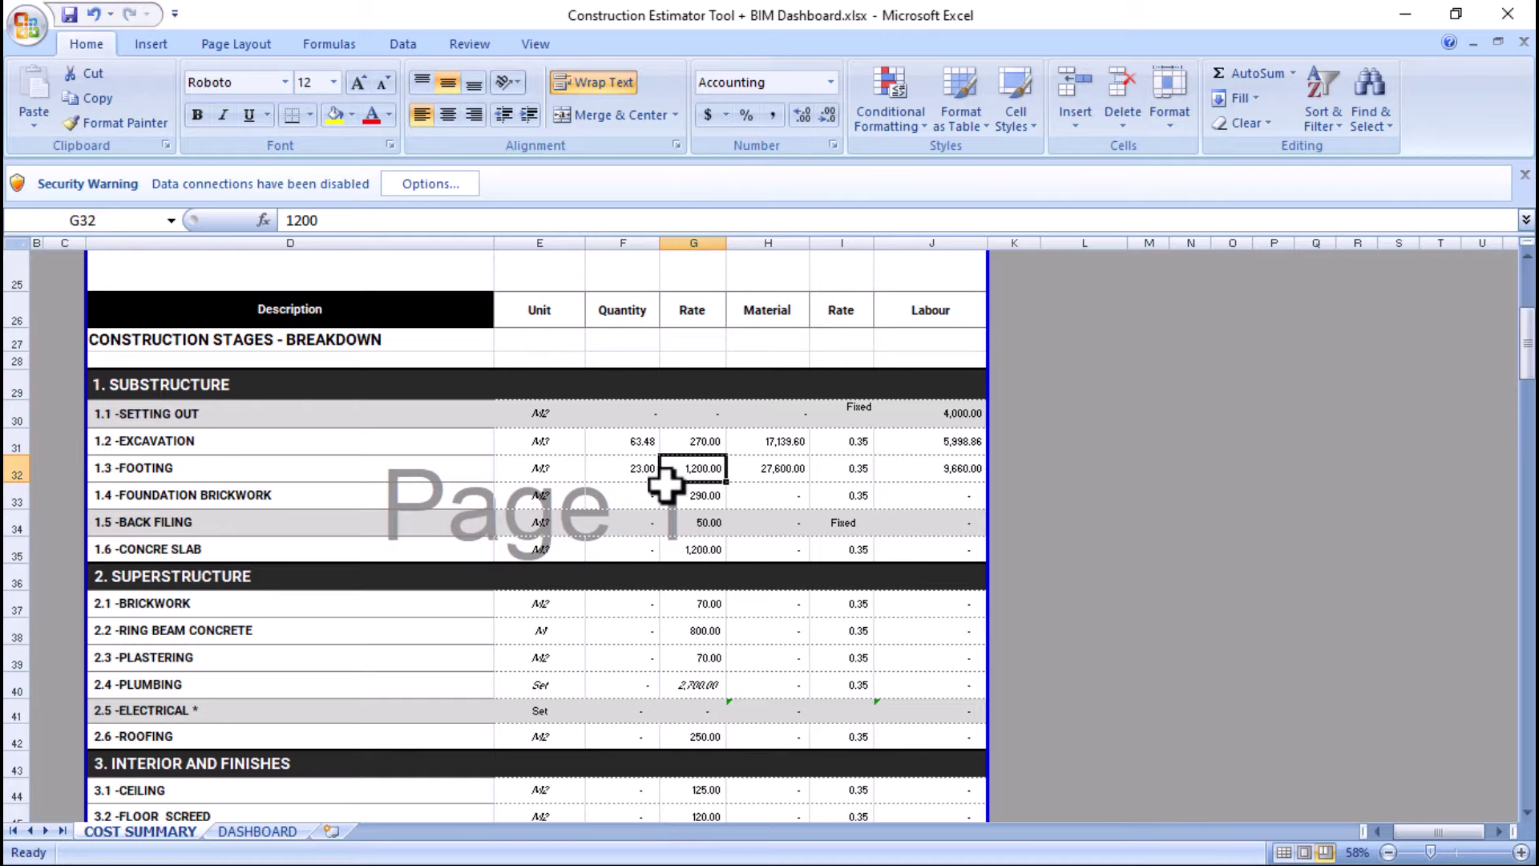
click(766, 475)
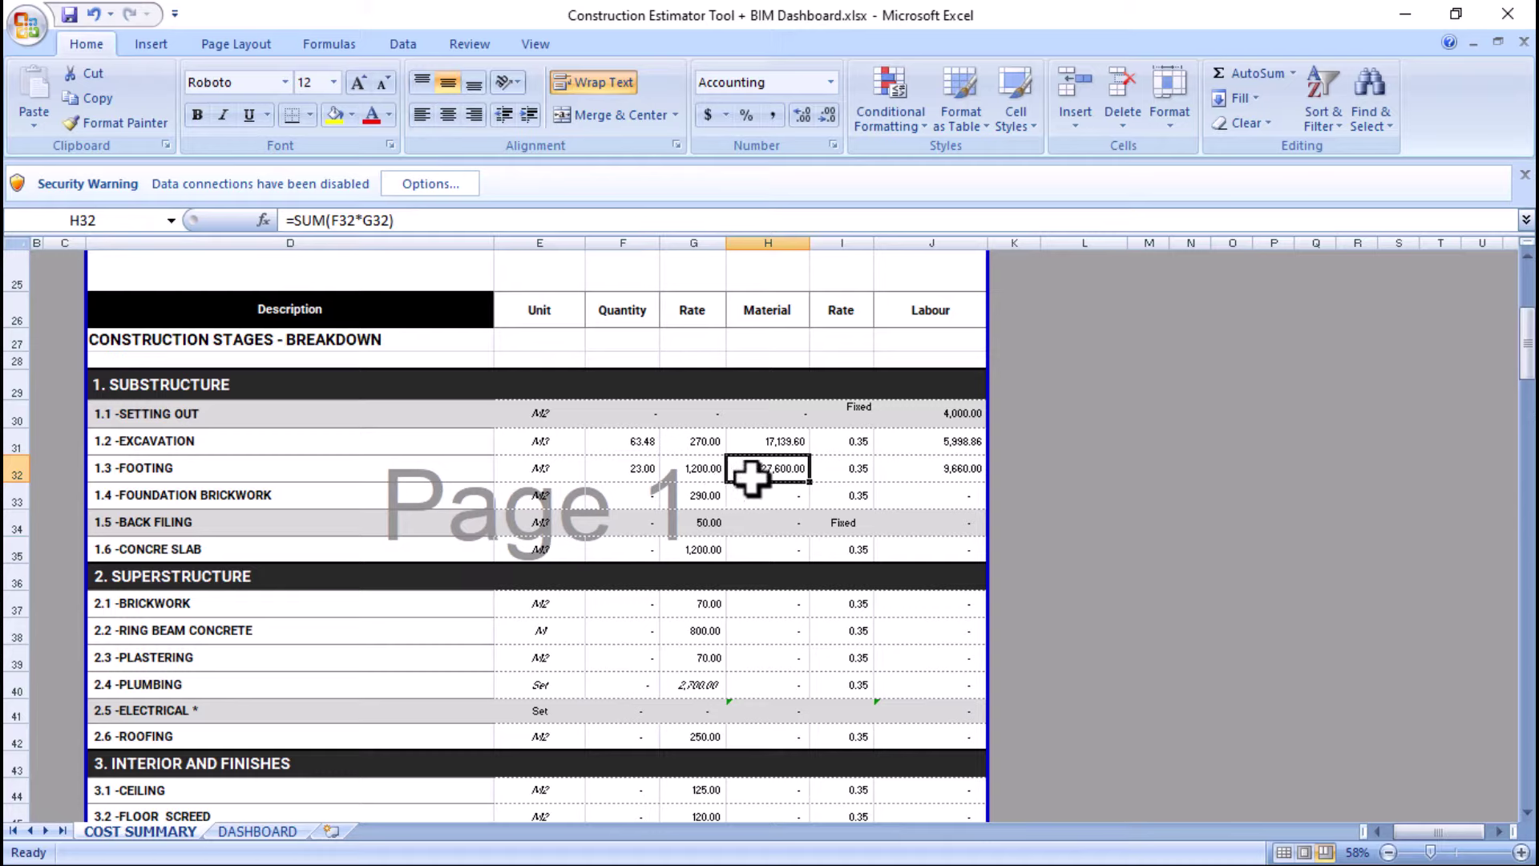
text(=)
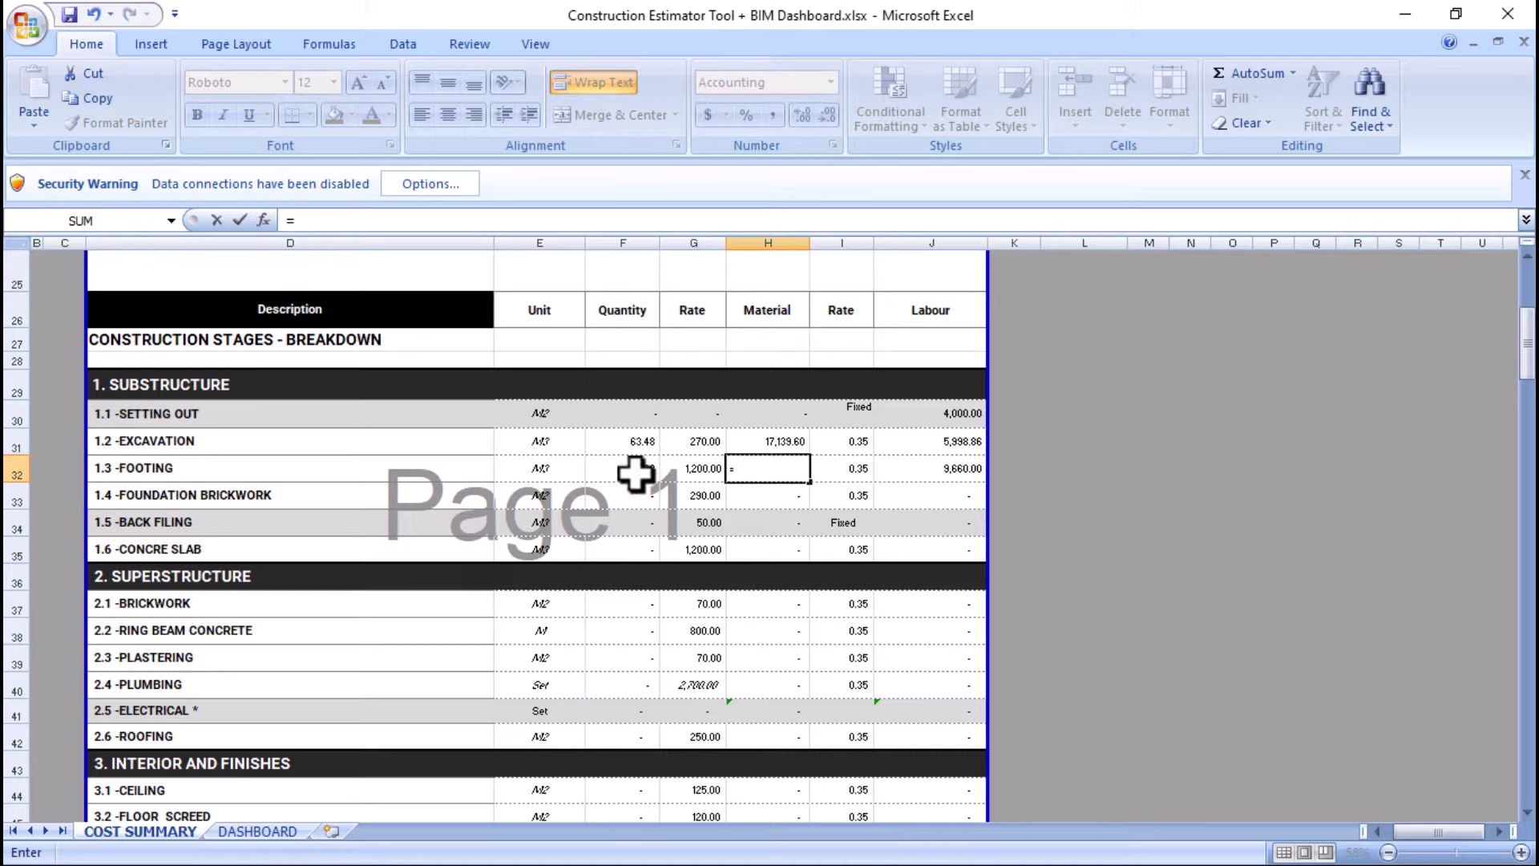
click(636, 474)
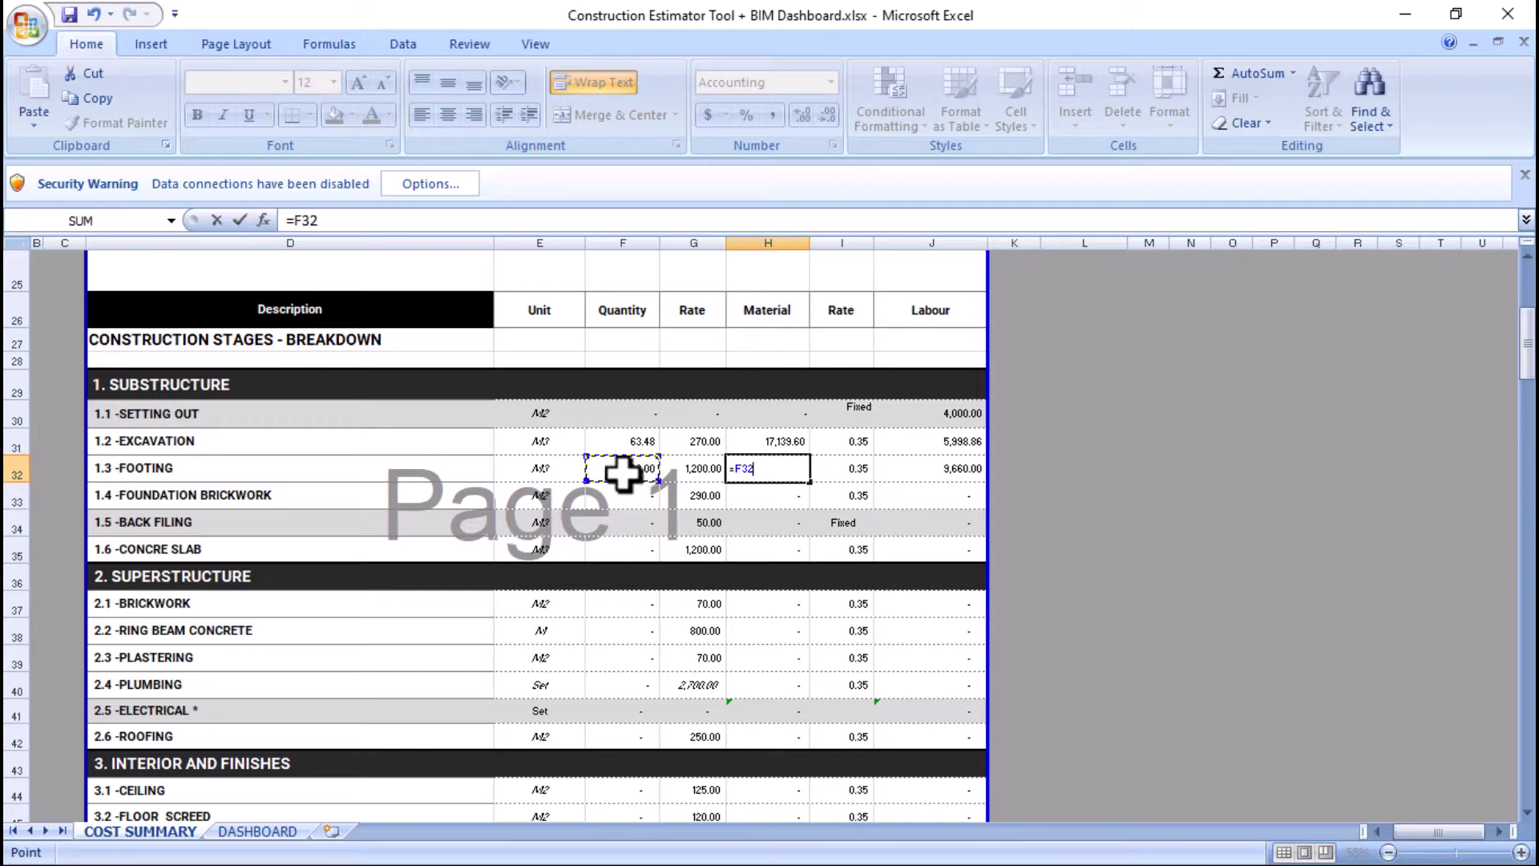
text(*)
click(690, 473)
key(Return)
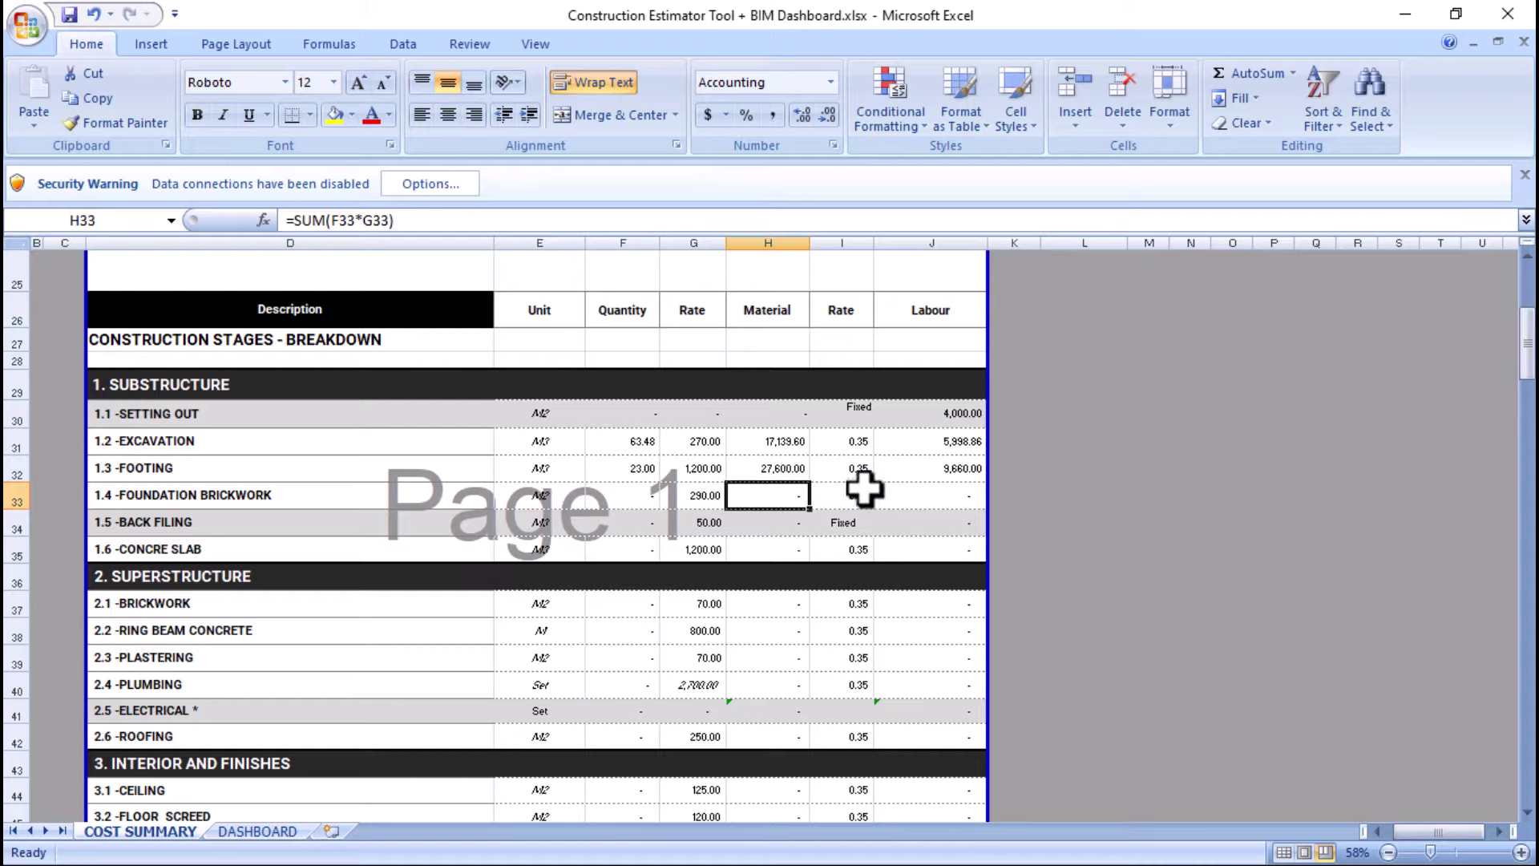
- Check how the footing row's labour rate and material cost feed into its labour cost formula
click(842, 470)
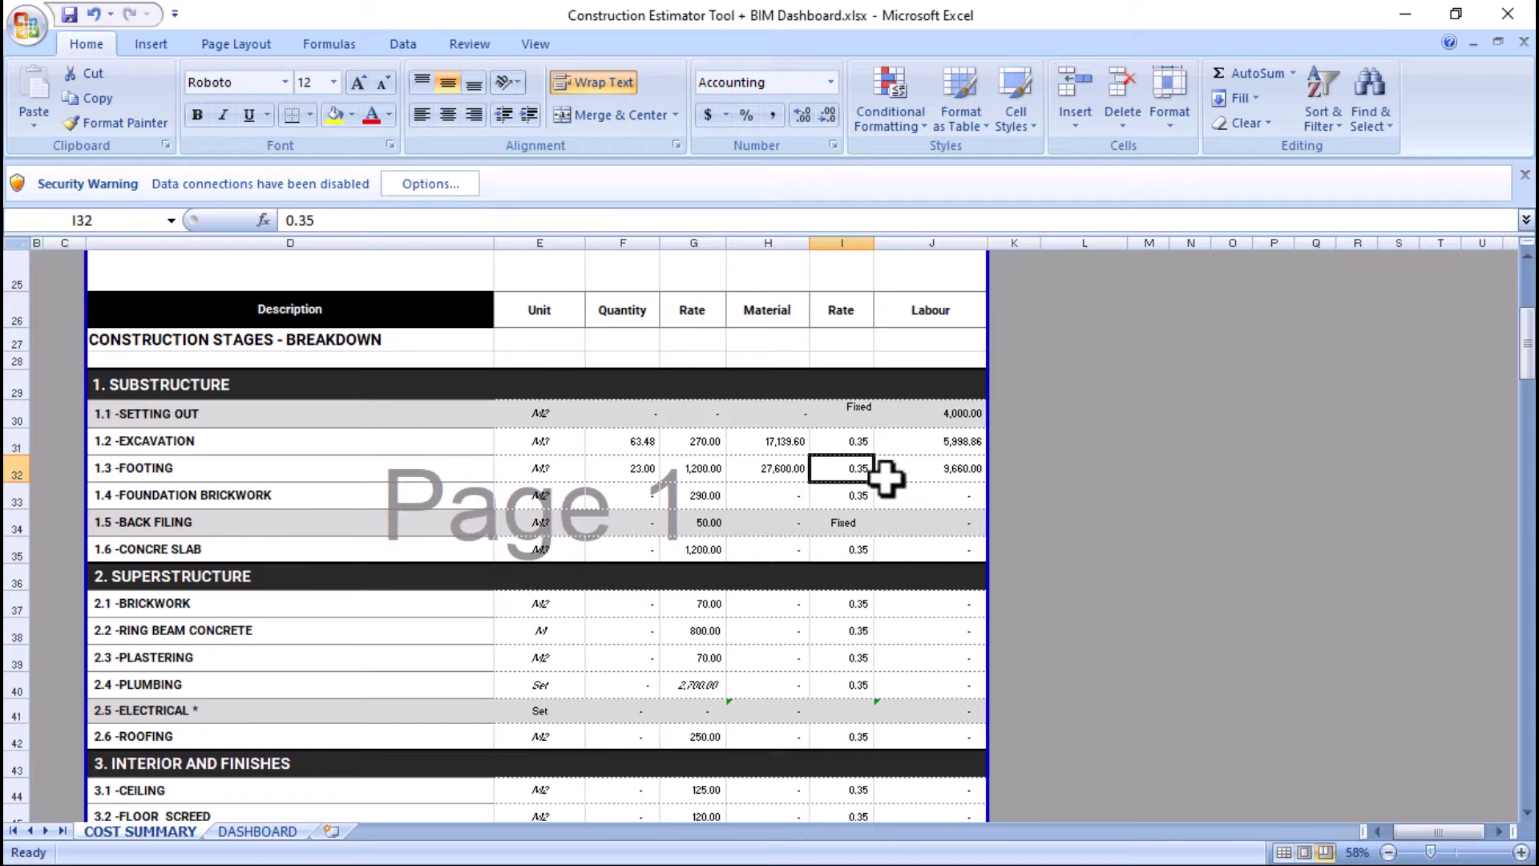
click(749, 478)
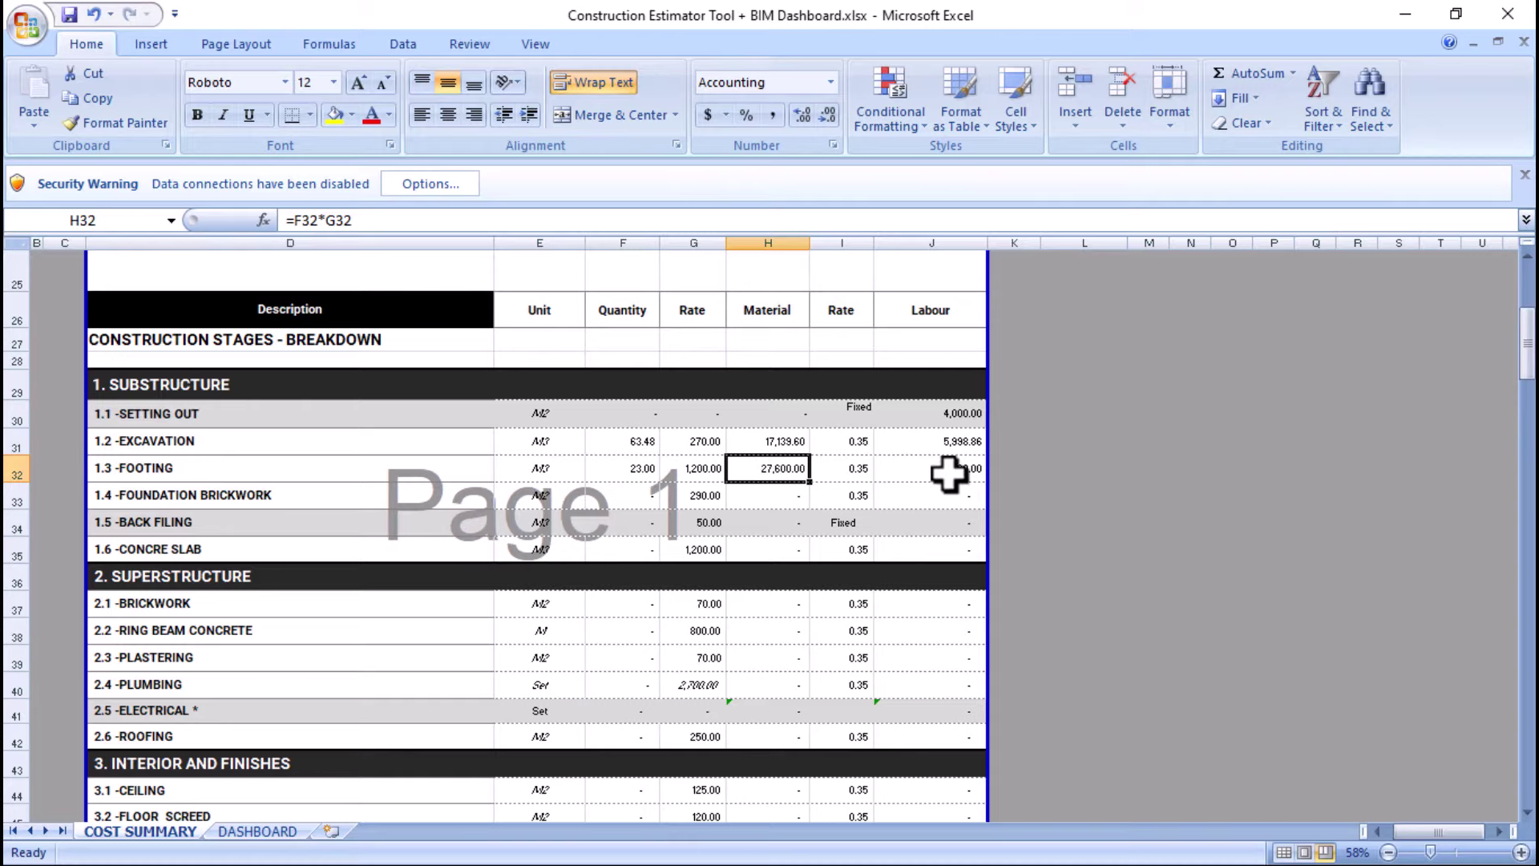
click(924, 475)
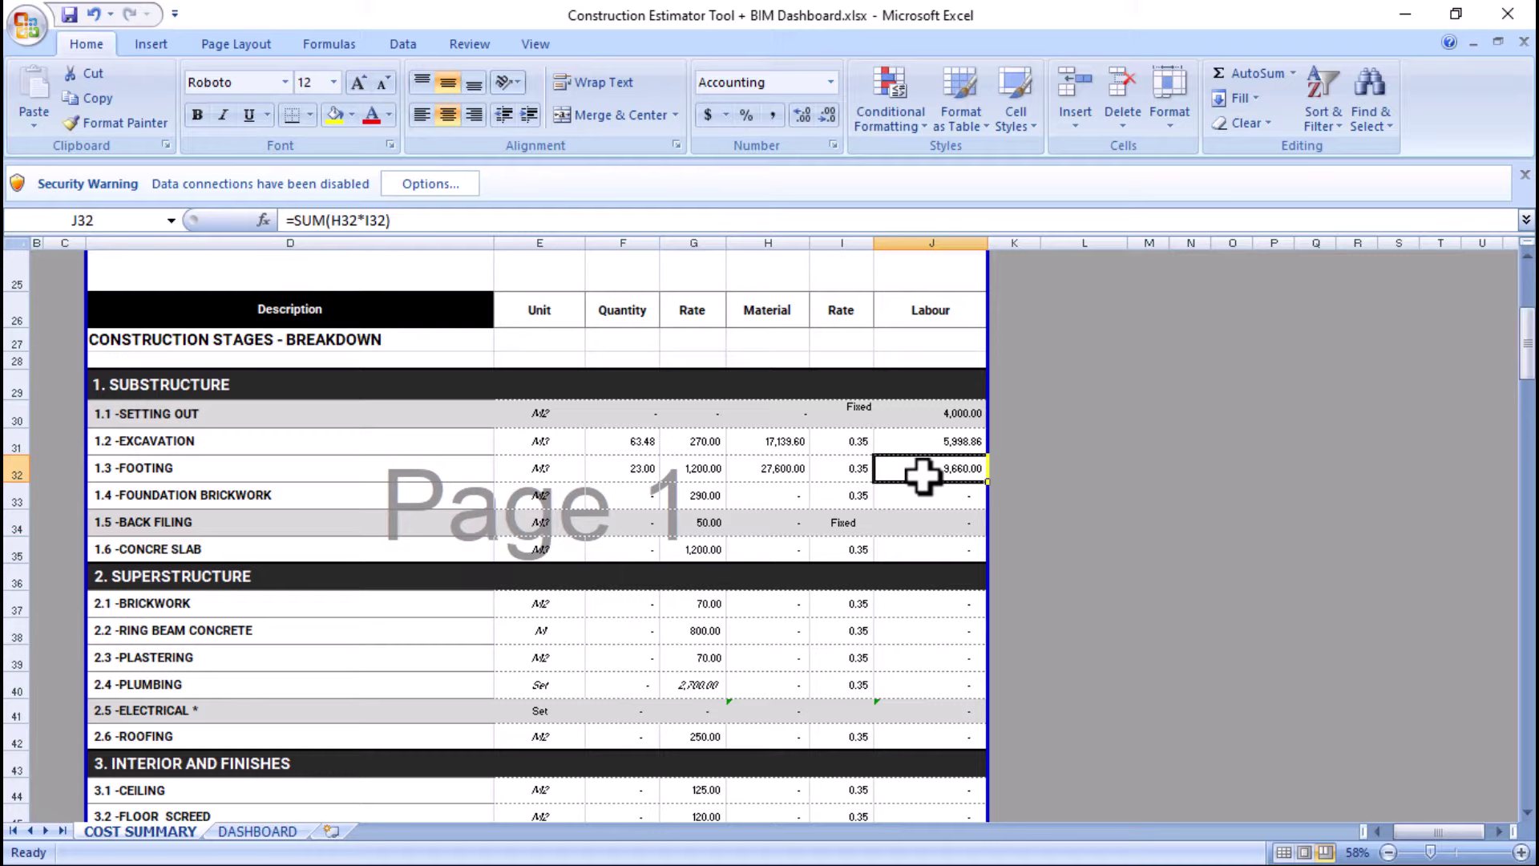
- Check the foundation brickwork row's unit, linked quantity, rate and material cost formula
click(202, 498)
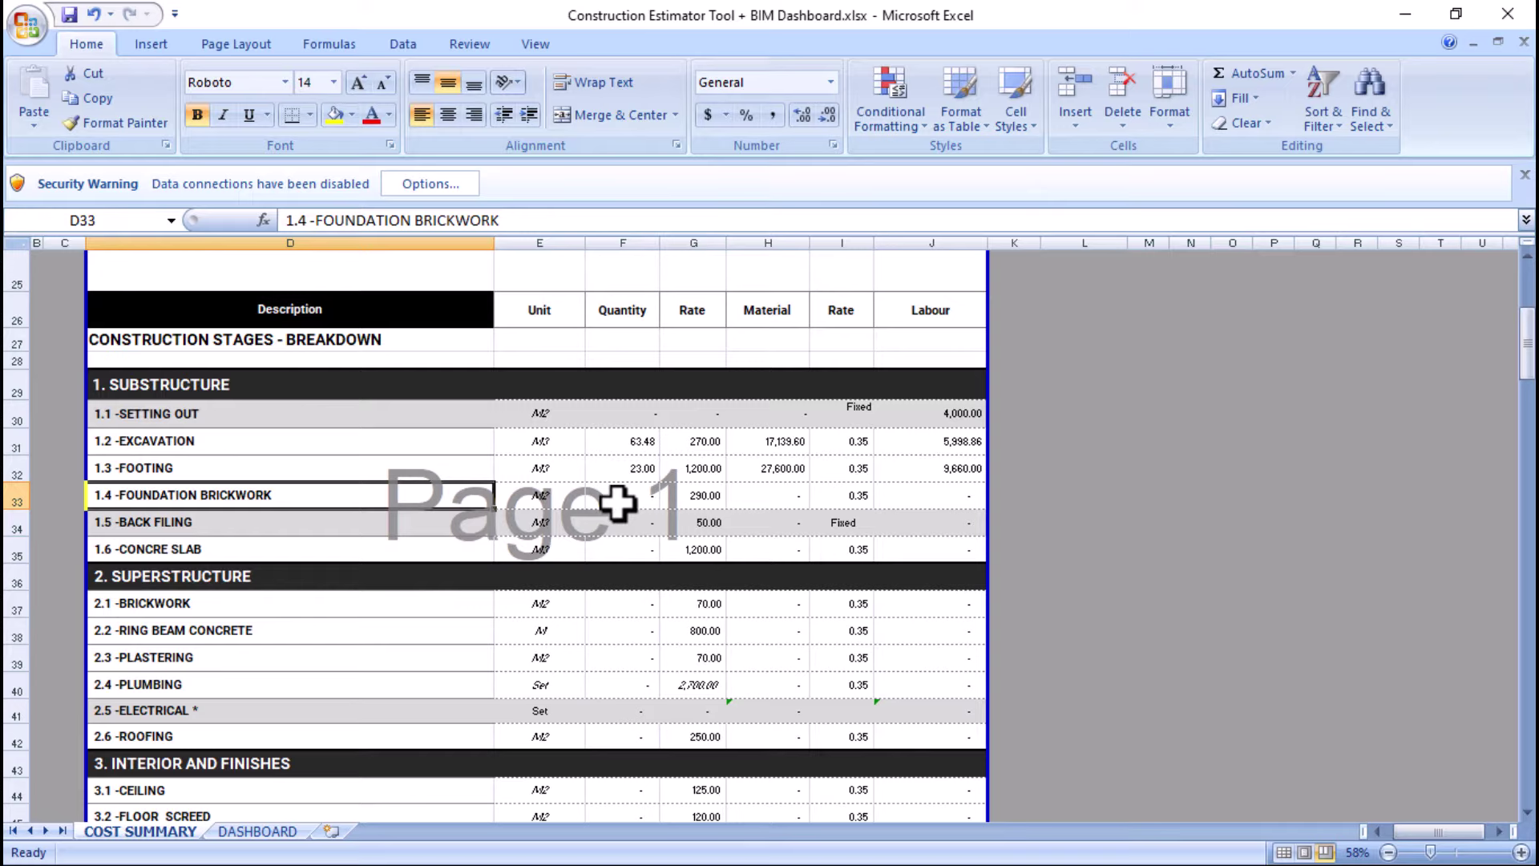
click(537, 501)
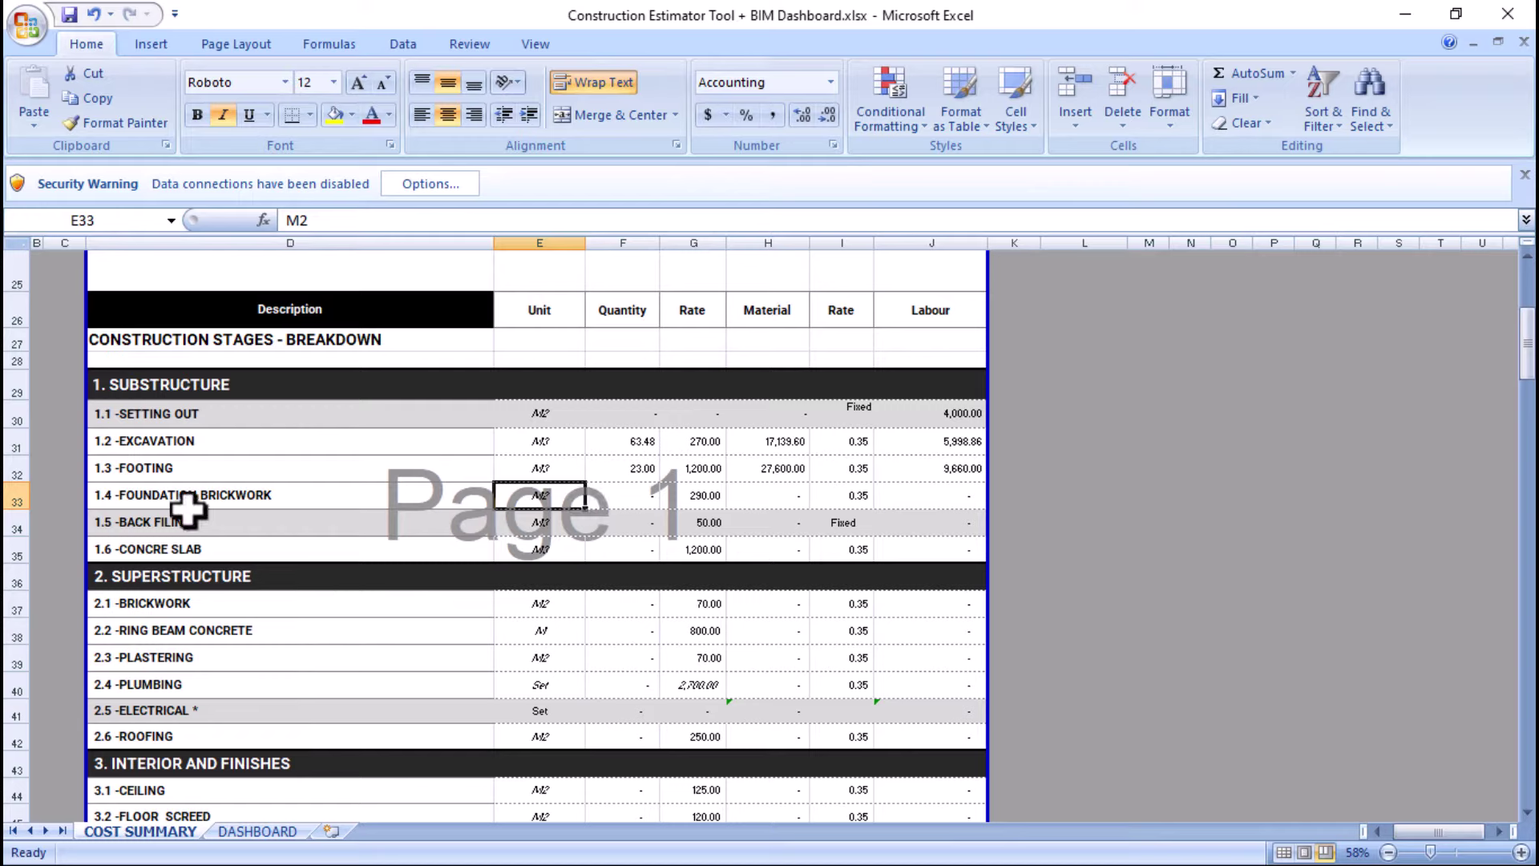
click(620, 503)
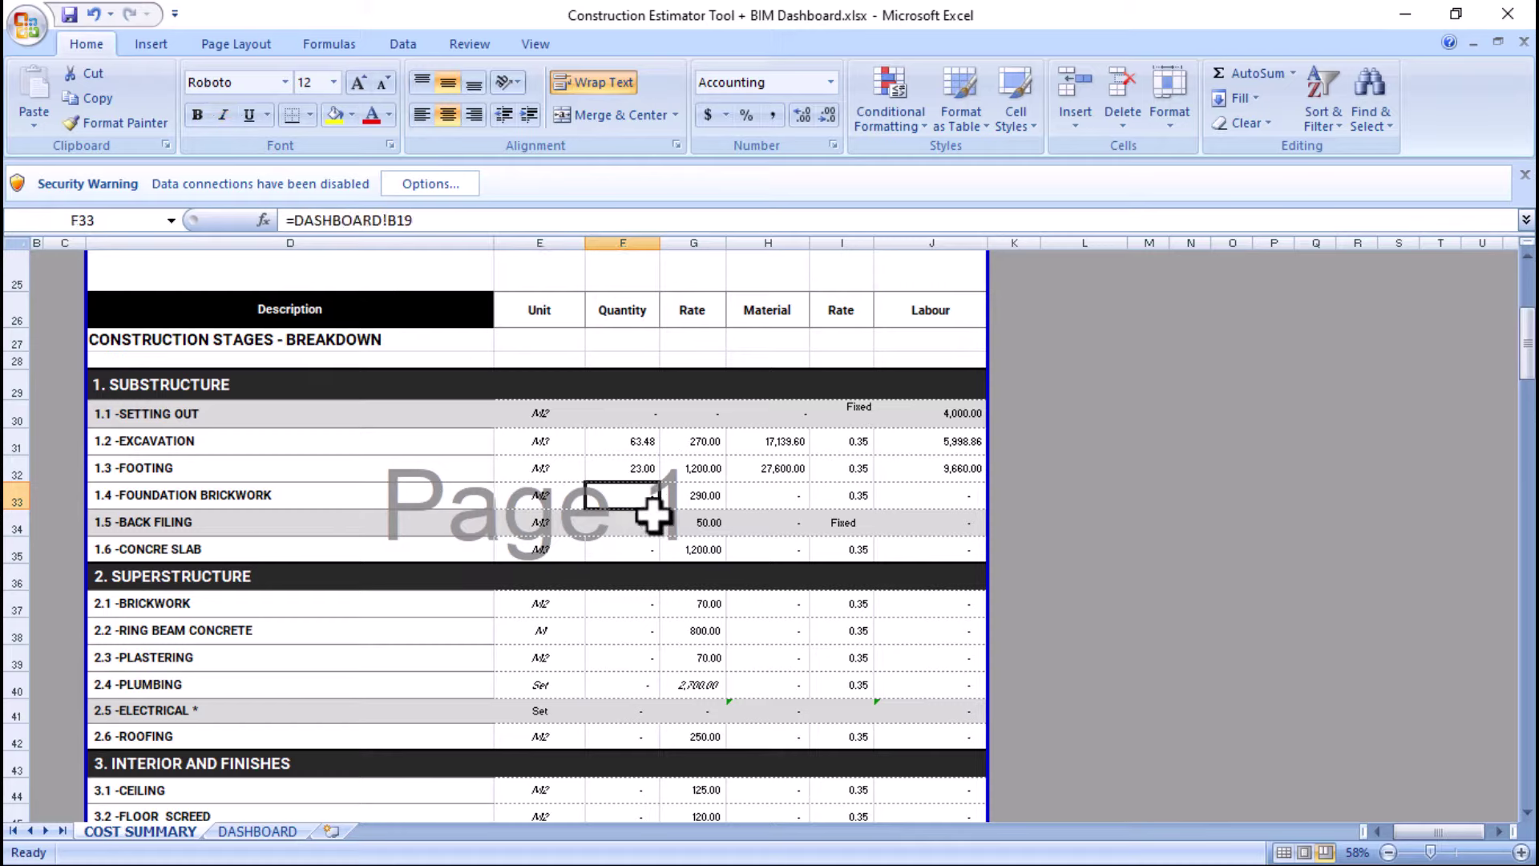
click(680, 504)
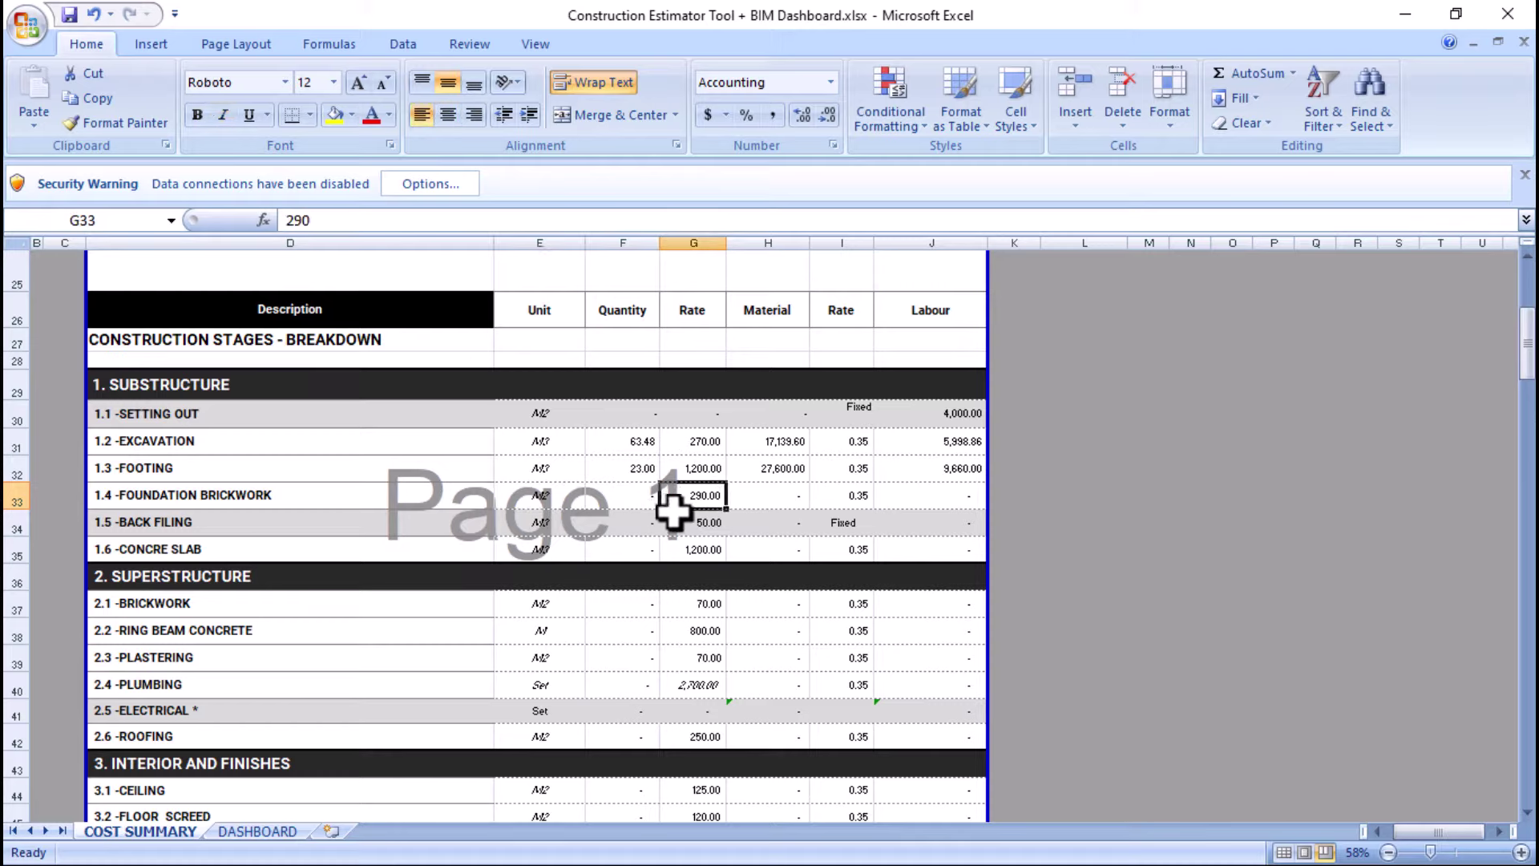
click(624, 499)
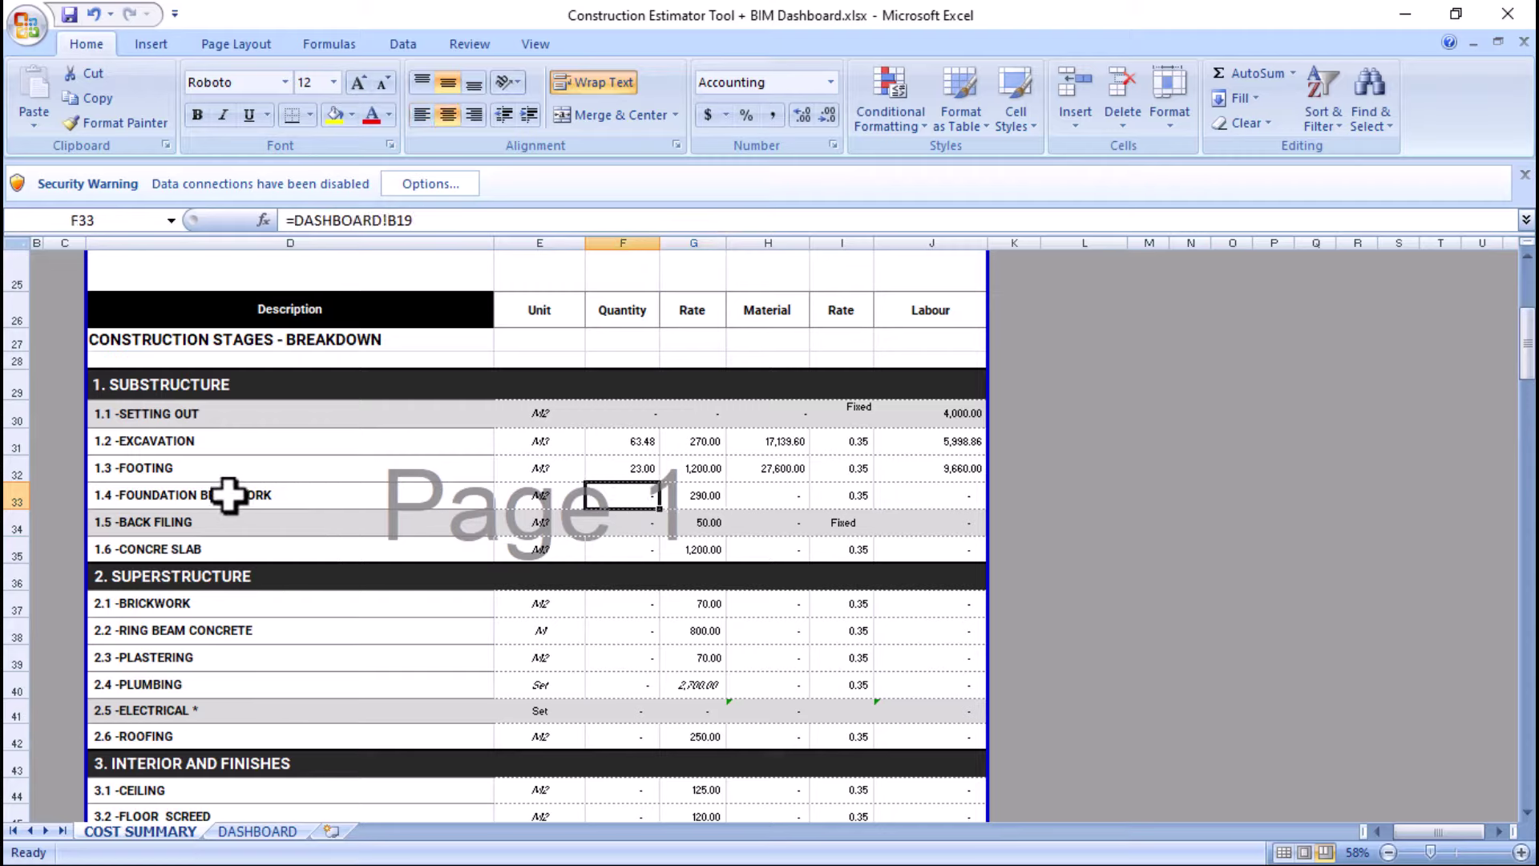
click(707, 498)
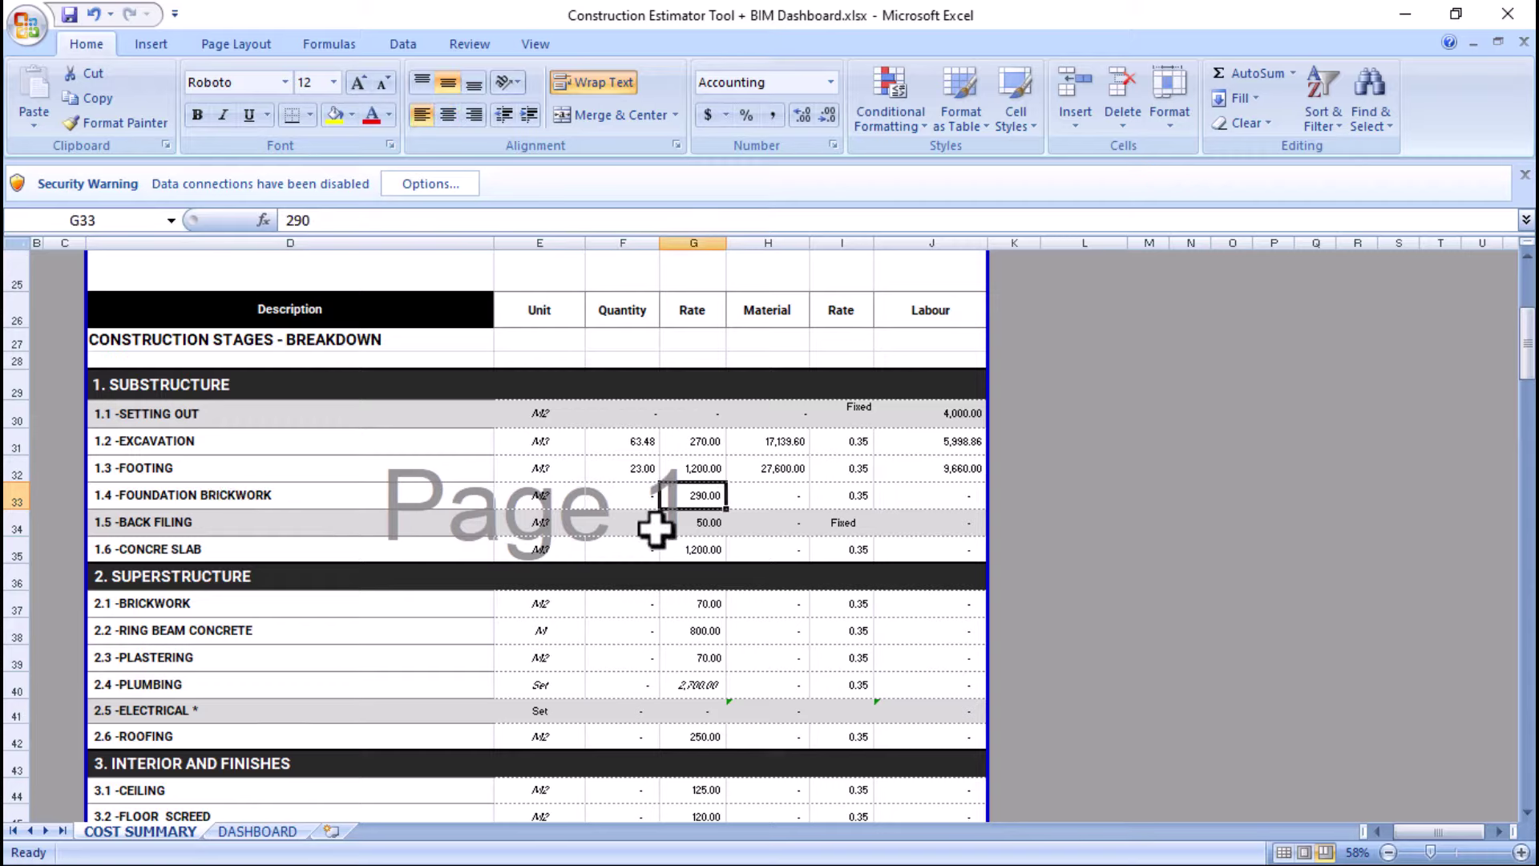
click(768, 499)
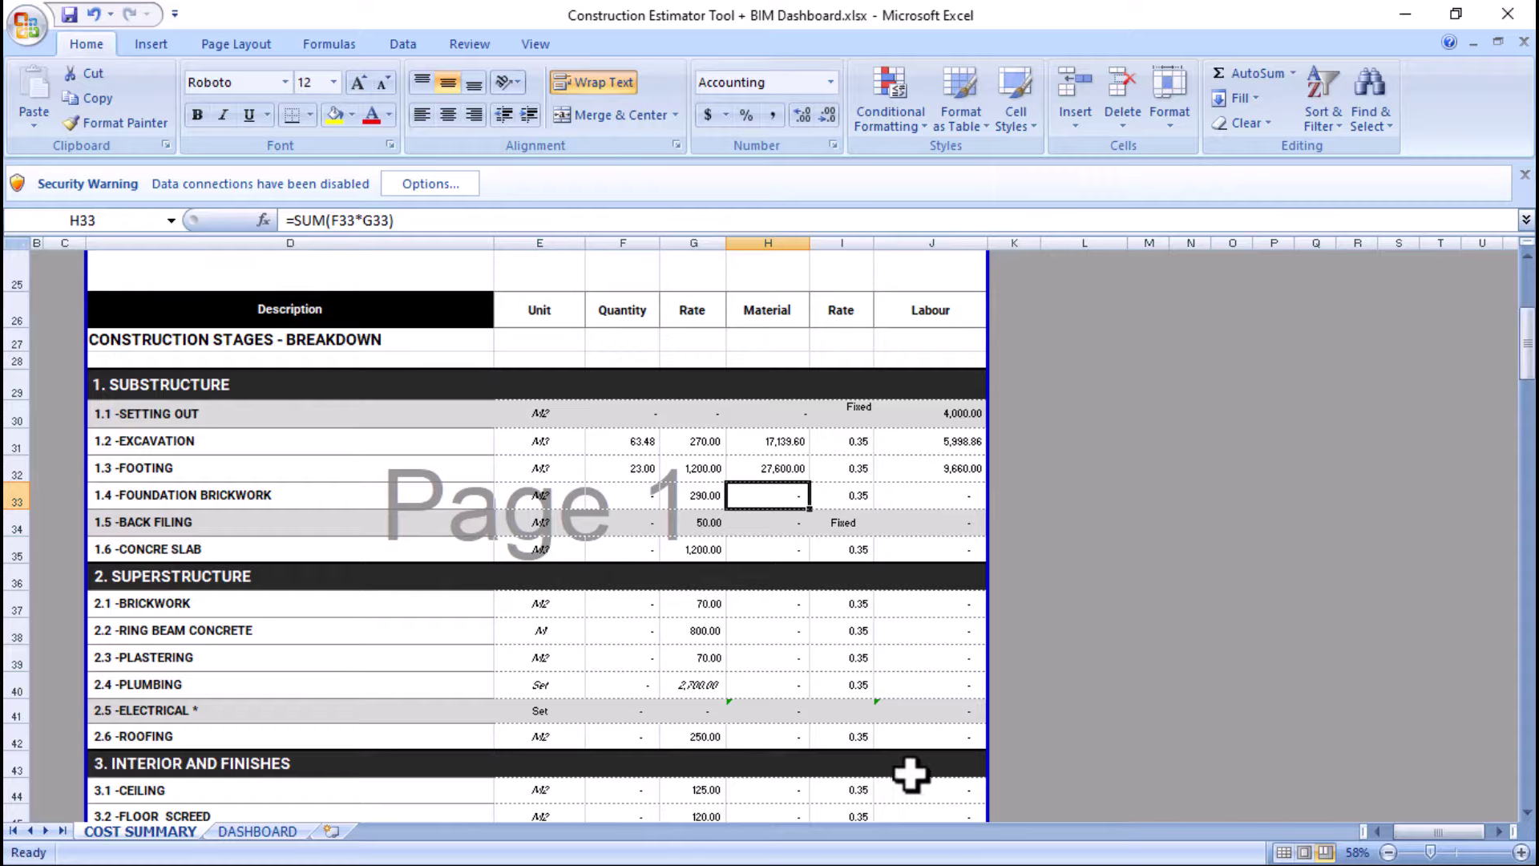
- Switch to Archicad and examine the wall layout on the ground floor plan
key(super)
mouse_move(858, 842)
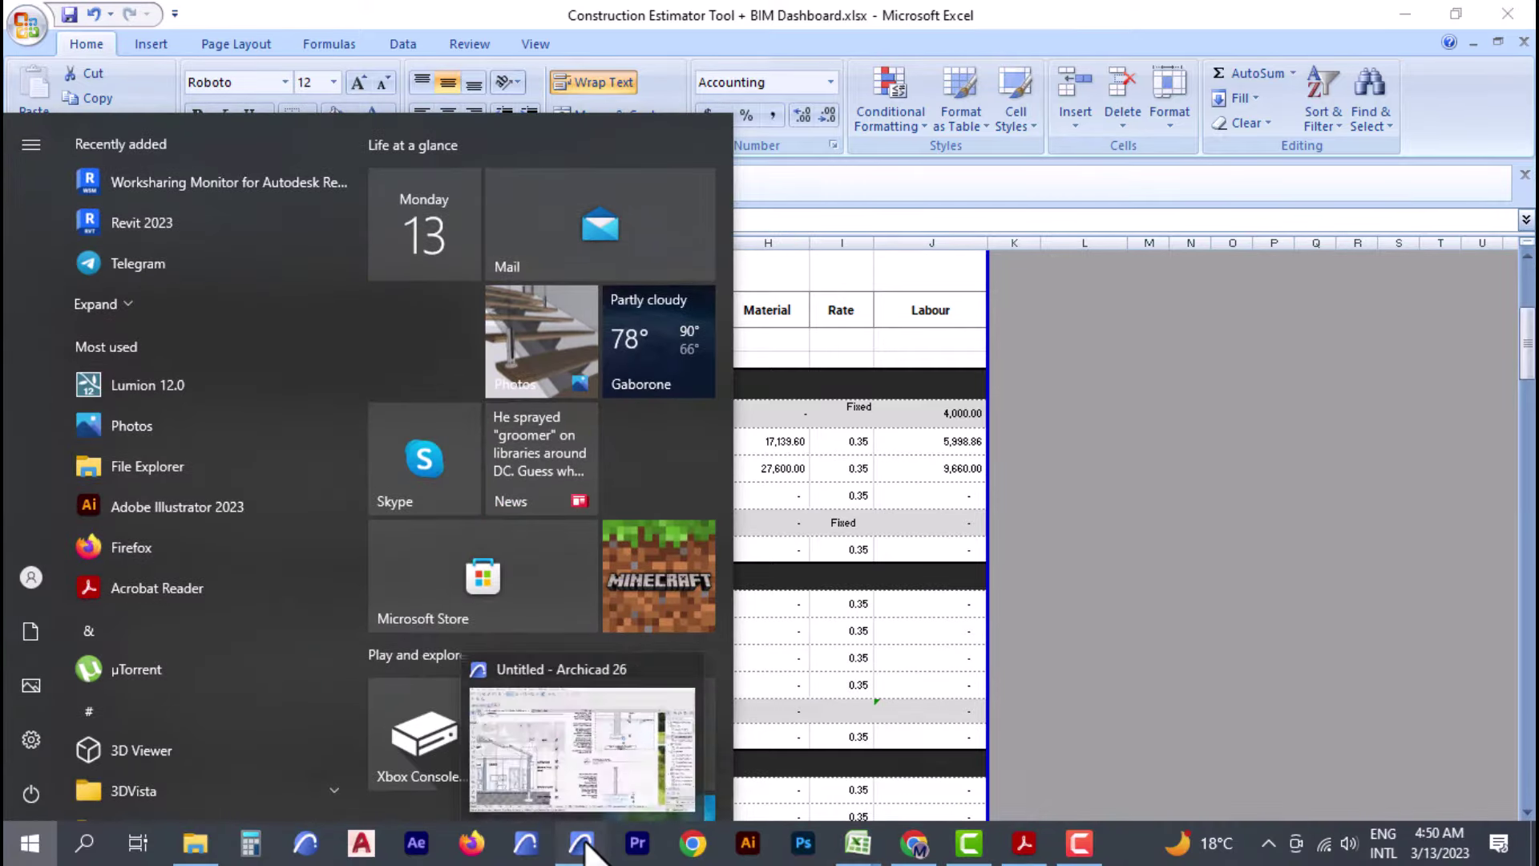
click(581, 841)
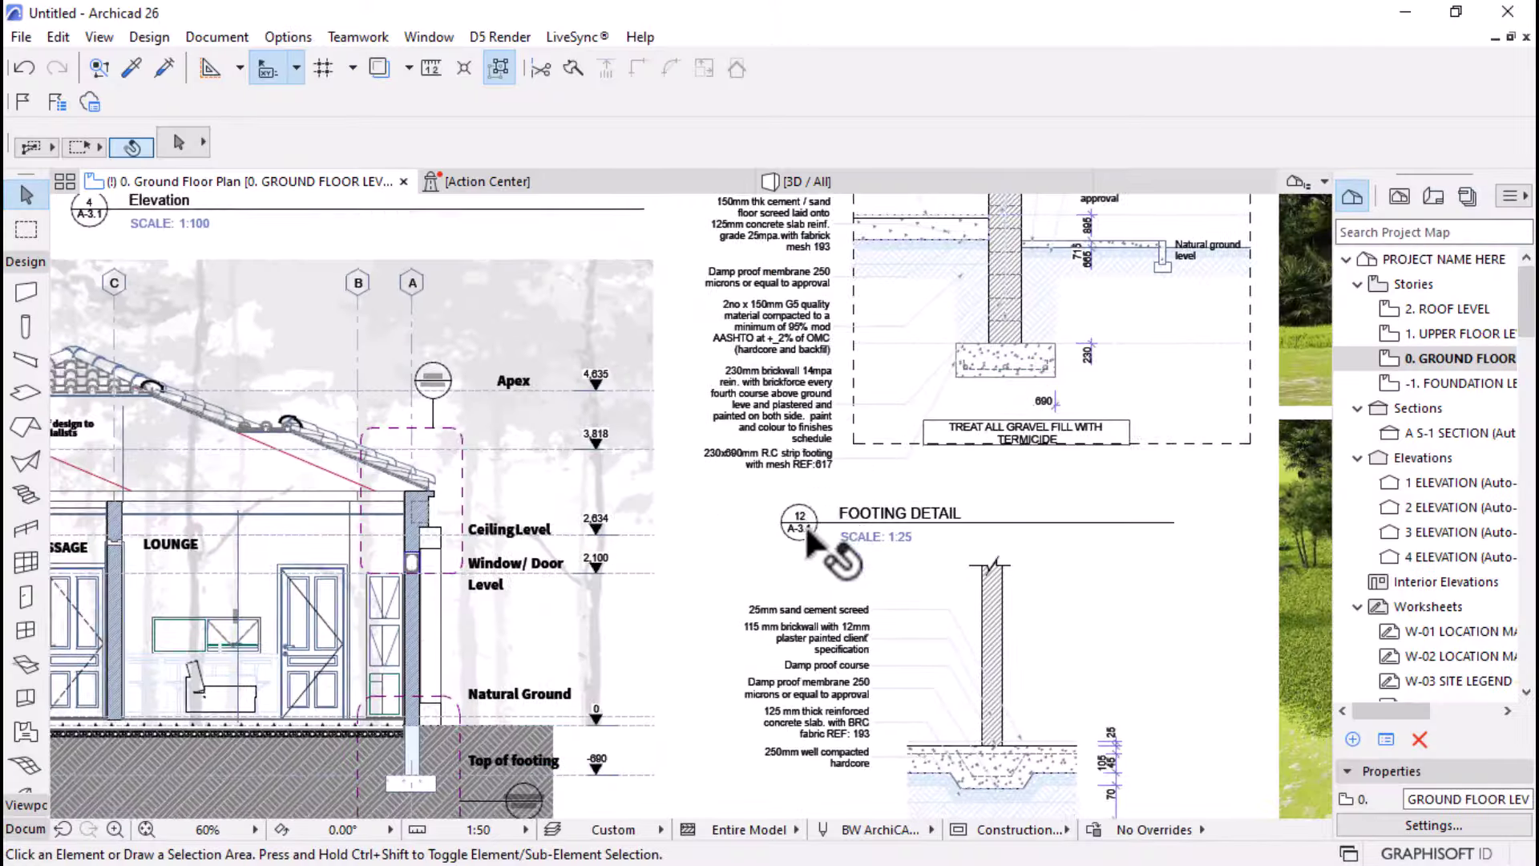
scroll(811, 593, down, 6)
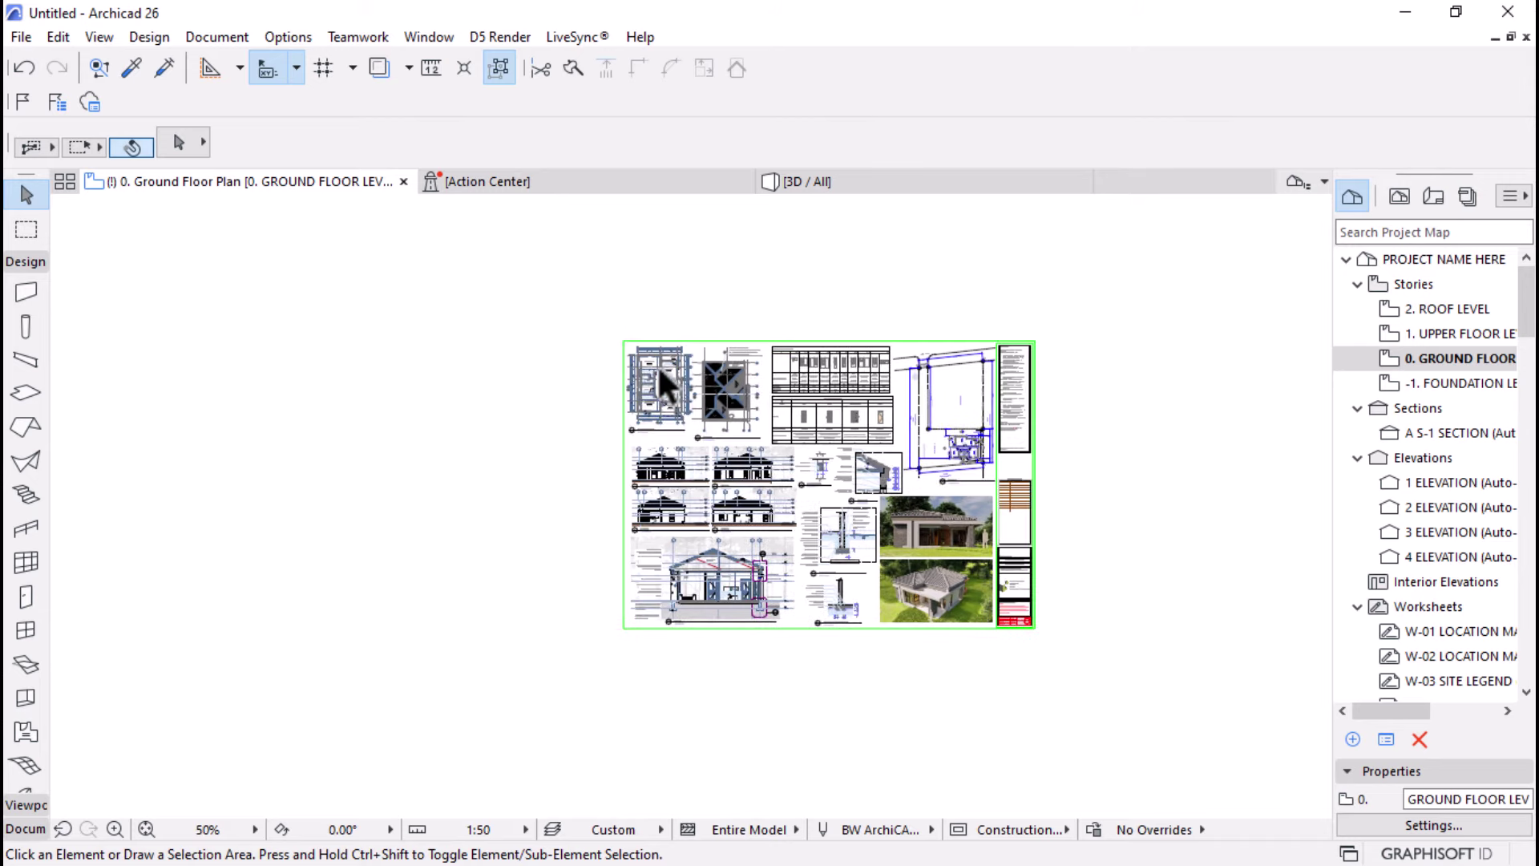
scroll(657, 364, up, 3)
scroll(691, 357, up, 2)
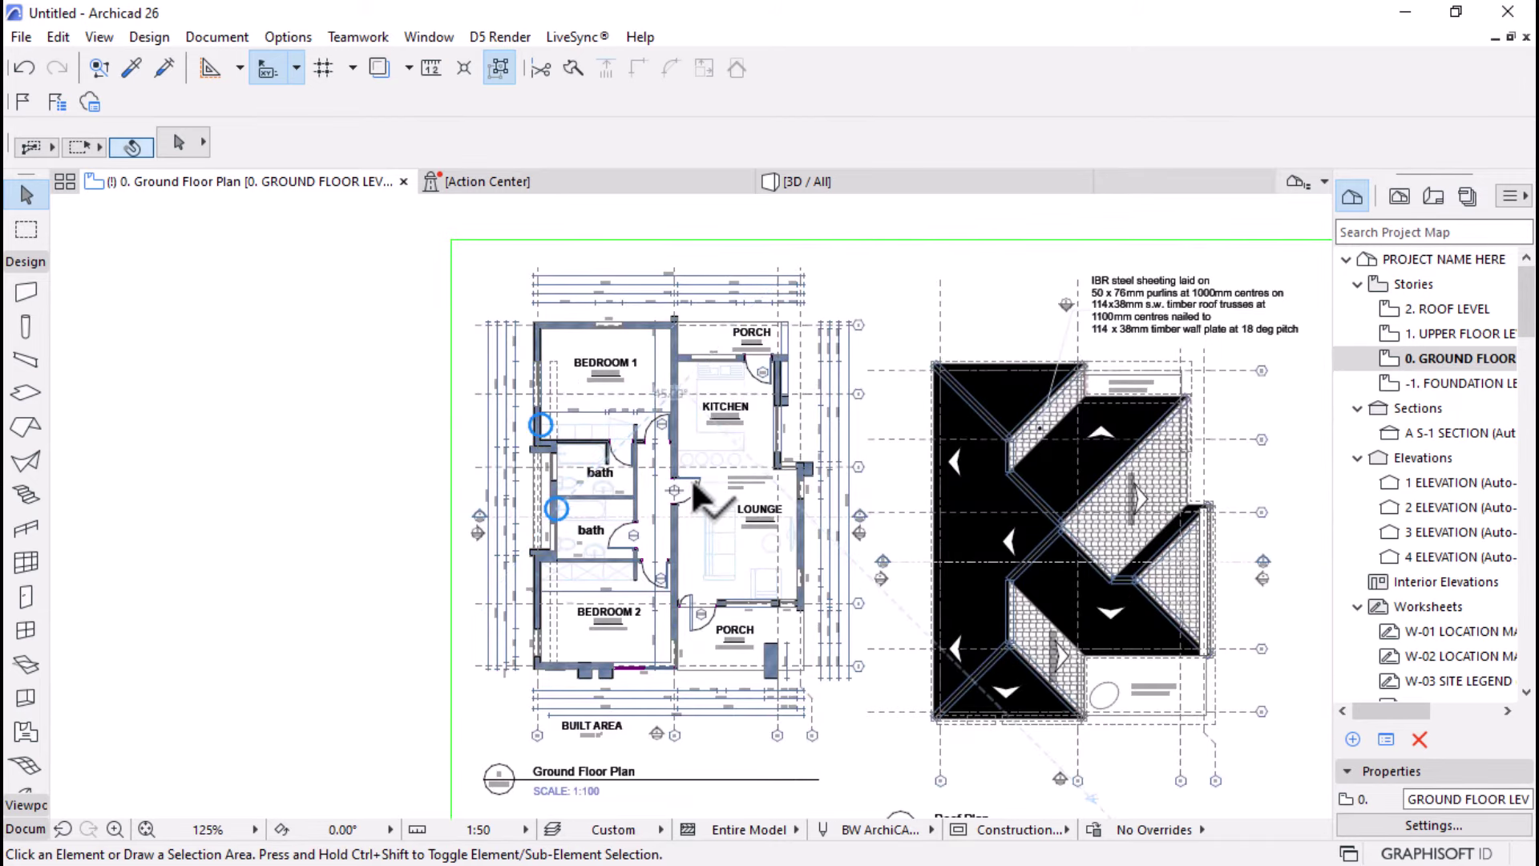
scroll(691, 479, up, 1)
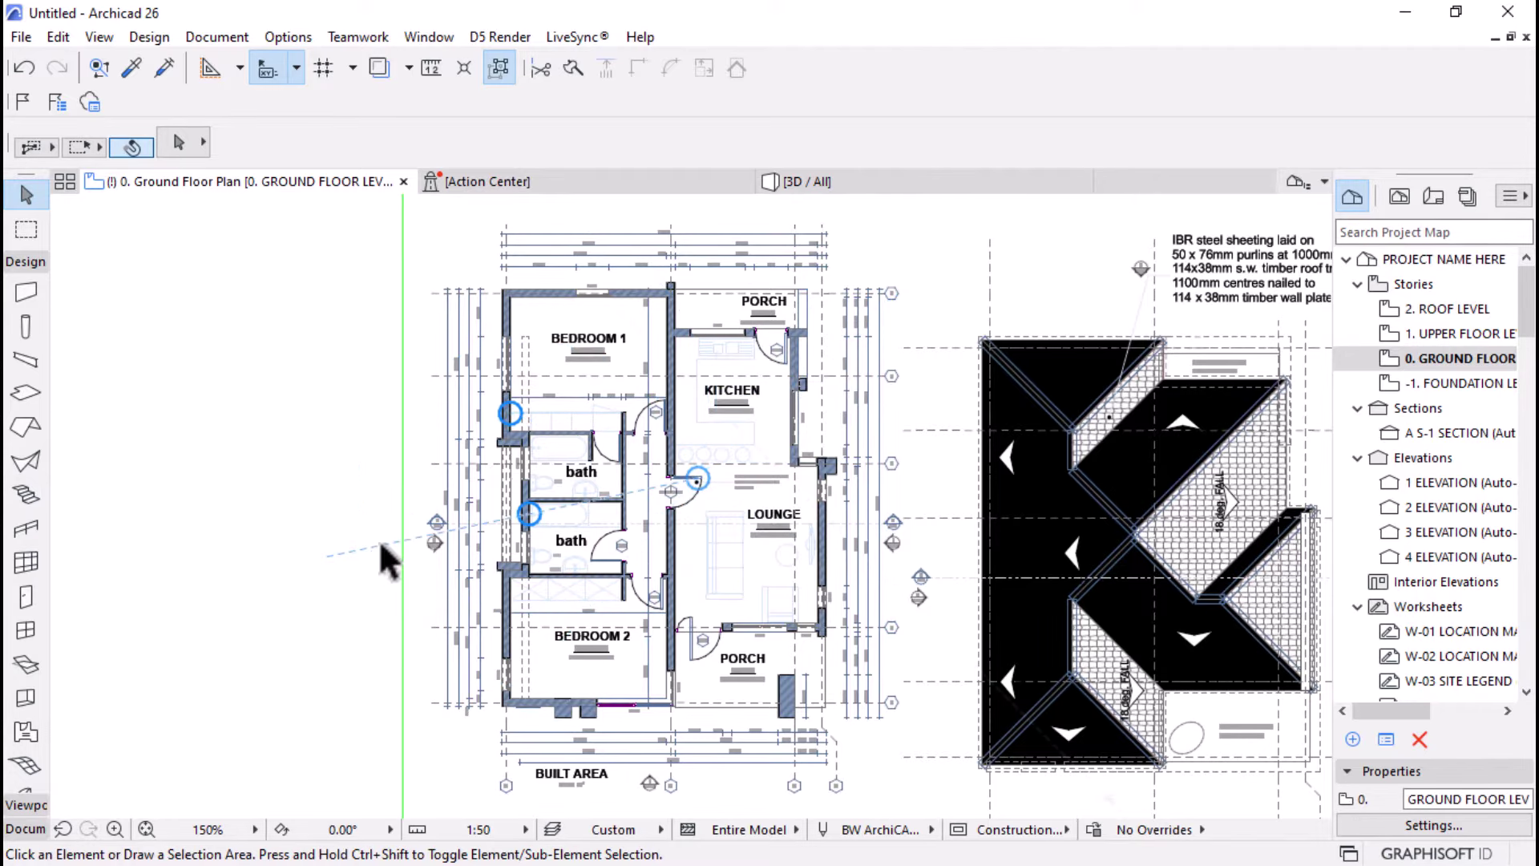
scroll(380, 540, up, 1)
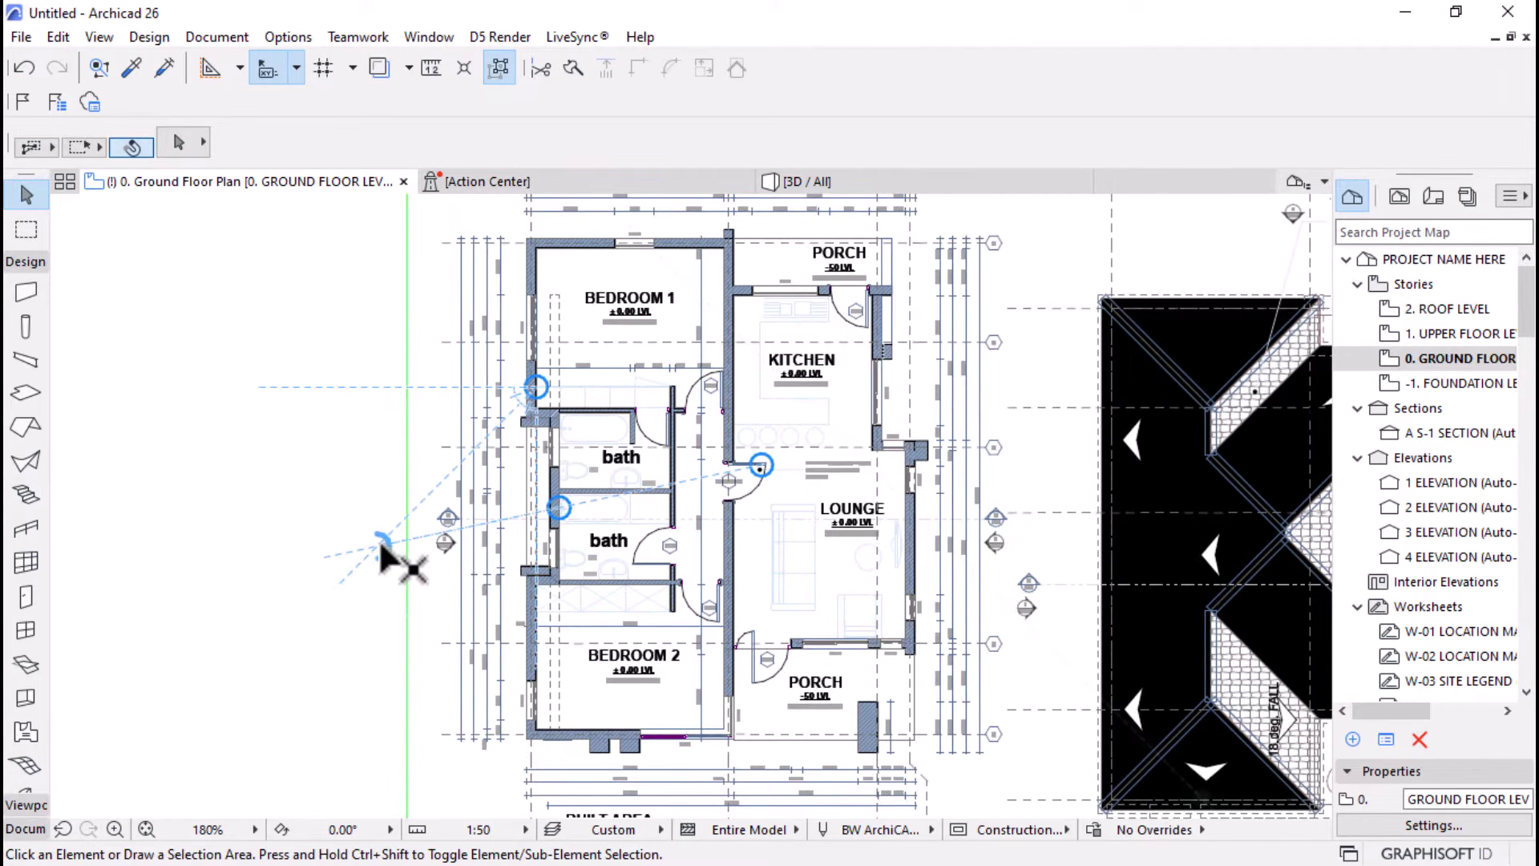
click(379, 546)
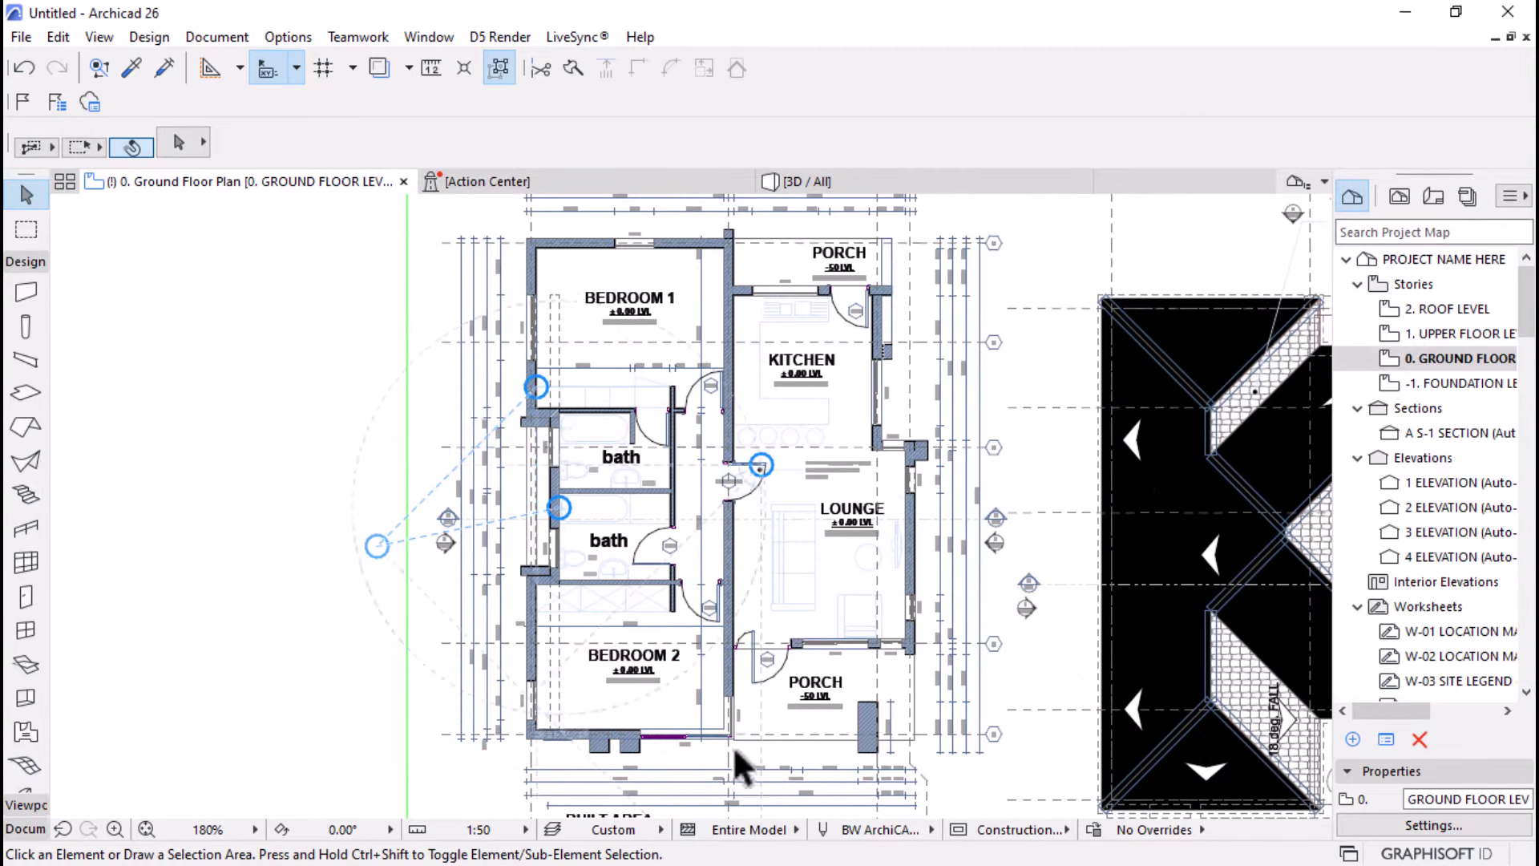
scroll(522, 579, up, 1)
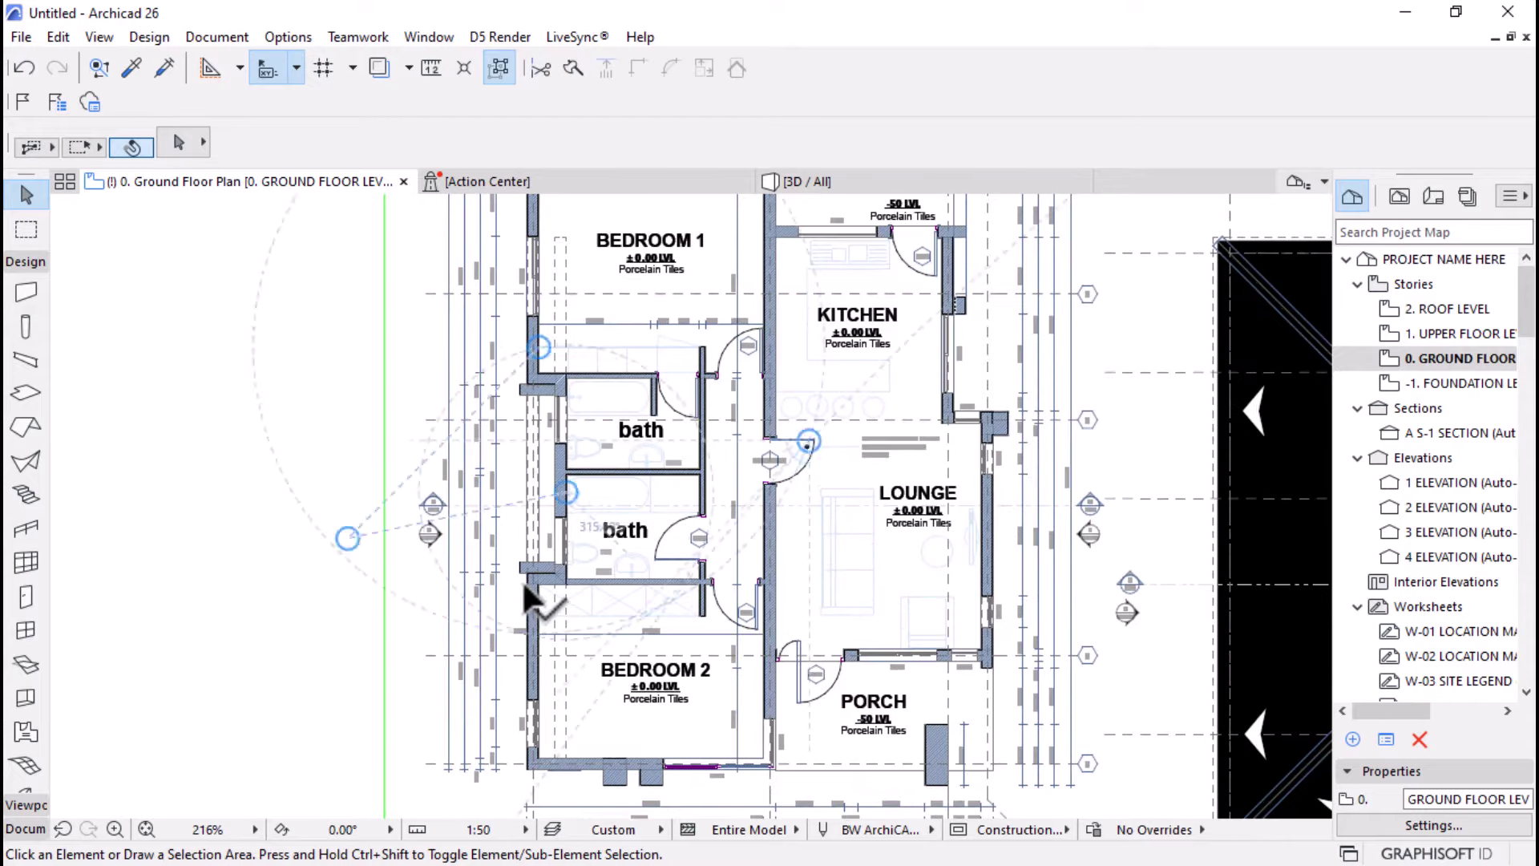
- Examine the overall length and width dimensions around the ground floor plan
scroll(521, 579, down, 3)
scroll(498, 446, up, 10)
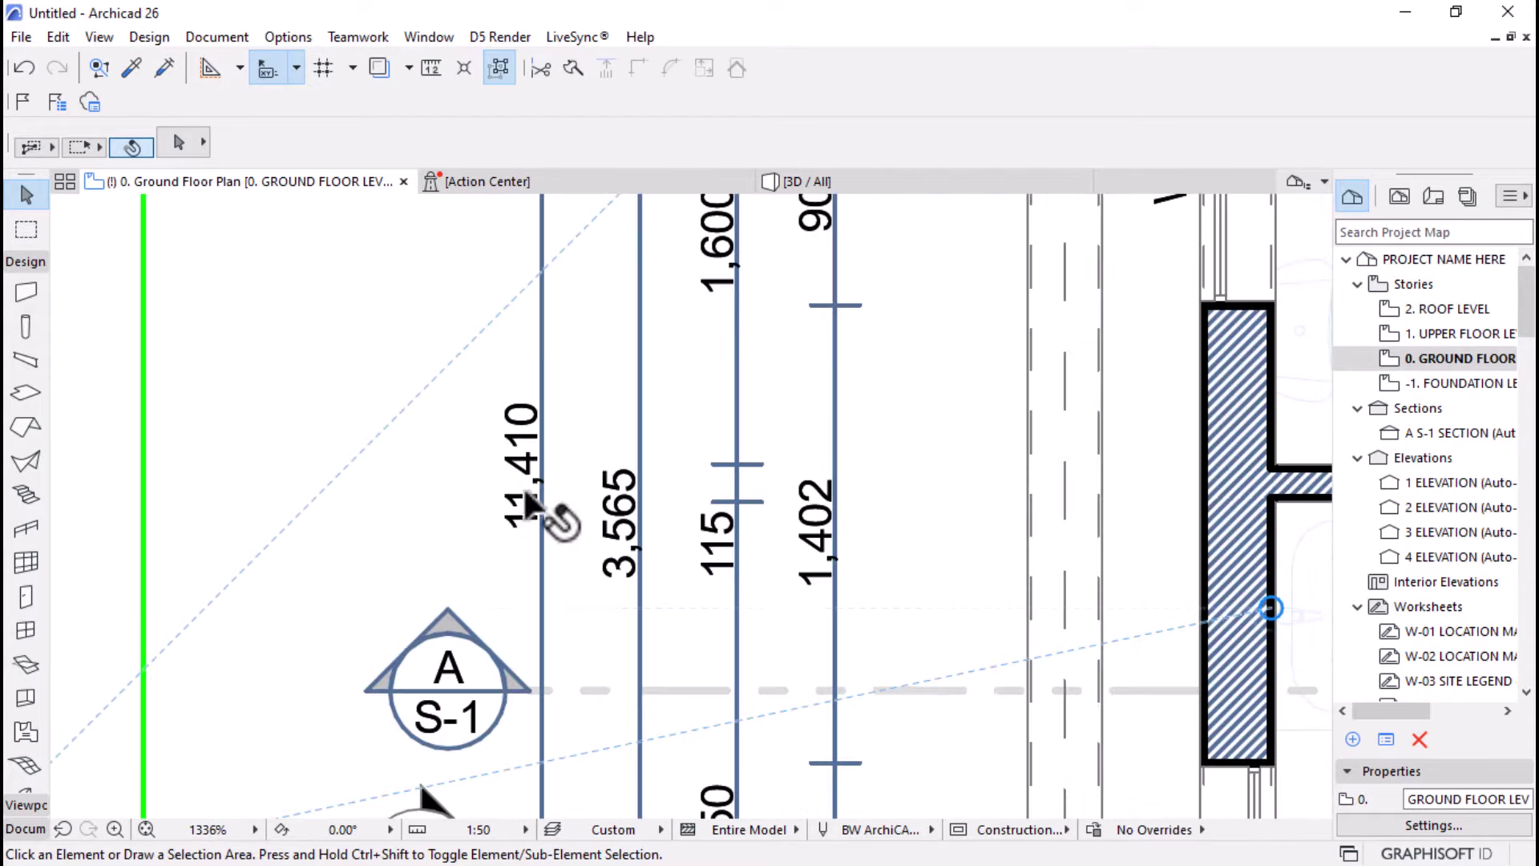
scroll(521, 513, down, 7)
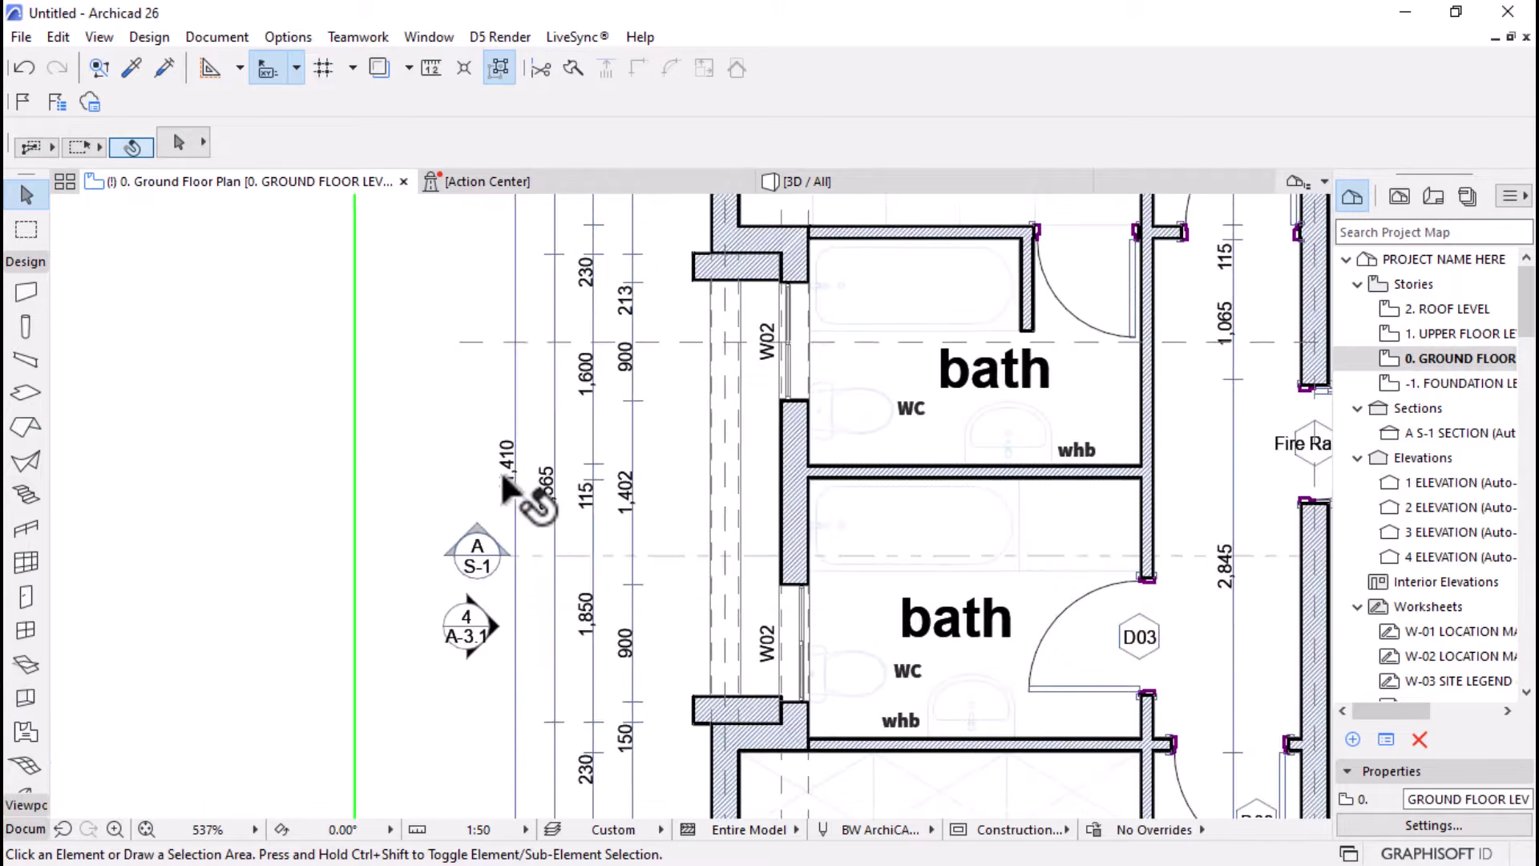
scroll(641, 324, down, 3)
scroll(690, 358, up, 5)
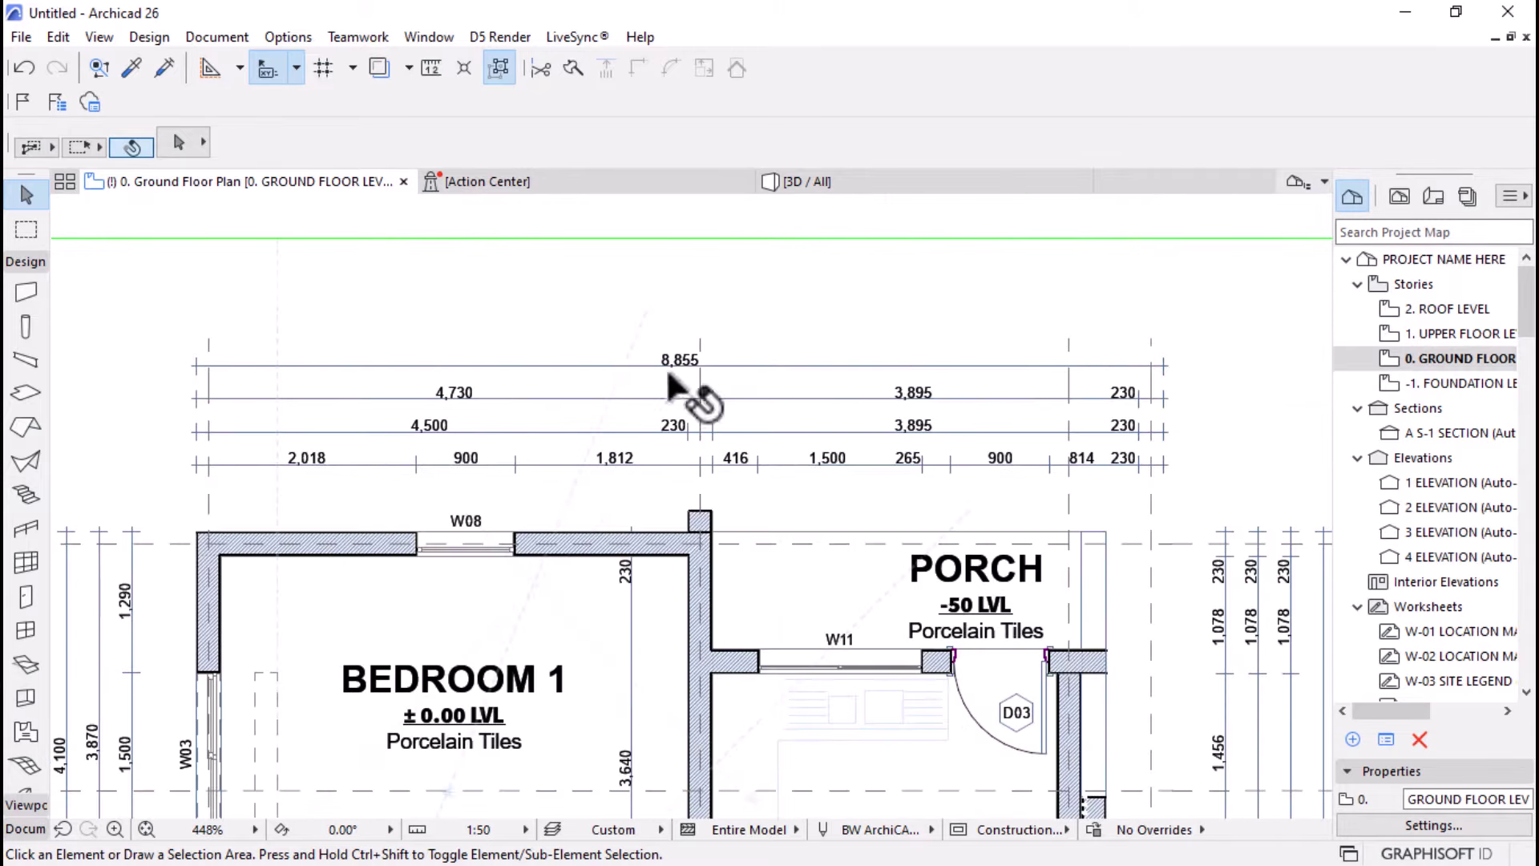
scroll(680, 325, down, 5)
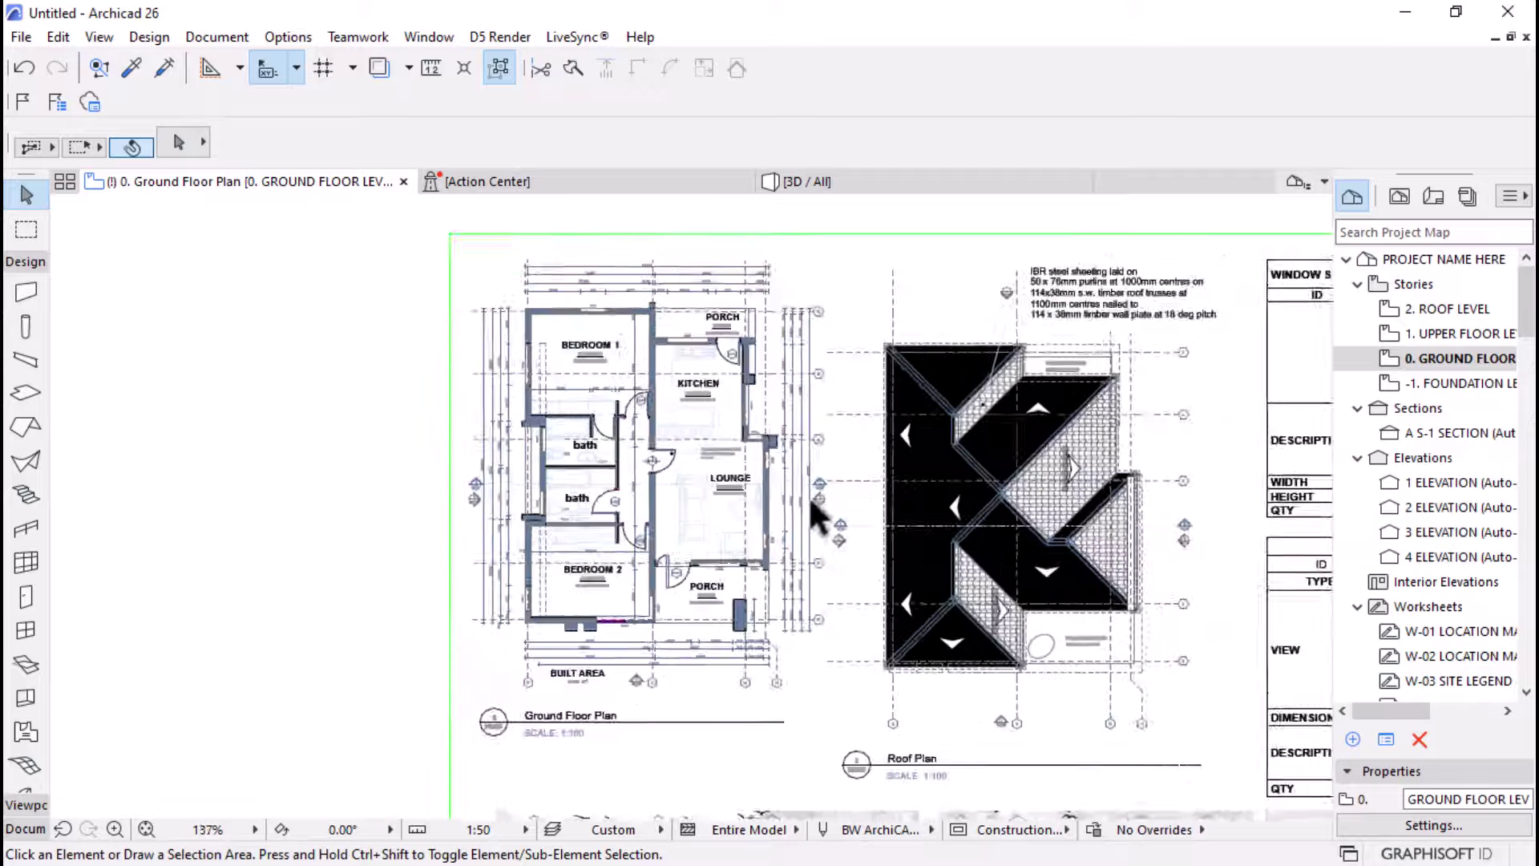
scroll(811, 448, up, 4)
scroll(810, 417, up, 3)
scroll(886, 402, down, 4)
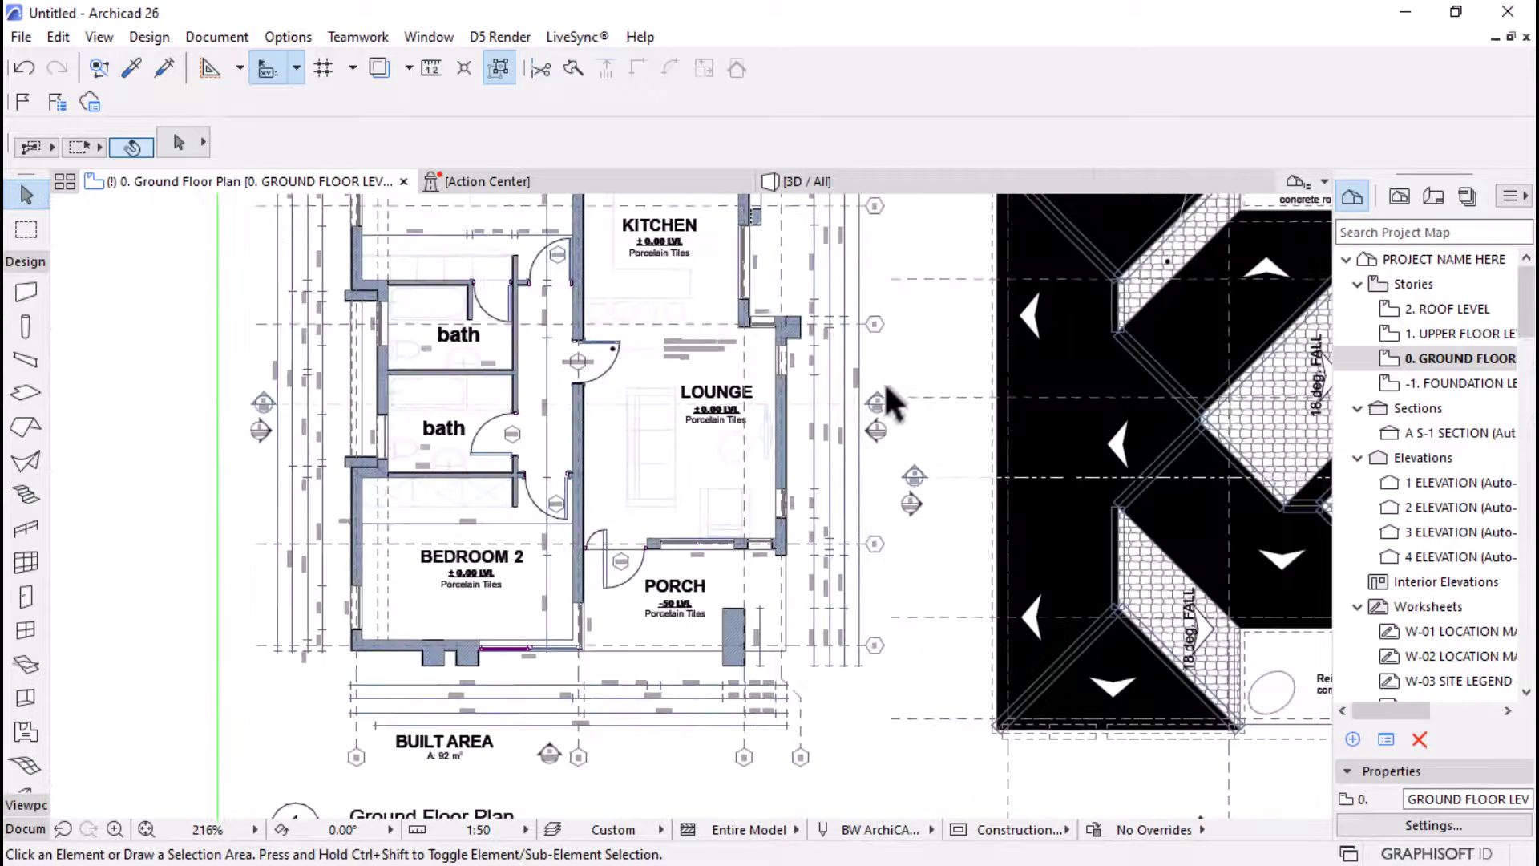
scroll(699, 569, up, 1)
scroll(699, 569, up, 2)
scroll(714, 561, down, 5)
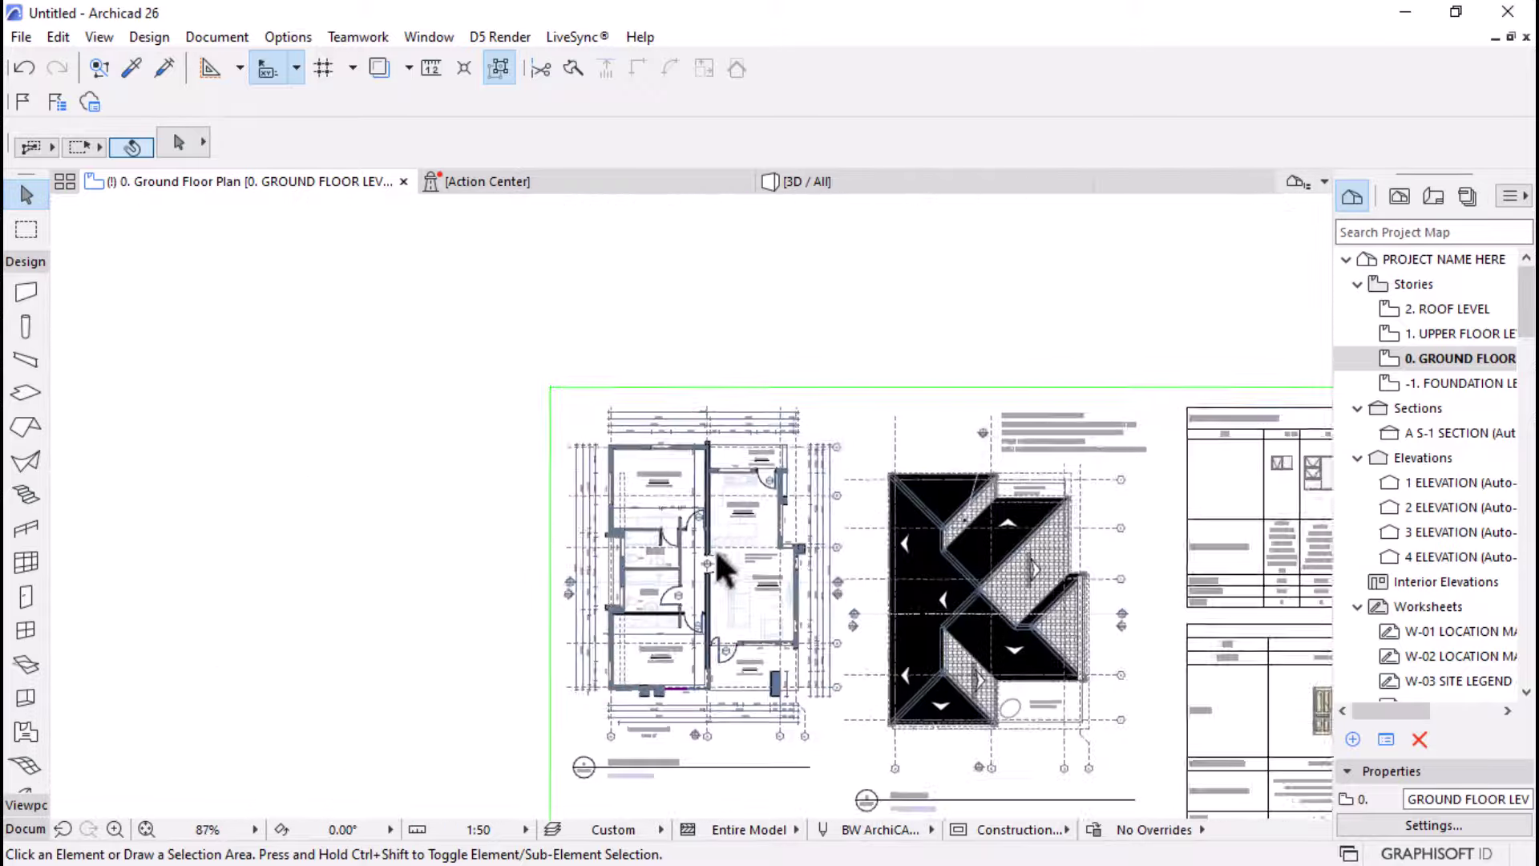
- Trace the walls around the bedrooms, baths and kitchen on the ground floor plan for the brickwork take-off
scroll(714, 561, up, 4)
scroll(721, 473, up, 1)
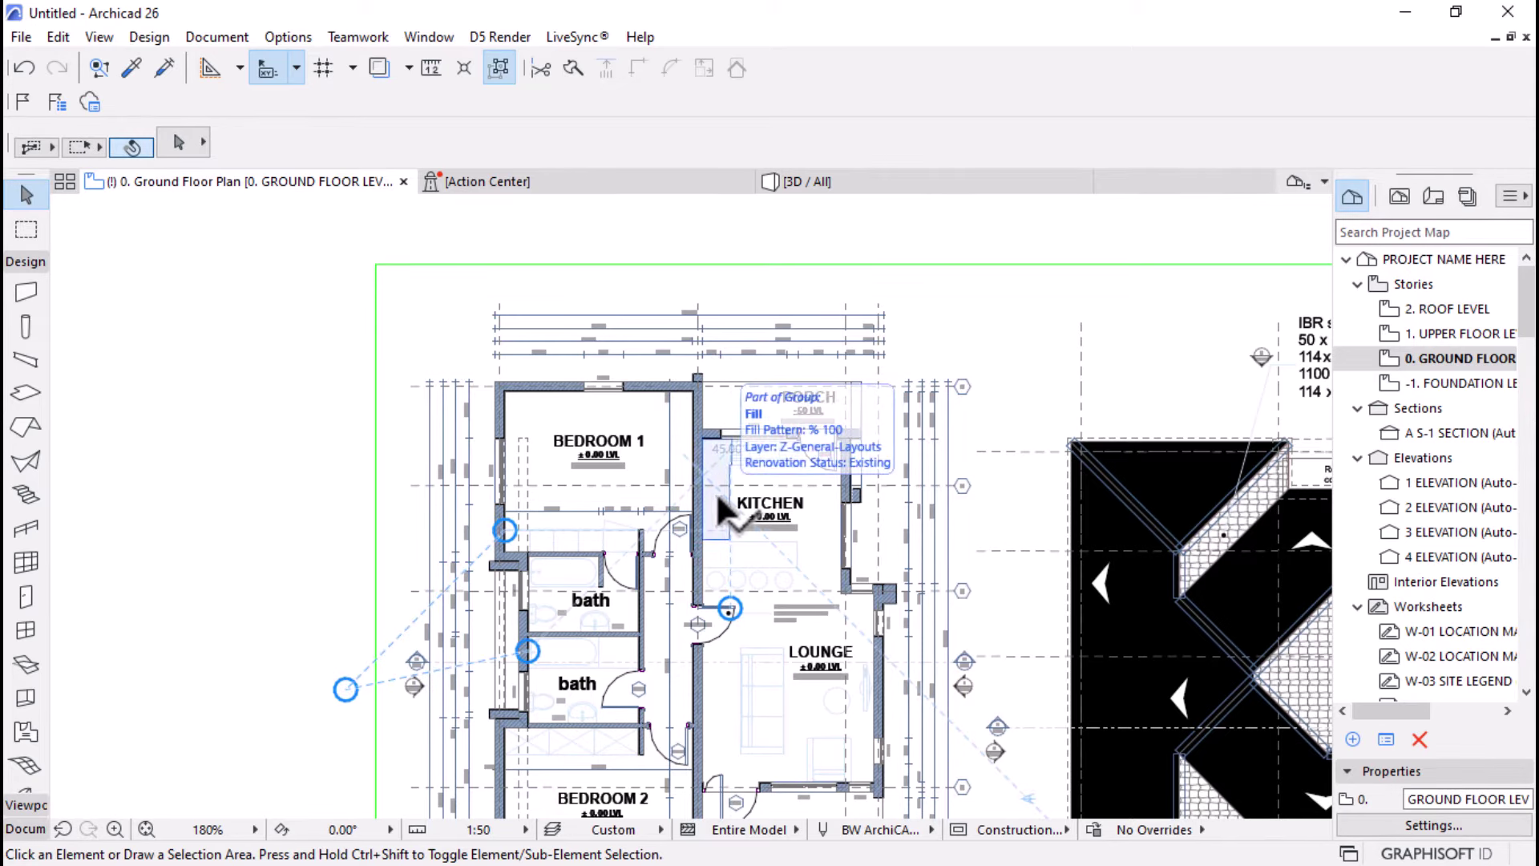
scroll(576, 593, down, 3)
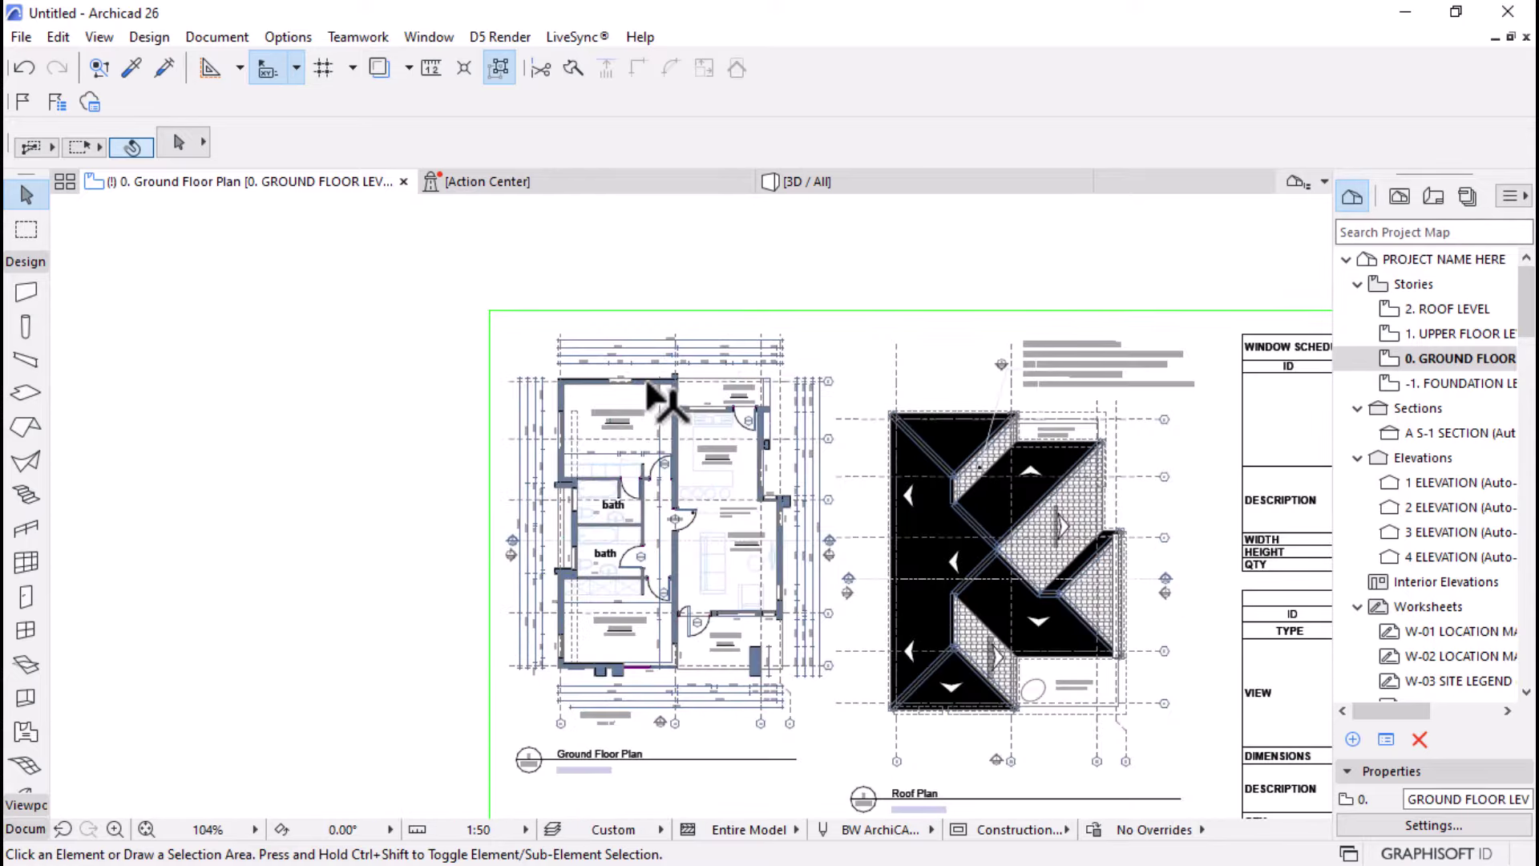
scroll(575, 593, up, 3)
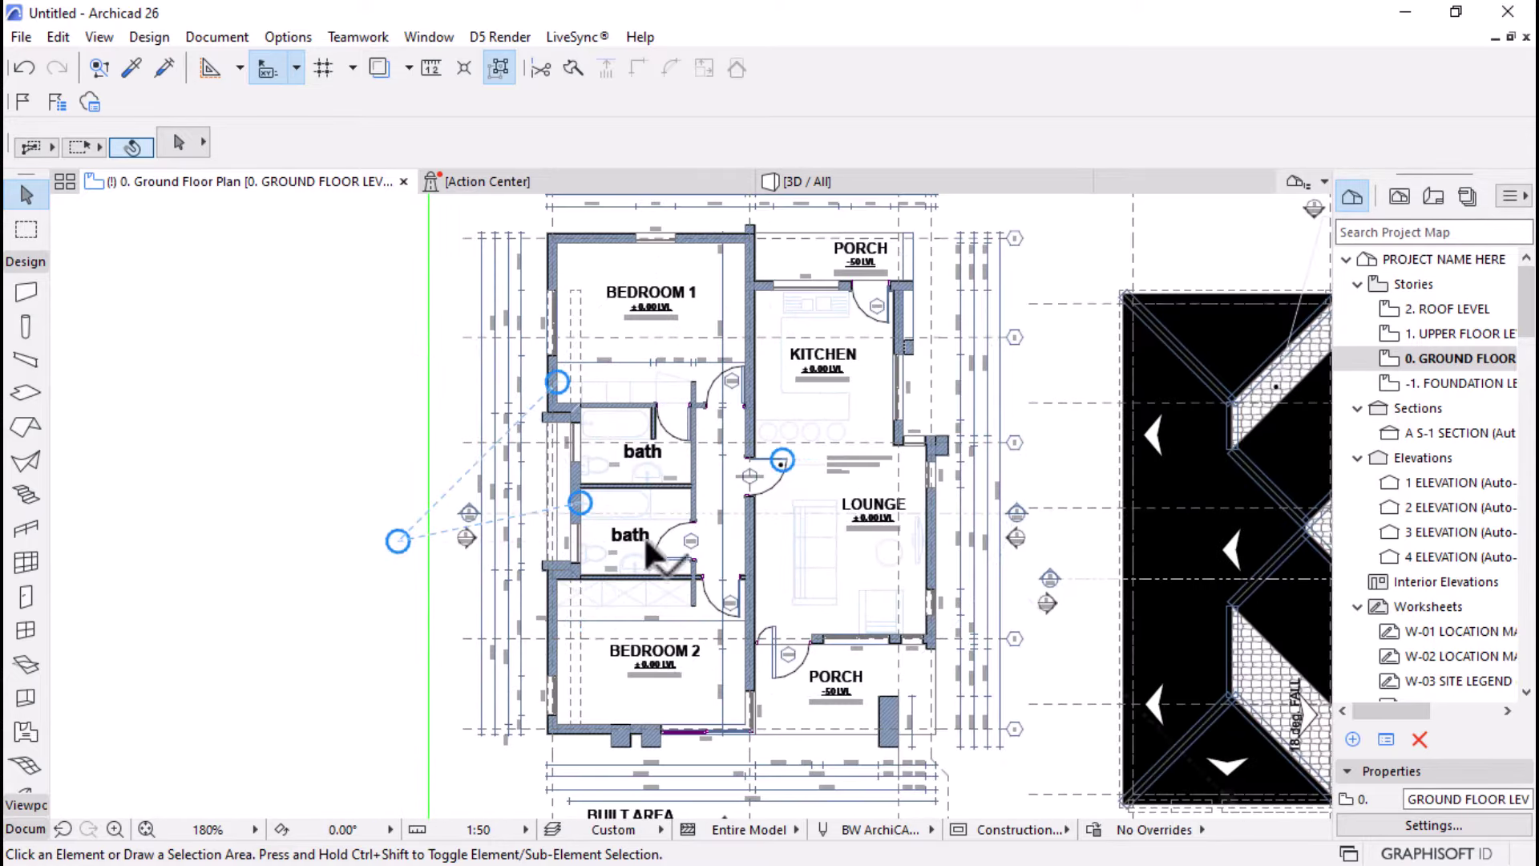
scroll(481, 481, up, 2)
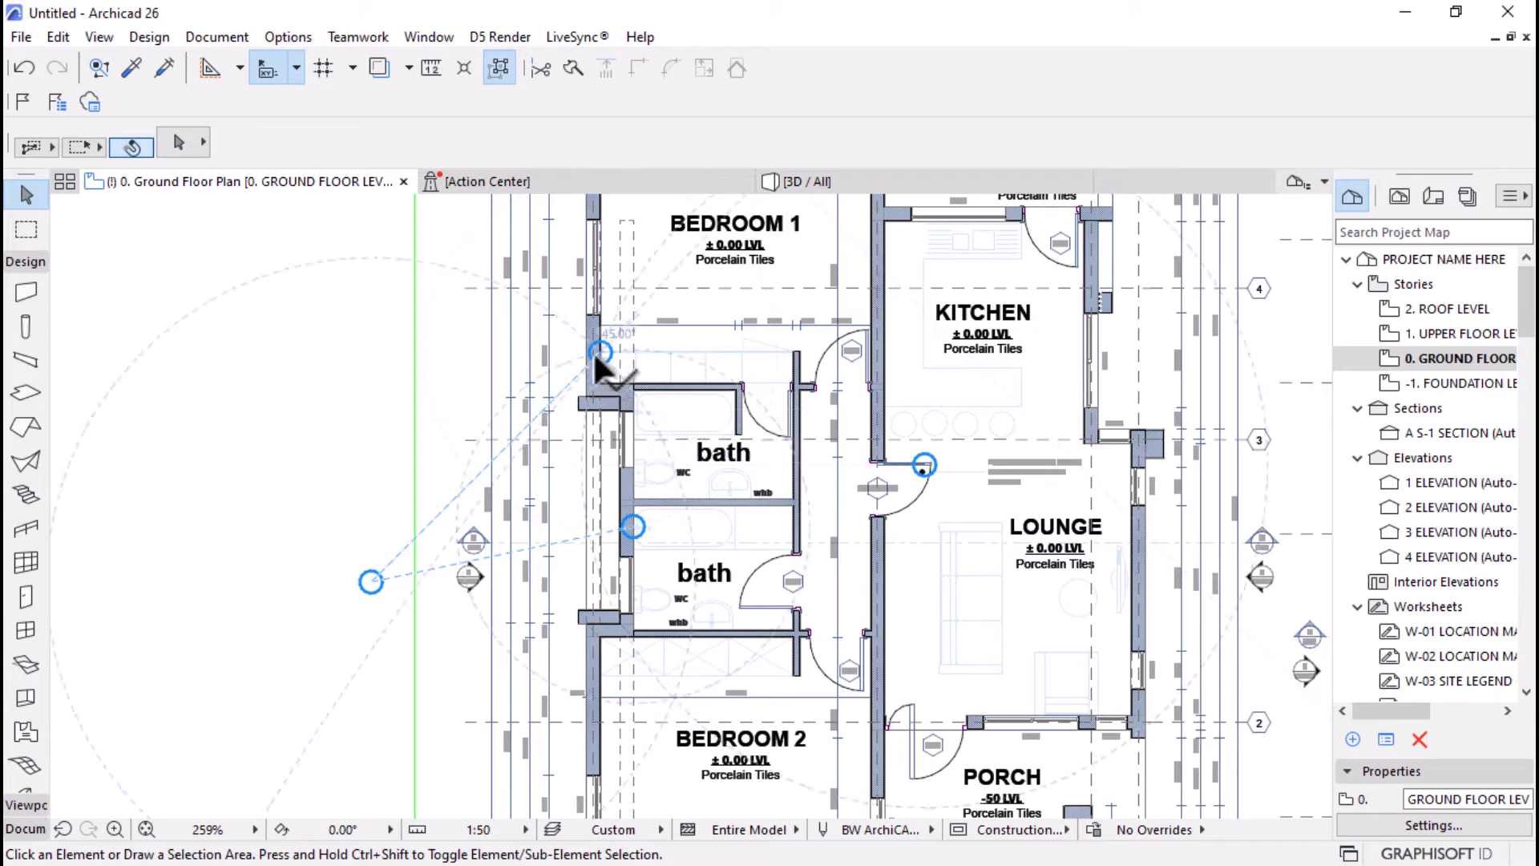
scroll(598, 353, down, 5)
scroll(609, 441, down, 1)
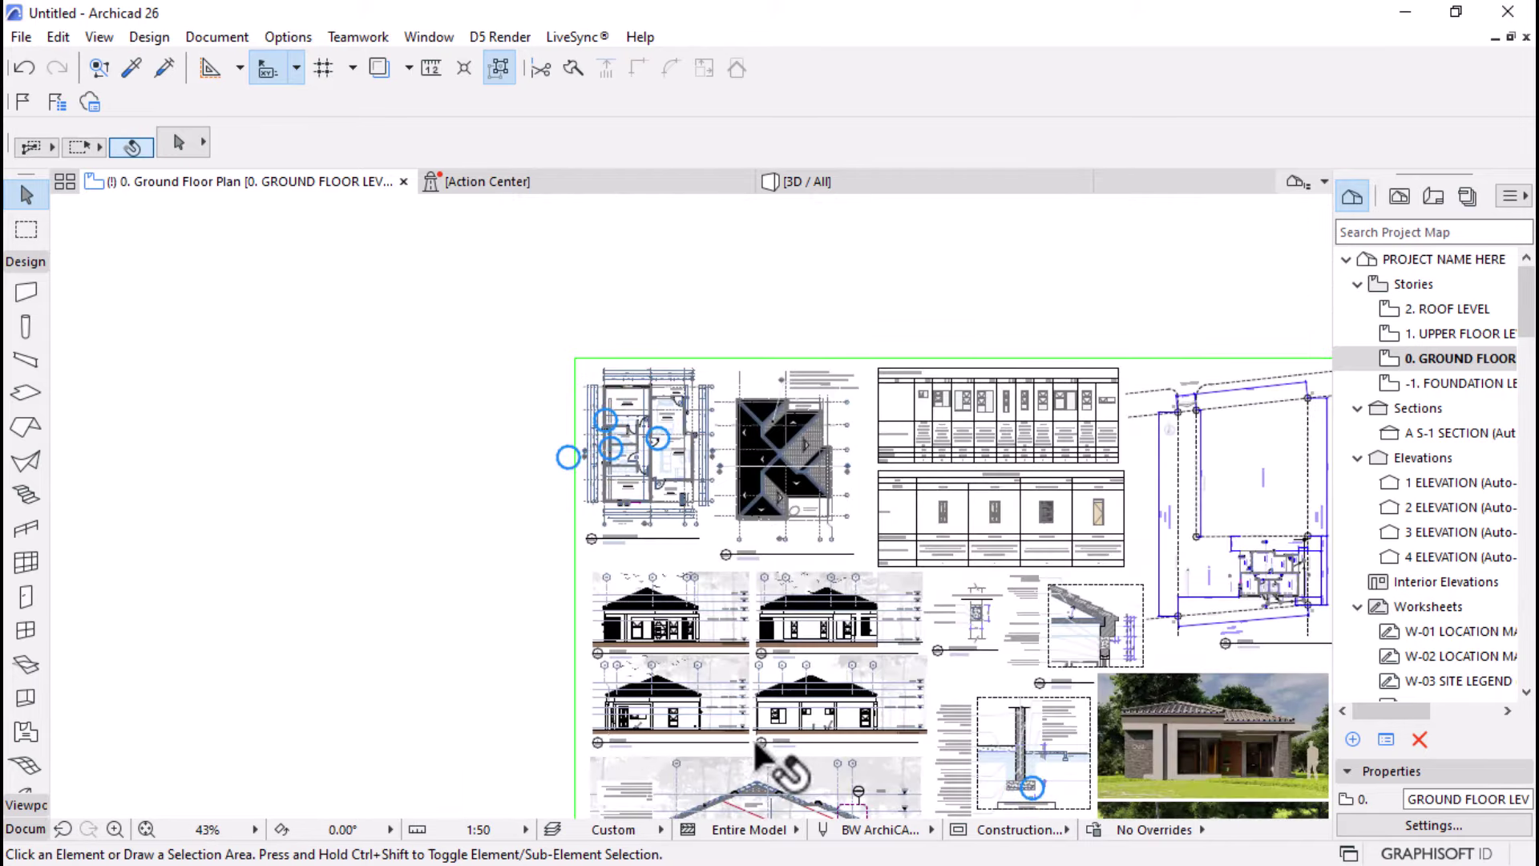
- Examine the natural ground and floor finish levels on the house elevation
scroll(769, 762, up, 5)
scroll(860, 618, up, 1)
scroll(859, 618, up, 3)
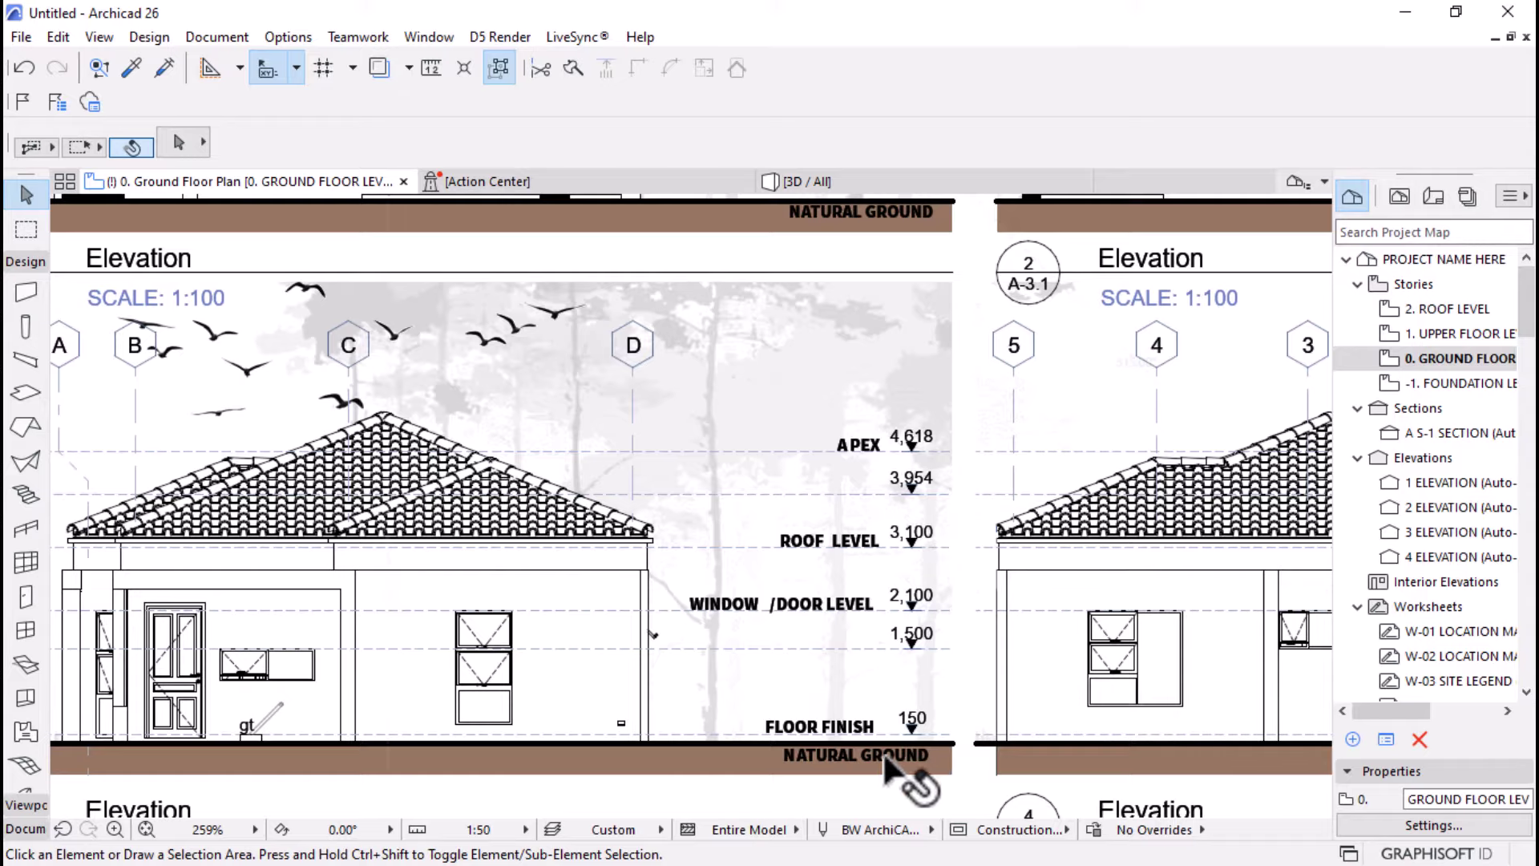
scroll(874, 765, down, 2)
scroll(869, 760, down, 4)
drag(829, 752, 709, 536)
scroll(709, 535, up, 3)
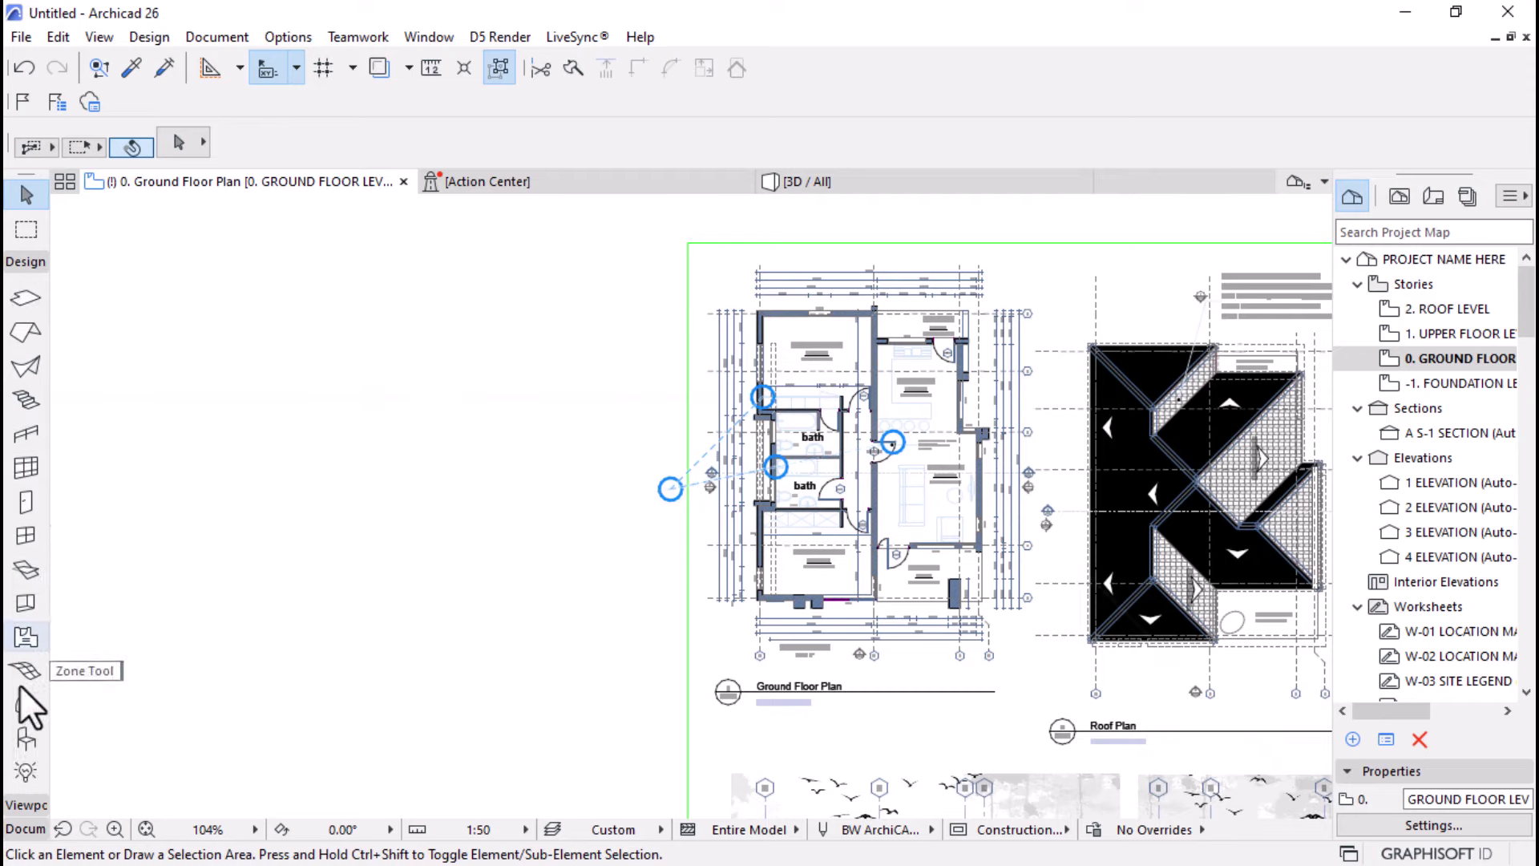
- Add a text note in the blank area beside the ground floor plan reading "5 WALLS:" with "2 WALLS =" on the second line
scroll(11, 321, down, 2)
click(29, 262)
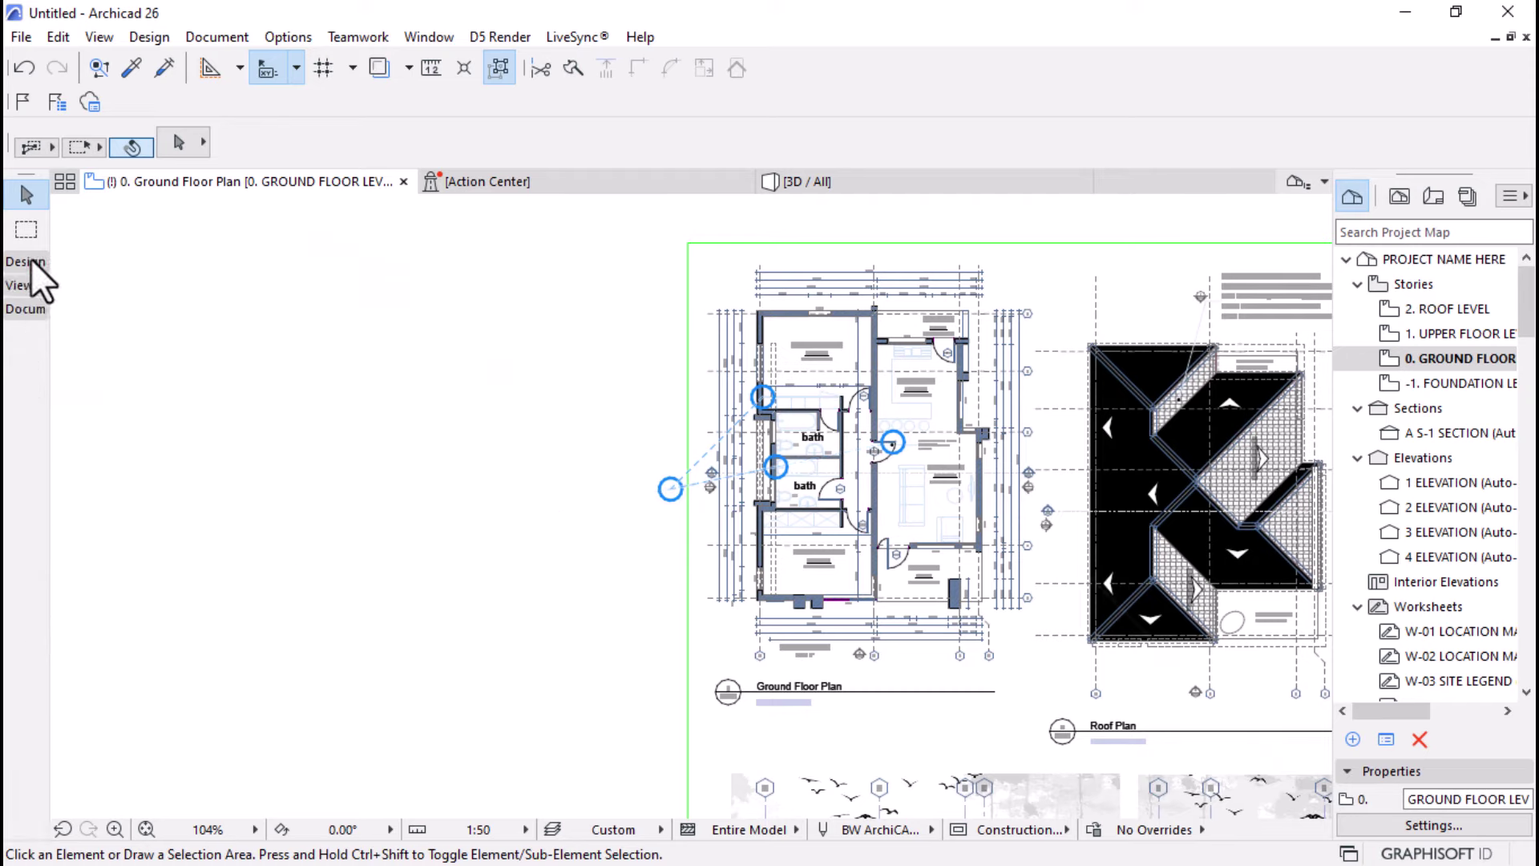
click(19, 310)
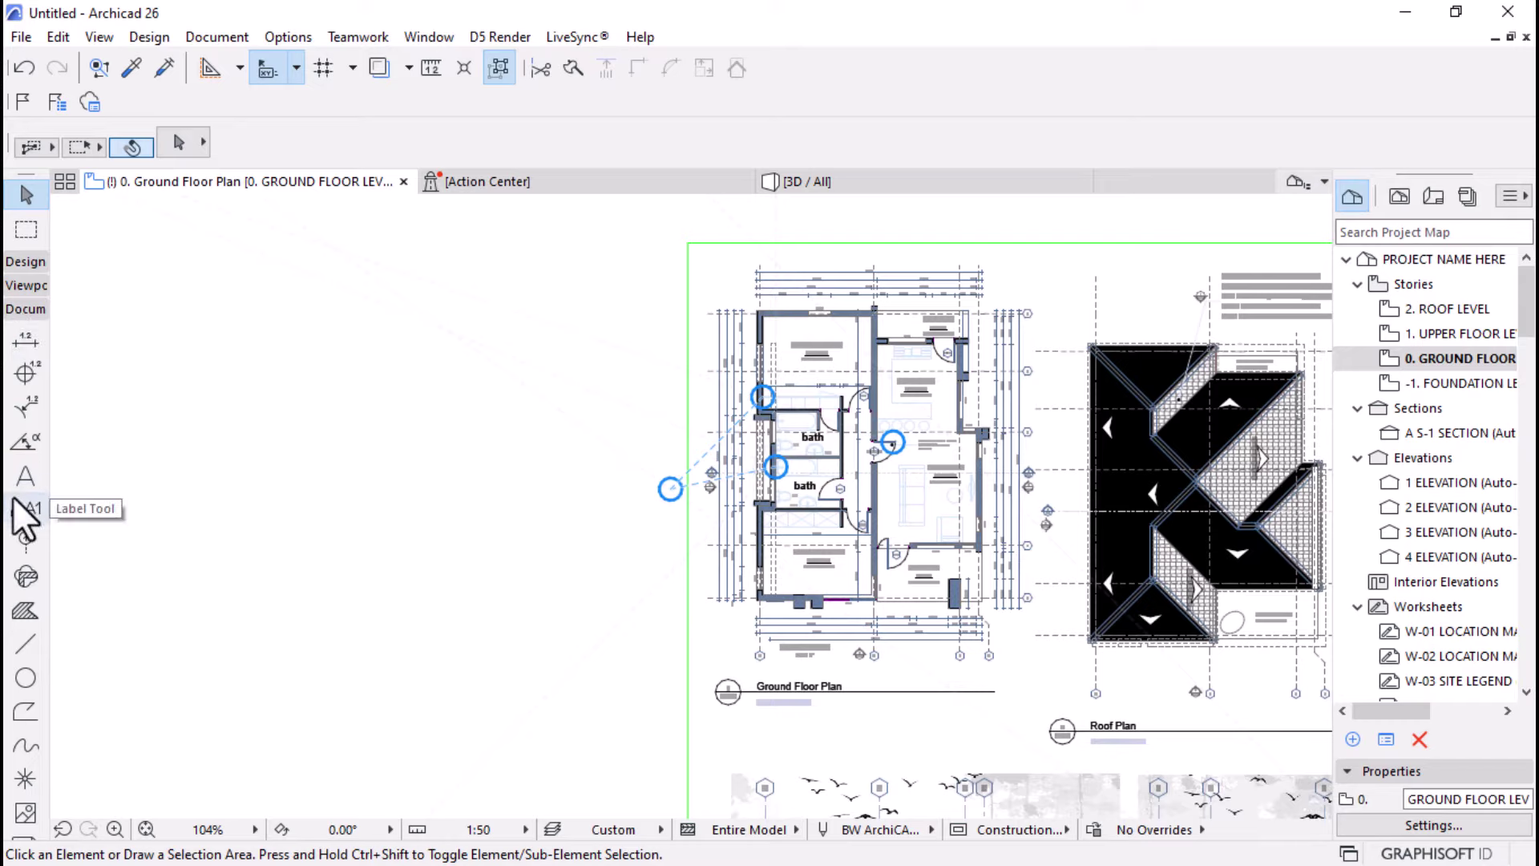
click(25, 475)
click(402, 420)
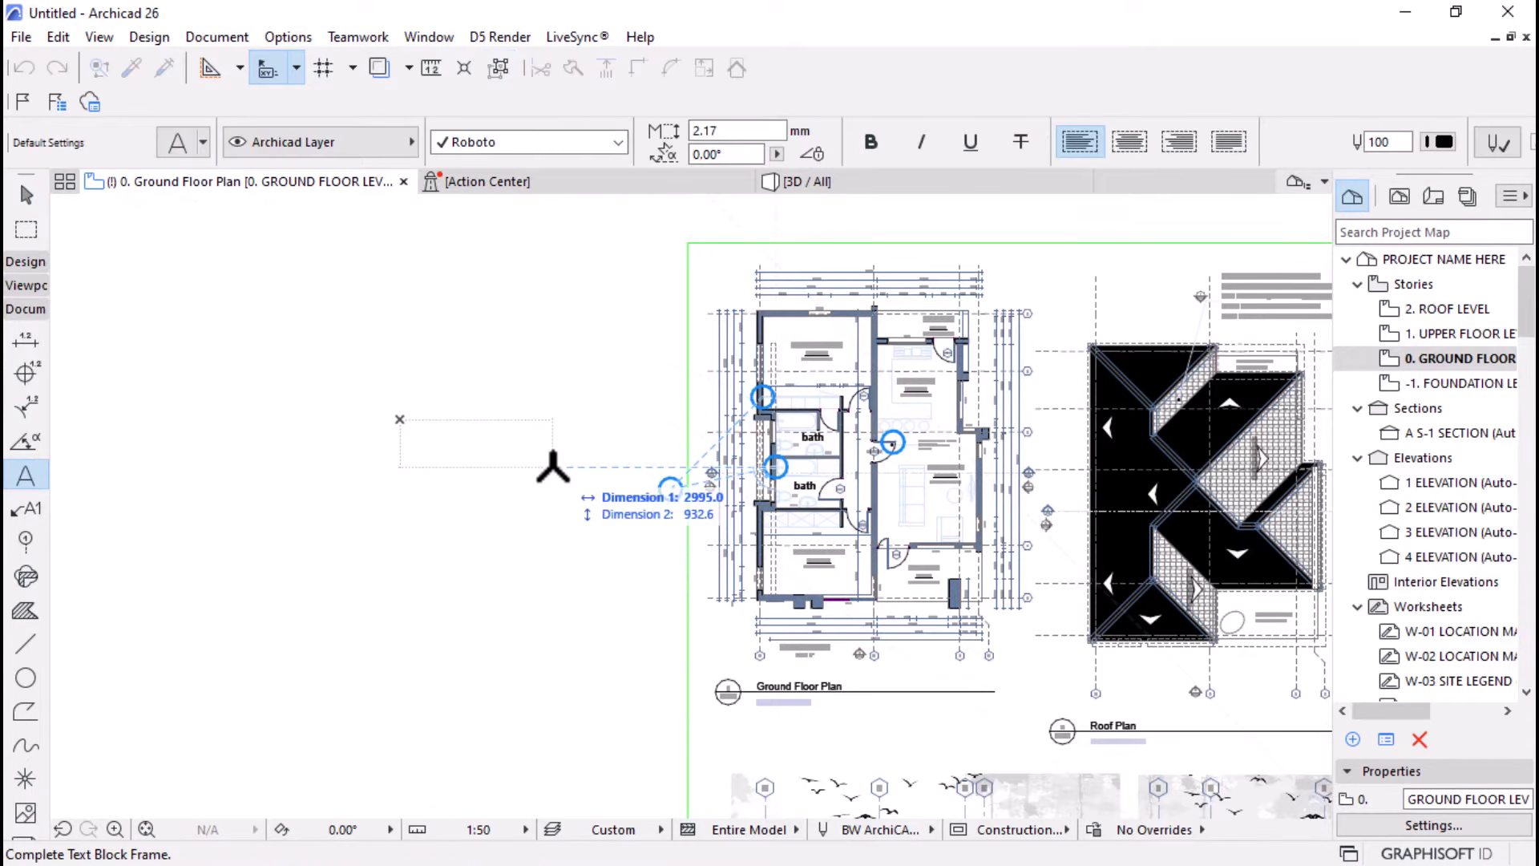
click(600, 471)
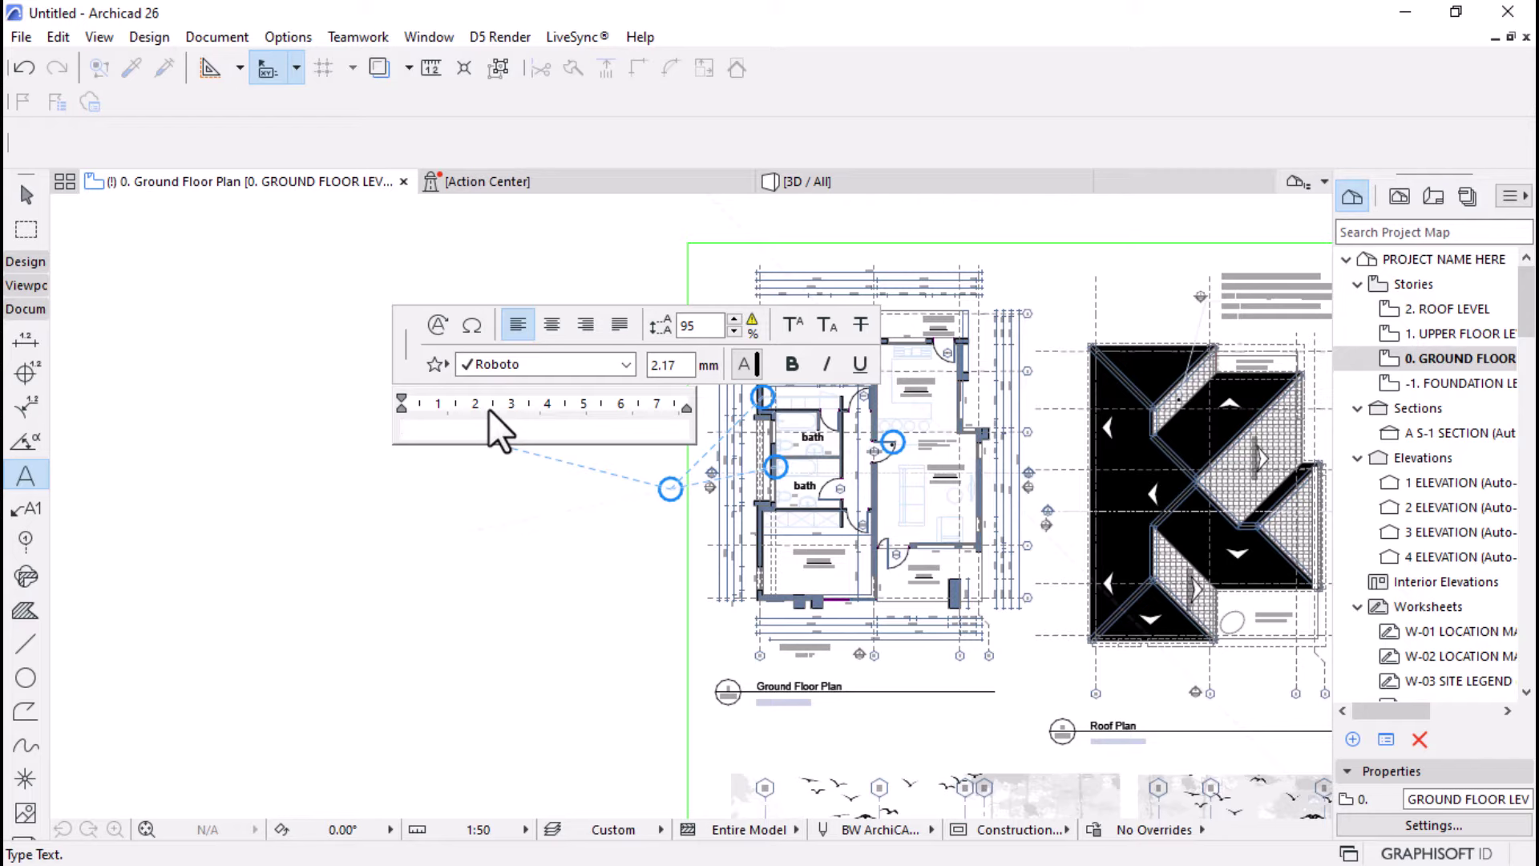
text(4 WALLS)
drag(409, 428, 385, 431)
text(:)
key(Return)
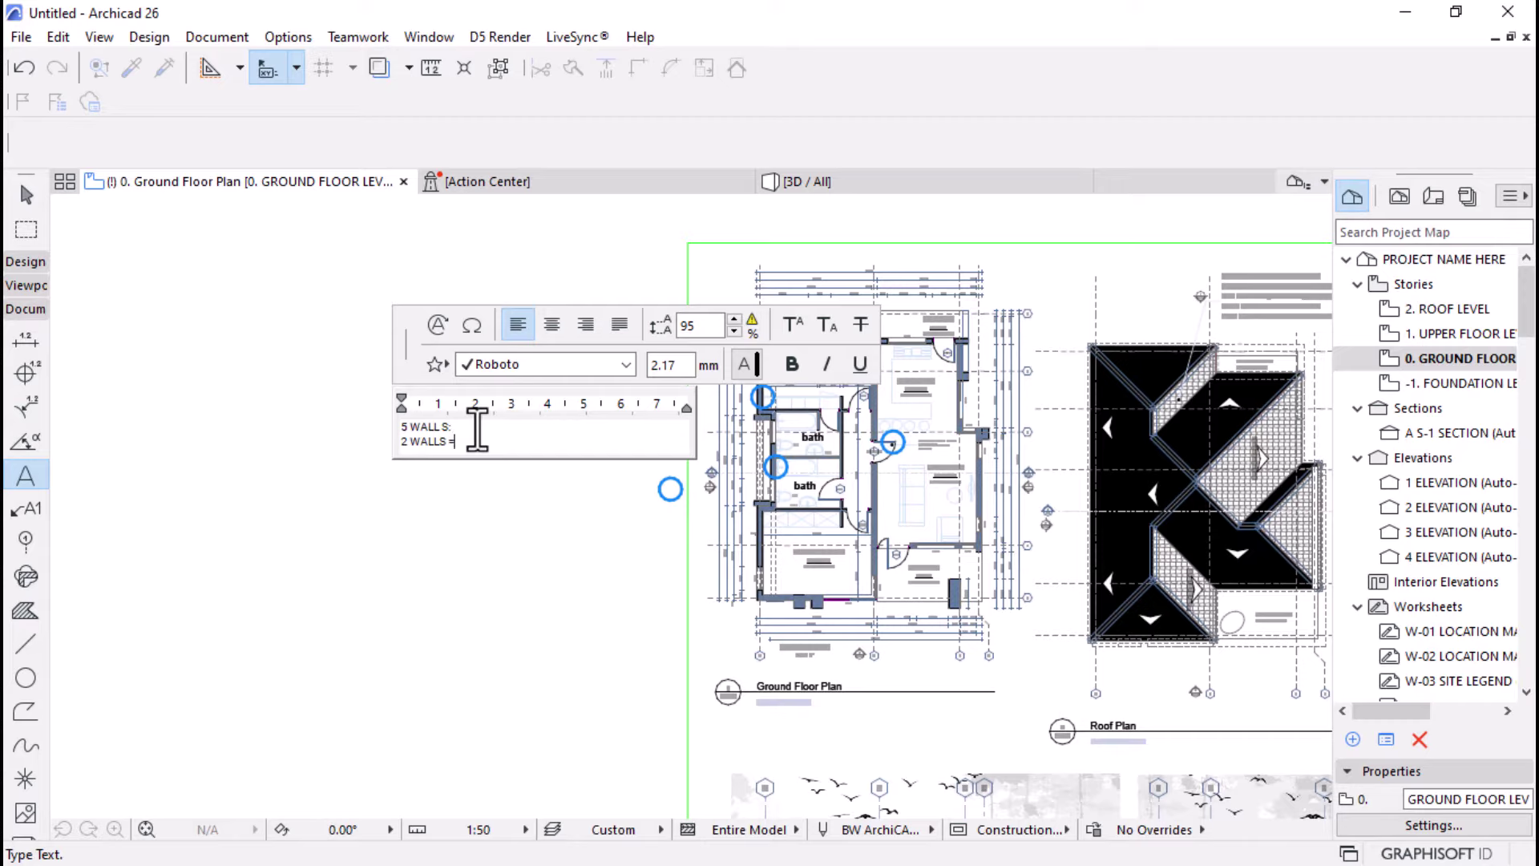
click(530, 579)
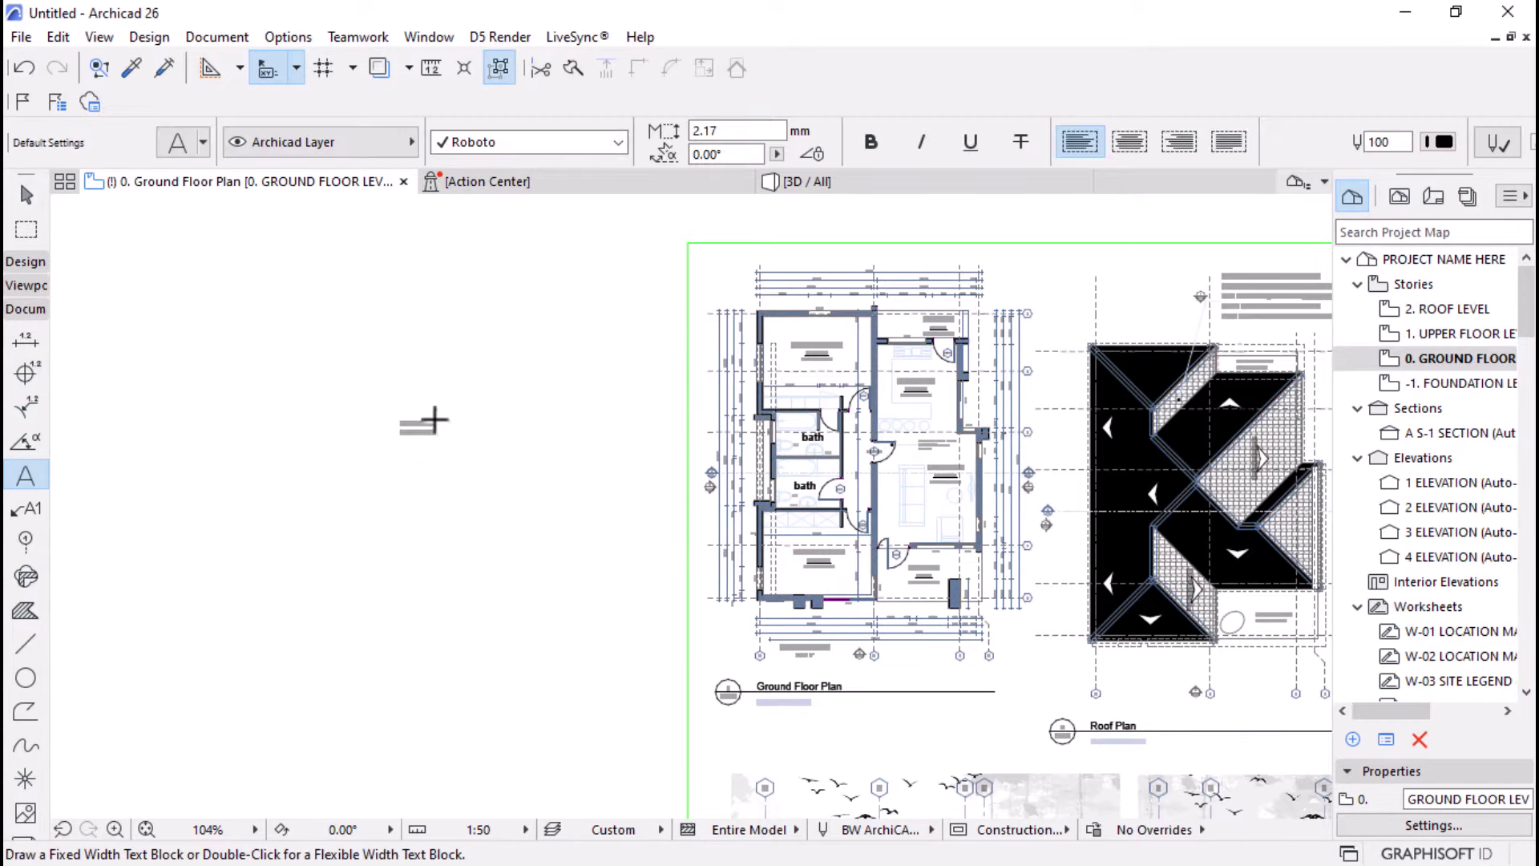
key(Escape)
- Complete the first wall line of the text note with "11400*3100 =" and add a third line reading "2 WALLS ="
scroll(743, 480, up, 9)
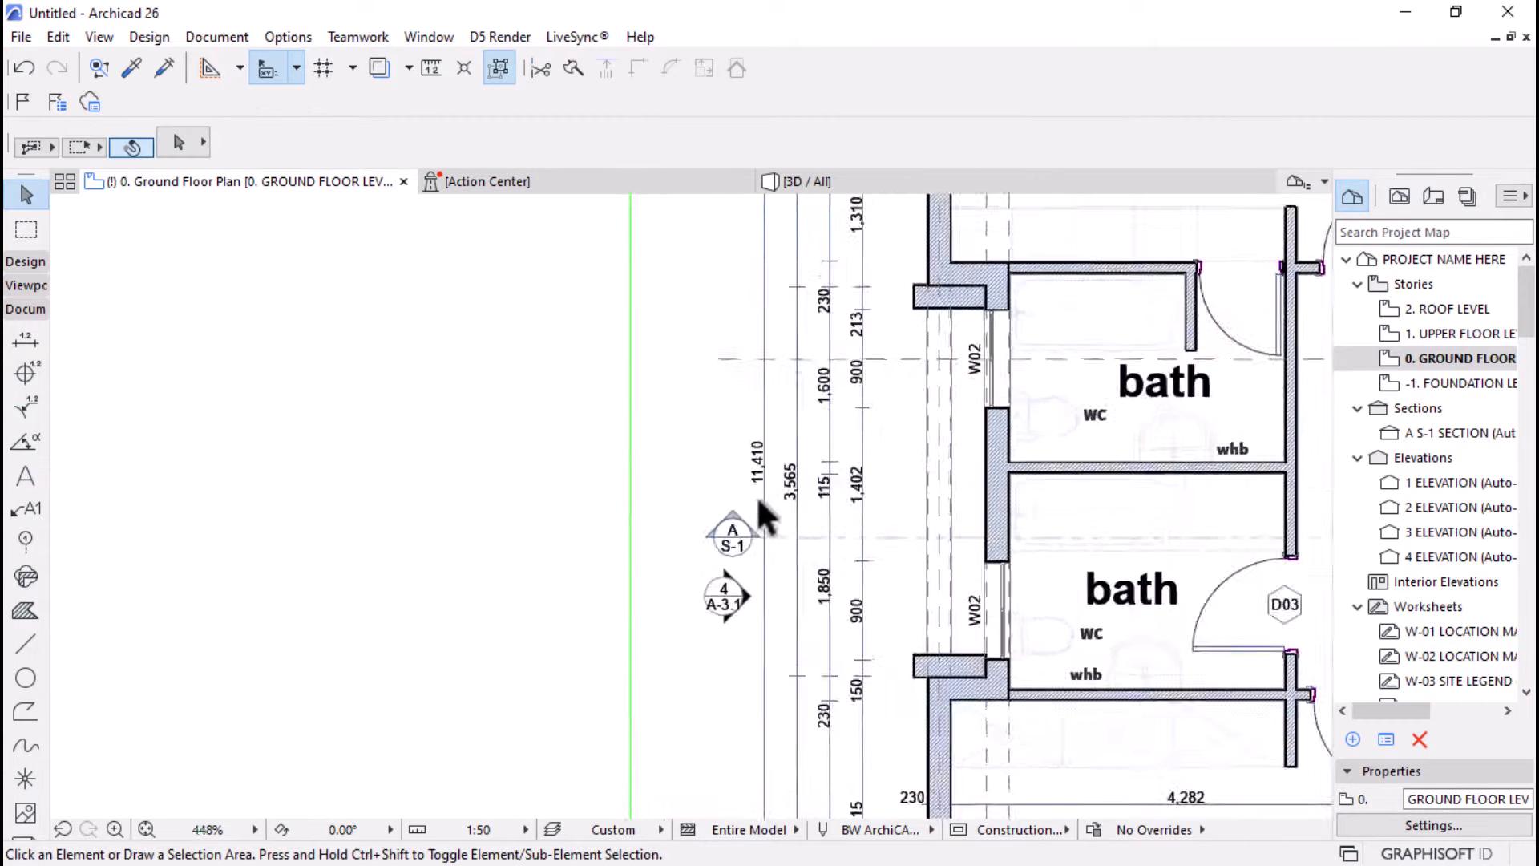
scroll(774, 430, down, 7)
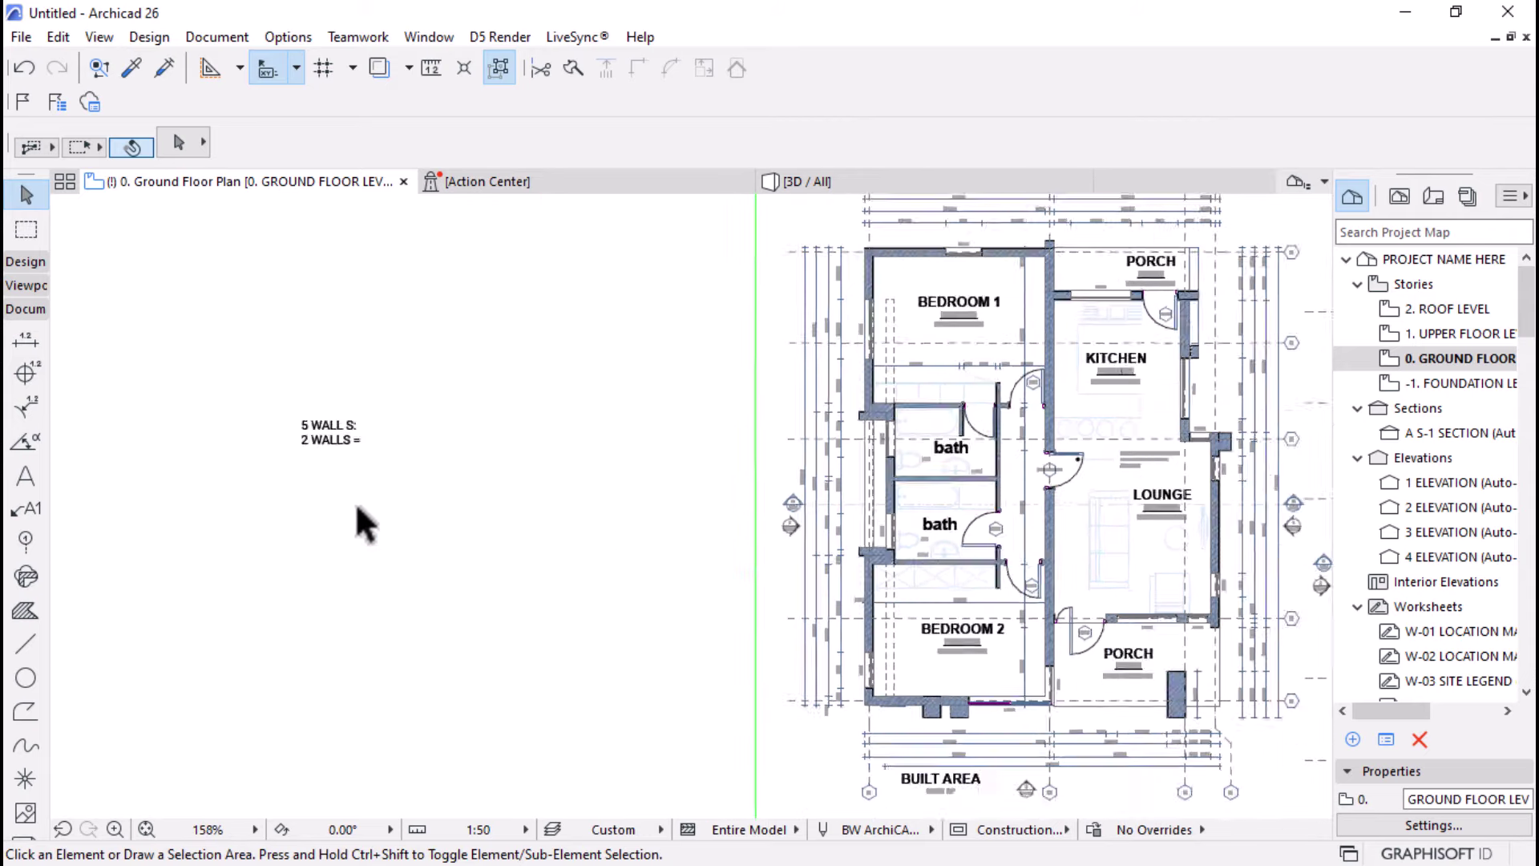
click(375, 437)
double_click(376, 440)
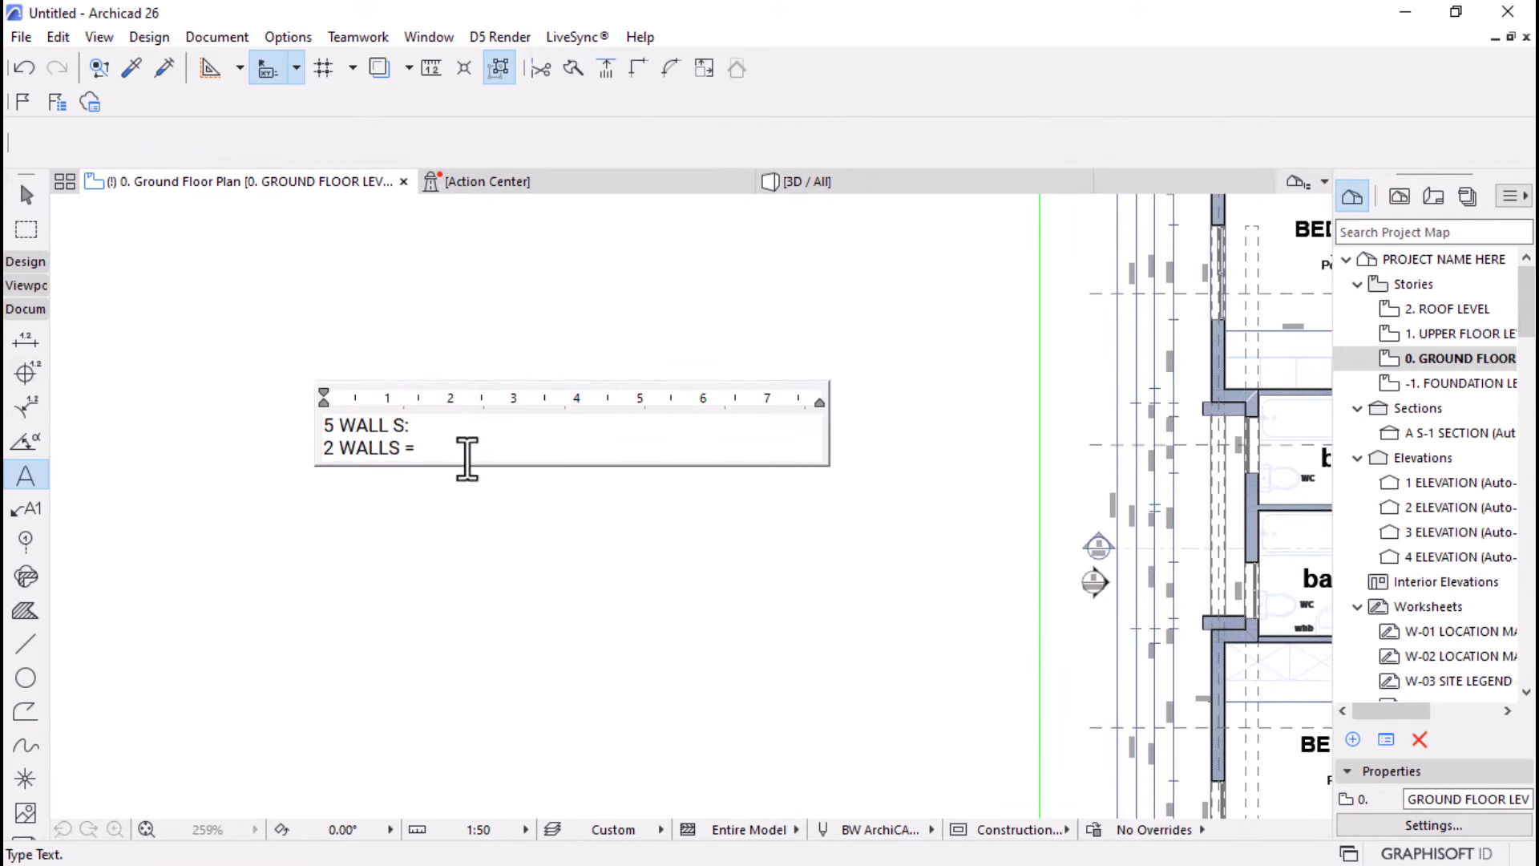
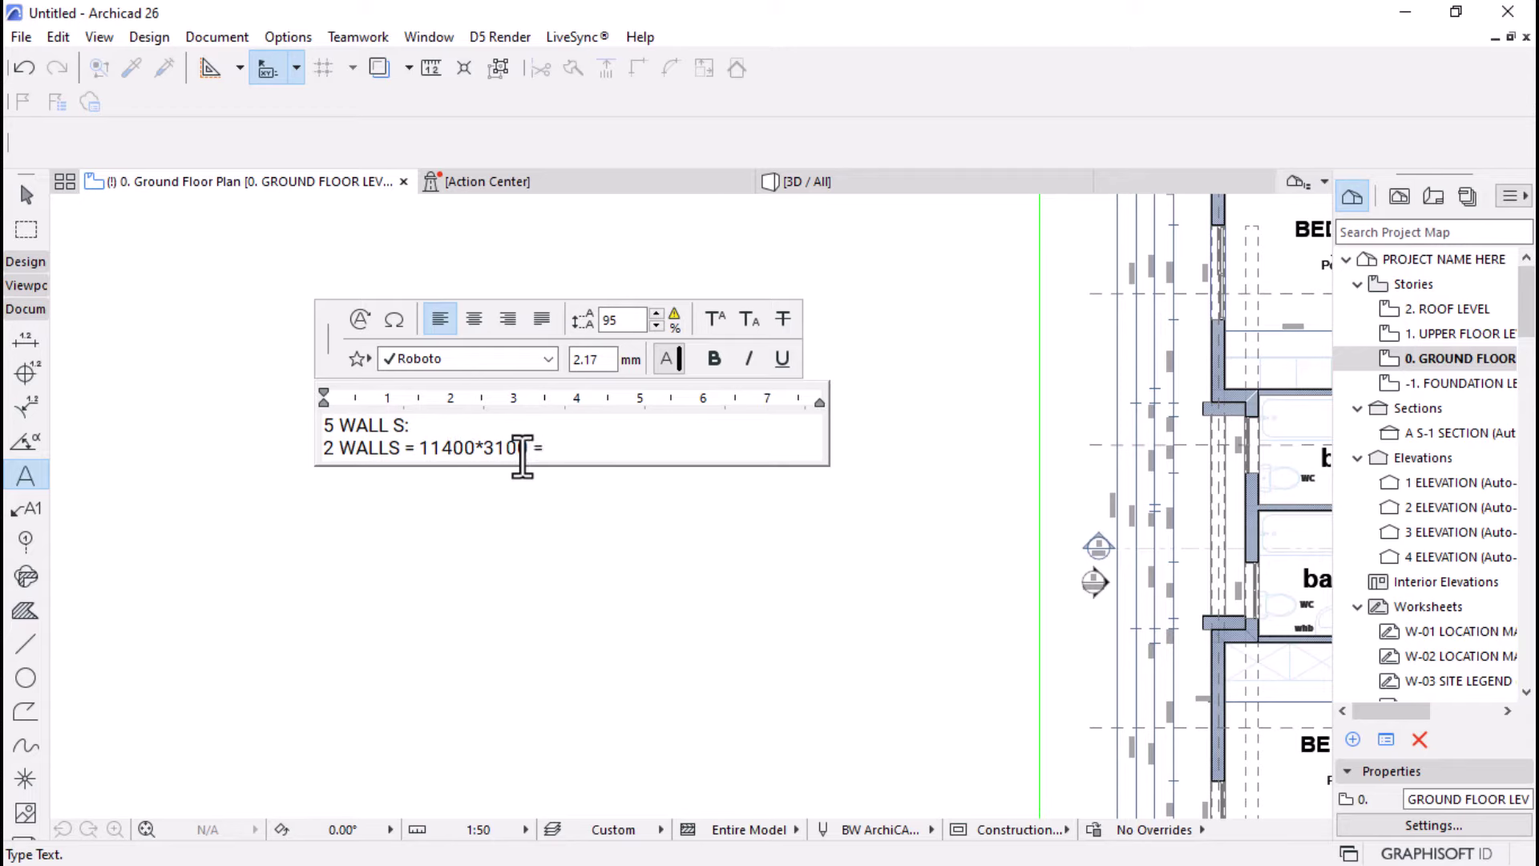
key(Return)
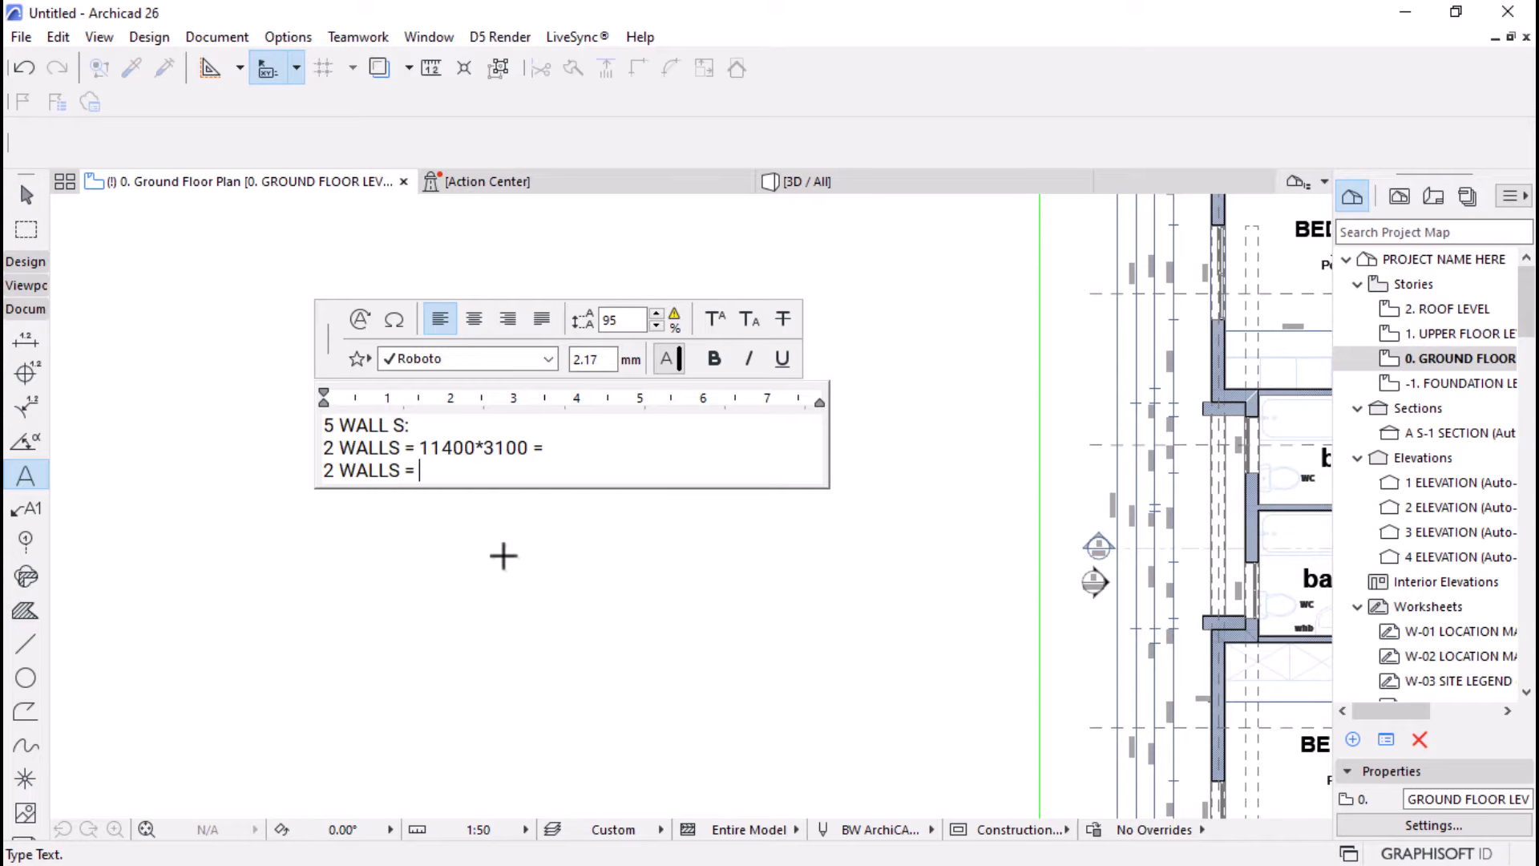
key(Escape)
- Check the overall width dimension above the ground floor plan and complete the note's last line with "8800*3100 ="
scroll(508, 515, down, 3)
scroll(532, 354, up, 6)
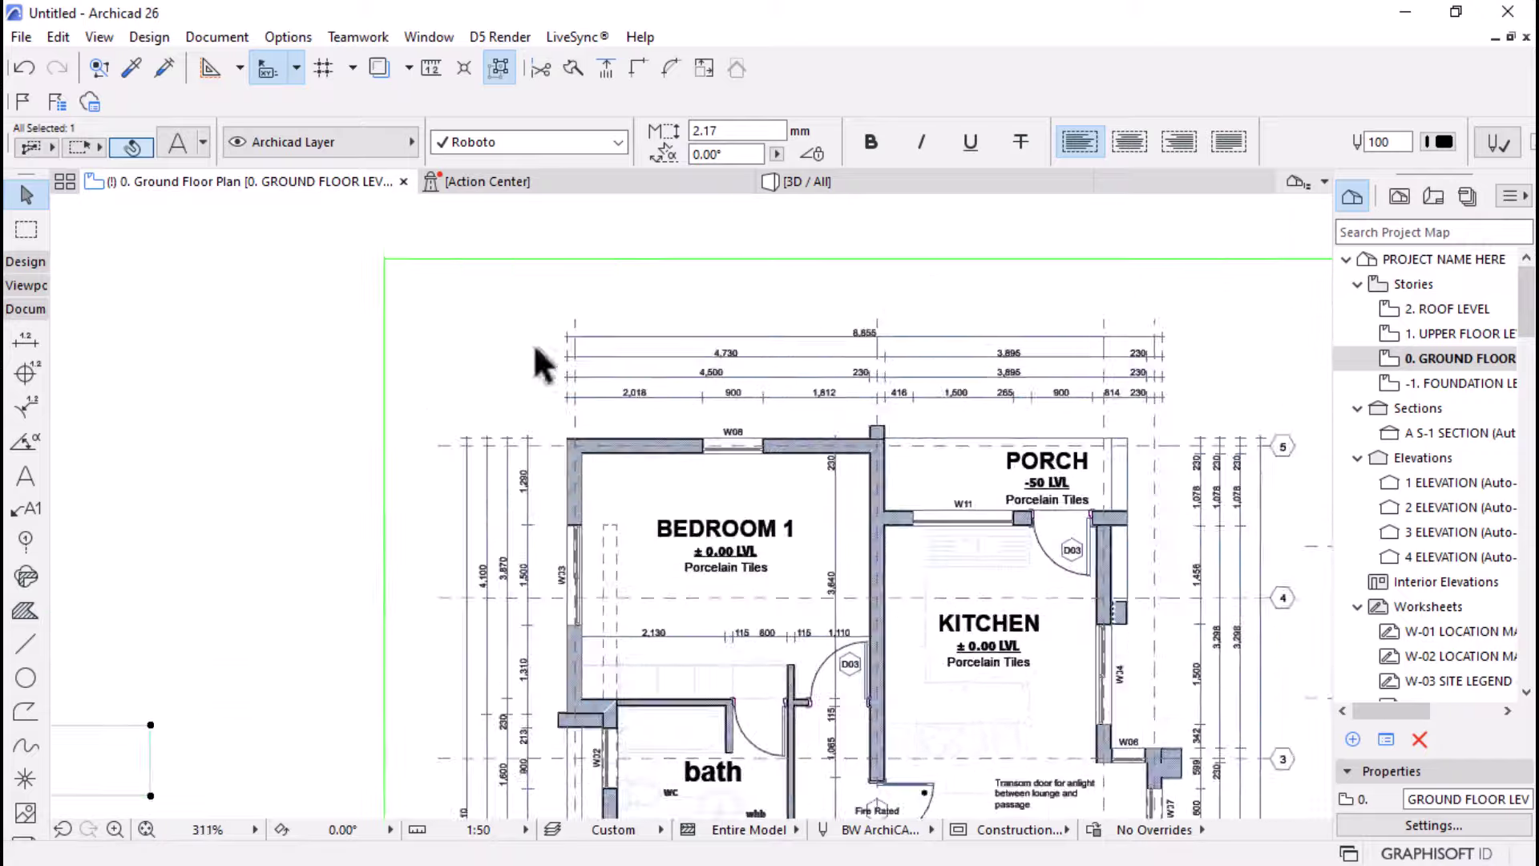
scroll(797, 354, up, 2)
scroll(882, 357, down, 8)
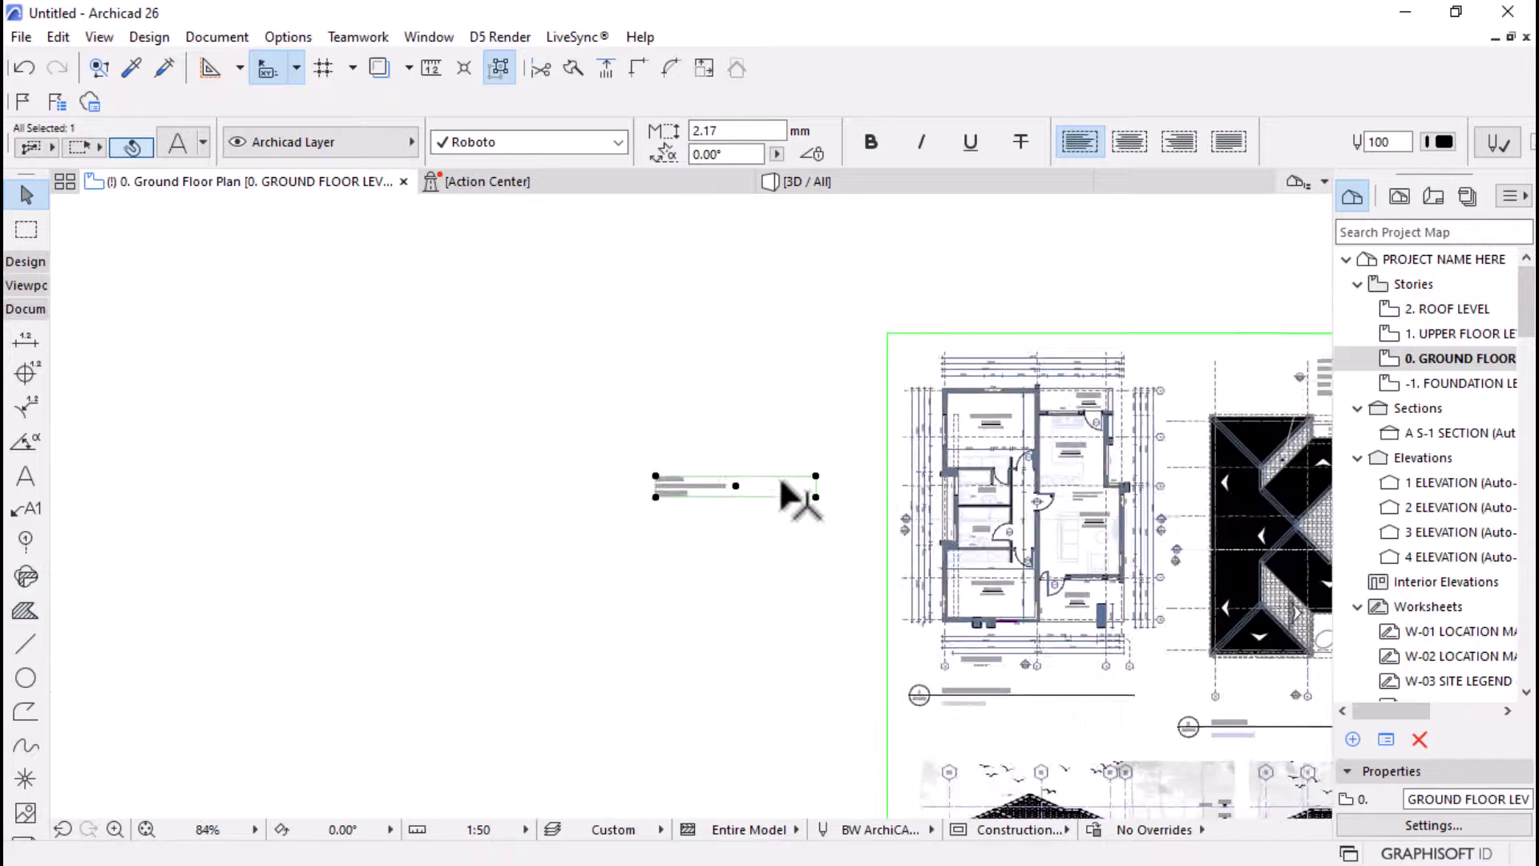
scroll(796, 492, up, 4)
scroll(699, 469, up, 3)
double_click(689, 473)
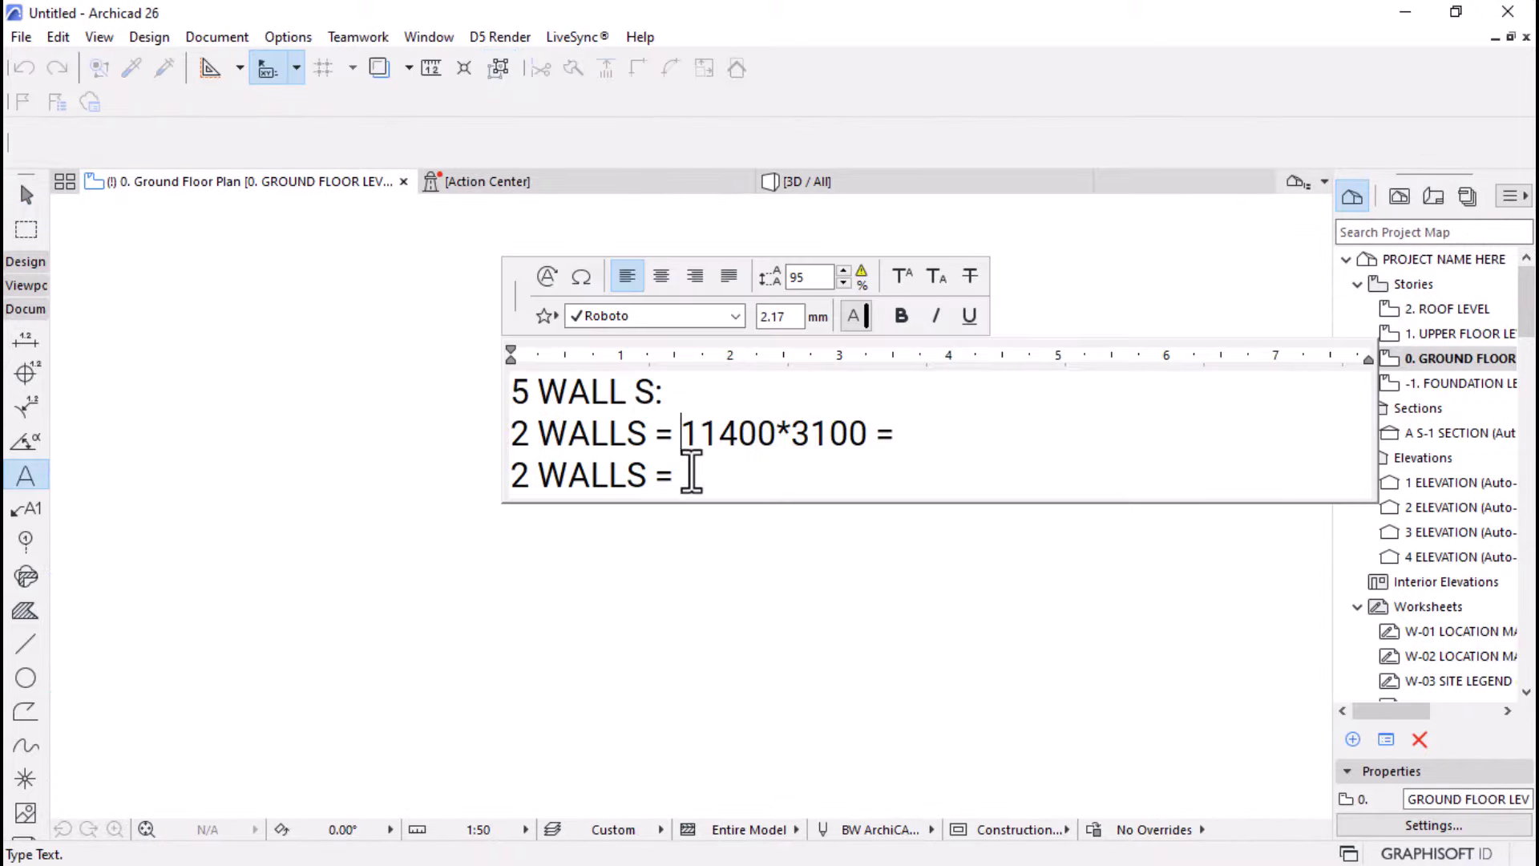
text(8800*3100 =)
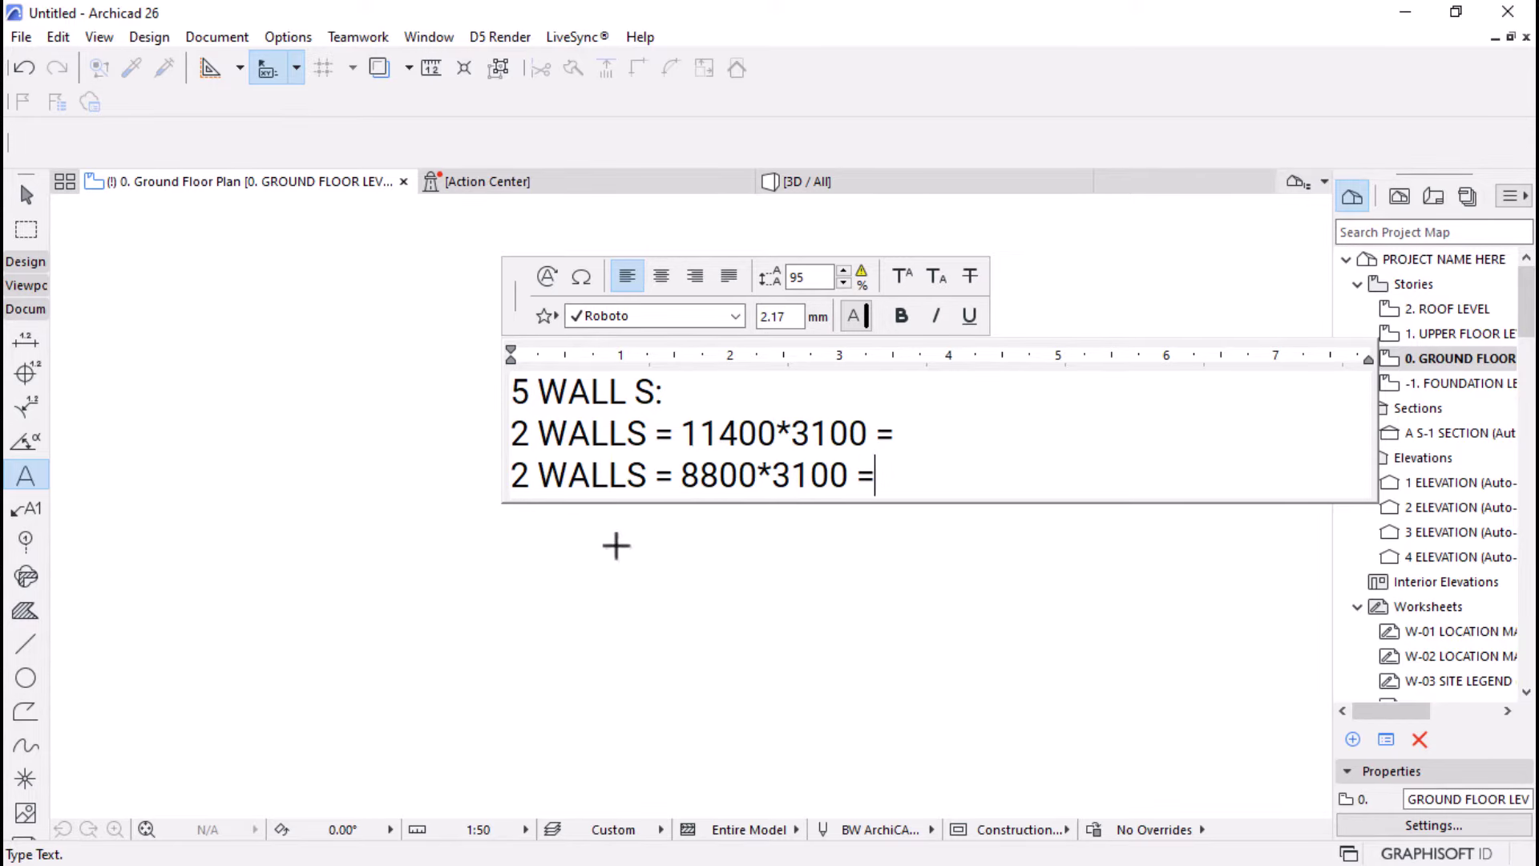
click(585, 529)
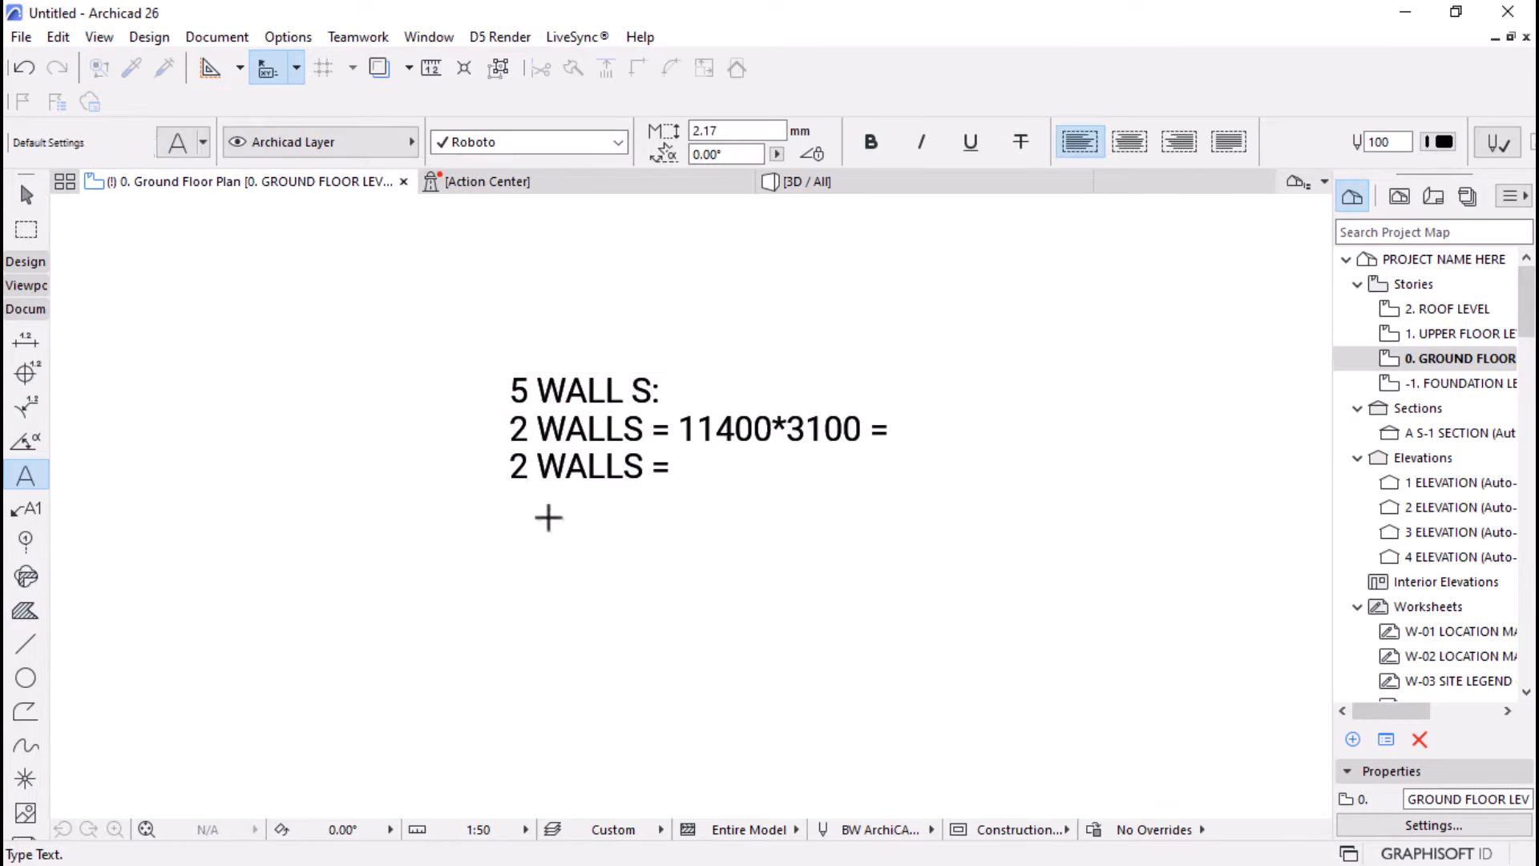
- Examine the ground floor plan to count the walls running along the full length of the house
scroll(494, 465, down, 5)
scroll(824, 304, up, 4)
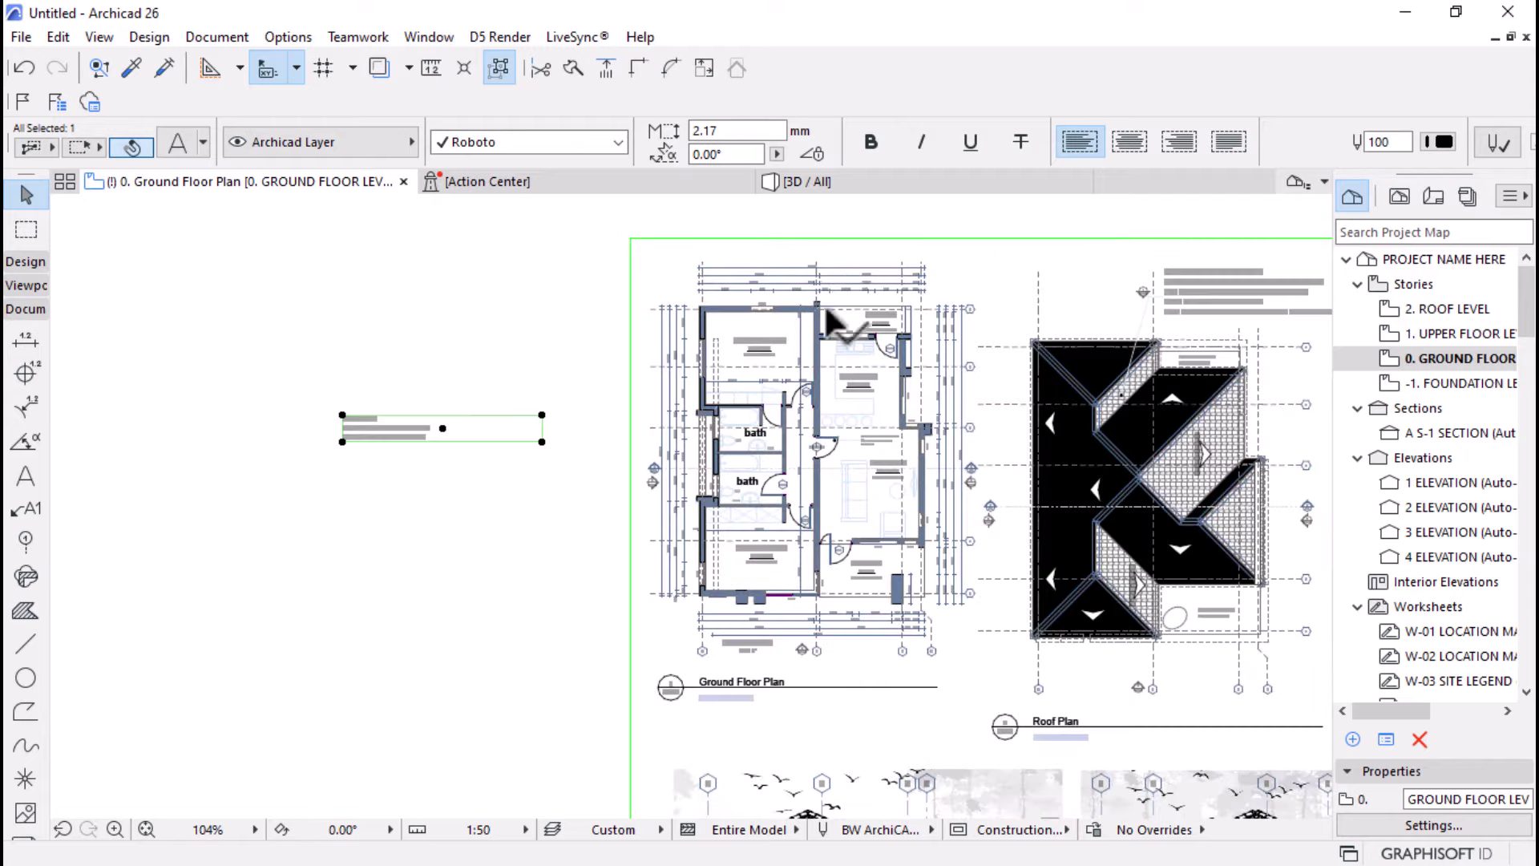
scroll(823, 275, up, 1)
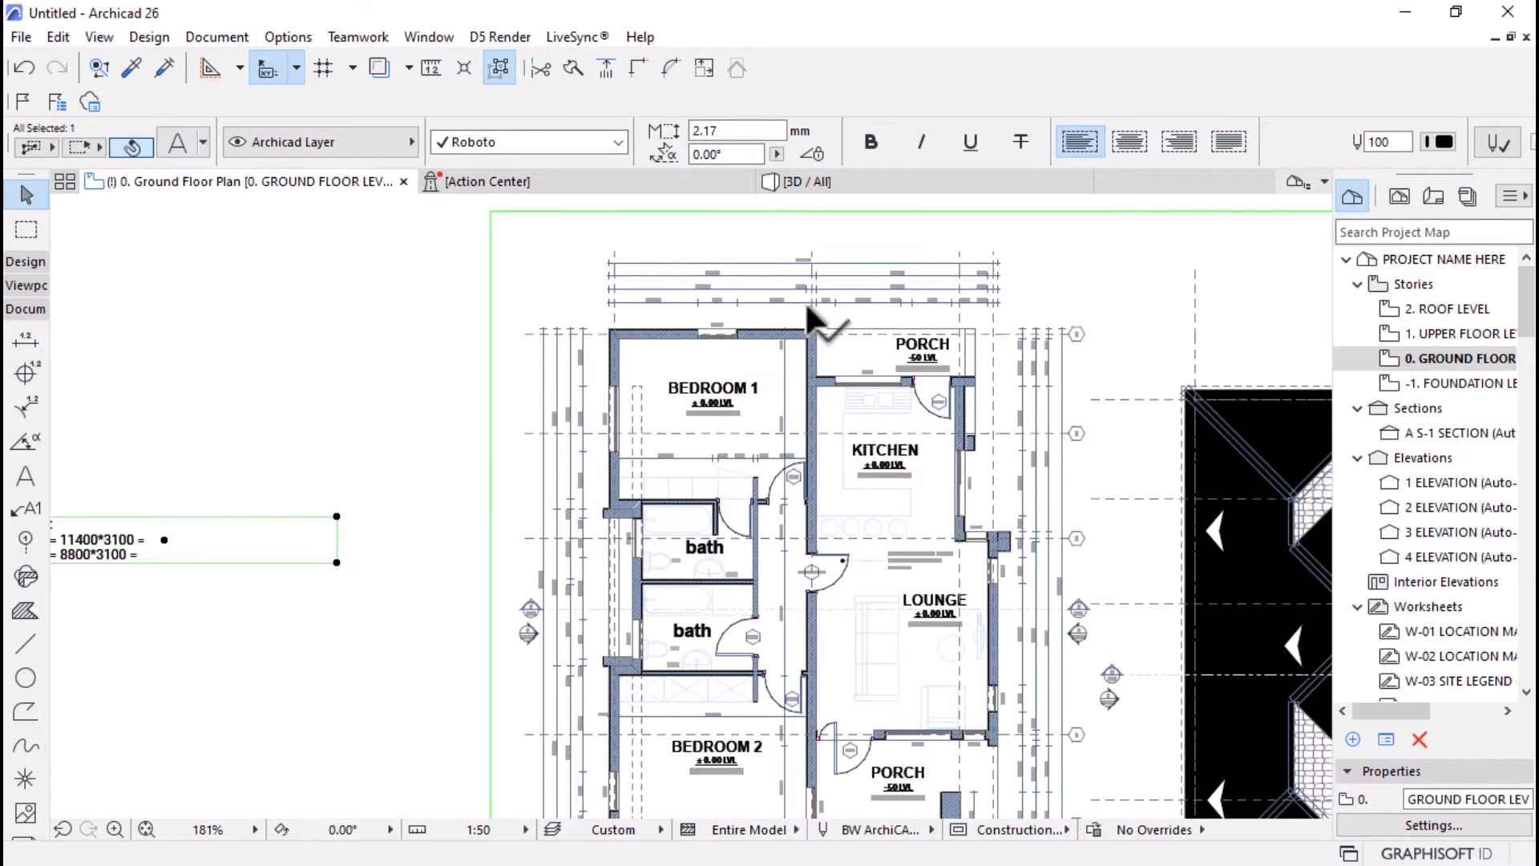
scroll(804, 300, up, 5)
scroll(843, 248, down, 6)
scroll(852, 396, up, 2)
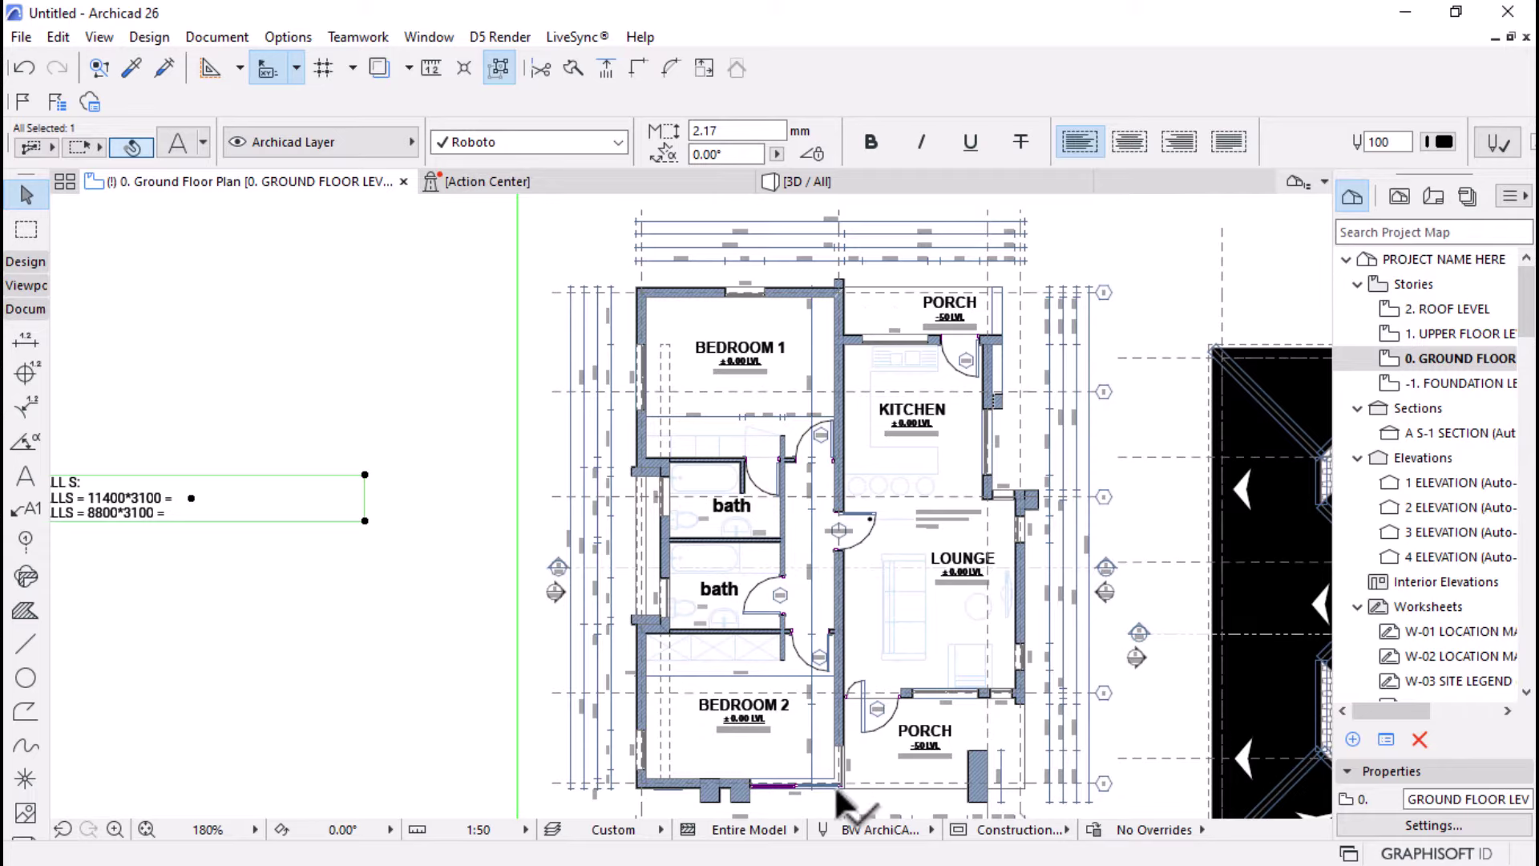
scroll(849, 811, up, 2)
scroll(850, 765, down, 3)
scroll(834, 561, up, 1)
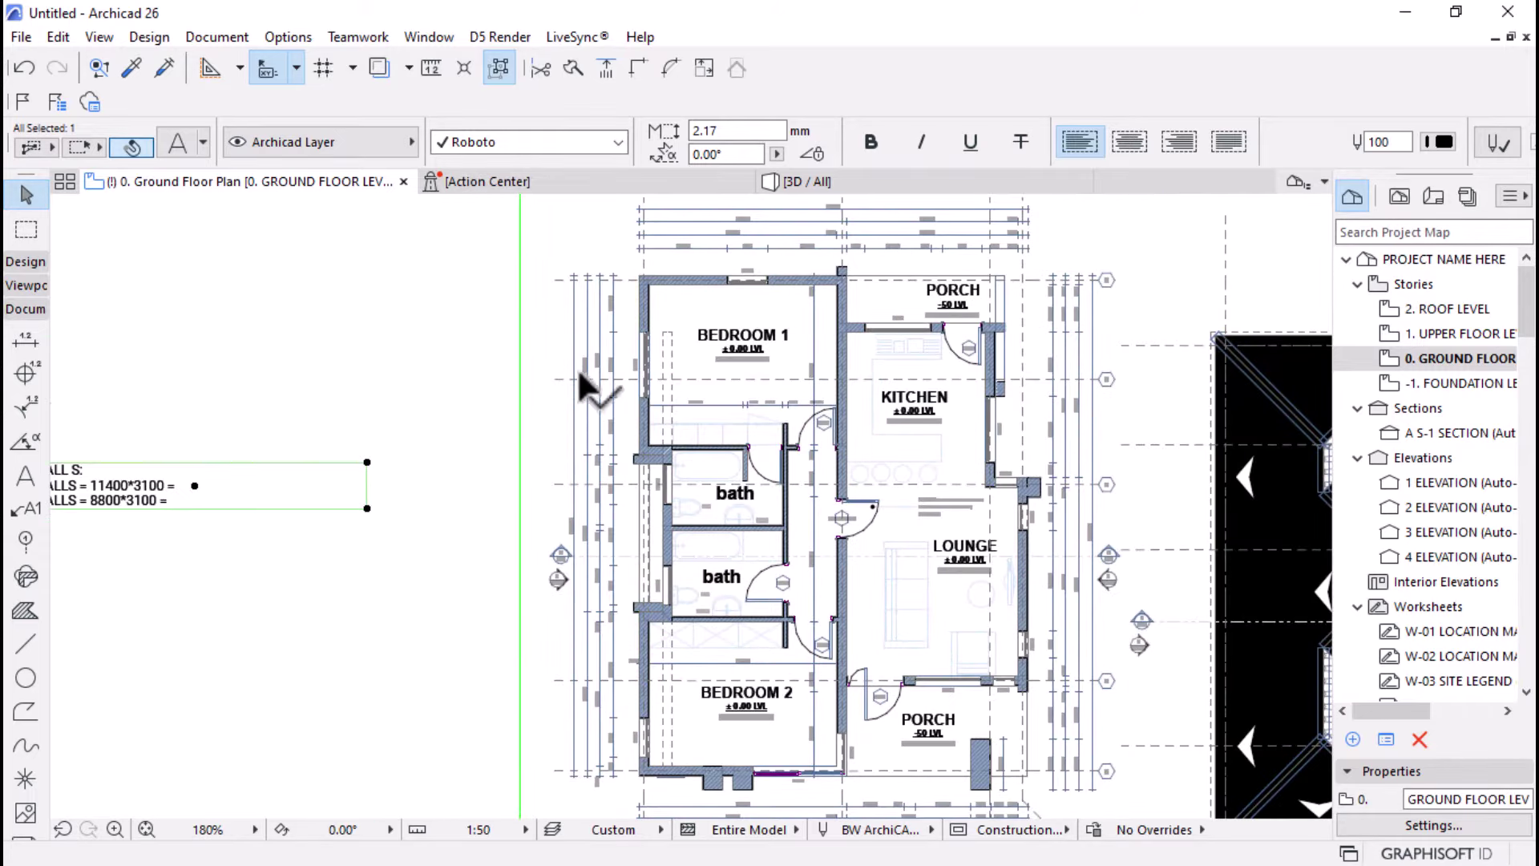
scroll(704, 433, down, 2)
scroll(385, 419, up, 1)
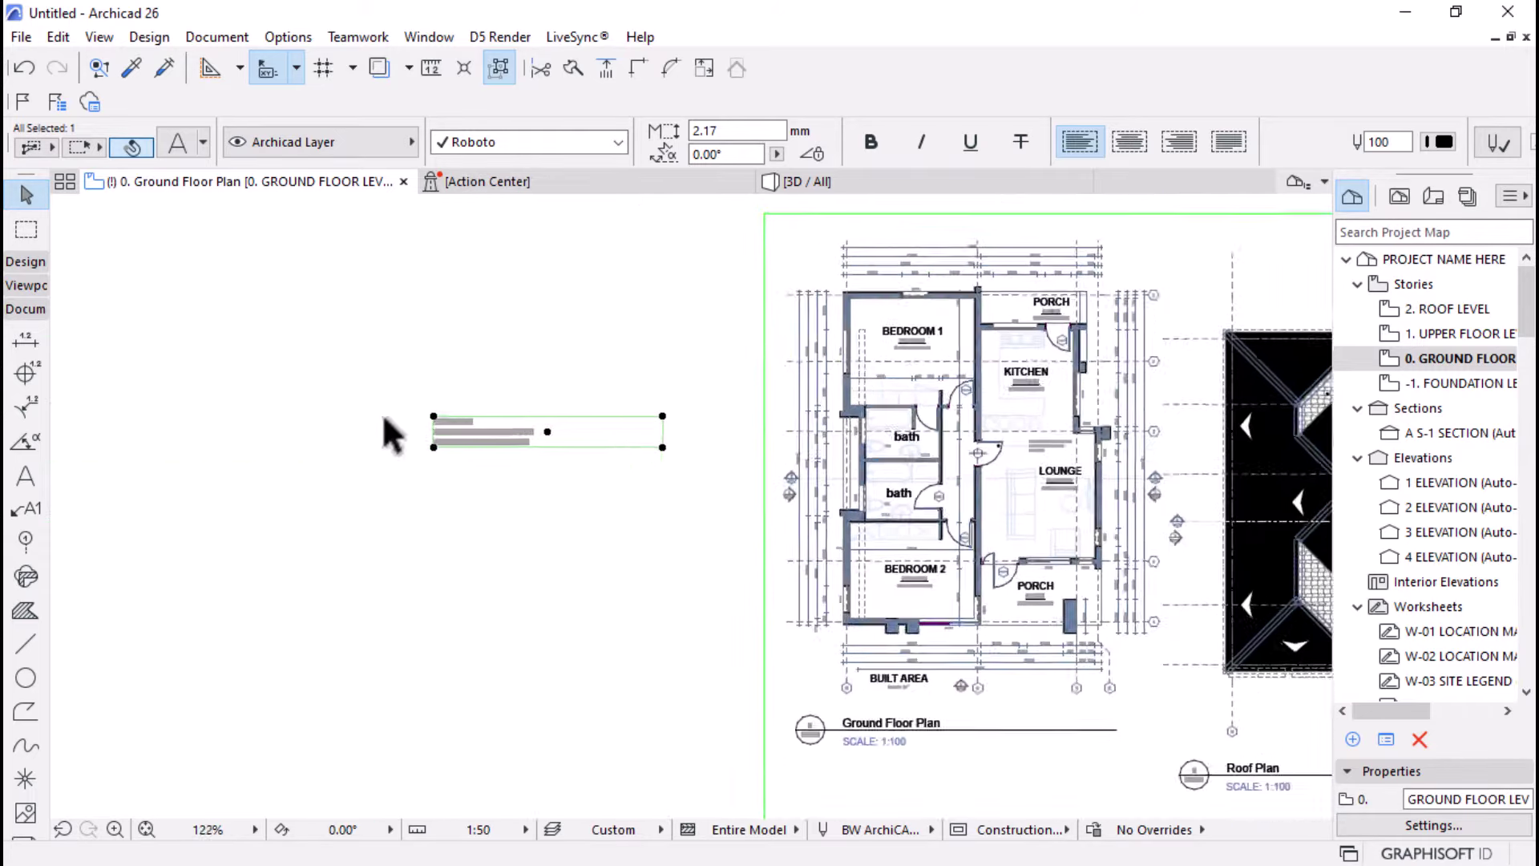
- Change the wall count on the note's 11400*3100 line to 3
scroll(385, 429, up, 5)
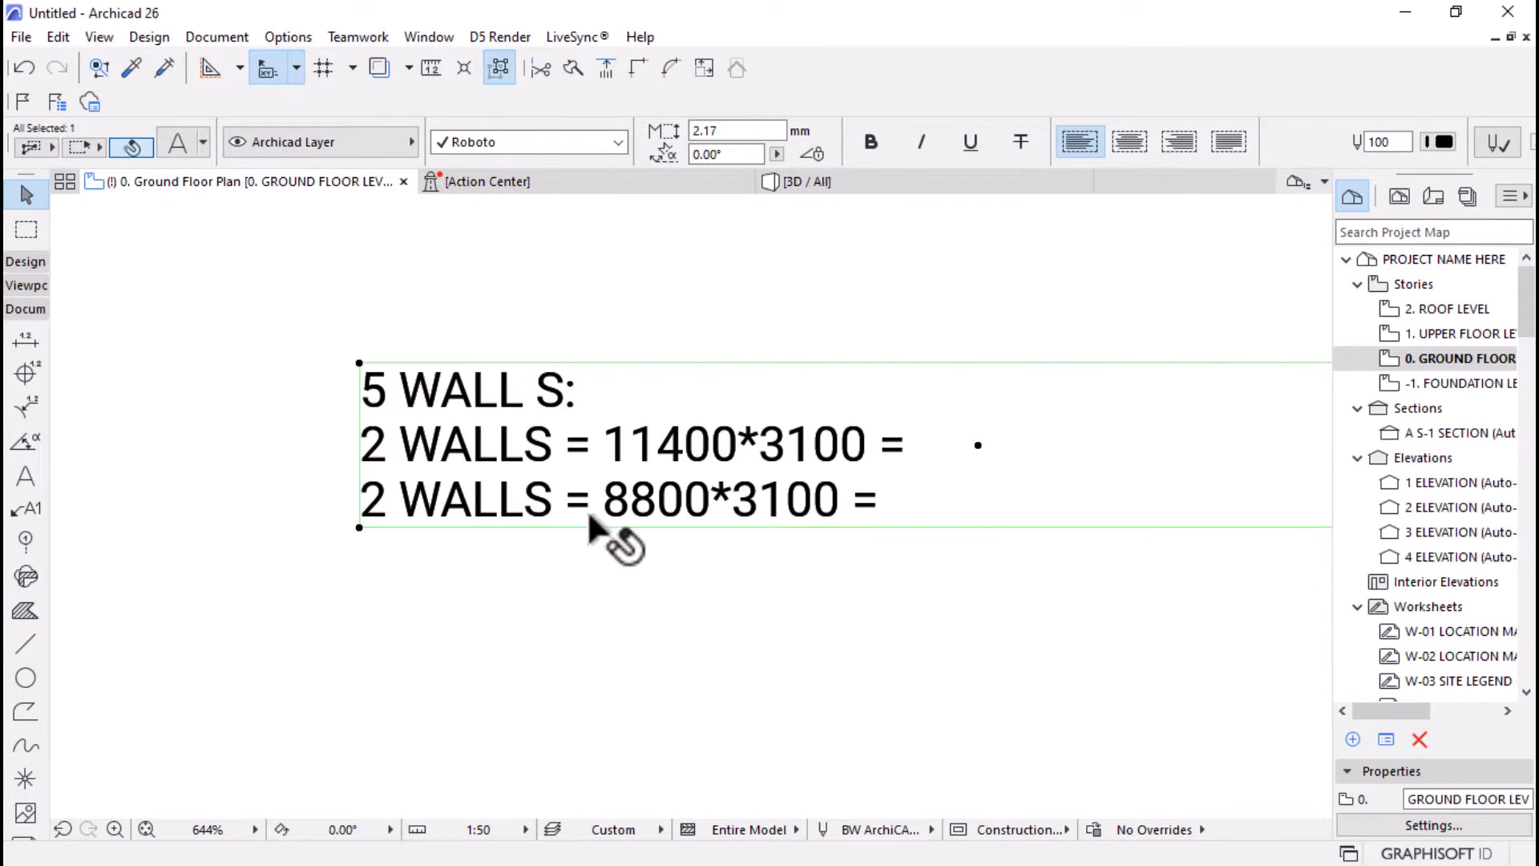
double_click(379, 449)
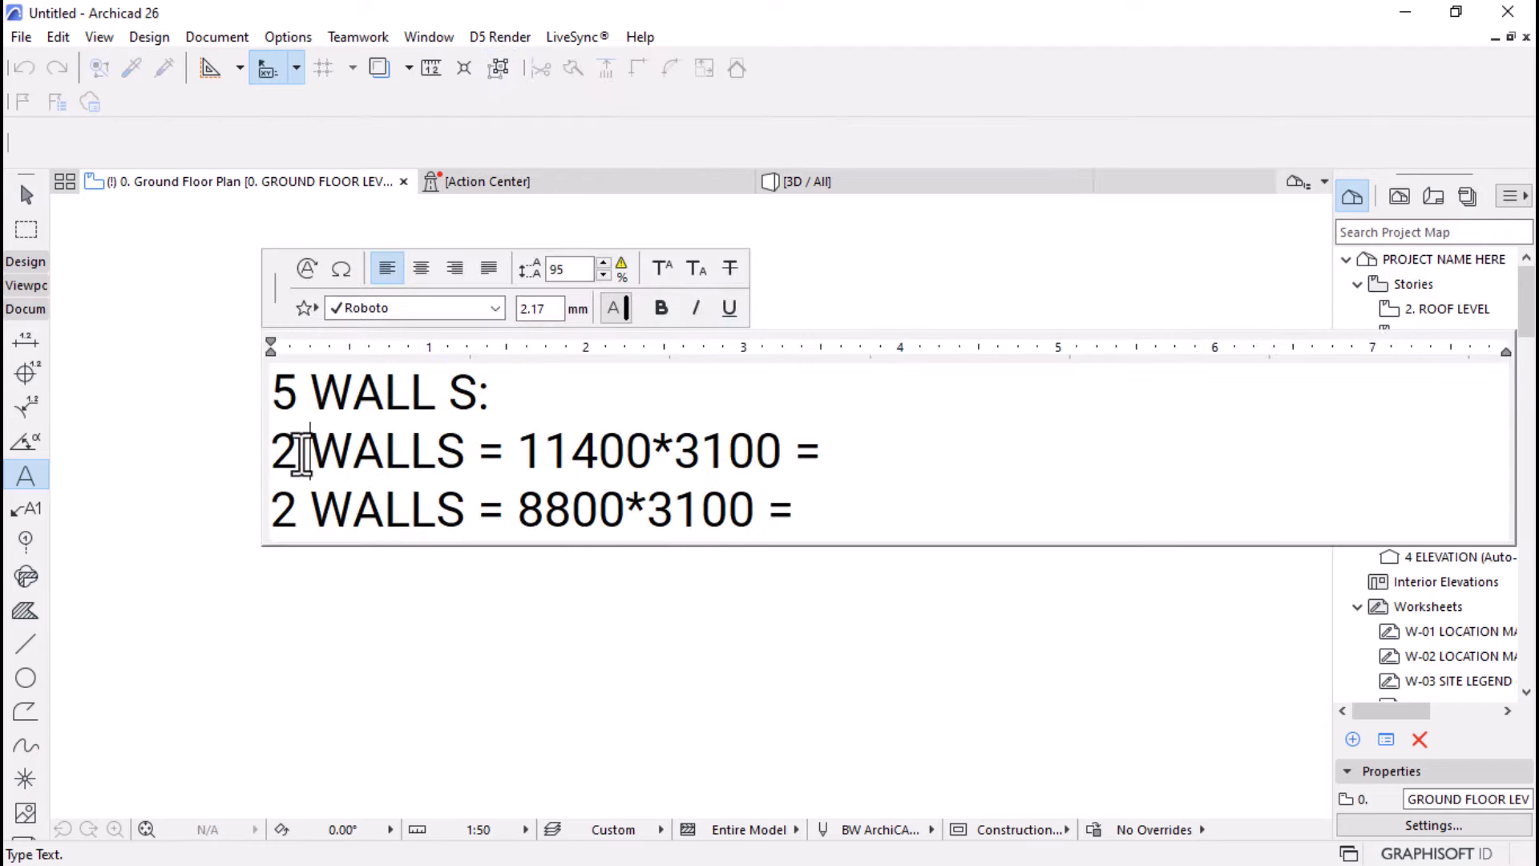
drag(303, 453, 257, 447)
text(3)
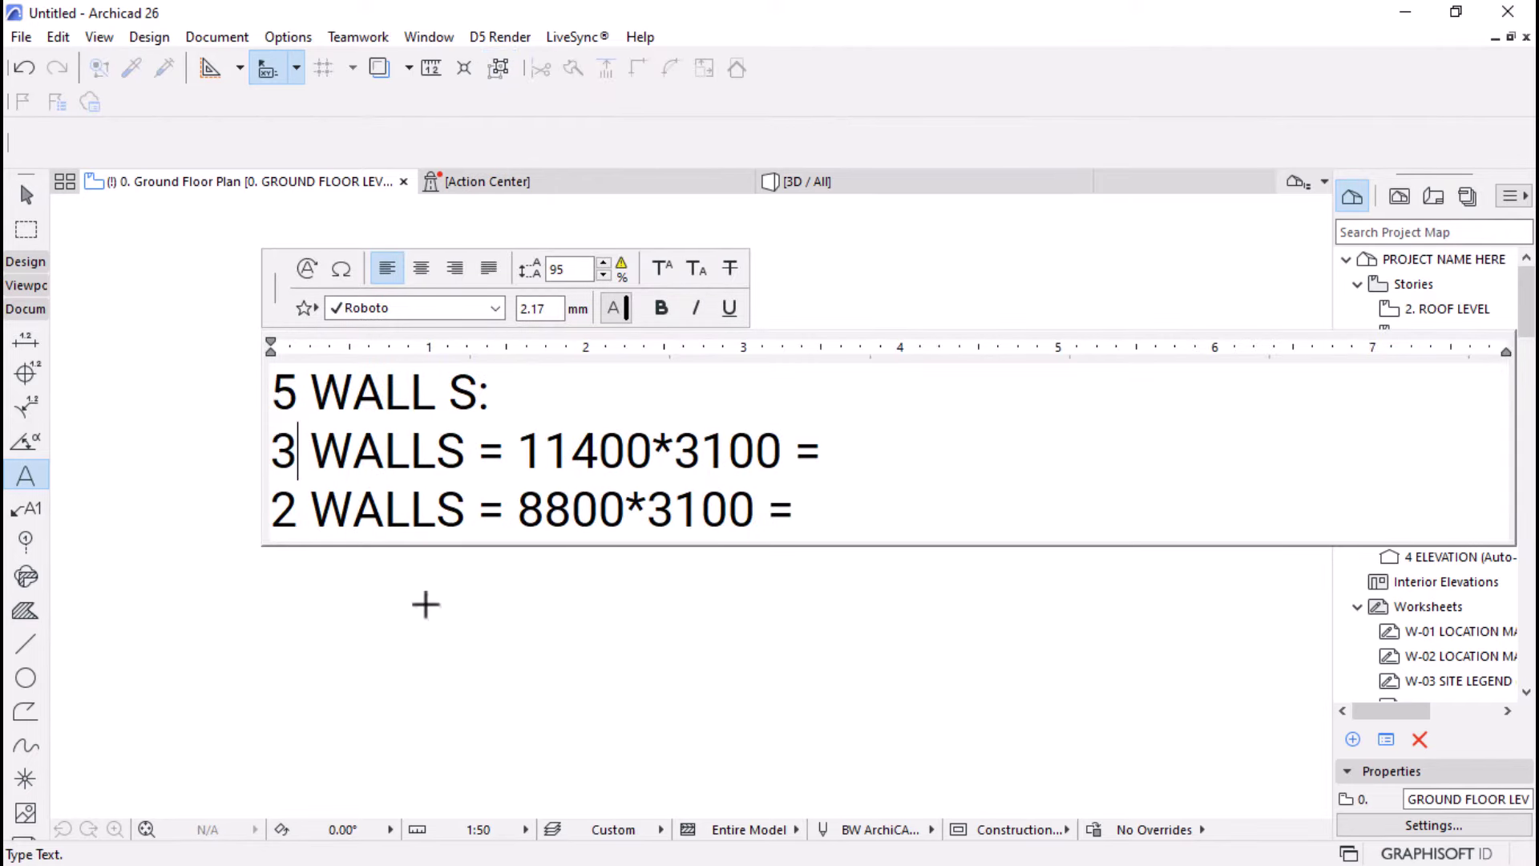
click(426, 604)
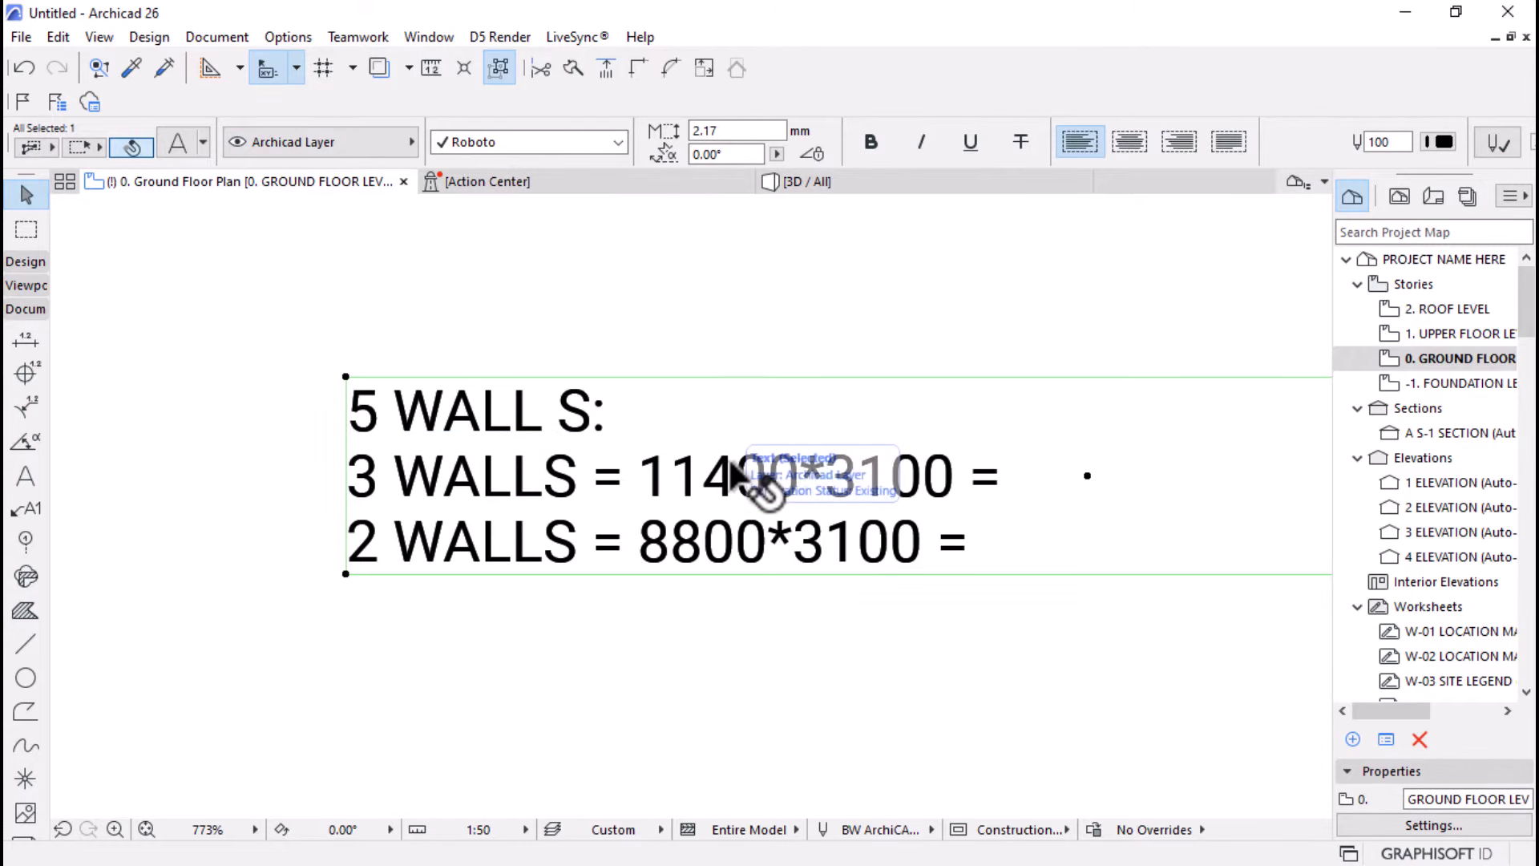
scroll(835, 514, up, 2)
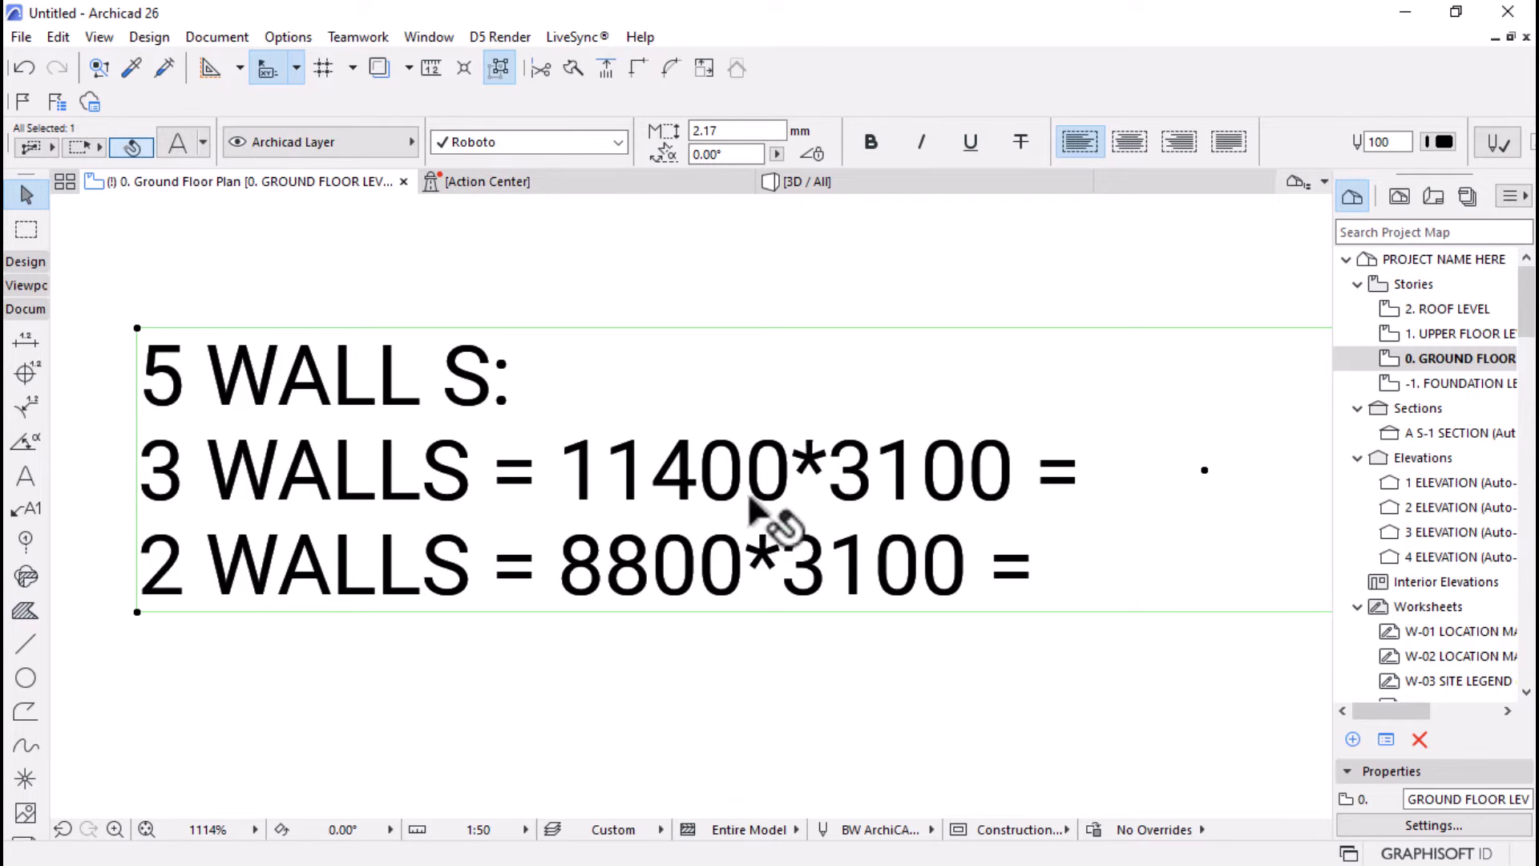
scroll(687, 446, down, 4)
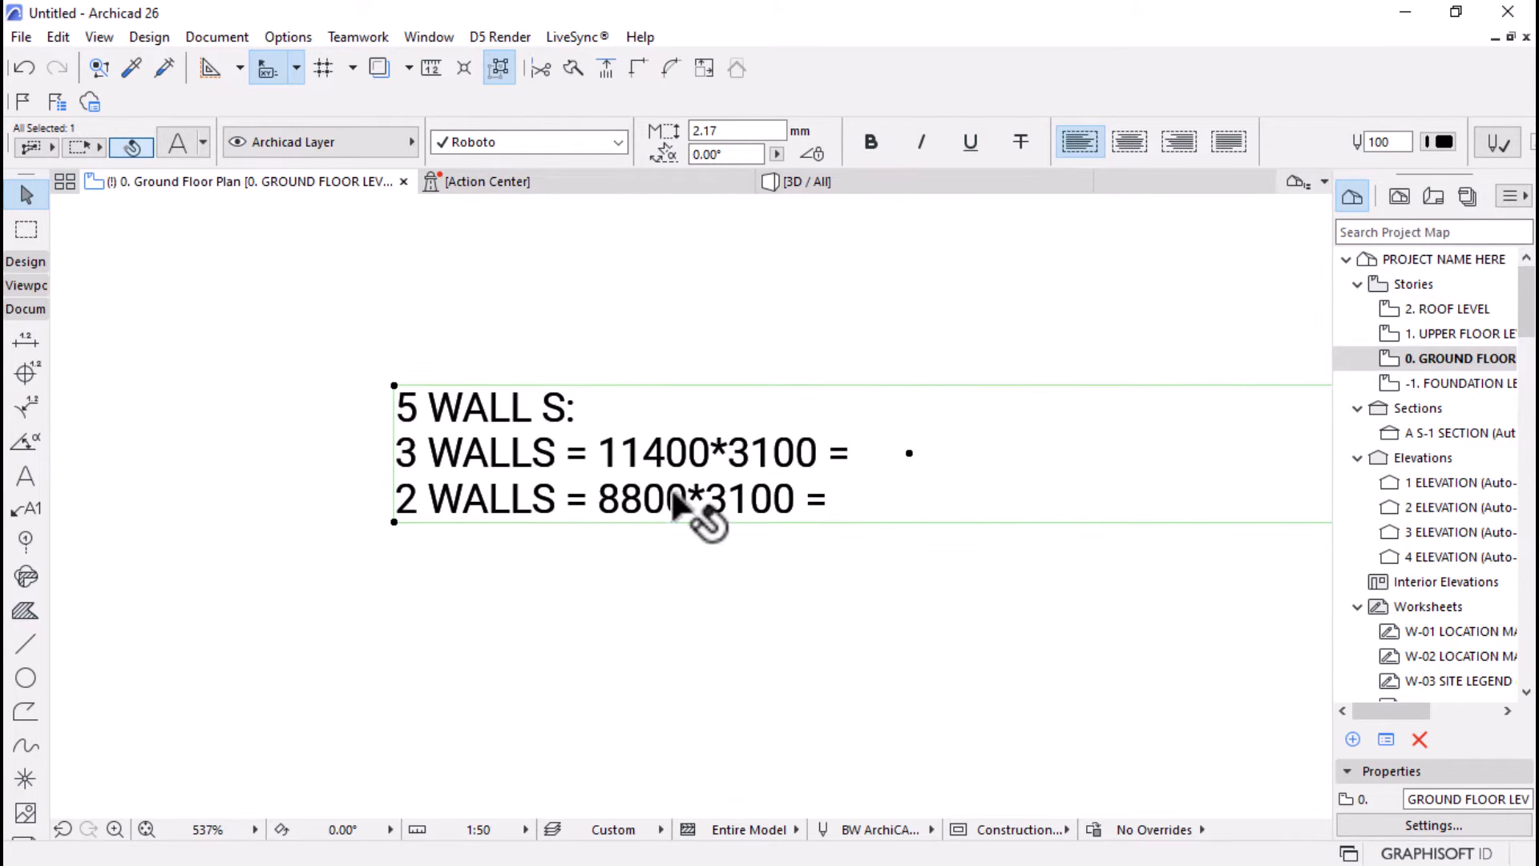
key(alt)
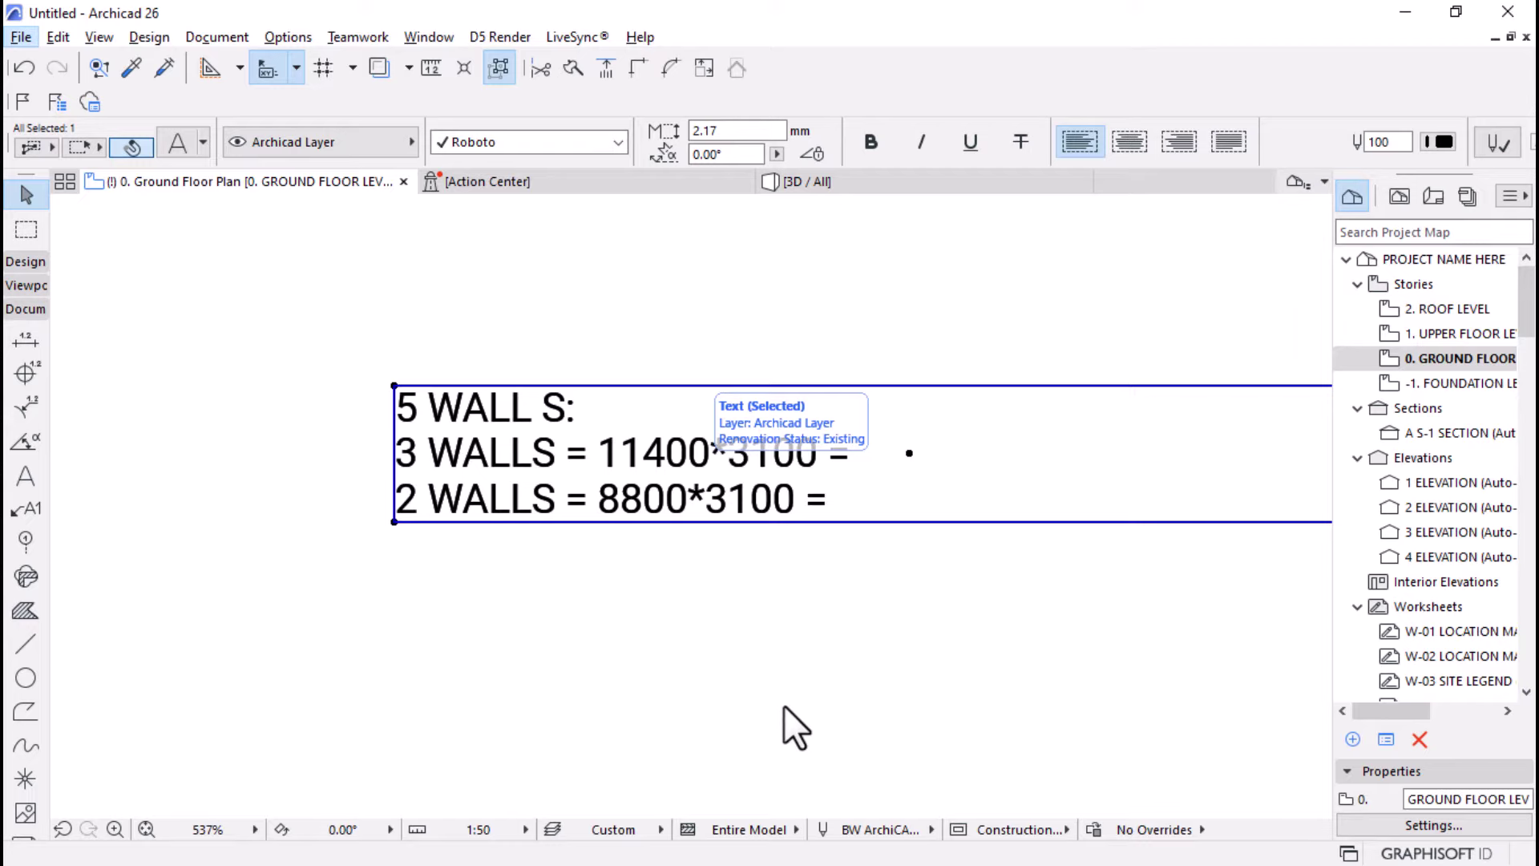
click(821, 654)
key(super)
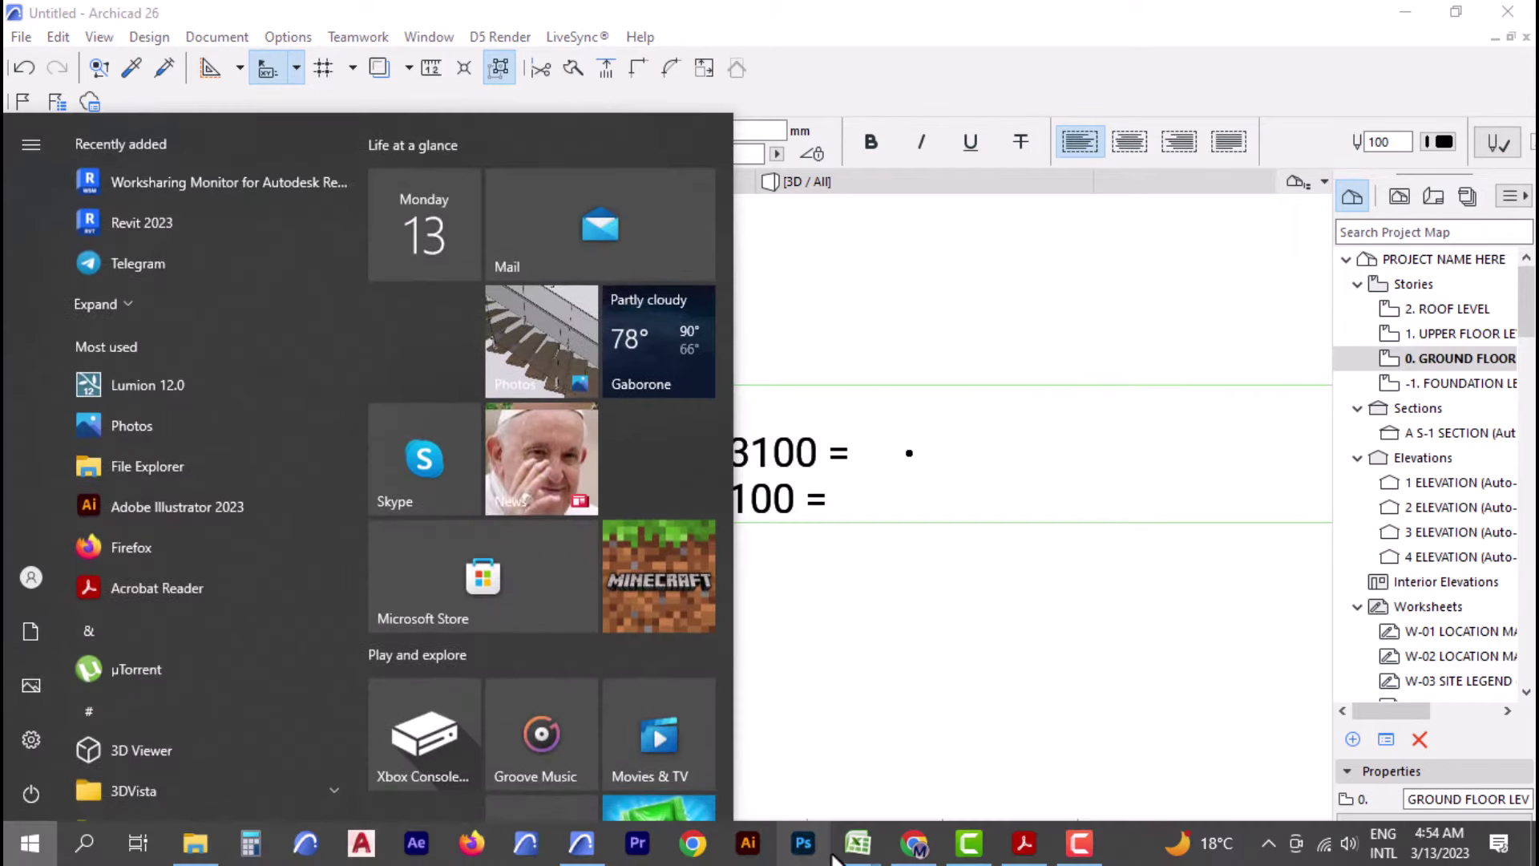
mouse_move(856, 842)
click(876, 568)
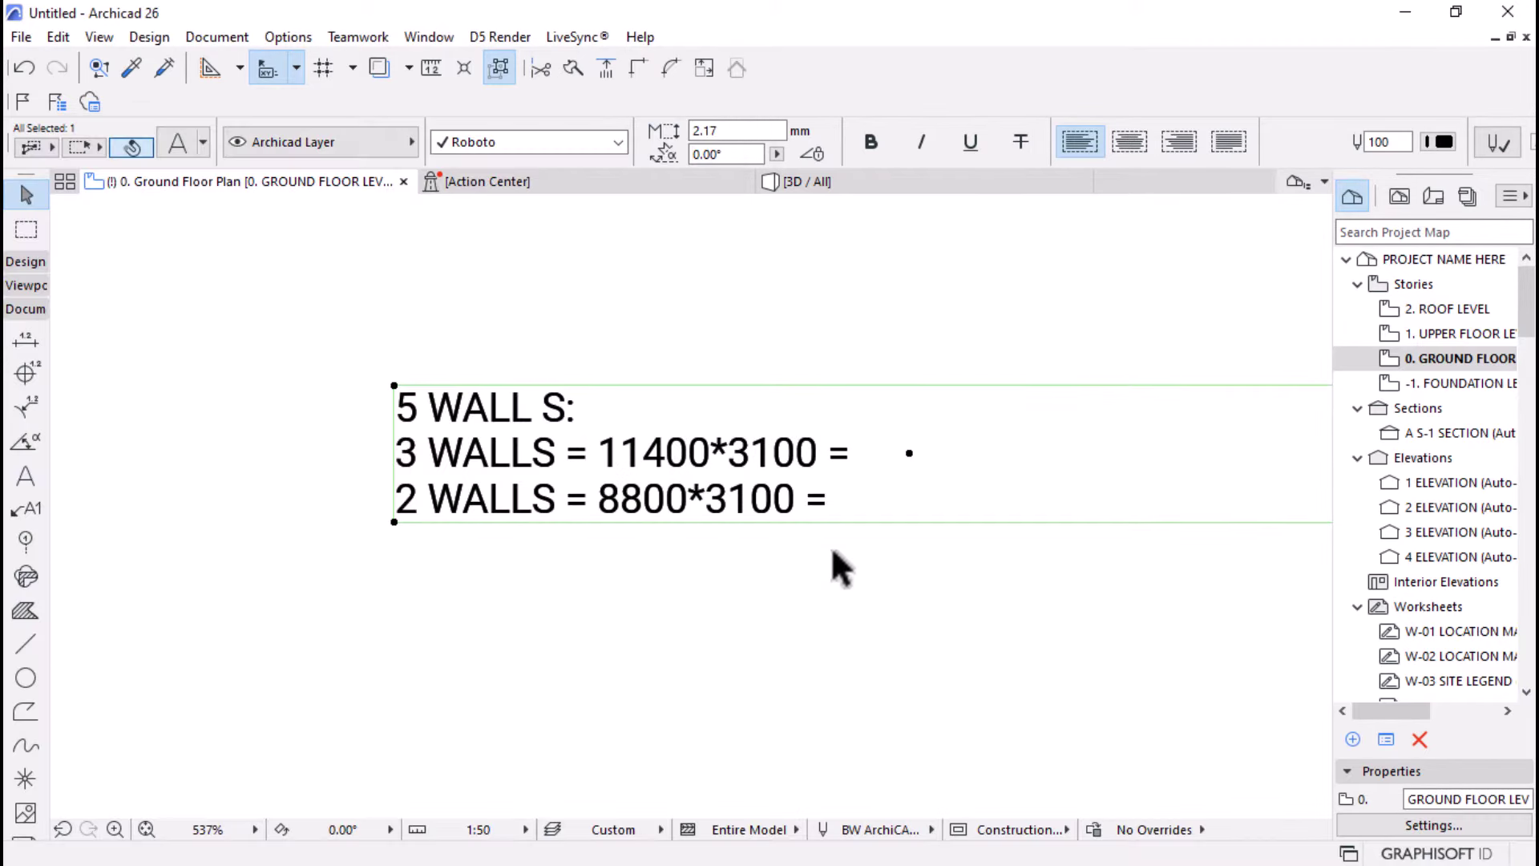
click(19, 846)
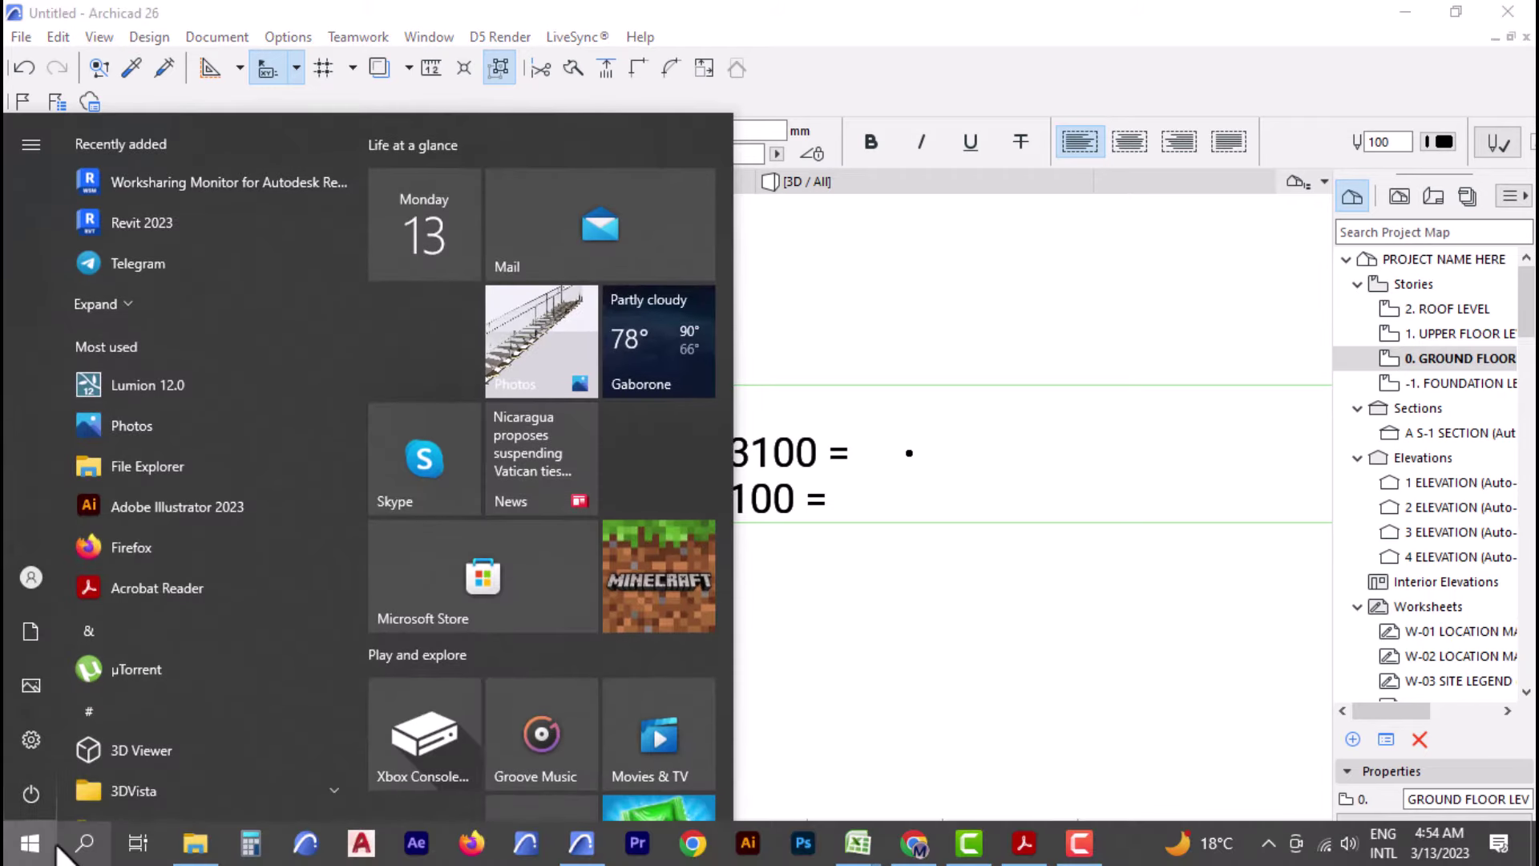
click(19, 845)
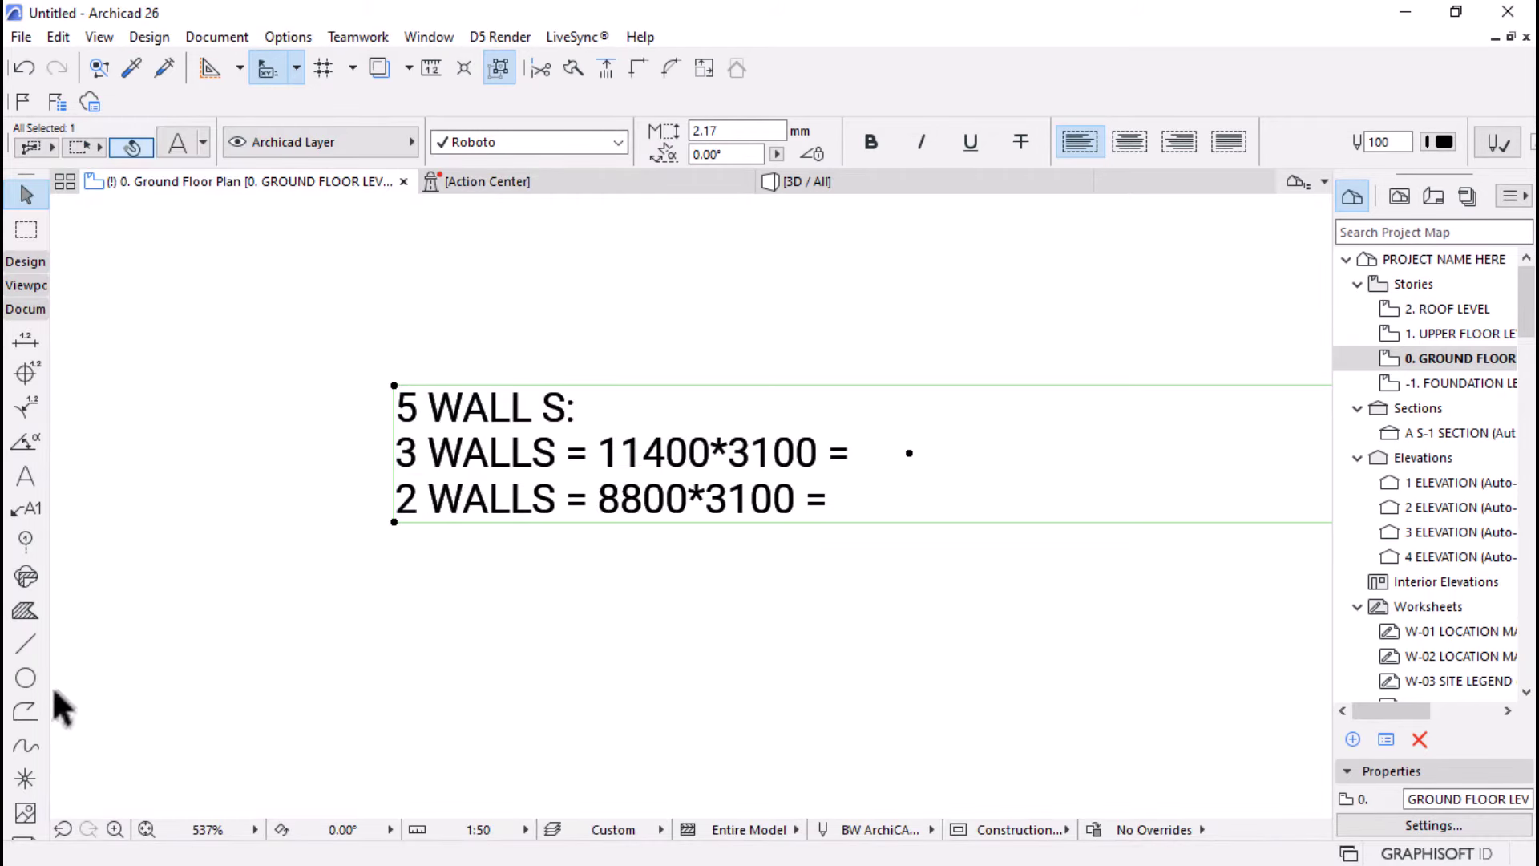
- Open the Windows Calculator, place it clear of the wall note's calculations, and leave its entry cleared
click(24, 846)
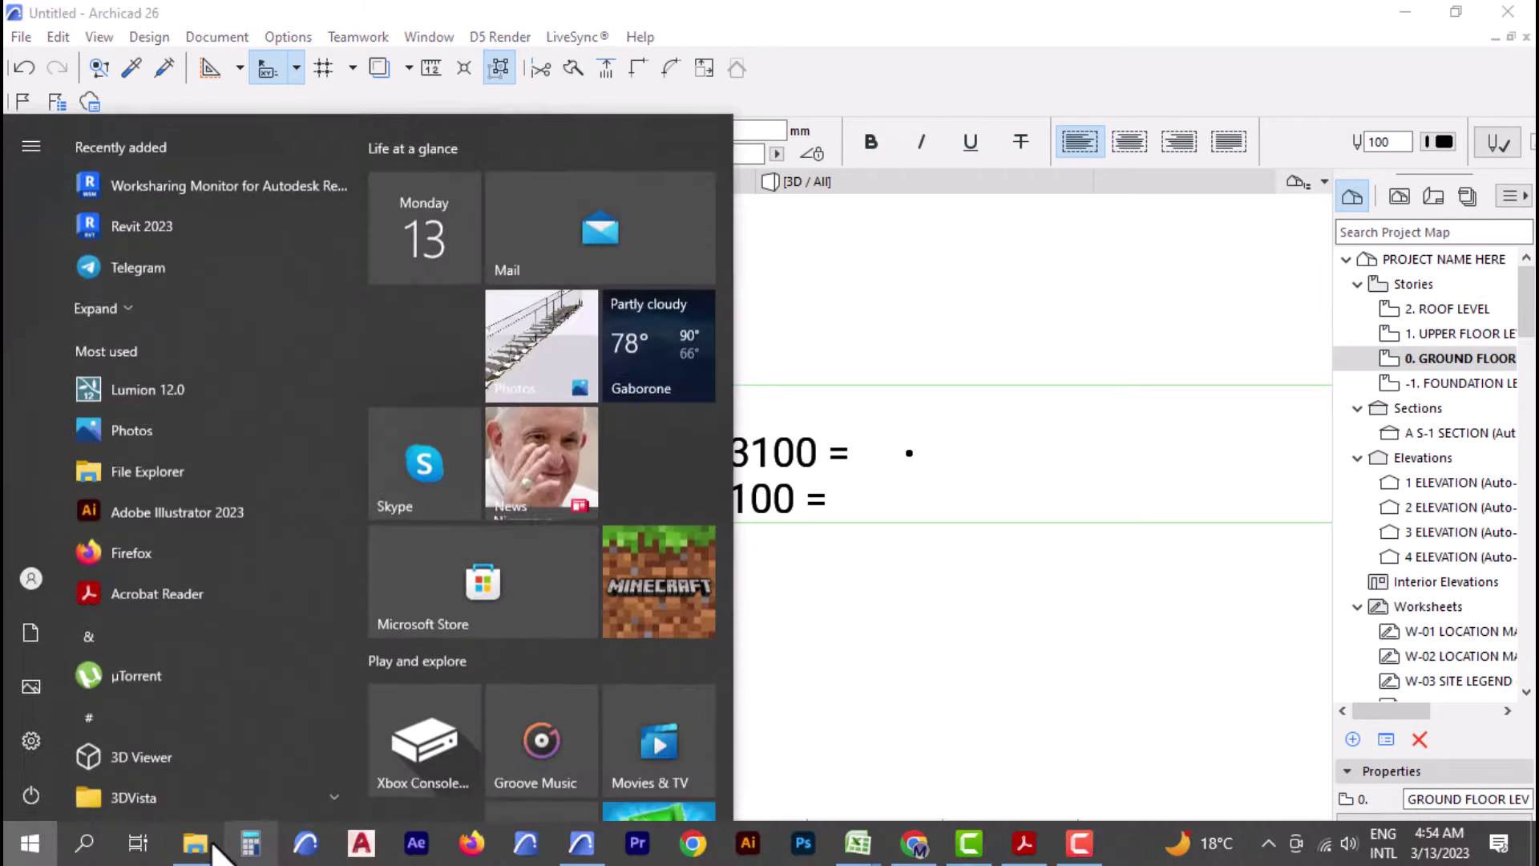
click(249, 844)
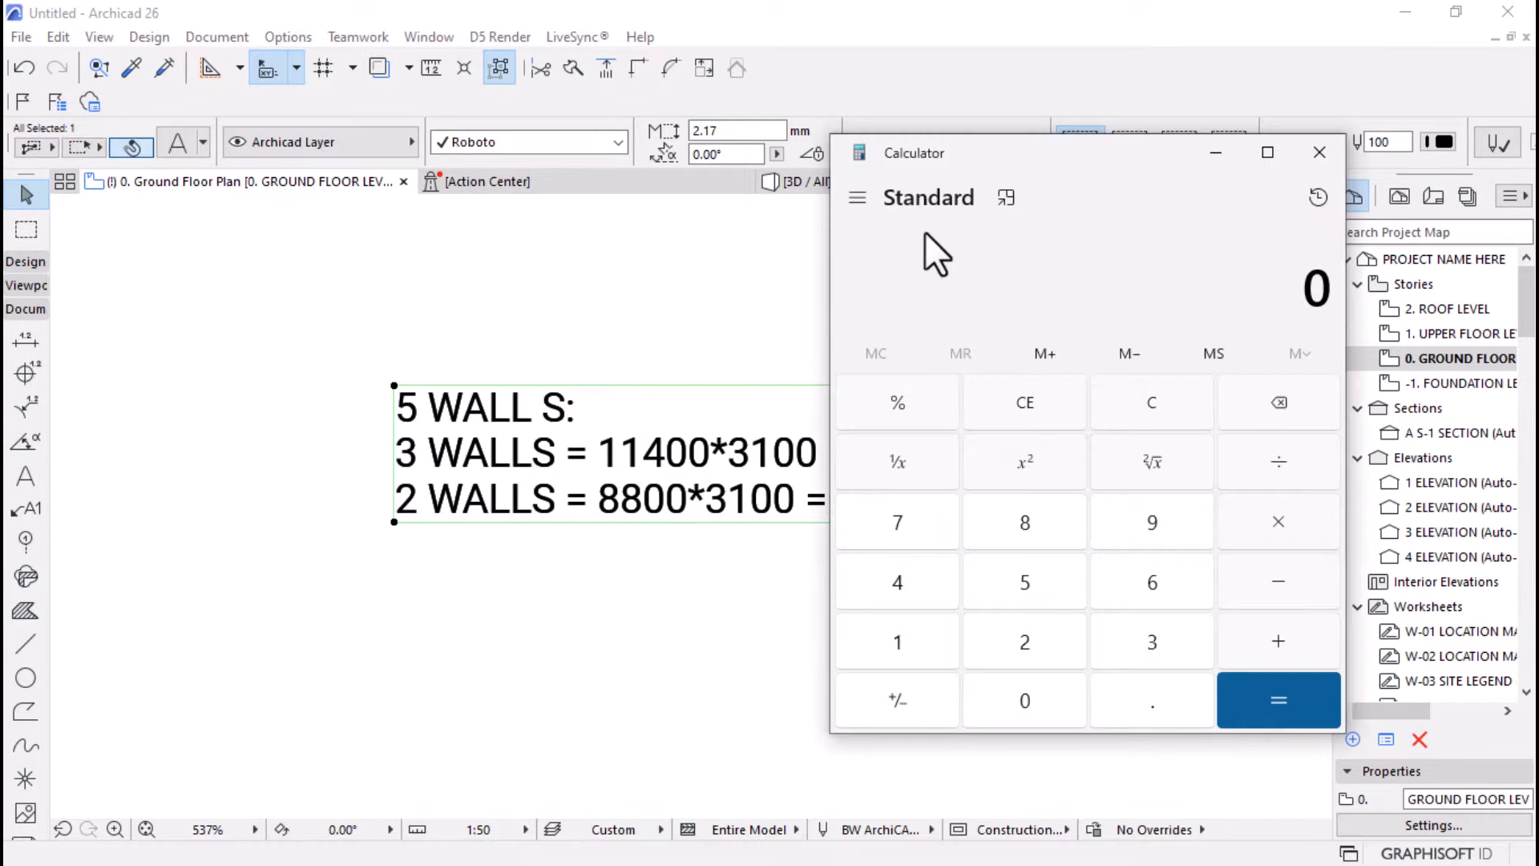
drag(1026, 170, 1121, 177)
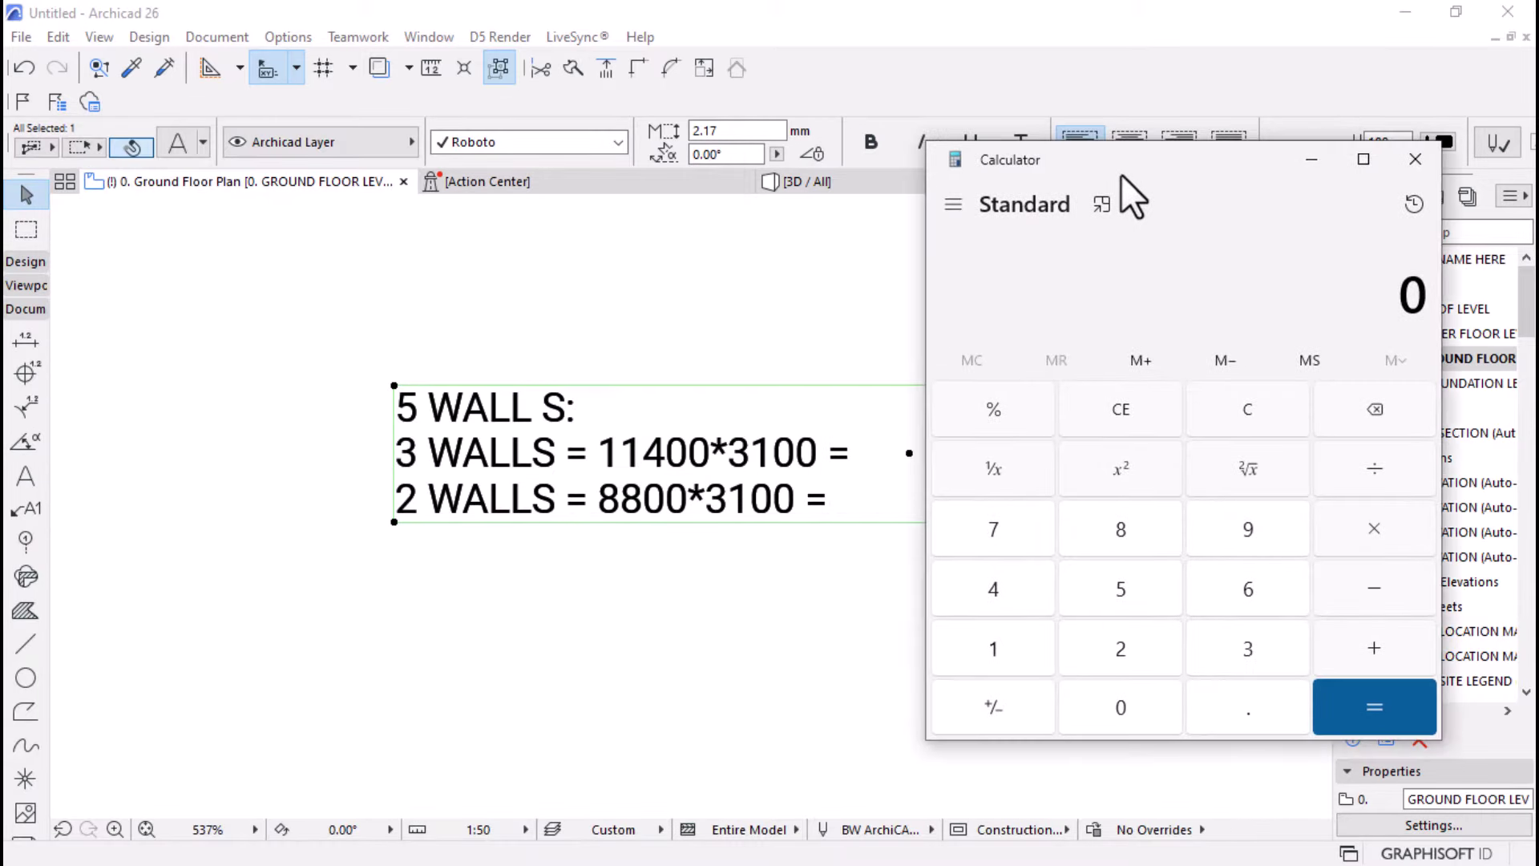
click(998, 633)
click(993, 643)
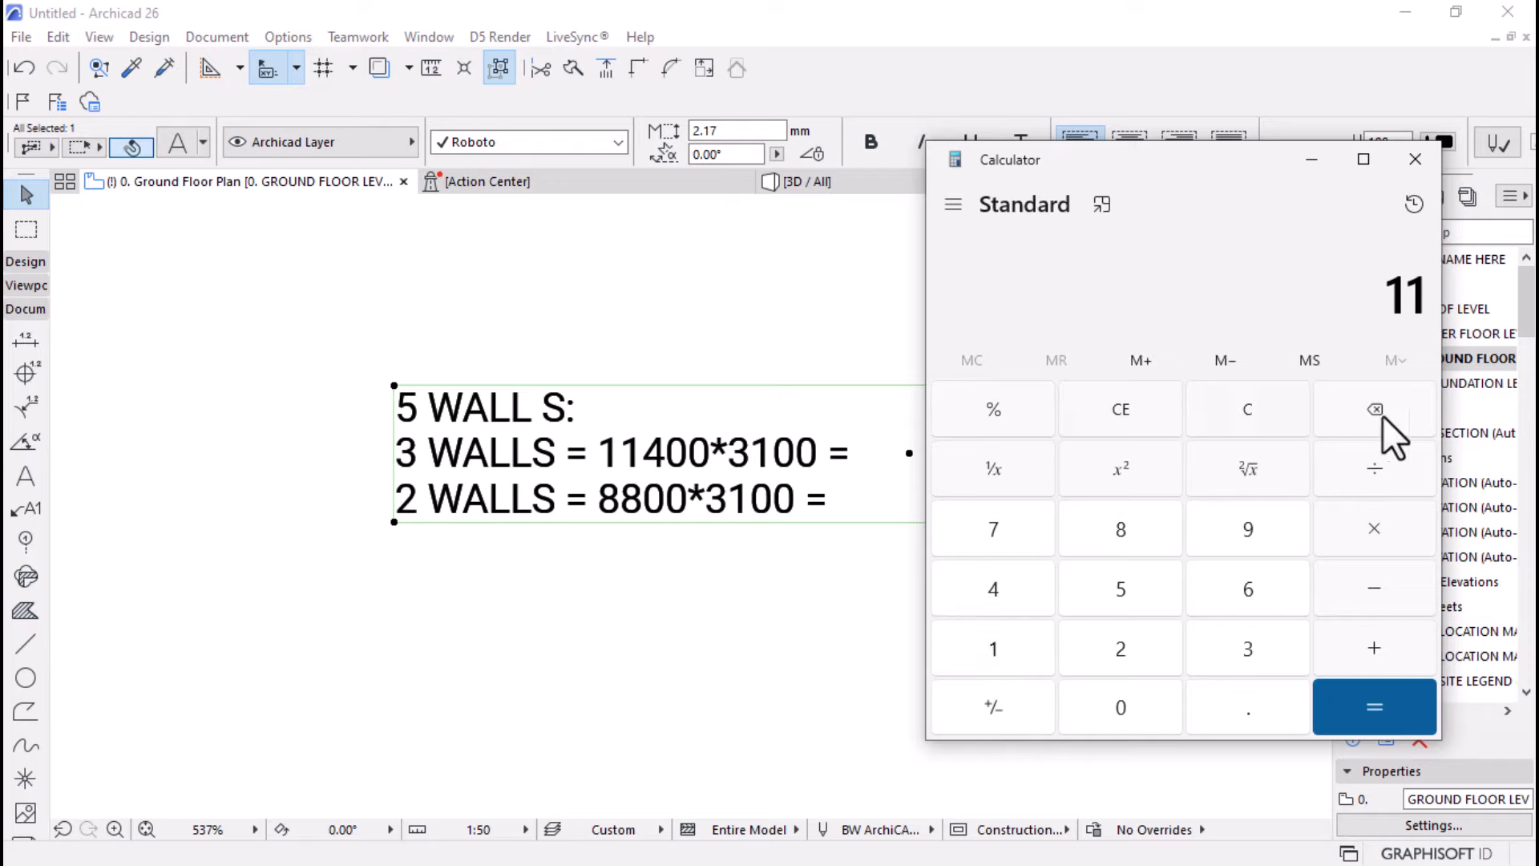
click(1270, 414)
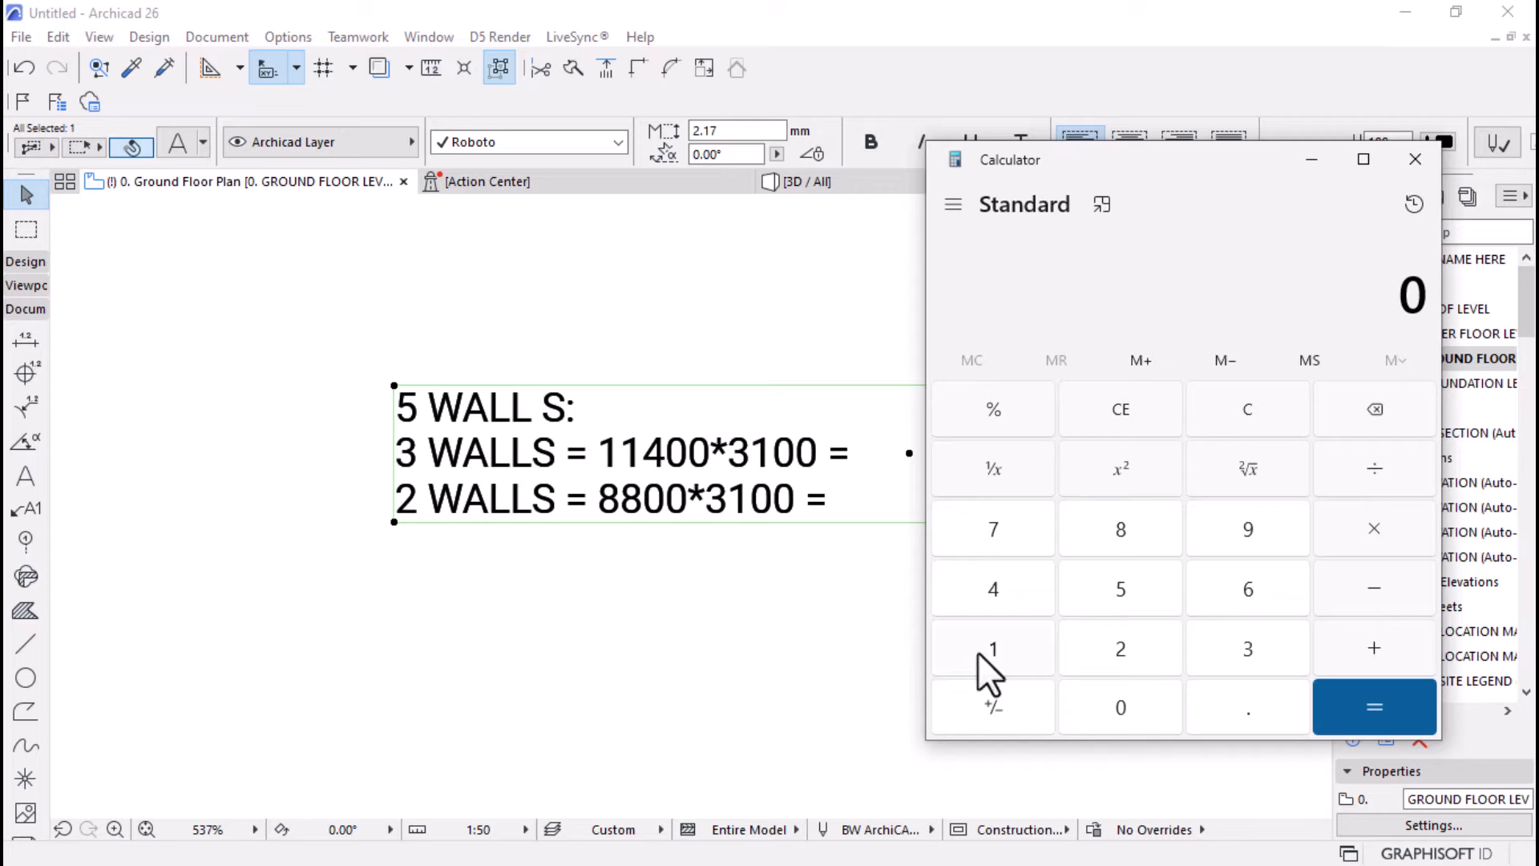
- Calculate 11.4 × 3.1 for the area in square metres of one 11400 by 3100 wall
click(979, 651)
click(979, 652)
click(1210, 709)
click(990, 601)
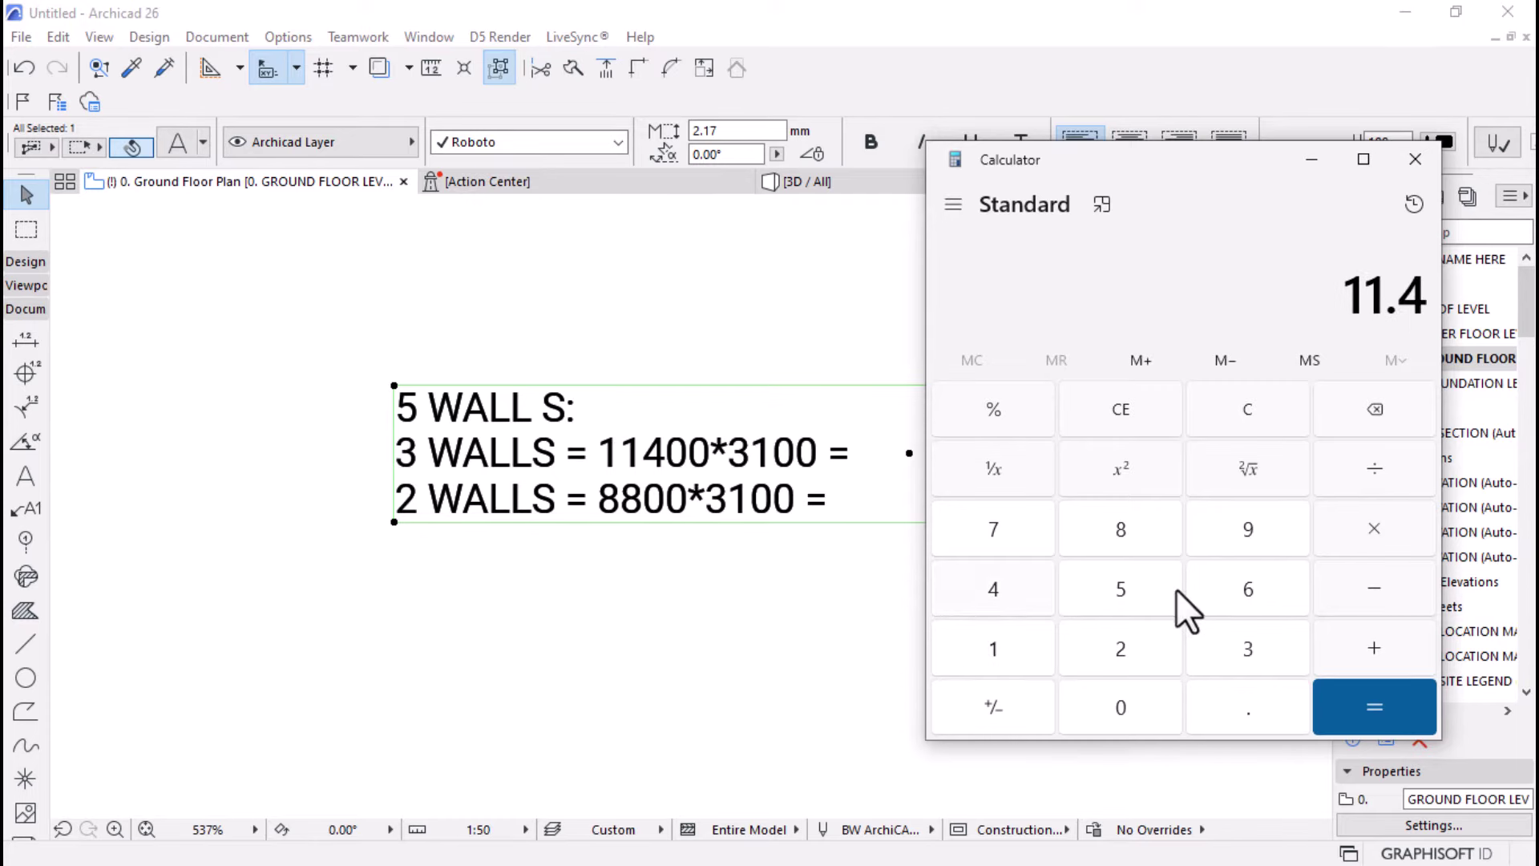
click(1368, 537)
click(1239, 650)
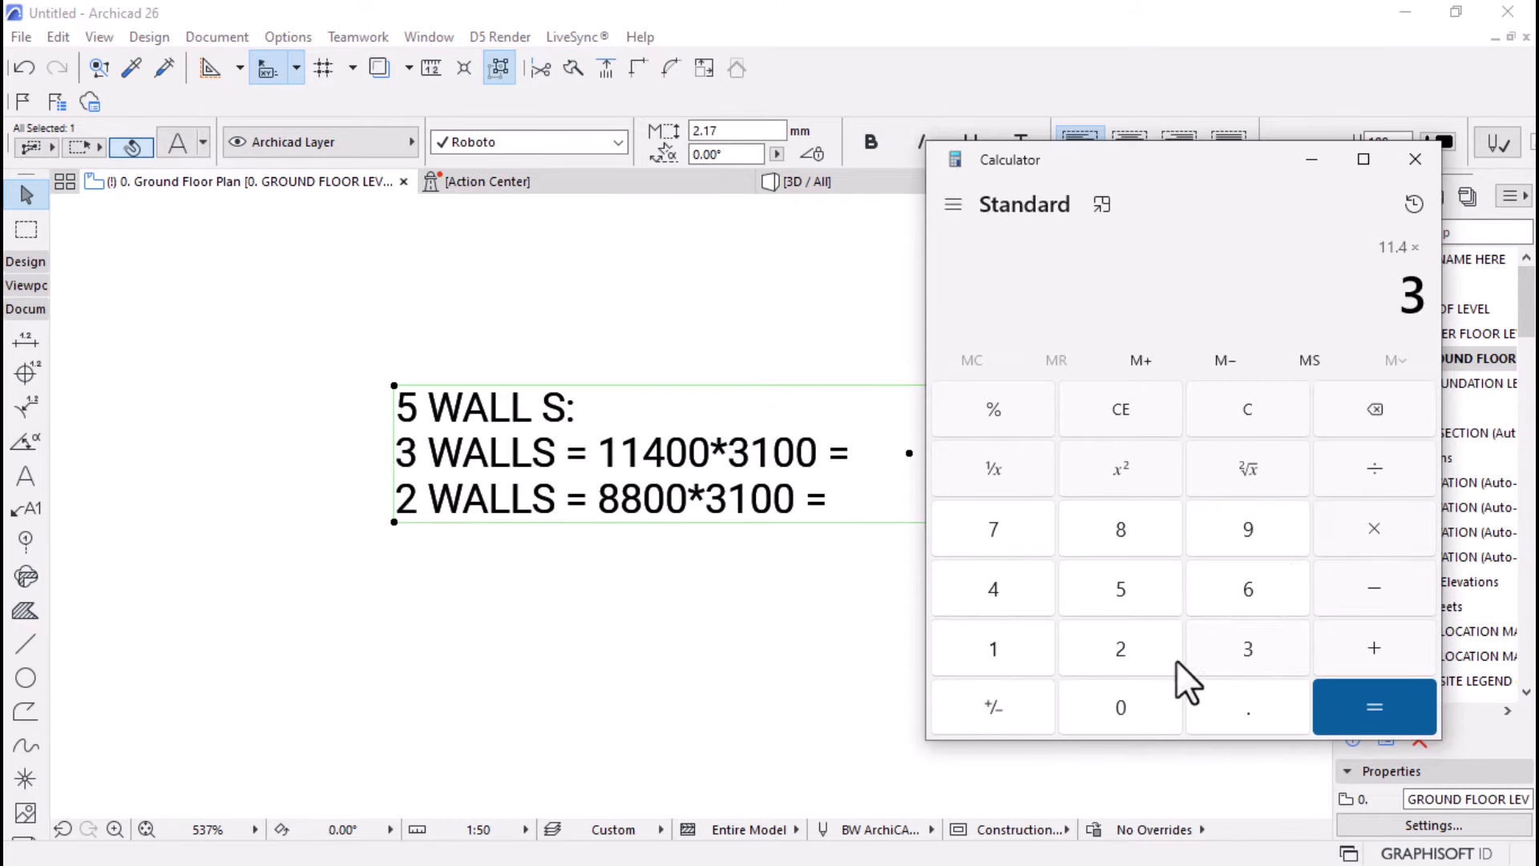
click(1228, 709)
click(1012, 648)
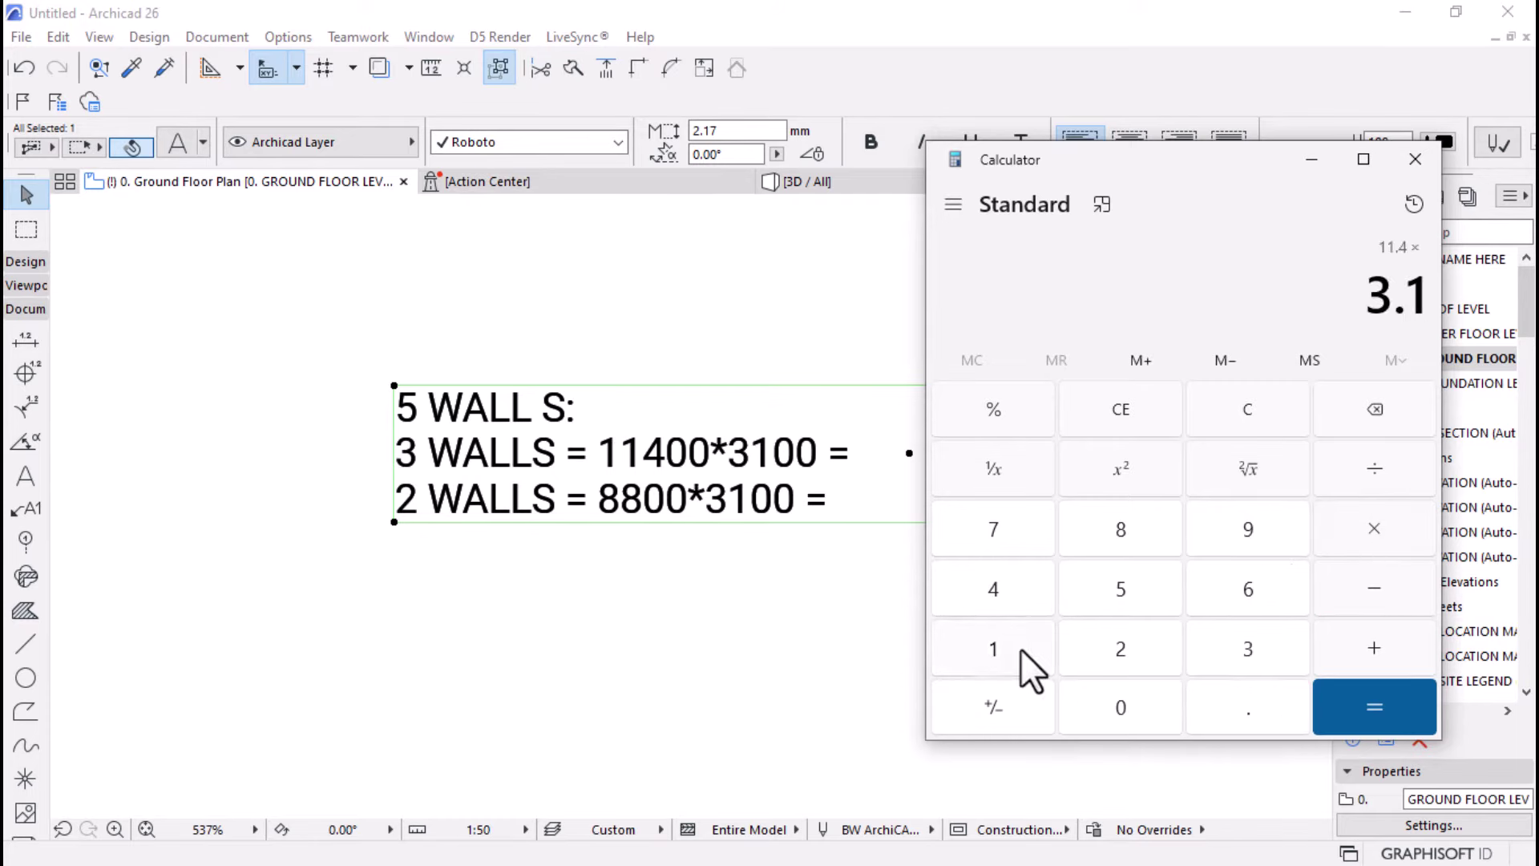
click(1345, 698)
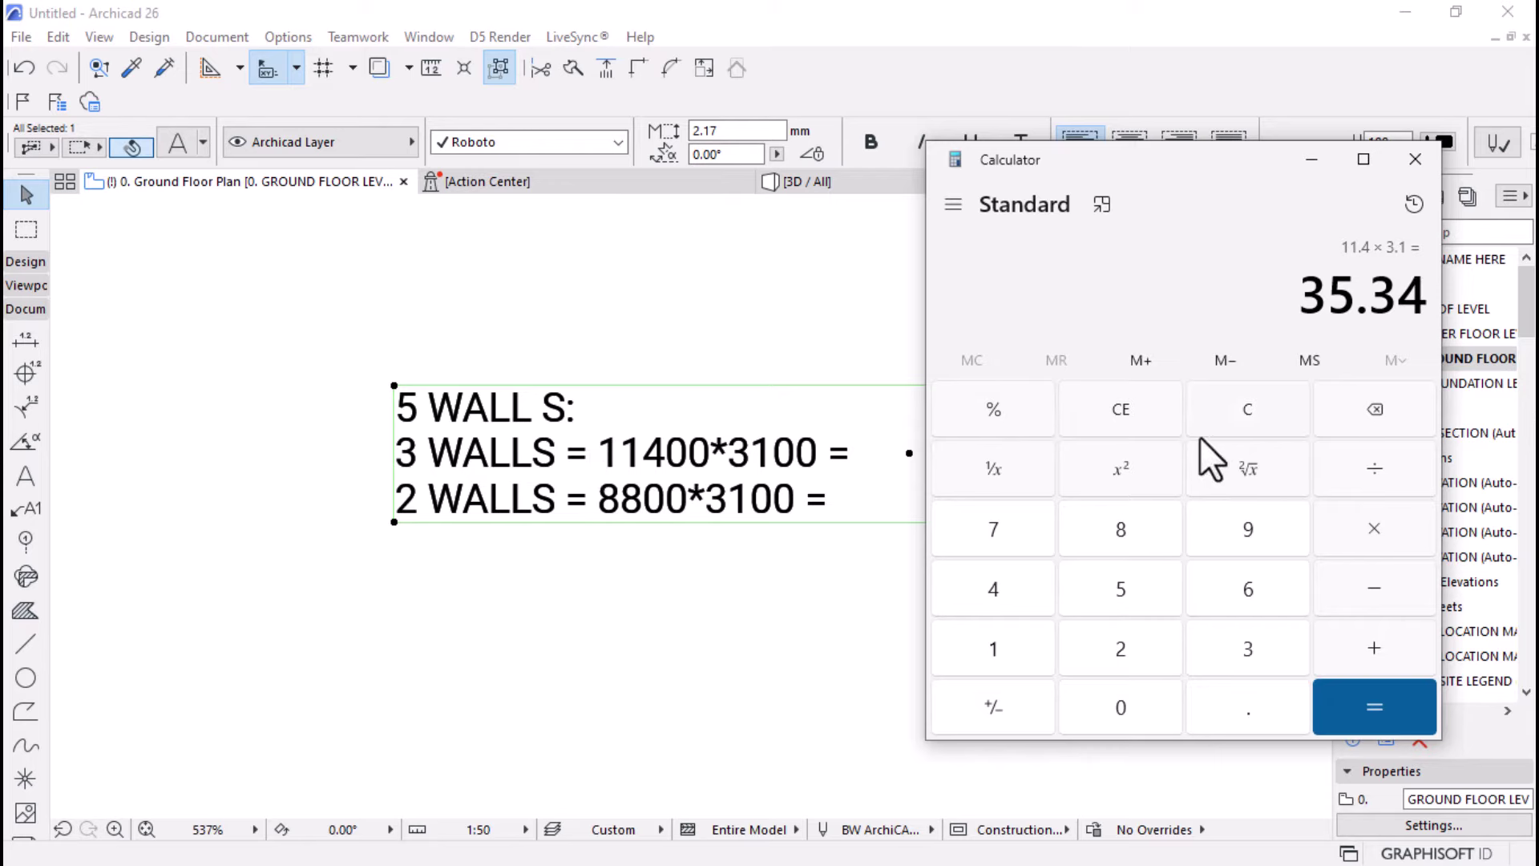
- Calculate 8.8 × 3.1 for the area in square metres of one 8800 by 3100 wall
click(1150, 421)
click(1127, 536)
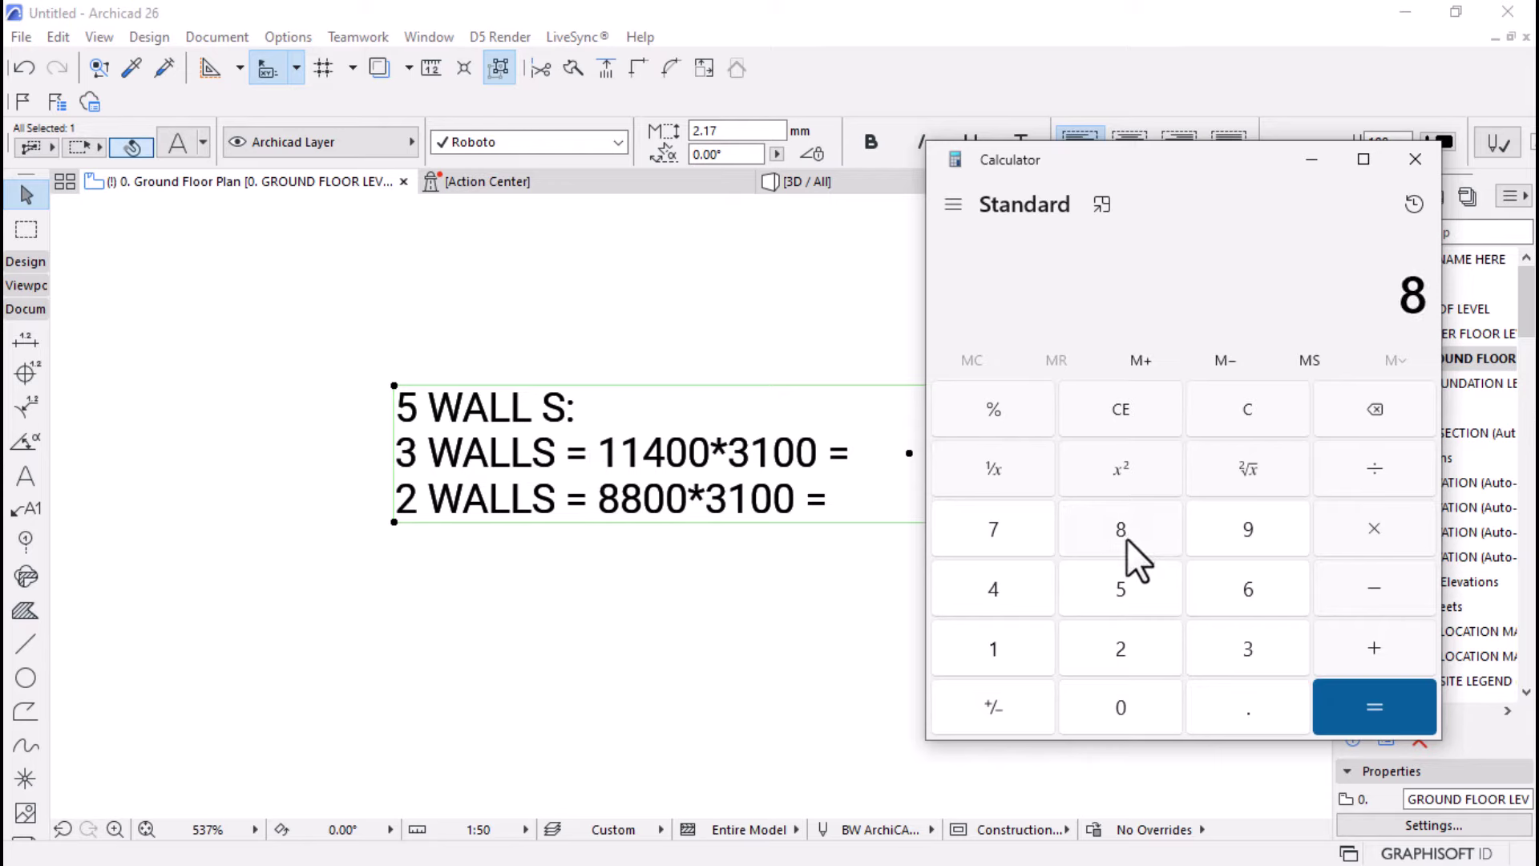
click(1243, 705)
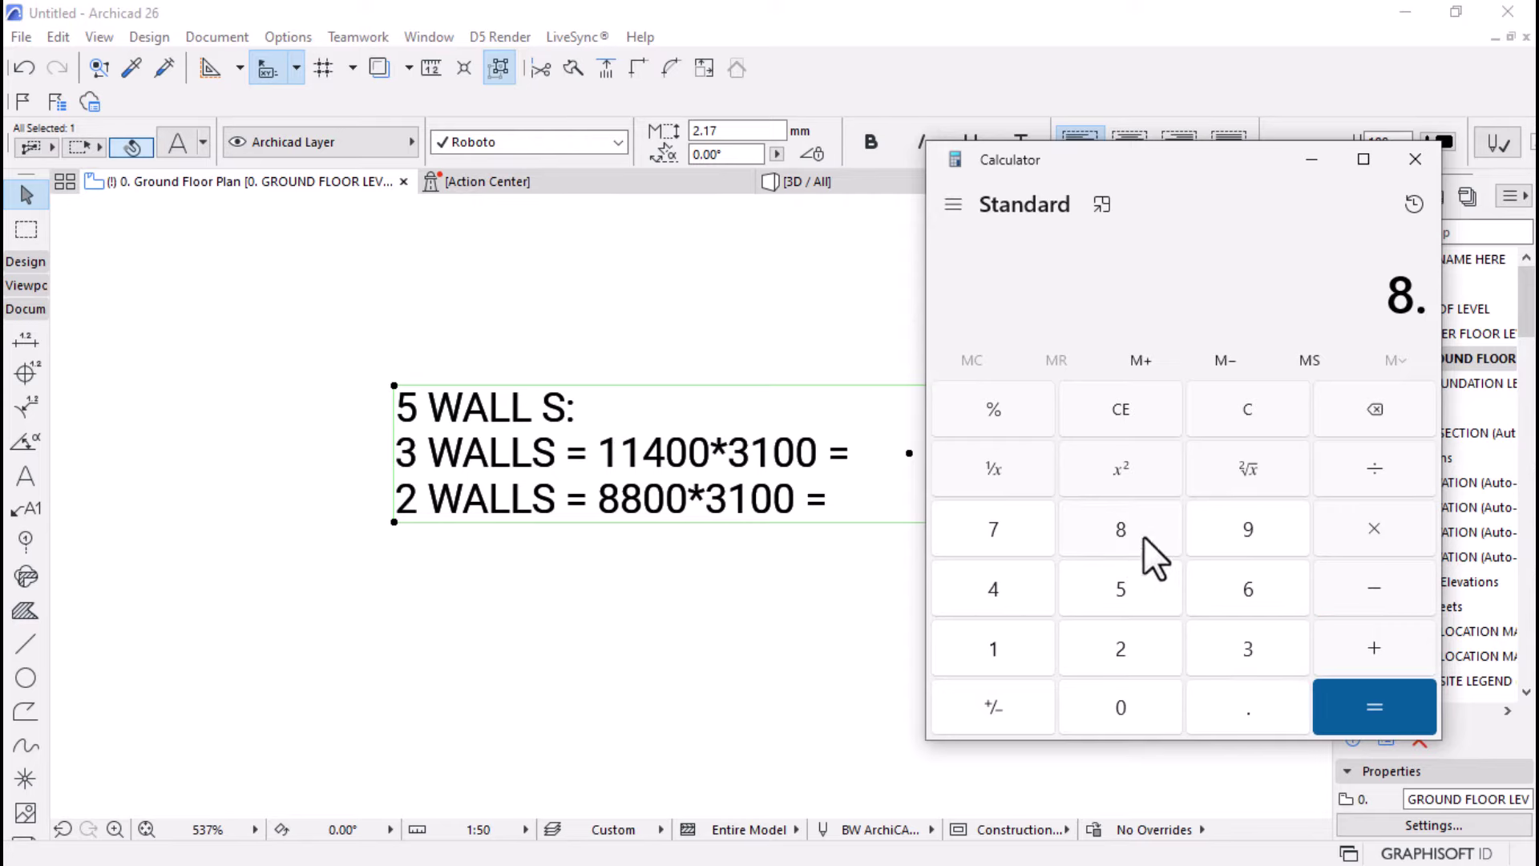
click(1144, 535)
click(1366, 549)
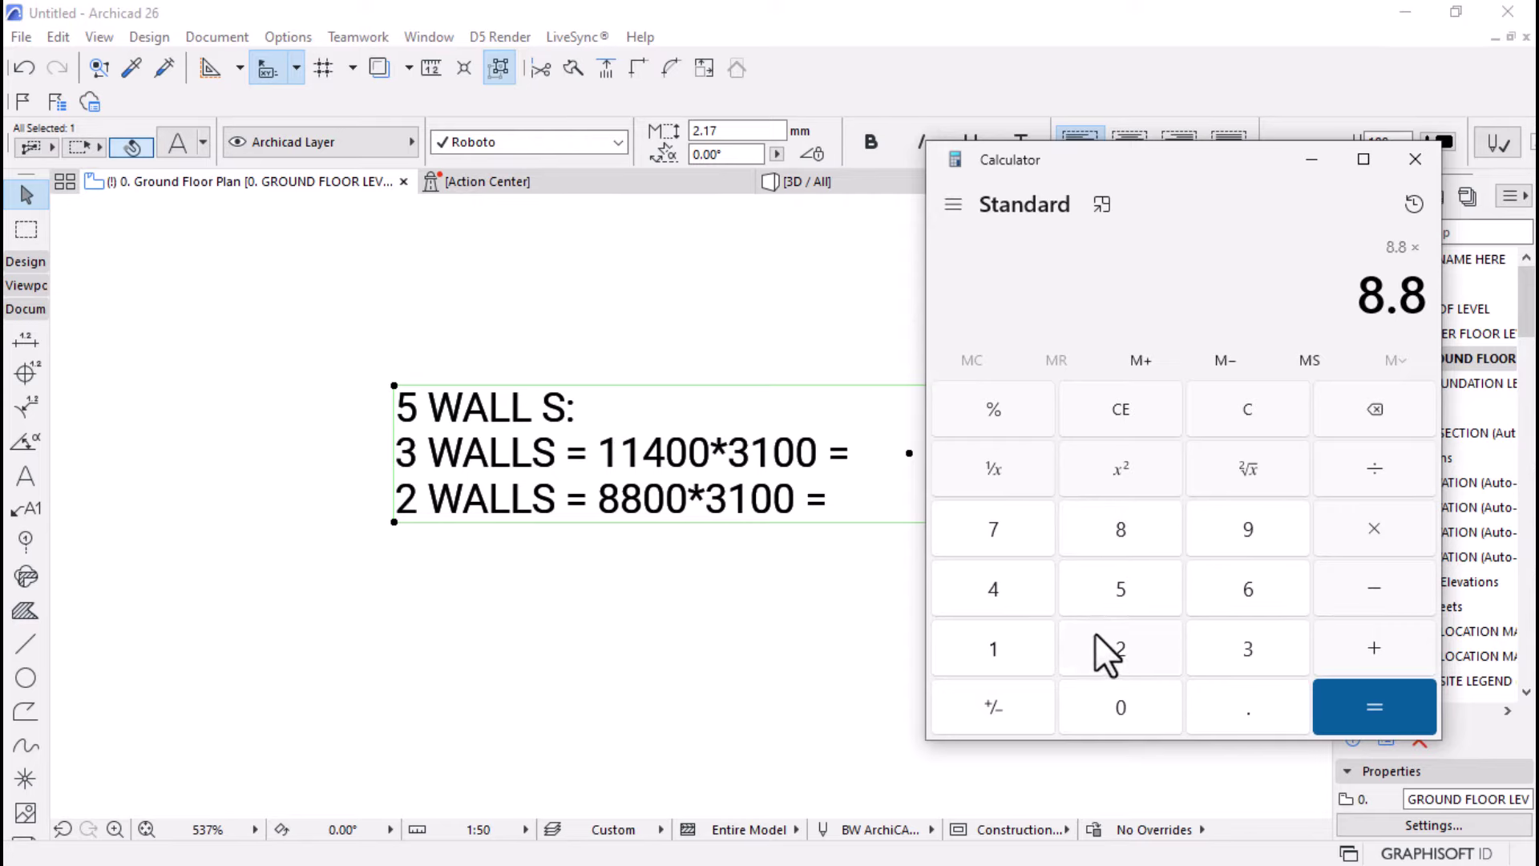
click(1227, 641)
click(1249, 707)
click(994, 648)
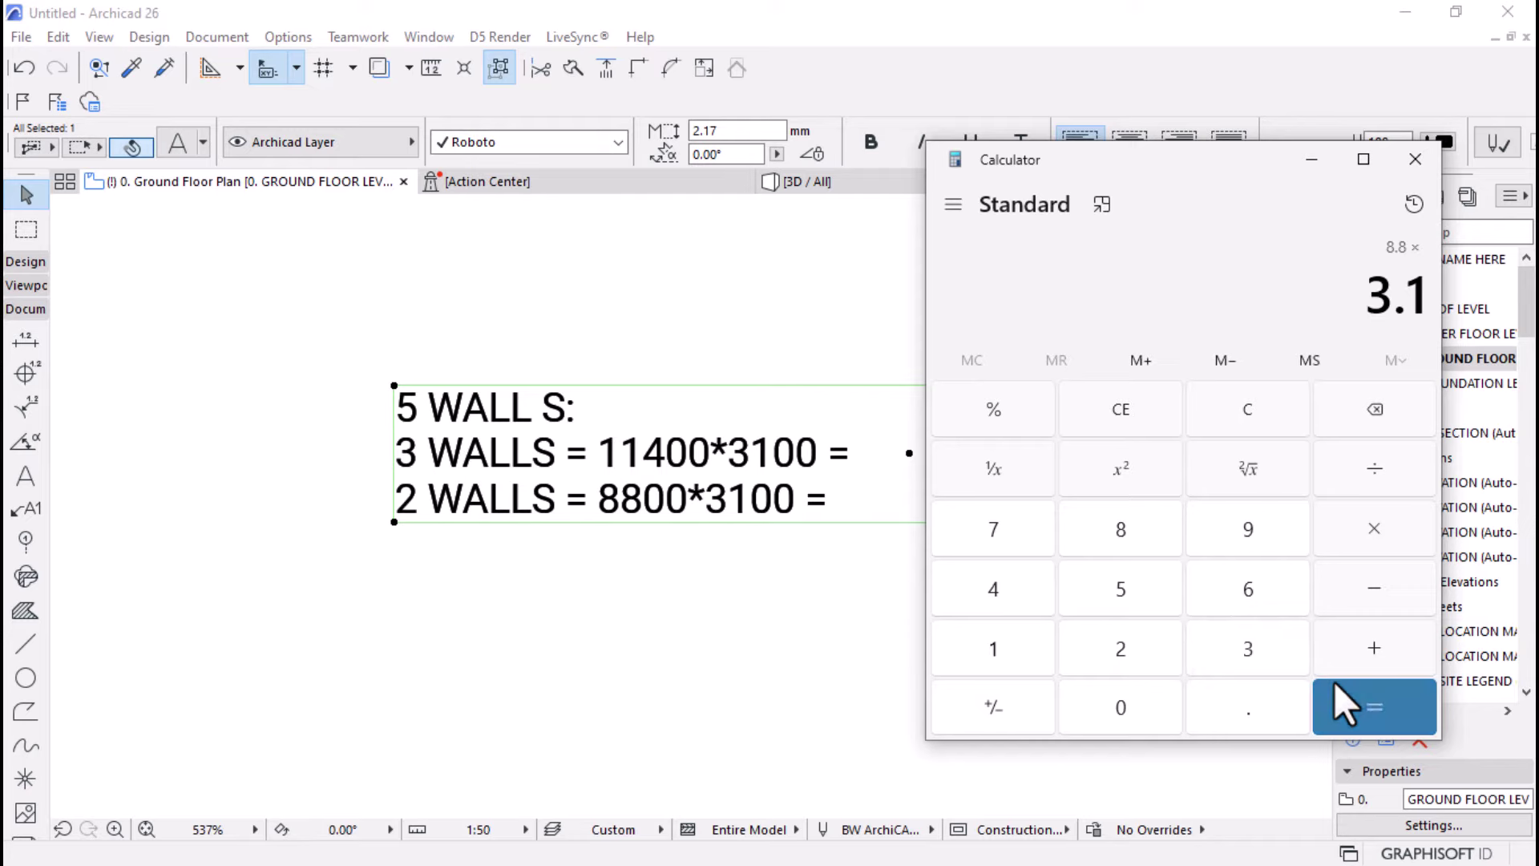
click(1336, 685)
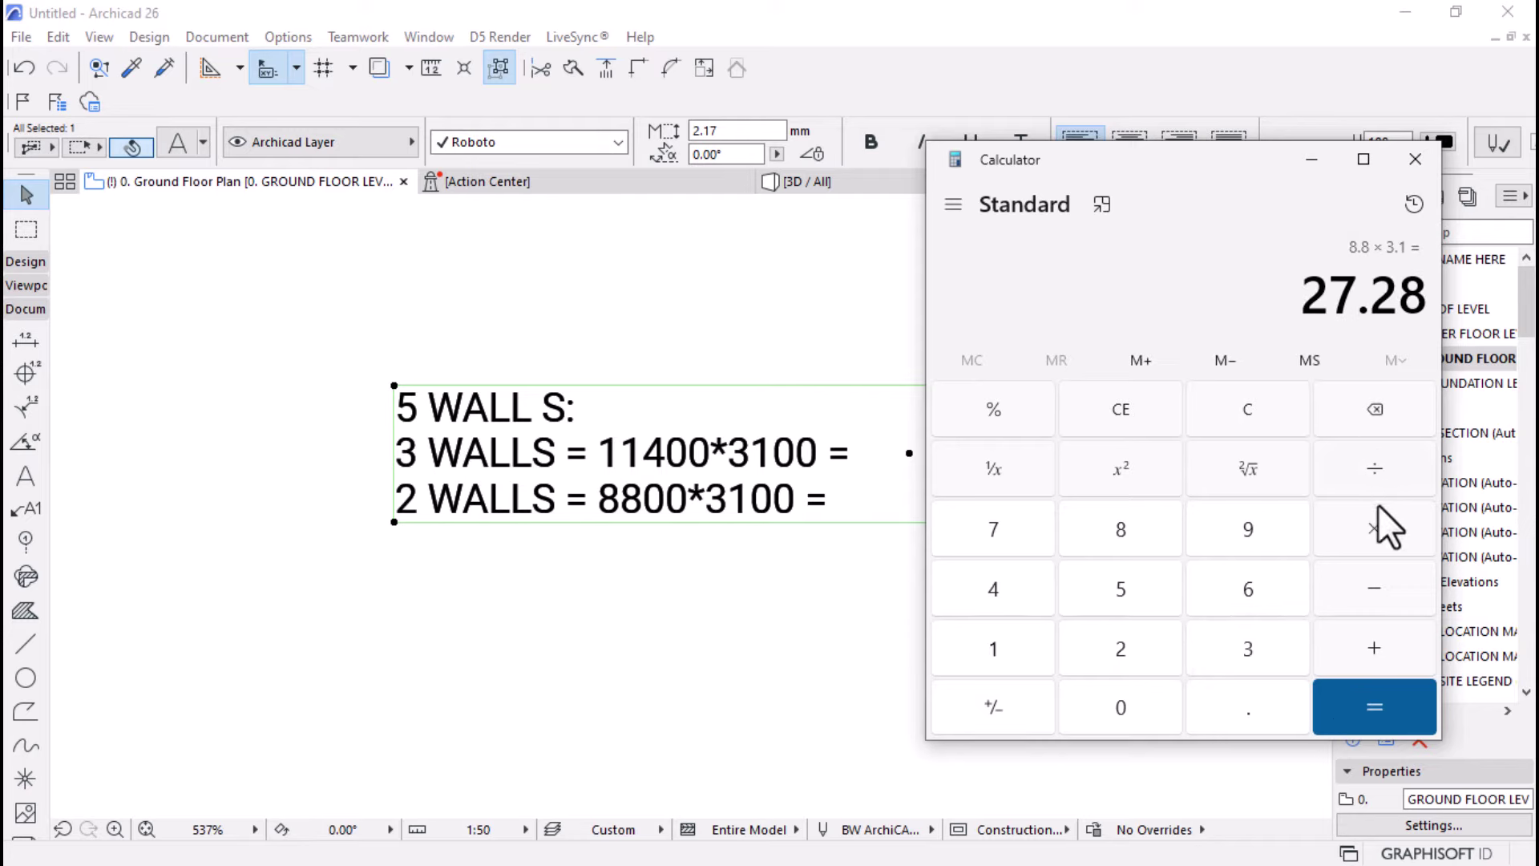
- Add 35 to the 8.8 × 3.1 result and copy the sum
click(1362, 642)
click(1239, 651)
key(period)
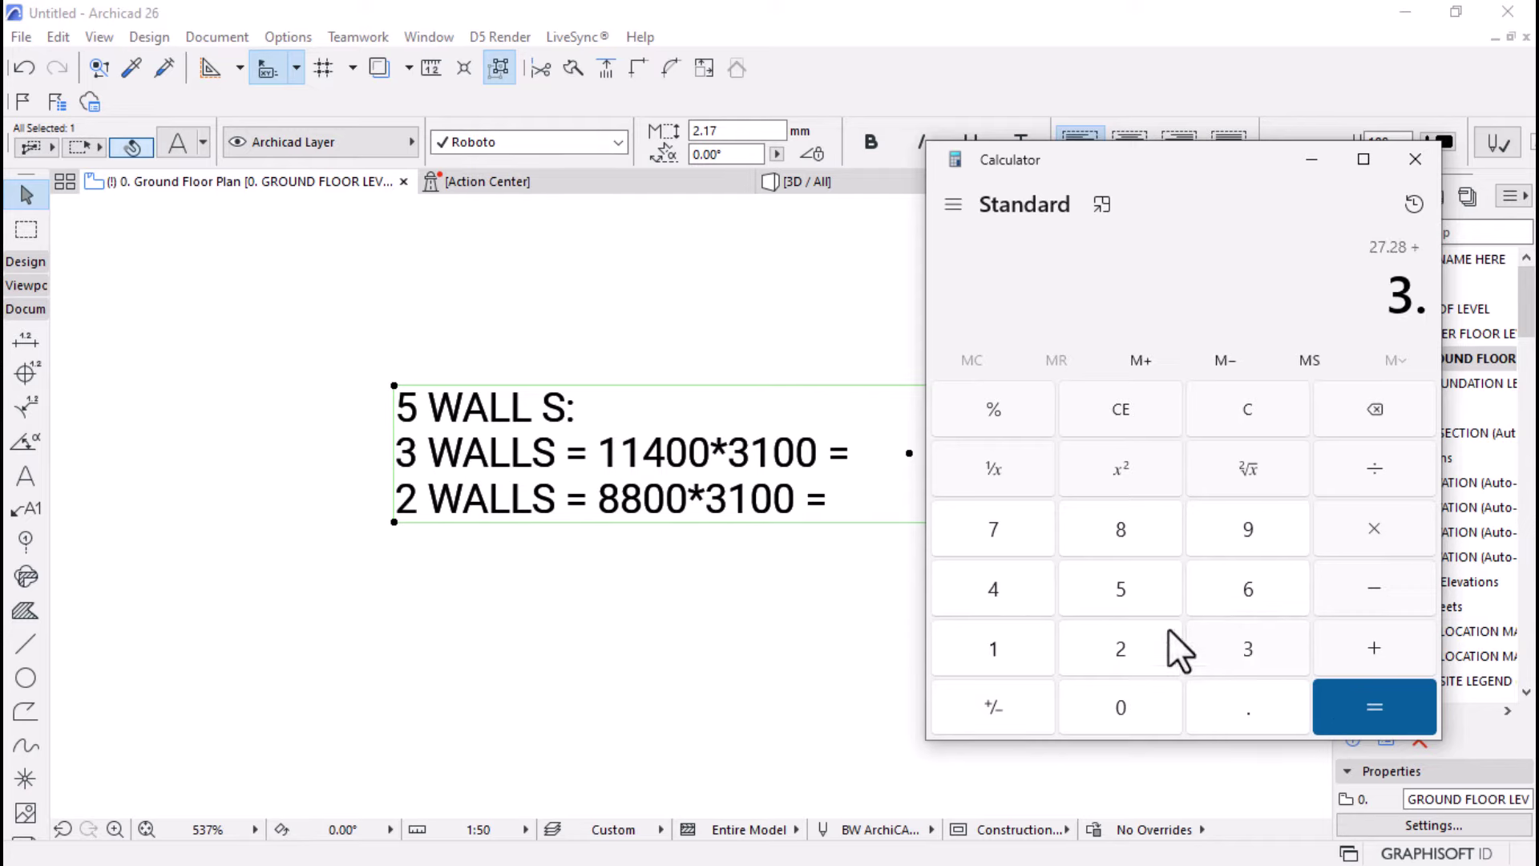
click(1373, 411)
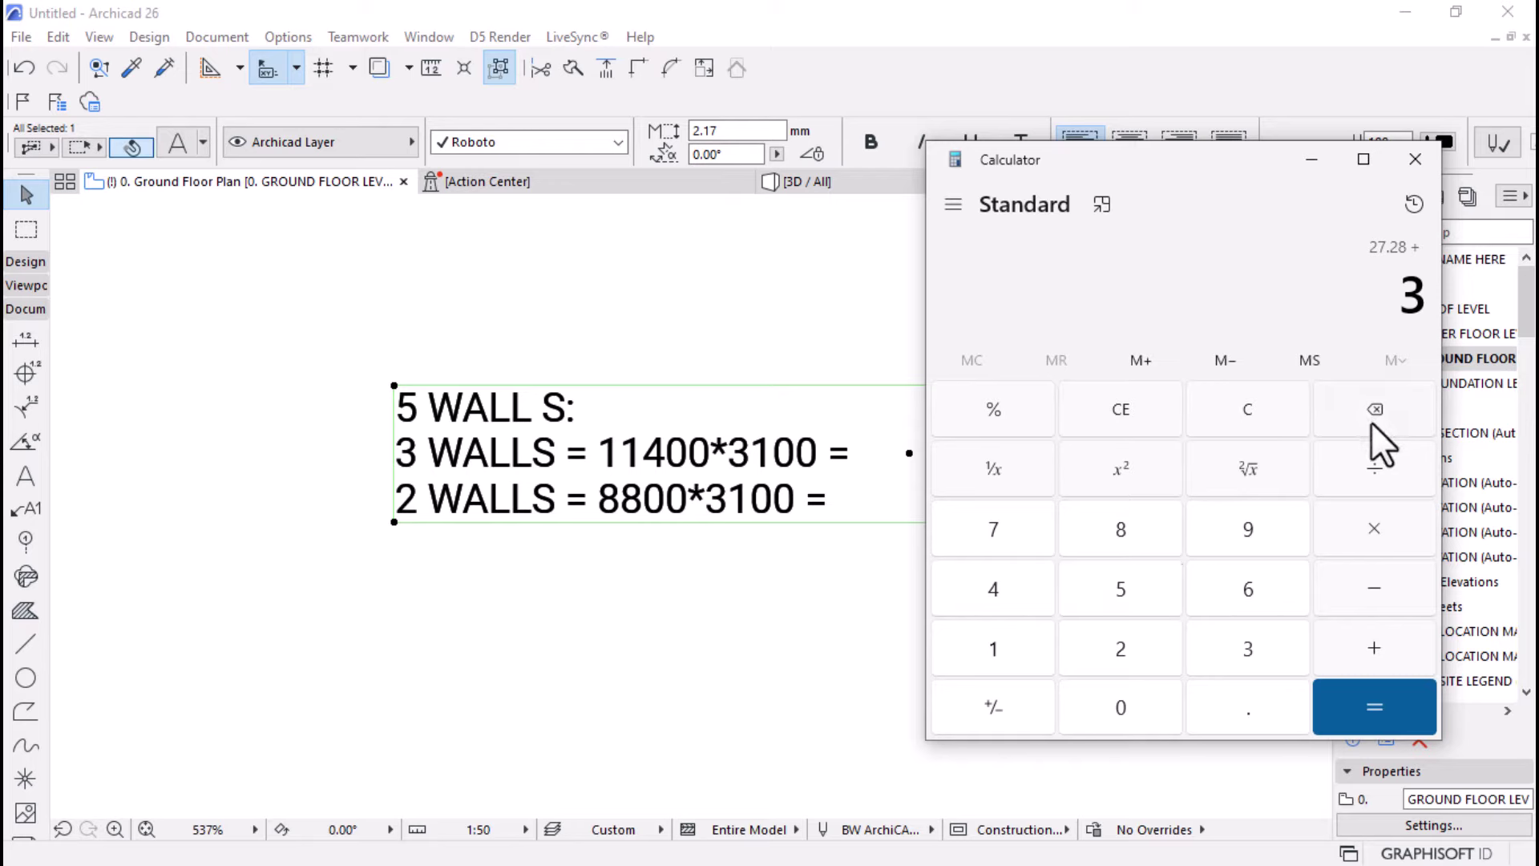
click(1112, 584)
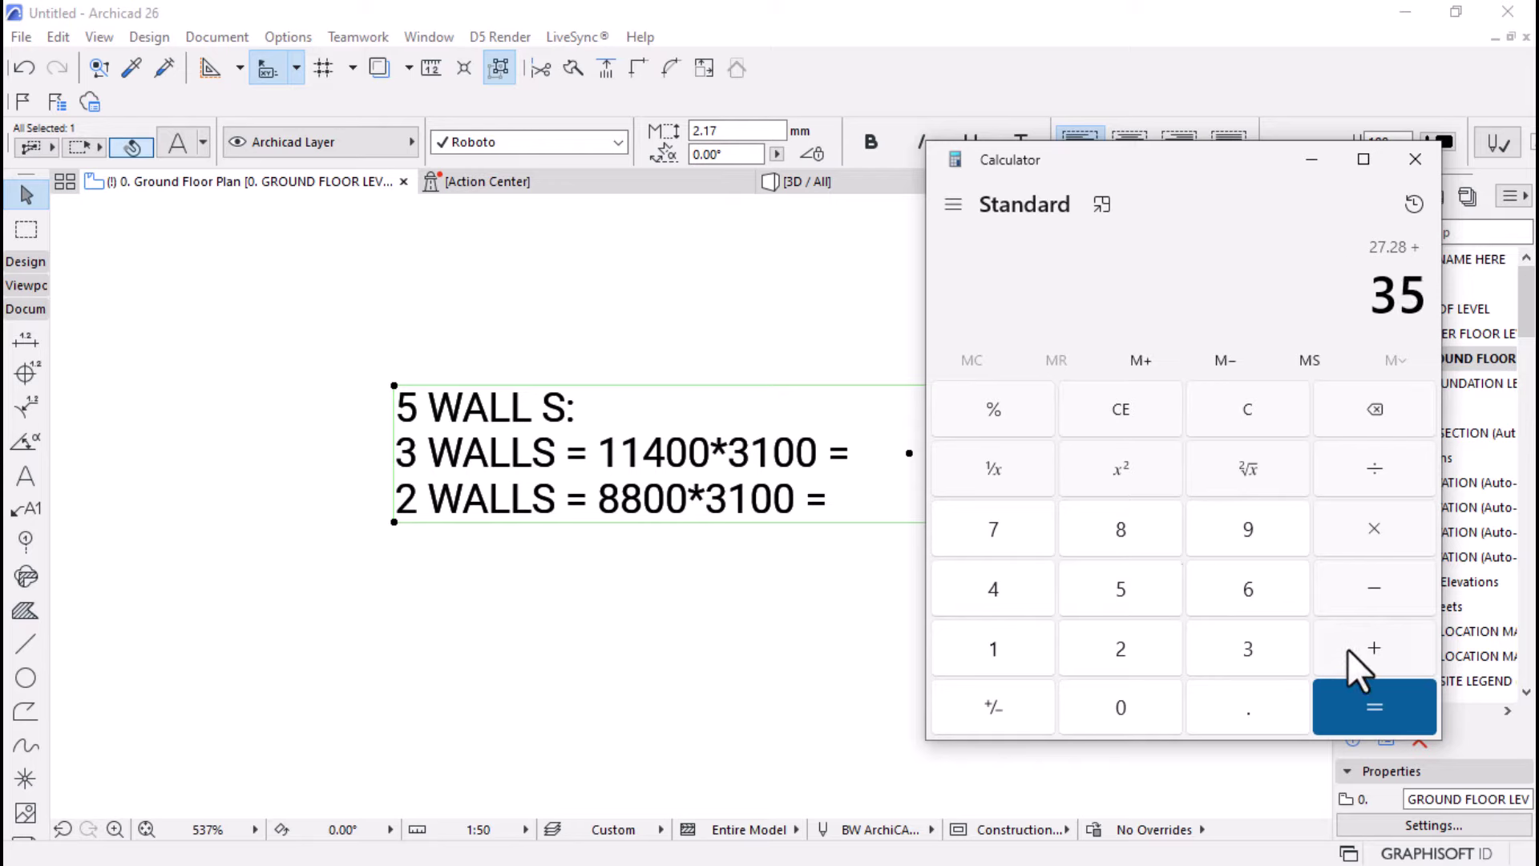
click(1349, 691)
drag(1318, 294, 1435, 306)
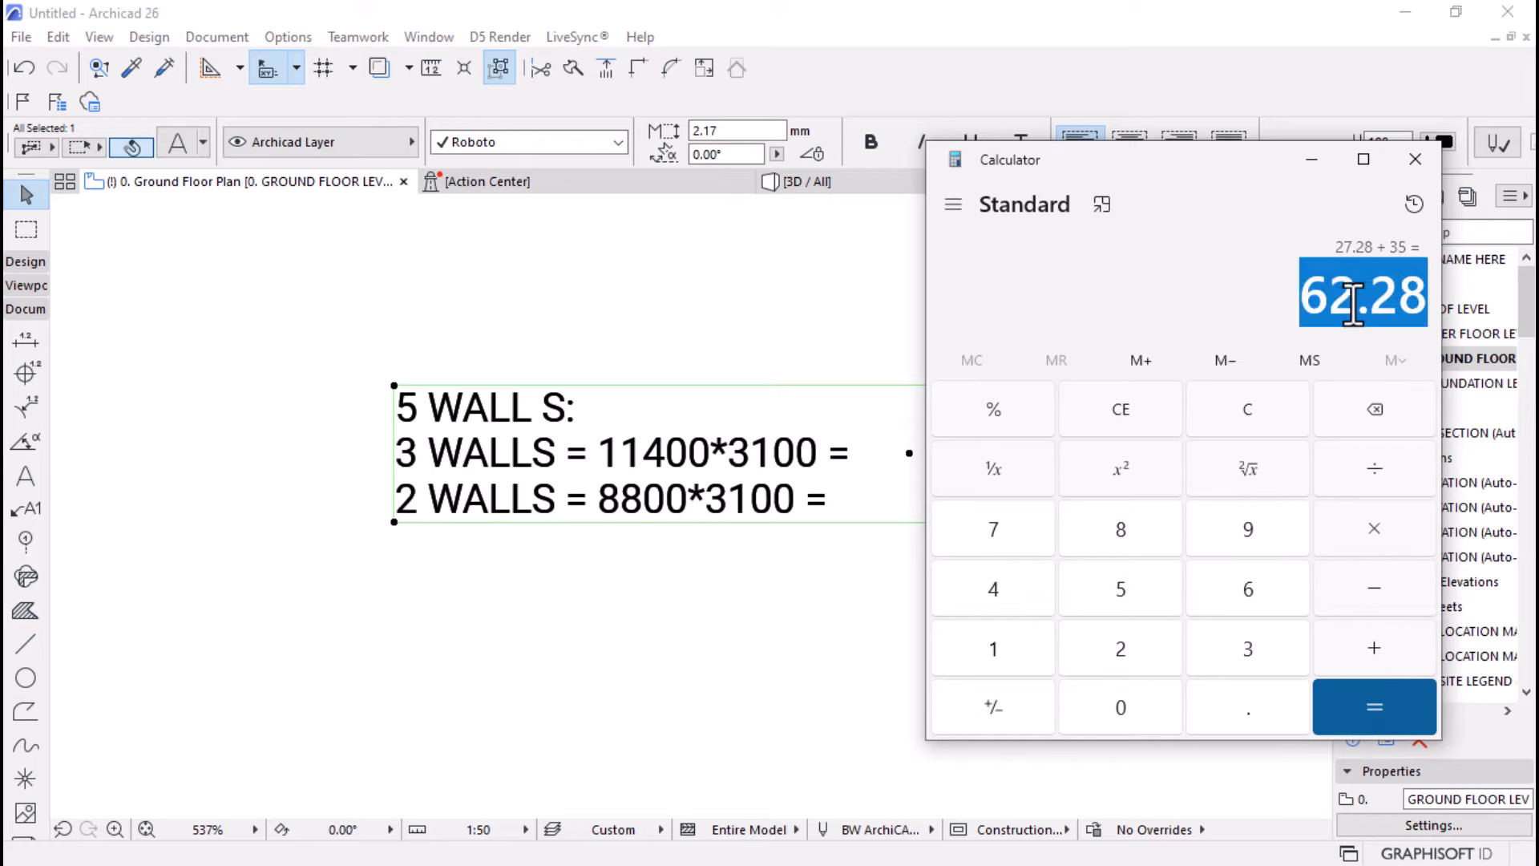
right_click(1145, 305)
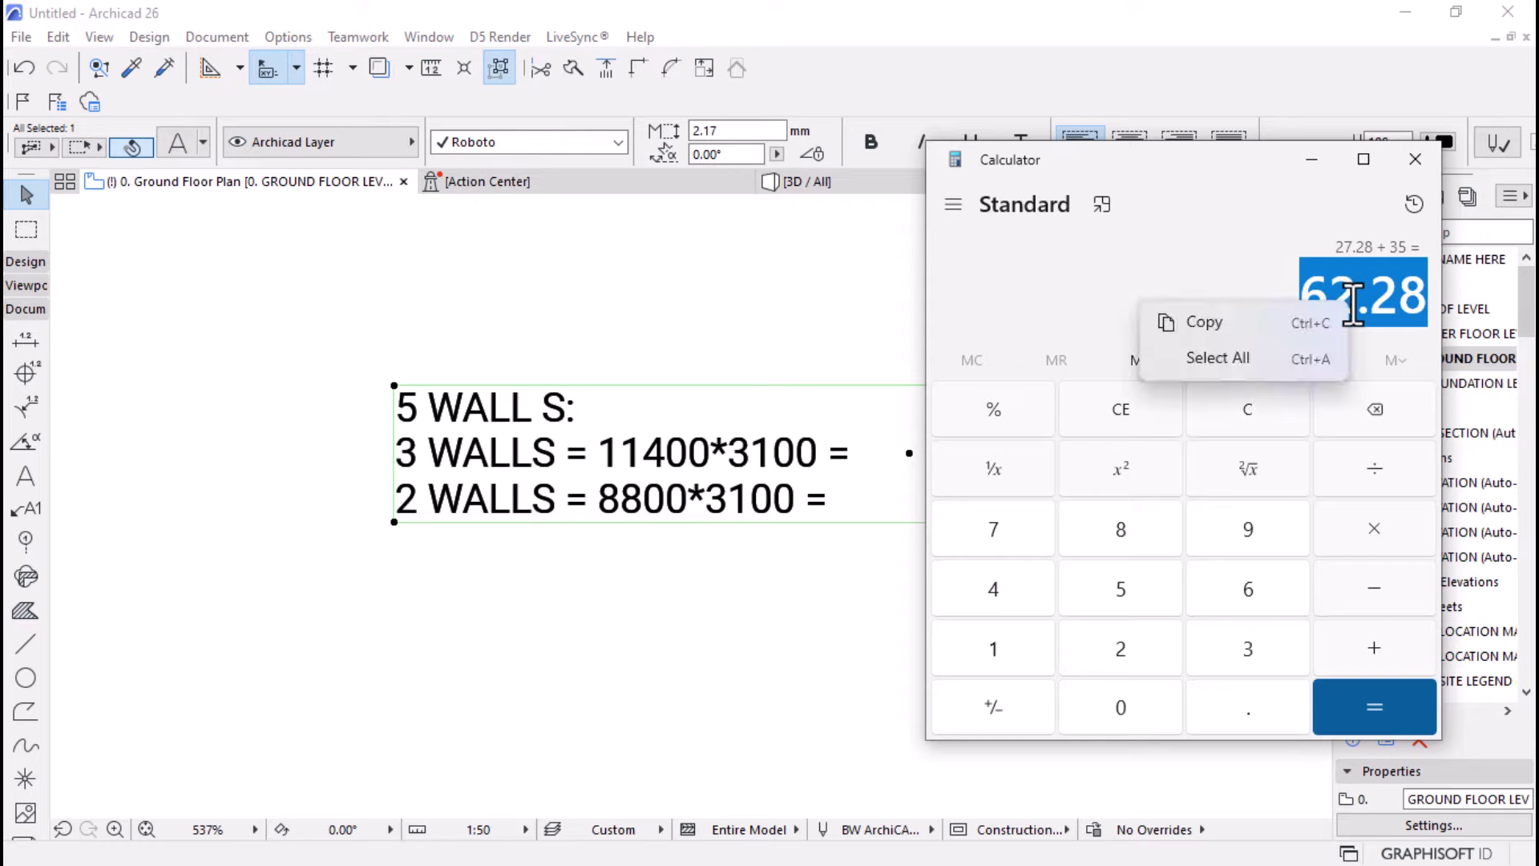
click(1201, 324)
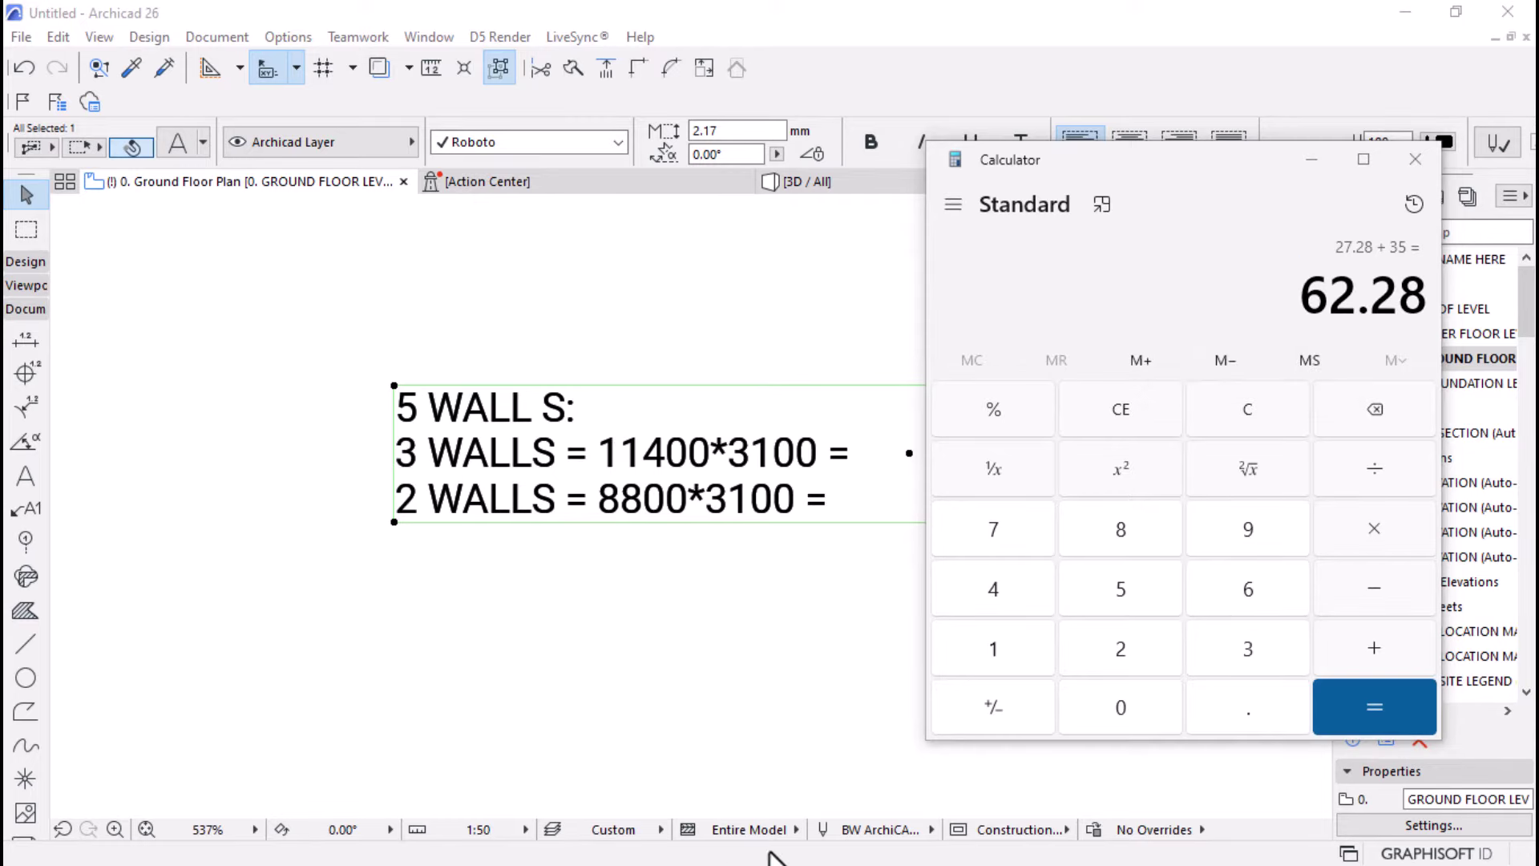
- Switch to the Excel cost estimator and paste 62.28 as the foundation brickwork quantity in F33
key(super)
mouse_move(858, 843)
click(738, 772)
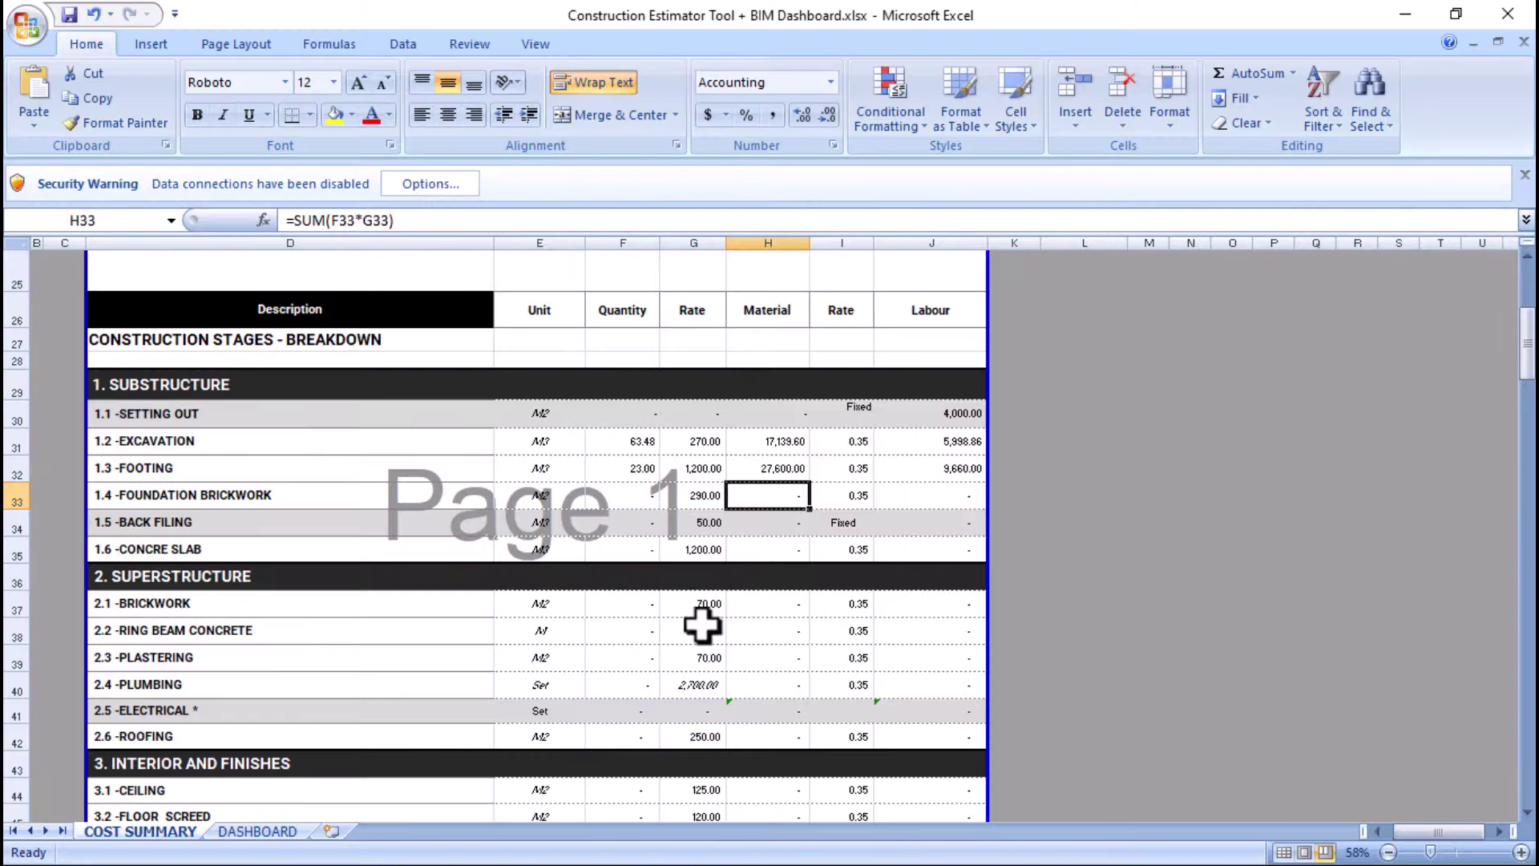
click(613, 497)
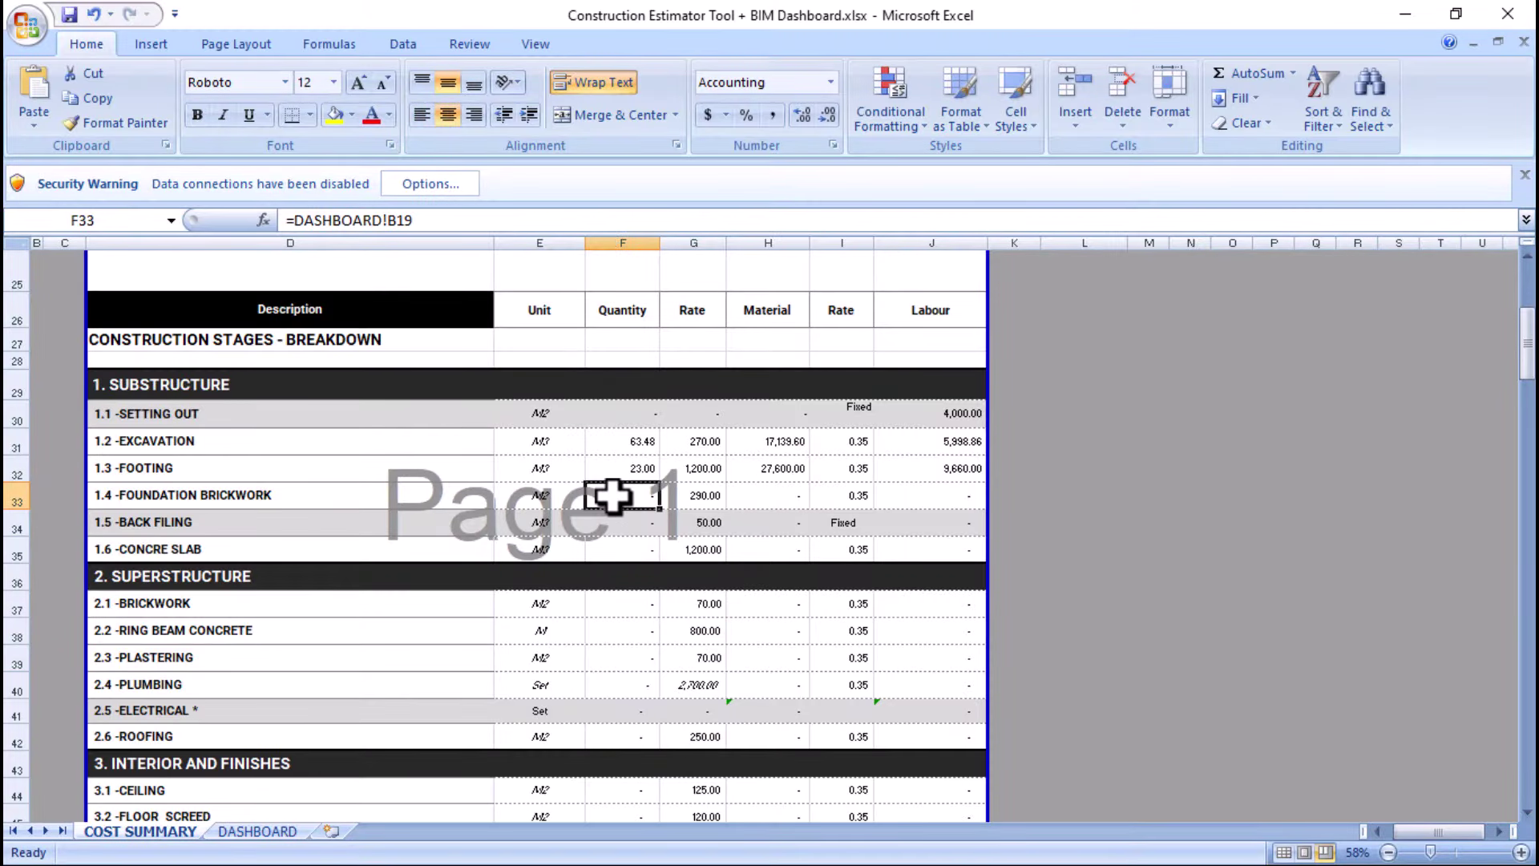
right_click(613, 497)
click(665, 558)
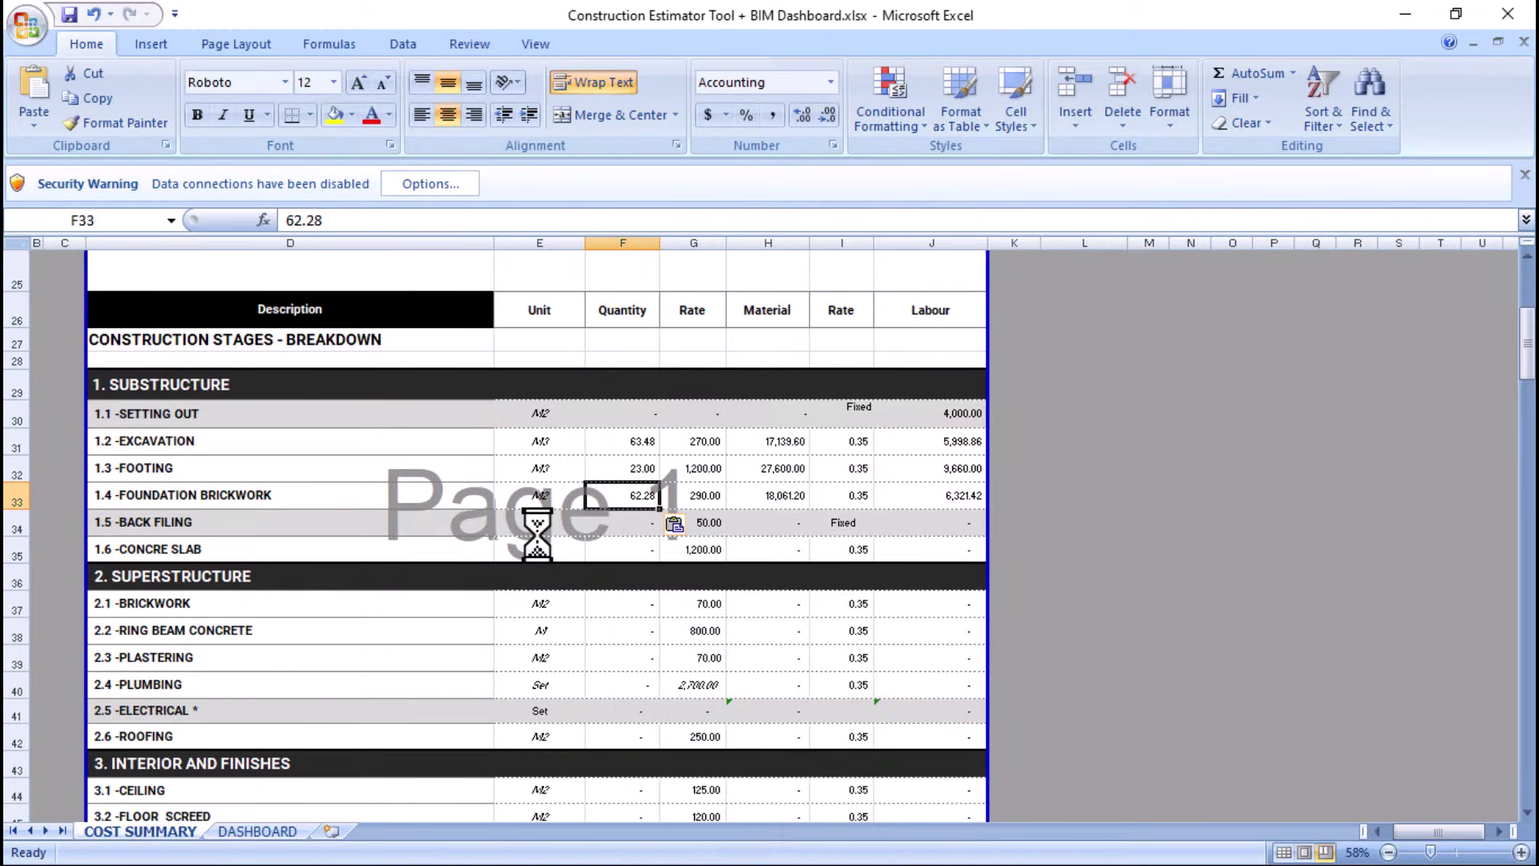
- Enter the formula =F33*G33 for the foundation brickwork's material cost in H33
click(771, 495)
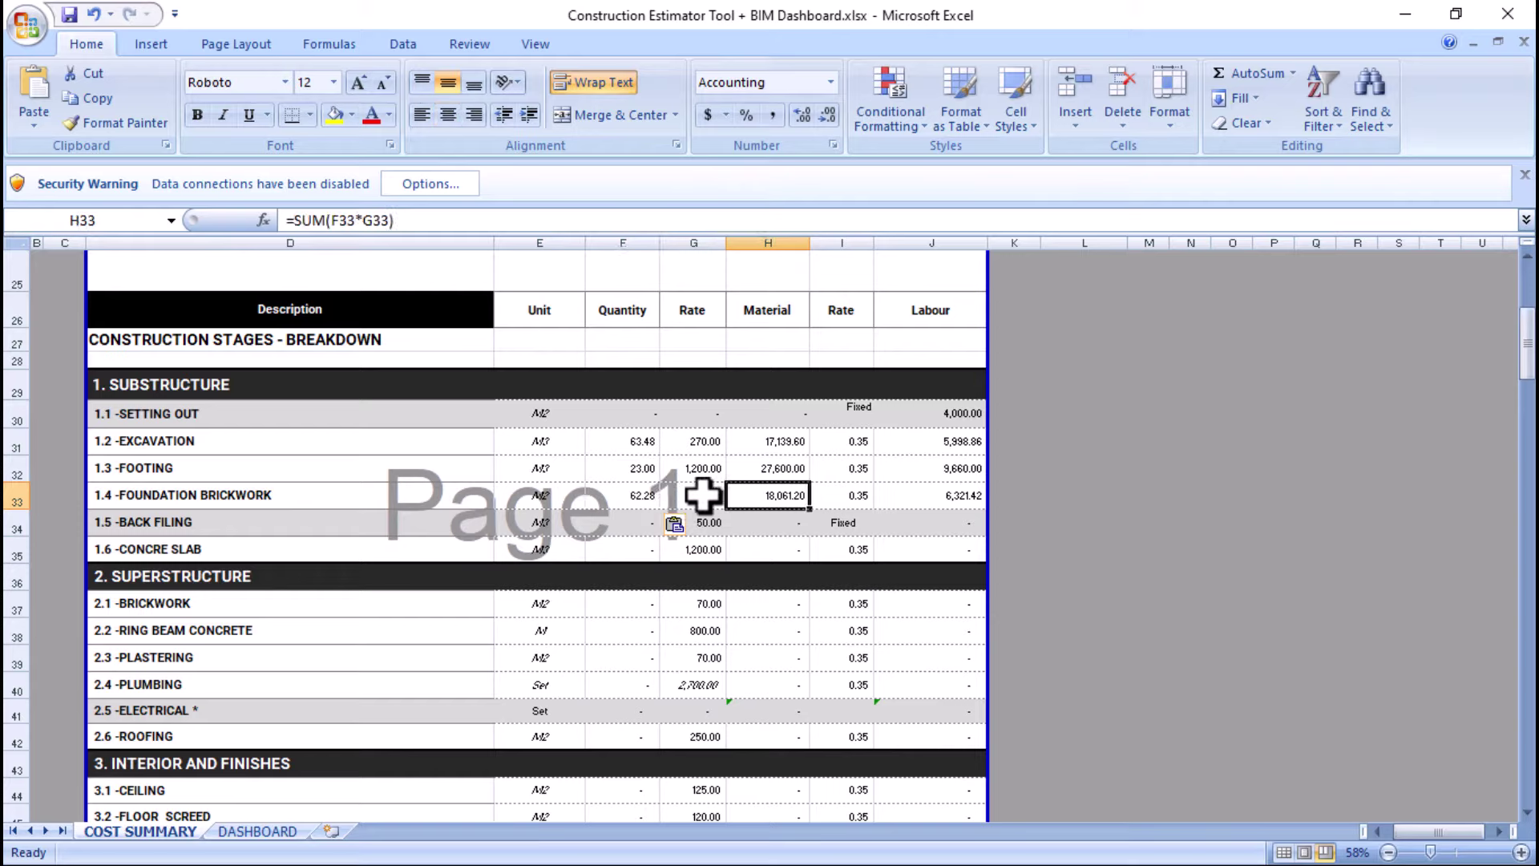
click(691, 497)
click(760, 501)
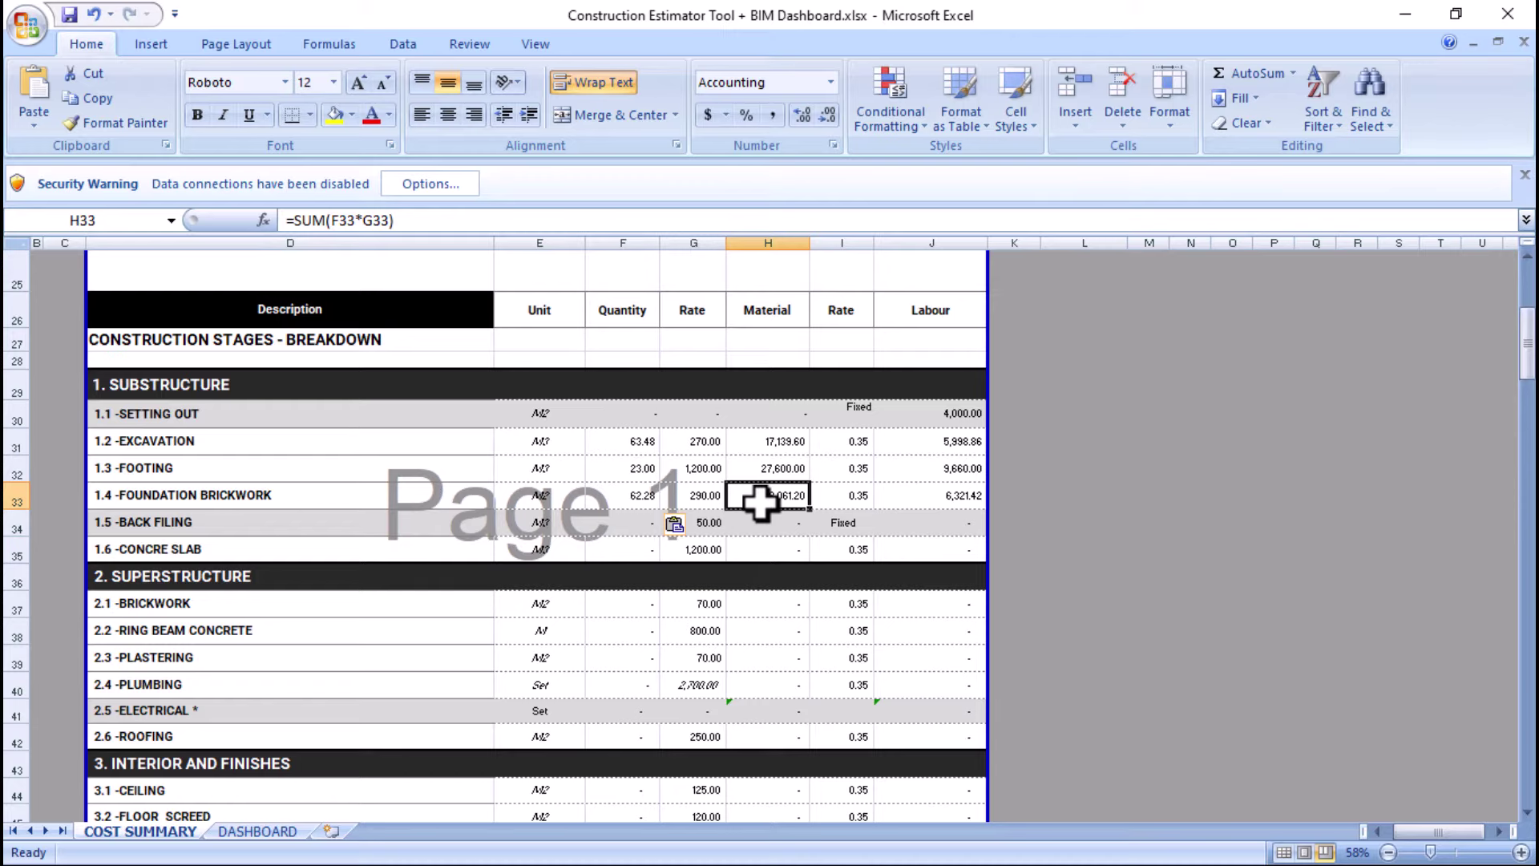
text(=)
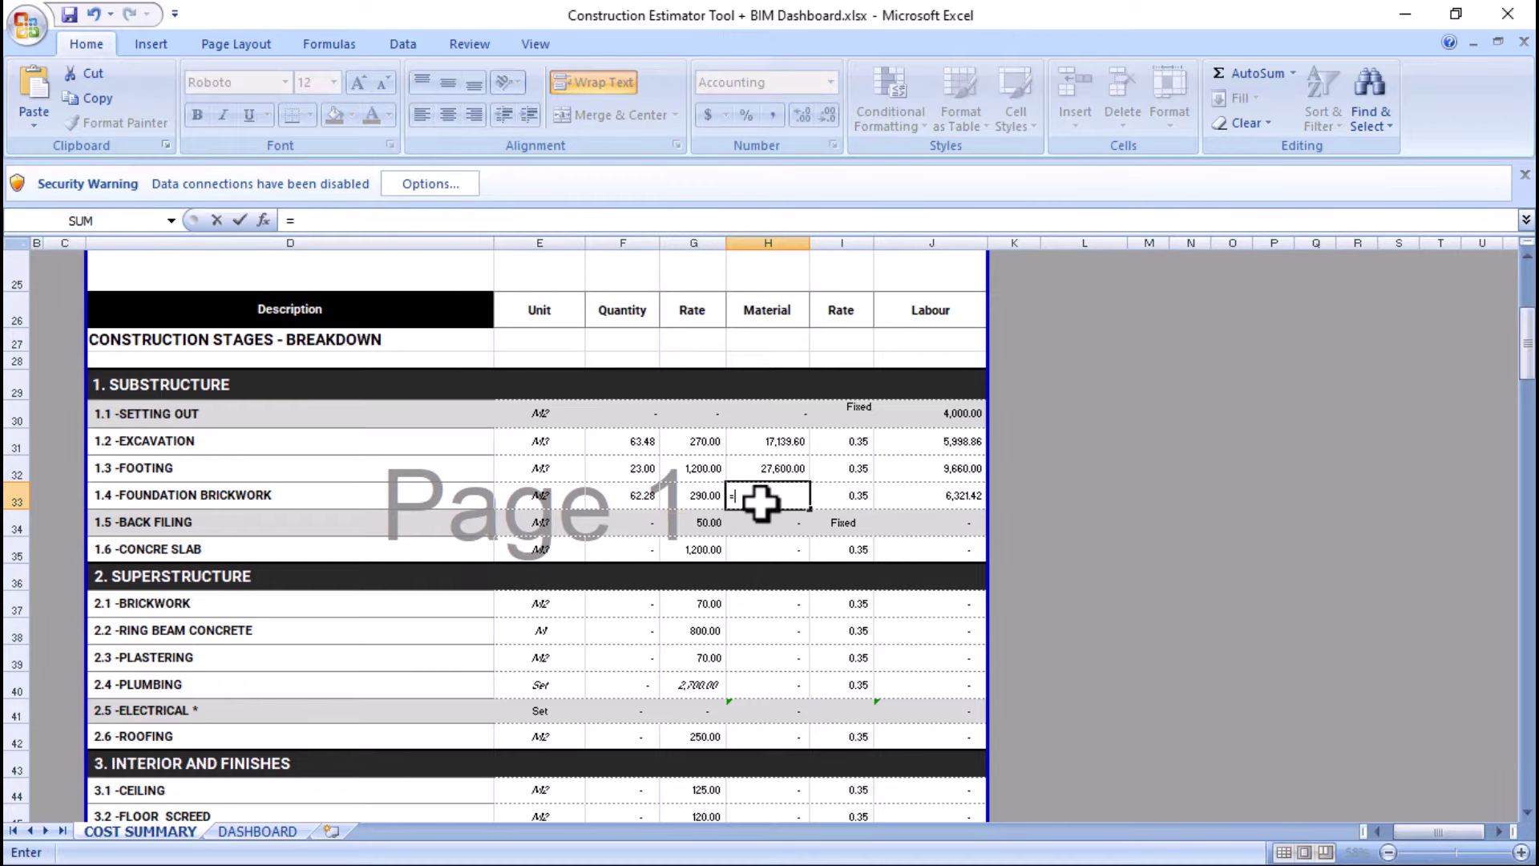
click(637, 503)
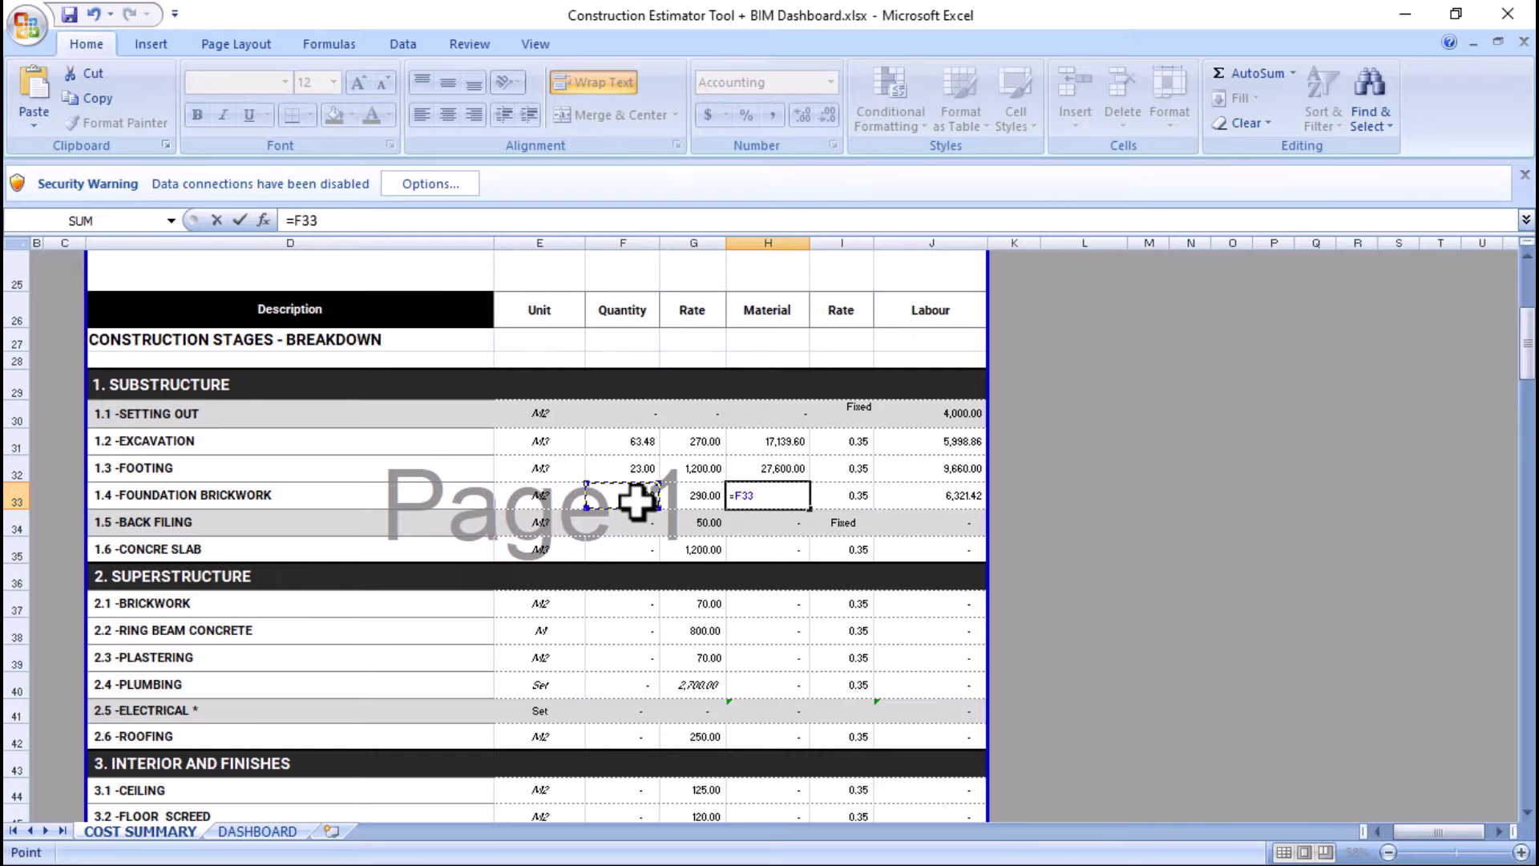
text(*)
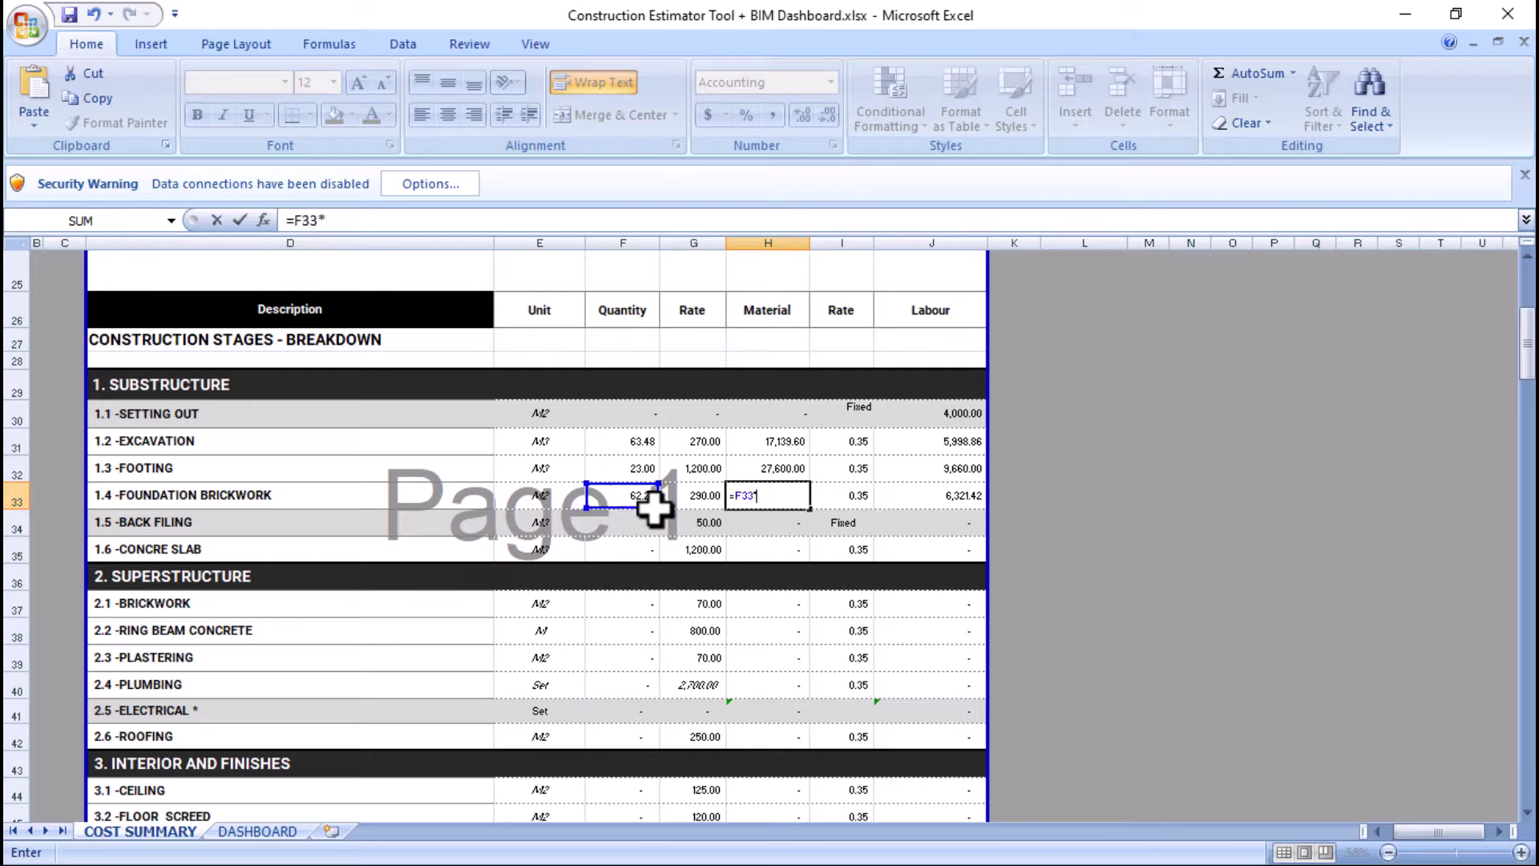
click(687, 498)
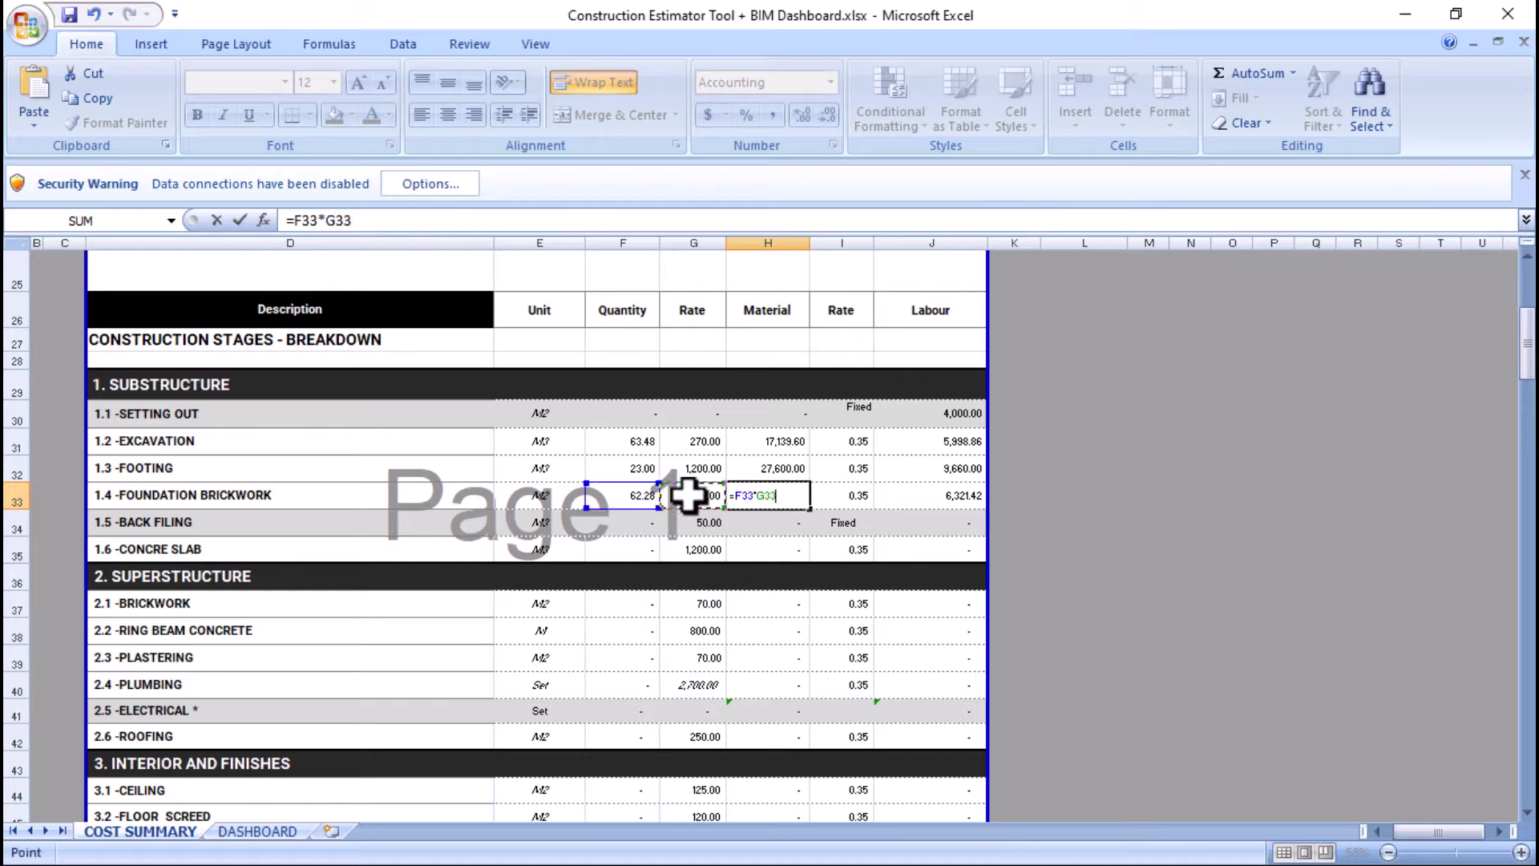
key(Return)
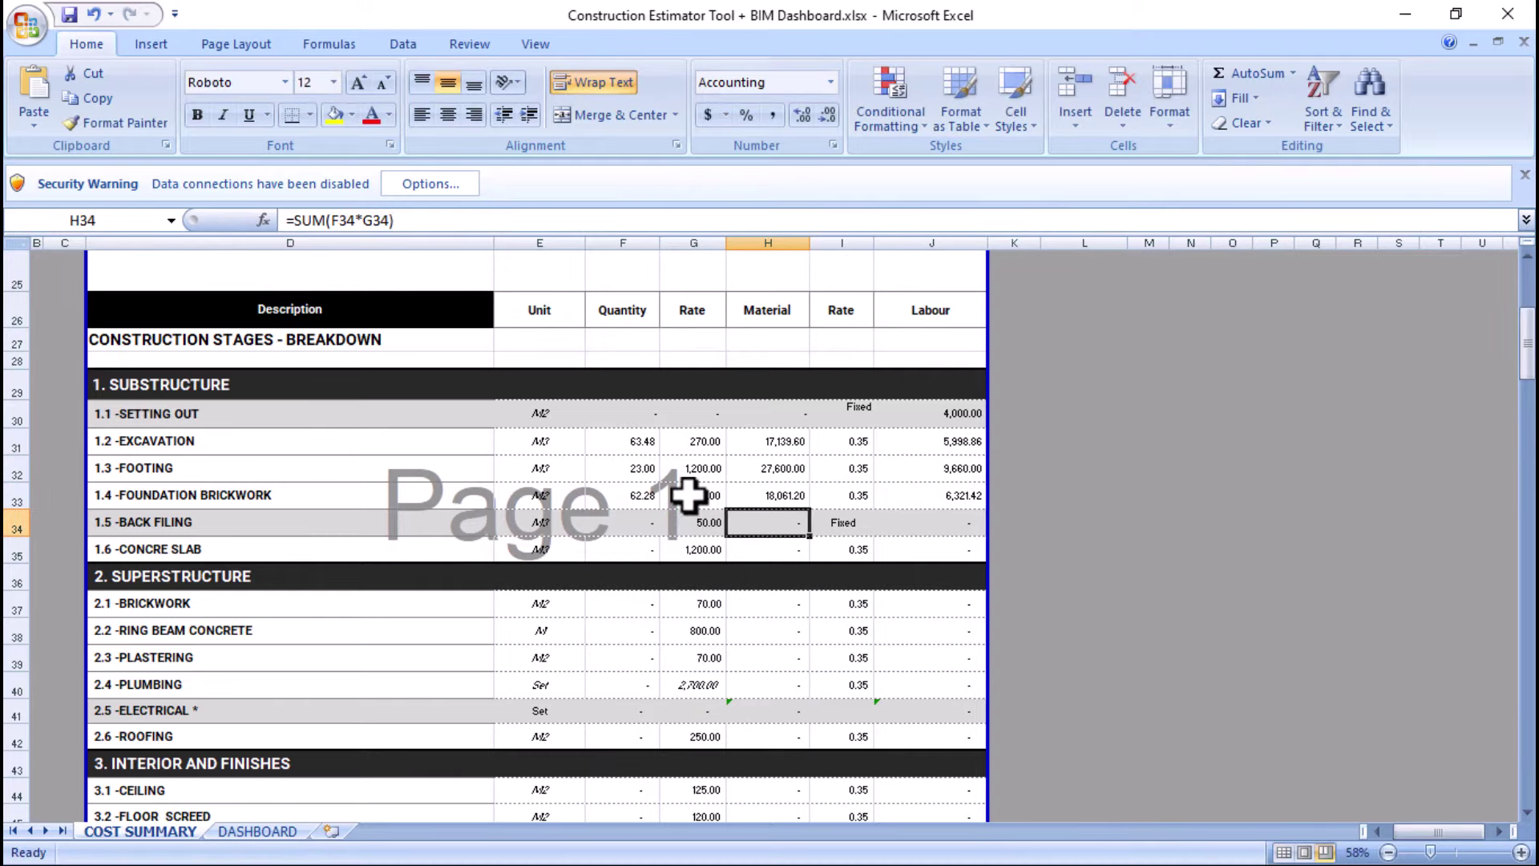
- Enter the formula =H33*I33 for the foundation brickwork's labour cost in J33
click(782, 499)
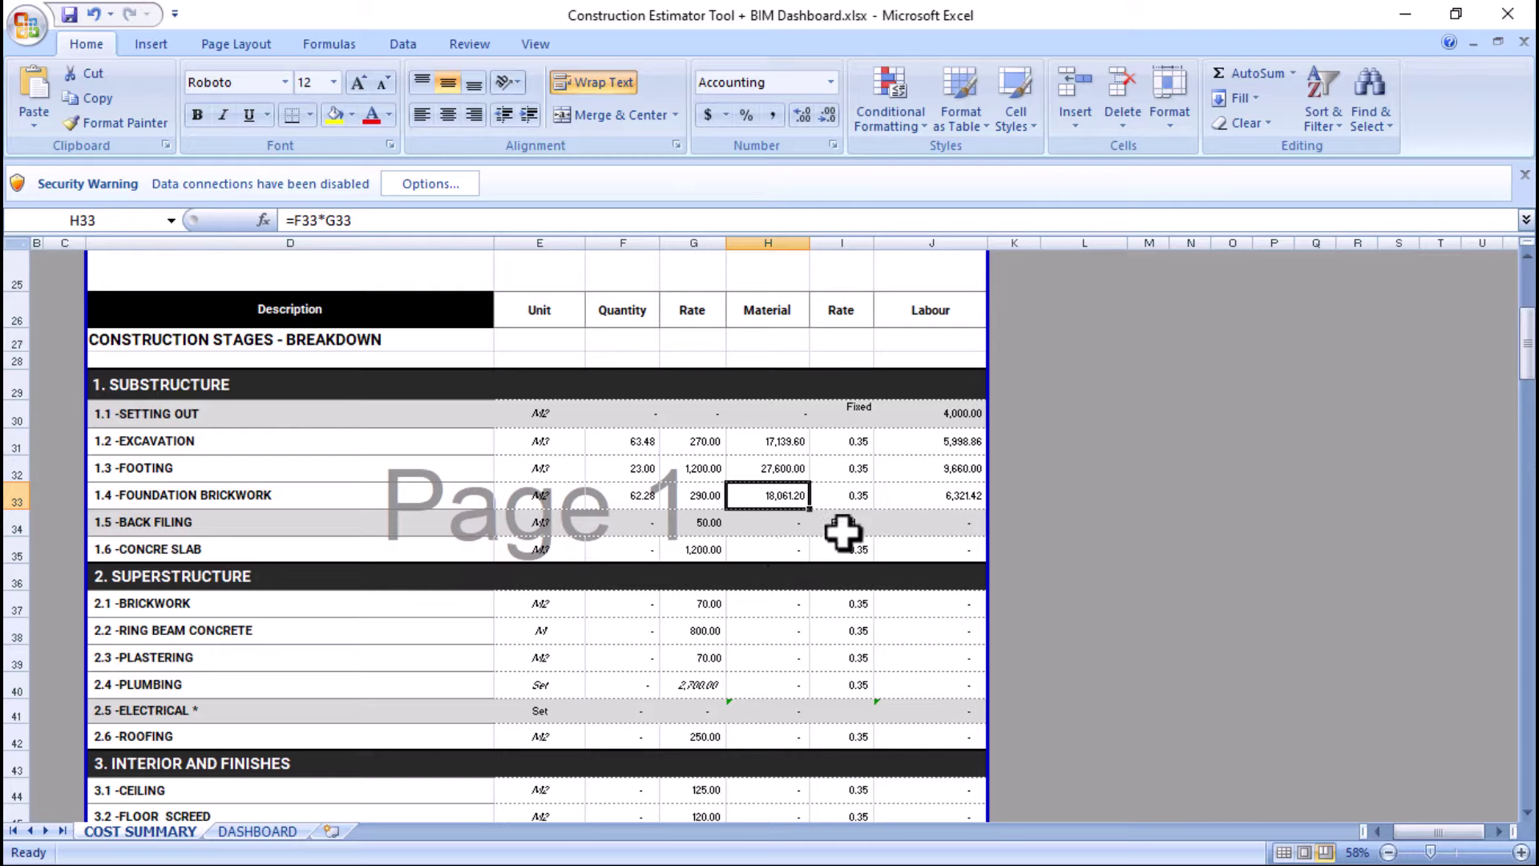
click(956, 499)
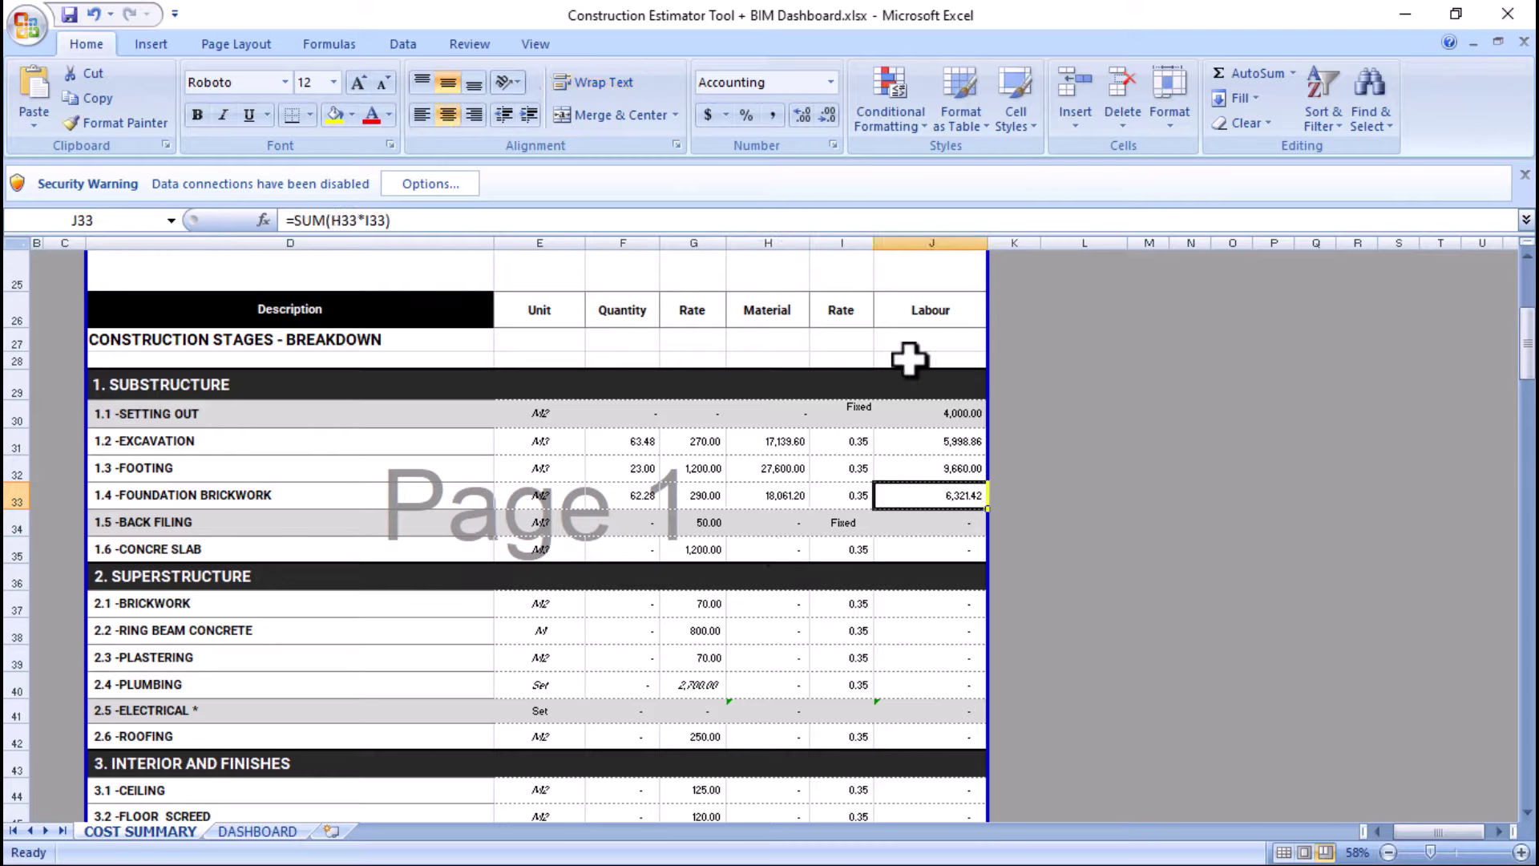
click(840, 502)
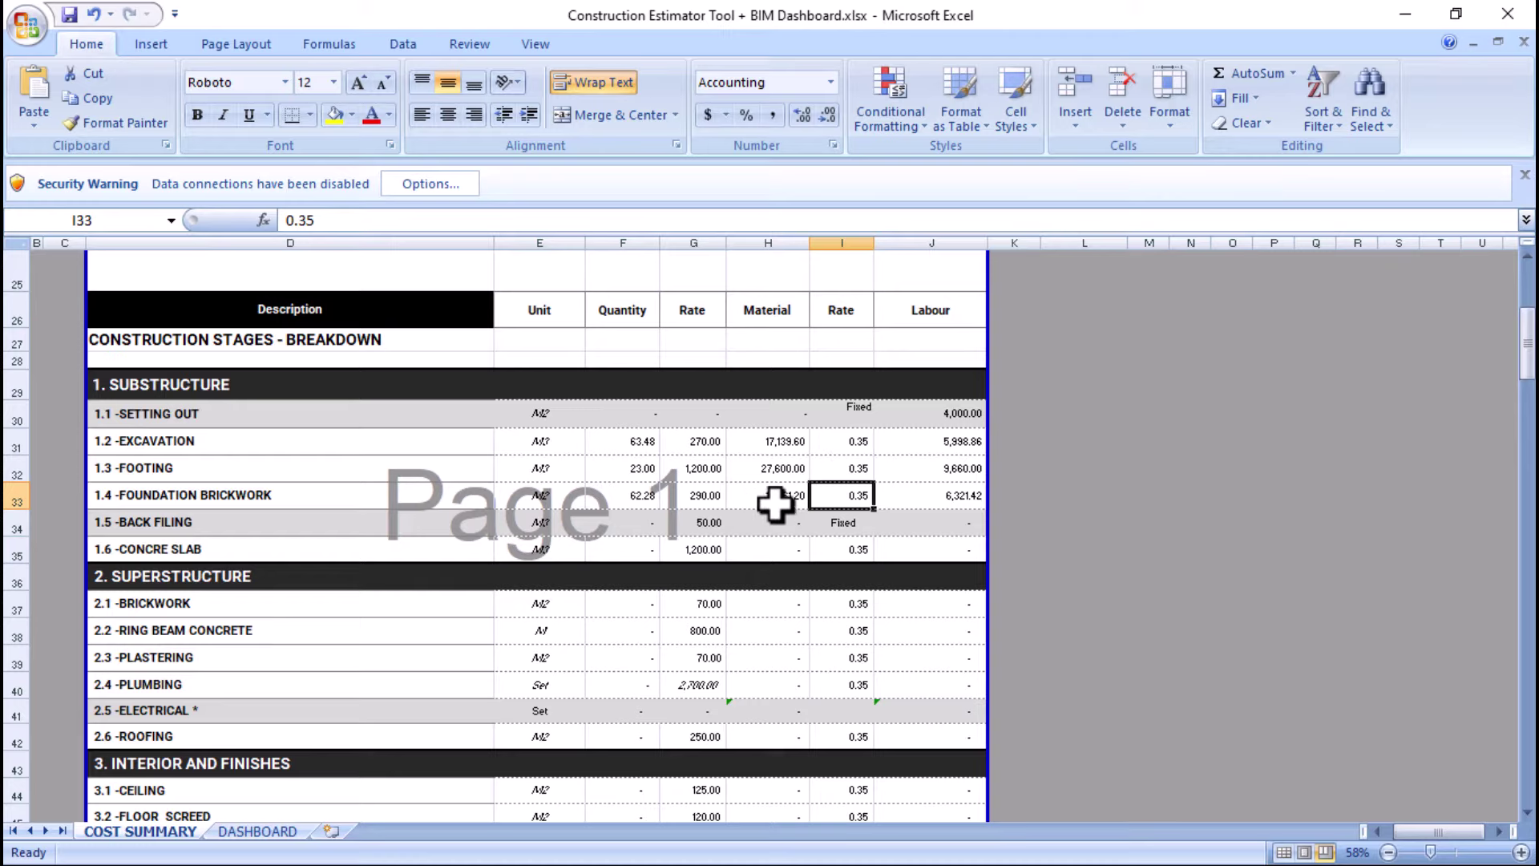
click(950, 501)
text(=)
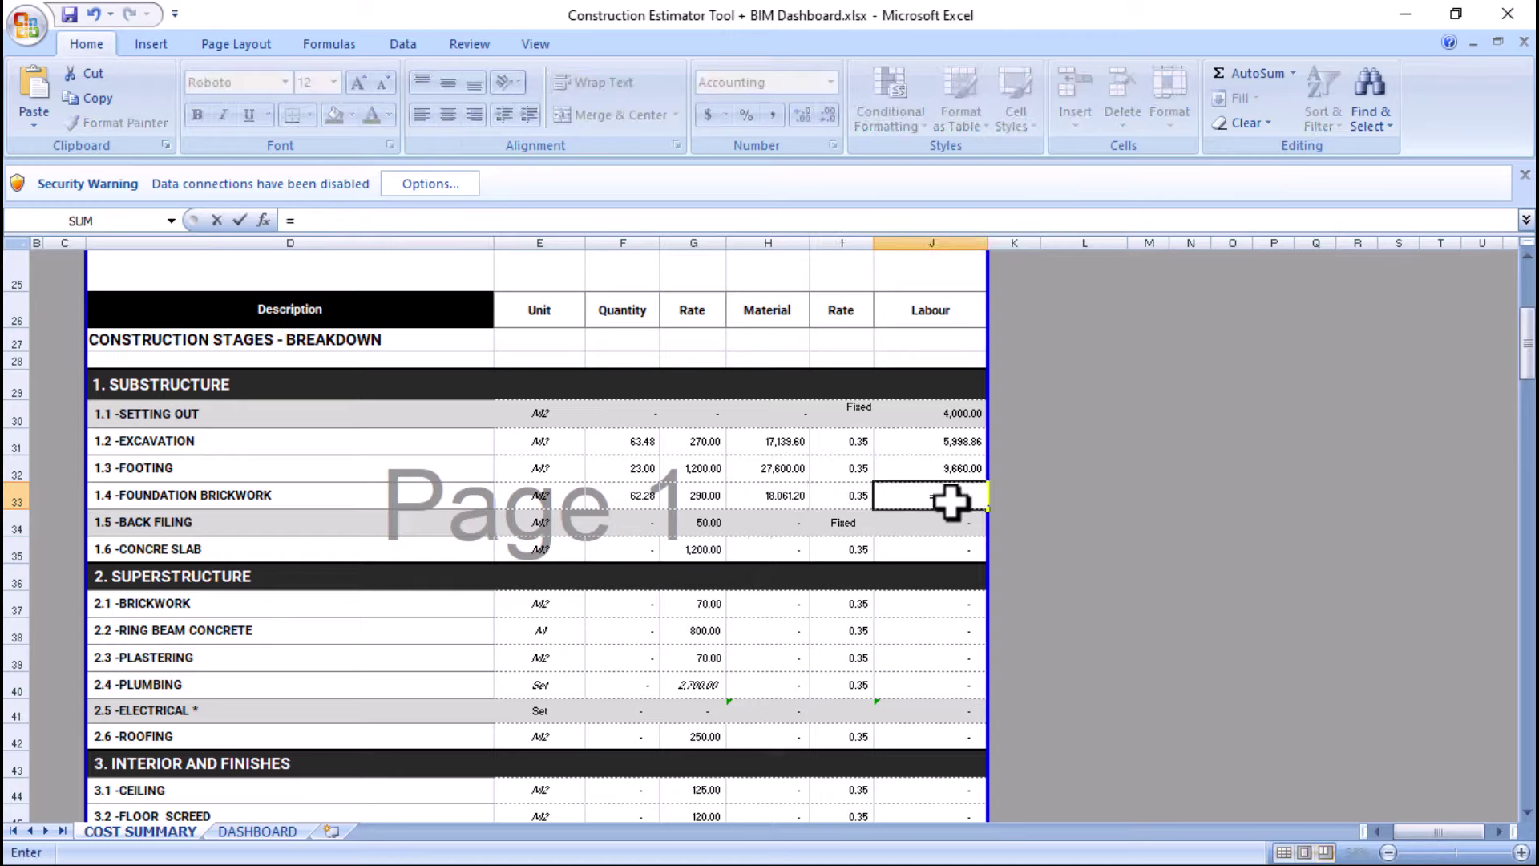
click(784, 497)
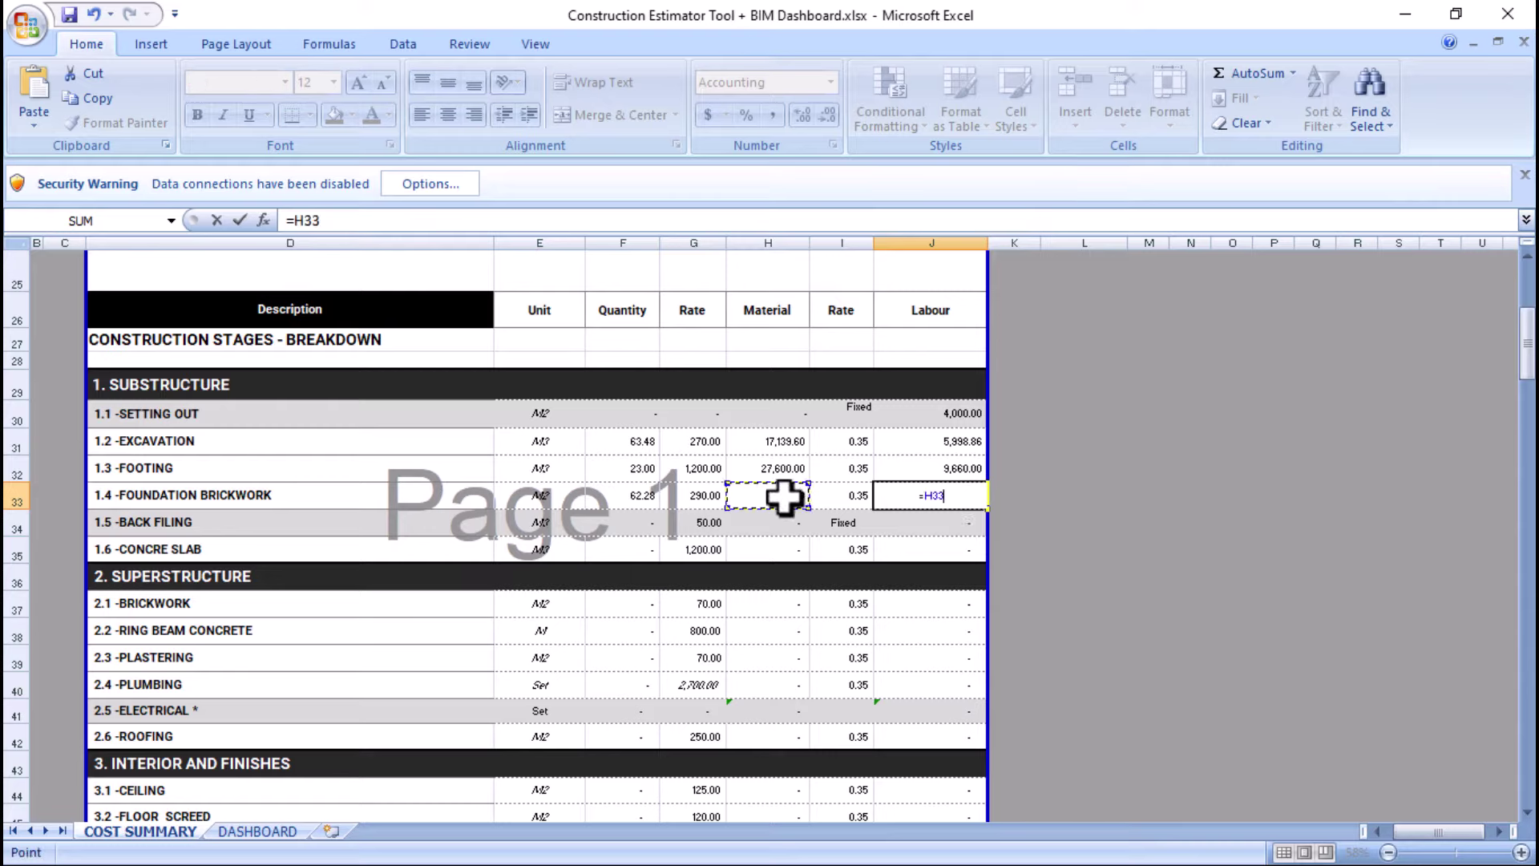
text(*)
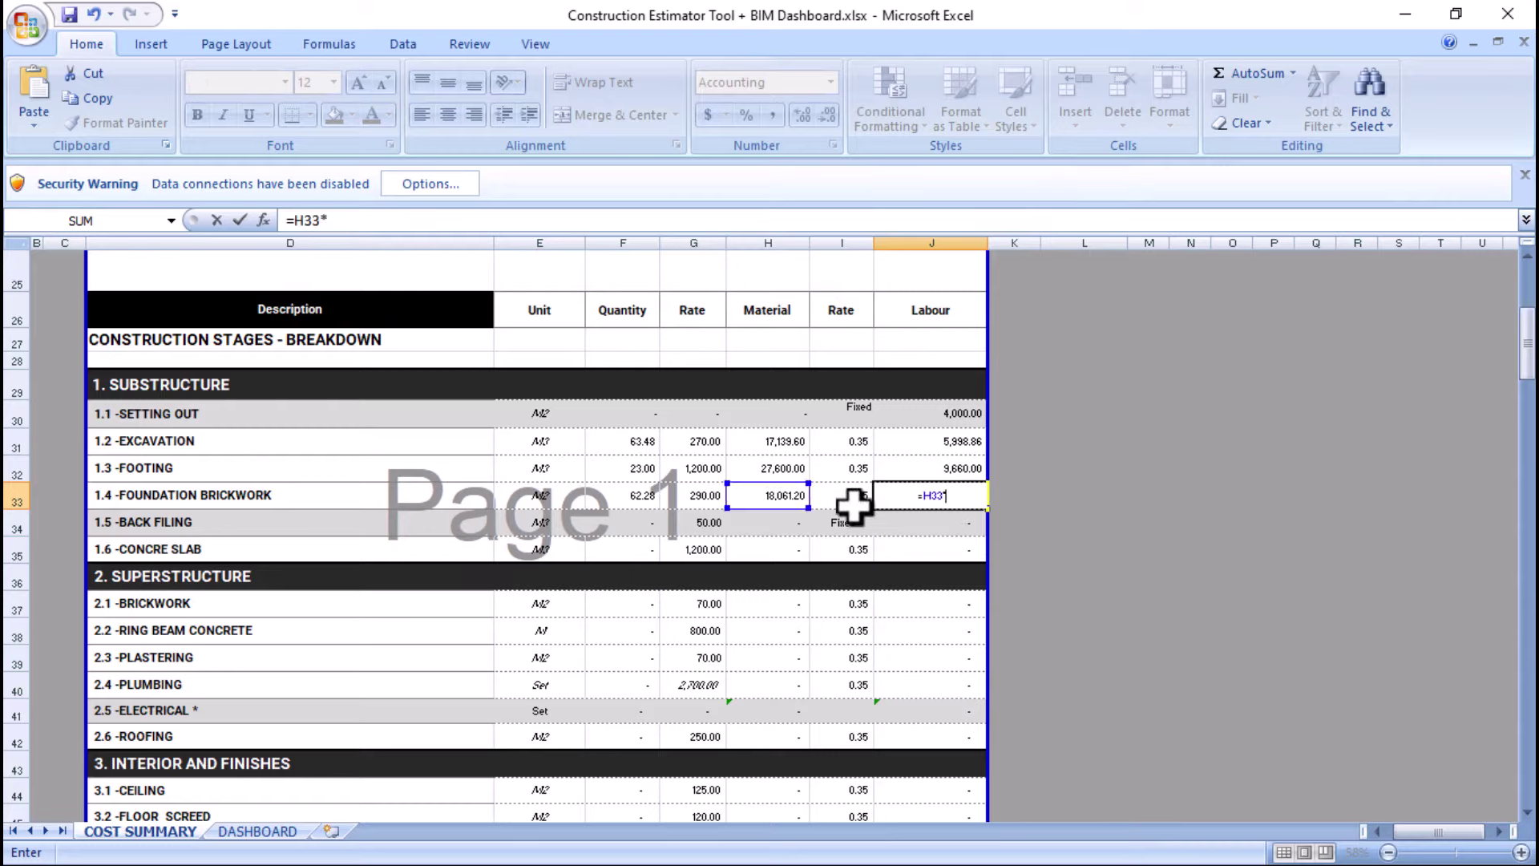
click(852, 504)
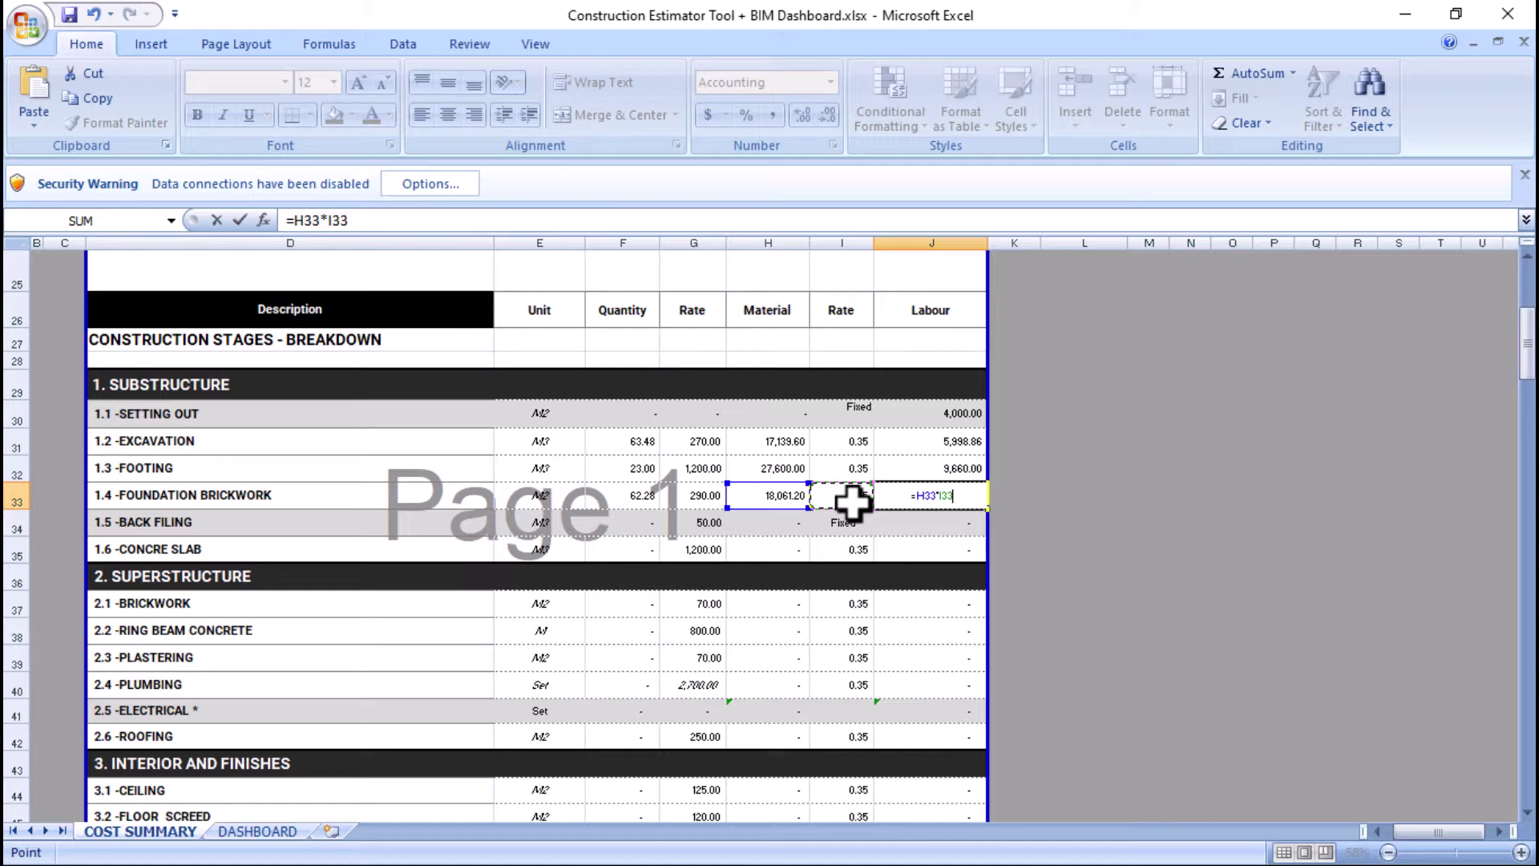
key(Return)
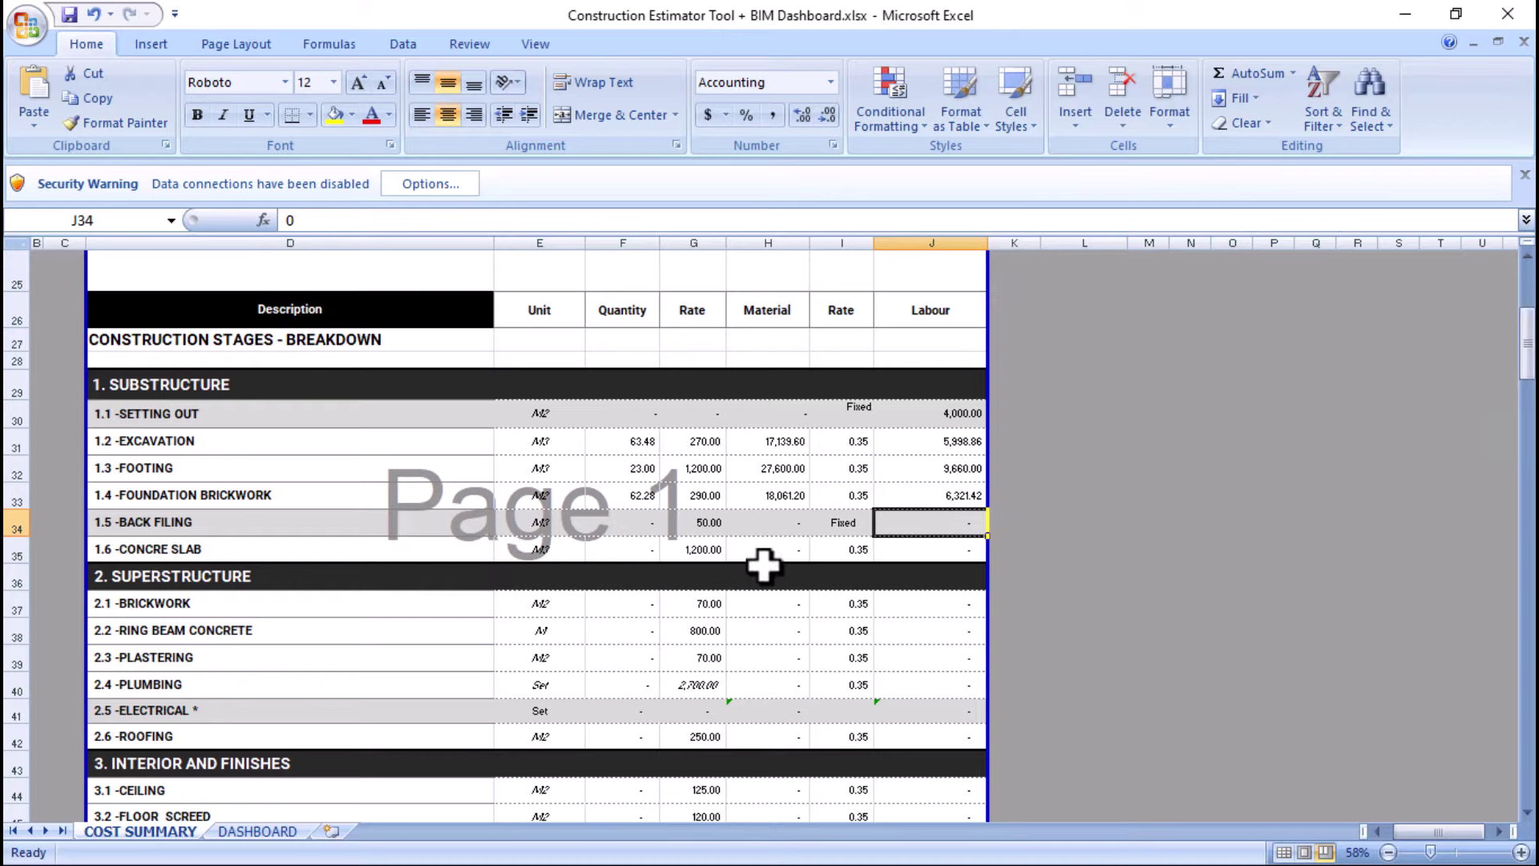
scroll(763, 566, down, 1)
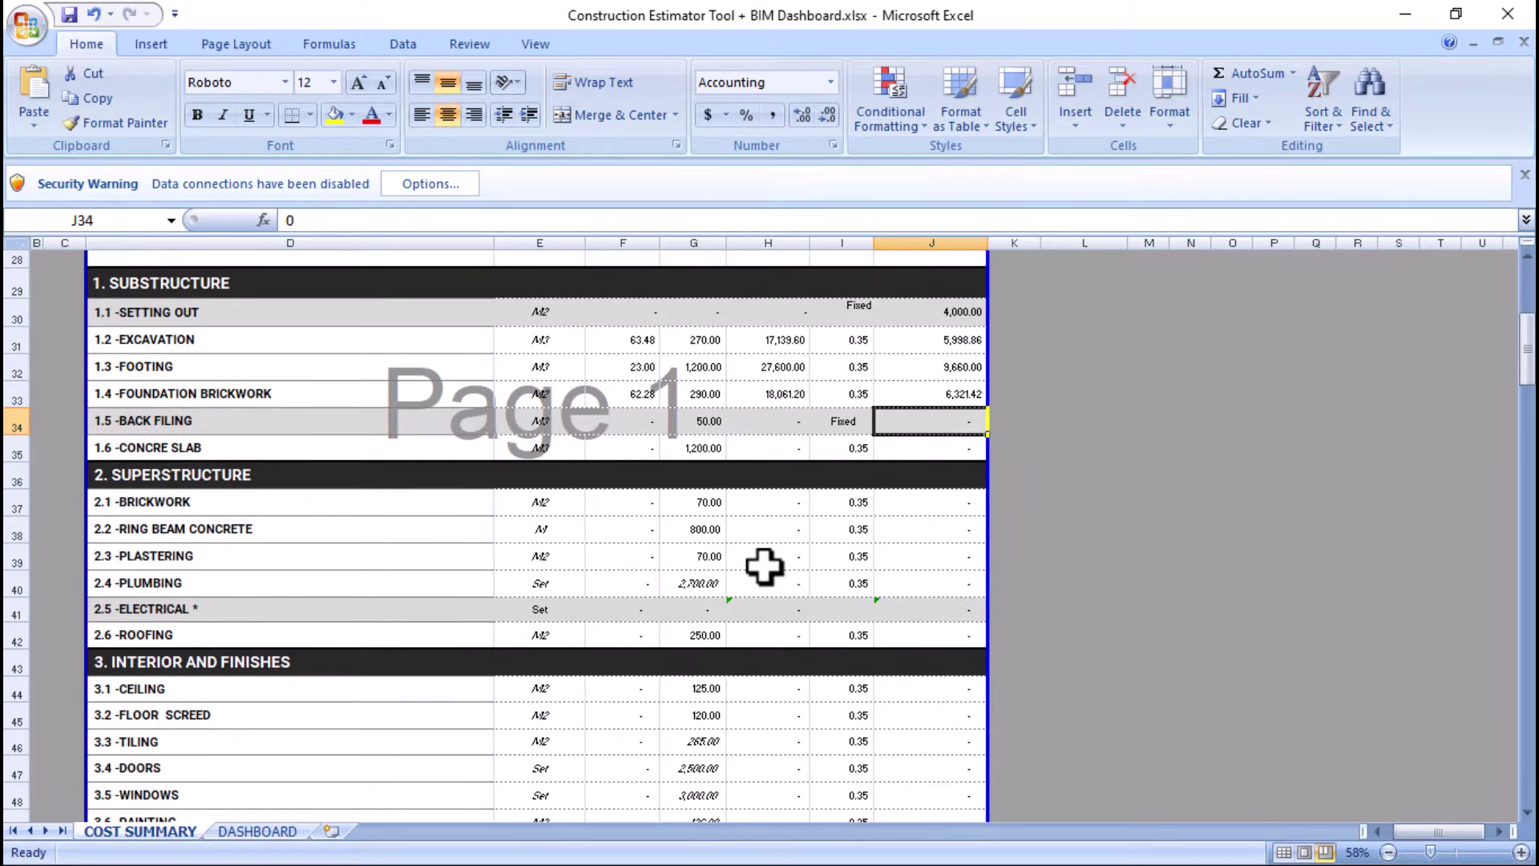
scroll(744, 549, up, 6)
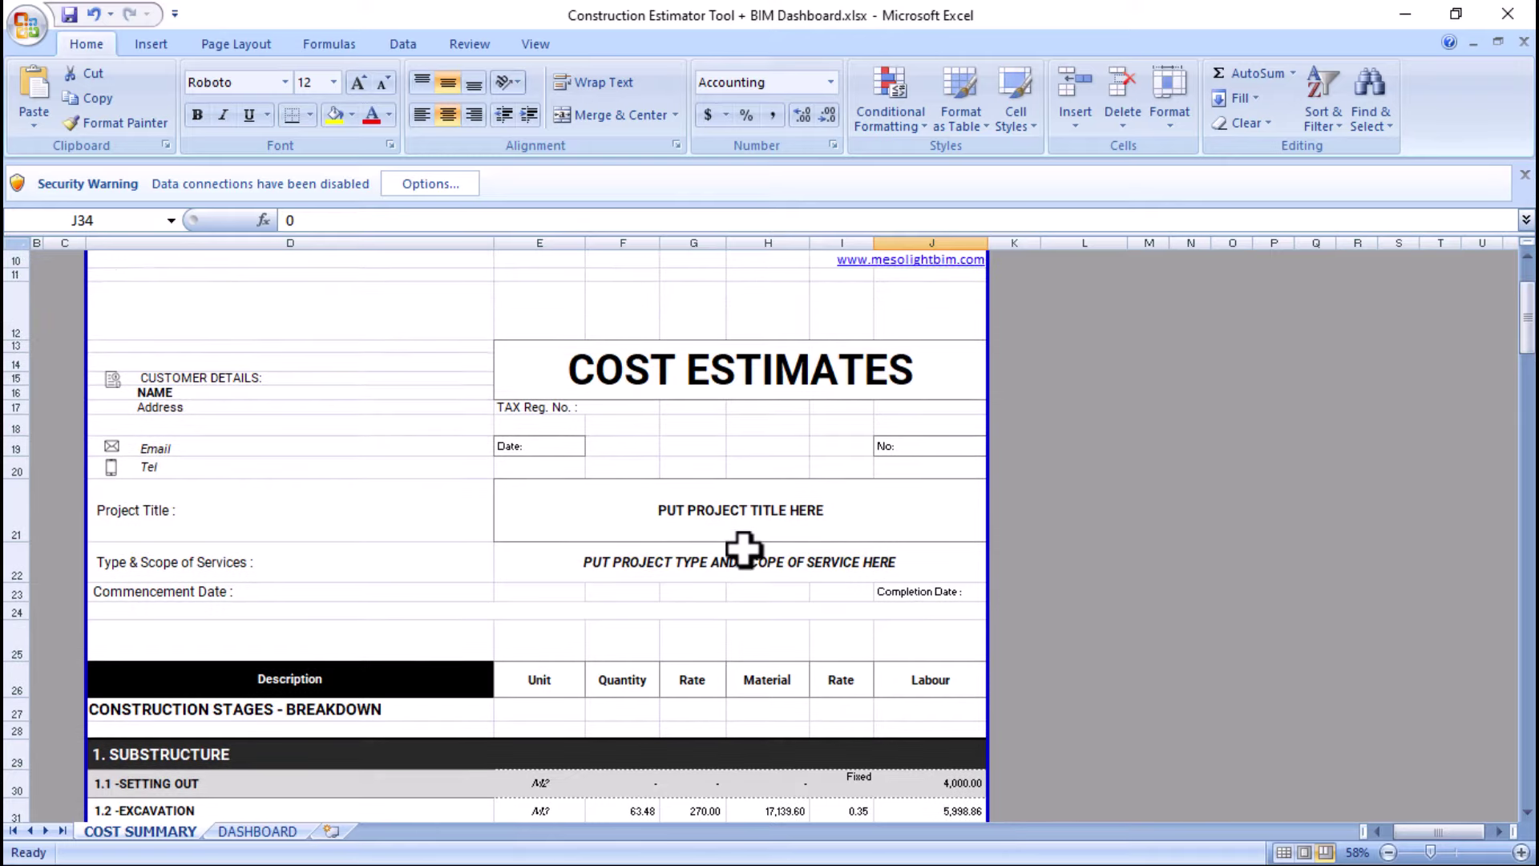
scroll(744, 549, down, 5)
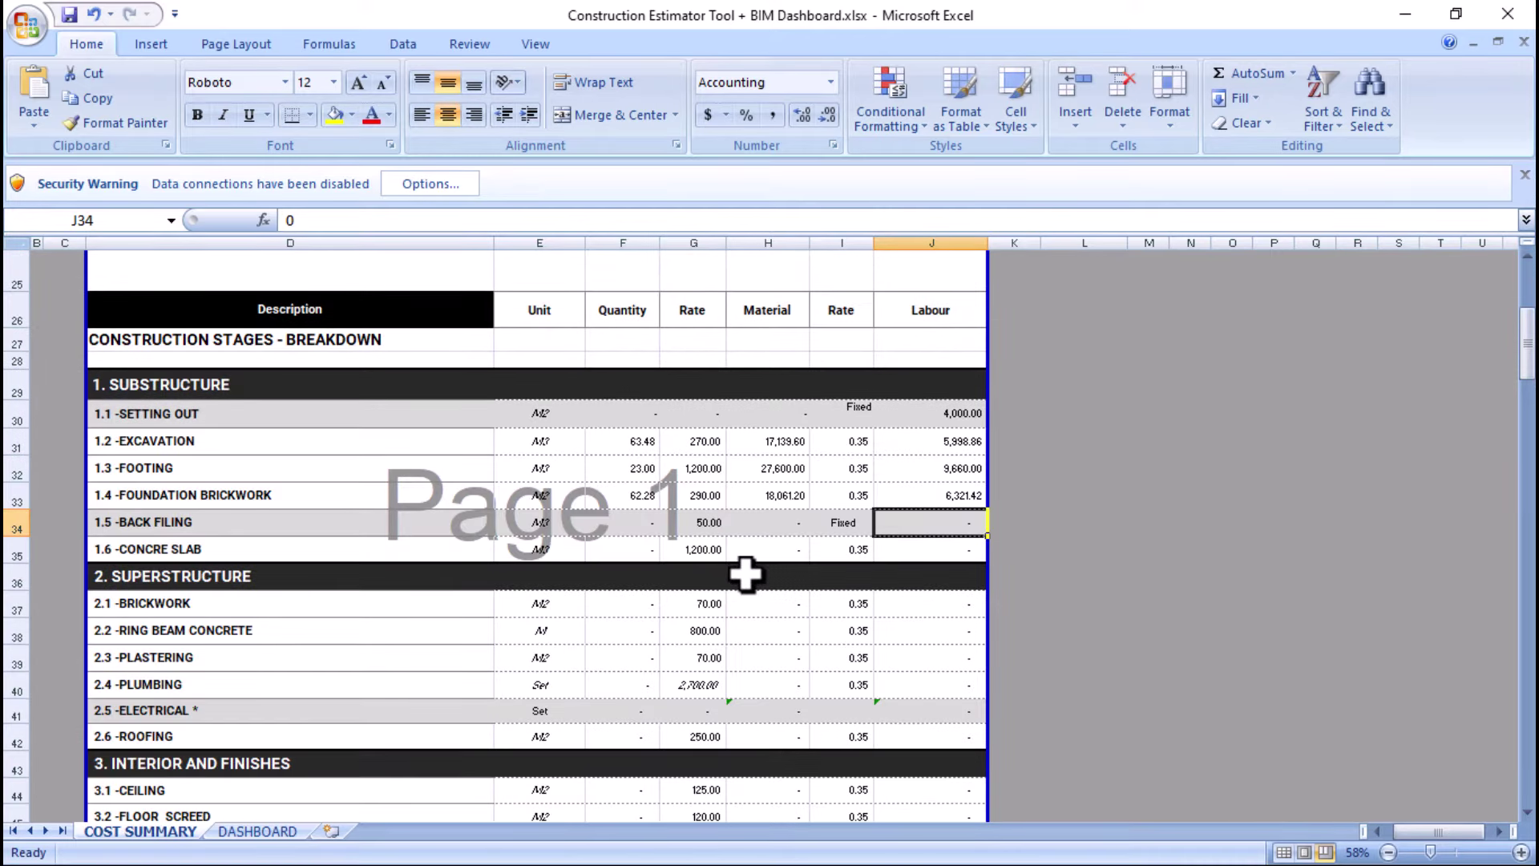
scroll(729, 503, up, 3)
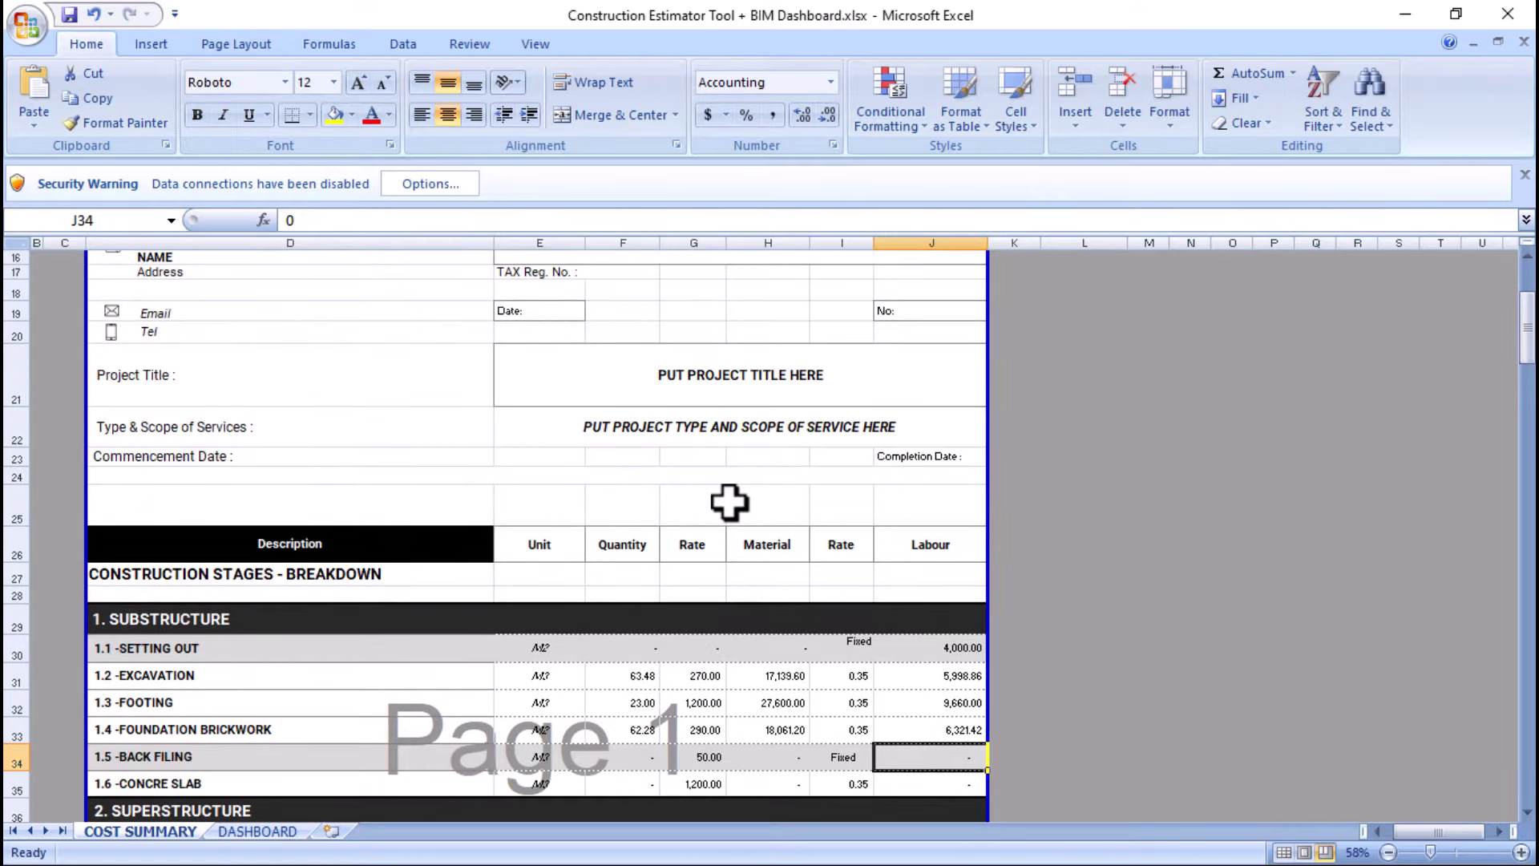
scroll(729, 503, down, 4)
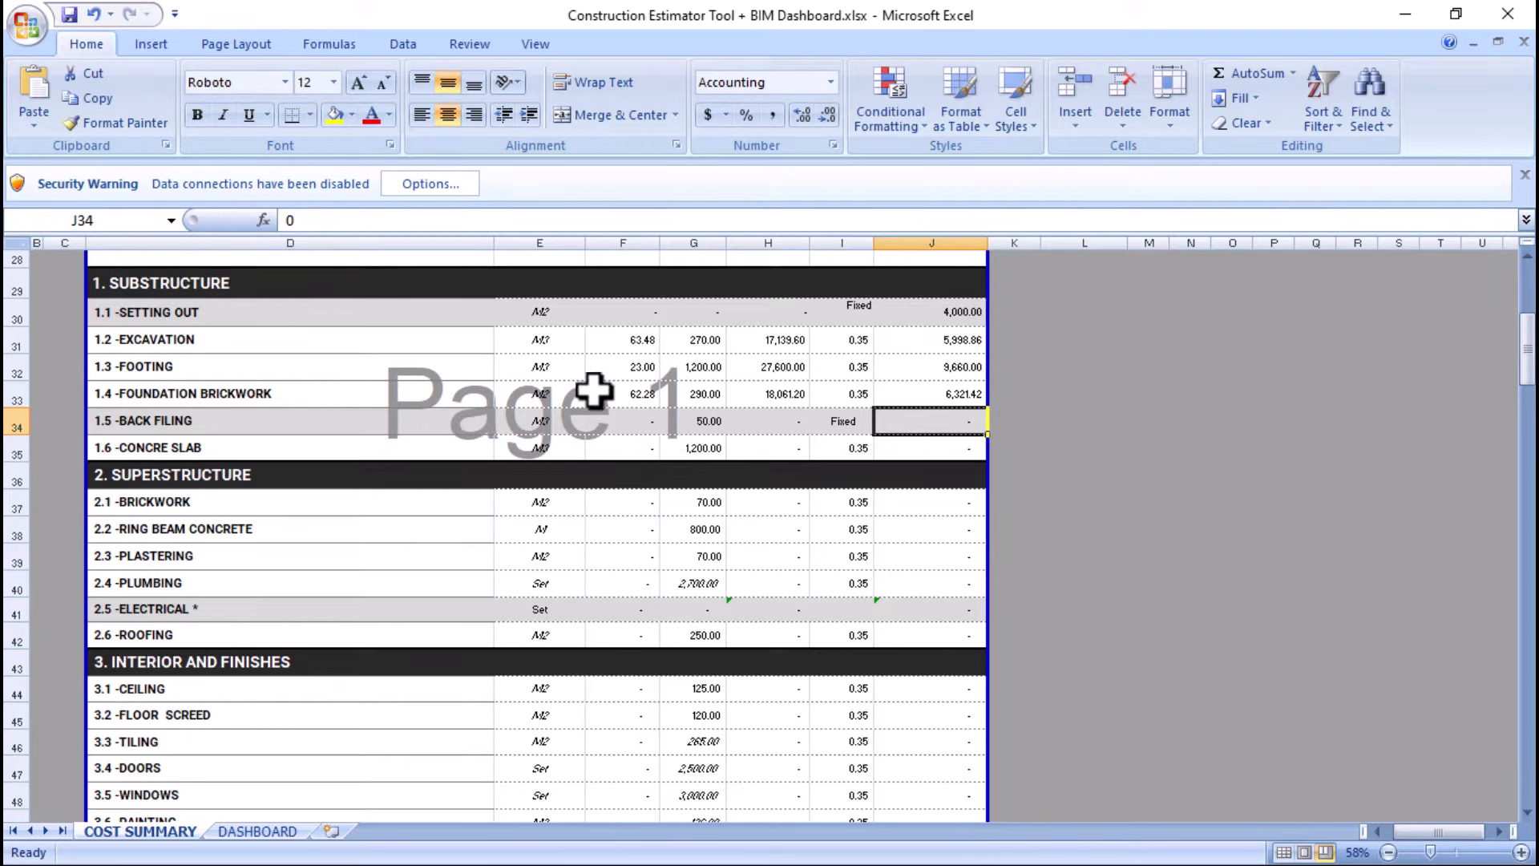
scroll(598, 397, up, 1)
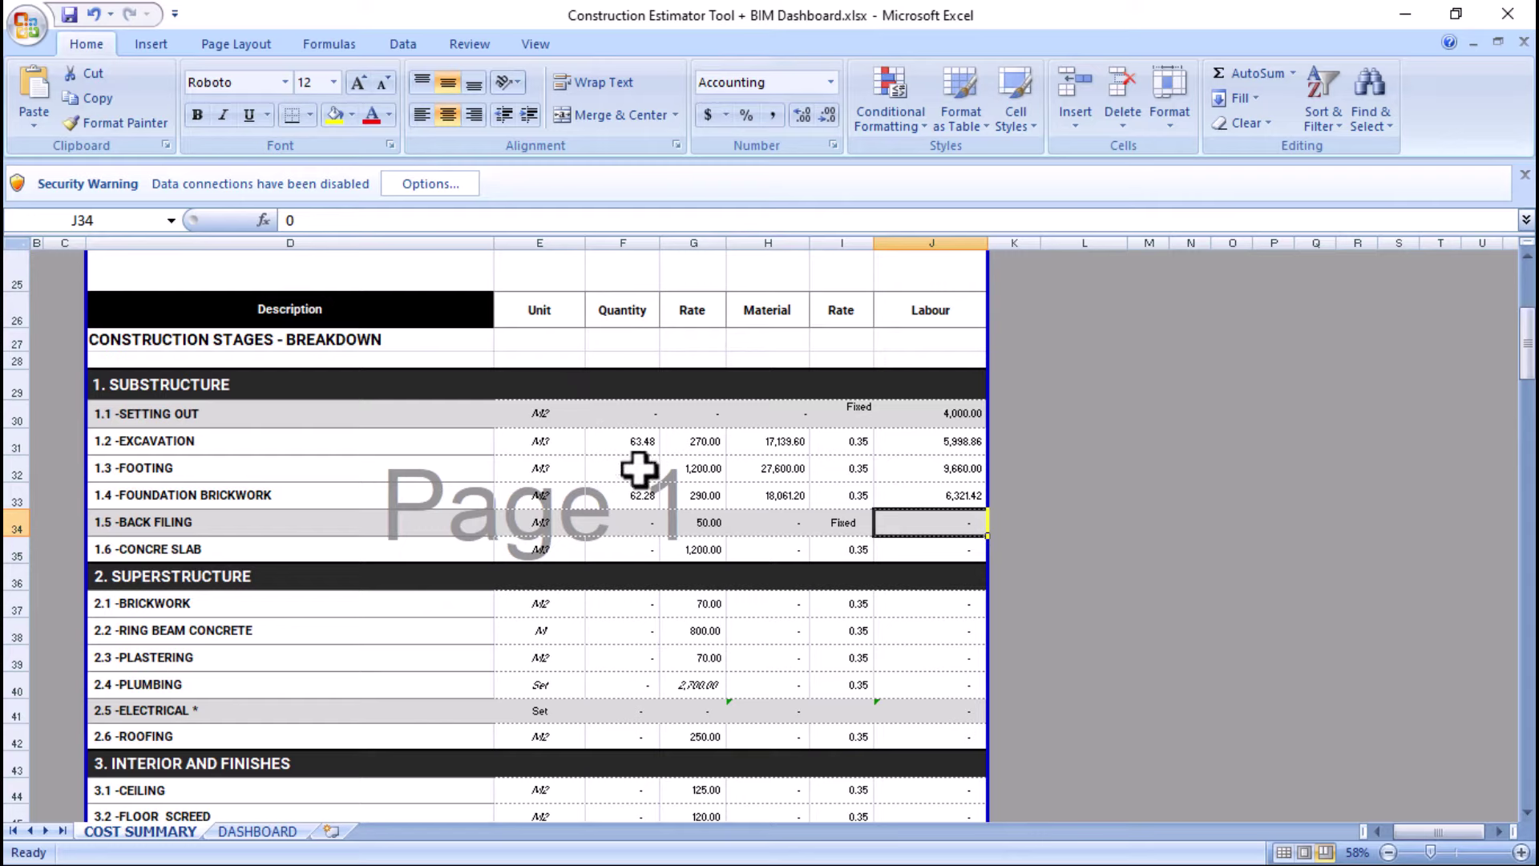
- Check the excavation quantity in F31, the backfilling quantity in F34 and the concrete slab's unit in E35
click(637, 443)
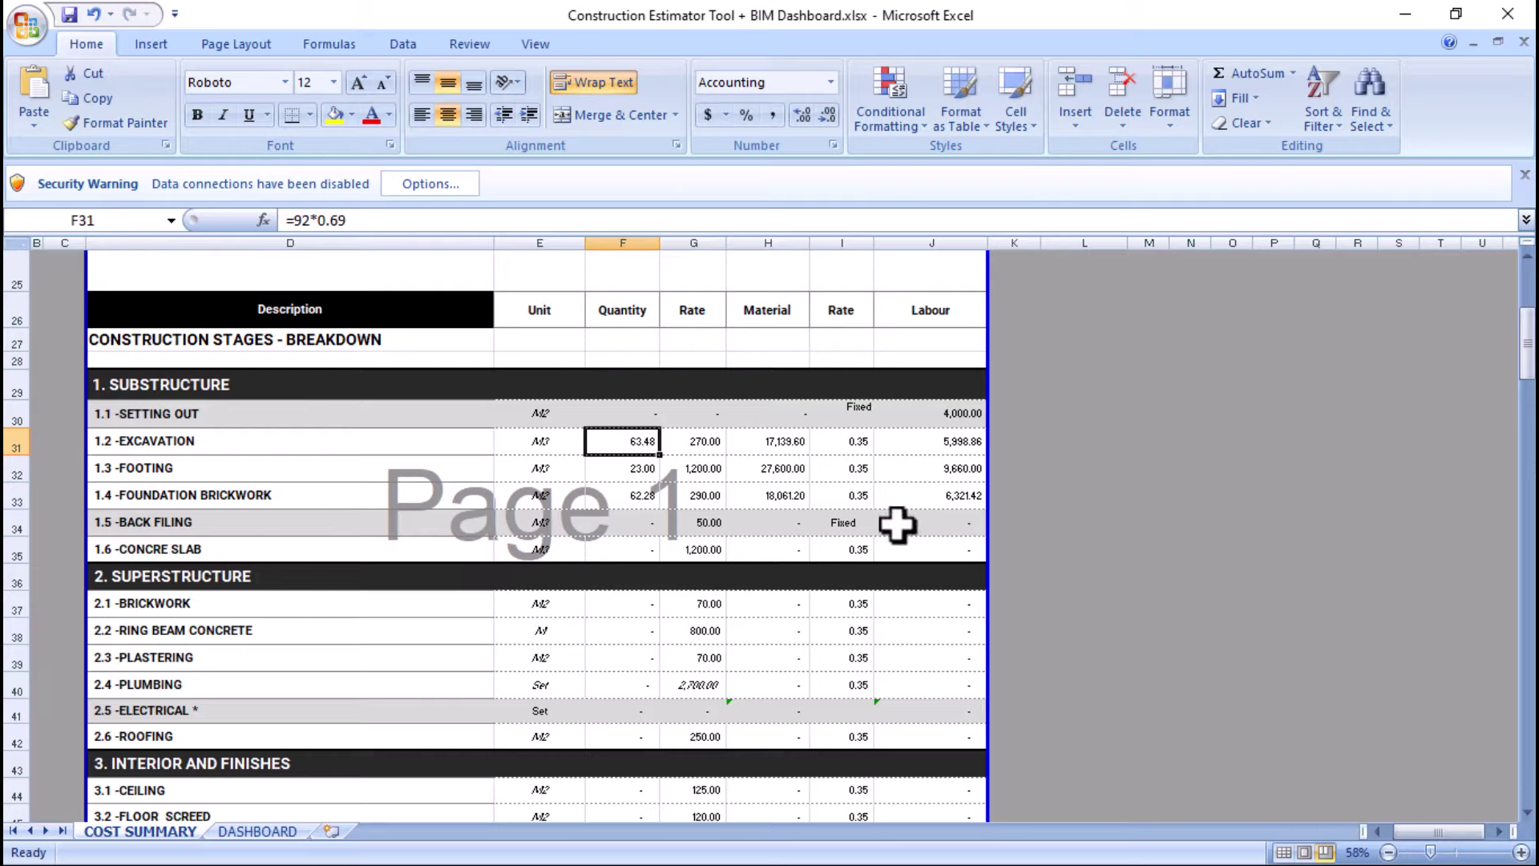
click(601, 525)
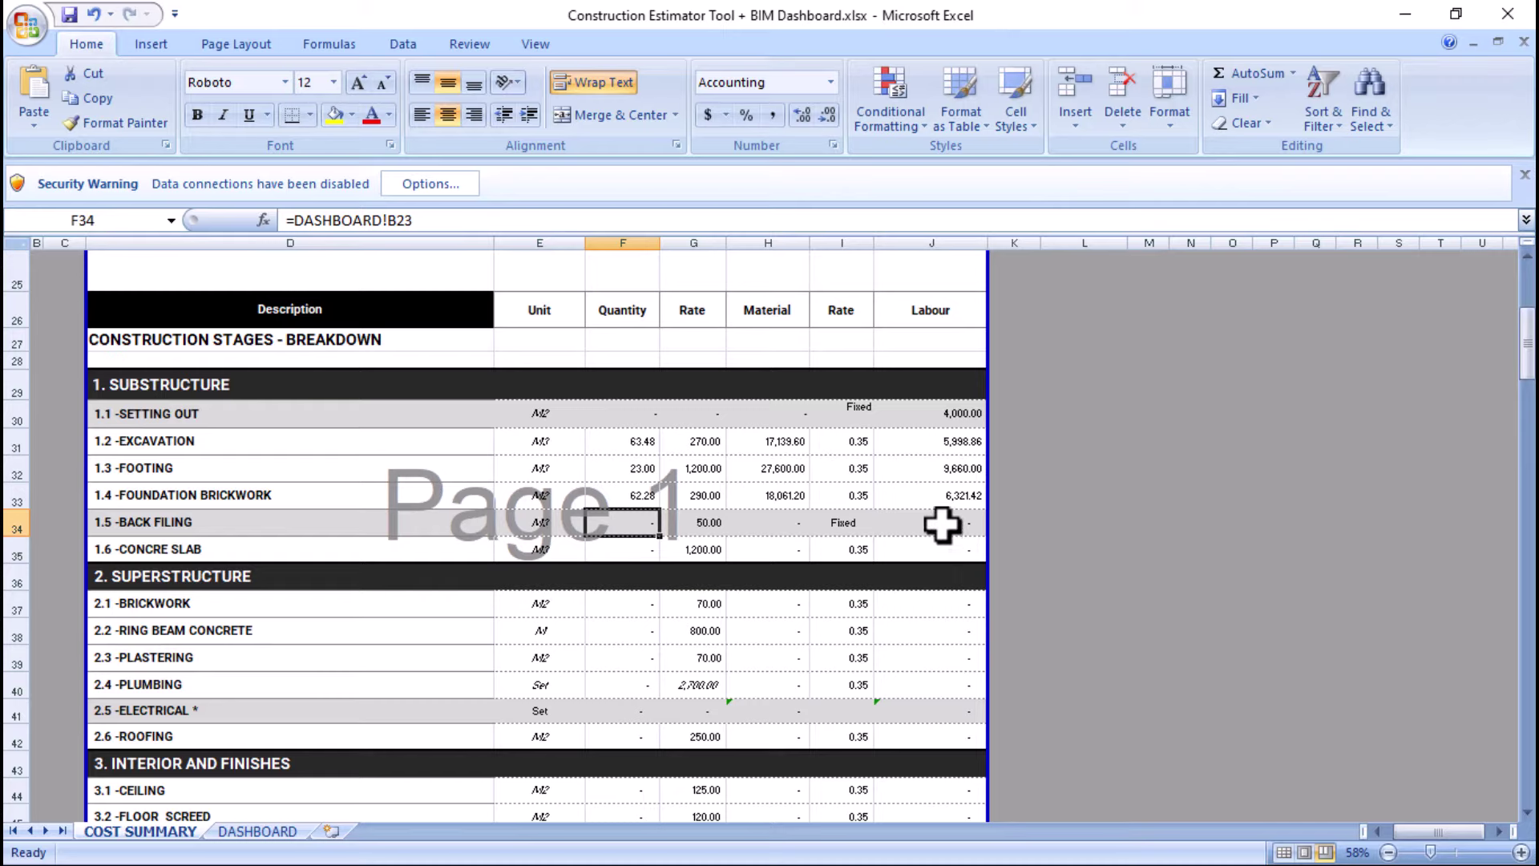
click(545, 556)
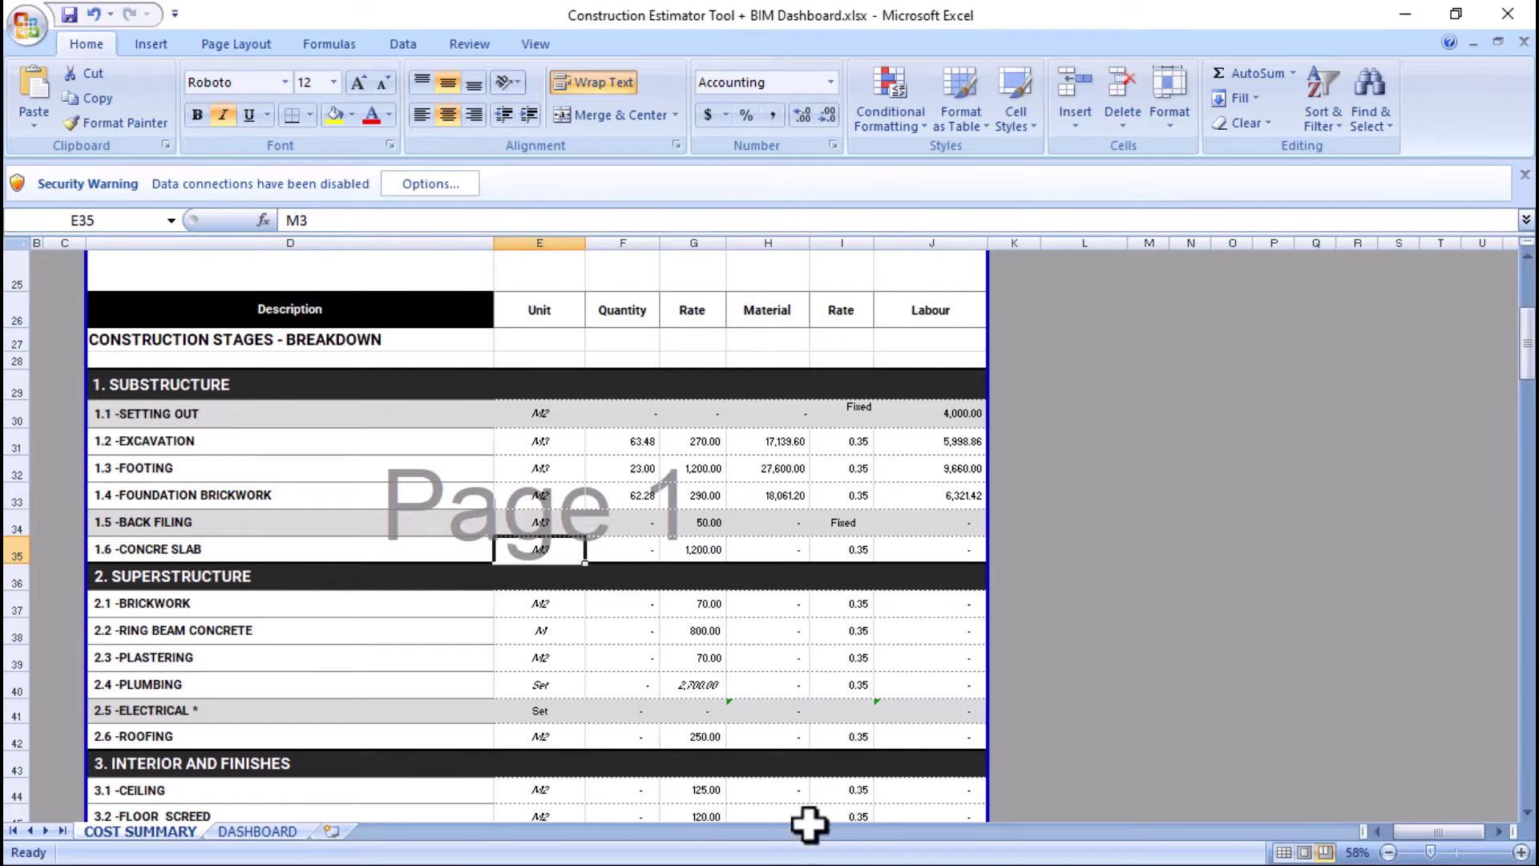
- Switch to the Archicad drawings and read the built area noted below the ground floor plan
key(super)
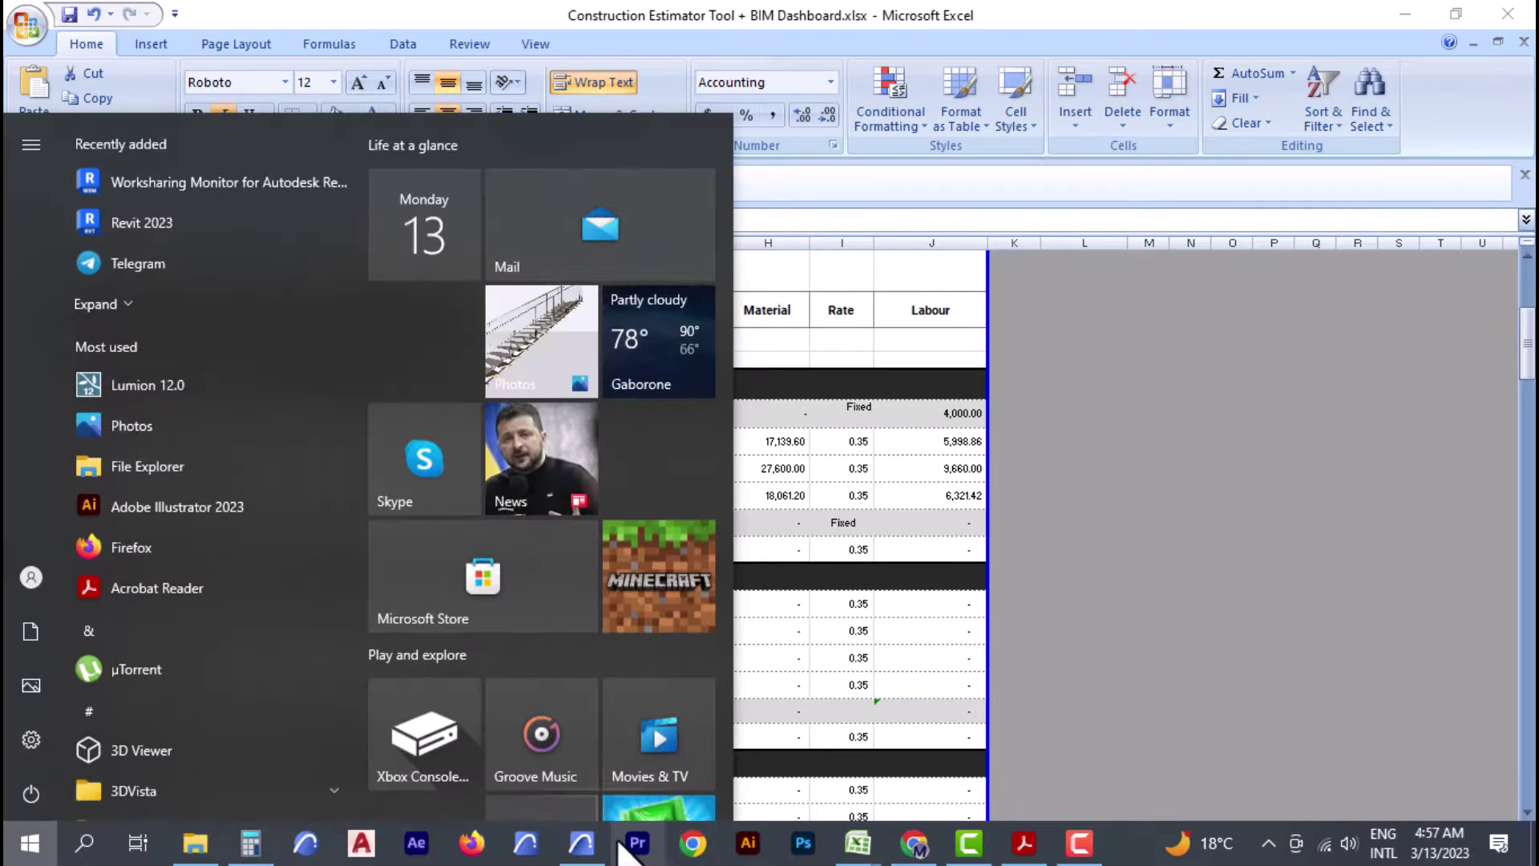
click(580, 843)
scroll(747, 632, down, 3)
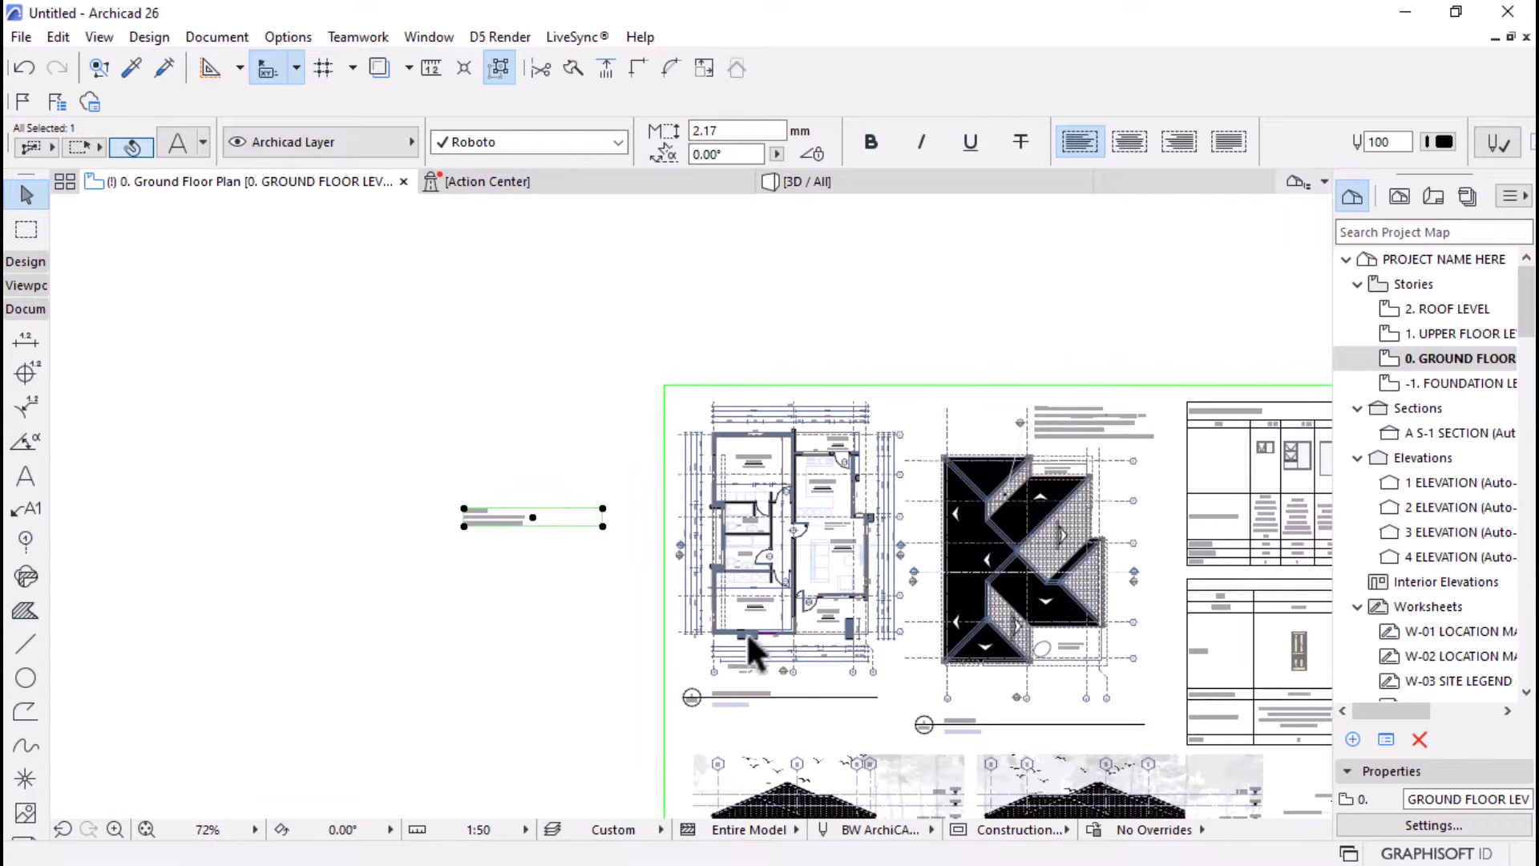
scroll(802, 646, up, 8)
scroll(728, 617, up, 4)
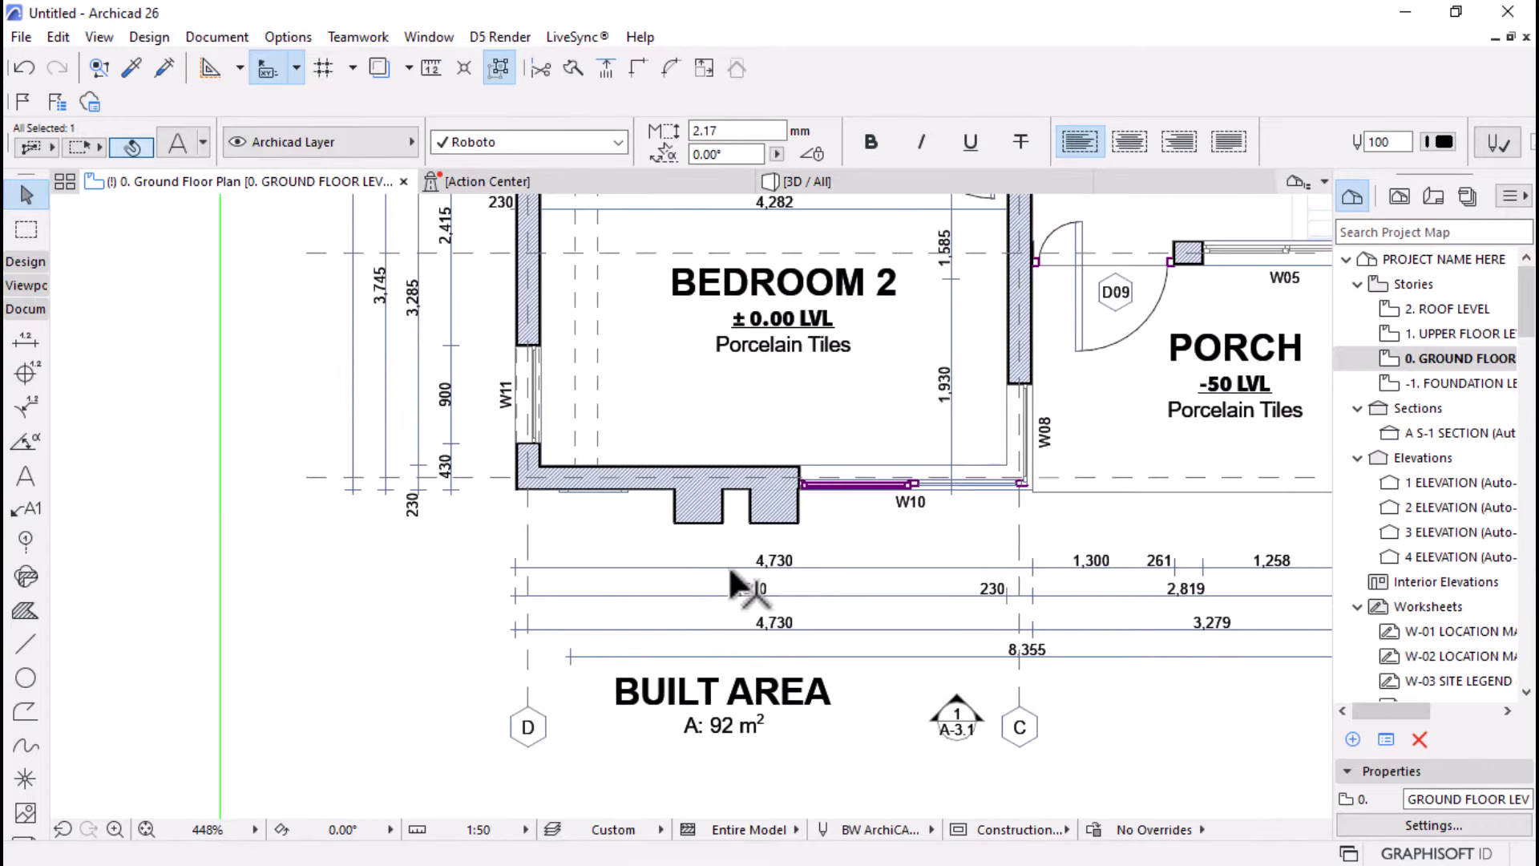
scroll(721, 771, down, 5)
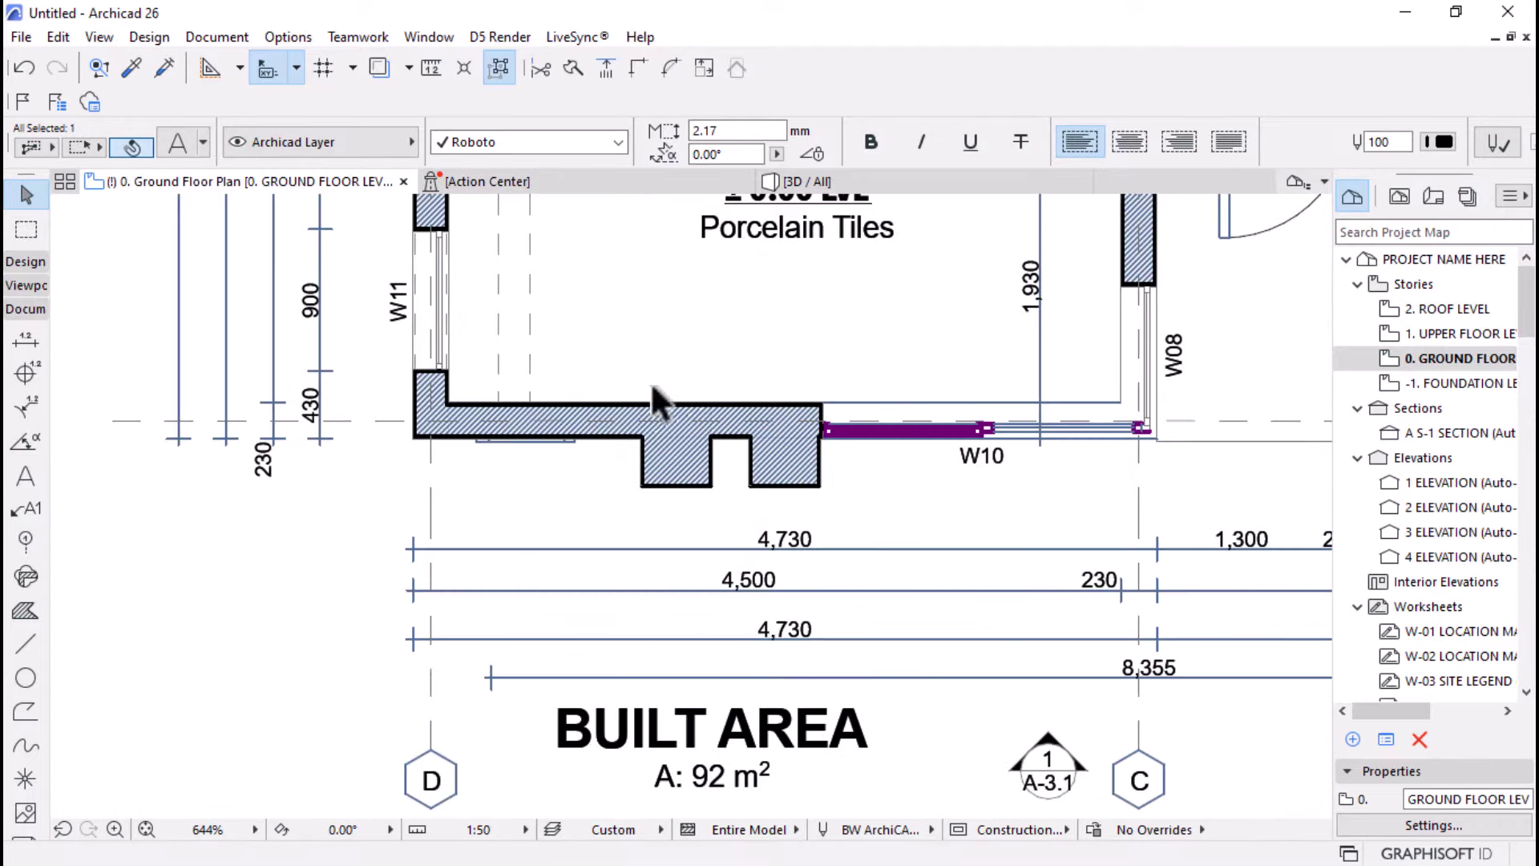
- Examine the floor slab and foundation in the building section on the drawing sheet
scroll(649, 461, down, 3)
scroll(648, 456, down, 5)
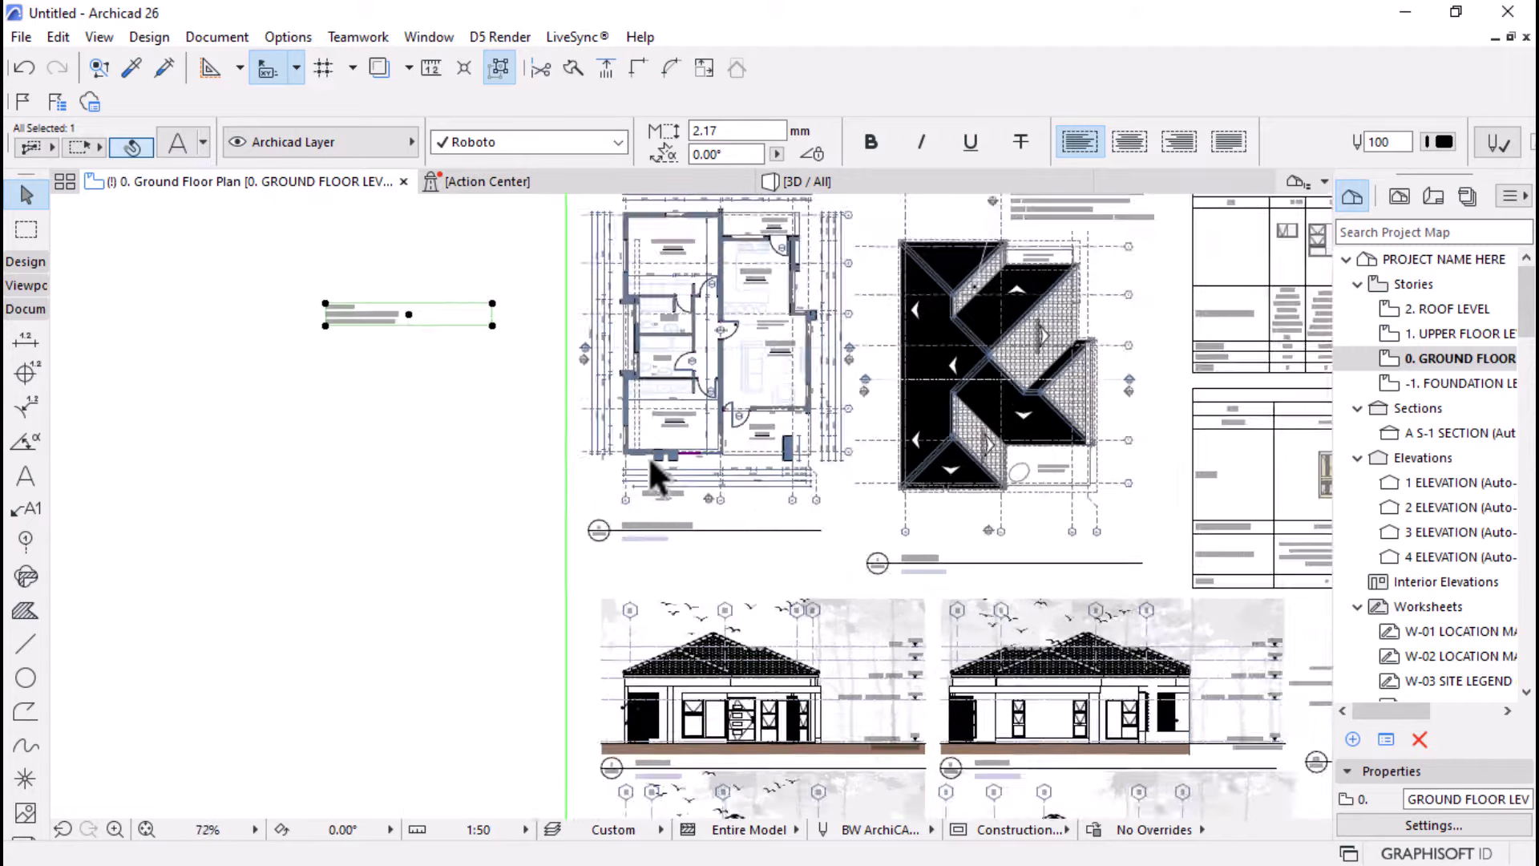
scroll(704, 591, down, 3)
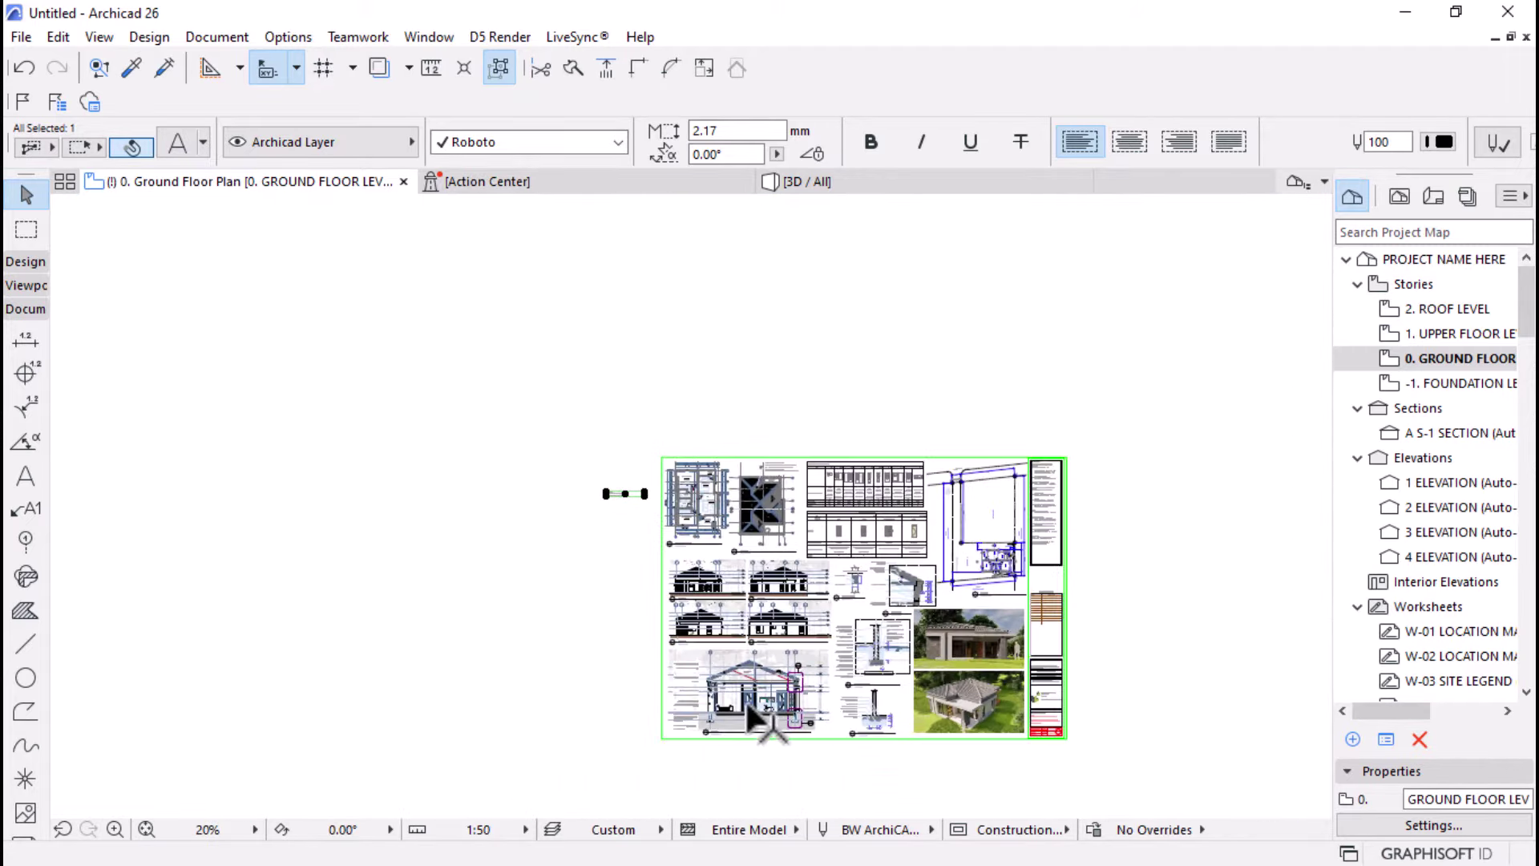
scroll(750, 710, up, 5)
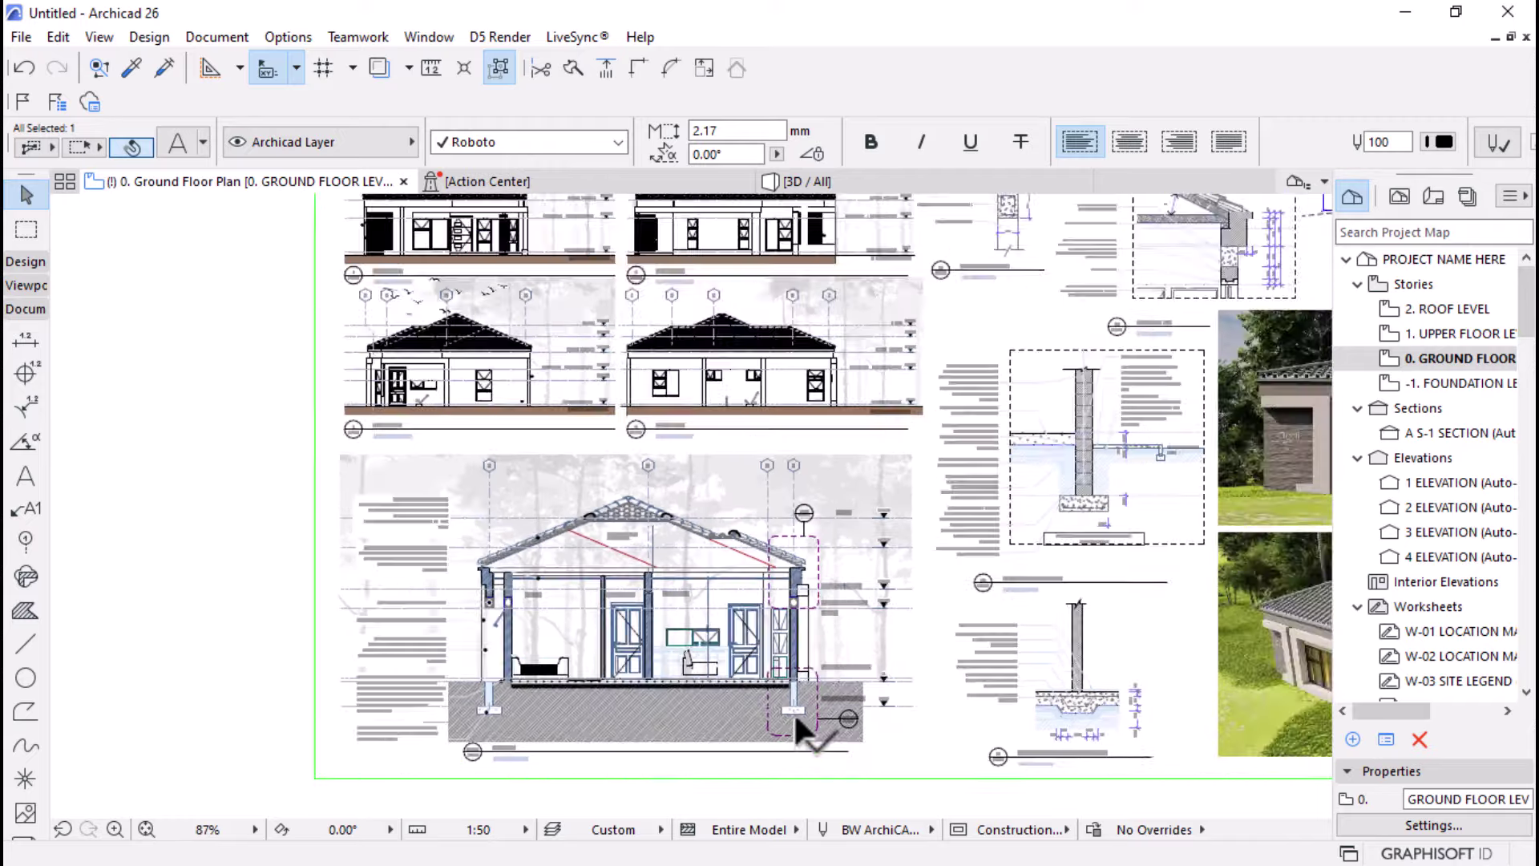
- Examine the floor slab thickness in the notes beside the foundation wall detail
scroll(793, 710, down, 3)
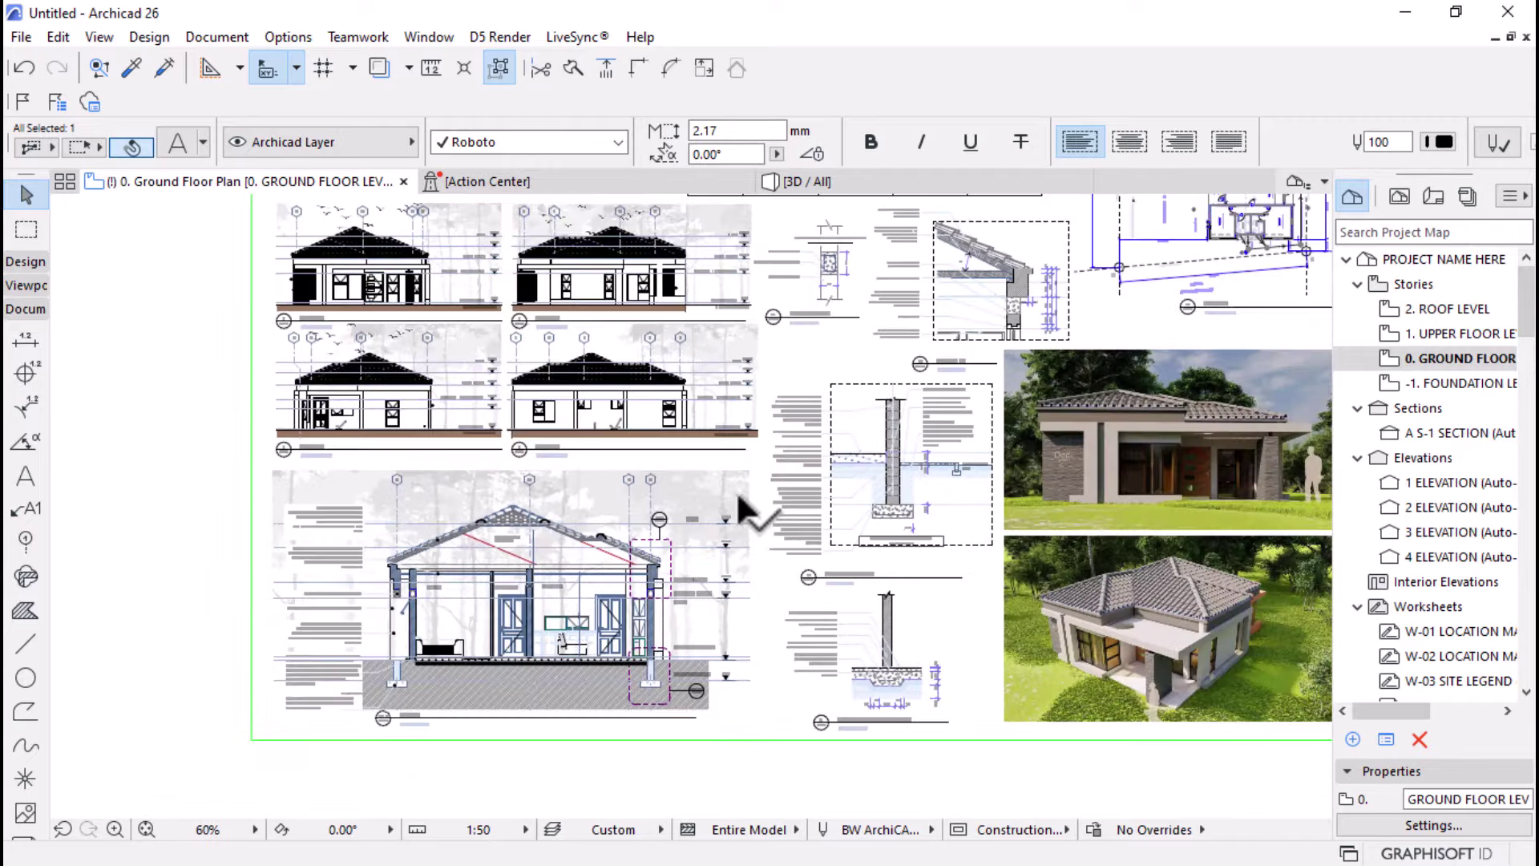
scroll(878, 393, up, 6)
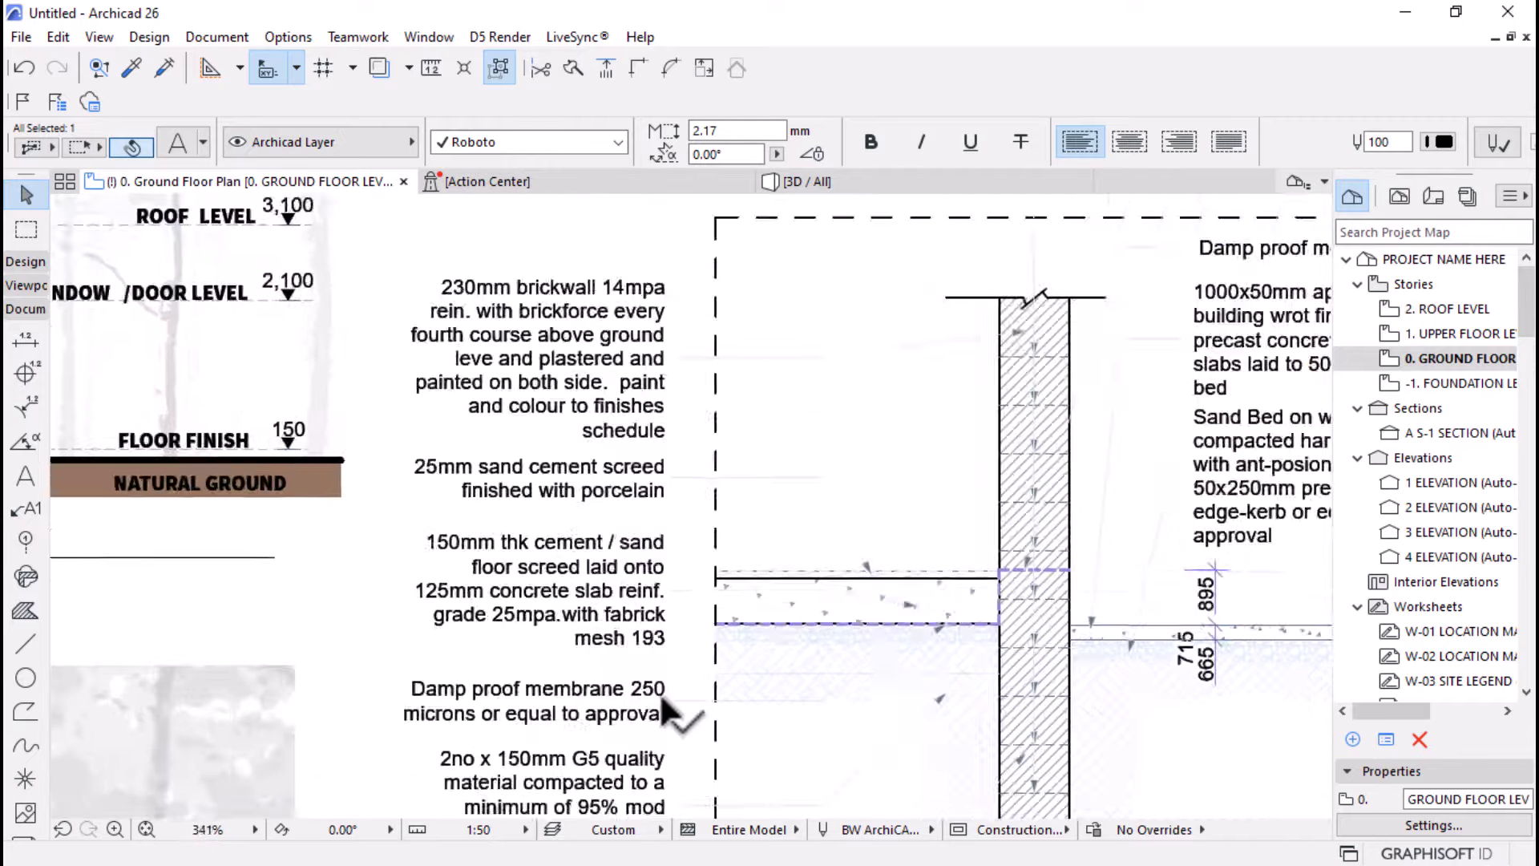
click(389, 510)
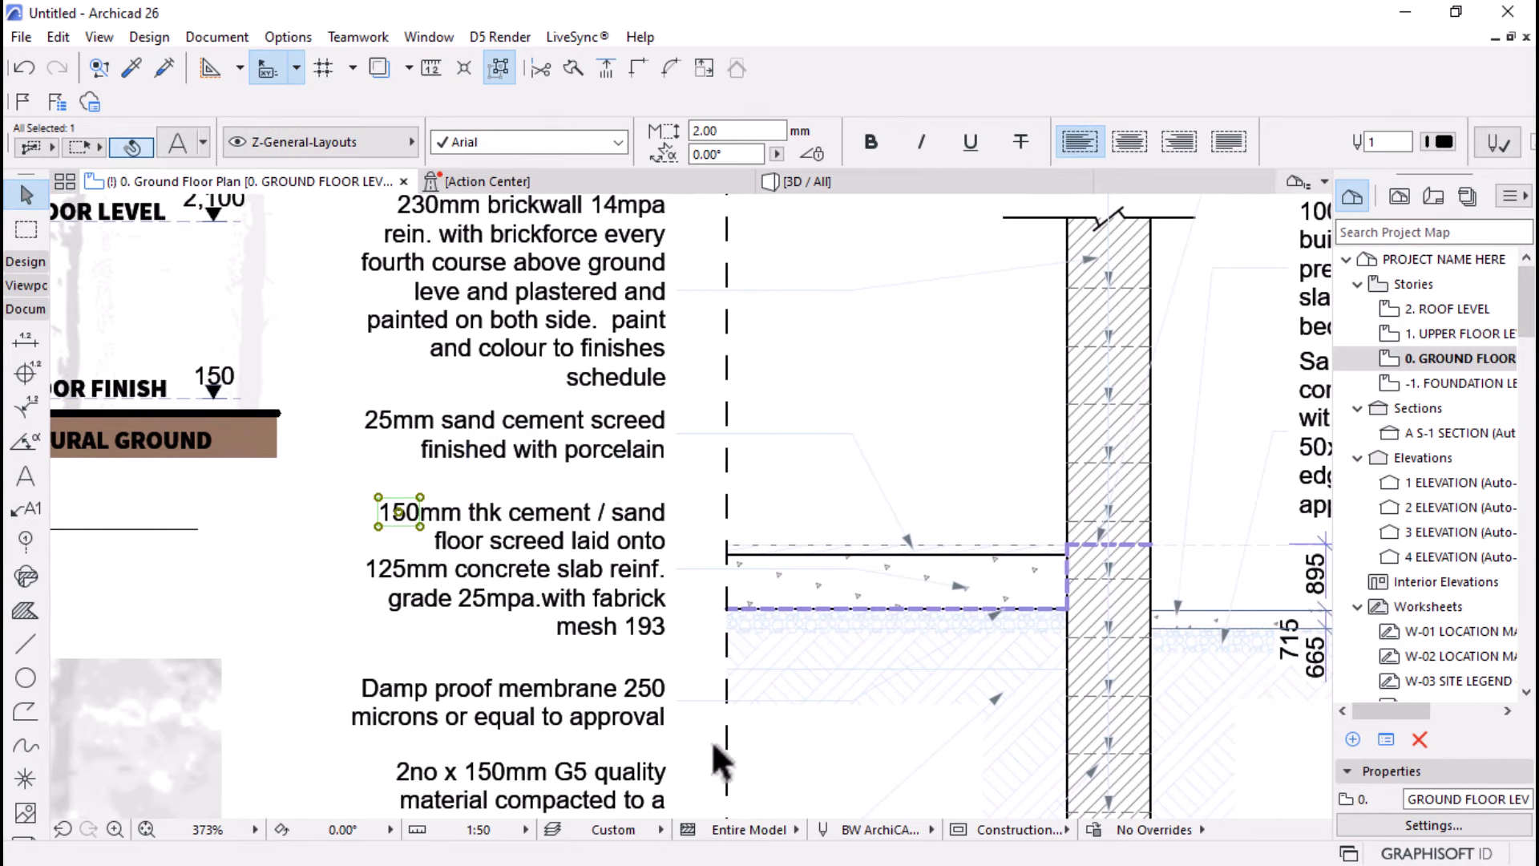
- Switch to the Construction Estimator workbook in Excel and enter 92*.15 as the concrete slab quantity in F35
key(super)
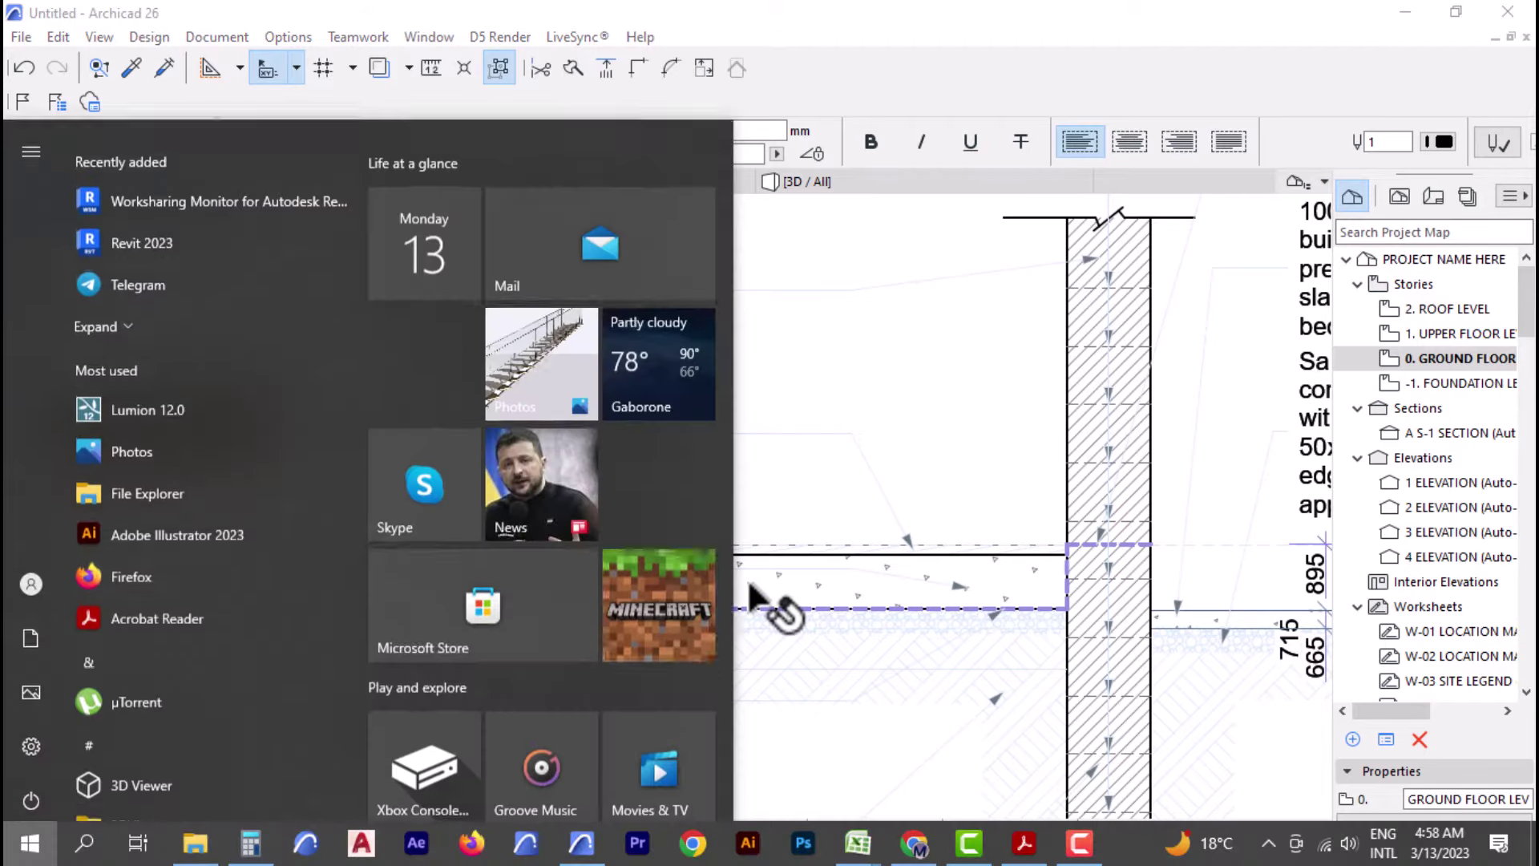
mouse_move(583, 859)
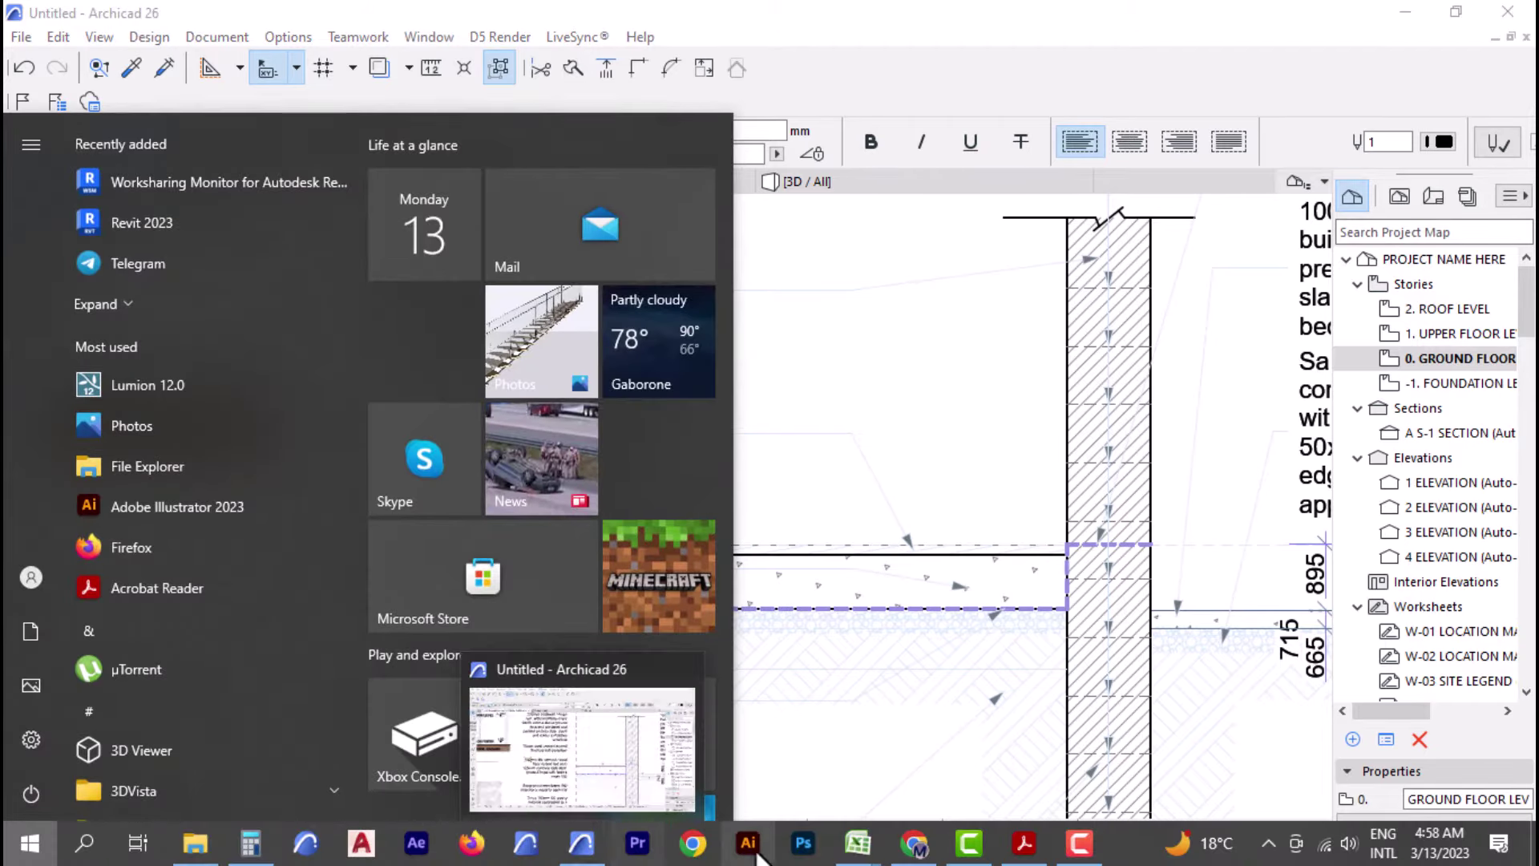
mouse_move(858, 842)
click(735, 765)
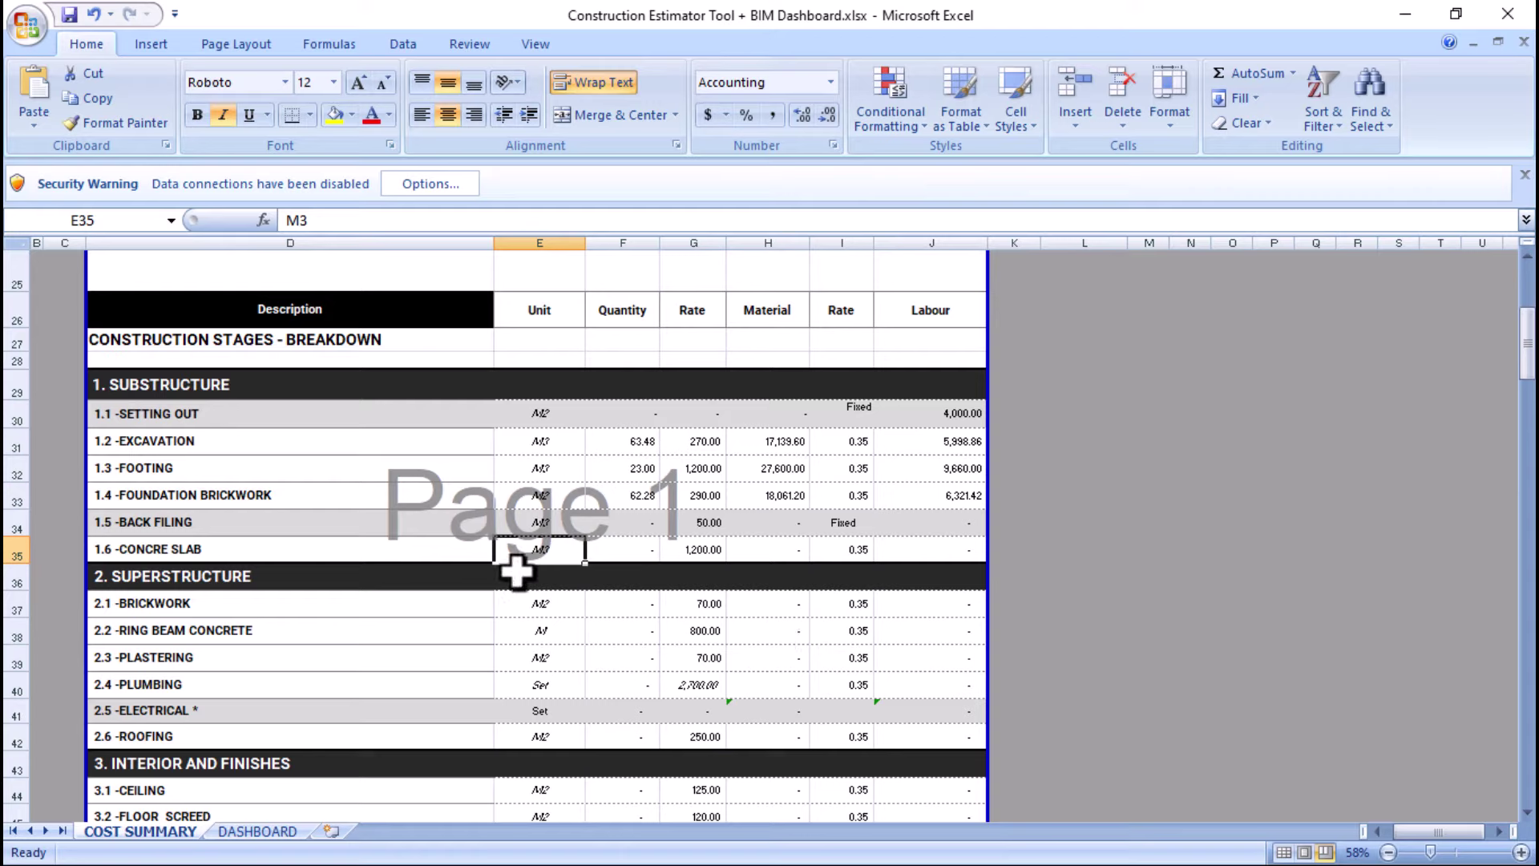
click(619, 553)
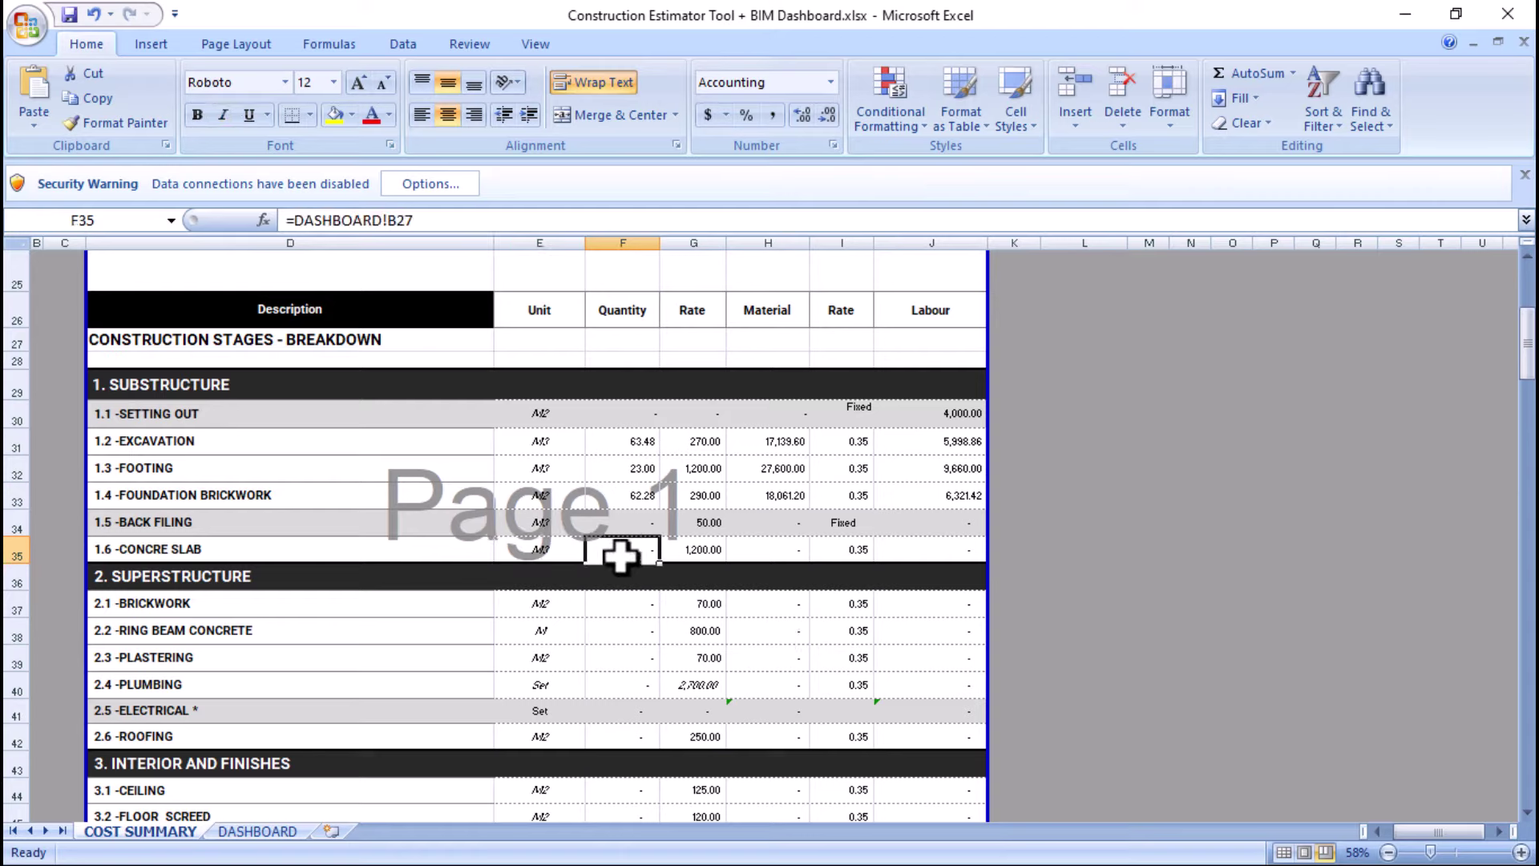
text(92*.15)
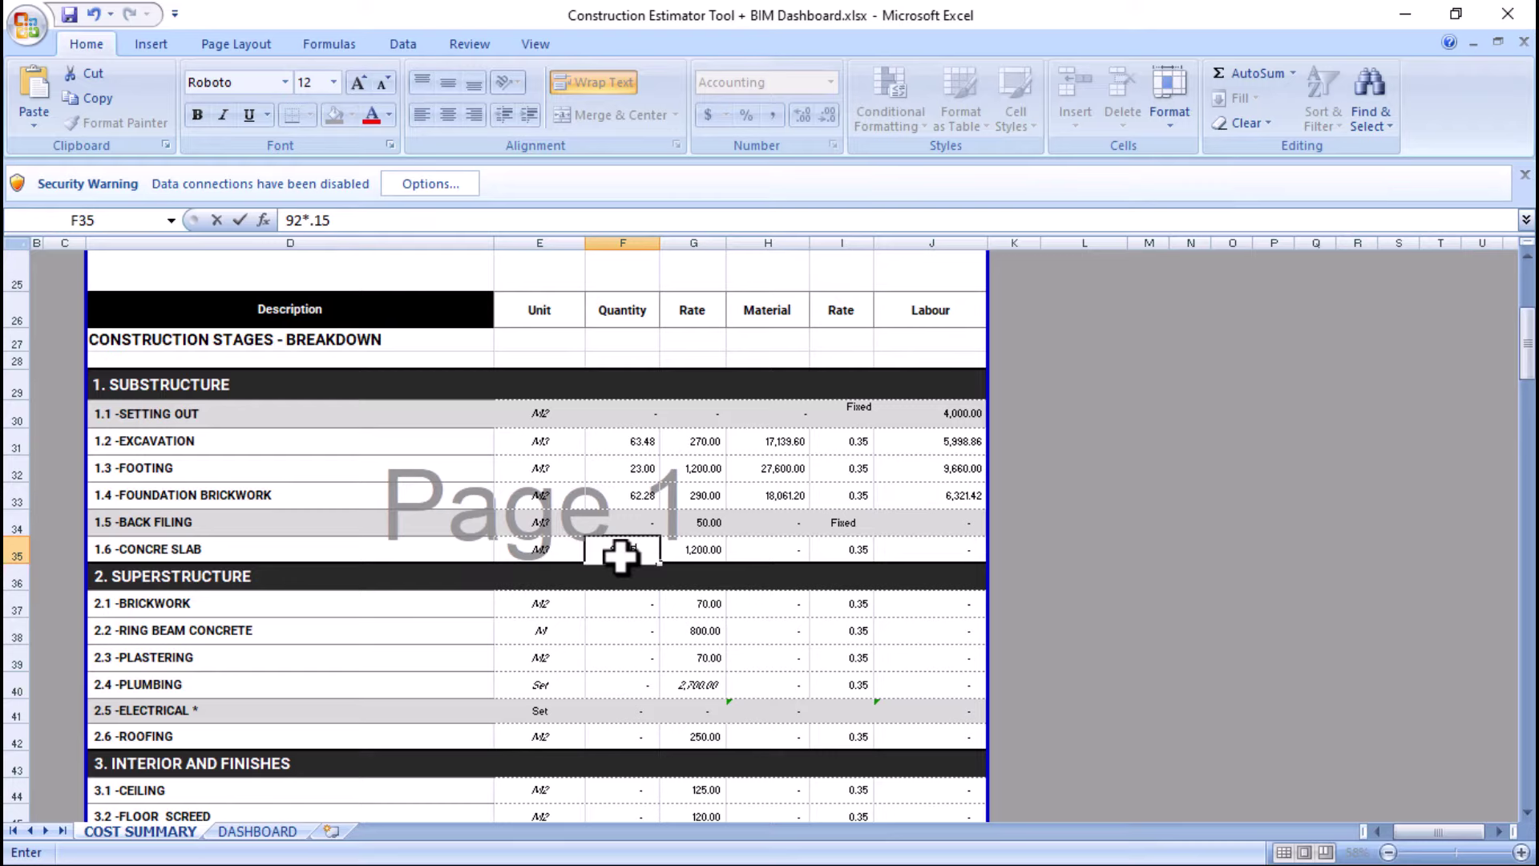
key(Return)
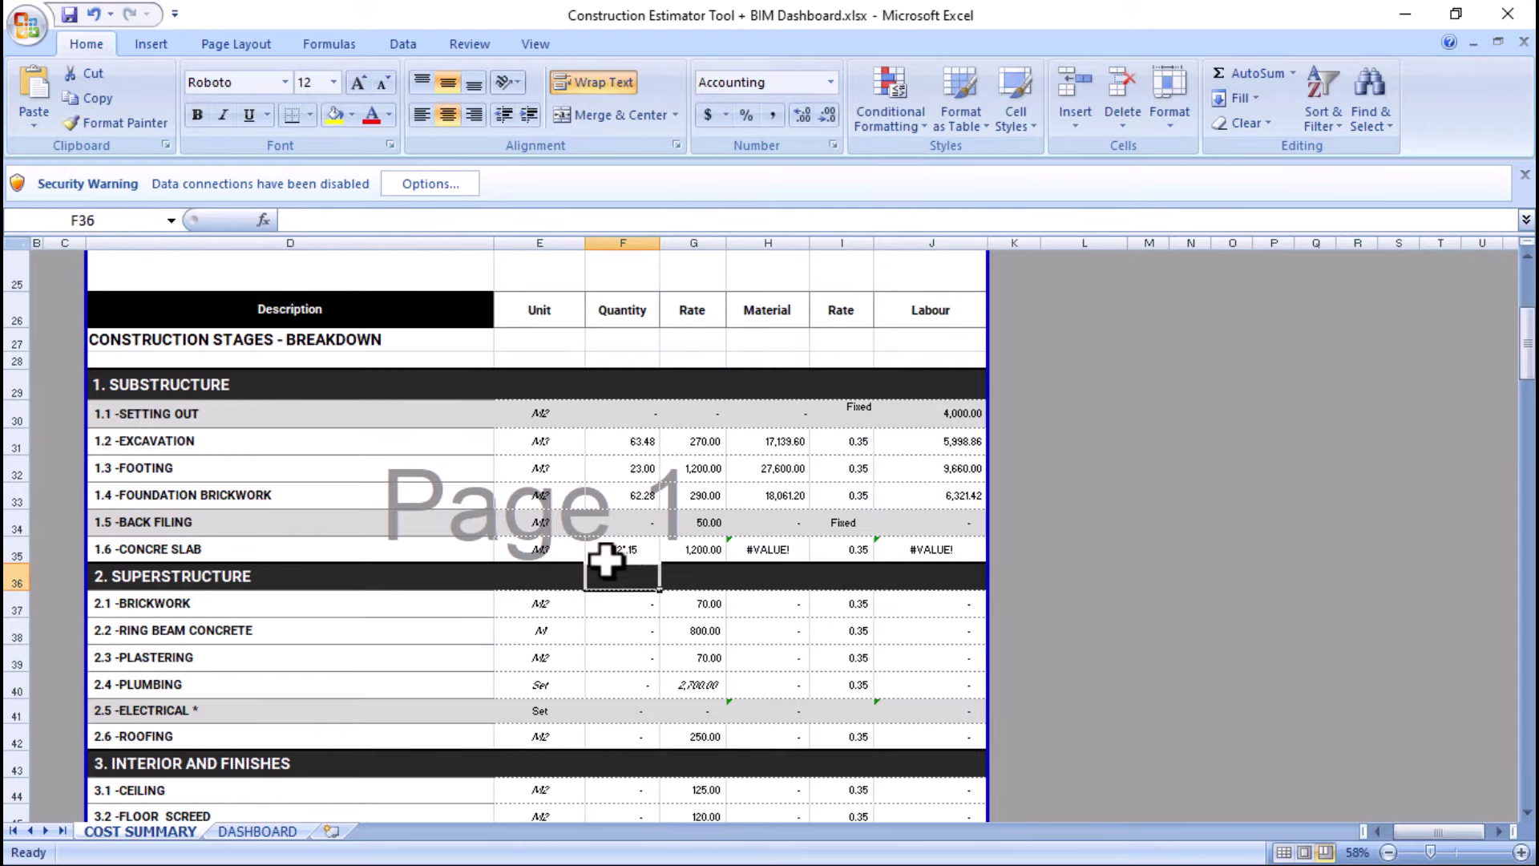
- Check the concrete slab's quantity and material cells, fit the Material column to its contents and widen it slightly
click(688, 550)
click(617, 548)
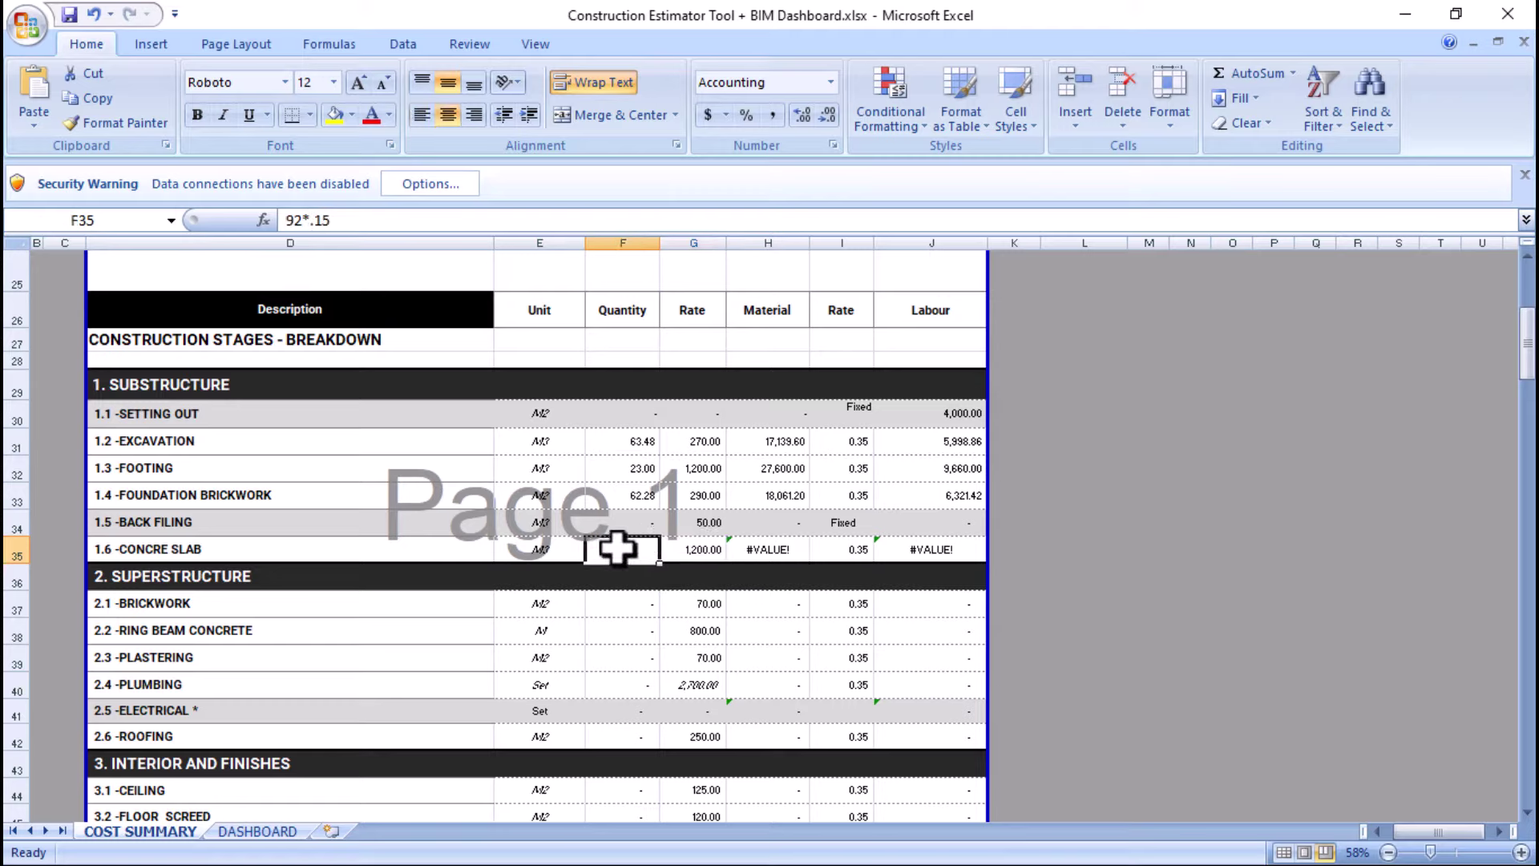
click(782, 550)
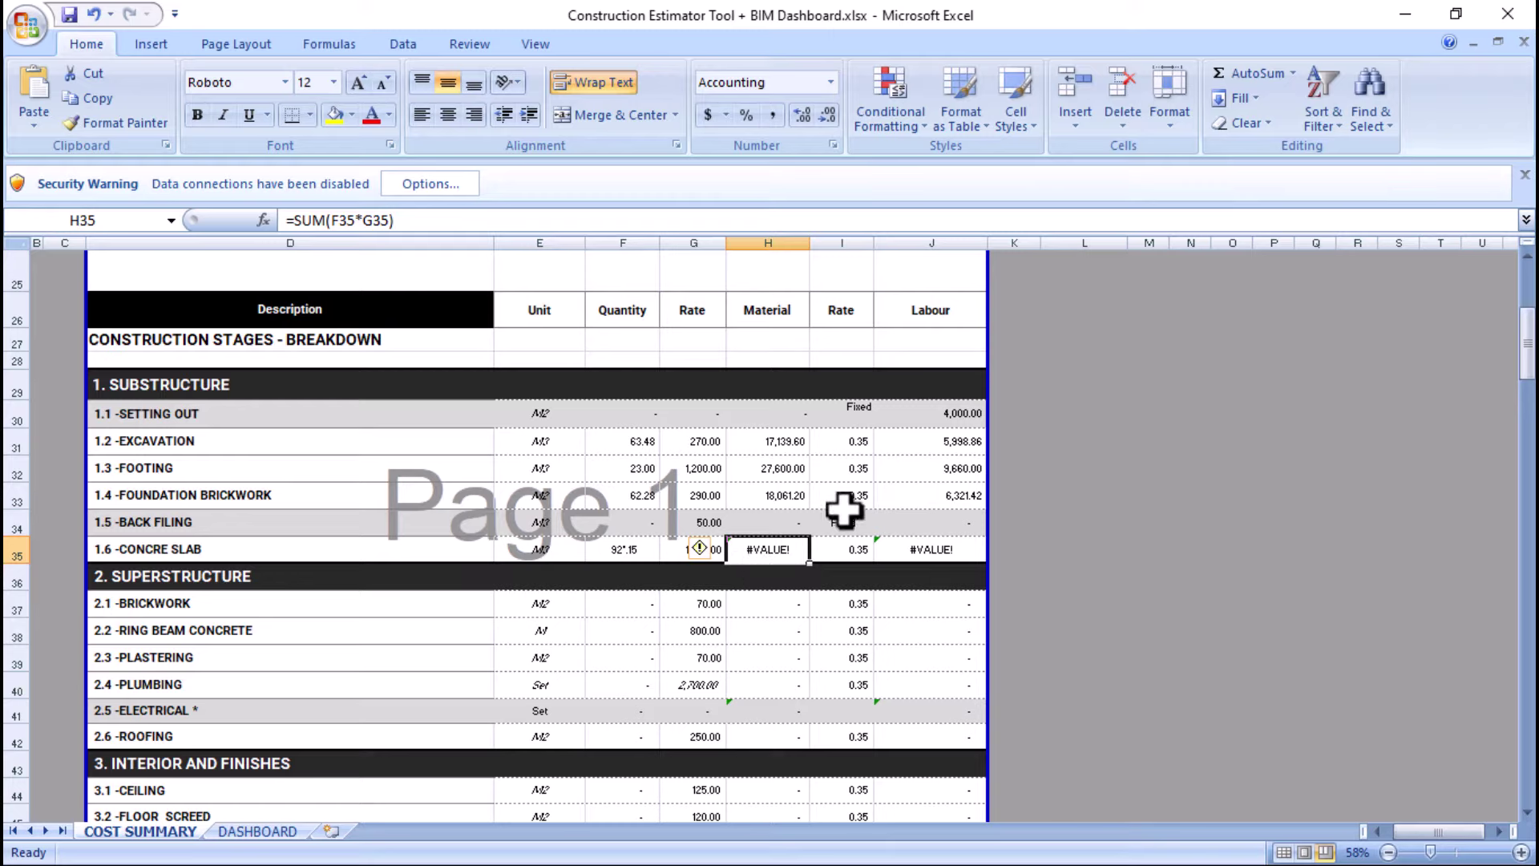
double_click(811, 245)
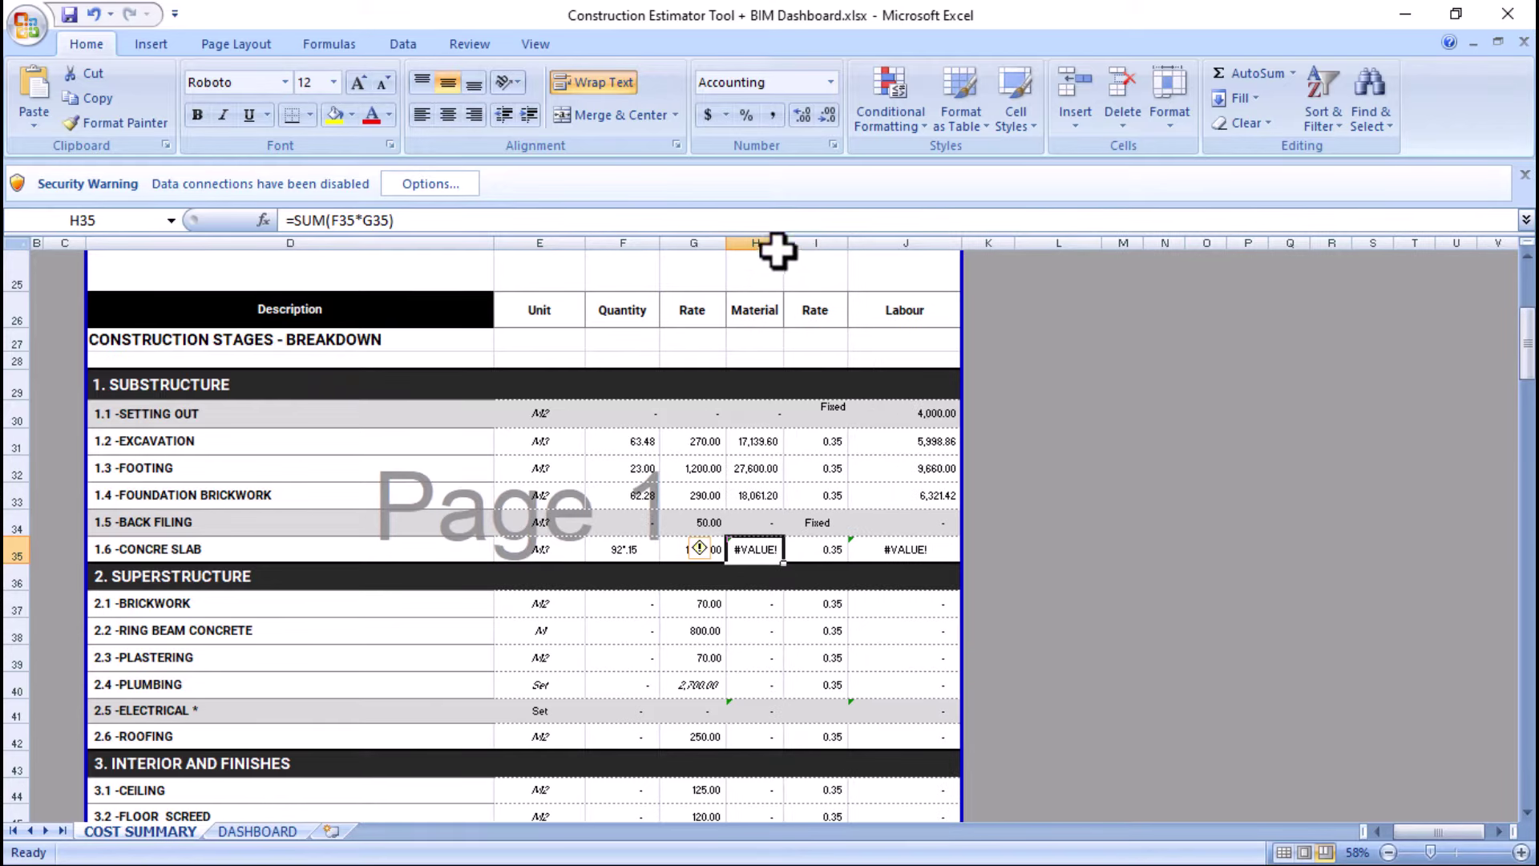
drag(784, 242, 799, 242)
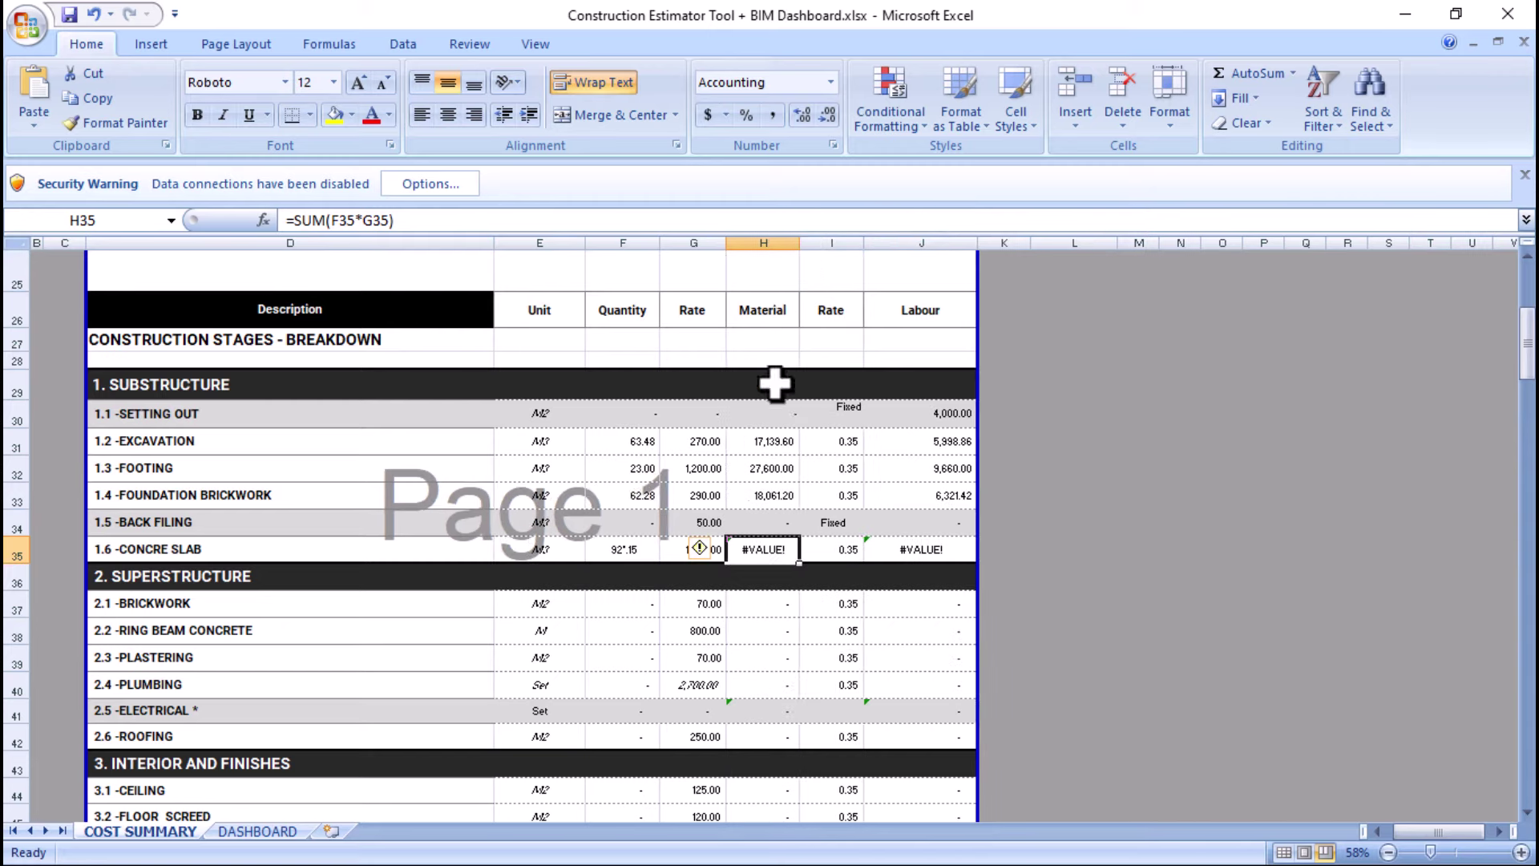
- Turn the concrete slab quantity in F35 into the formula =92*.15, with the sheet enlarged to 78%
click(638, 553)
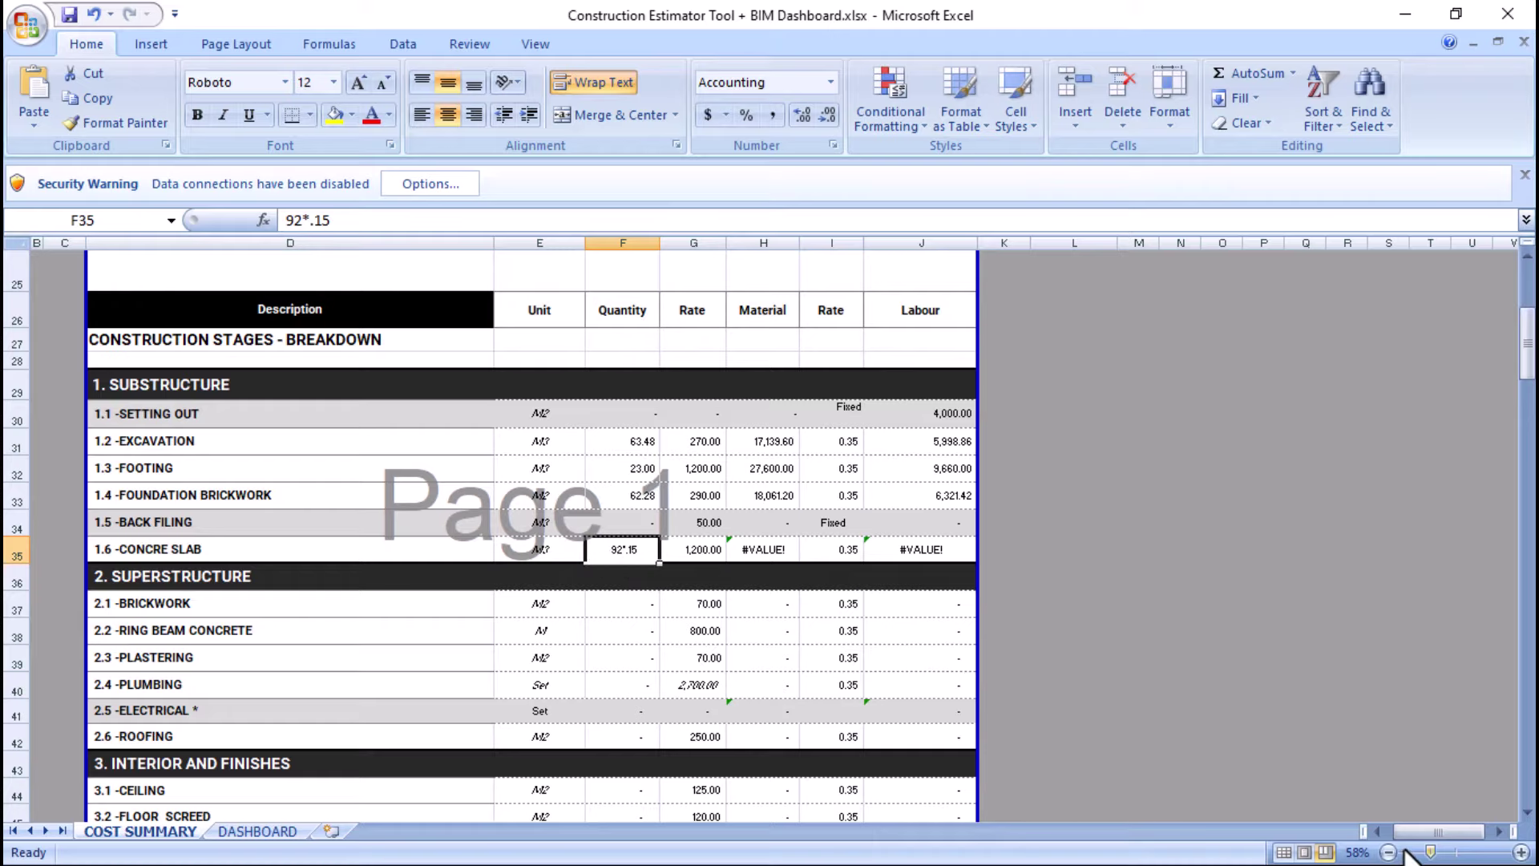
drag(1429, 853, 1443, 856)
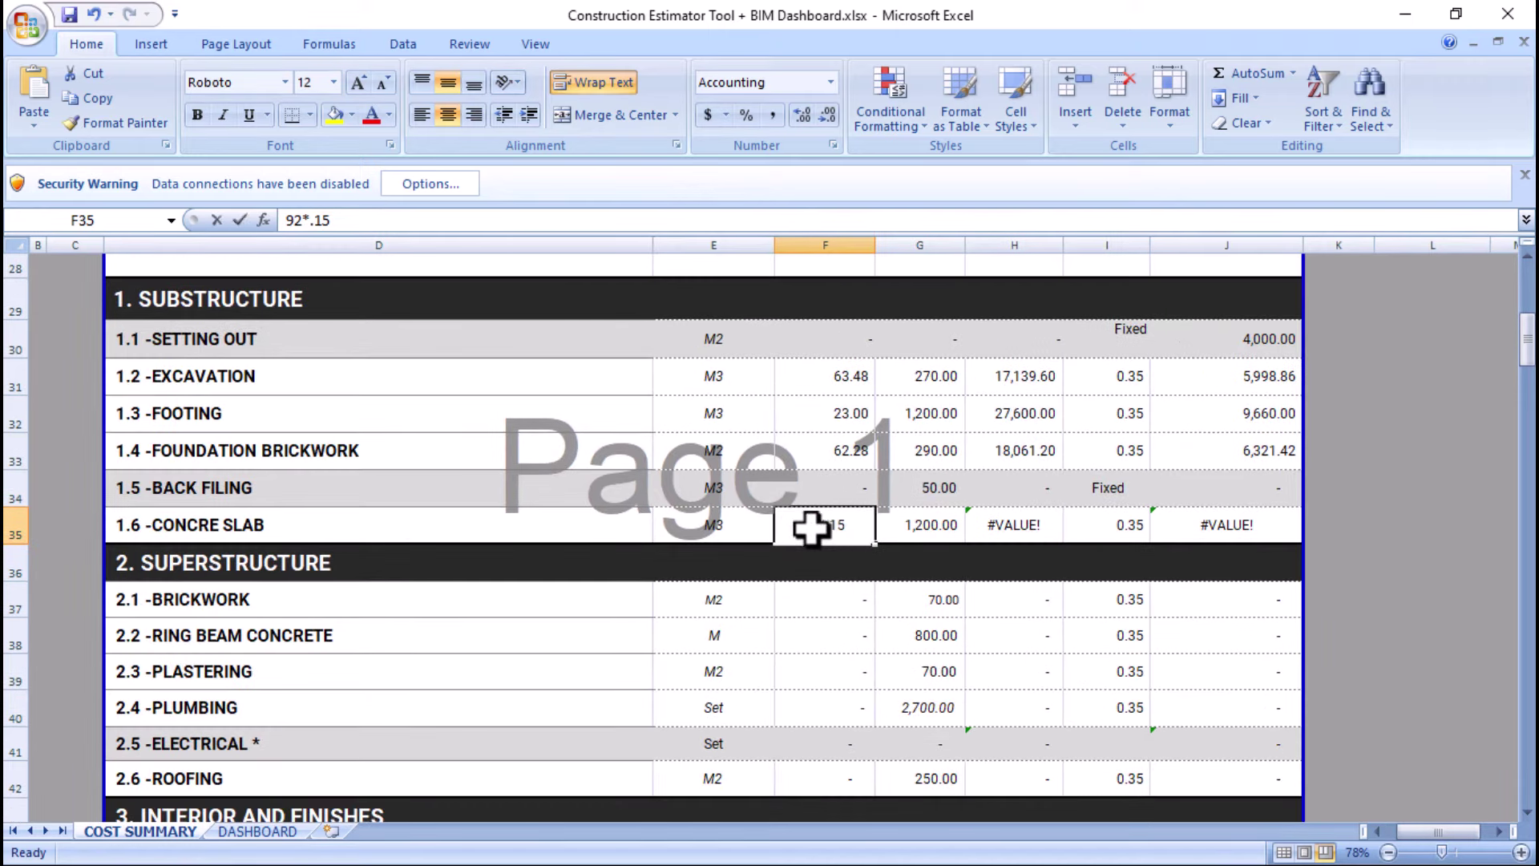
double_click(811, 526)
drag(847, 530, 772, 529)
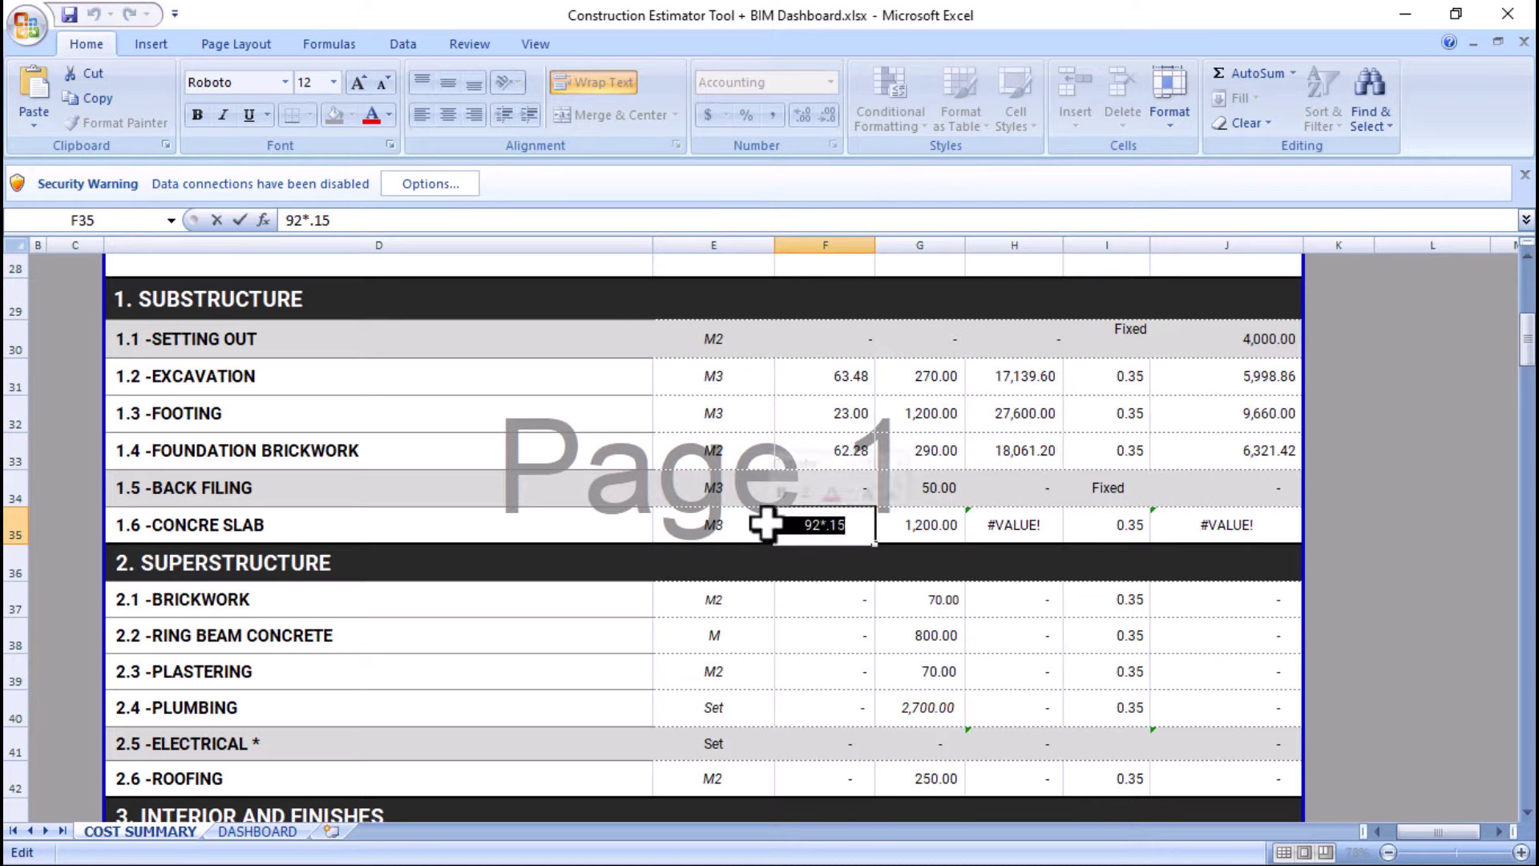
click(798, 530)
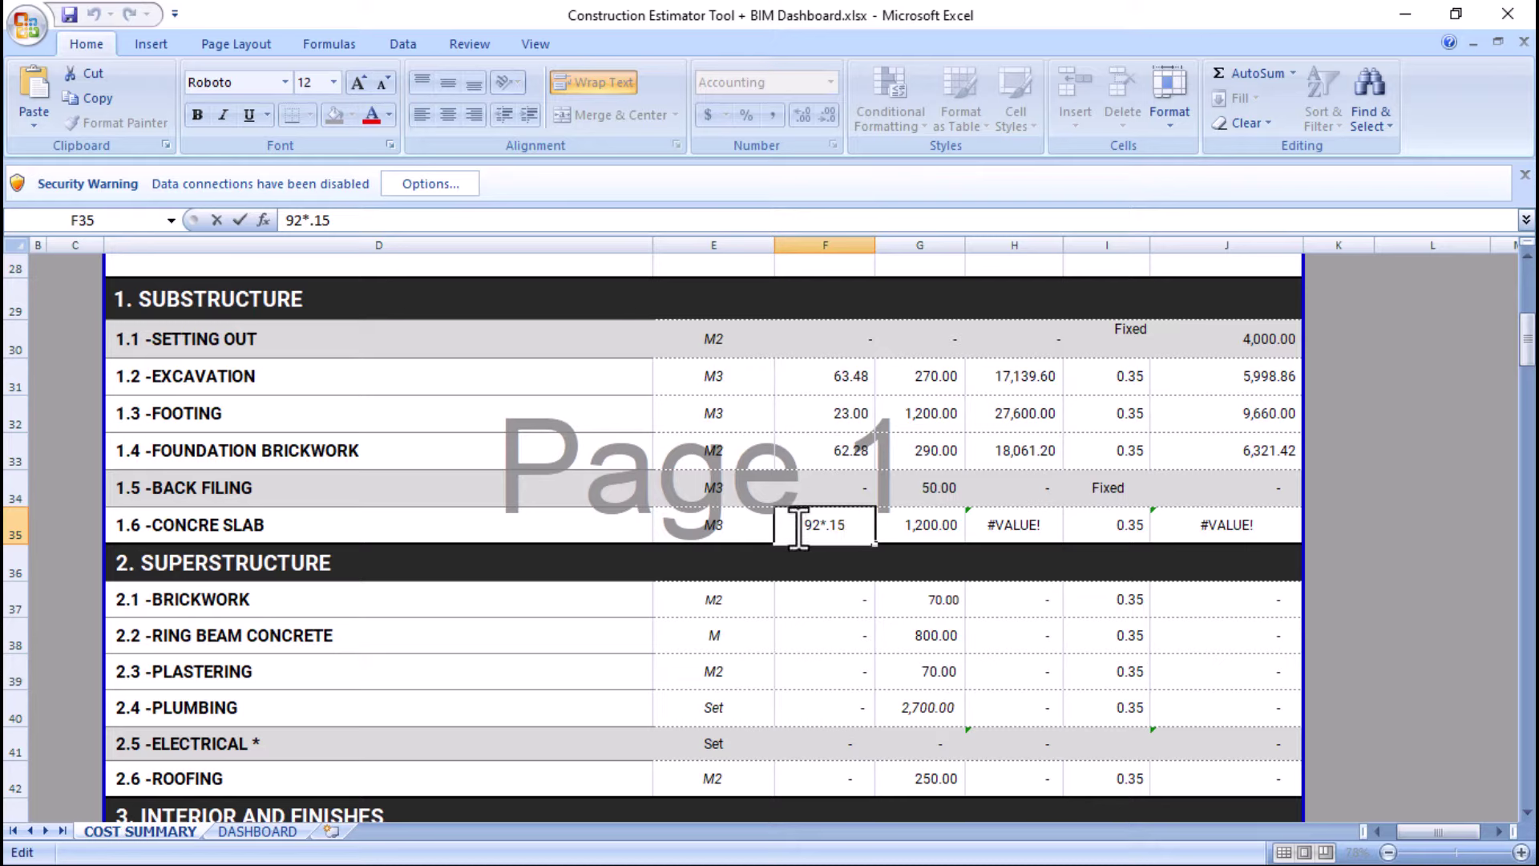
text(=)
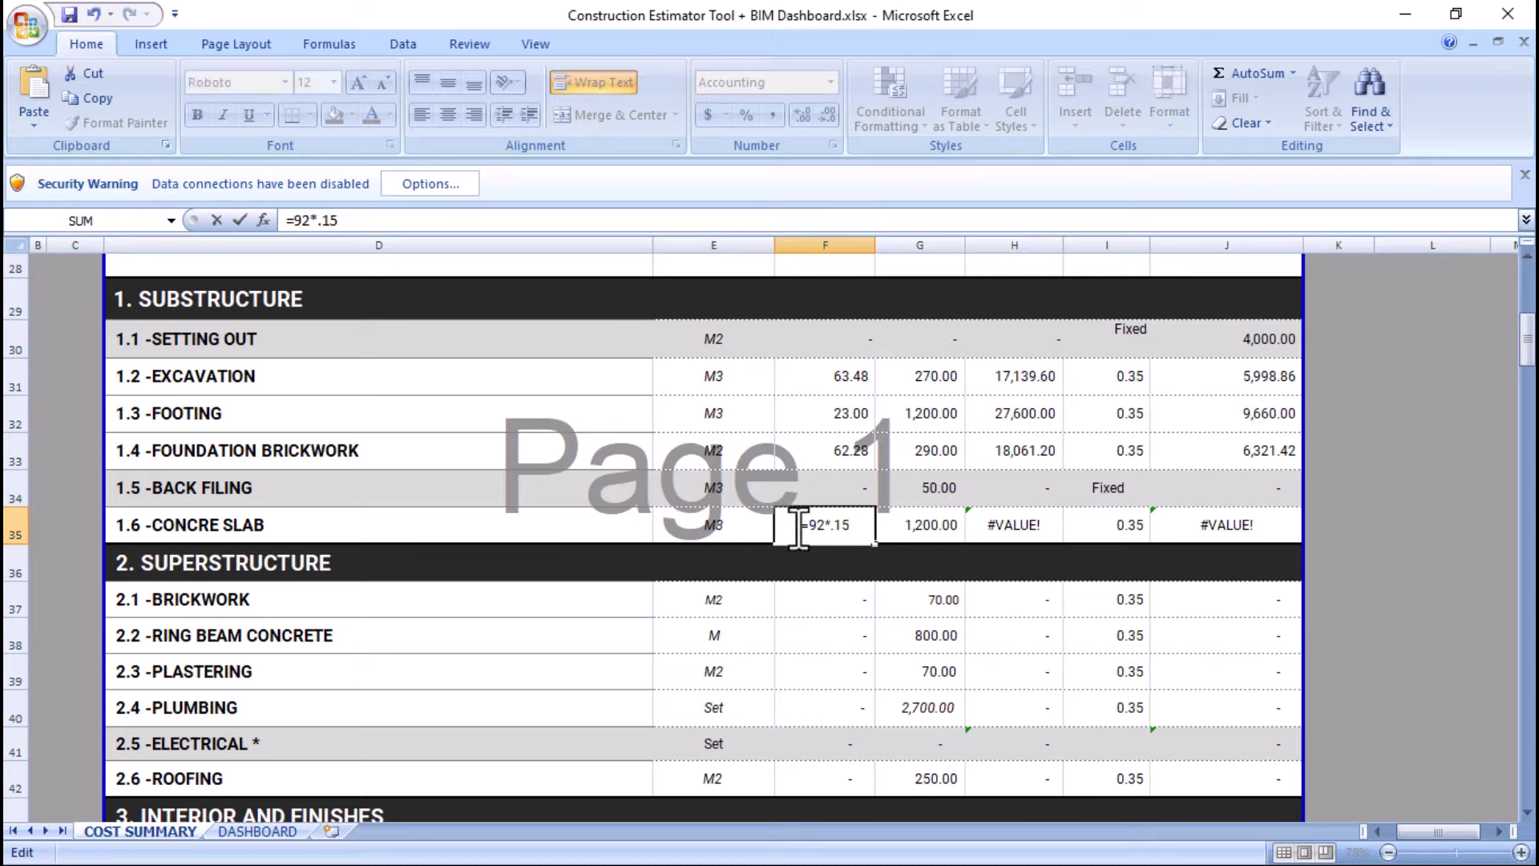
click(857, 527)
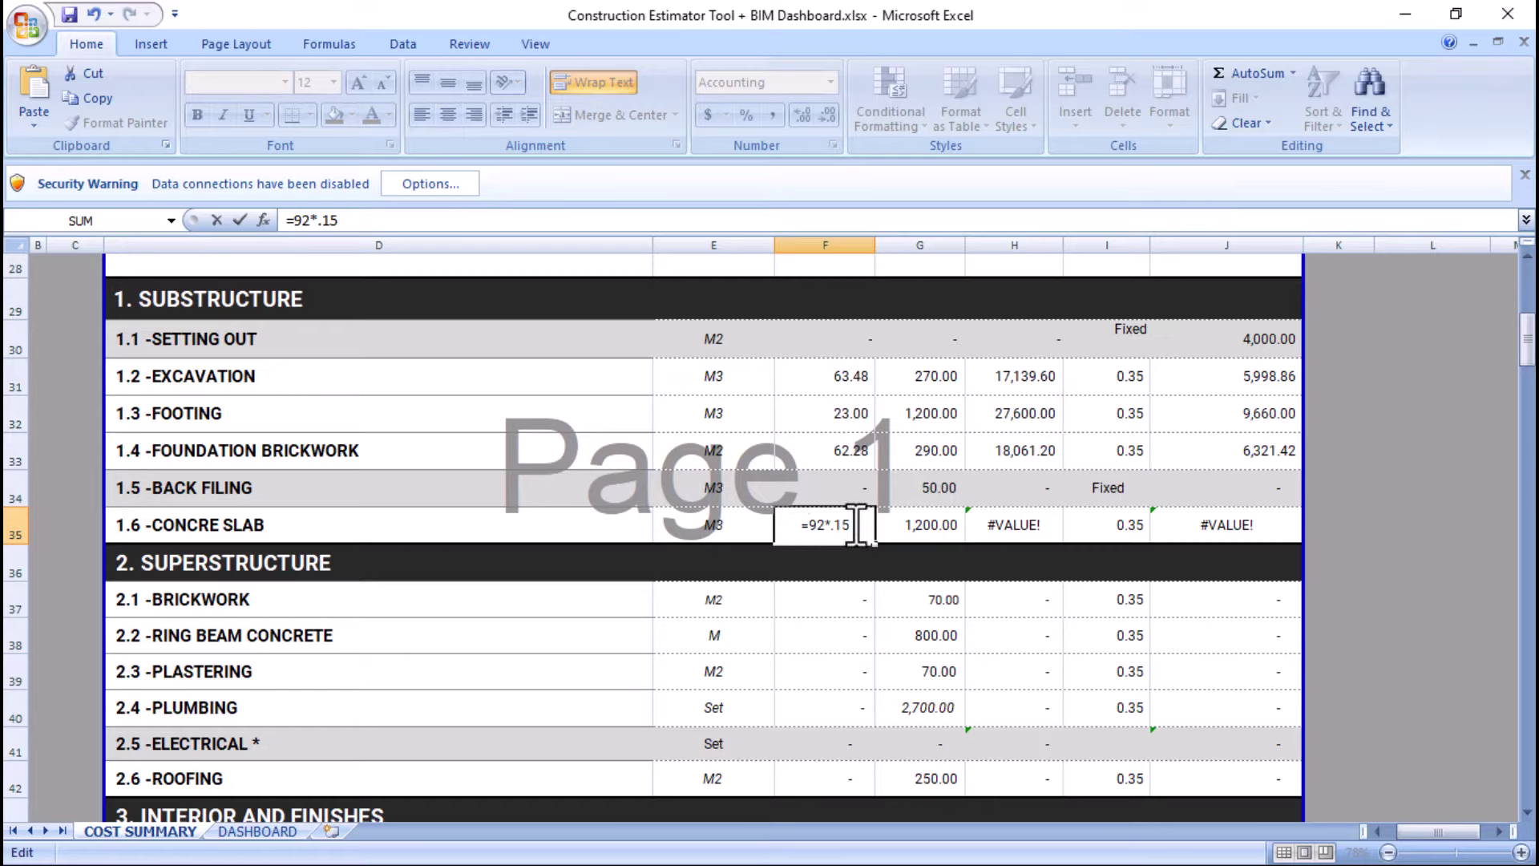
key(Return)
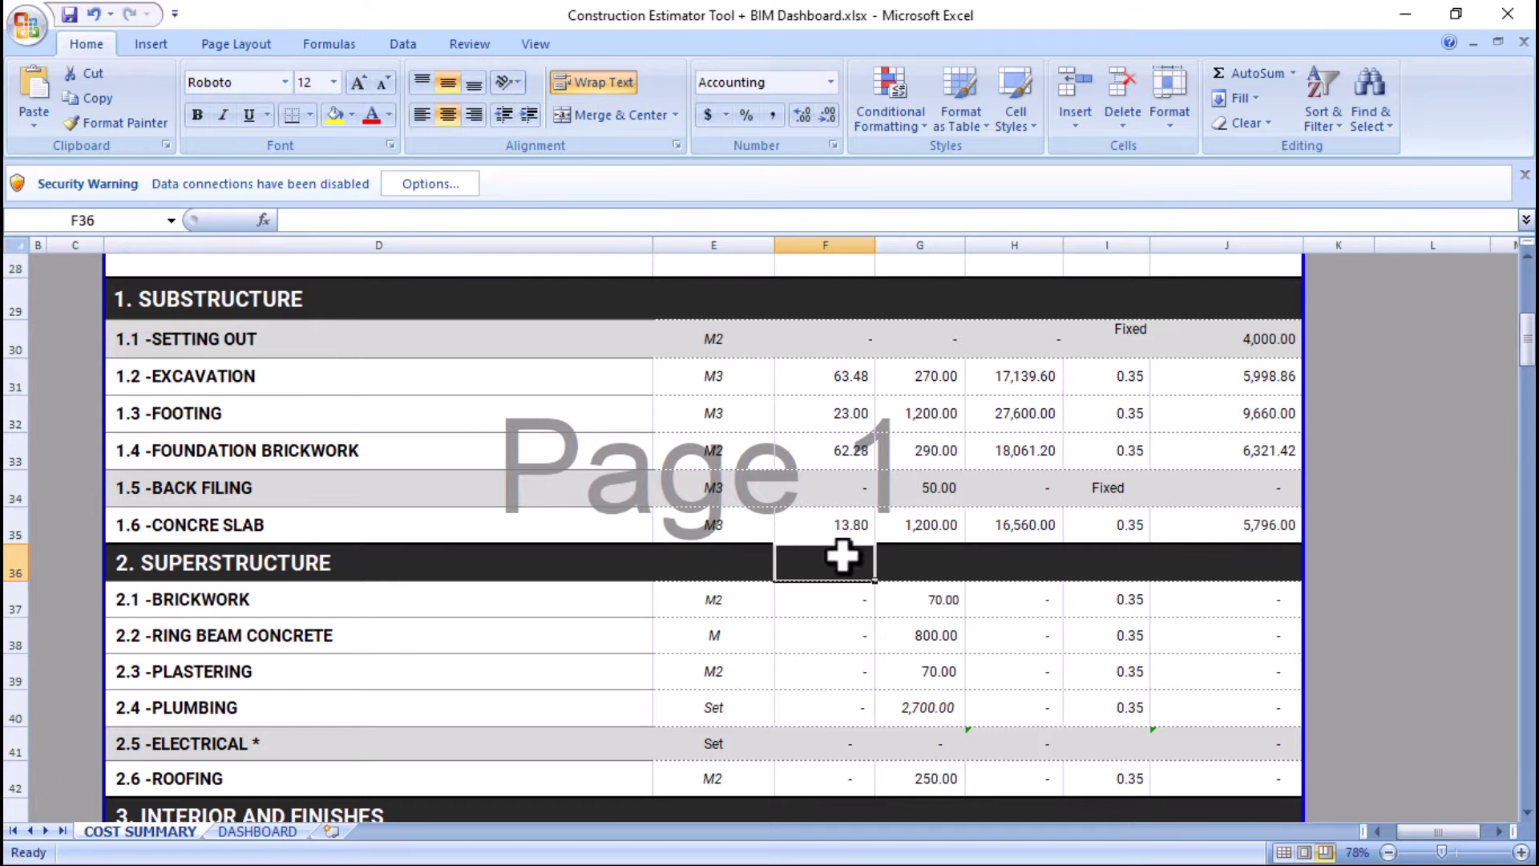
- Review the concrete slab row's quantity, rate, material and labour cells and the surrounding cost breakdown
click(803, 524)
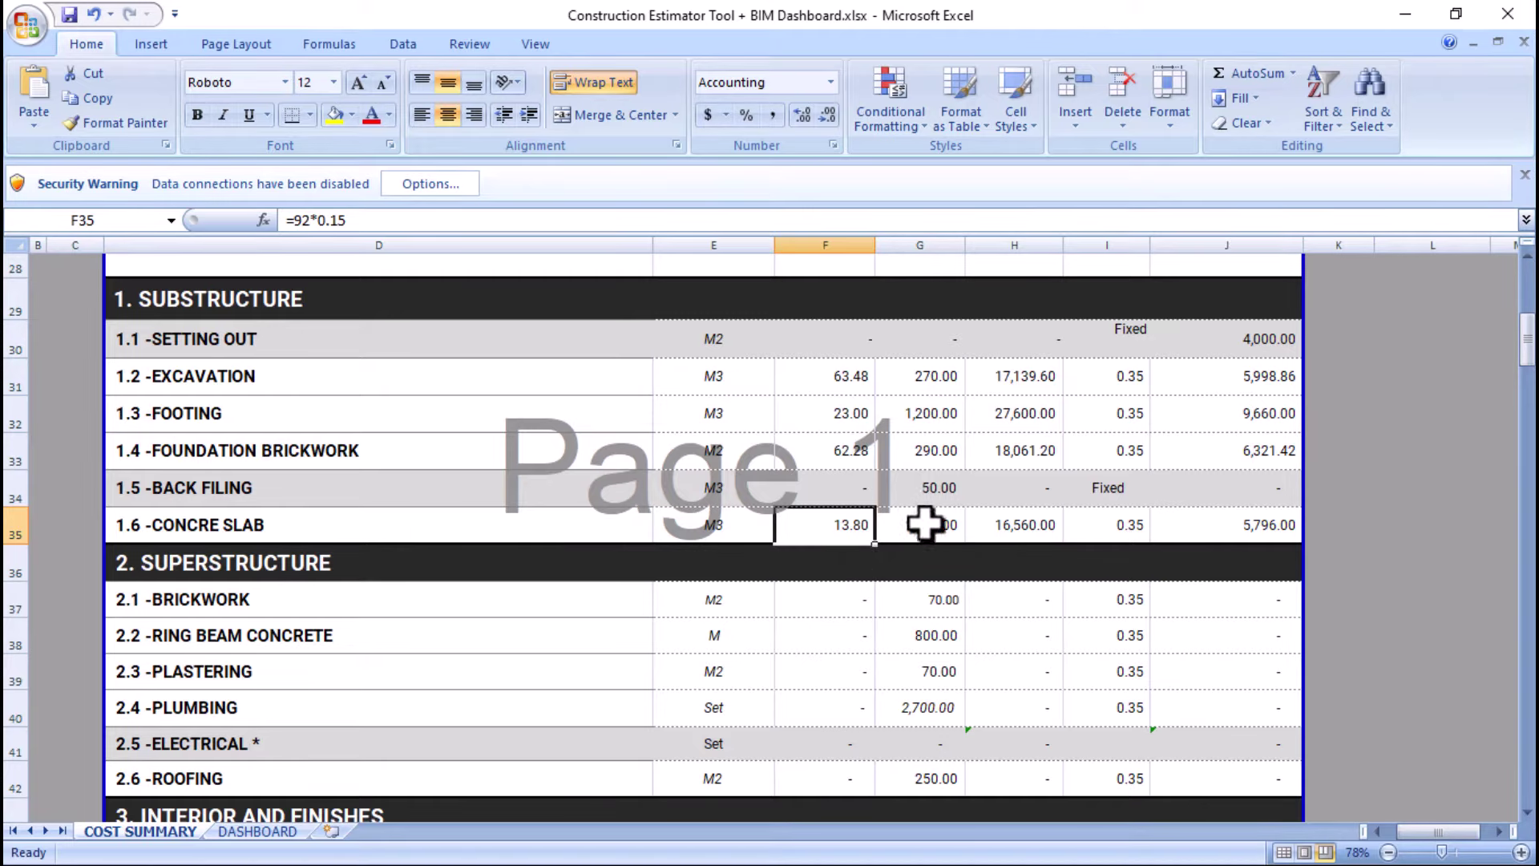
scroll(926, 523, up, 1)
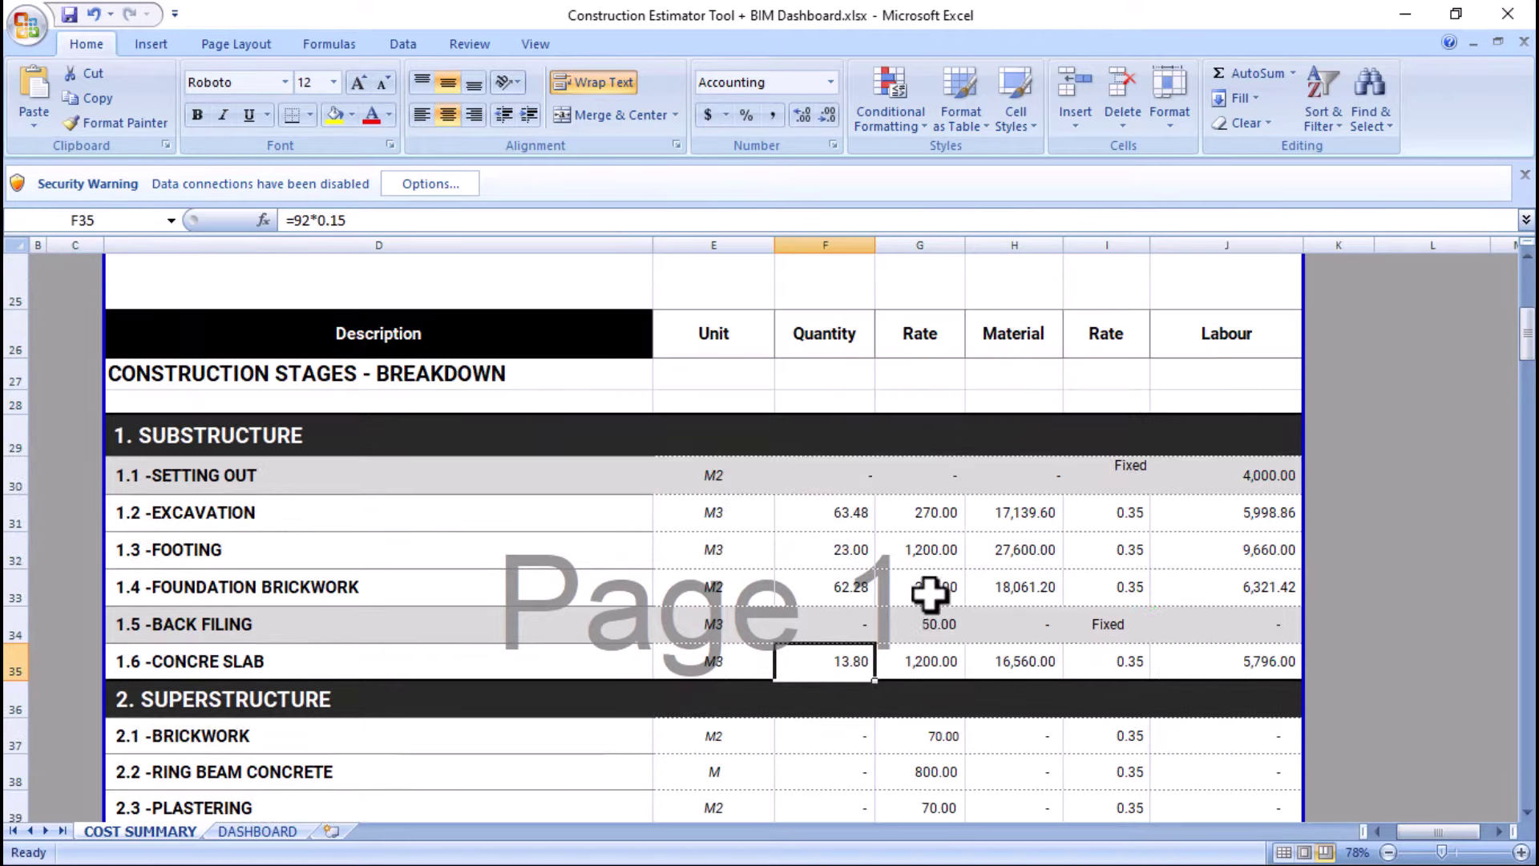
click(924, 670)
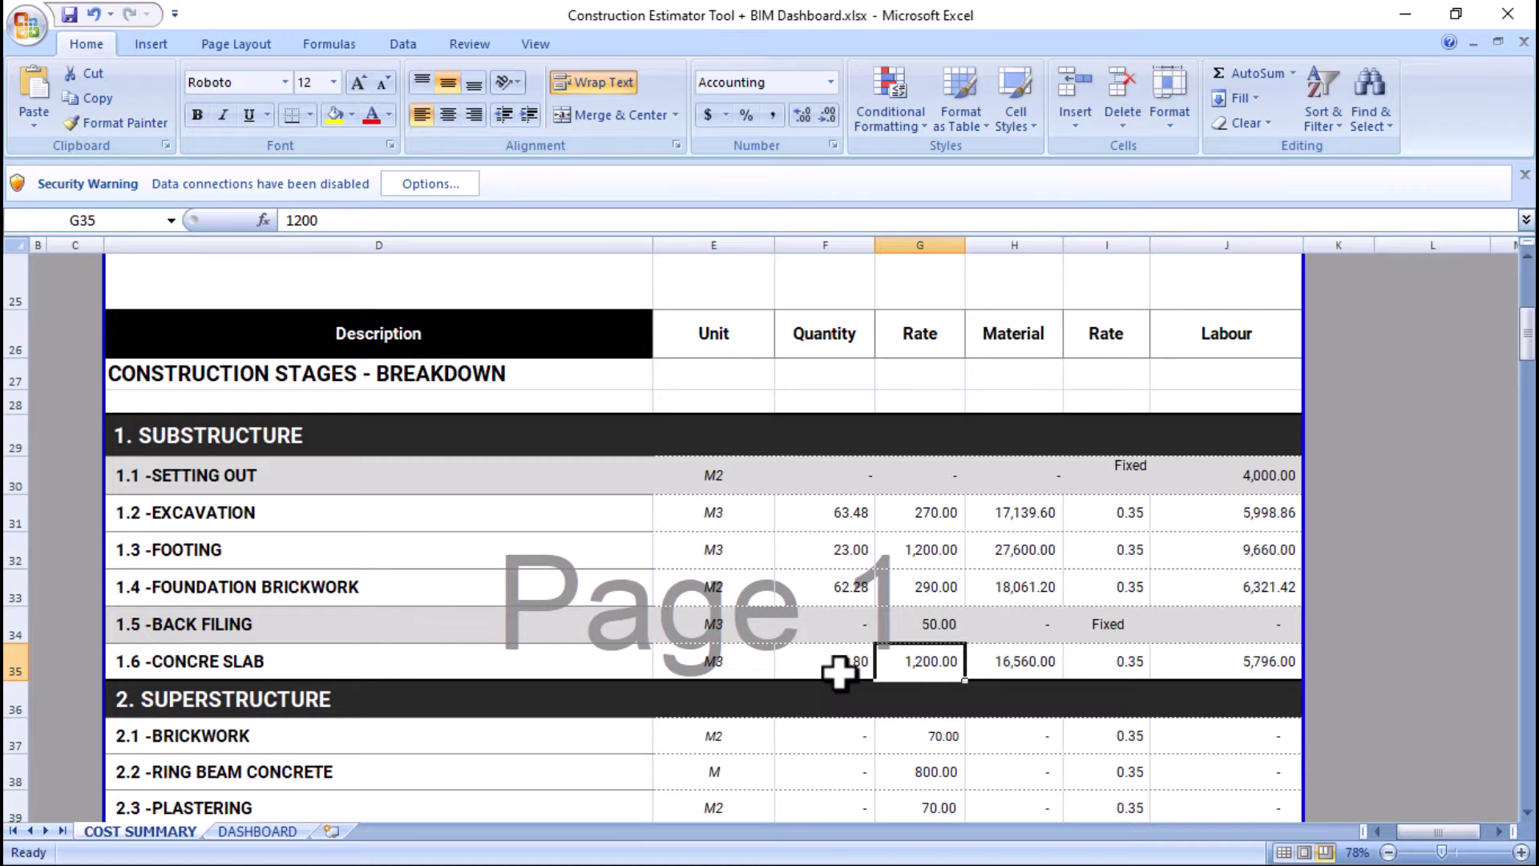
click(986, 664)
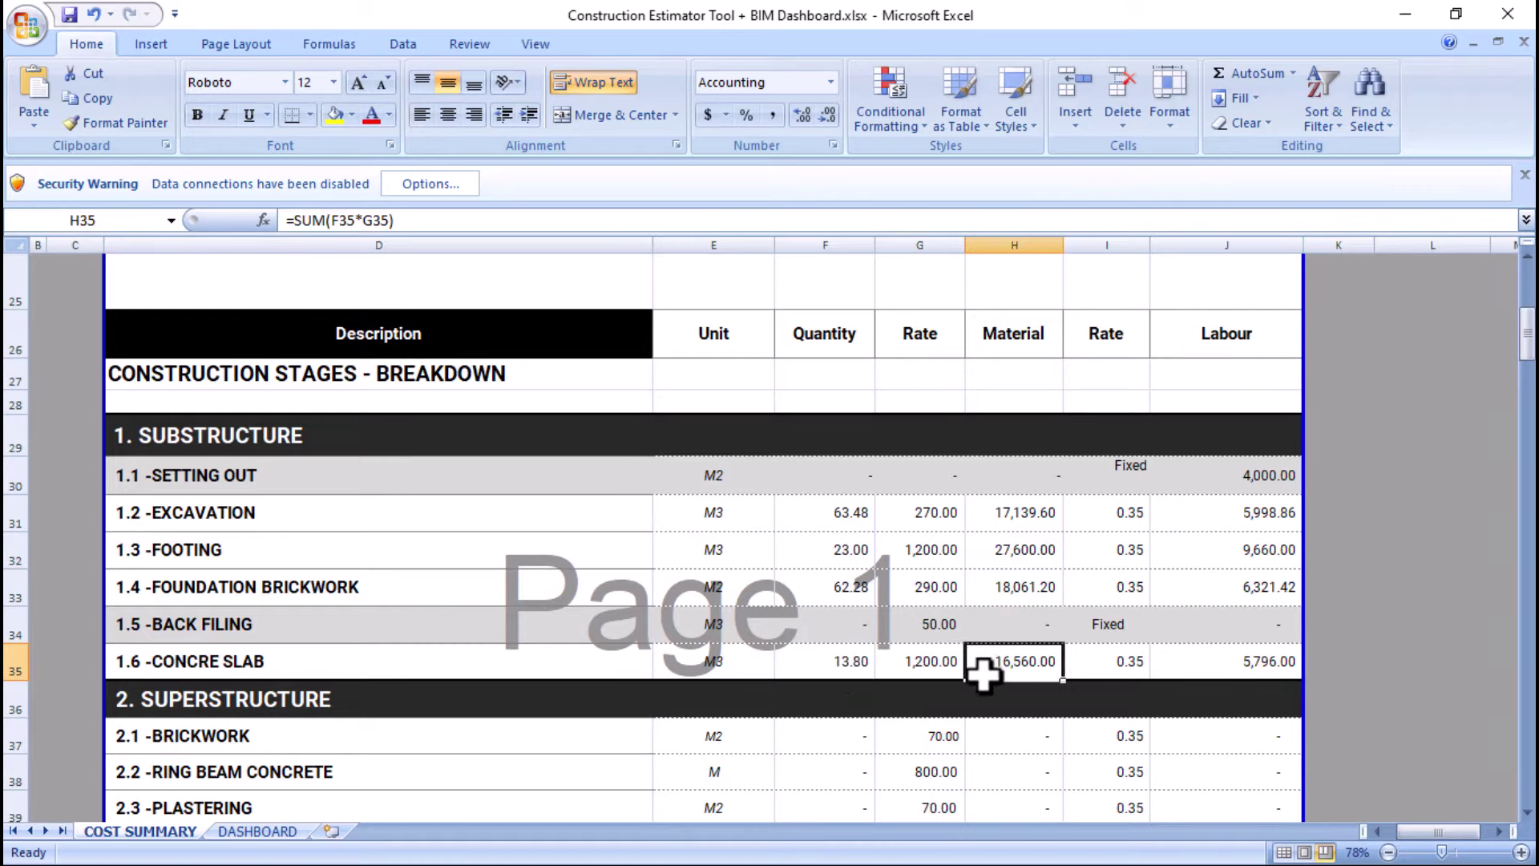
click(1211, 665)
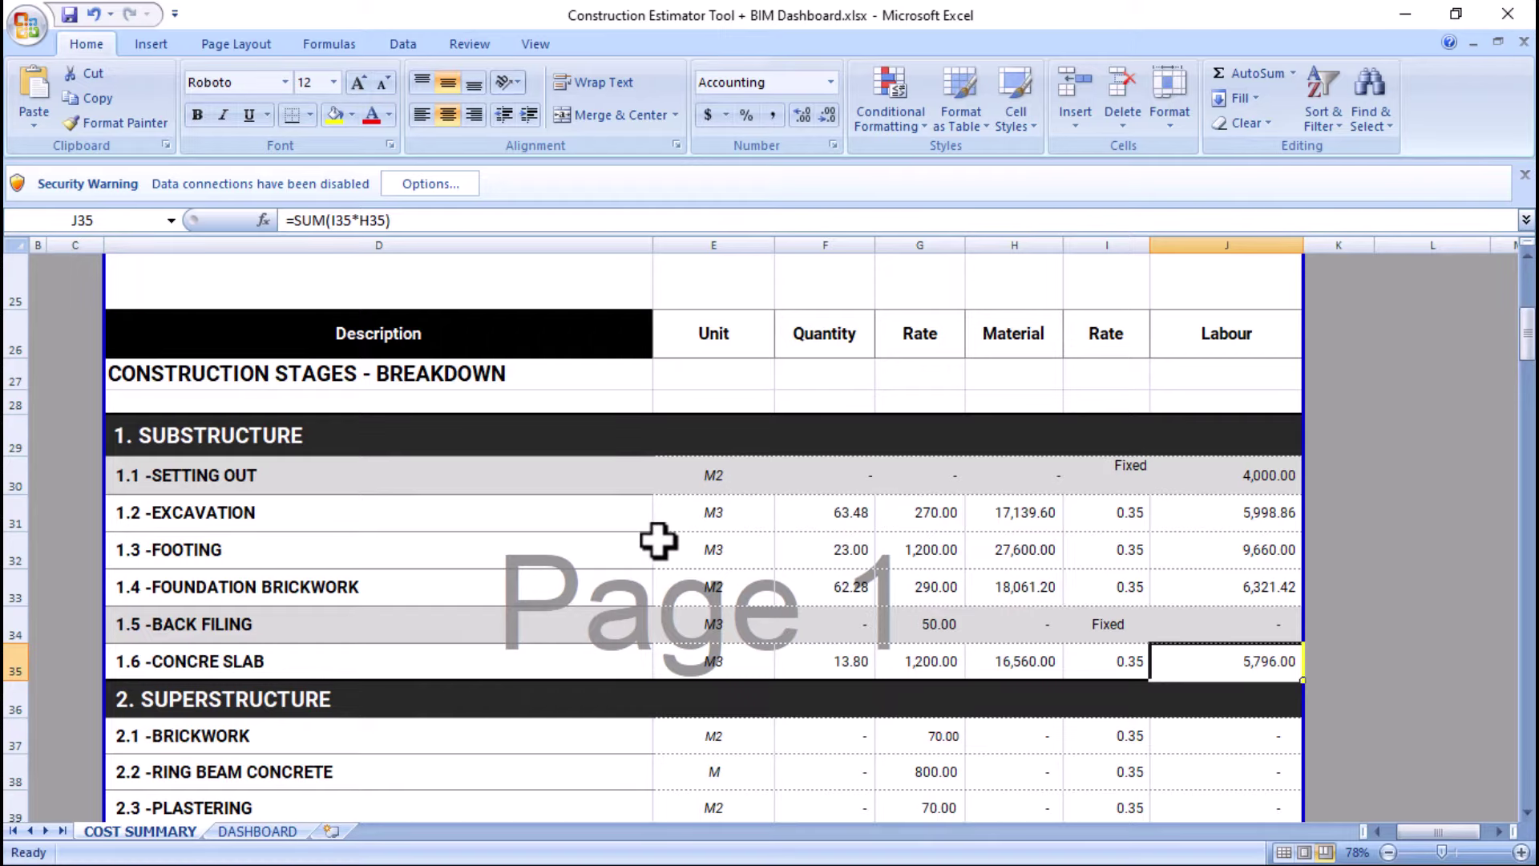
scroll(665, 537, down, 5)
scroll(670, 541, up, 3)
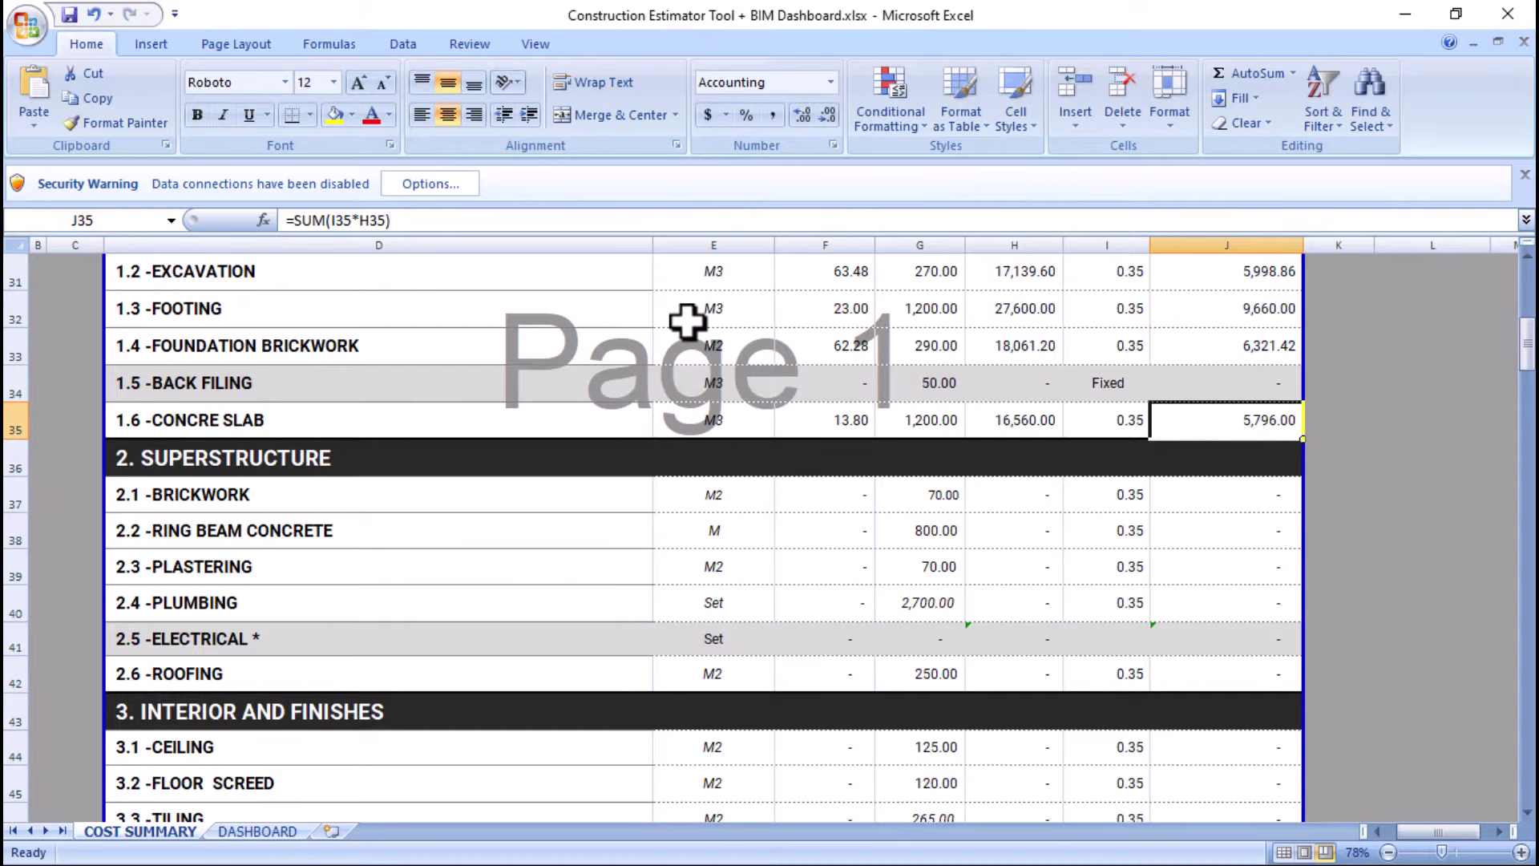
scroll(687, 320, up, 2)
scroll(687, 321, down, 1)
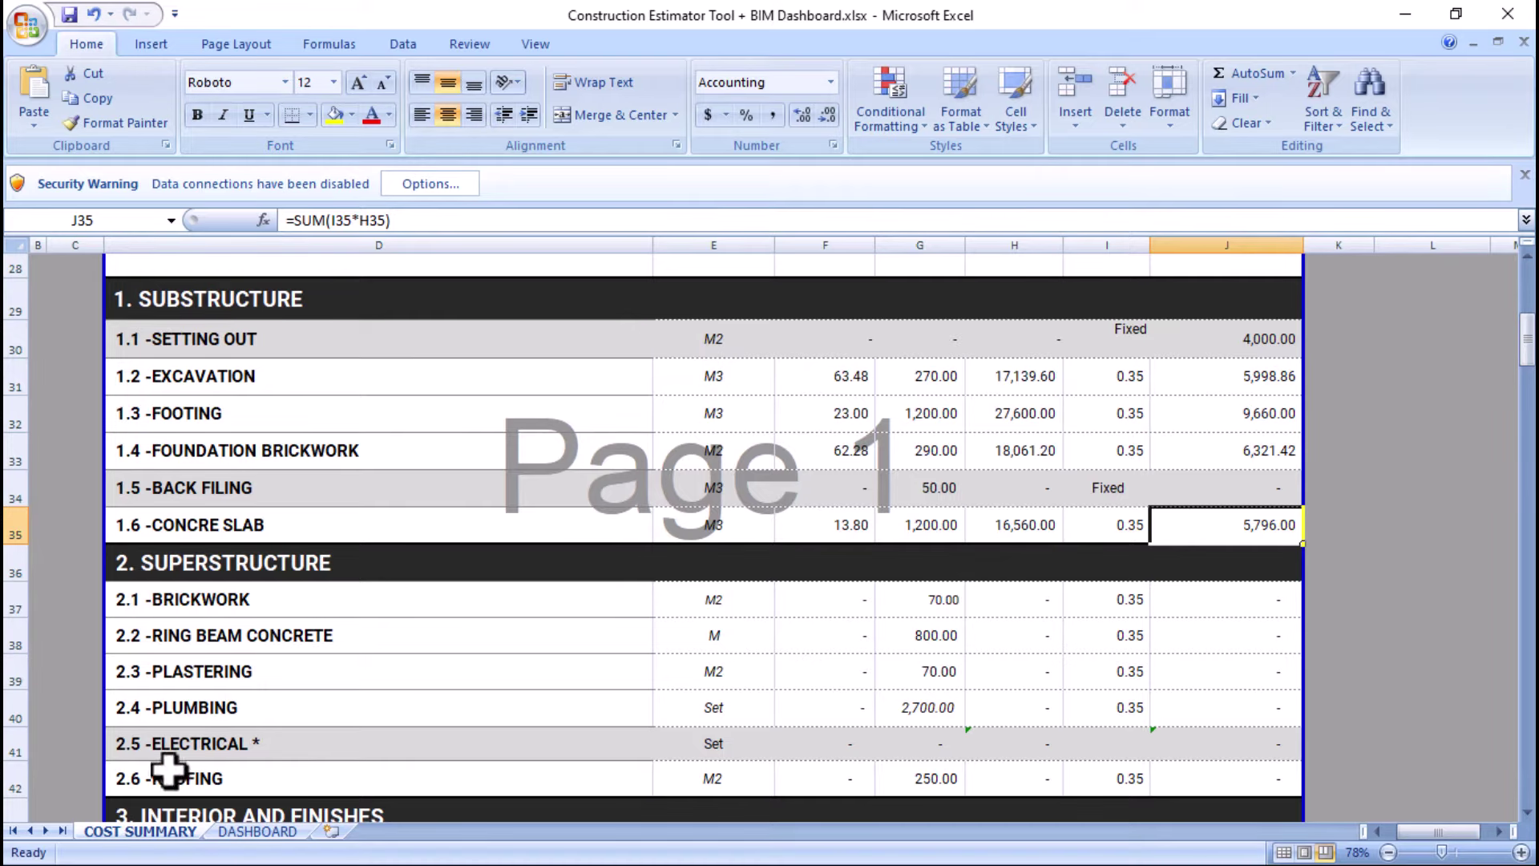
- Compare the DASHBOARD sheet's substructure and superstructure categories with the construction stages on the COST SUMMARY sheet
click(245, 832)
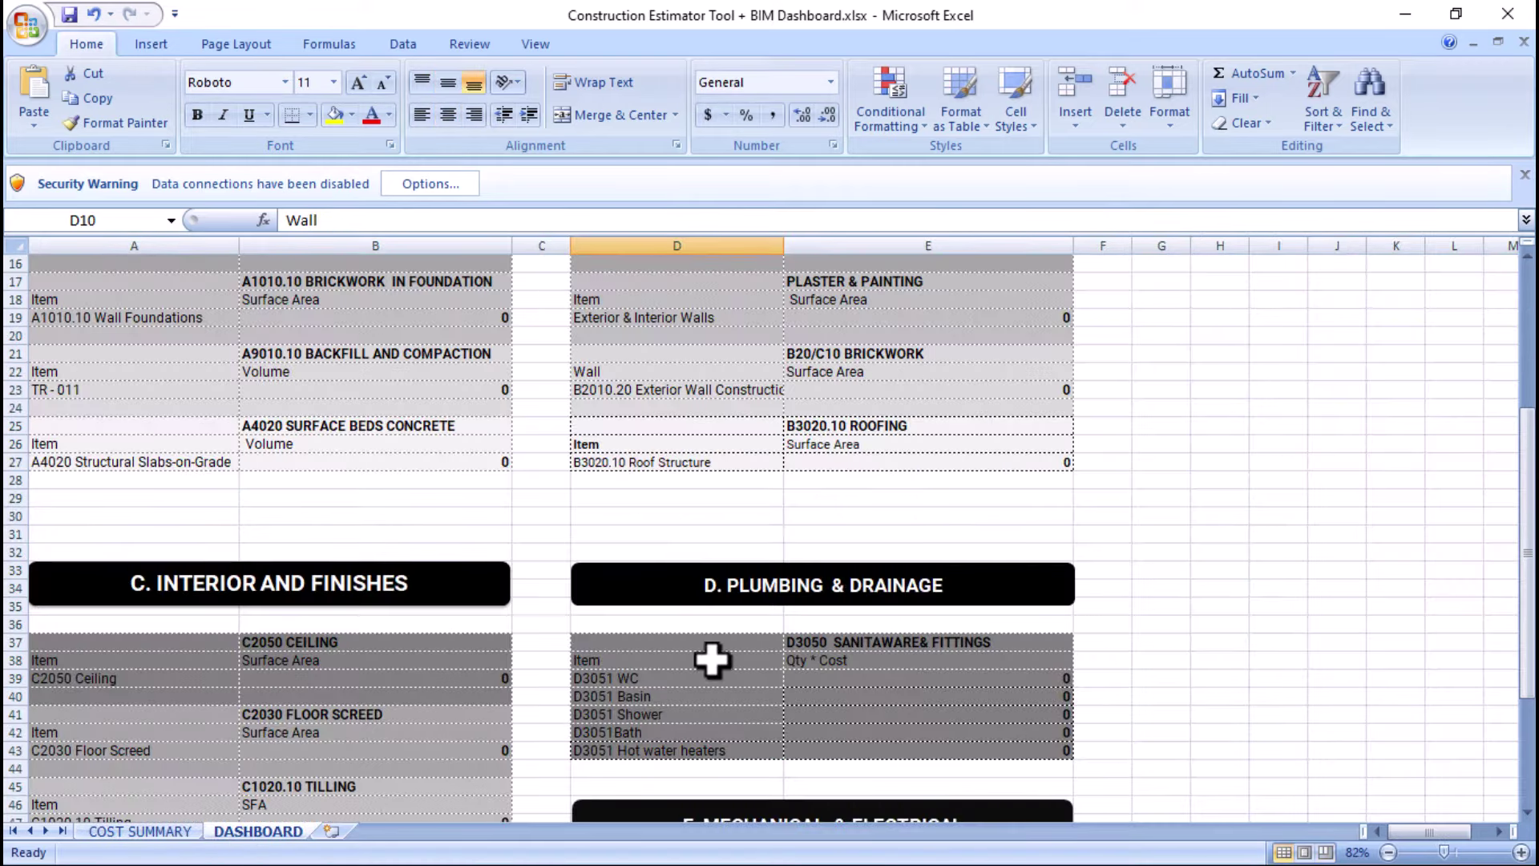
scroll(746, 600, up, 4)
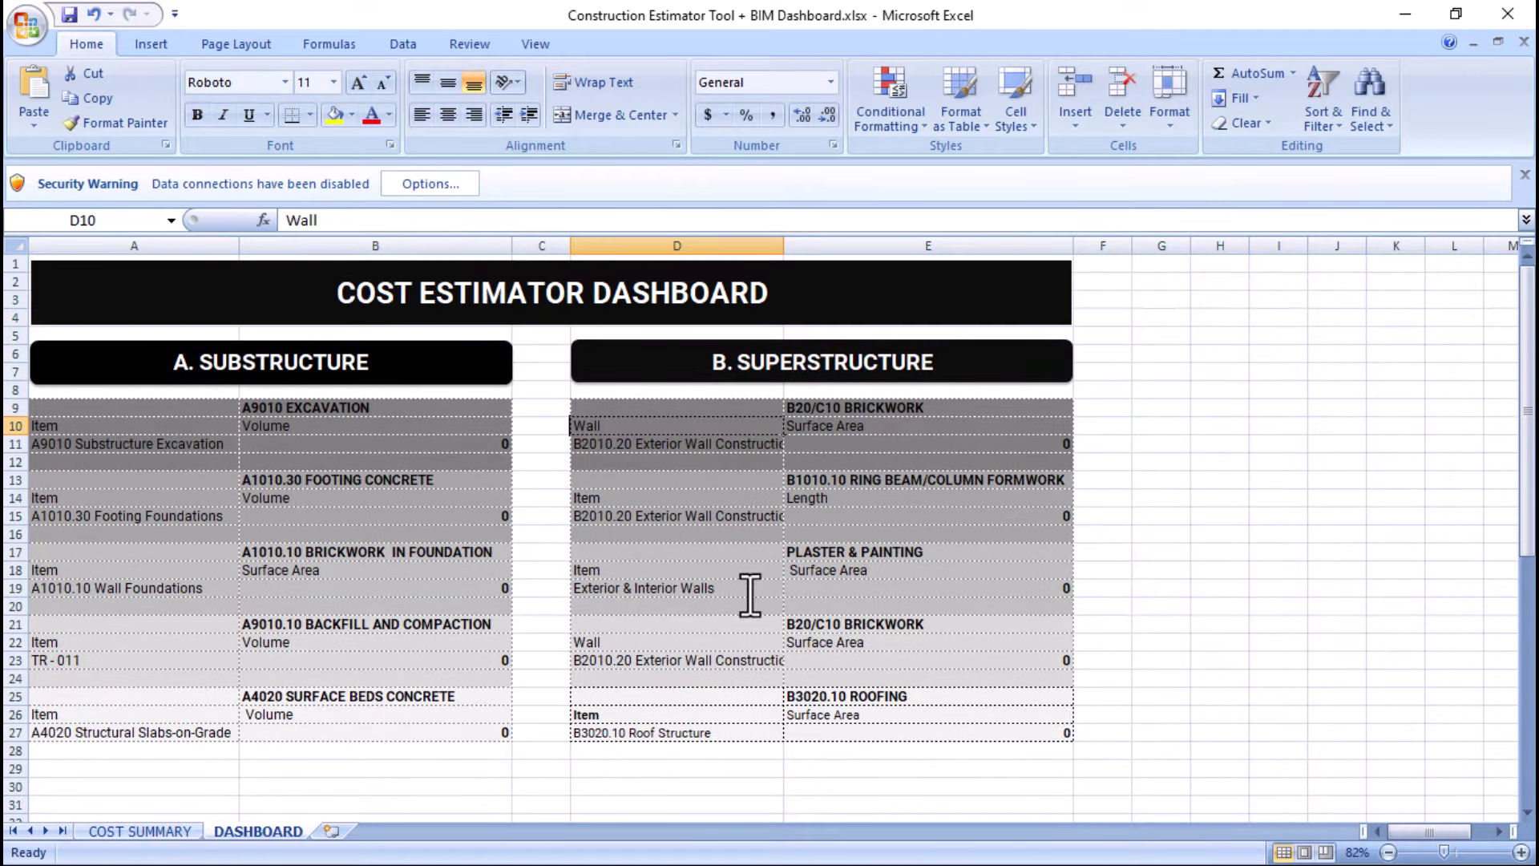
scroll(750, 595, down, 4)
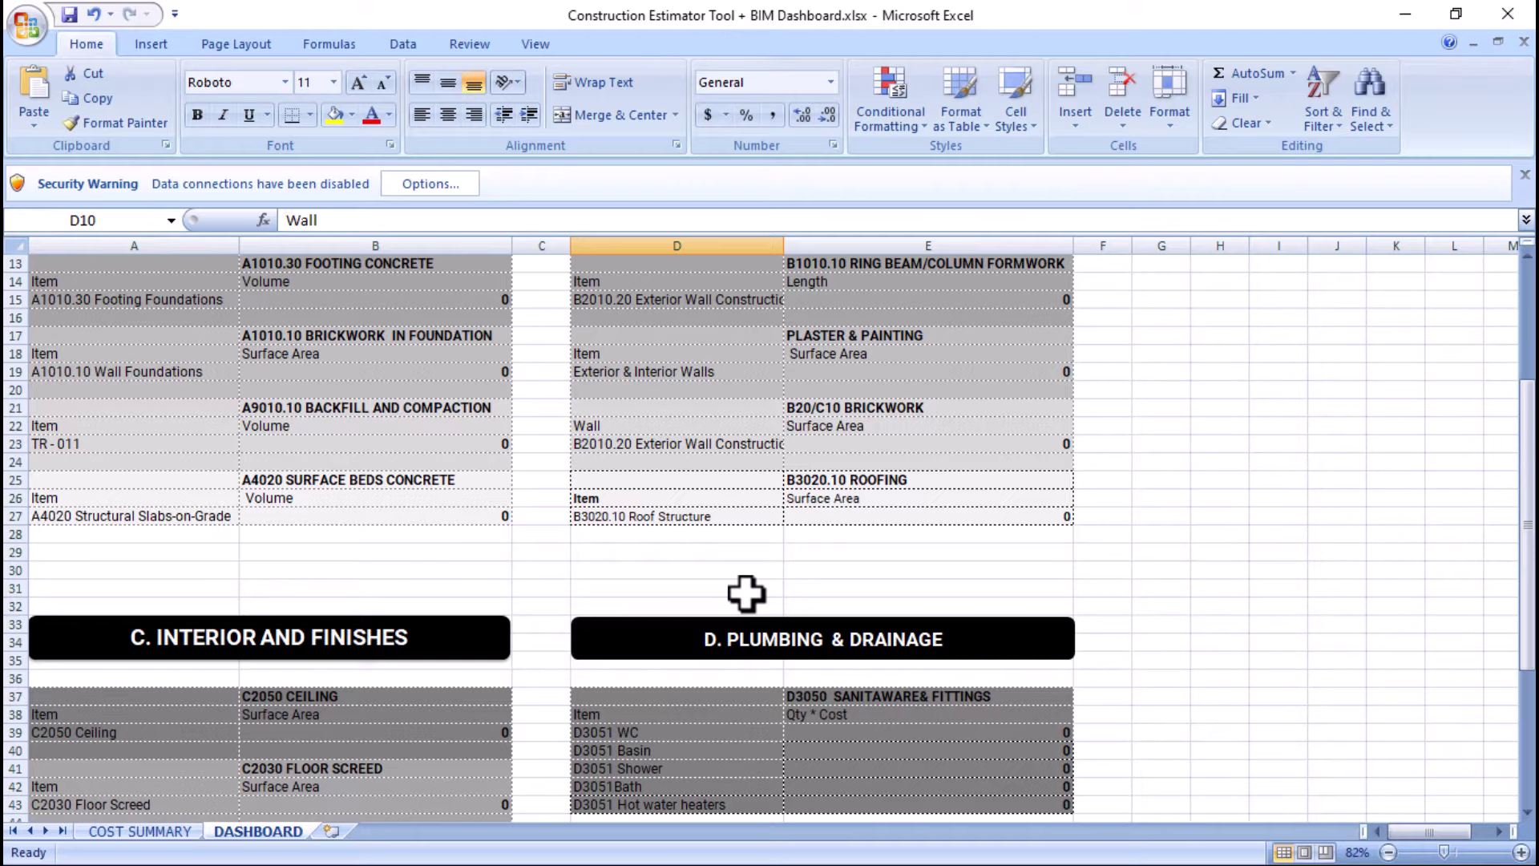
scroll(601, 447, up, 3)
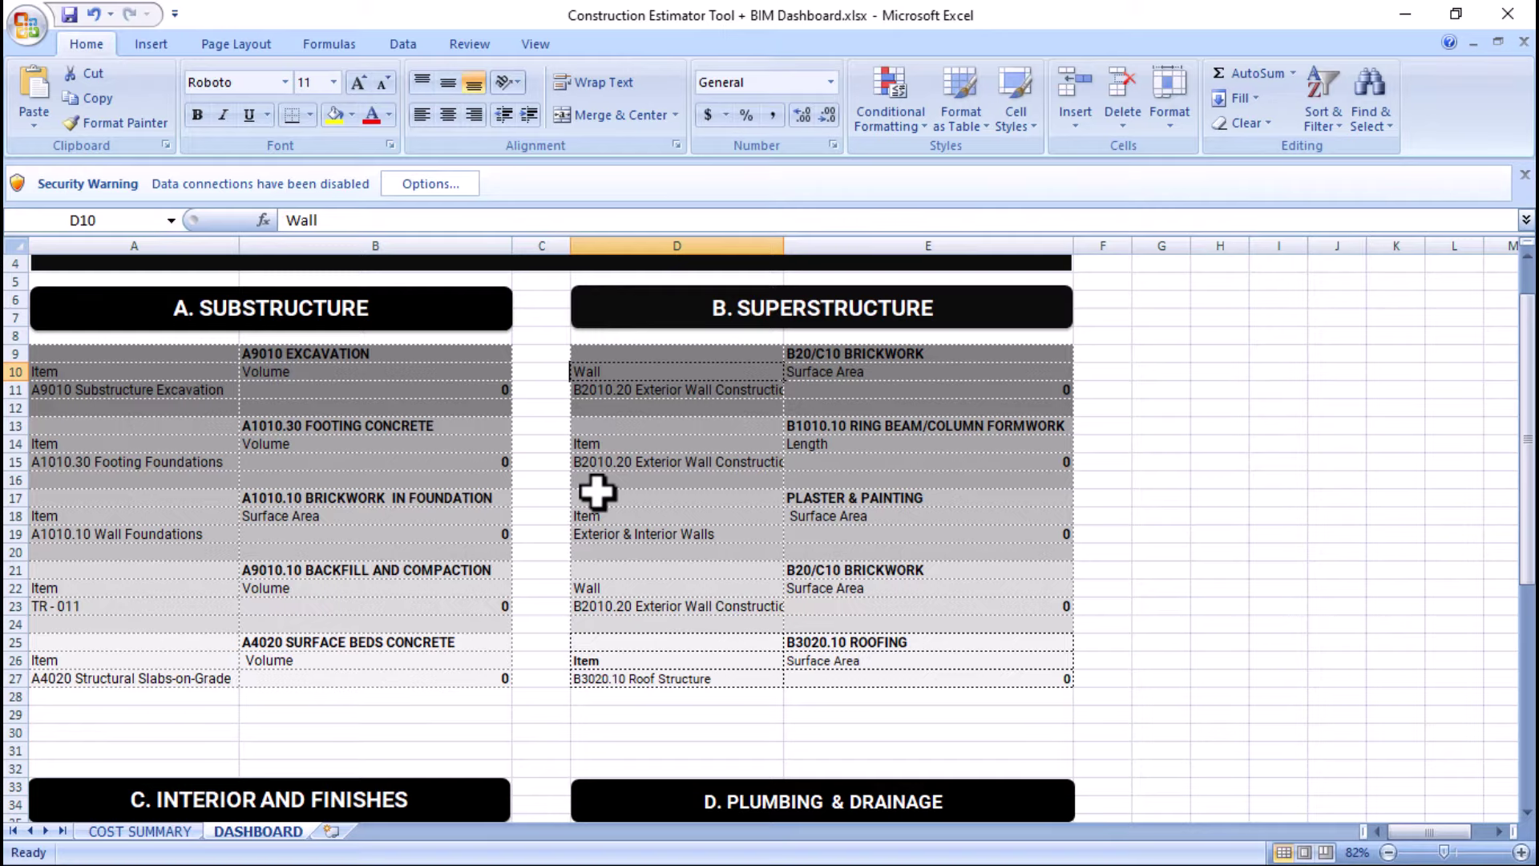
click(140, 832)
scroll(585, 567, up, 3)
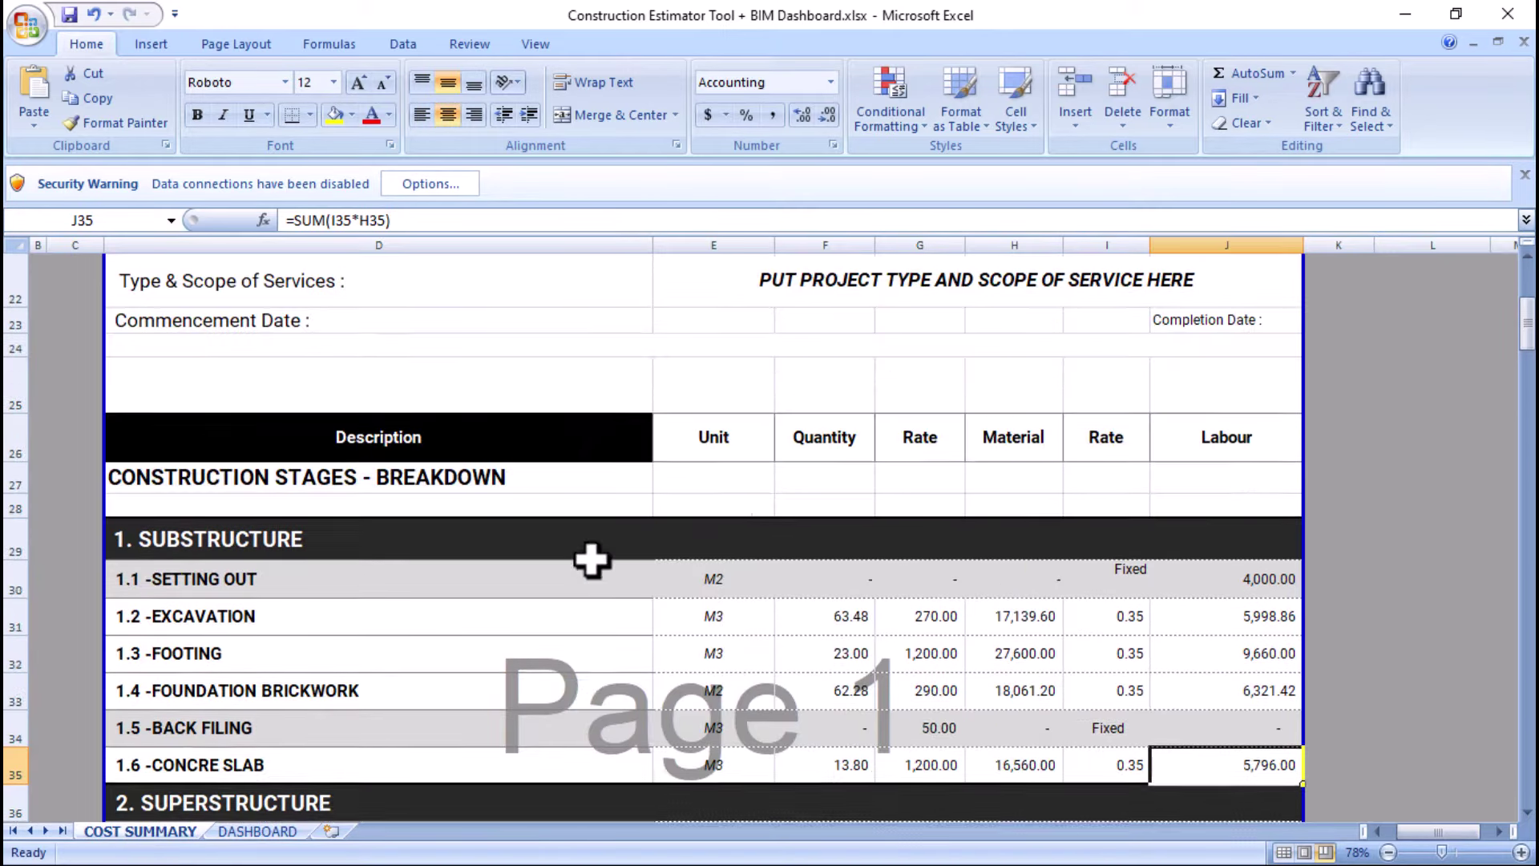
scroll(593, 561, down, 3)
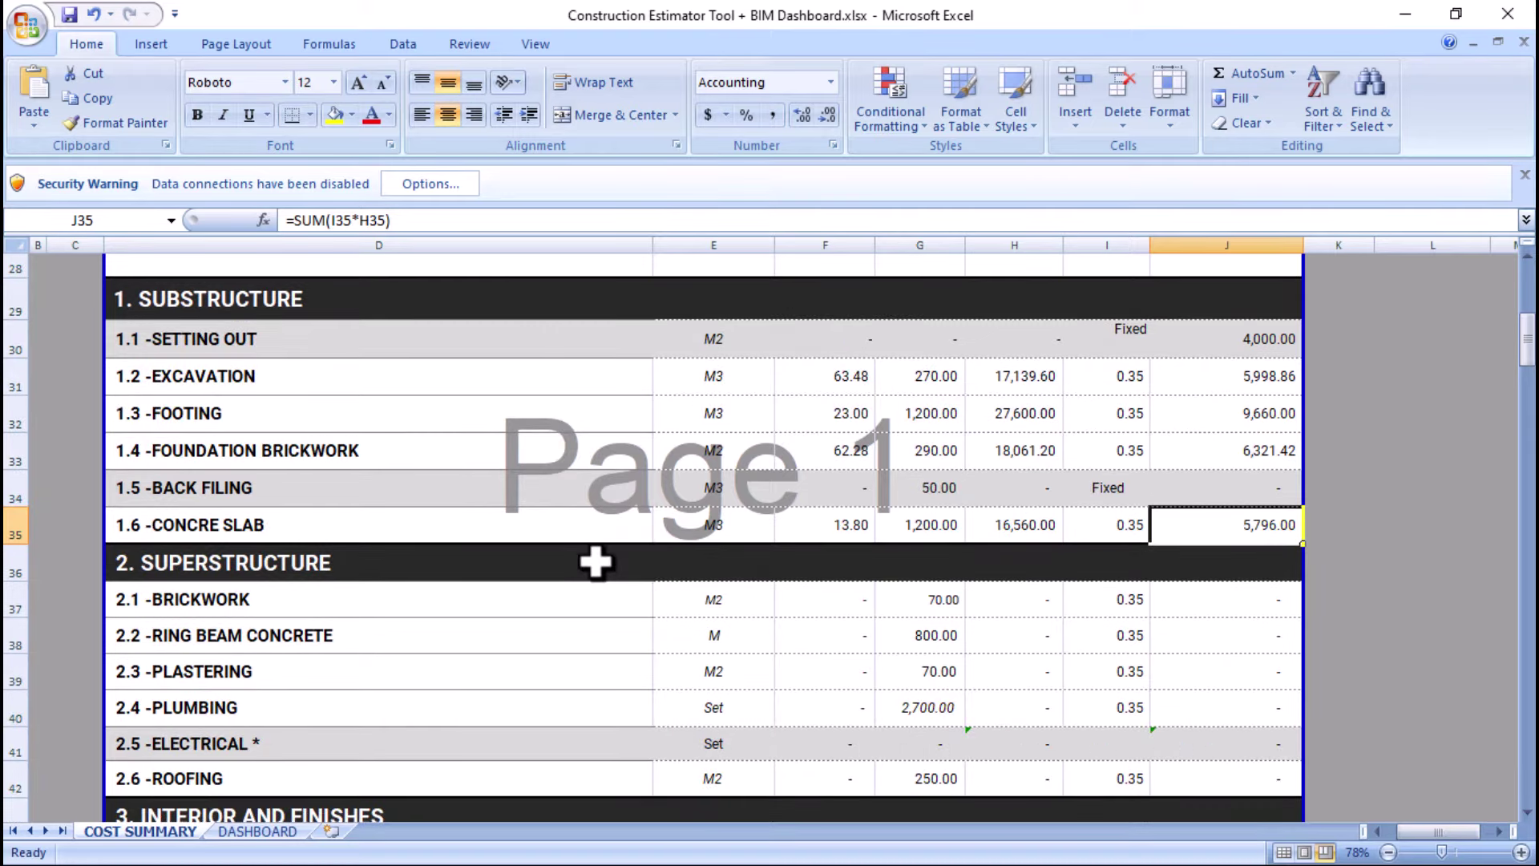
scroll(402, 660, down, 1)
scroll(358, 722, up, 1)
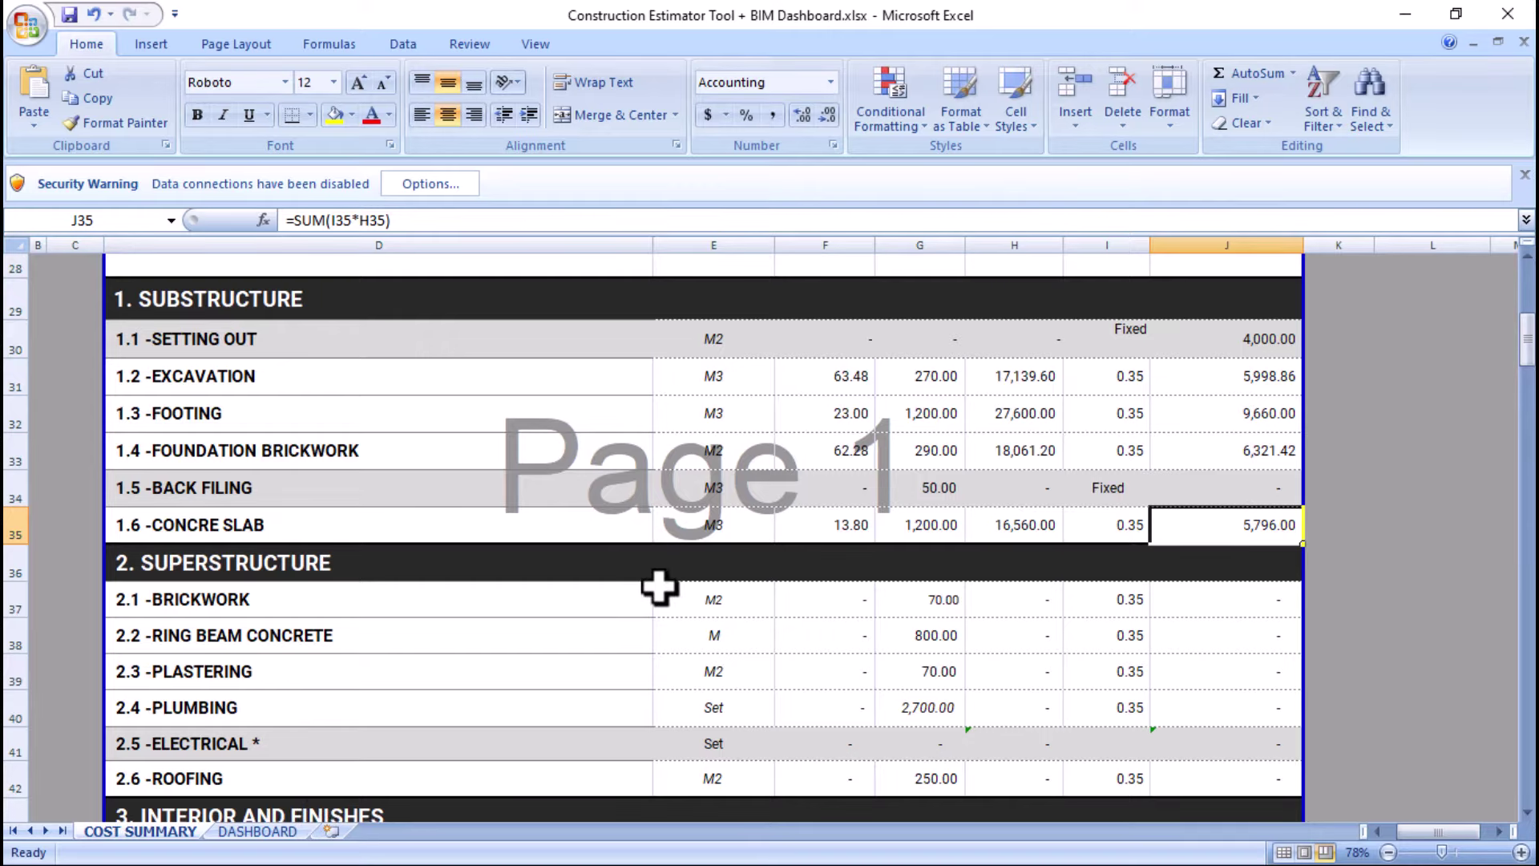
click(240, 832)
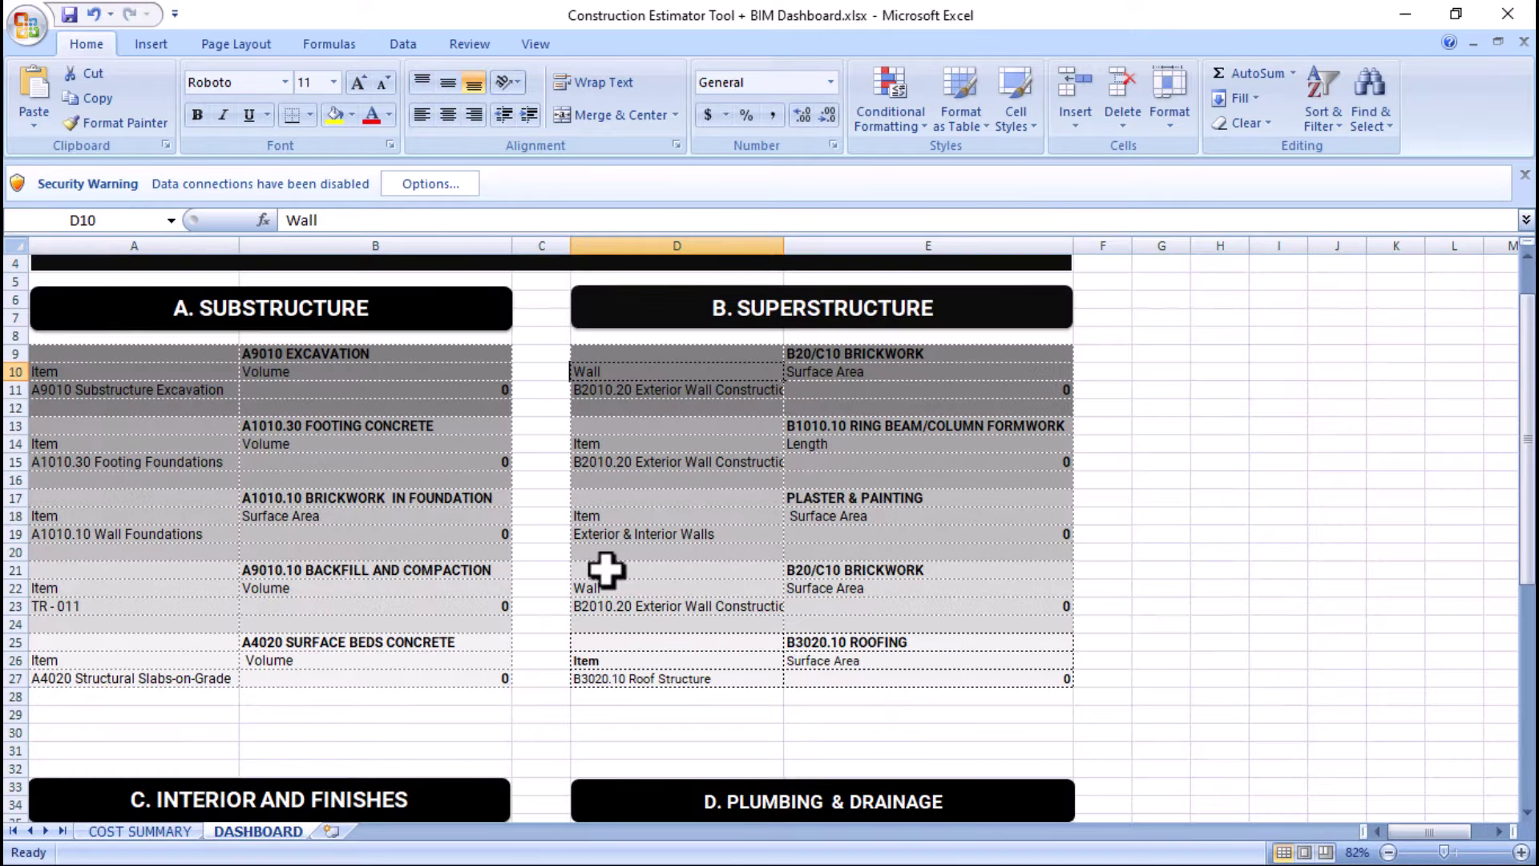
- Look through the DASHBOARD sheet's categories, from substructure and superstructure to interior finishes, plumbing and electrical
scroll(606, 625, up, 1)
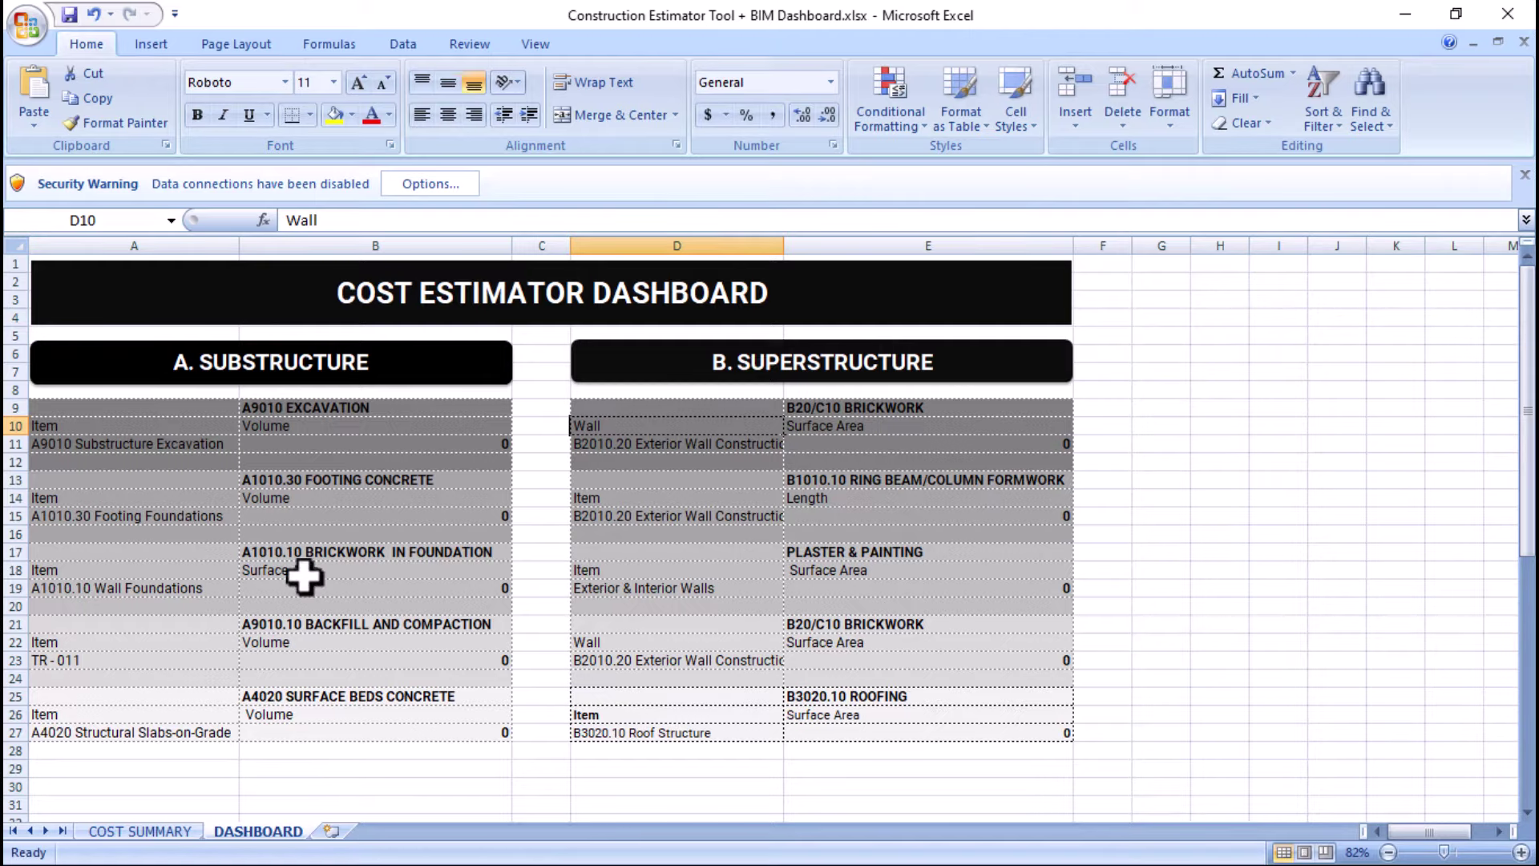
scroll(776, 425, down, 4)
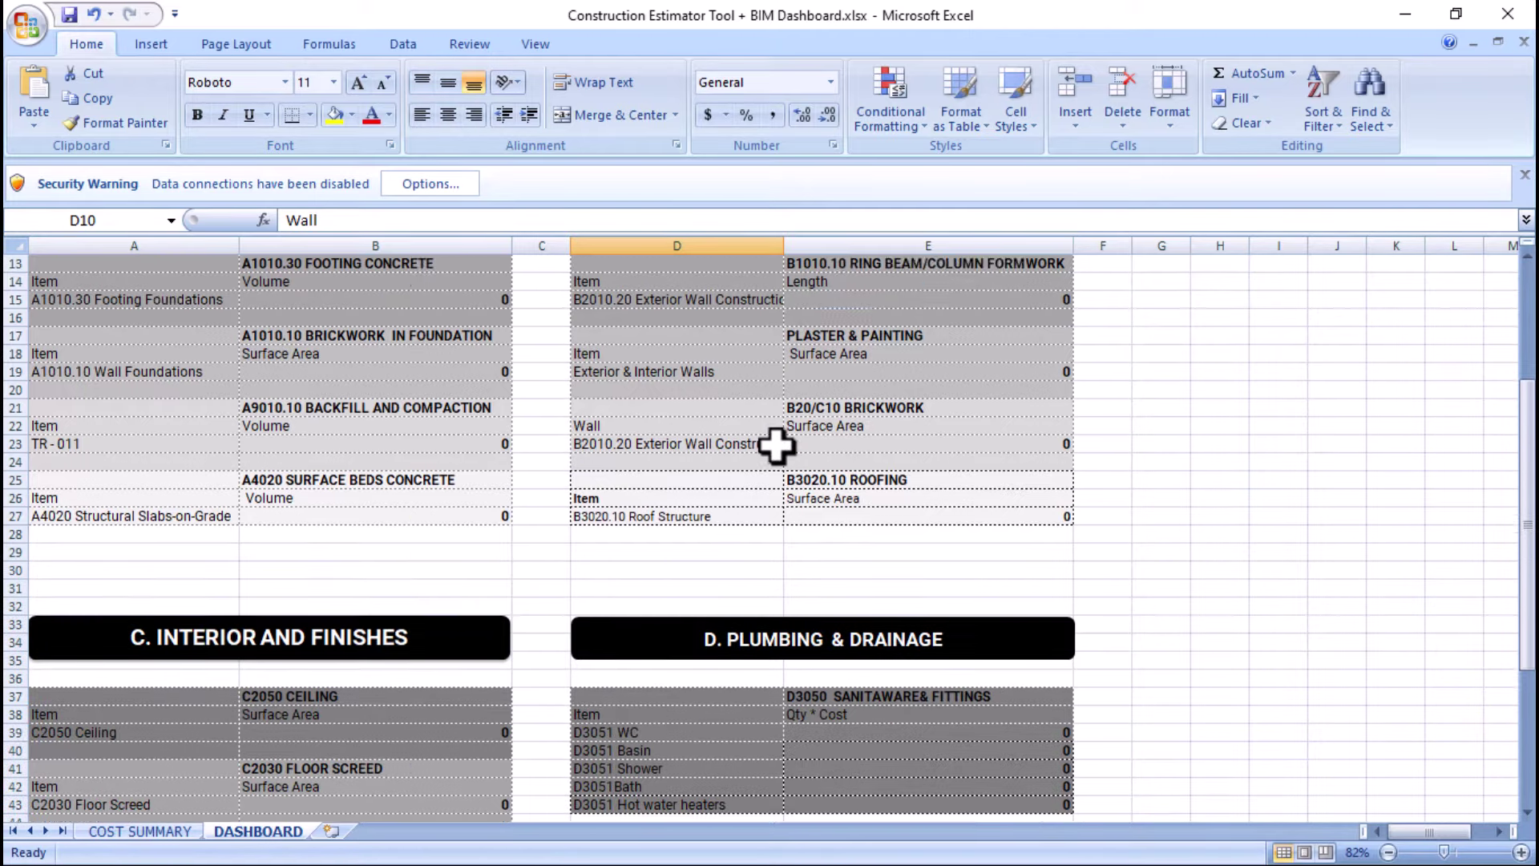
scroll(776, 444, up, 4)
scroll(687, 405, down, 8)
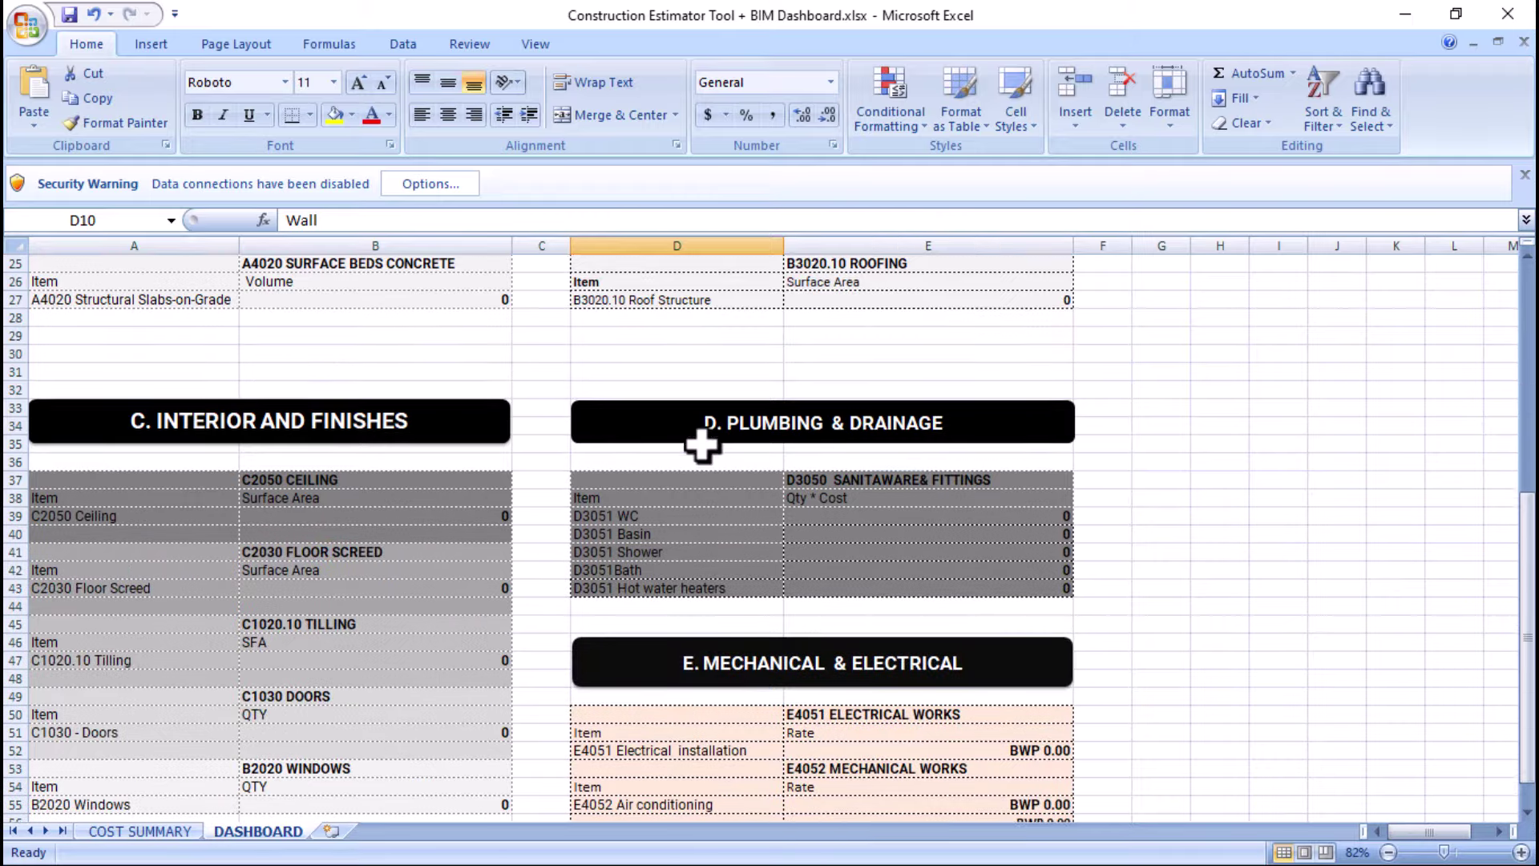
scroll(629, 507, down, 4)
scroll(627, 512, up, 10)
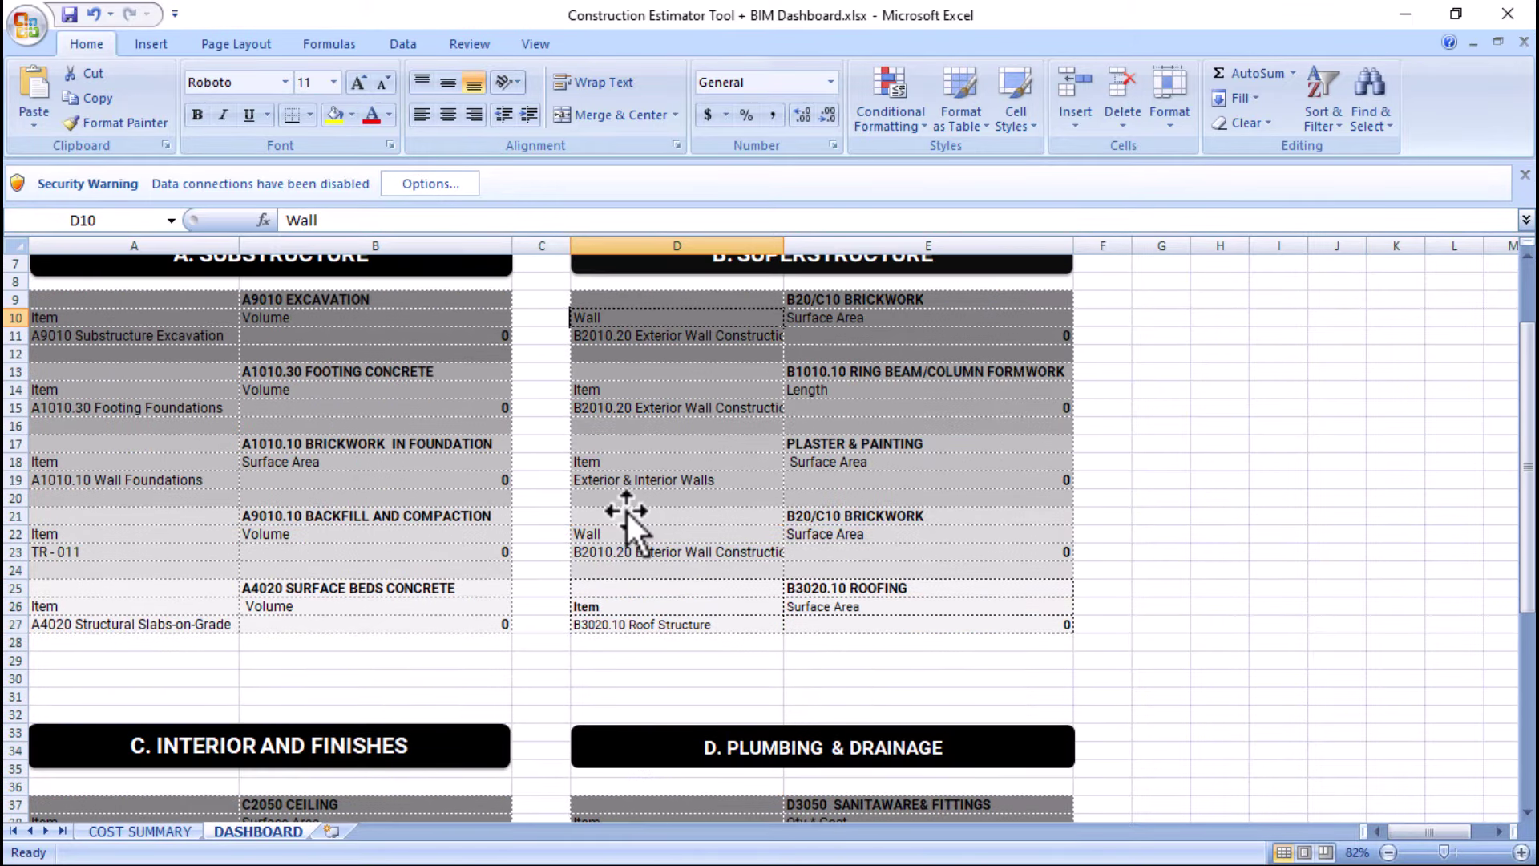
scroll(627, 512, up, 2)
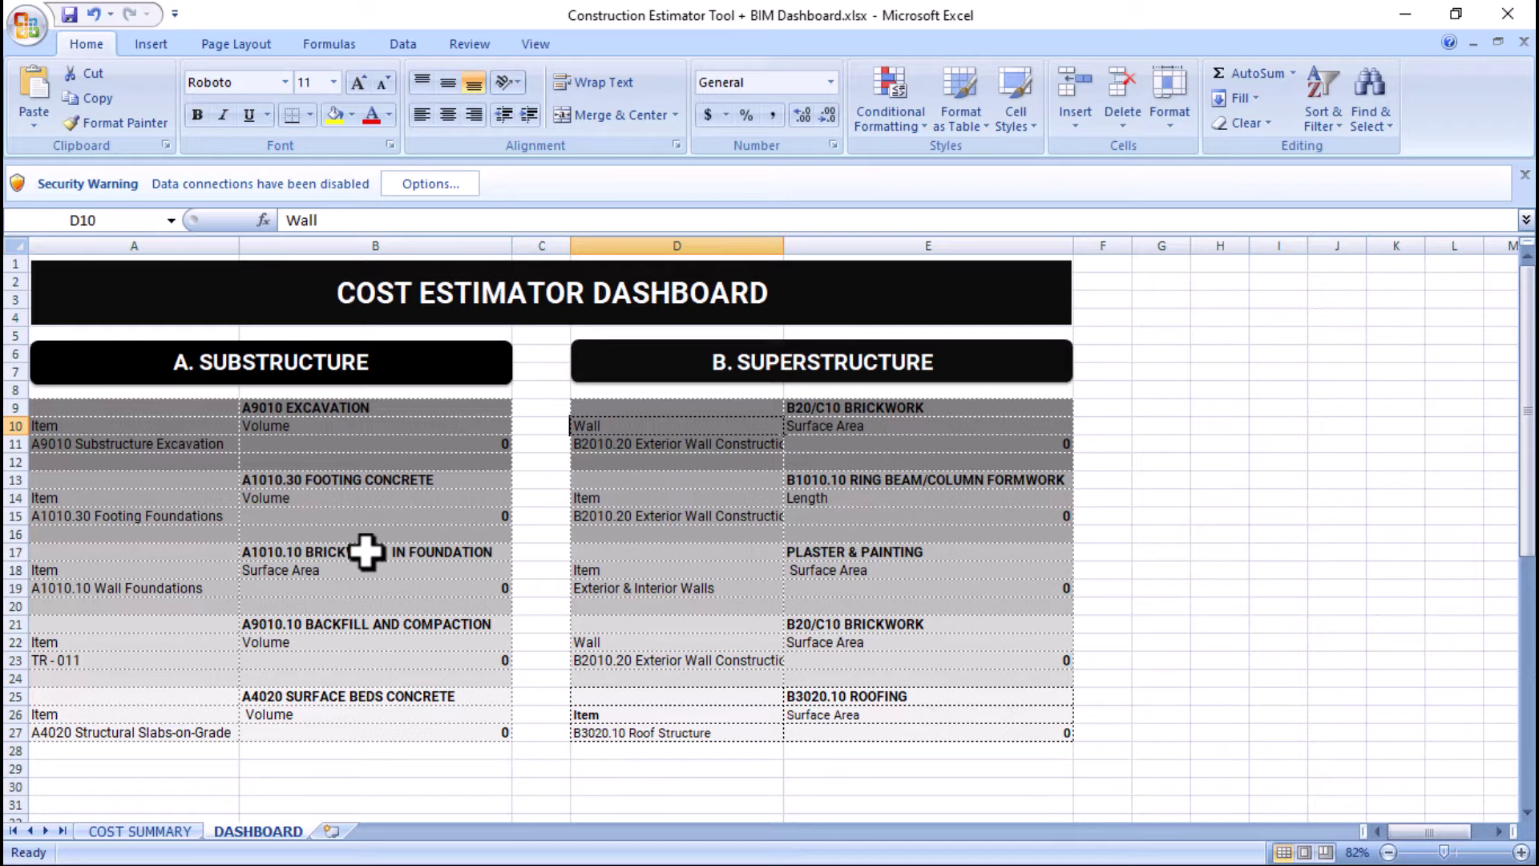
- Check the quantity cells of the five substructure items and the superstructure brickwork surface area on the DASHBOARD sheet
click(483, 446)
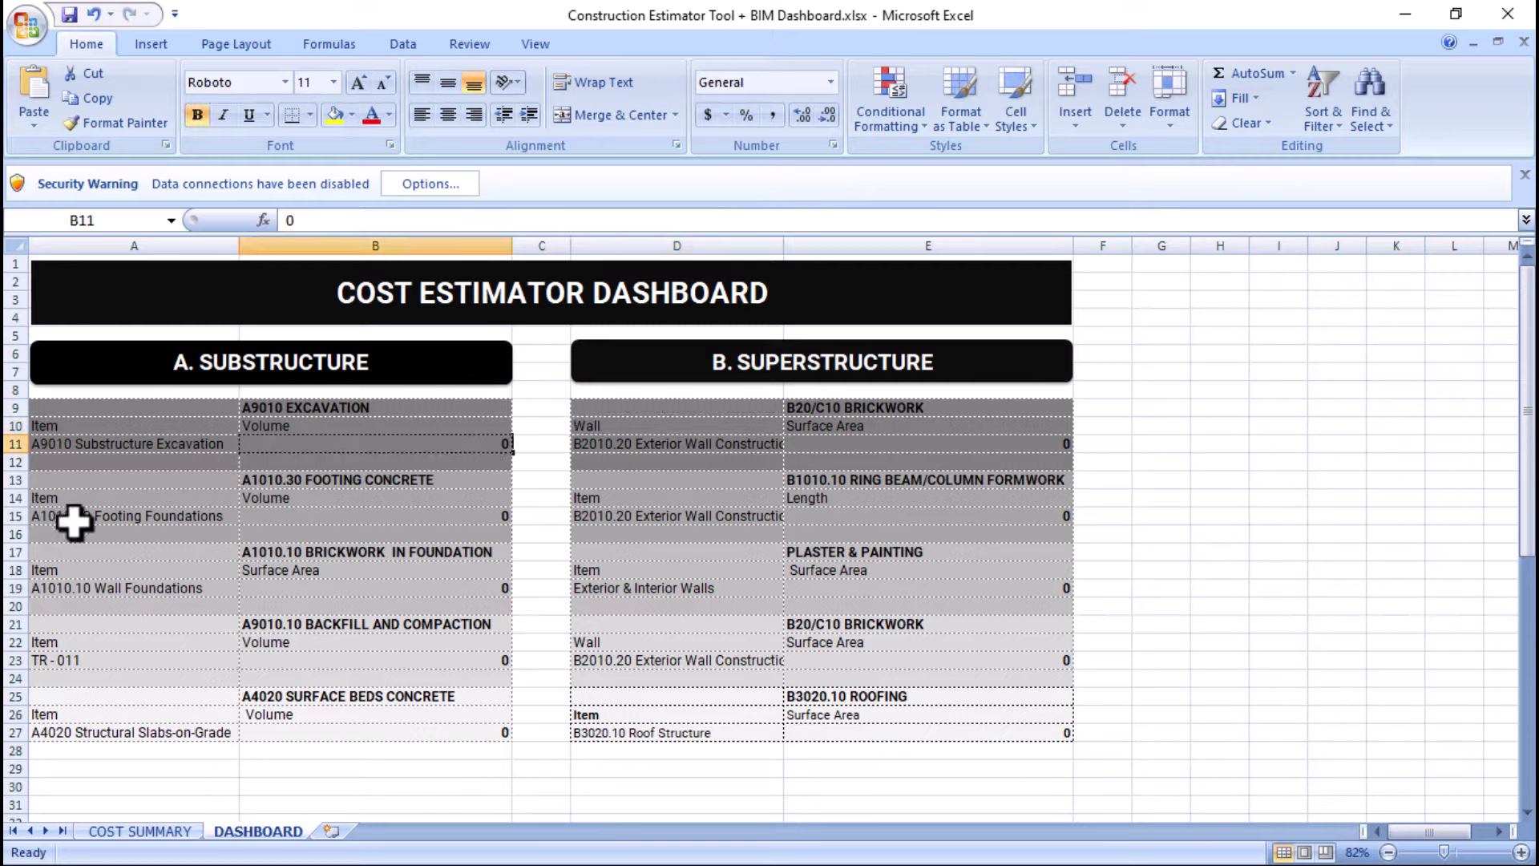
click(489, 517)
click(491, 590)
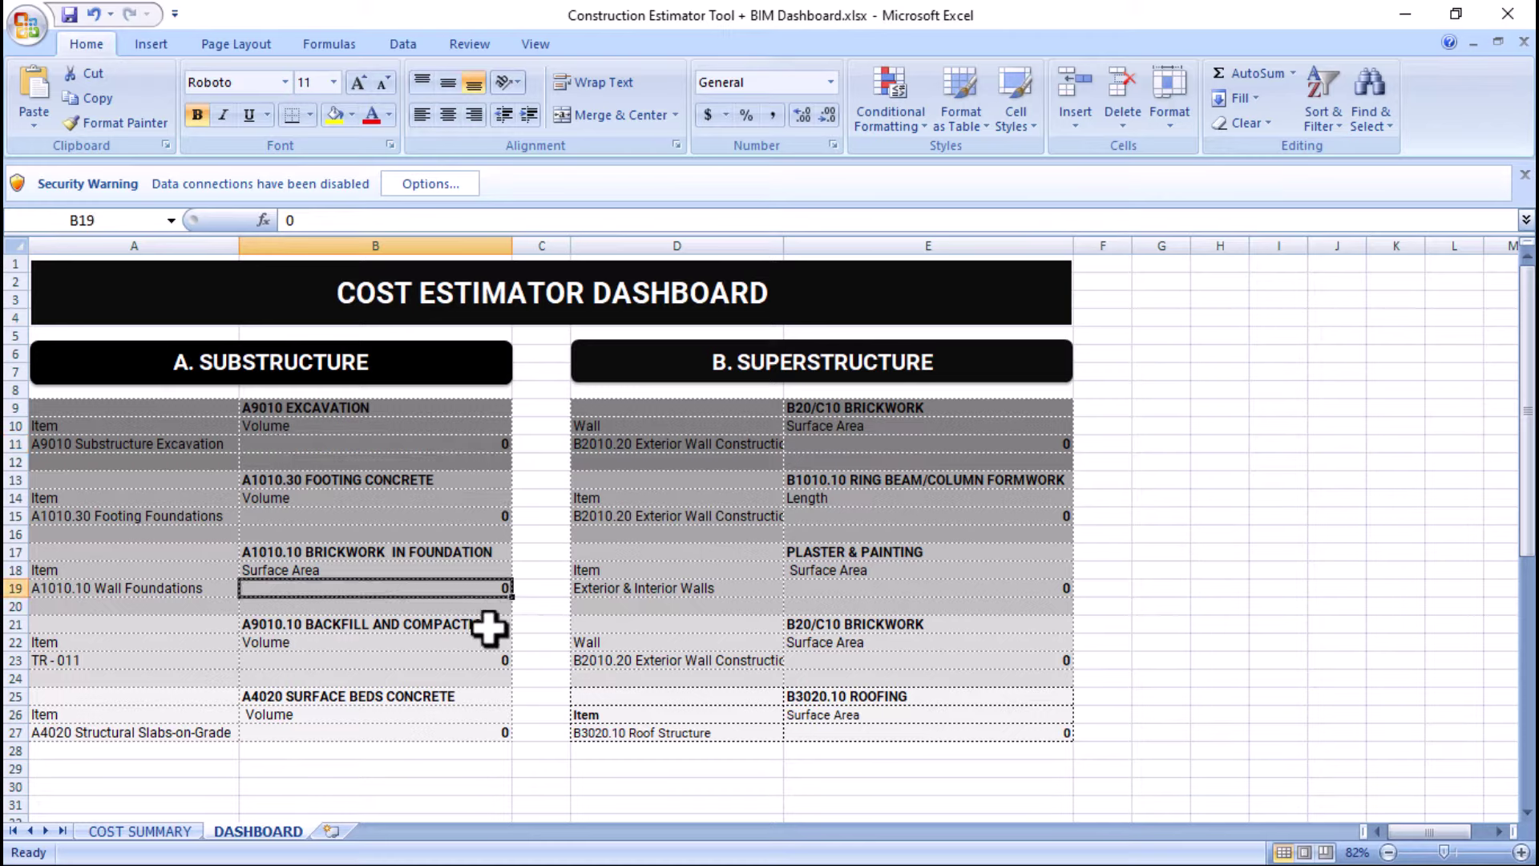
click(485, 664)
click(492, 733)
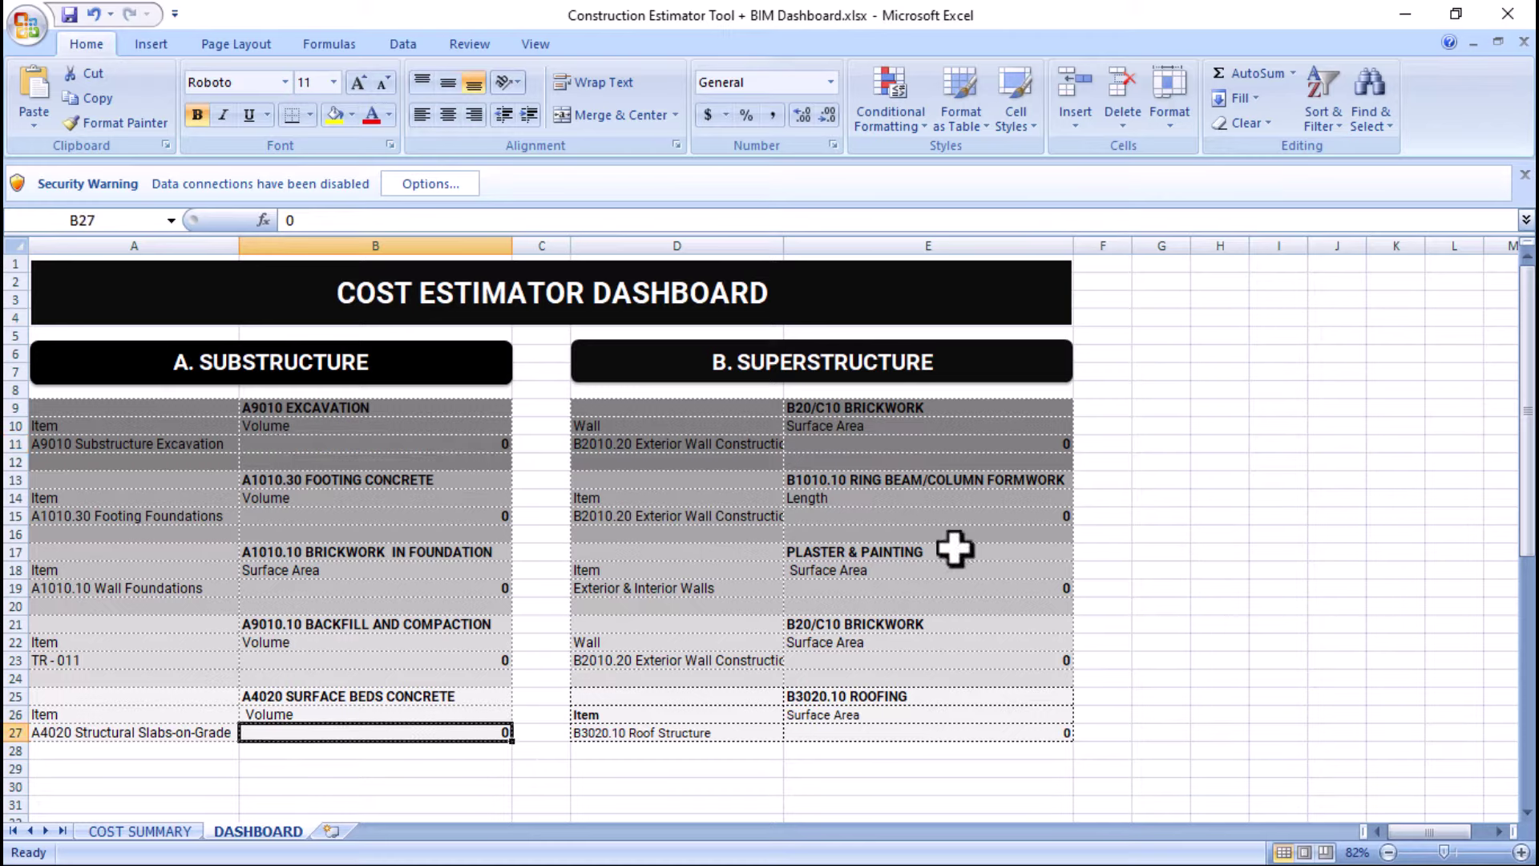
click(1036, 440)
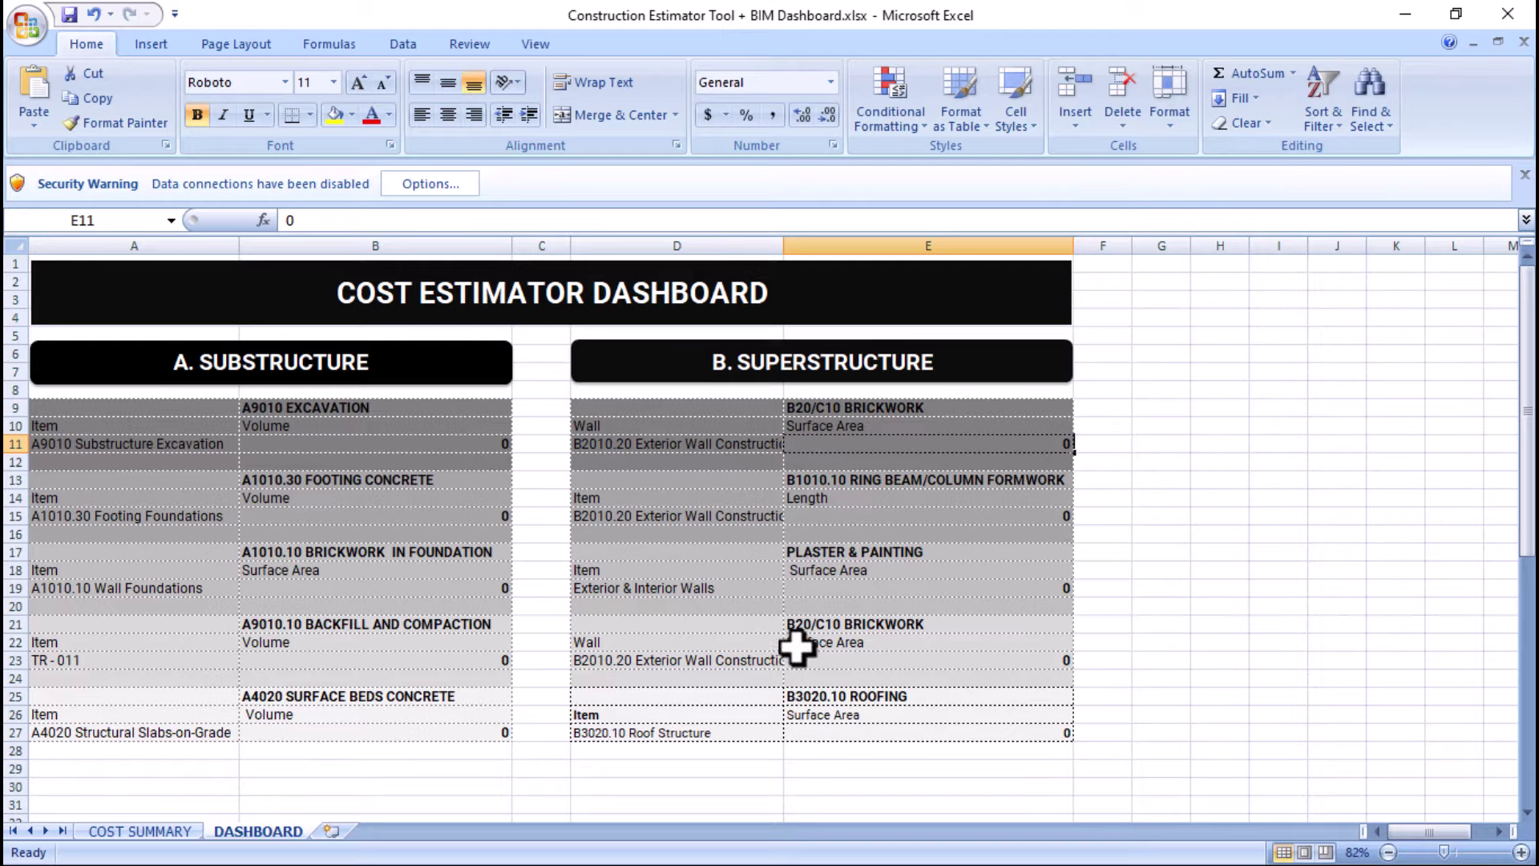
- Review the superstructure items on the COST SUMMARY sheet, and enter 100 as the brickwork surface area in DASHBOARD cell E11
click(140, 832)
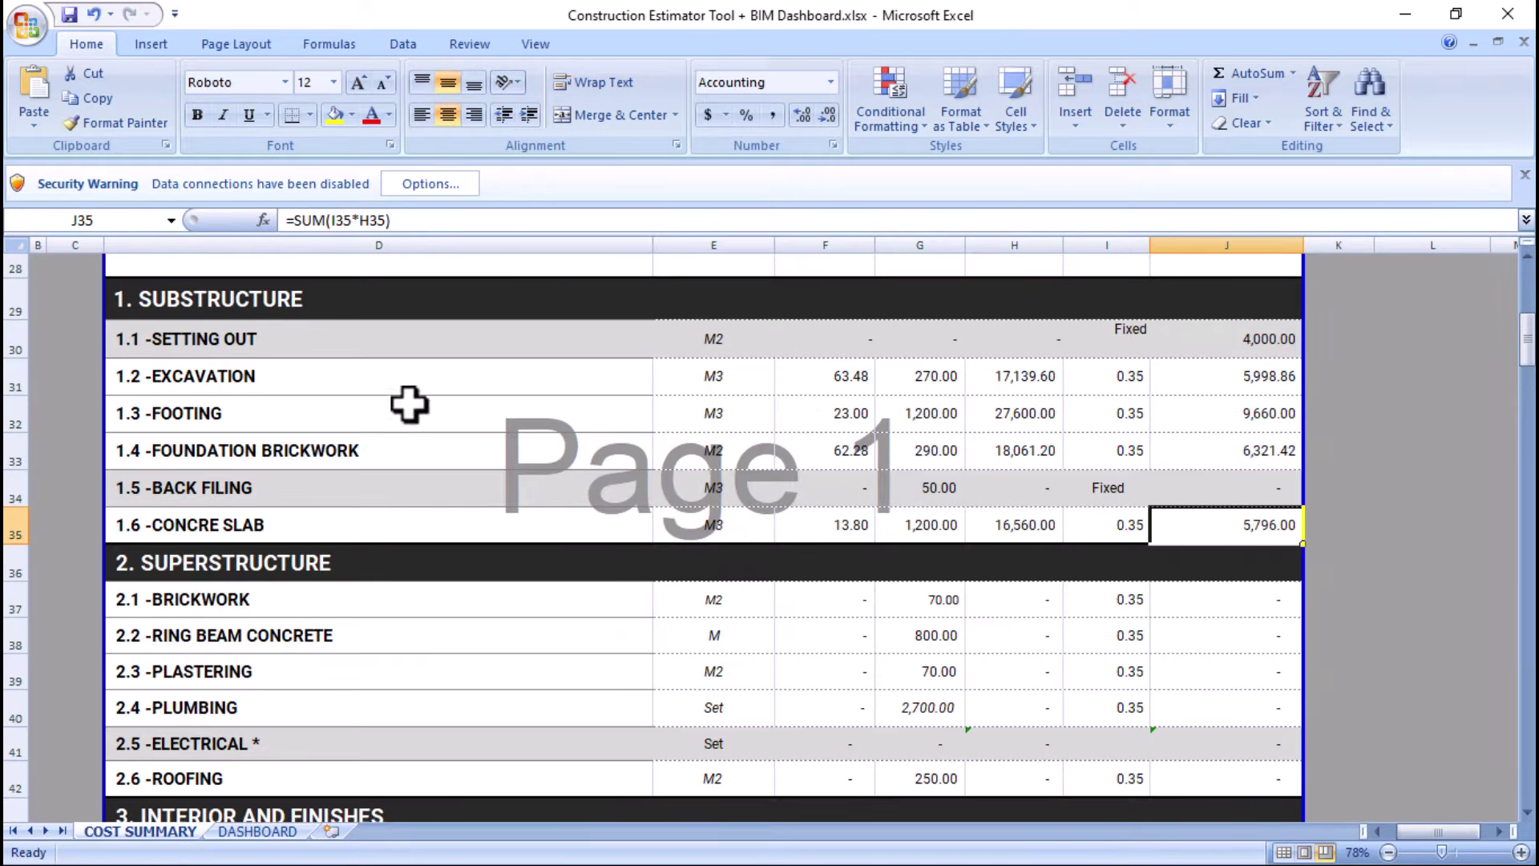
scroll(263, 613, down, 2)
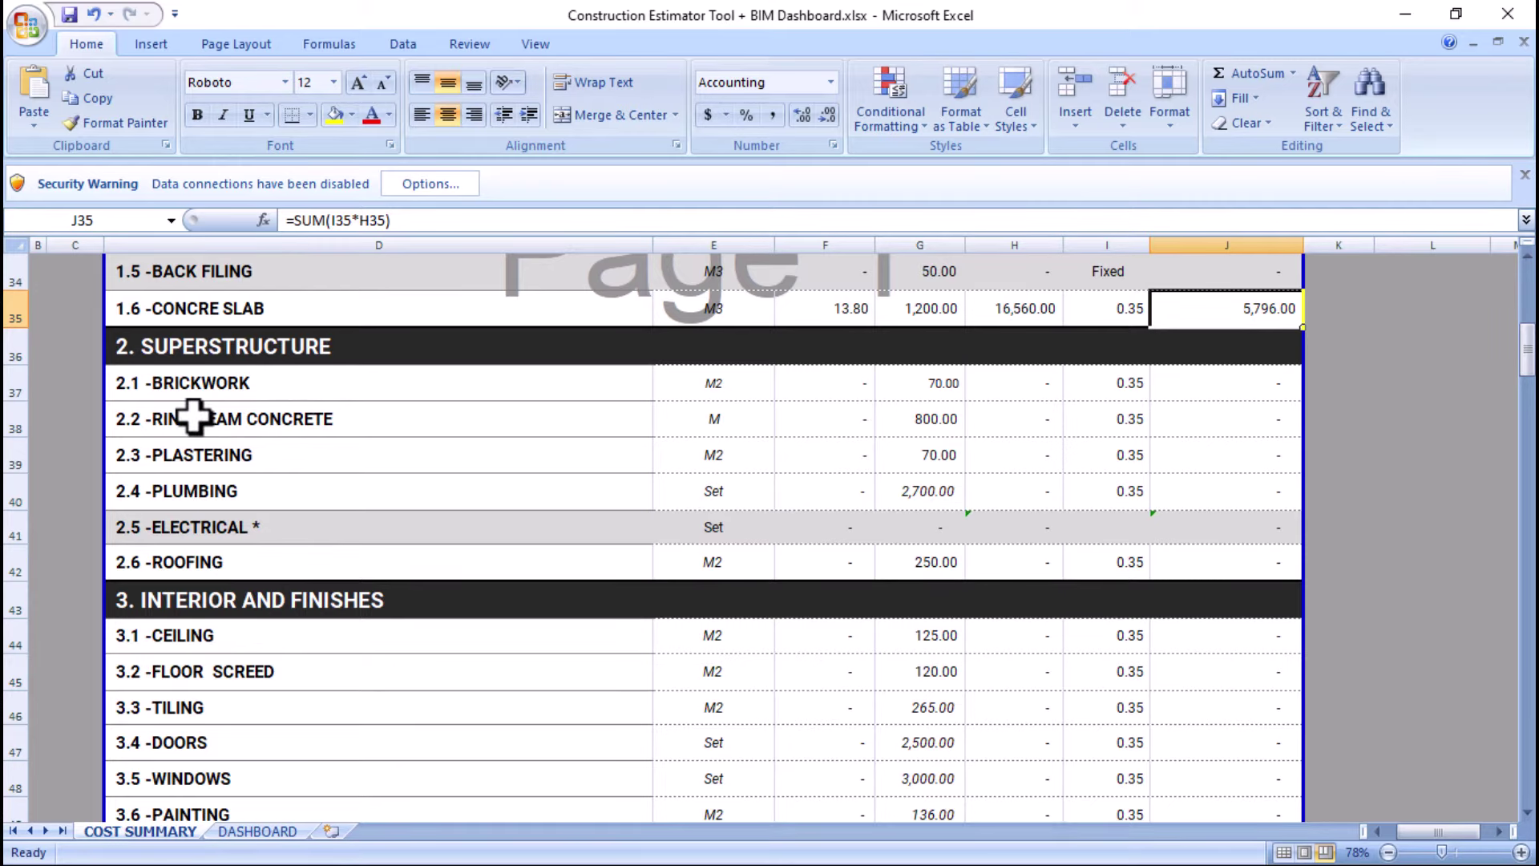
click(248, 833)
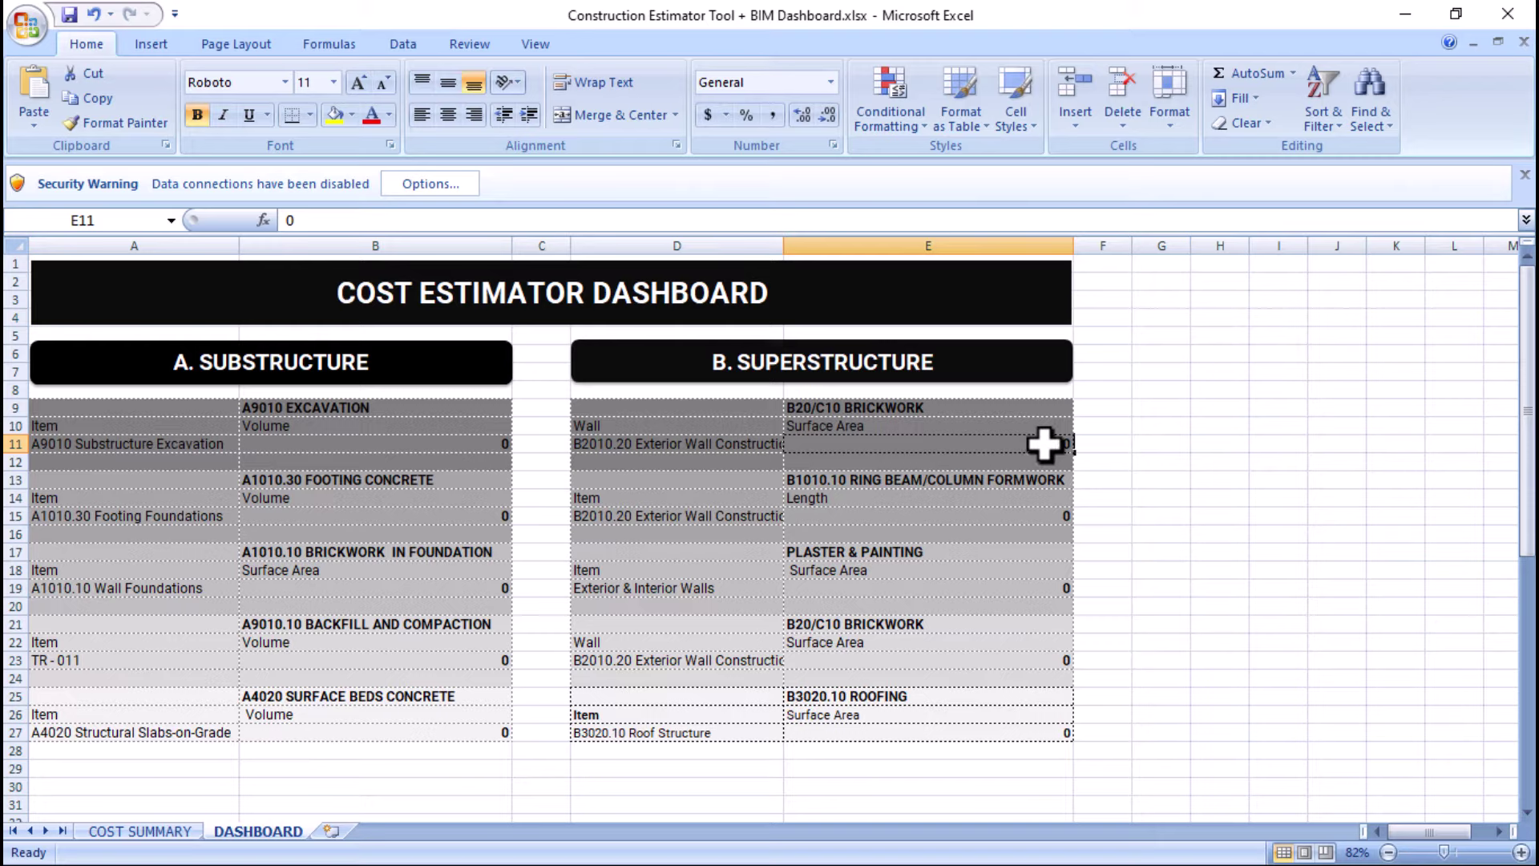
text(1)
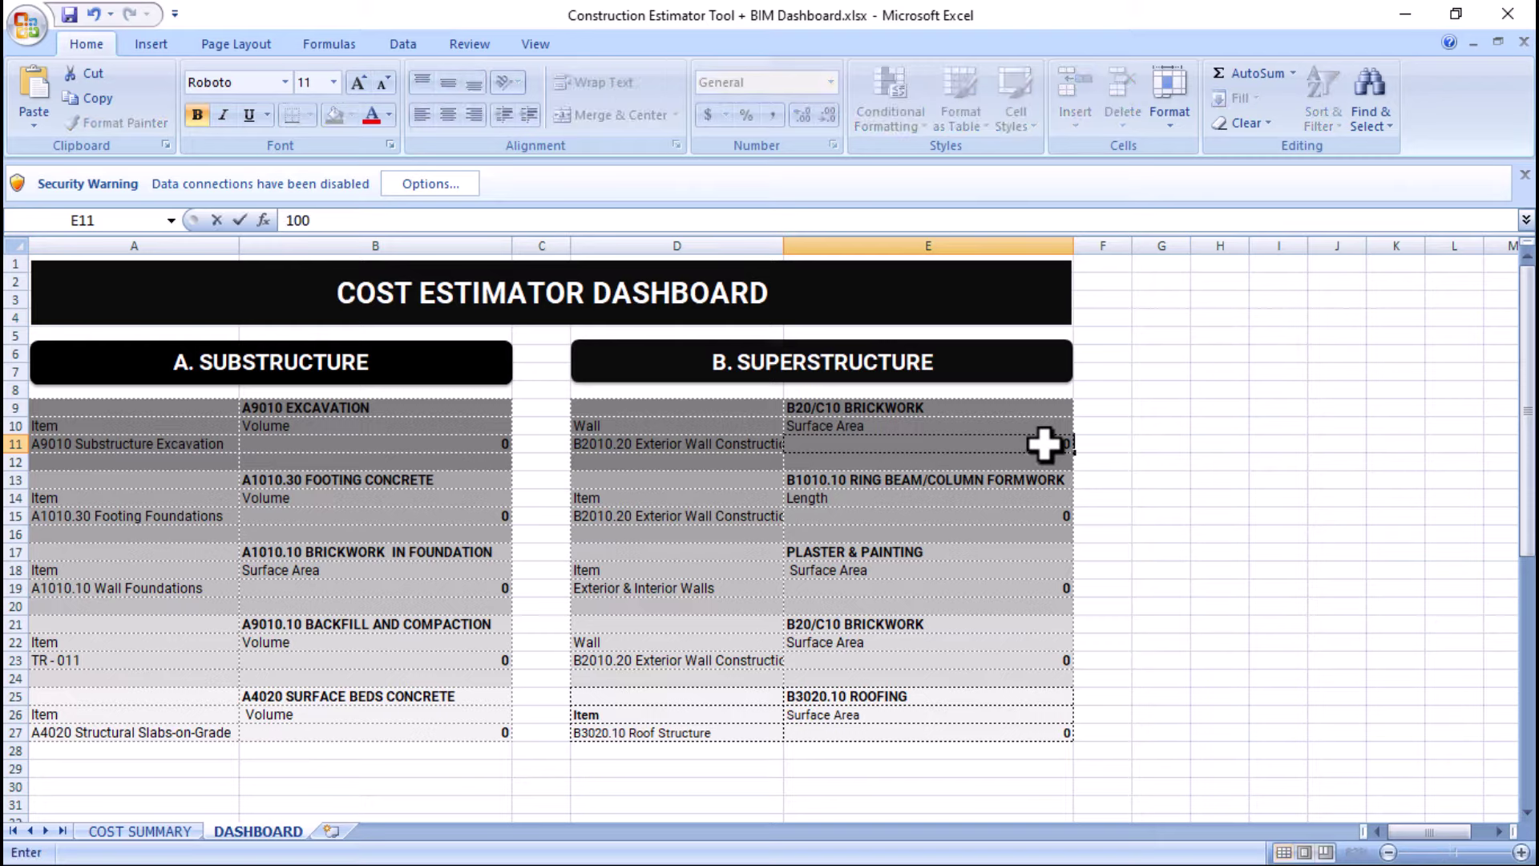
text(00)
click(1185, 497)
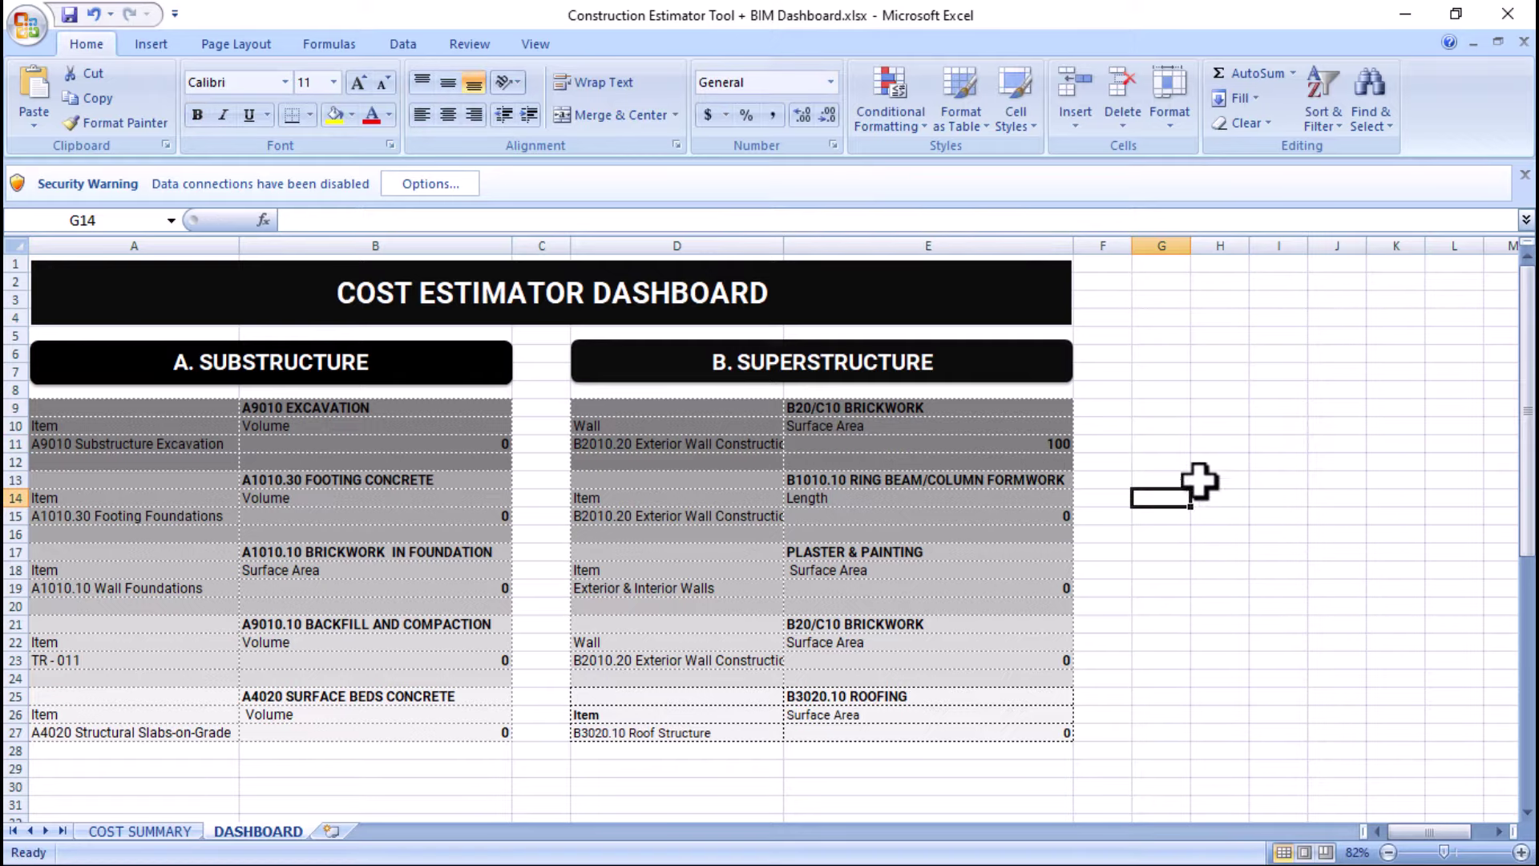
- Check the superstructure brickwork row's material, labour and quantity formulas on the COST SUMMARY sheet
click(141, 832)
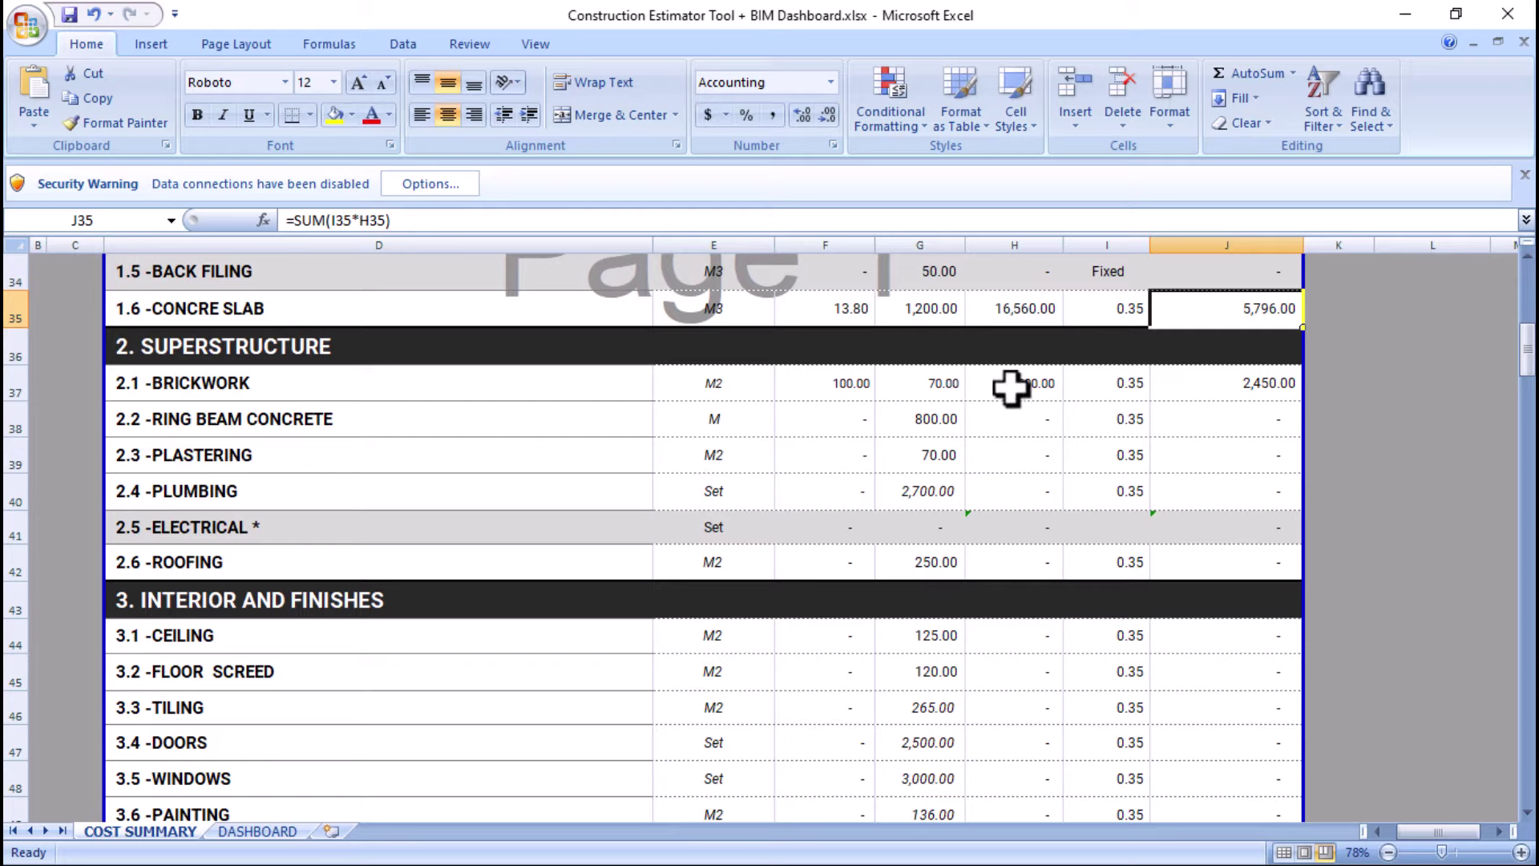
click(1038, 386)
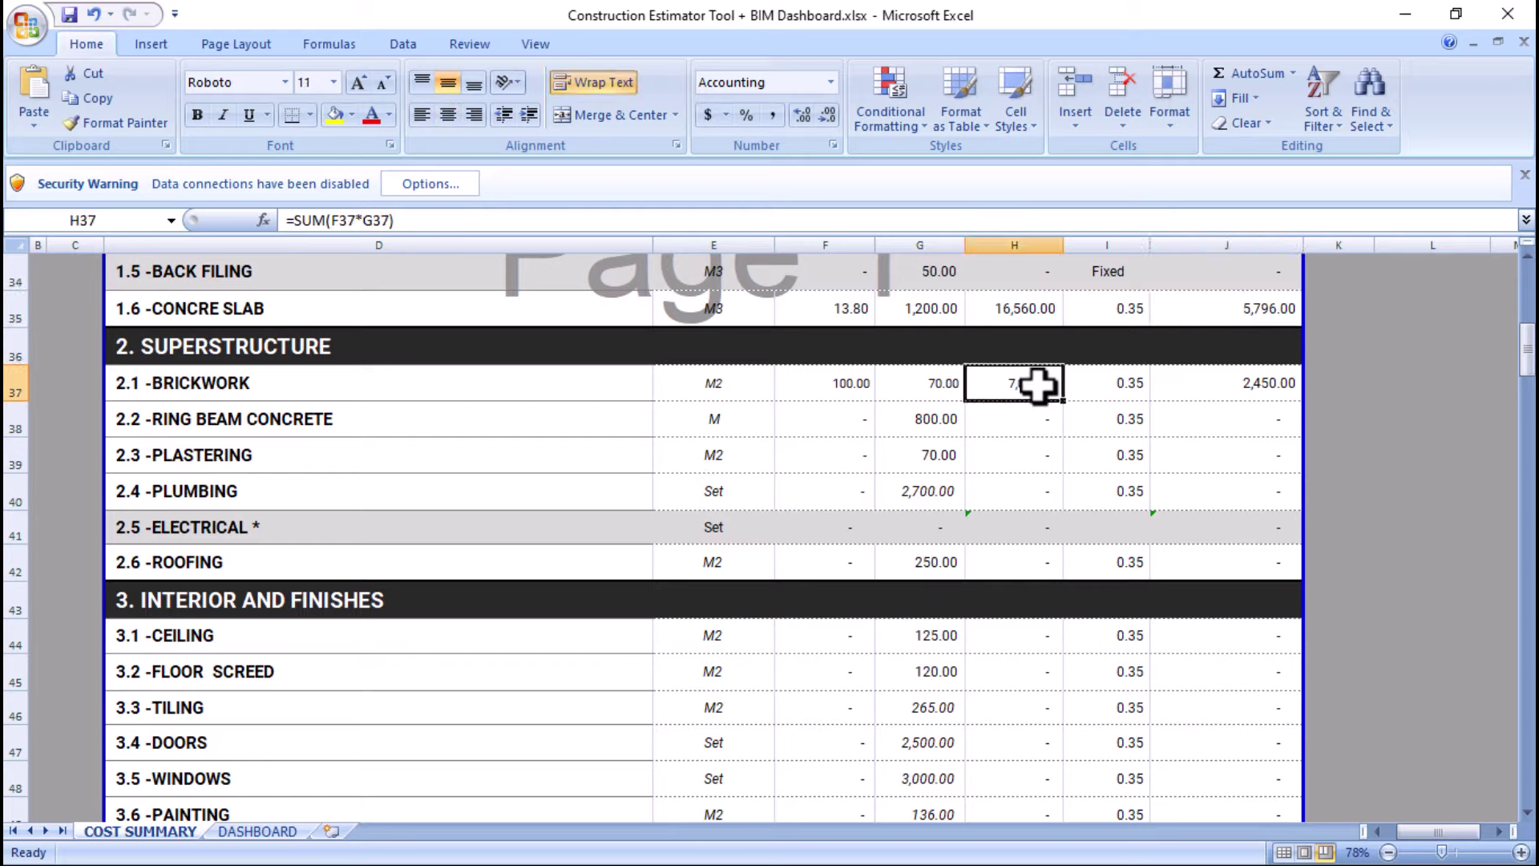
click(1275, 390)
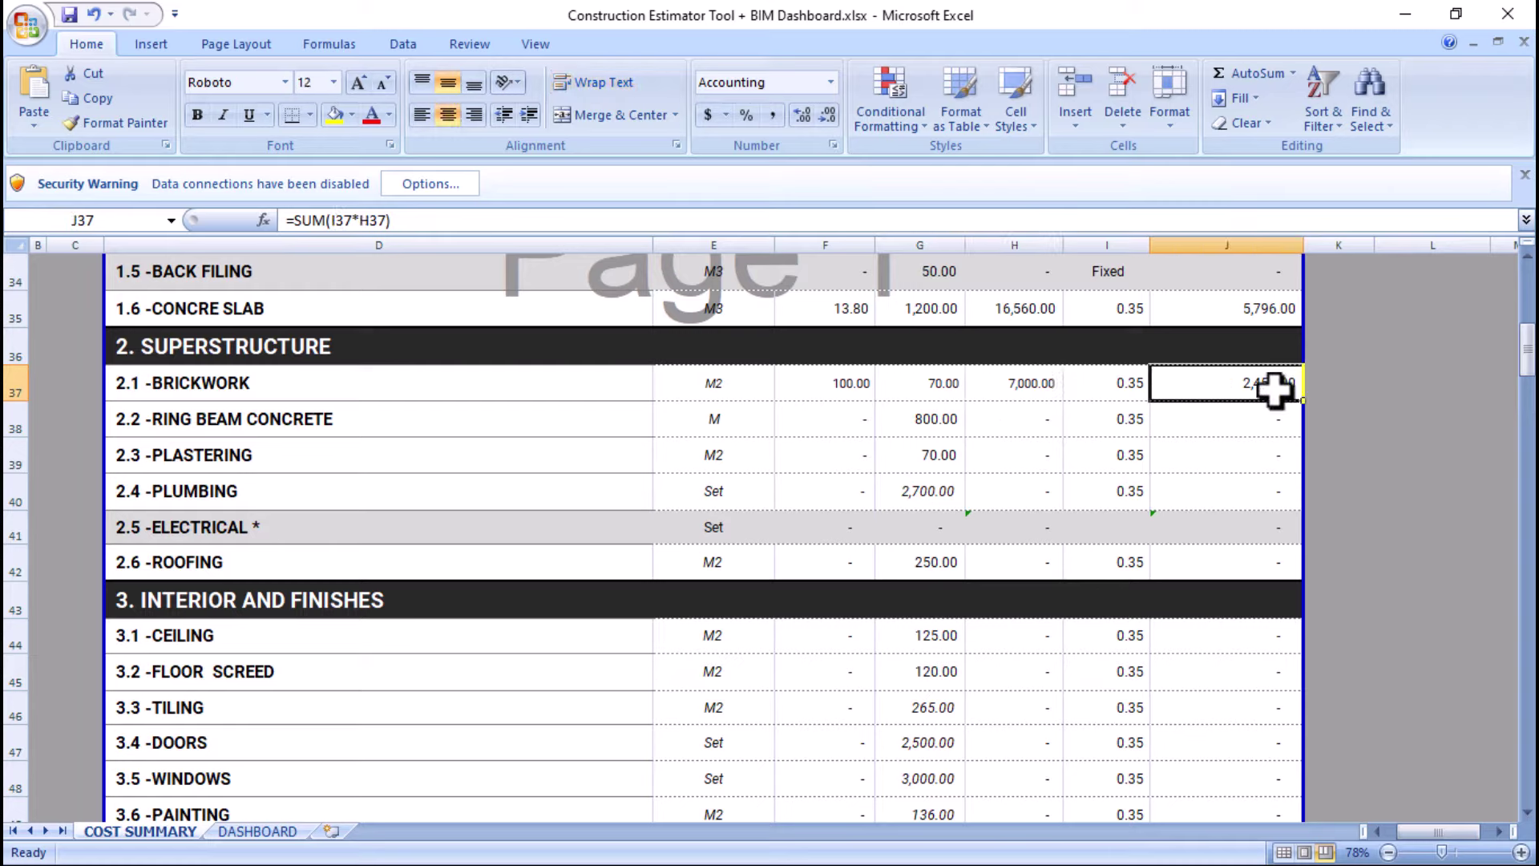
click(831, 391)
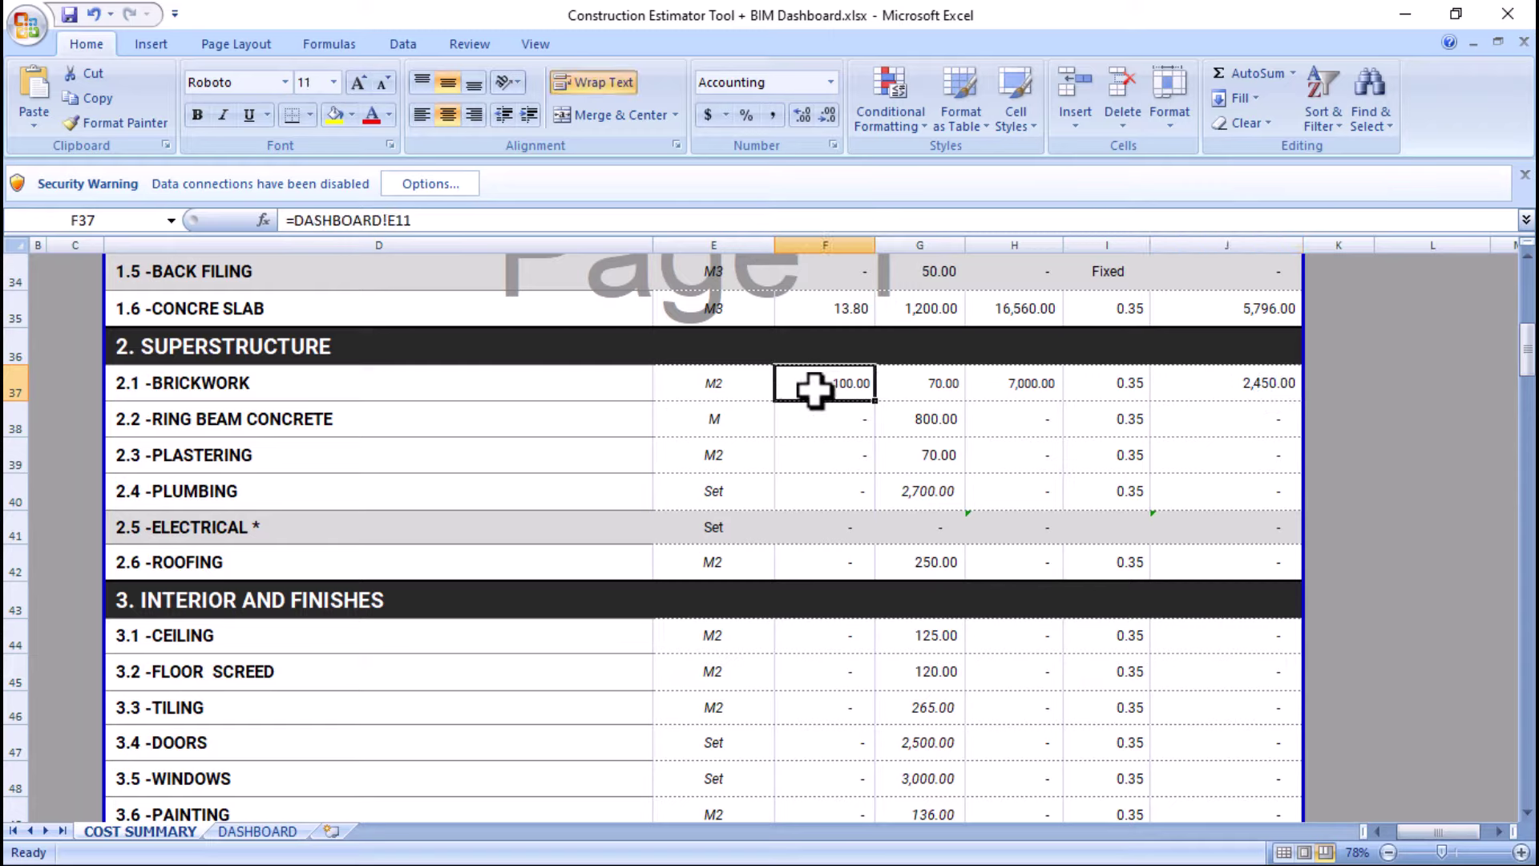
click(434, 220)
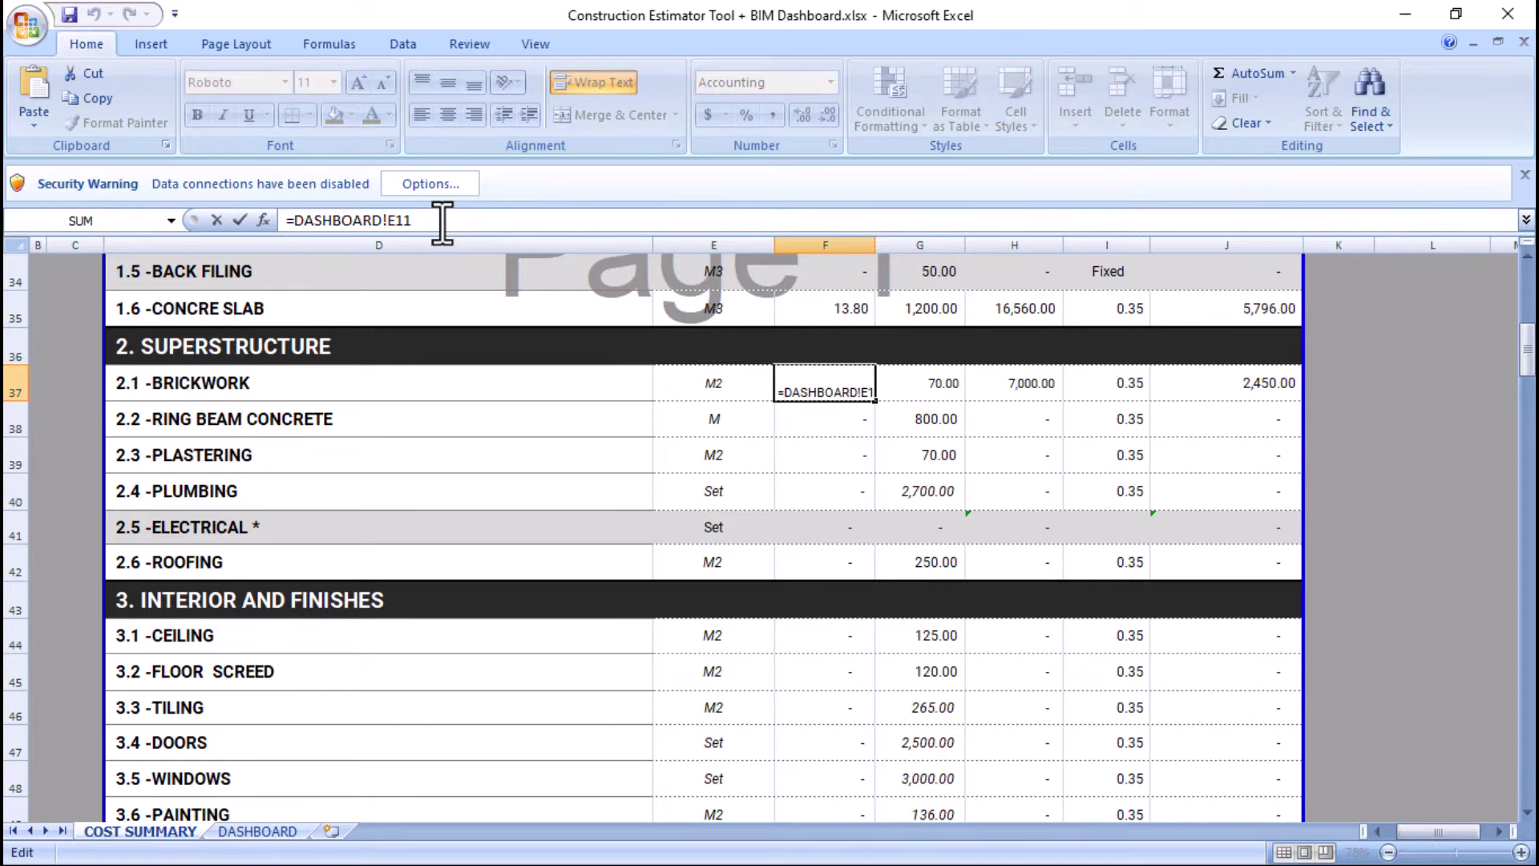
drag(442, 223, 289, 231)
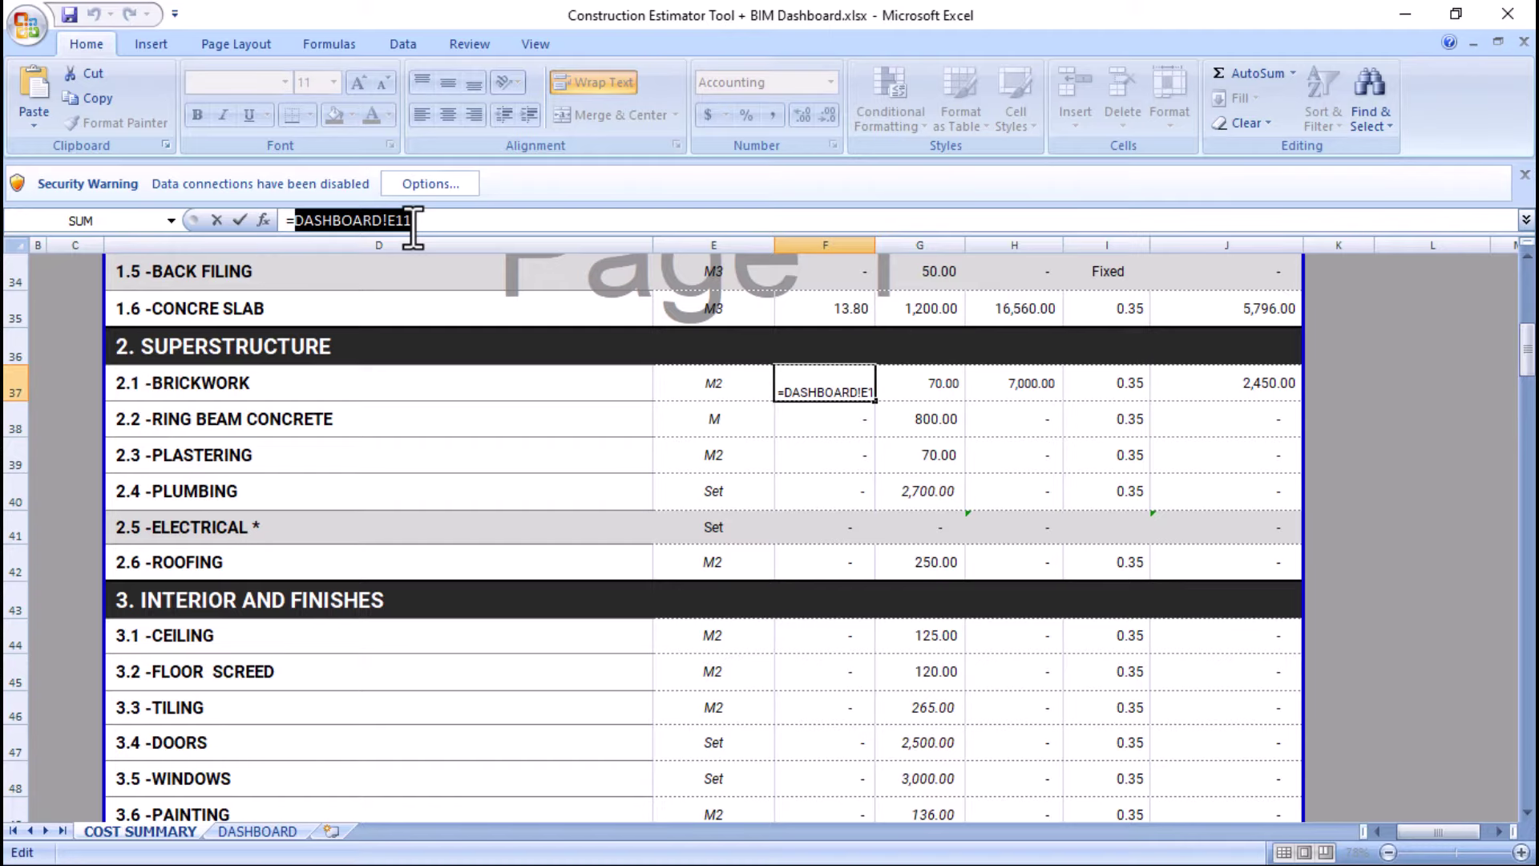
click(271, 833)
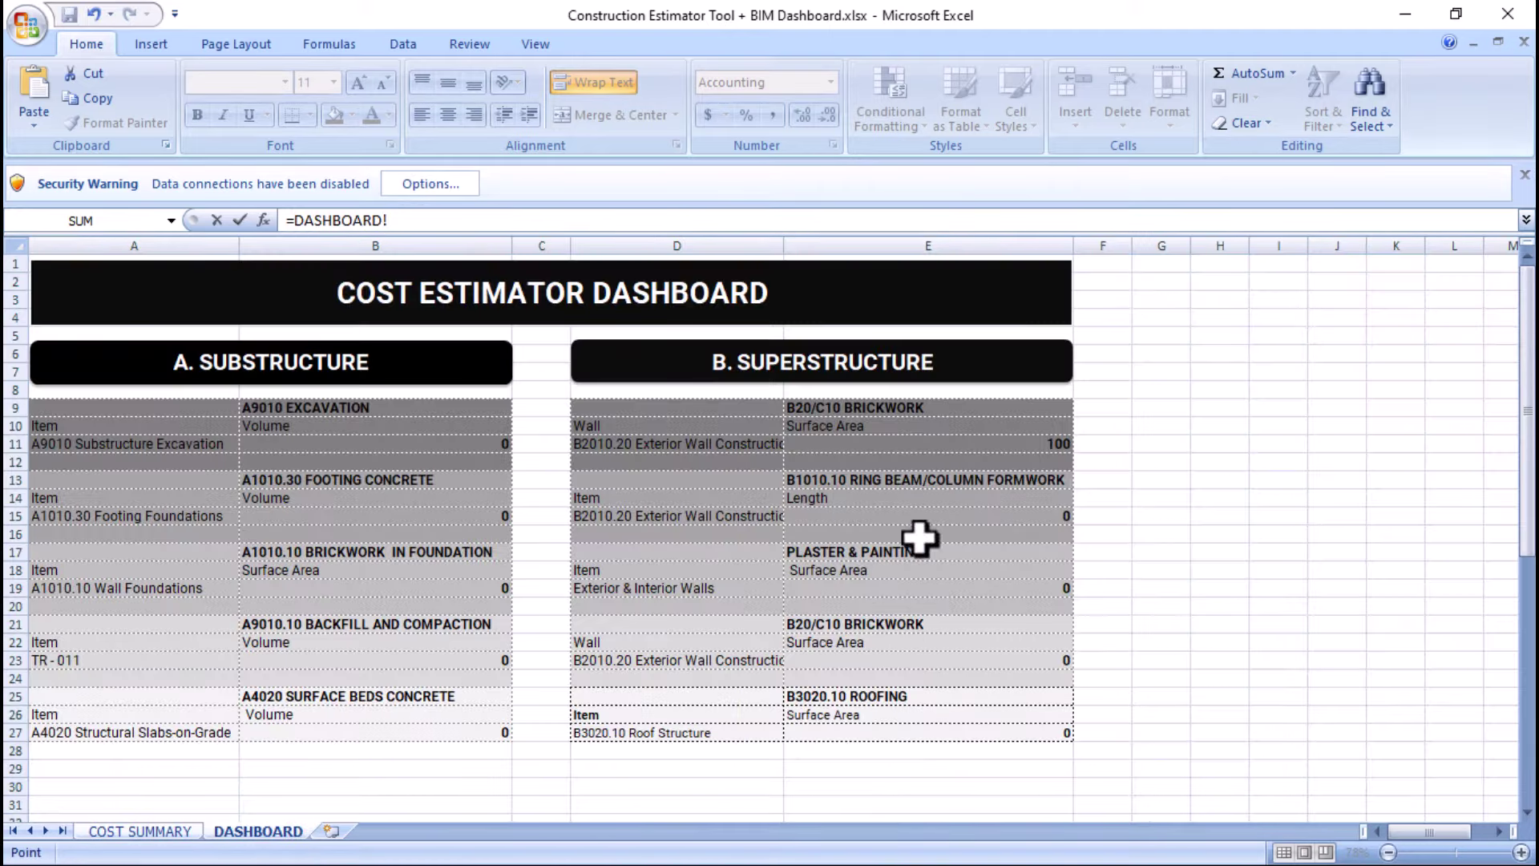
click(1061, 447)
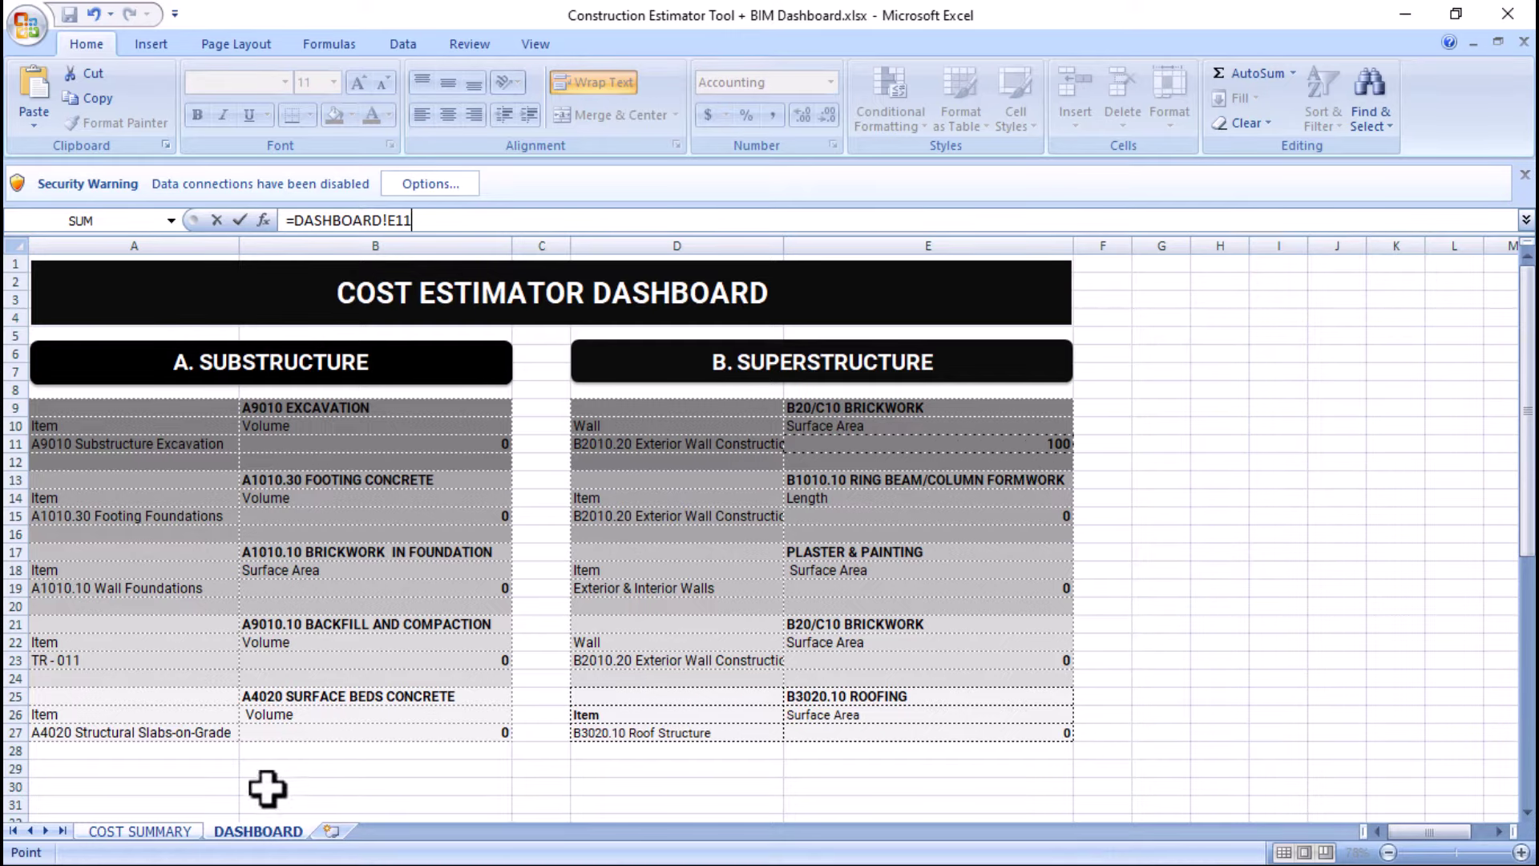
click(153, 831)
click(867, 464)
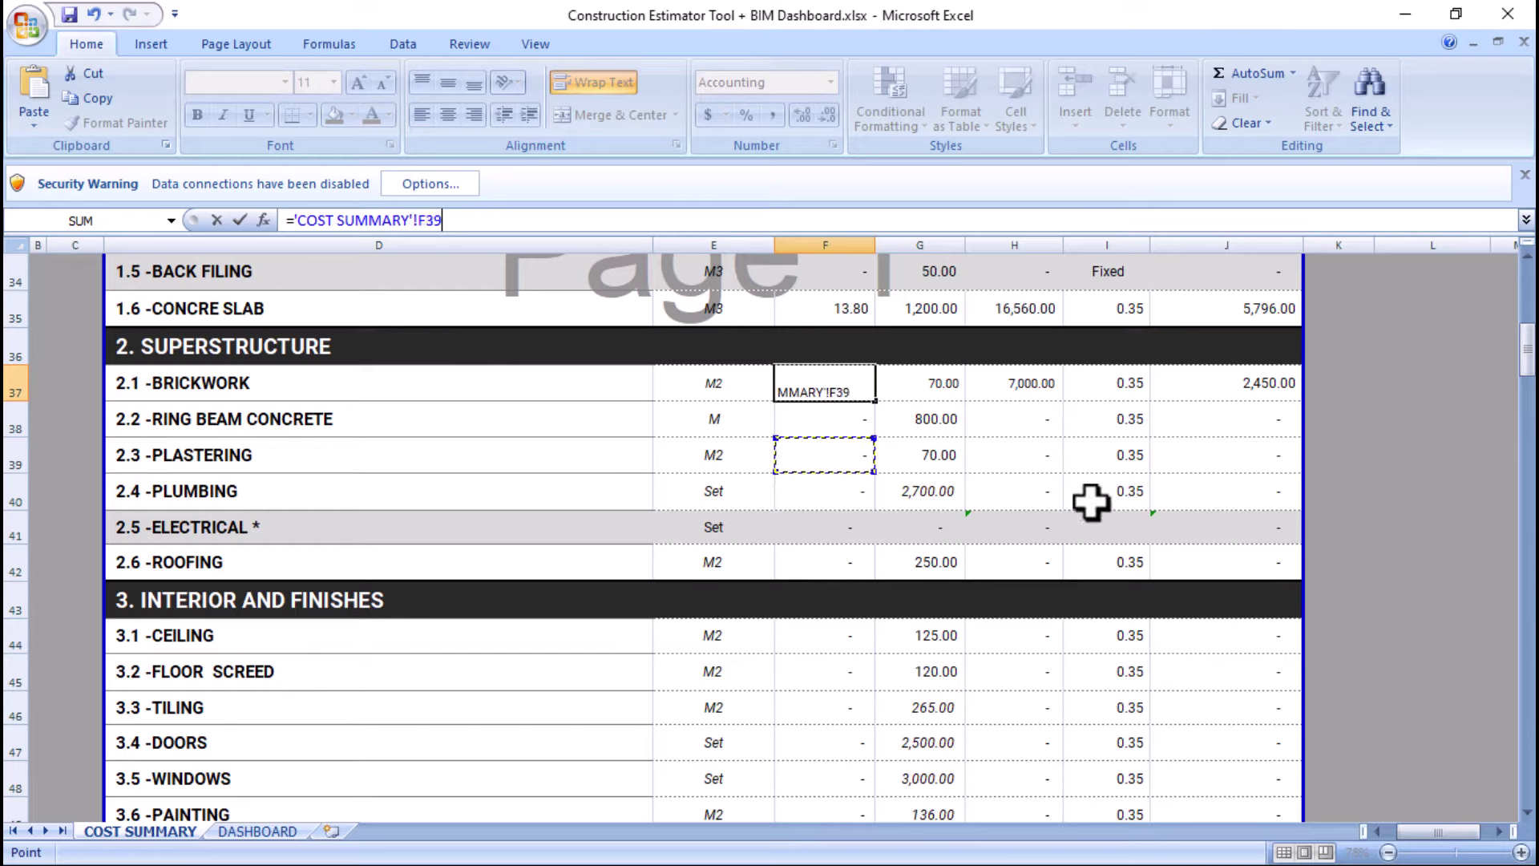
key(Escape)
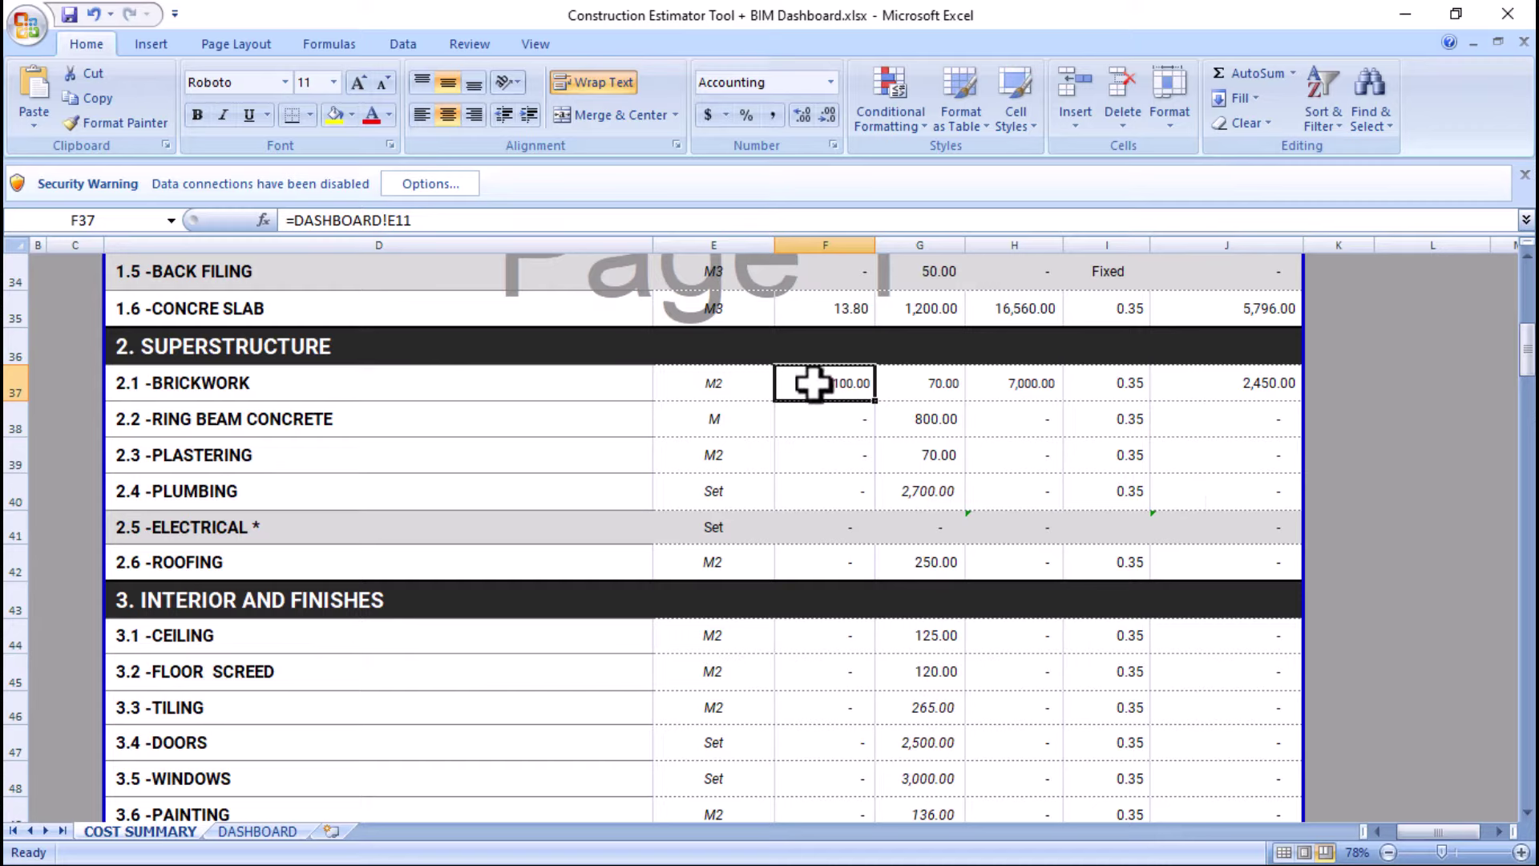
- Link the brickwork quantity in F37 to the dashboard's brickwork surface area with the formula =DASHBOARD!E11
text(=)
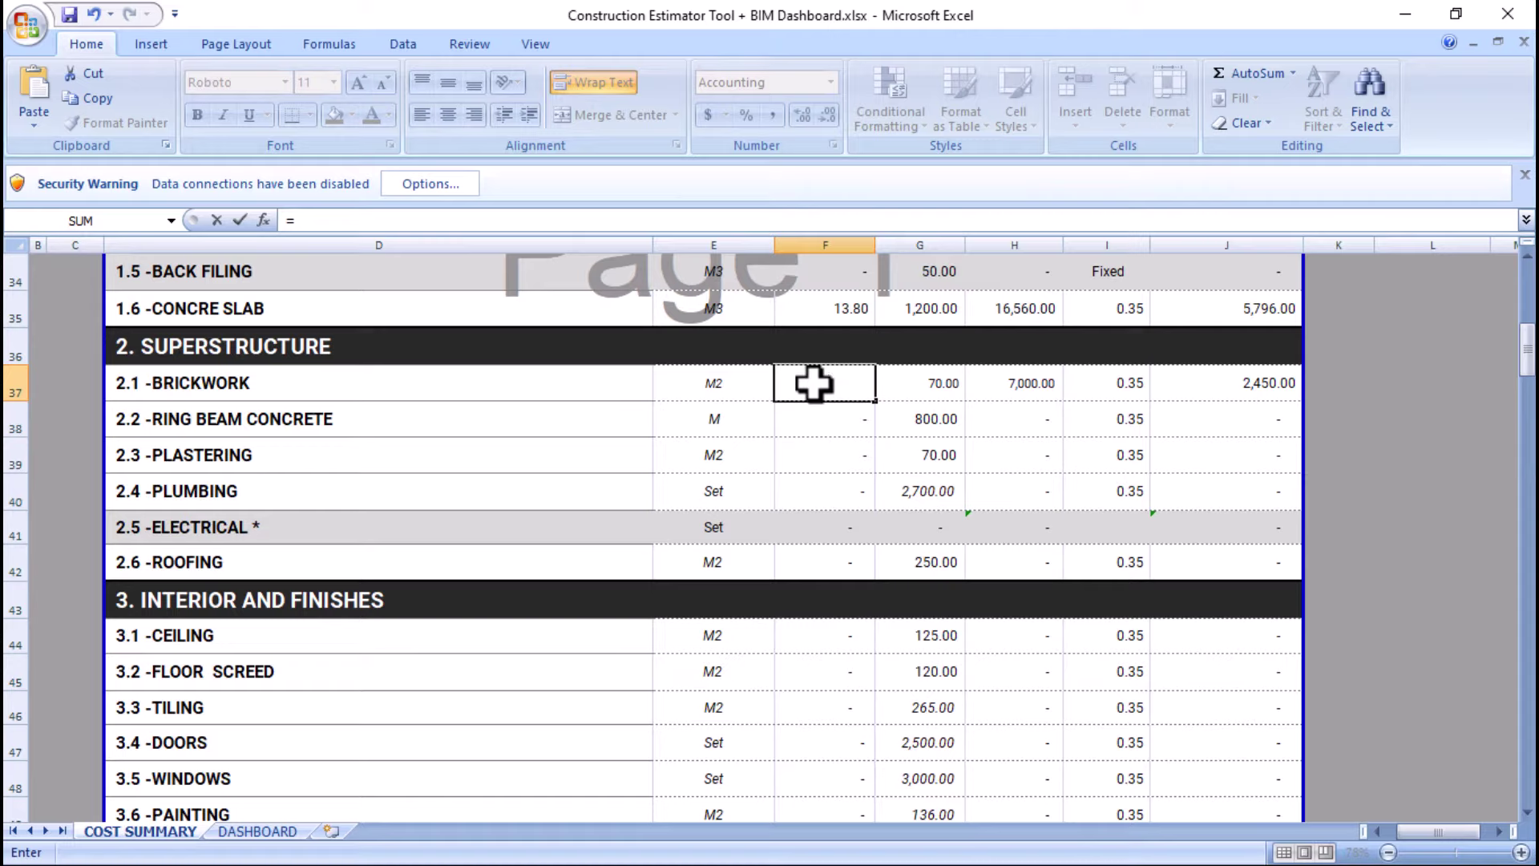
click(257, 831)
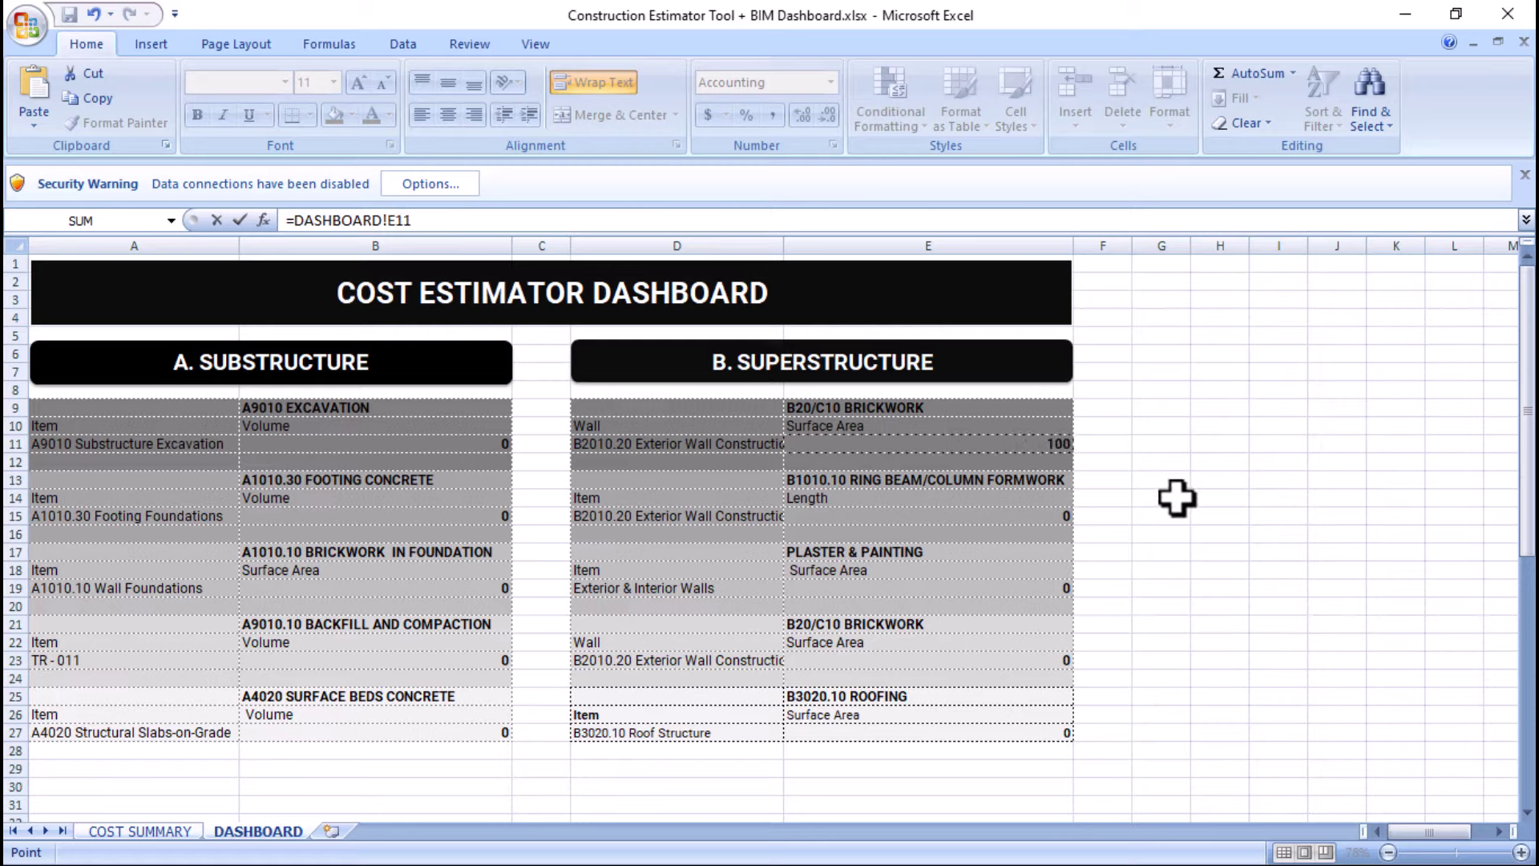
key(Return)
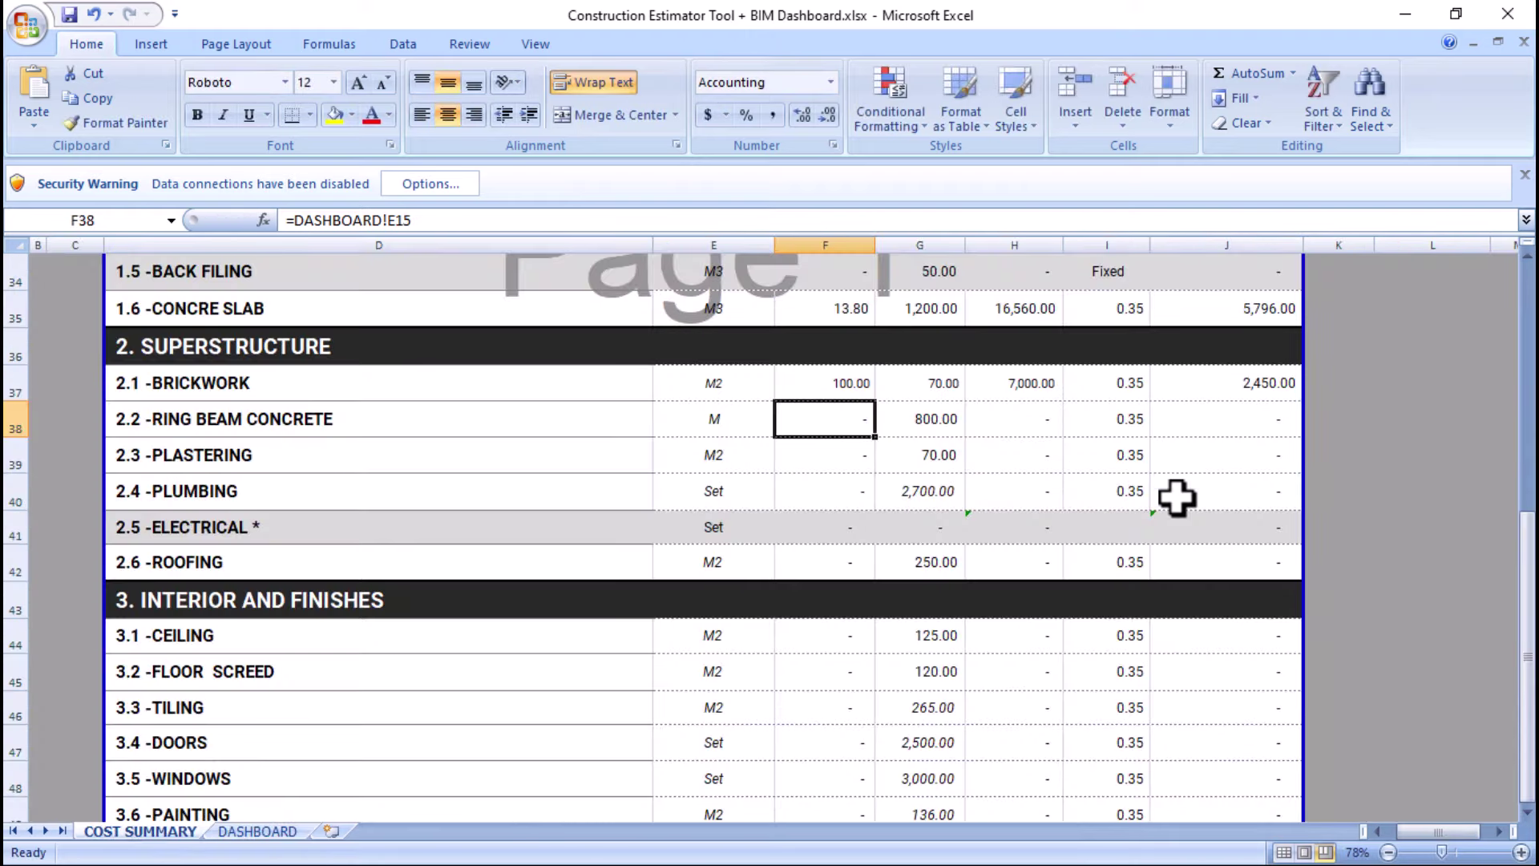
click(852, 383)
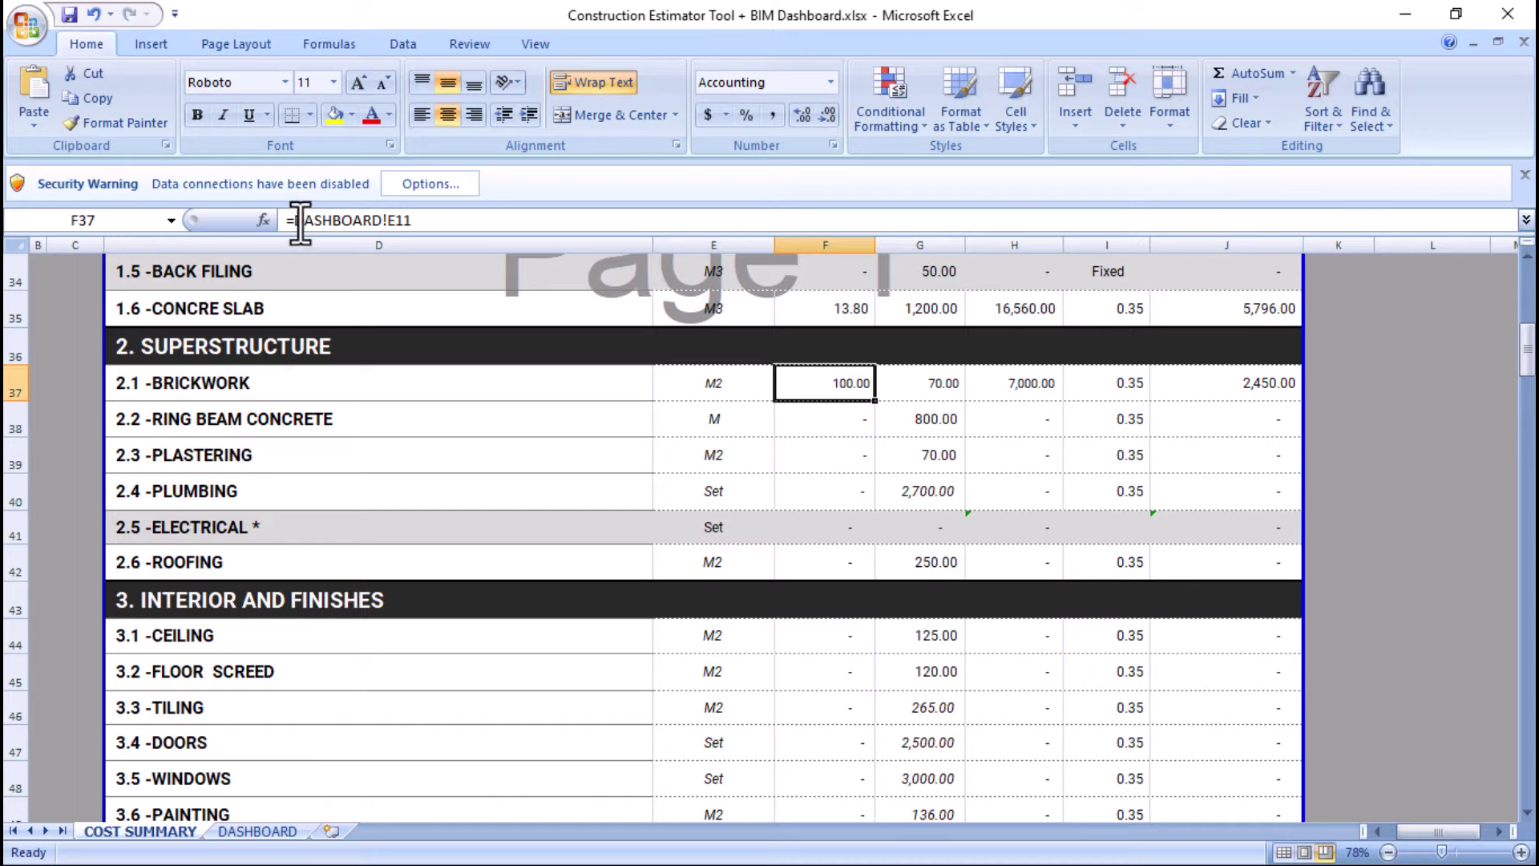
drag(294, 221, 384, 237)
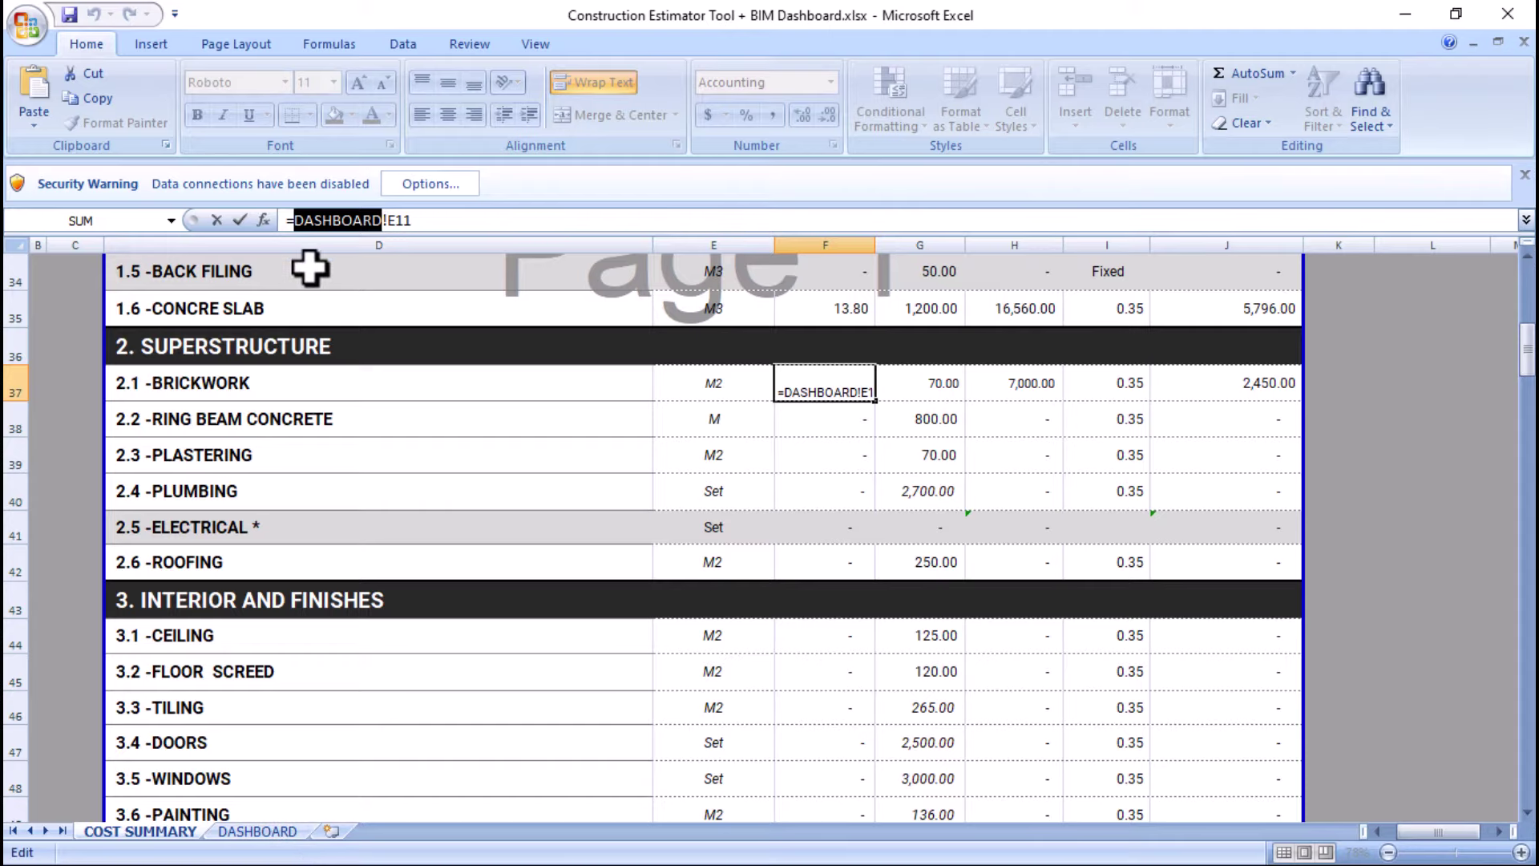
click(256, 833)
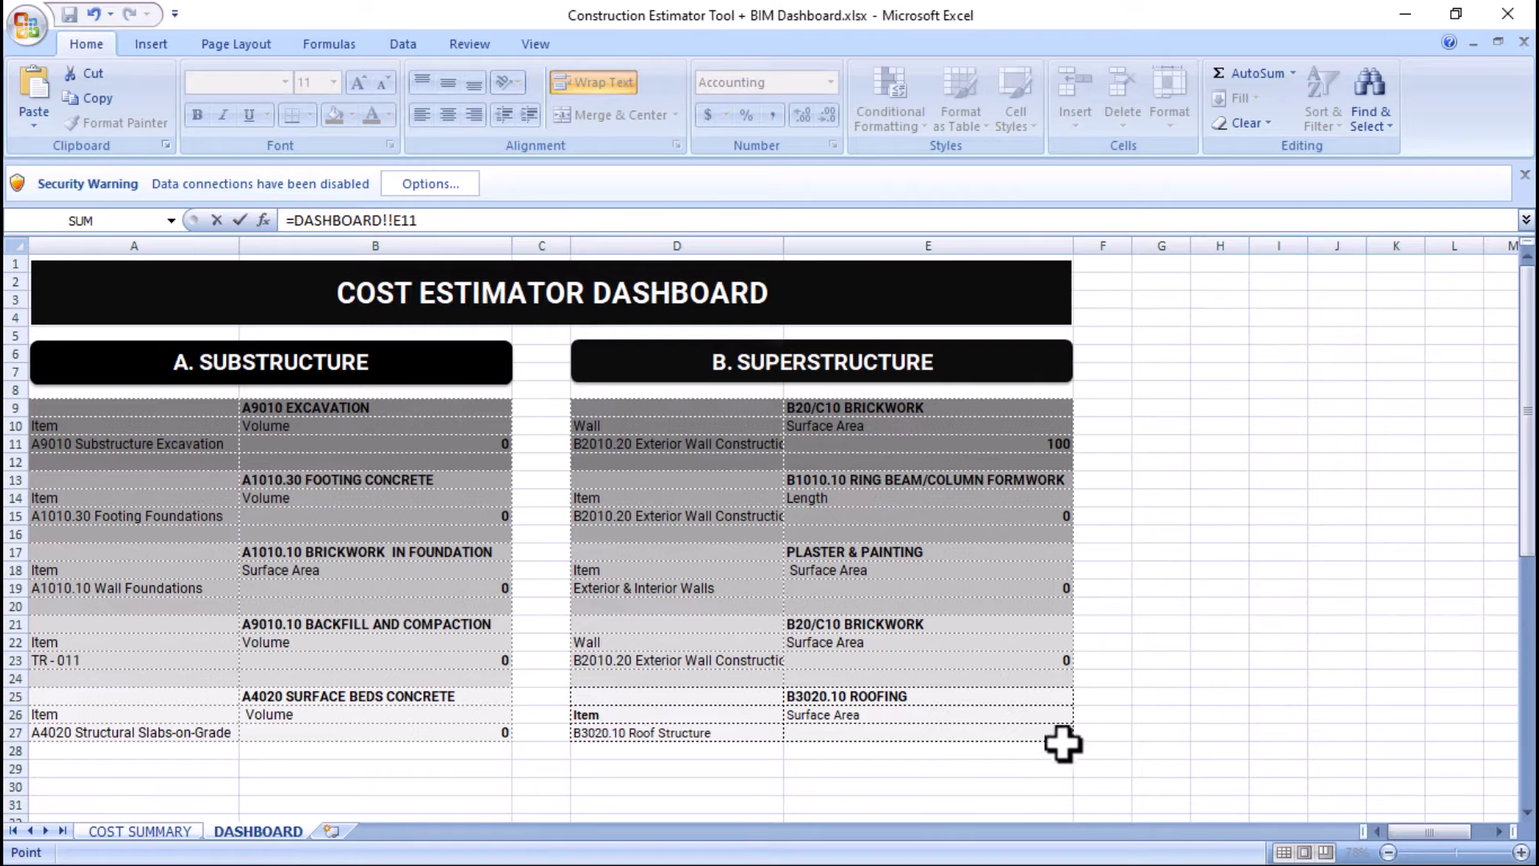
key(Return)
- Rename the DASHBOARD sheet as DASHBOARD 11 and check the brickwork quantity formula on the COST SUMMARY sheet
click(269, 831)
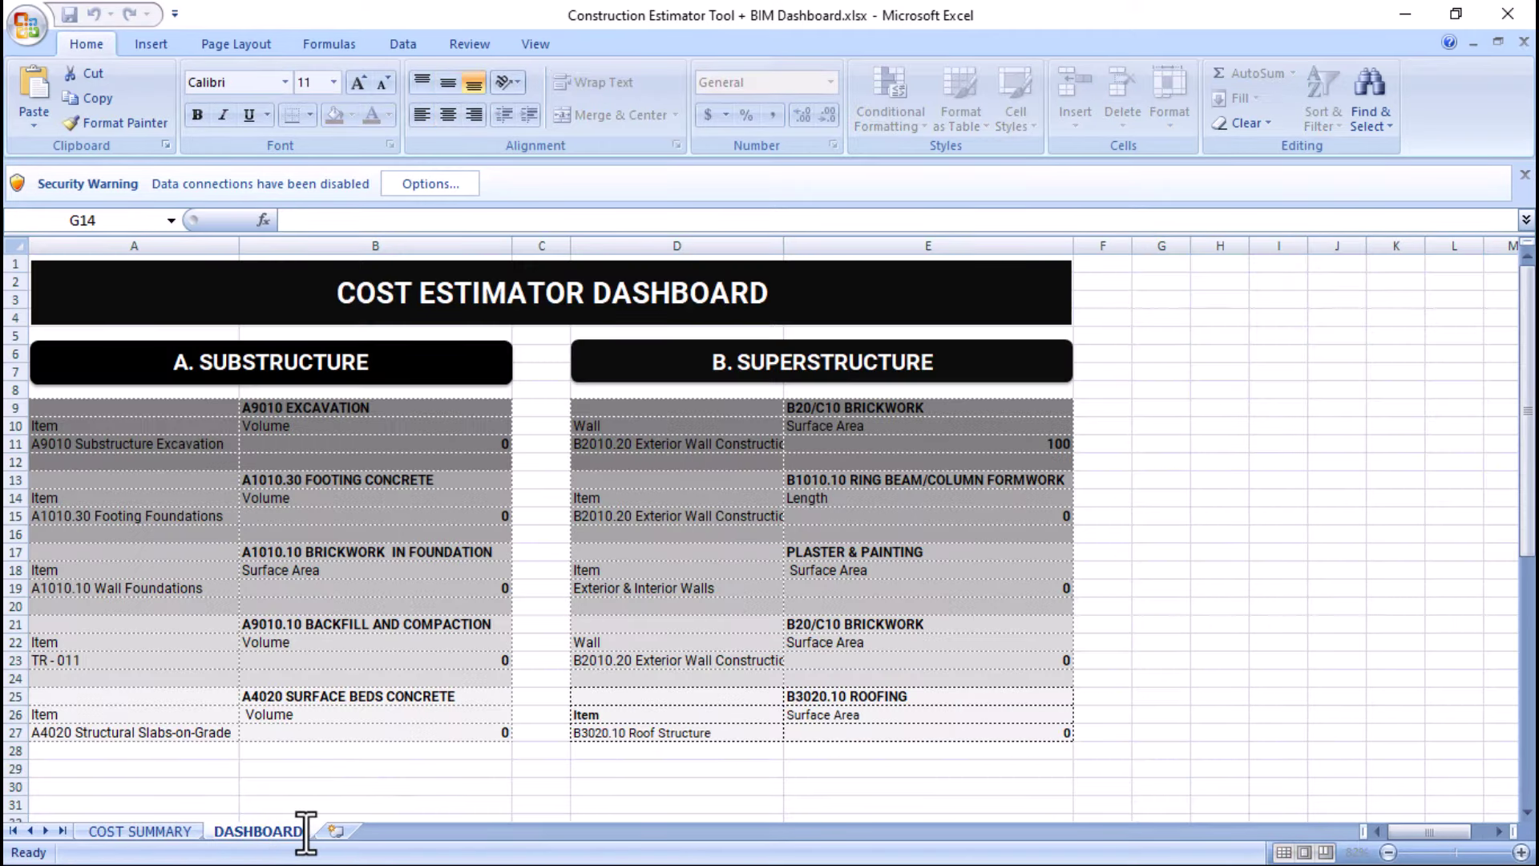
text(11)
click(1278, 660)
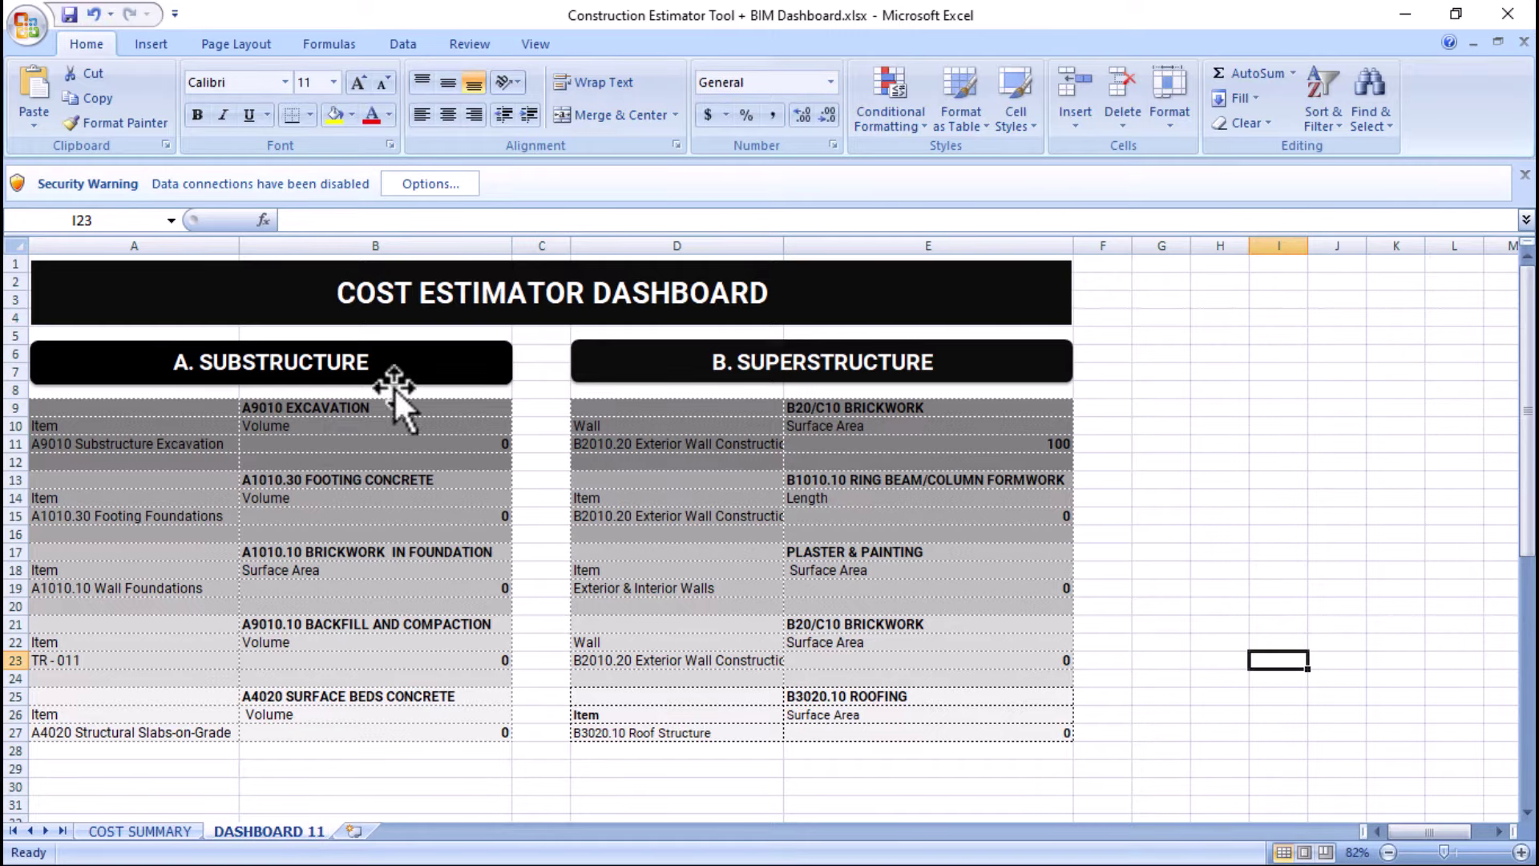
click(136, 832)
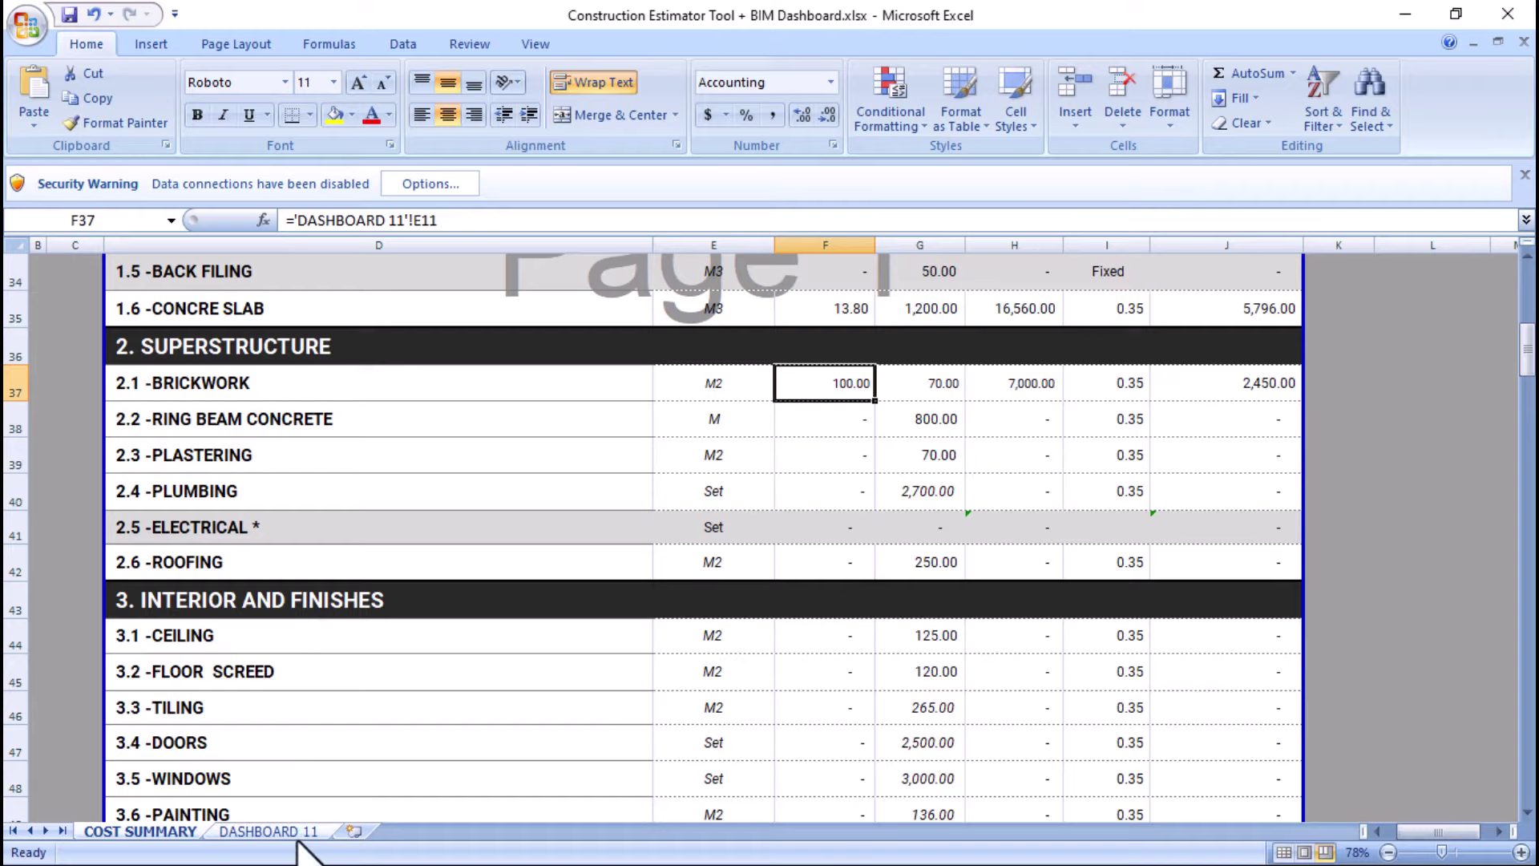
- Rename the DASHBOARD 11 sheet back to DASHBOARD
click(269, 832)
double_click(298, 832)
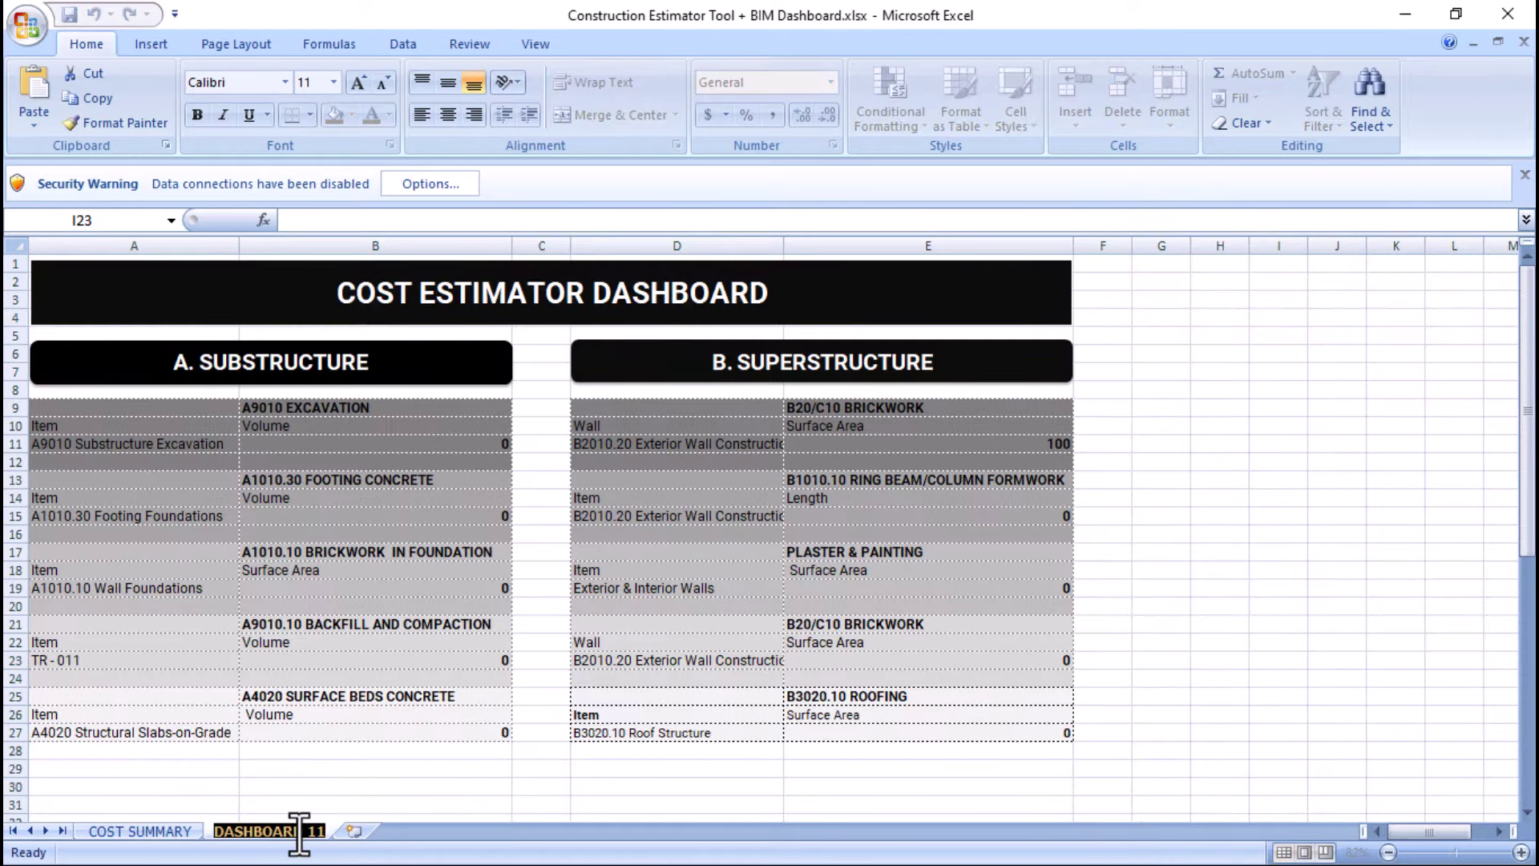
click(310, 832)
key(Delete)
key(Delete)
key(Delete)
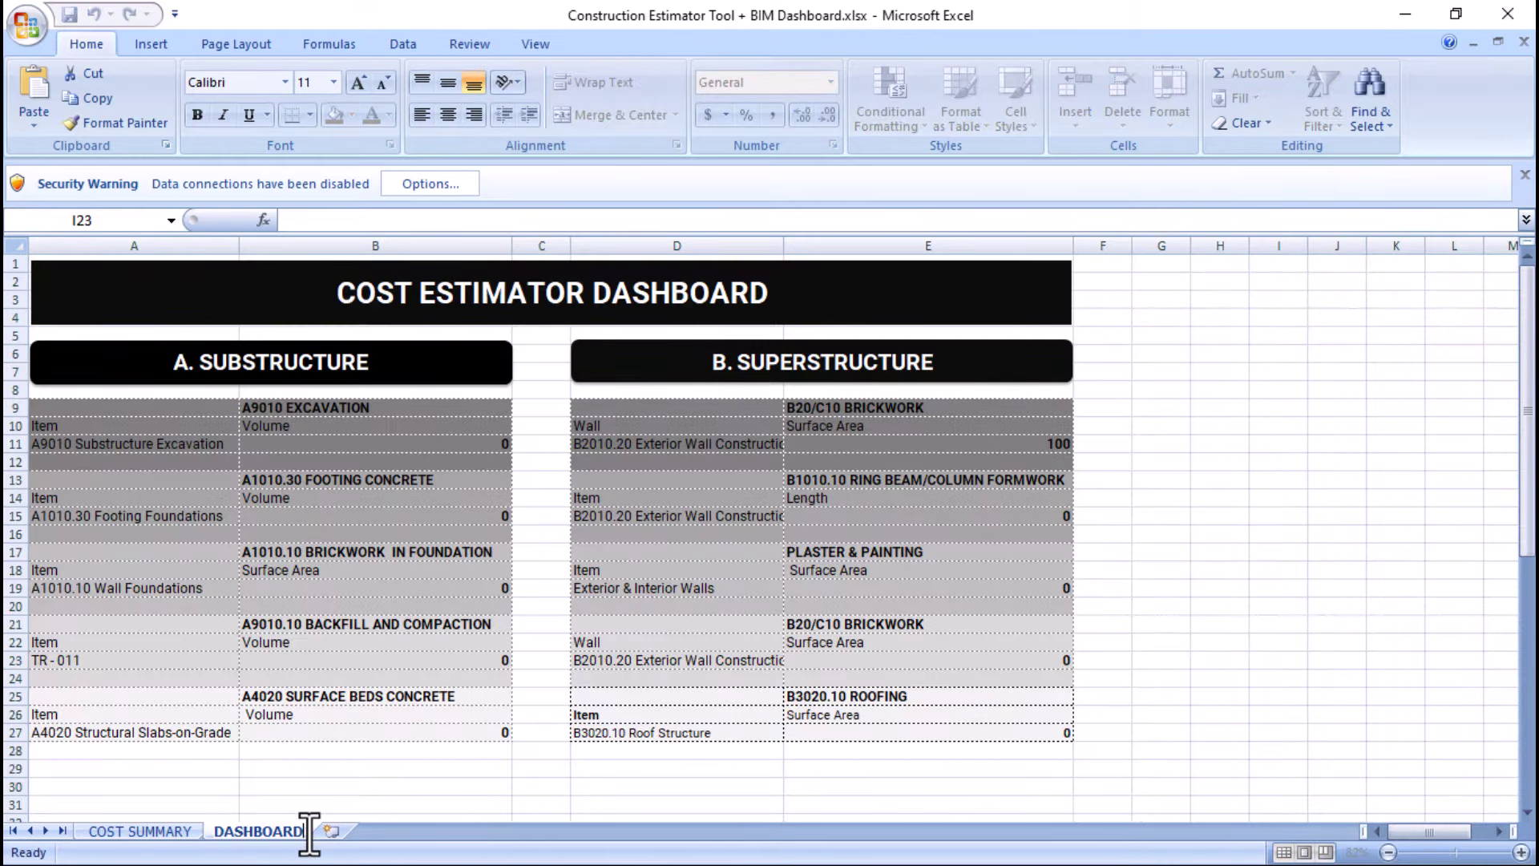
click(1124, 720)
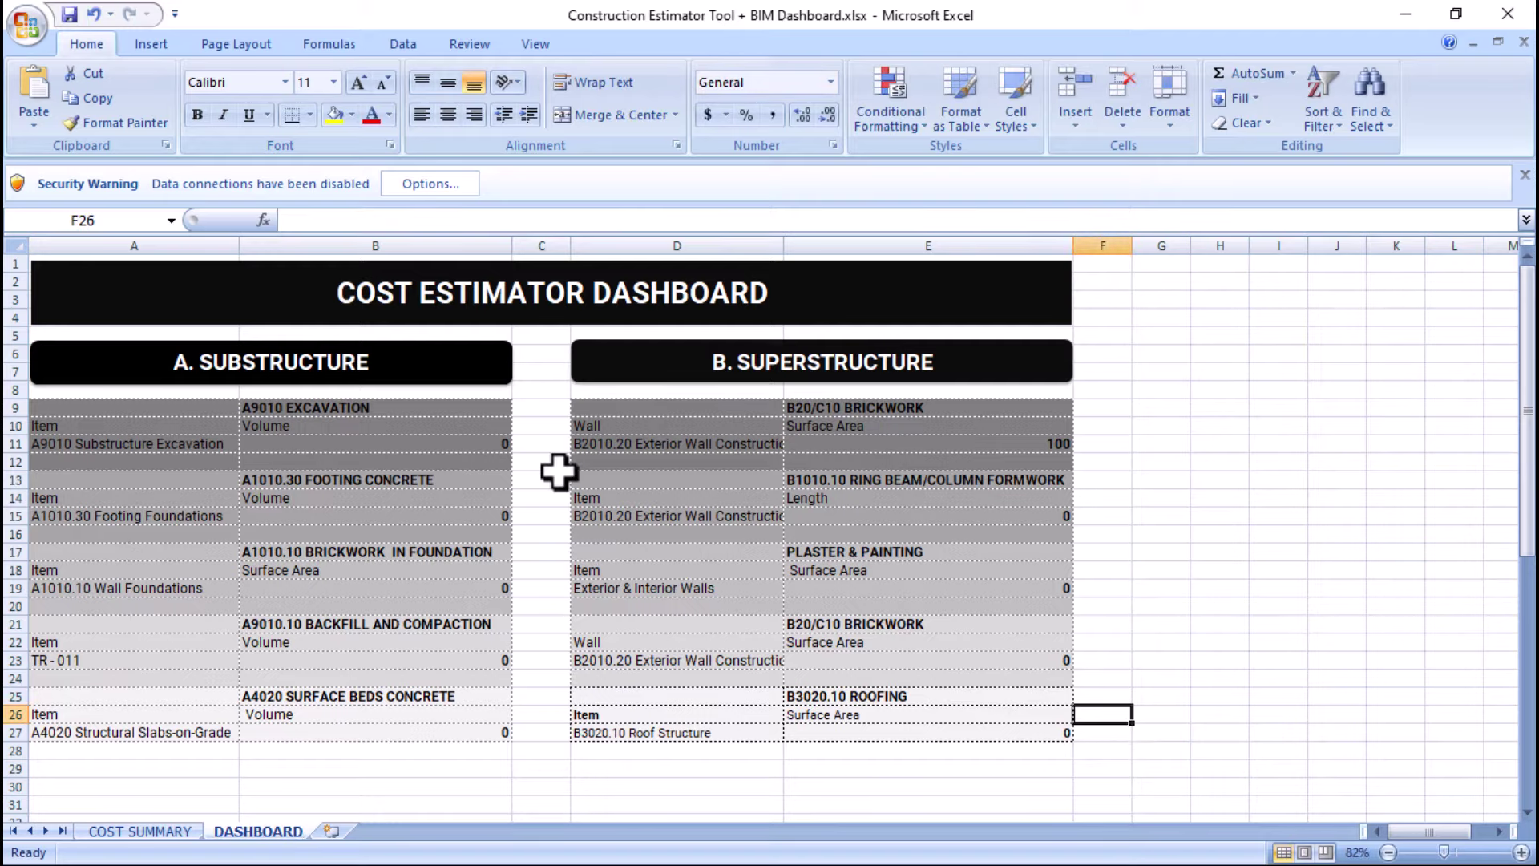
- Review the dashboard's quantity sections and check the brickwork quantity formula in F37 on the COST SUMMARY sheet
scroll(536, 502, down, 5)
scroll(536, 522, up, 5)
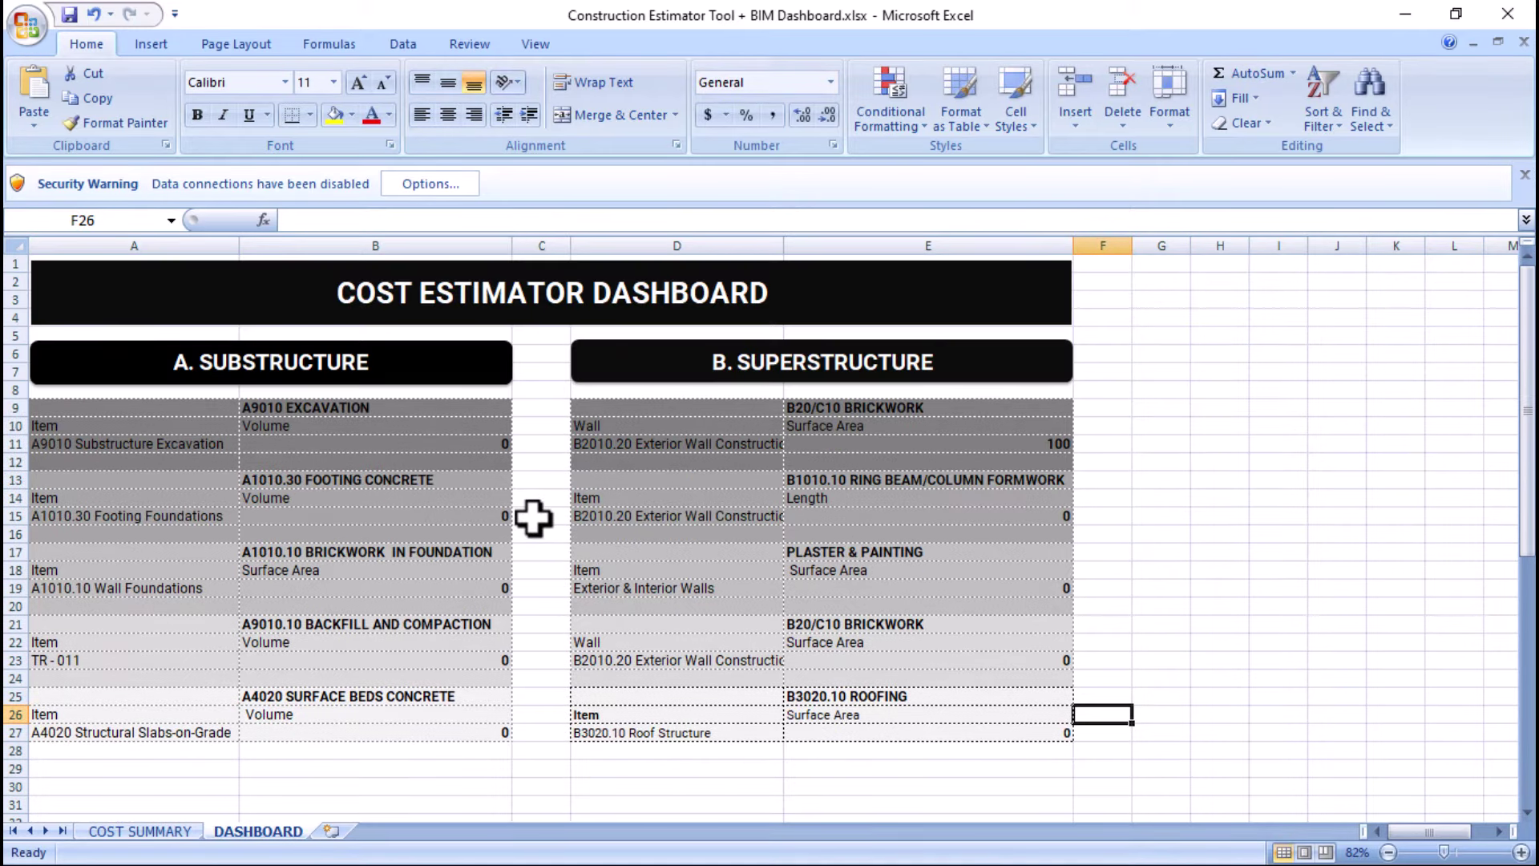
scroll(834, 401, down, 2)
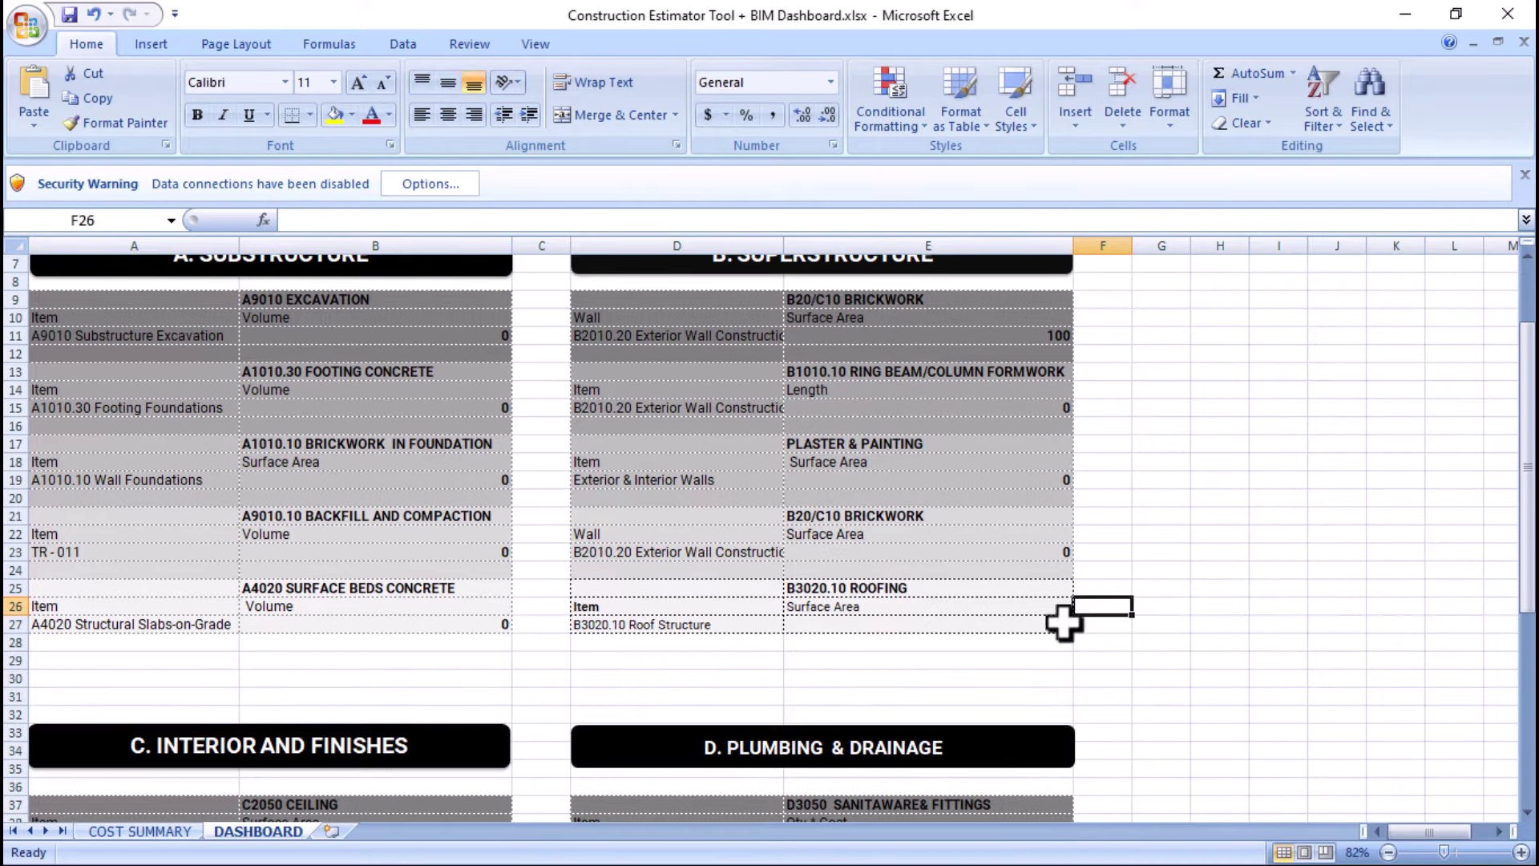
click(142, 832)
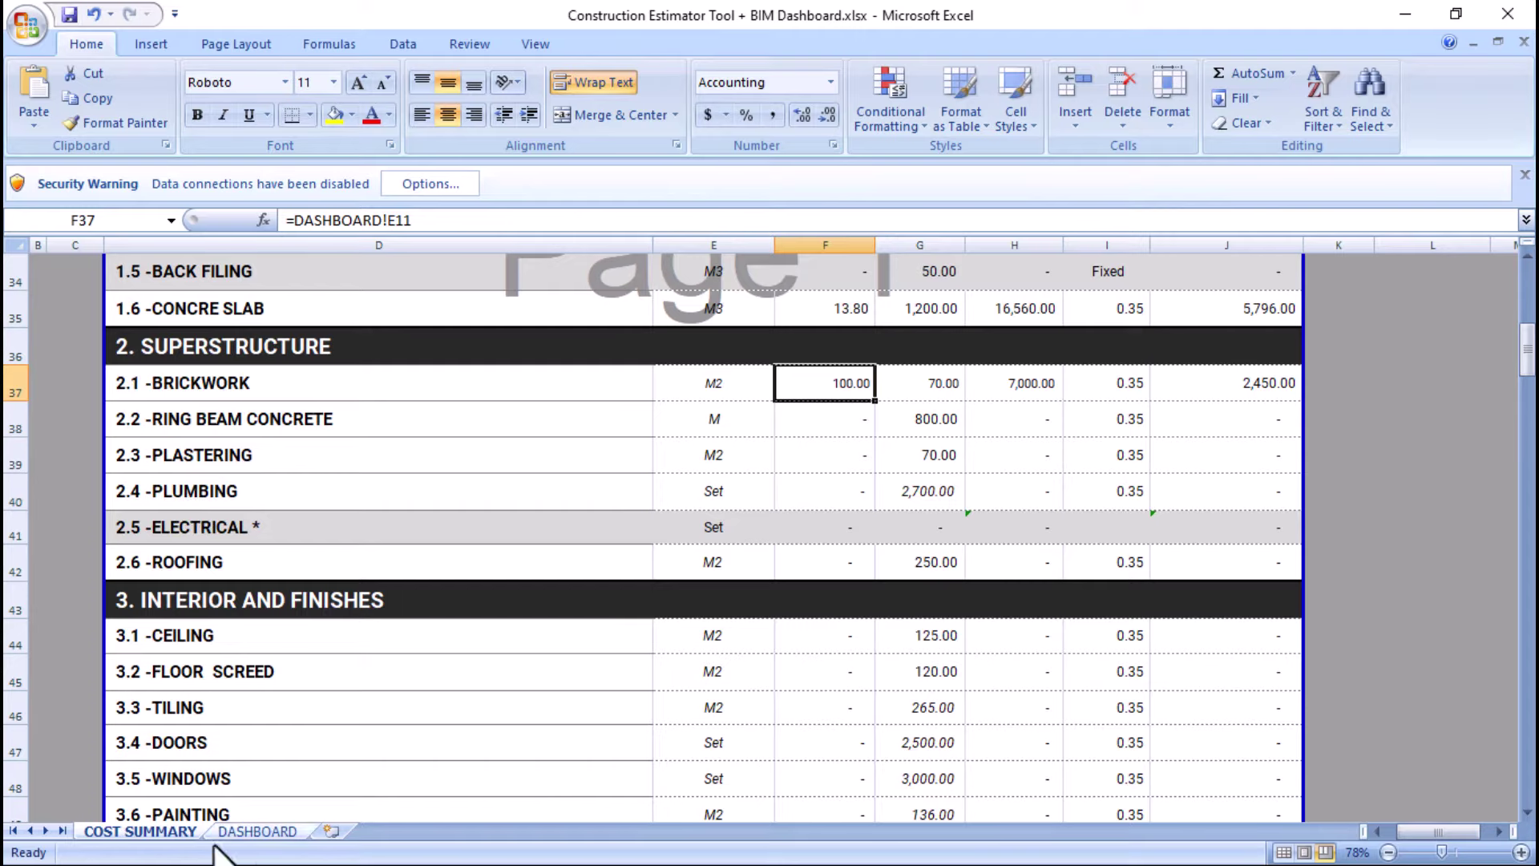
click(258, 833)
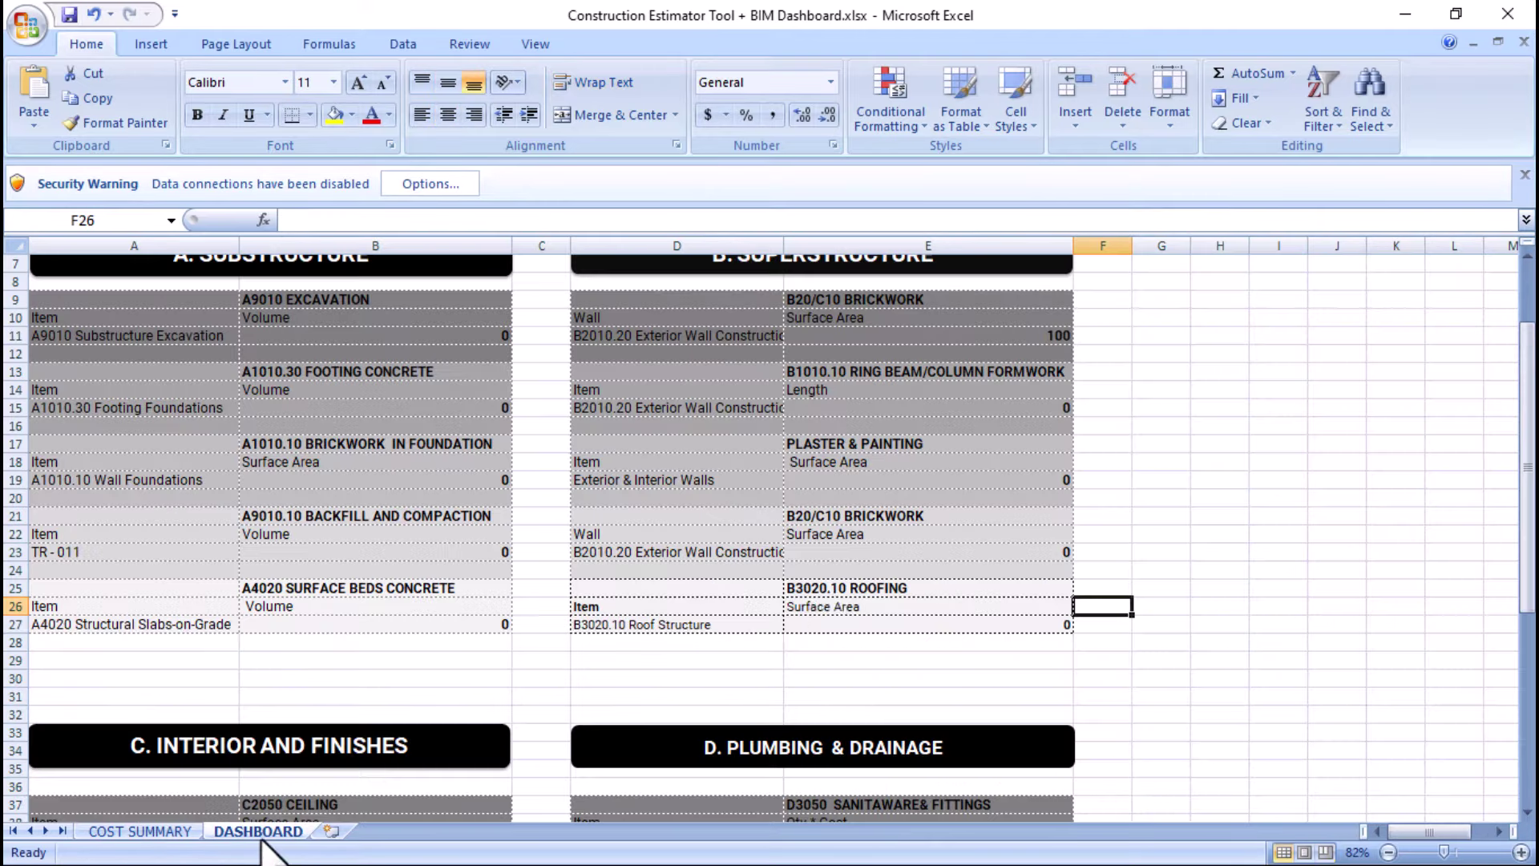
- Fill in the DASHBOARD superstructure quantities: 200 for ring beam length in E15, 200 for plaster and painting in E19, and 252 for roofing in E27
click(1040, 410)
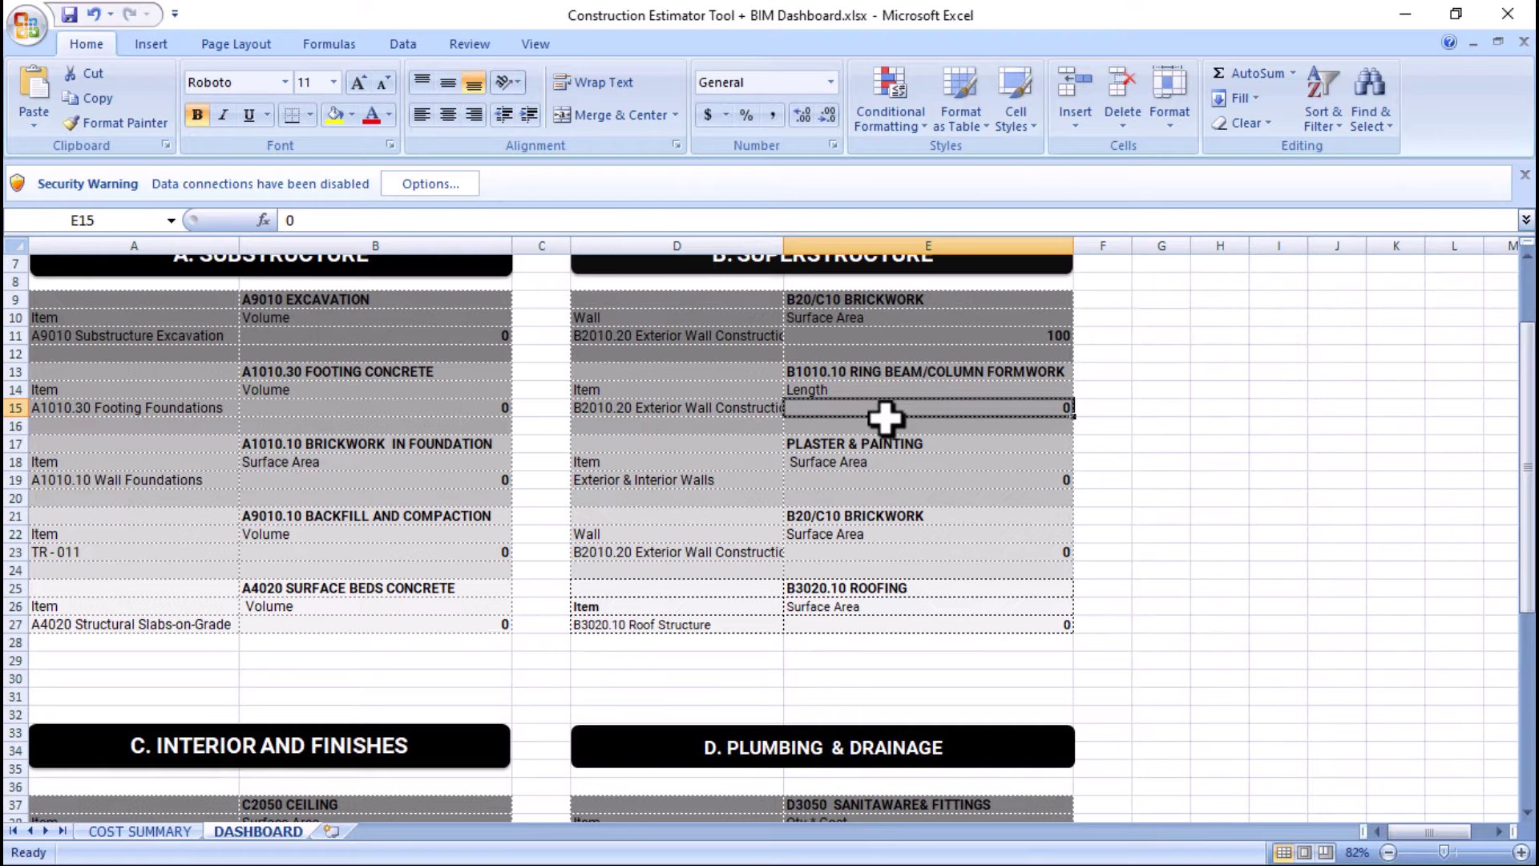
text(200)
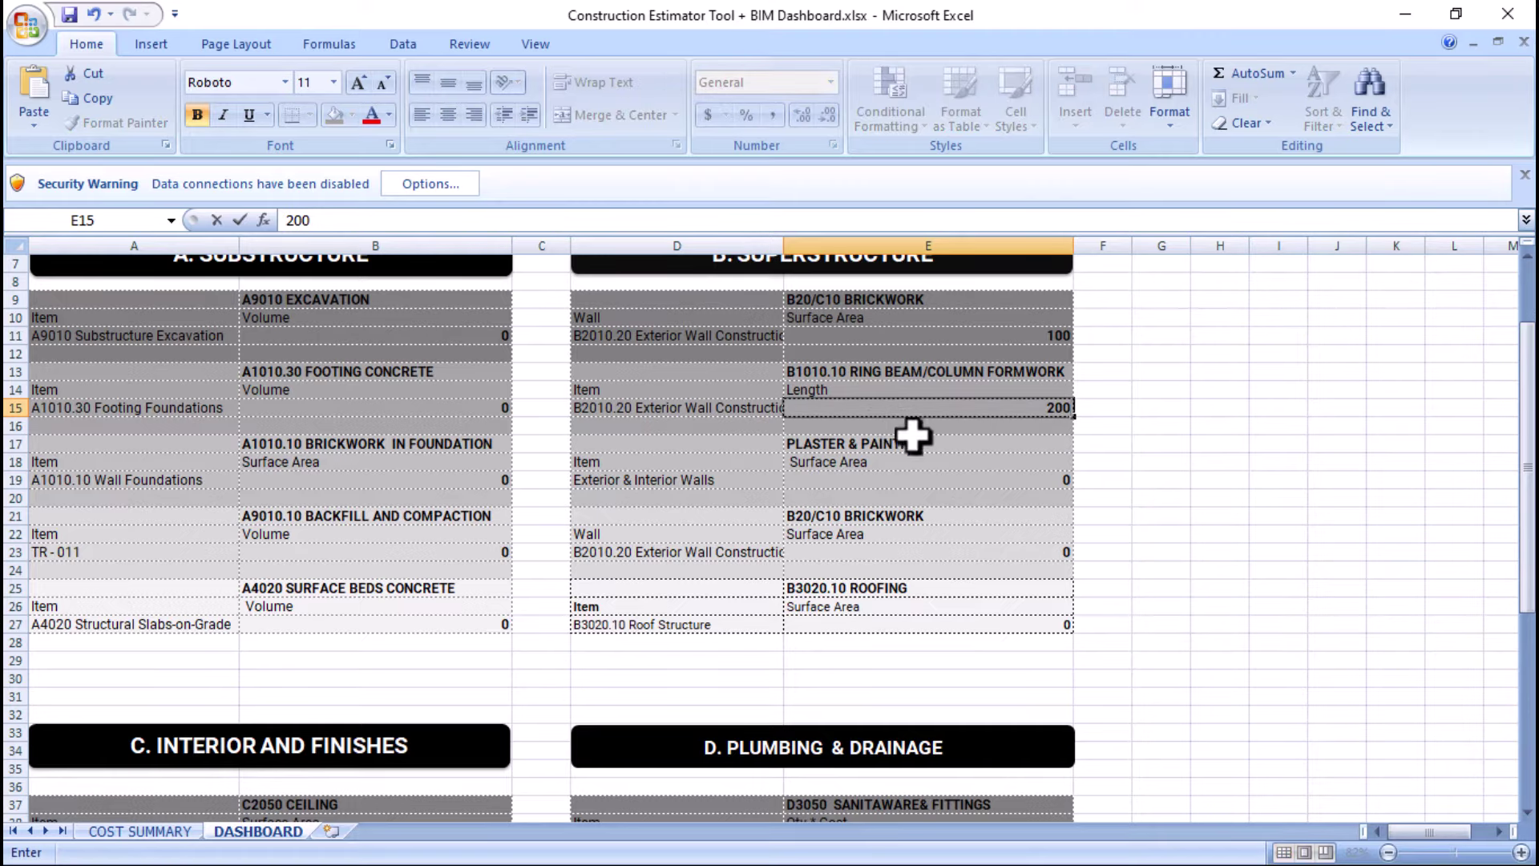
click(1067, 483)
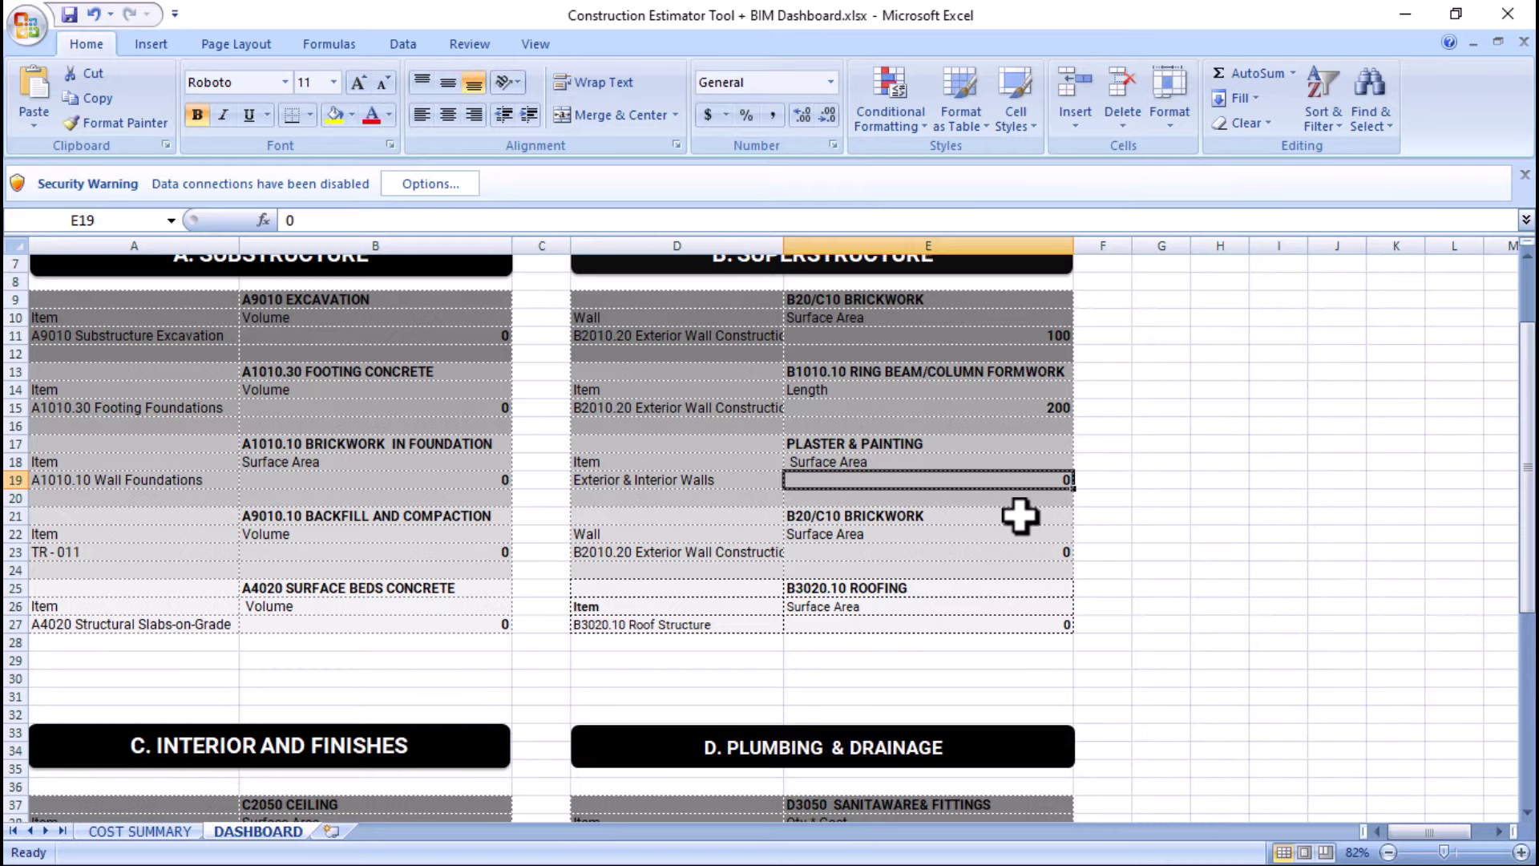
text(200)
click(1014, 550)
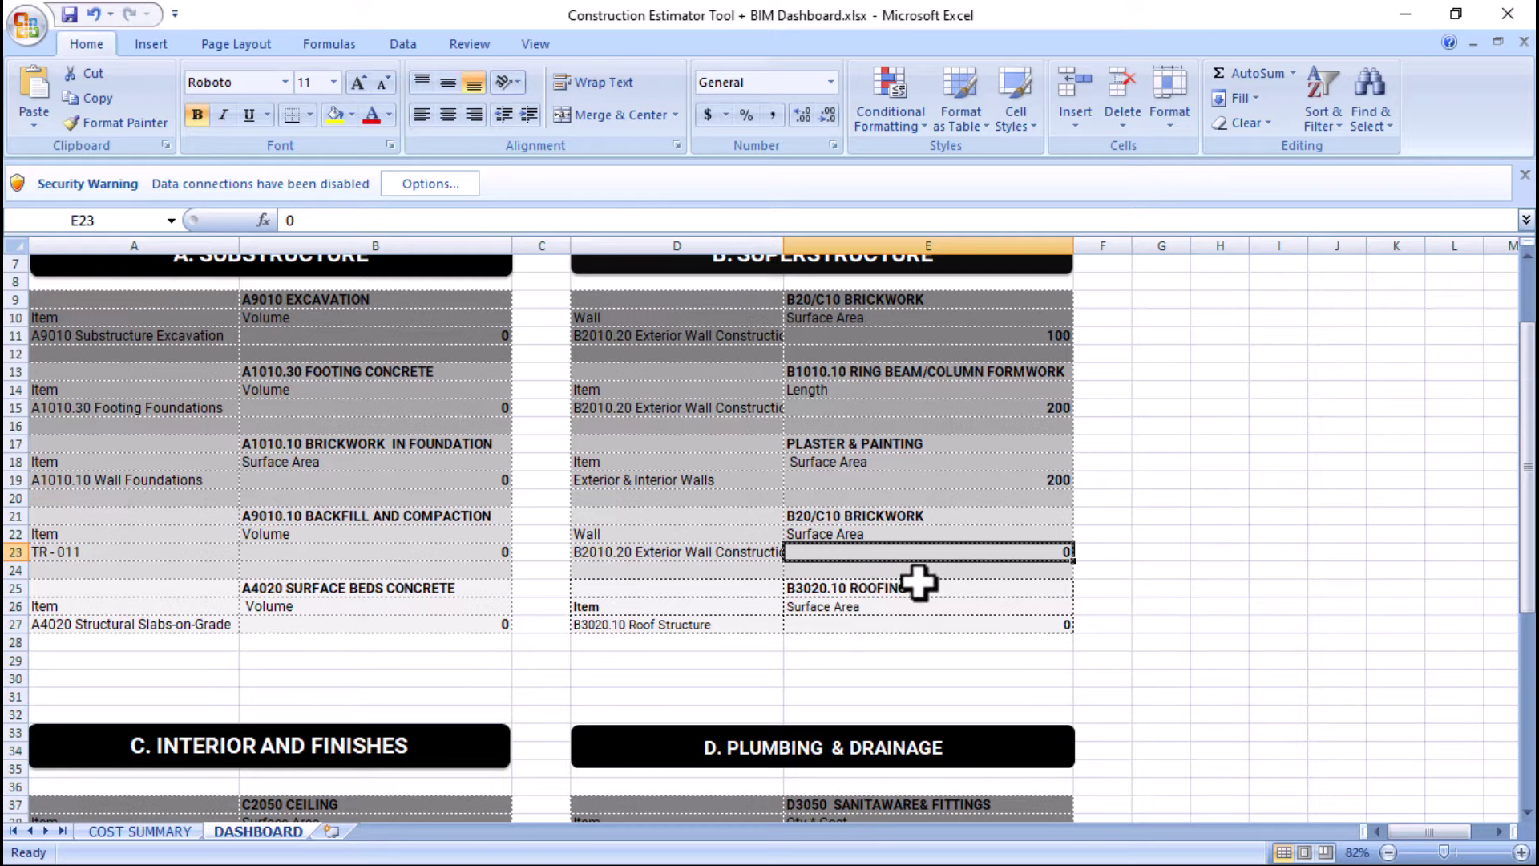
click(934, 625)
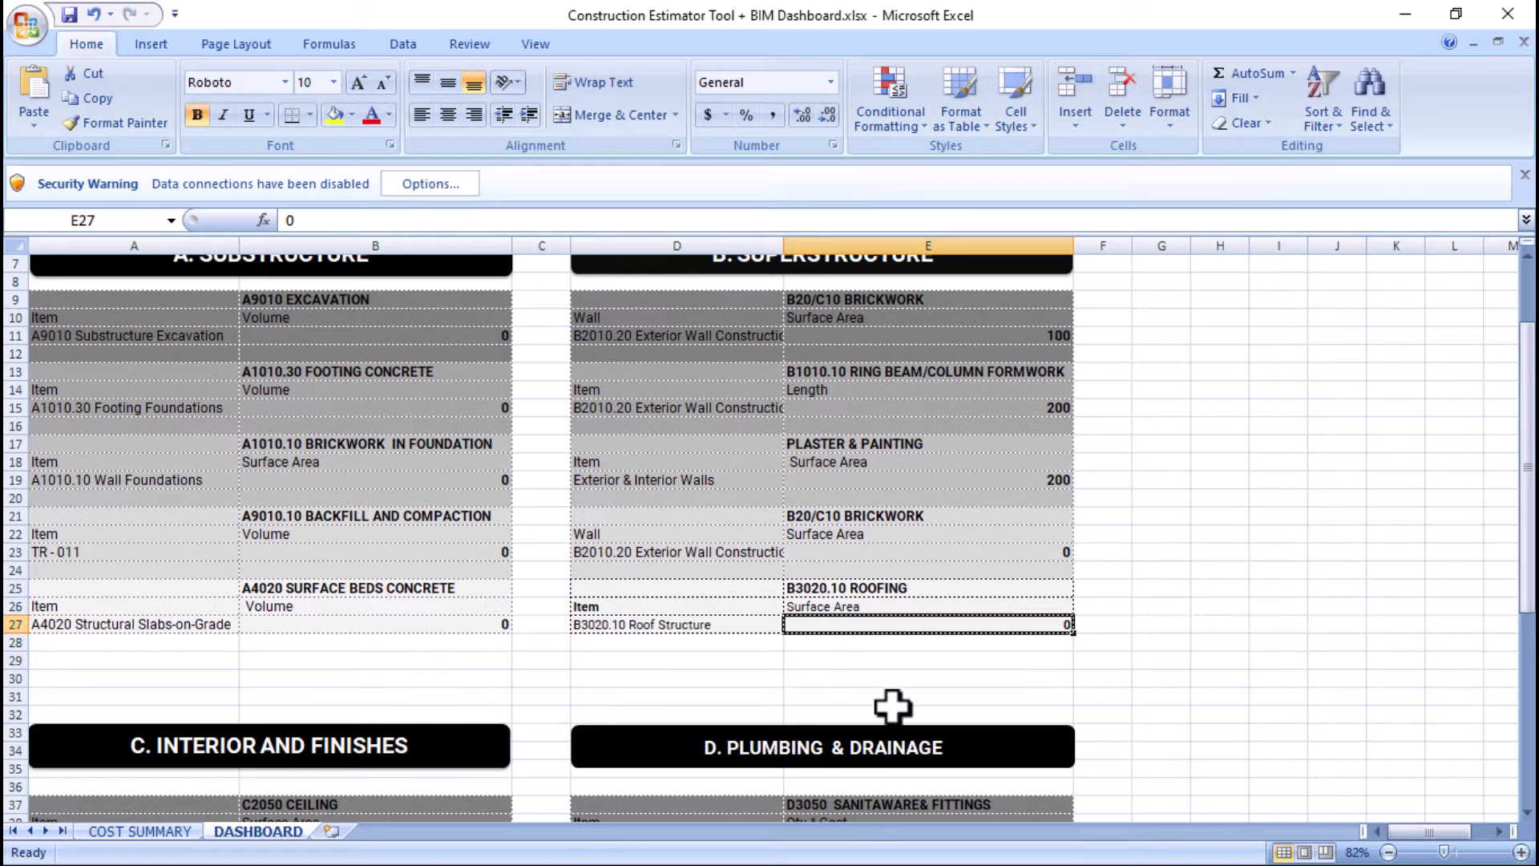
text(252)
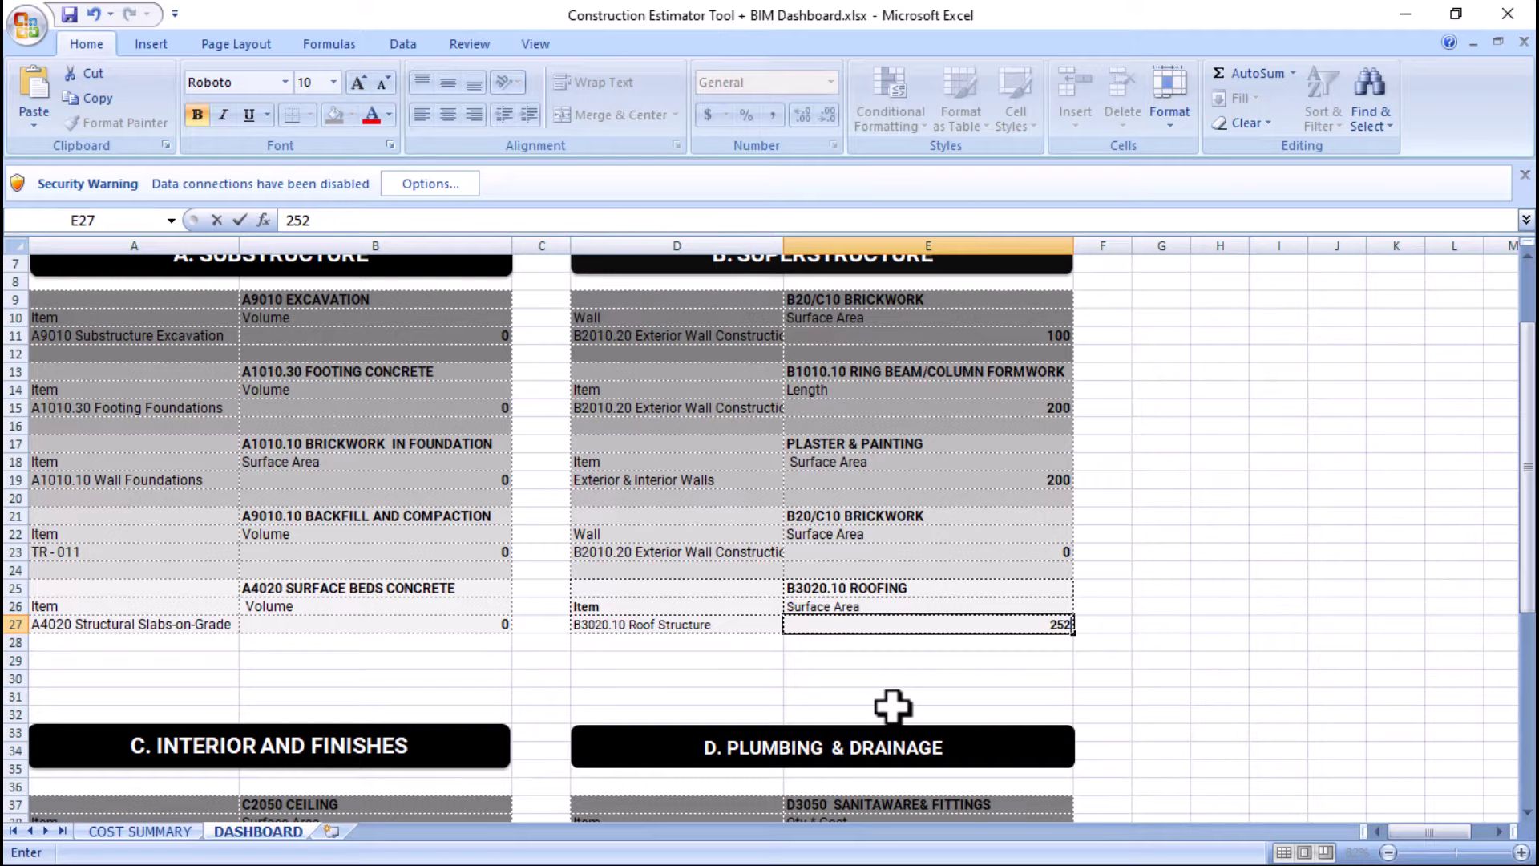
click(1274, 642)
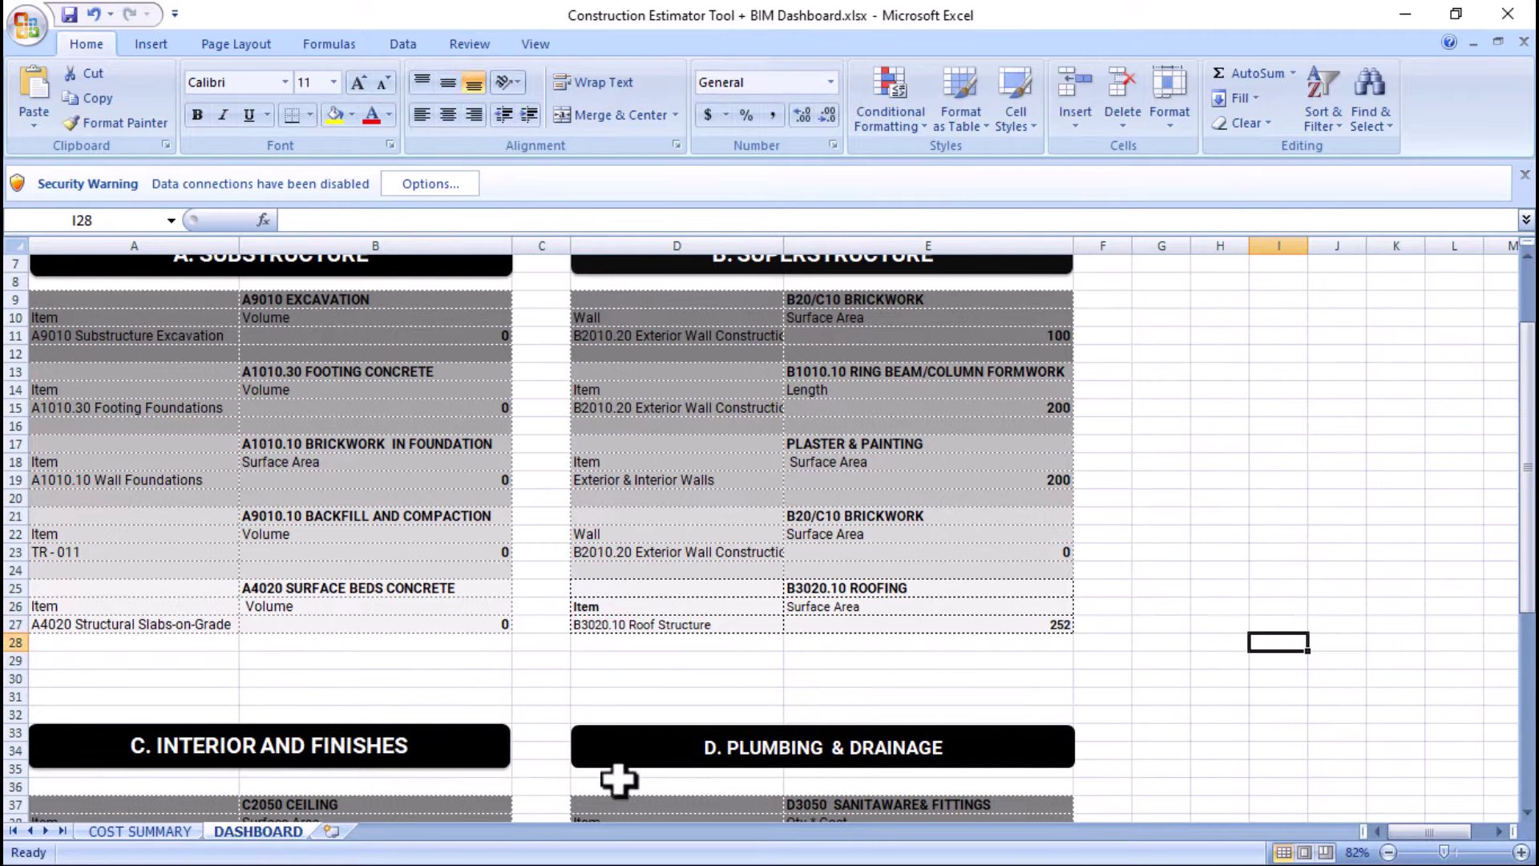
- Examine the superstructure and finishes rows and the material, labour and overall totals on the COST SUMMARY sheet
click(138, 831)
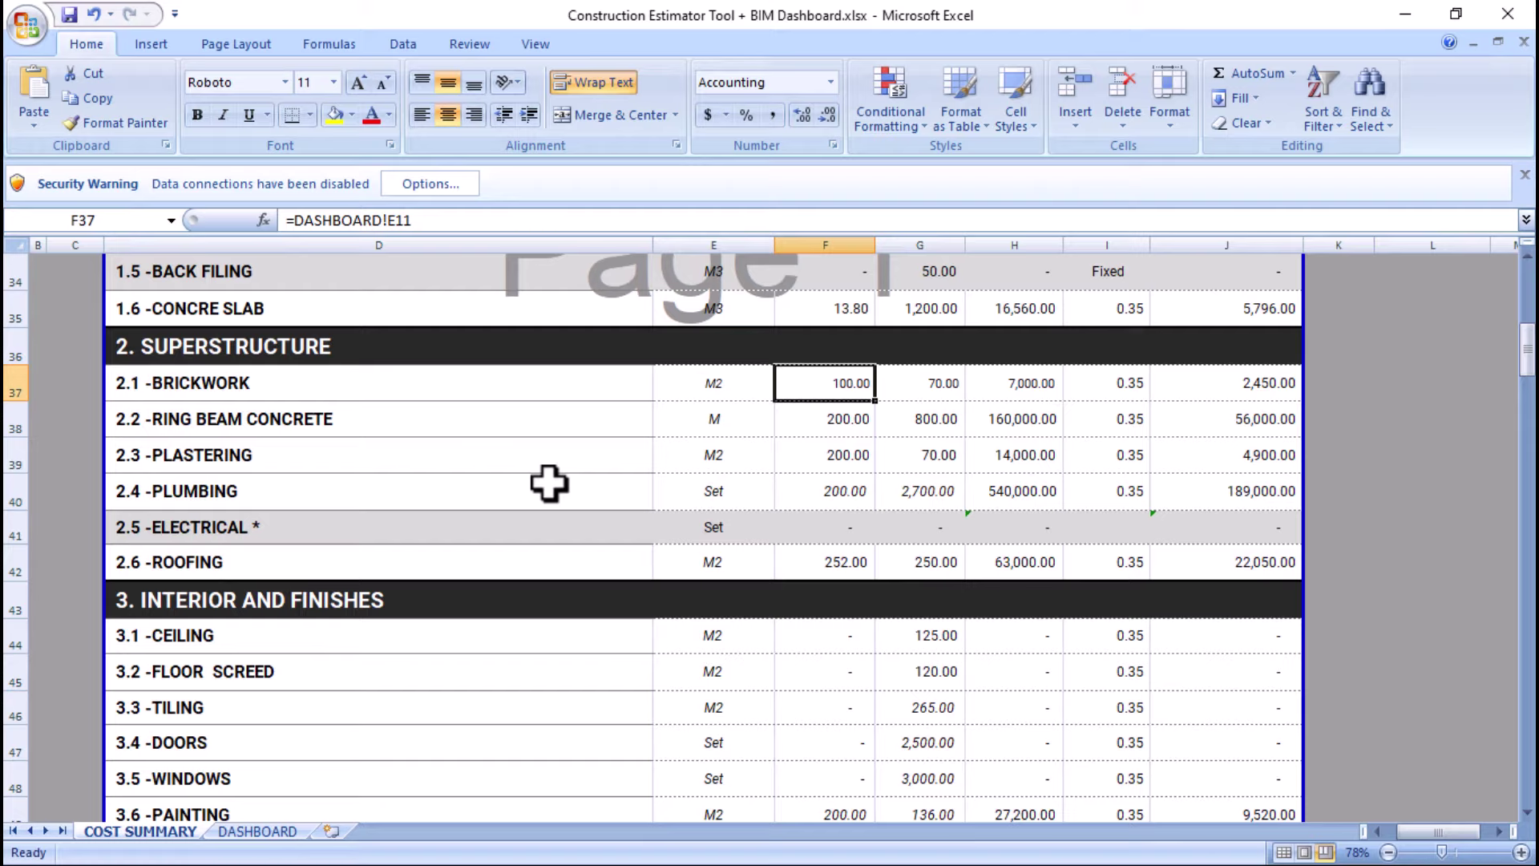
scroll(548, 482, down, 2)
scroll(930, 502, down, 1)
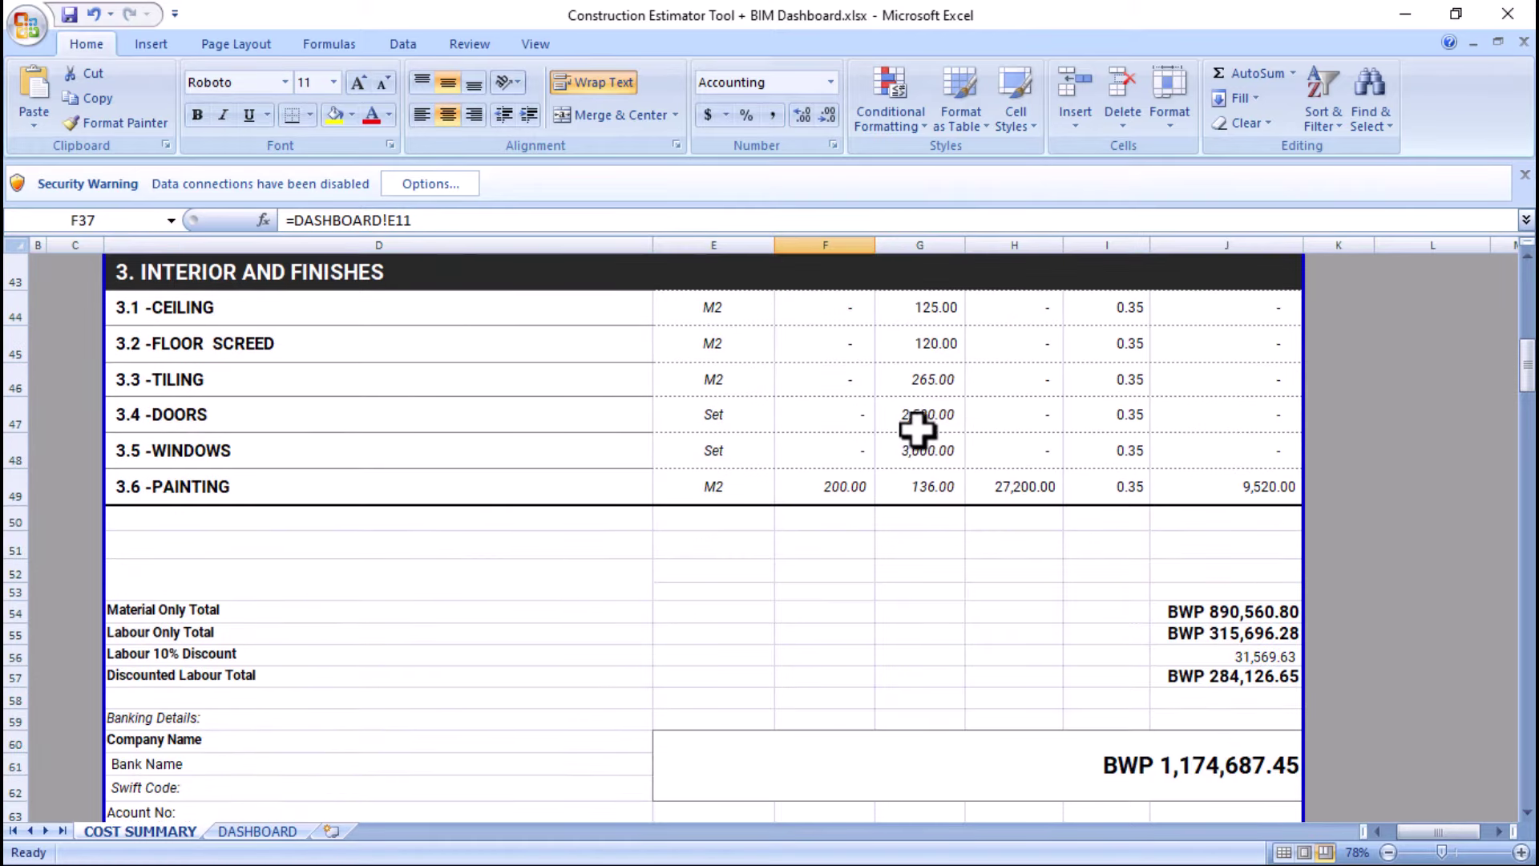
scroll(911, 407, down, 1)
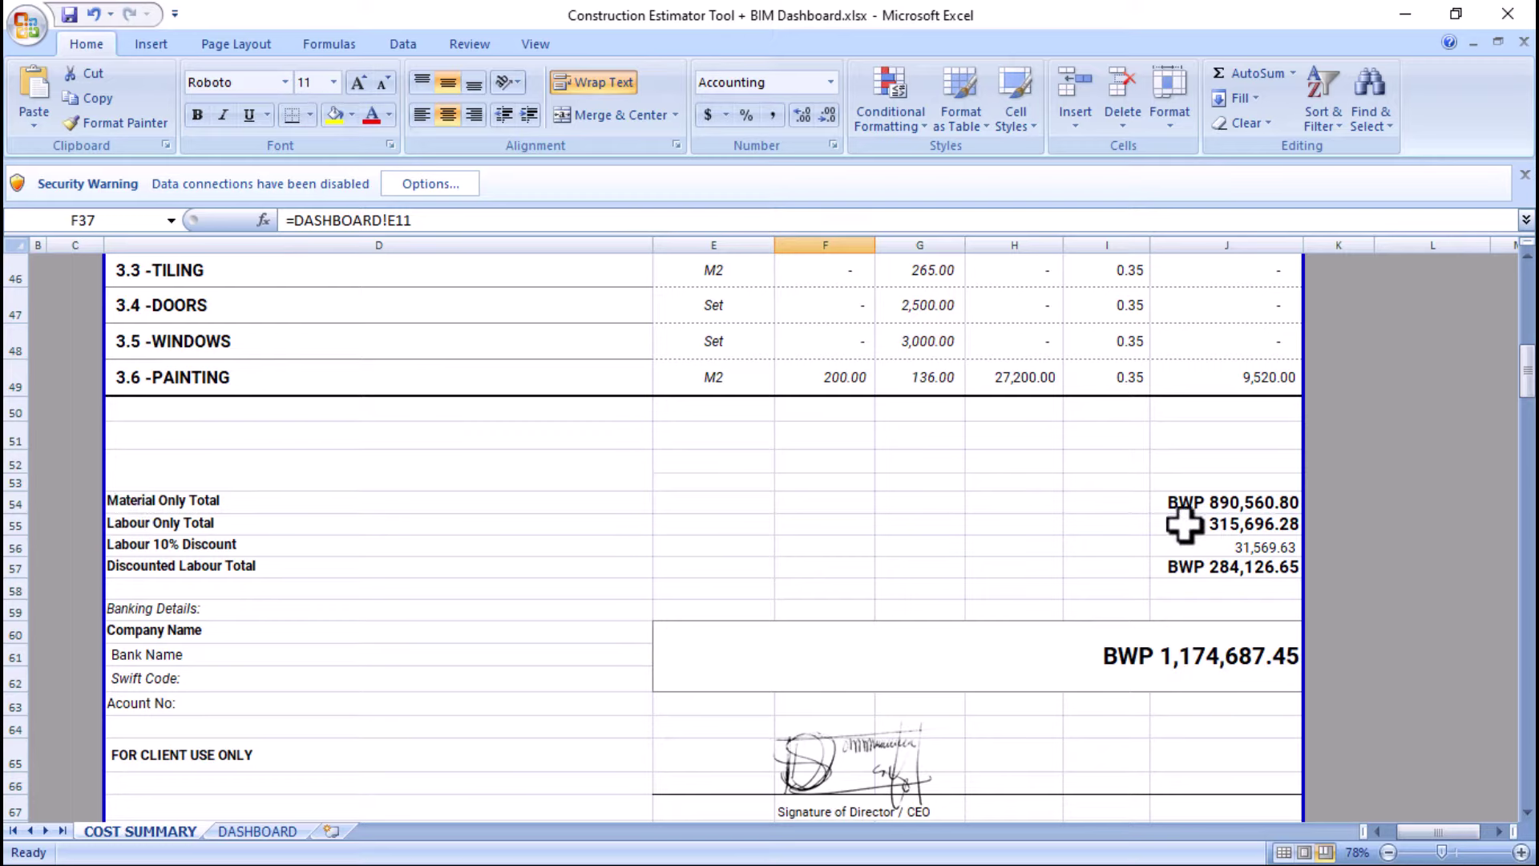
click(1210, 639)
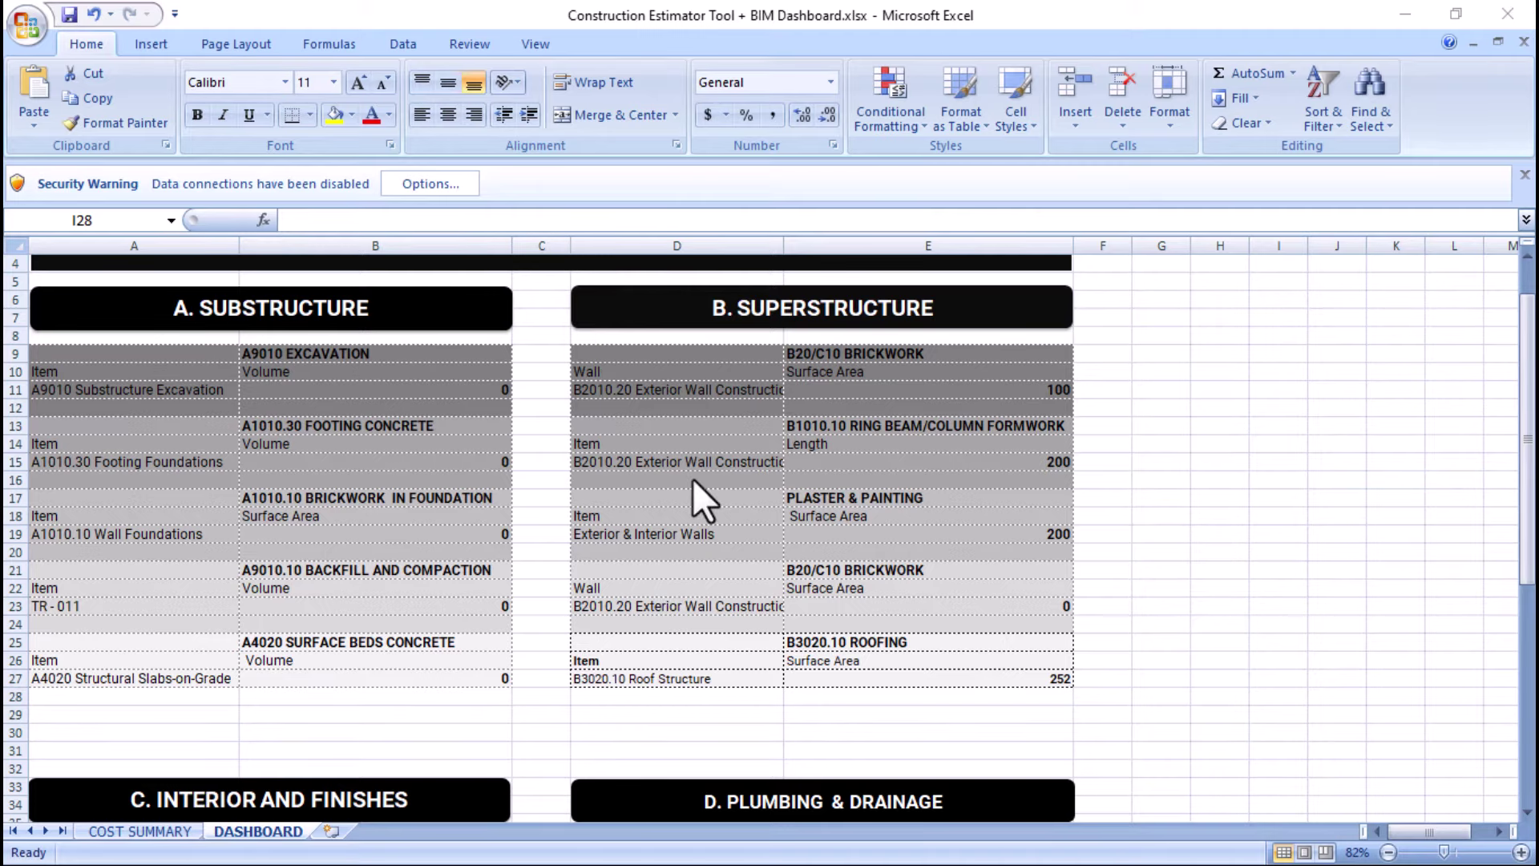
- Switch to Archicad and look over the empty ground floor plan
key(super)
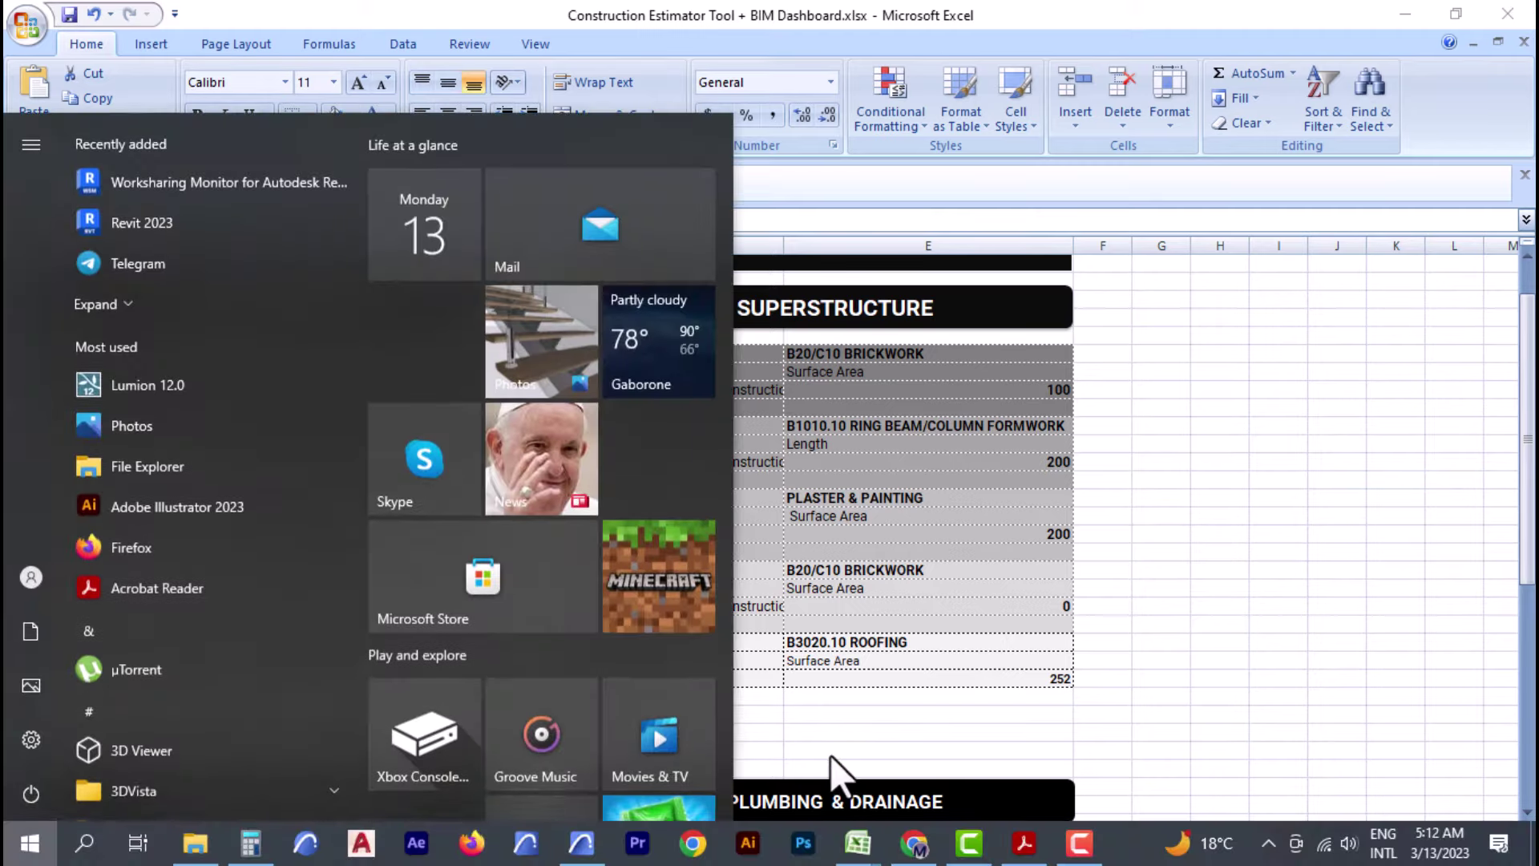
click(577, 843)
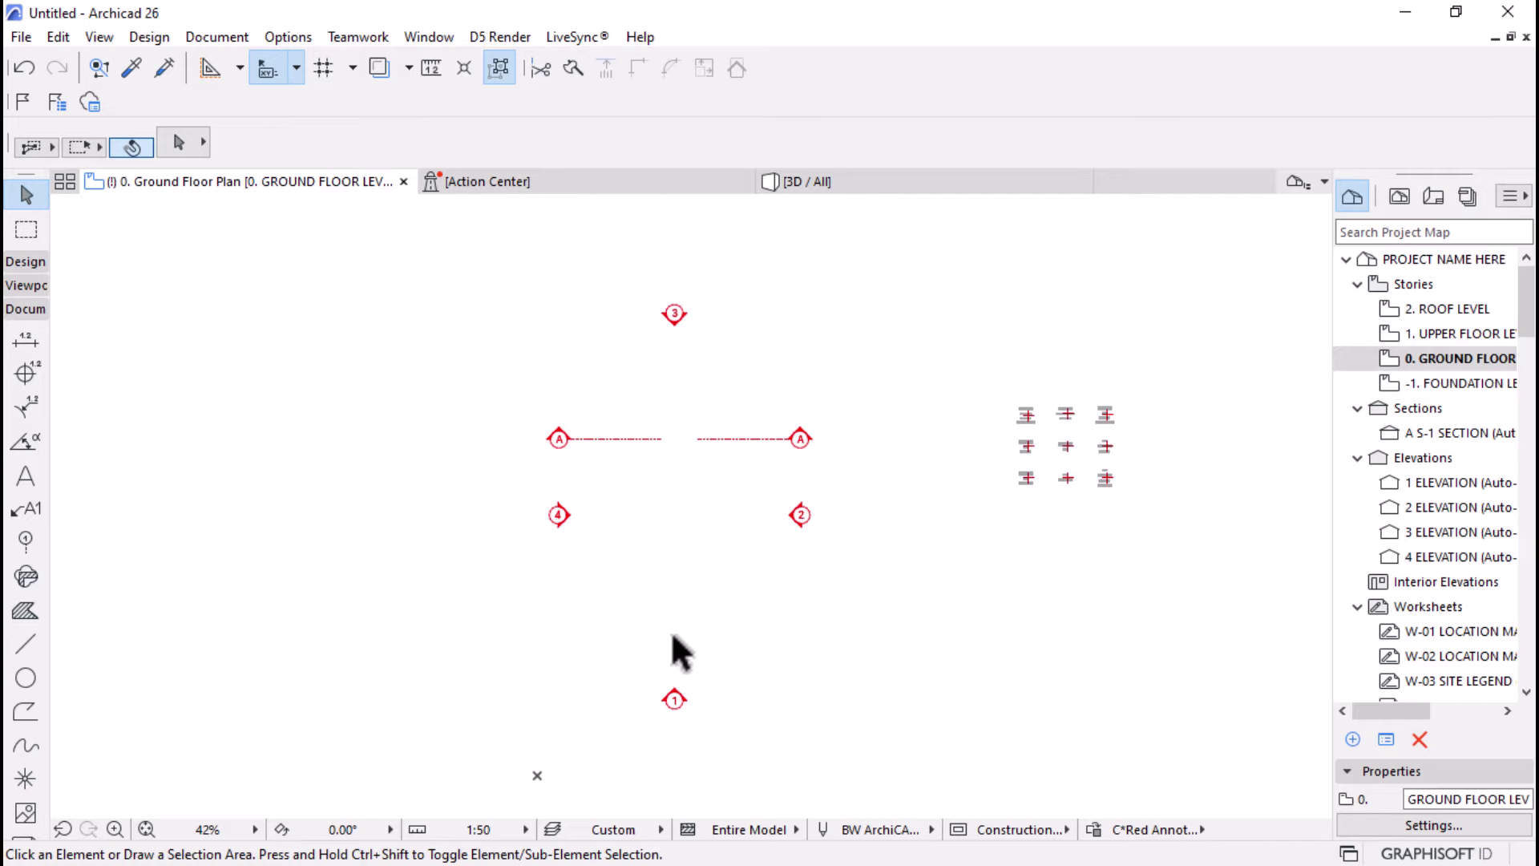
scroll(628, 375, up, 2)
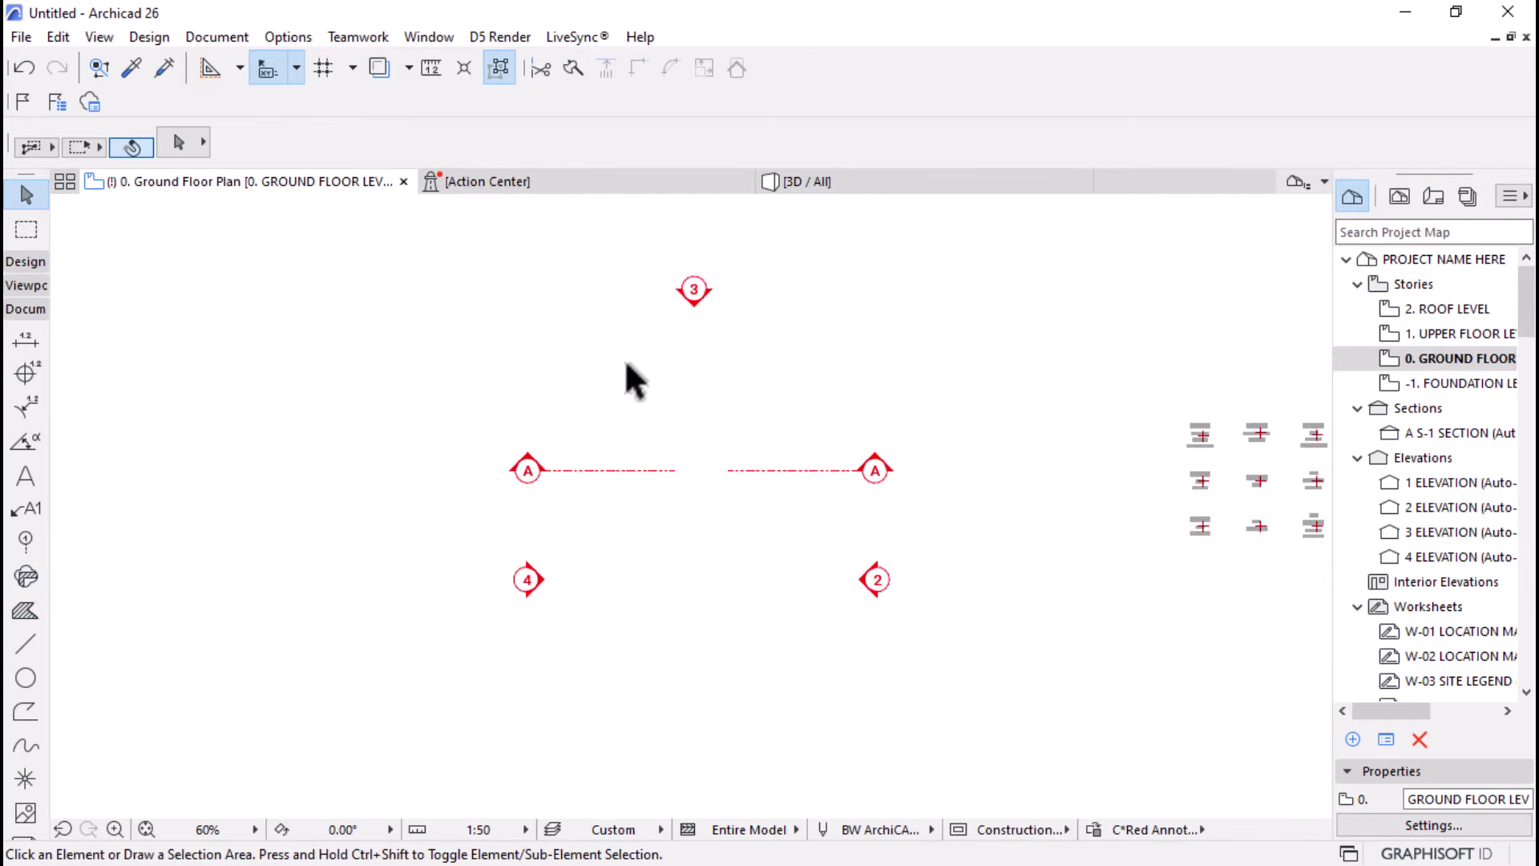
scroll(626, 363, down, 1)
scroll(507, 415, down, 1)
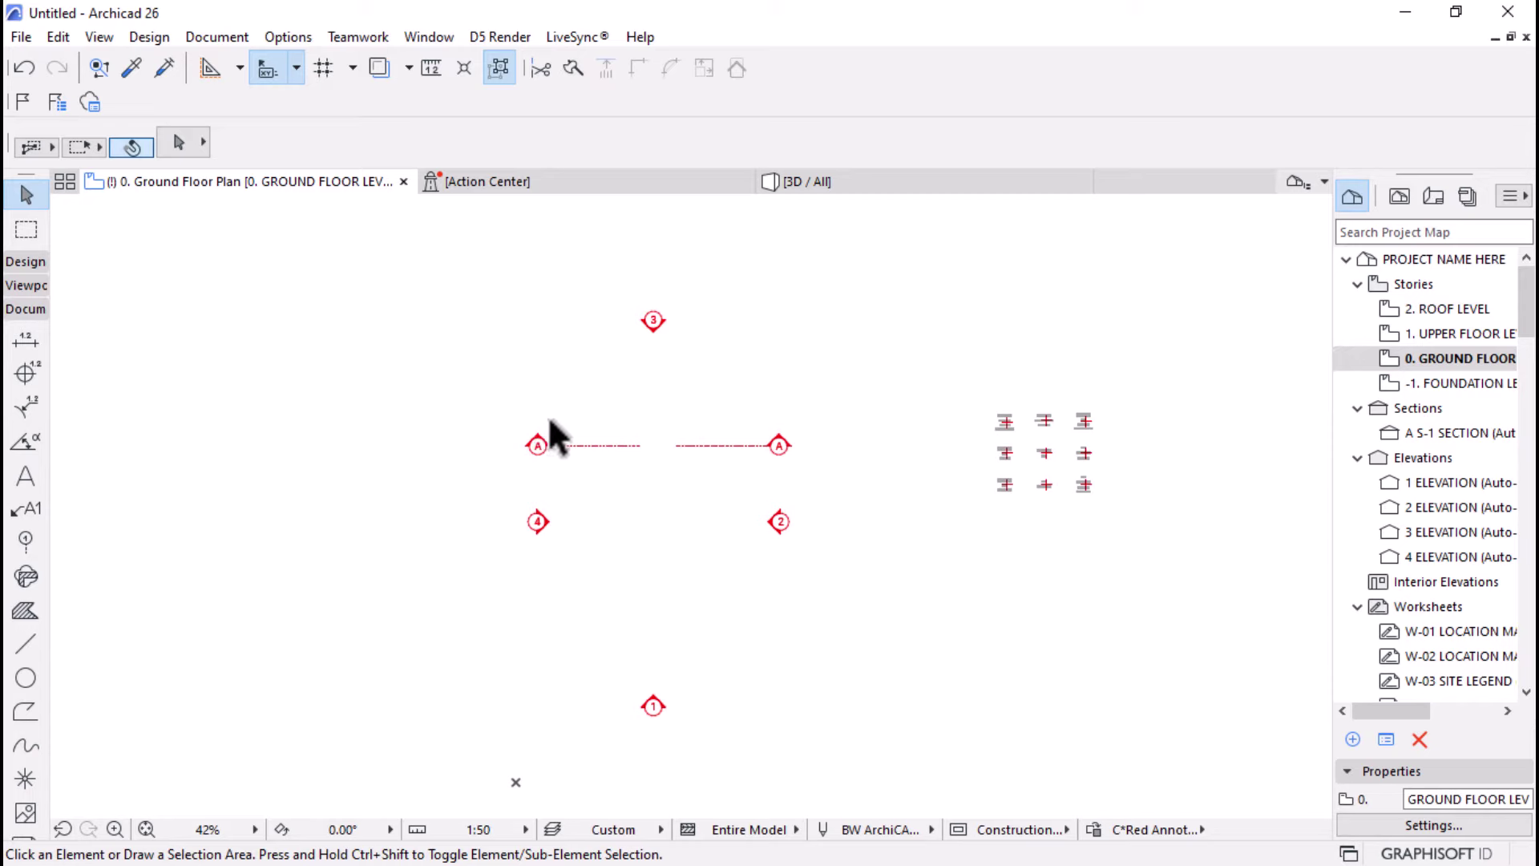
scroll(545, 417, down, 1)
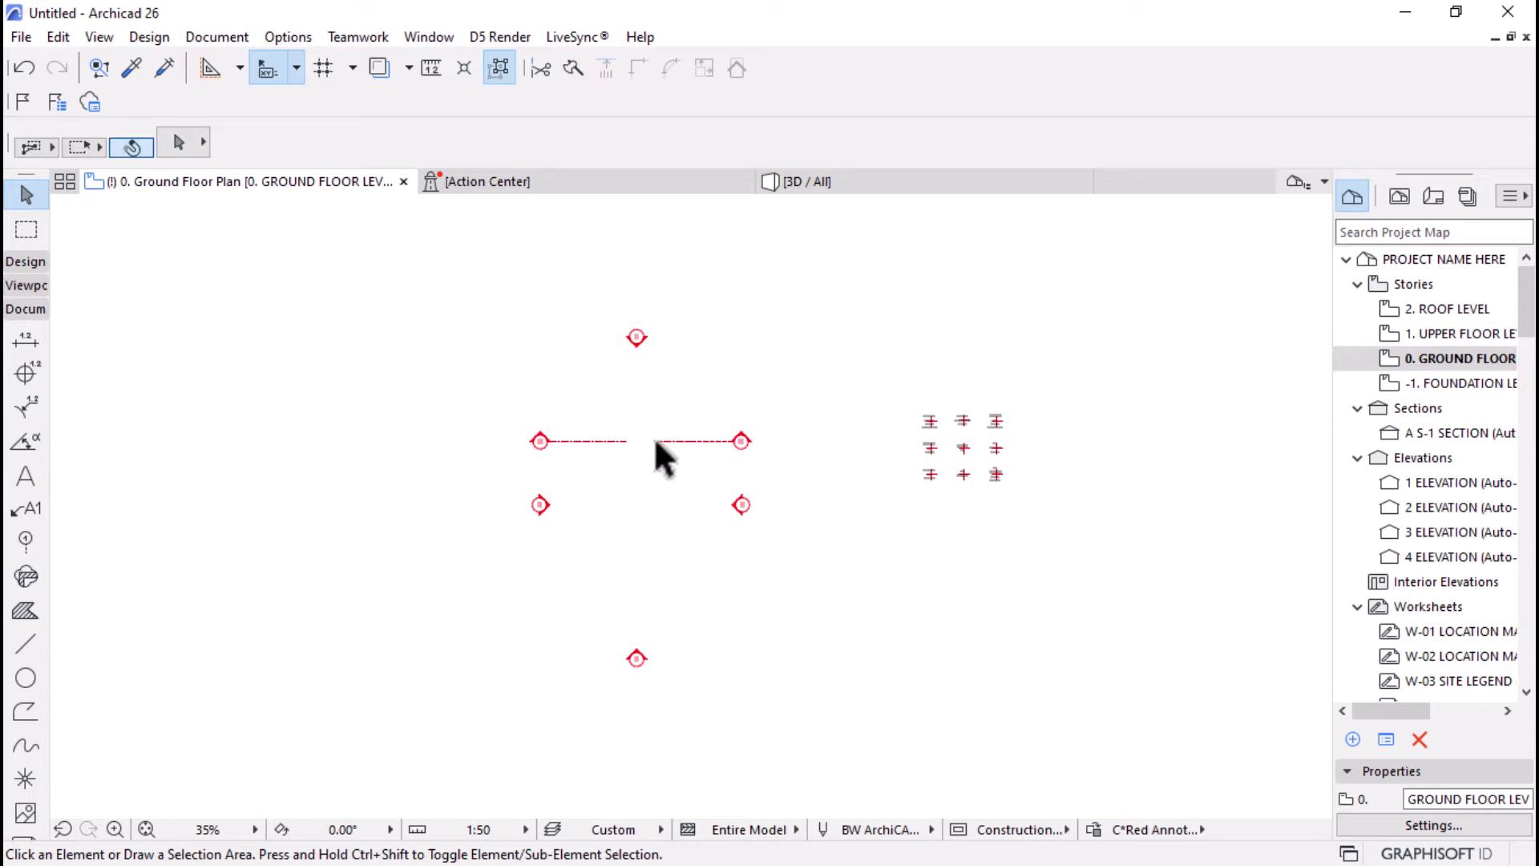
- Set the floor plan's graphic override to Black/White - Black Cut- No Cover, Furniture Grey
click(1137, 829)
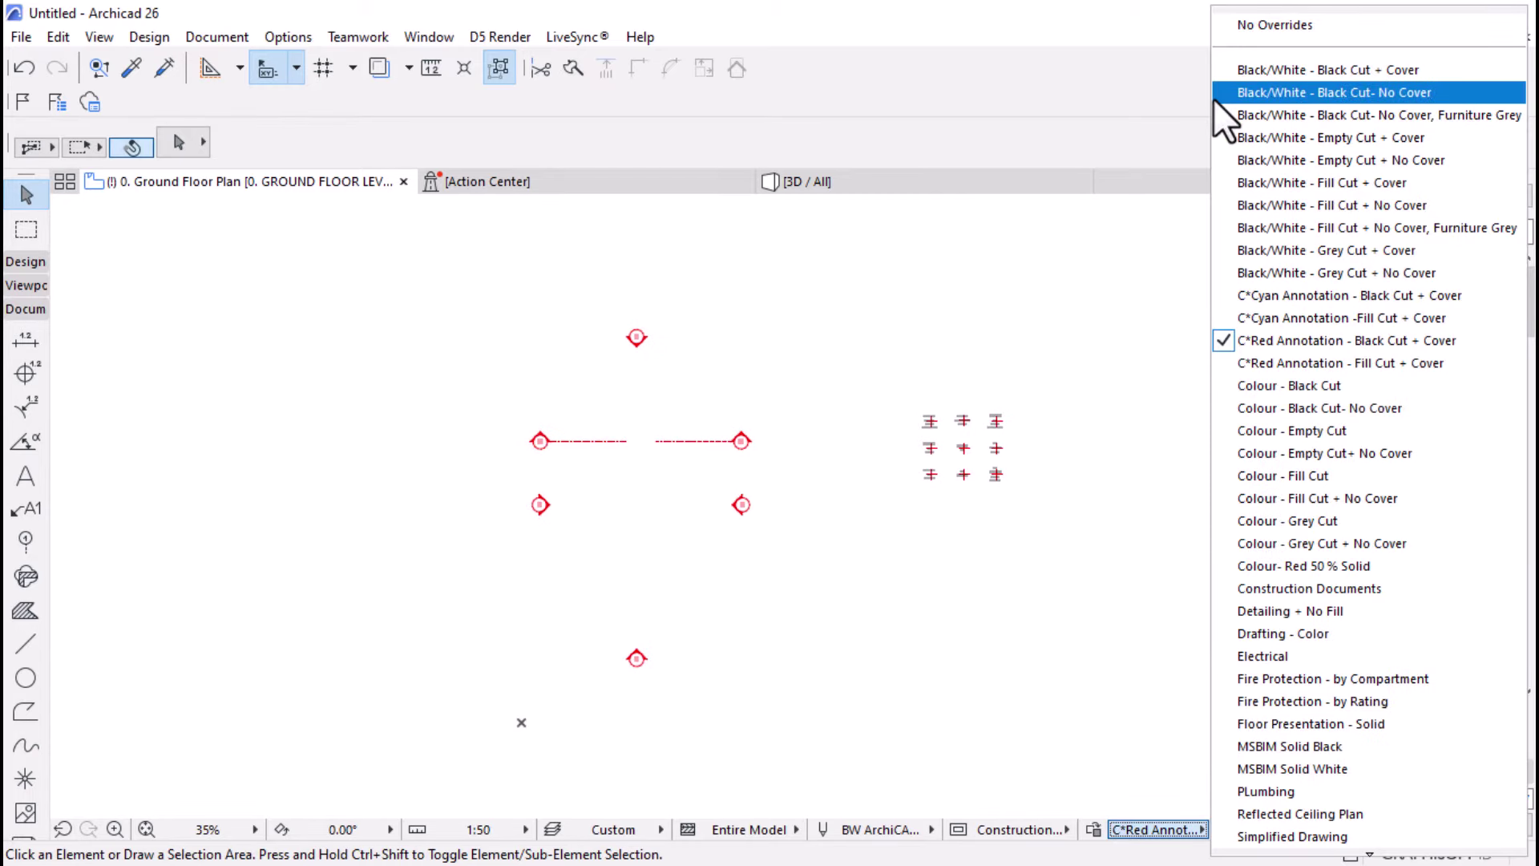
click(1310, 116)
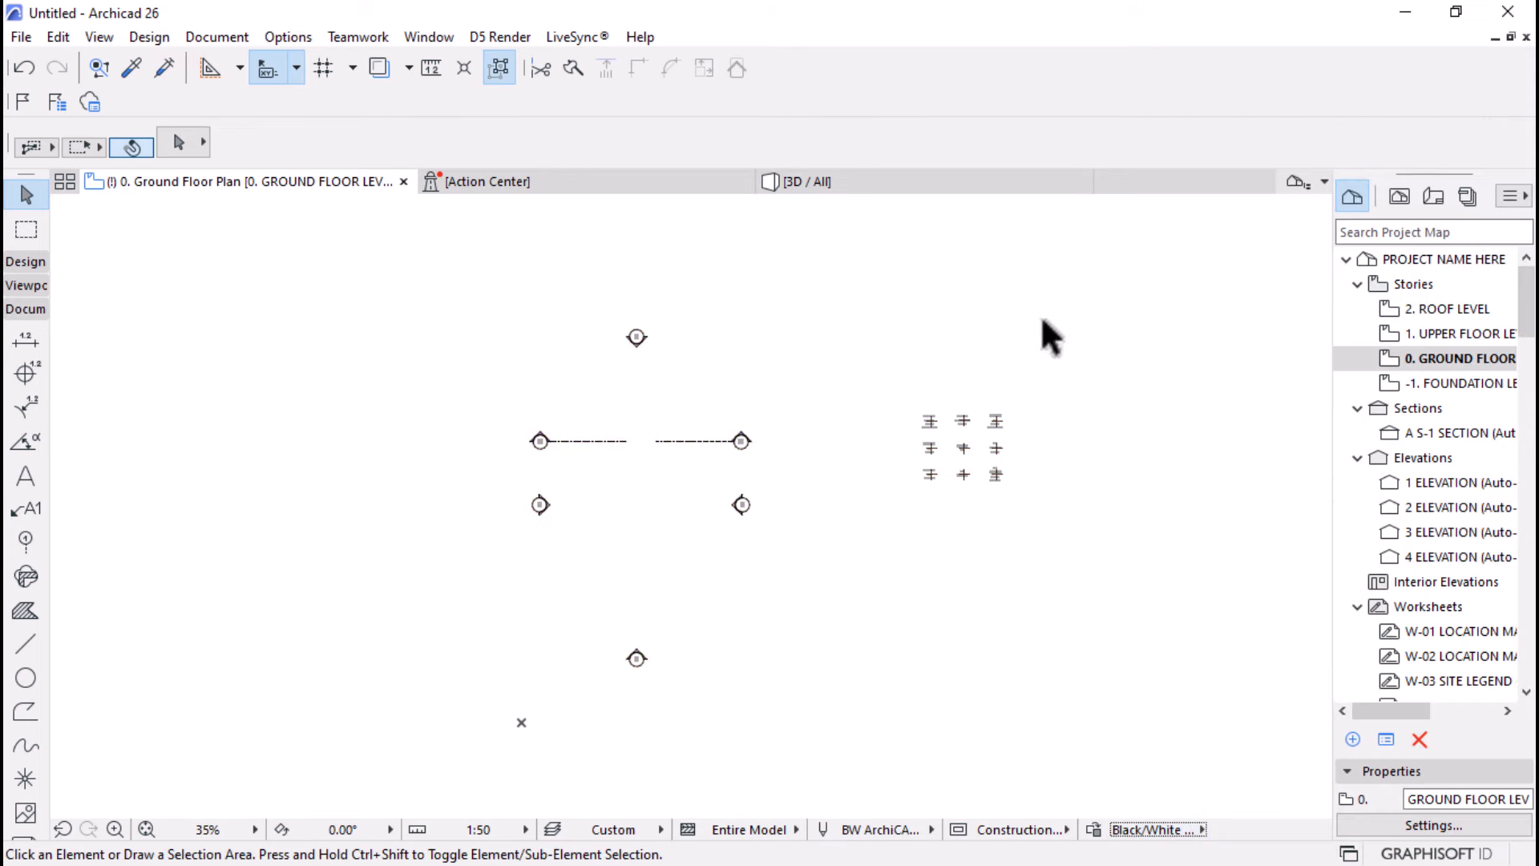
scroll(589, 503, up, 2)
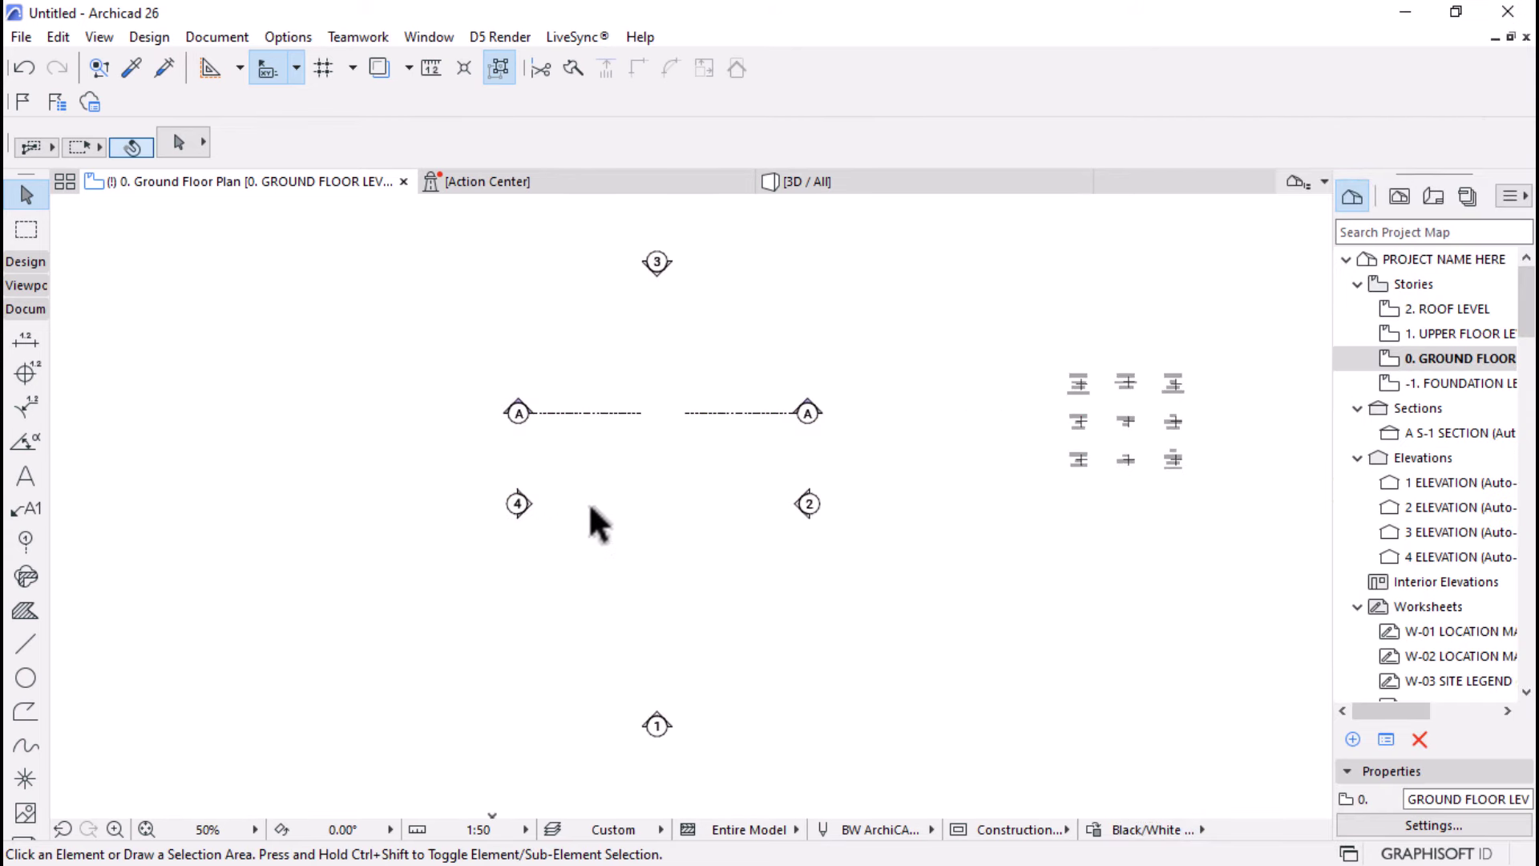
scroll(618, 491, up, 1)
scroll(618, 492, down, 2)
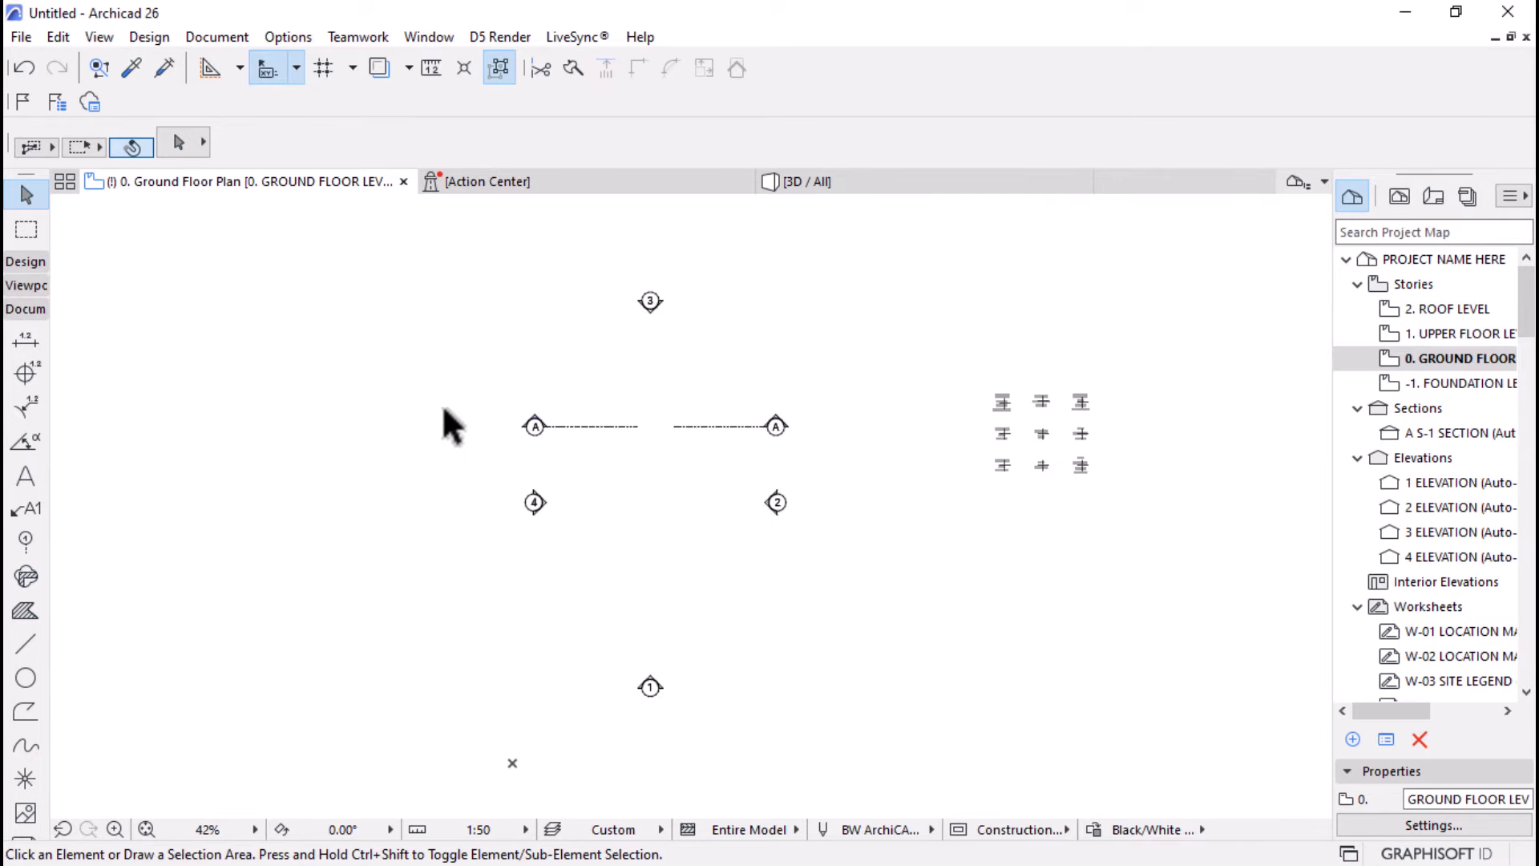
- Activate the Wall tool and open its favorites
click(30, 267)
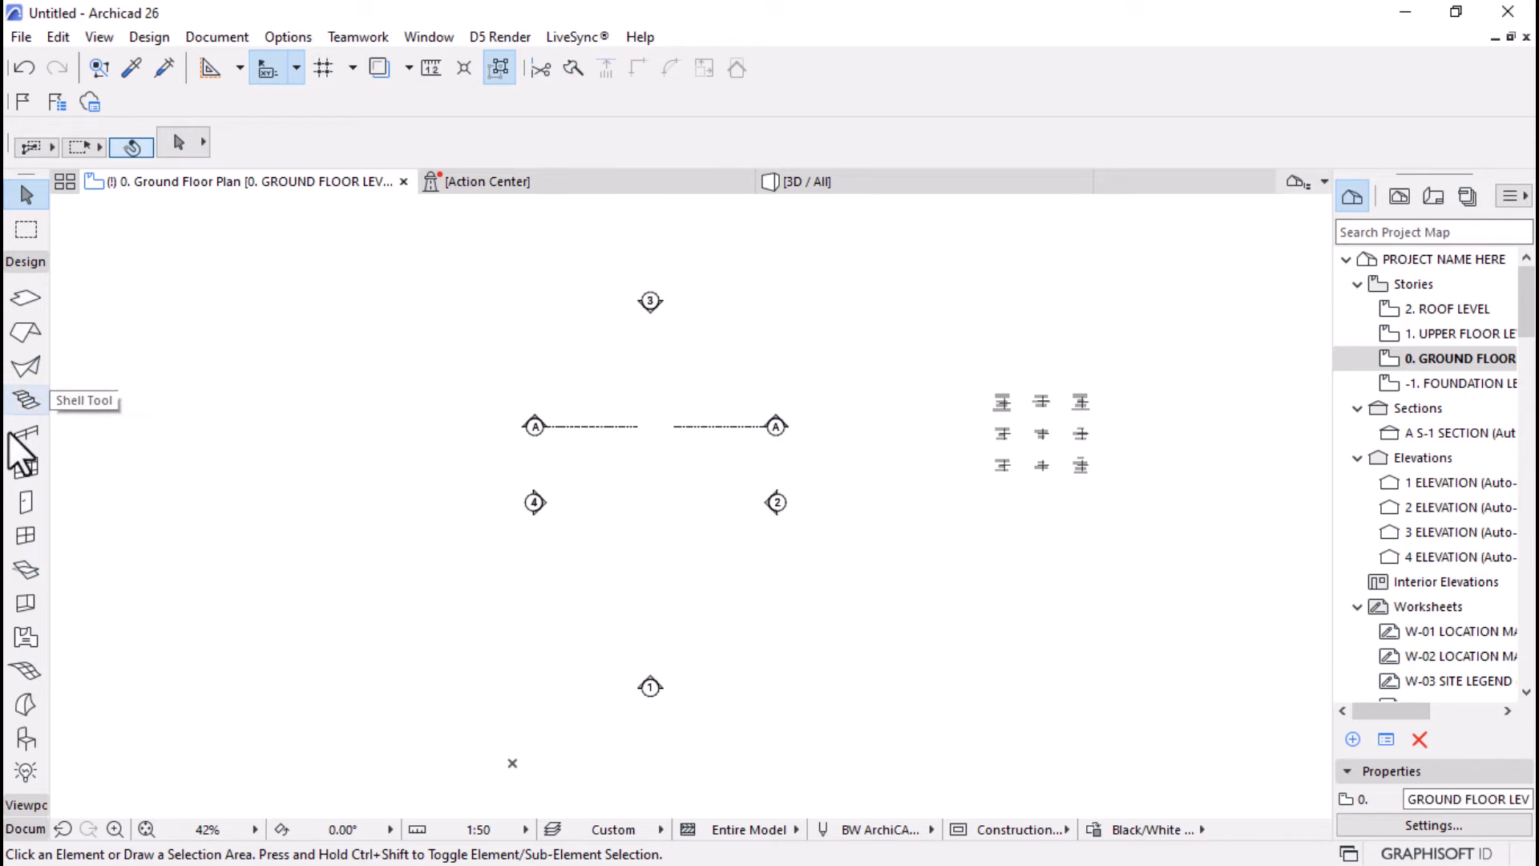
scroll(22, 401, up, 1)
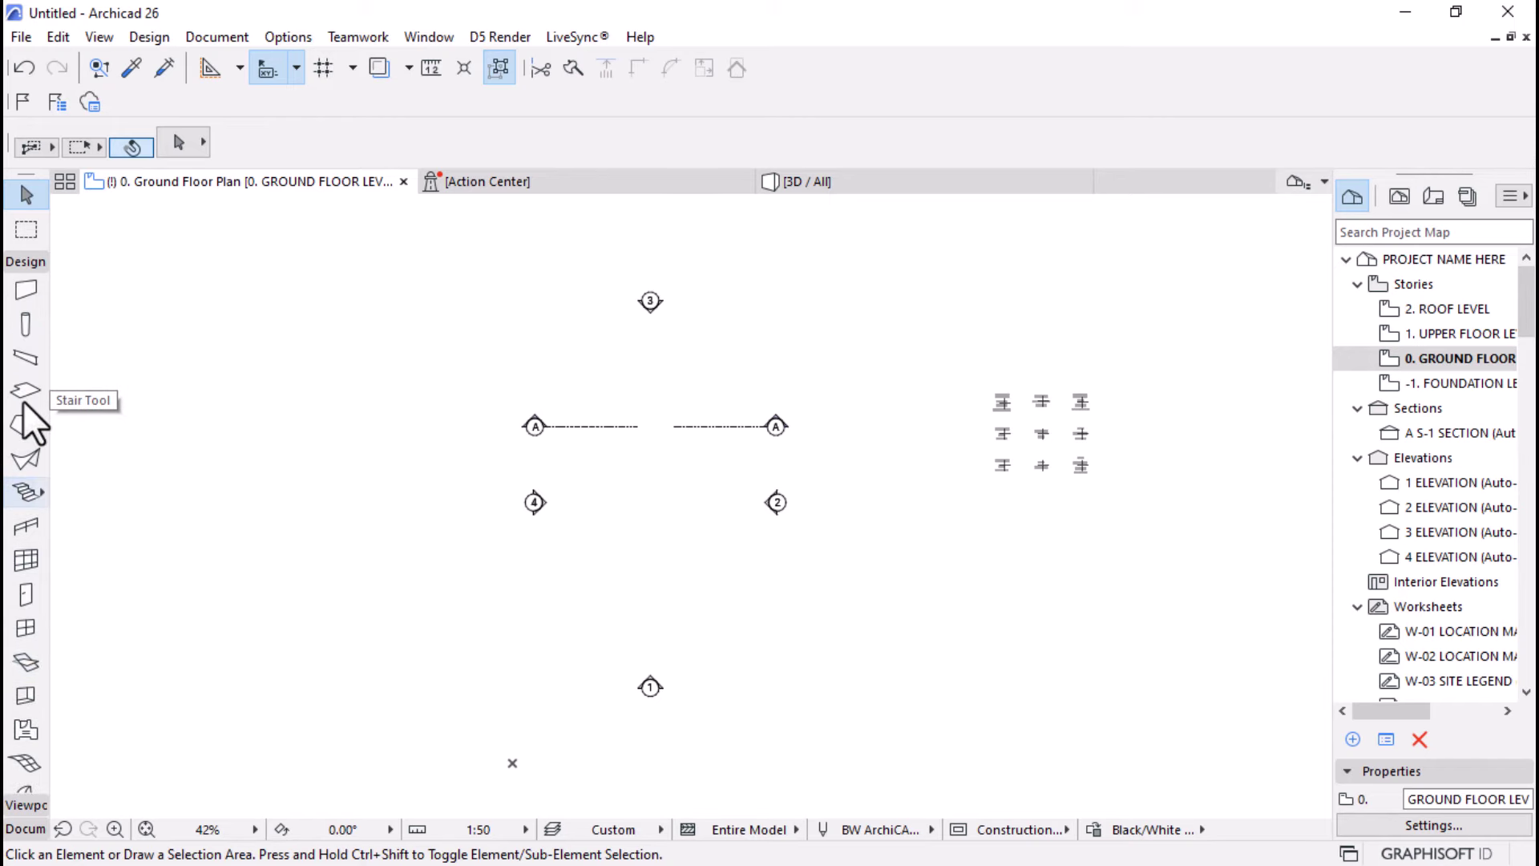
click(27, 289)
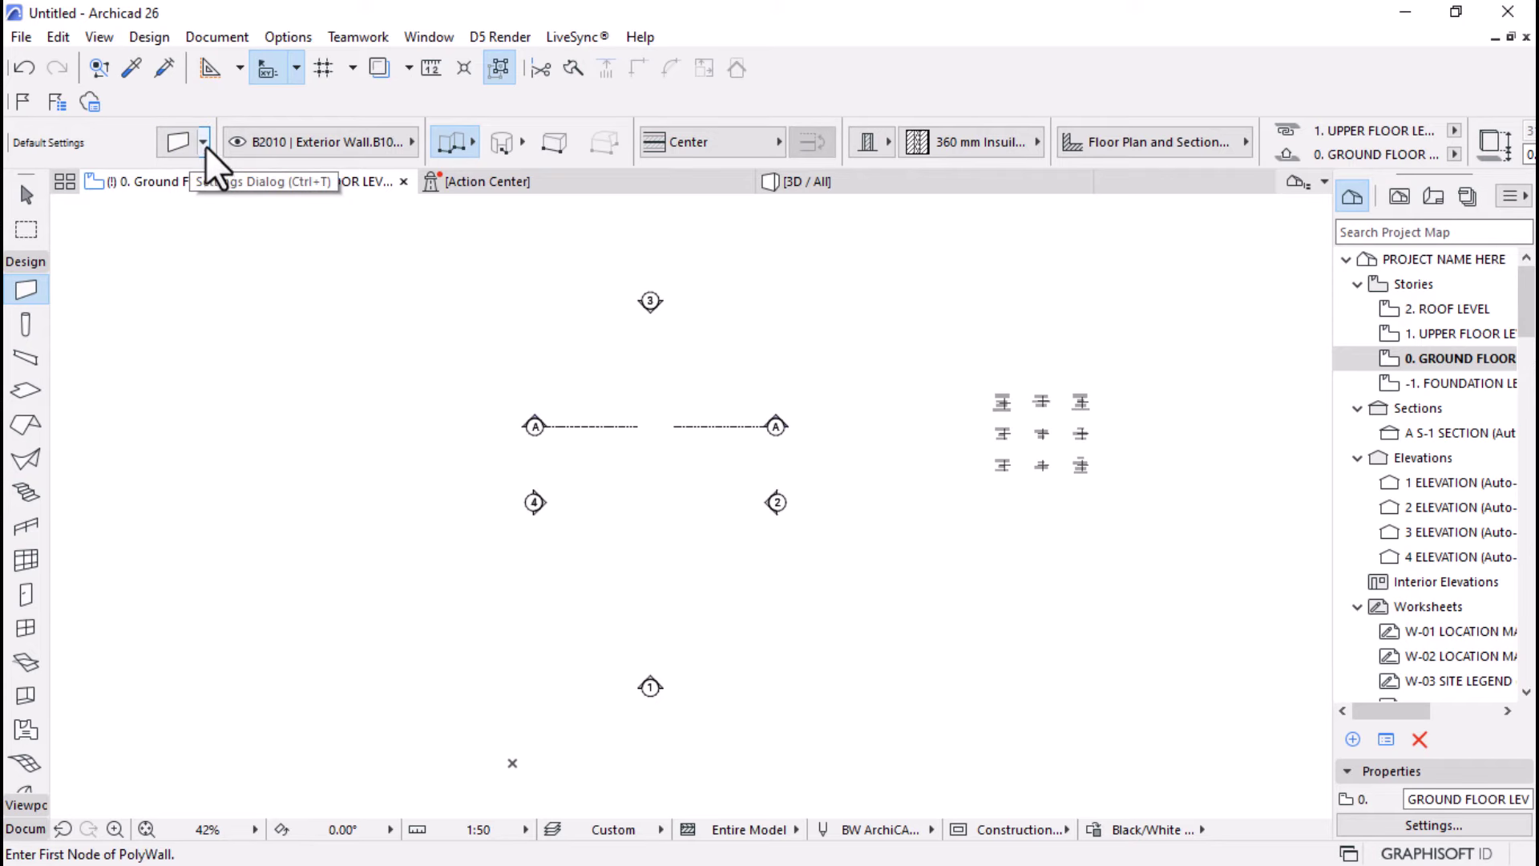
click(204, 143)
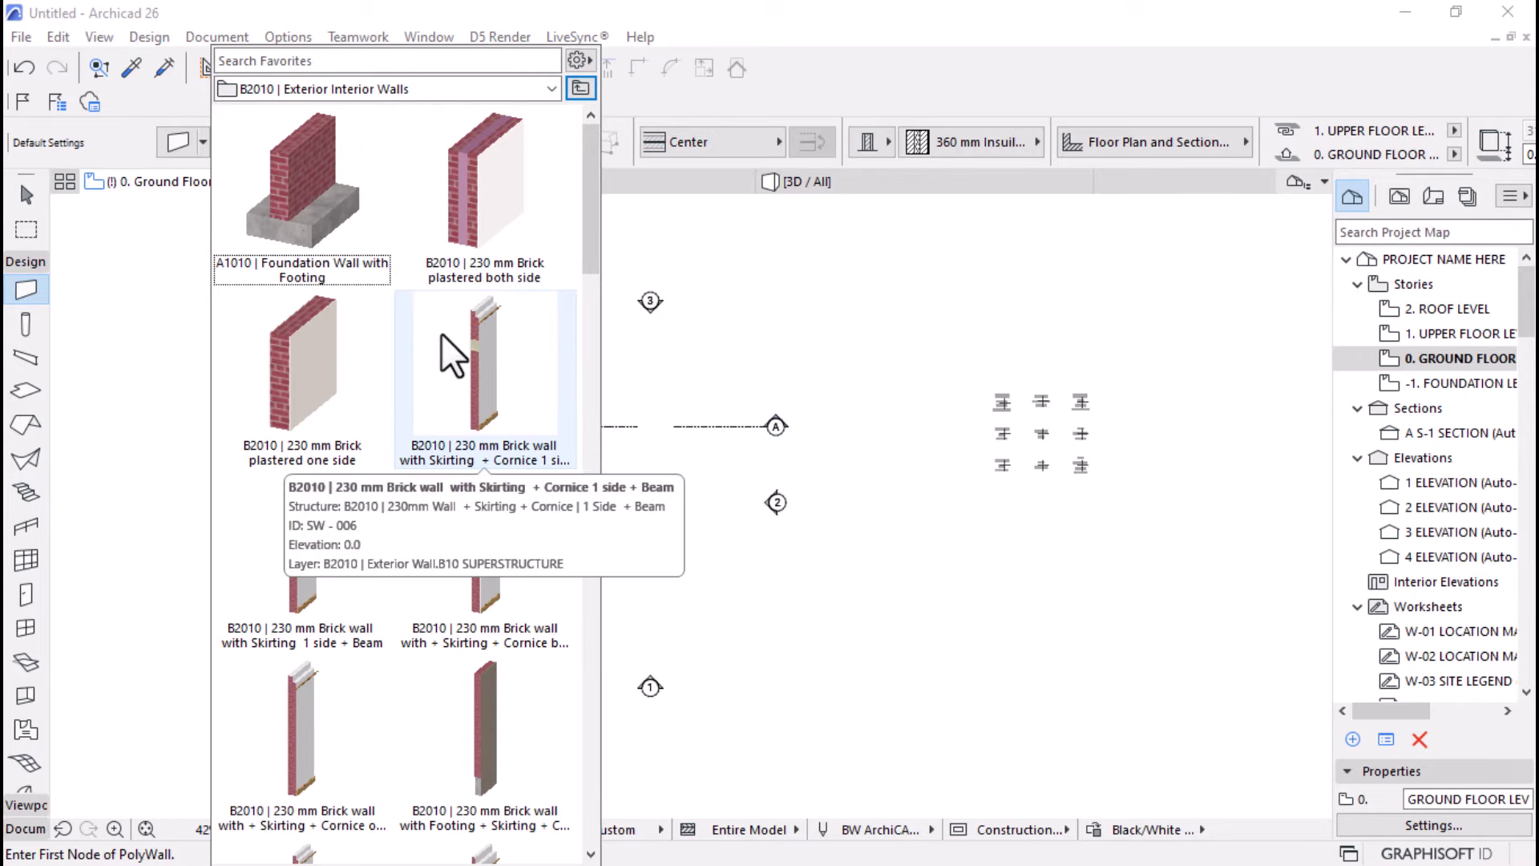
- Browse the B2010 | Exterior Interior Walls favorites and go up to the top-level Favorites folder
scroll(440, 334, down, 3)
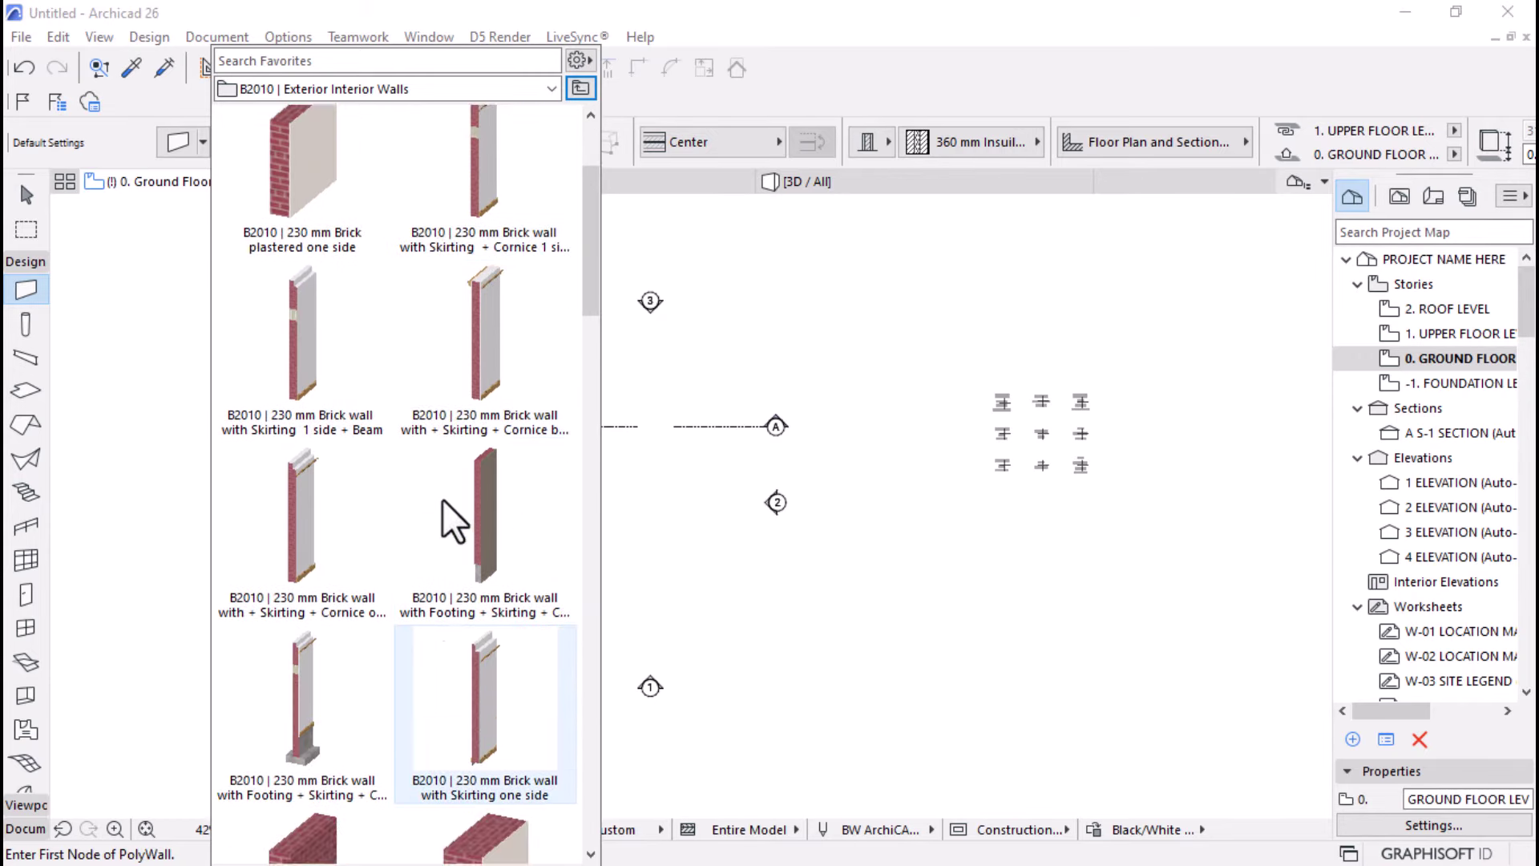
scroll(444, 497, down, 6)
scroll(446, 494, up, 6)
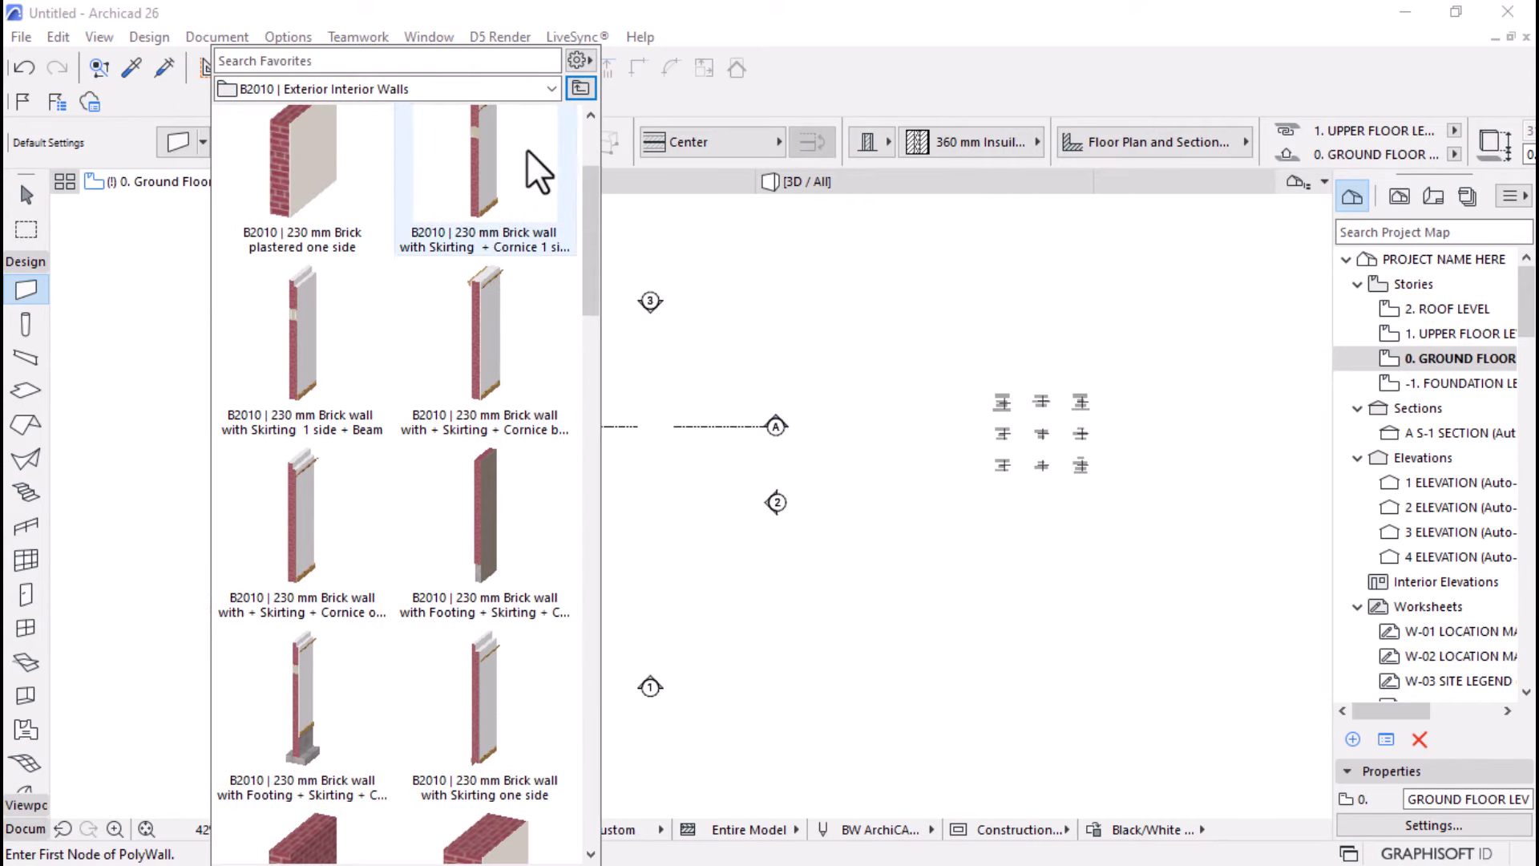
click(581, 85)
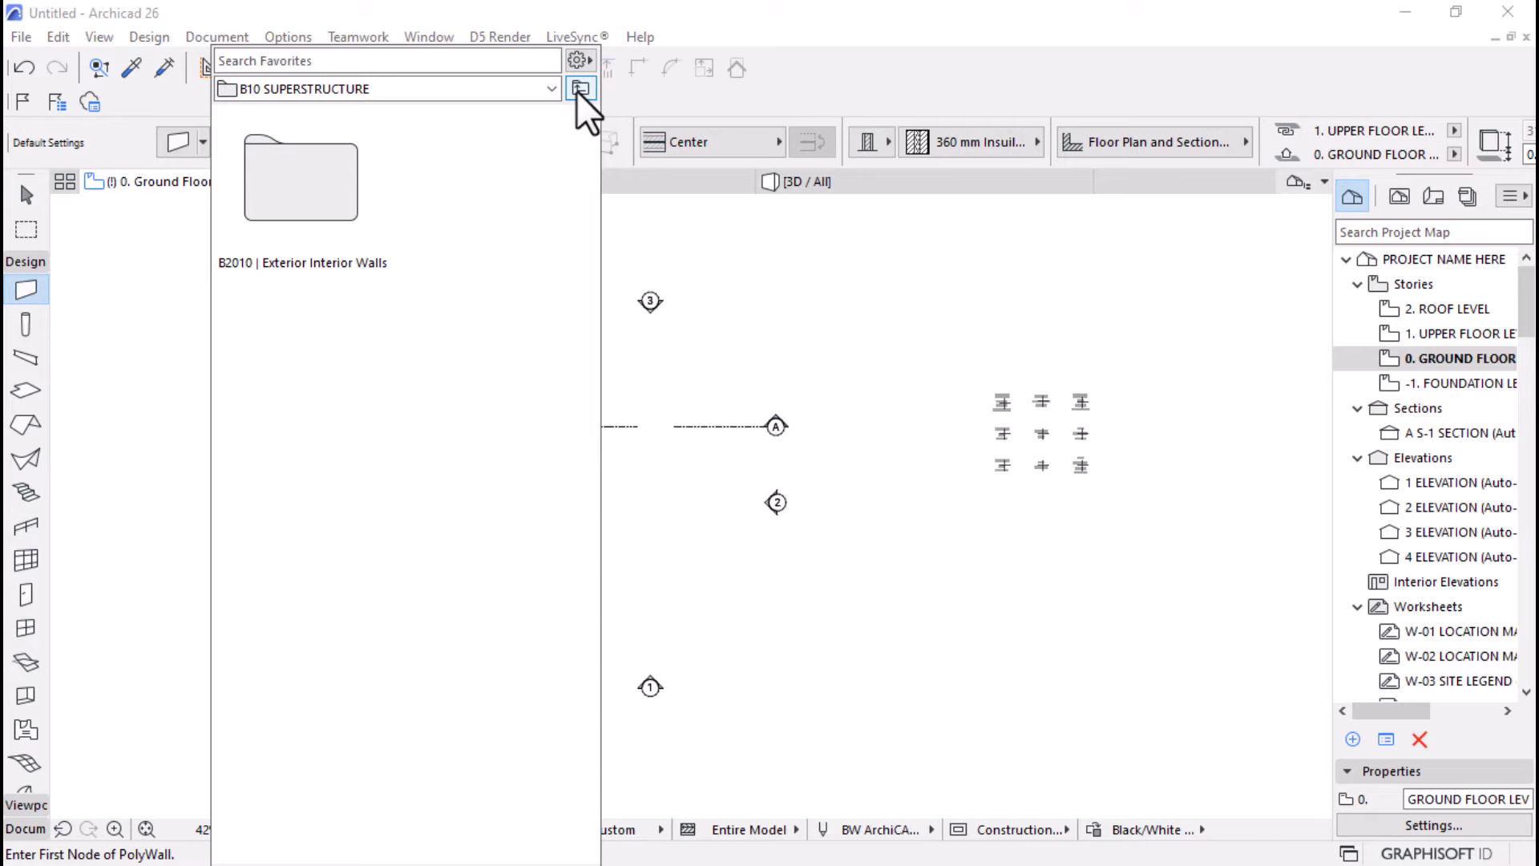
click(579, 90)
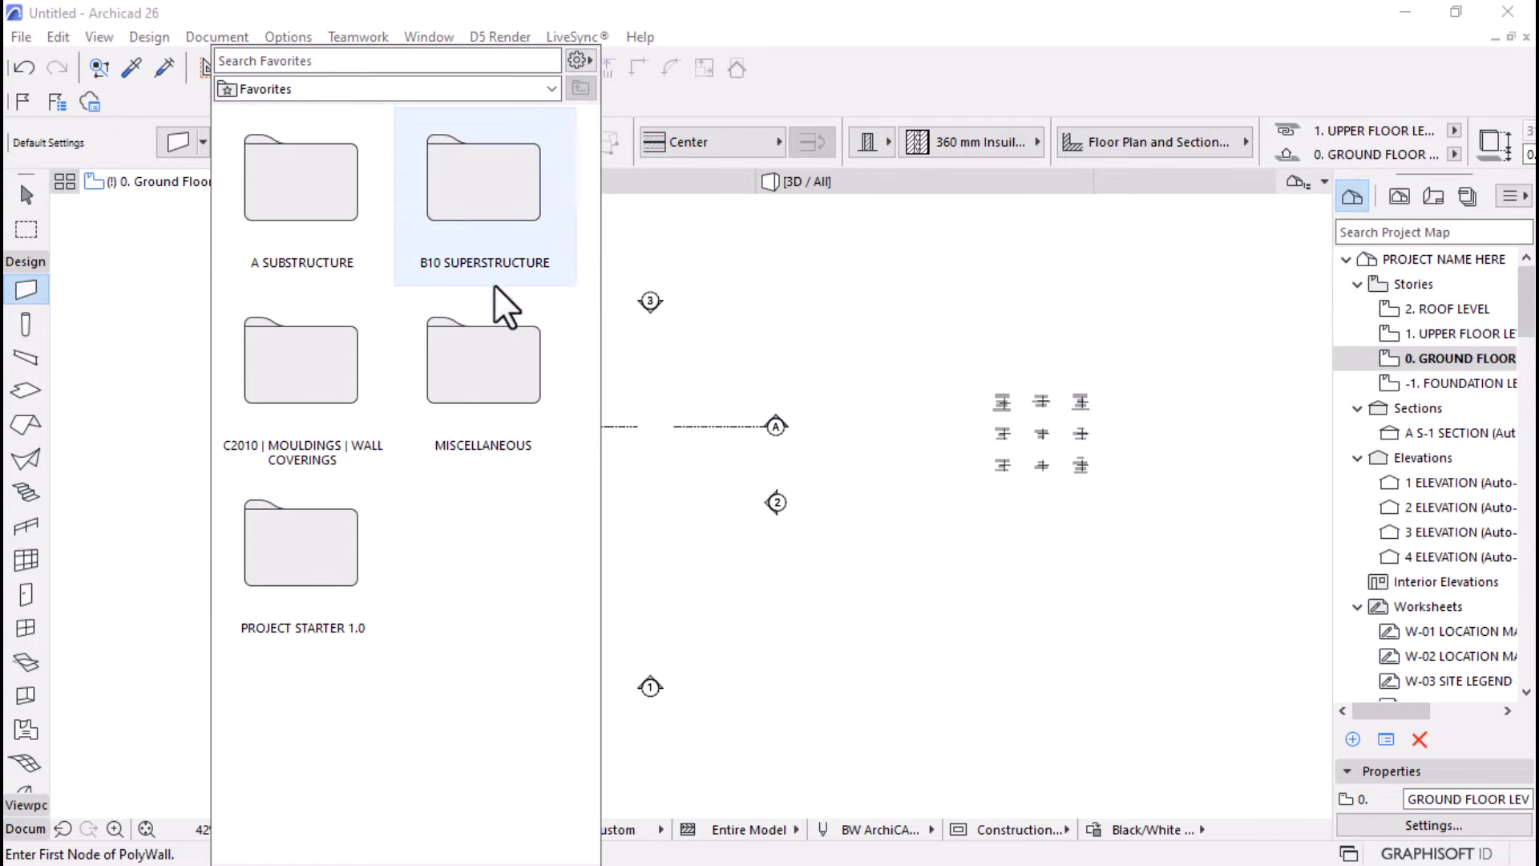
- Apply the Wall Composite 1.0 favorite from the WALLS folder of PROJECT STARTER 1.0
double_click(308, 564)
click(301, 184)
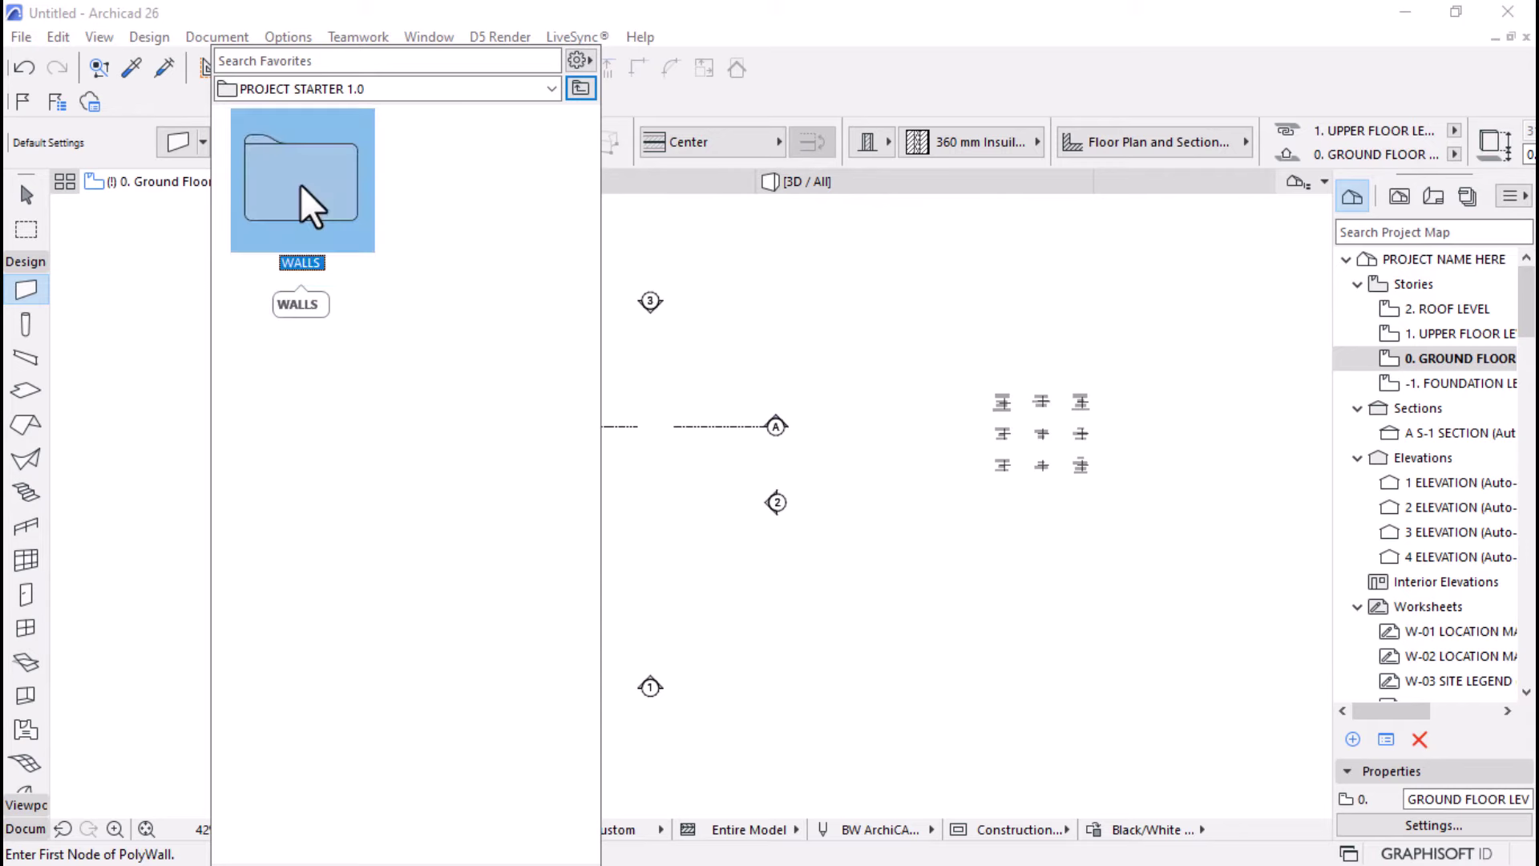
double_click(300, 186)
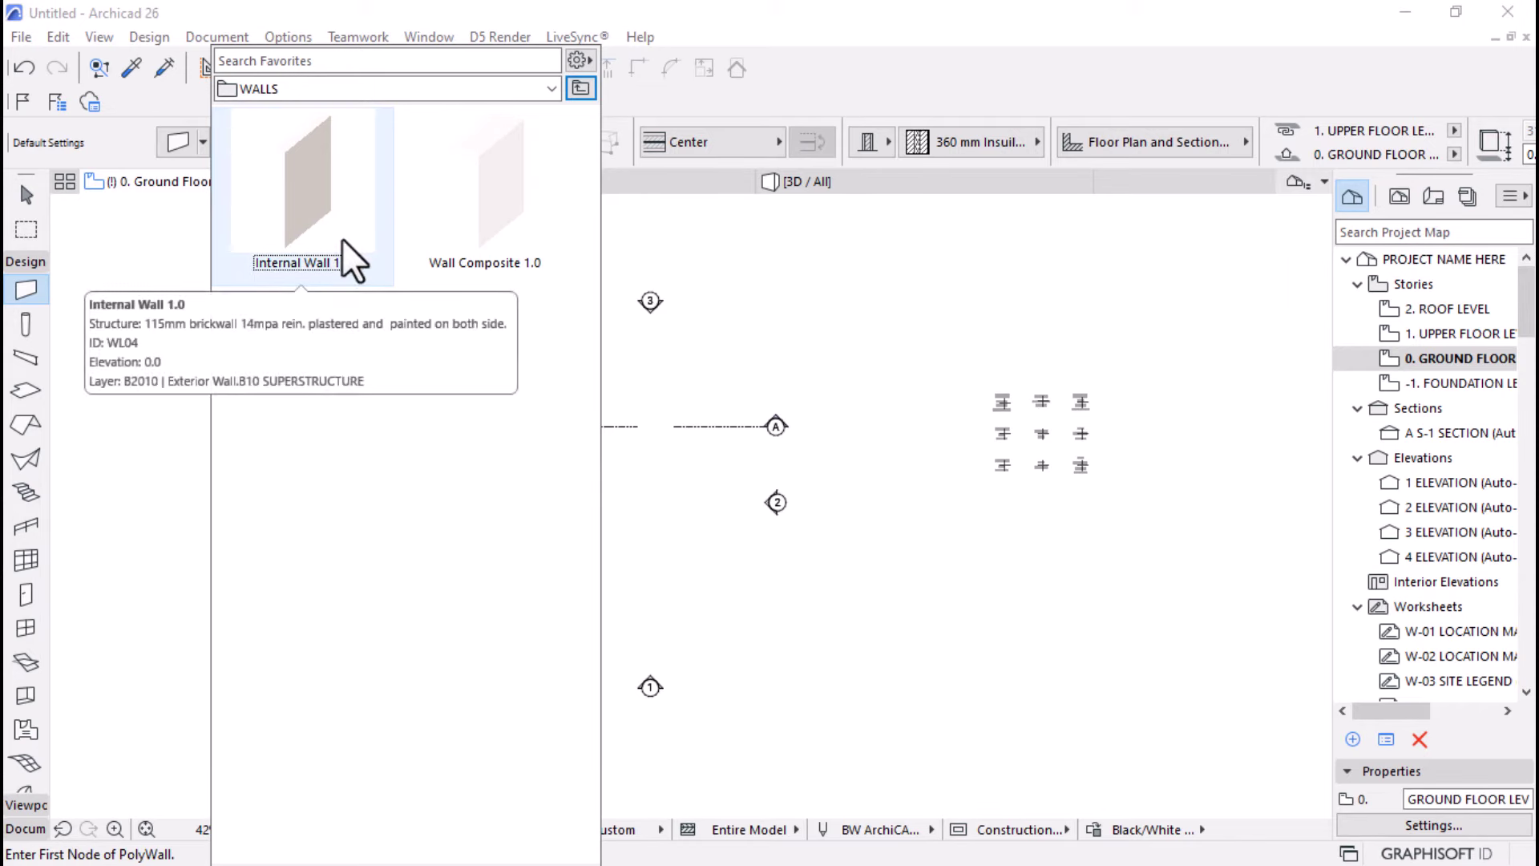
double_click(468, 205)
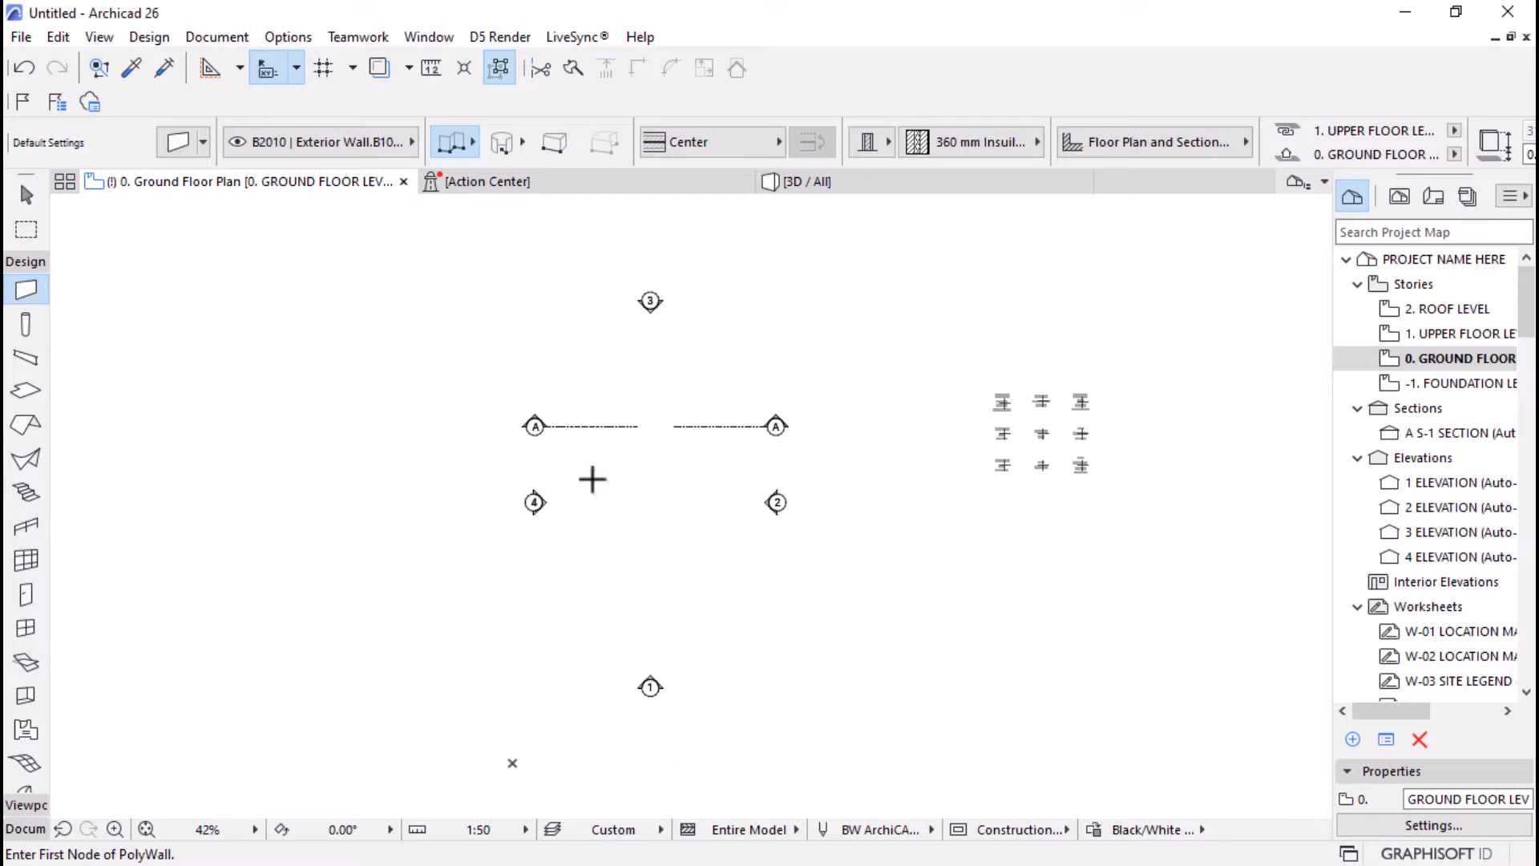
- Draw a rectangular run of walls 10000 mm wide by 15000 mm long on the ground floor plan
scroll(589, 453, up, 3)
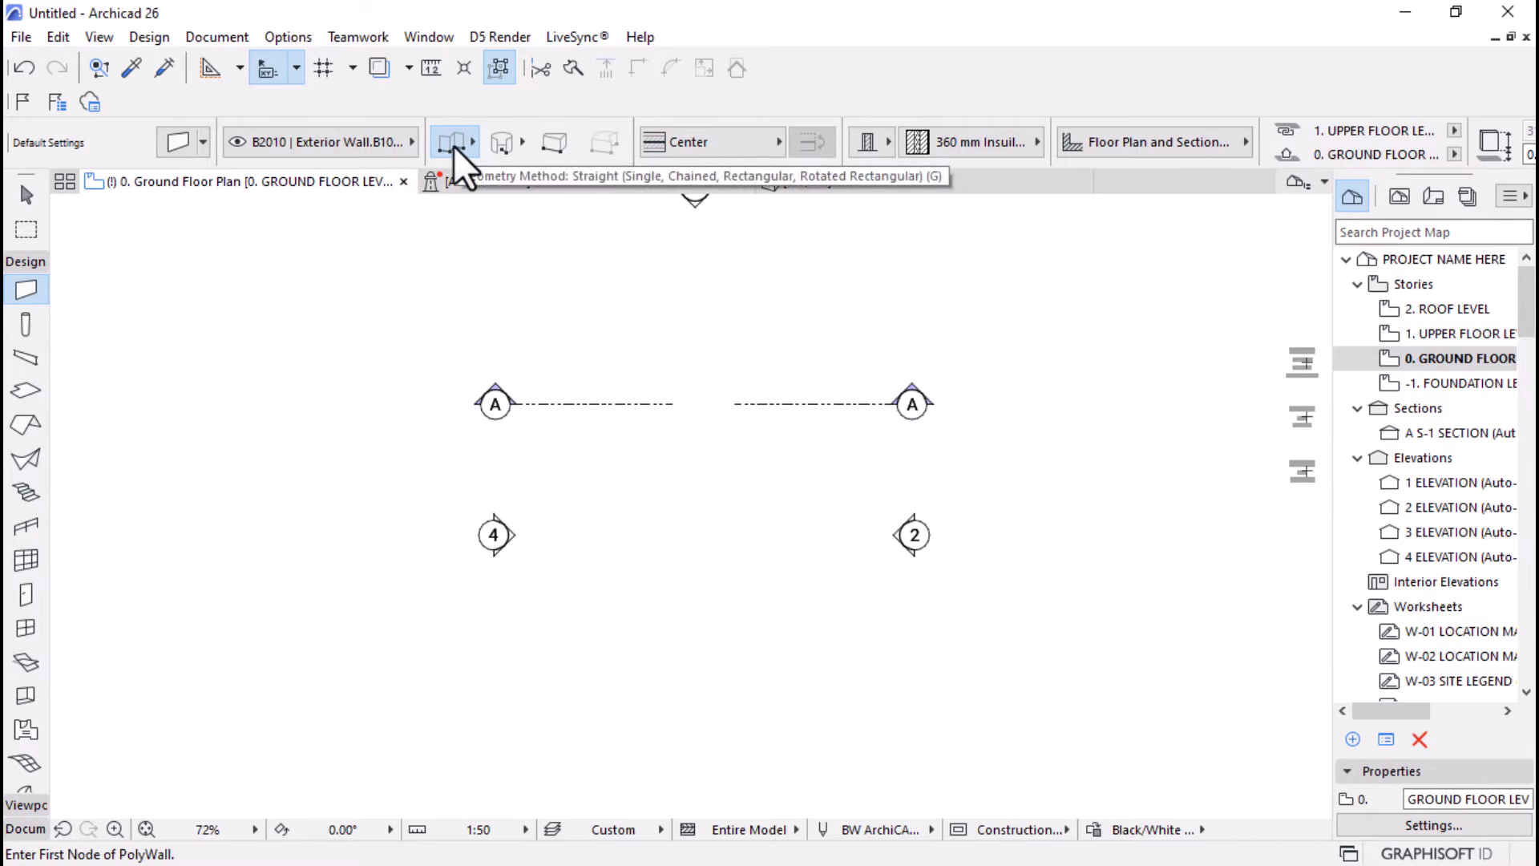
click(454, 146)
click(558, 127)
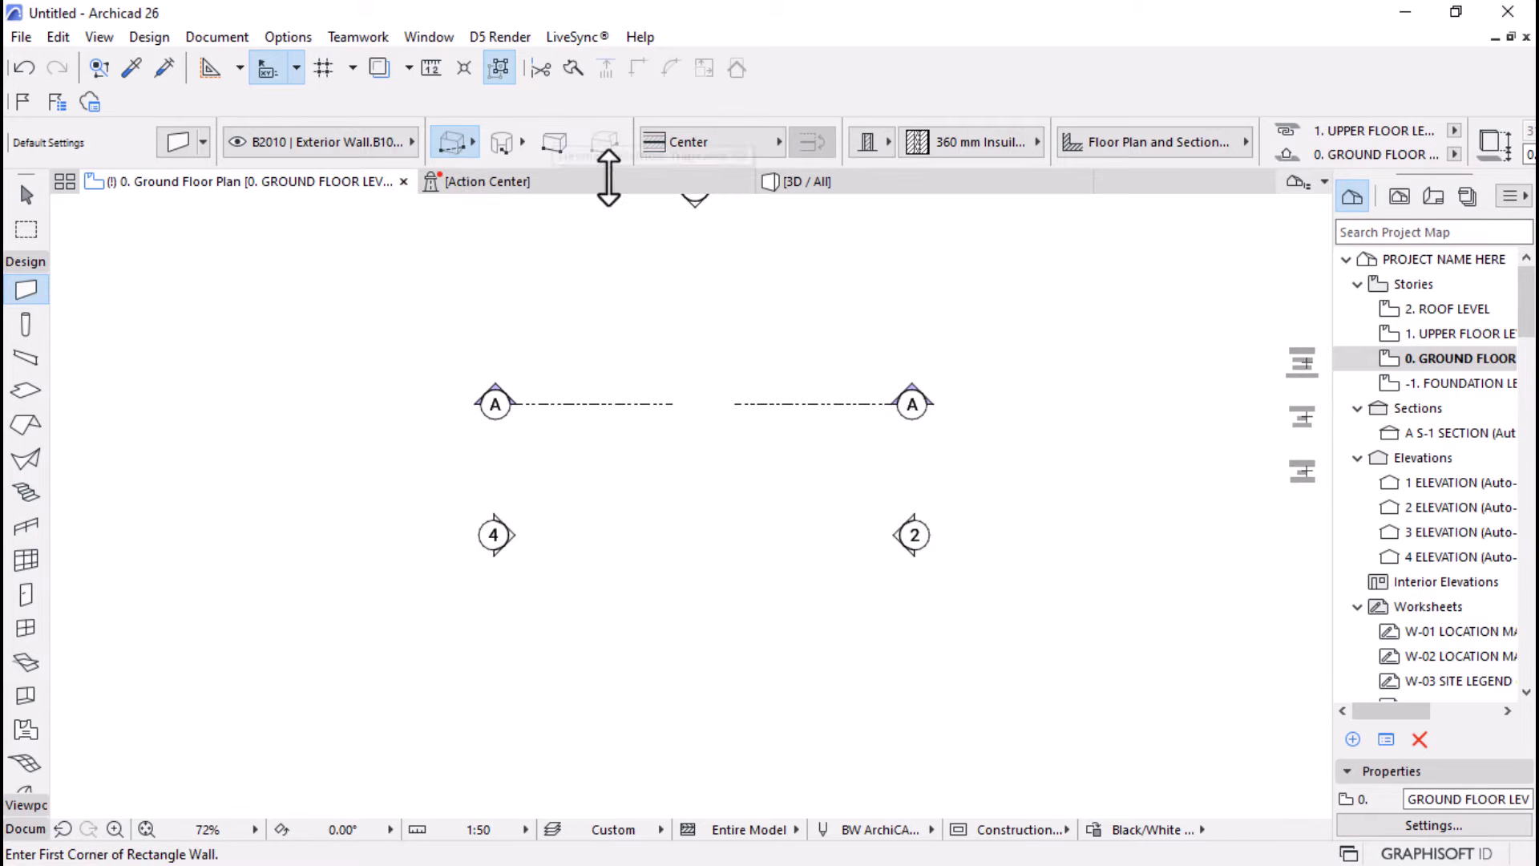
scroll(698, 426, down, 5)
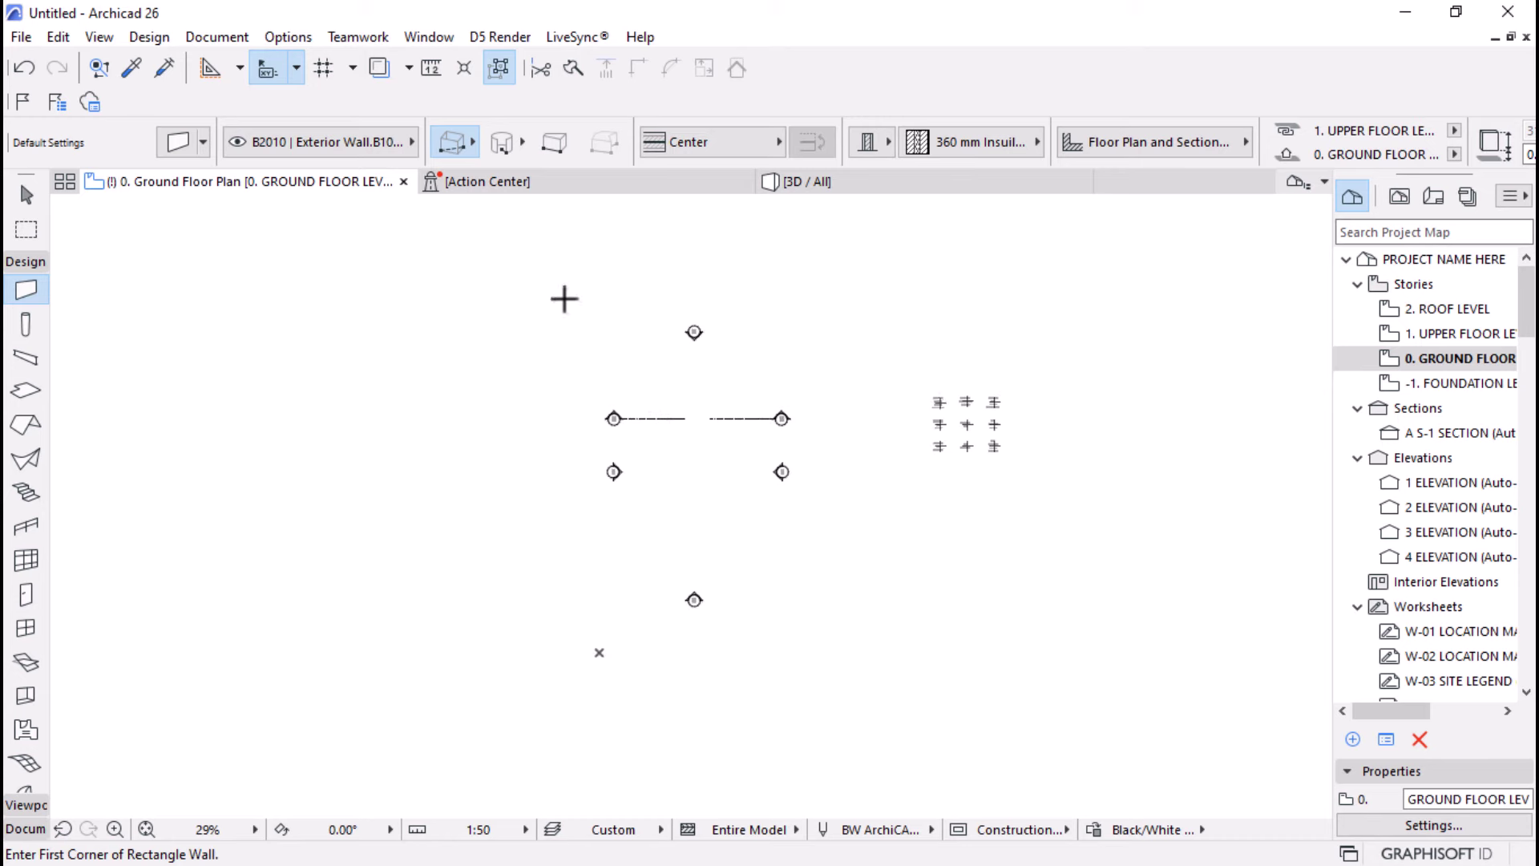
click(563, 297)
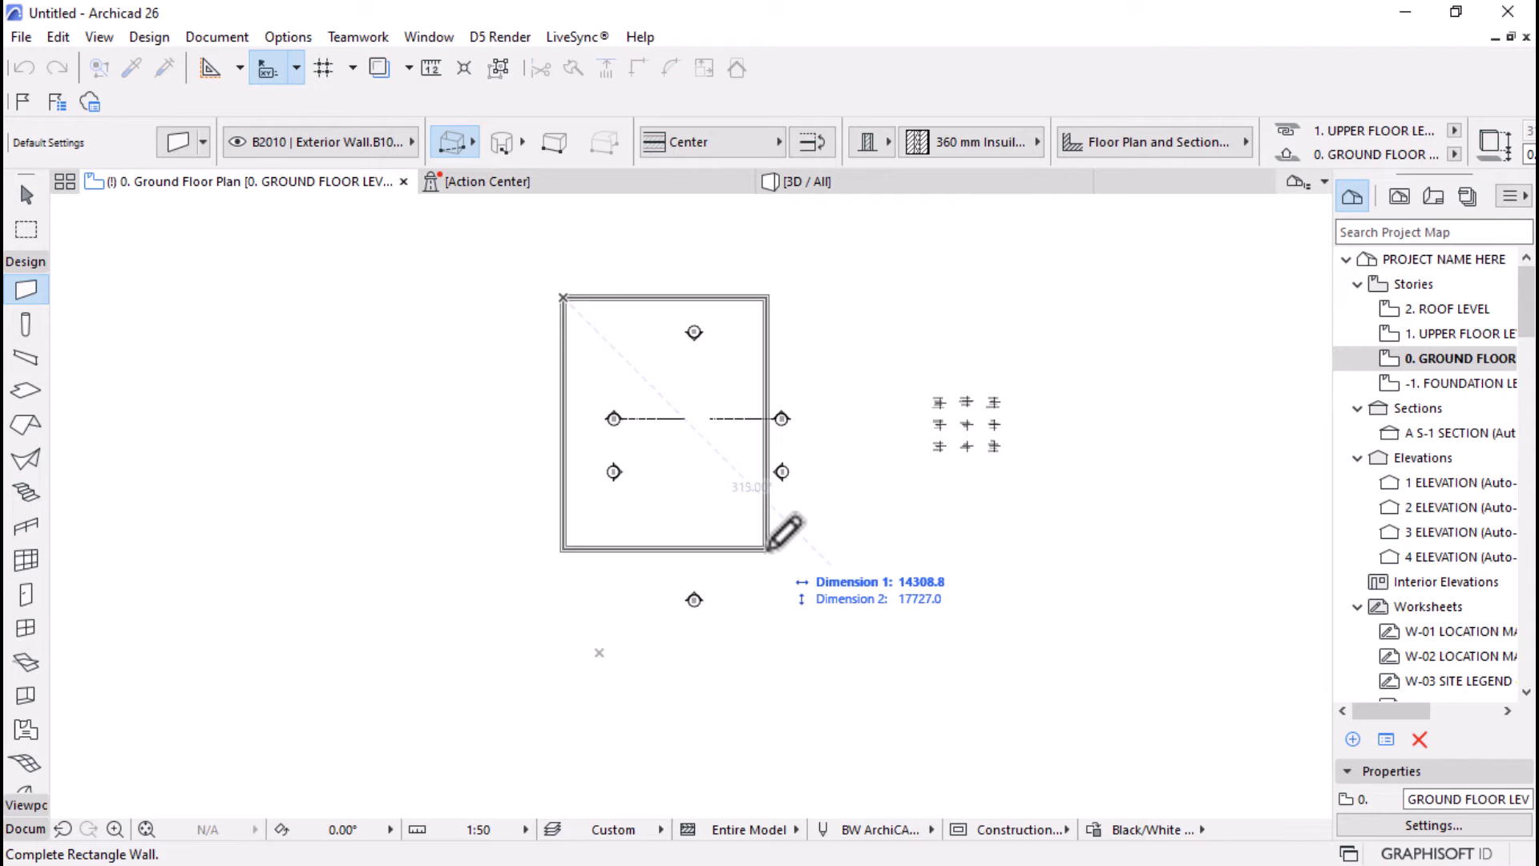
text(1)
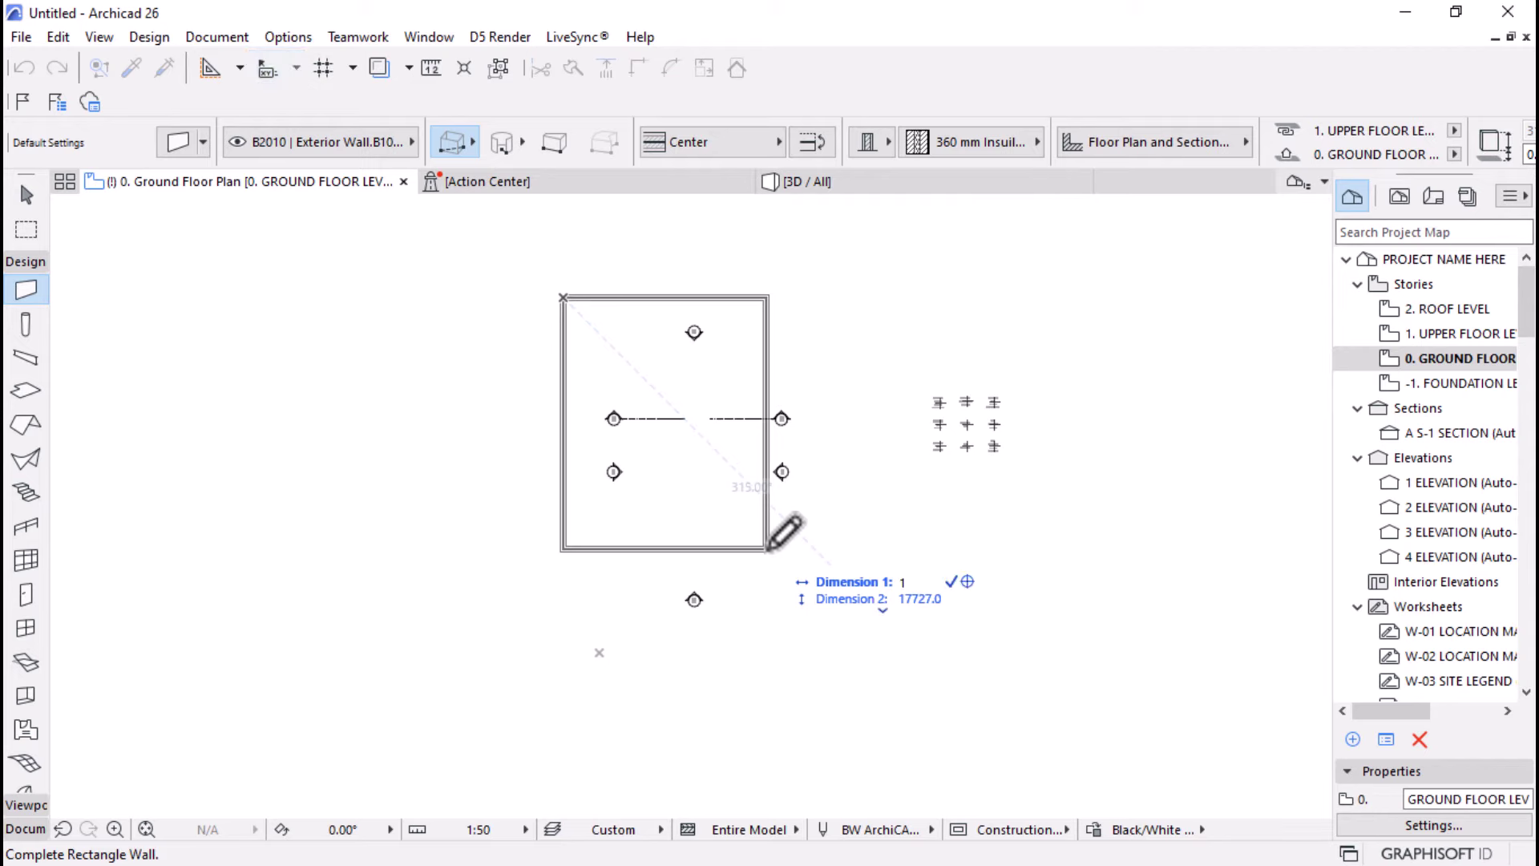
text(0000)
key(Tab)
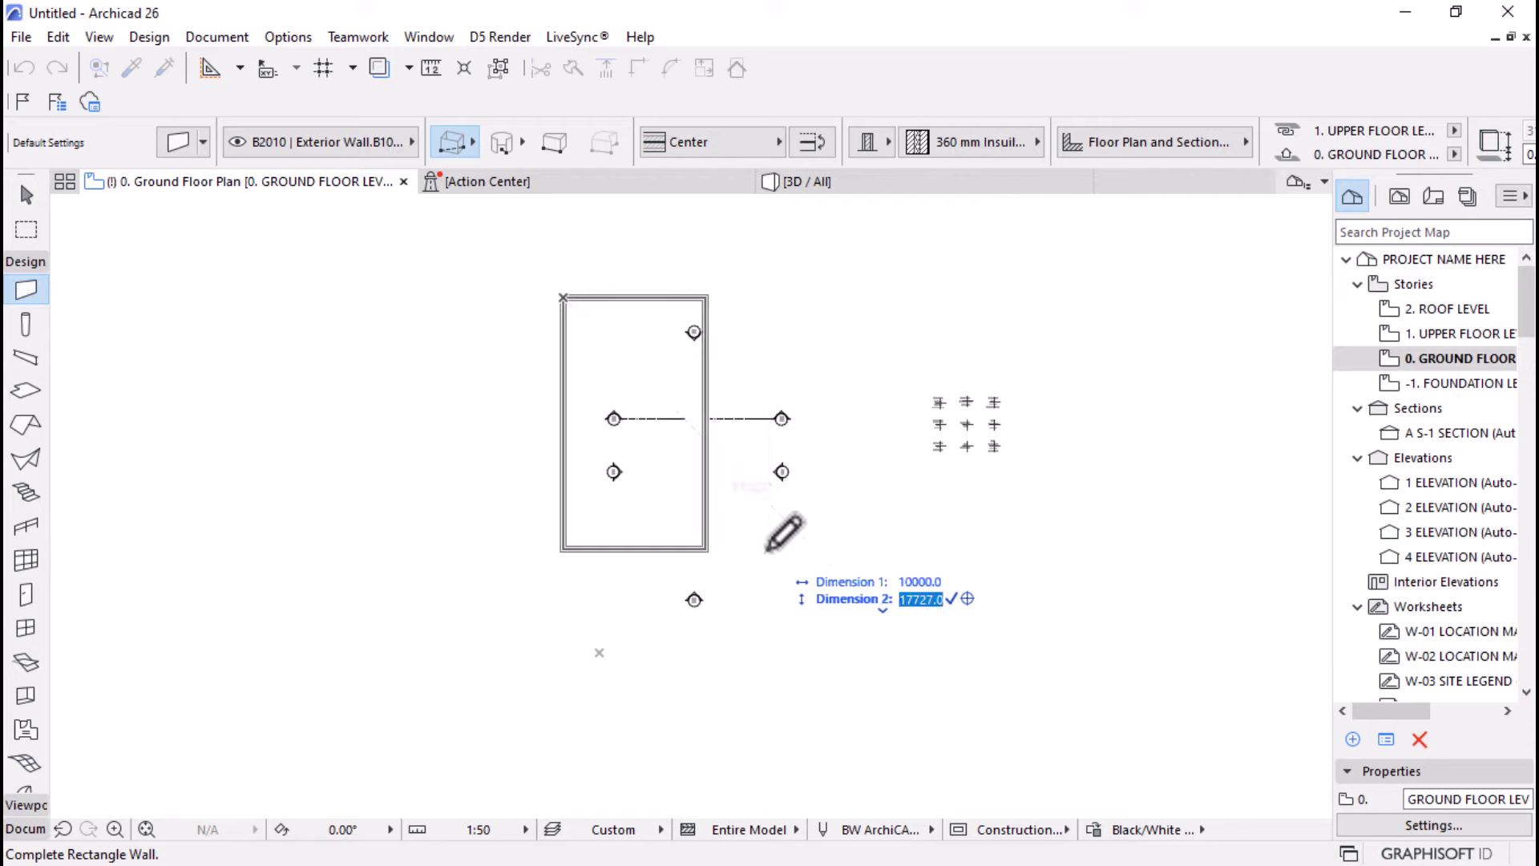
text(15000)
key(Return)
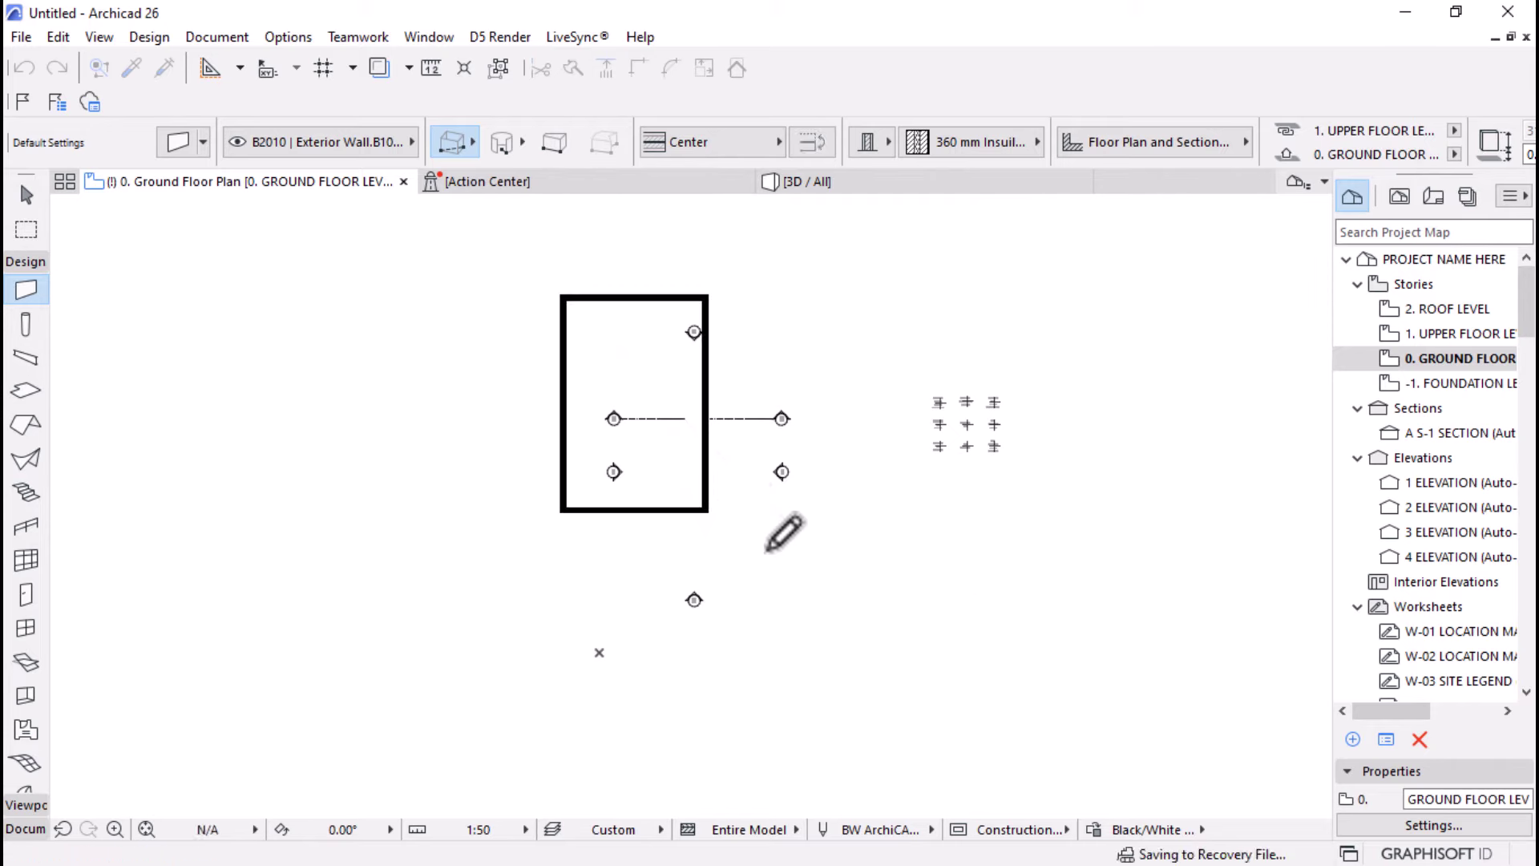
- Change the plan's graphic override to a Black/White combination showing the composite wall layers, and inspect the upper-left wall corner
scroll(629, 315, up, 5)
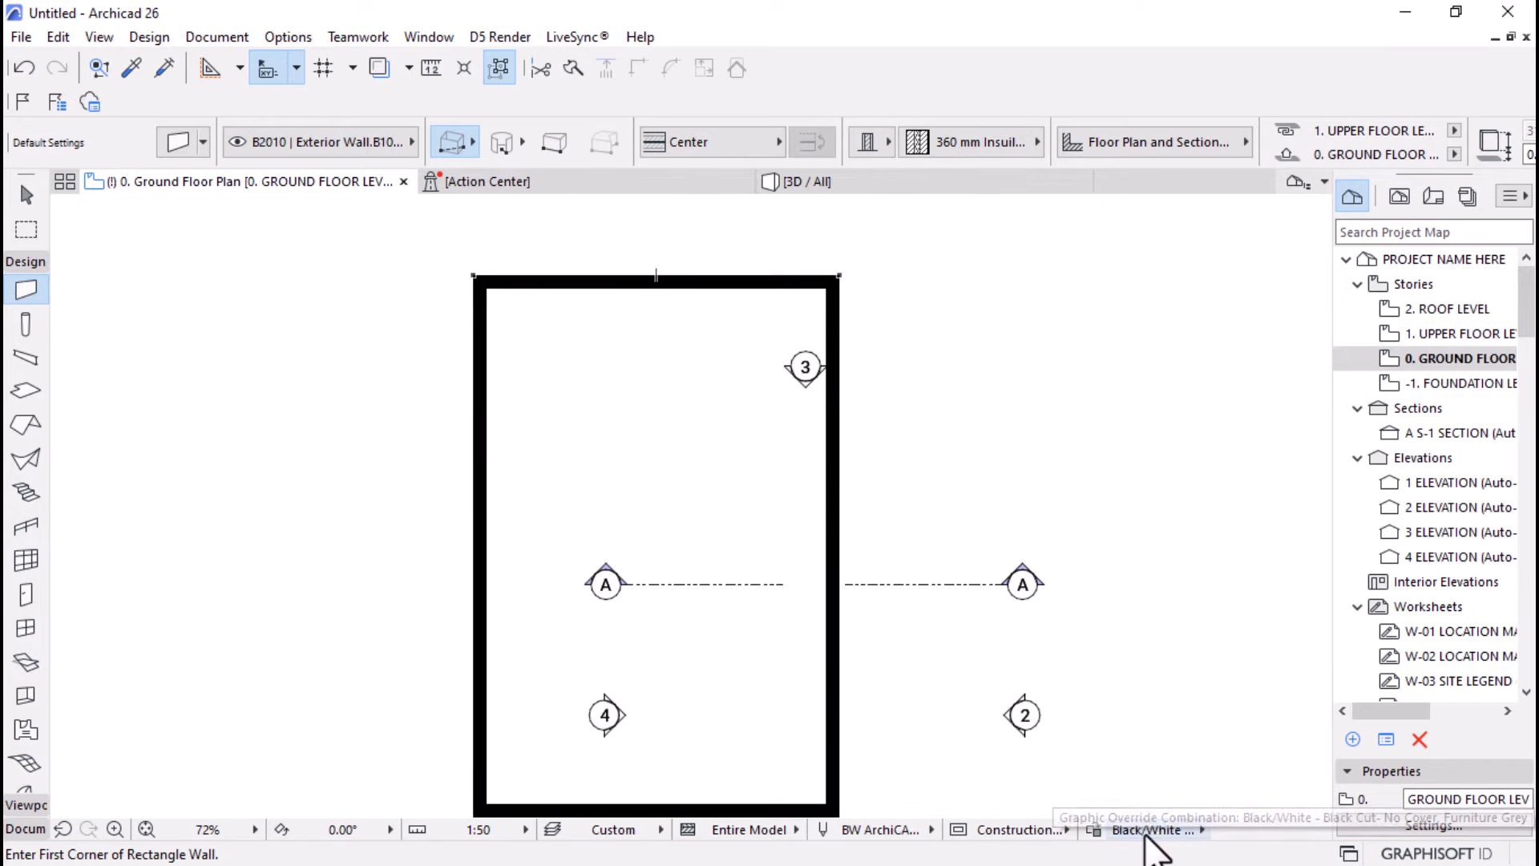
click(1146, 834)
click(1335, 231)
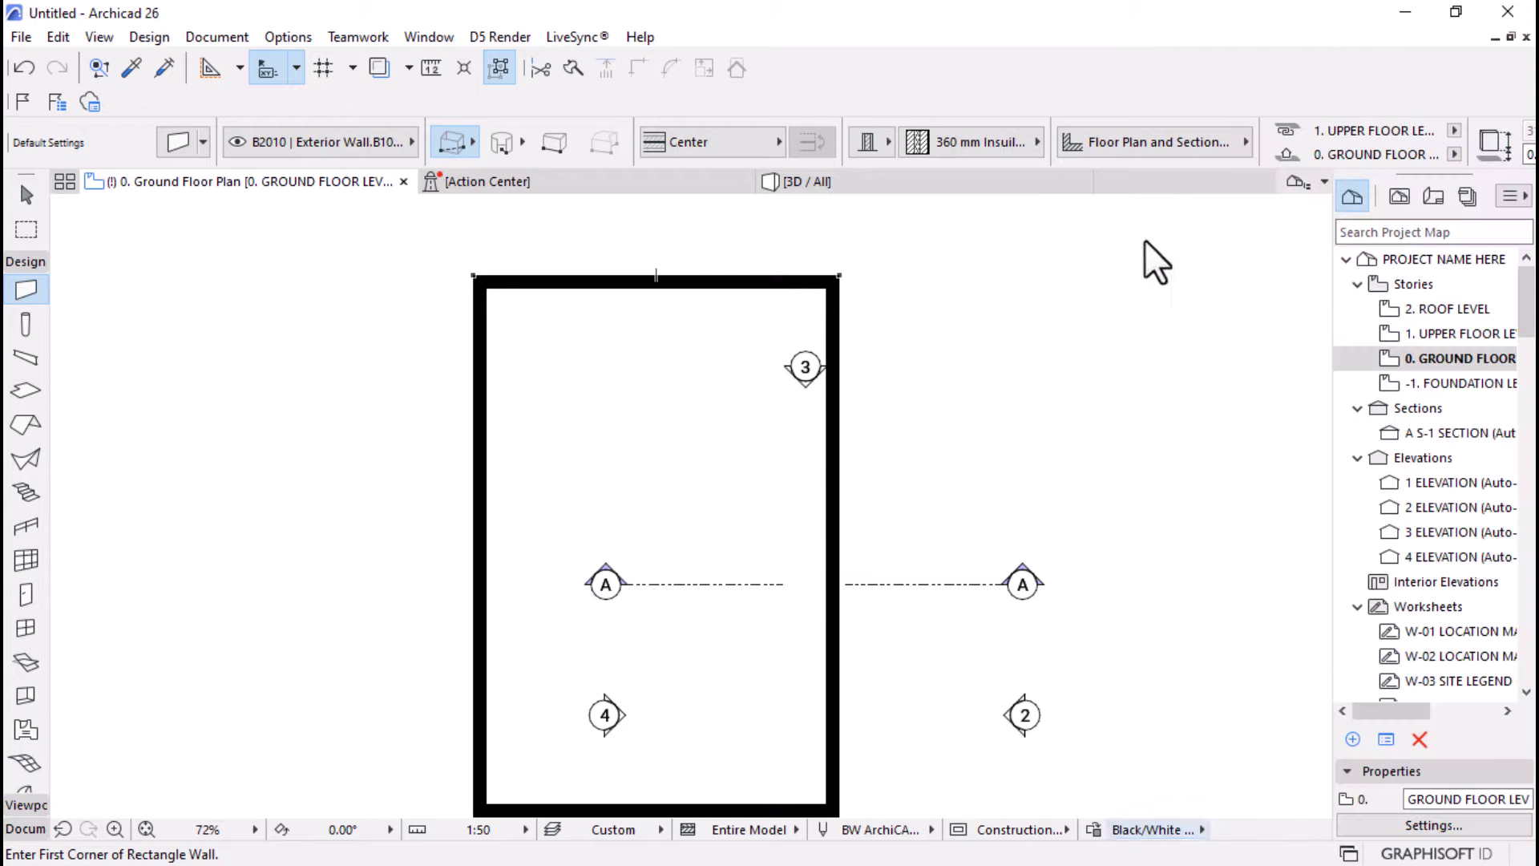
scroll(513, 285, up, 7)
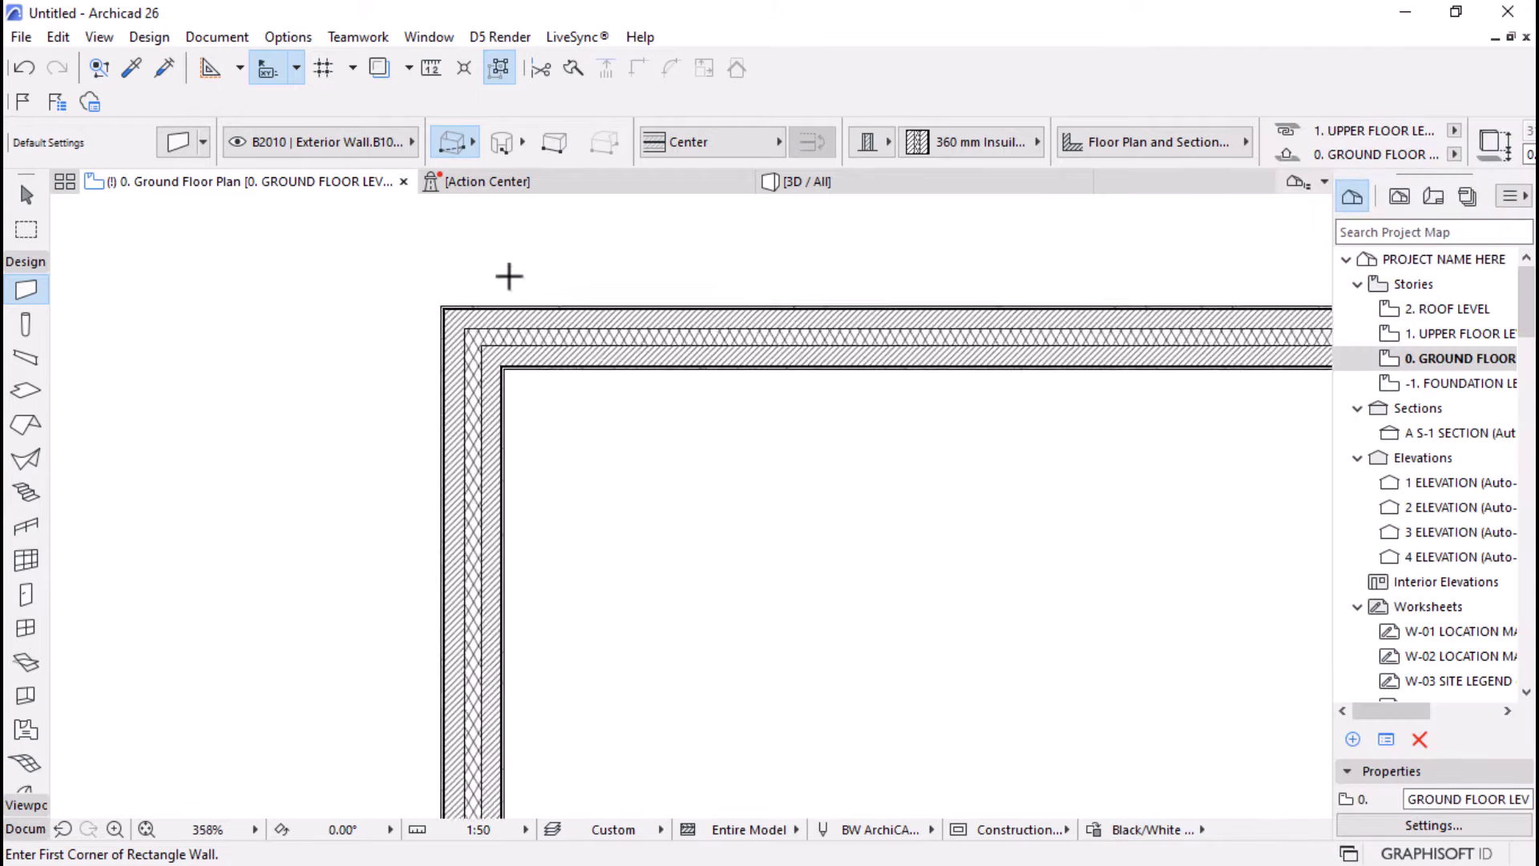
scroll(509, 277, up, 1)
scroll(509, 277, down, 8)
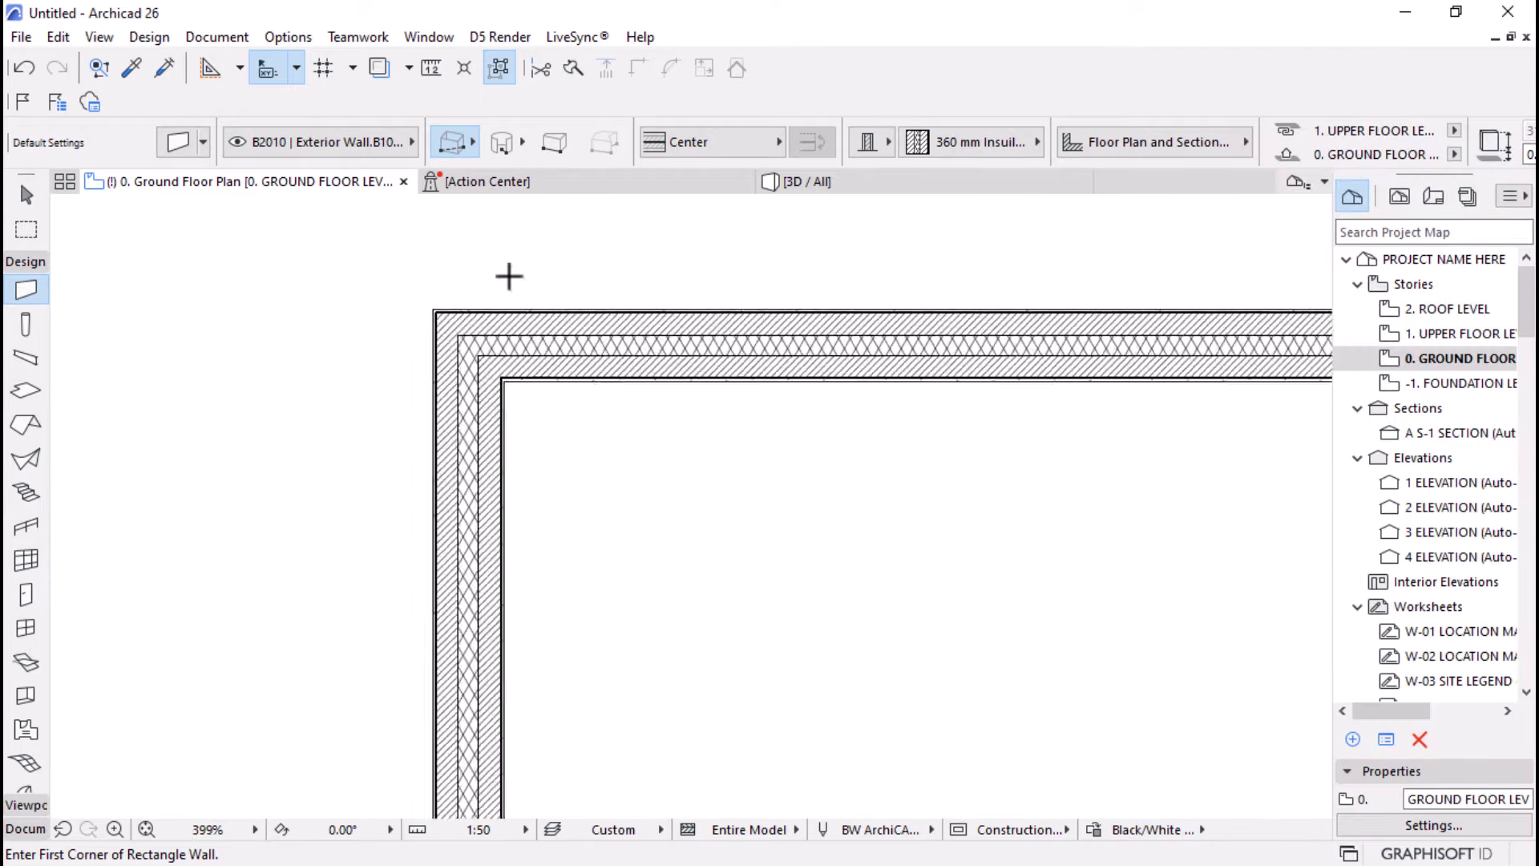
scroll(556, 372, down, 1)
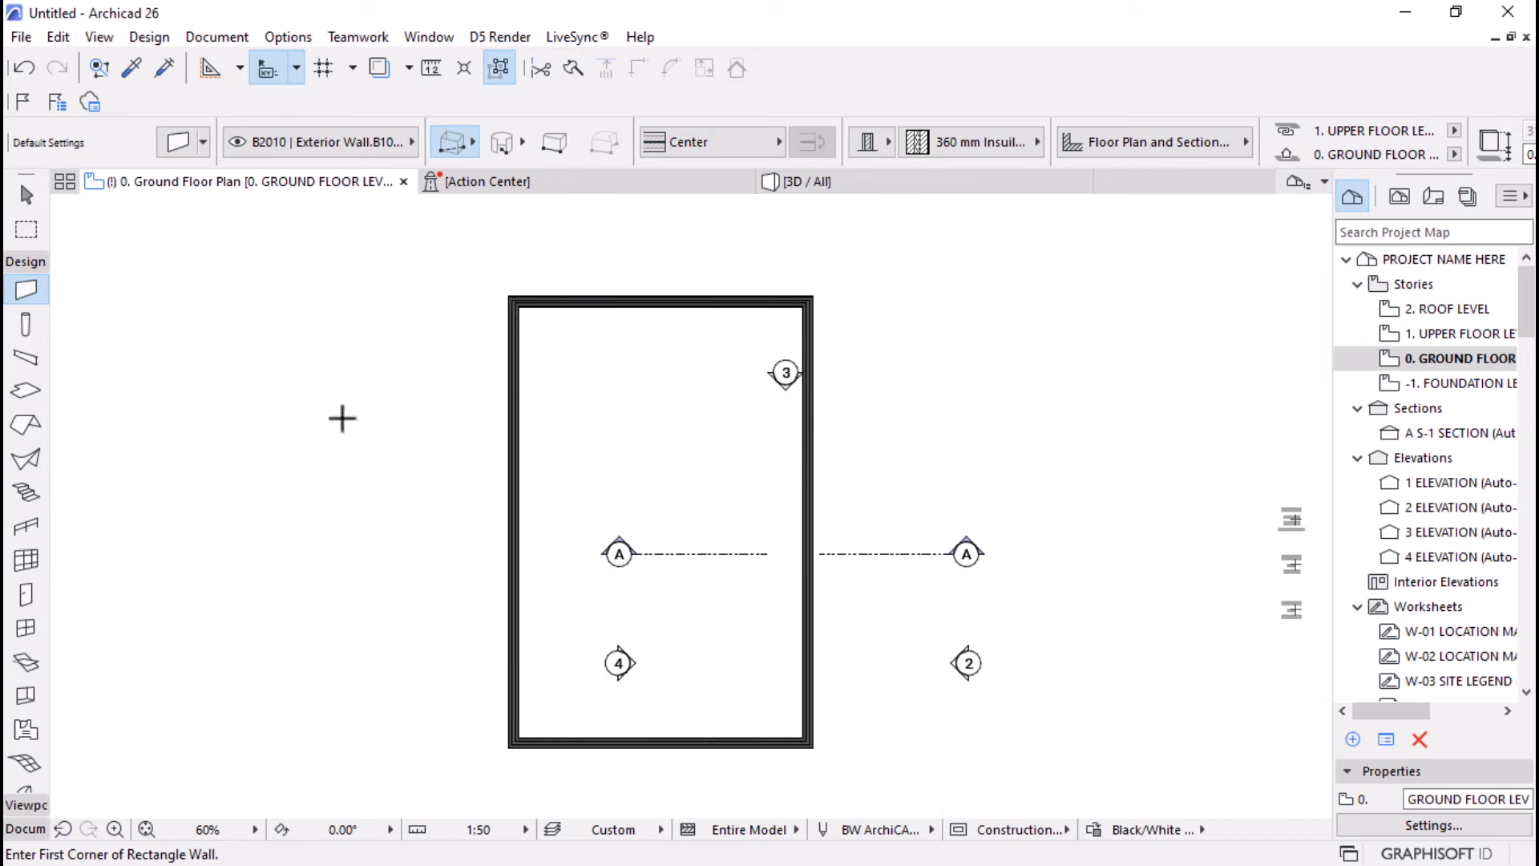
- Select the four exterior walls as a group, move them to sit between the elevation markers, and deselect them
click(26, 195)
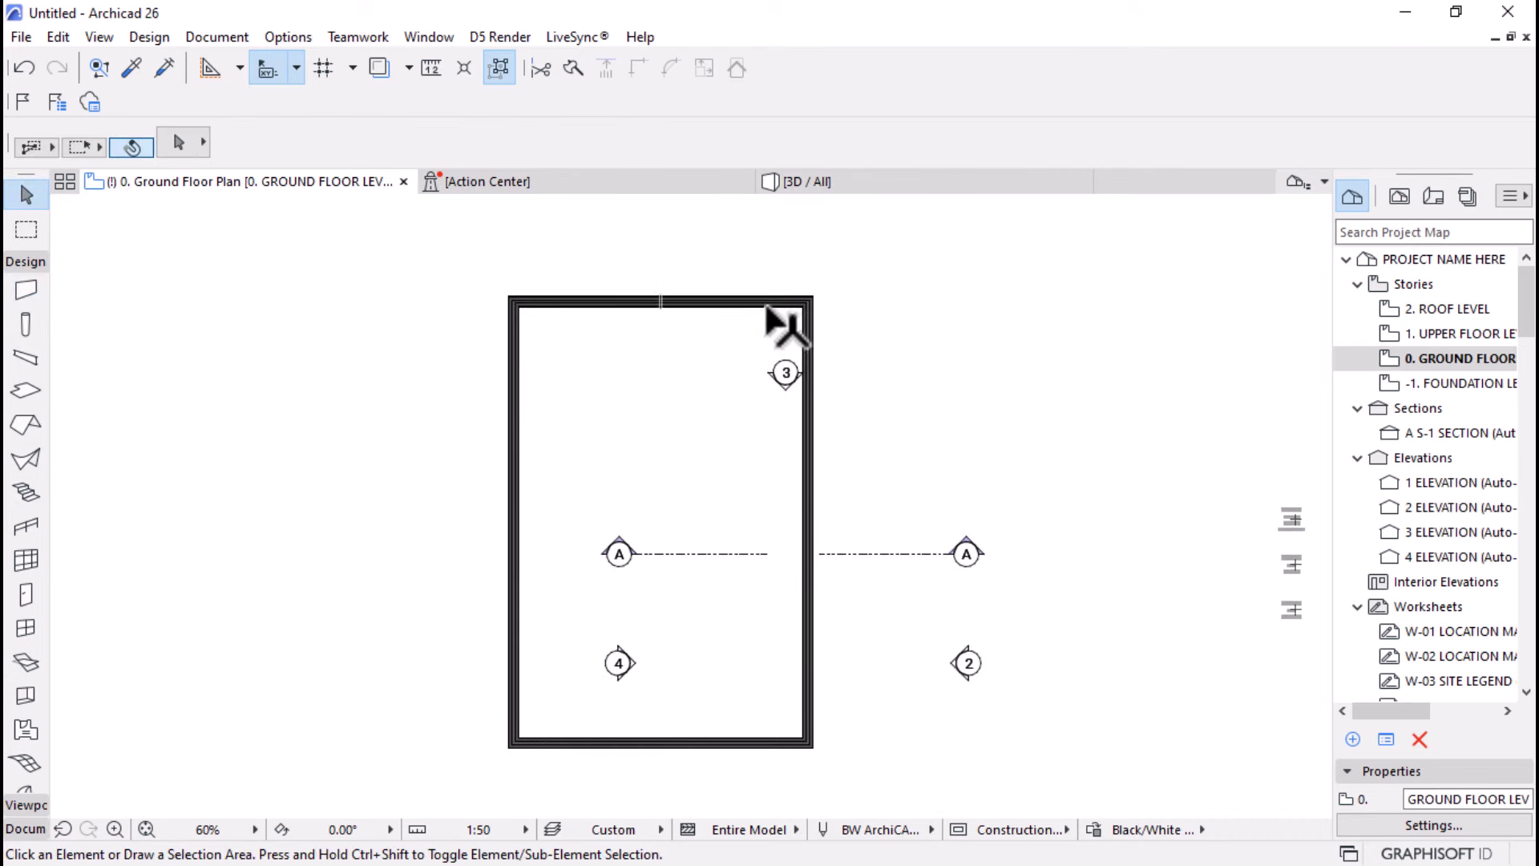
click(770, 305)
click(500, 70)
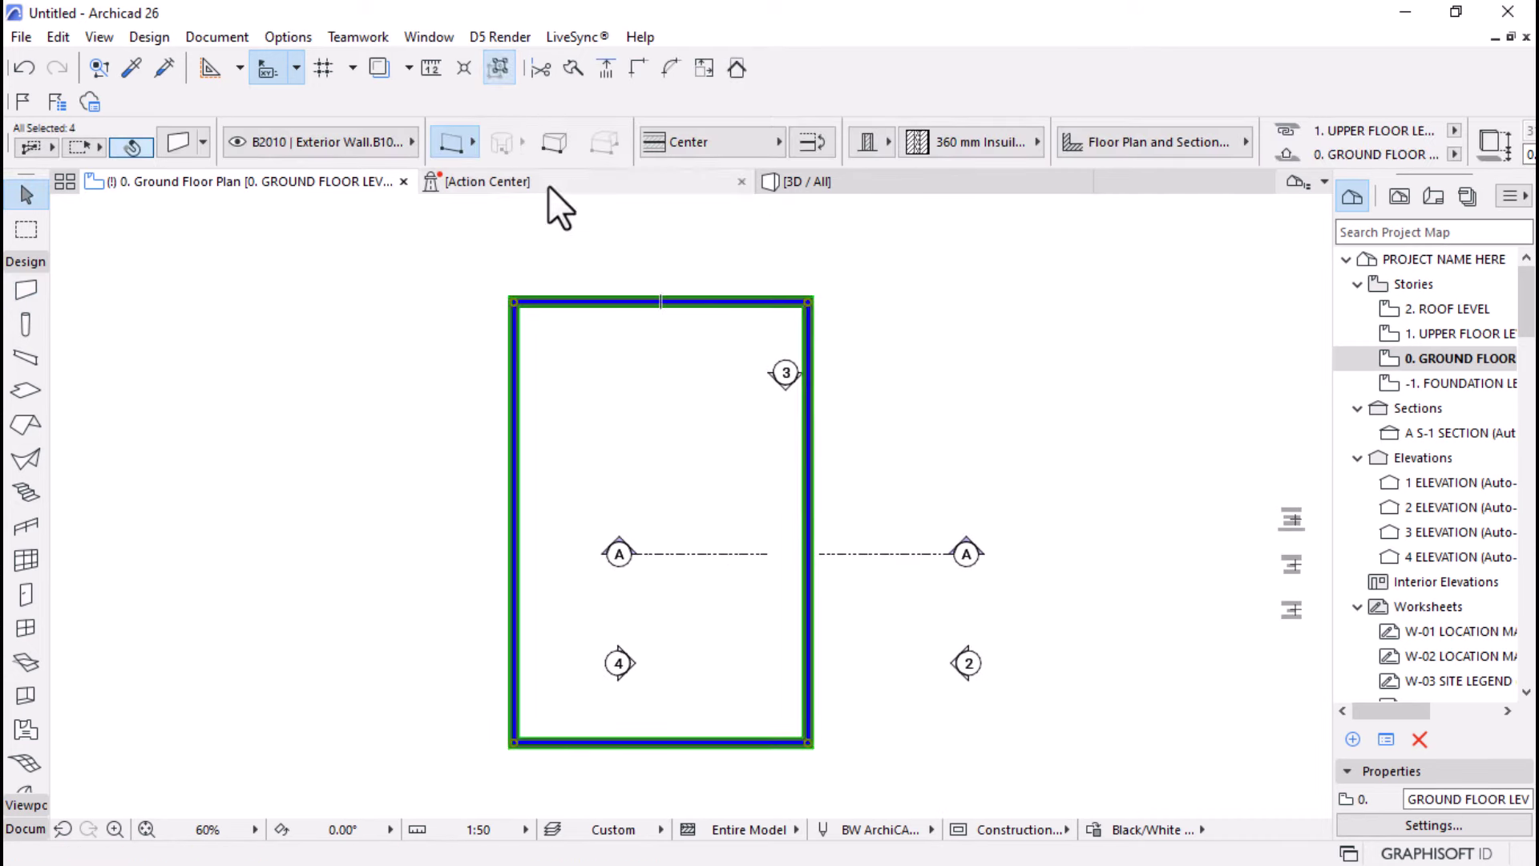
click(660, 485)
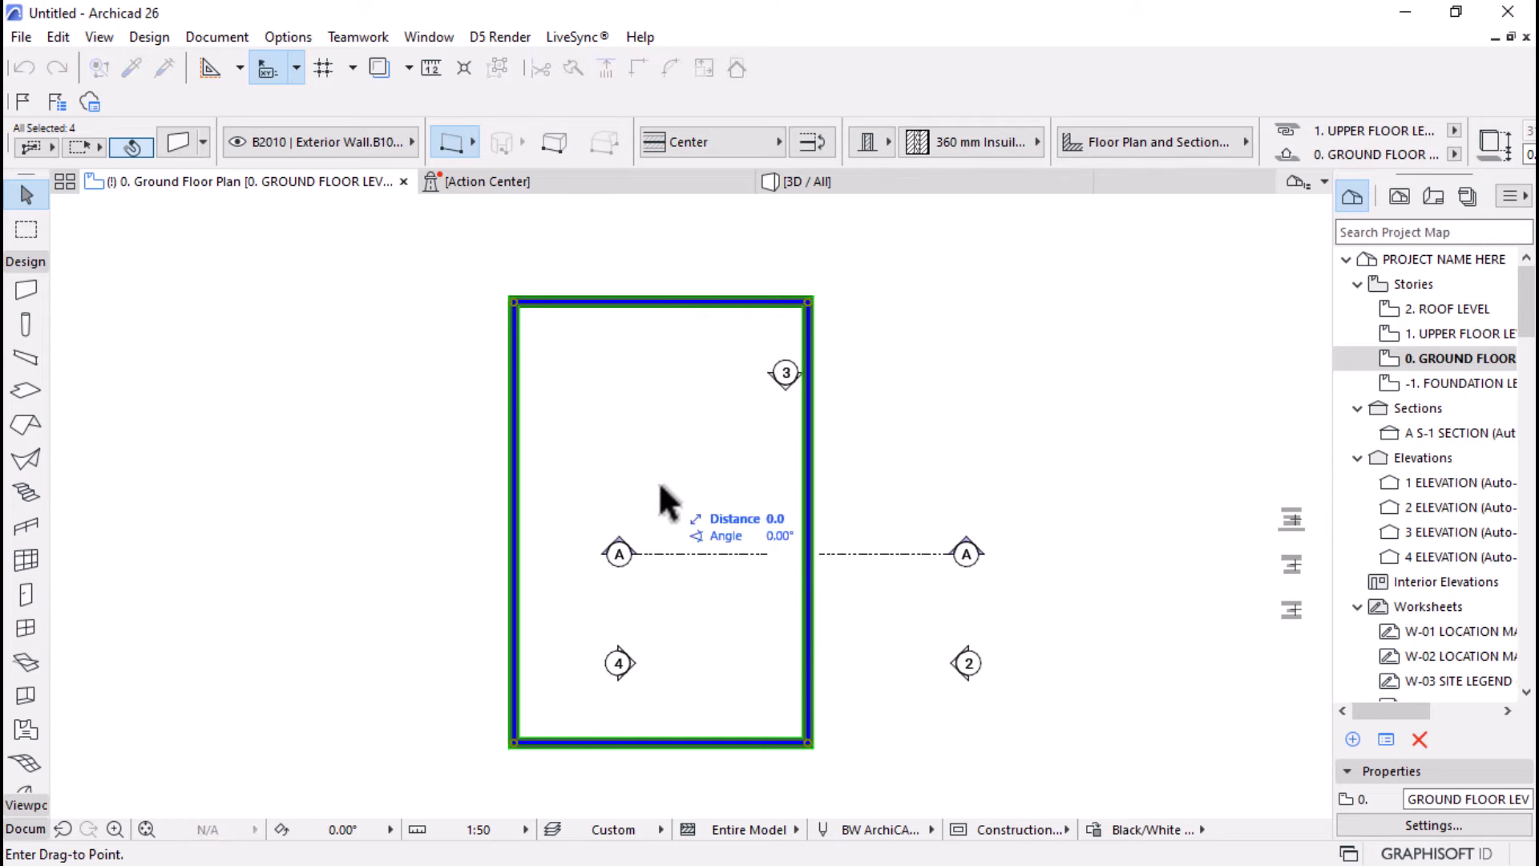
click(790, 585)
scroll(786, 567, down, 3)
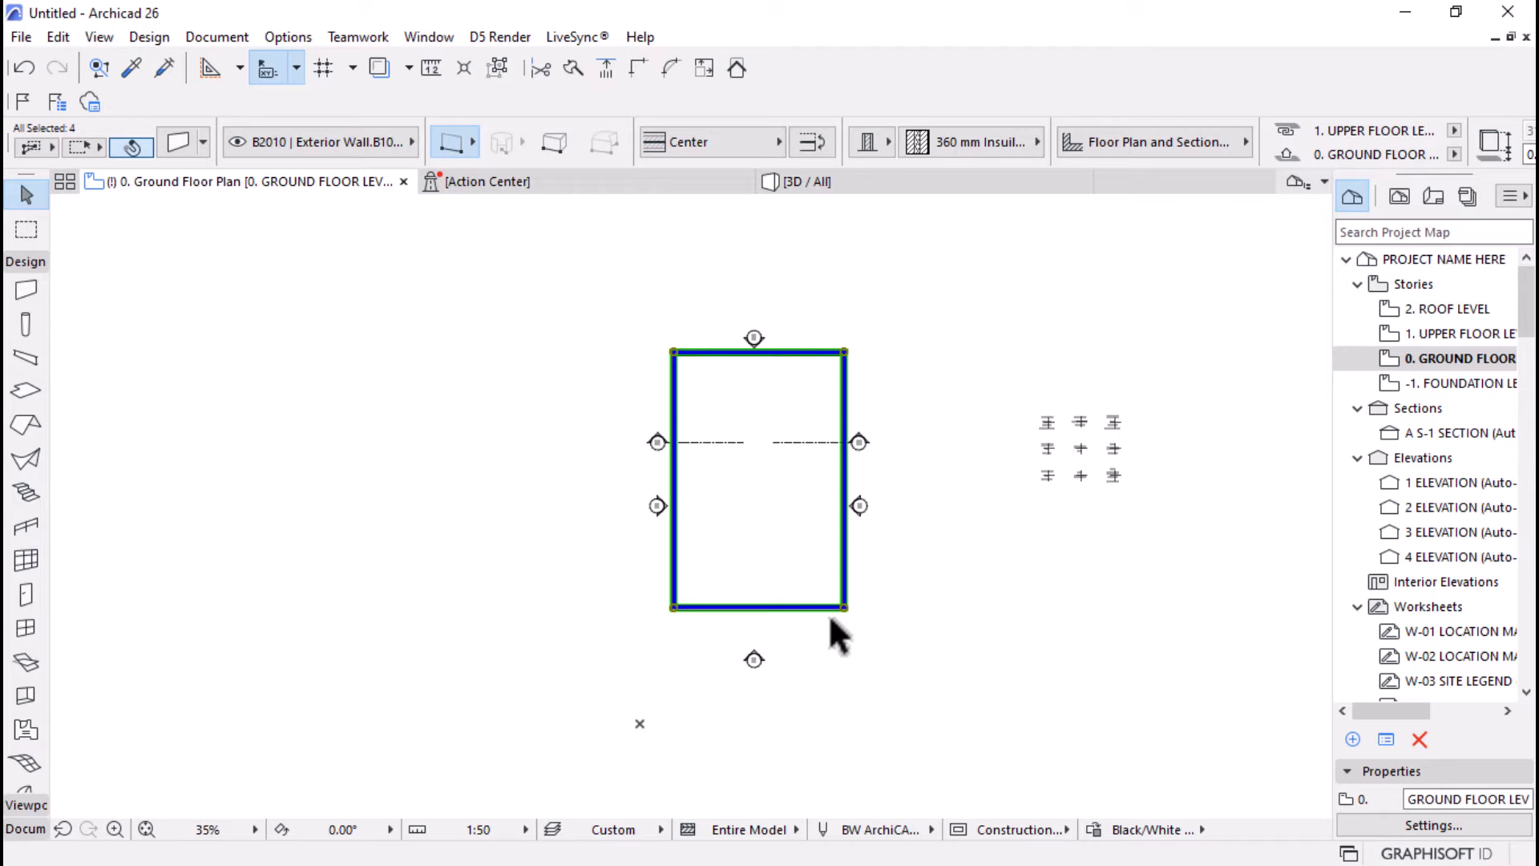
key(ctrl+d)
click(896, 522)
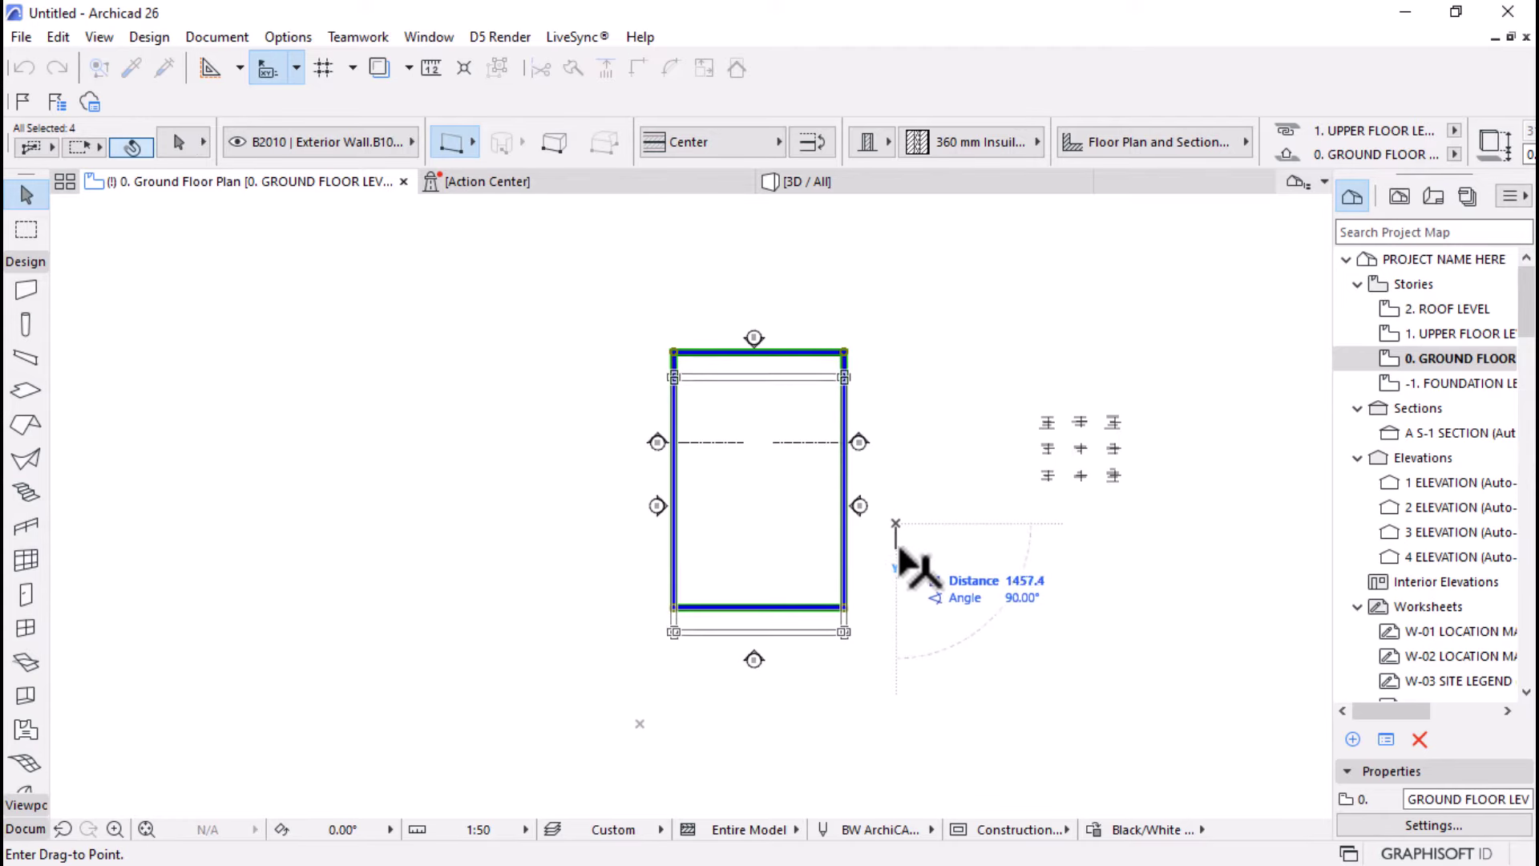
click(899, 549)
scroll(825, 401, up, 3)
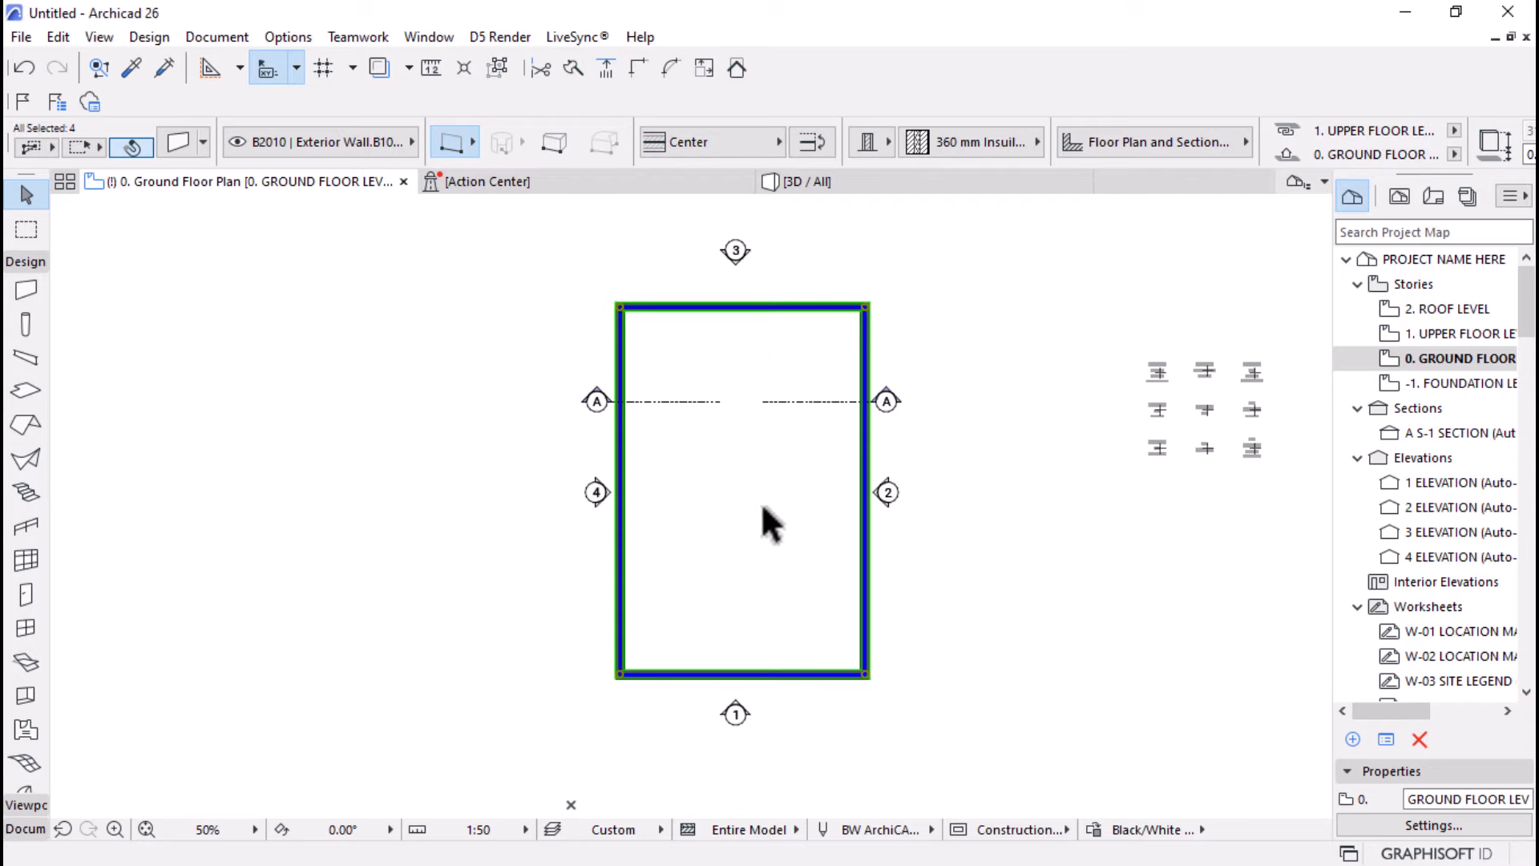
click(876, 514)
- View the wall rectangle in the 3D window from several angles, and briefly select all the walls
scroll(843, 482, up, 2)
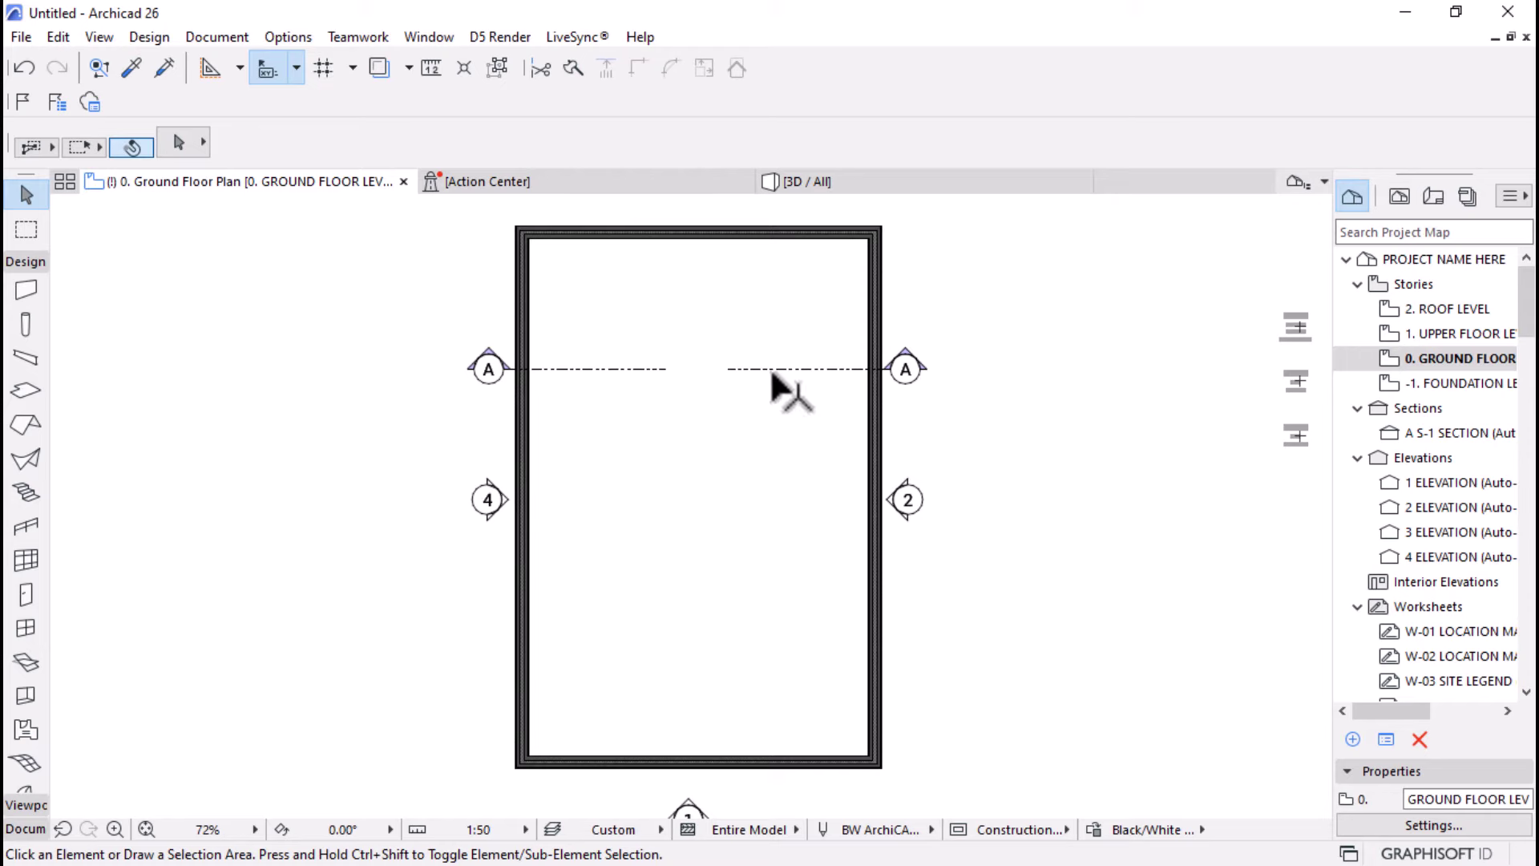
scroll(783, 388, down, 3)
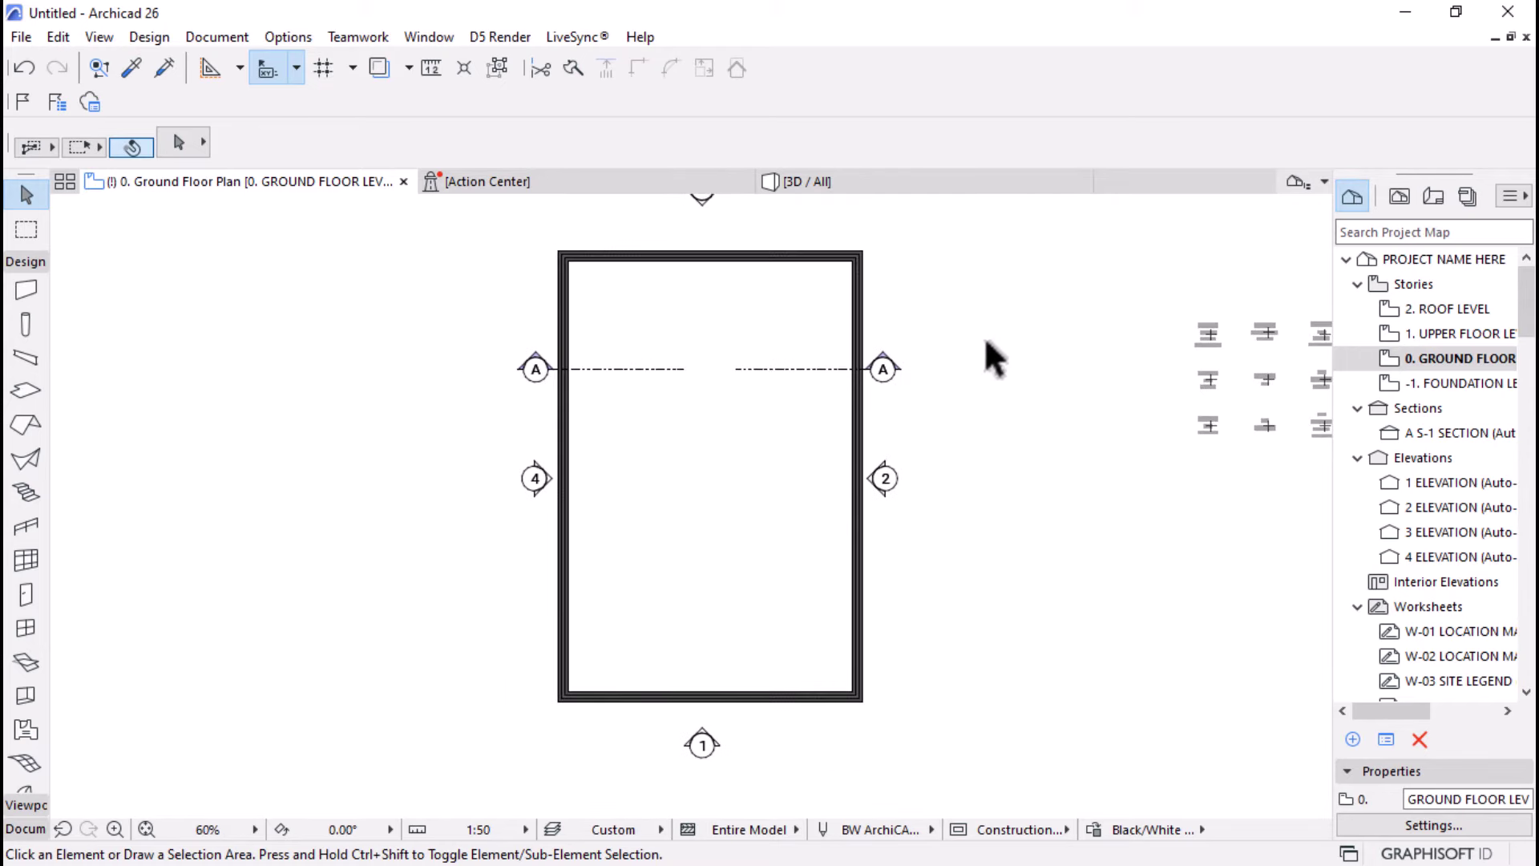
click(844, 181)
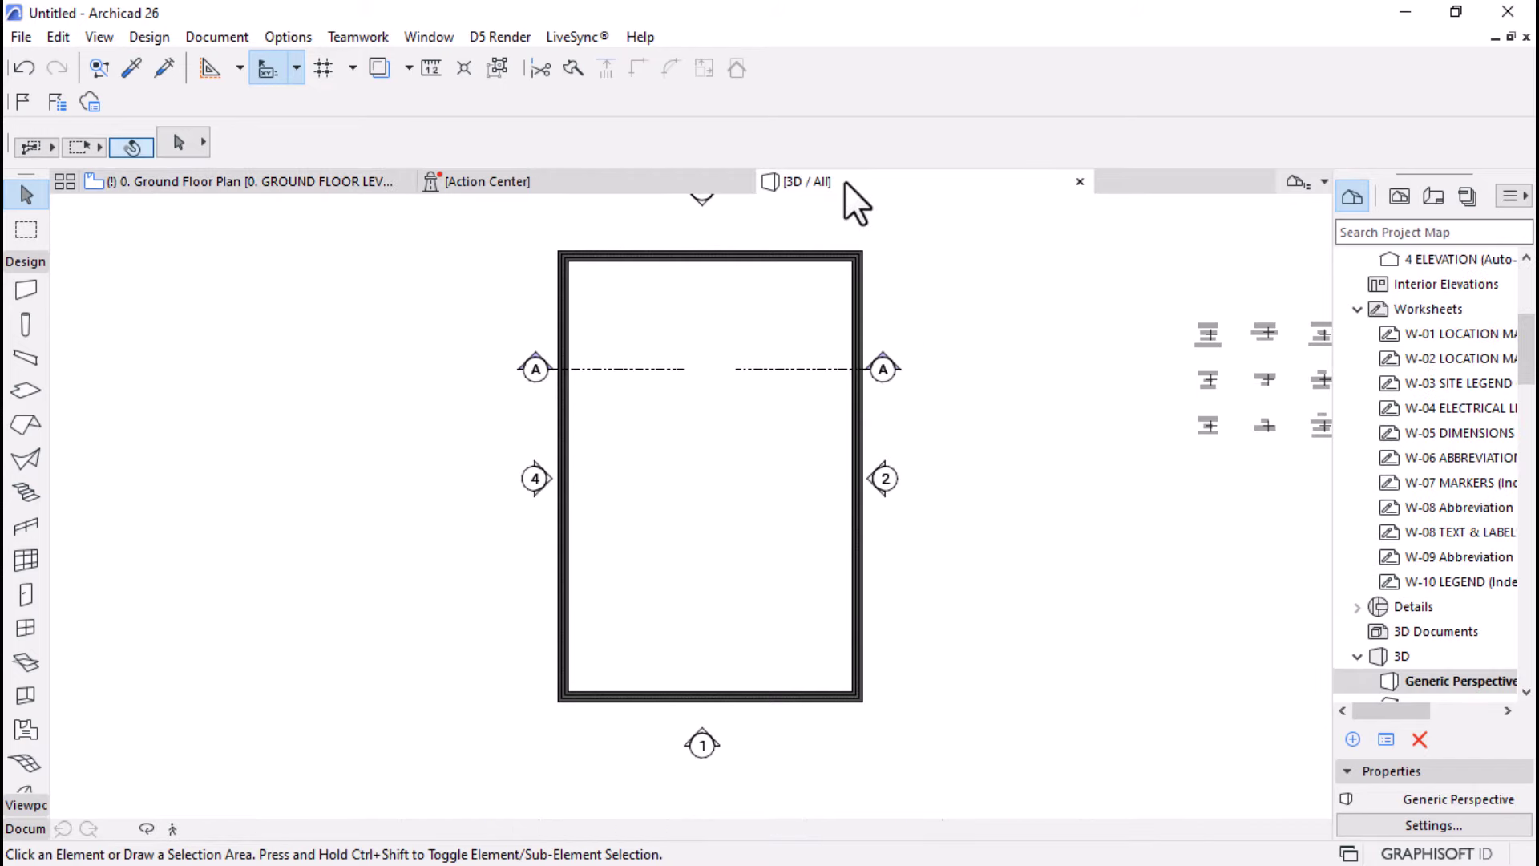
scroll(1105, 593, up, 3)
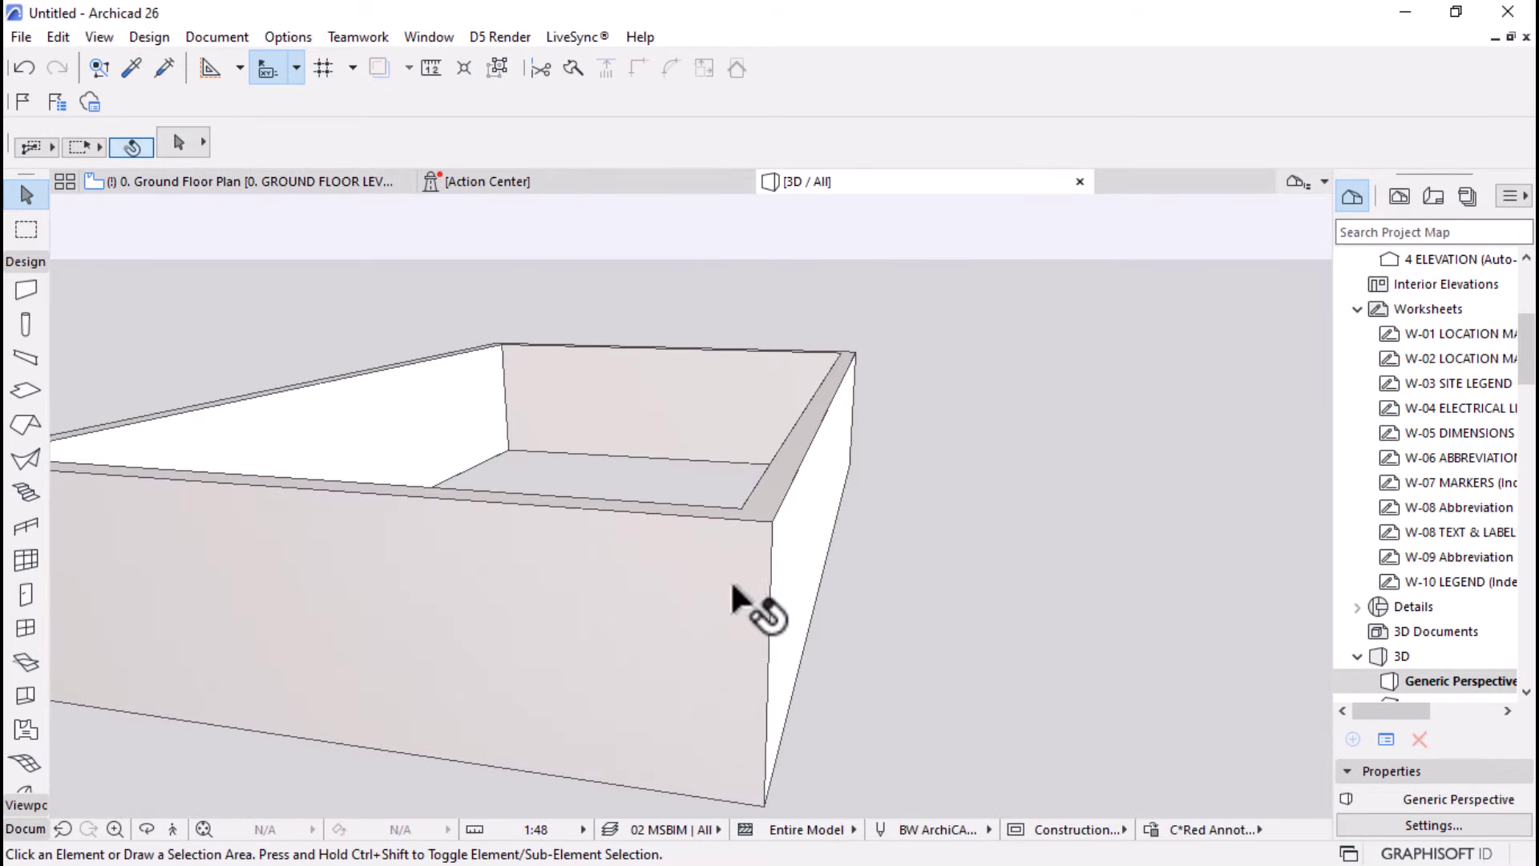
scroll(768, 689, down, 3)
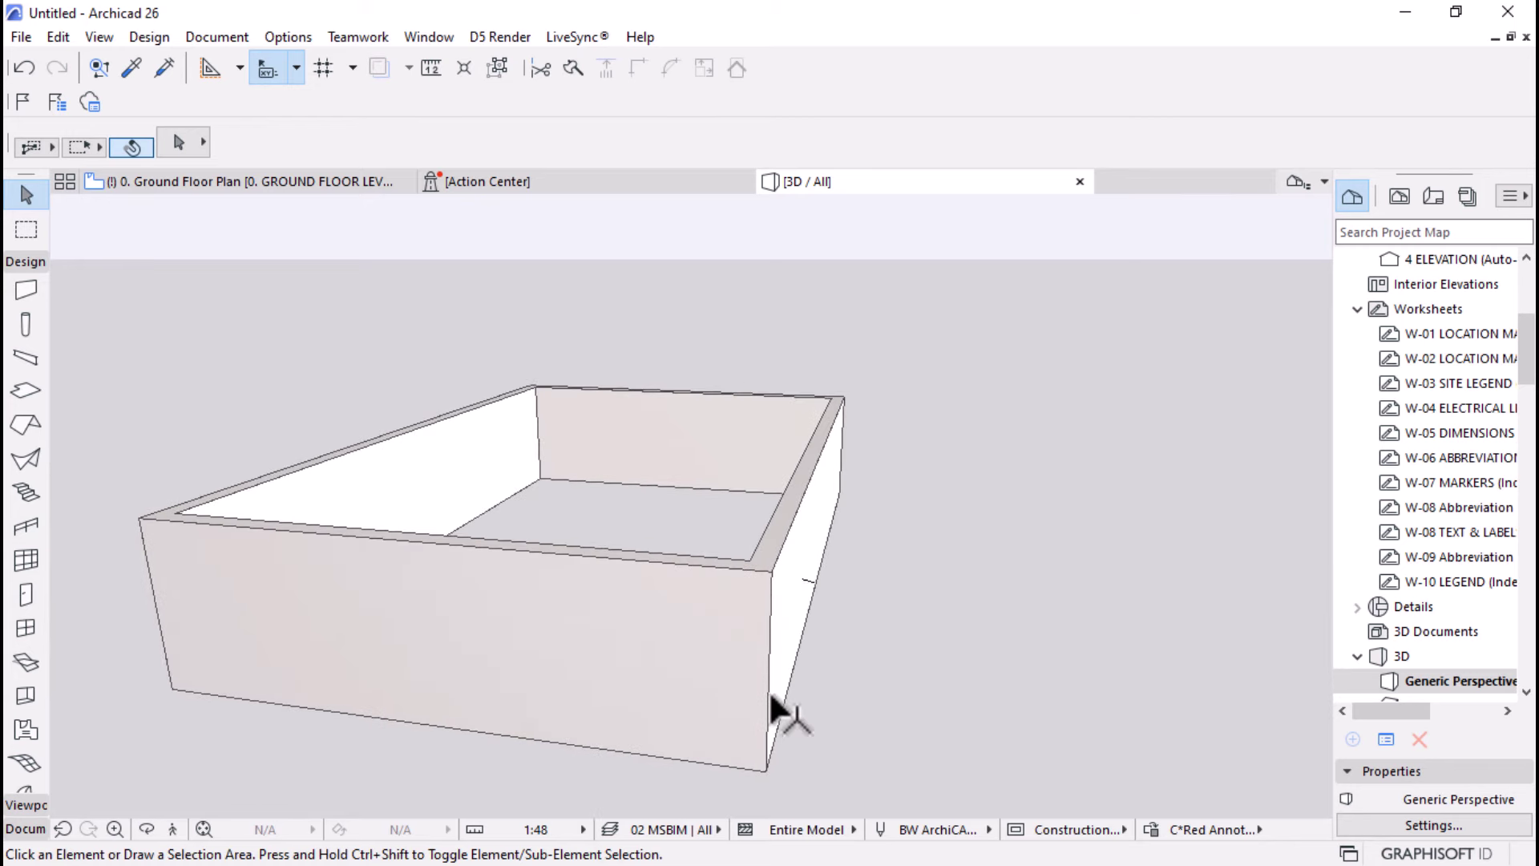
mouse_move(768, 689)
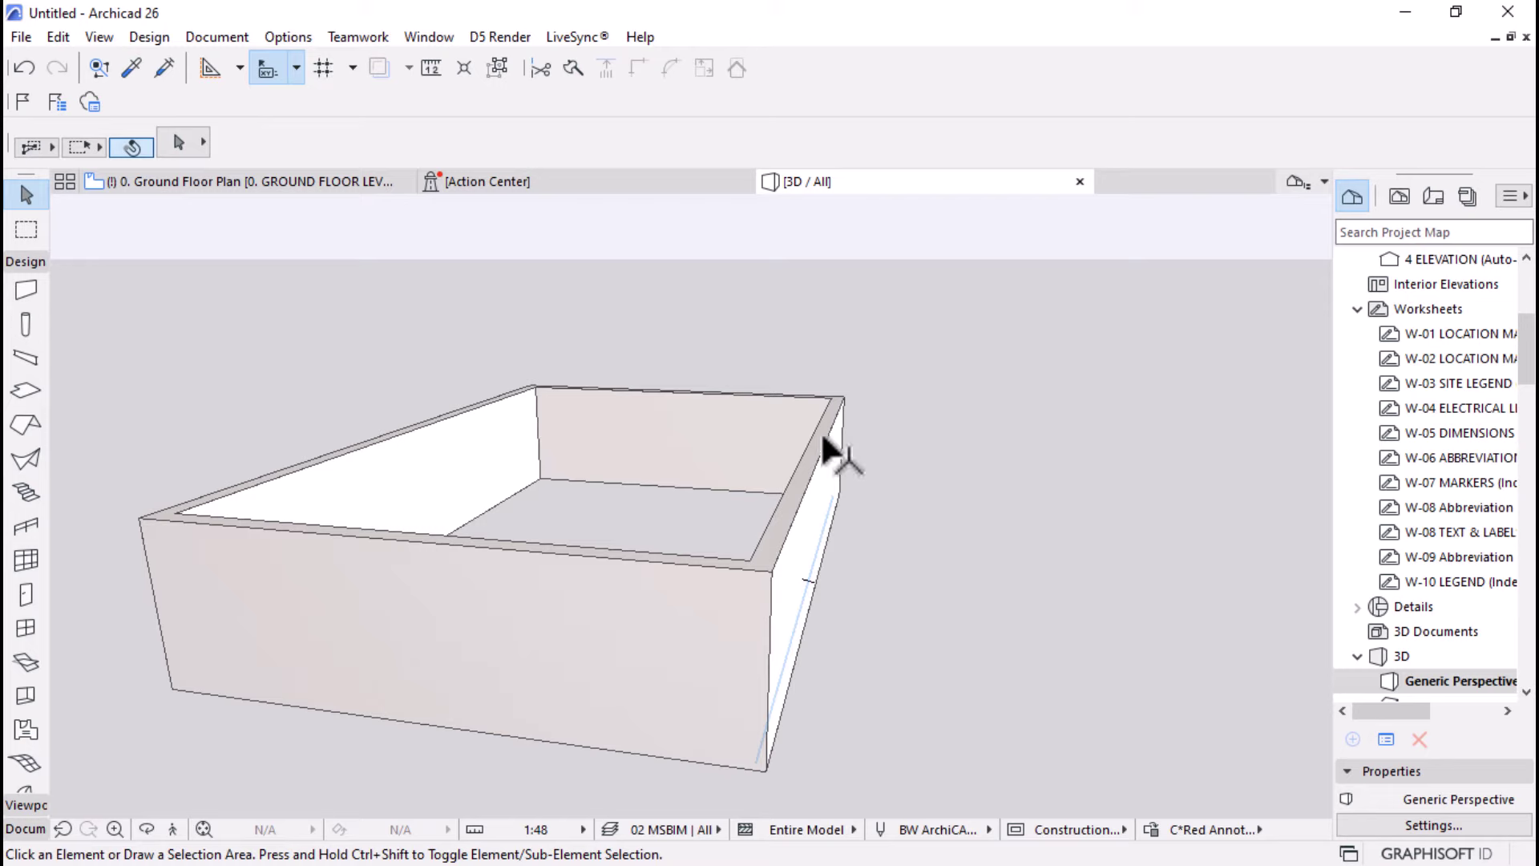
drag(832, 440, 690, 560)
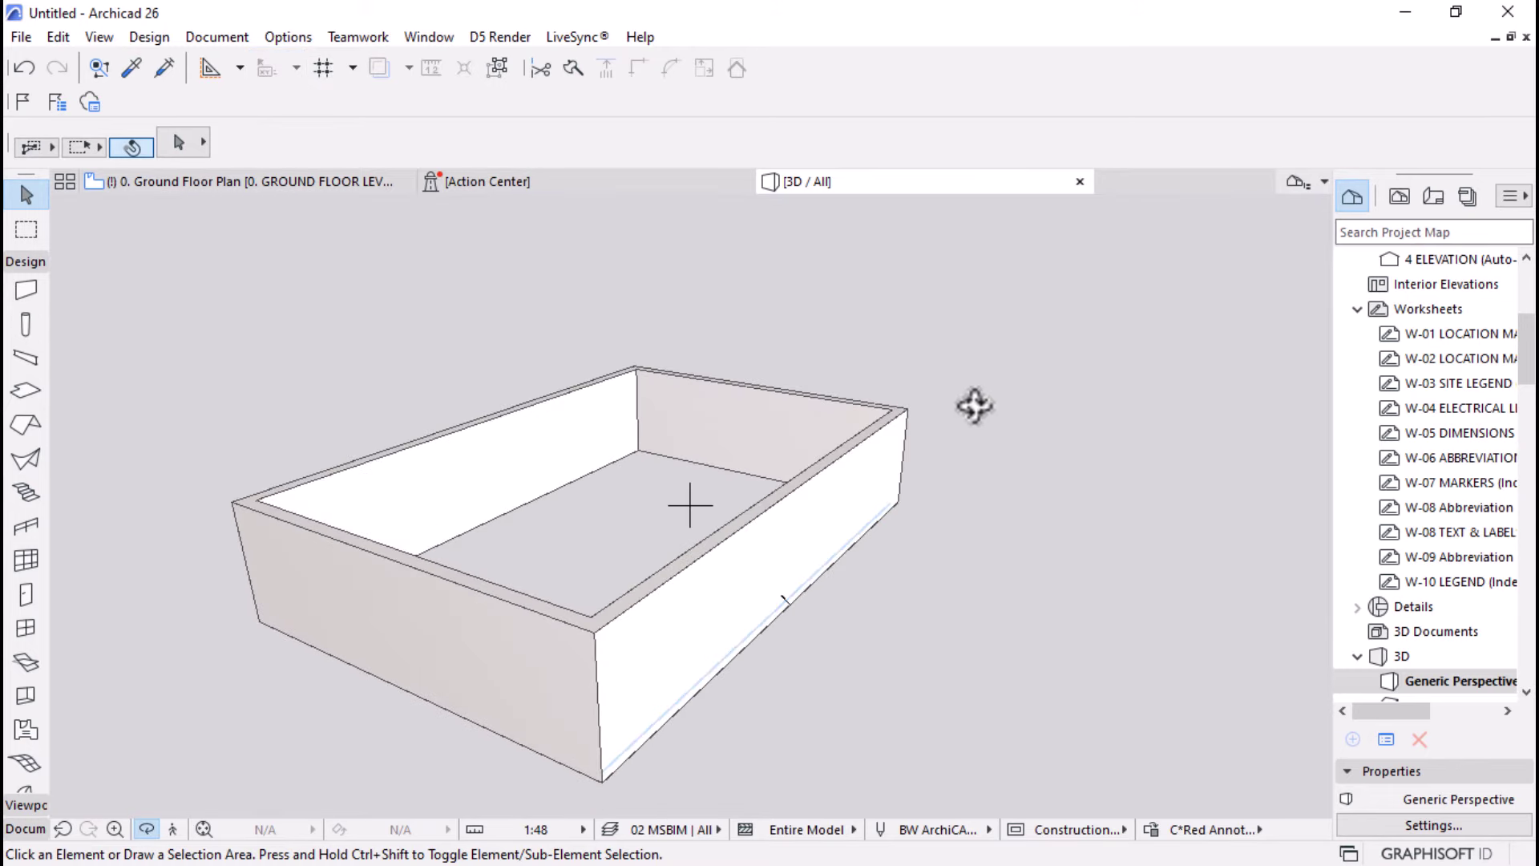
key(ctrl+a)
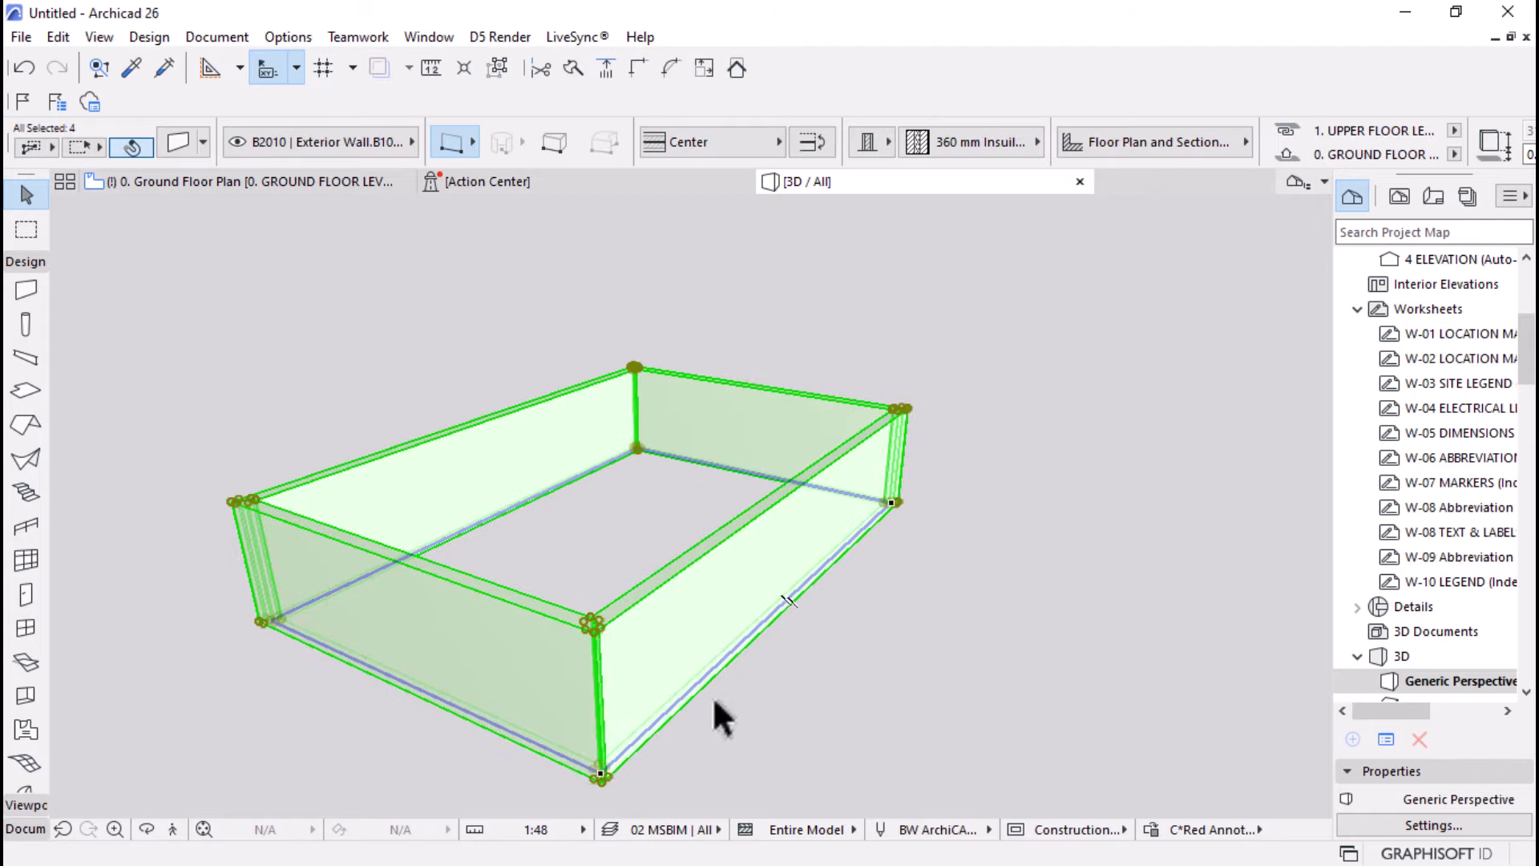
click(970, 525)
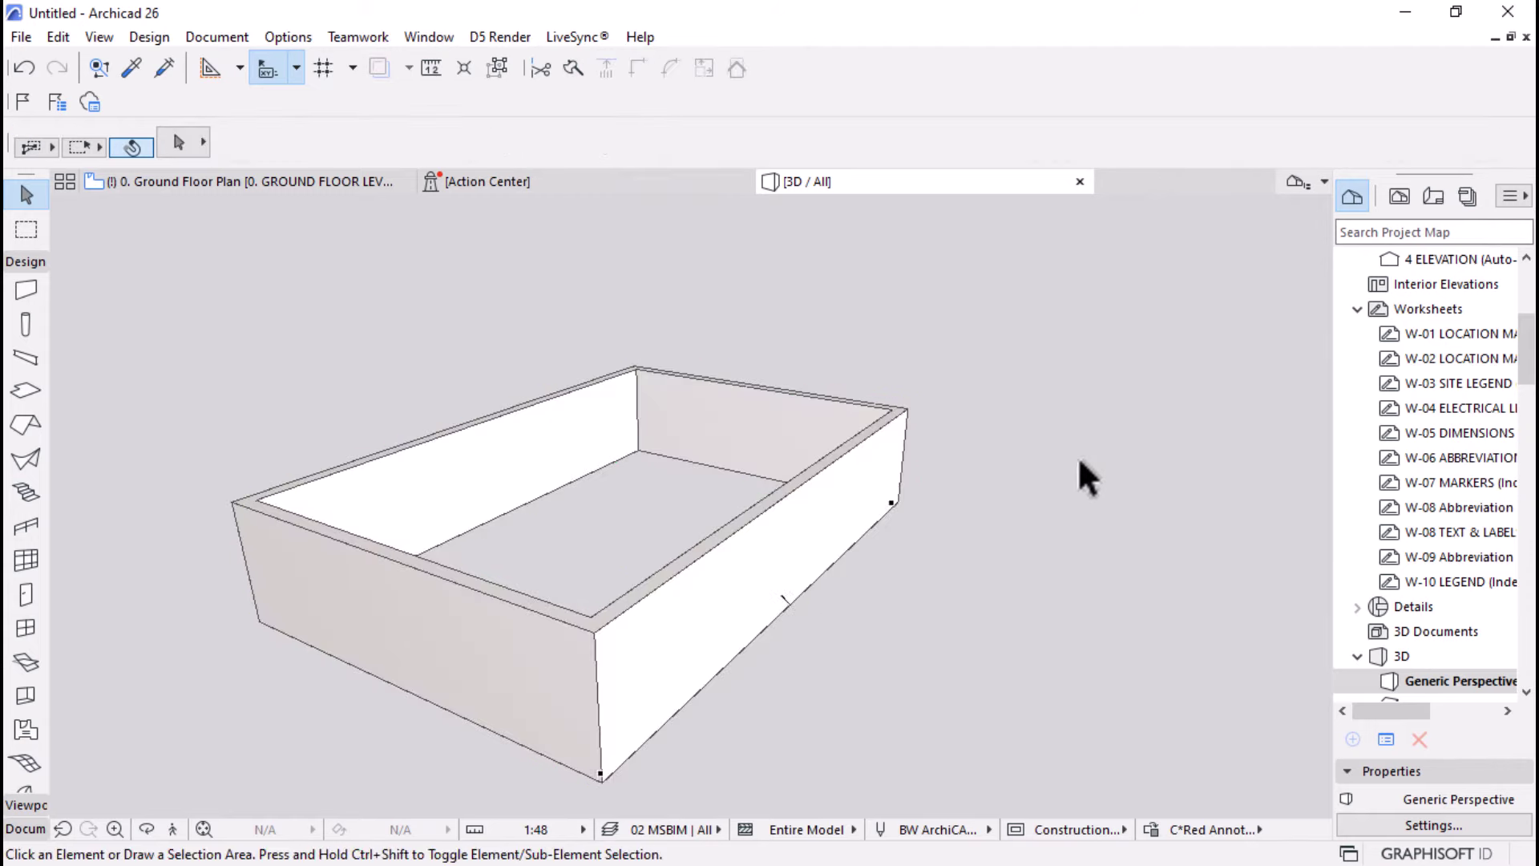
- Widen the Navigator and expand the View Map's REPORTS folder down to B SHELL / ENVELOPE under FOR BILL OF QUANTITIES REPORTS
drag(1329, 401, 1216, 406)
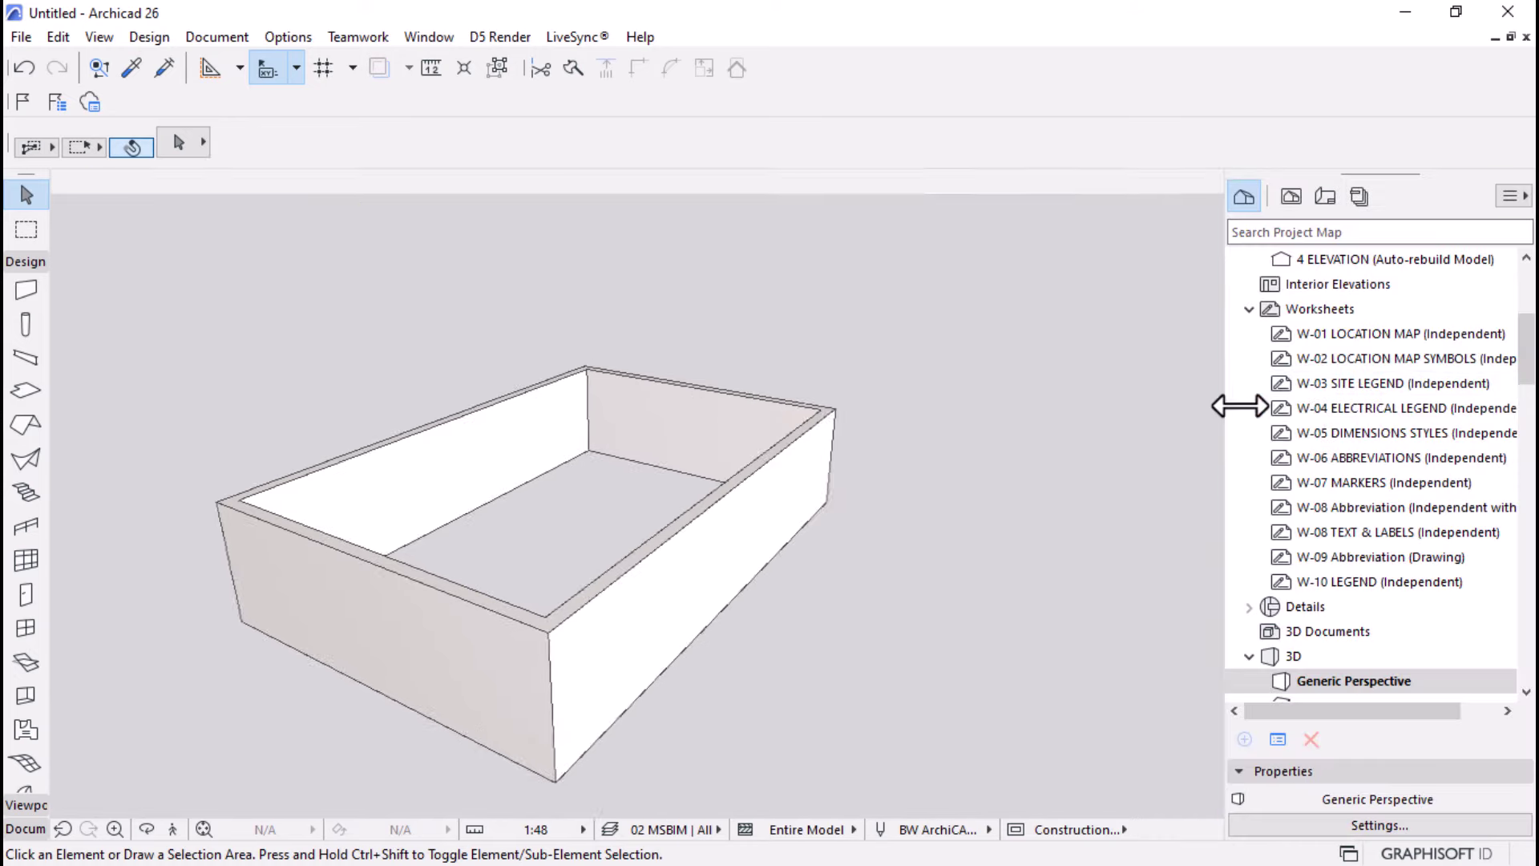
click(1284, 197)
click(1238, 311)
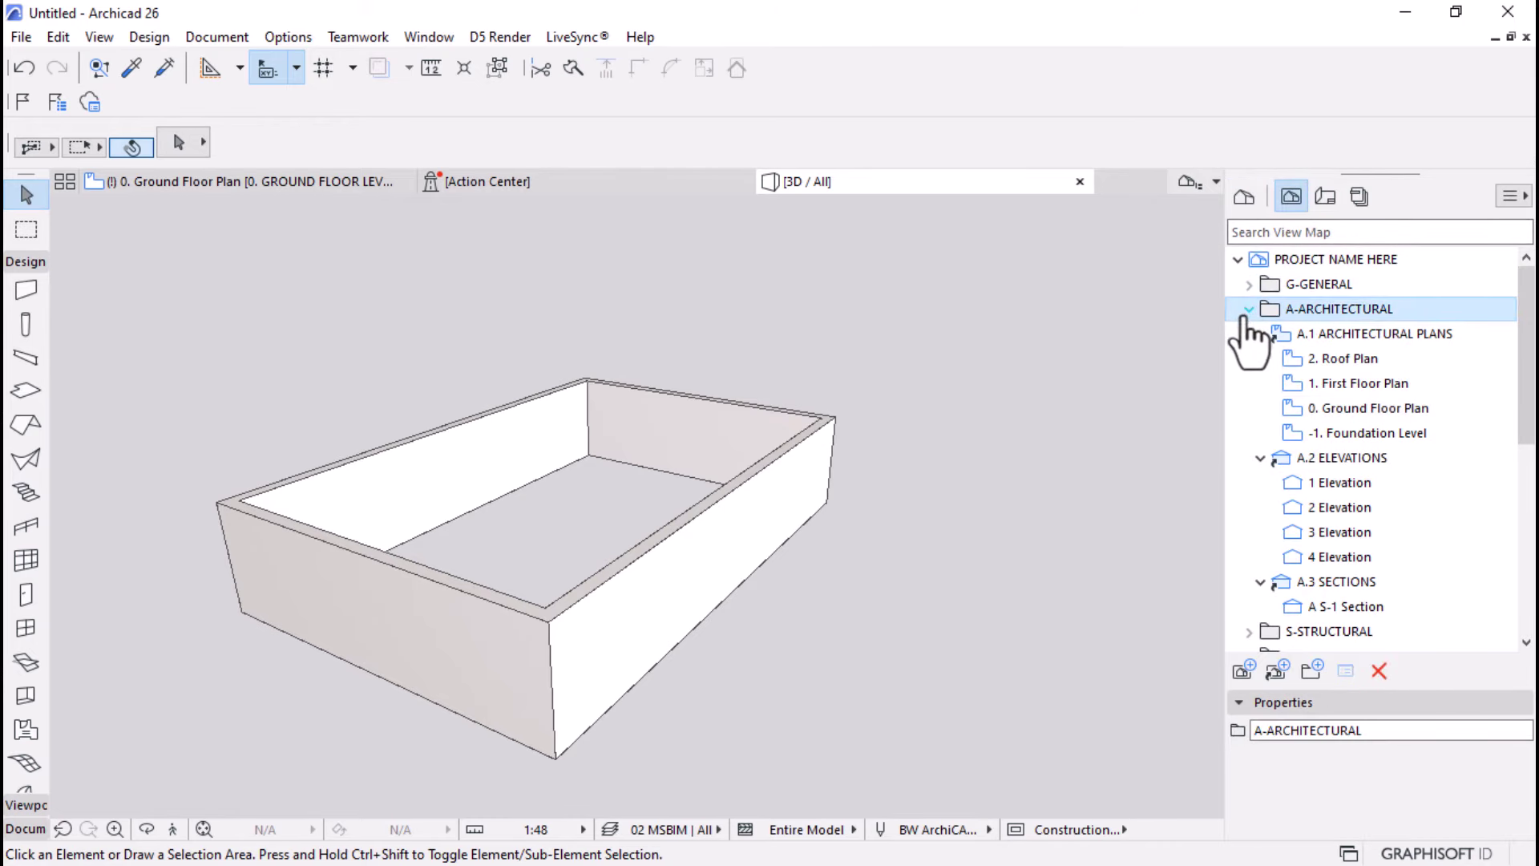
click(1241, 309)
click(1249, 458)
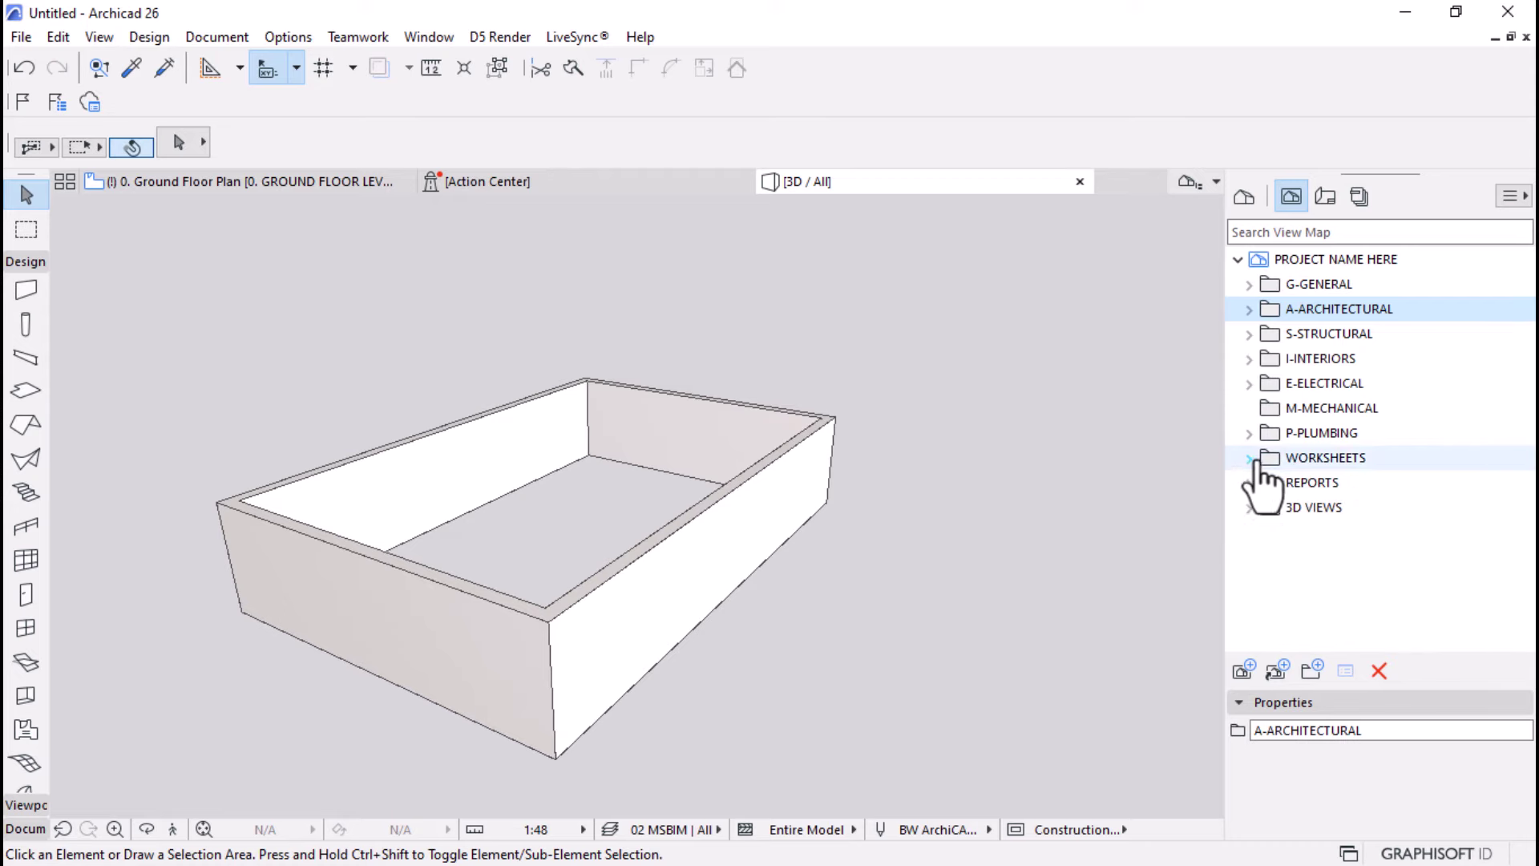
click(1249, 483)
scroll(1350, 513, down, 1)
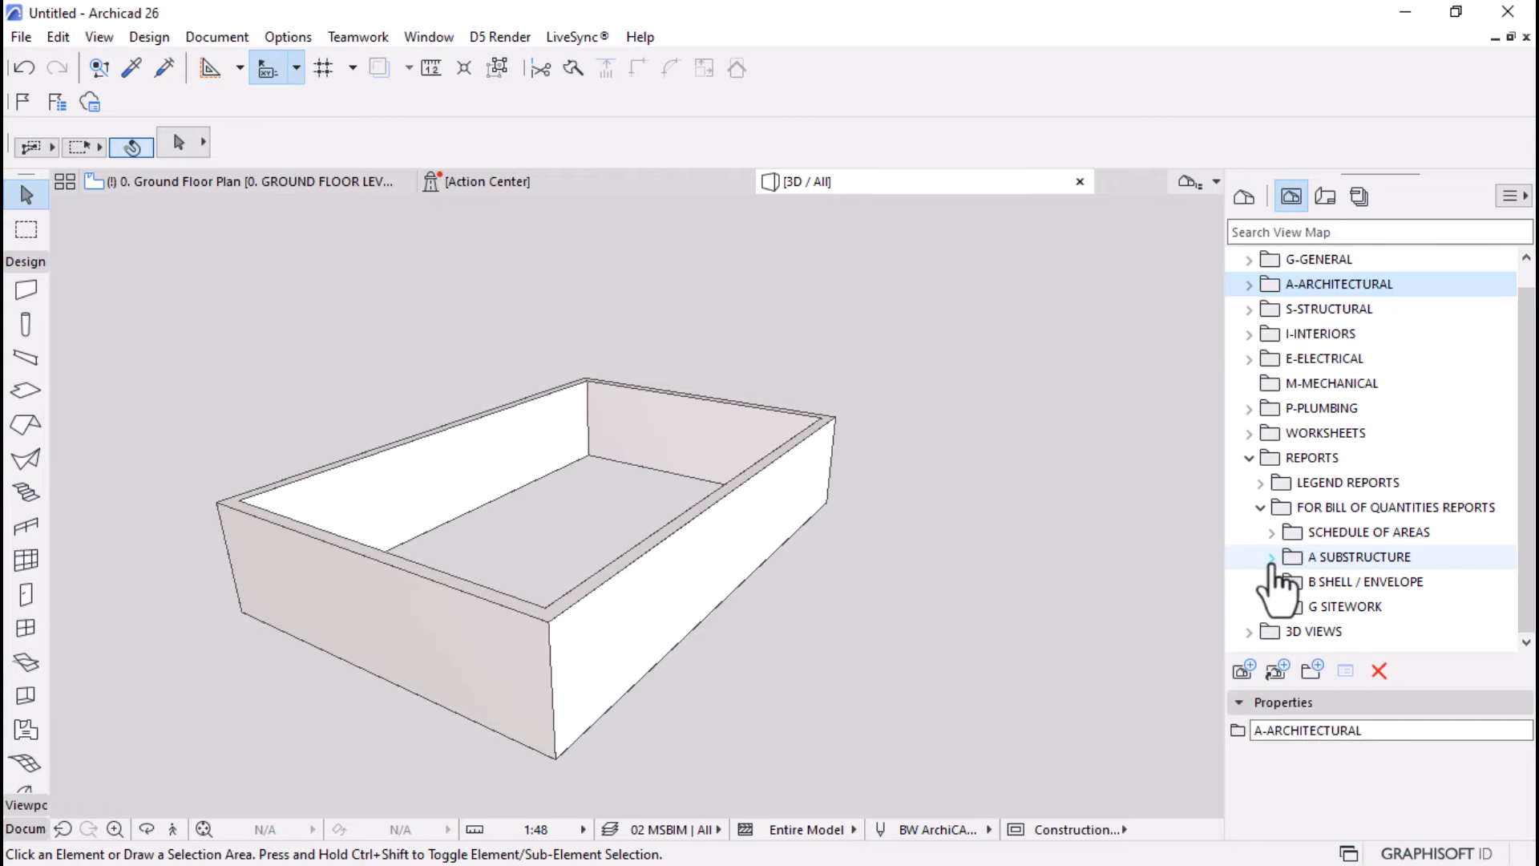
click(1271, 581)
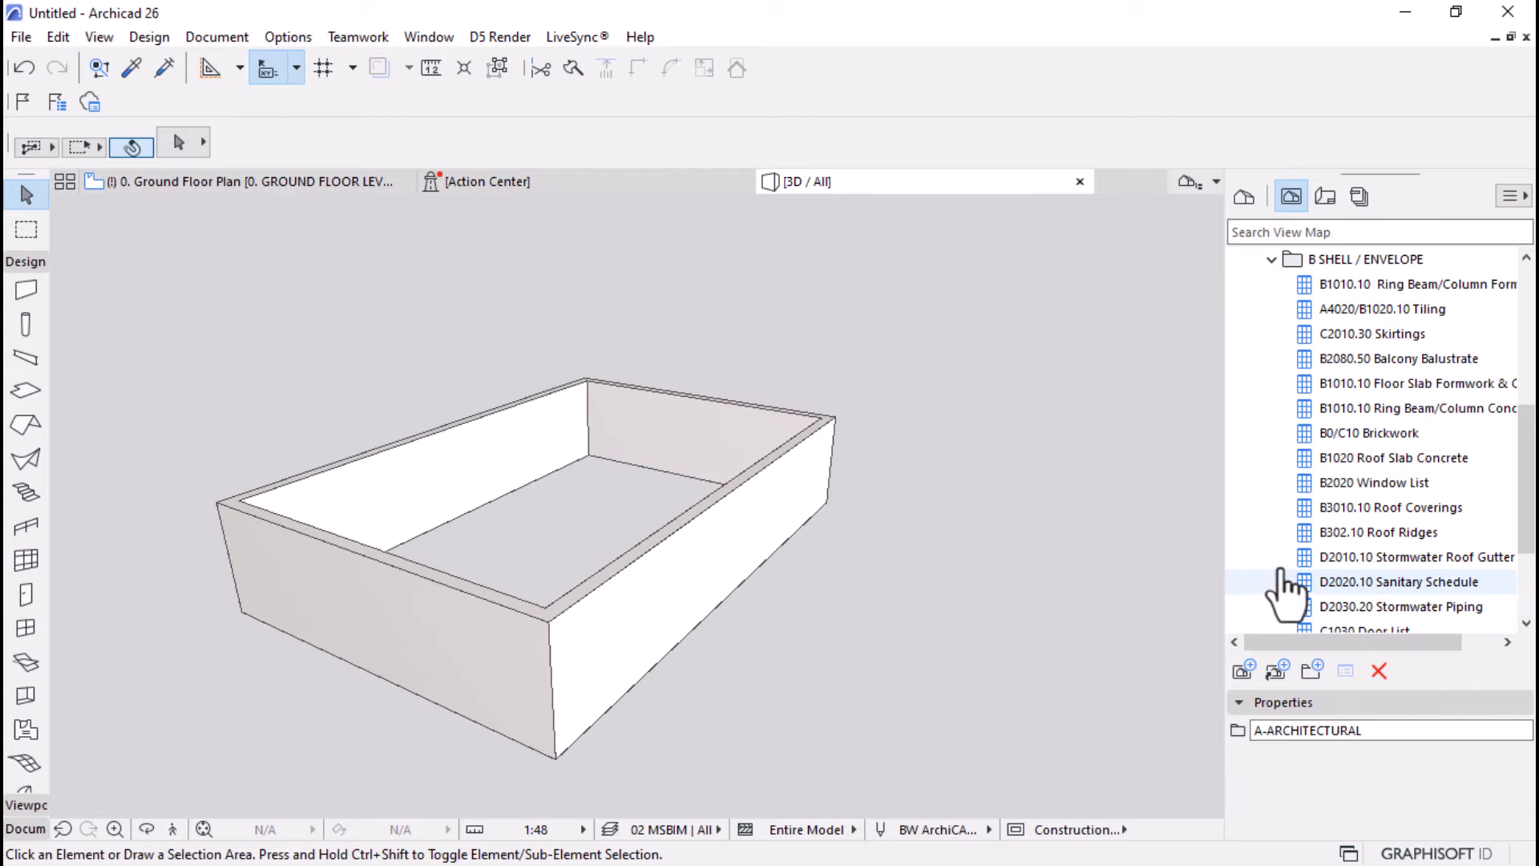
- Open the B0/C10 Brickwork schedule fitted to the window width, and check the exterior wall's thickness, surface area and length entries
click(1373, 437)
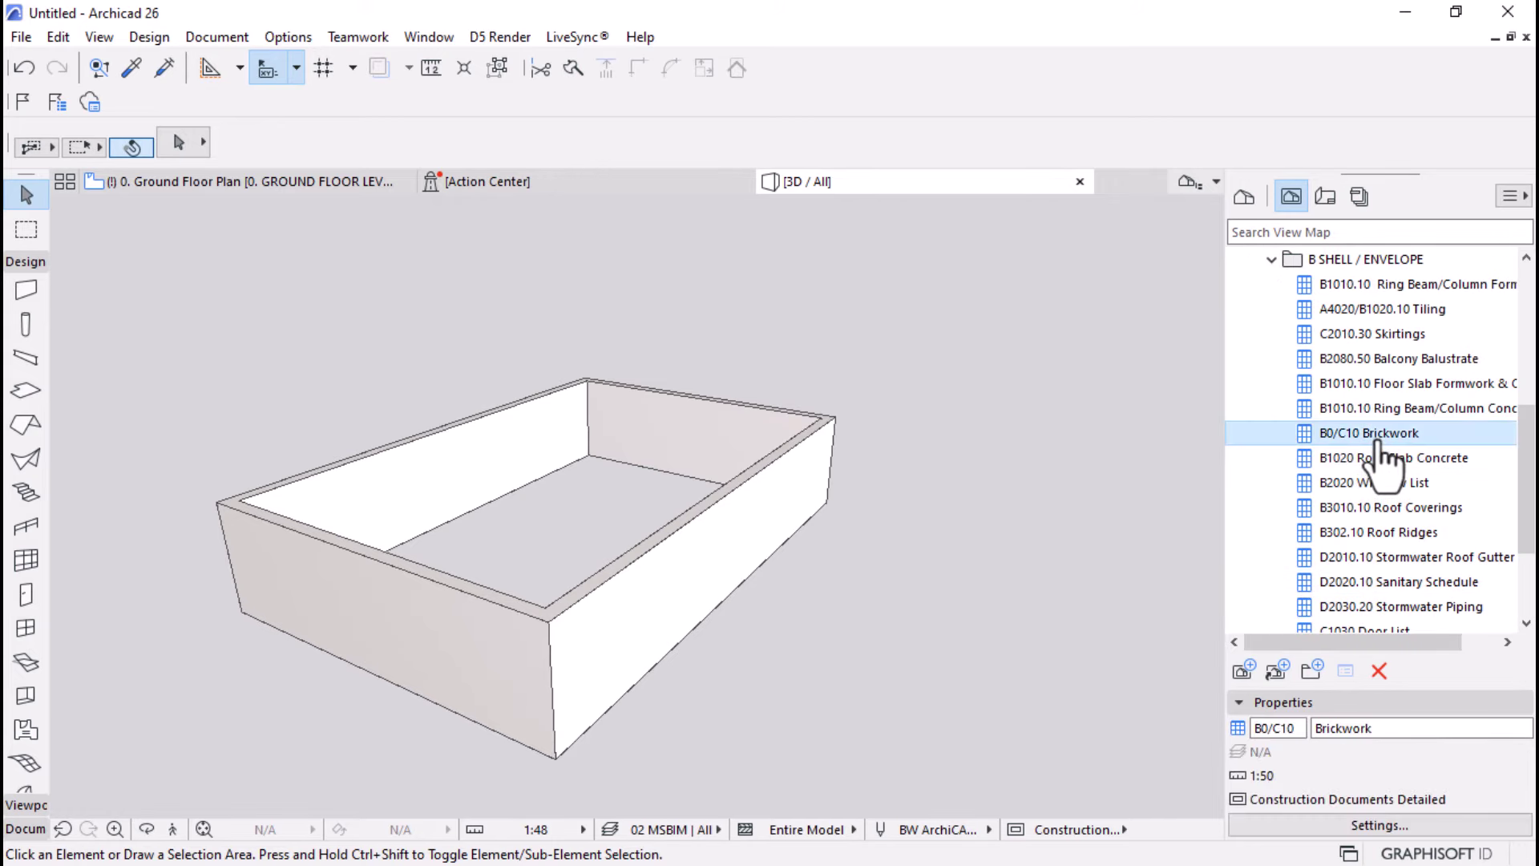
double_click(1377, 439)
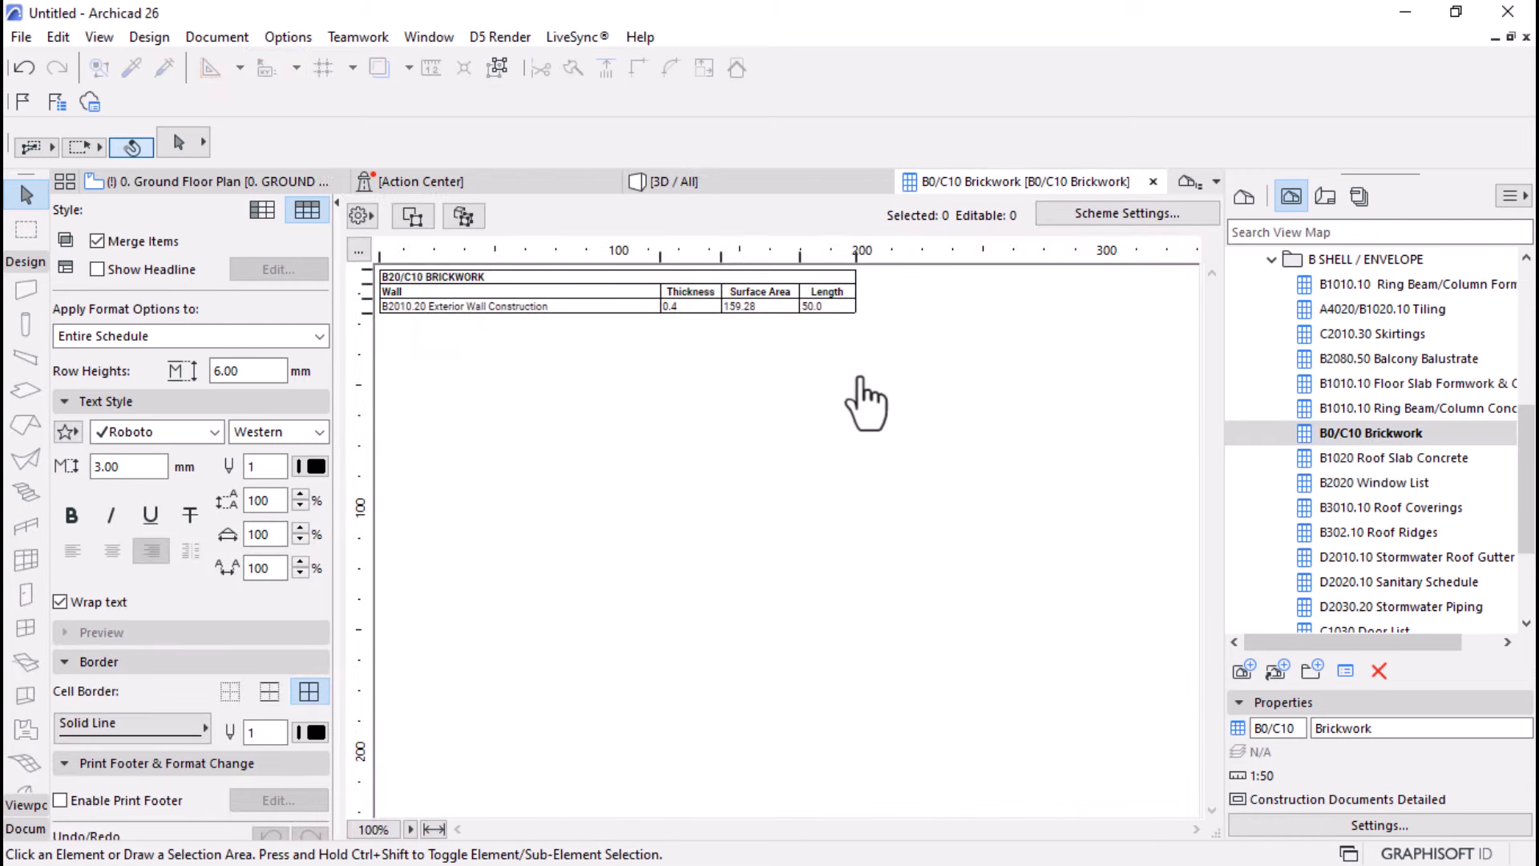
click(434, 829)
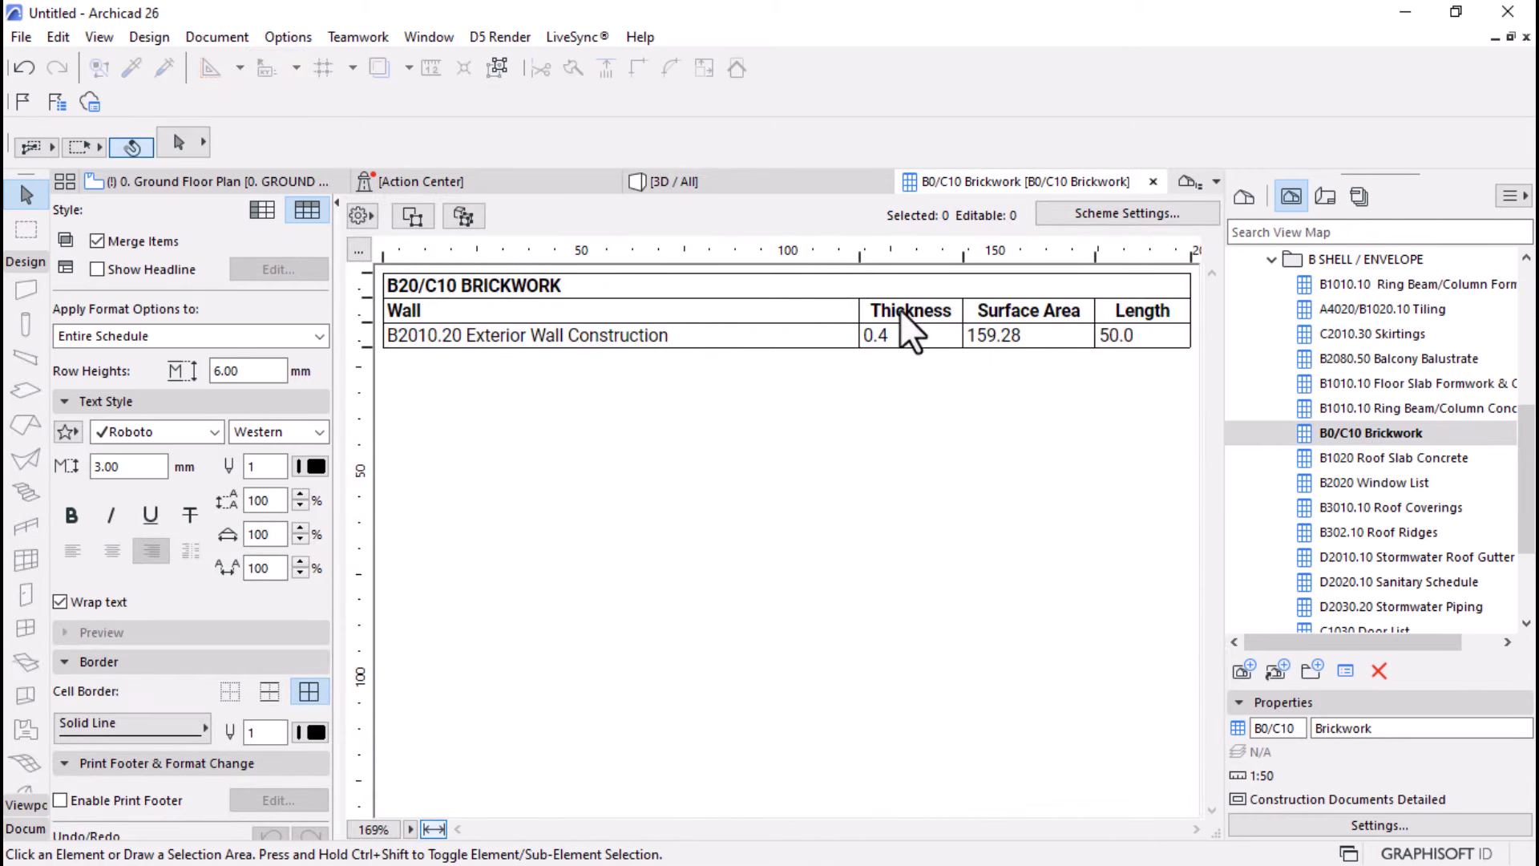
click(885, 331)
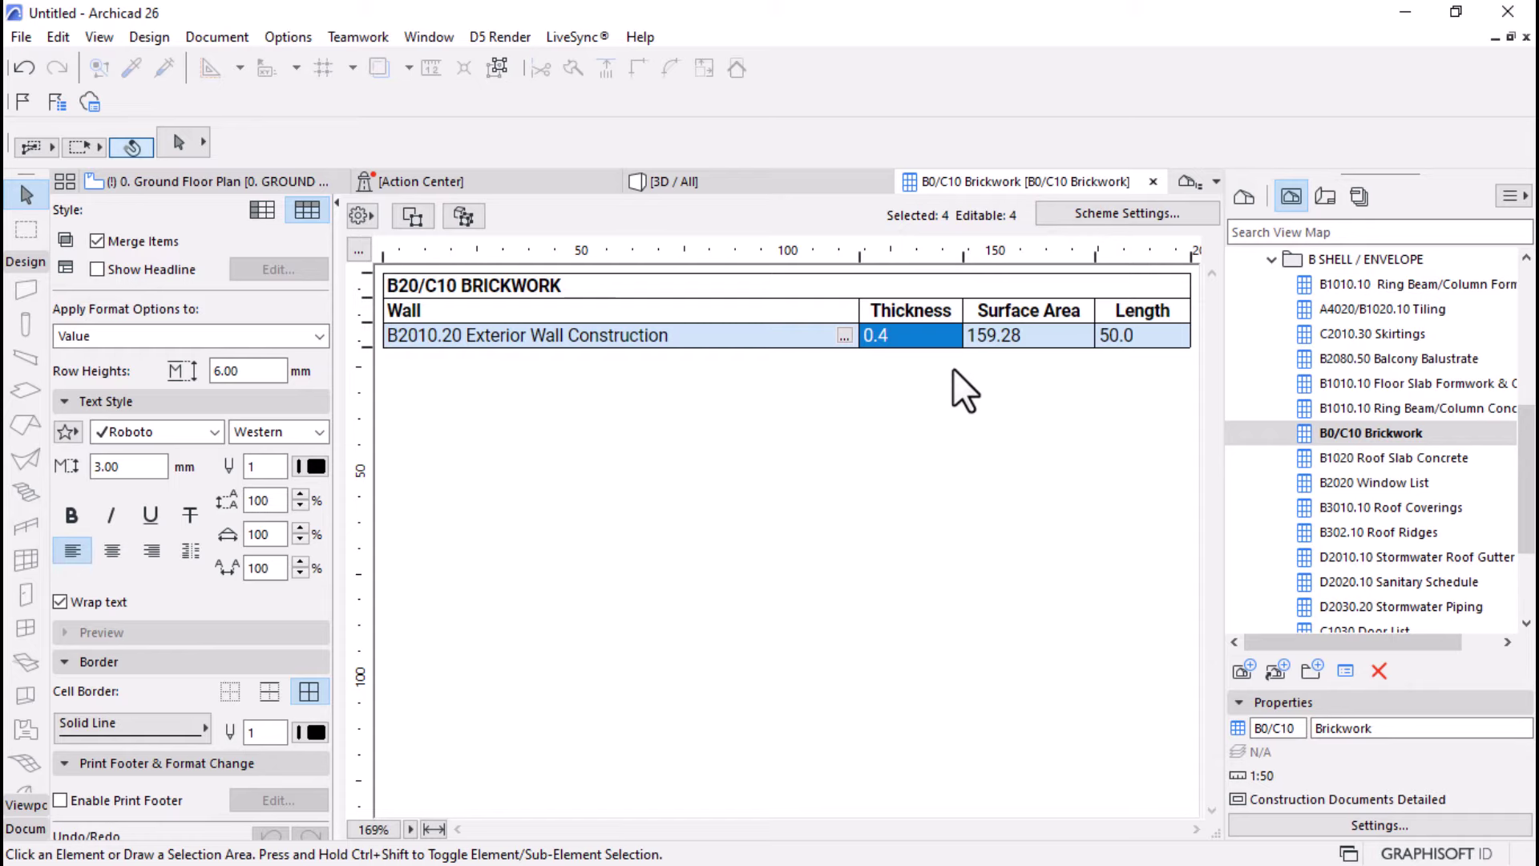
click(1004, 335)
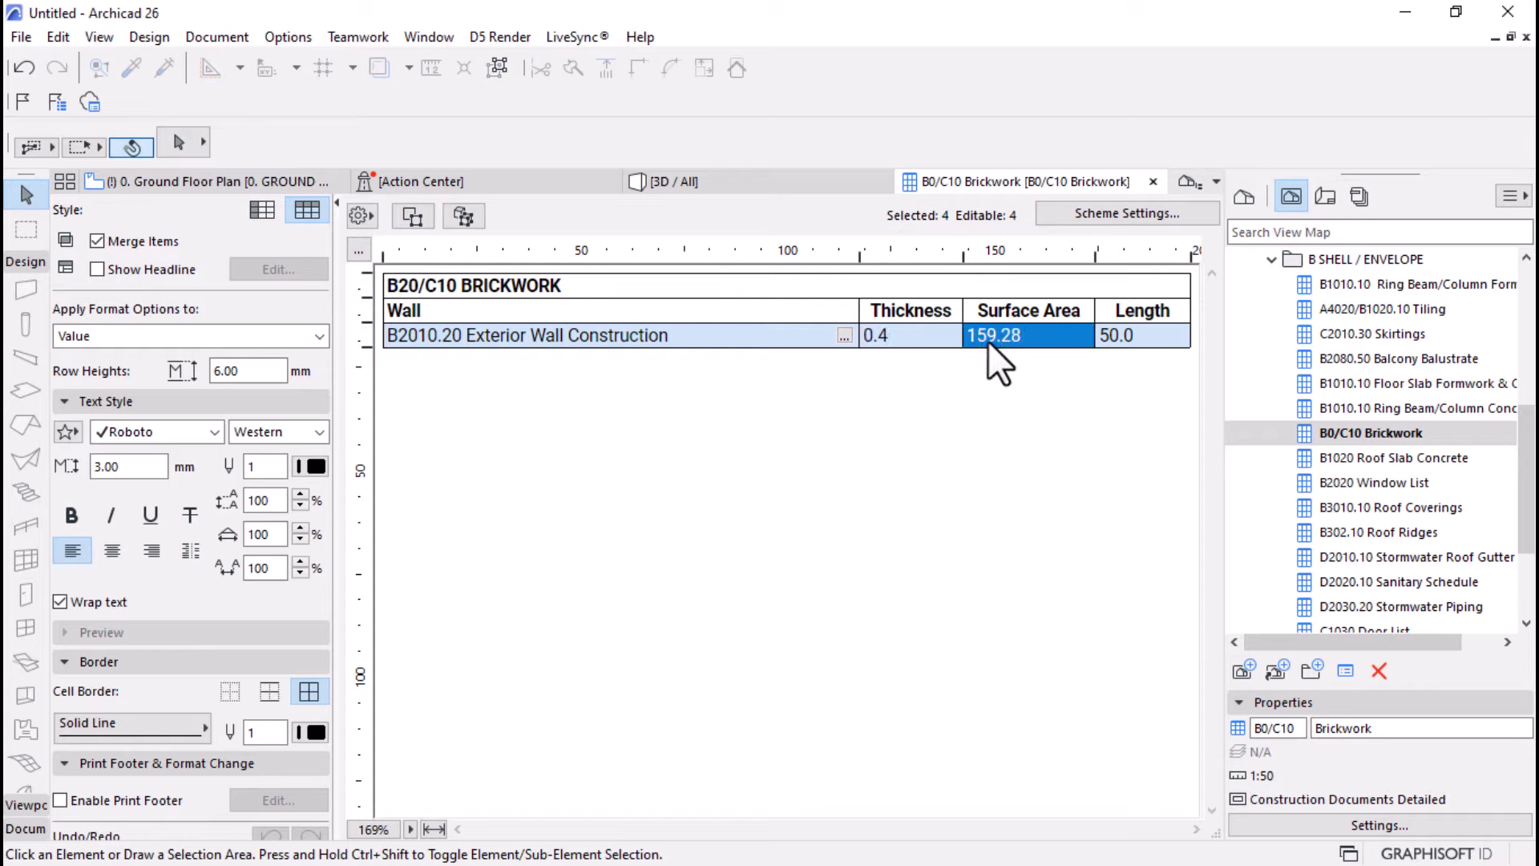
click(1115, 344)
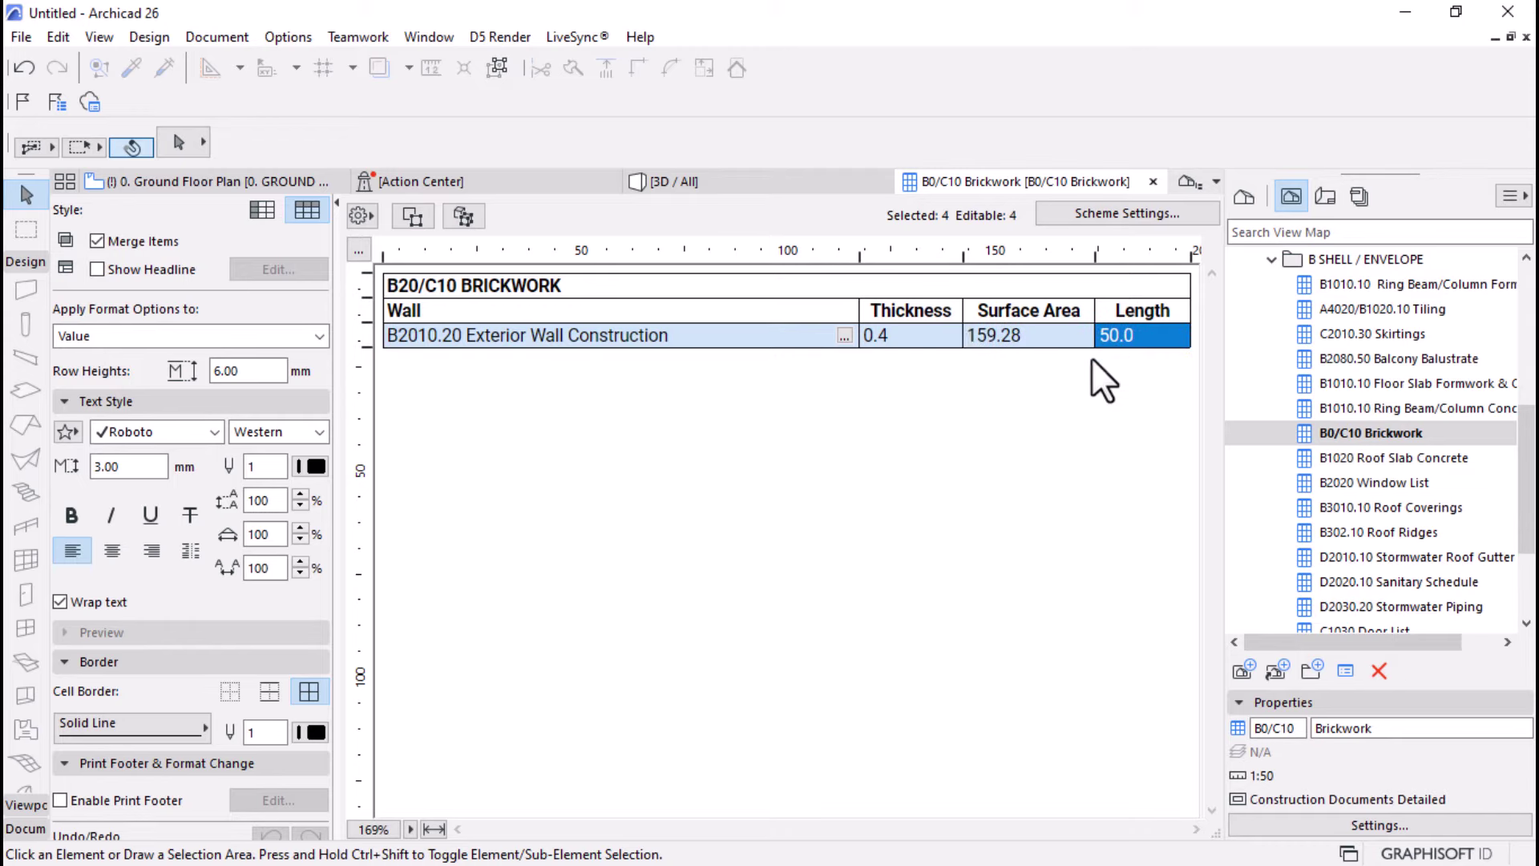
- Examine the Wall fields available for the Brickwork schedule in its Scheme Settings
click(1104, 210)
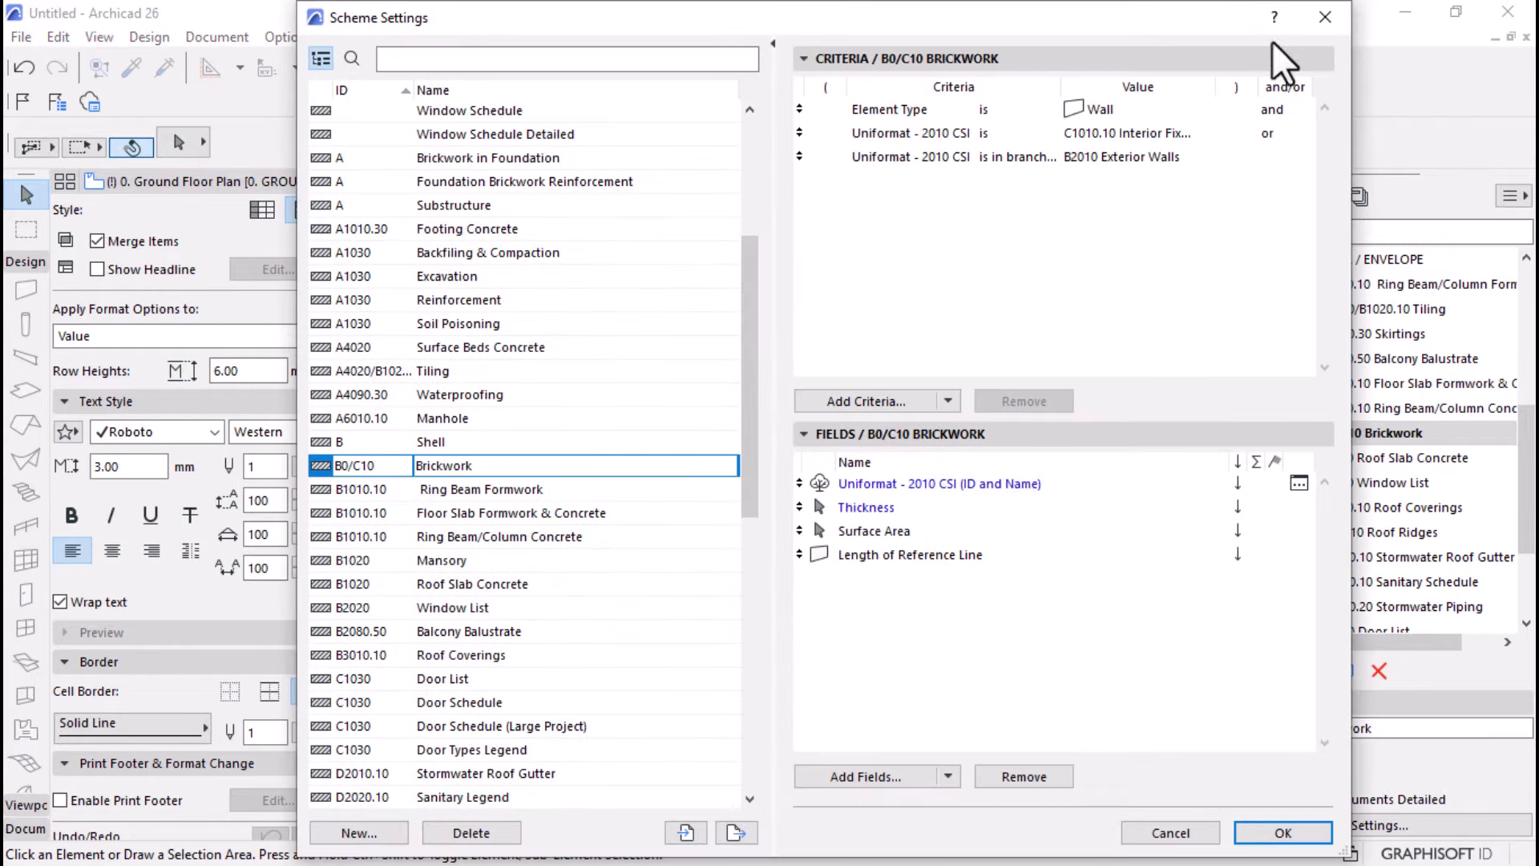
click(1319, 20)
click(1109, 211)
click(857, 777)
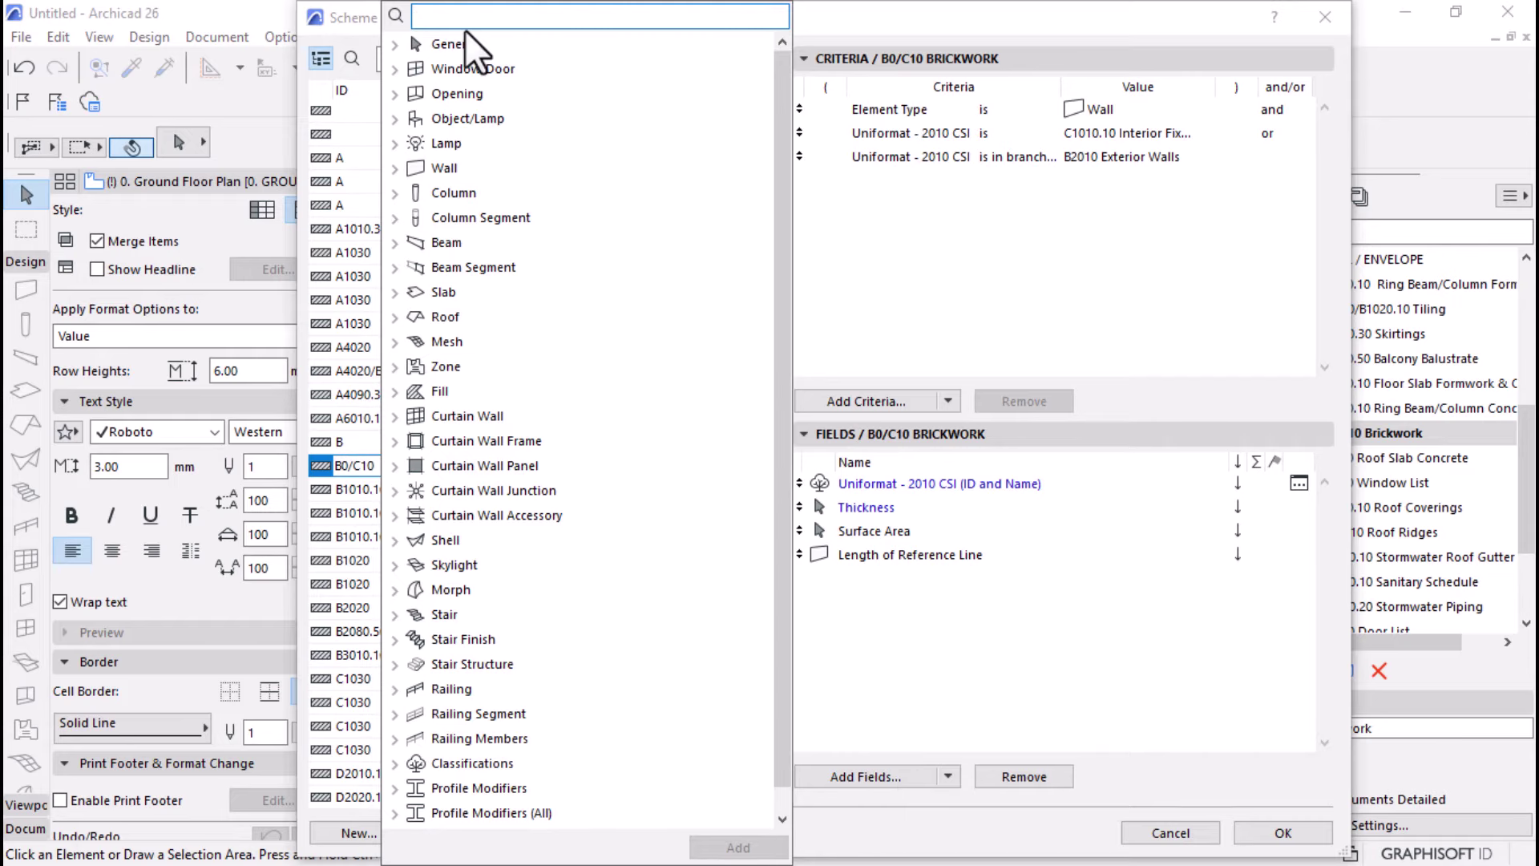
click(396, 170)
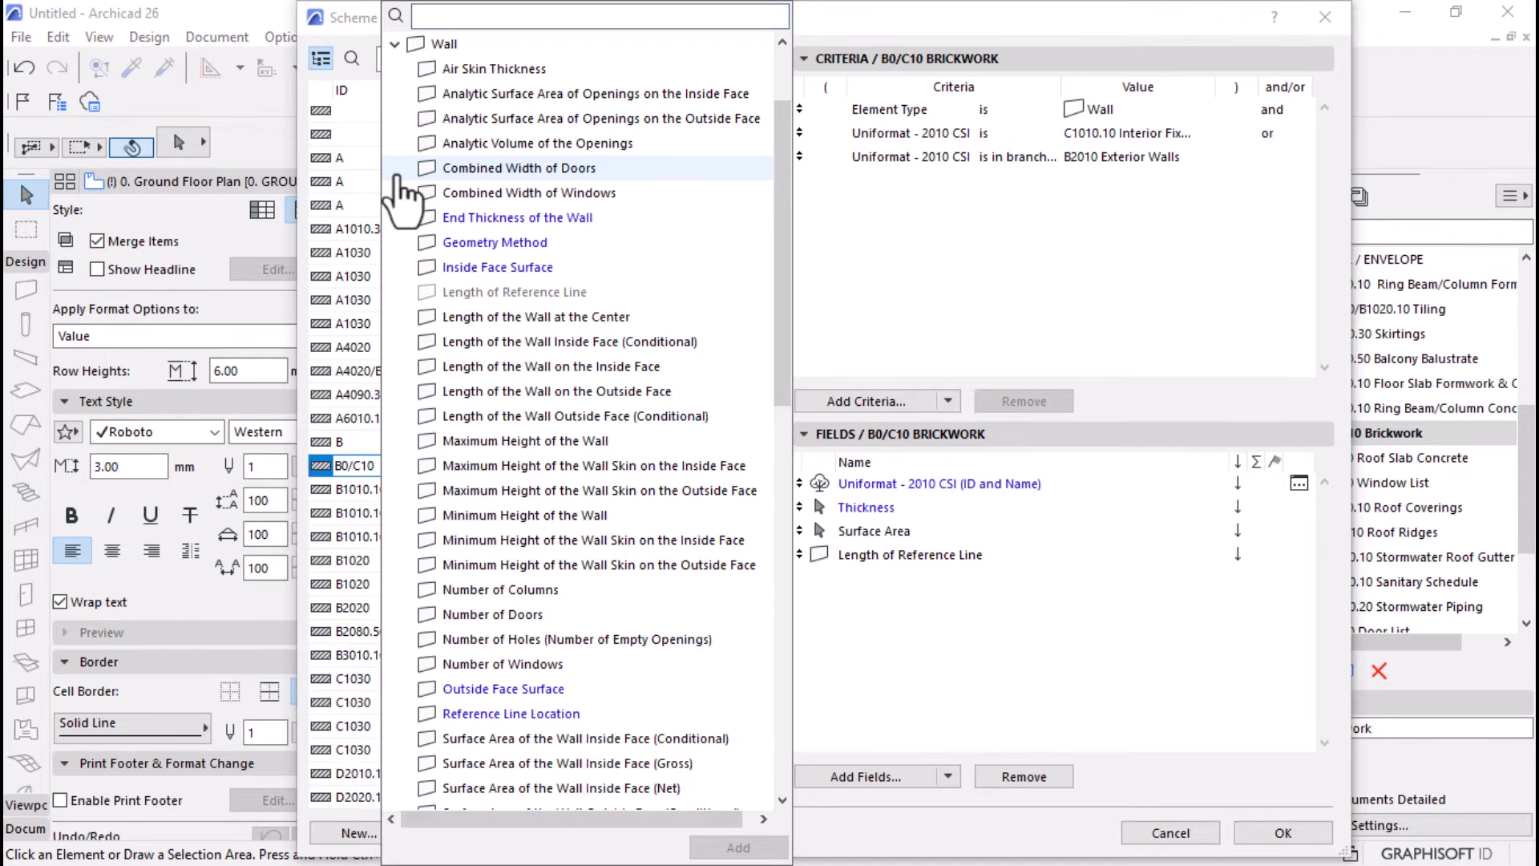
scroll(618, 320, down, 1)
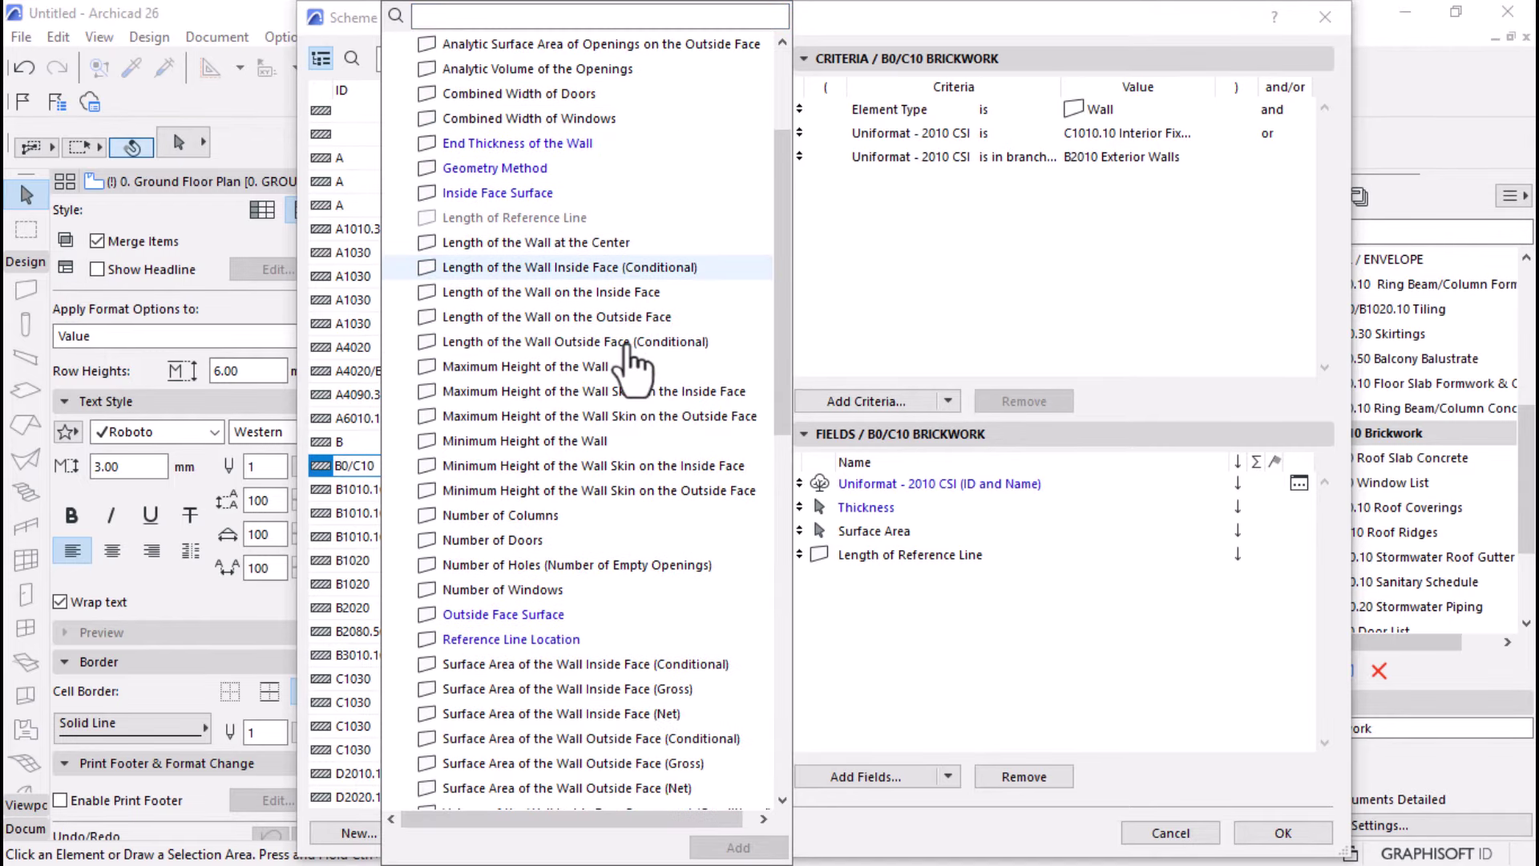
scroll(634, 369, down, 5)
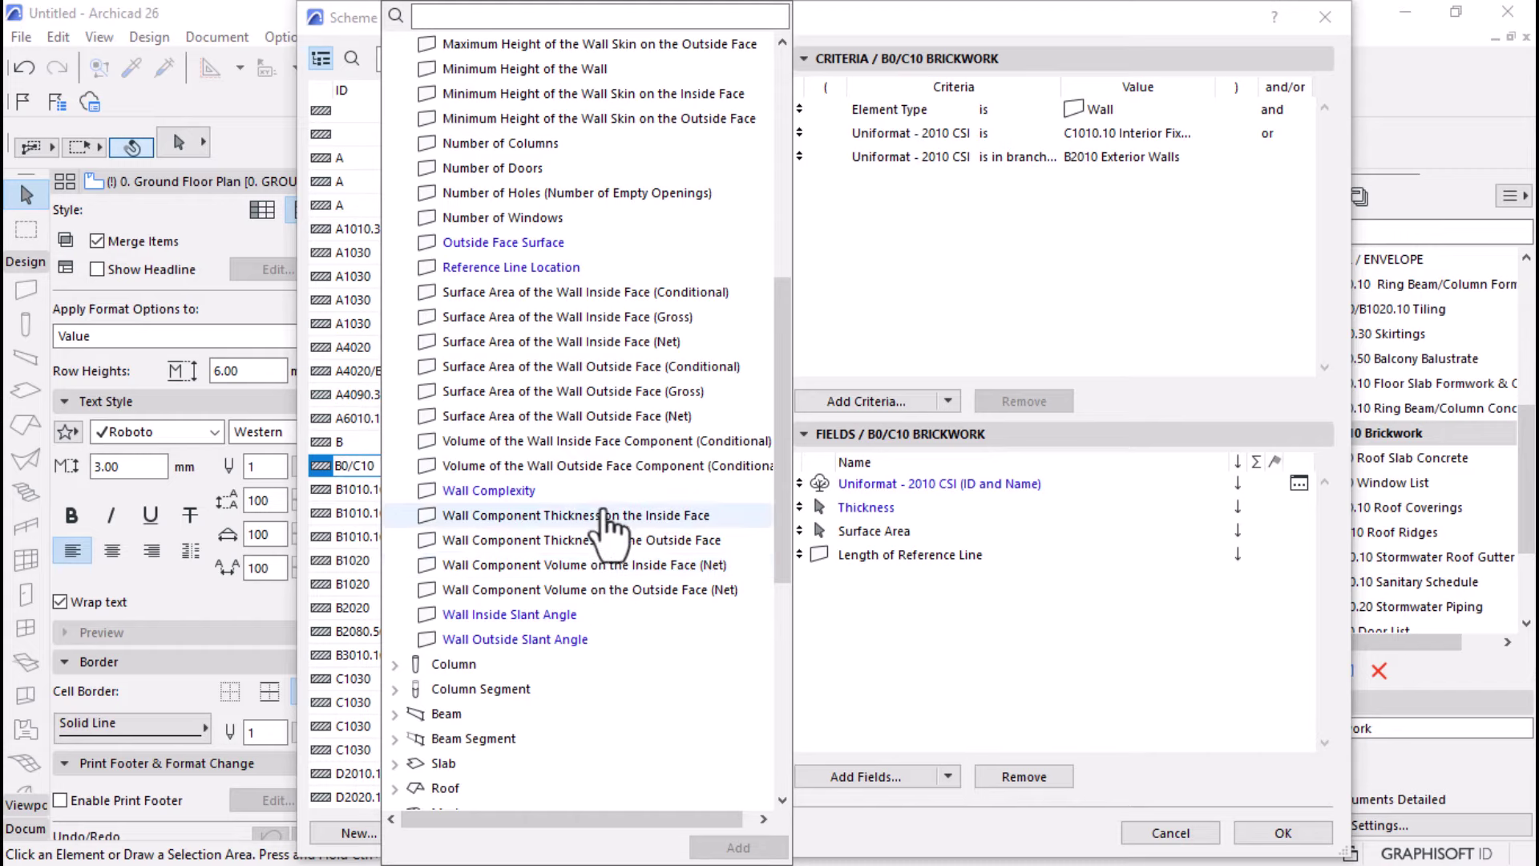
scroll(607, 527, up, 2)
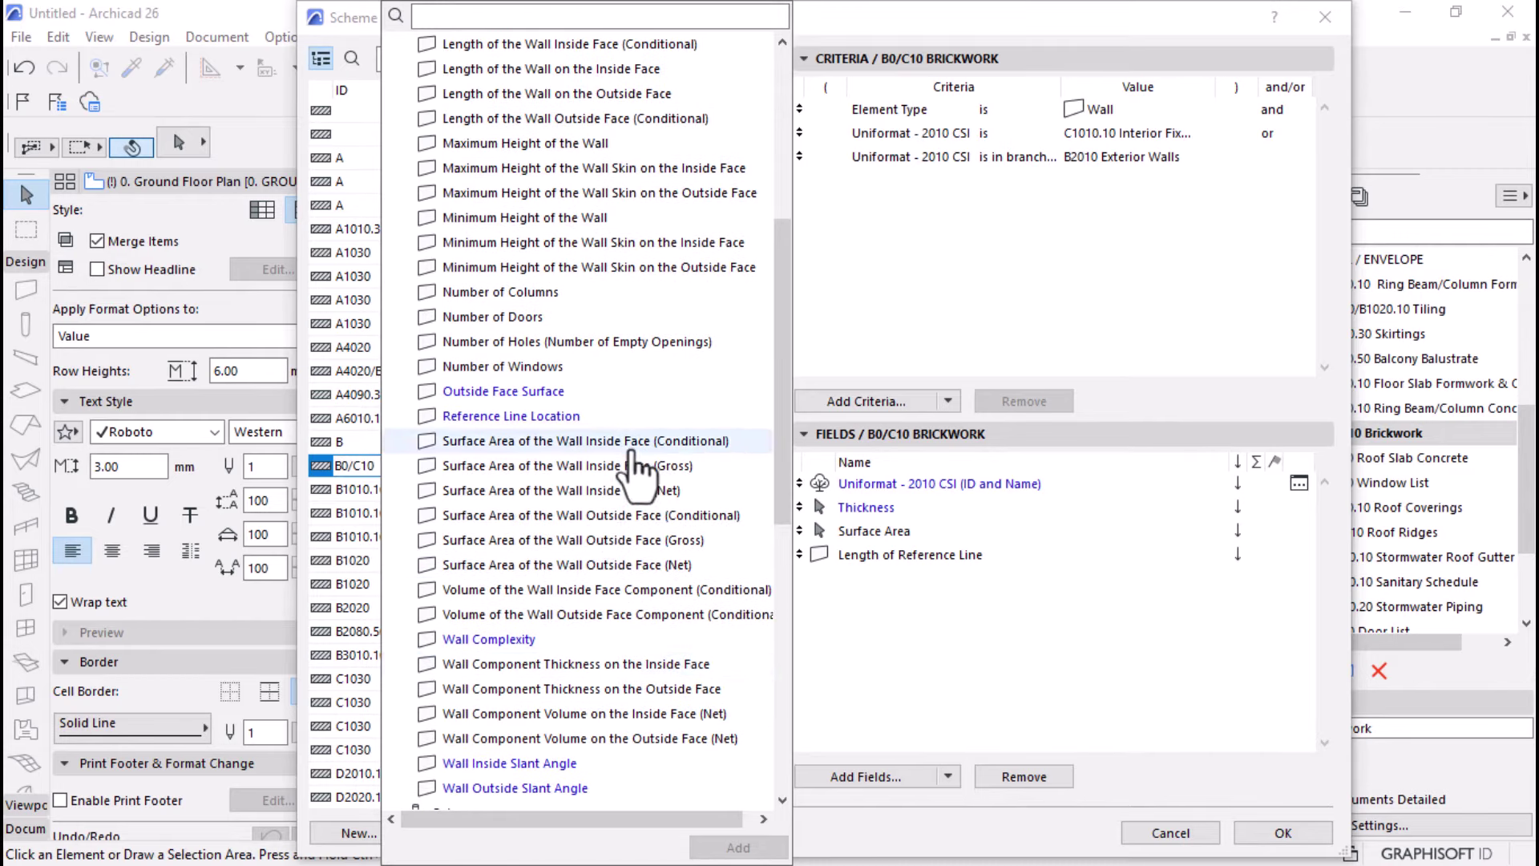
scroll(637, 473, up, 1)
scroll(638, 473, up, 1)
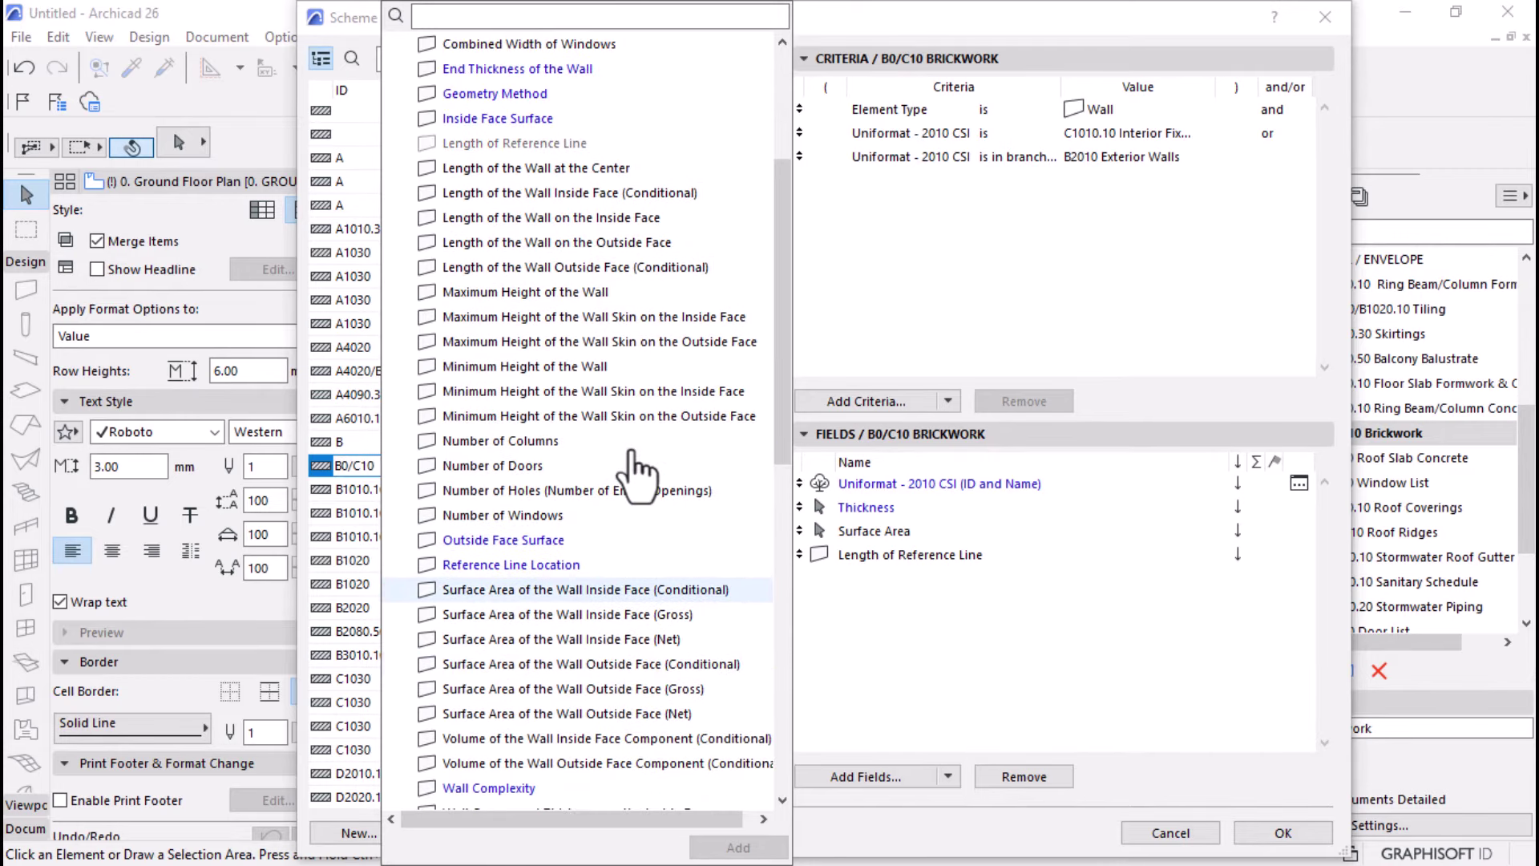
scroll(661, 449, up, 2)
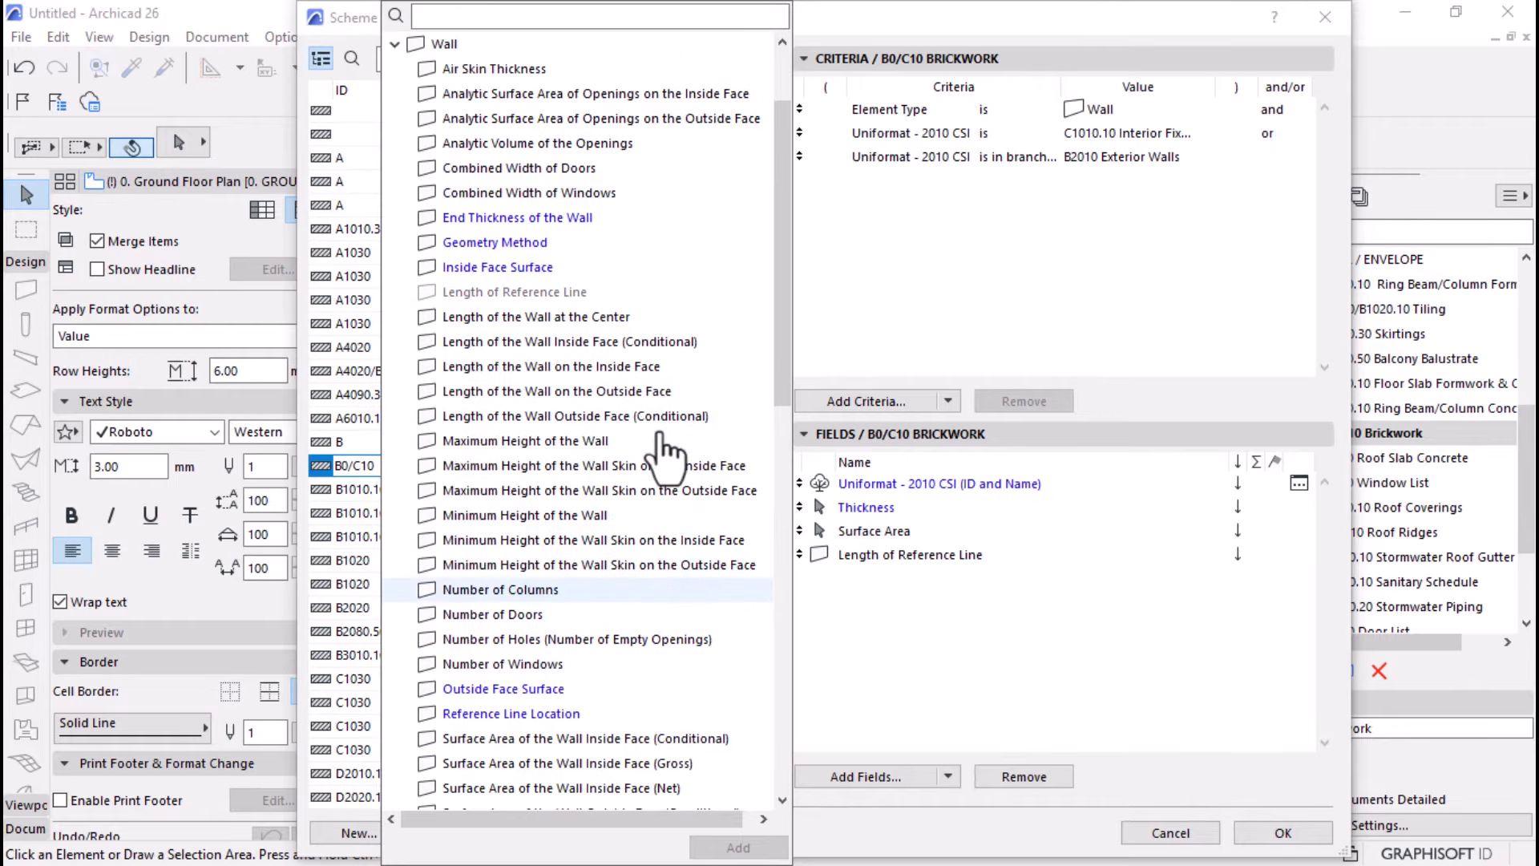
scroll(646, 302, up, 1)
- Search the fields for WALL VOLUME and add Volume of the Wall Outside Face Component (Conditional) to the Brickwork schedule
click(570, 17)
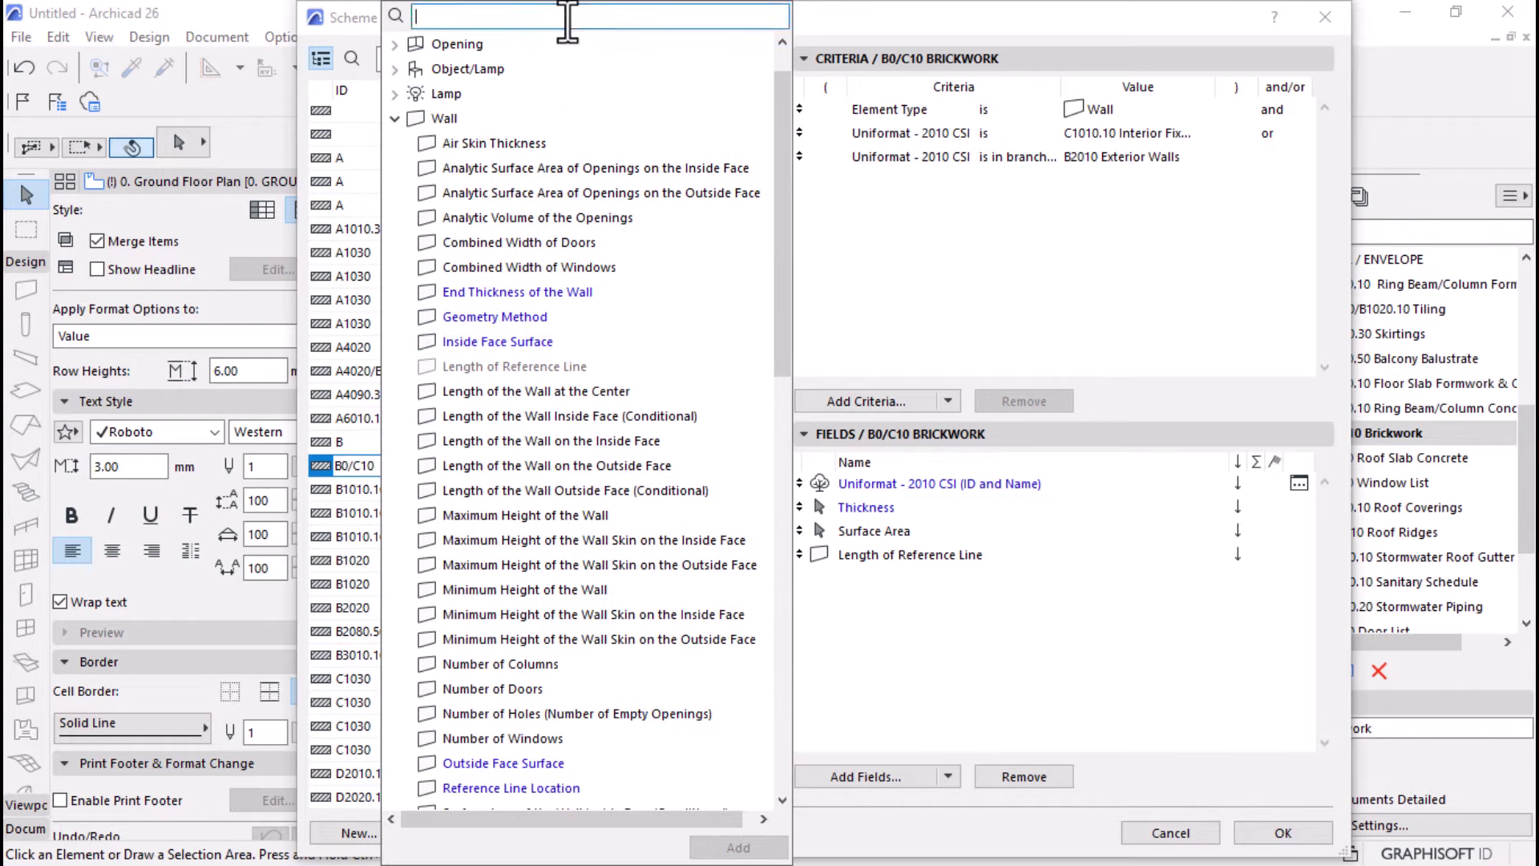
text(WALL )
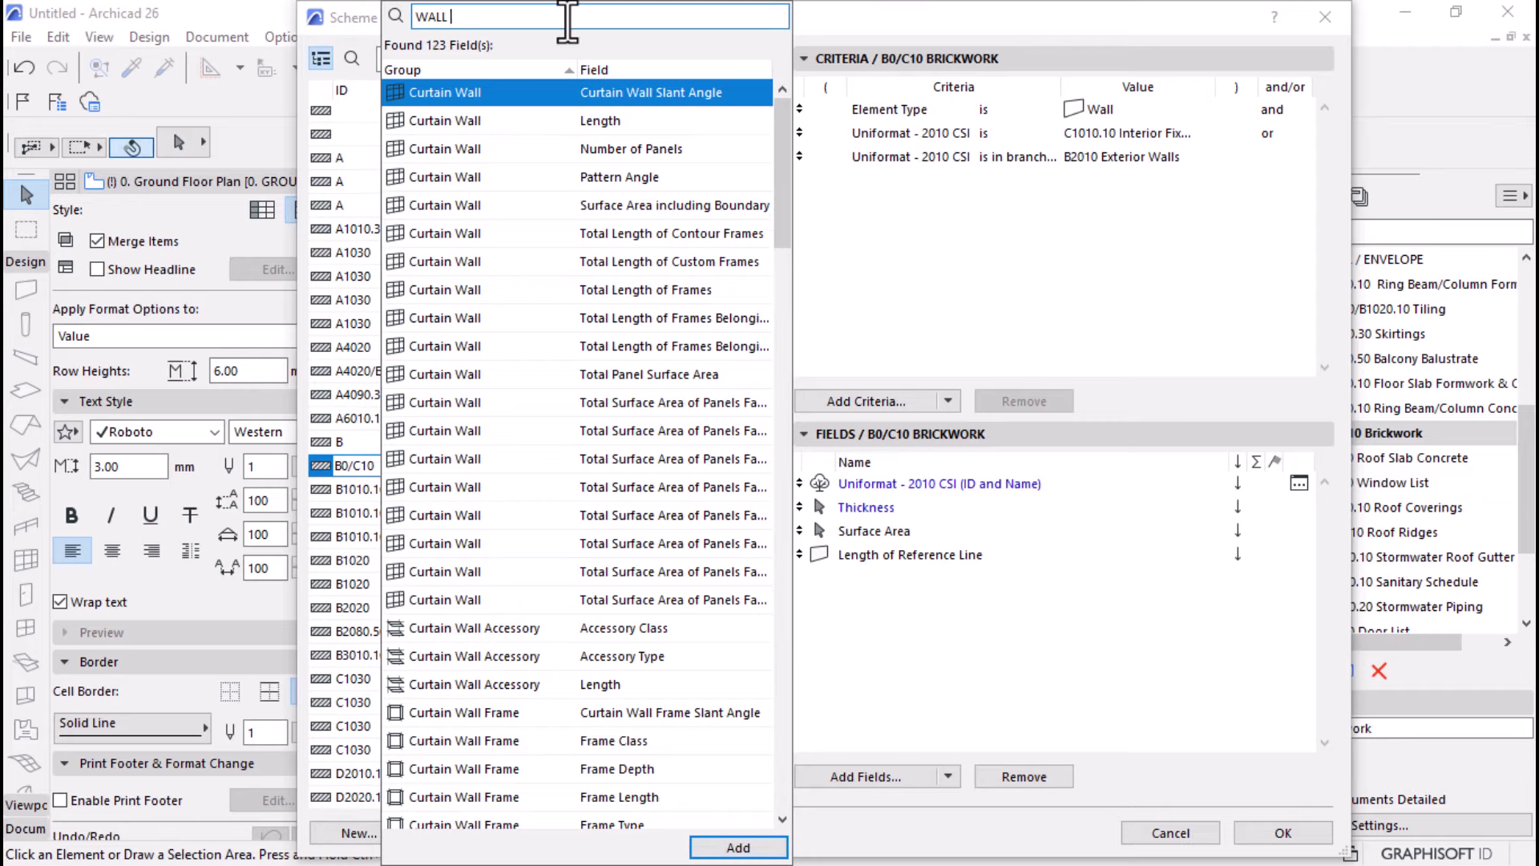
text(VOLUME)
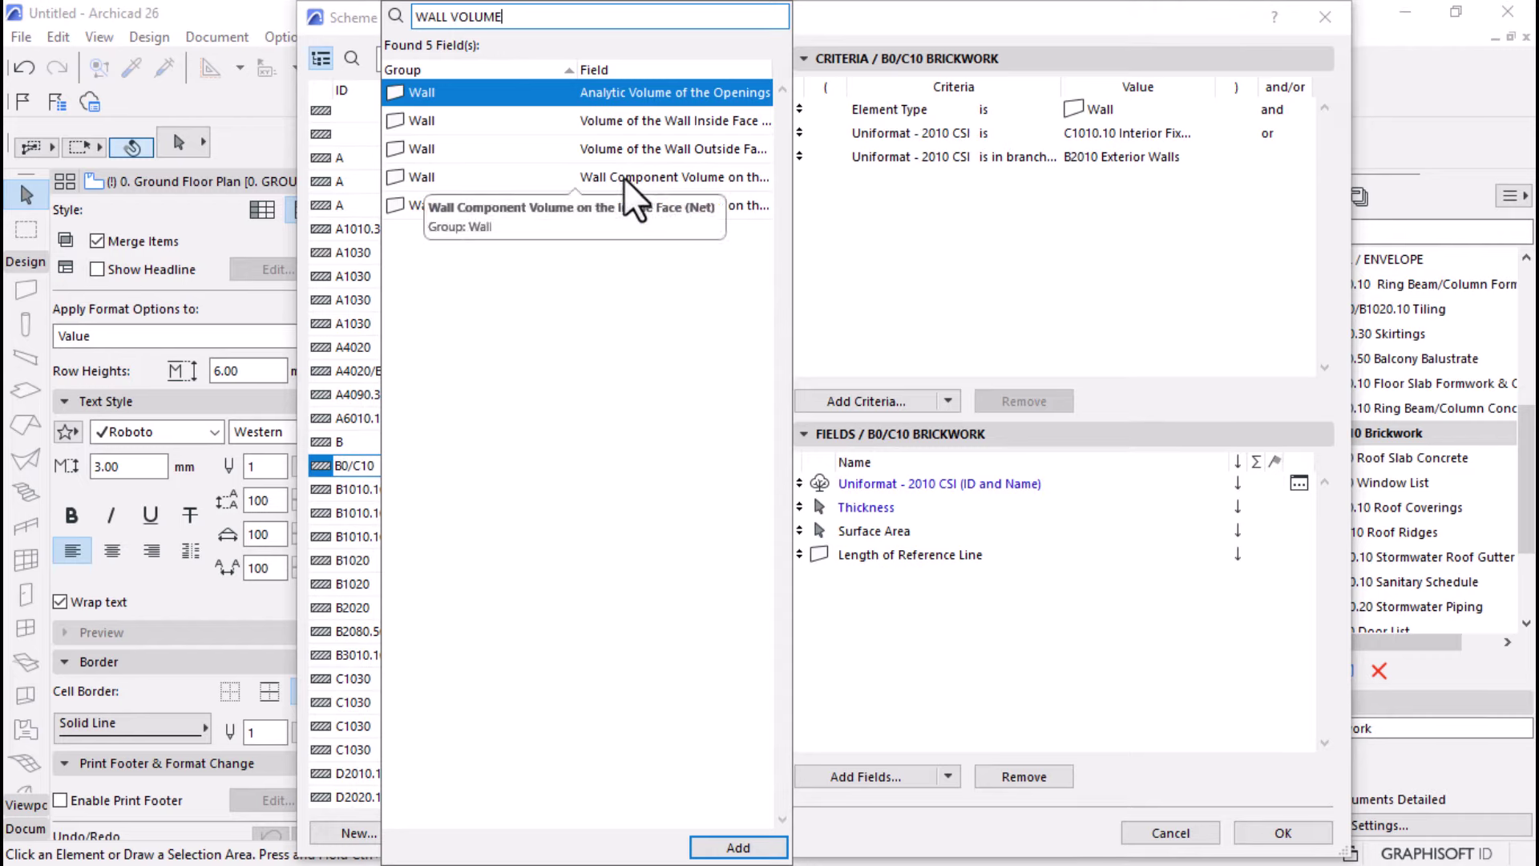
click(627, 149)
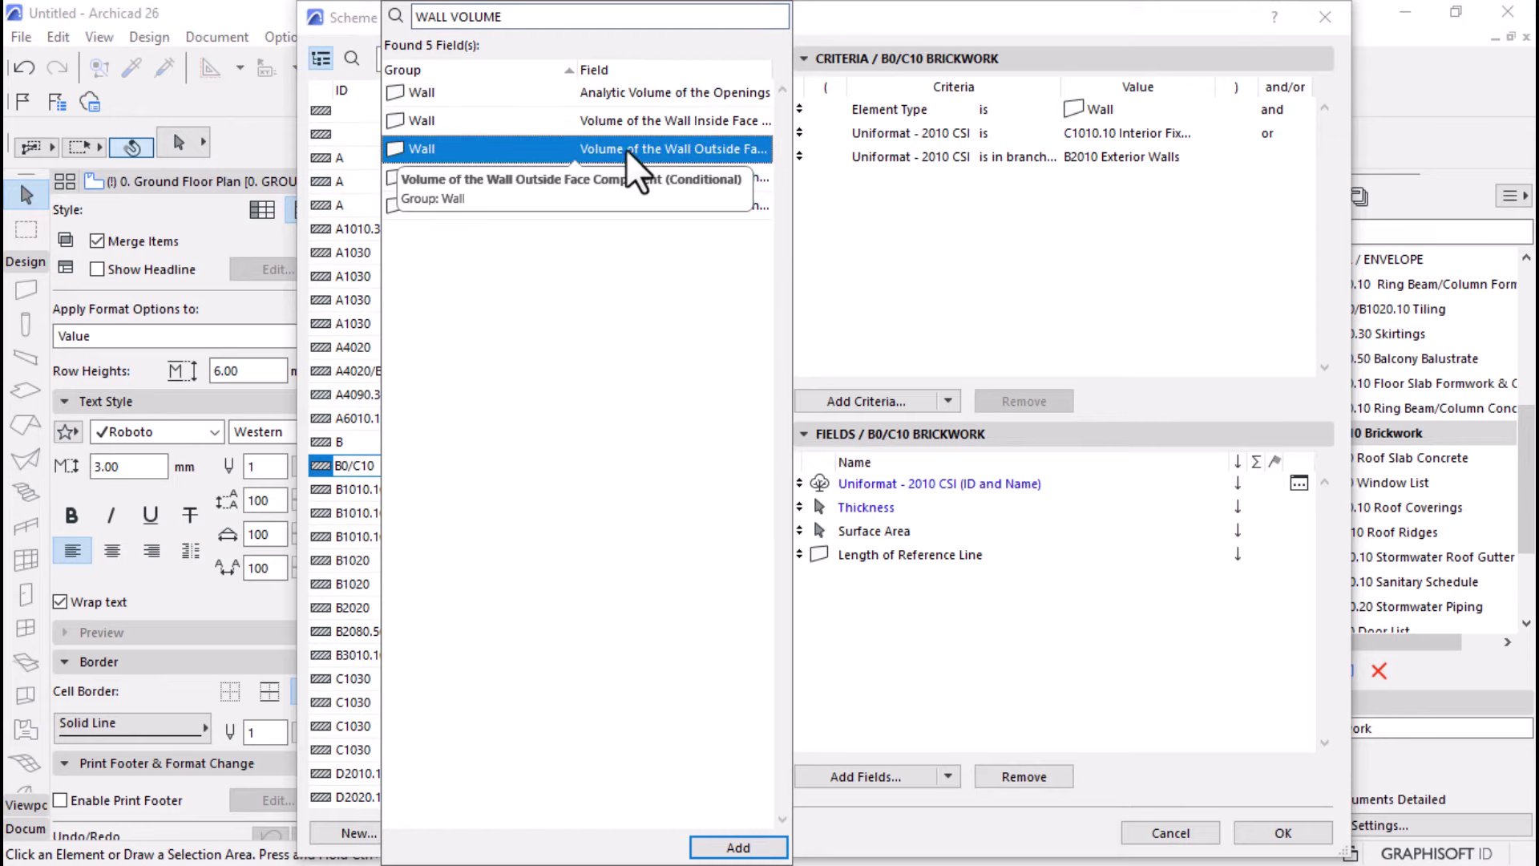
click(732, 843)
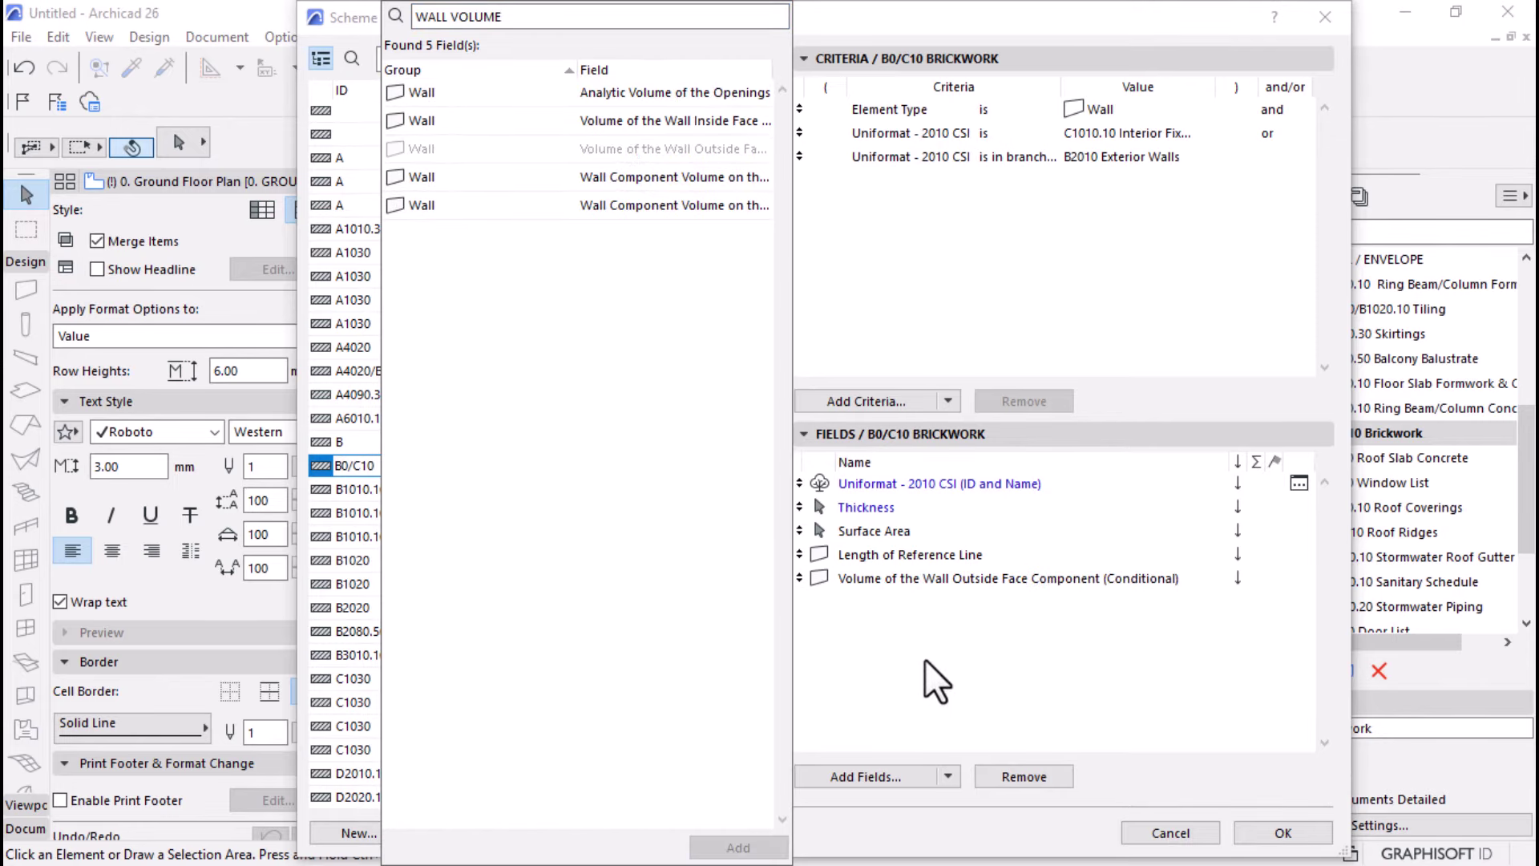
click(1275, 834)
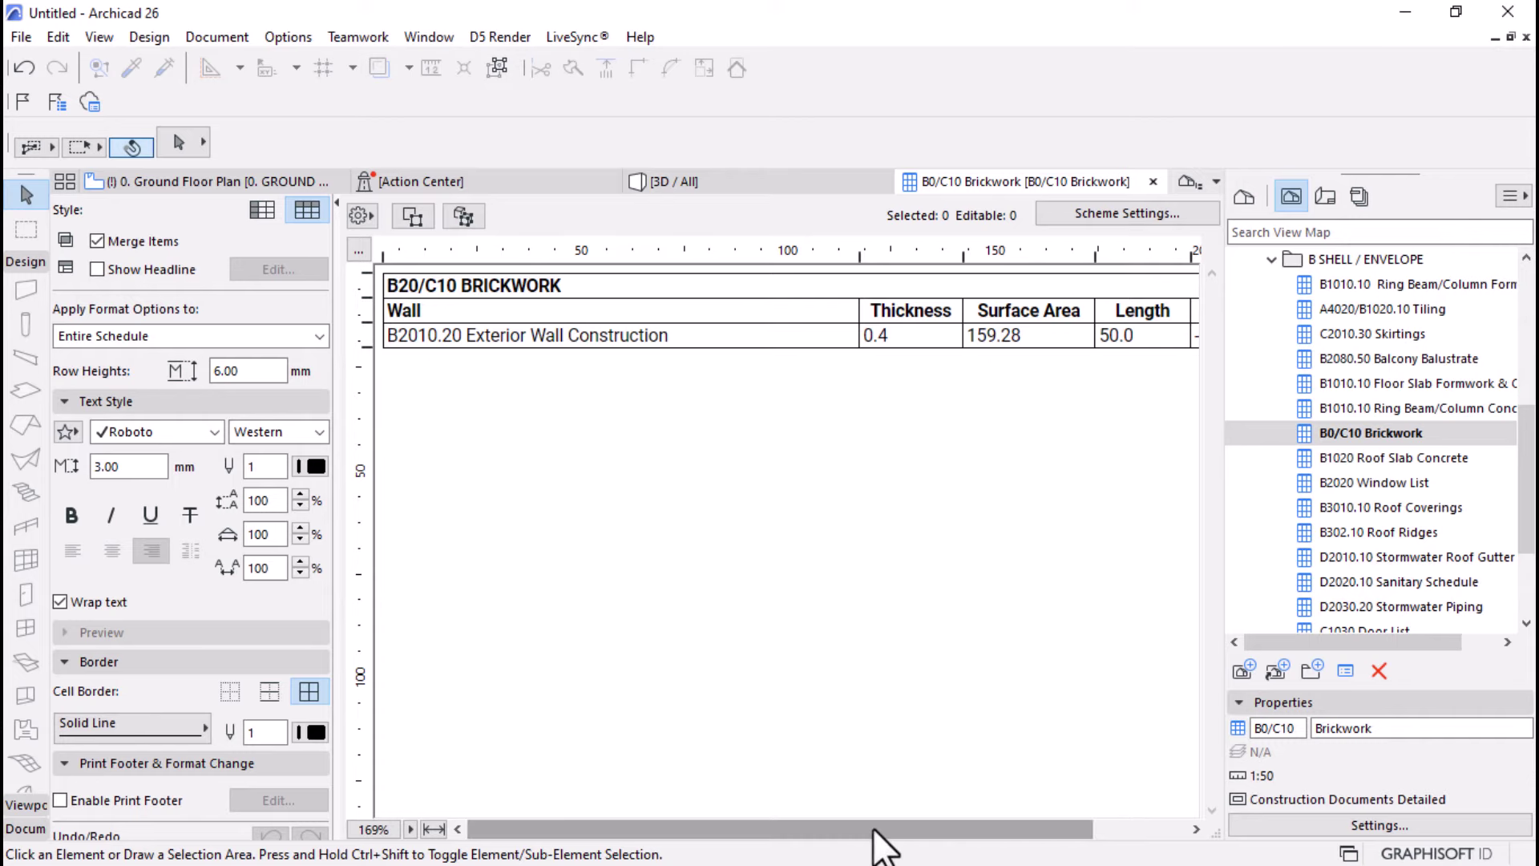
drag(876, 834, 970, 835)
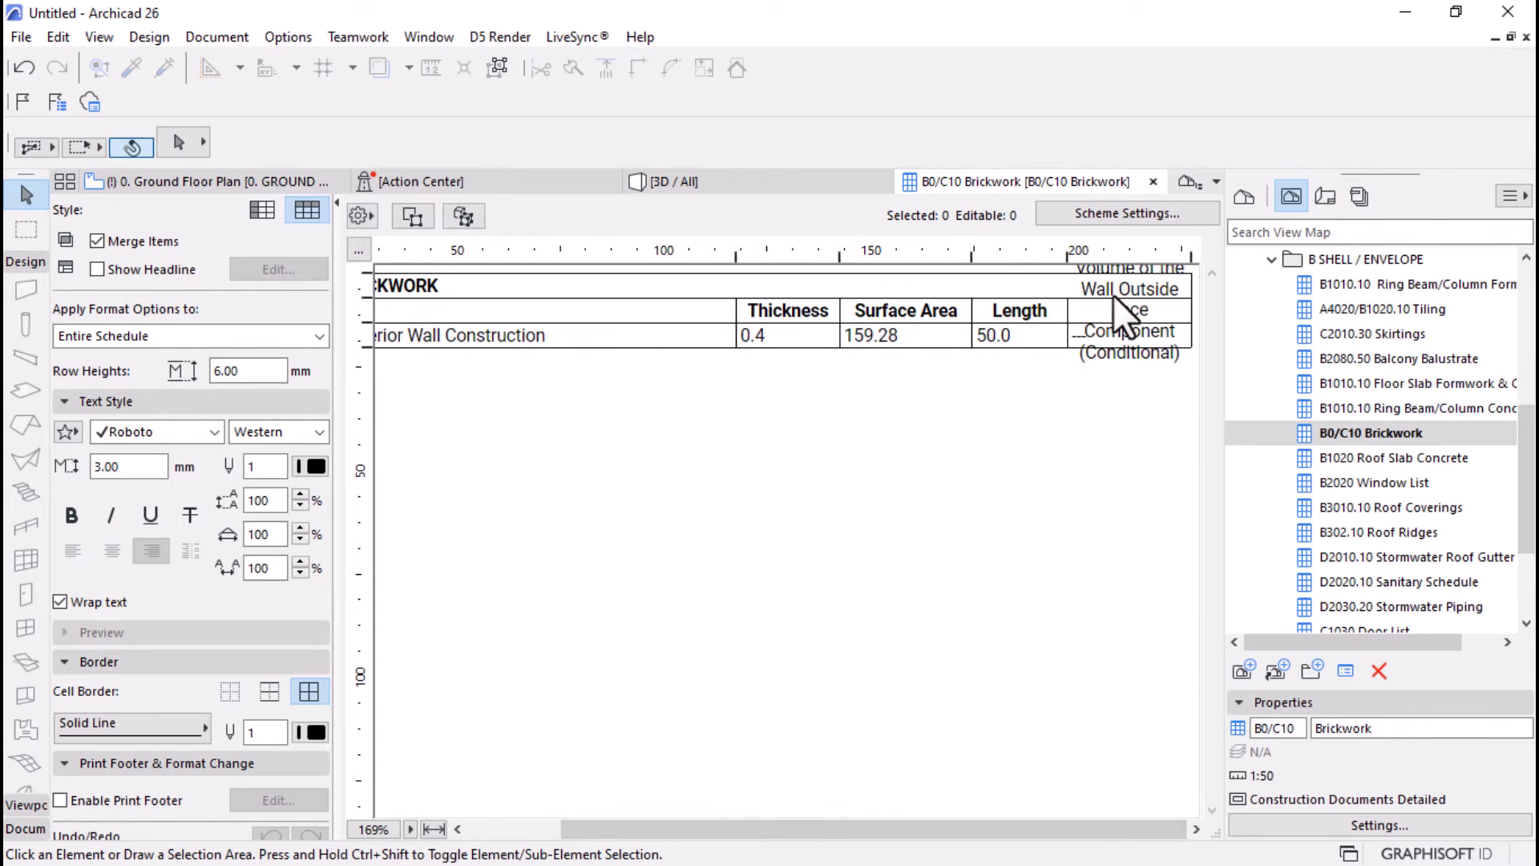
- Remove the Volume of the Wall Outside Face Component (Conditional) field from the Brickwork scheme
click(1133, 213)
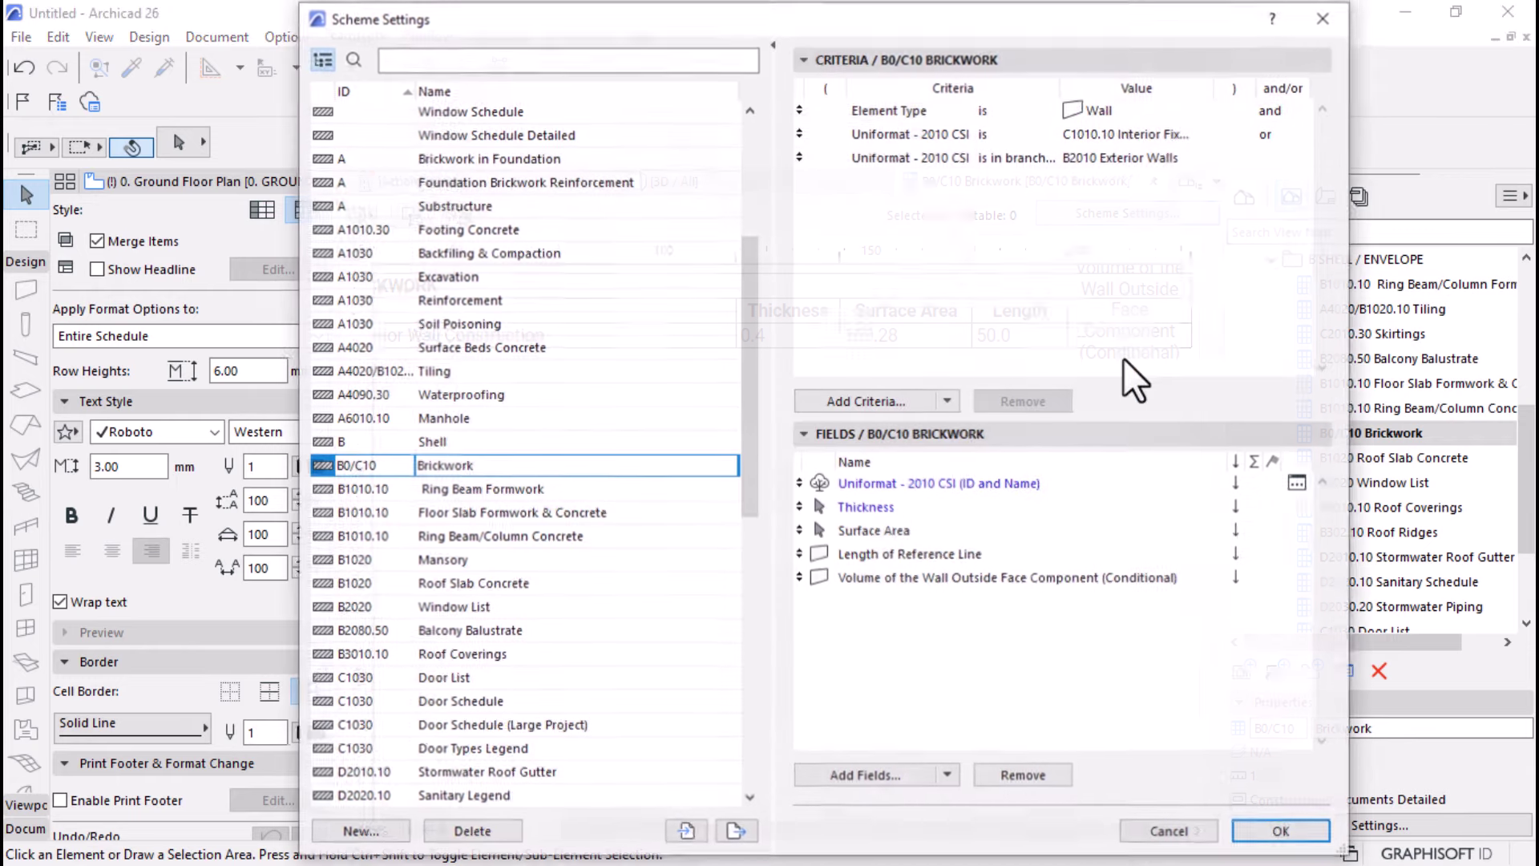
click(886, 574)
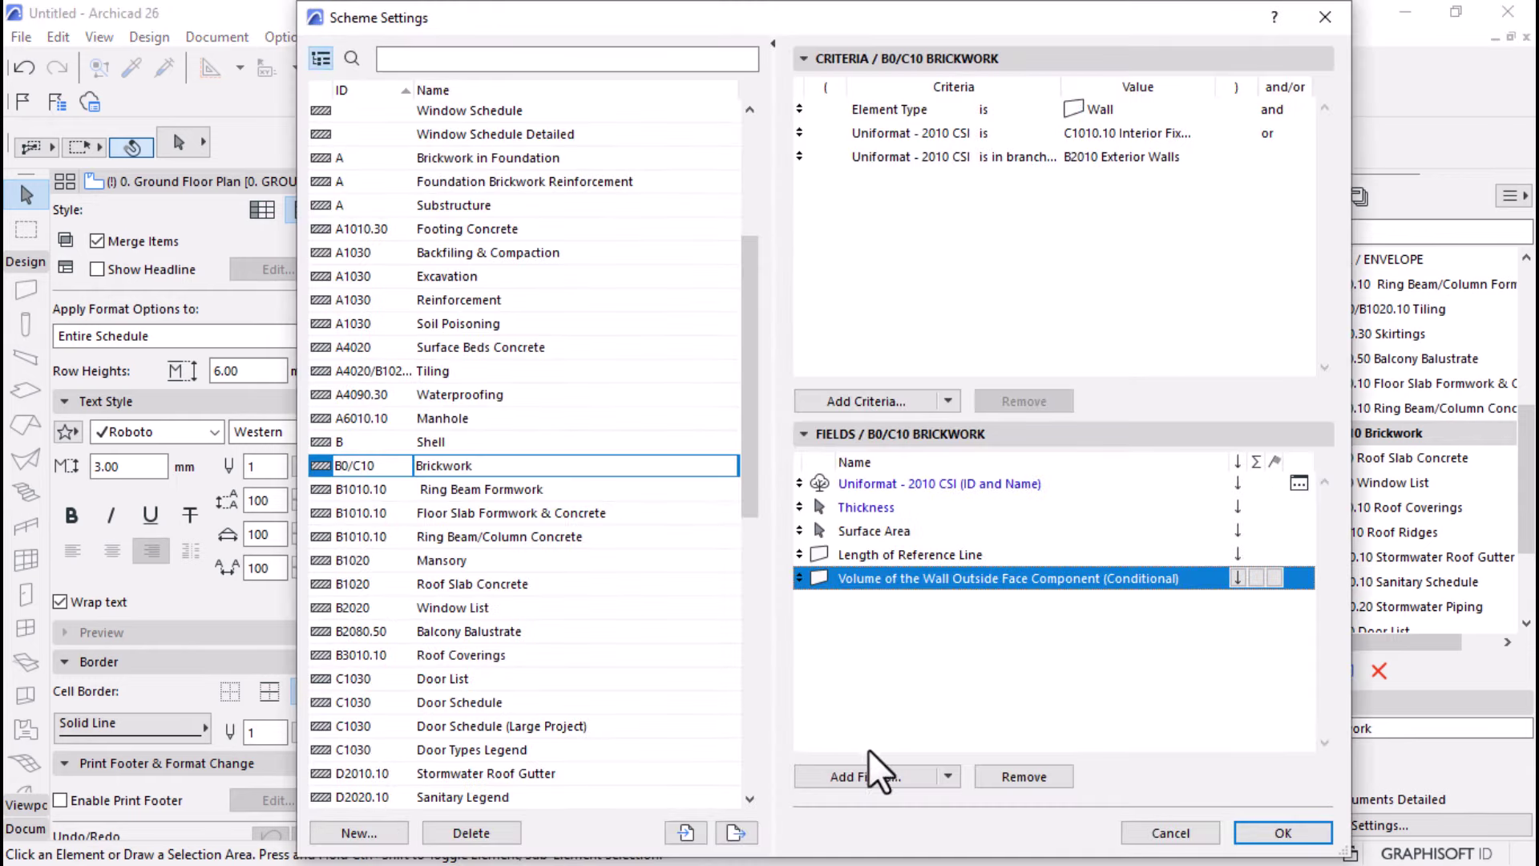
click(1027, 772)
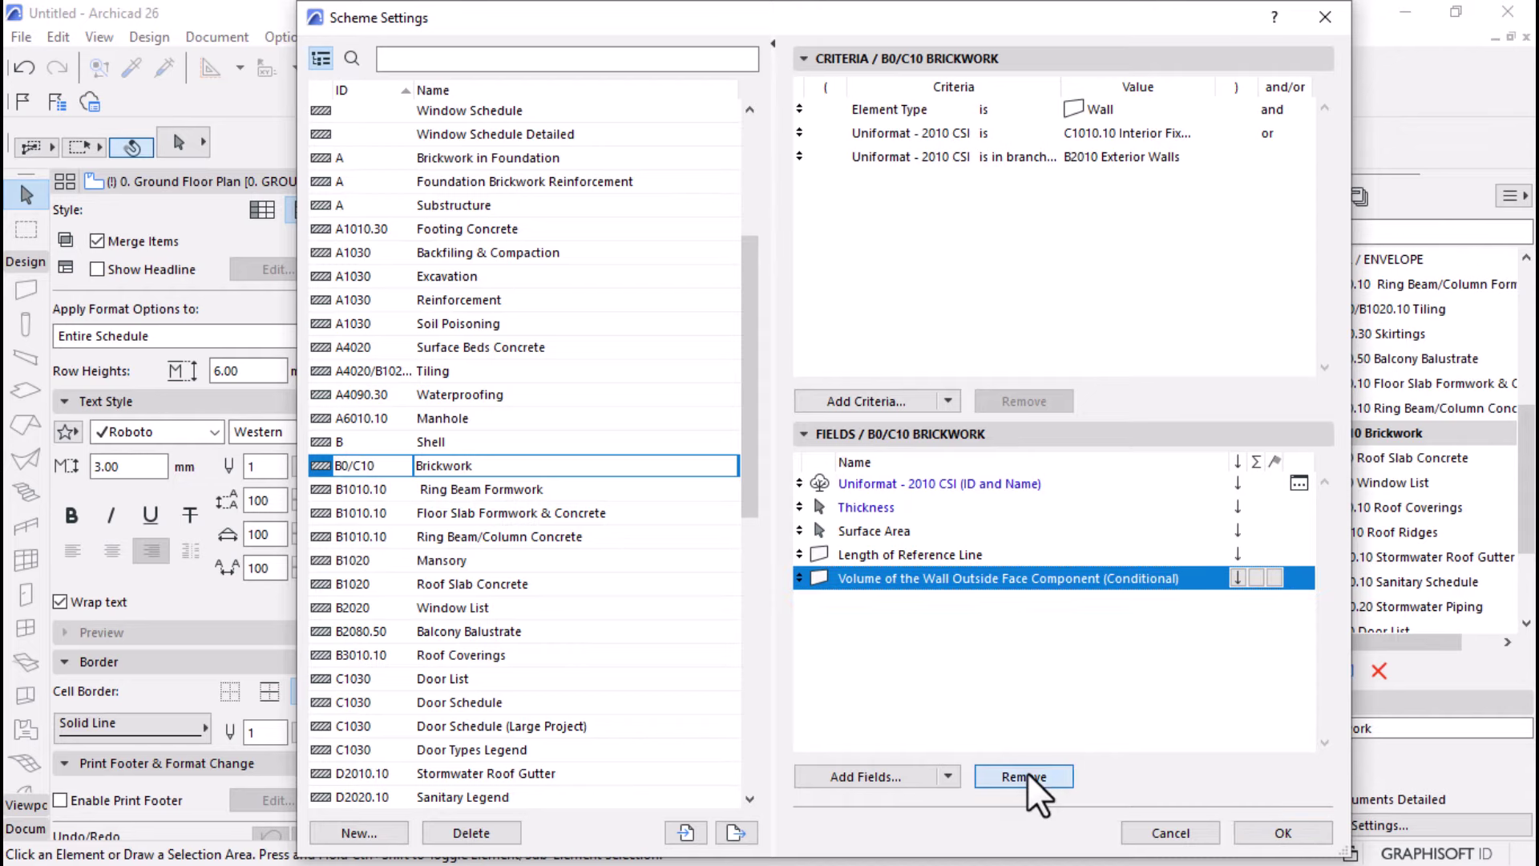
- Add the Wall Component Volume on the Inside Face (Net) field to the Brickwork scheme and apply the settings
click(852, 774)
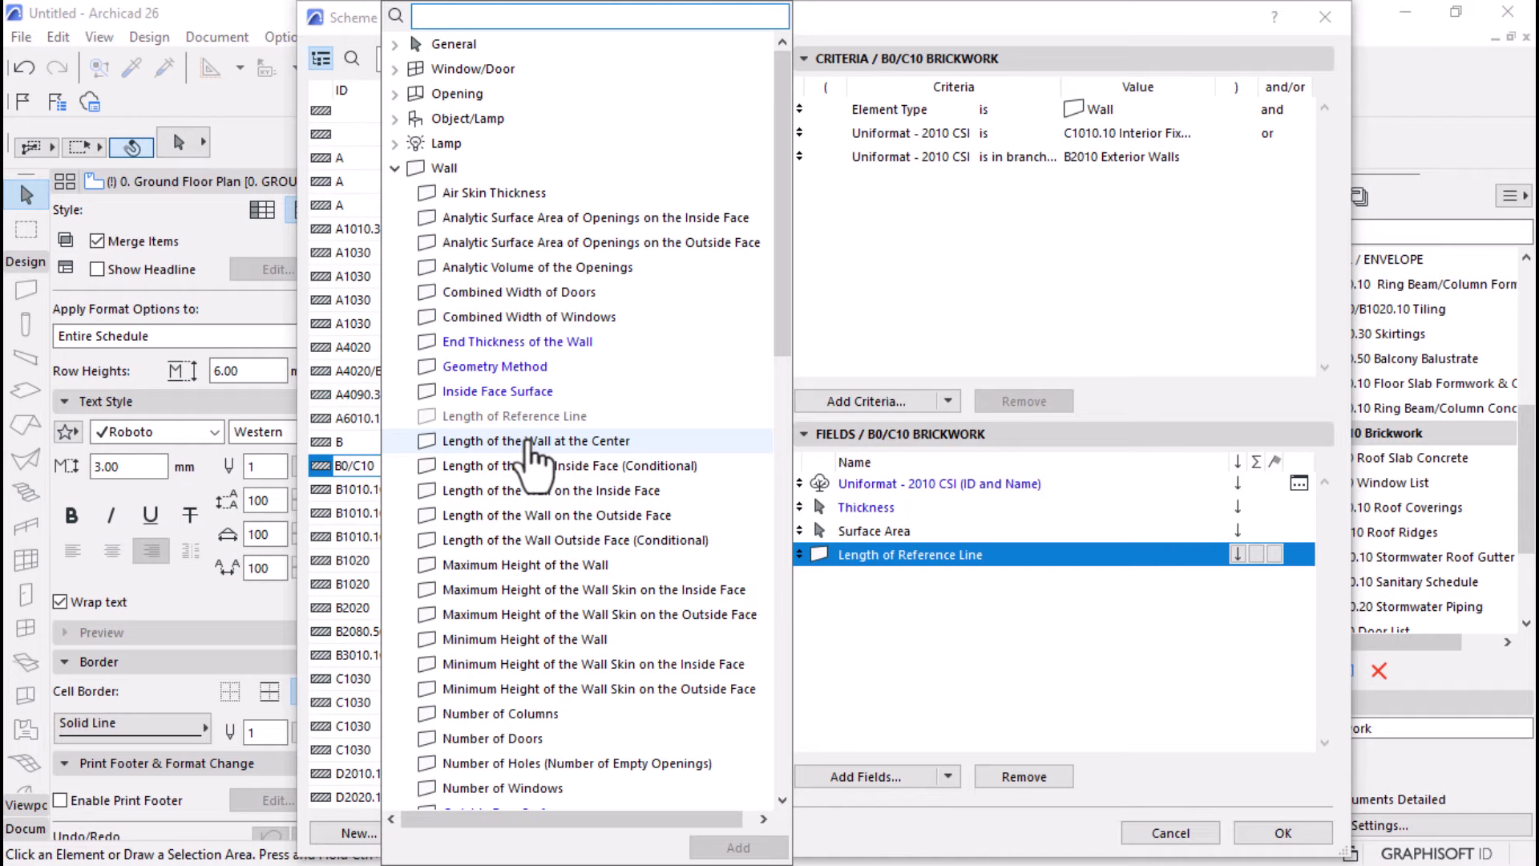
scroll(532, 461, down, 2)
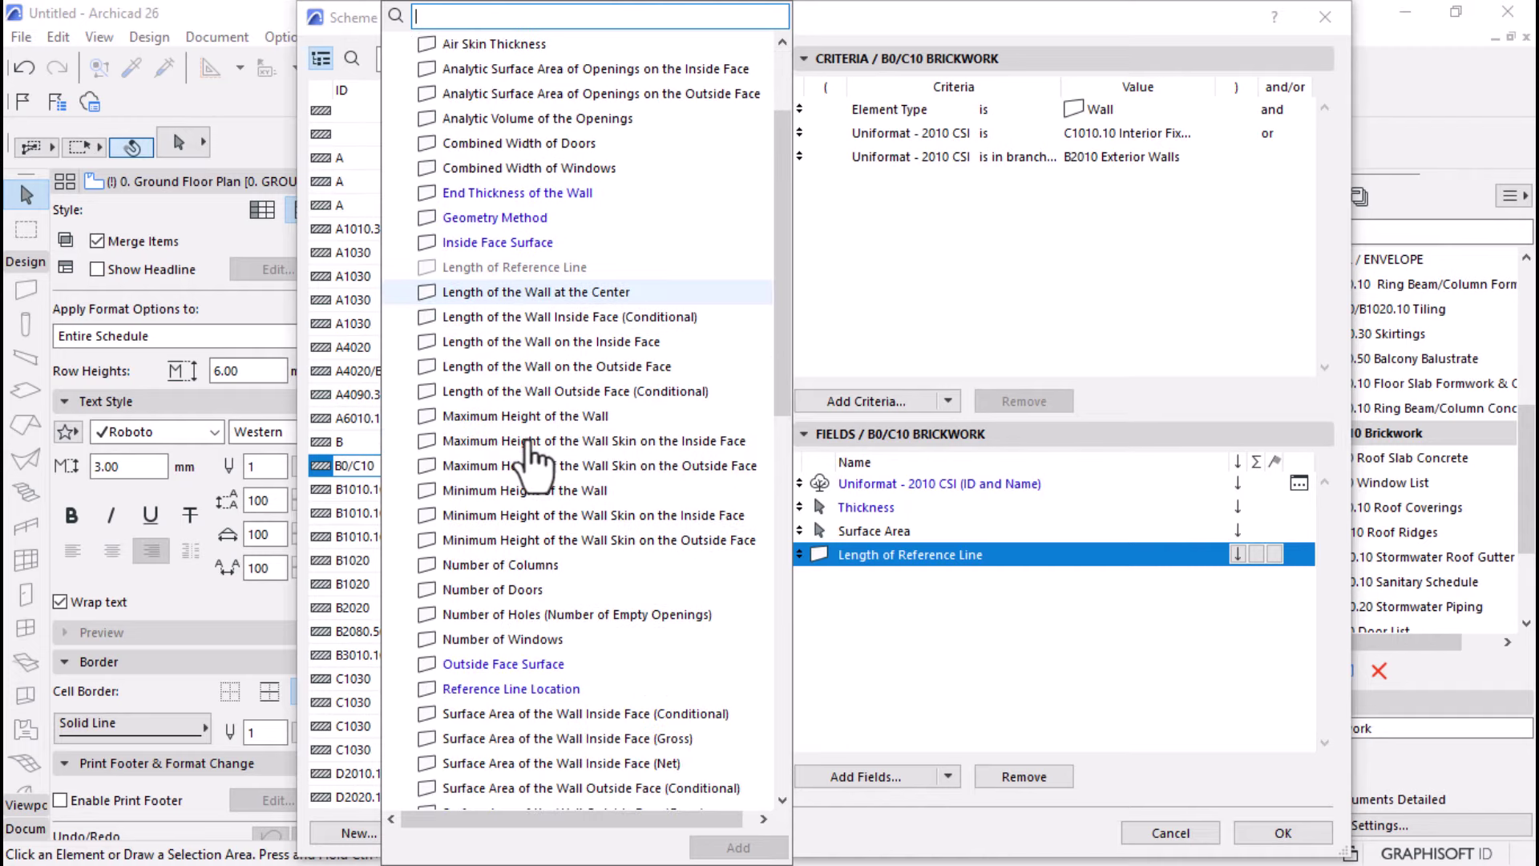
scroll(533, 464, down, 2)
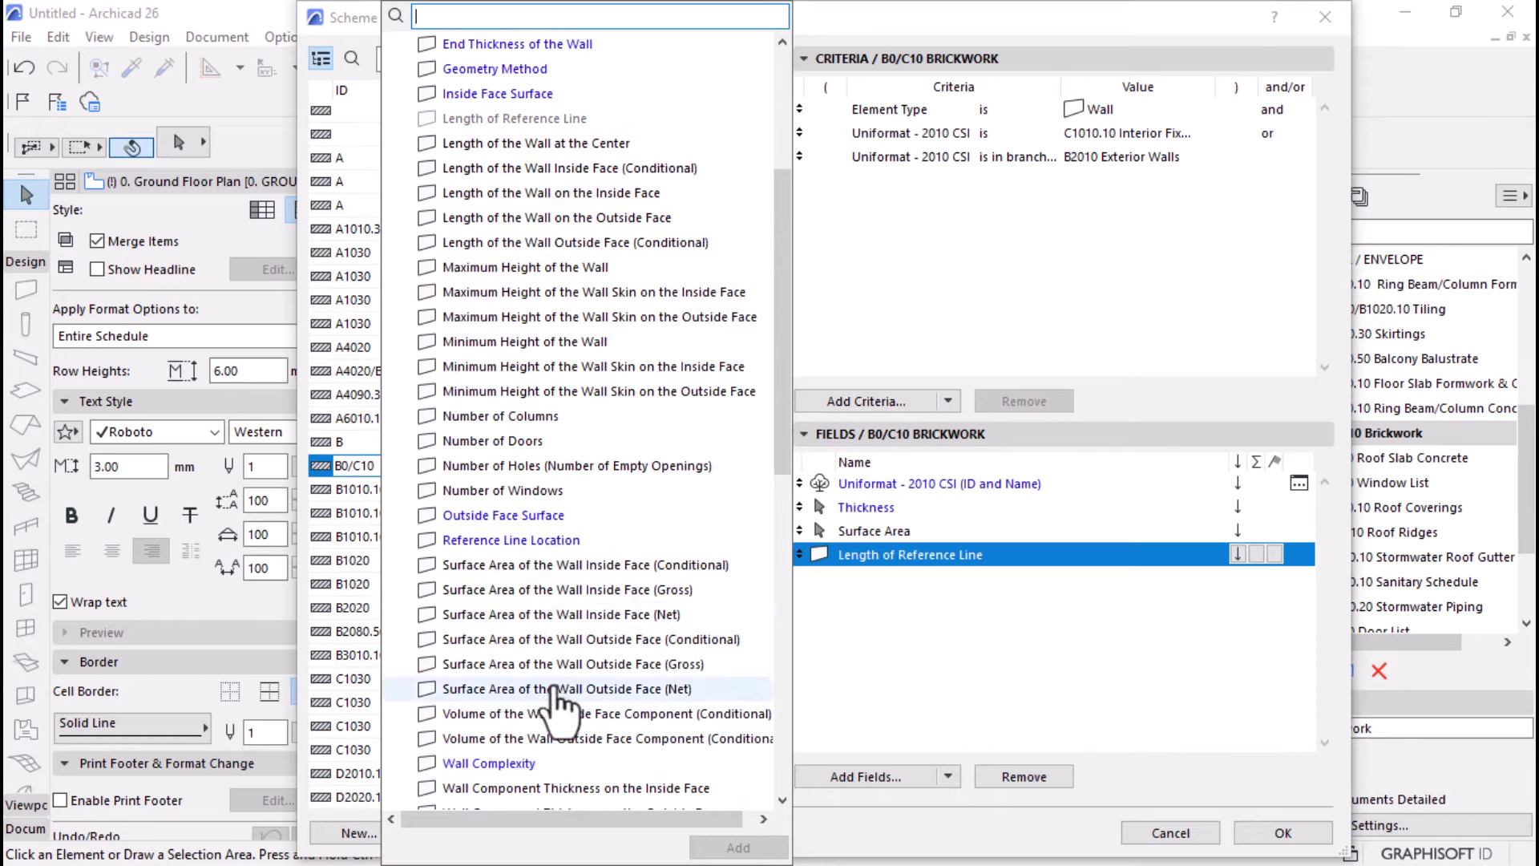
scroll(547, 614, down, 1)
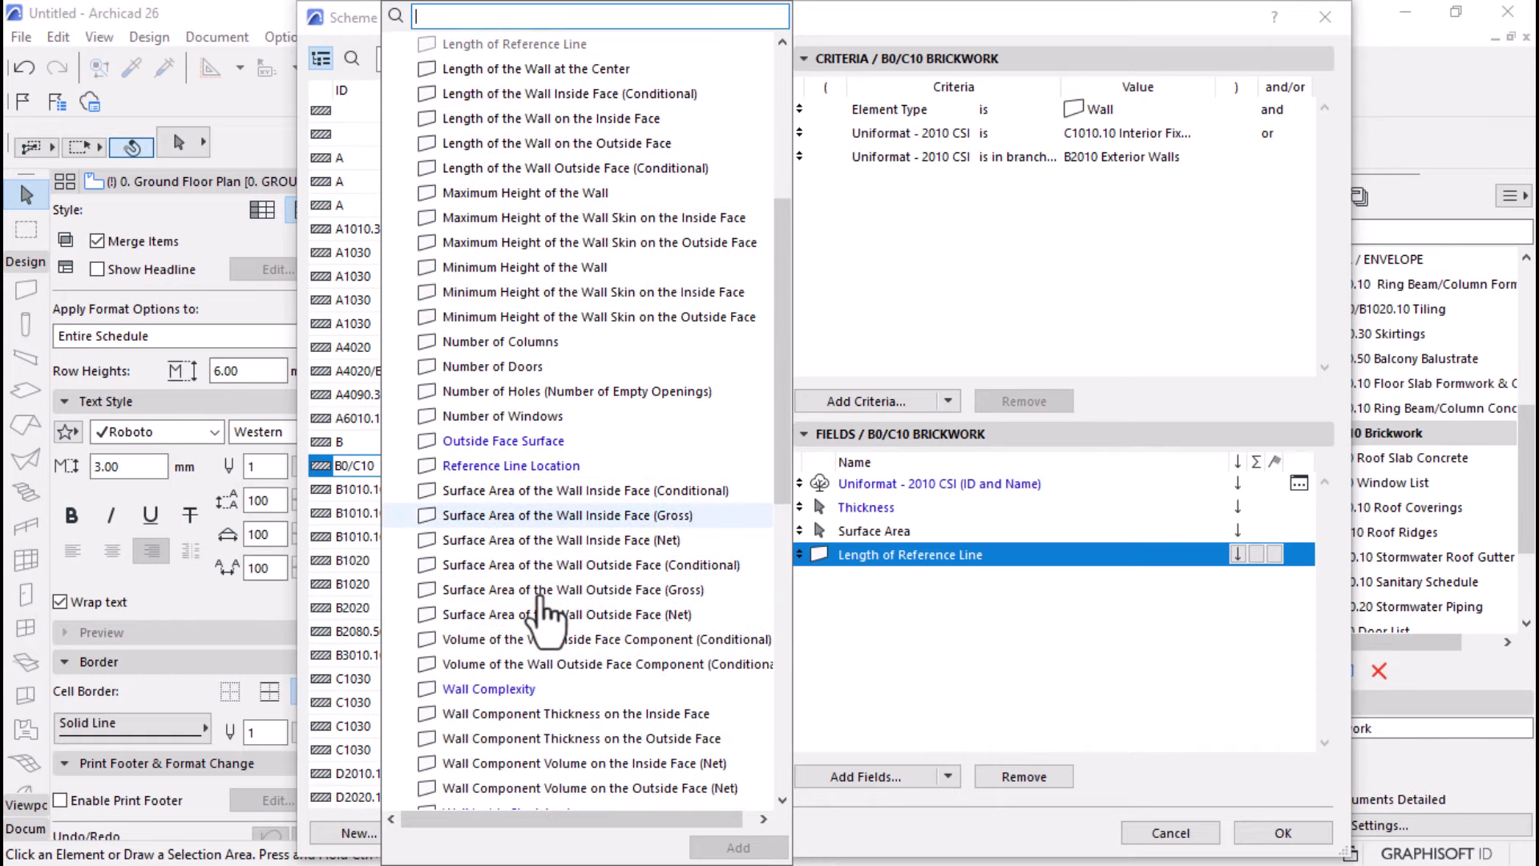
scroll(548, 613, down, 1)
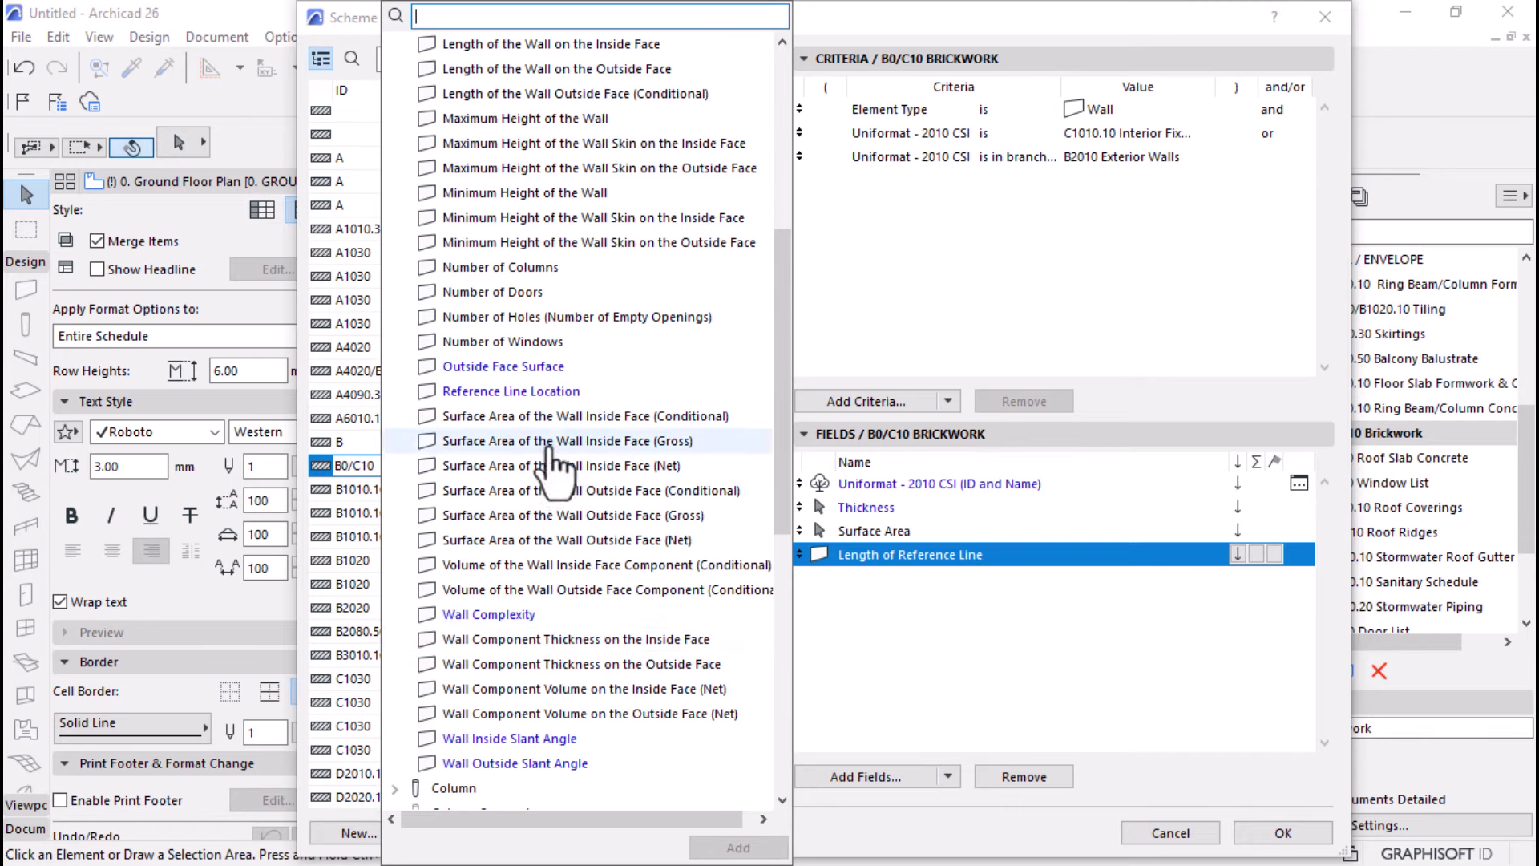
click(586, 715)
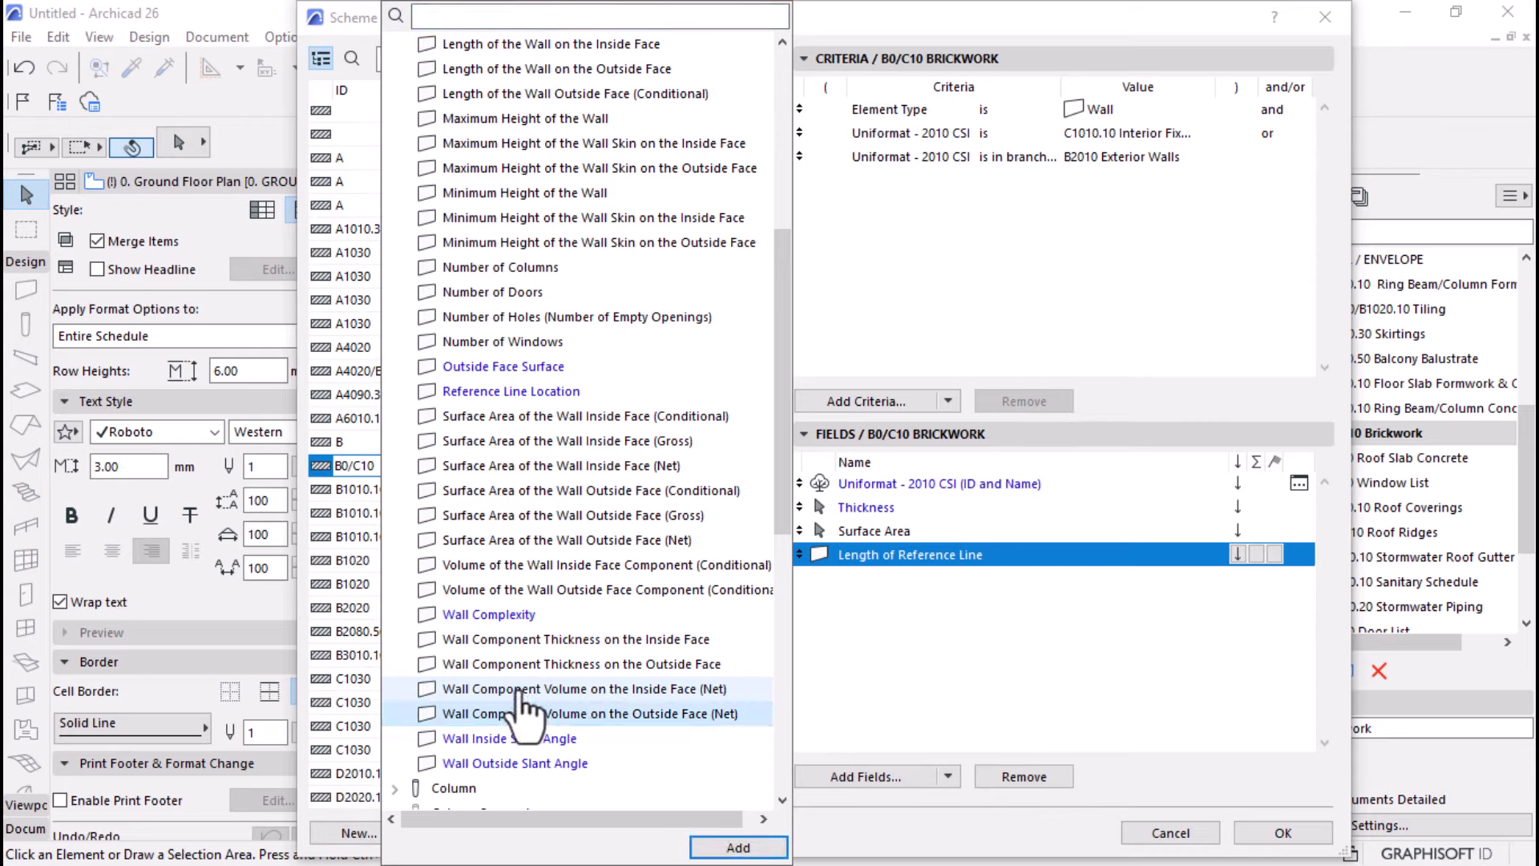
click(553, 689)
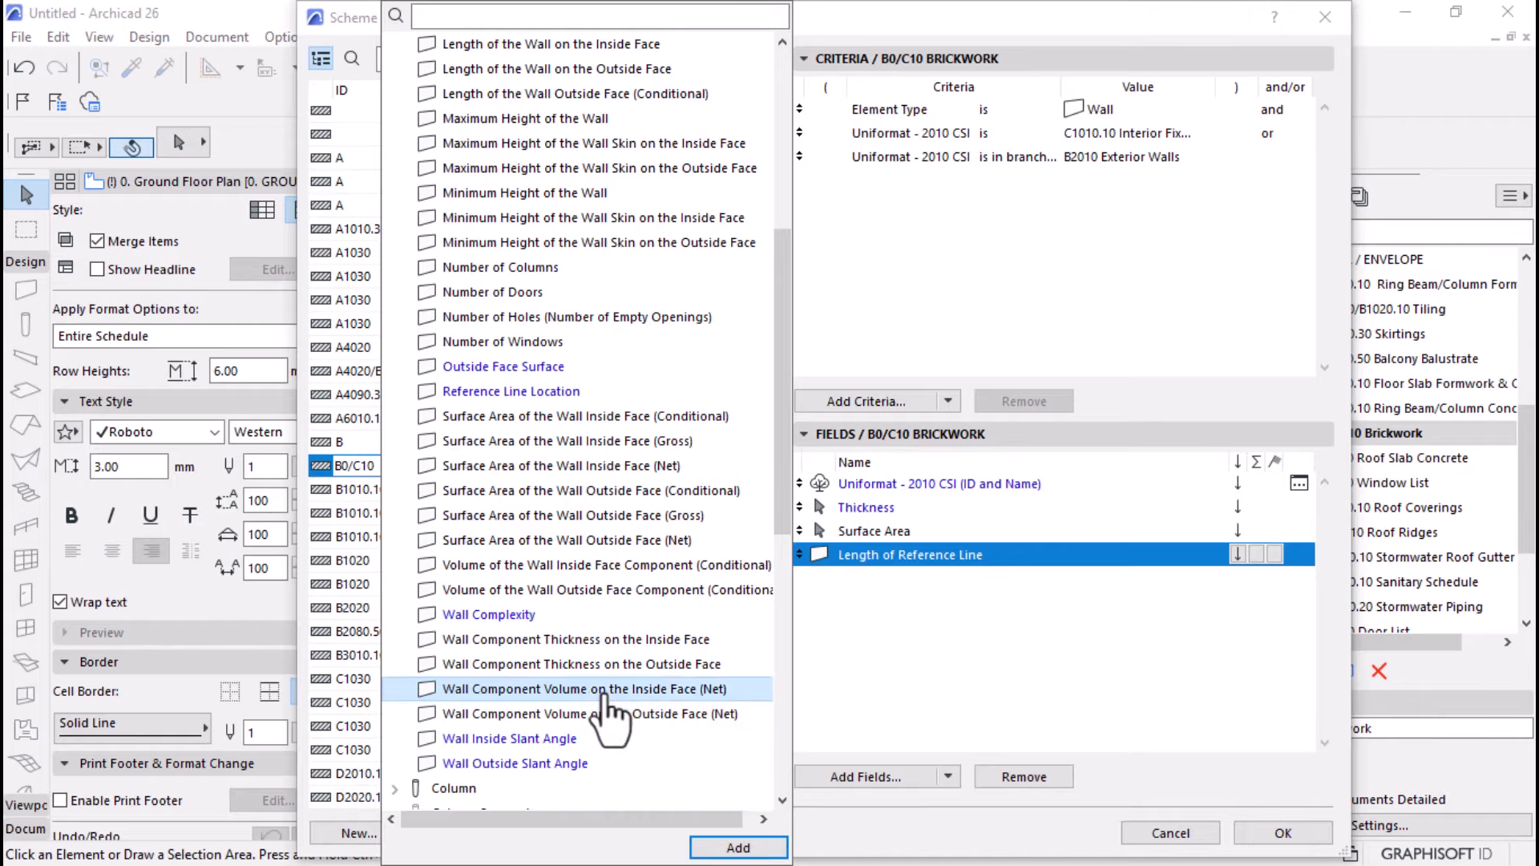
click(709, 846)
click(840, 778)
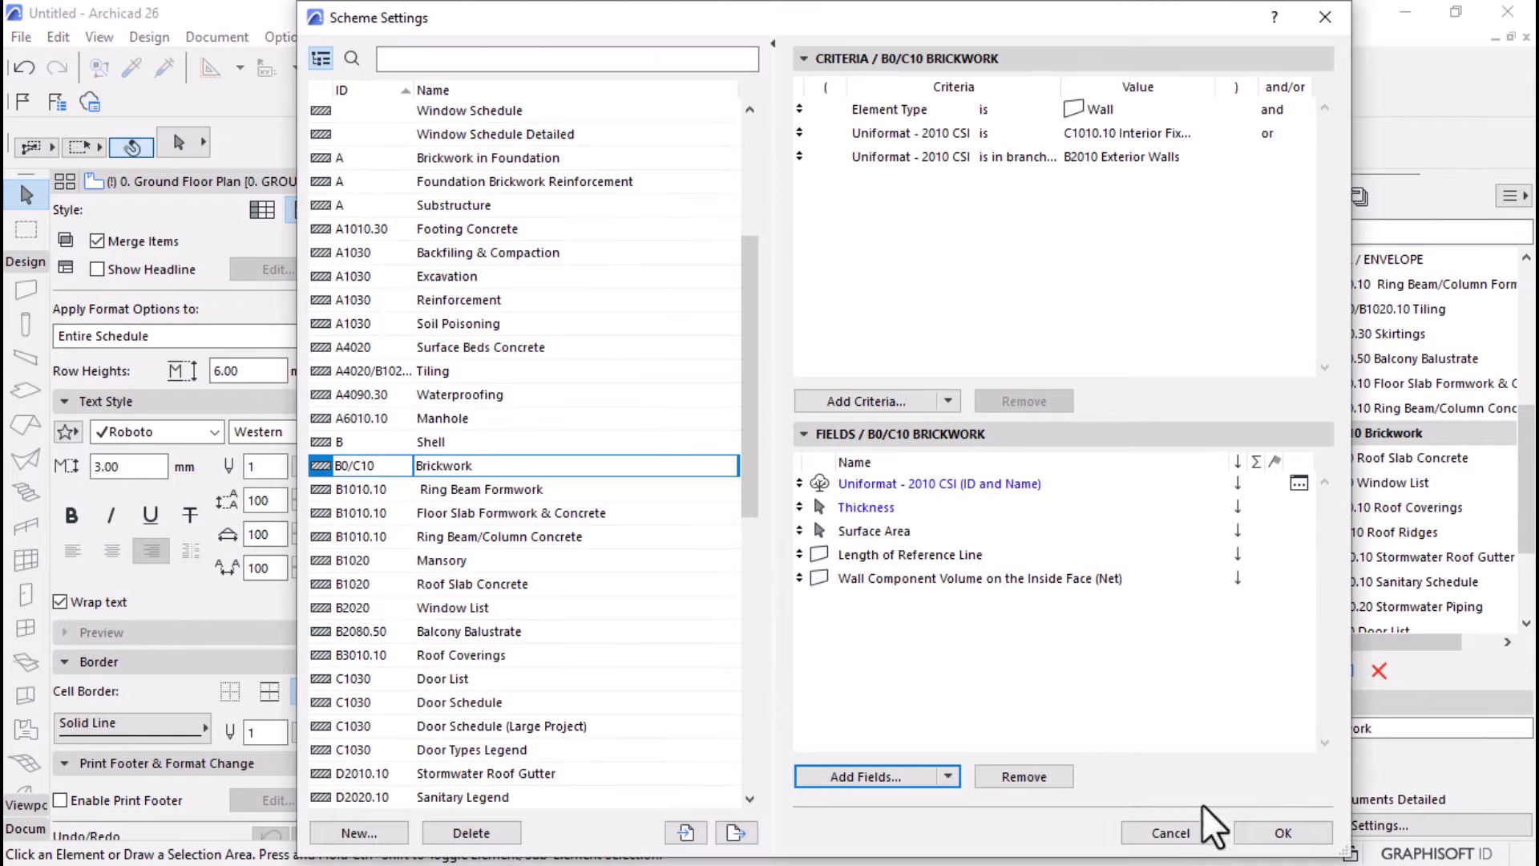
click(1245, 827)
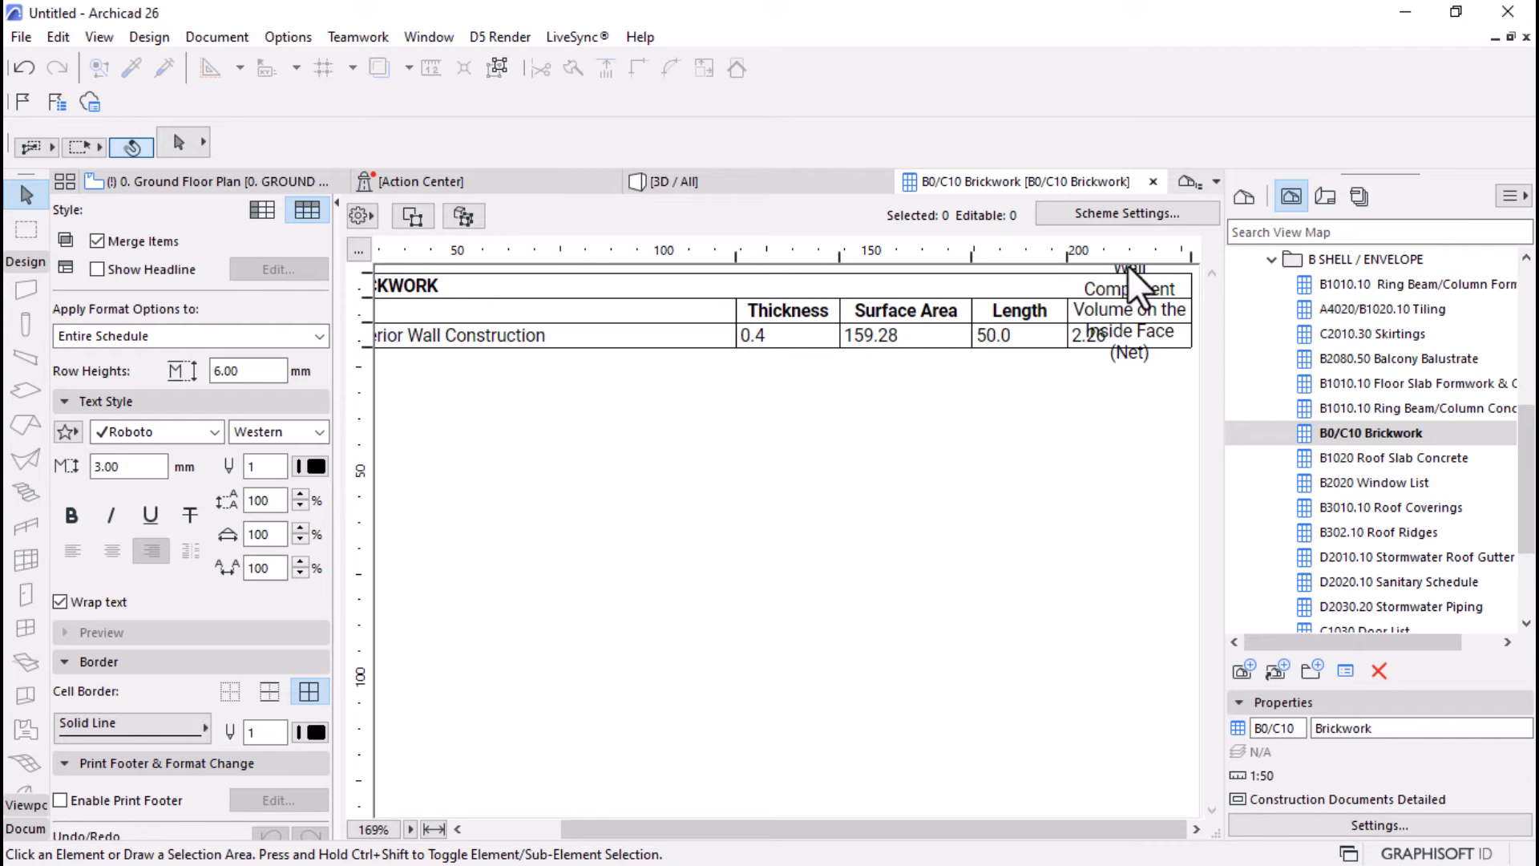
- Rename the header of the Brickwork schedule's wall component volume column as M3 and deselect it
click(1098, 291)
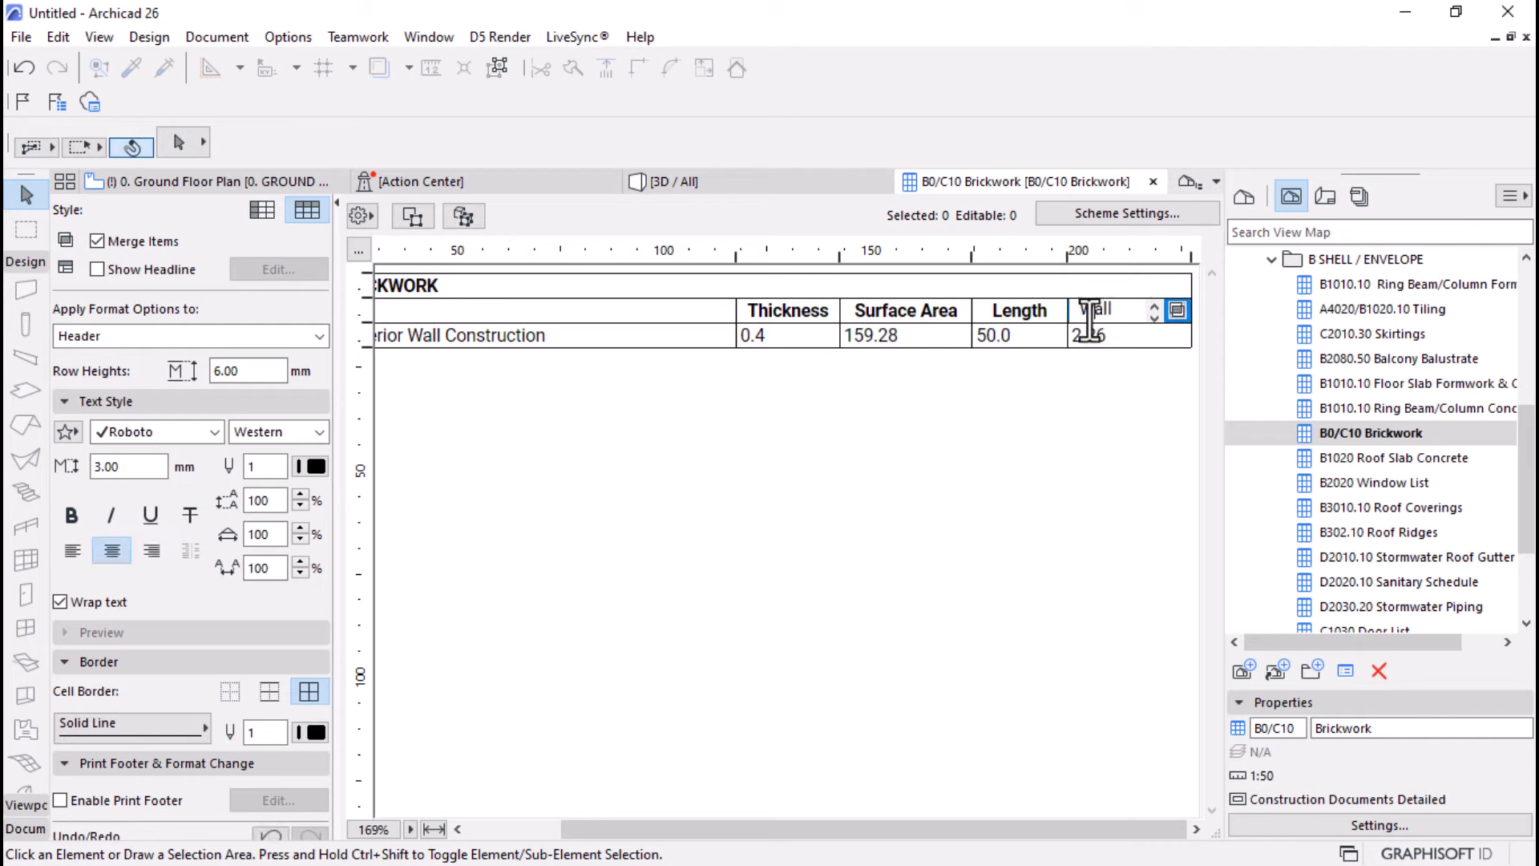
key(ctrl+a)
text(v)
key(BackSpace)
text(m3)
key(Left)
key(BackSpace)
text(M)
key(Right)
key(Delete)
key(Delete)
key(Delete)
key(Delete)
key(Delete)
click(1074, 499)
click(1100, 310)
click(791, 557)
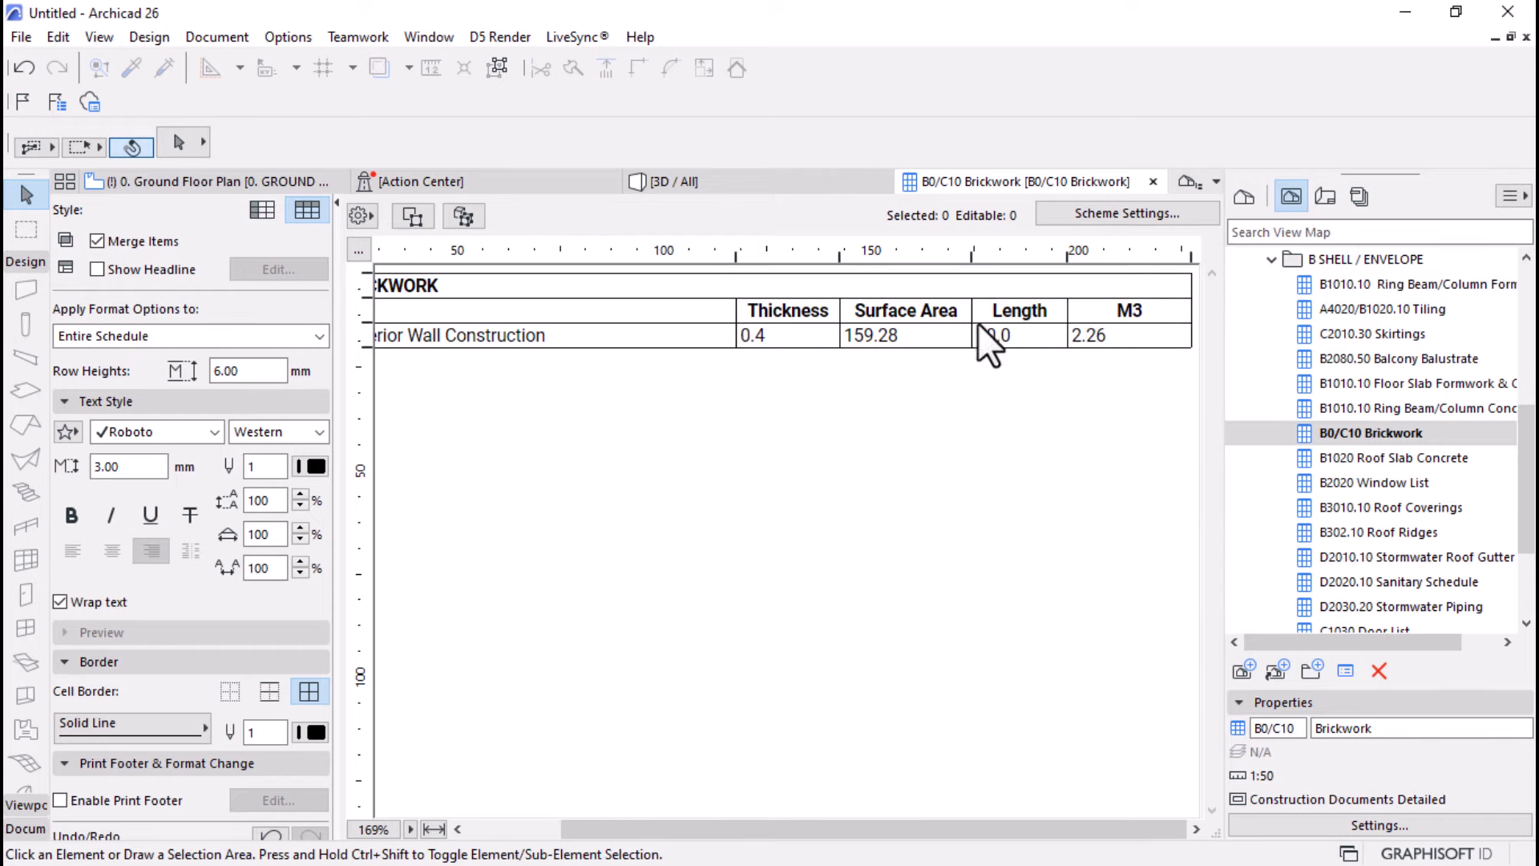
- Fit the width of the Brickwork schedule's M3 column to its contents
double_click(1192, 259)
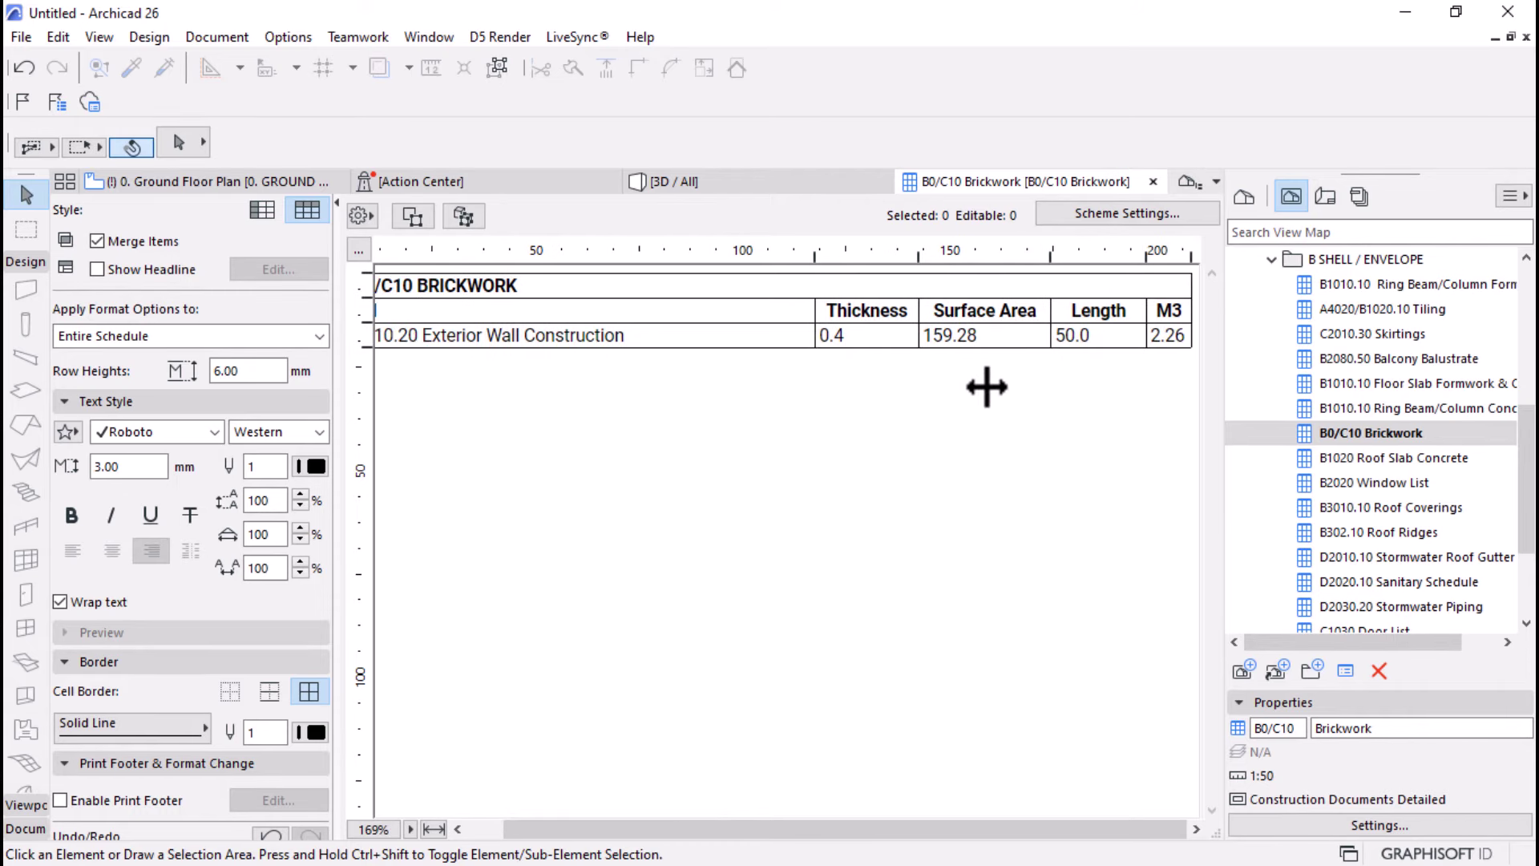
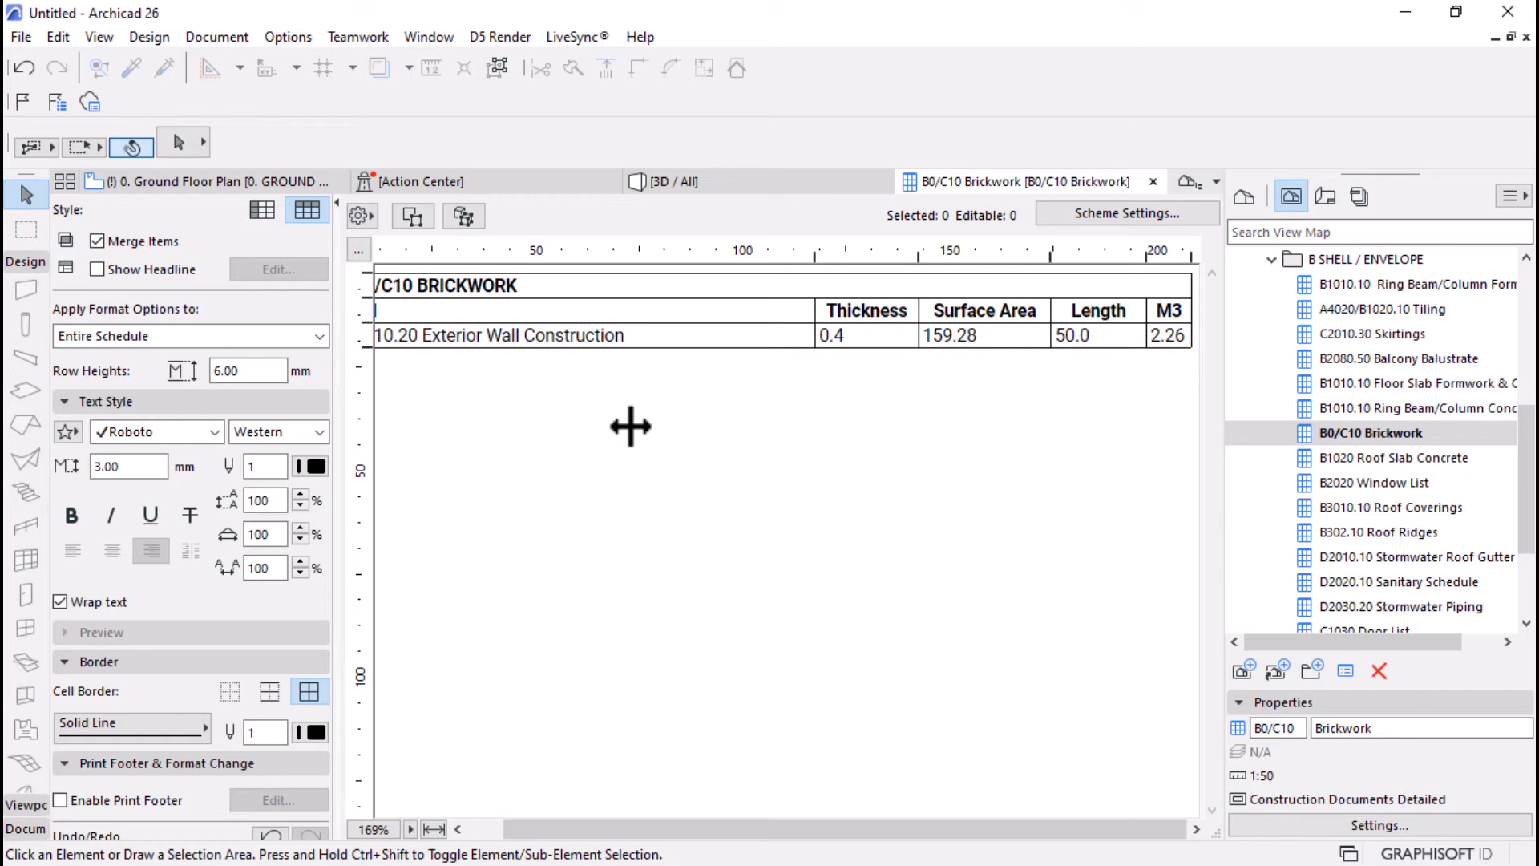
- Go to the ground floor plan and pick up the settings of the house outline's upper wall for the Wall tool
click(184, 185)
scroll(687, 337, down, 1)
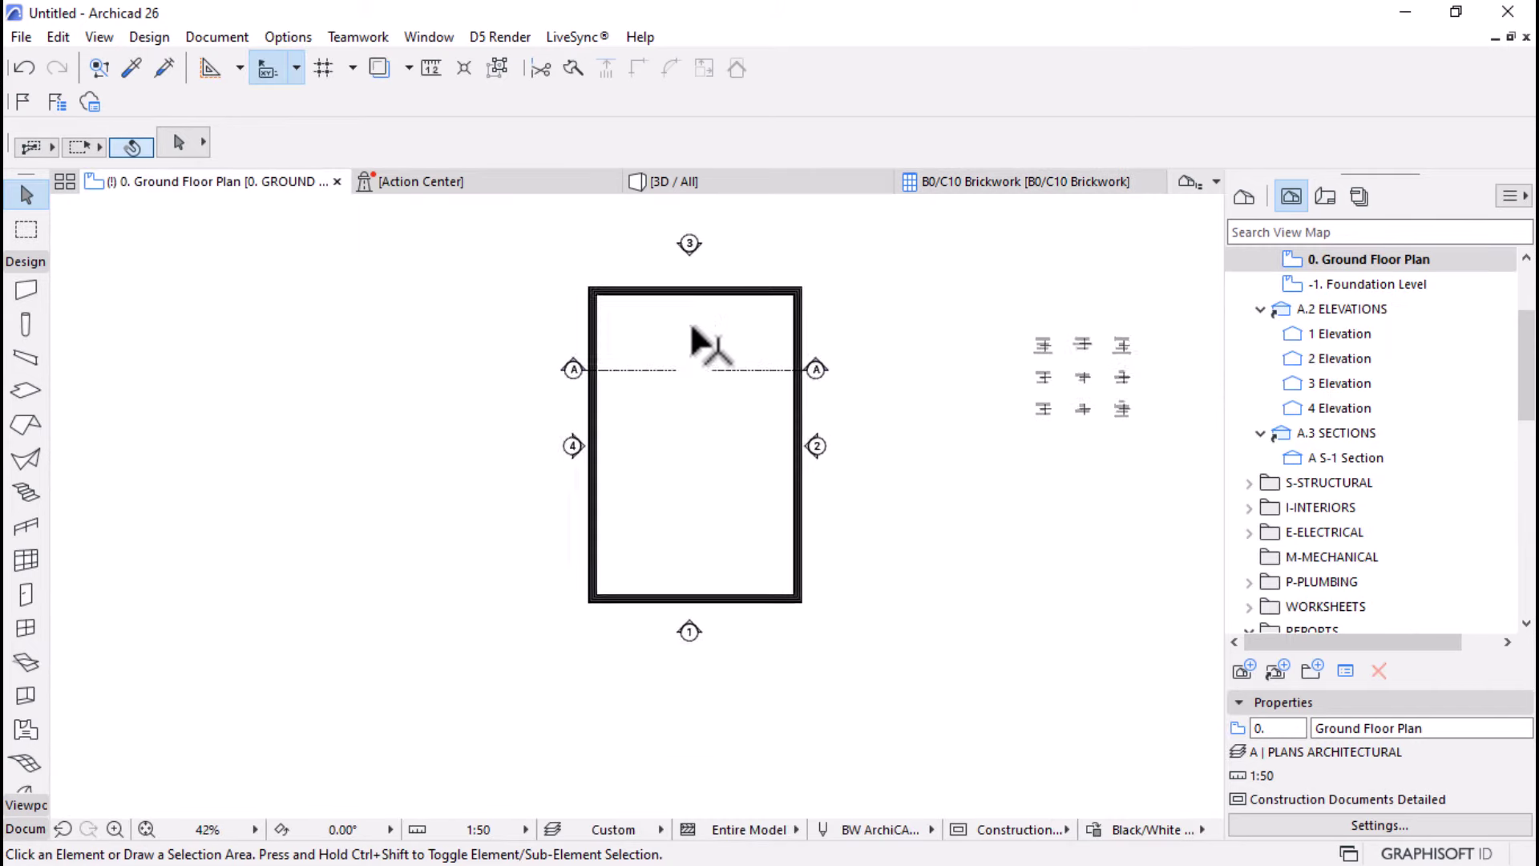
scroll(762, 324, up, 2)
scroll(847, 282, up, 3)
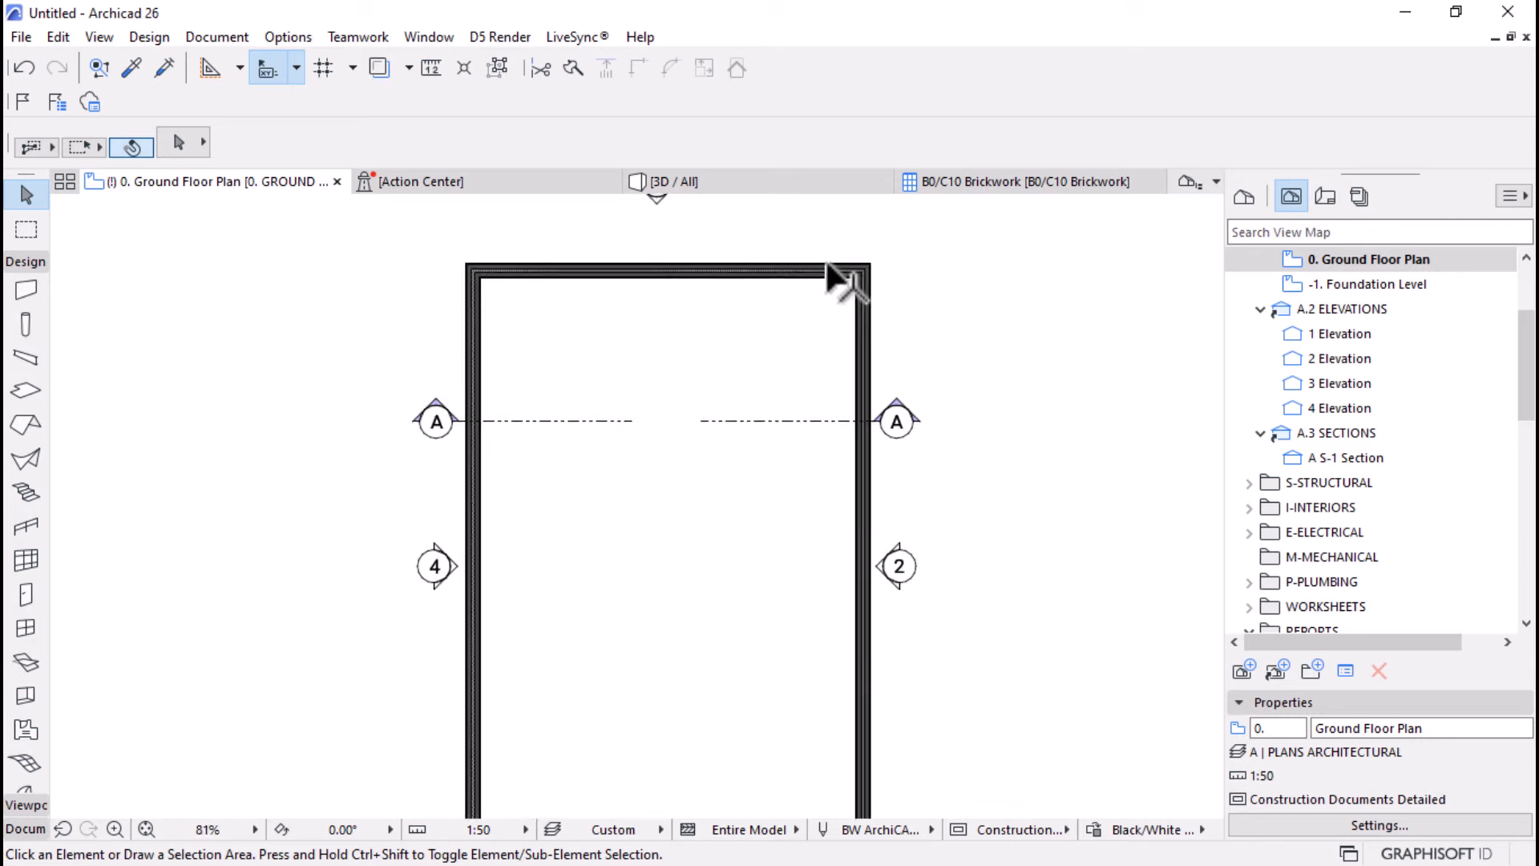
scroll(865, 365, down, 3)
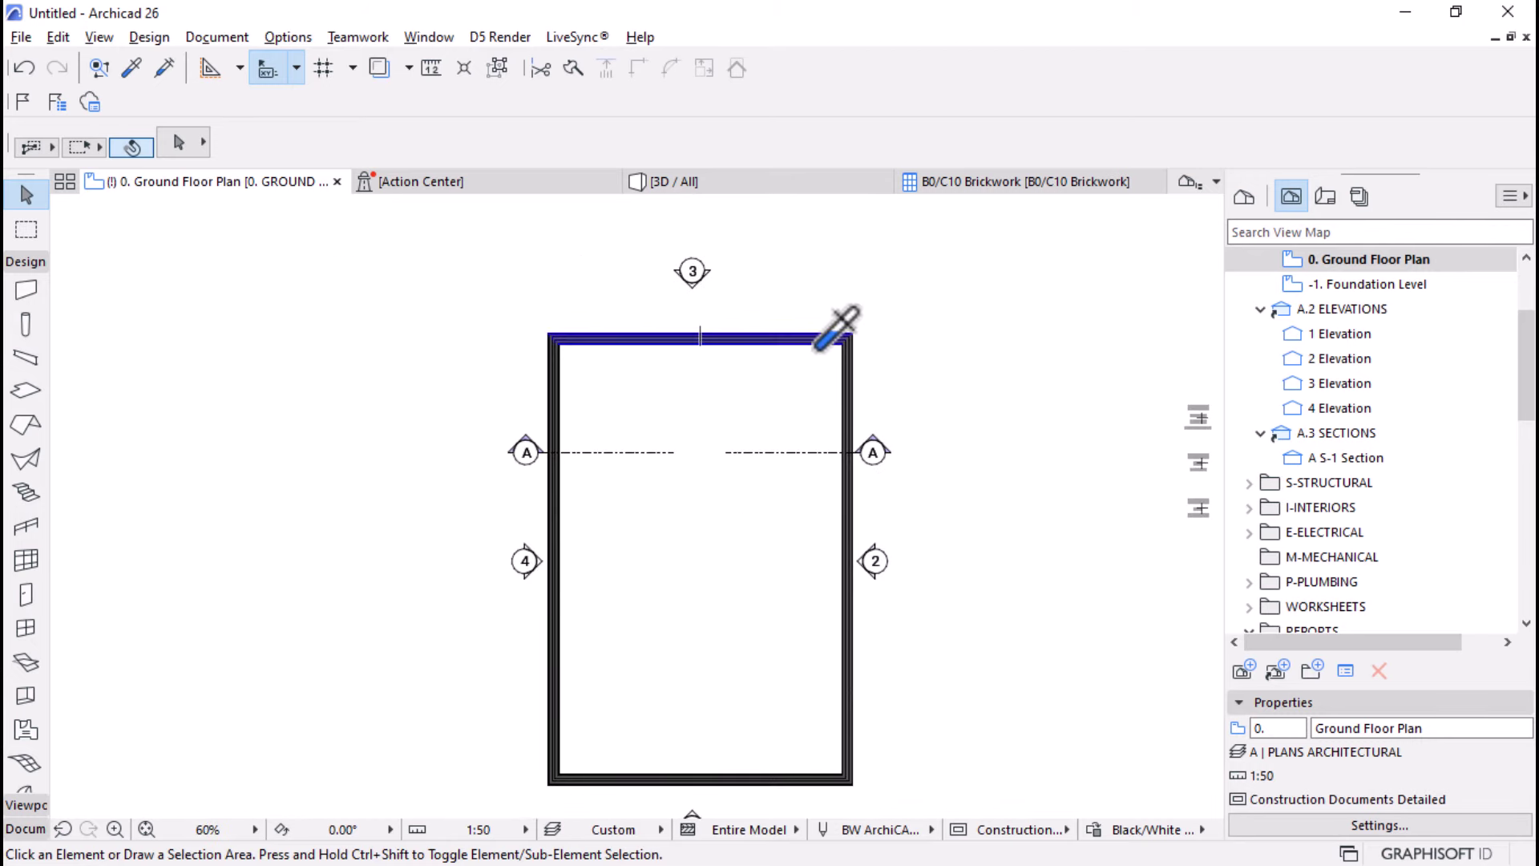
alt+click(838, 323)
scroll(286, 506, up, 1)
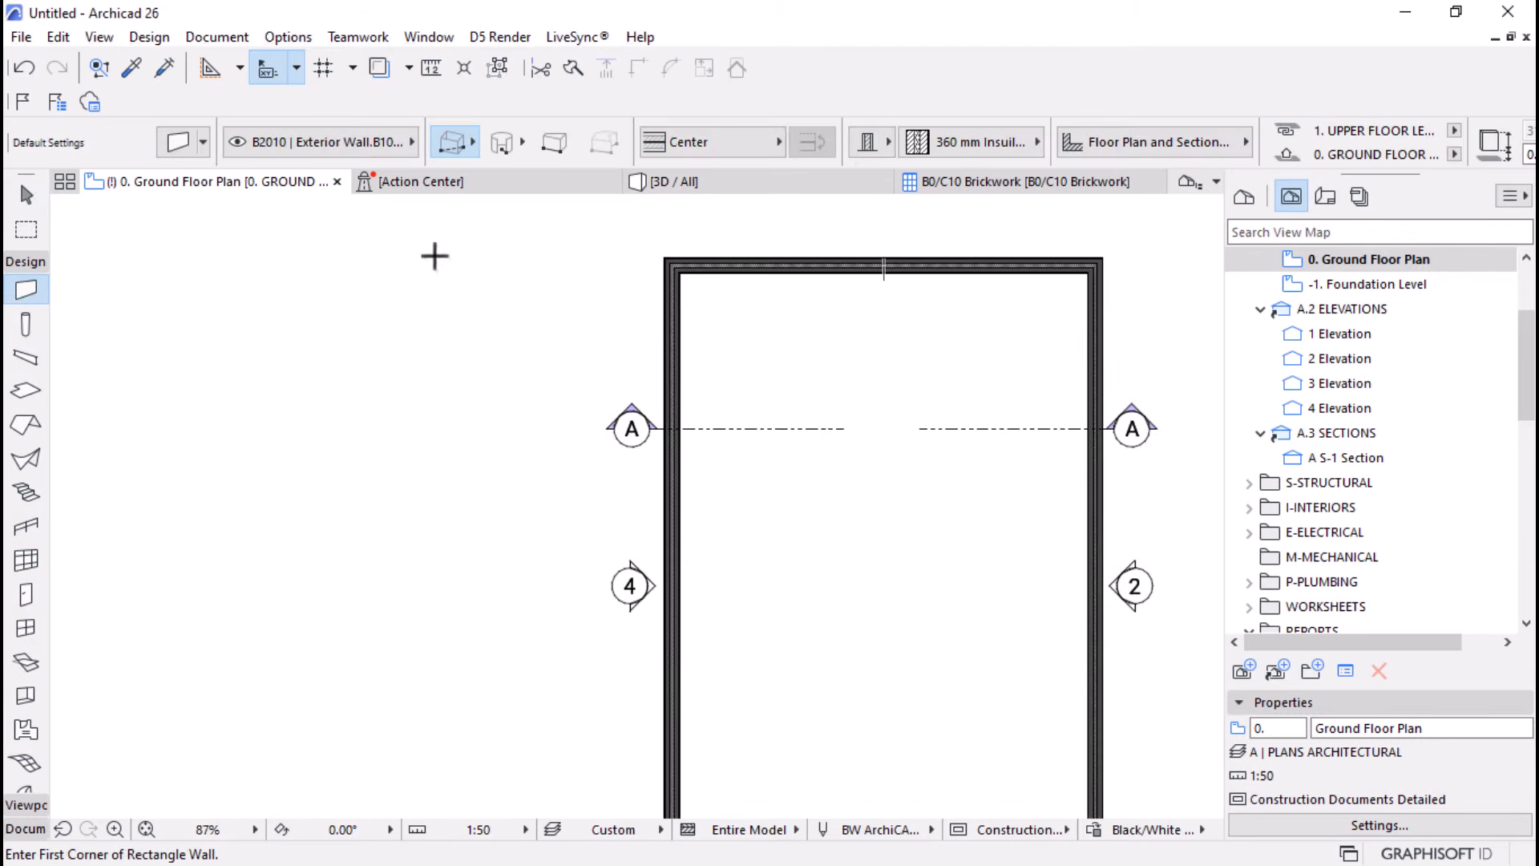
- Switch the default wall from the 360 mm composite to a basic structure, searching the building materials for BRI and choosing Brick
scroll(622, 142, down, 3)
scroll(623, 142, down, 2)
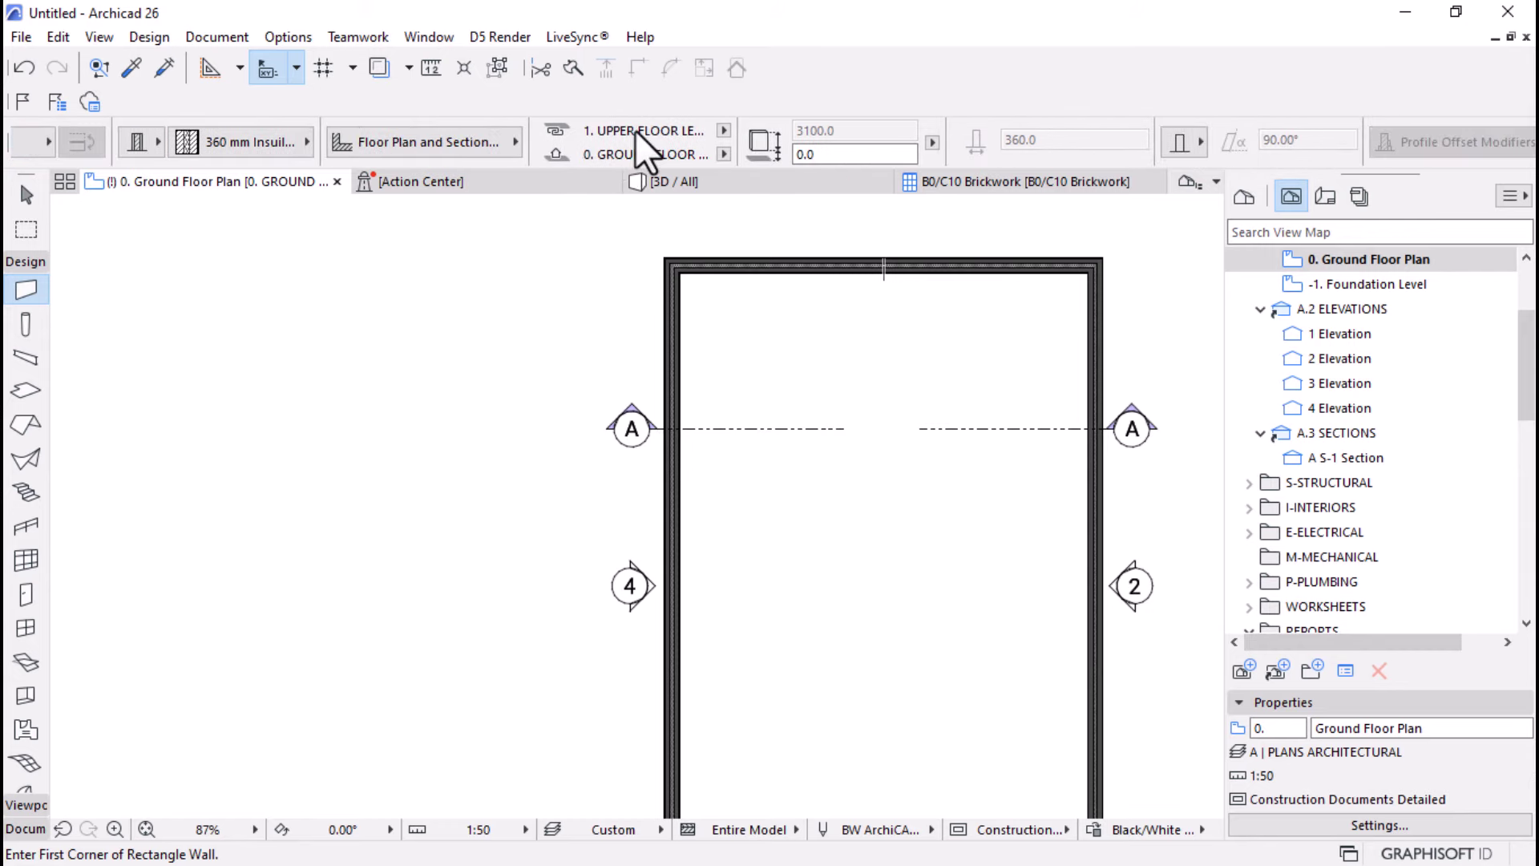
scroll(629, 135, up, 5)
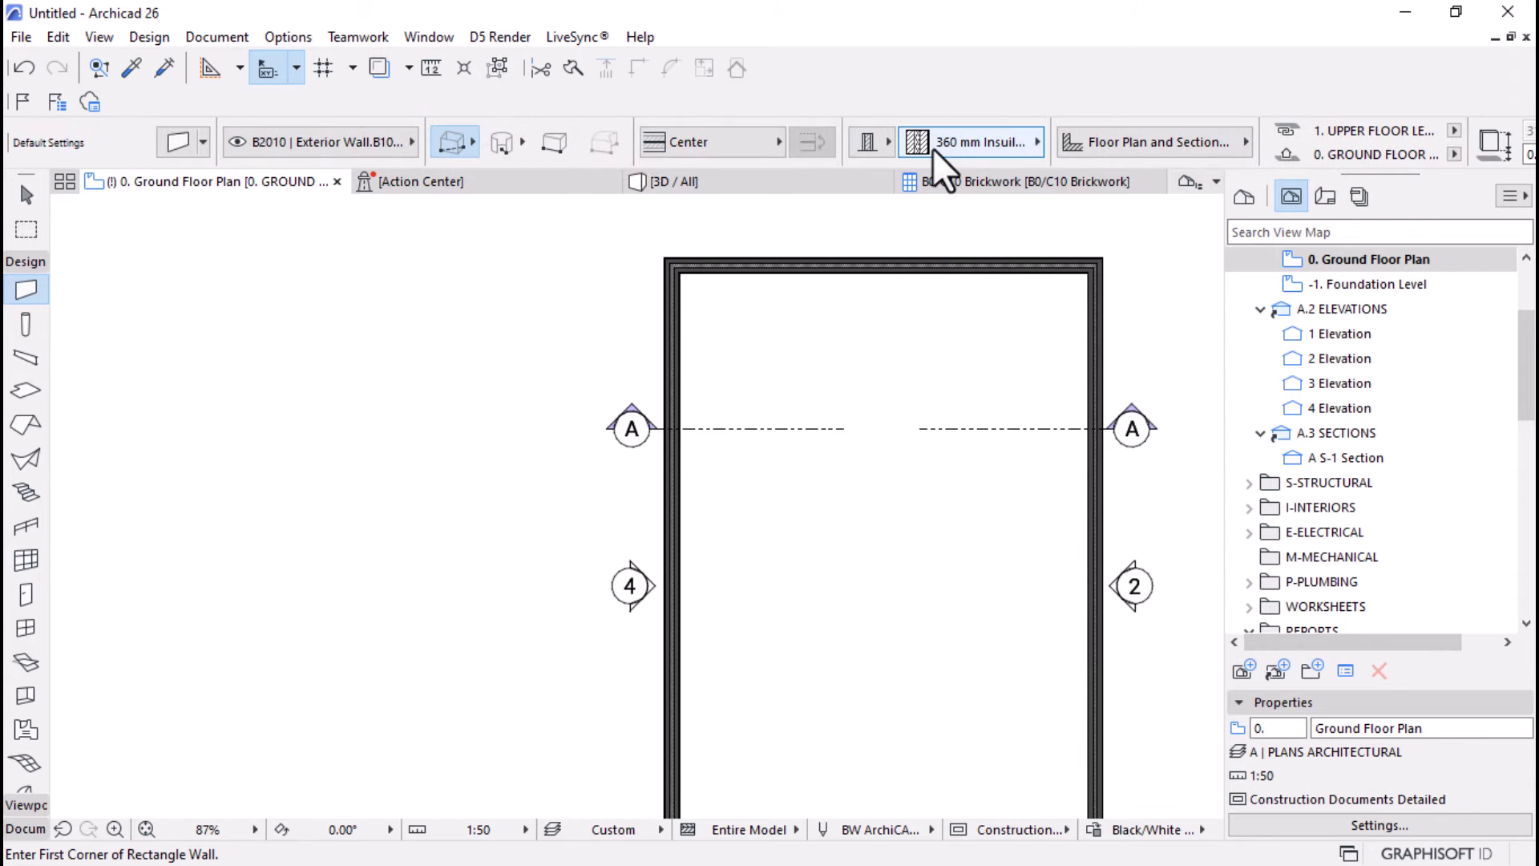
click(931, 147)
click(864, 147)
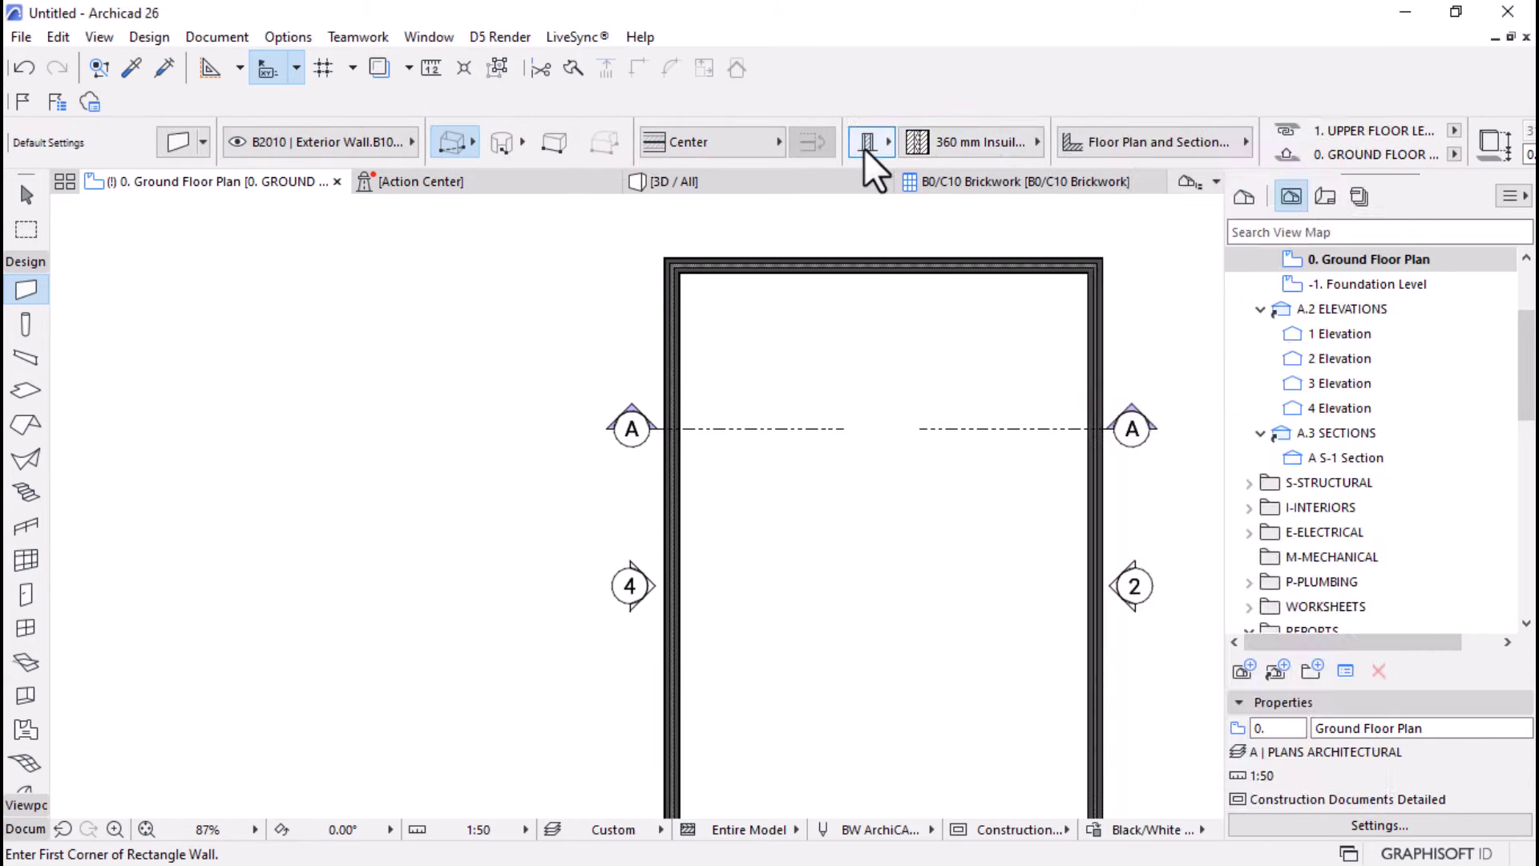
click(866, 148)
click(912, 145)
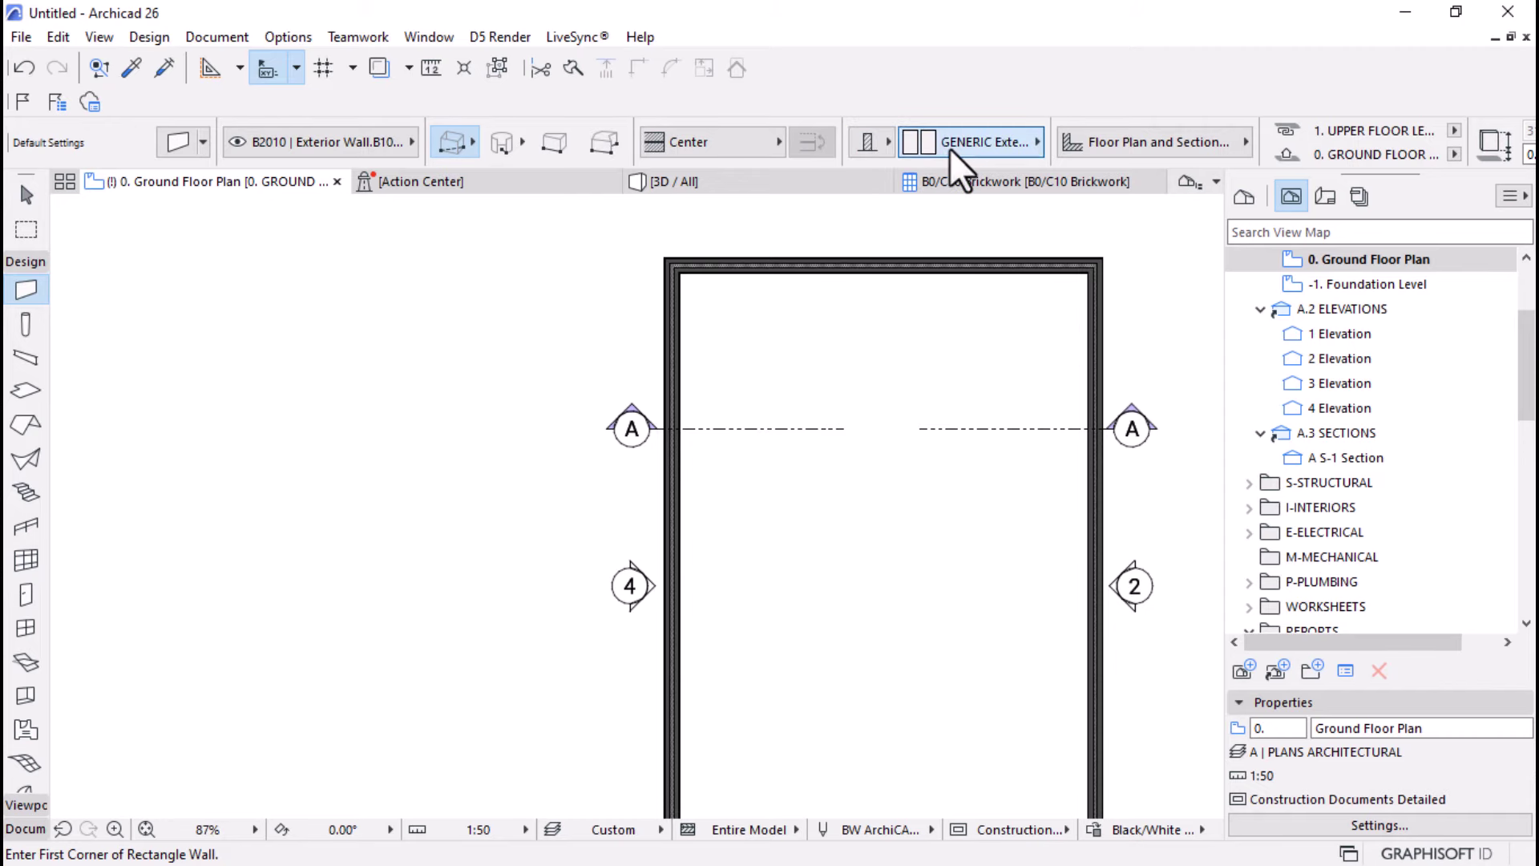
click(922, 148)
text(BRI)
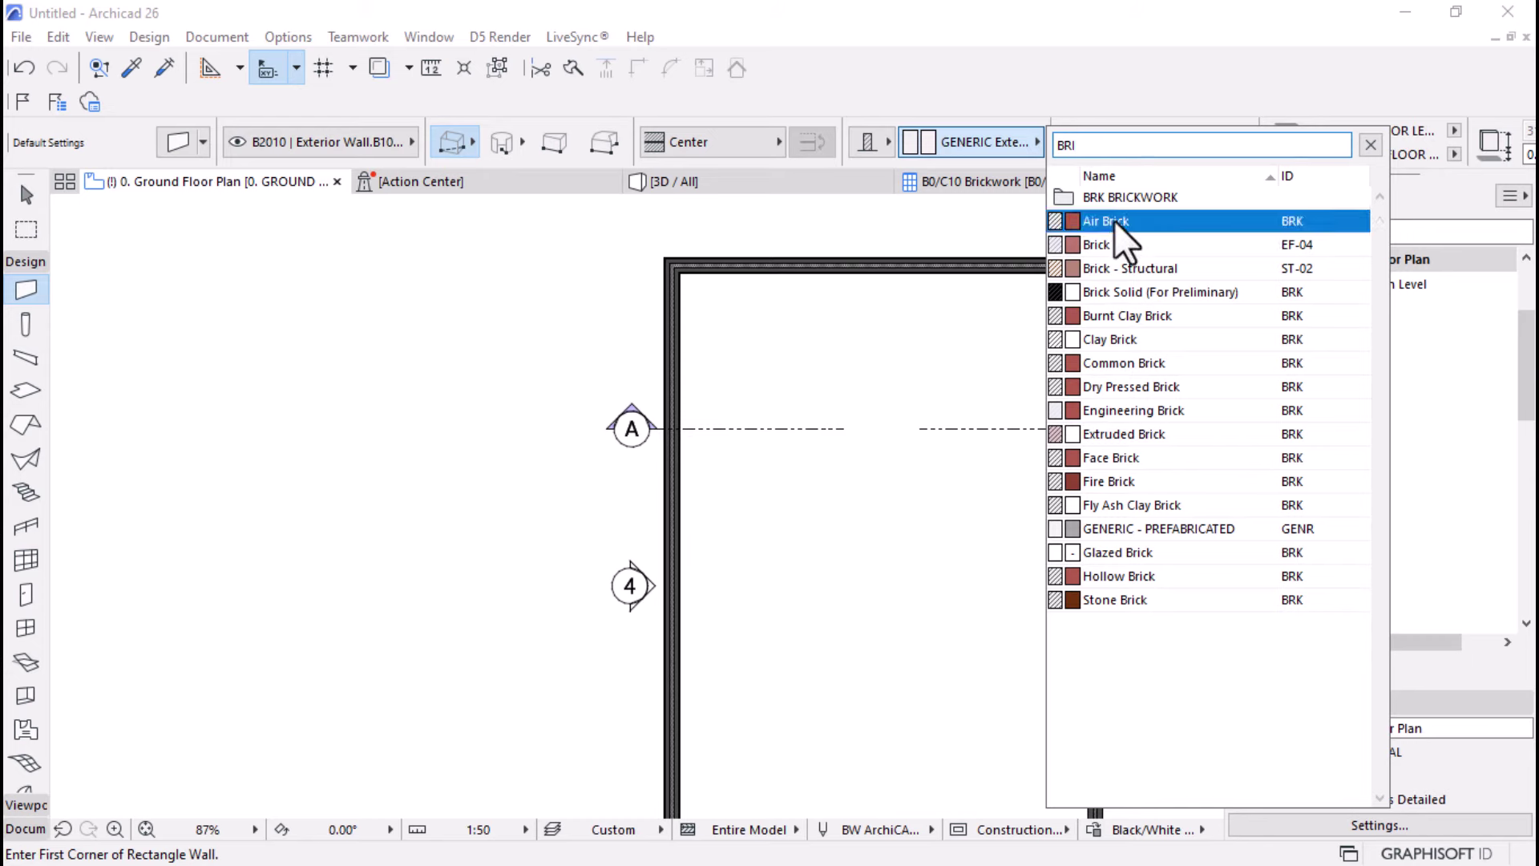
click(1121, 244)
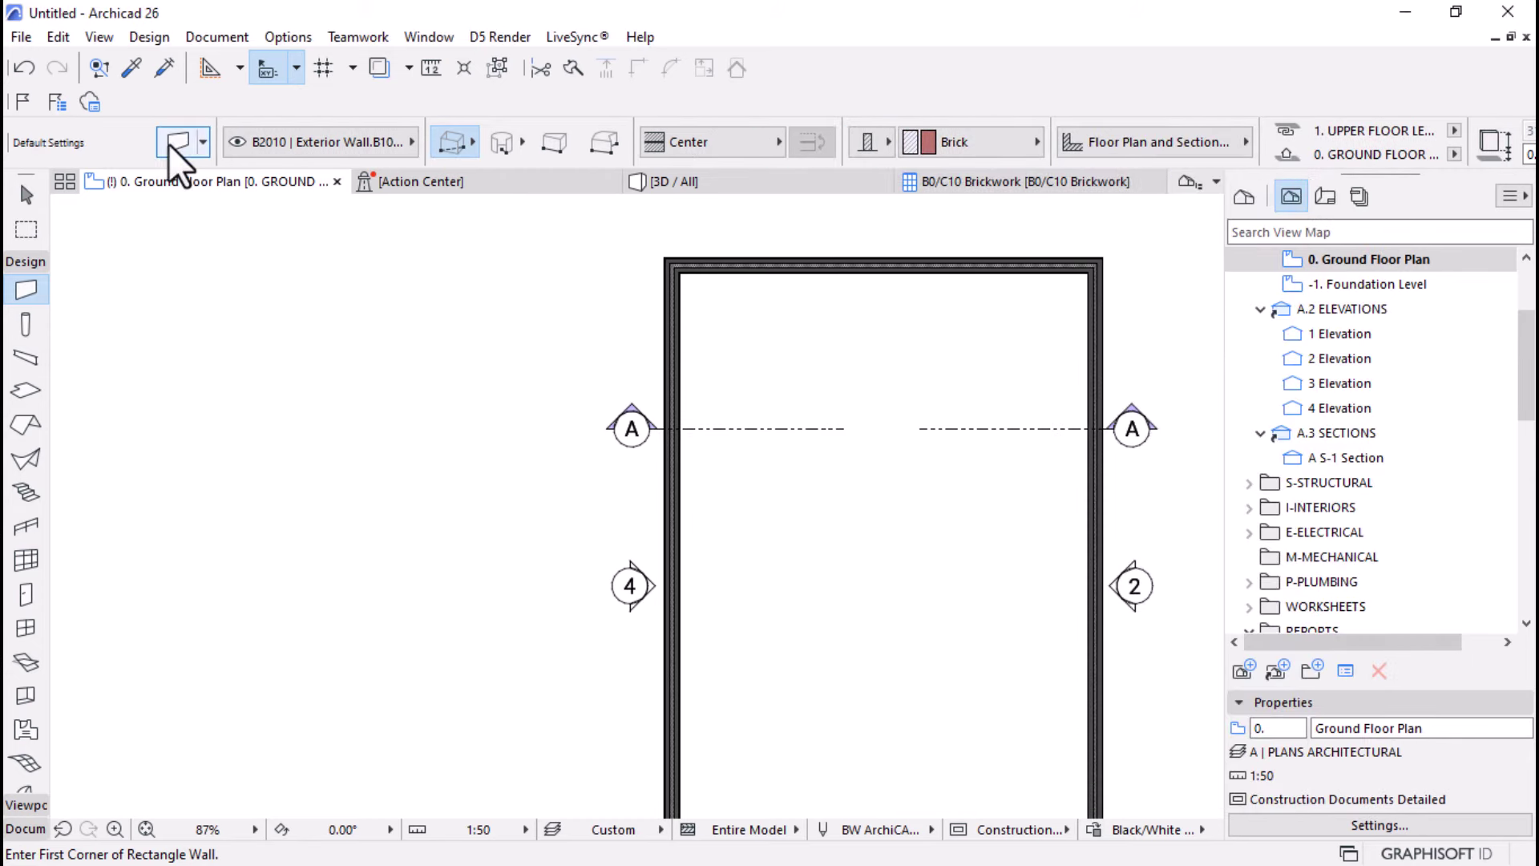
- Examine the brick sizes, mortar thickness and brick volume under NUMBER OF BRICKS (Expression) in the default wall's classification and properties
key(ctrl+t)
click(554, 654)
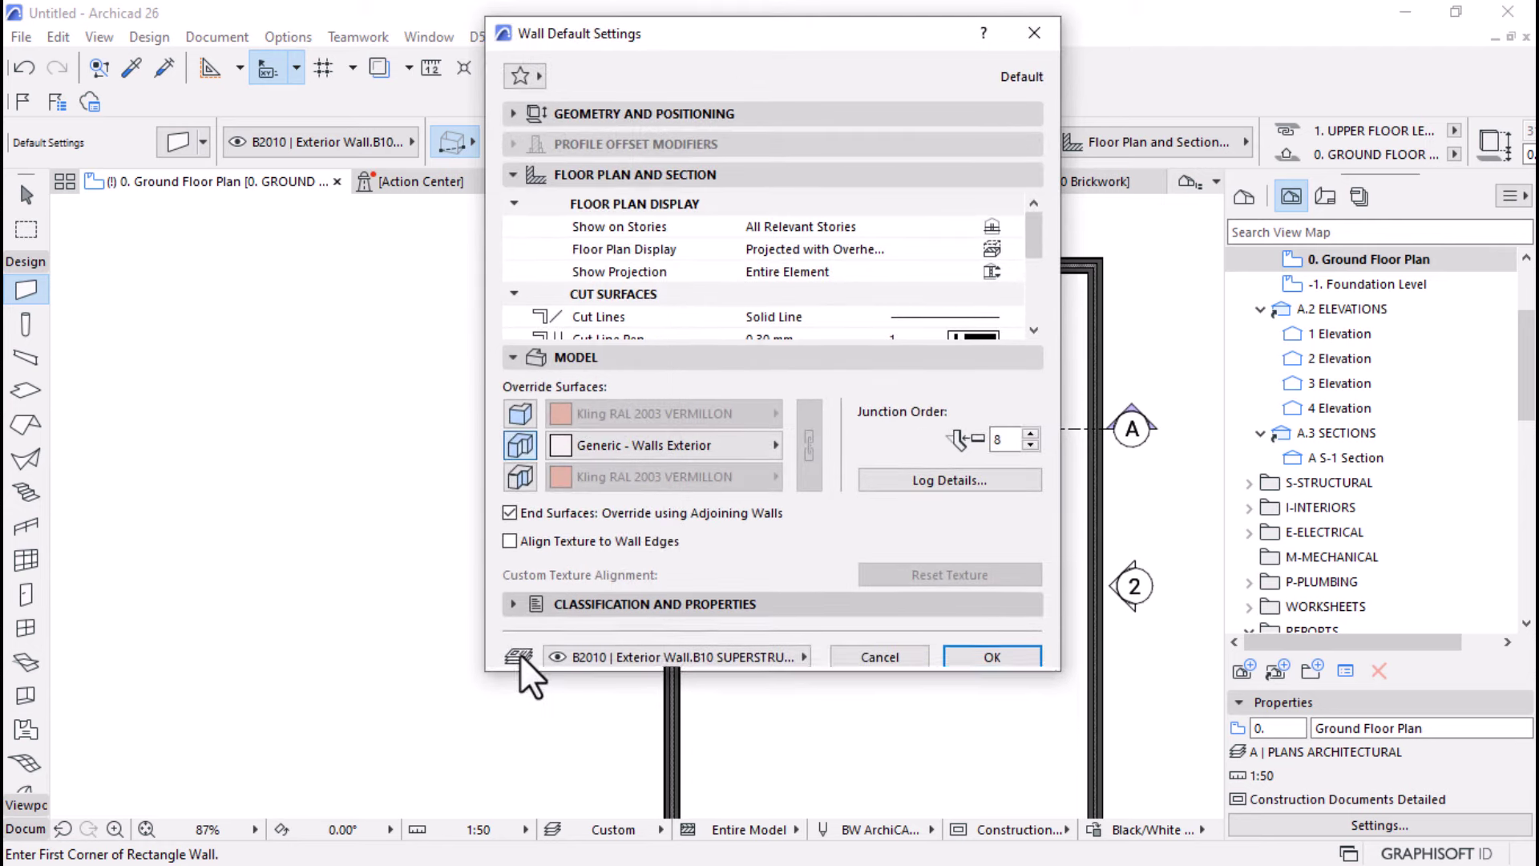
click(640, 440)
scroll(782, 594, down, 5)
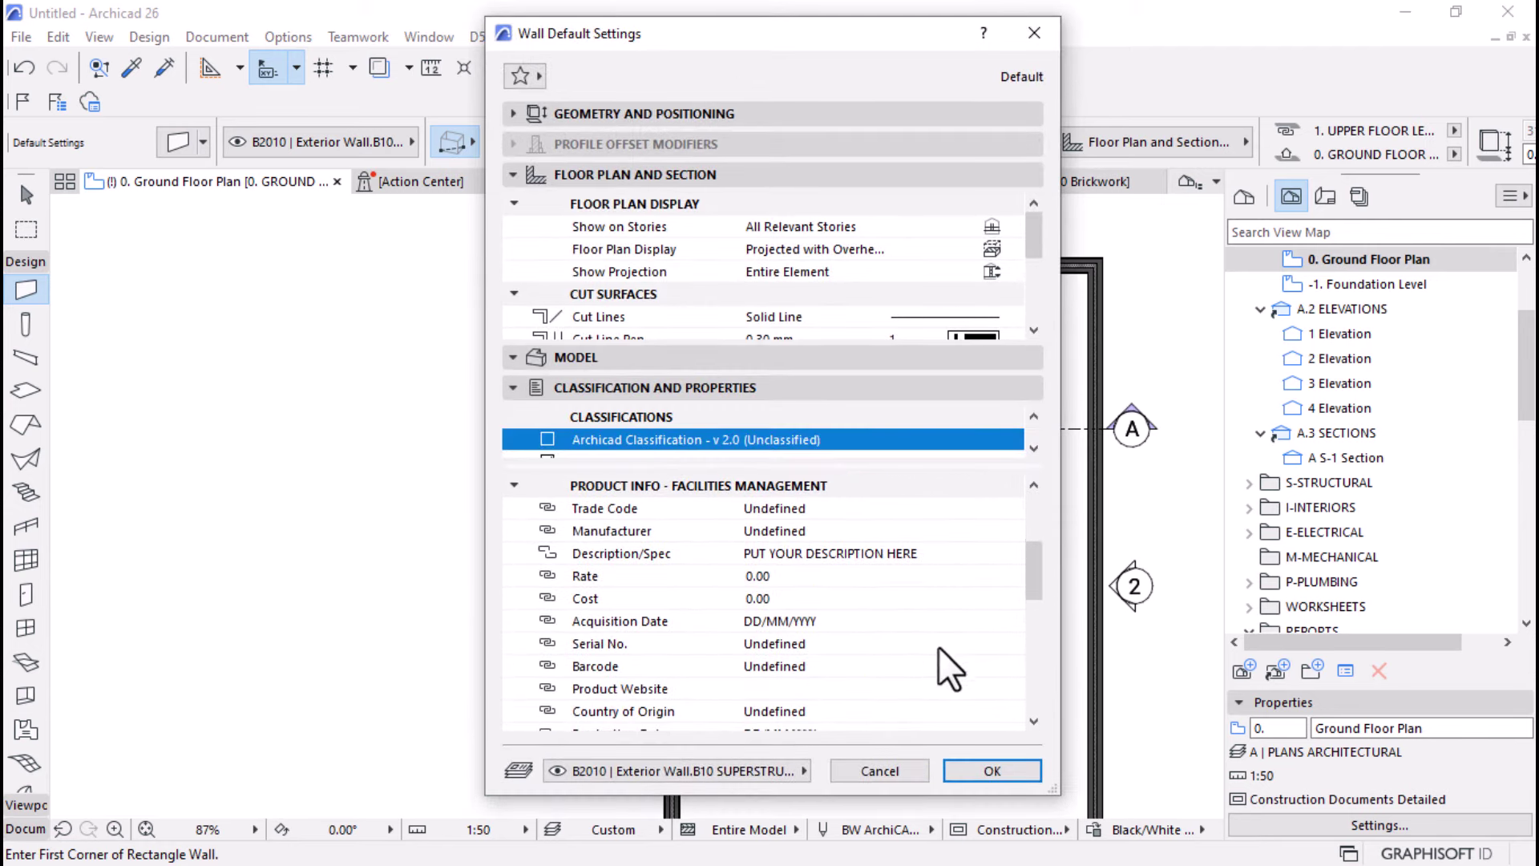
scroll(829, 633, down, 5)
scroll(829, 633, up, 2)
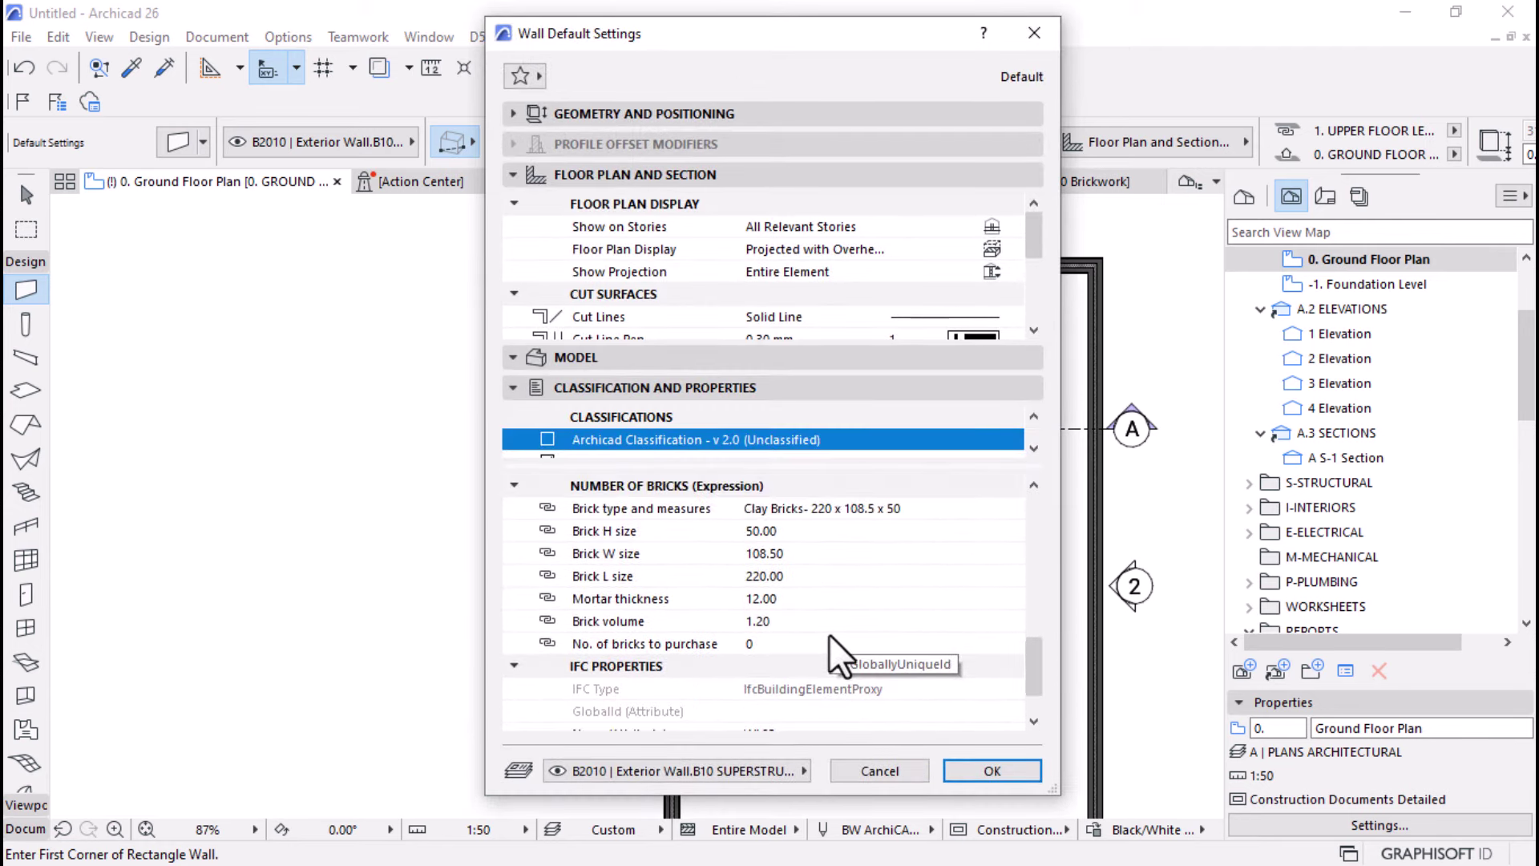
click(761, 578)
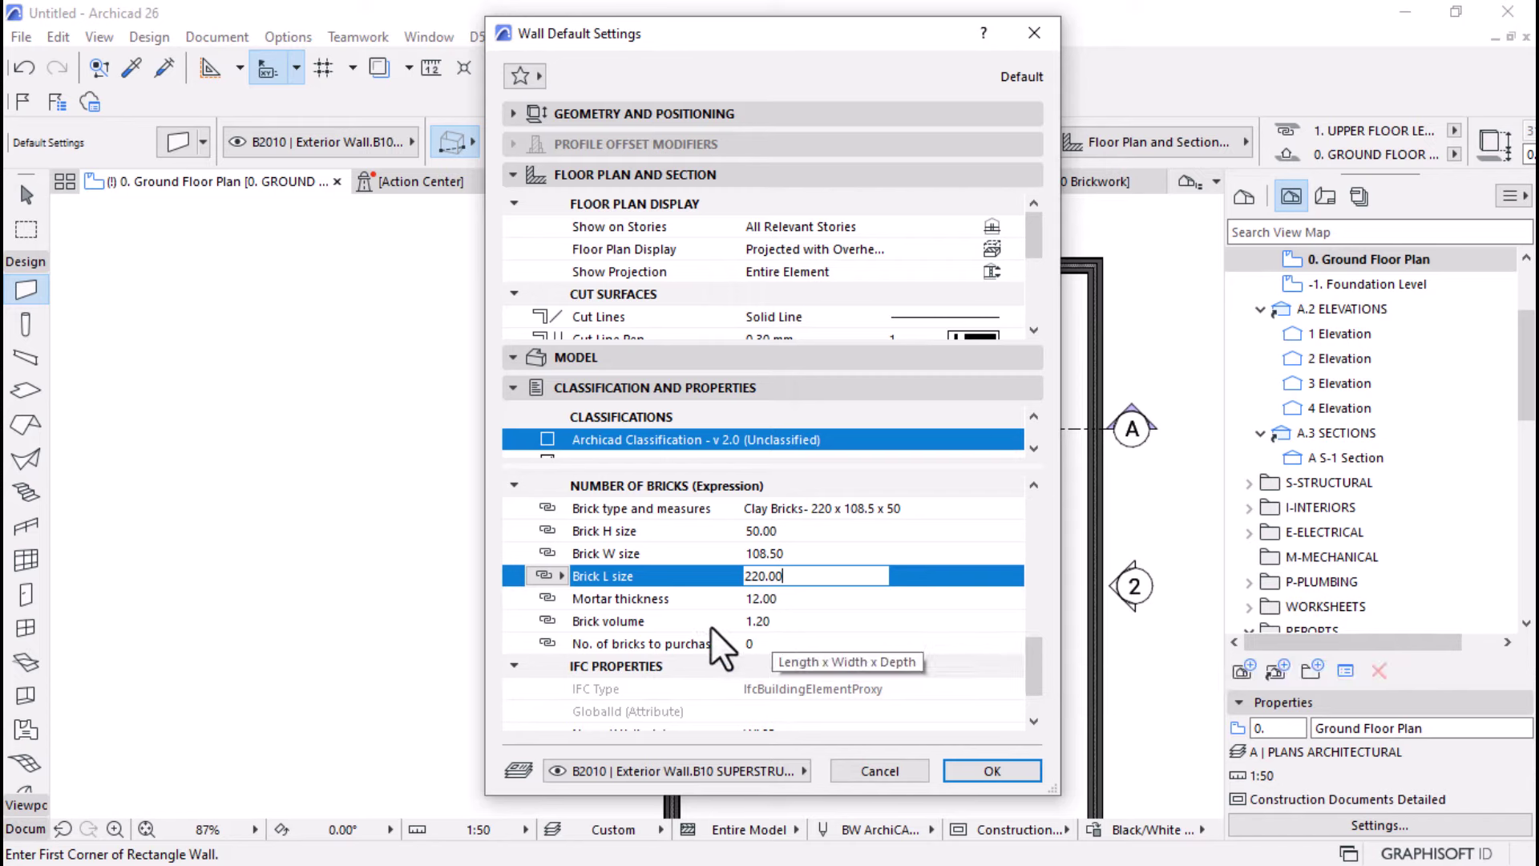
click(752, 622)
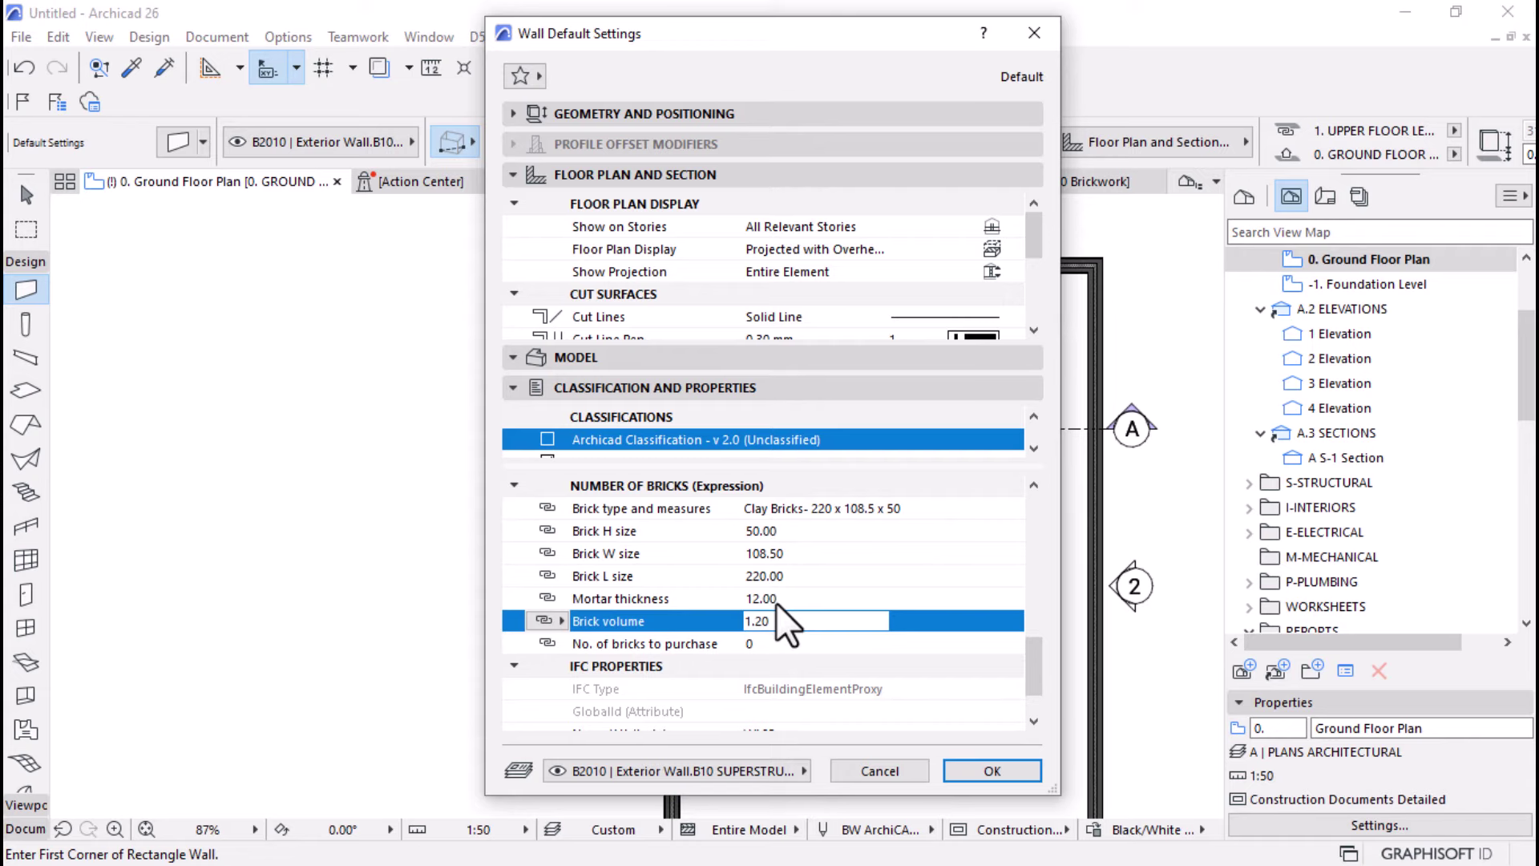
click(768, 530)
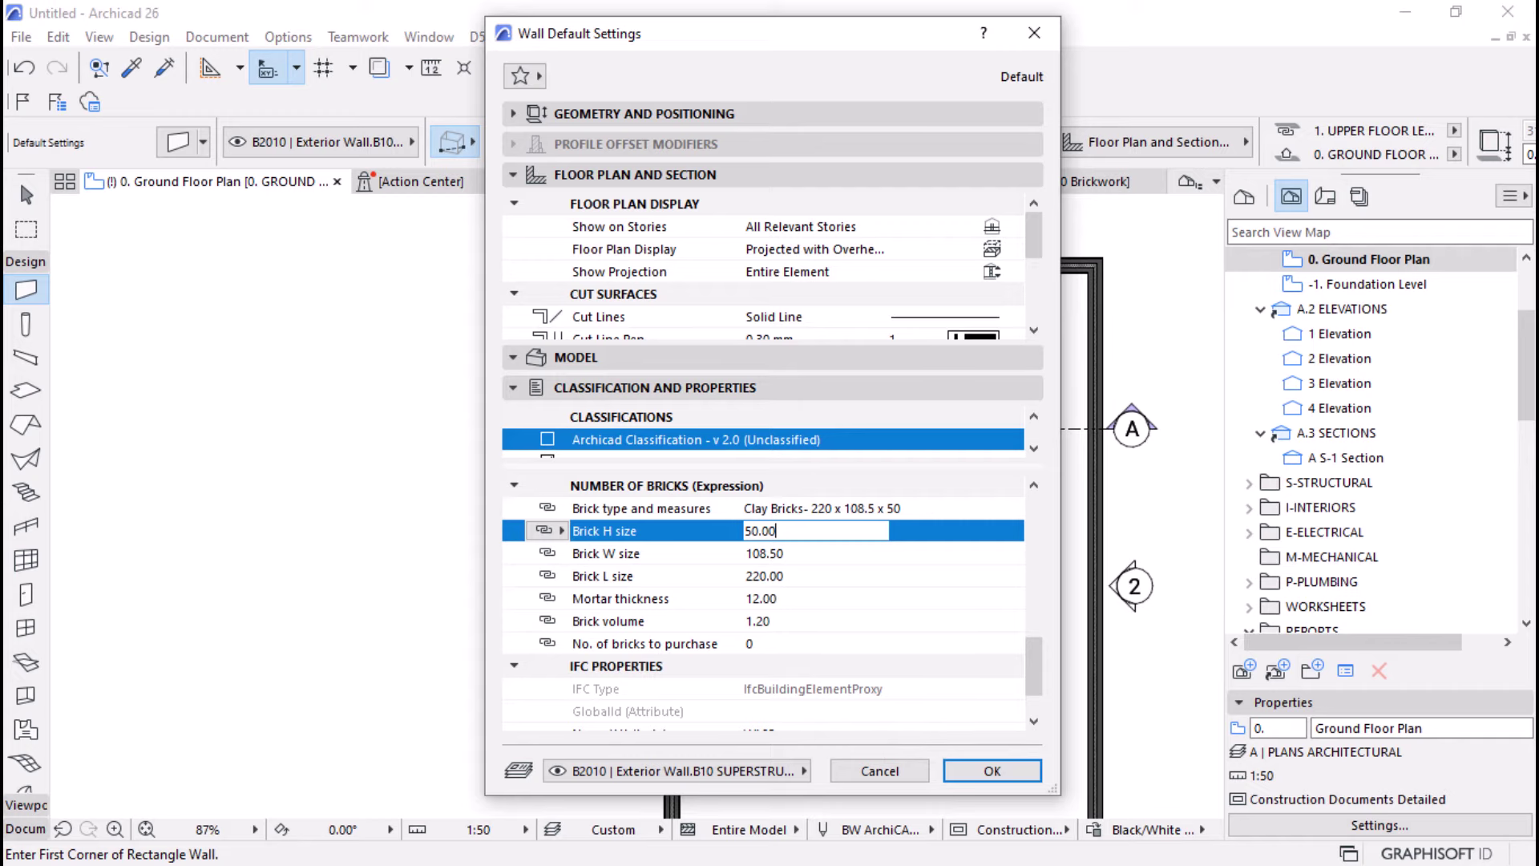
- Switch to Calculator and clear its display
key(super)
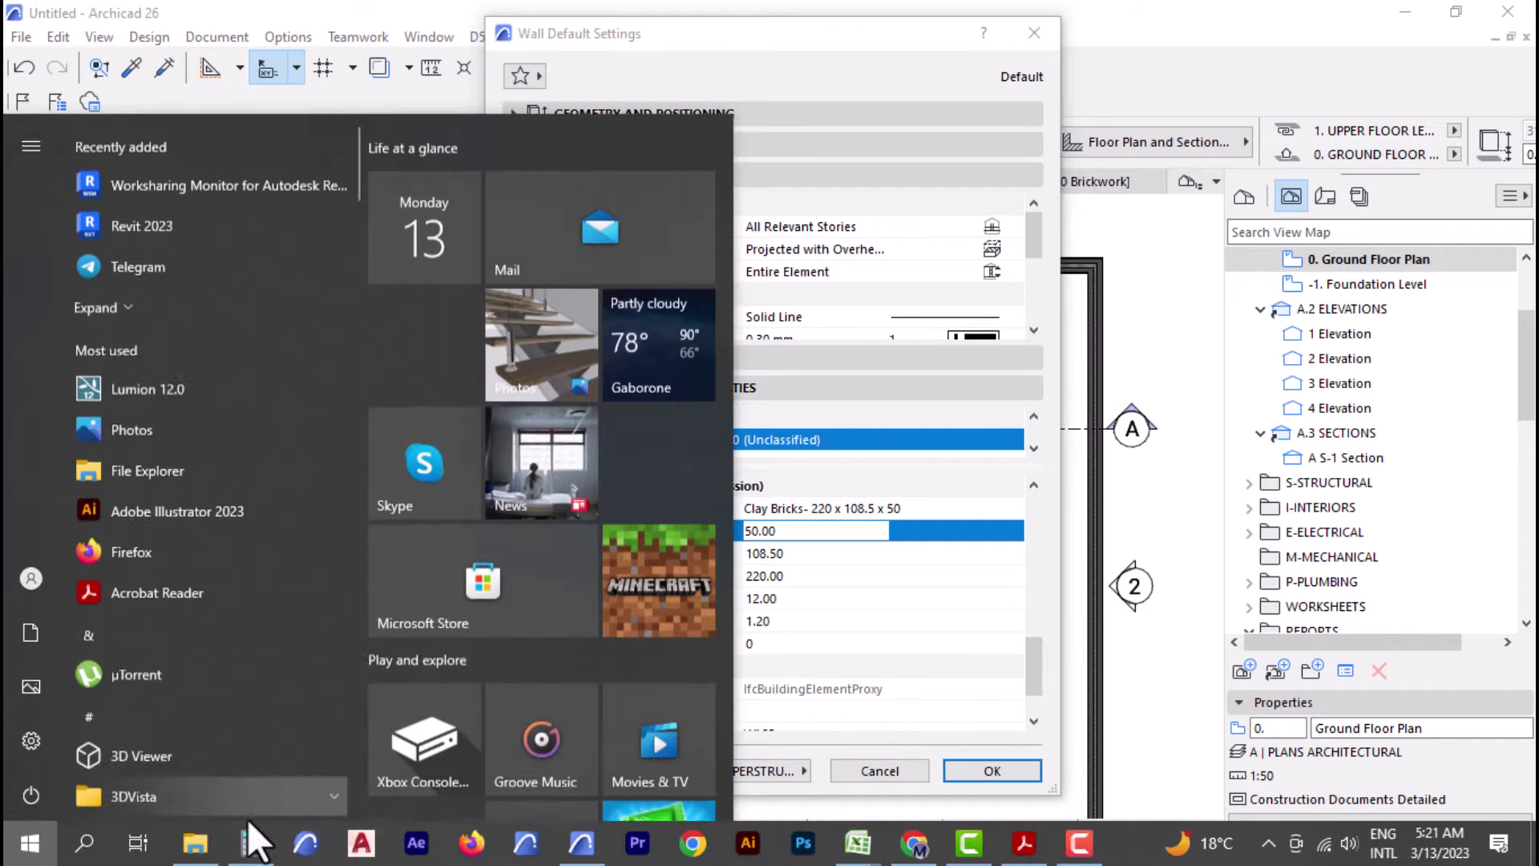
click(257, 842)
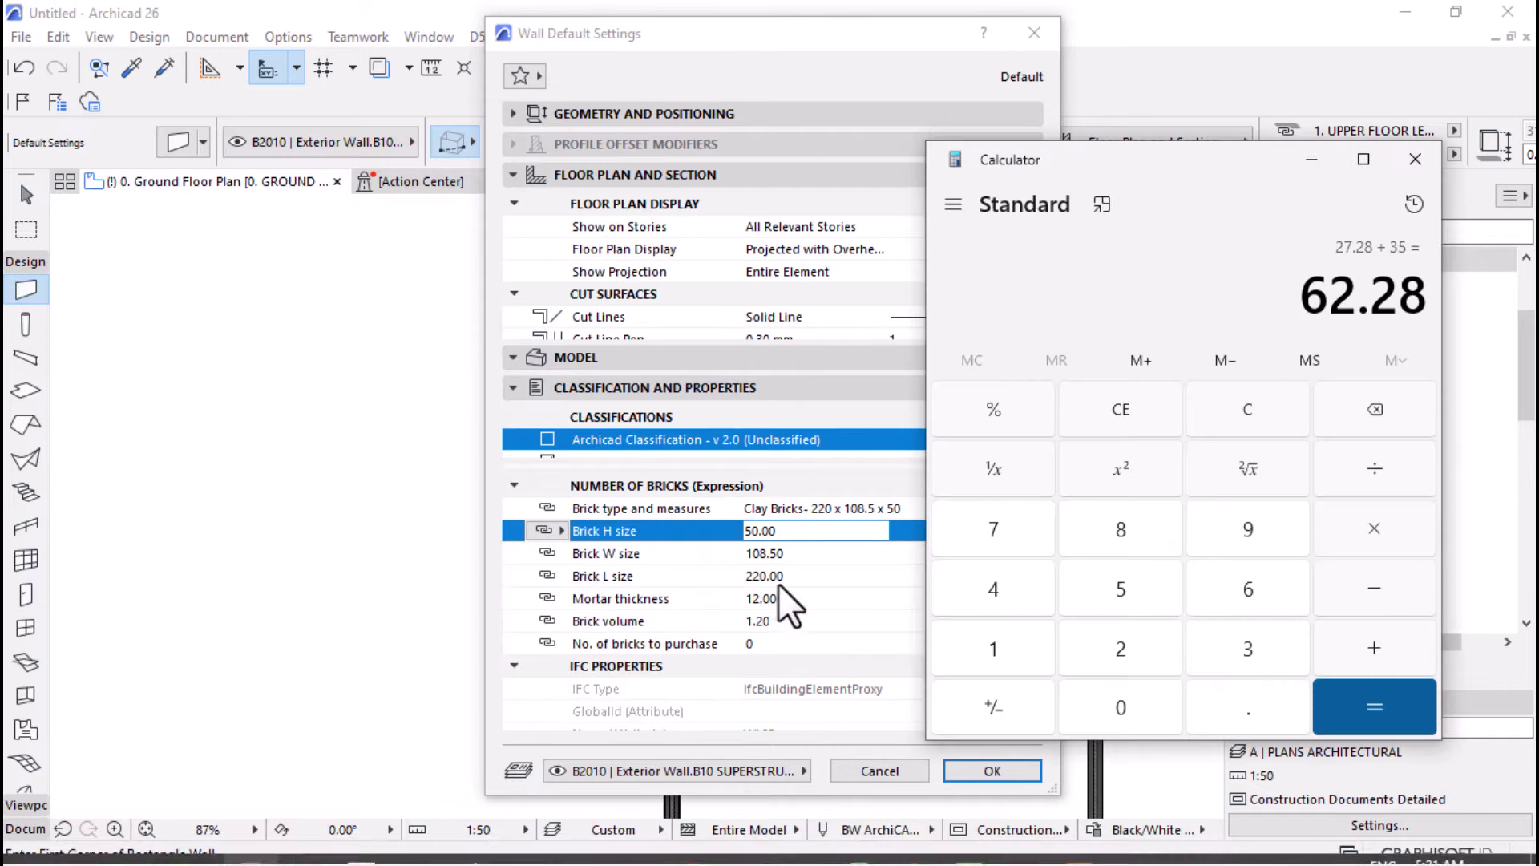
click(1109, 427)
text(50)
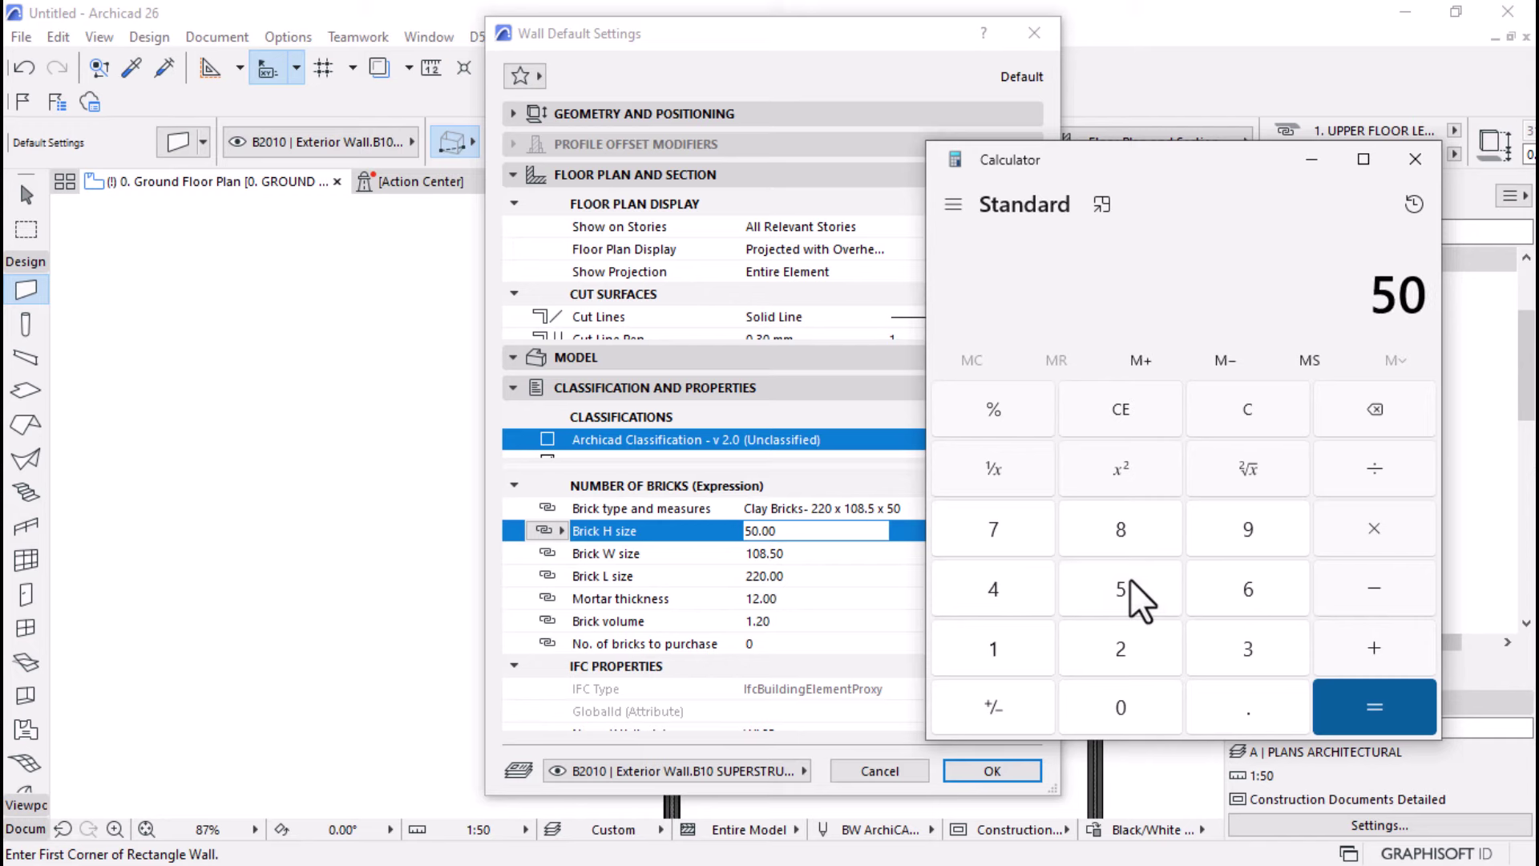
click(1367, 539)
click(1265, 417)
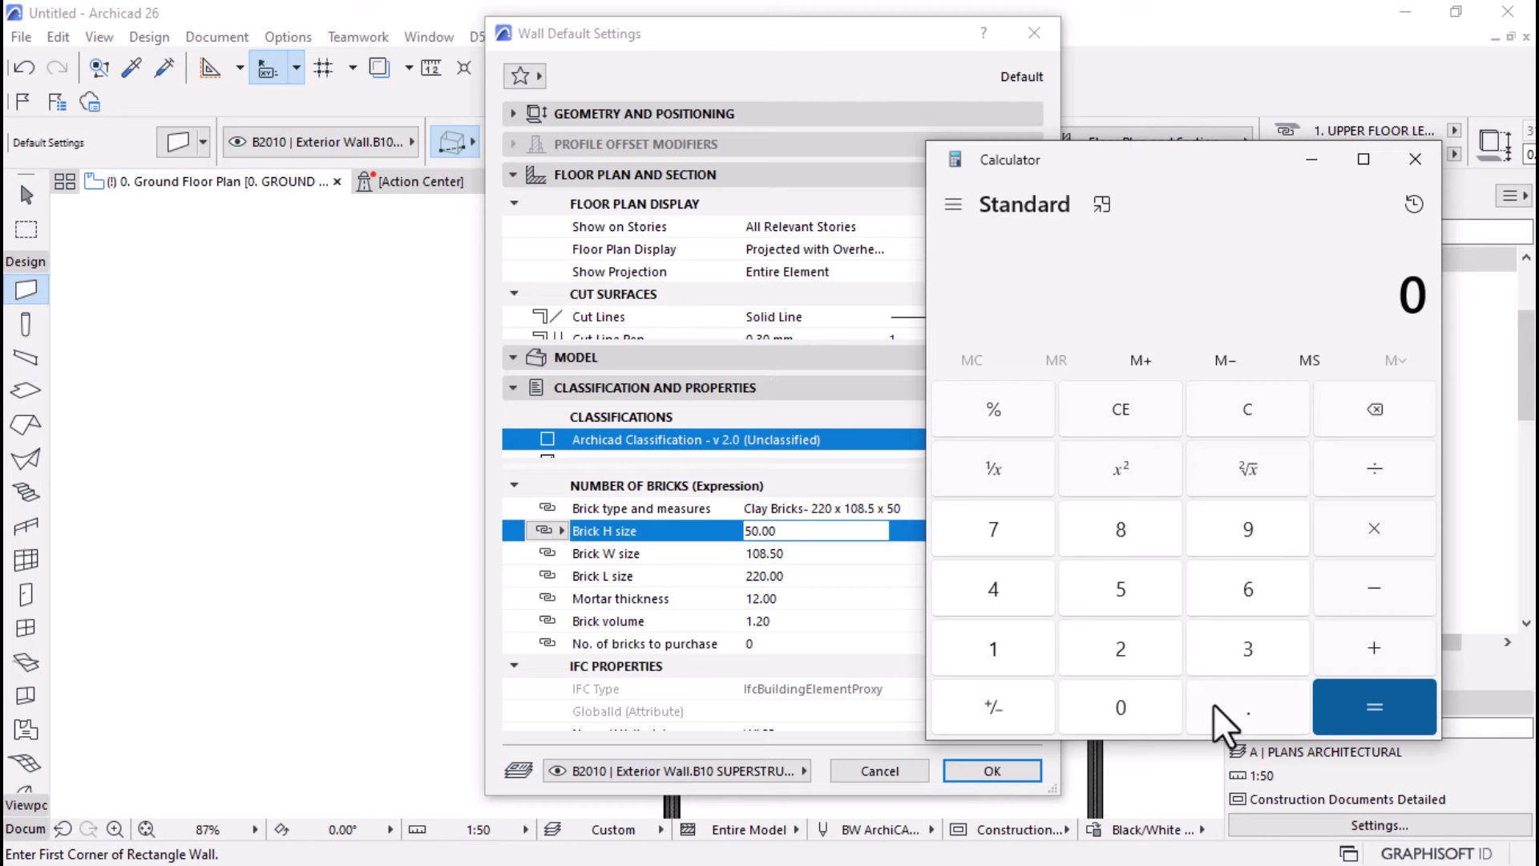
- Multiply the brick dimensions 50 × 108 × 220 in Calculator
click(1124, 597)
click(1120, 707)
click(1349, 530)
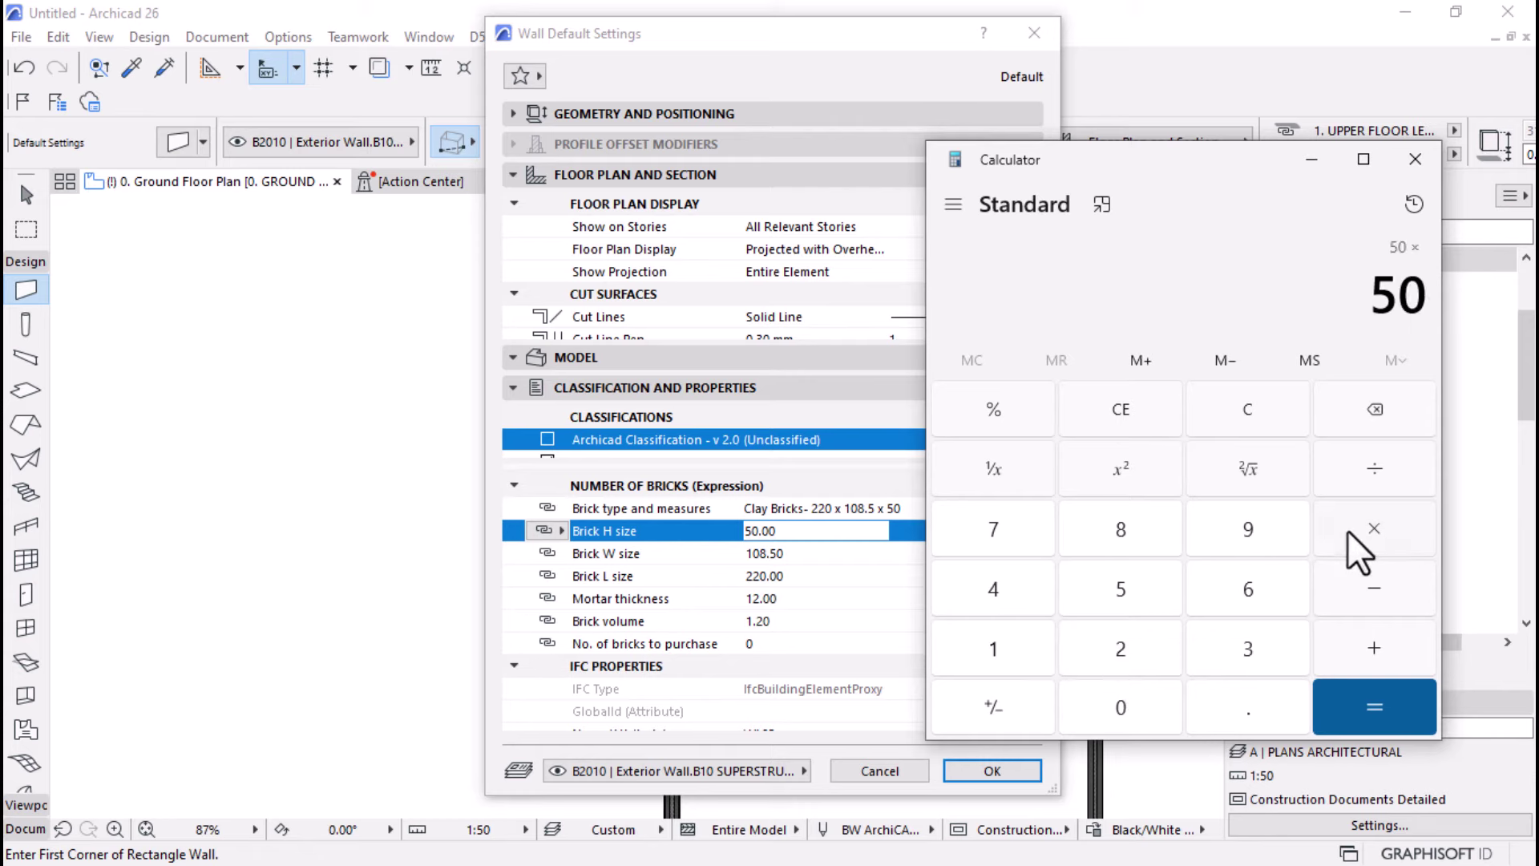
click(1000, 656)
click(1109, 706)
click(1135, 525)
click(1387, 532)
click(1119, 638)
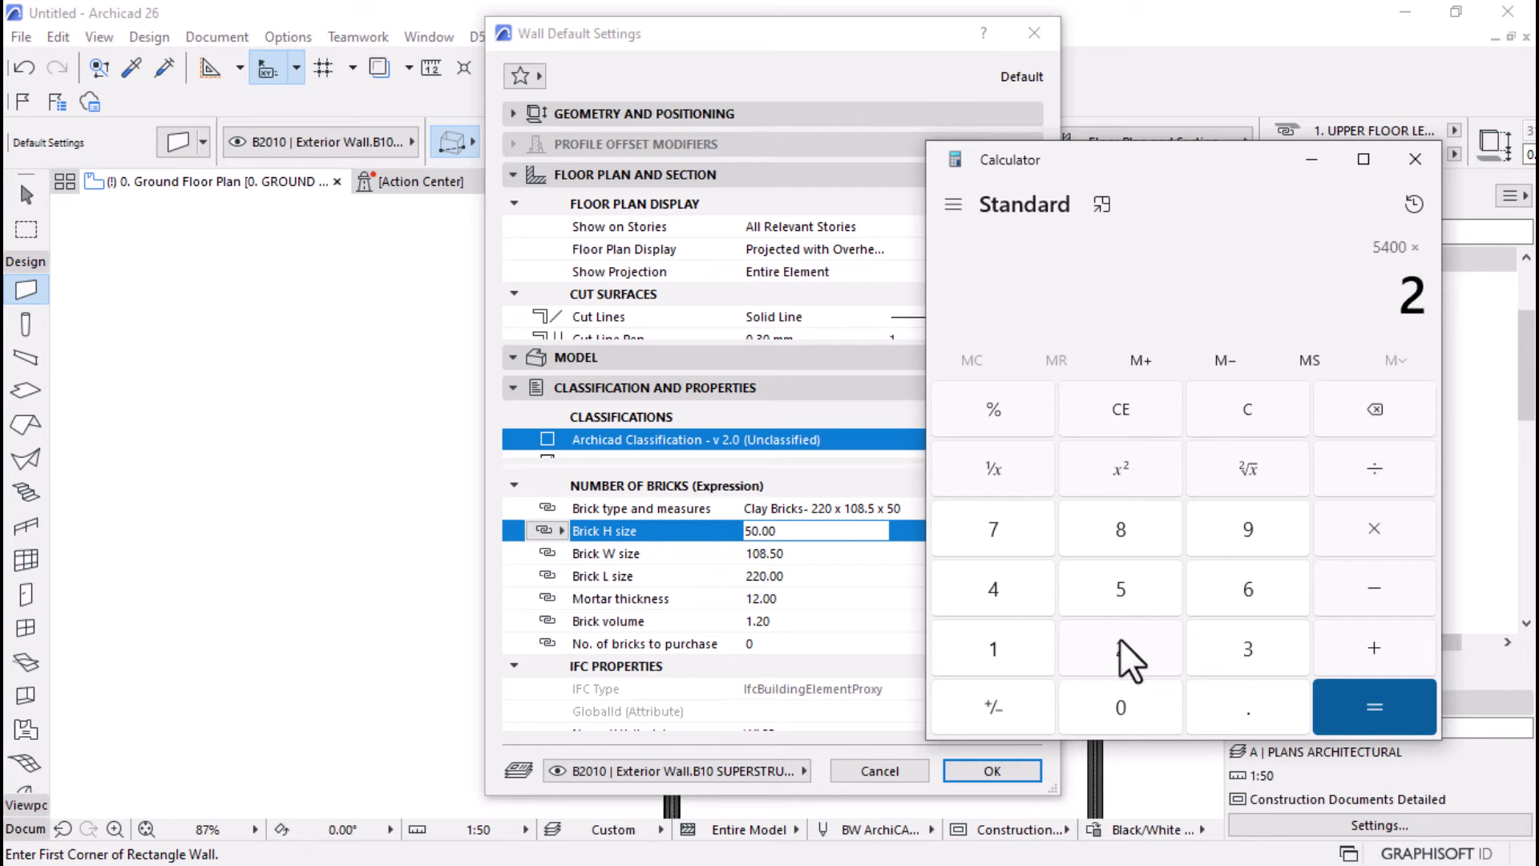
click(1119, 638)
click(1126, 646)
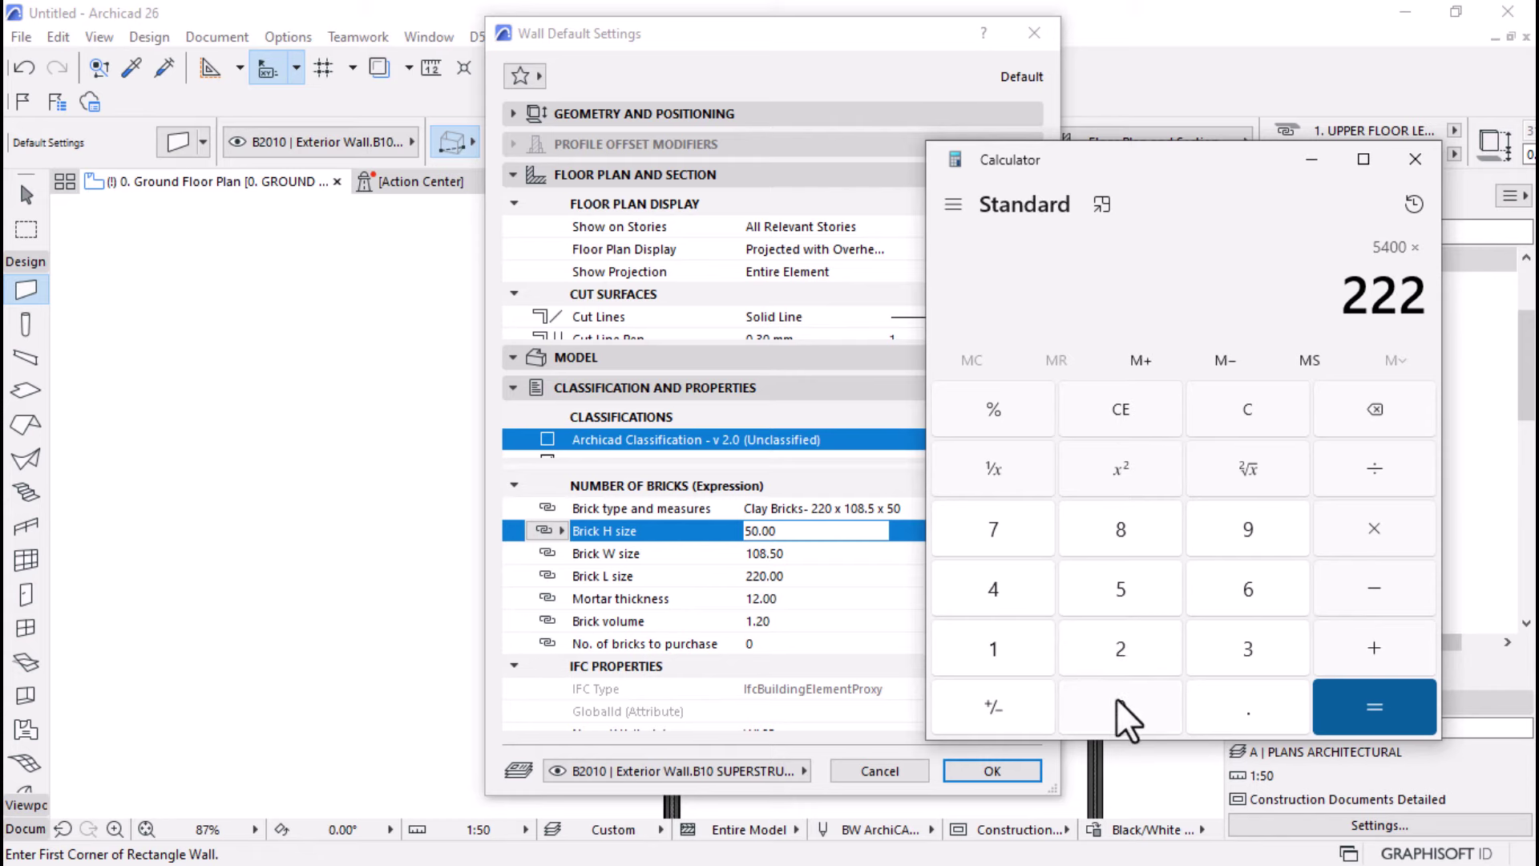
click(1363, 420)
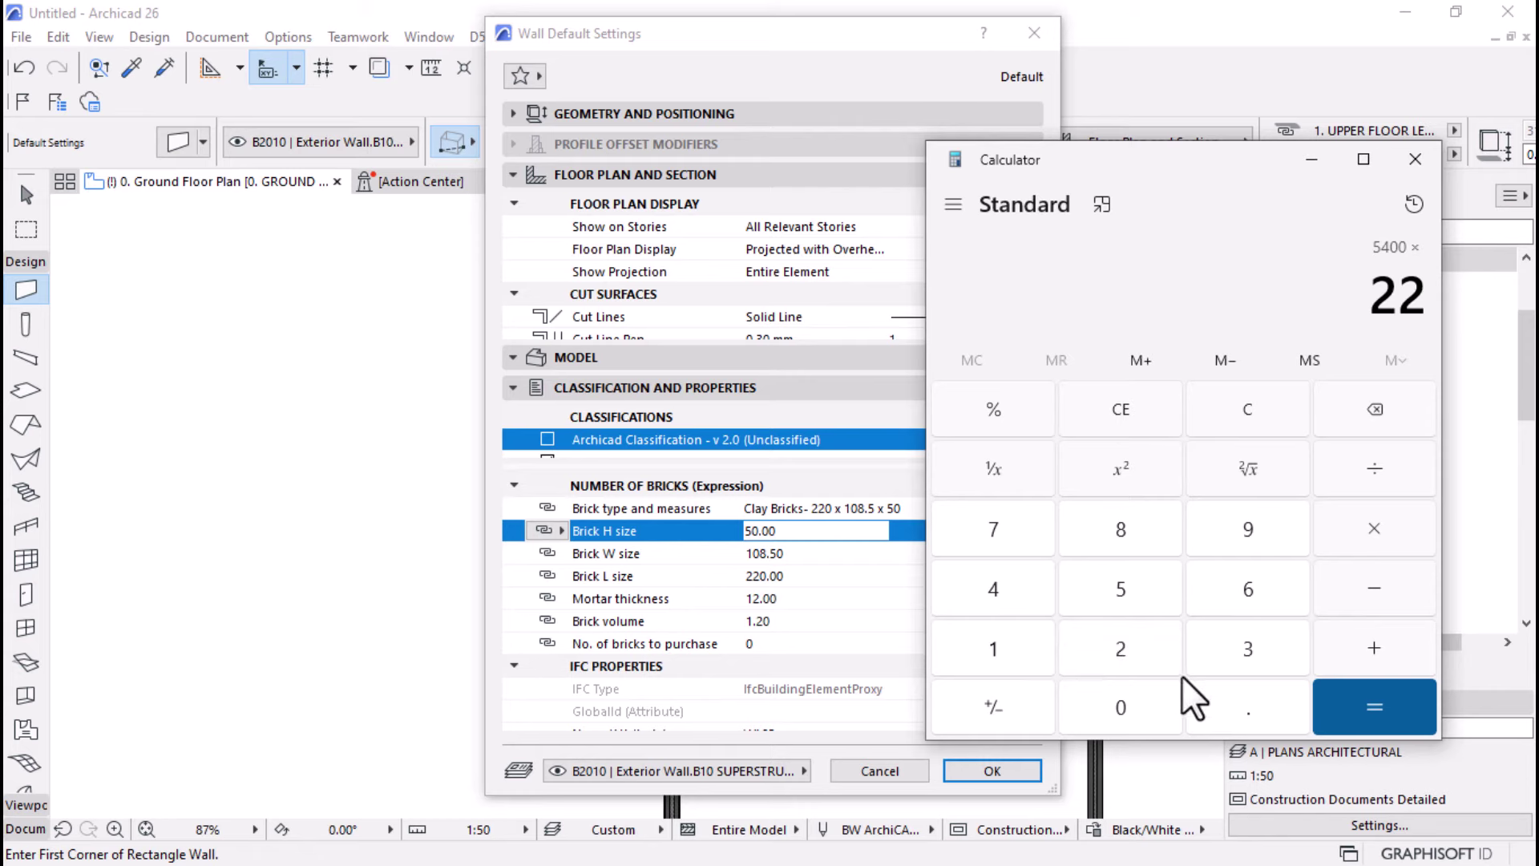
click(1127, 708)
click(1382, 532)
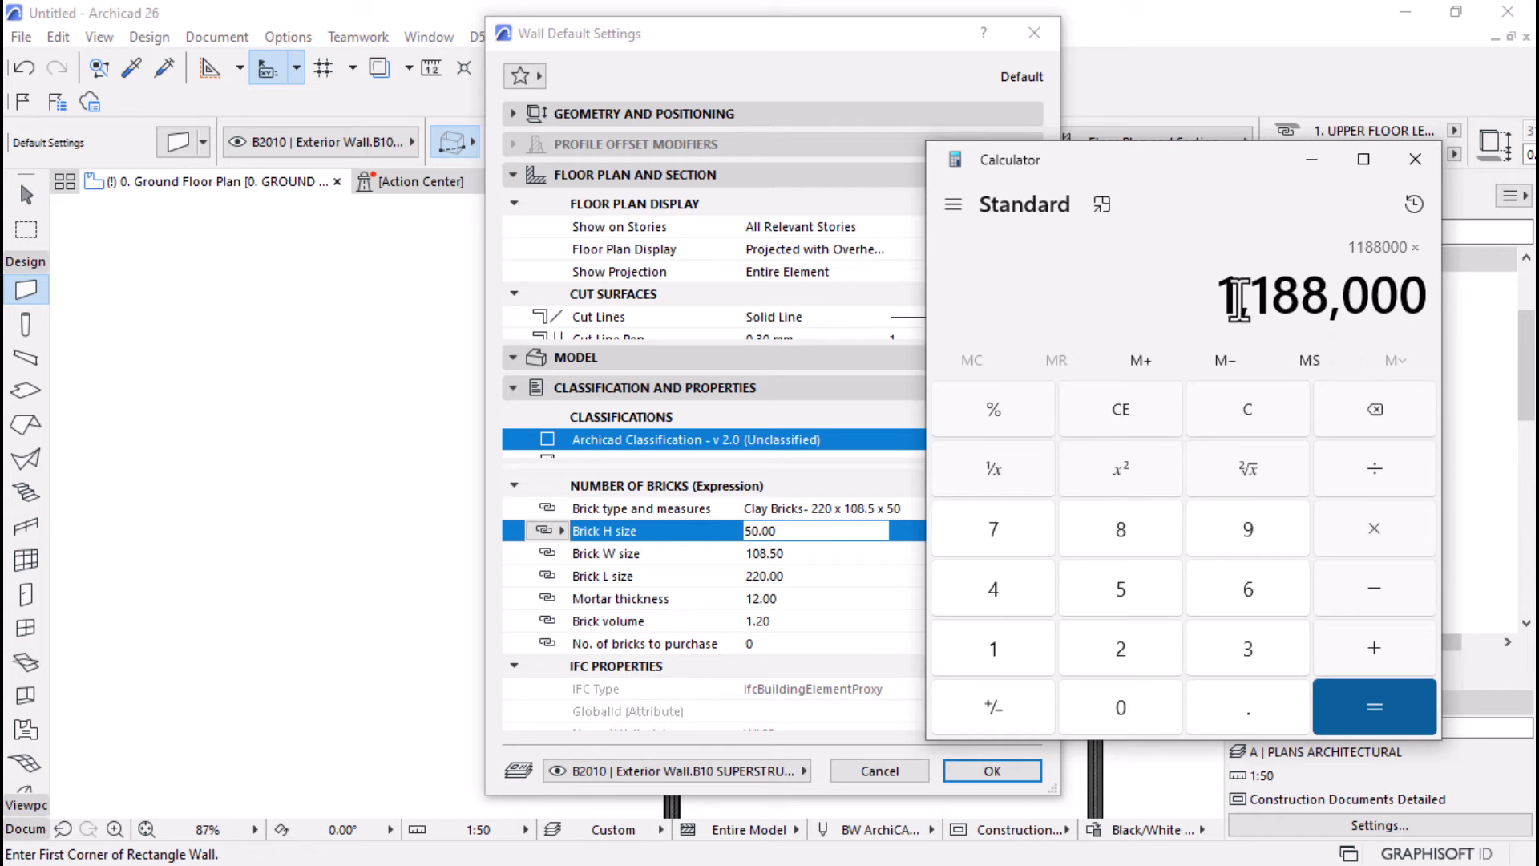
- Divide the brick volume product by 1000 and highlight the result
click(1363, 469)
click(993, 648)
click(1090, 693)
click(1094, 698)
click(1099, 697)
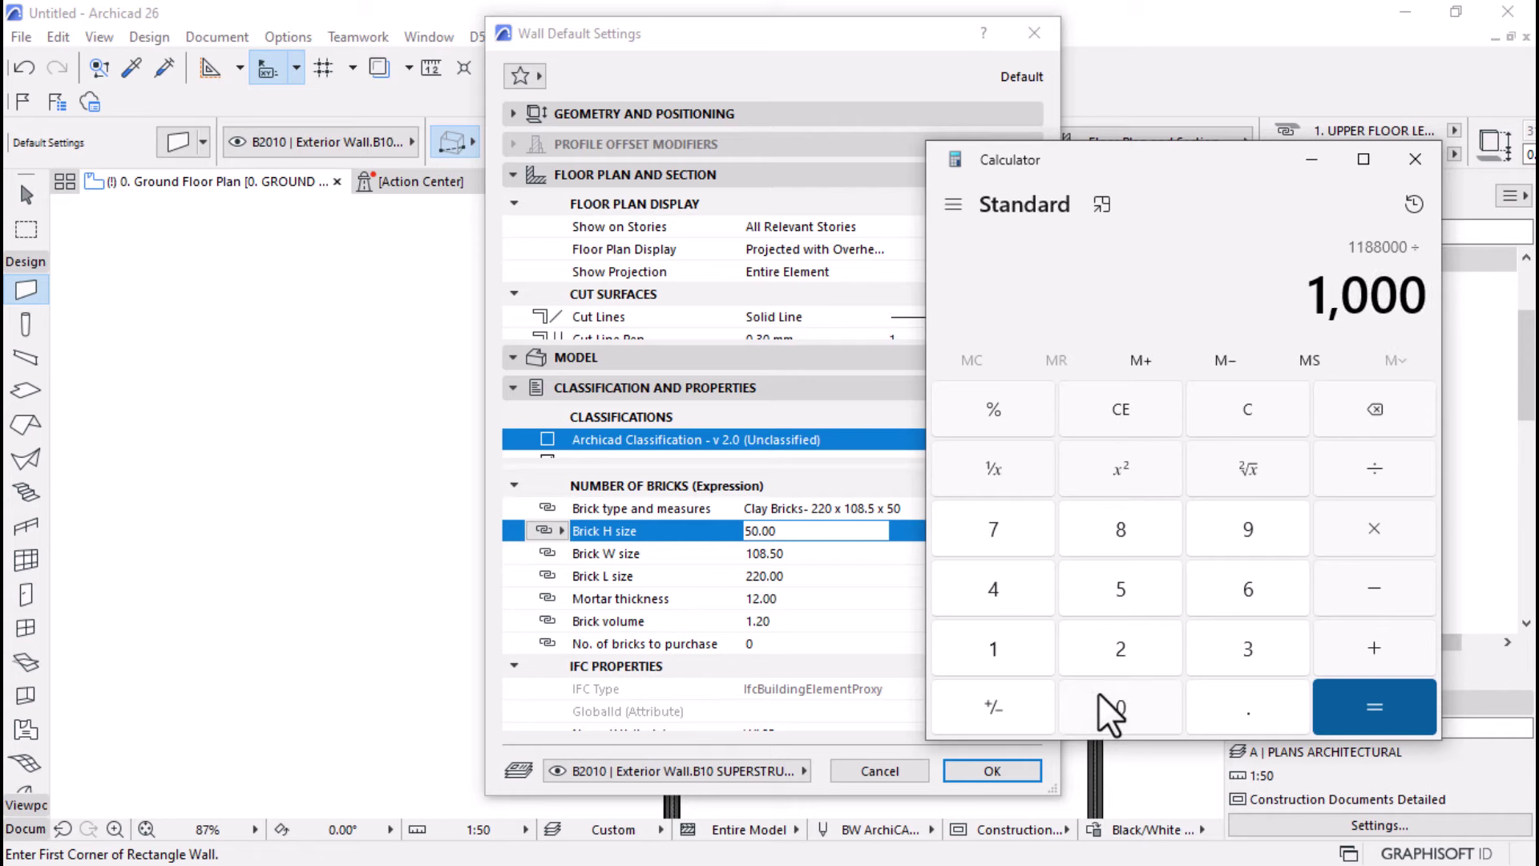
click(1348, 693)
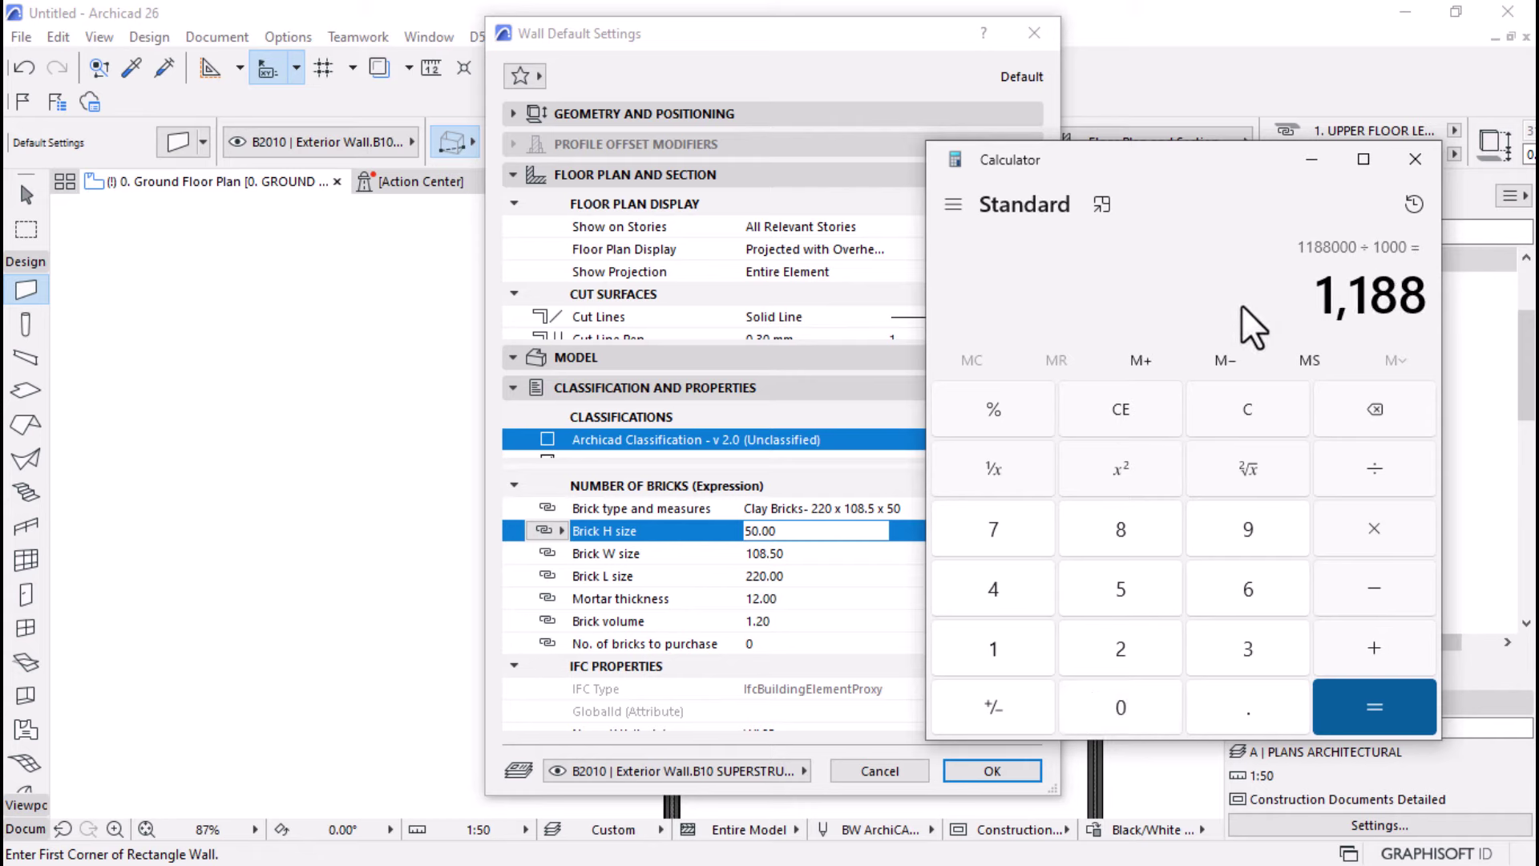
drag(1316, 292, 1448, 303)
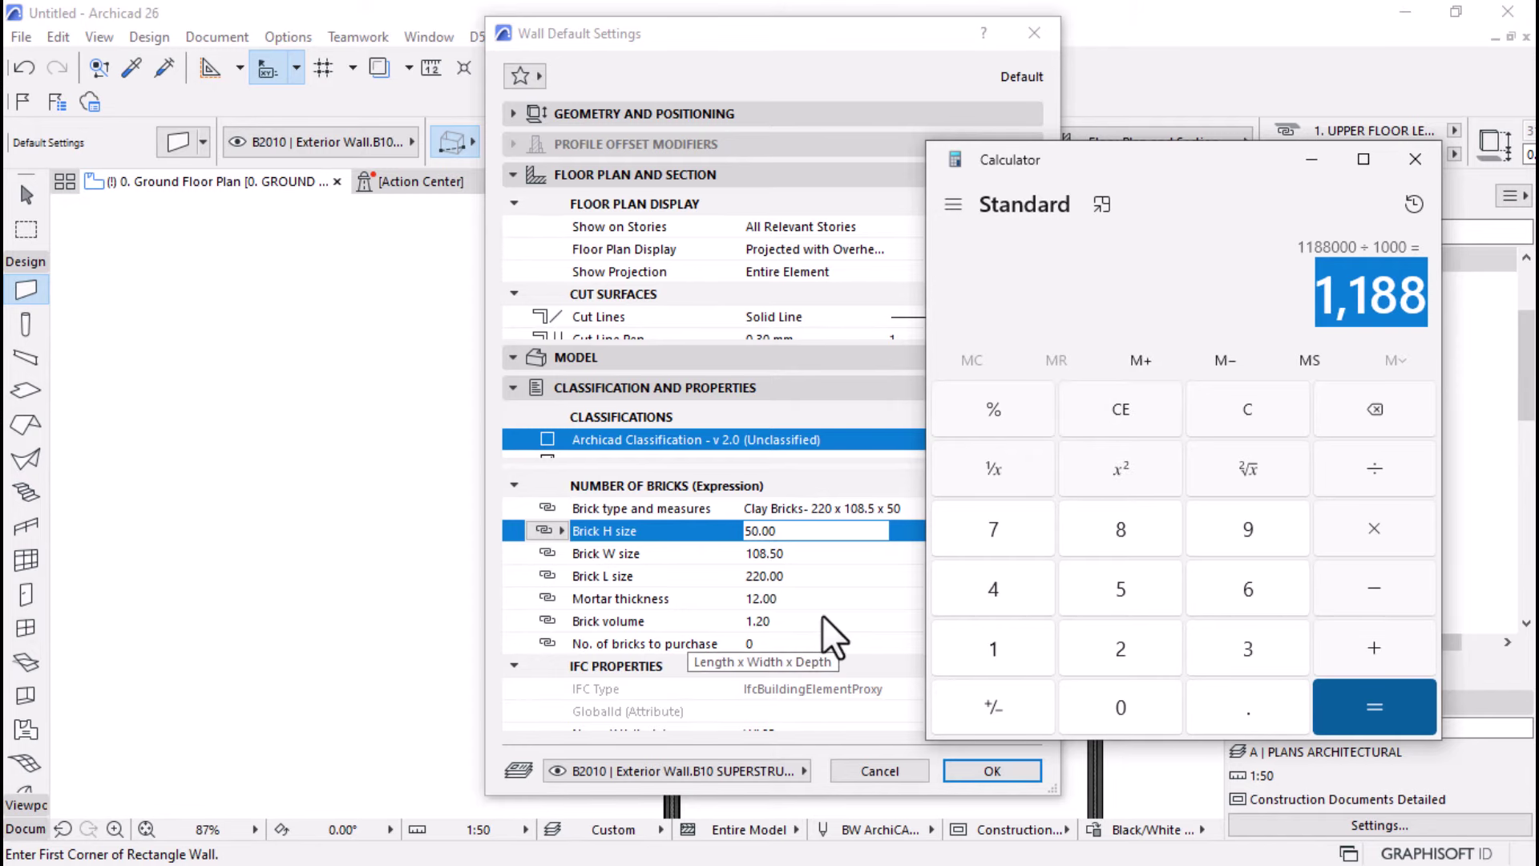
- Check the Brick volume property in the default wall settings and close them without saving
click(749, 623)
double_click(752, 621)
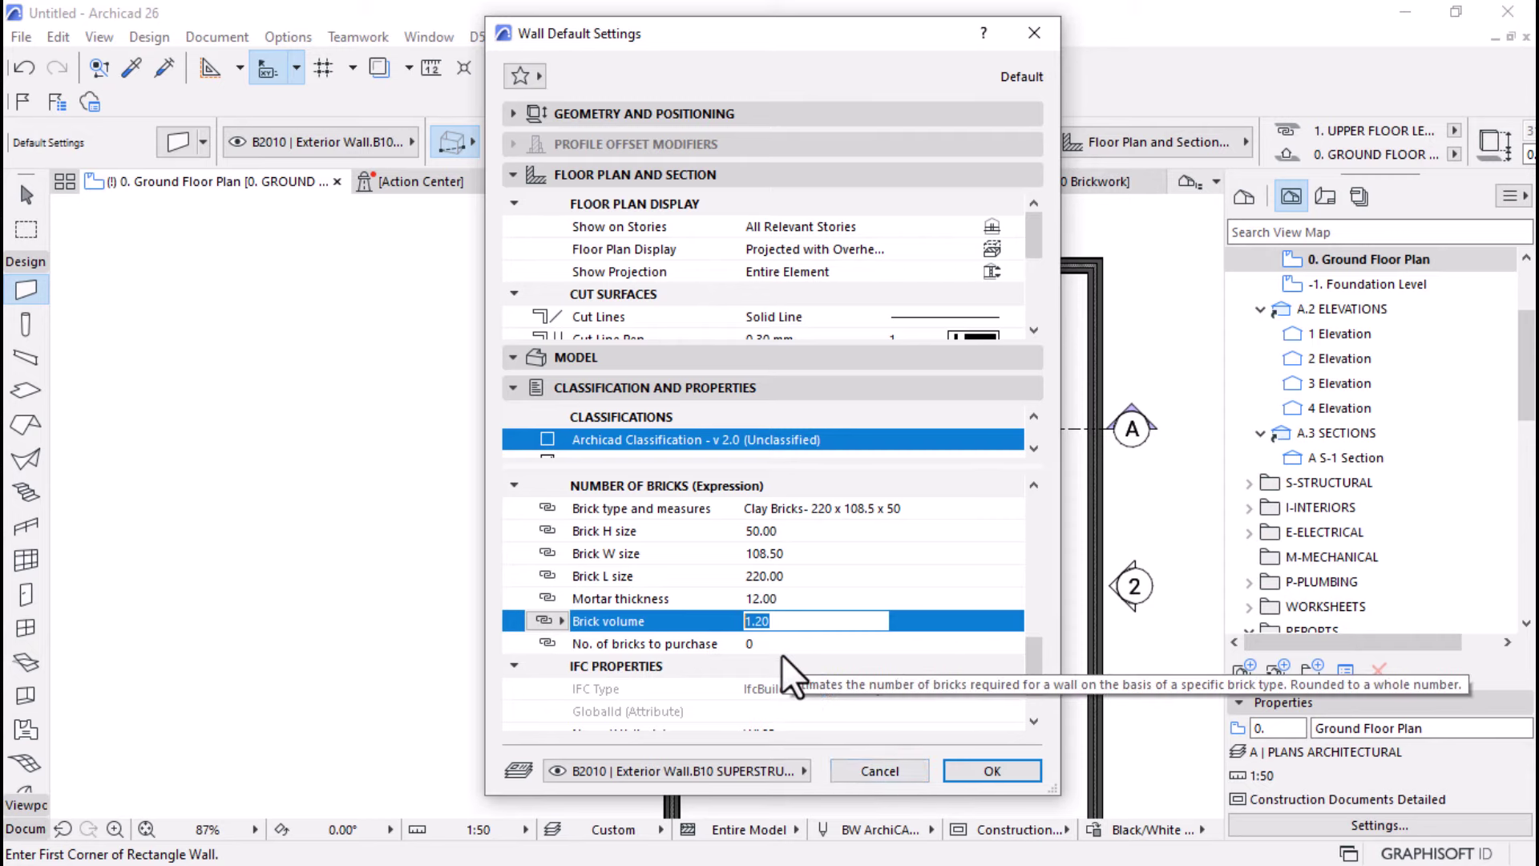
click(856, 771)
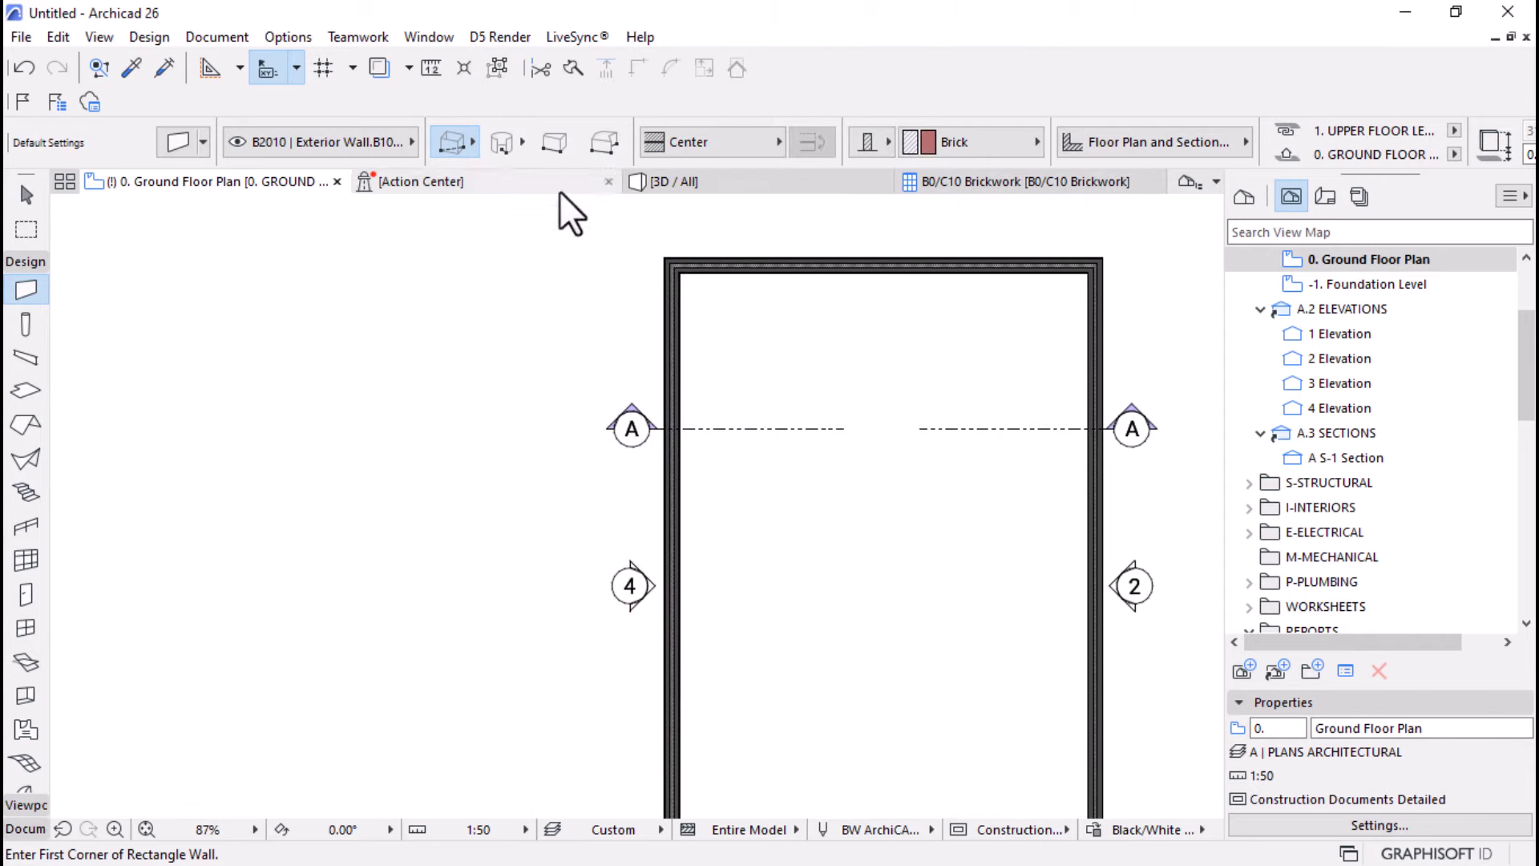
- Return to the Brickwork schedule, unmerge its items to inspect each wall's quantities, and merge them again
click(1003, 183)
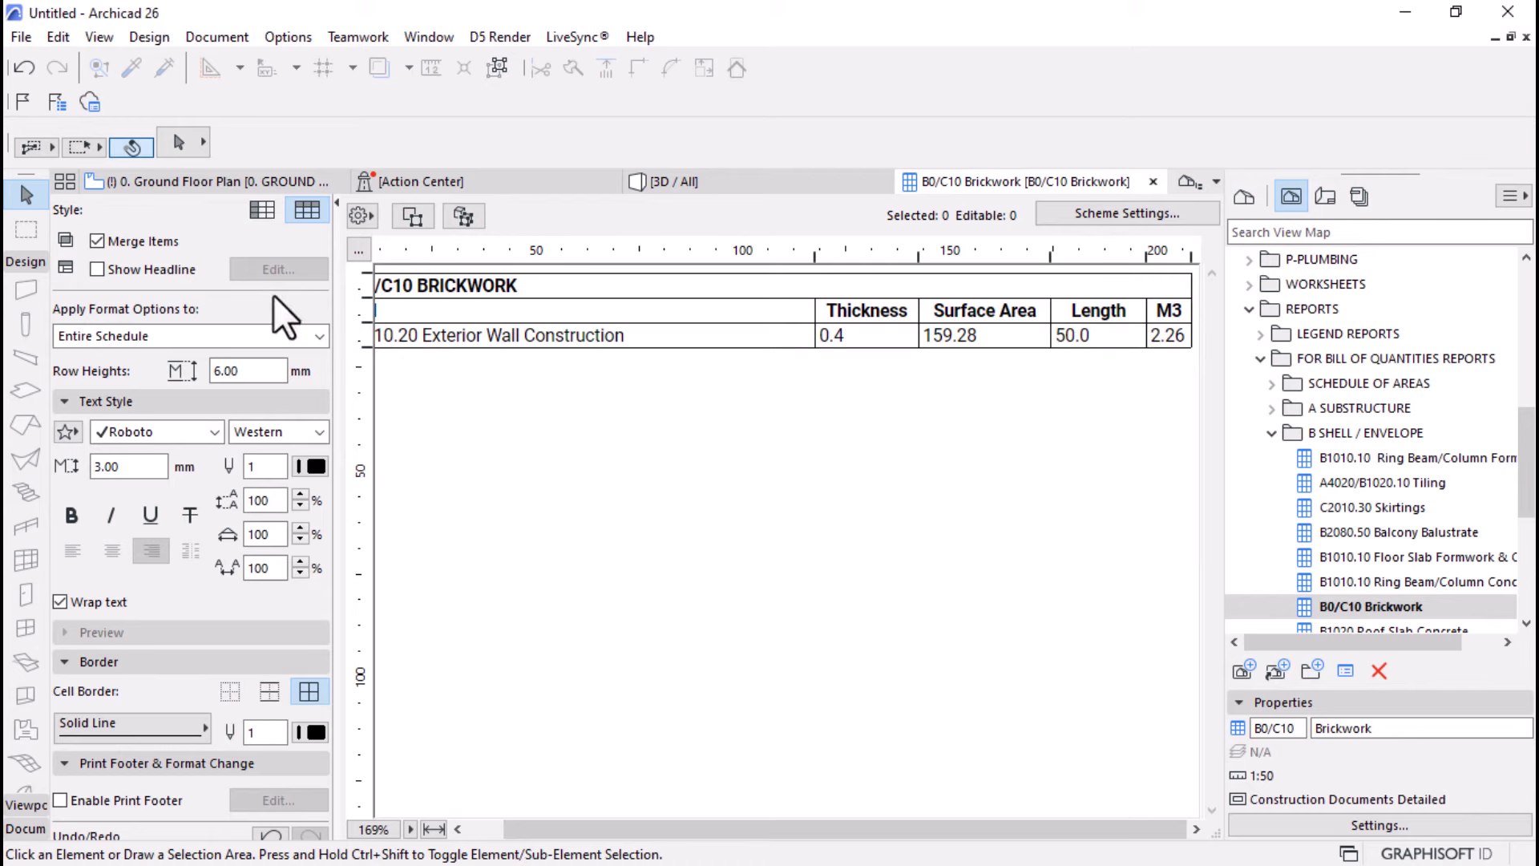
click(97, 241)
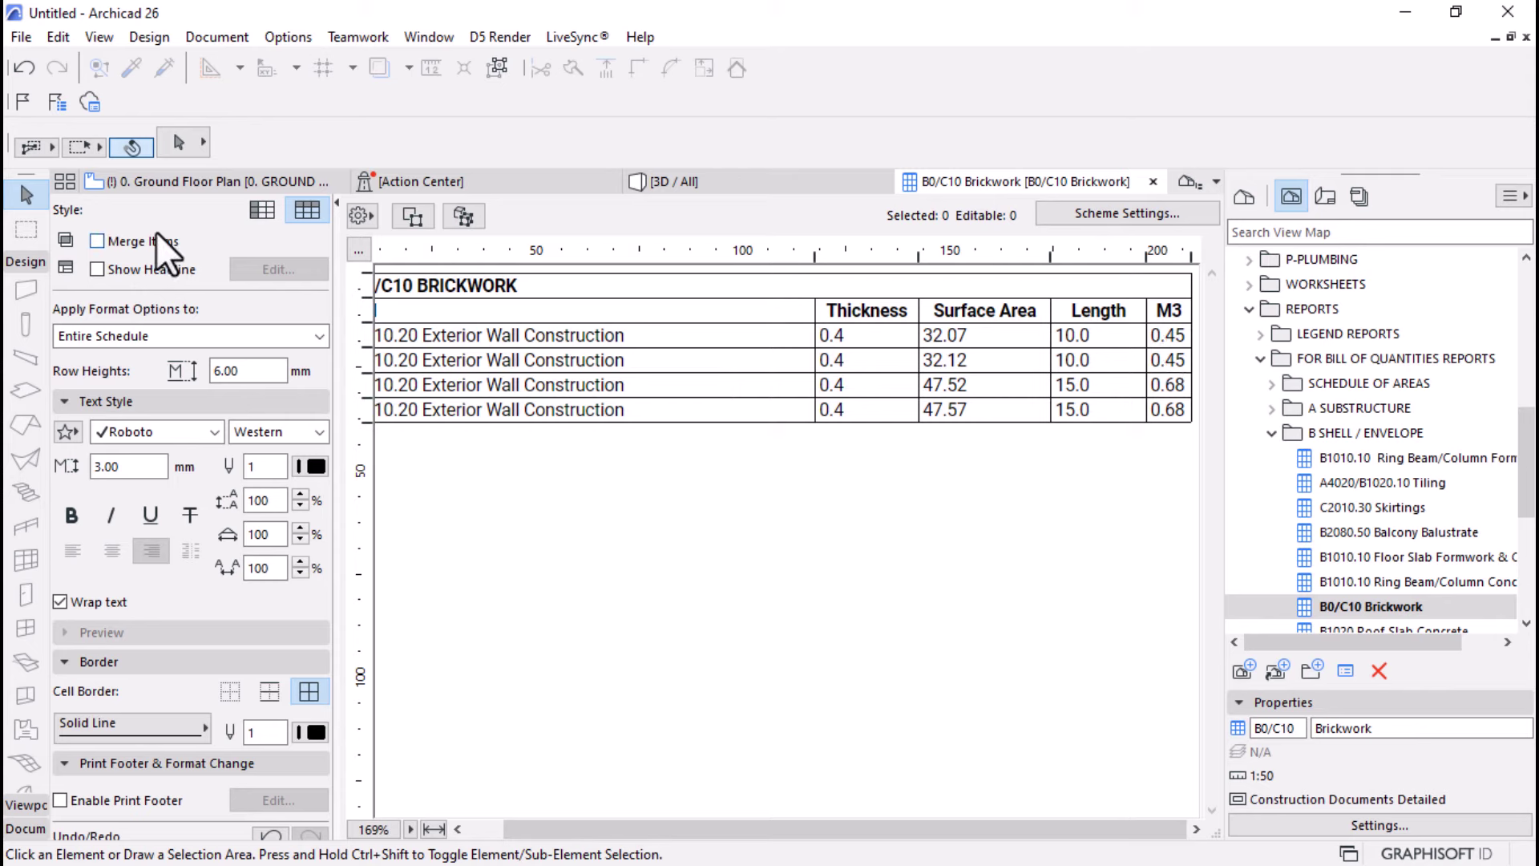
click(91, 241)
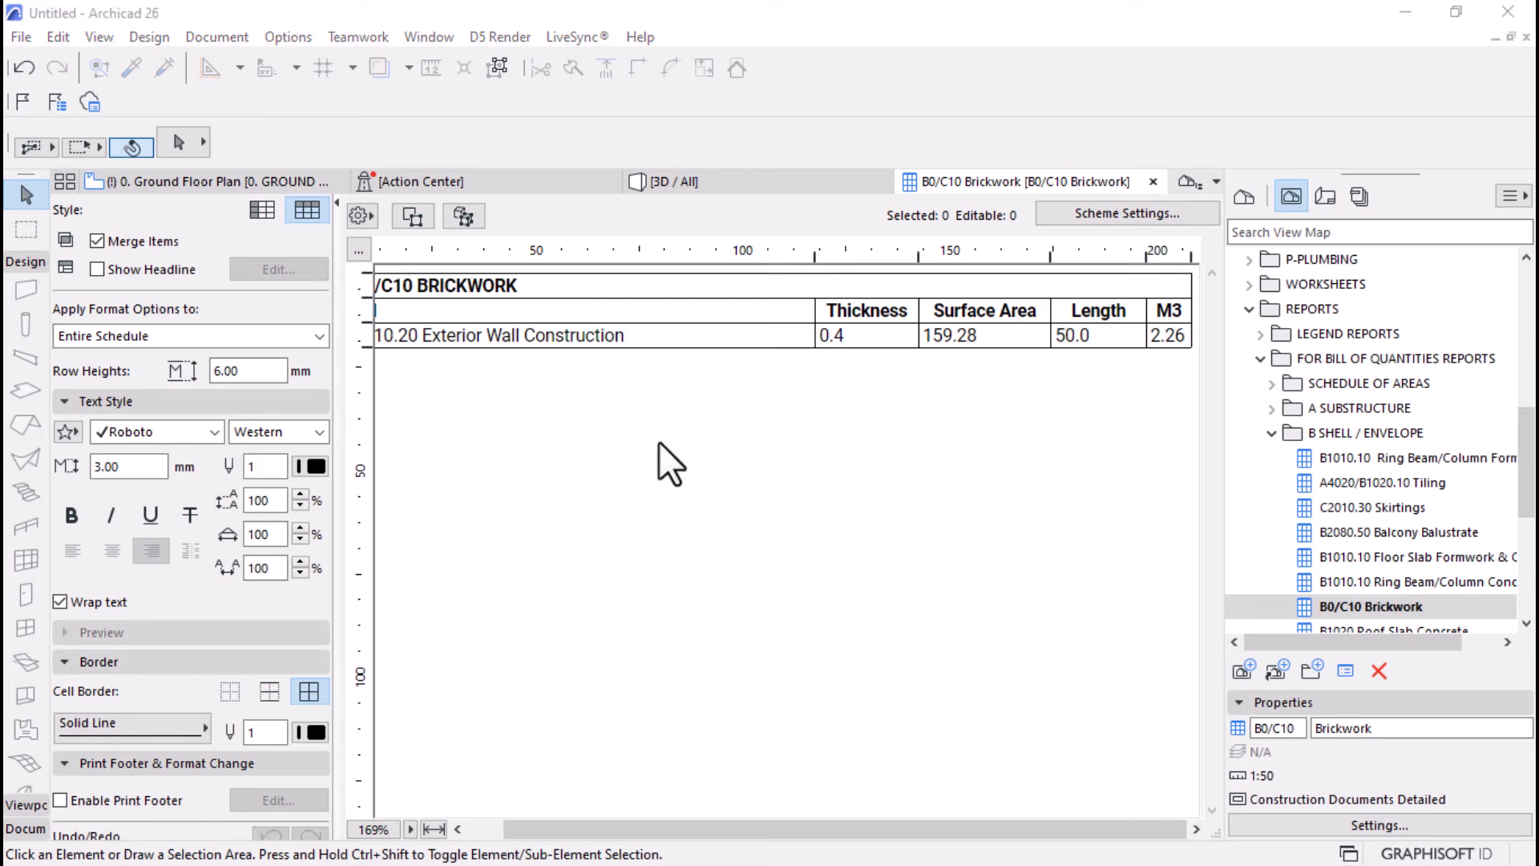
- Remove the Wall Component Volume on the Inside Face (Net) field from the Brickwork schedule's scheme
click(1167, 313)
click(1157, 333)
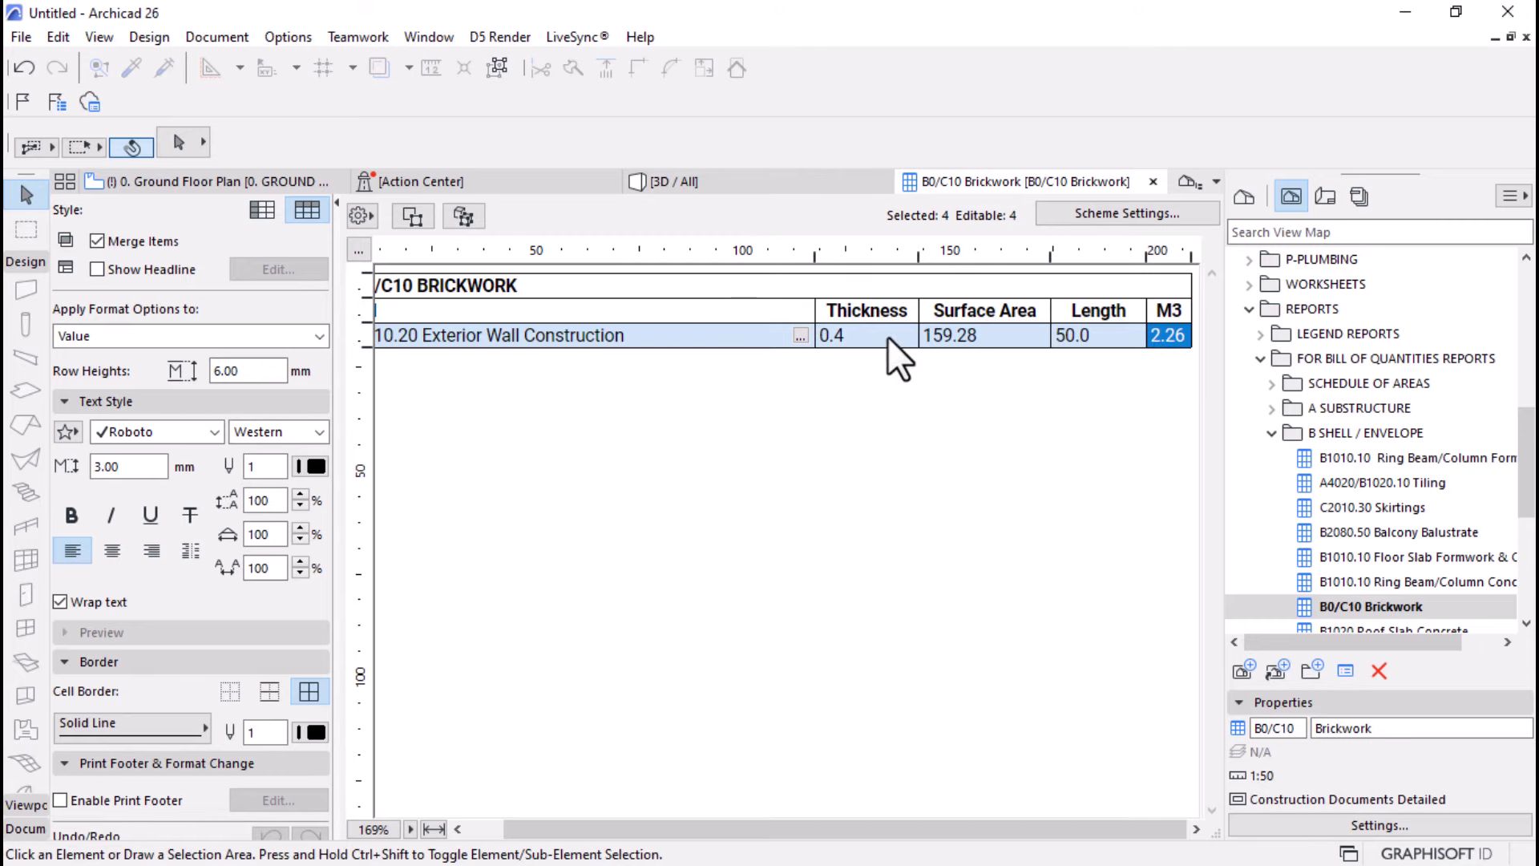
click(1100, 215)
click(866, 575)
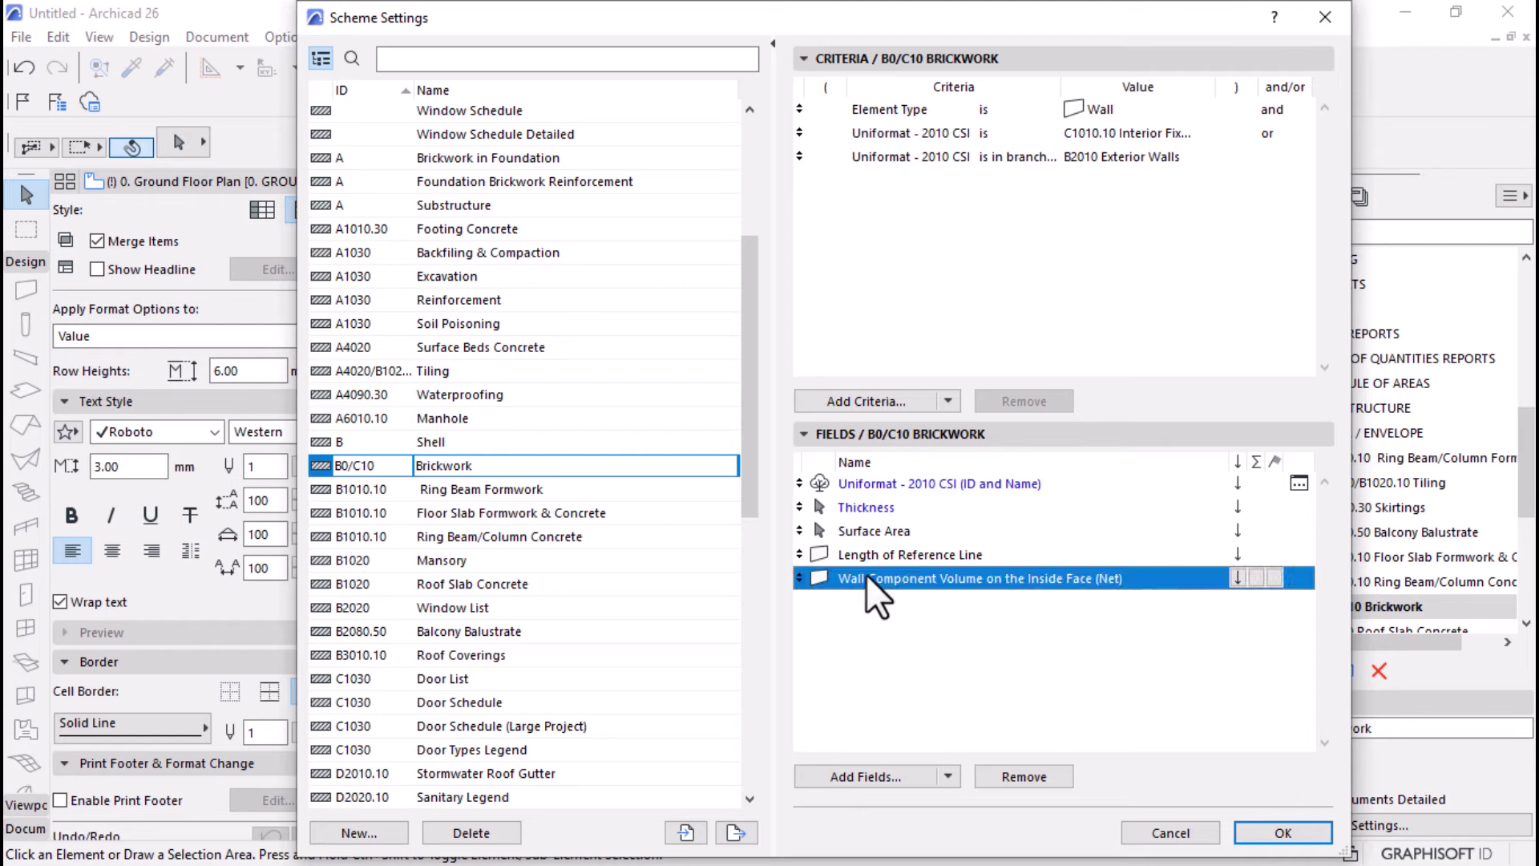
click(1026, 771)
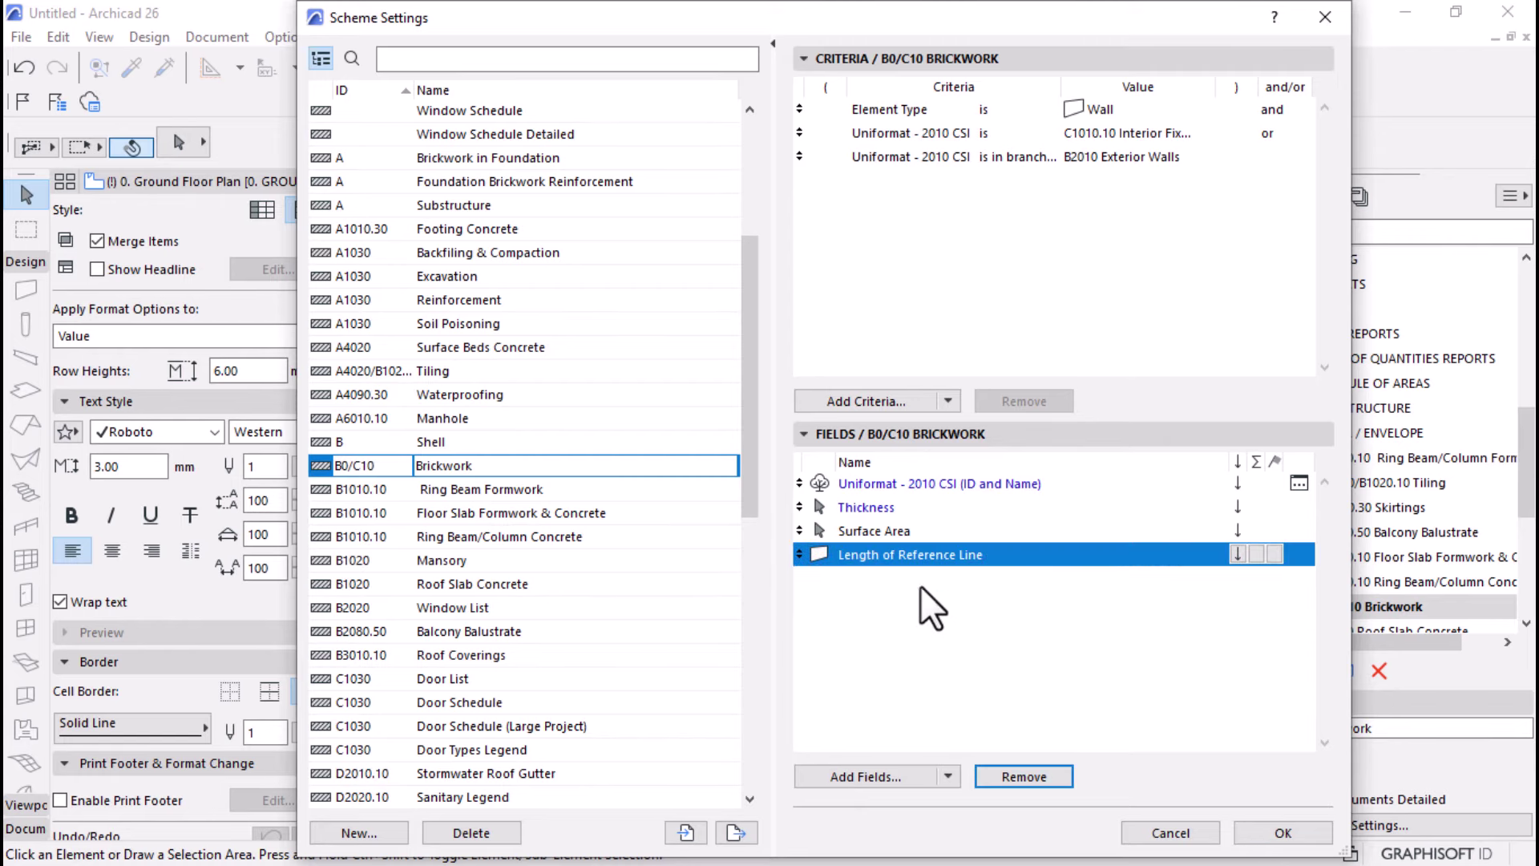
- Find the general Volume (Gross) field, add it to the Brickwork scheme and apply the scheme settings
click(851, 776)
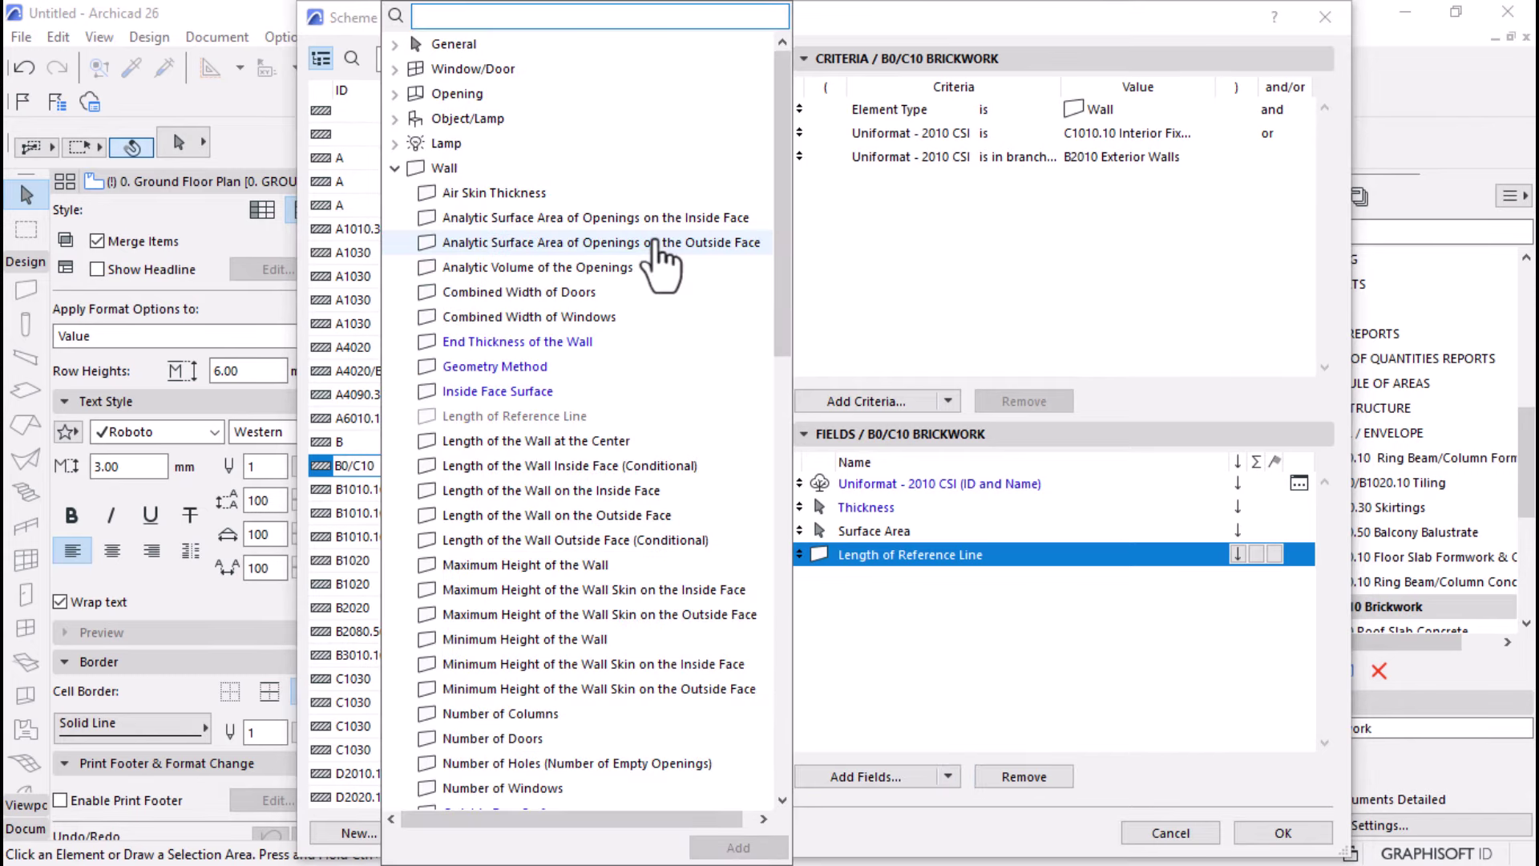
text(VOLUME)
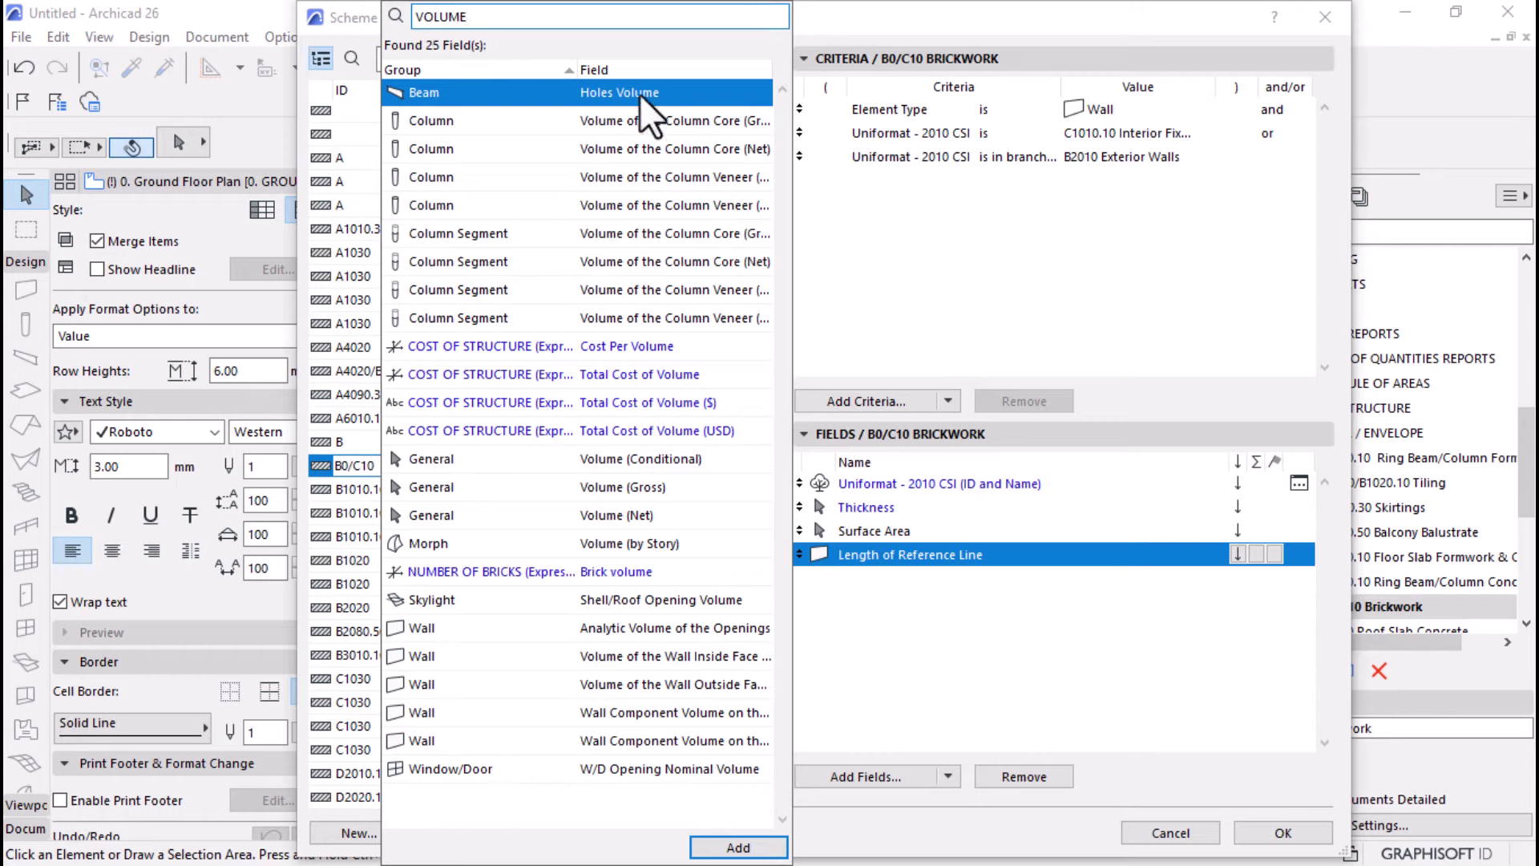
click(430, 484)
click(725, 845)
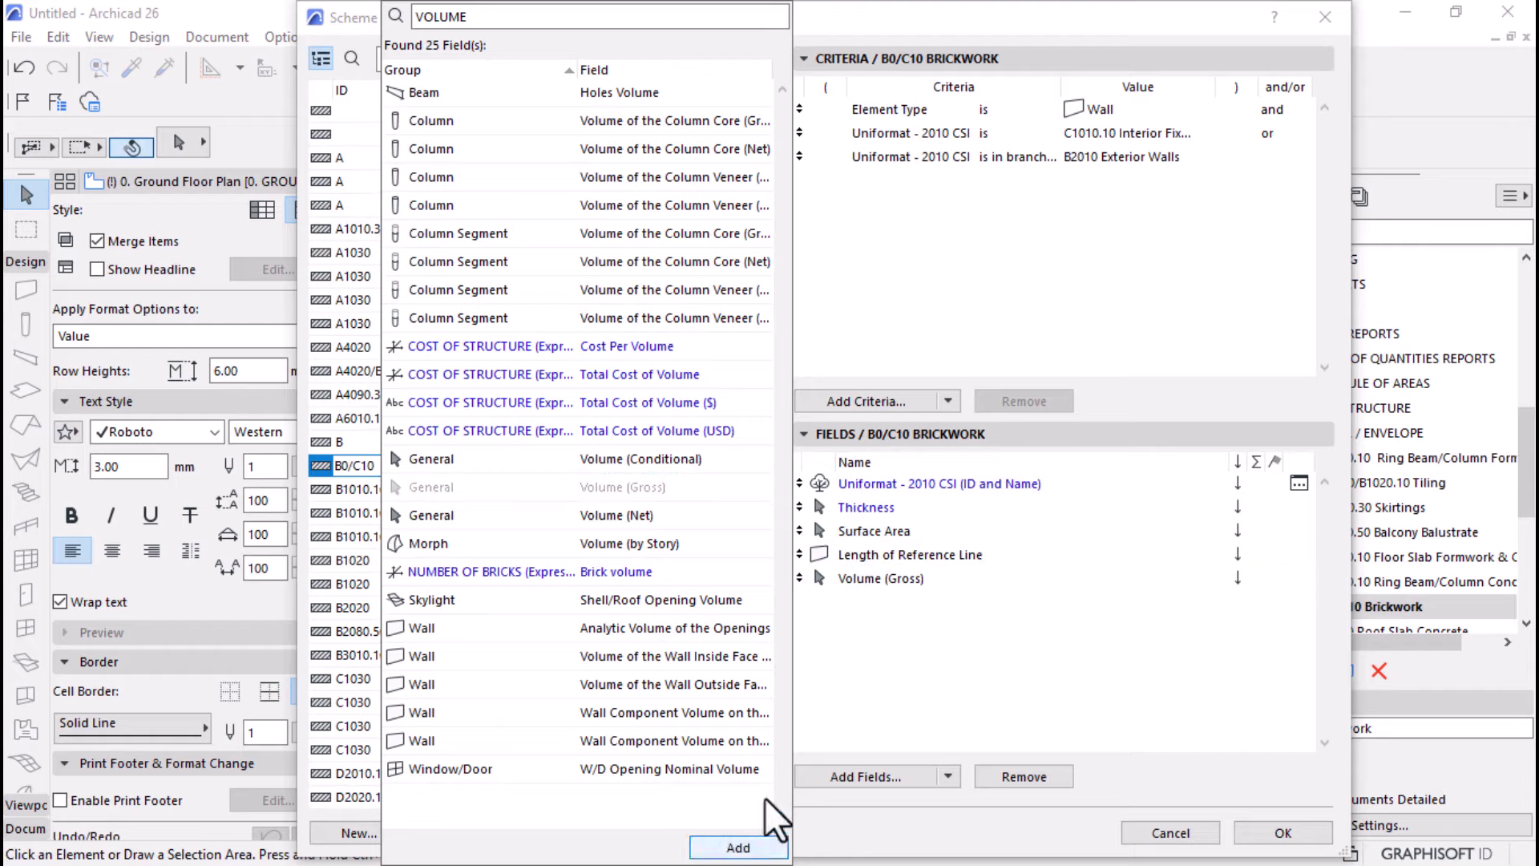
click(1253, 826)
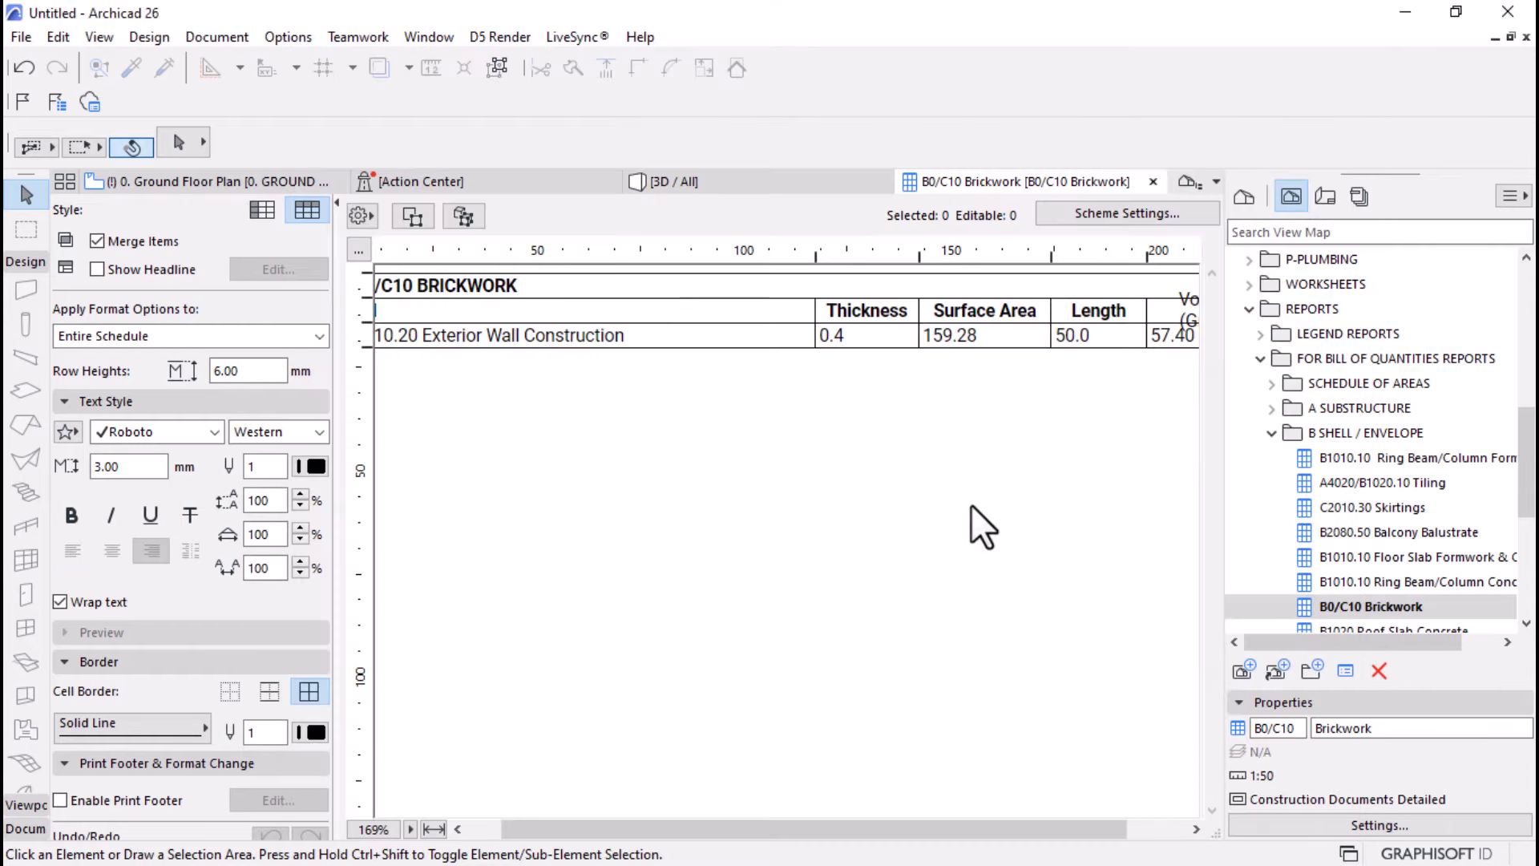
- Rename the new gross volume column's header to M3 in the Brickwork schedule
drag(839, 825, 1062, 827)
click(1126, 310)
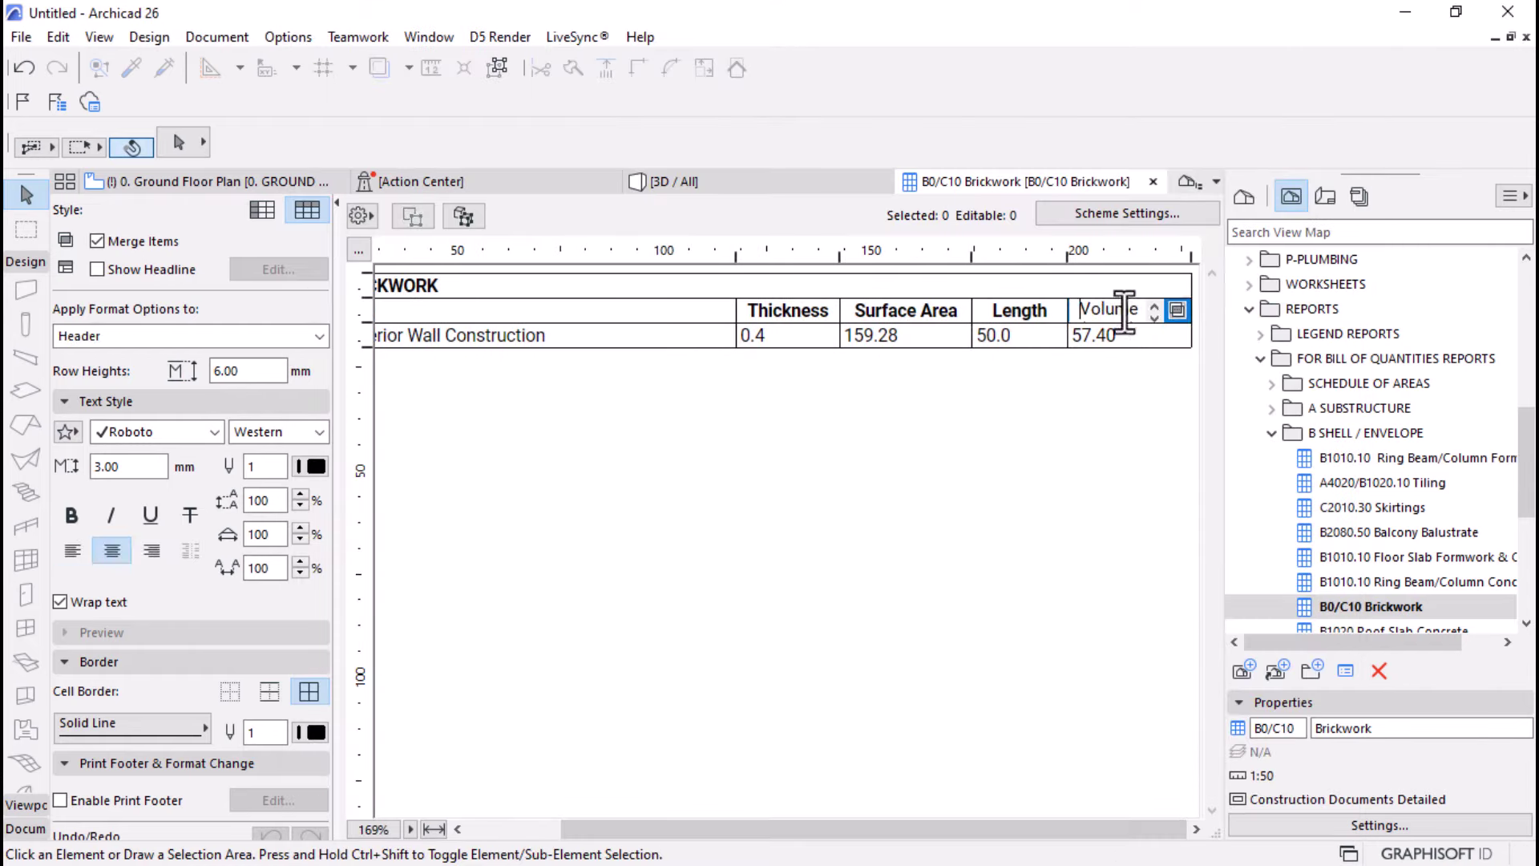
mouse_move(1140, 311)
mouse_down()
mouse_move(1073, 319)
mouse_move(1151, 326)
mouse_up()
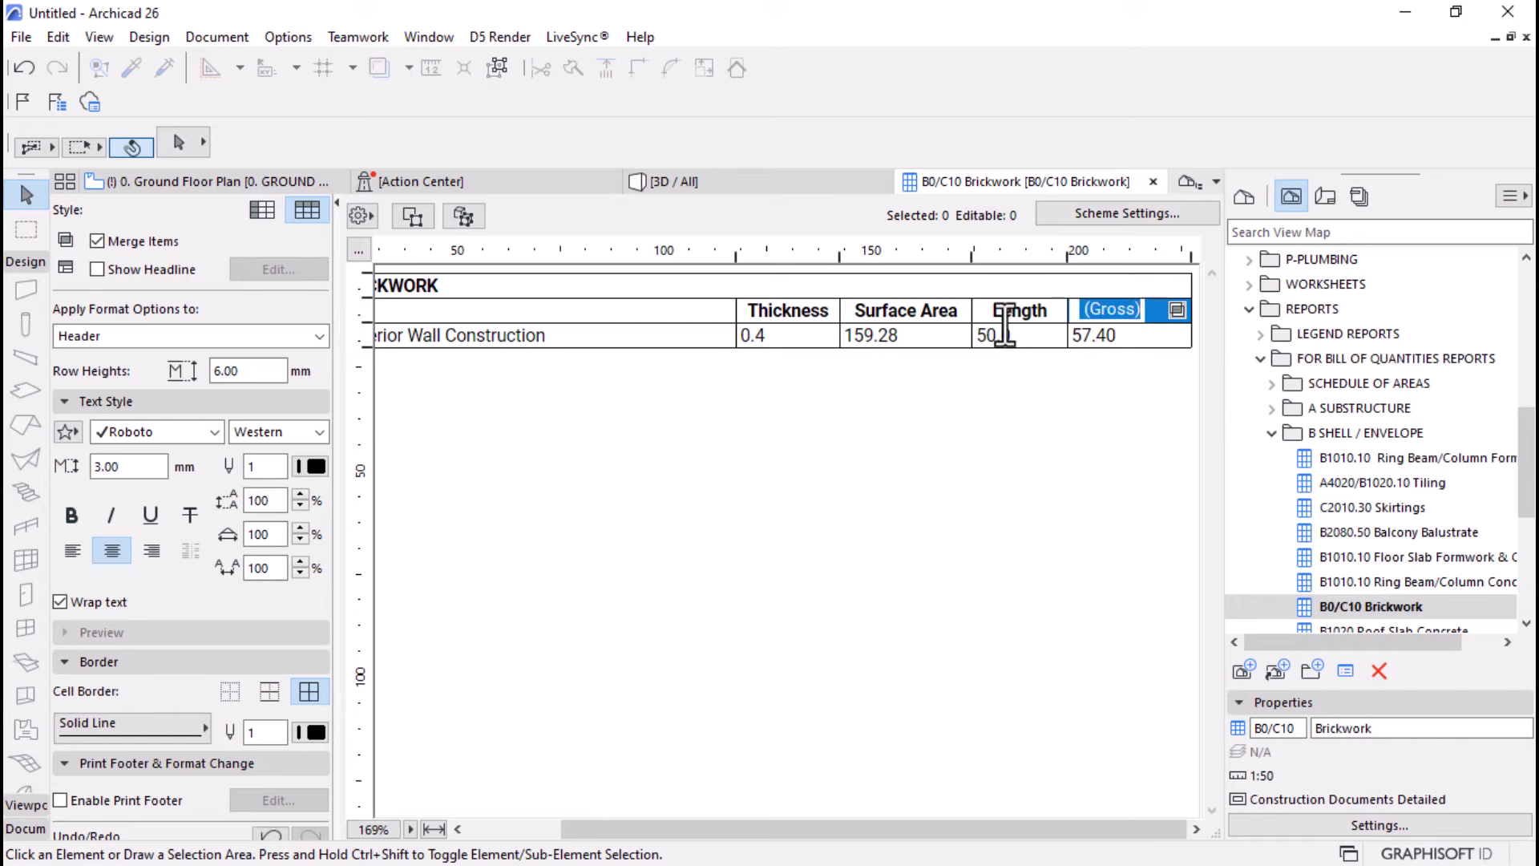
text(M3)
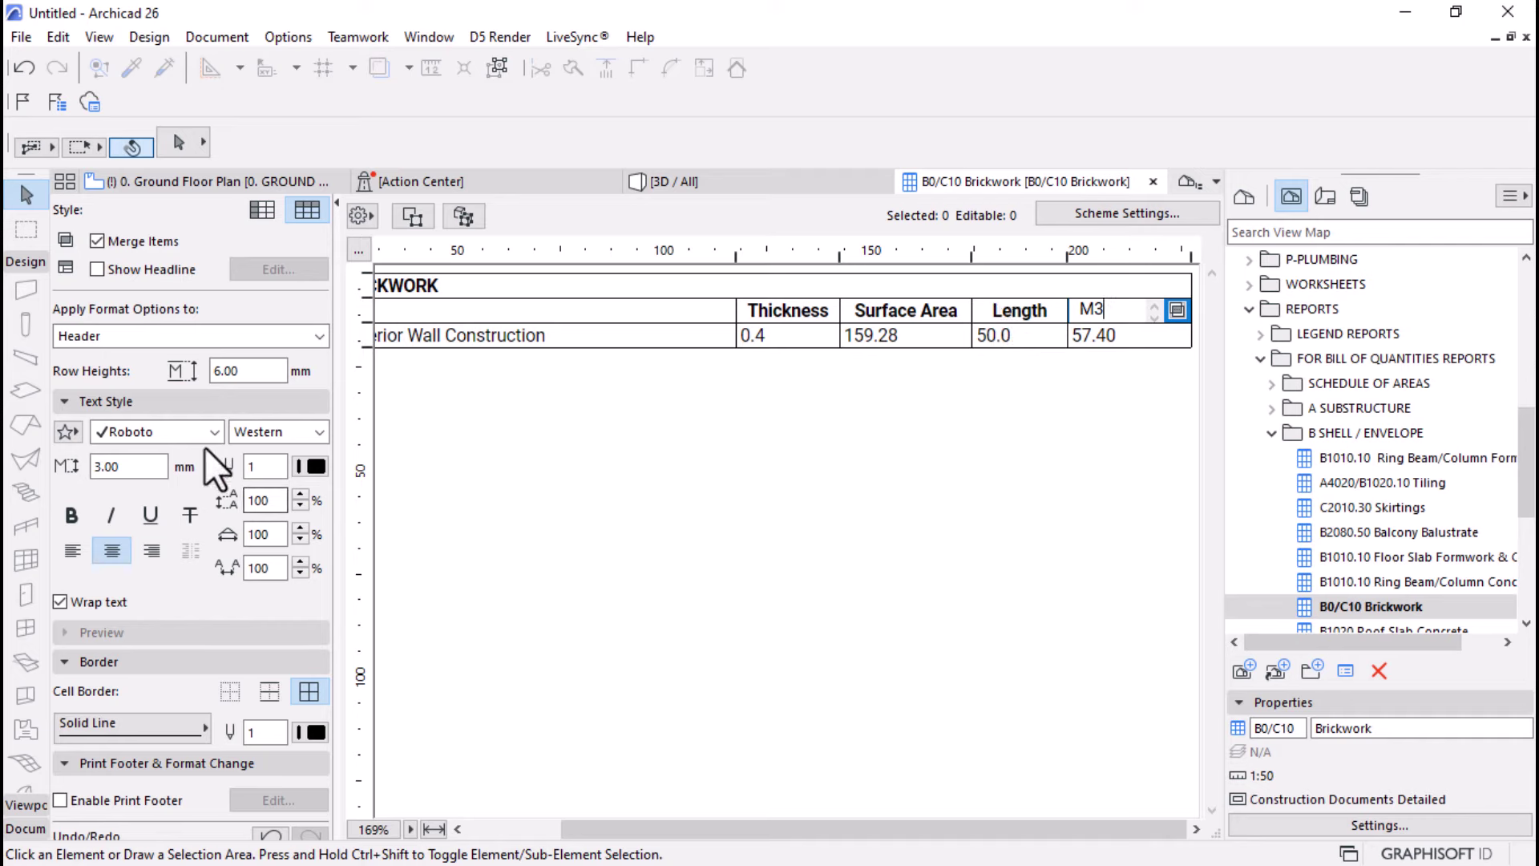
click(596, 565)
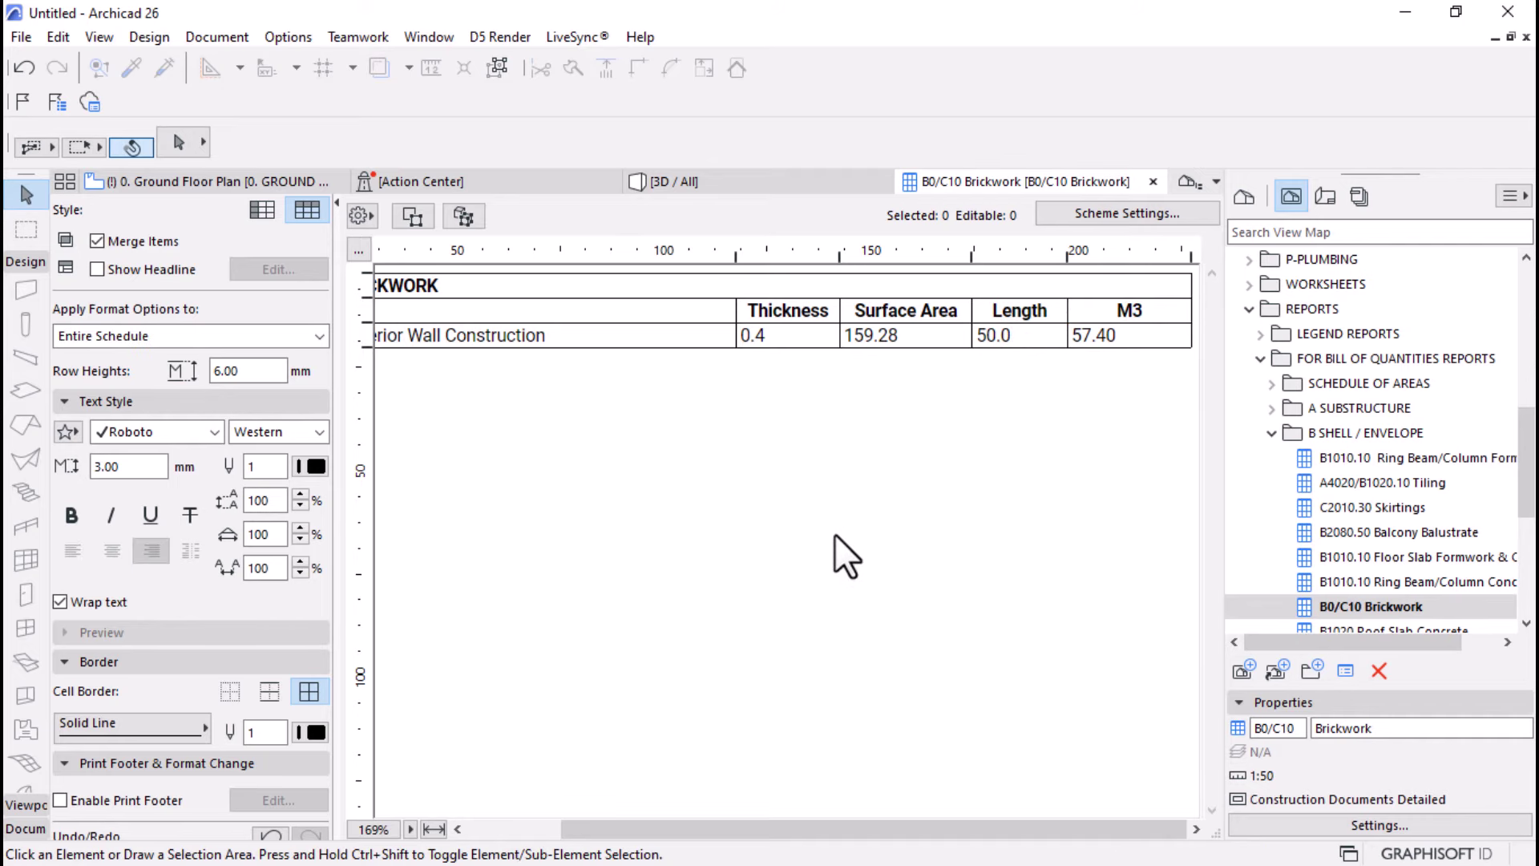
- Select the exterior walls on the Ground Floor Plan and check the Brick volume property in their selection settings
click(1093, 335)
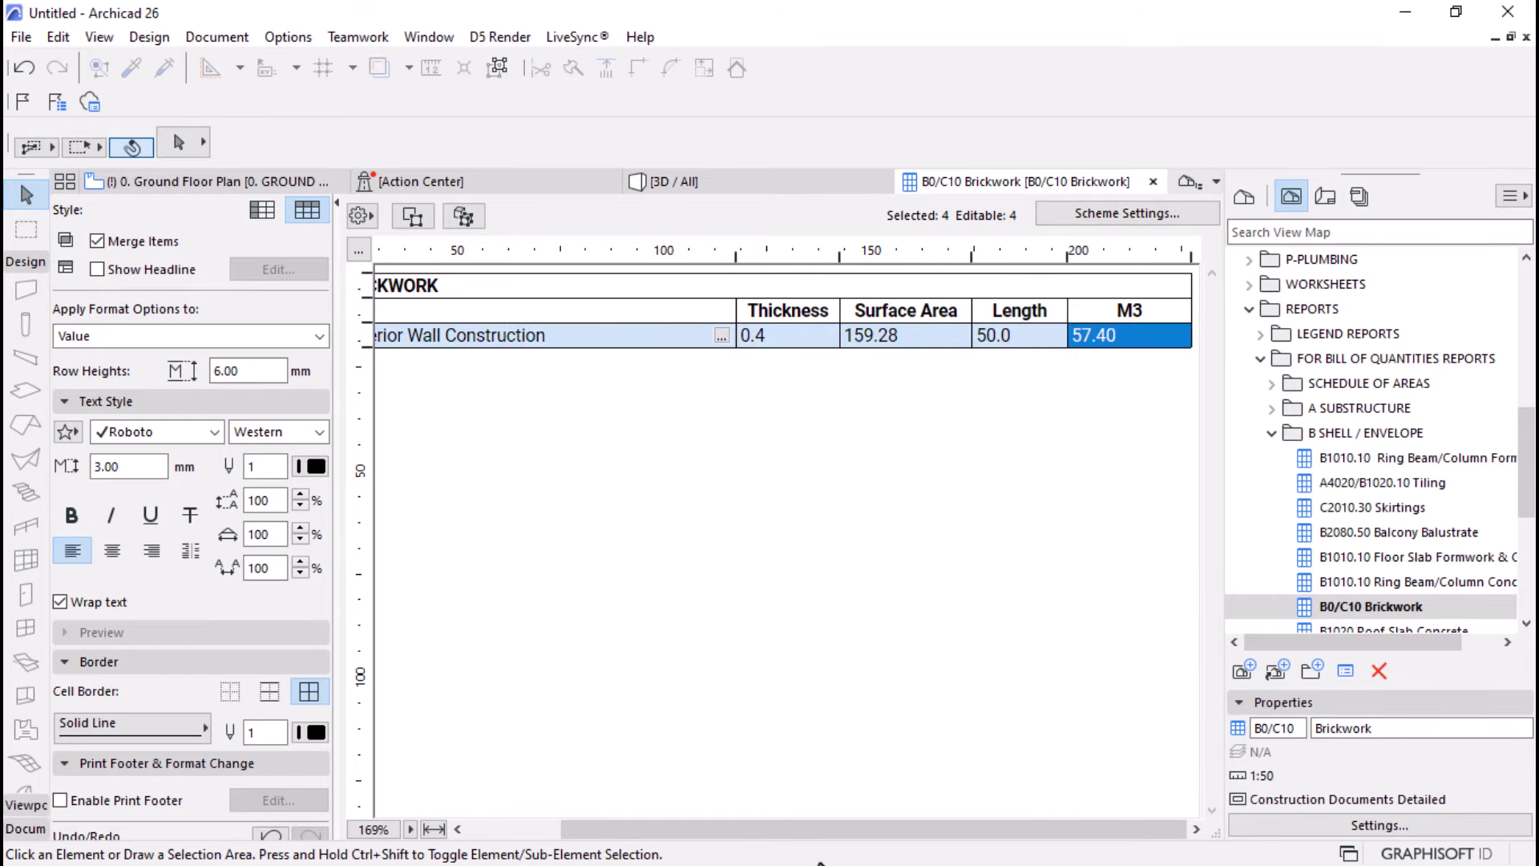
key(super)
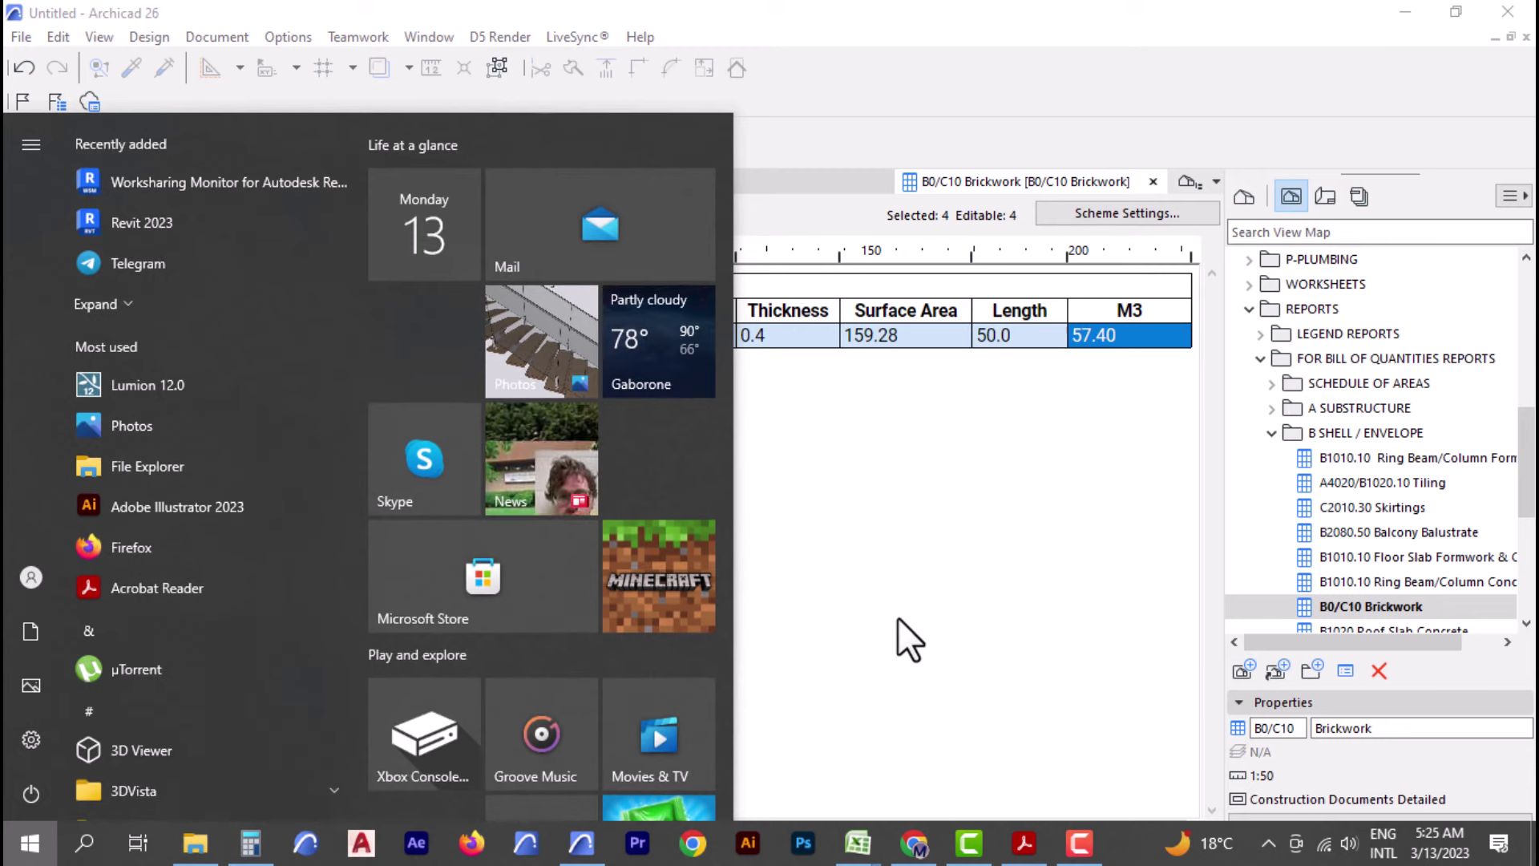
key(super)
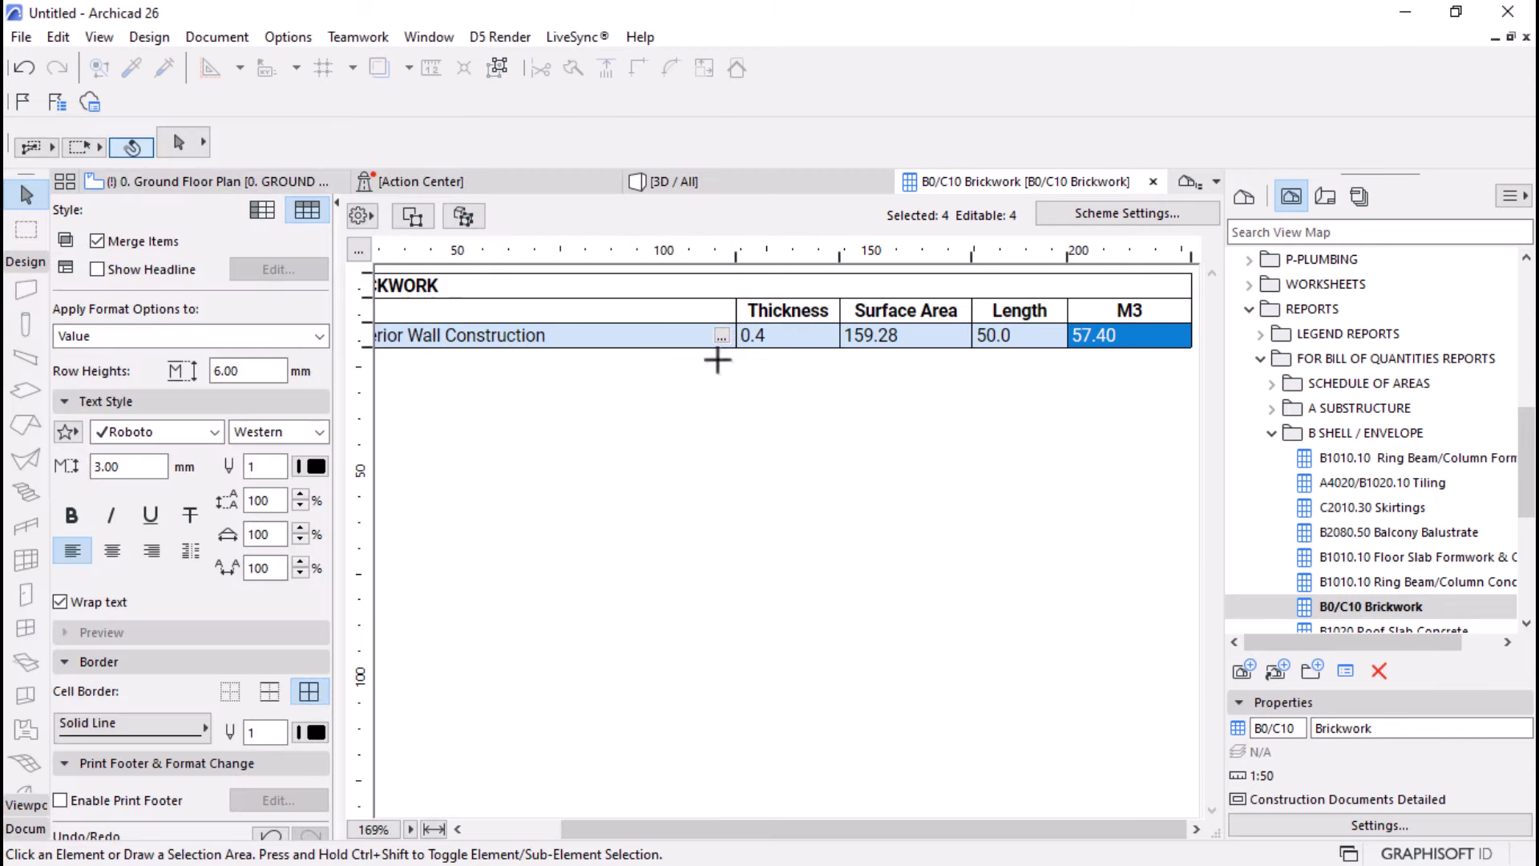
click(189, 184)
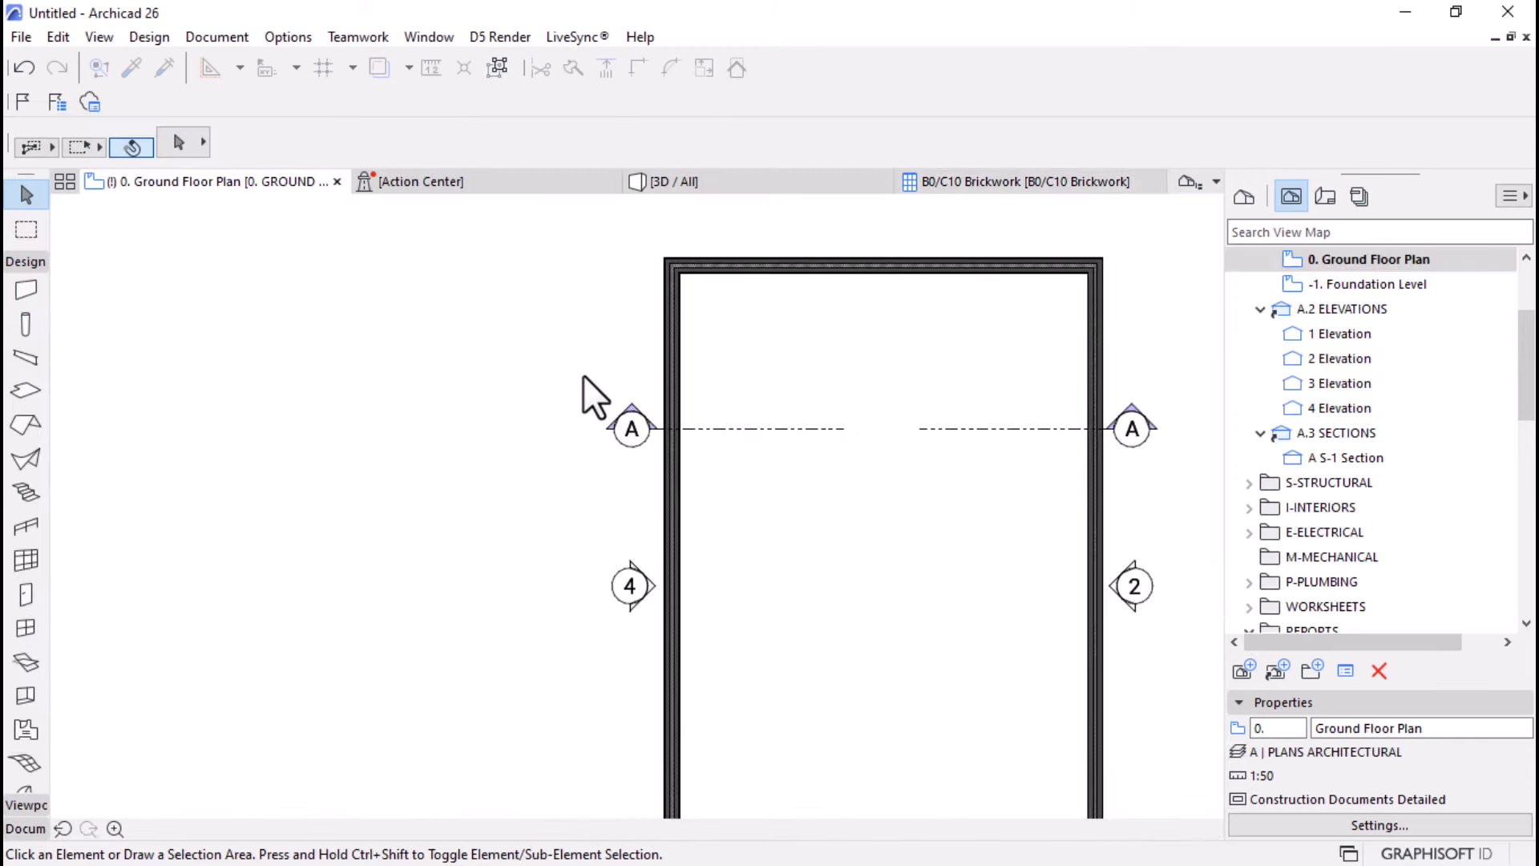
click(662, 330)
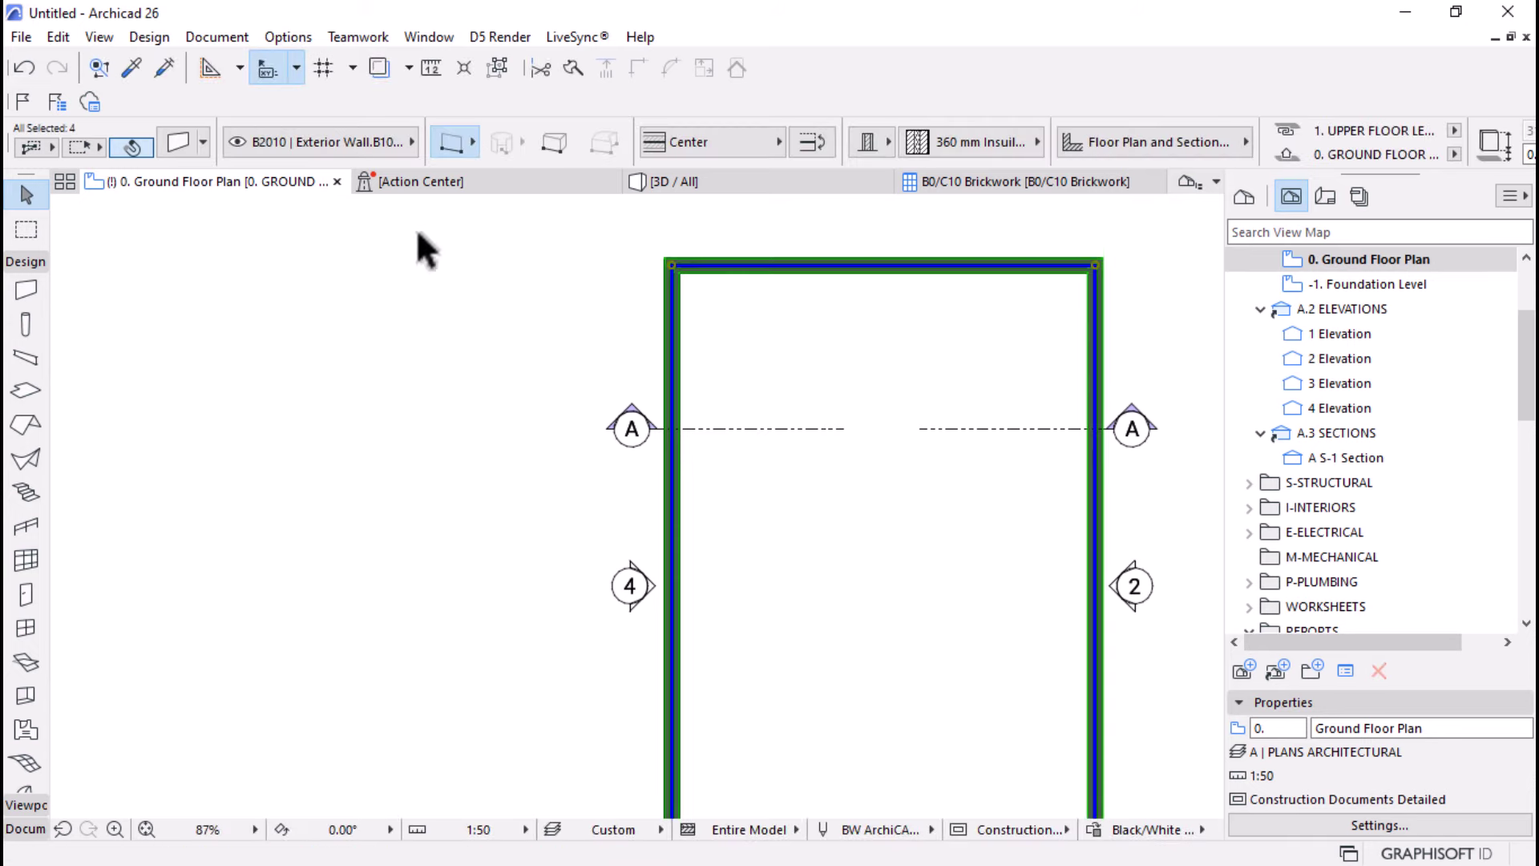
key(ctrl+t)
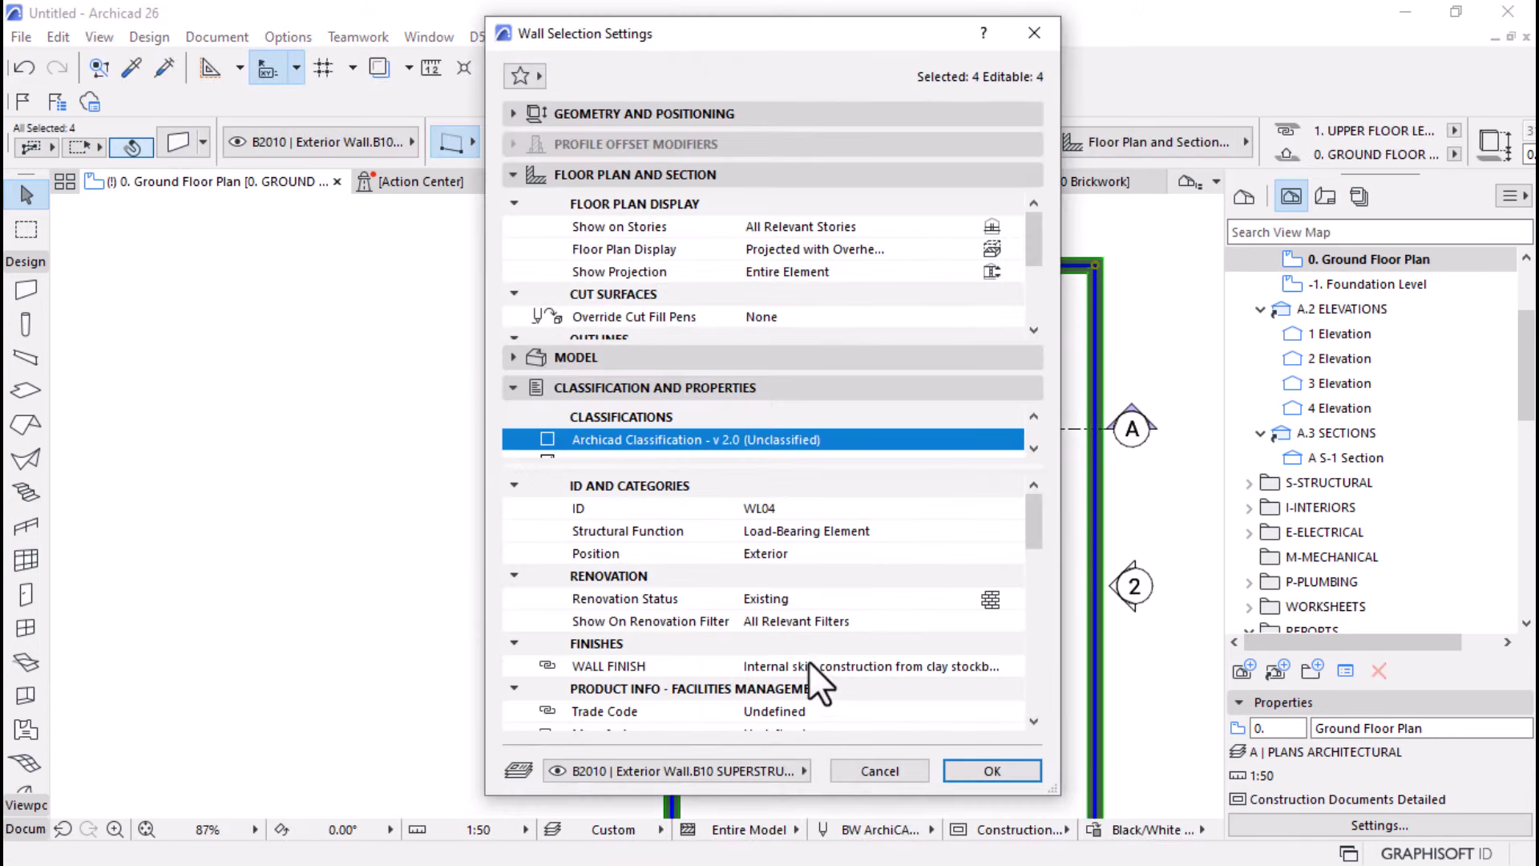
scroll(810, 662, down, 5)
click(766, 553)
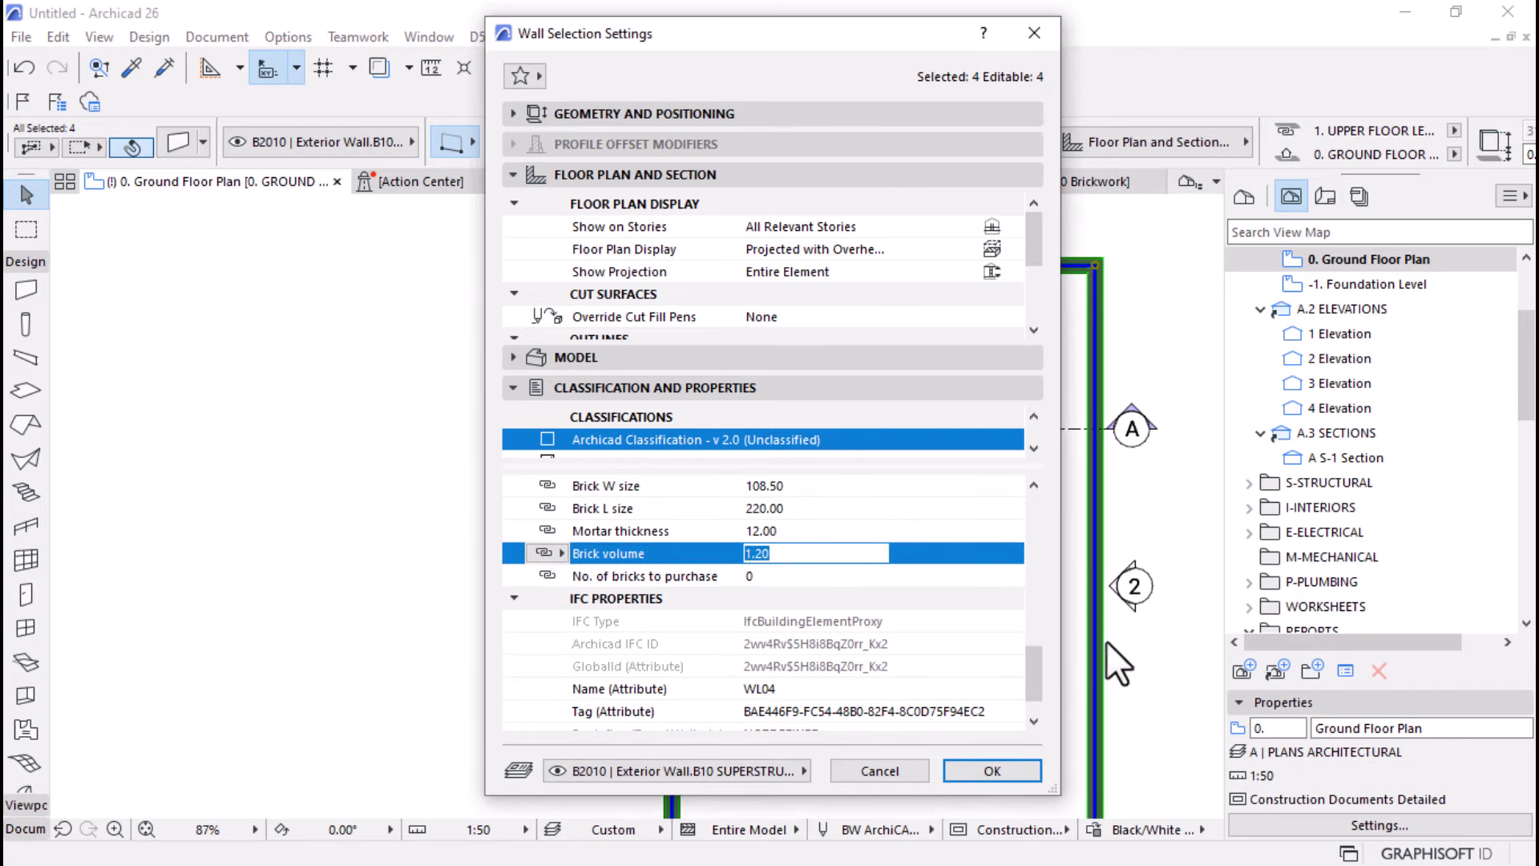
click(960, 768)
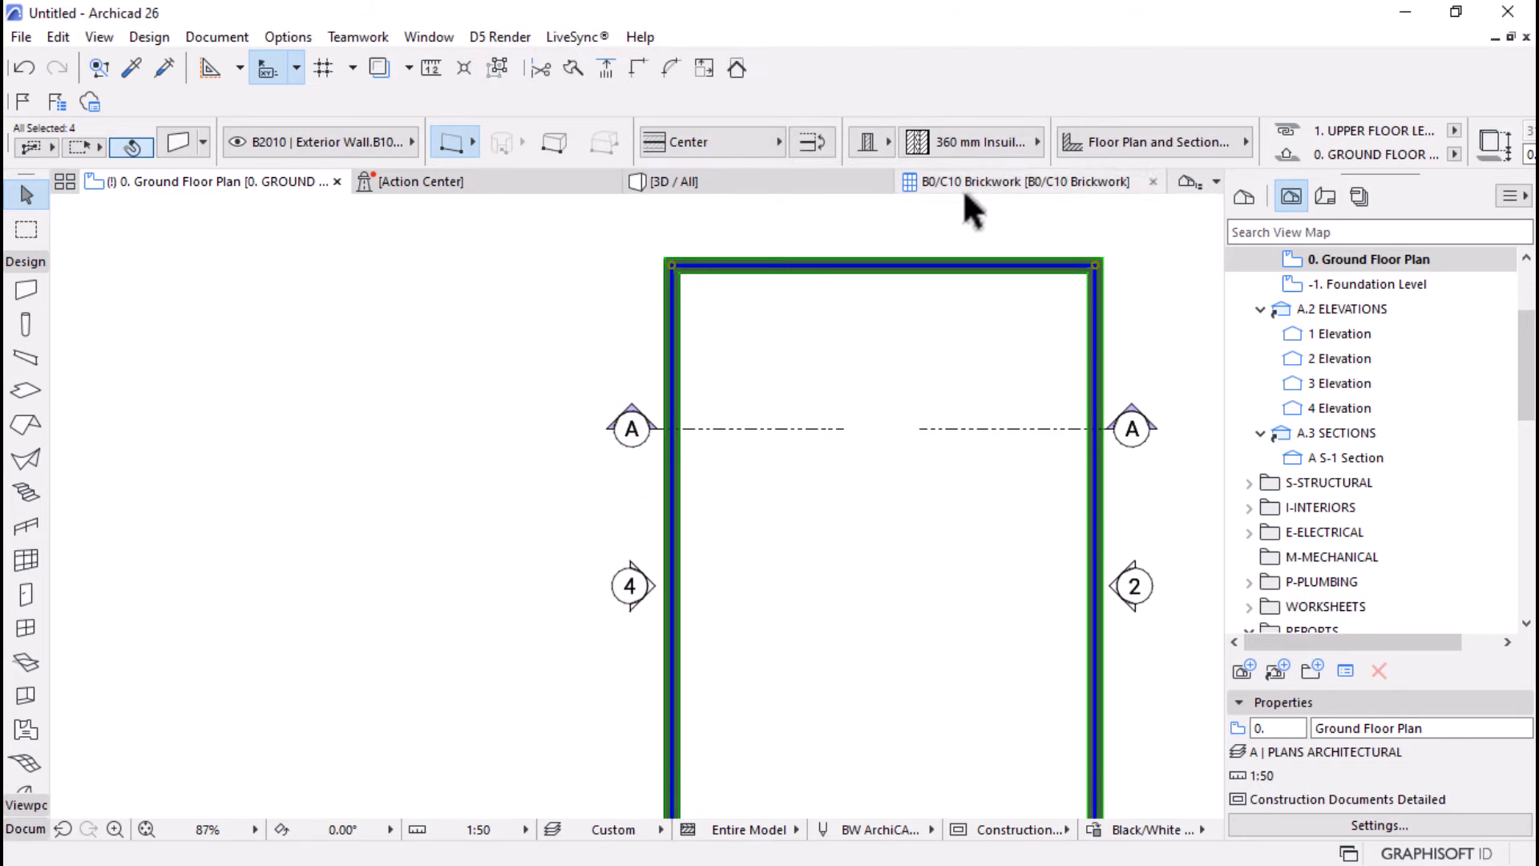
- Return to the Brickwork schedule and review its complete exterior wall row
click(964, 189)
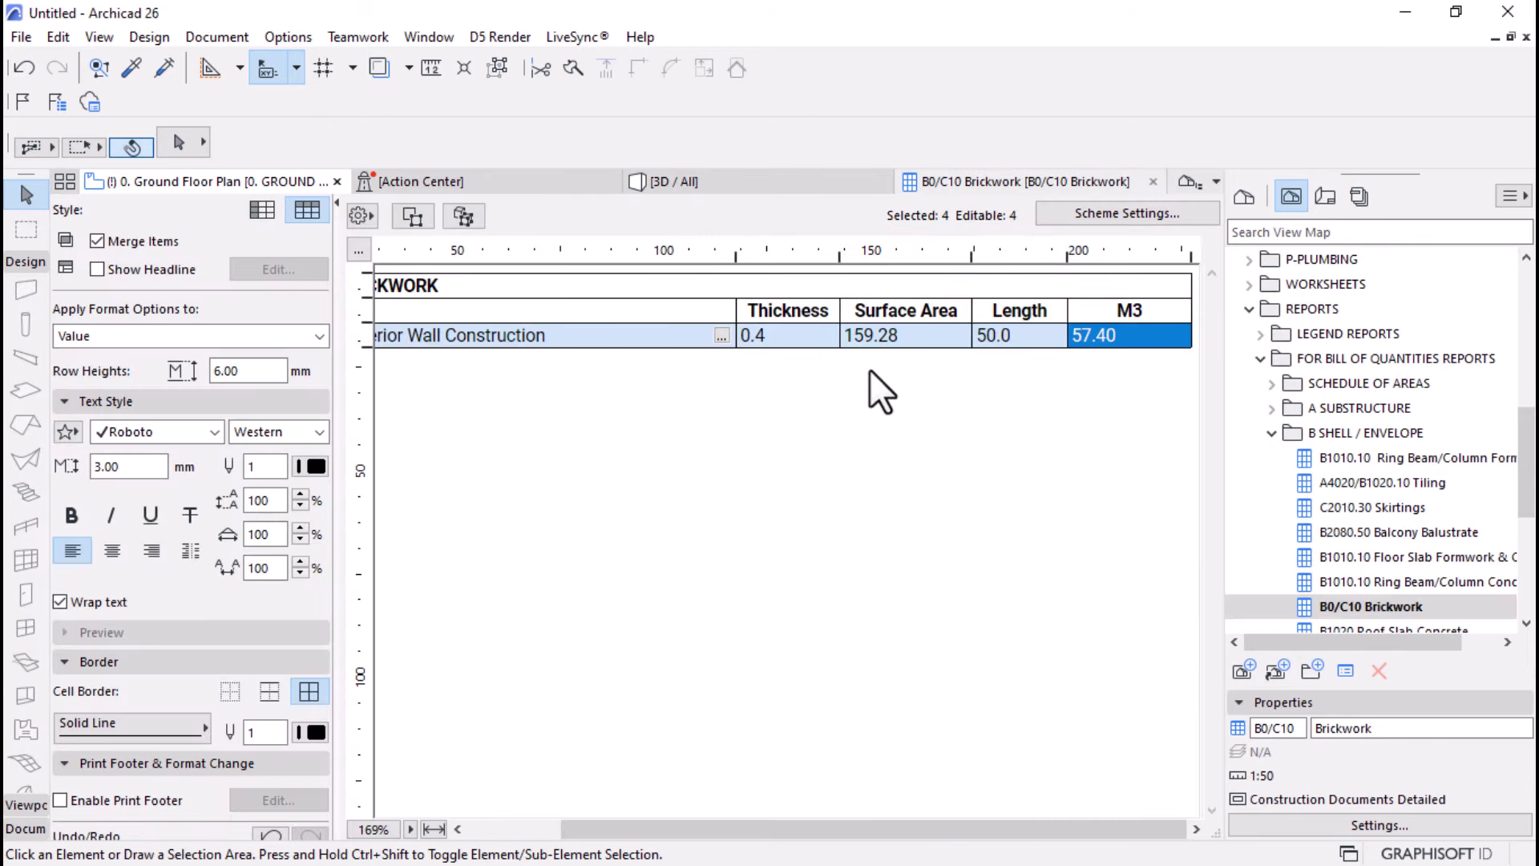
click(677, 486)
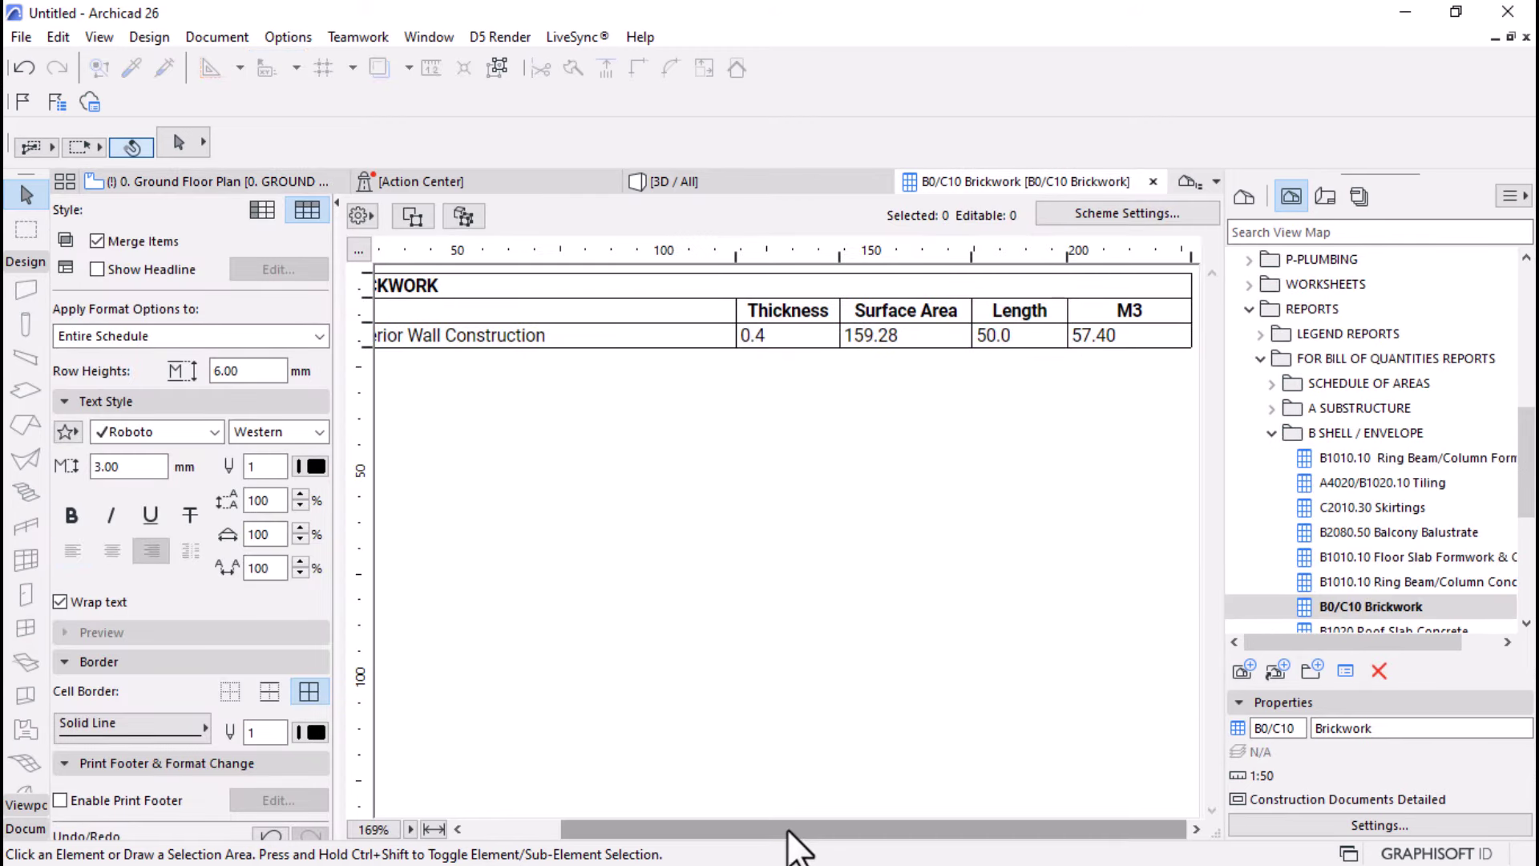
drag(876, 826, 796, 801)
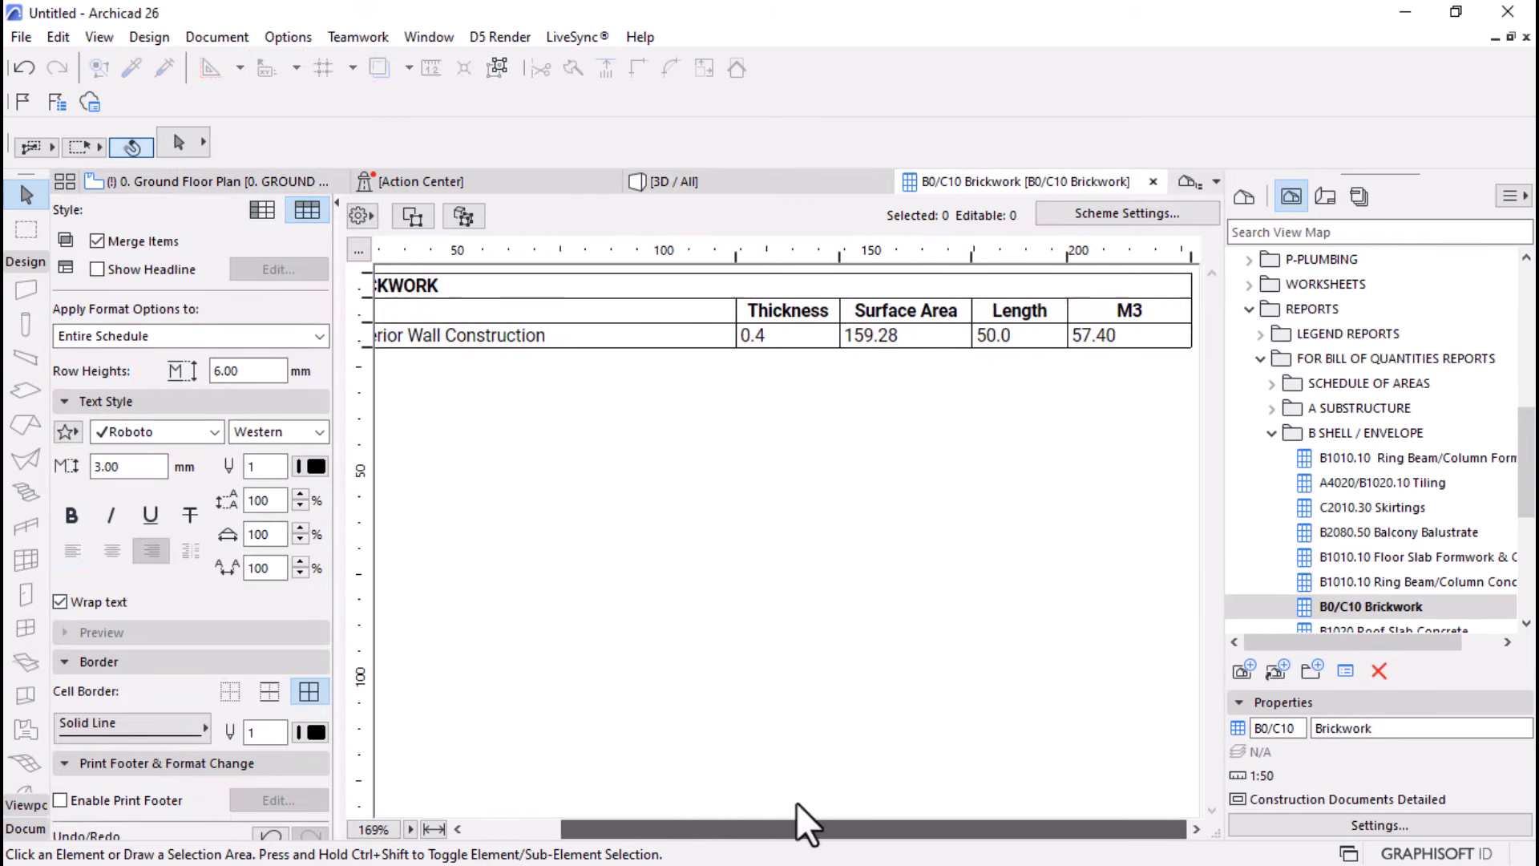
double_click(736, 252)
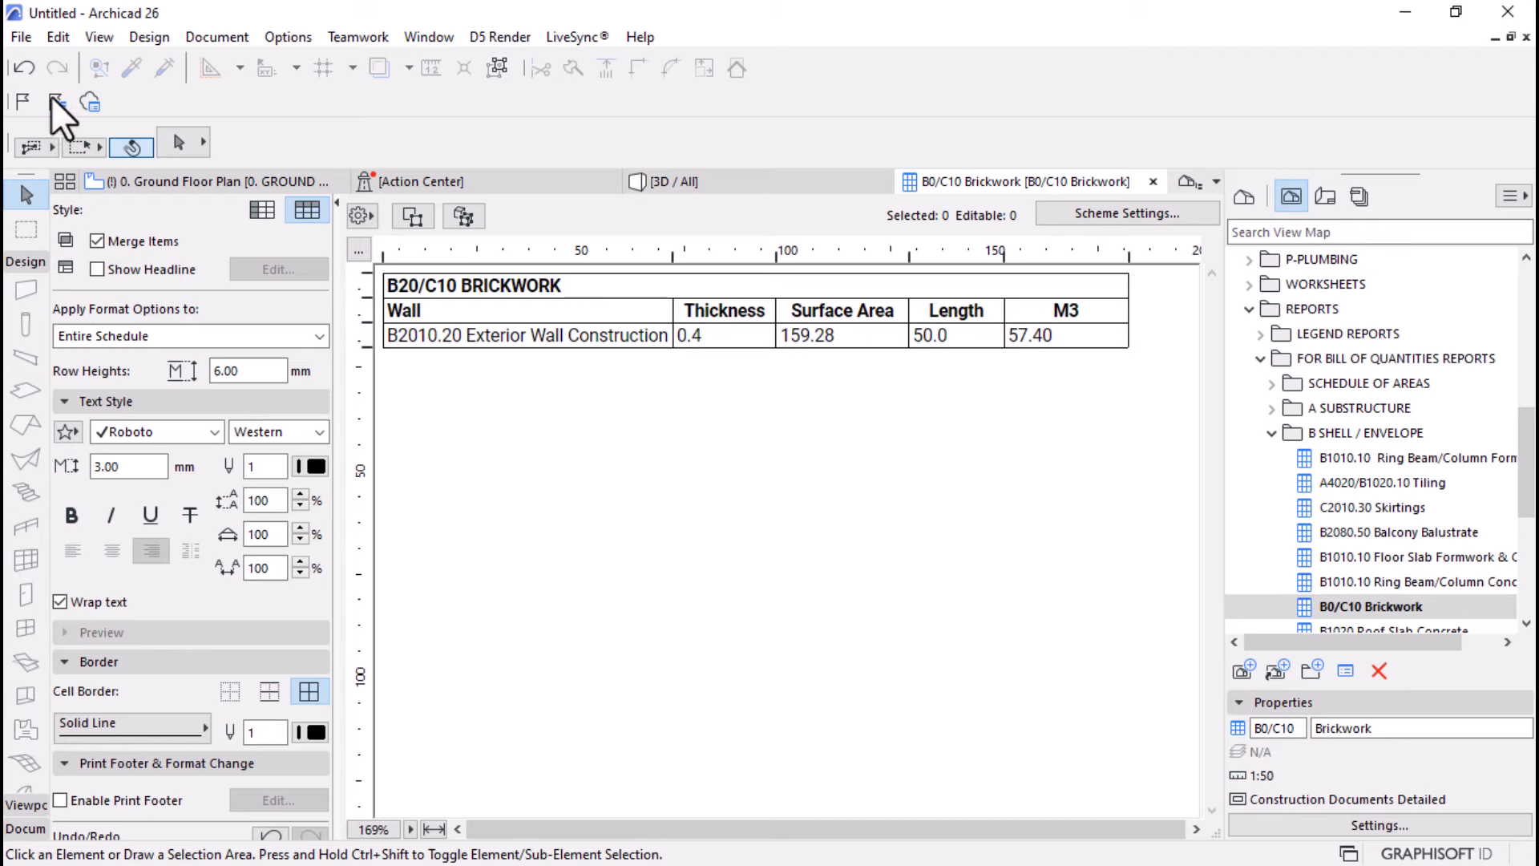
- Start saving the Brickwork schedule as an external file with Tabbed Text (*.txt) as the file type
click(22, 37)
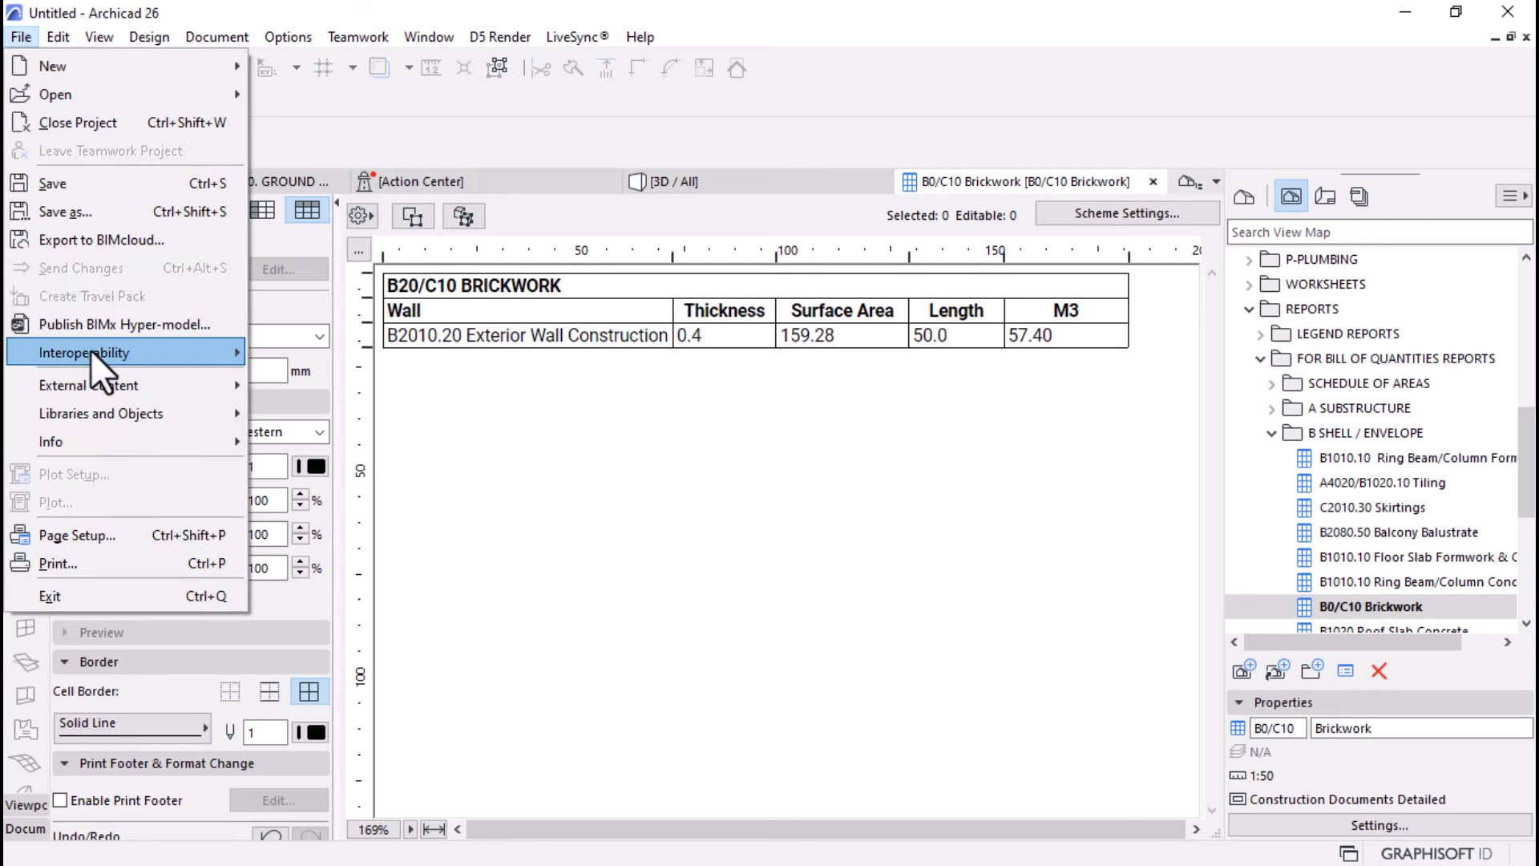
mouse_move(84, 363)
mouse_move(89, 417)
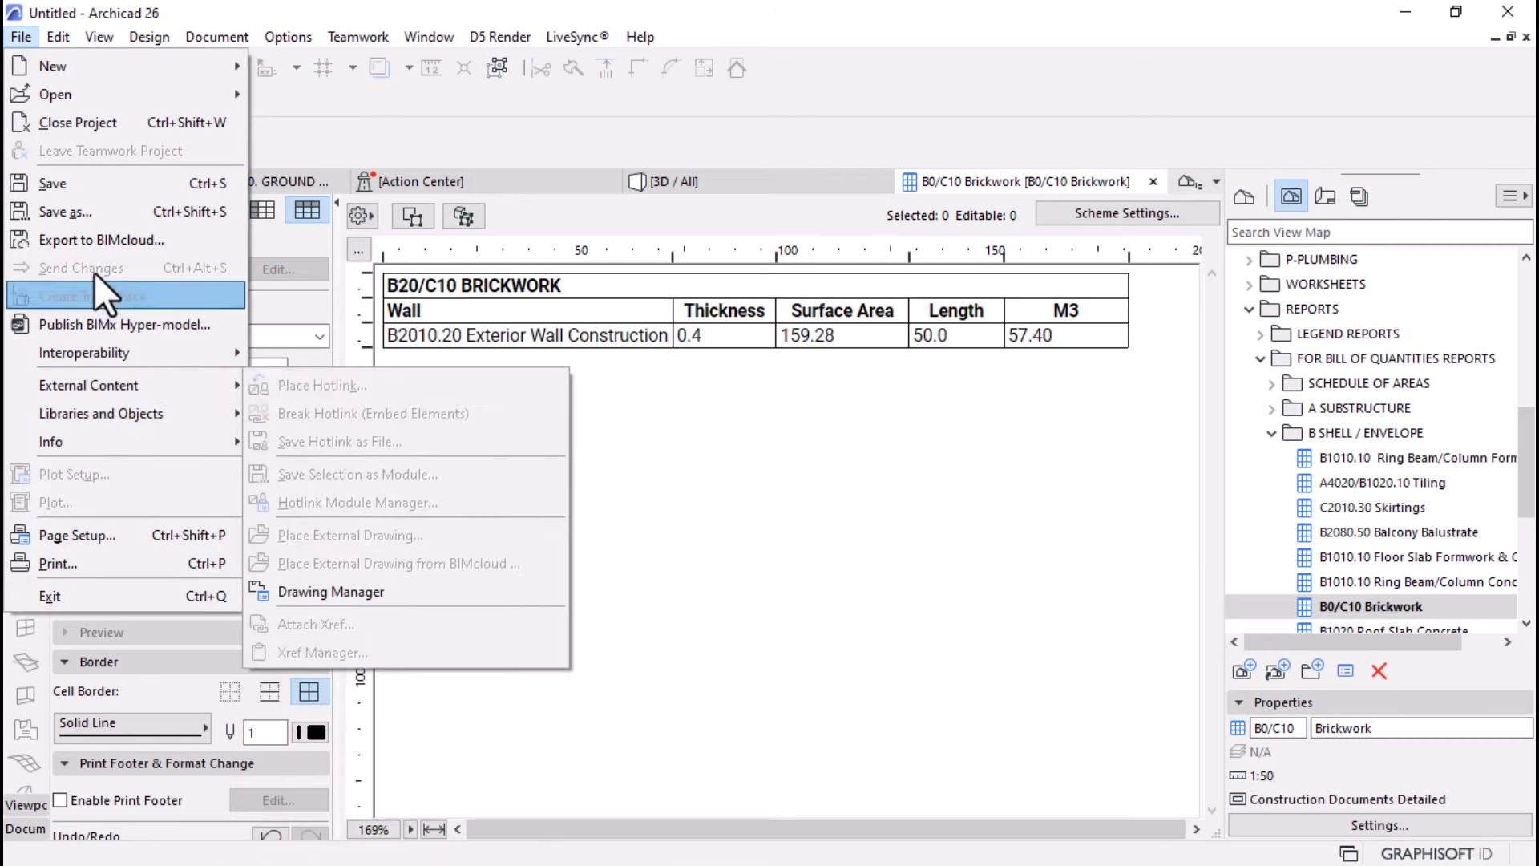
click(85, 213)
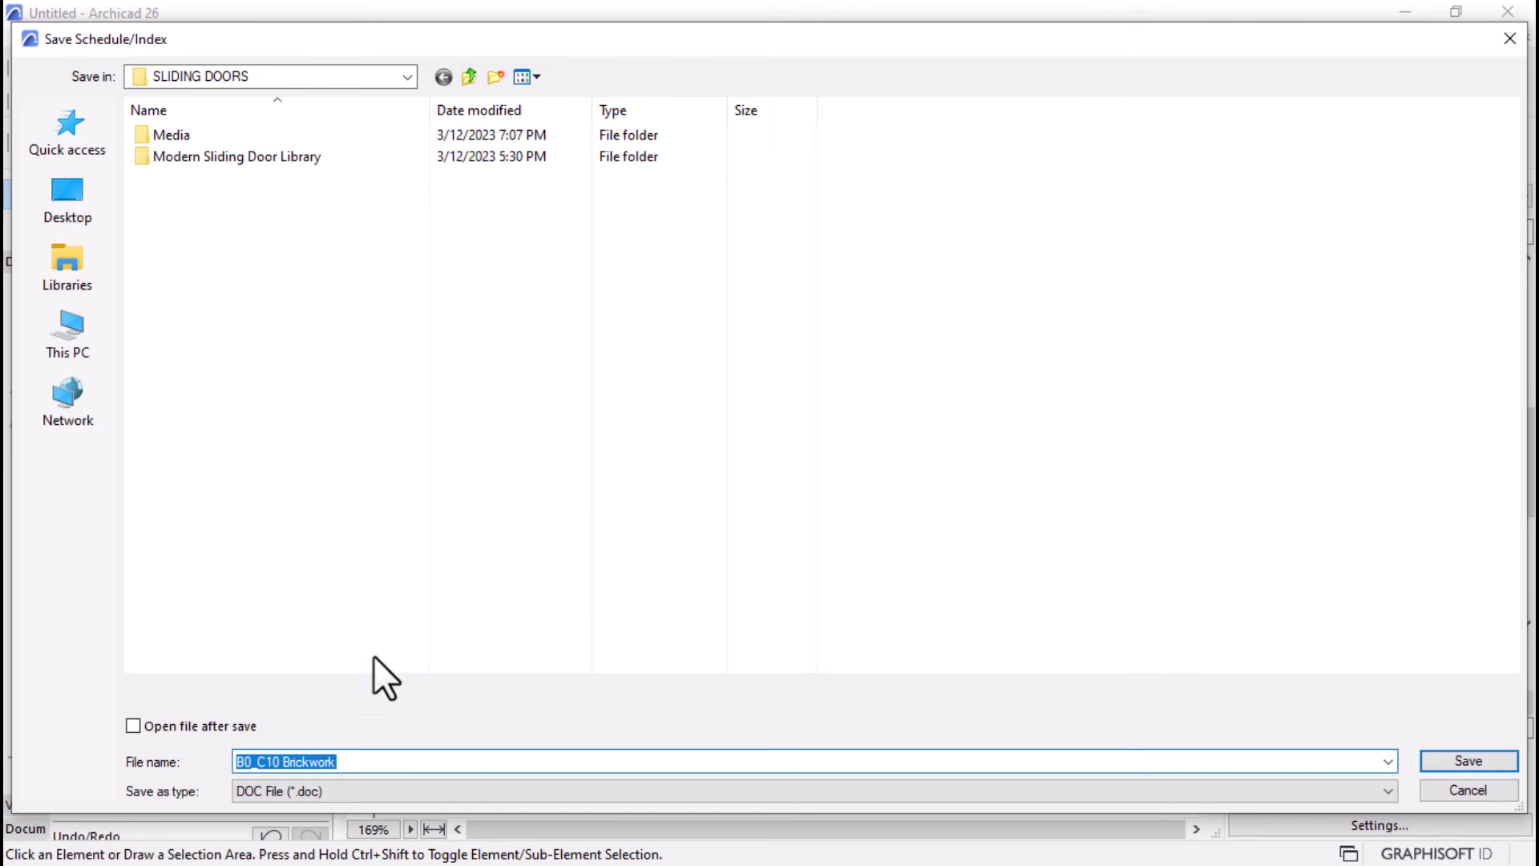
click(338, 788)
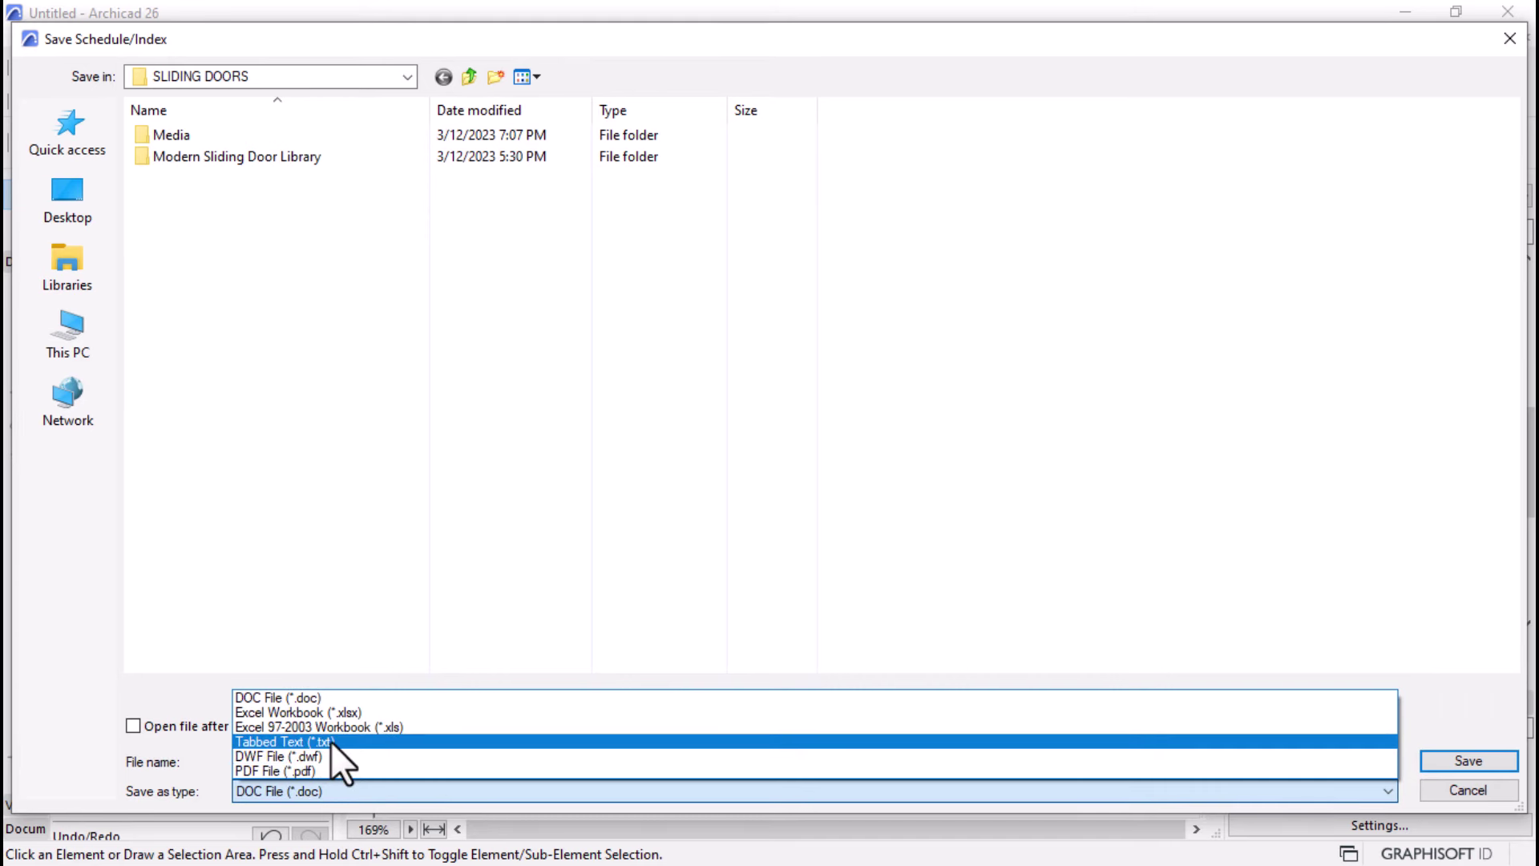
click(301, 744)
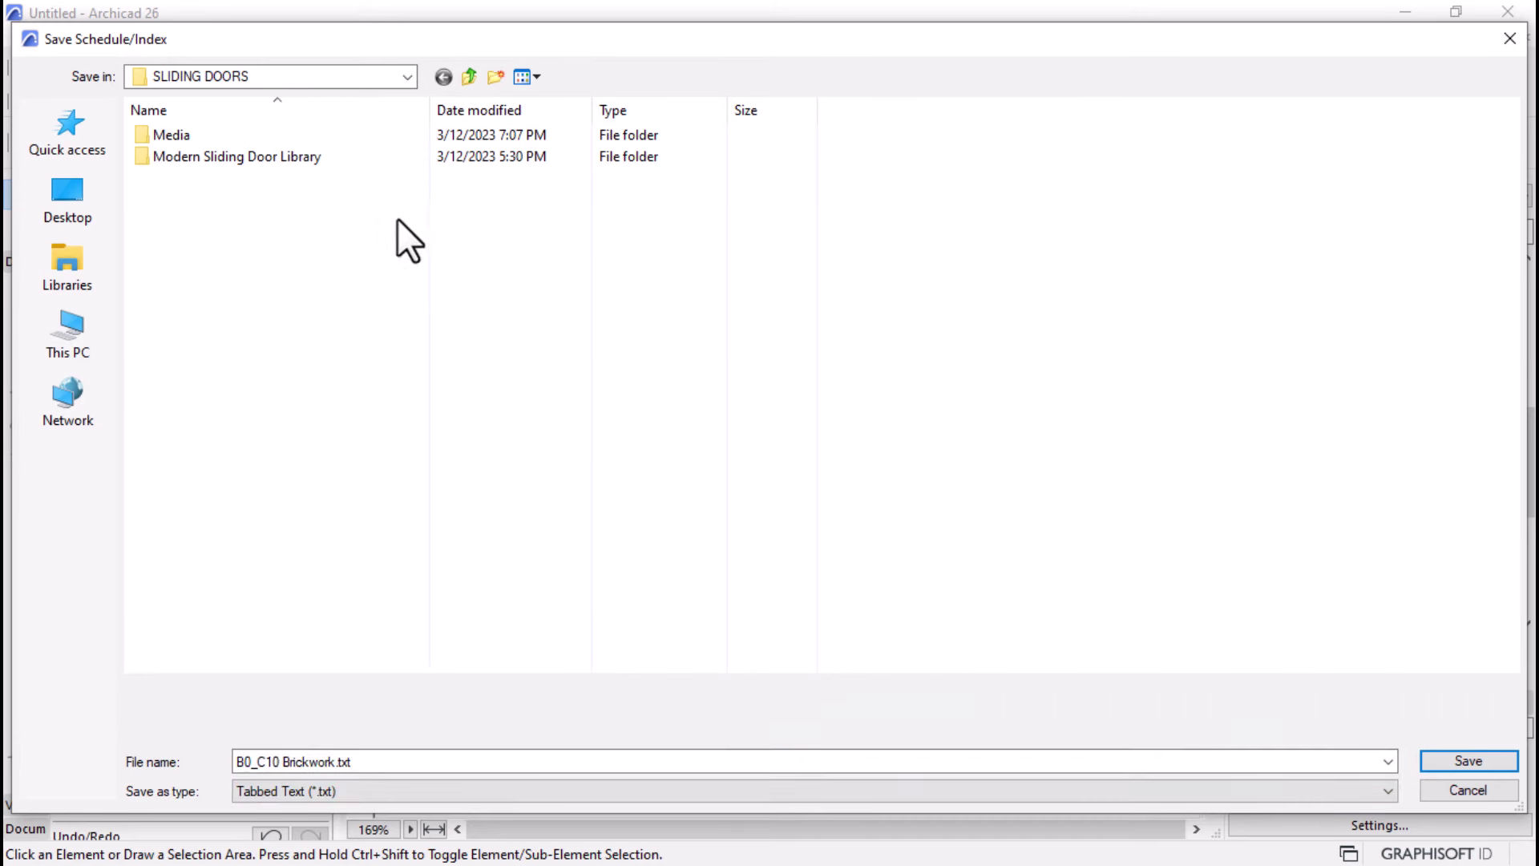
click(63, 225)
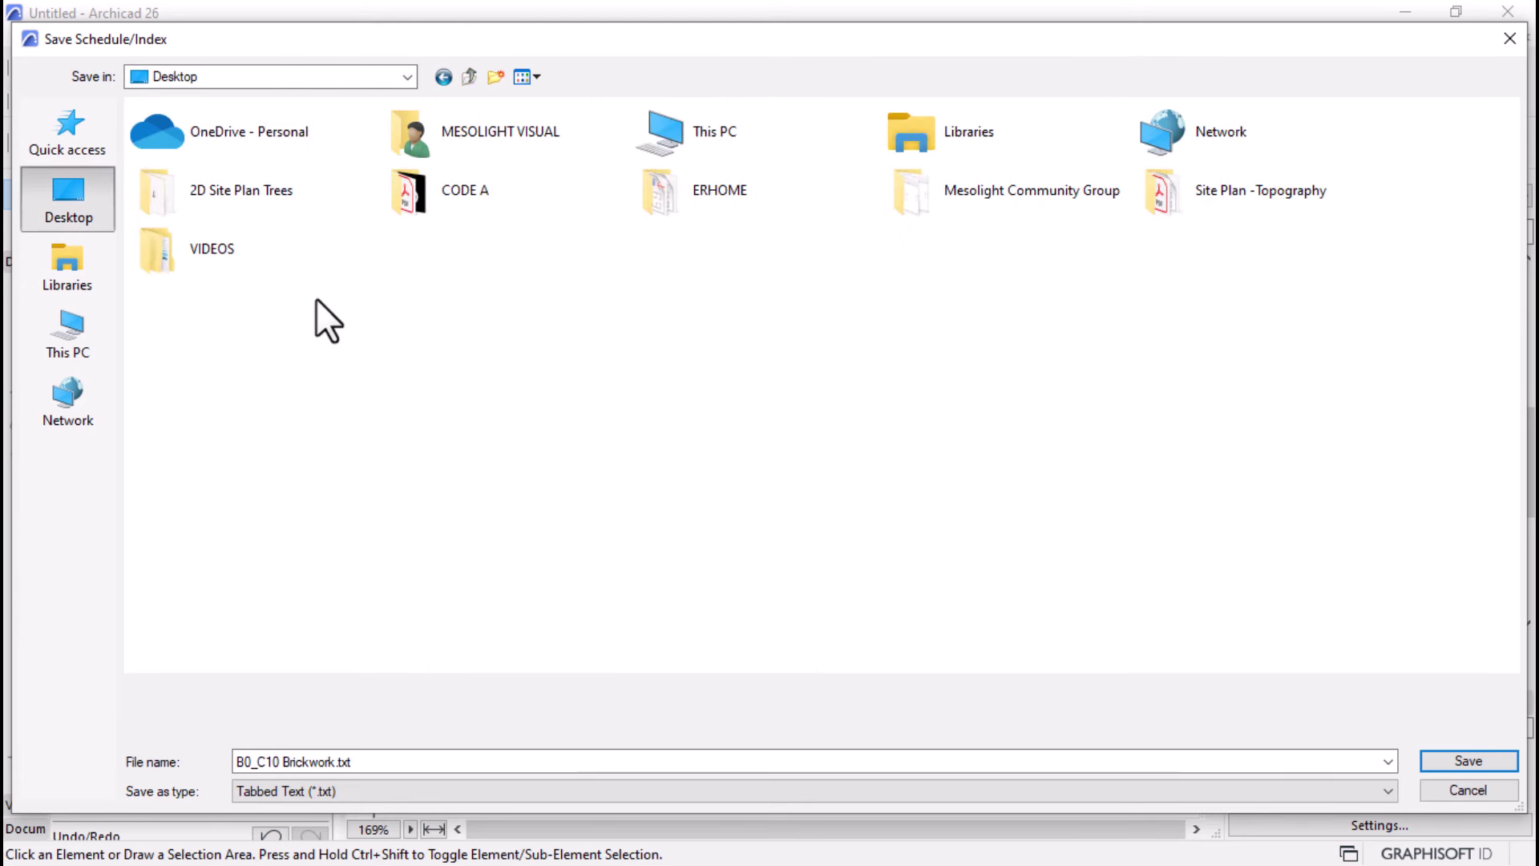
click(218, 250)
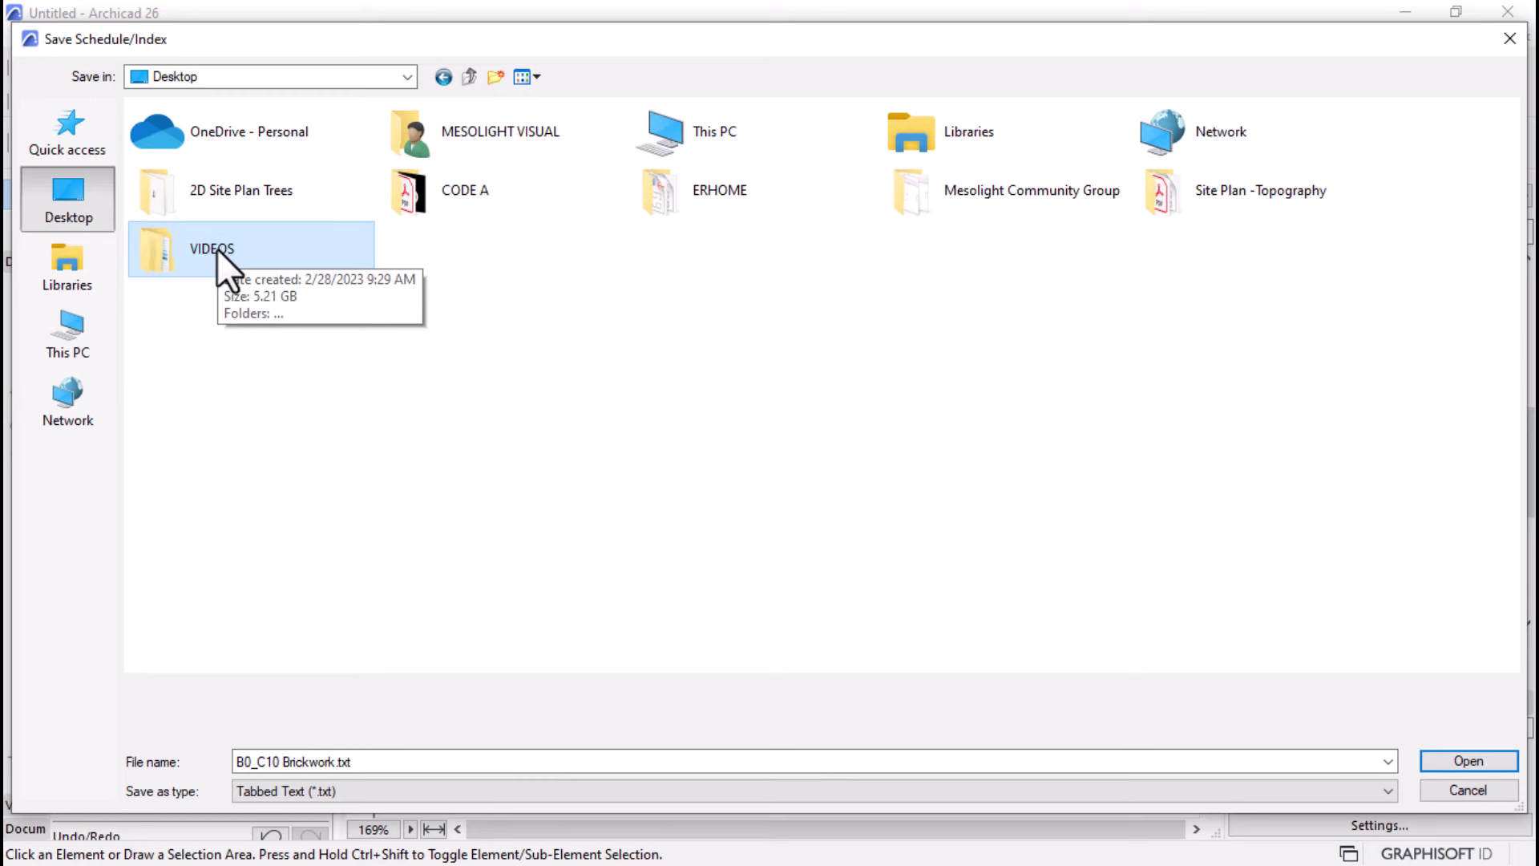
click(68, 255)
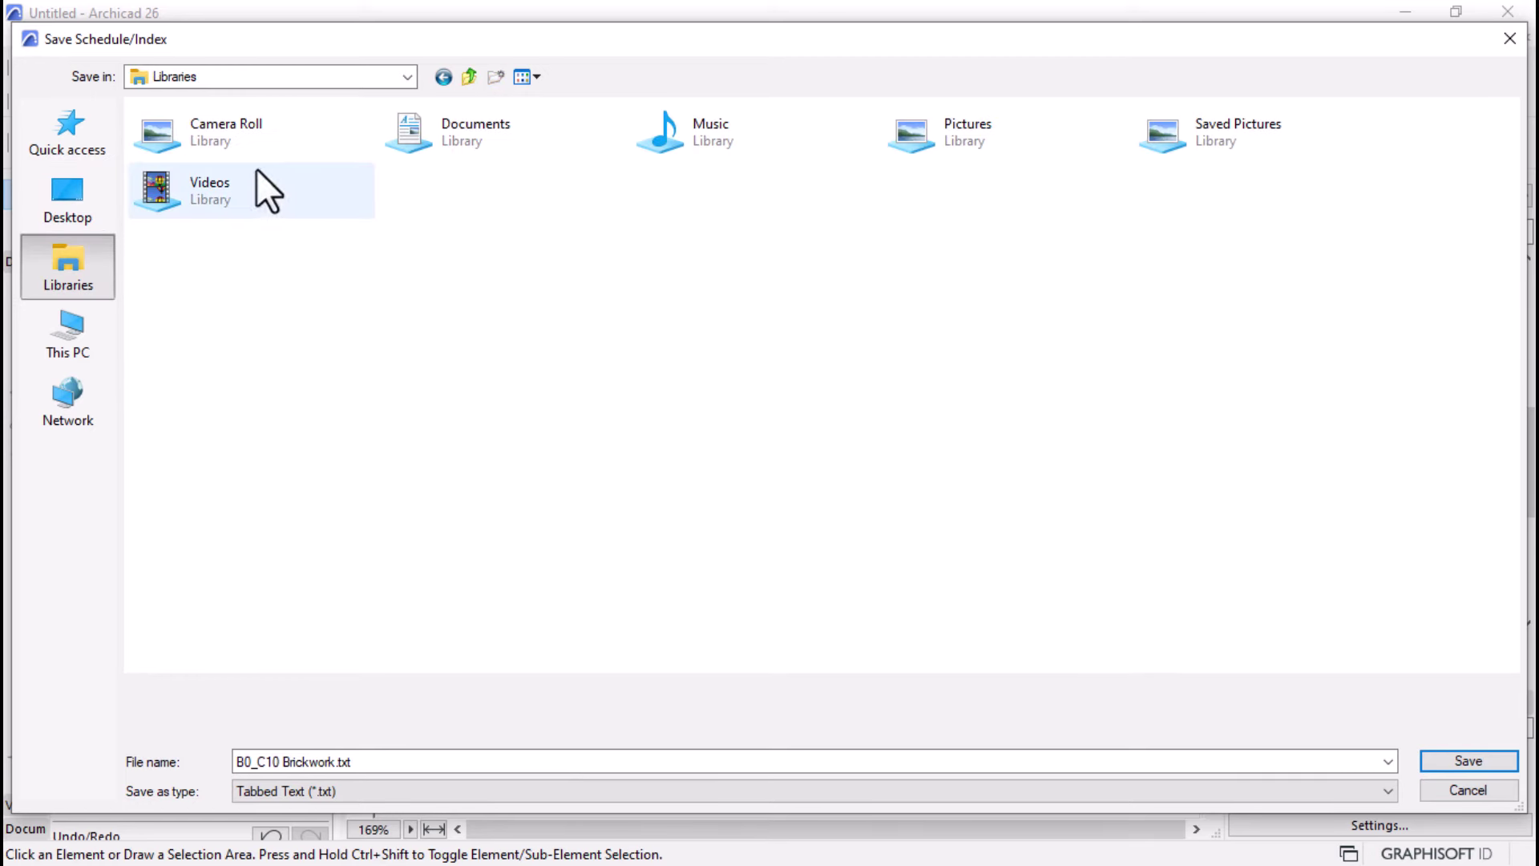
- Save the schedule as B0_C10 Brickwork.txt in the Project Cost Estimate folder under YOUTUBE CHANNEL, ARCHICAD TUTORIALS 2023, VIDEOS
click(412, 79)
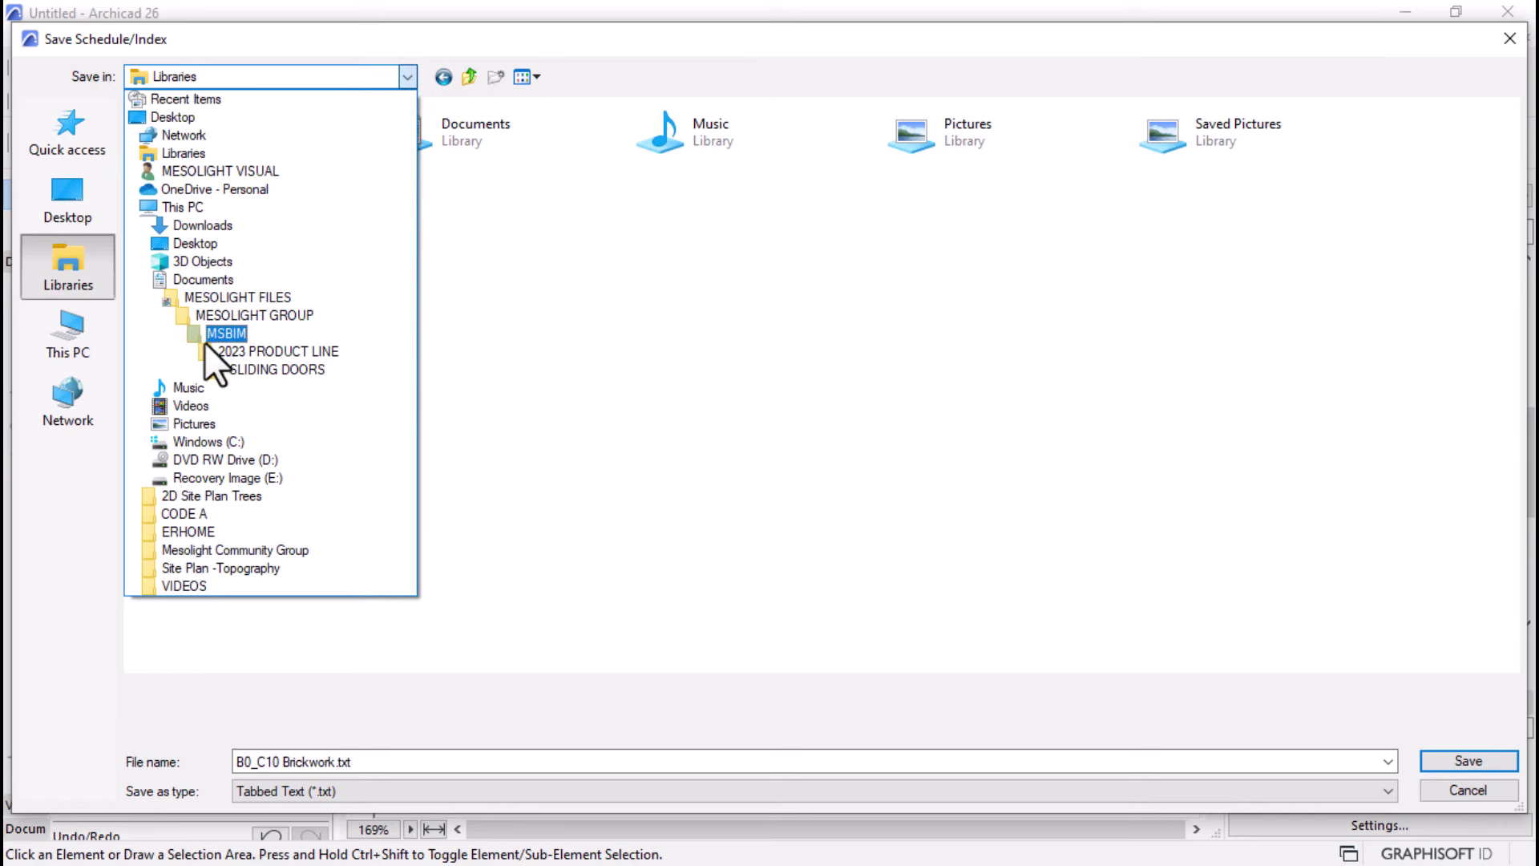
click(229, 335)
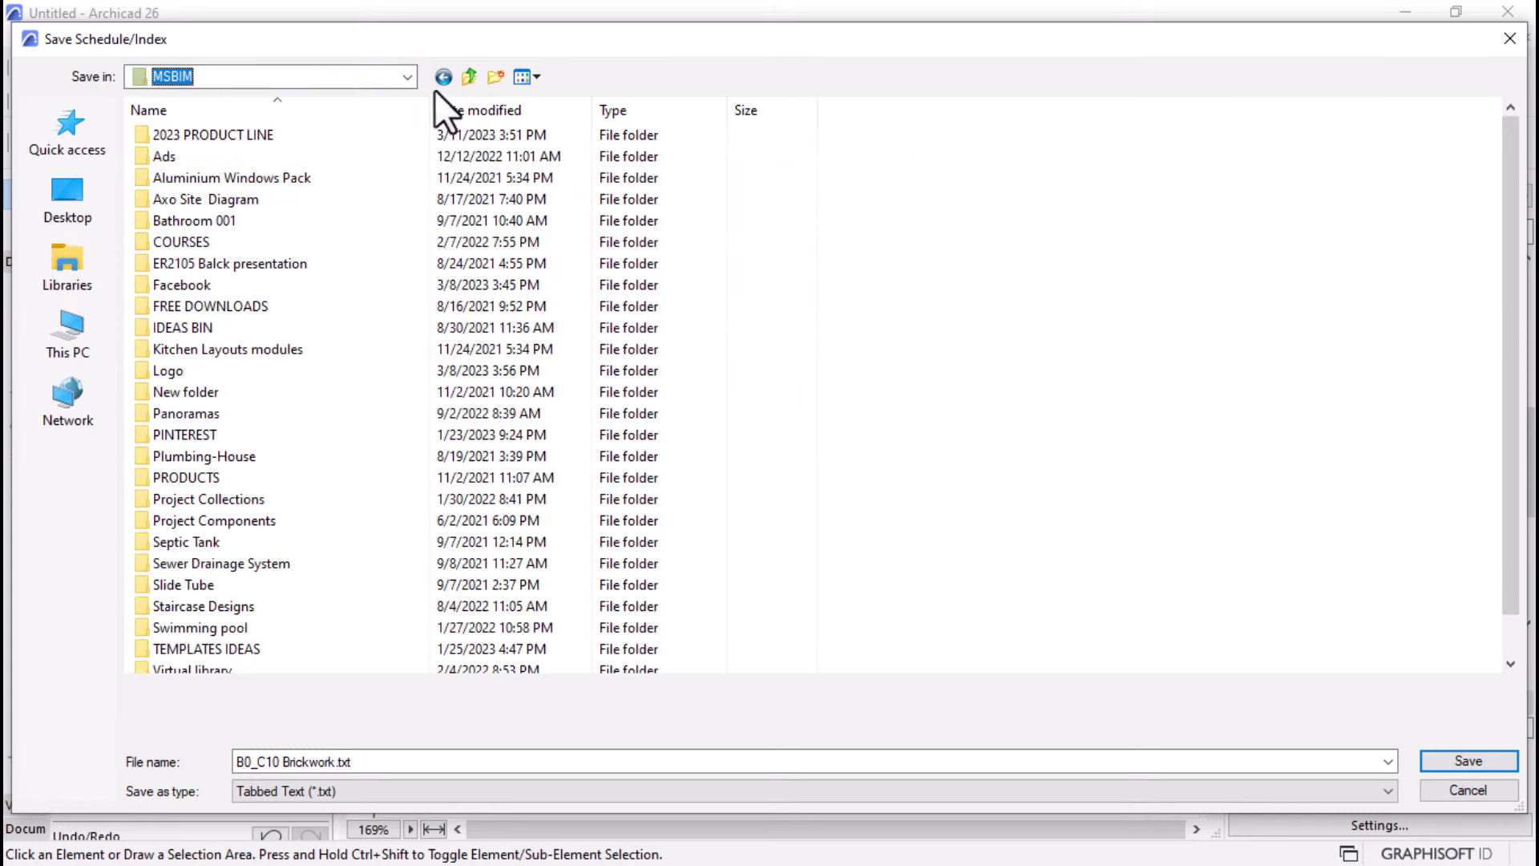
click(468, 75)
double_click(228, 646)
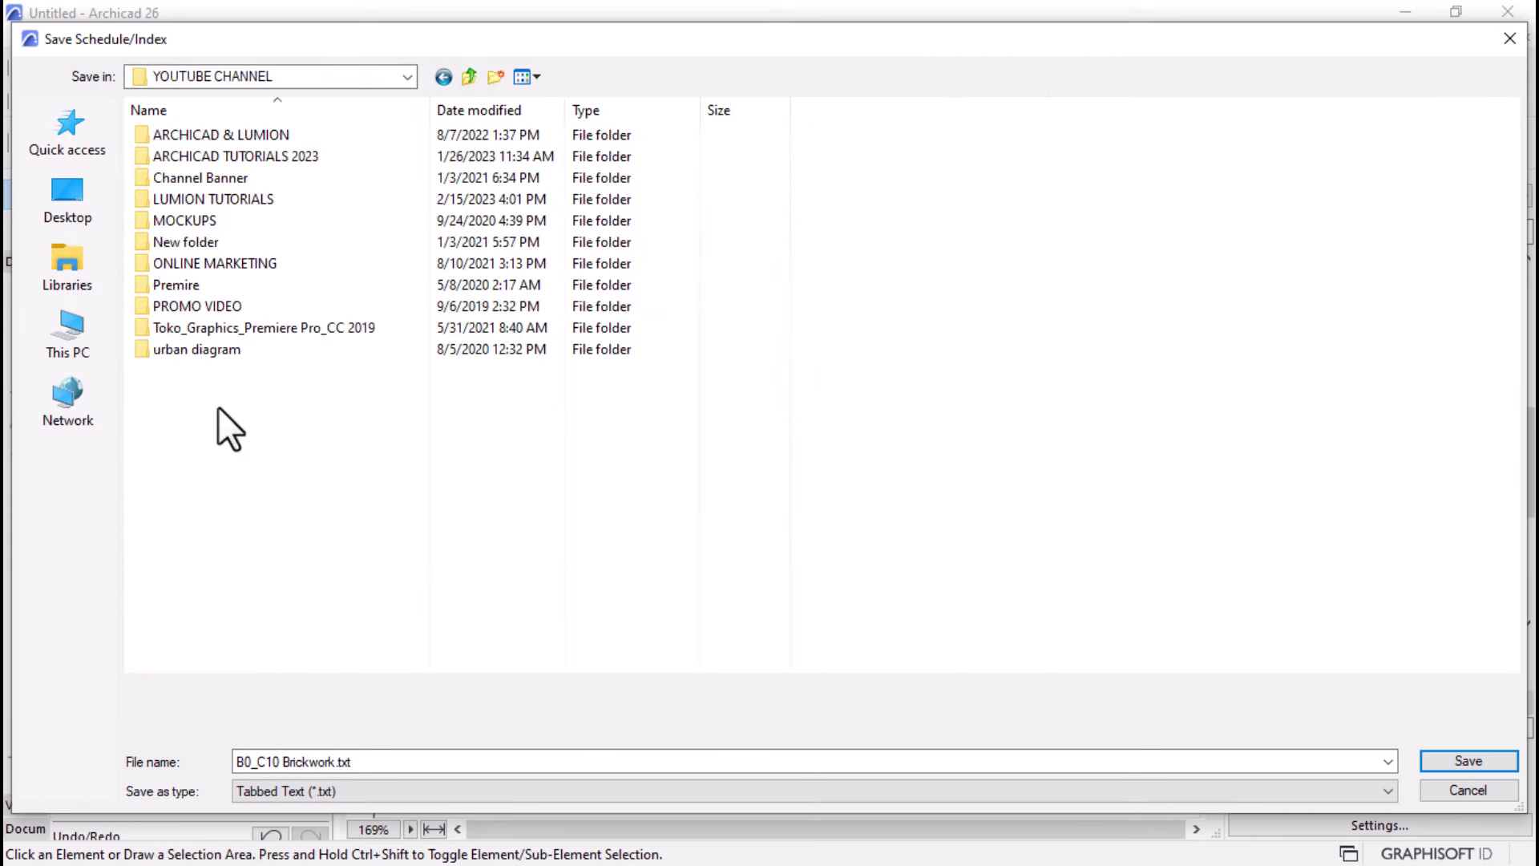
double_click(226, 156)
click(186, 154)
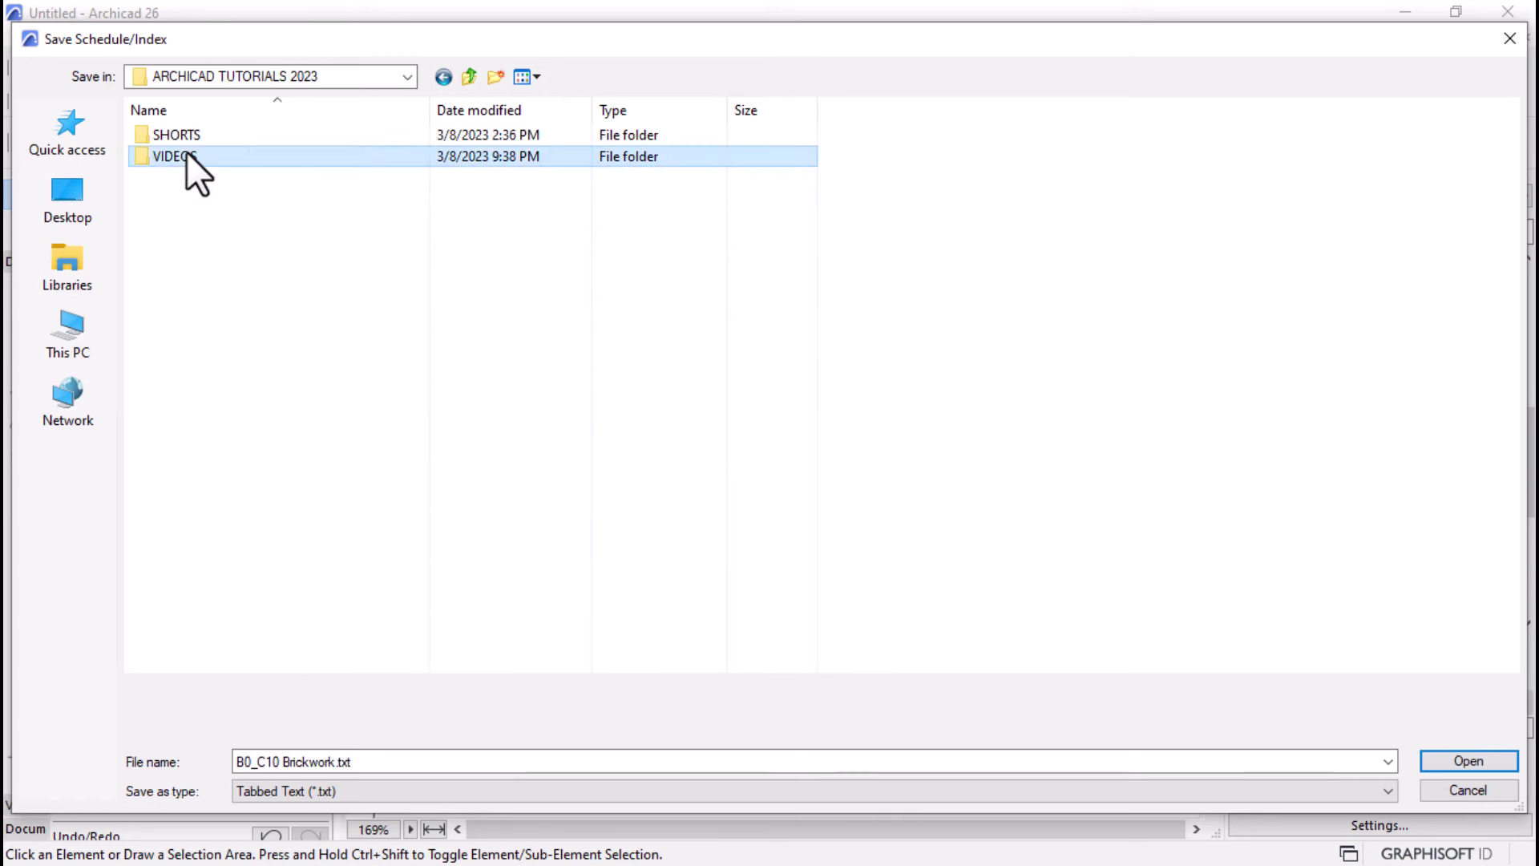
double_click(186, 154)
double_click(210, 309)
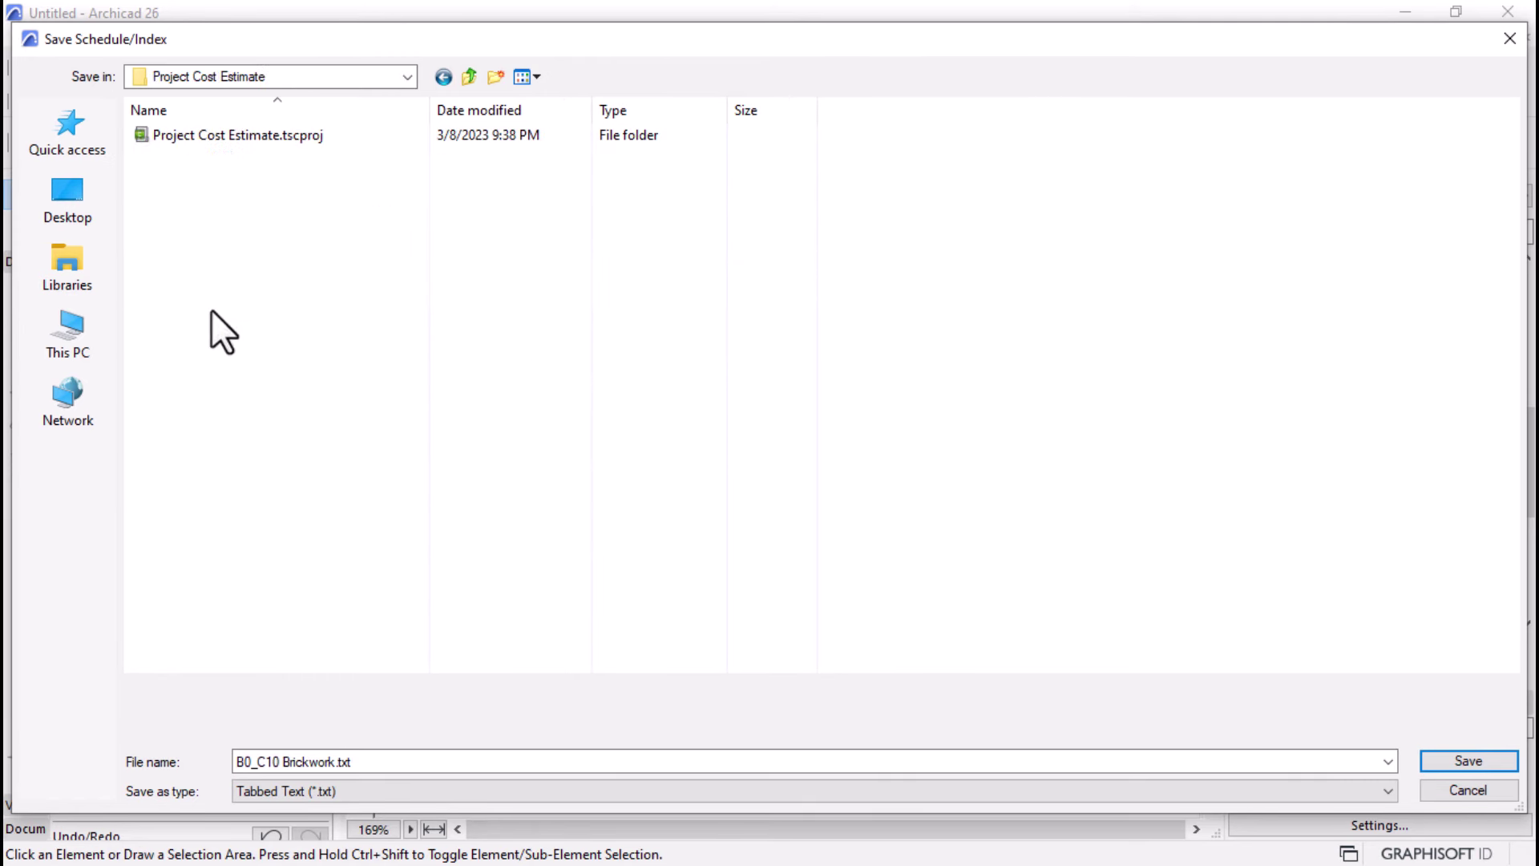
click(1441, 757)
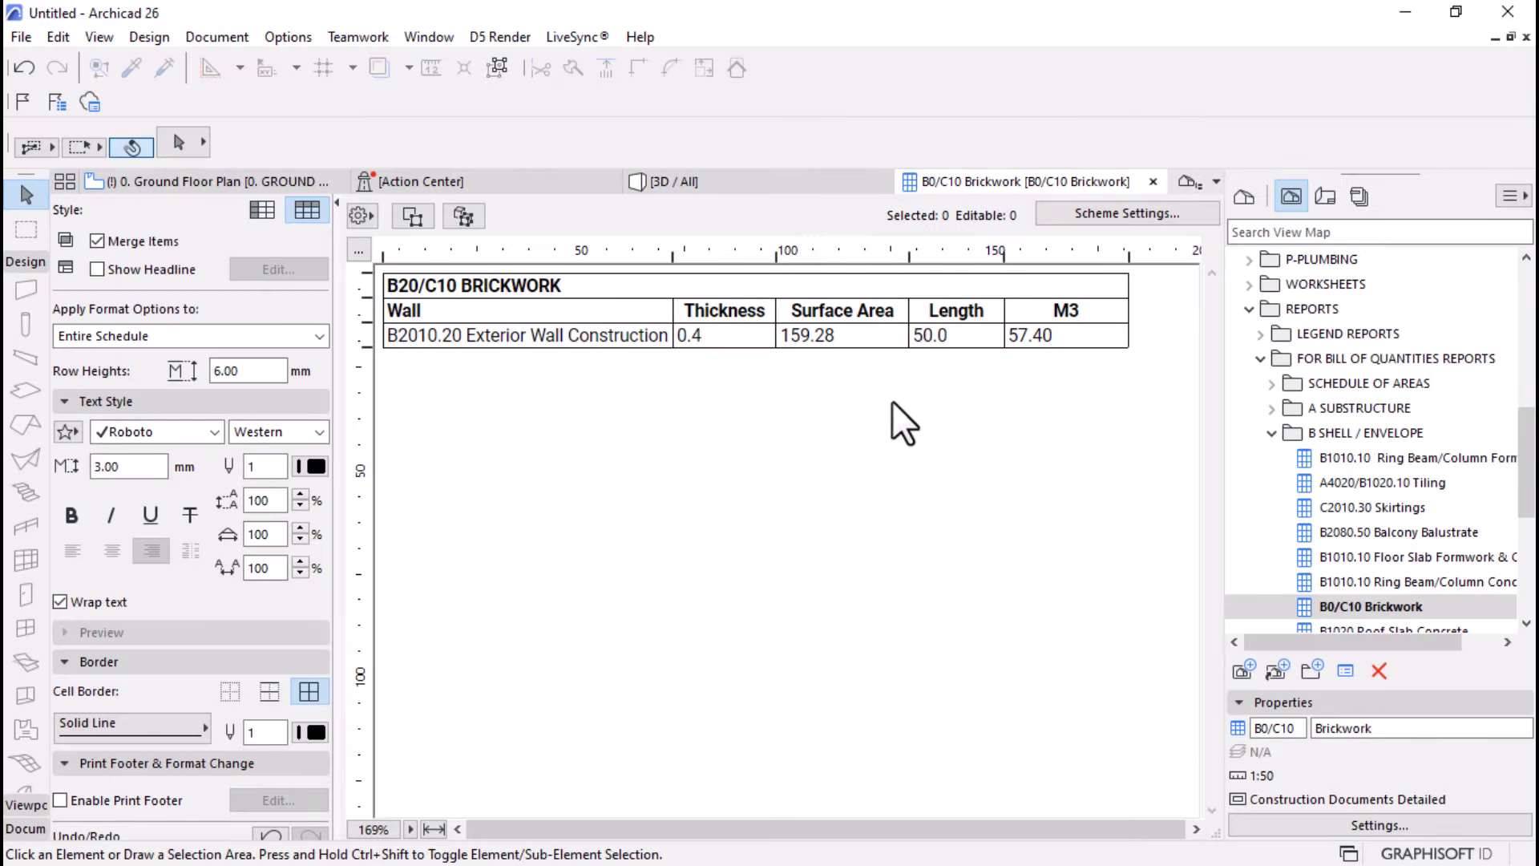
- Switch to the Construction Estimator Tool + BIM Dashboard workbook in Excel and select the first B20/C10 Brickwork surface area value
key(super)
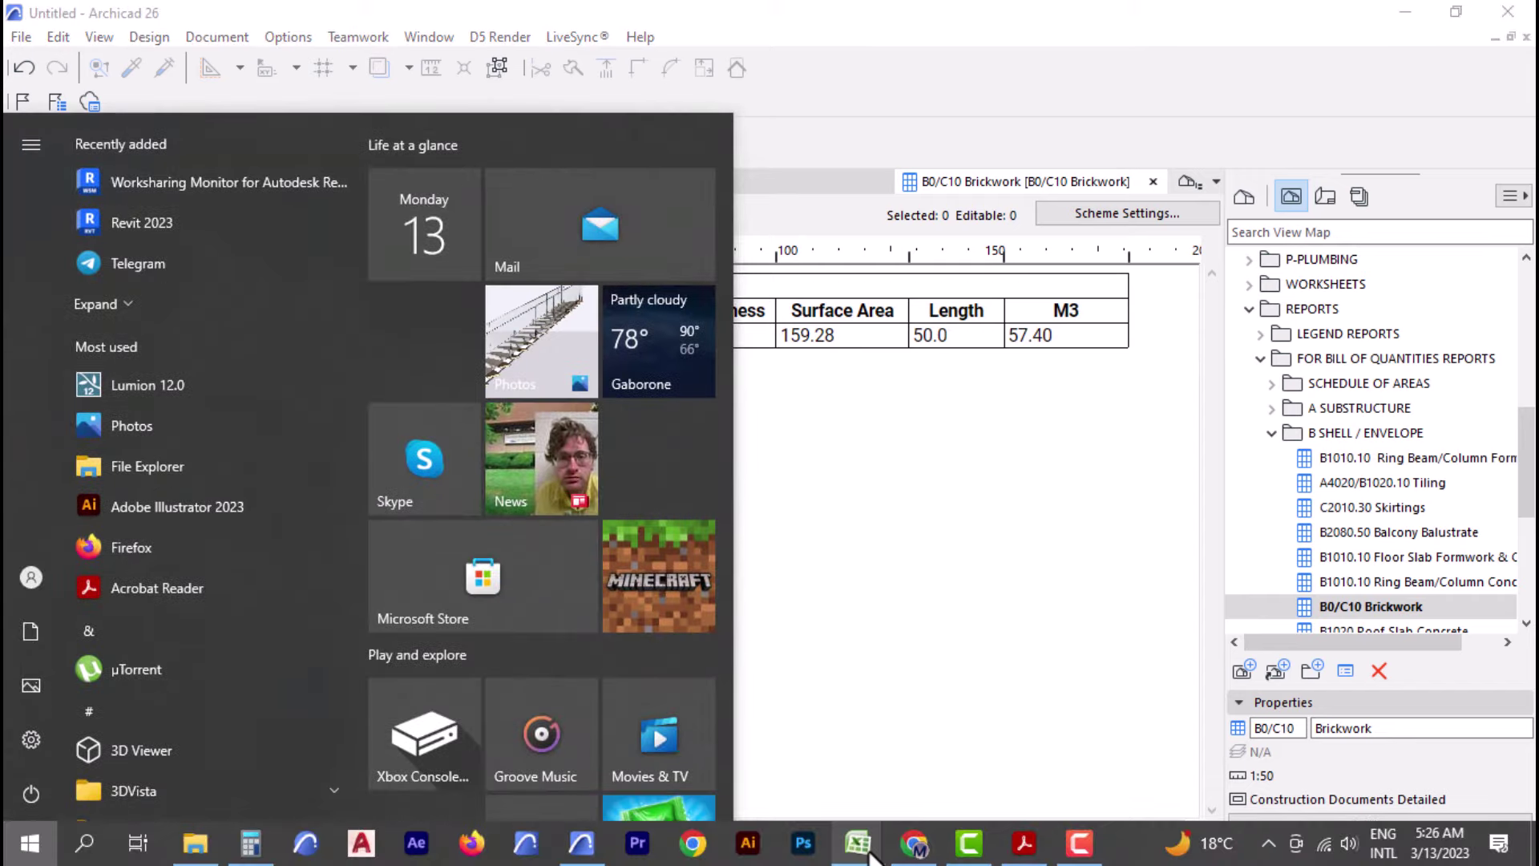
mouse_move(857, 843)
click(801, 790)
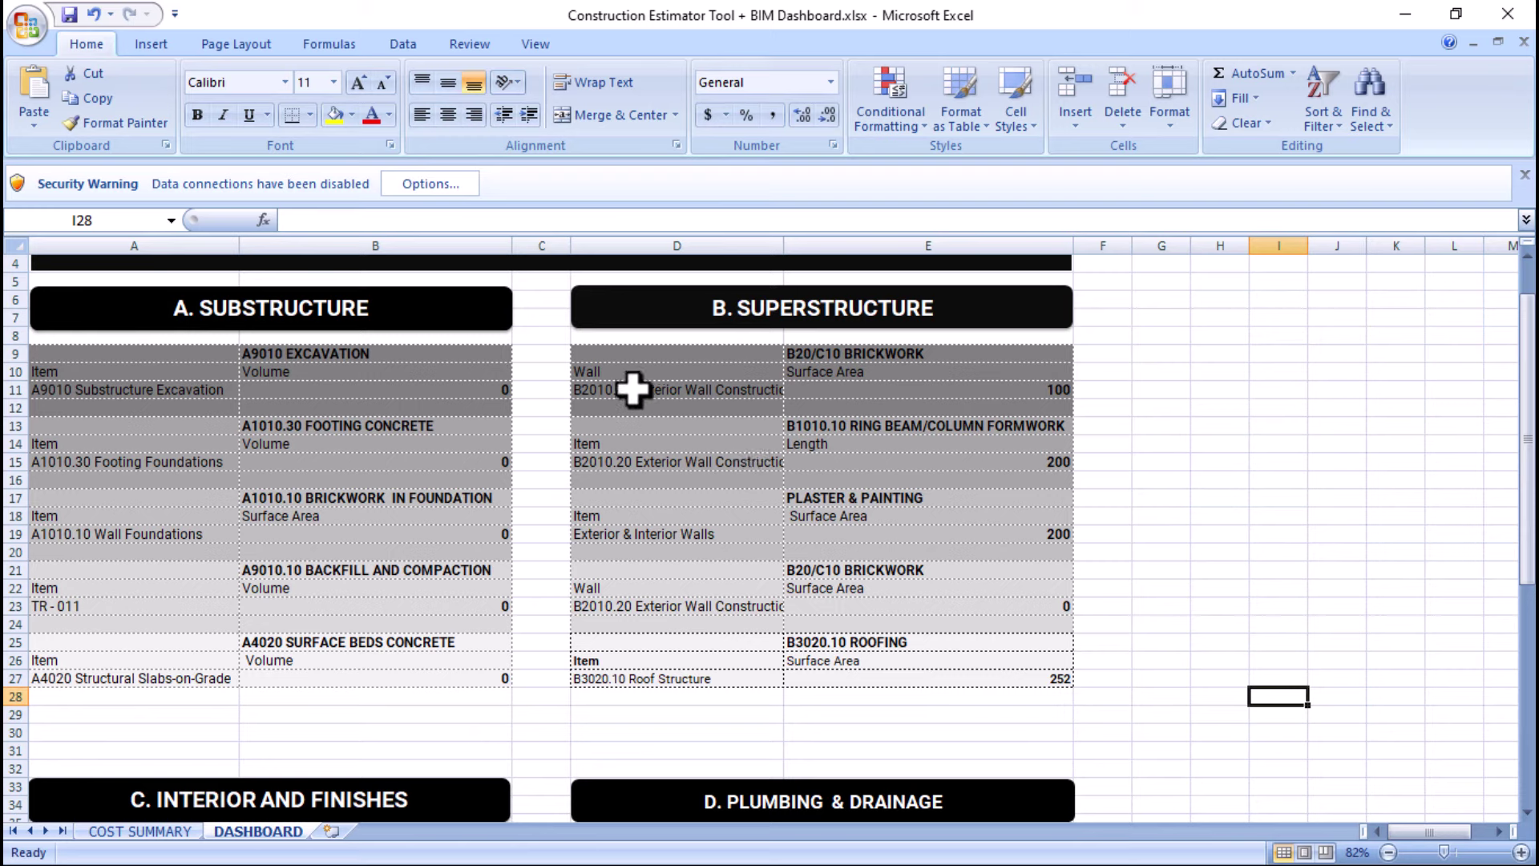
click(1042, 390)
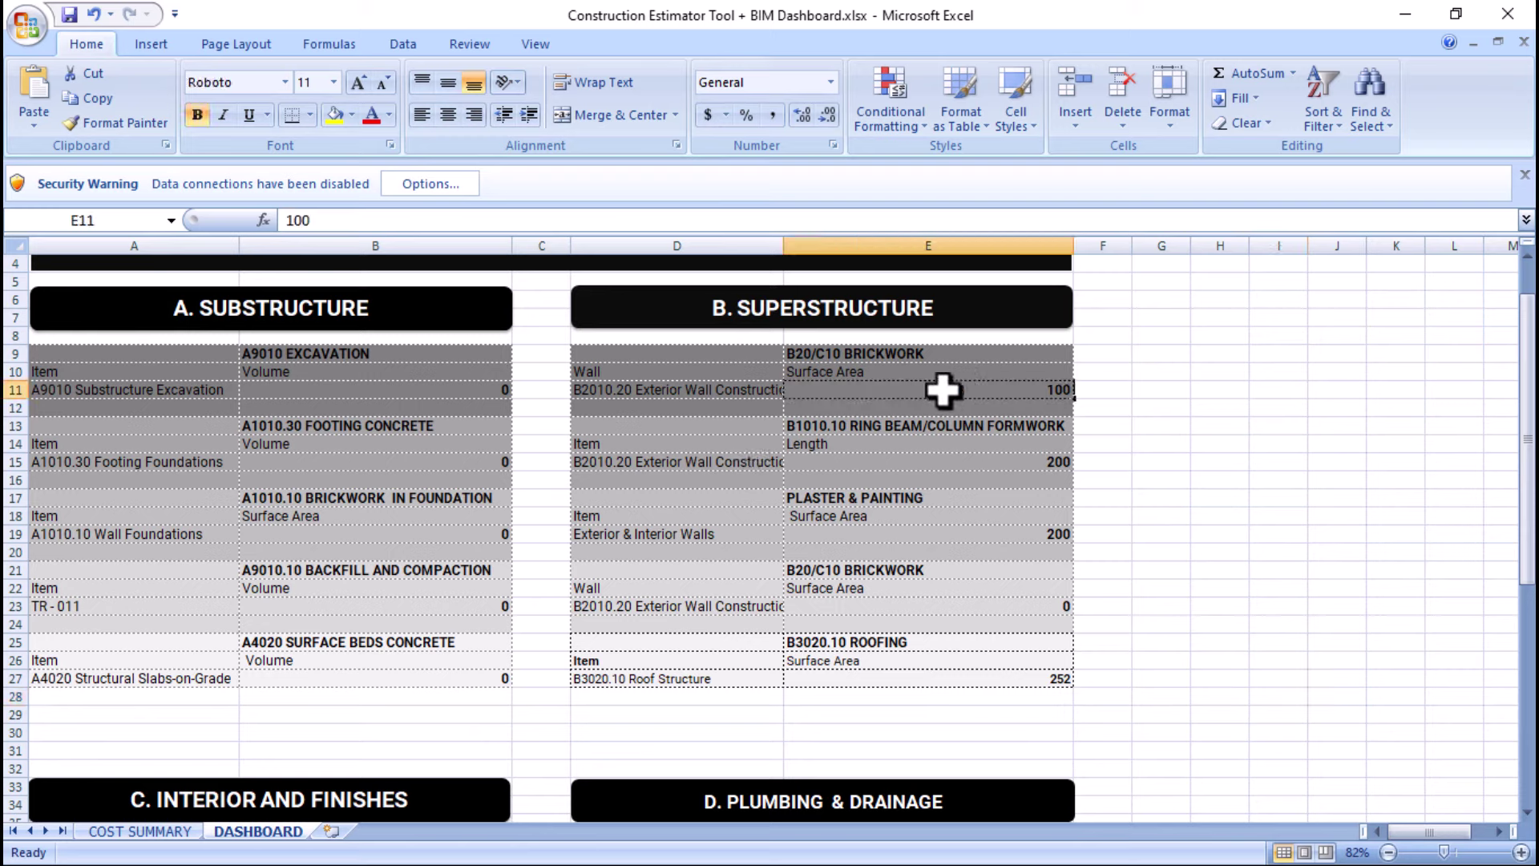
double_click(882, 371)
drag(877, 369, 778, 373)
key(ctrl+c)
text(m)
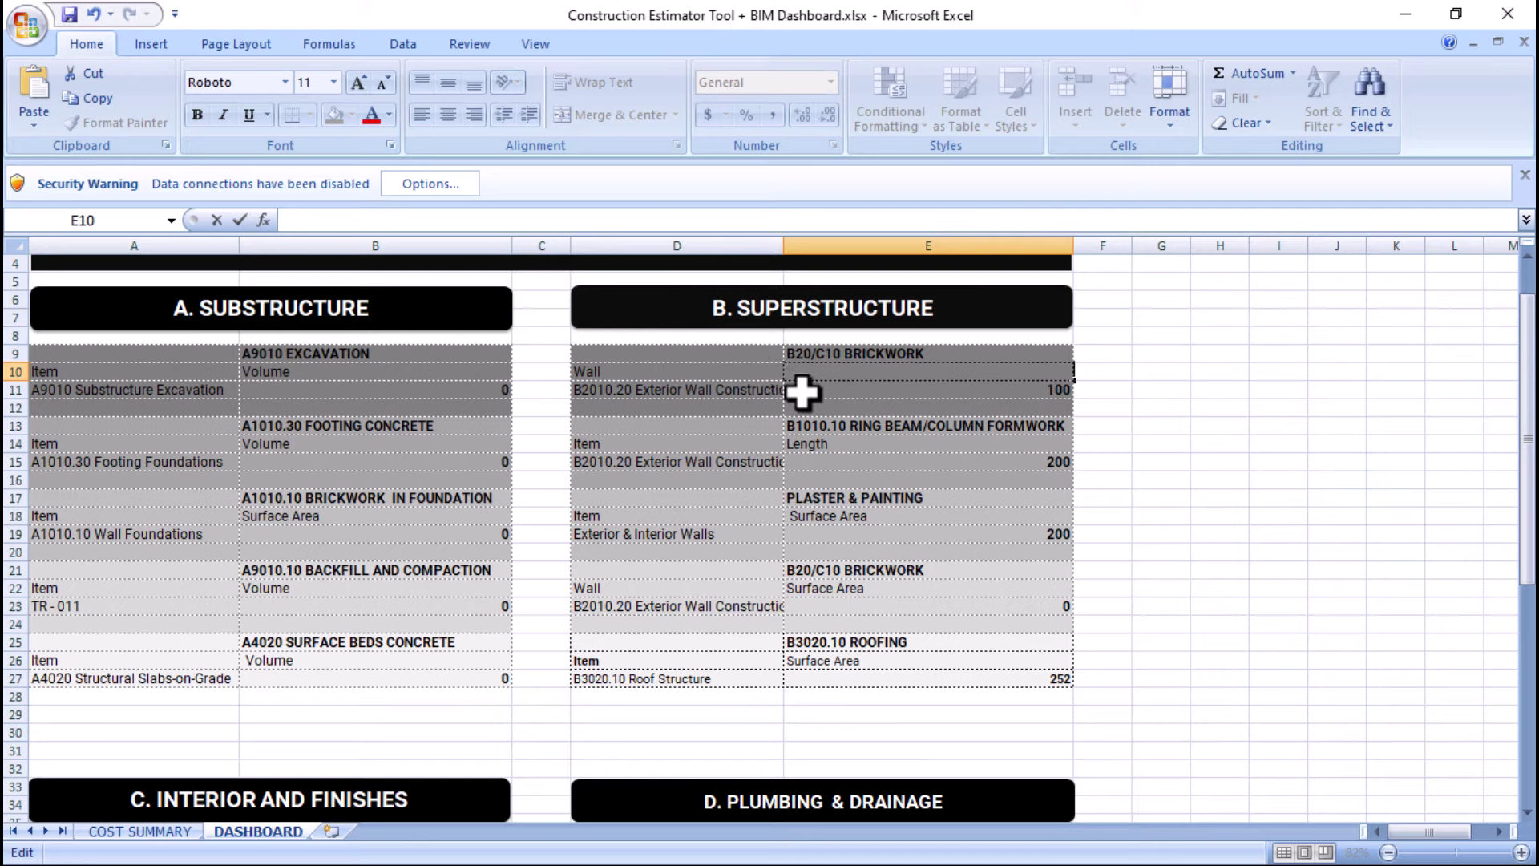
key(ctrl+v)
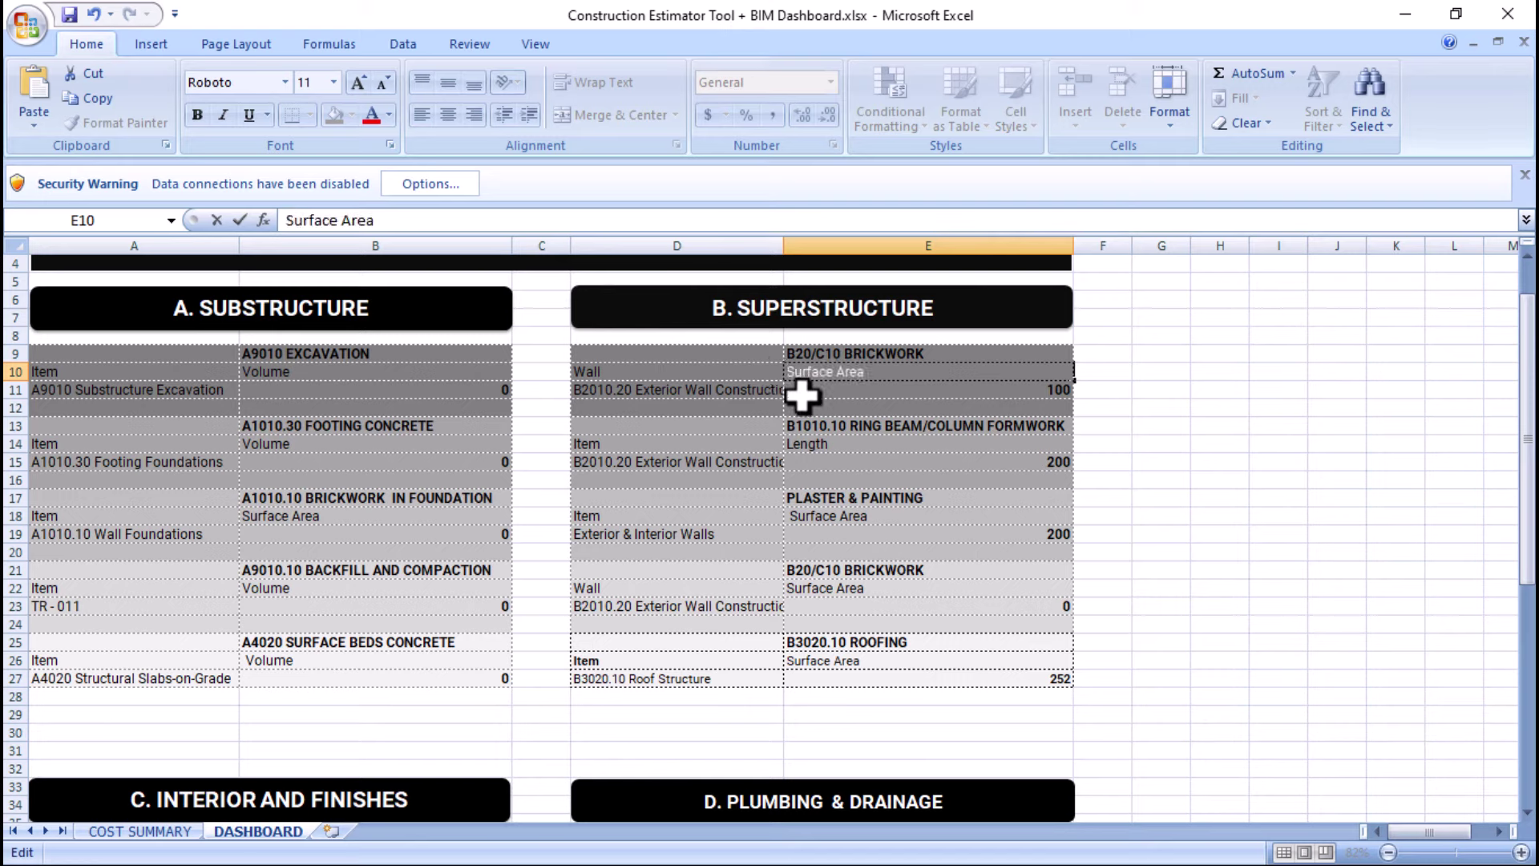
click(1155, 516)
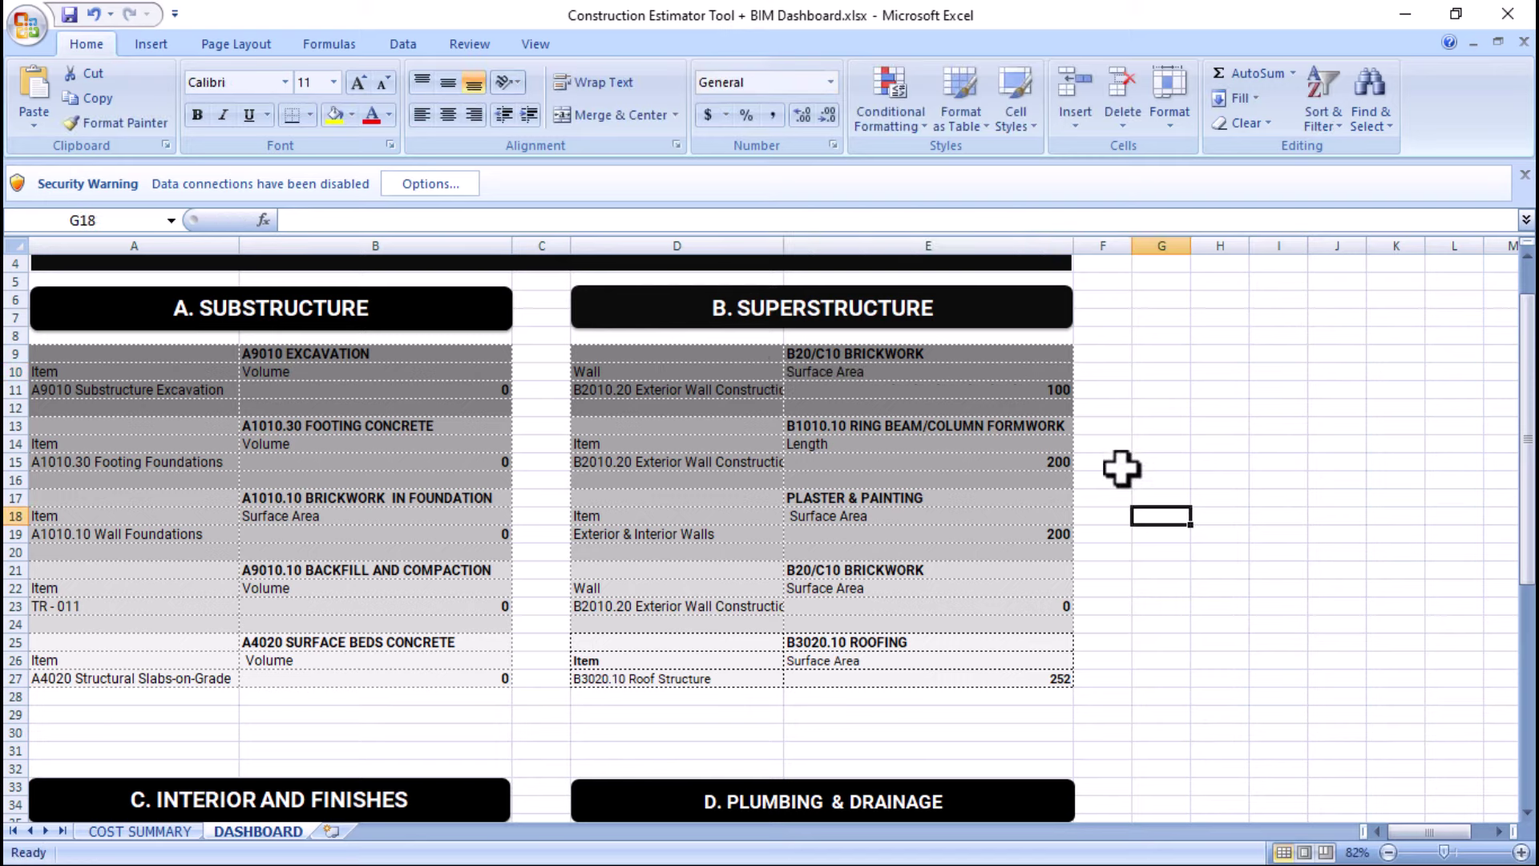
- Start importing external data from a text file at cell G9 of the DASHBOARD sheet, beside the superstructure tables
click(1097, 359)
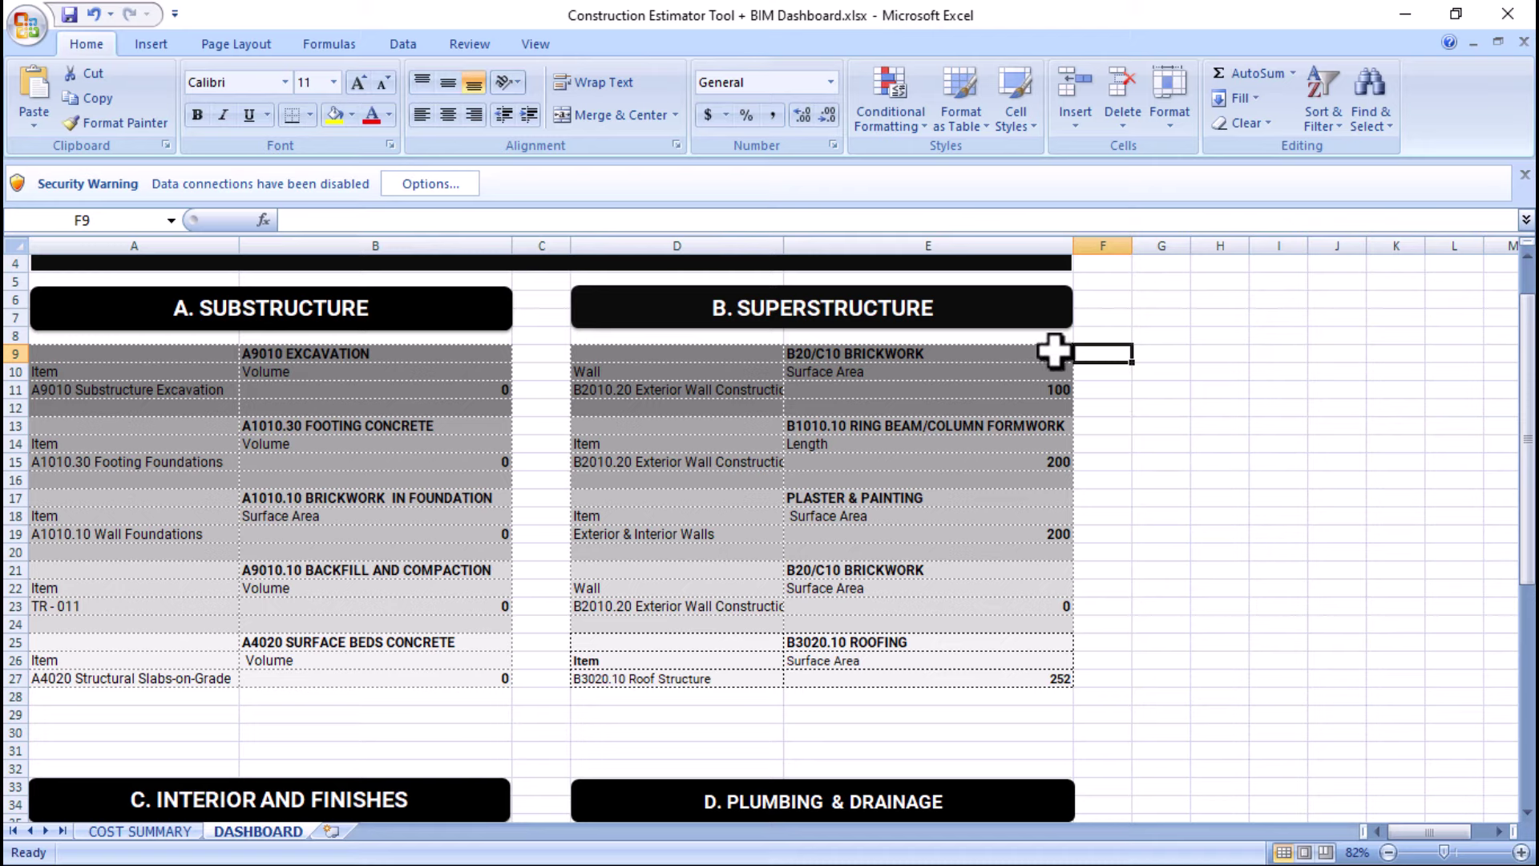
click(310, 54)
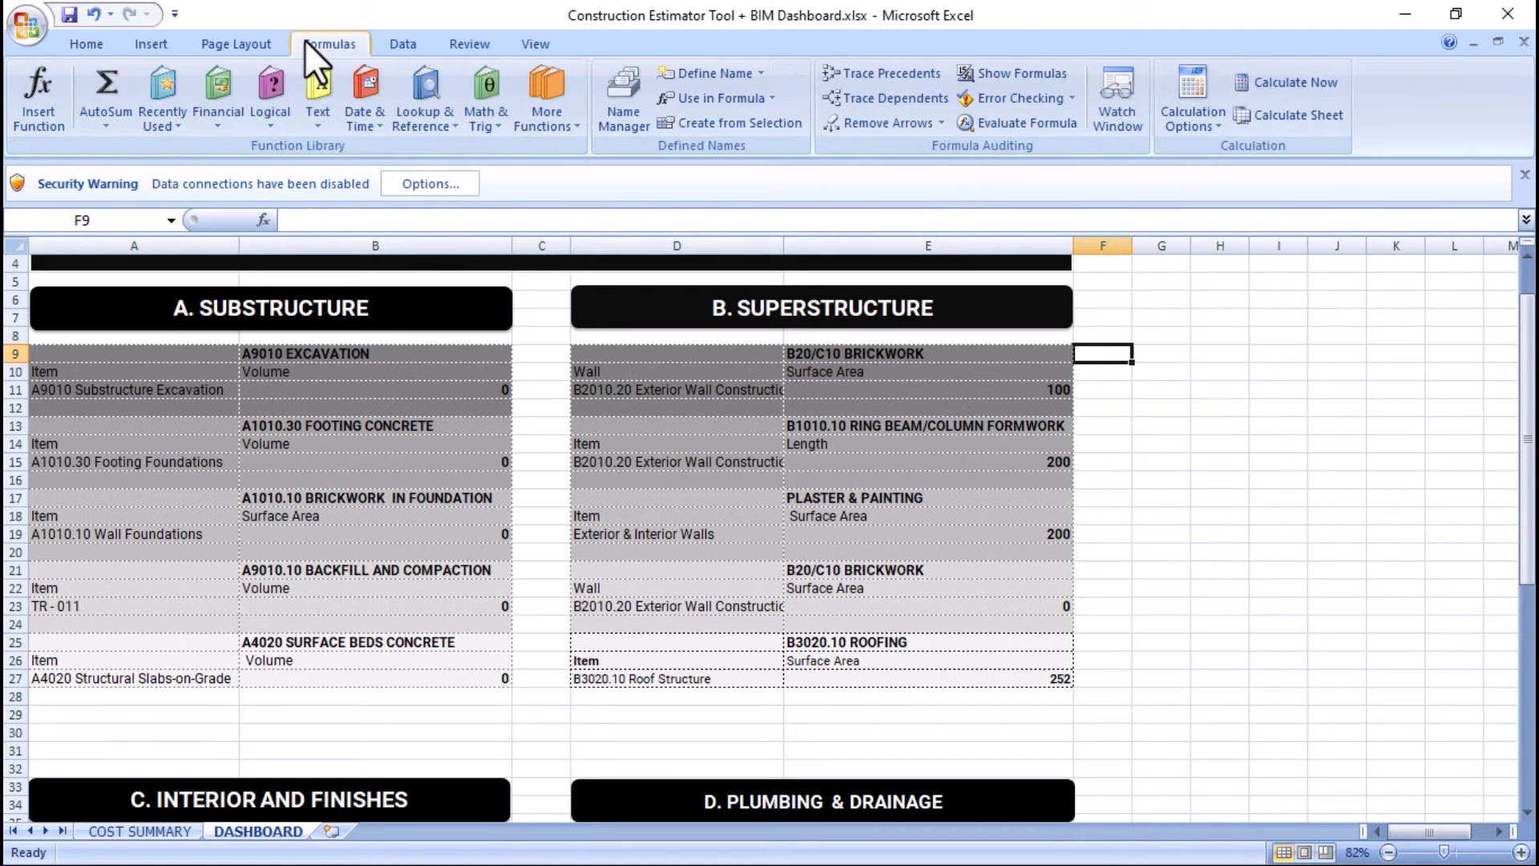
click(393, 48)
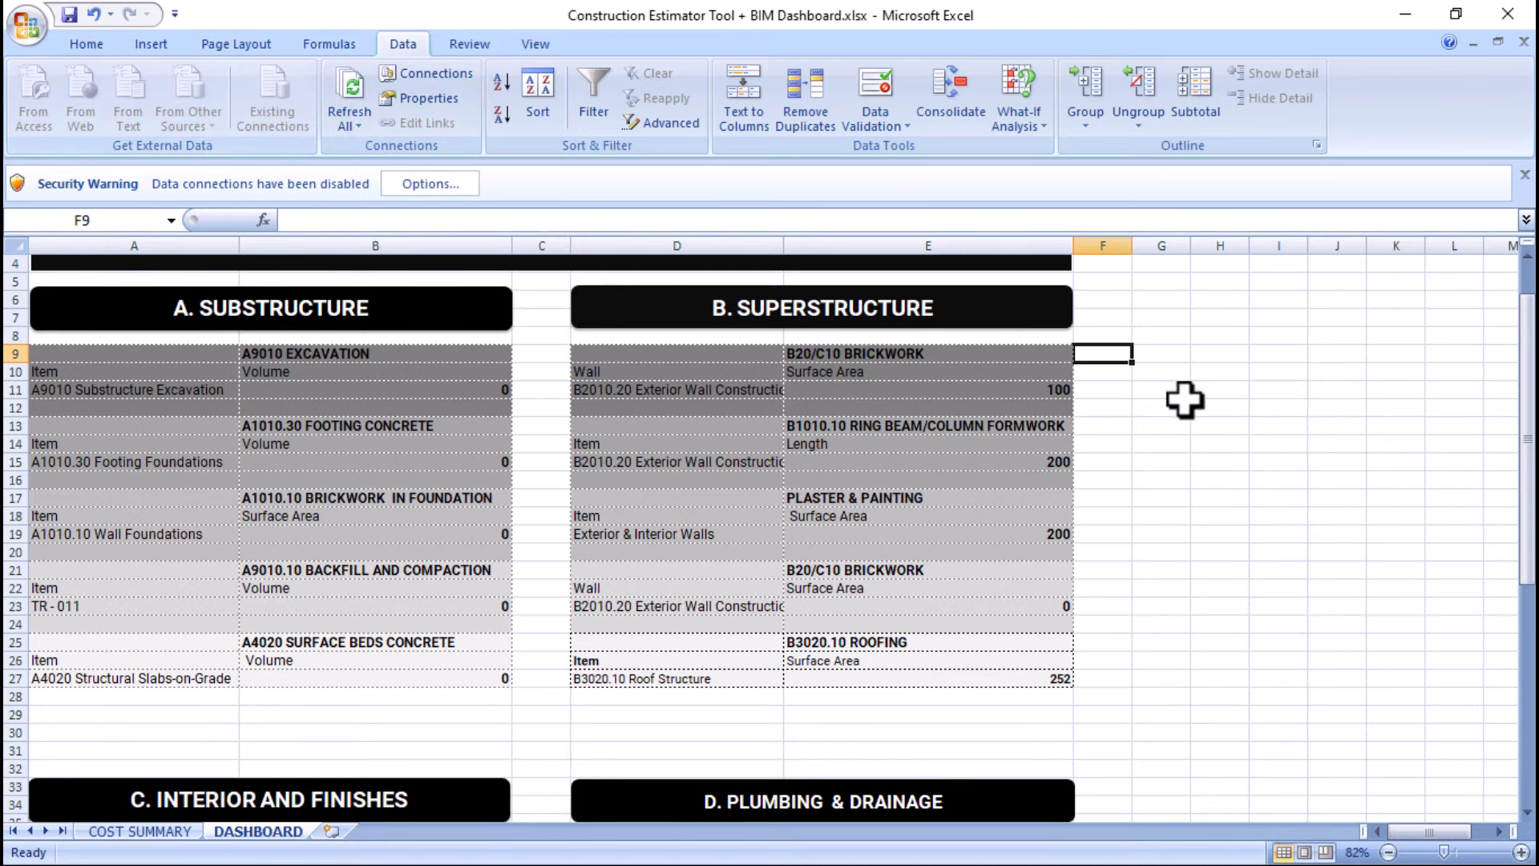
click(1166, 371)
click(1156, 441)
click(1144, 352)
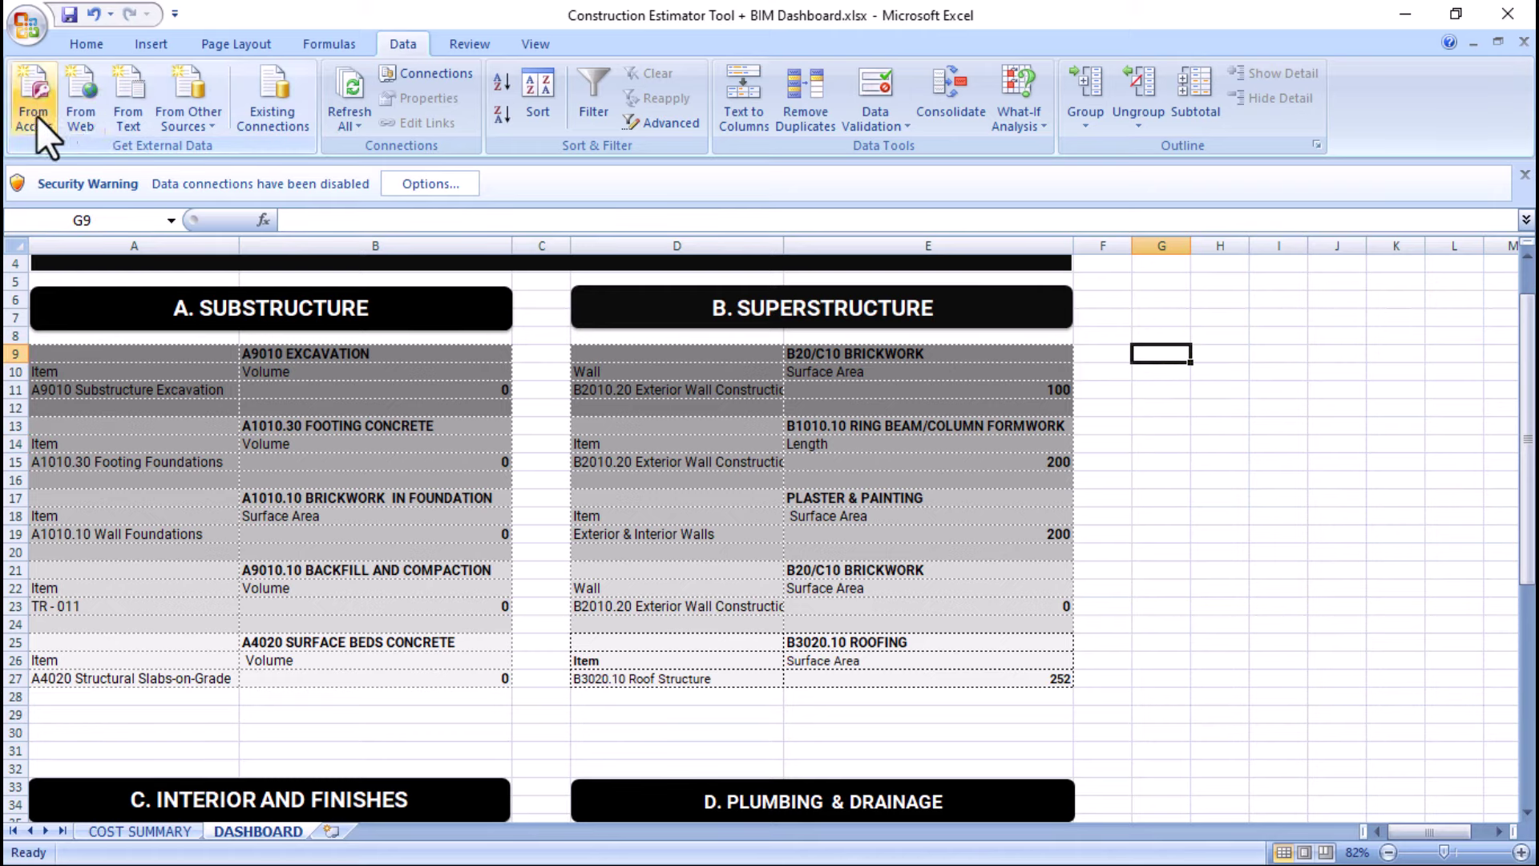
click(128, 90)
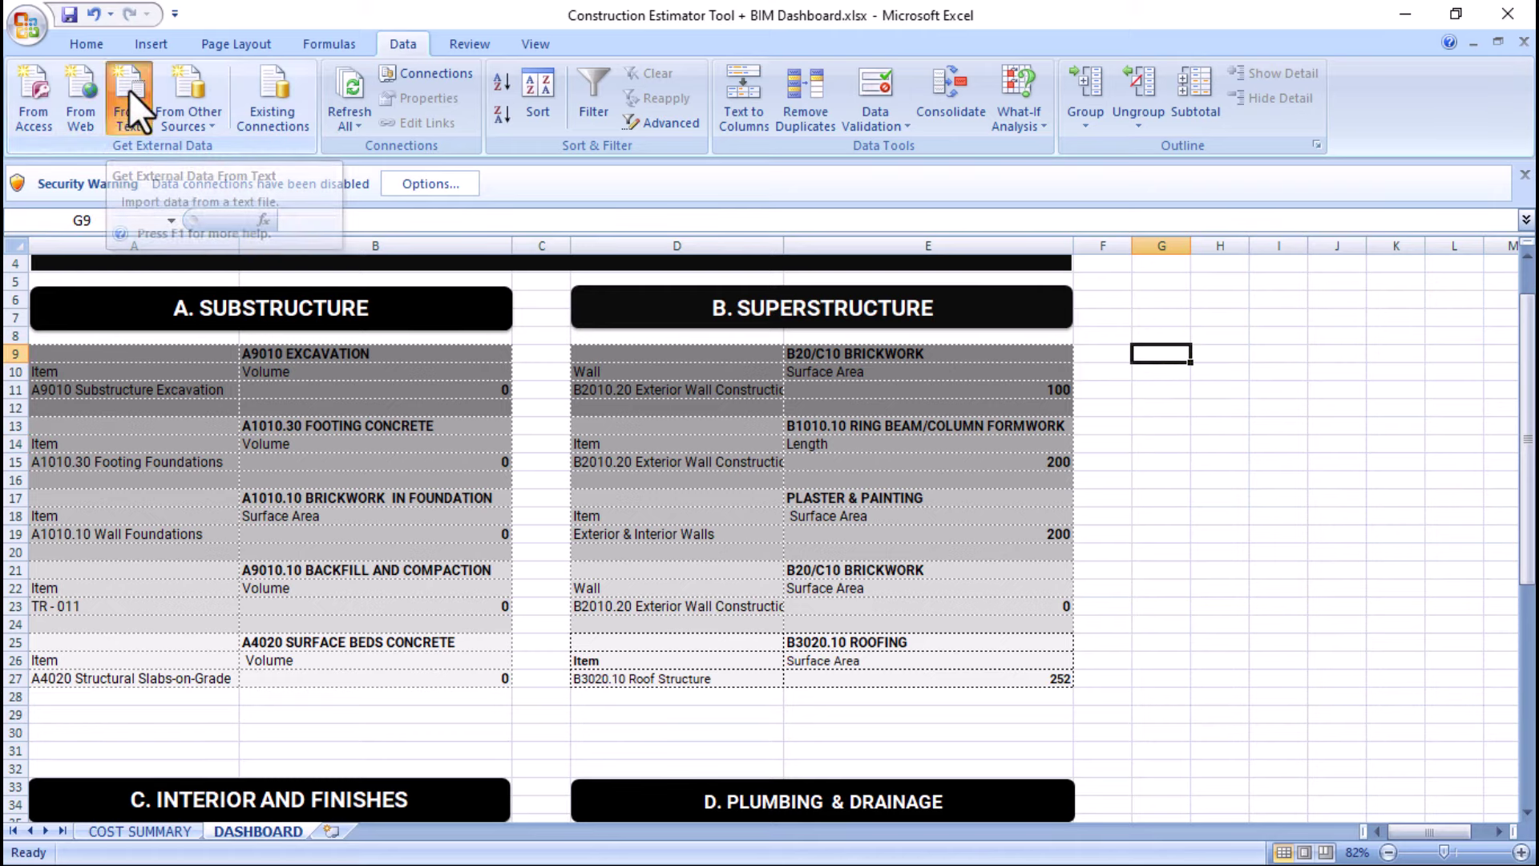
click(852, 523)
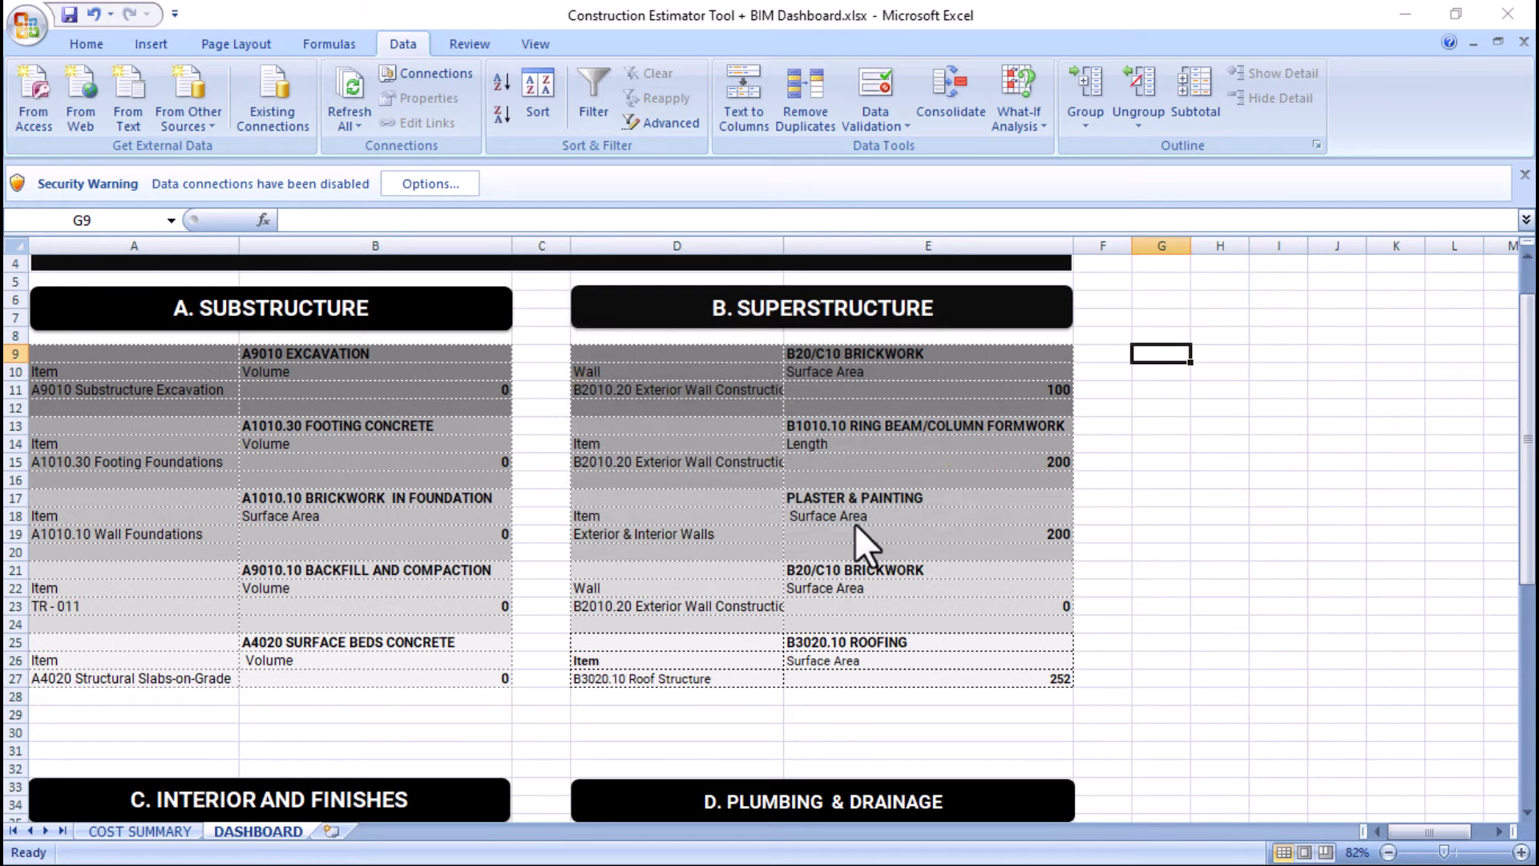
- Choose B0_C10 Brickwork.txt in the Project Cost Estimate folder as the text file to import
scroll(938, 465, down, 8)
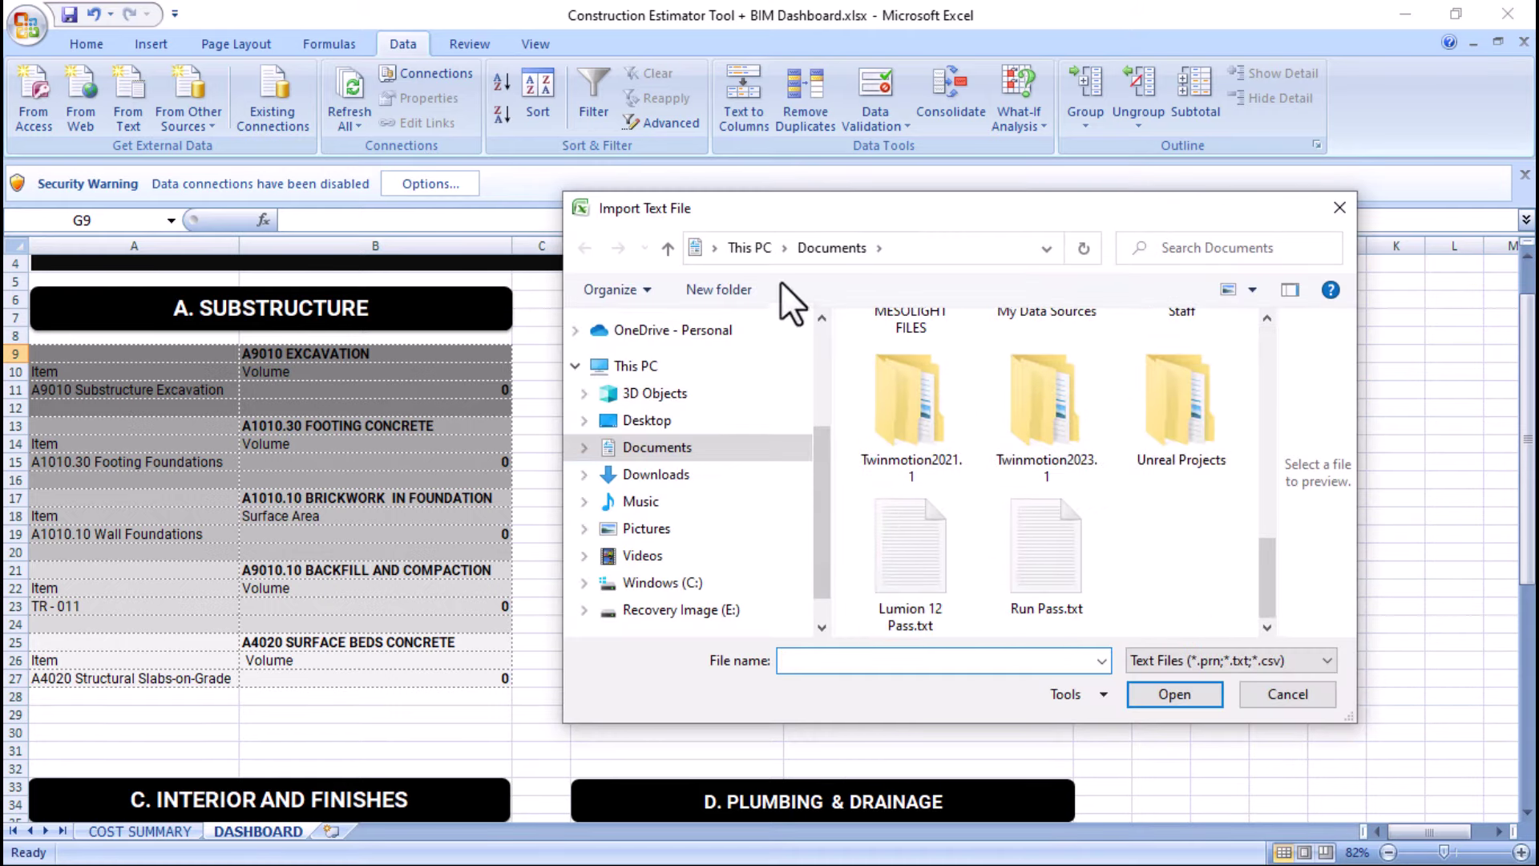
scroll(729, 409, up, 3)
click(669, 447)
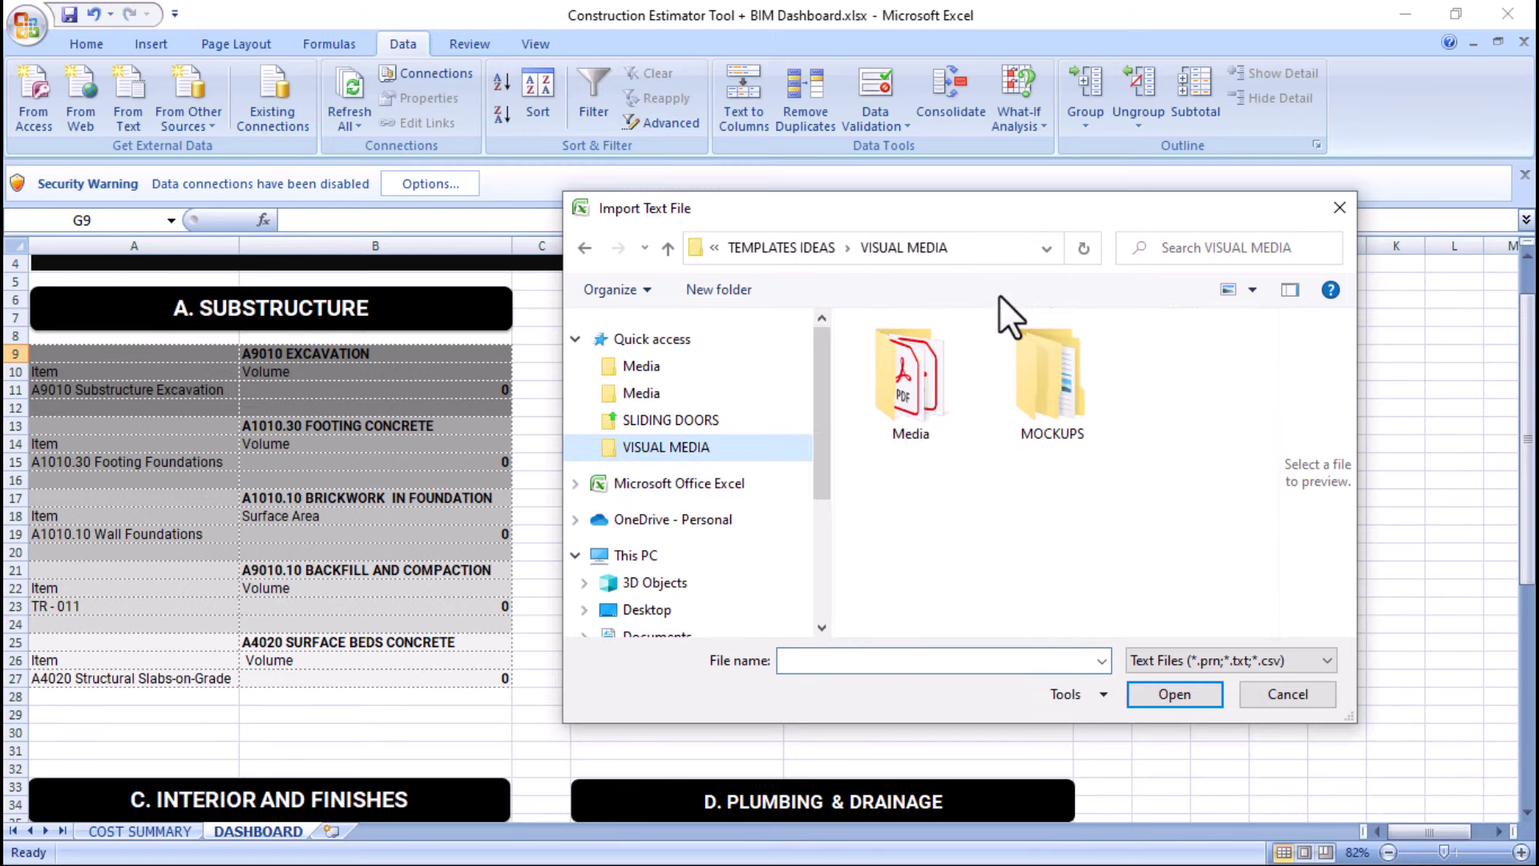
click(777, 247)
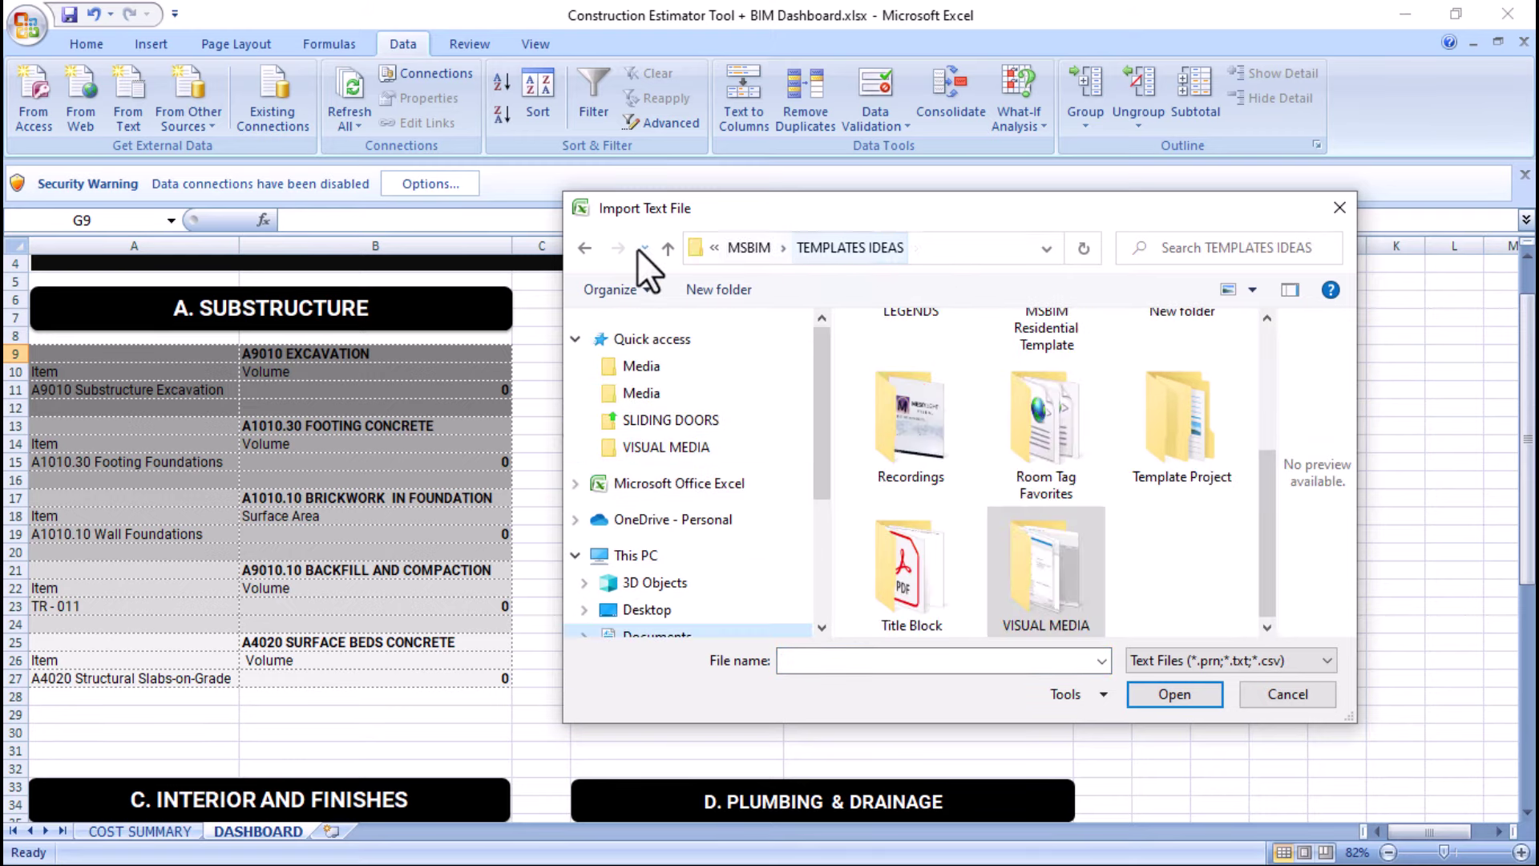
click(667, 248)
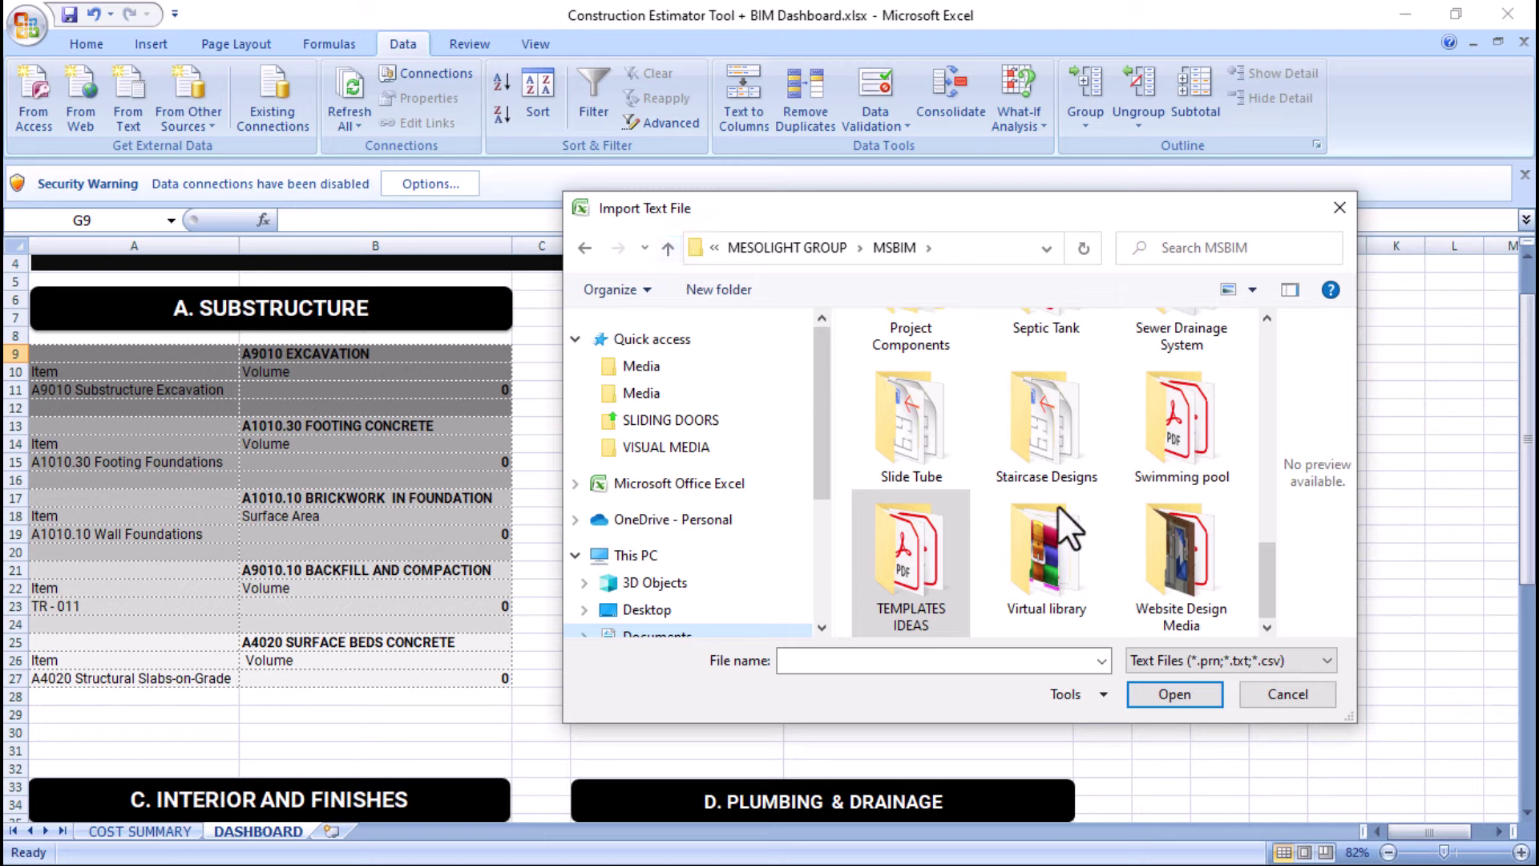
click(744, 244)
scroll(1010, 481, down, 3)
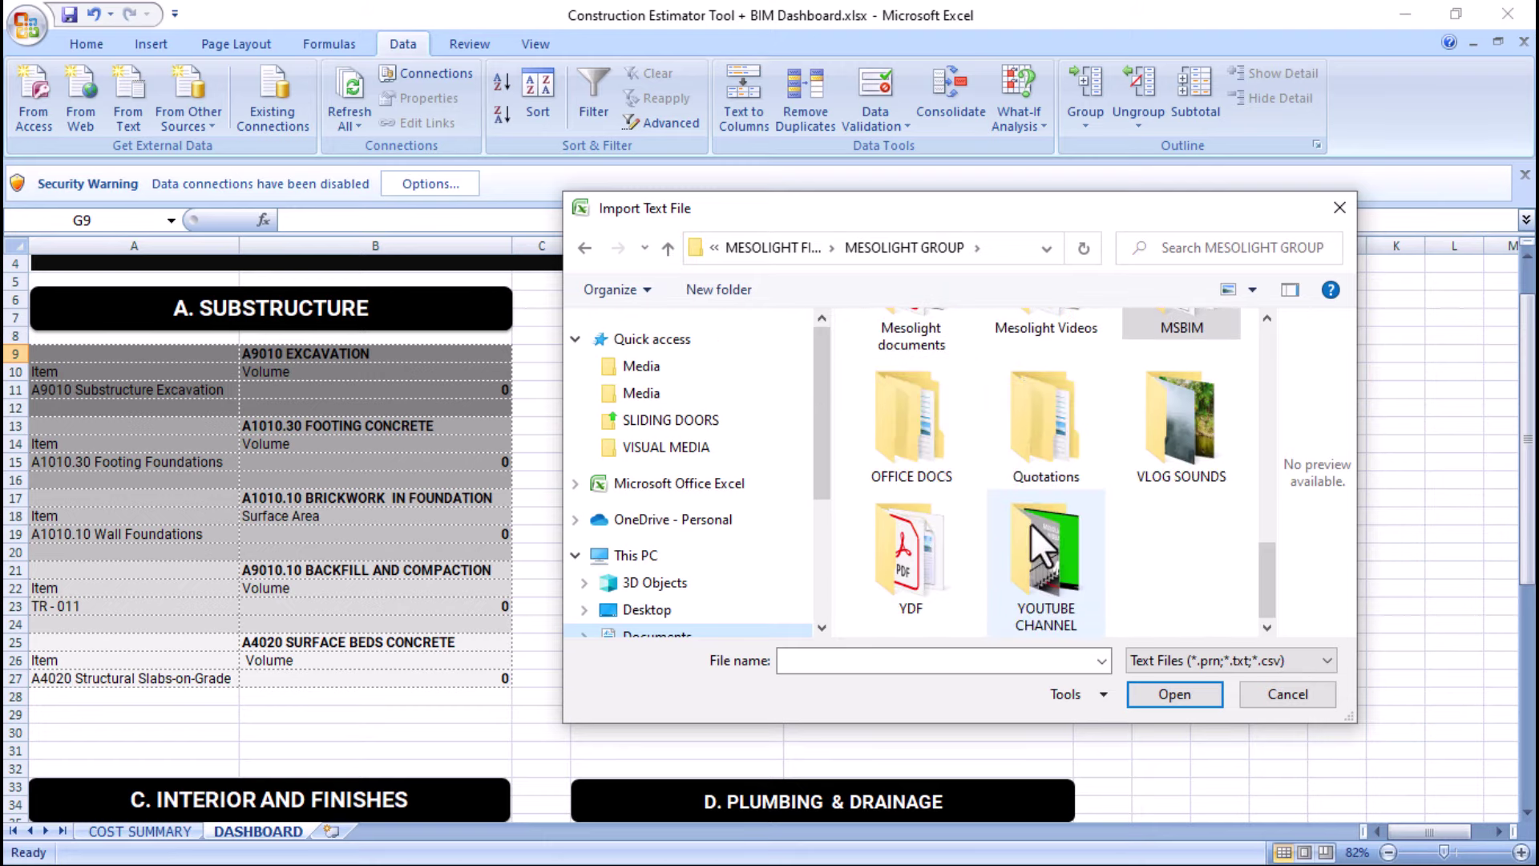
double_click(1045, 582)
double_click(1004, 420)
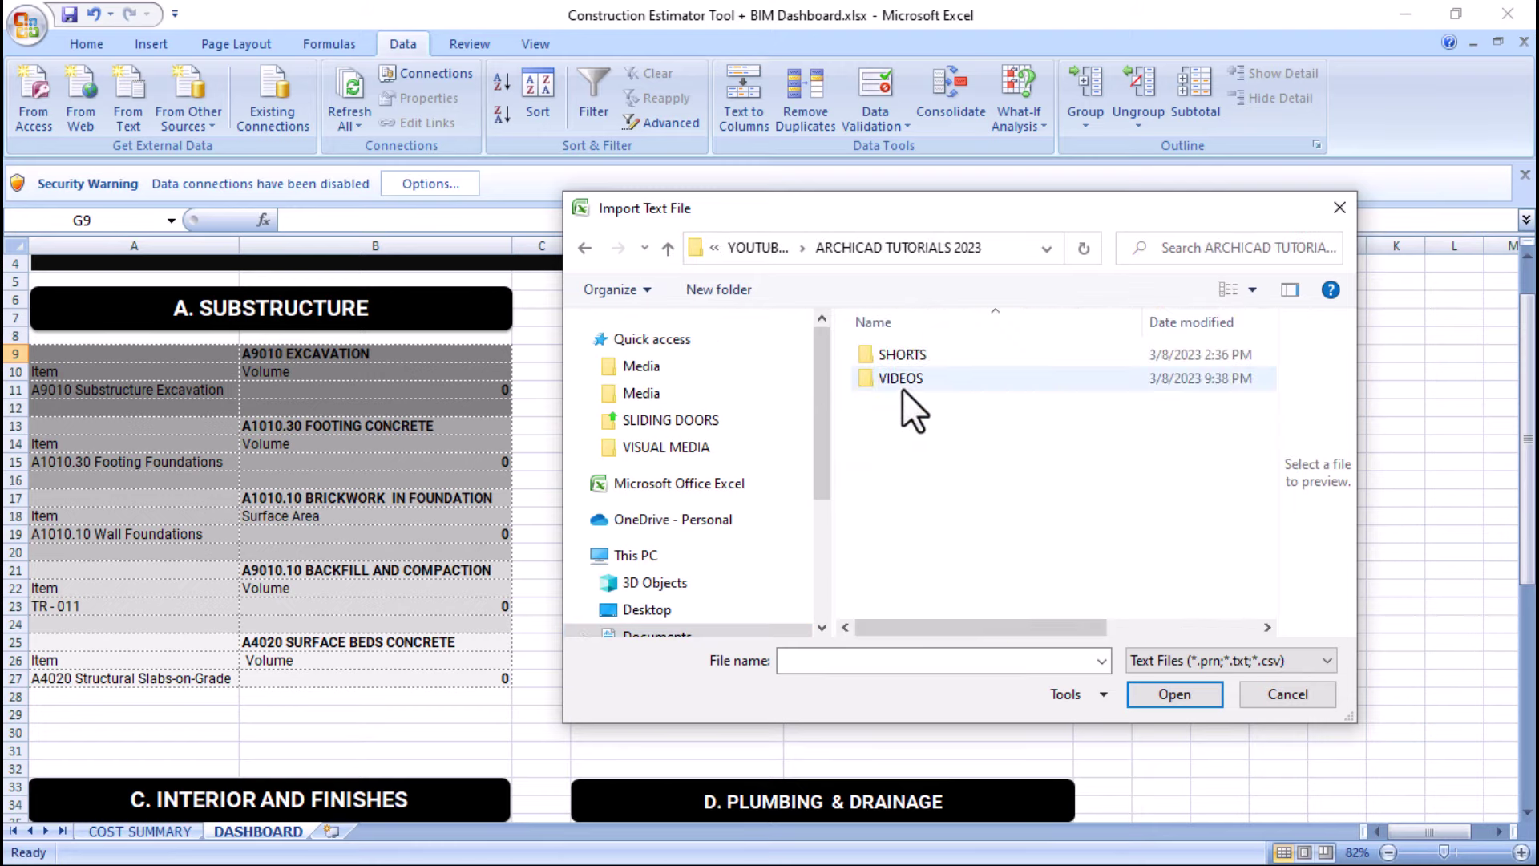
double_click(874, 380)
double_click(906, 539)
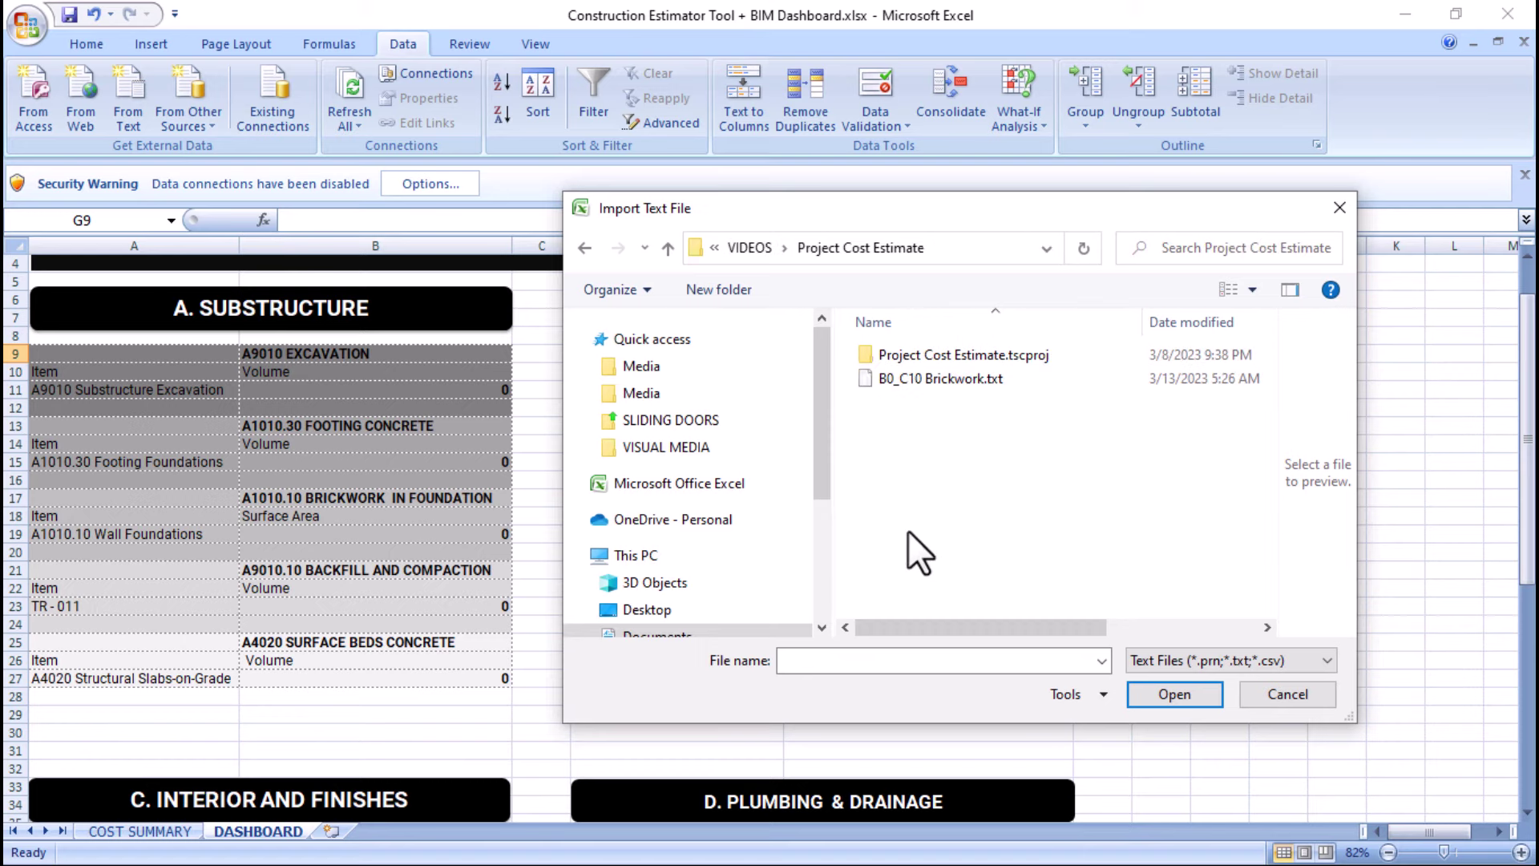
click(907, 382)
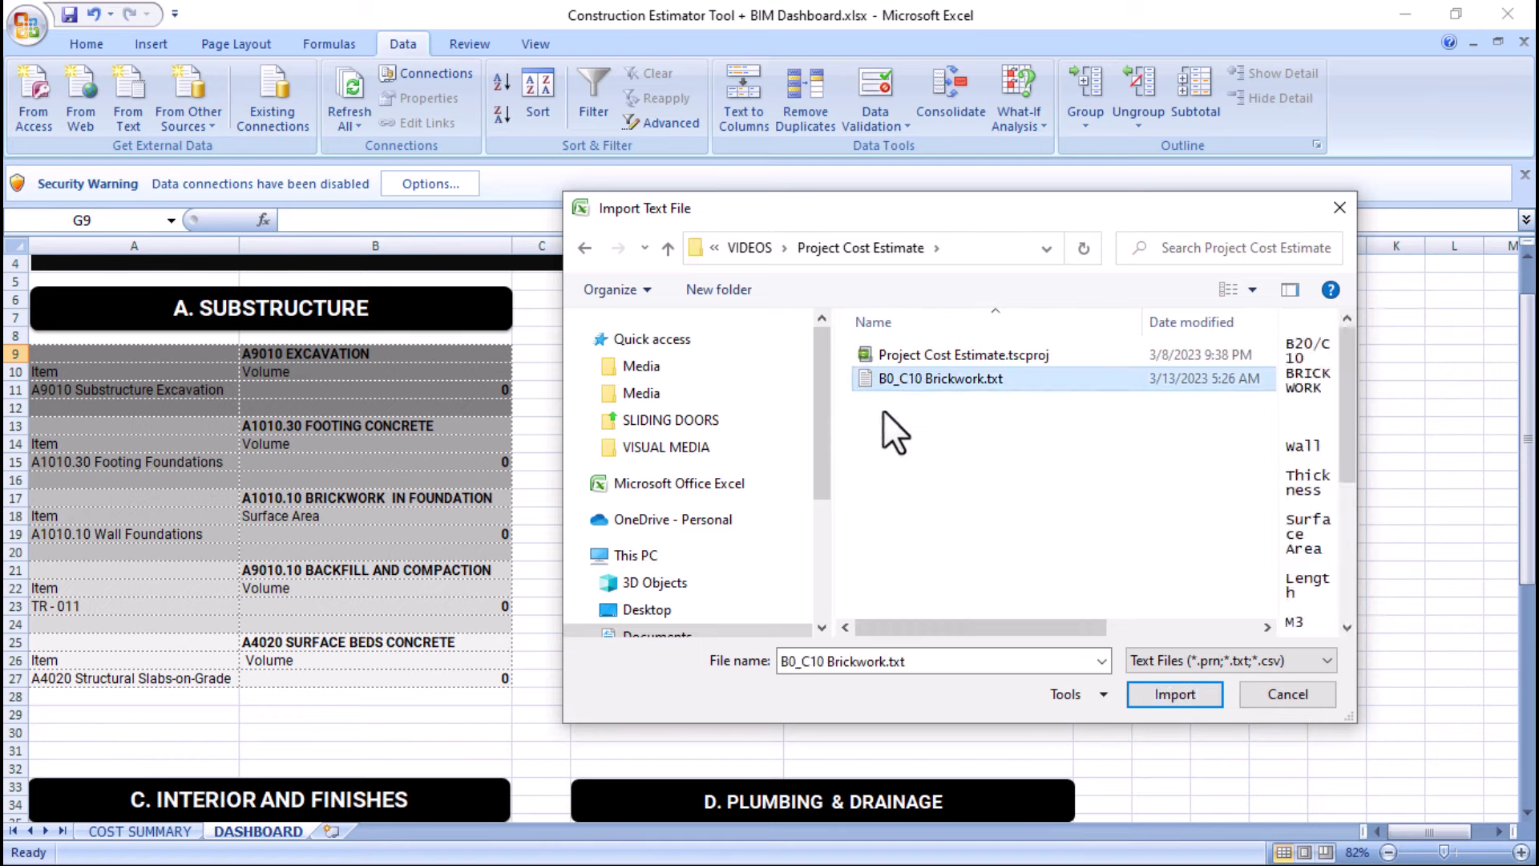
click(1183, 696)
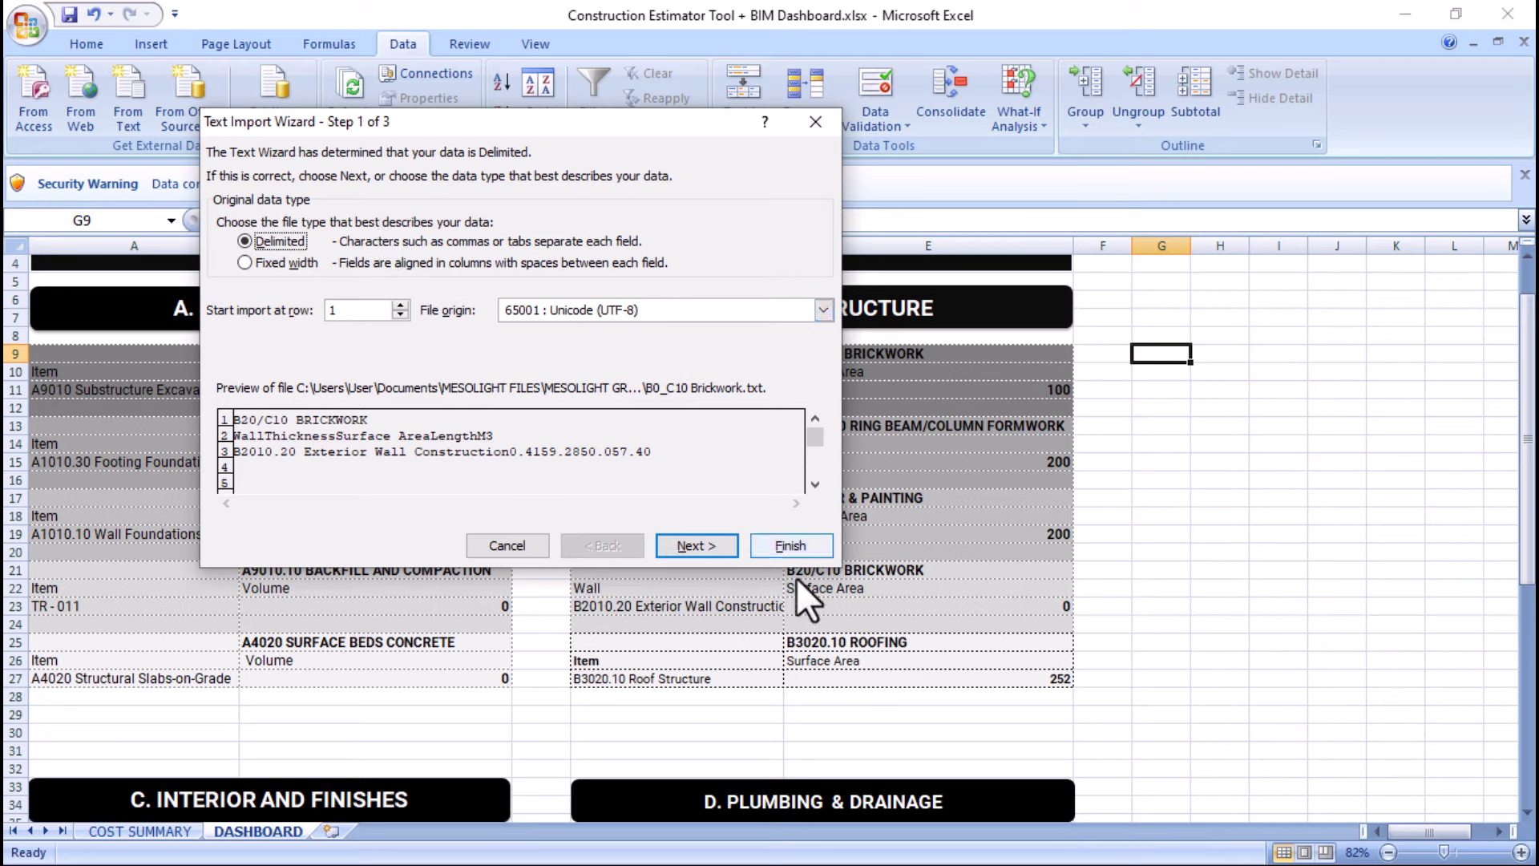
- Complete the Text Import Wizard with delimited data, Tab as the delimiter and the General column format
click(720, 545)
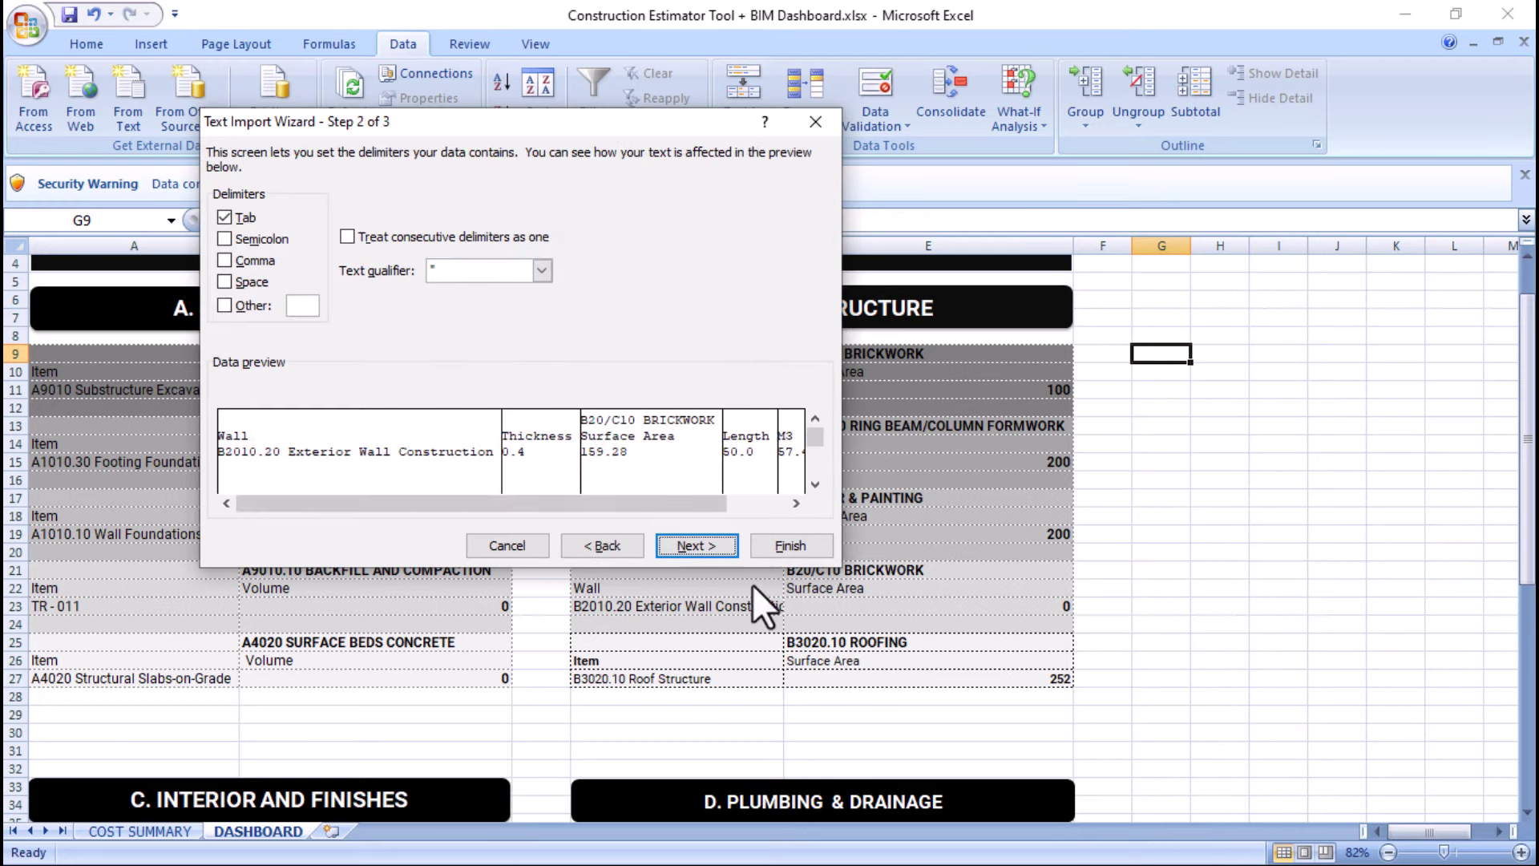
click(696, 546)
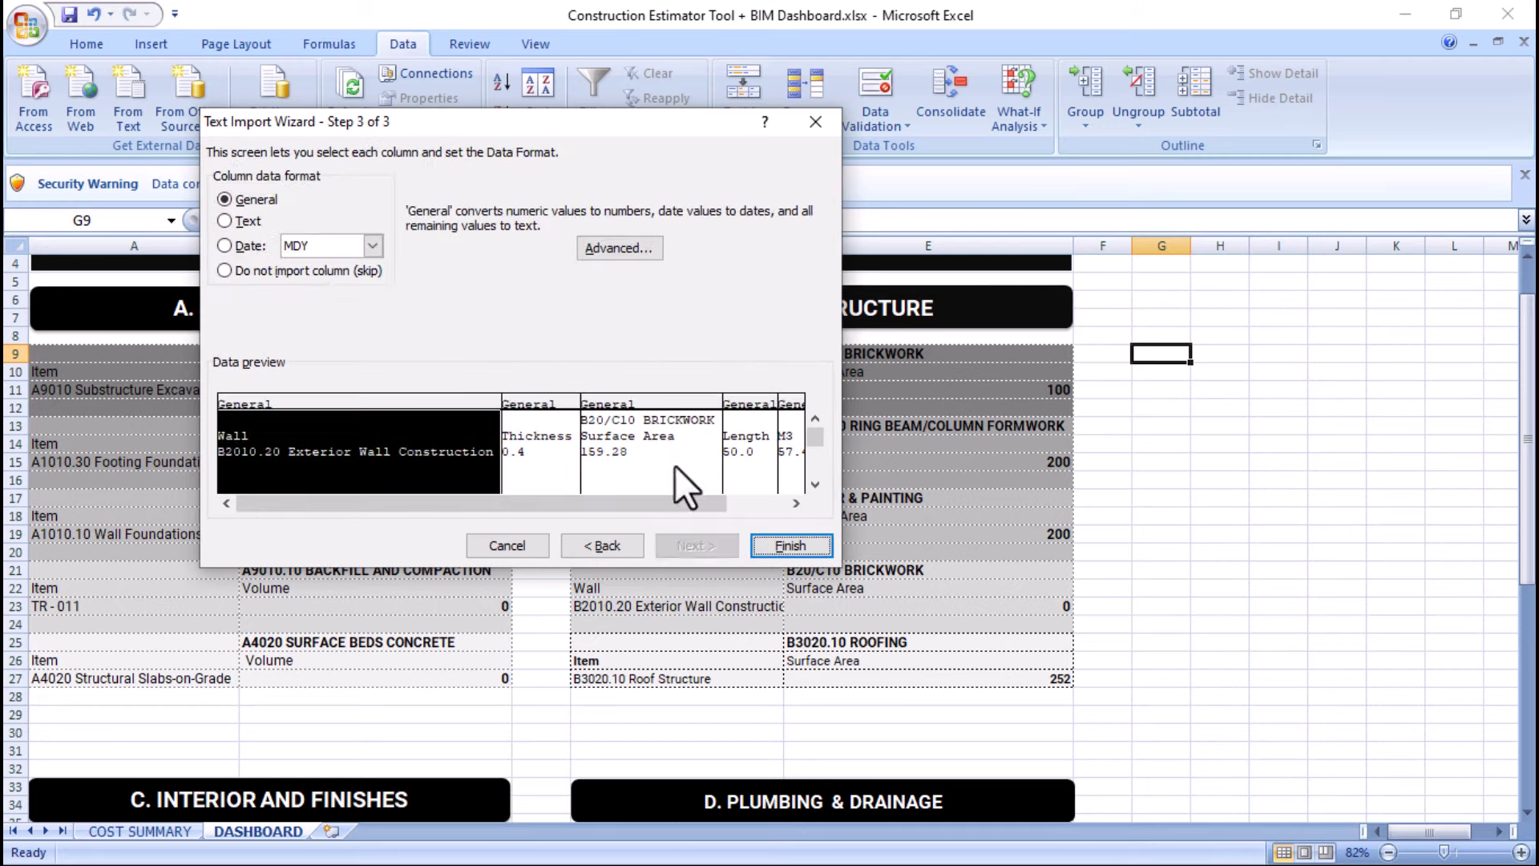
click(777, 550)
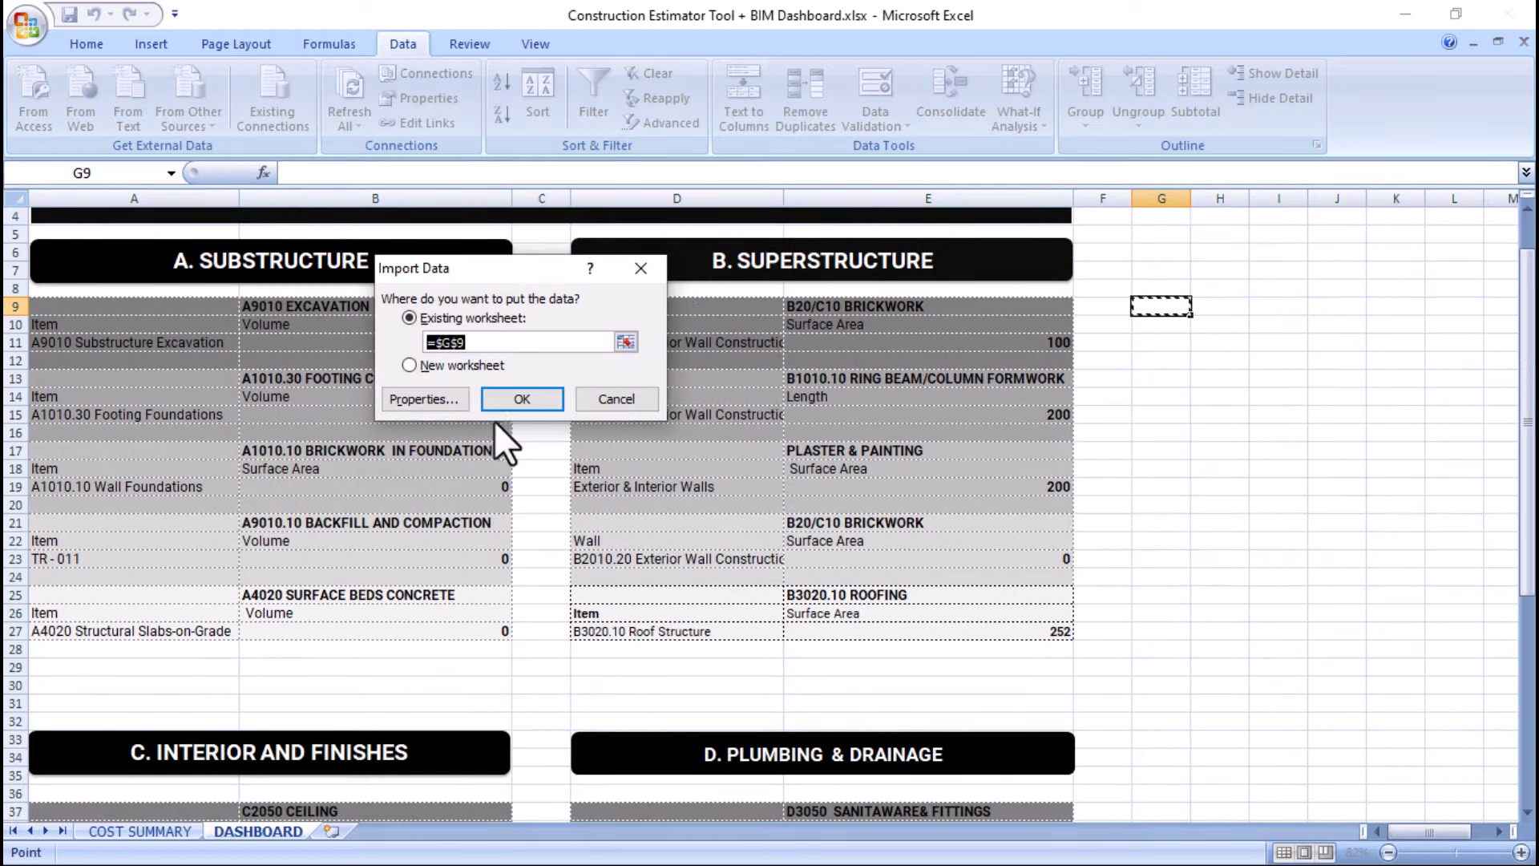
- Set the data range to overwrite existing cells and clear unused ones, place the import at $G$9, and dismiss the repeated file prompt
click(412, 394)
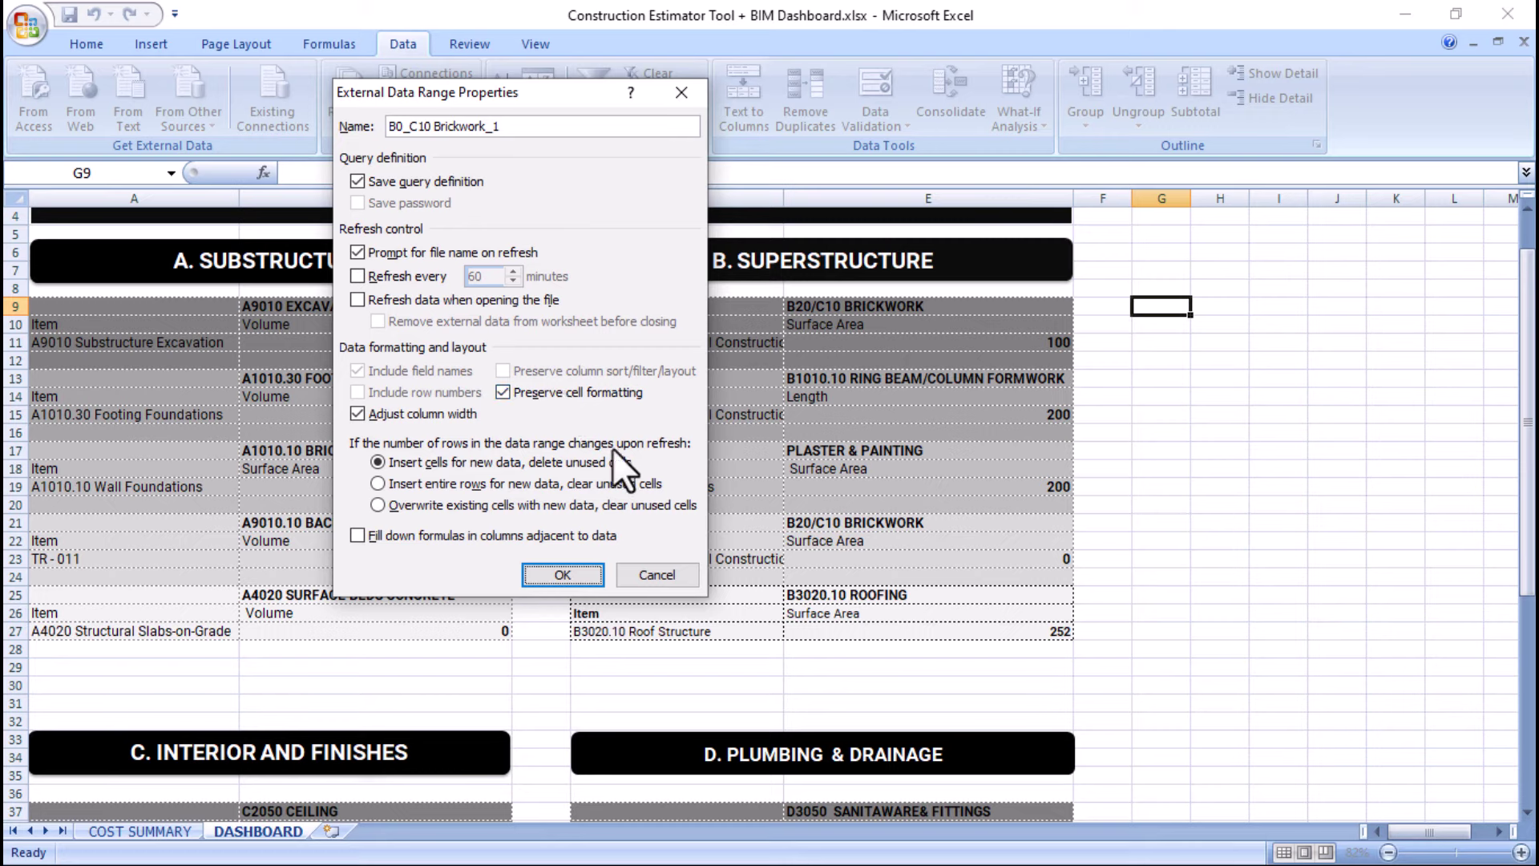
click(391, 508)
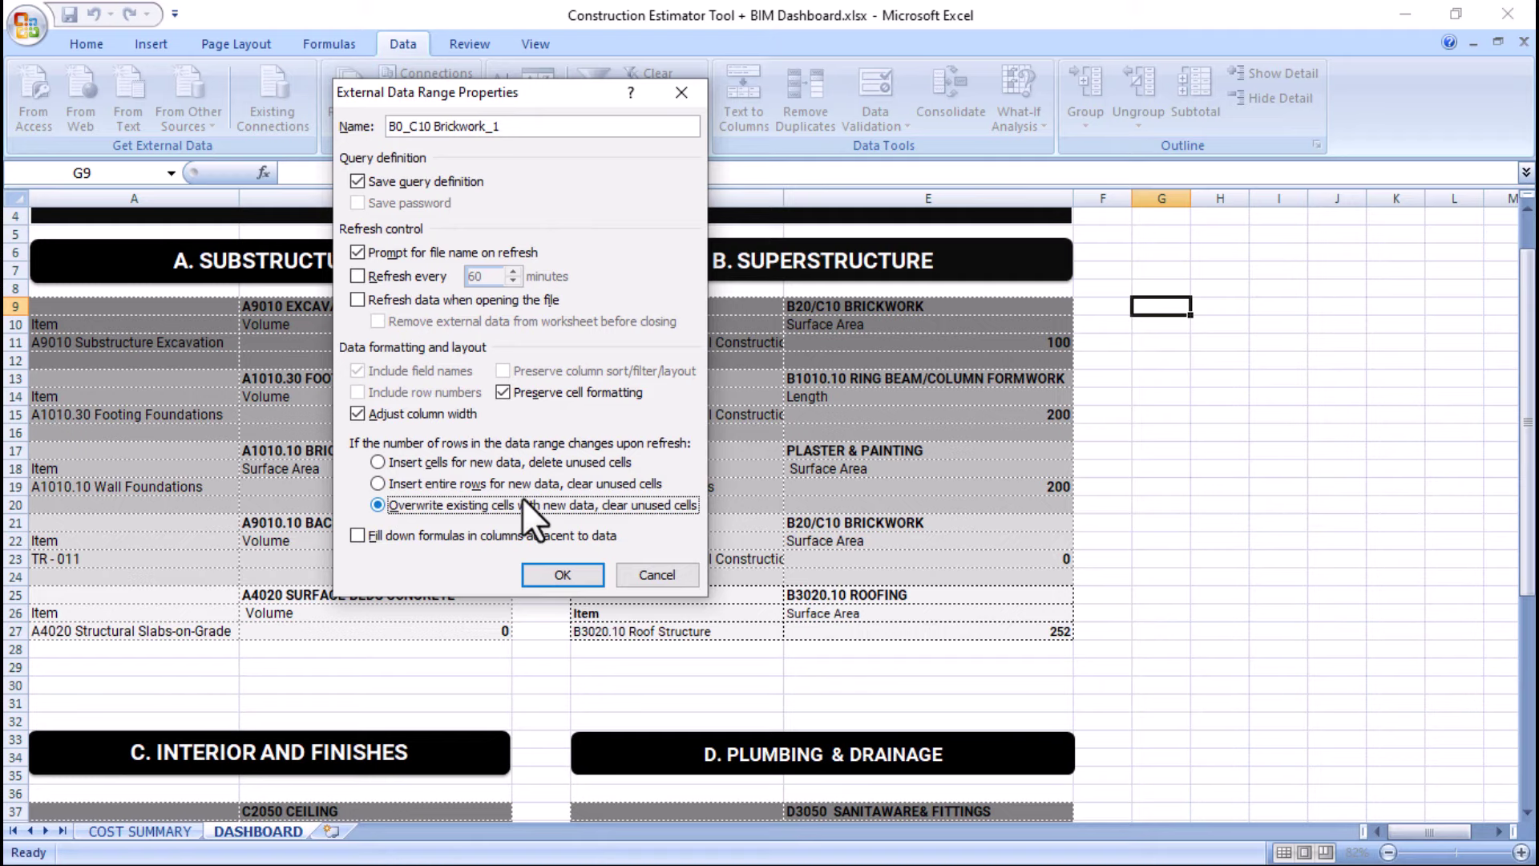
click(555, 573)
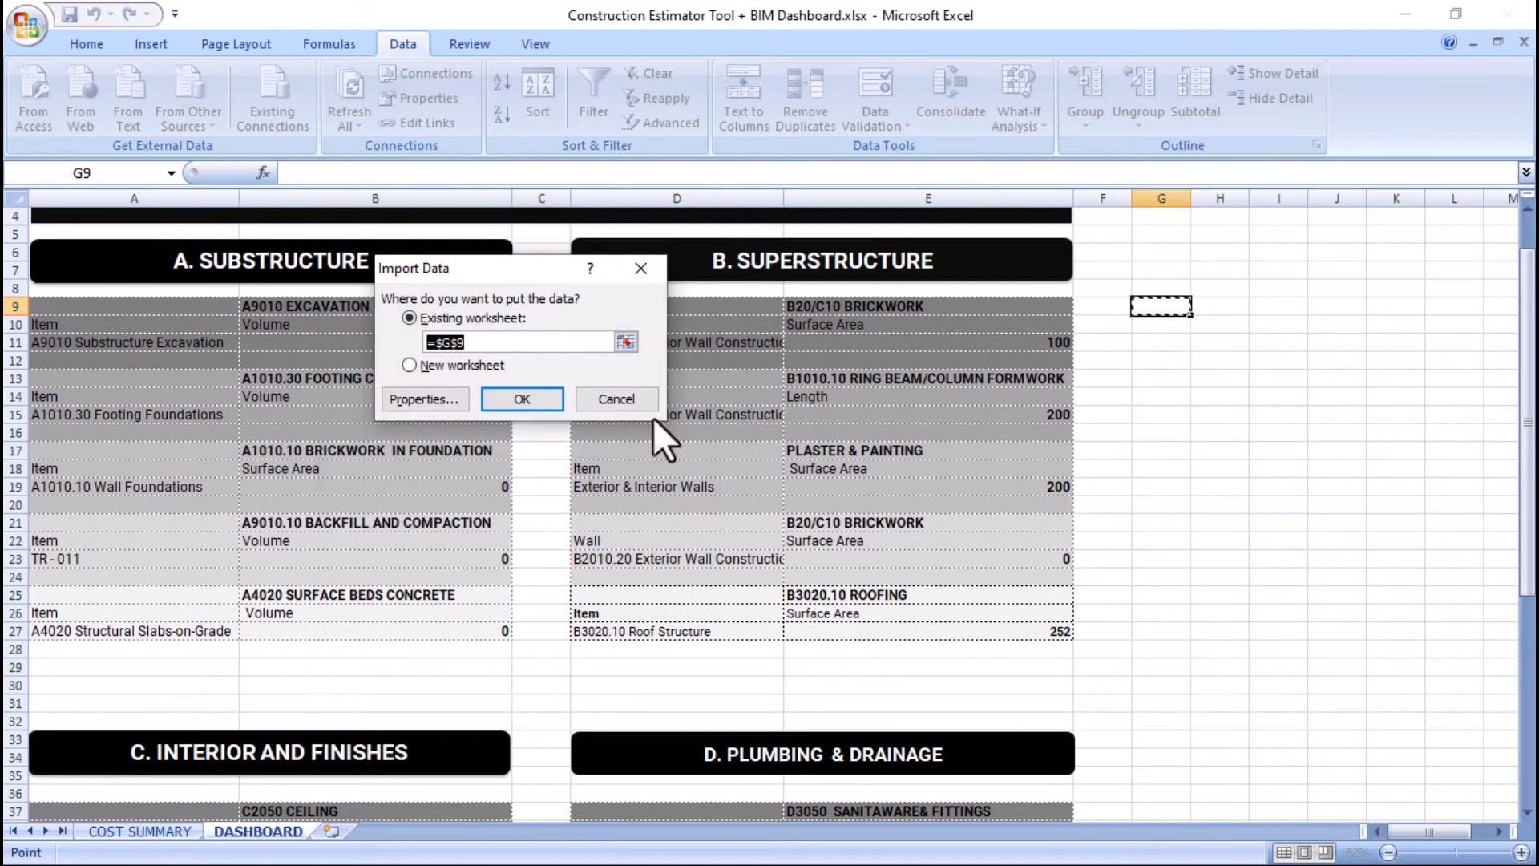
click(508, 398)
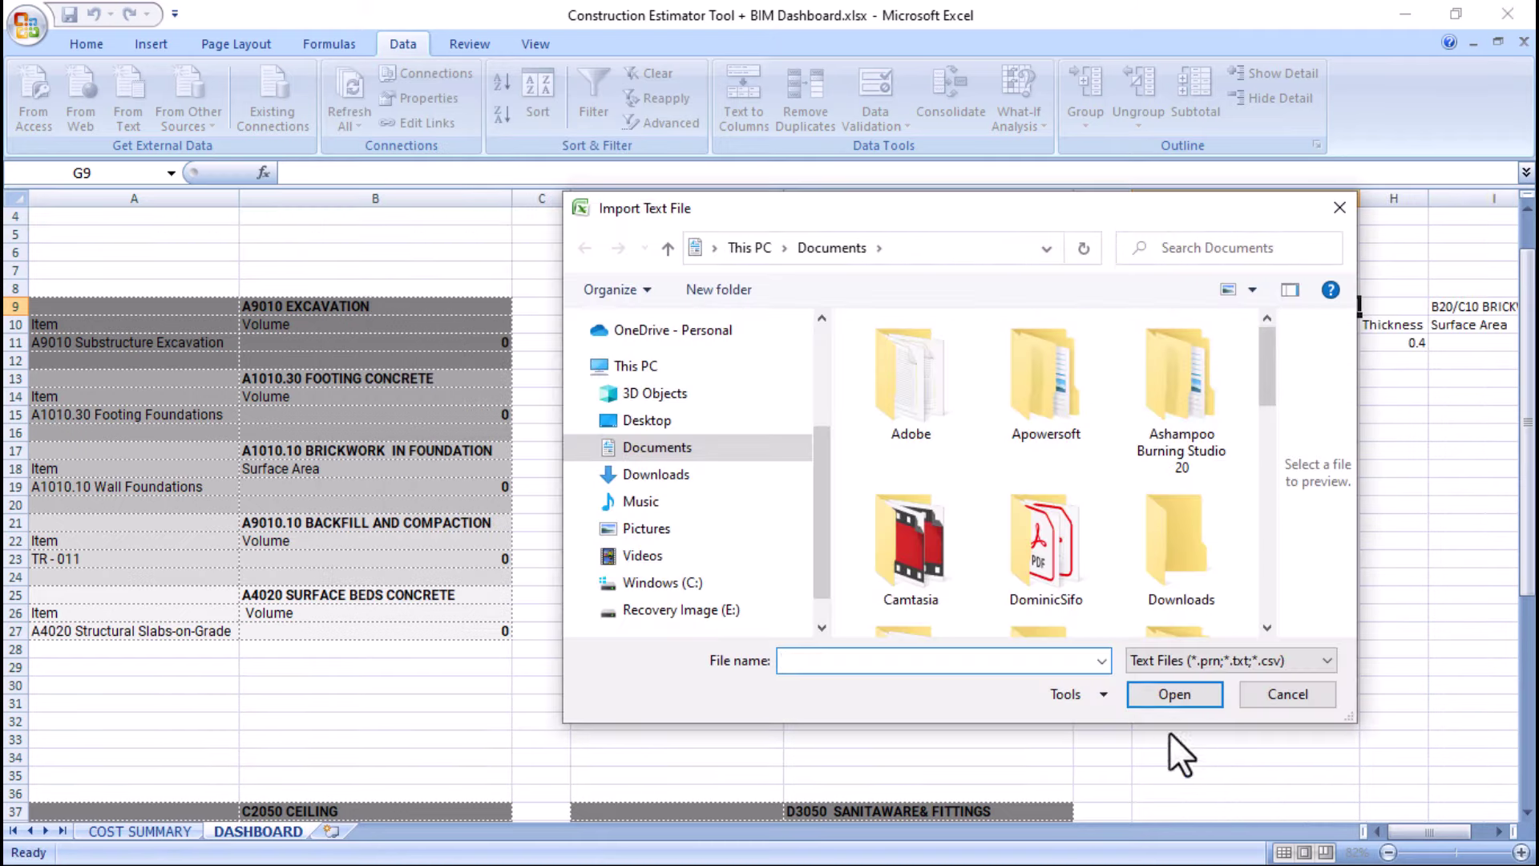
click(1260, 691)
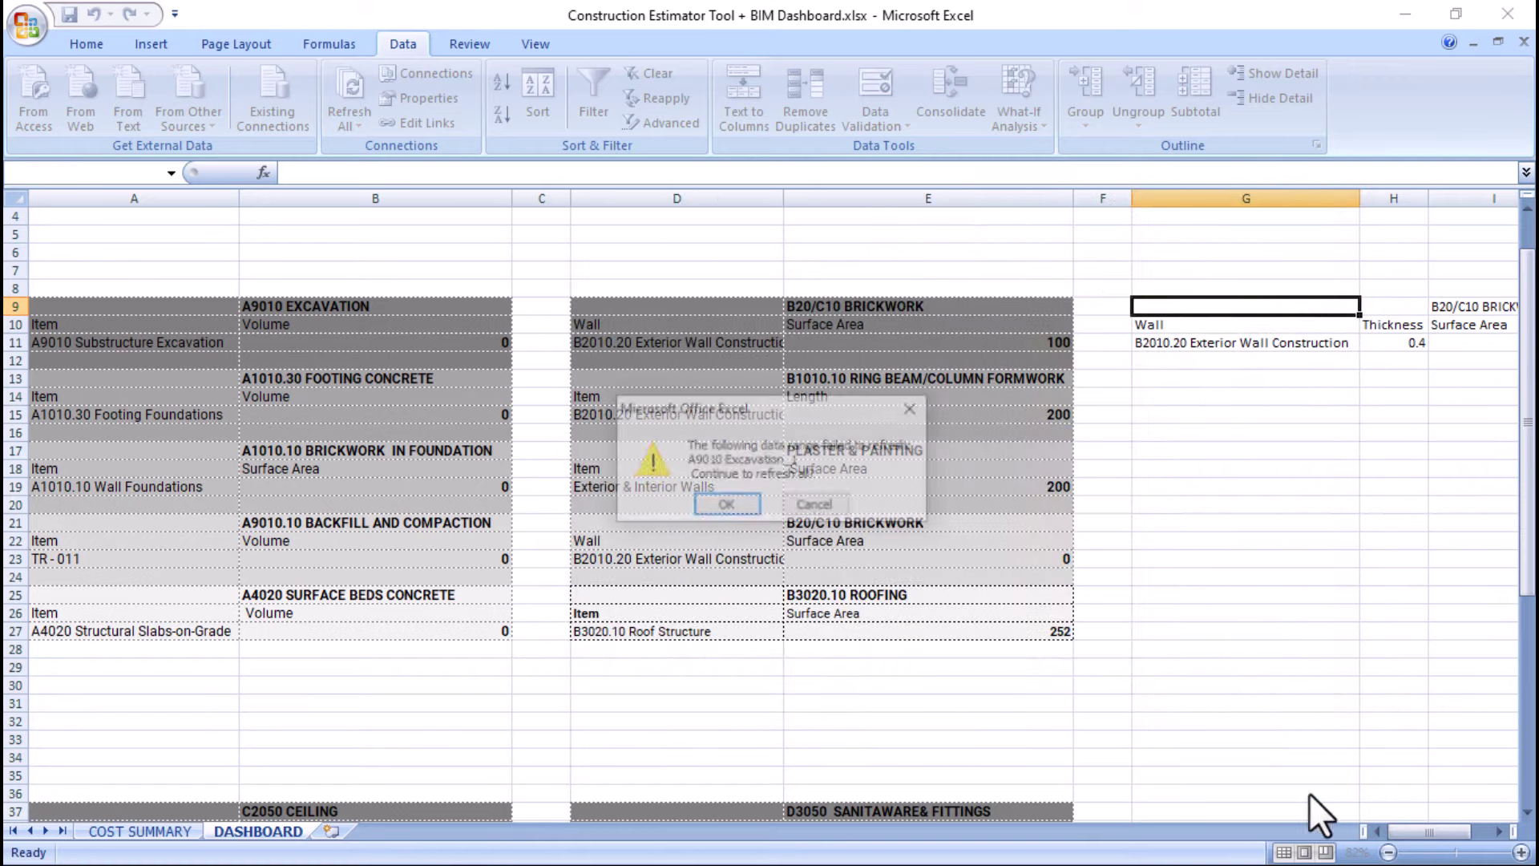
- Dismiss the failed data refresh warnings and cancel the repeated text file request
click(718, 509)
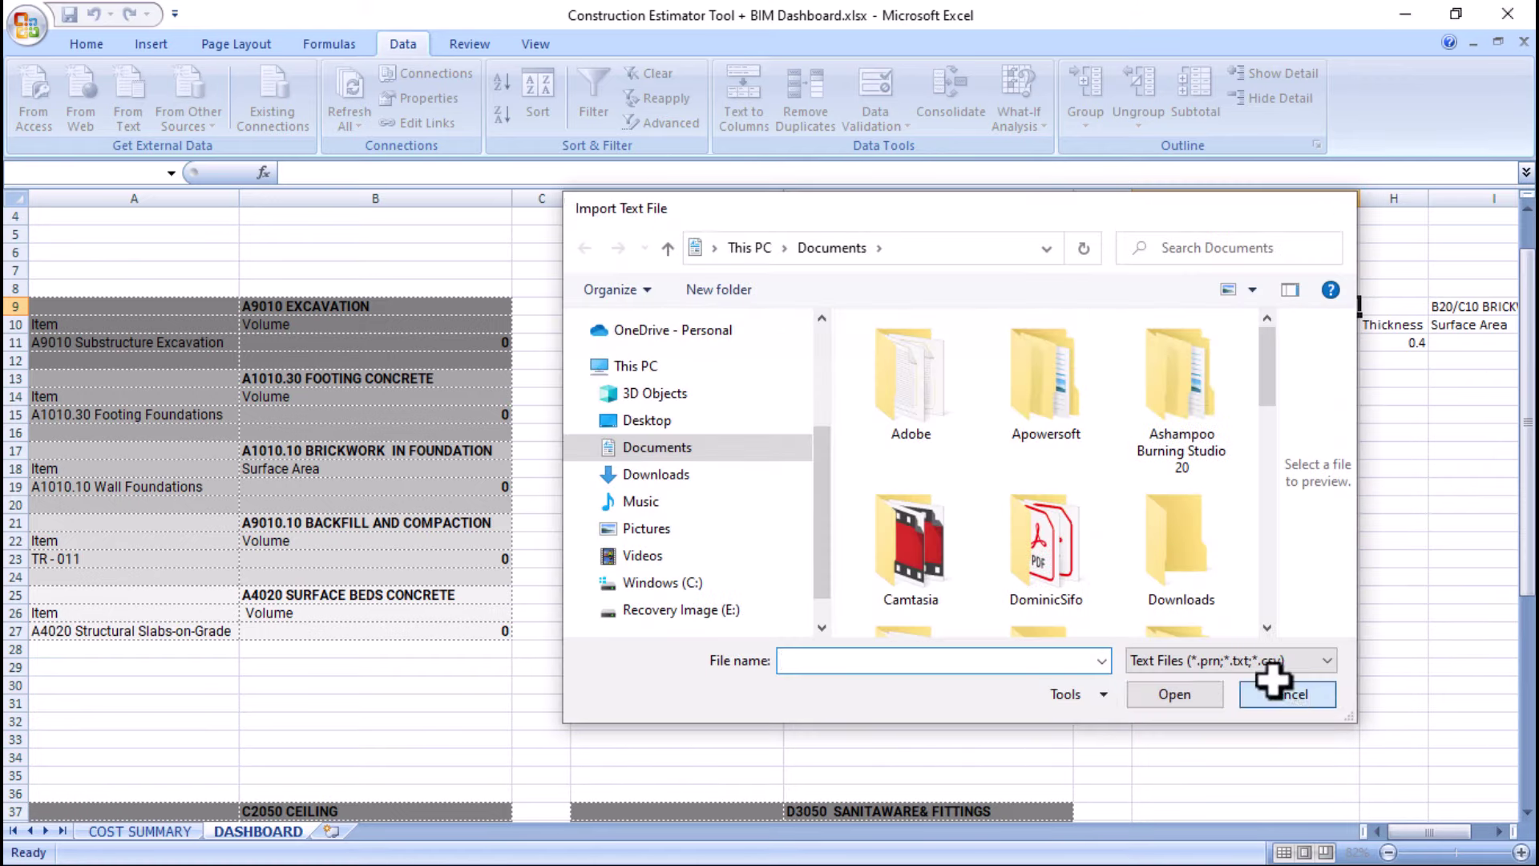
click(1273, 691)
click(802, 505)
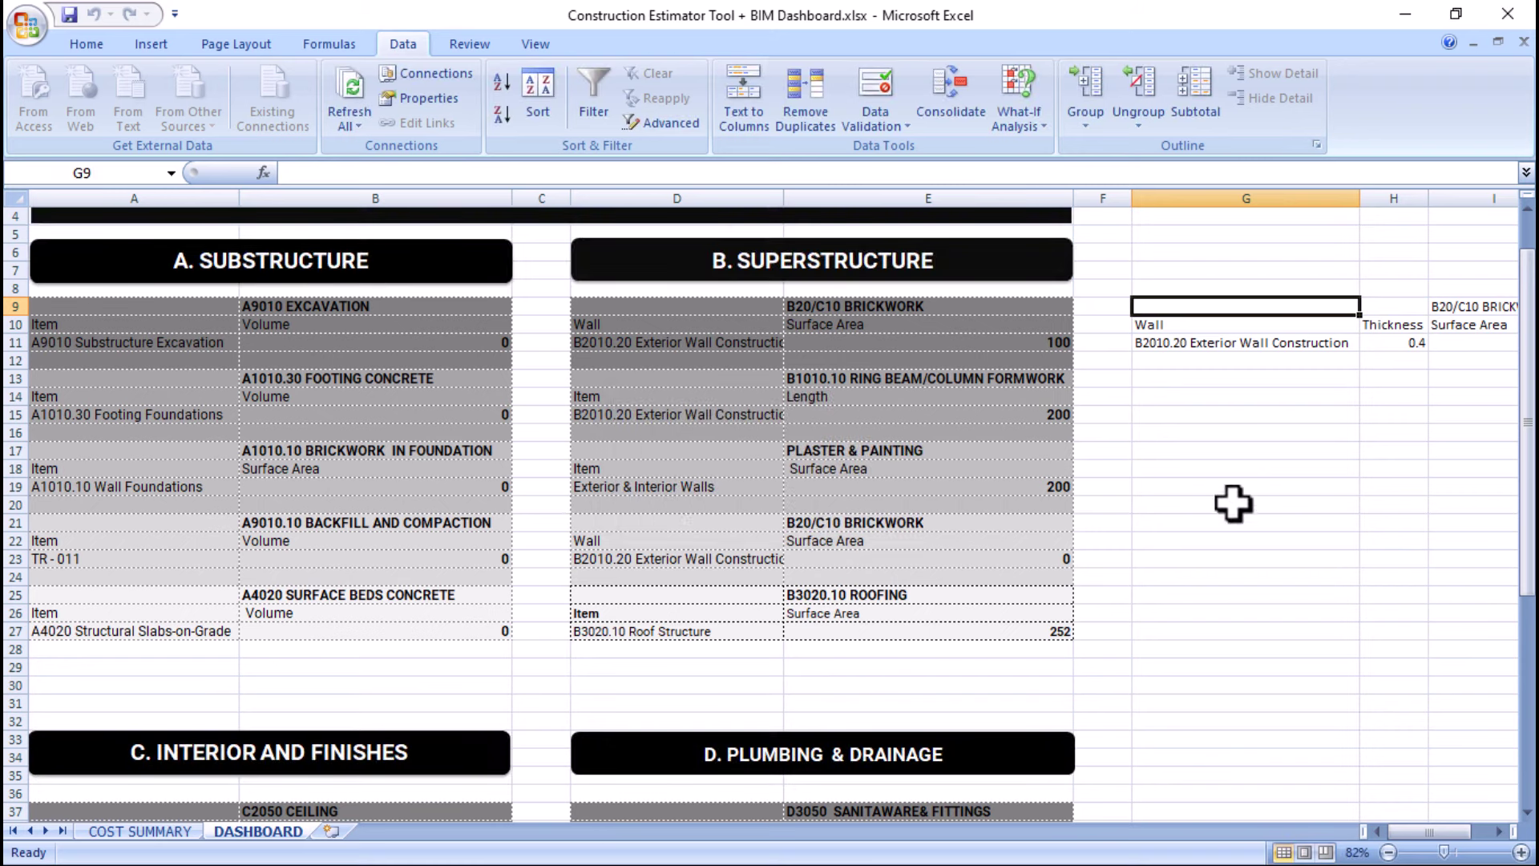
- Enter the formula =K11/1.2 in cell E11 of the B20/C10 Brickwork table, based on the imported M3 value
drag(1414, 831, 1439, 846)
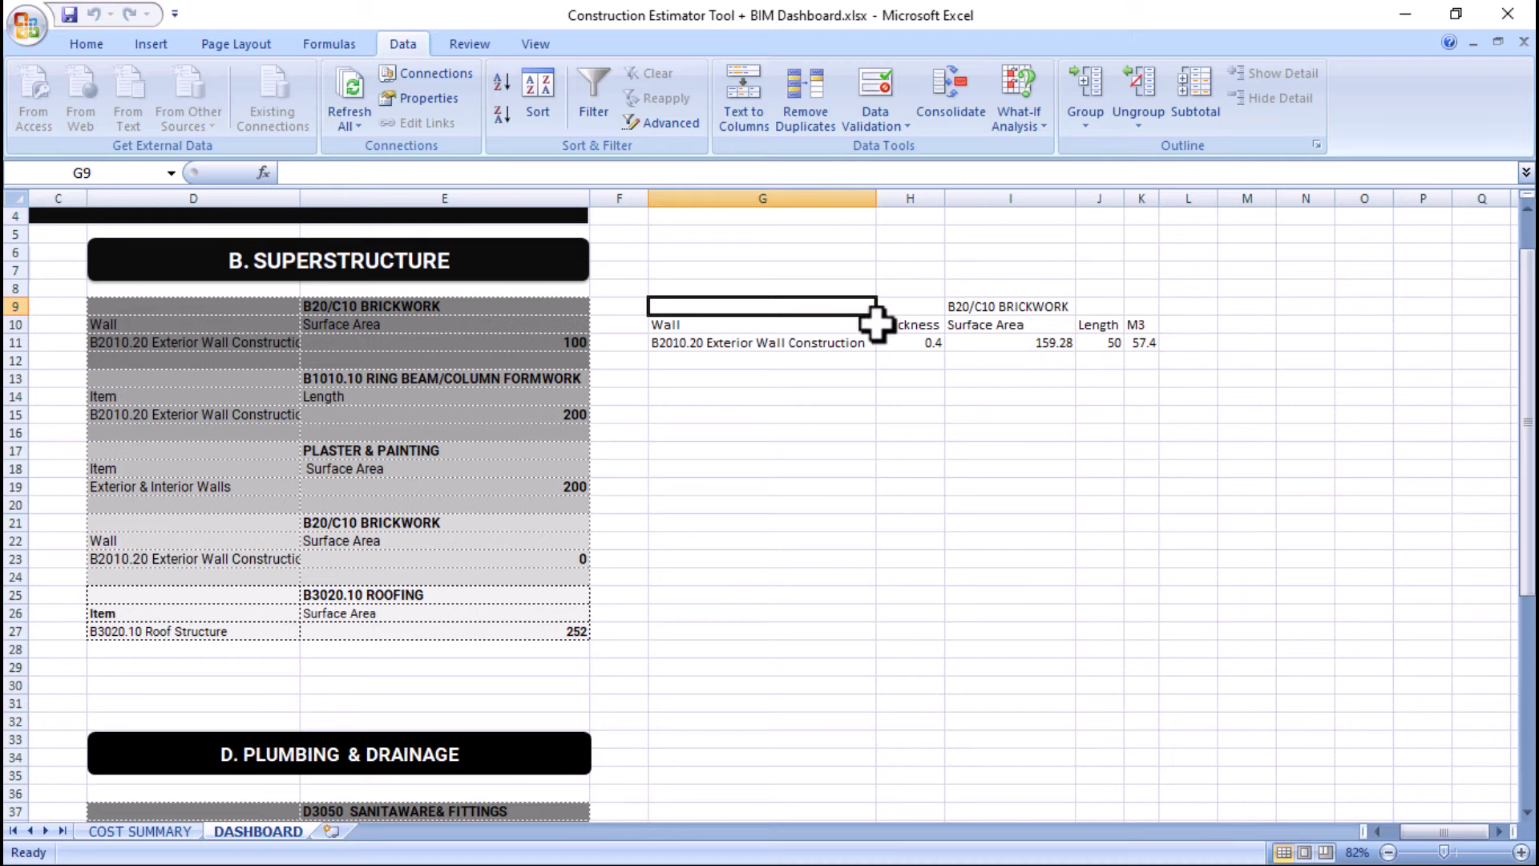
click(1133, 345)
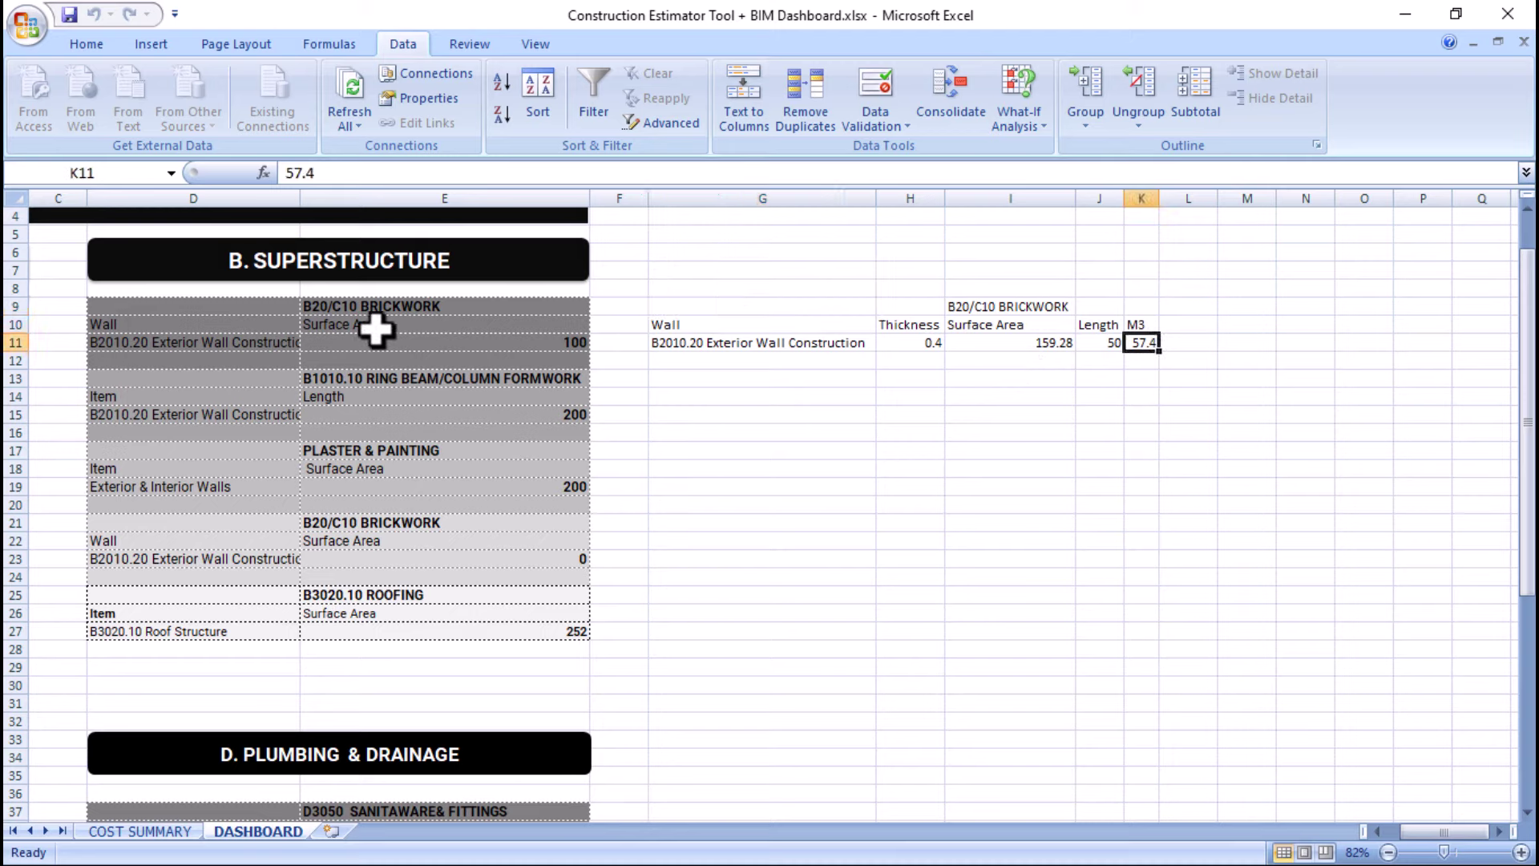
click(572, 344)
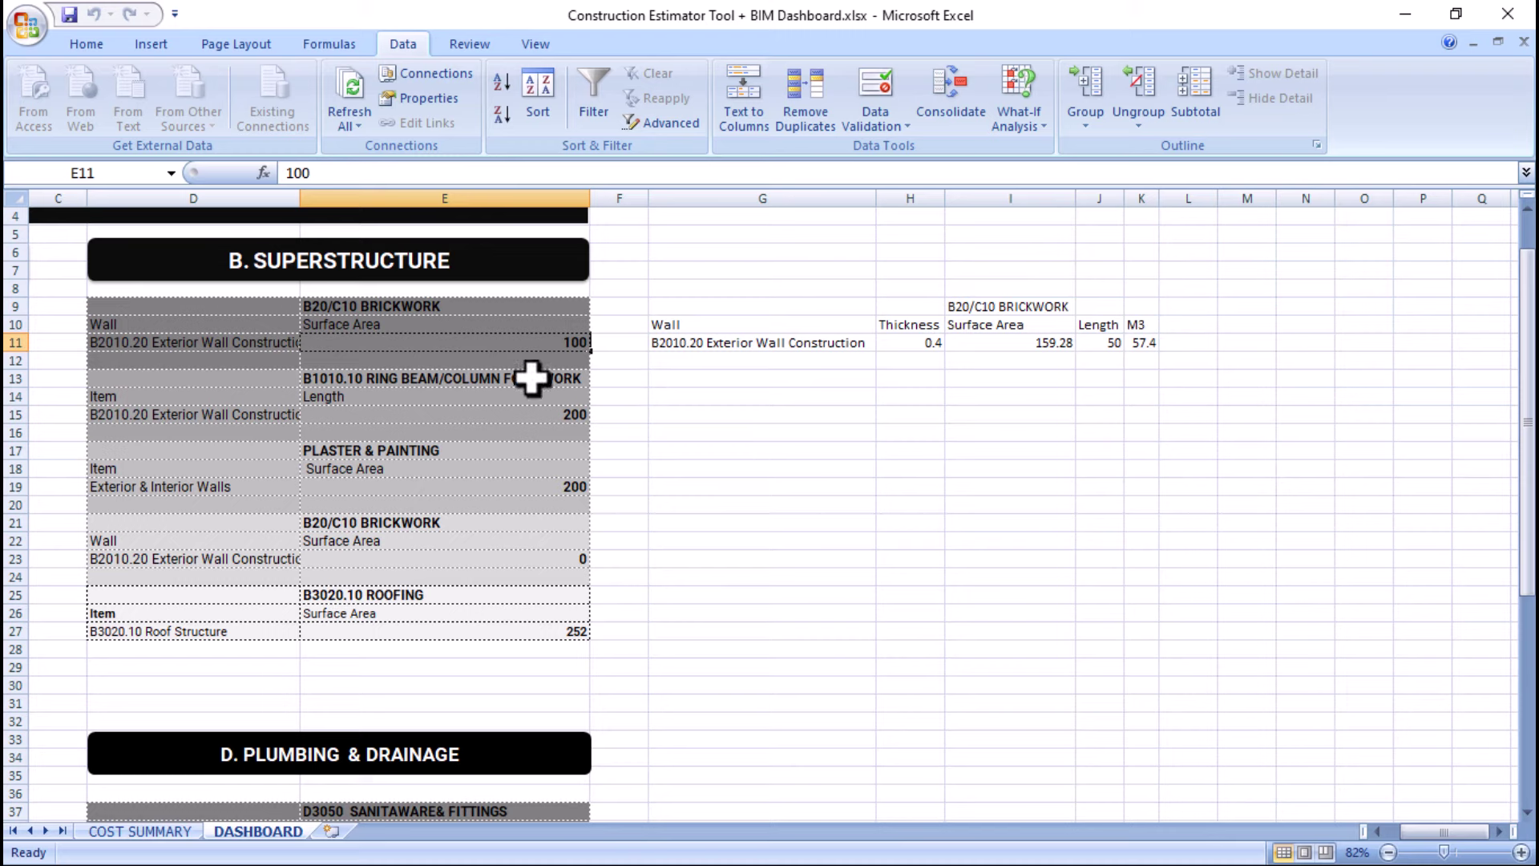
text(=)
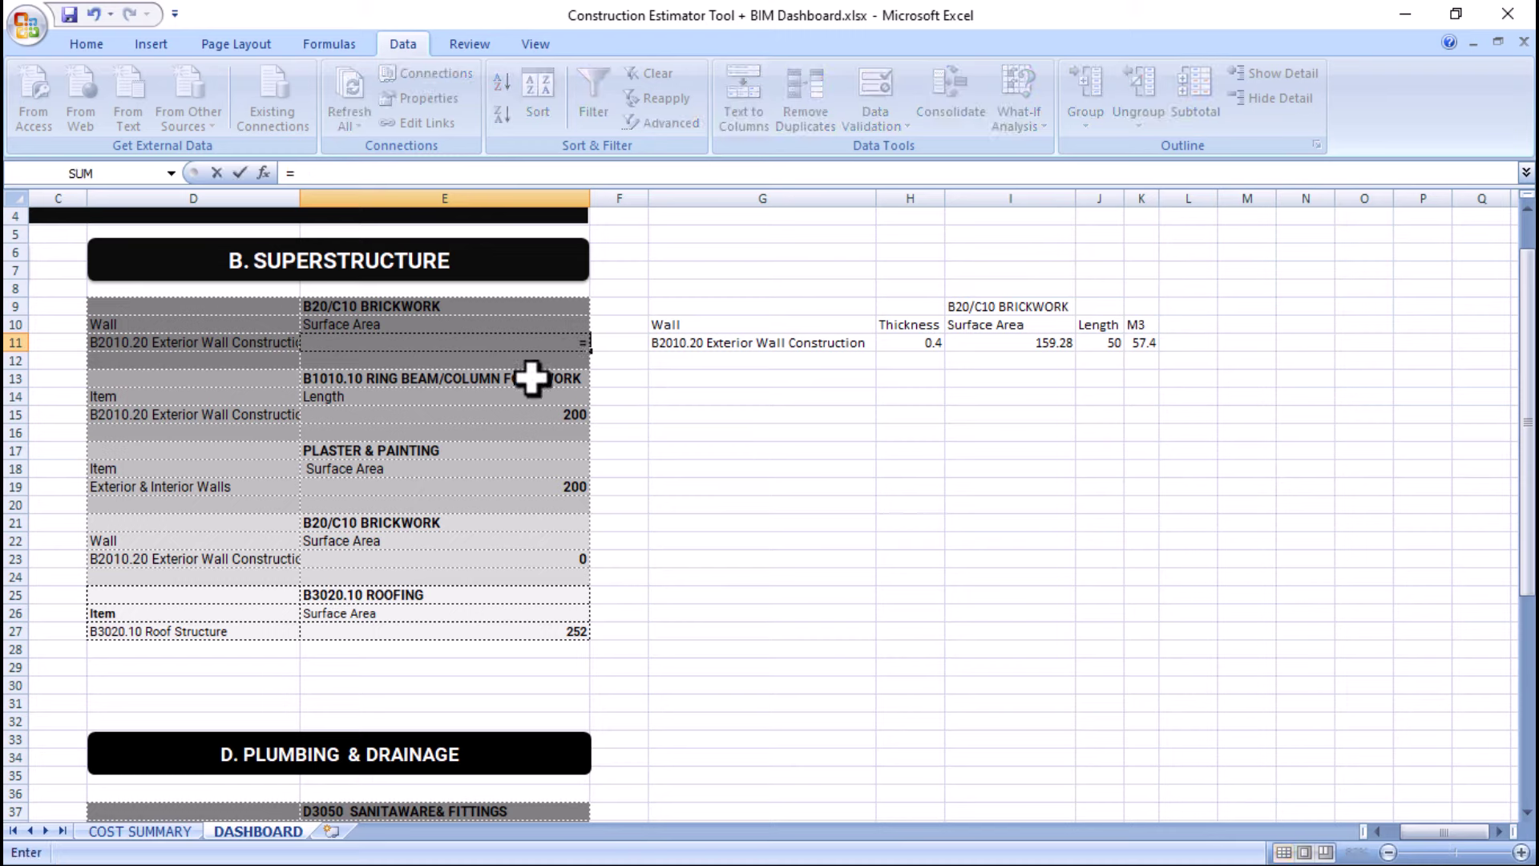
click(1142, 343)
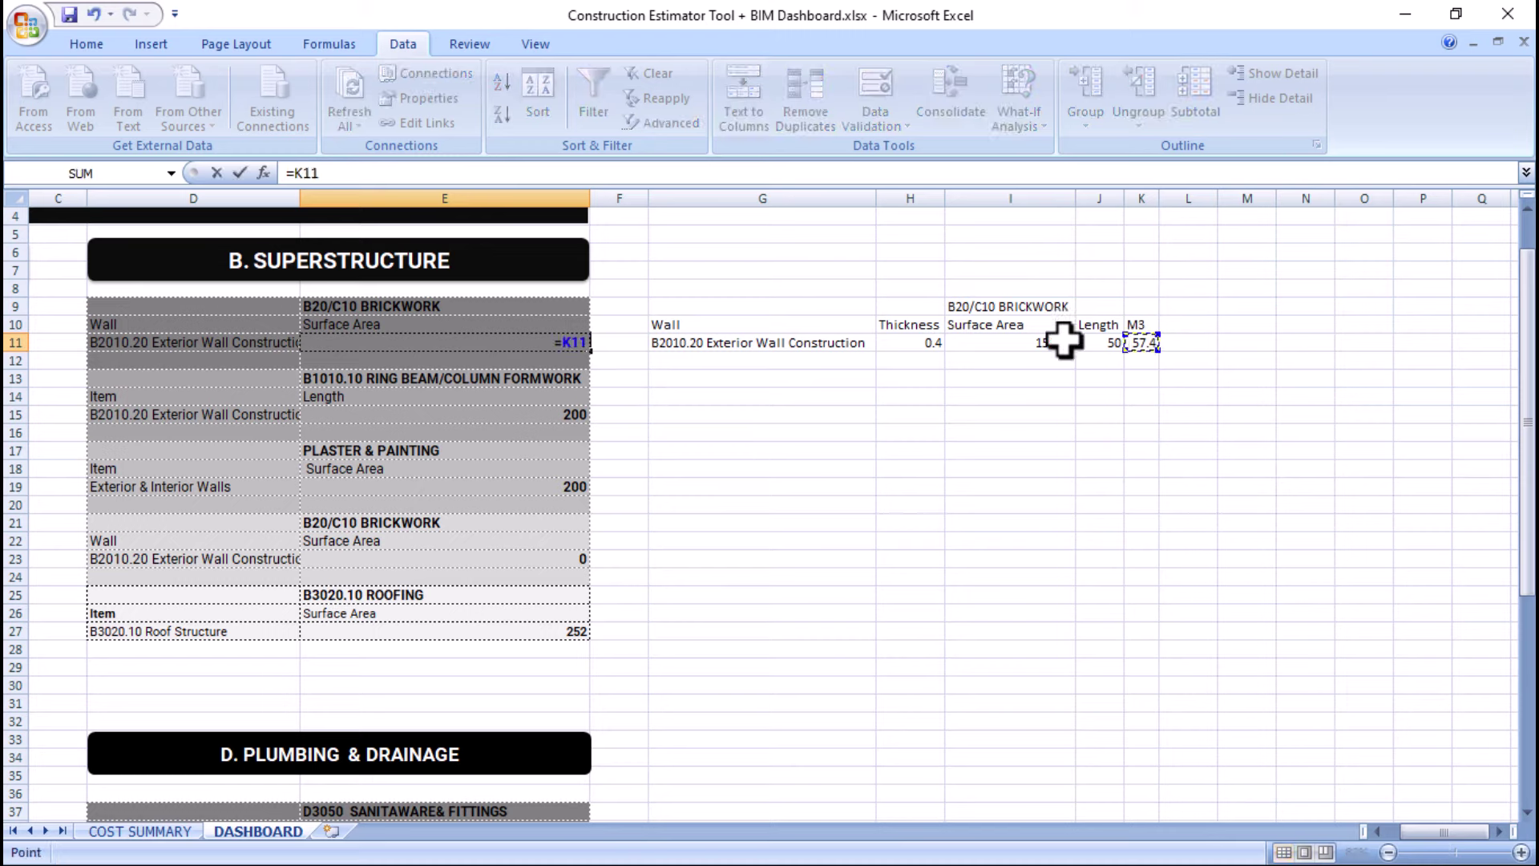
click(334, 173)
text(*1.)
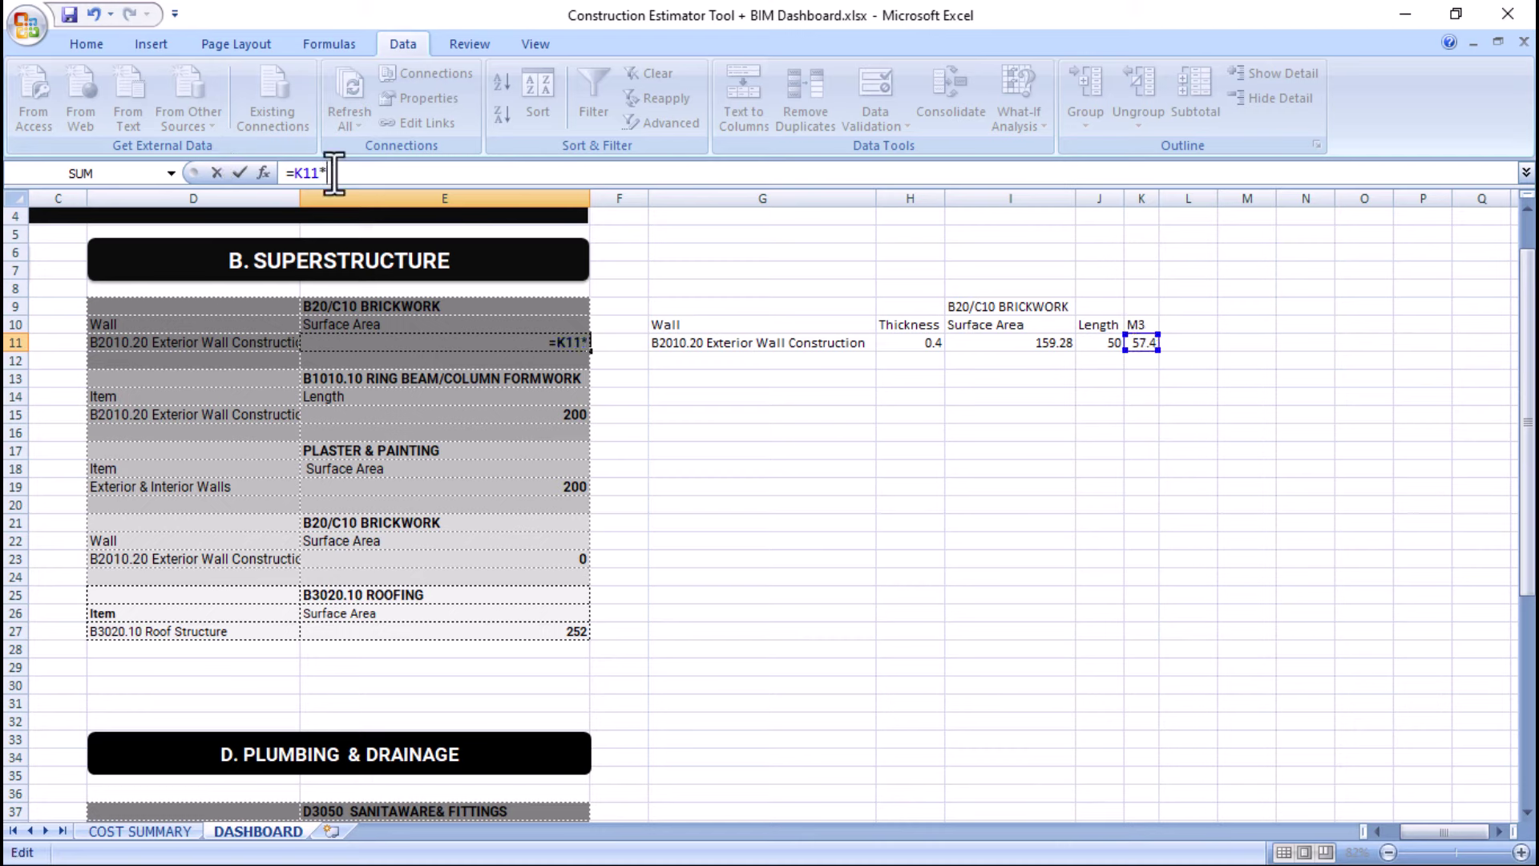
text(2)
key(BackSpace)
key(BackSpace)
key(BackSpace)
key(BackSpace)
text(/1.2)
key(Return)
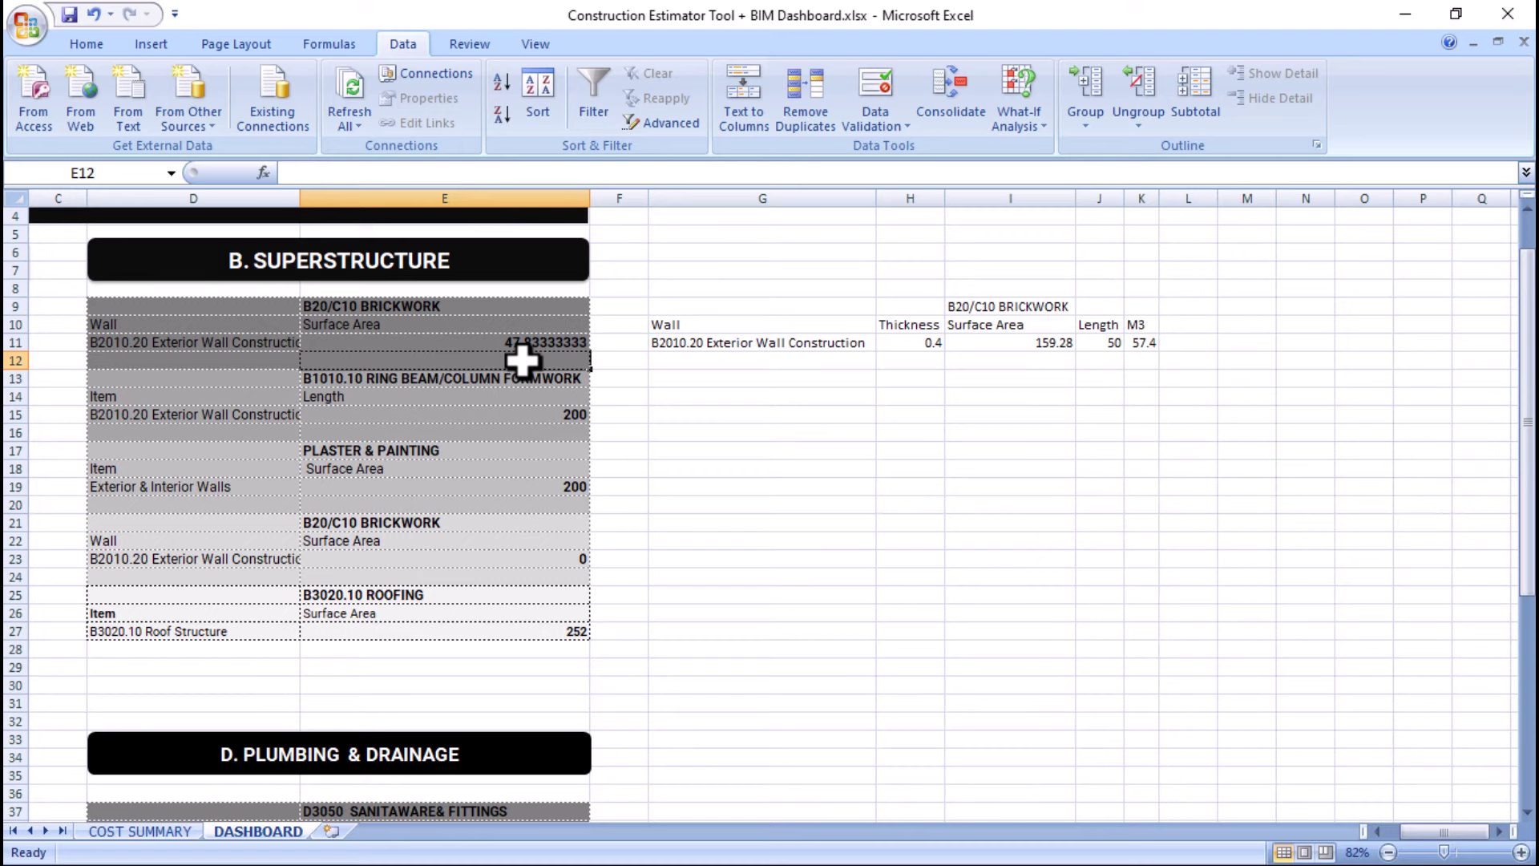
- Rename the Surface Area heading in cell E10 of the B20/C10 Brickwork table as Number of Bricks
click(380, 331)
double_click(388, 326)
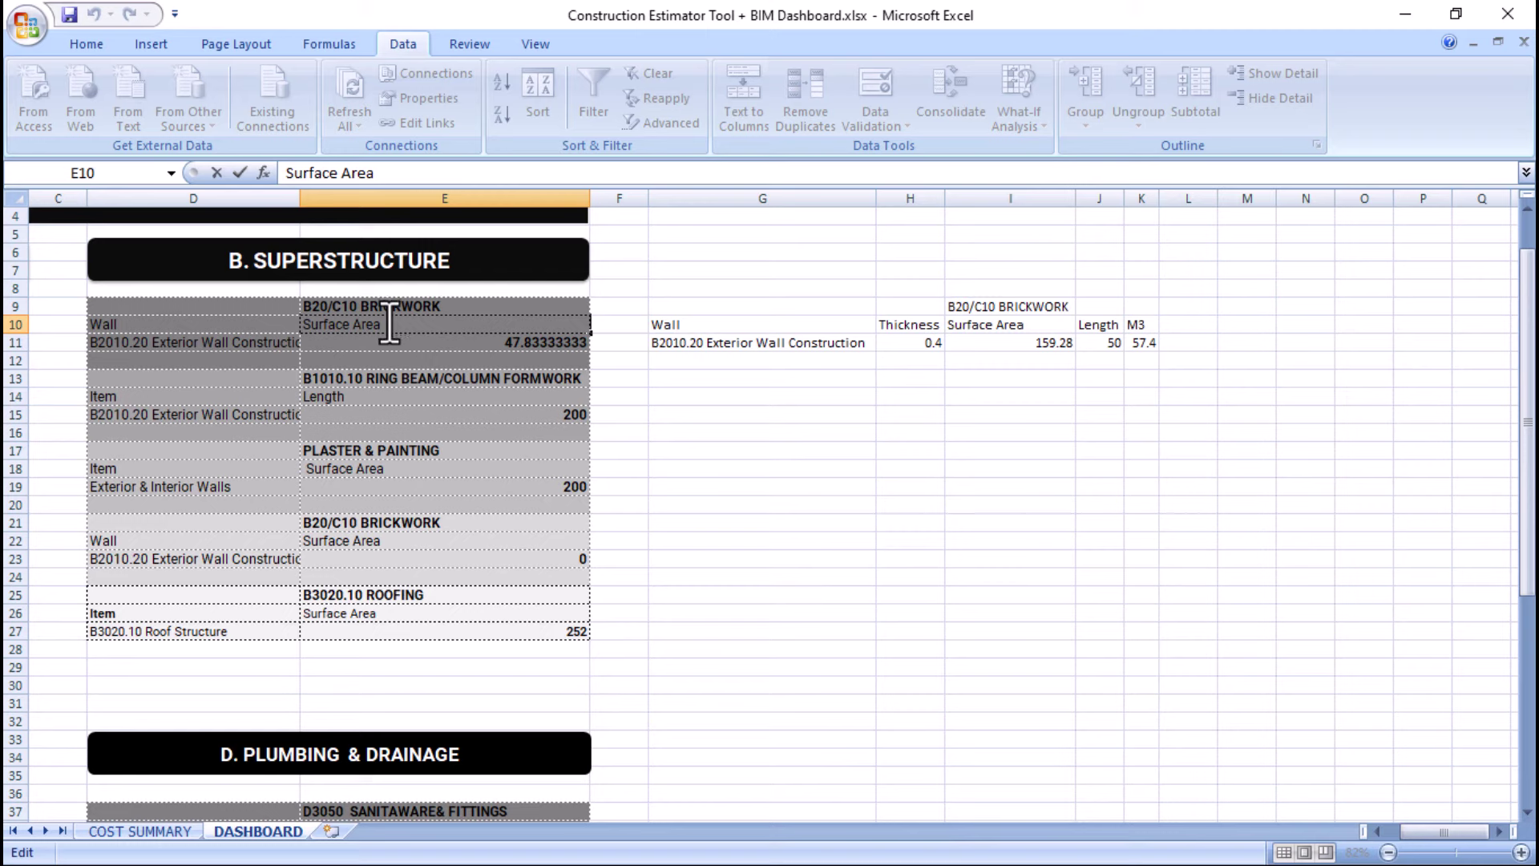
drag(389, 326, 276, 319)
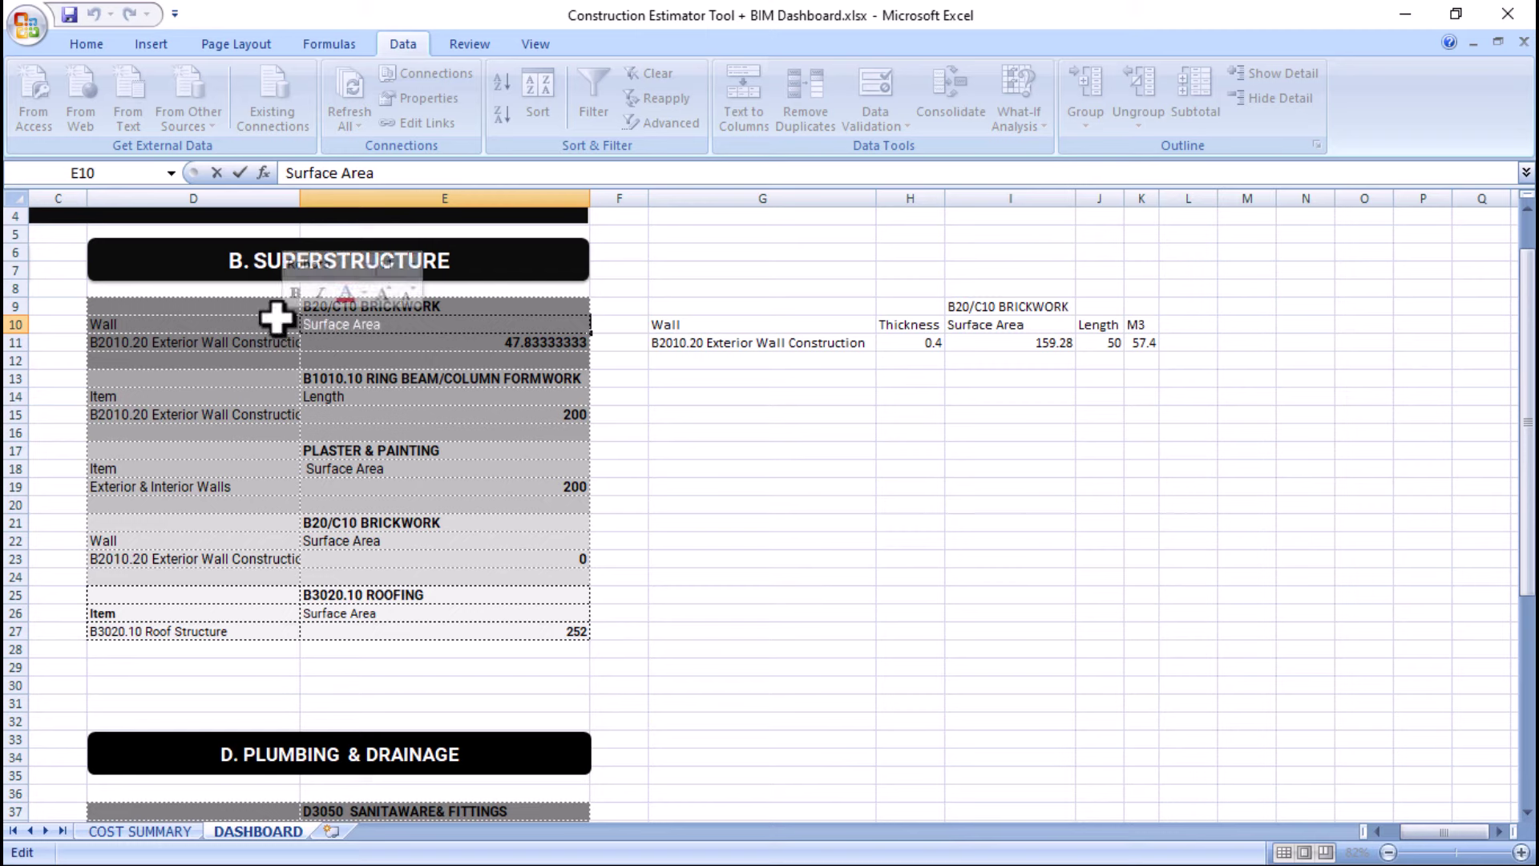
text(nUMBER)
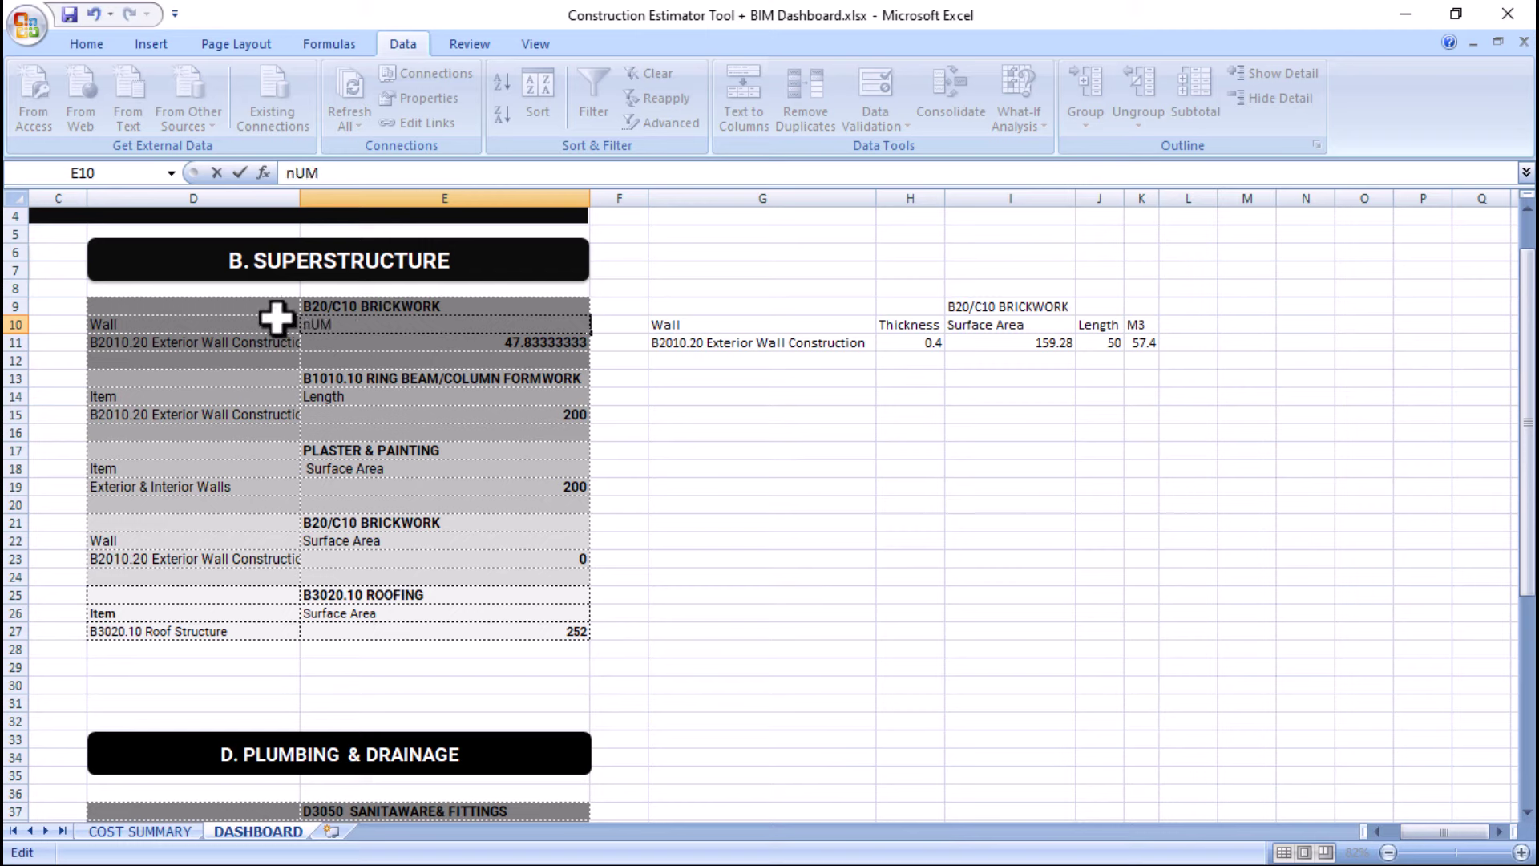
key(BackSpace)
key(BackSpace)
key(BackSpace)
key(BackSpace)
key(BackSpace)
key(BackSpace)
text(Number of)
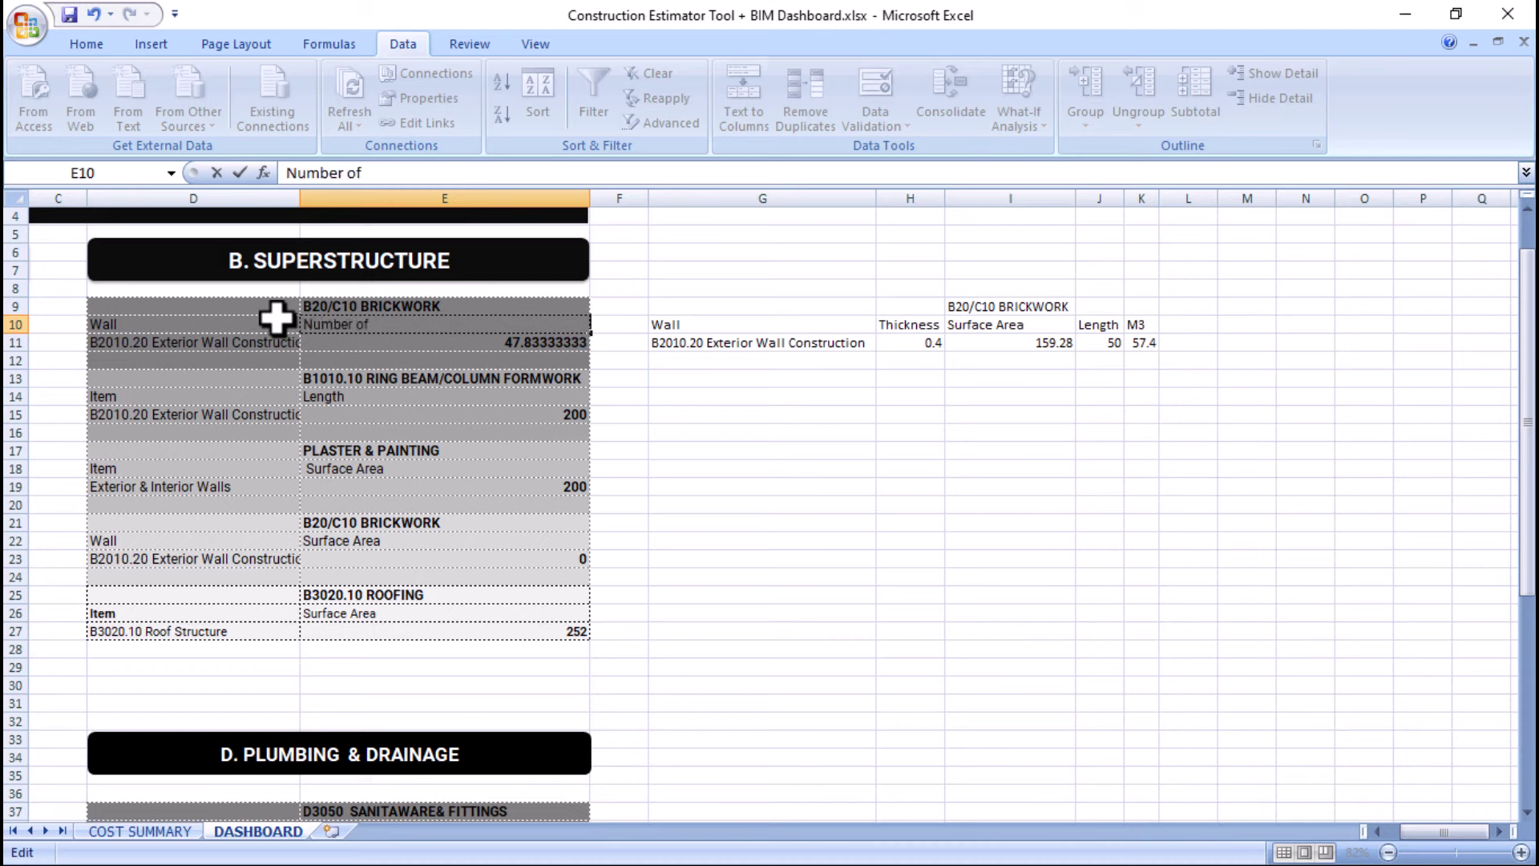
text( Bricks)
click(725, 505)
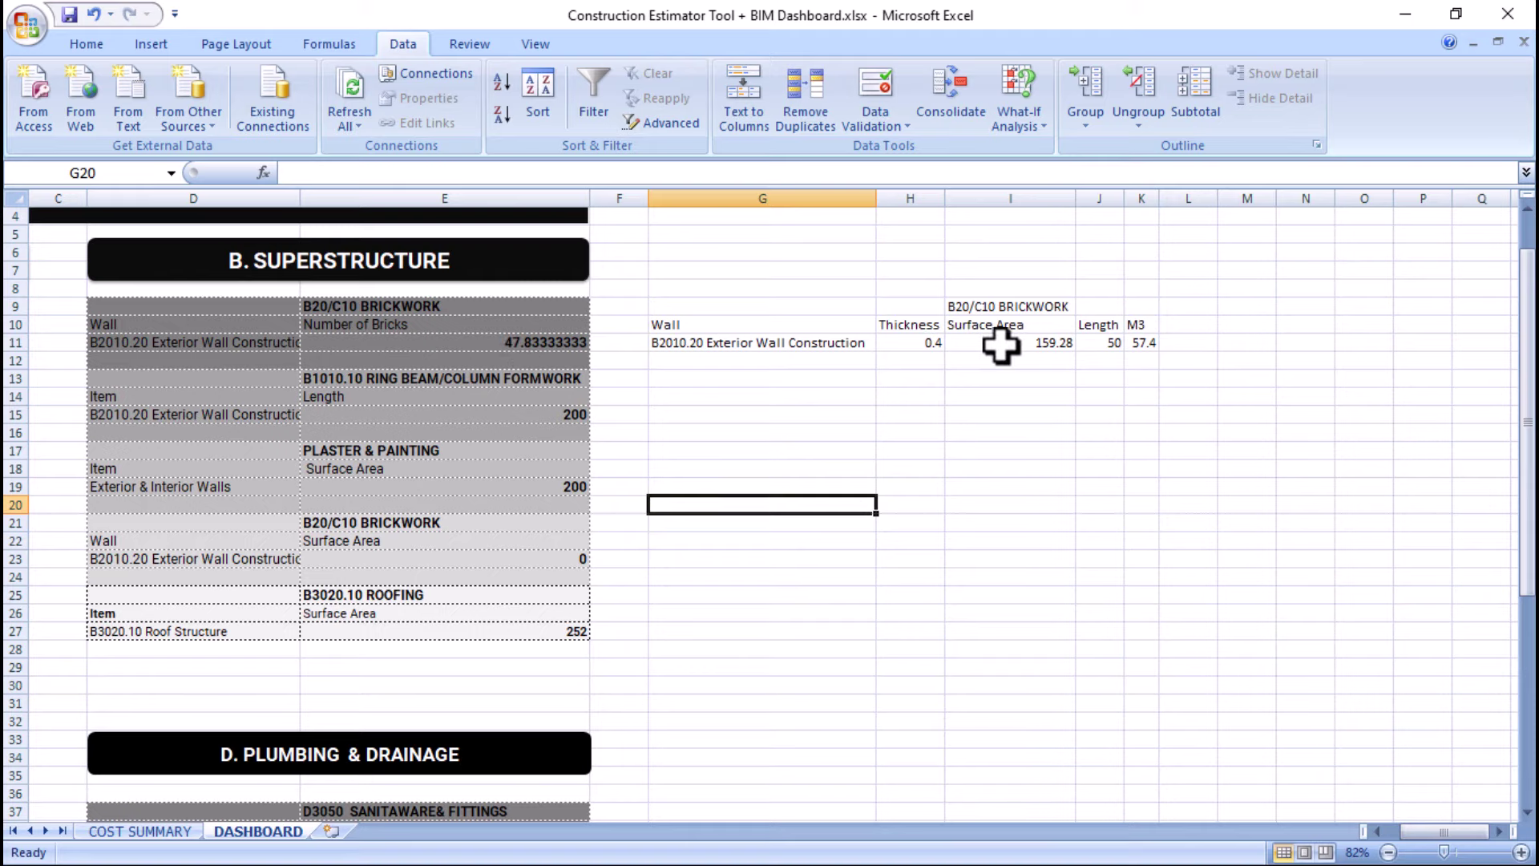
- Set the unit of item 2.1 Brickwork on the COST SUMMARY sheet to Unit
click(555, 337)
click(178, 832)
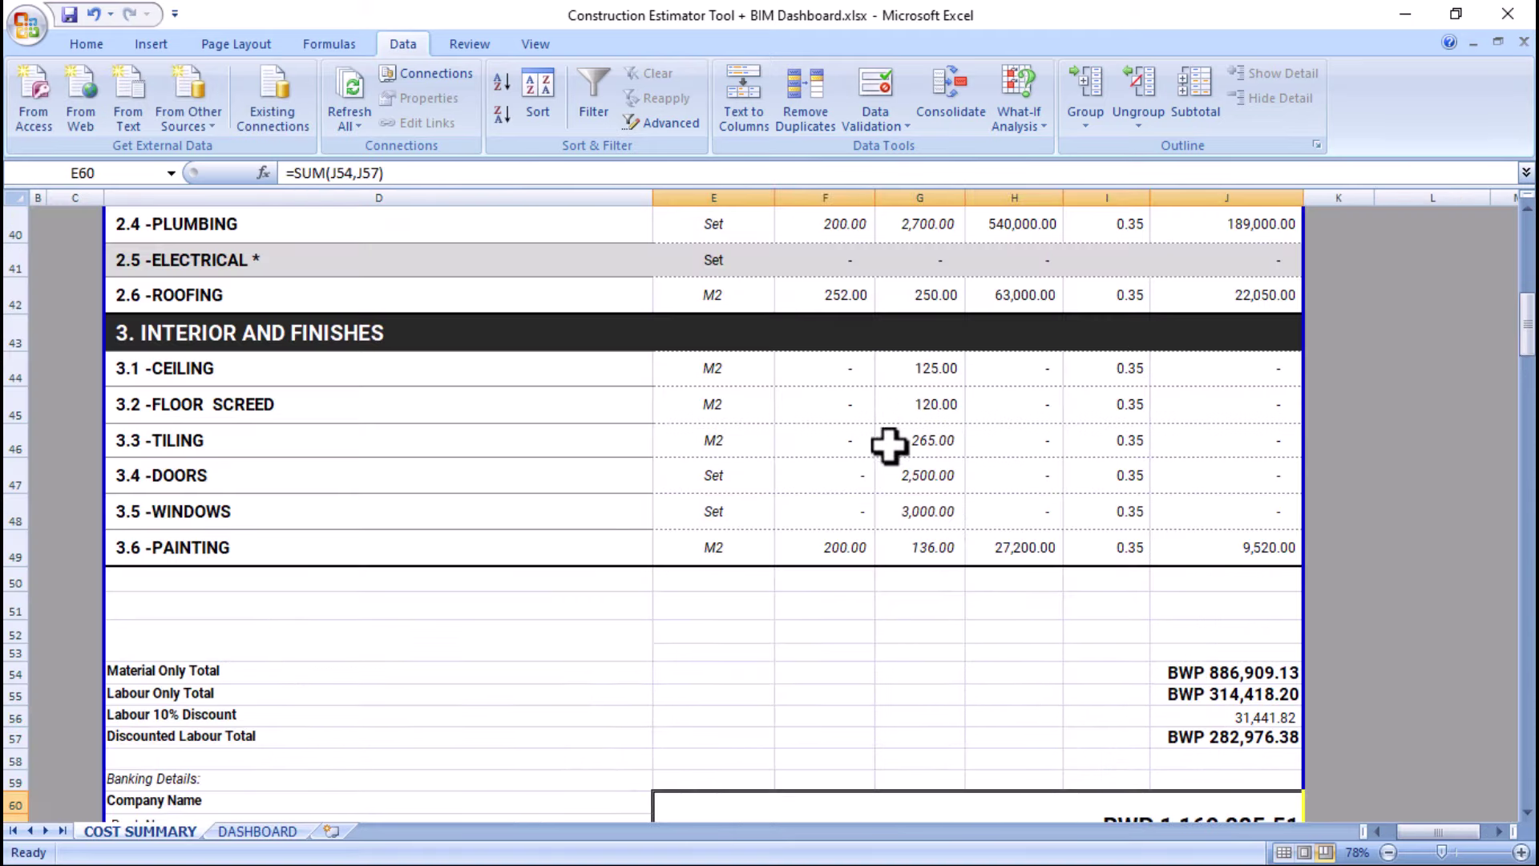
scroll(889, 446, up, 4)
scroll(888, 445, down, 1)
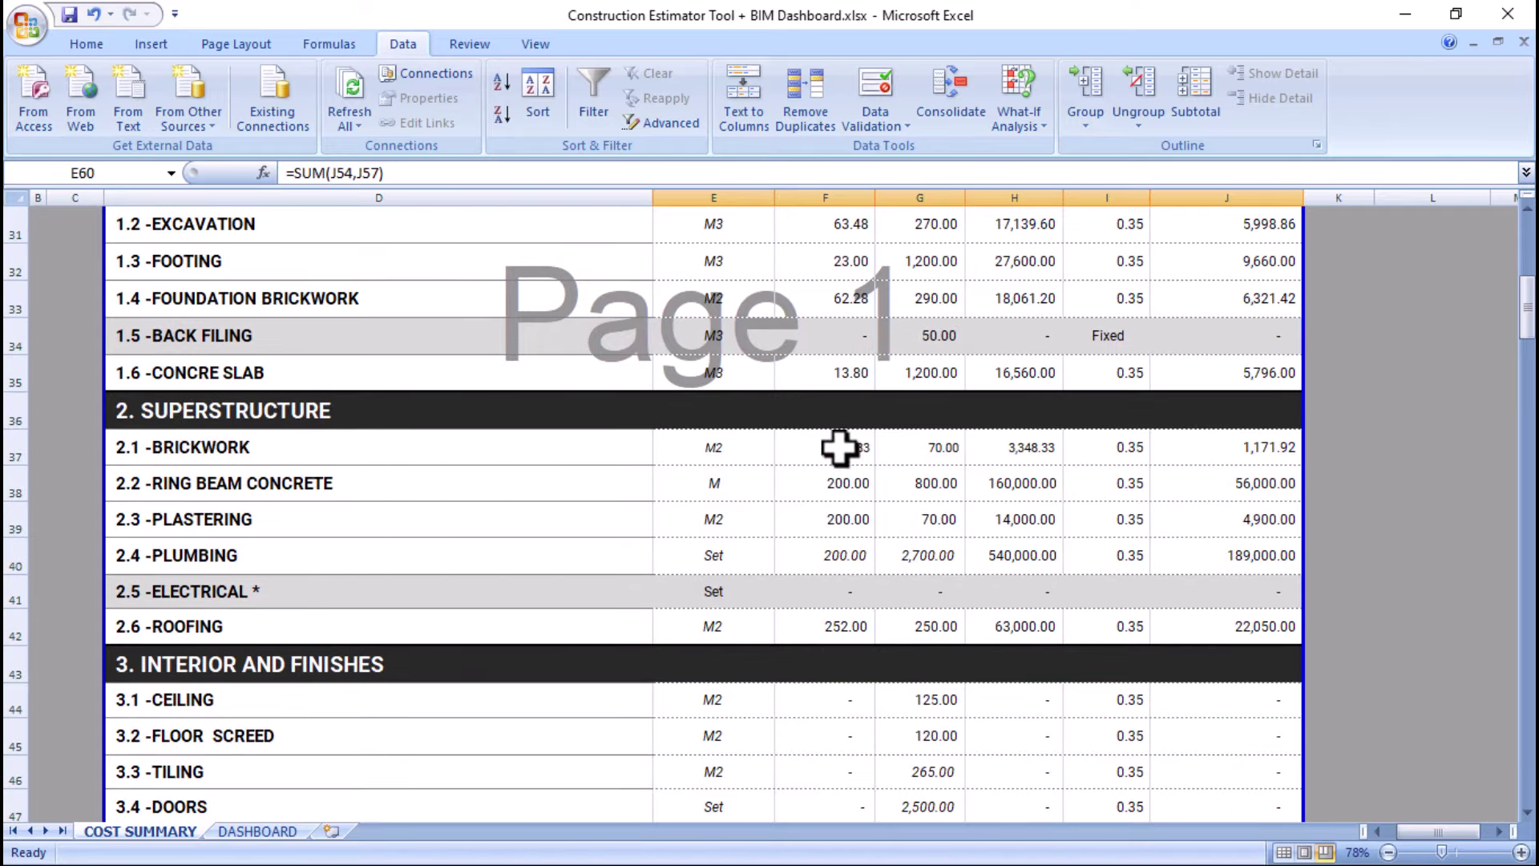
click(708, 452)
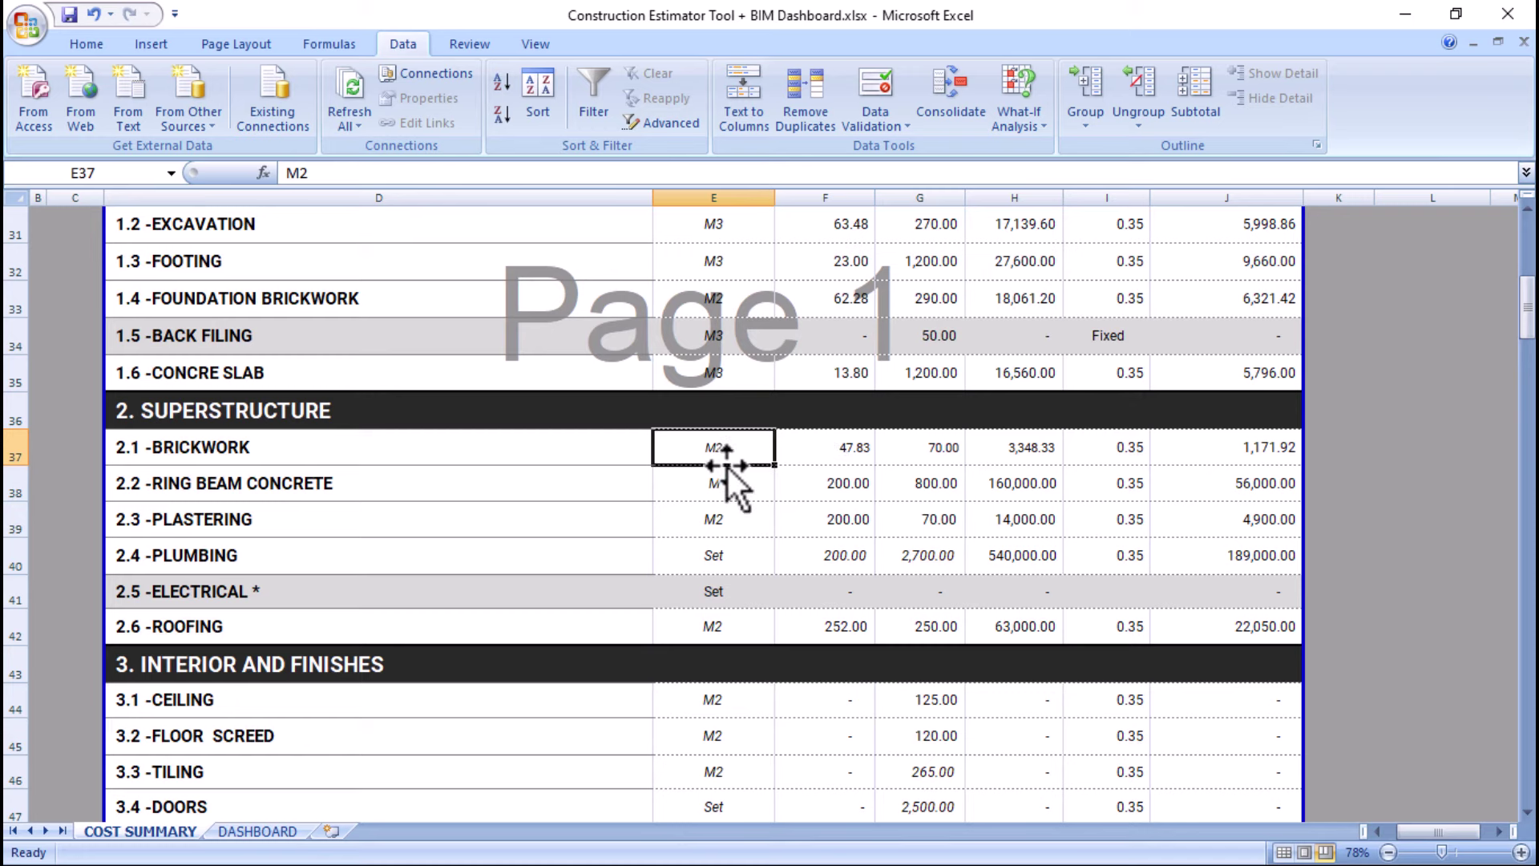
text(Unit)
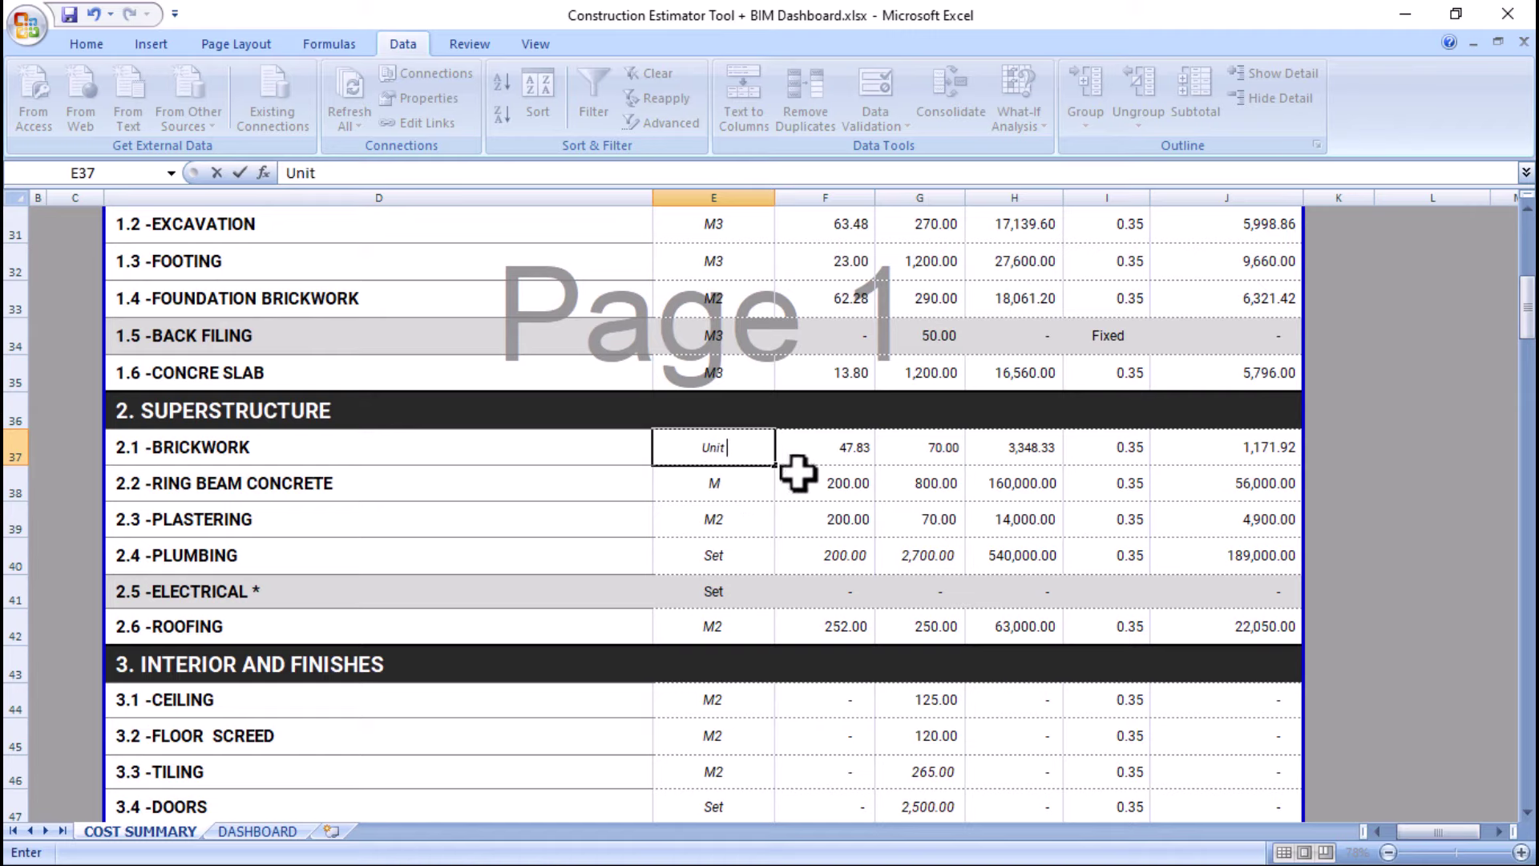
scroll(797, 470, up, 2)
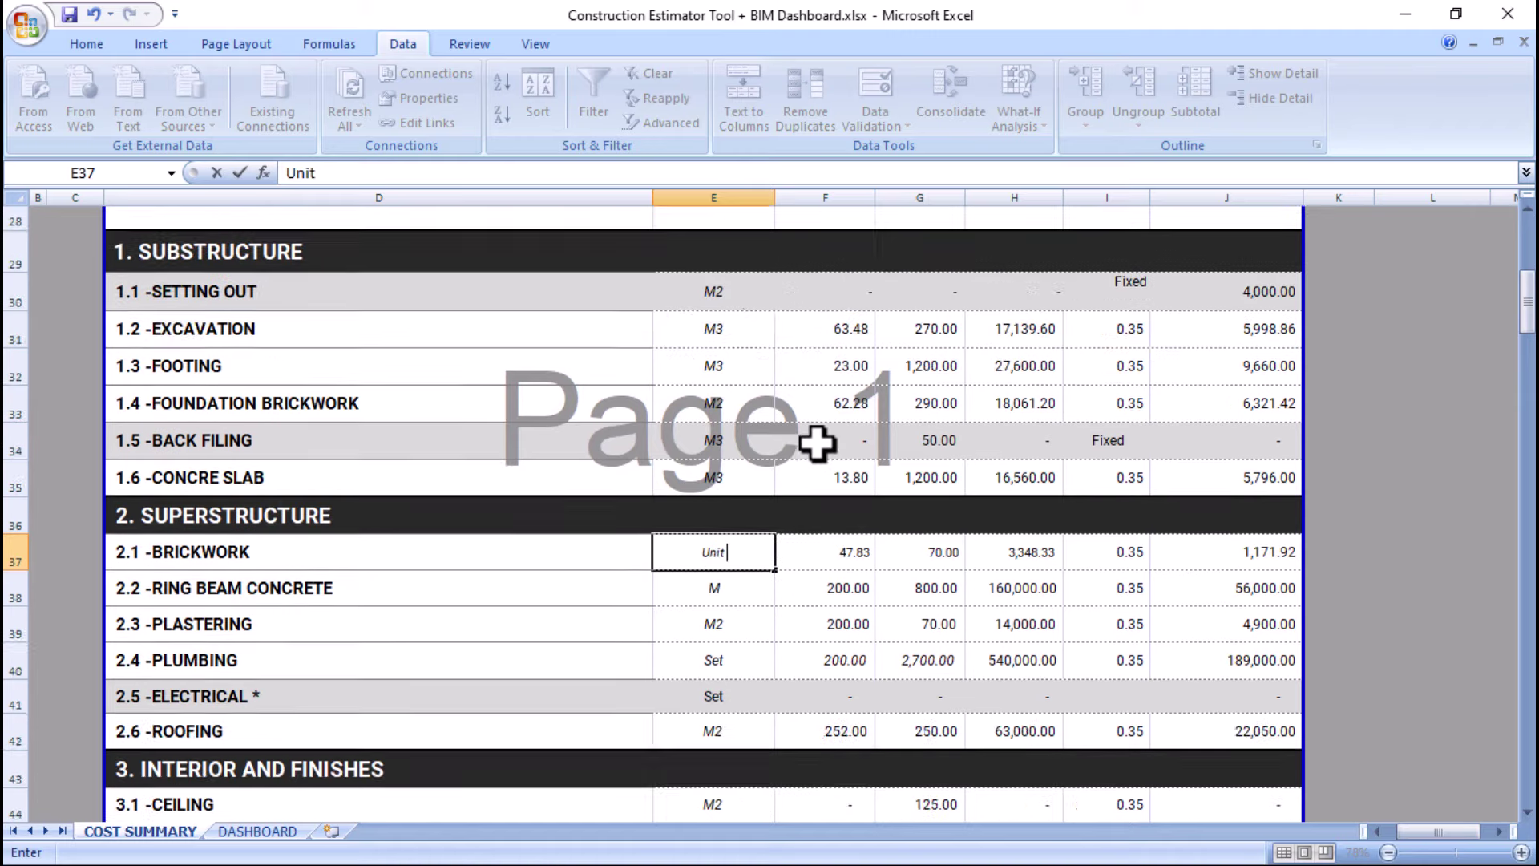
scroll(829, 449, down, 1)
click(838, 559)
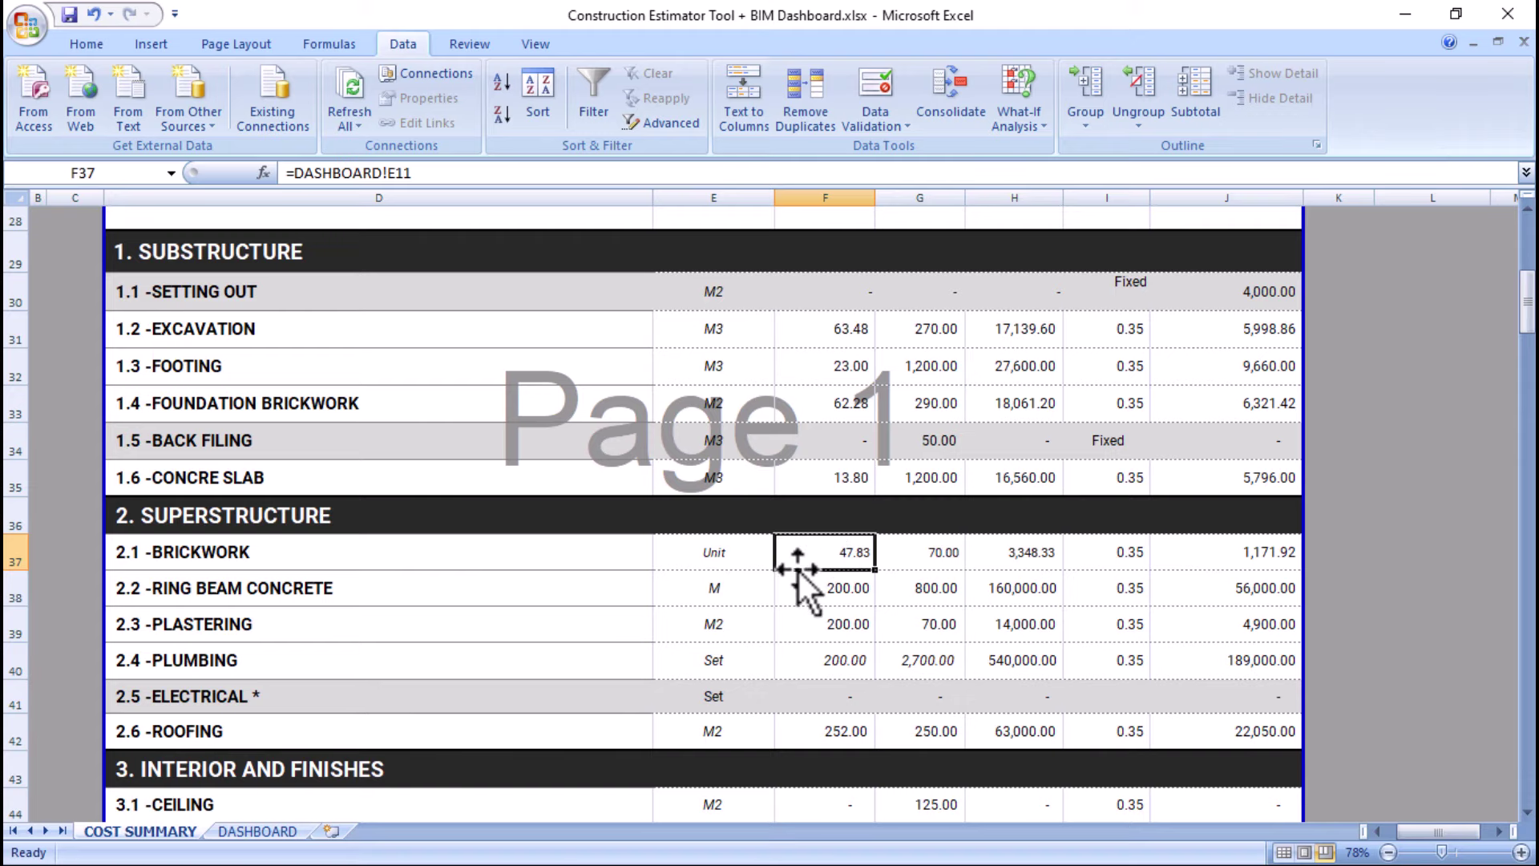
- Re-enter the 2.1 Brickwork quantity in F37 as a link to the number of bricks, =DASHBOARD!E11
click(258, 831)
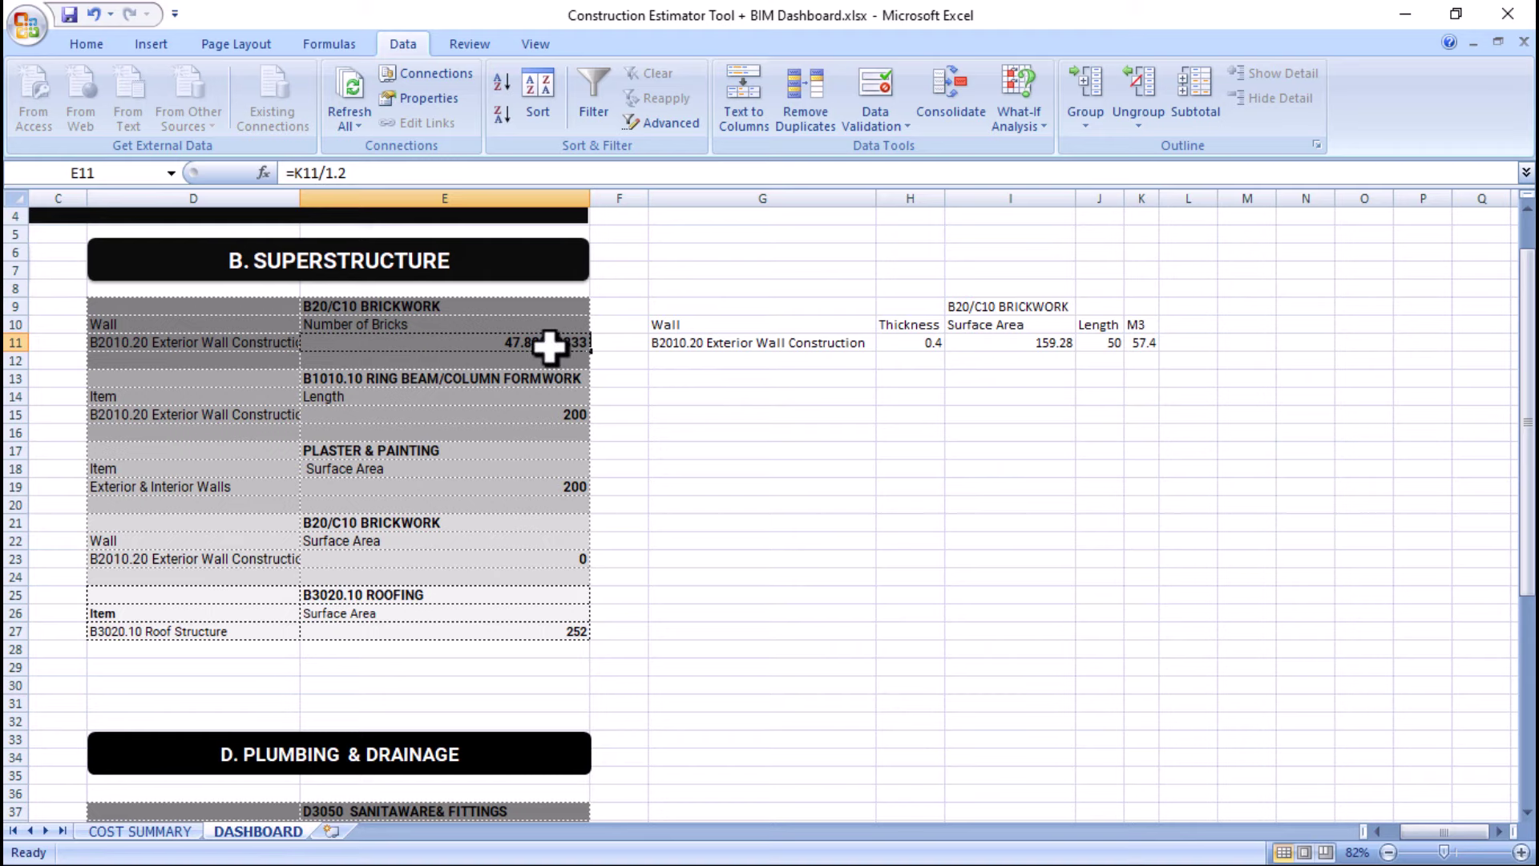
click(161, 827)
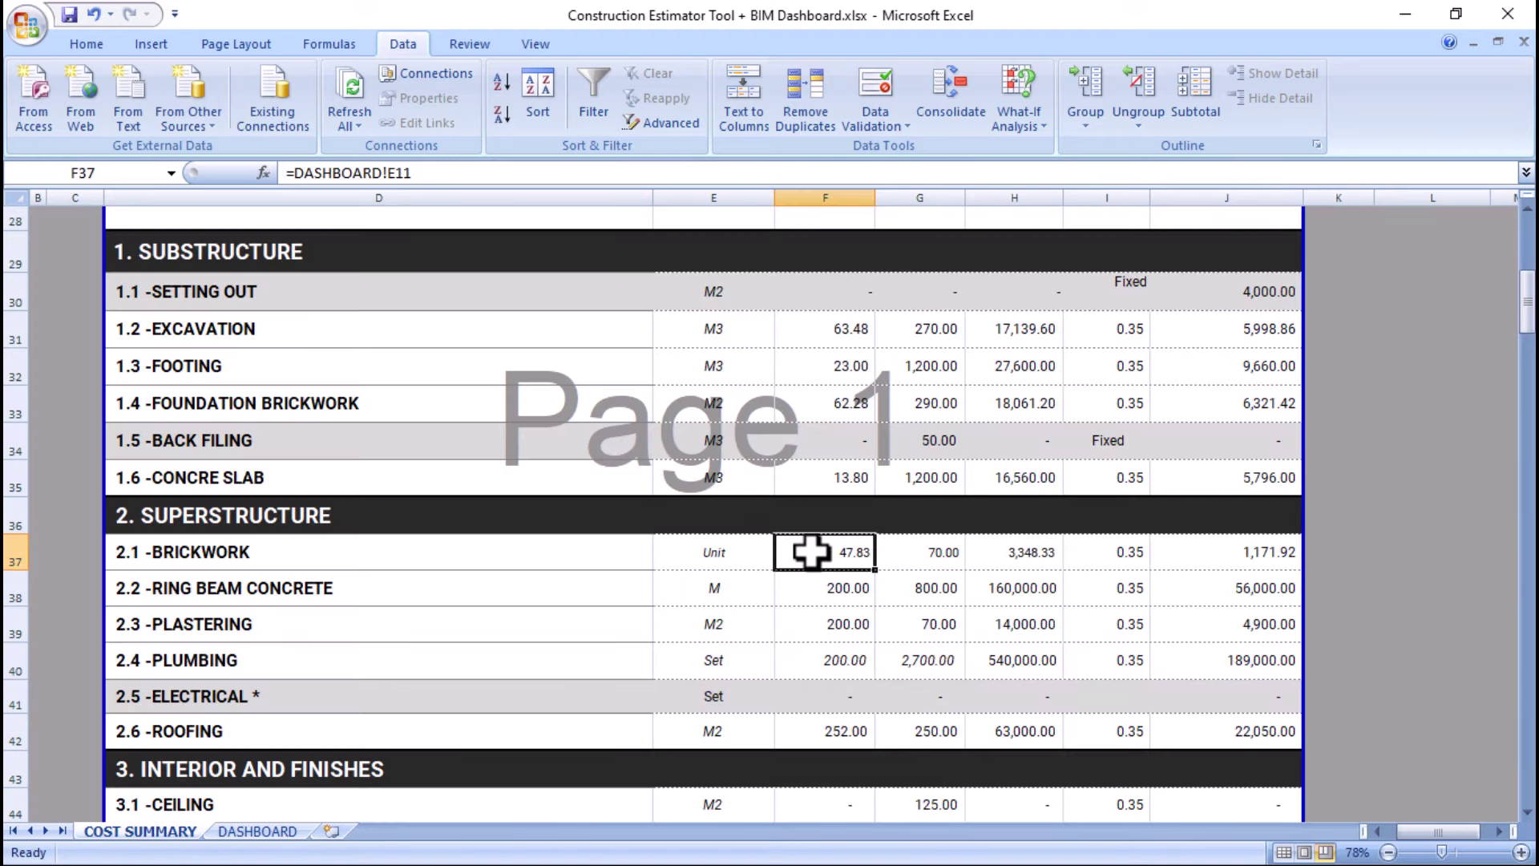
text(=)
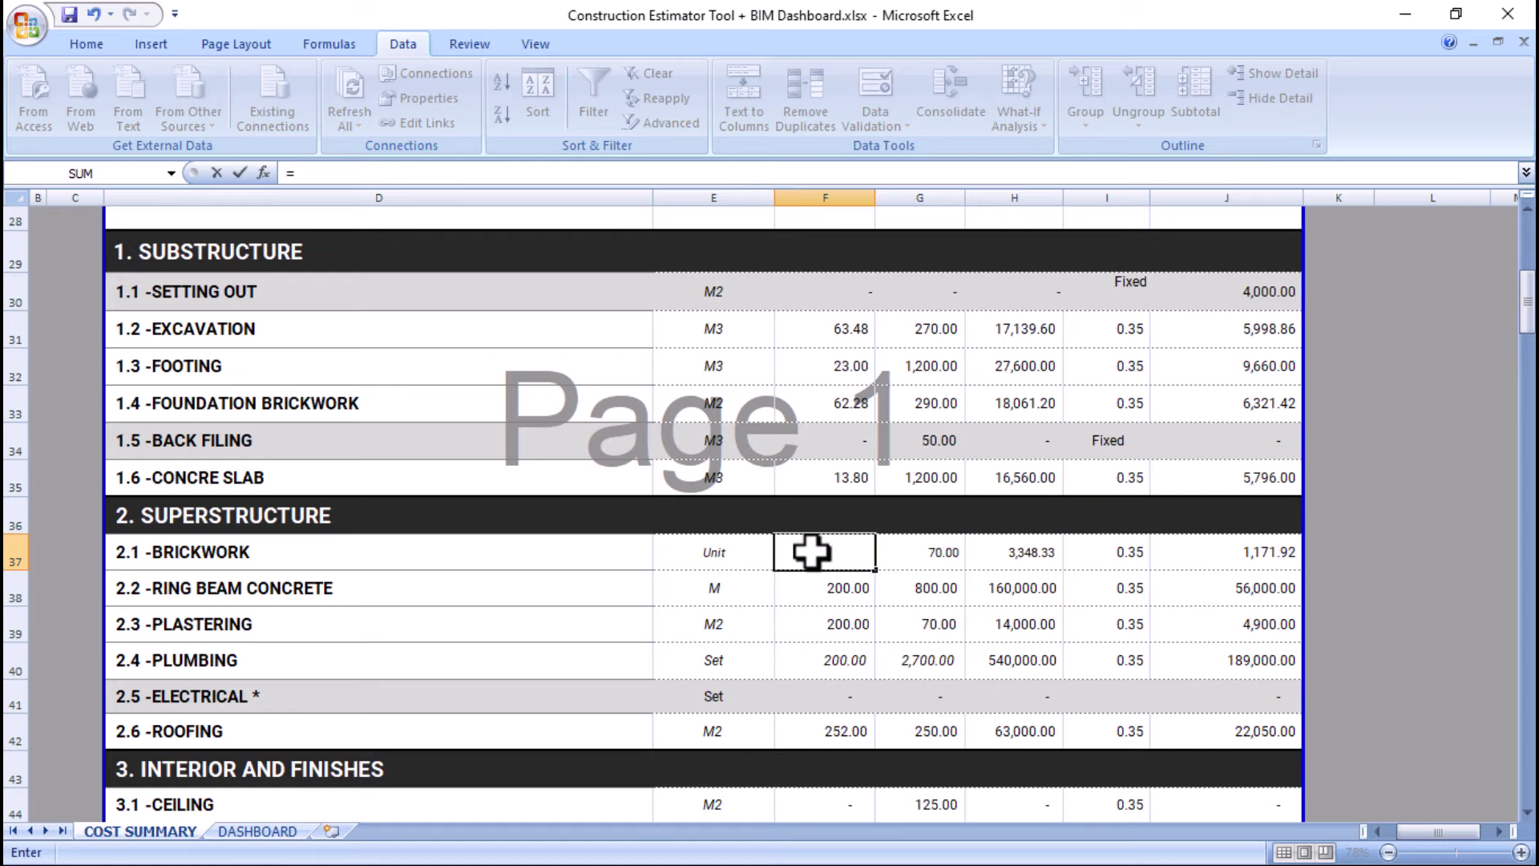
click(258, 831)
click(561, 344)
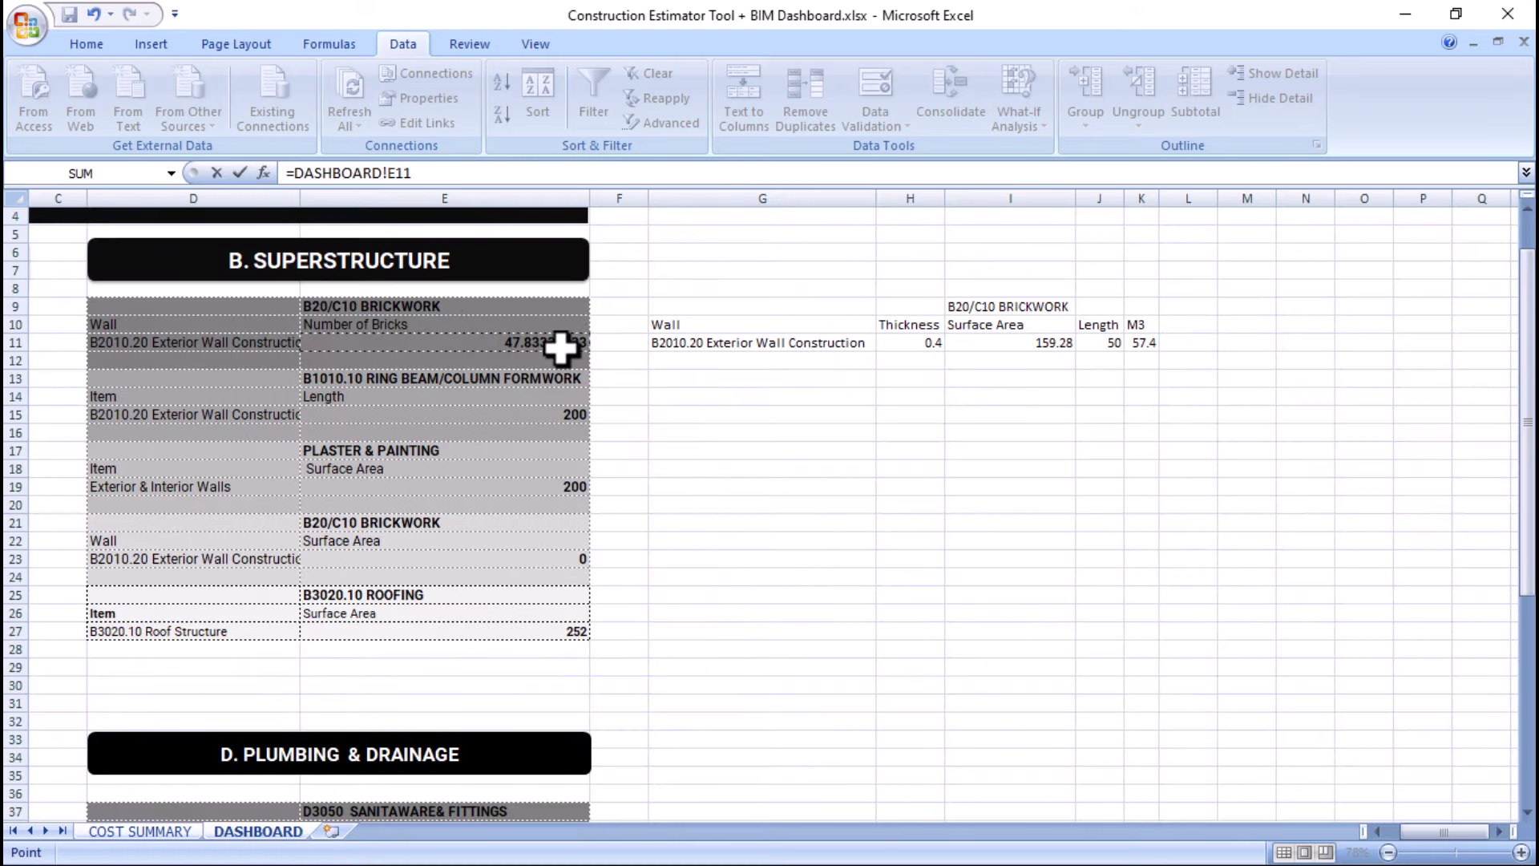
key(Return)
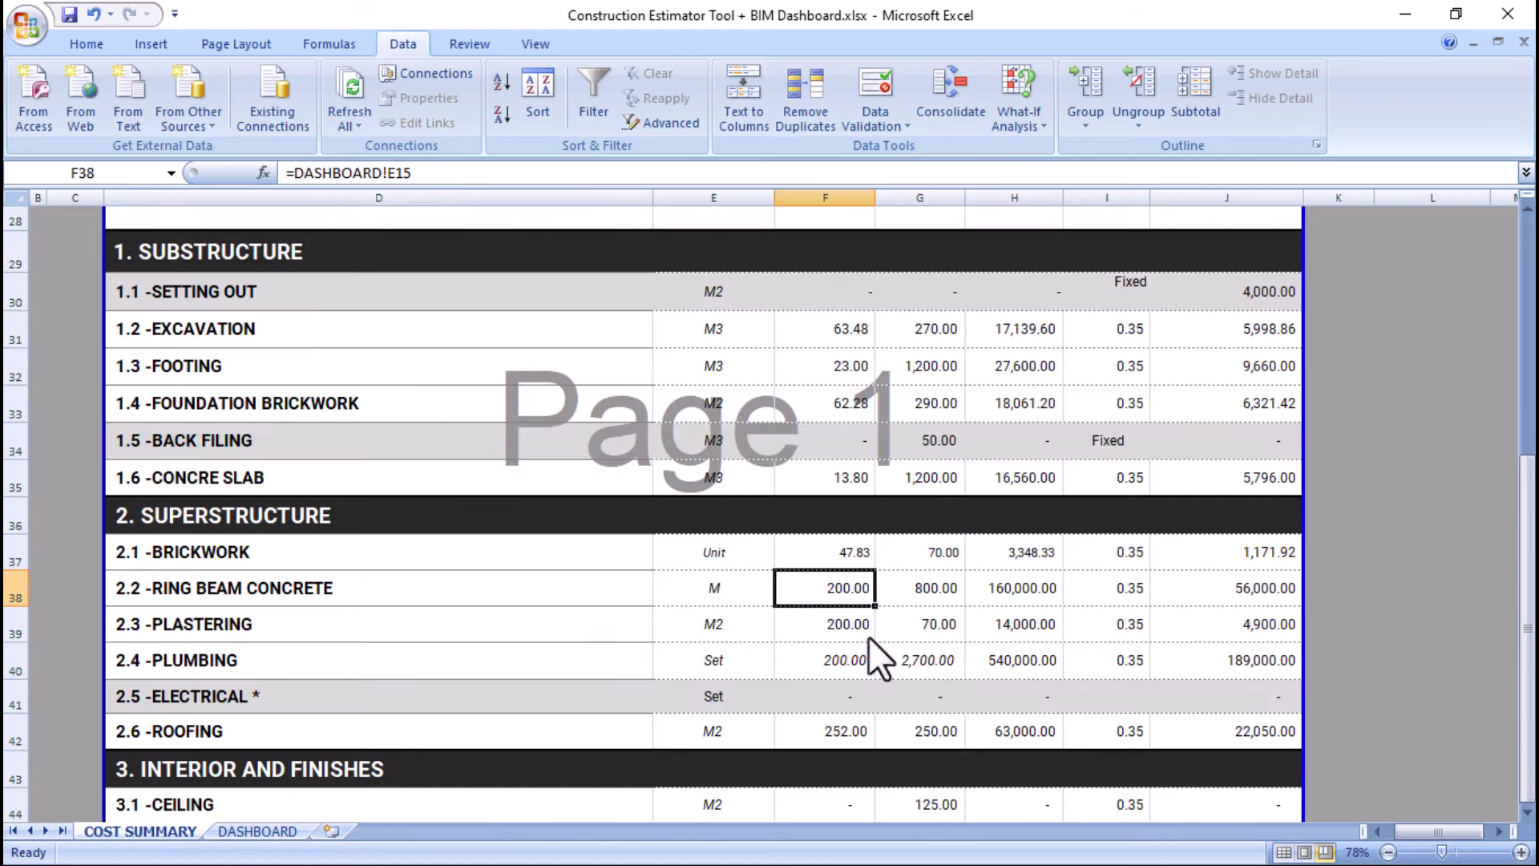
- Set the 2.1 Brickwork unit rate in G37 to 10 and check the row's cost formula in H37
click(805, 562)
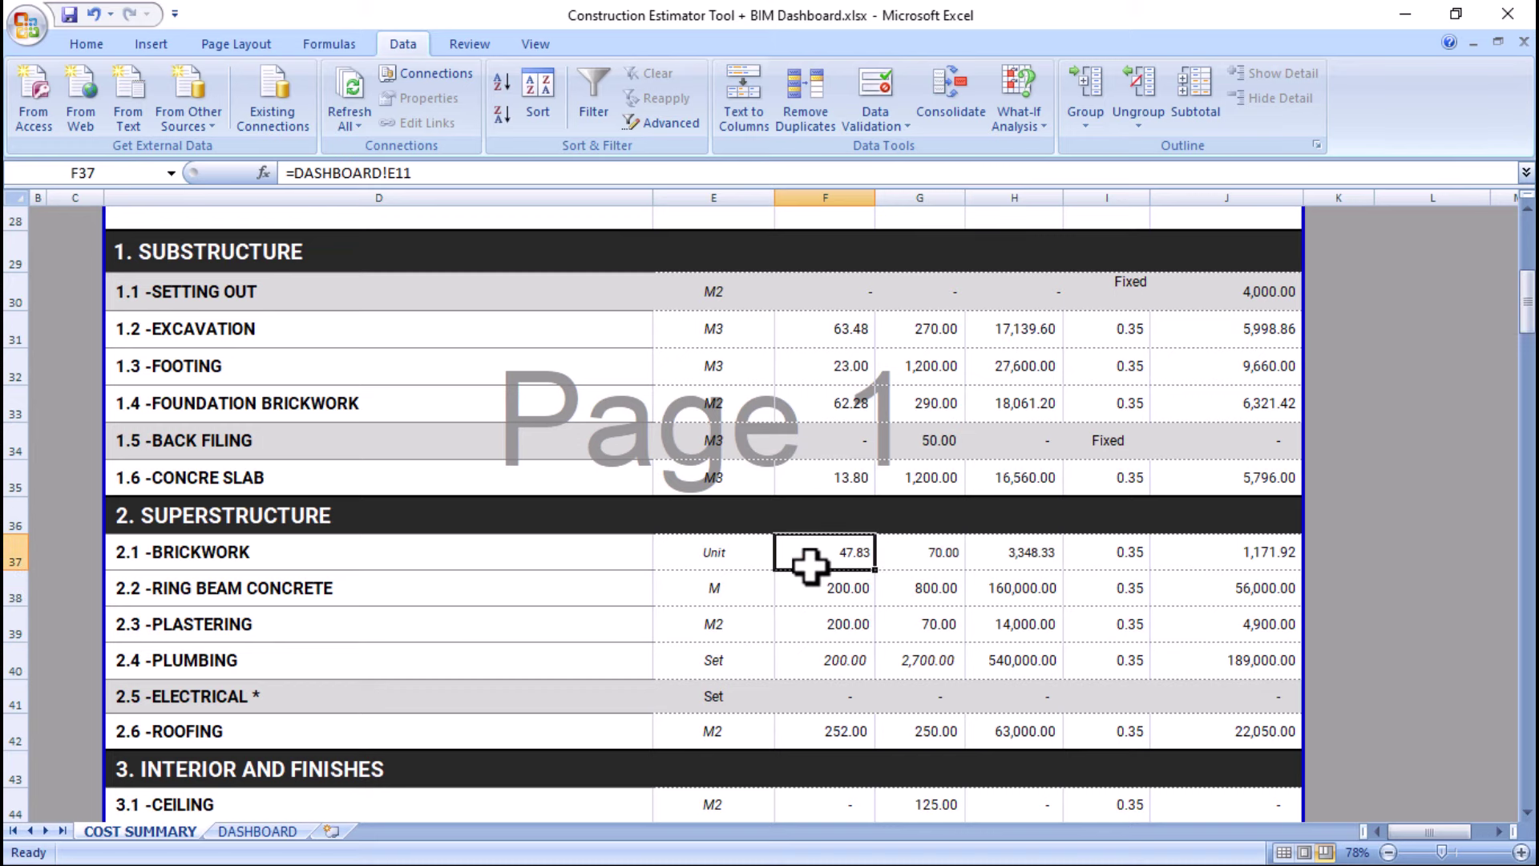
click(930, 563)
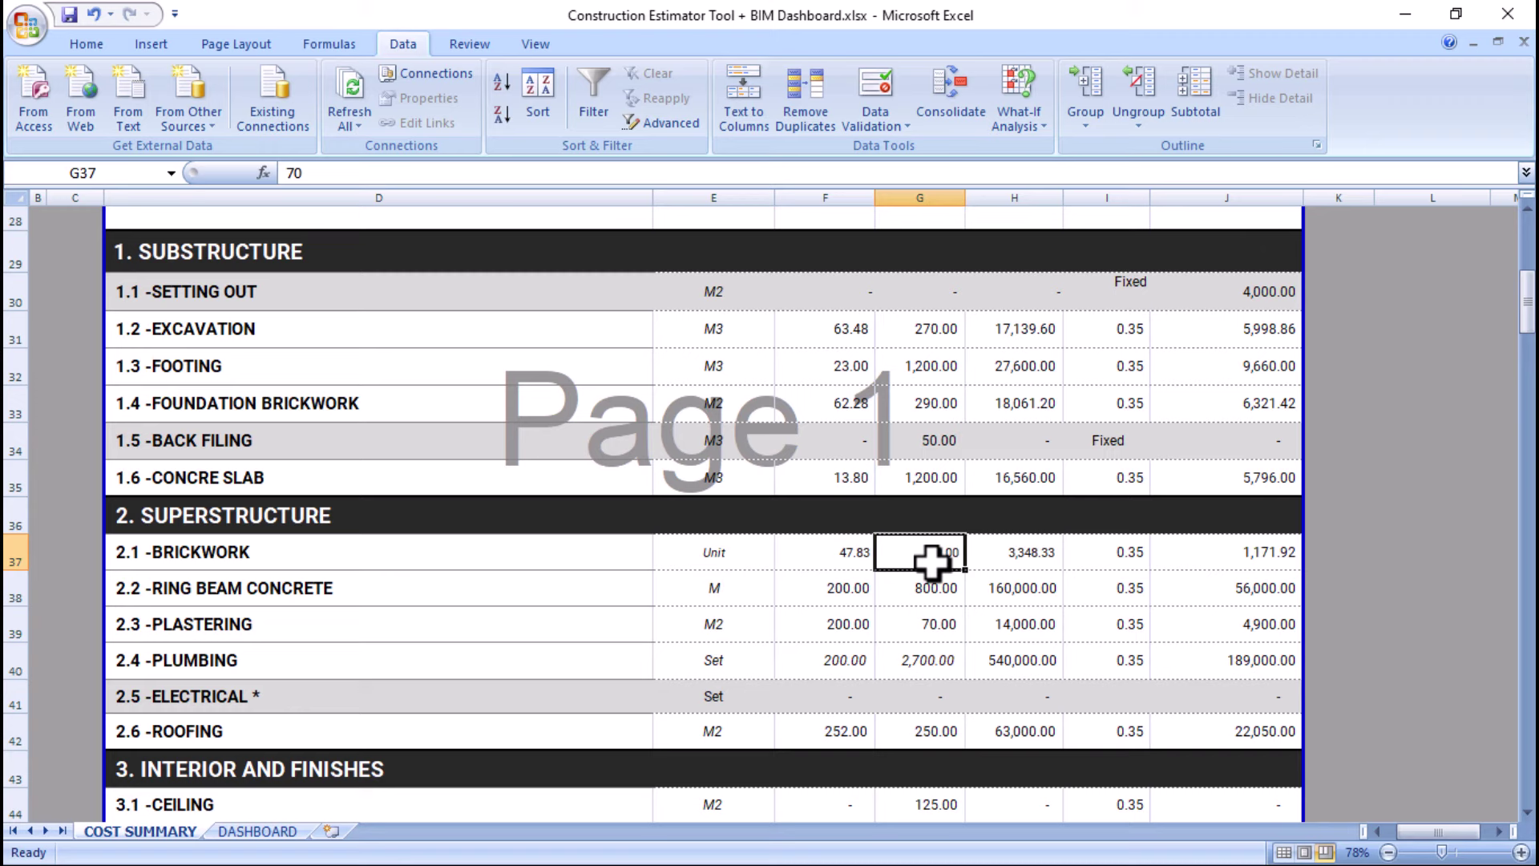
text(10)
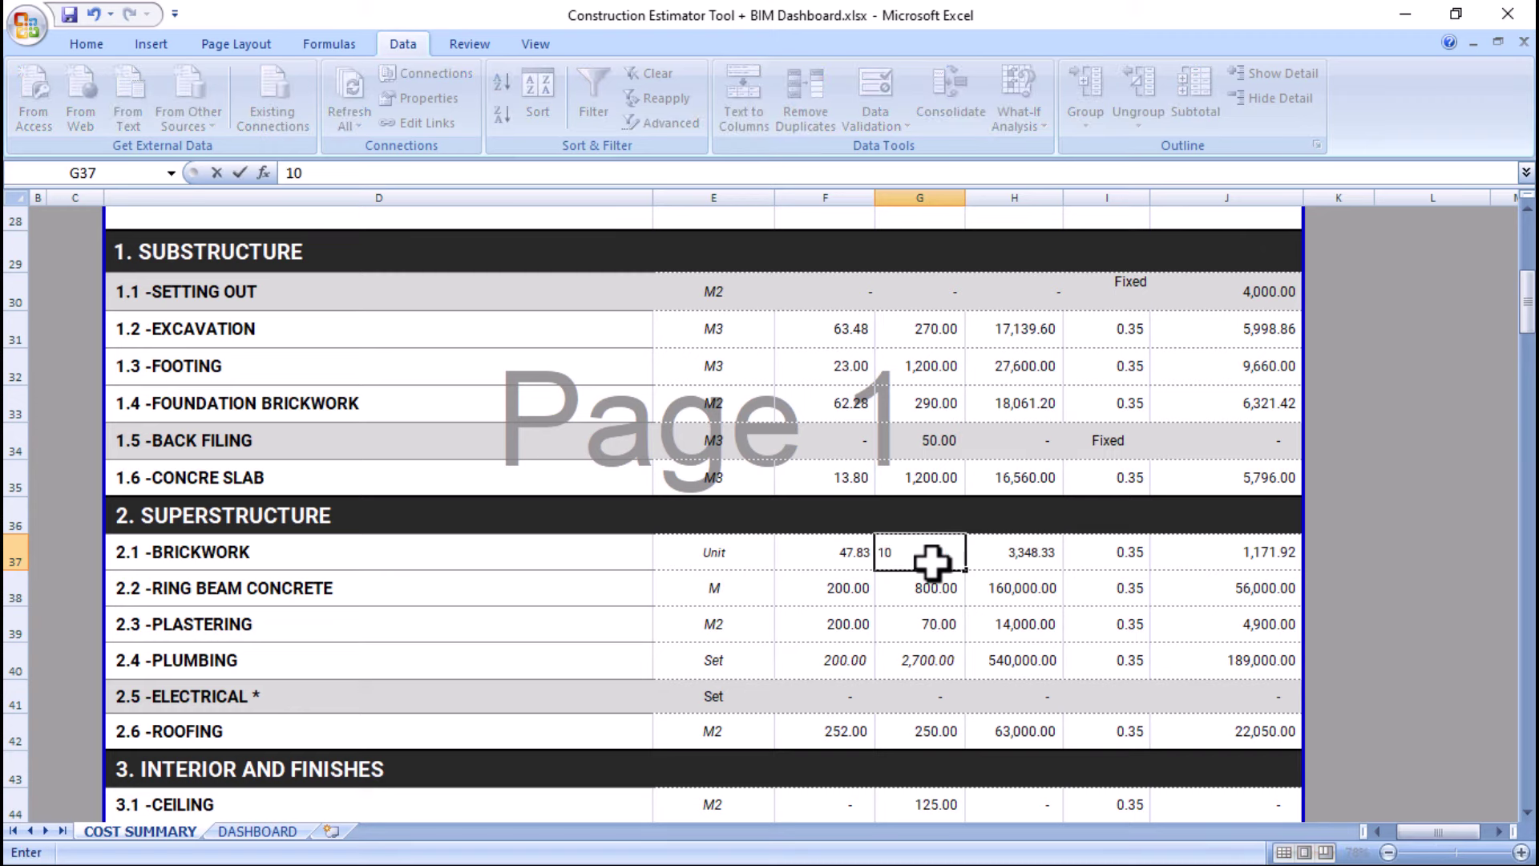
key(Return)
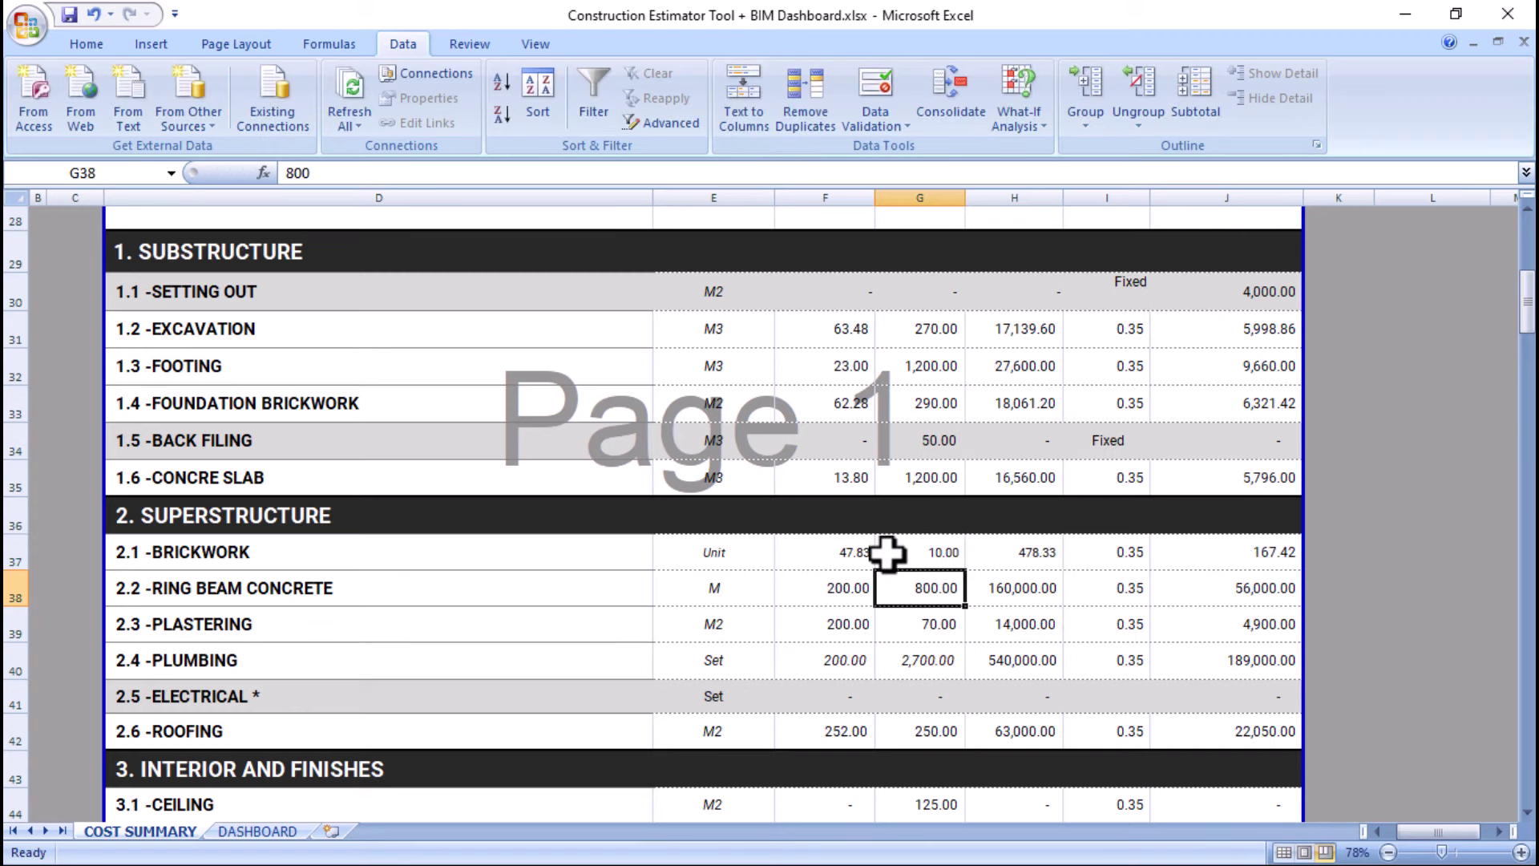
click(1033, 557)
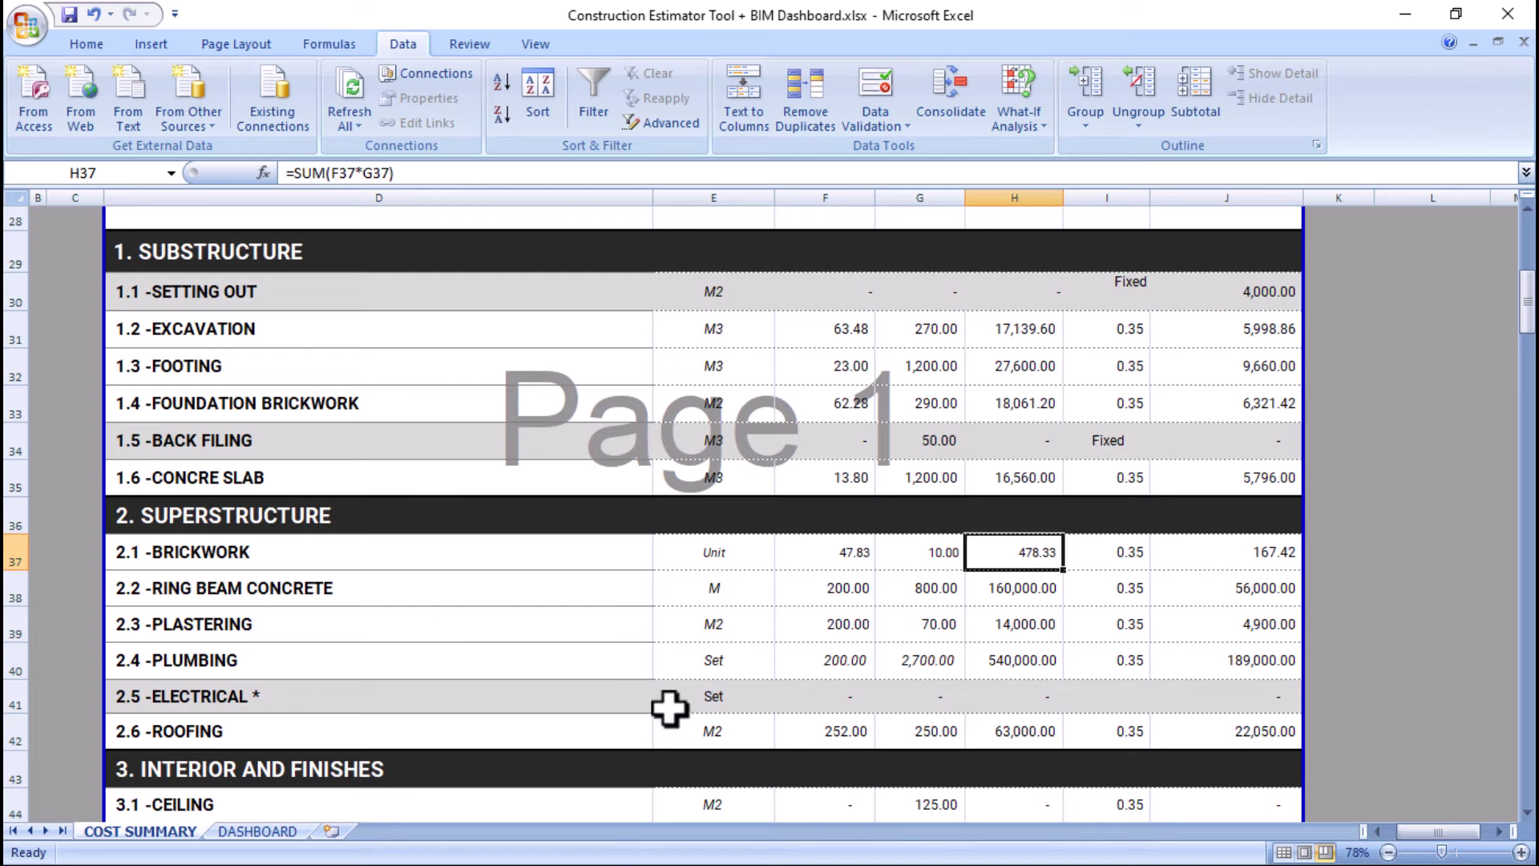
- Switch to Archicad and open the Ground Floor Plan with the whole exterior wall rectangle in view and nothing selected
key(super)
click(581, 843)
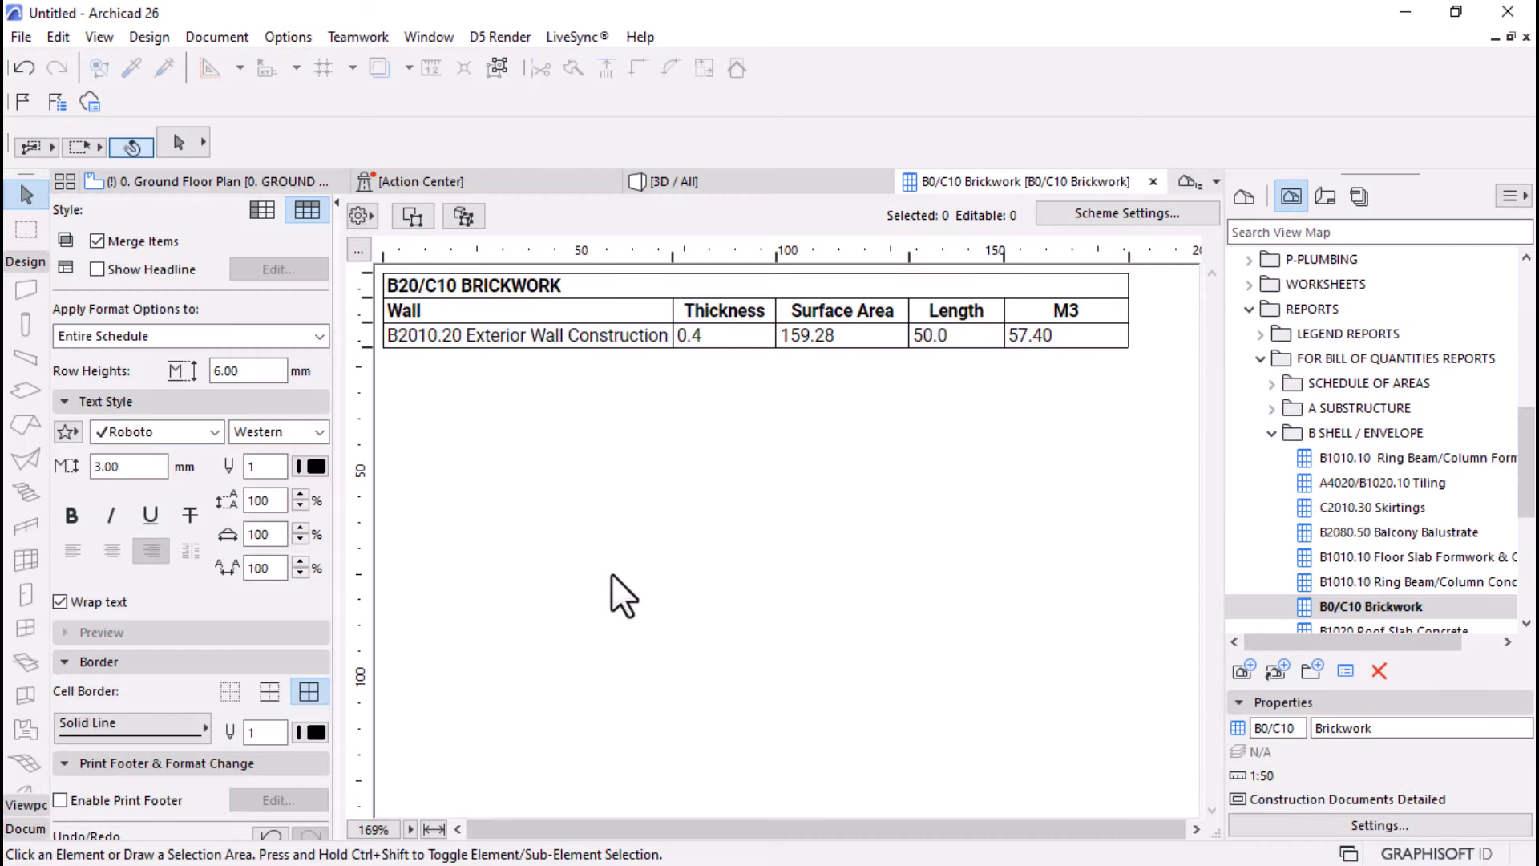
click(195, 175)
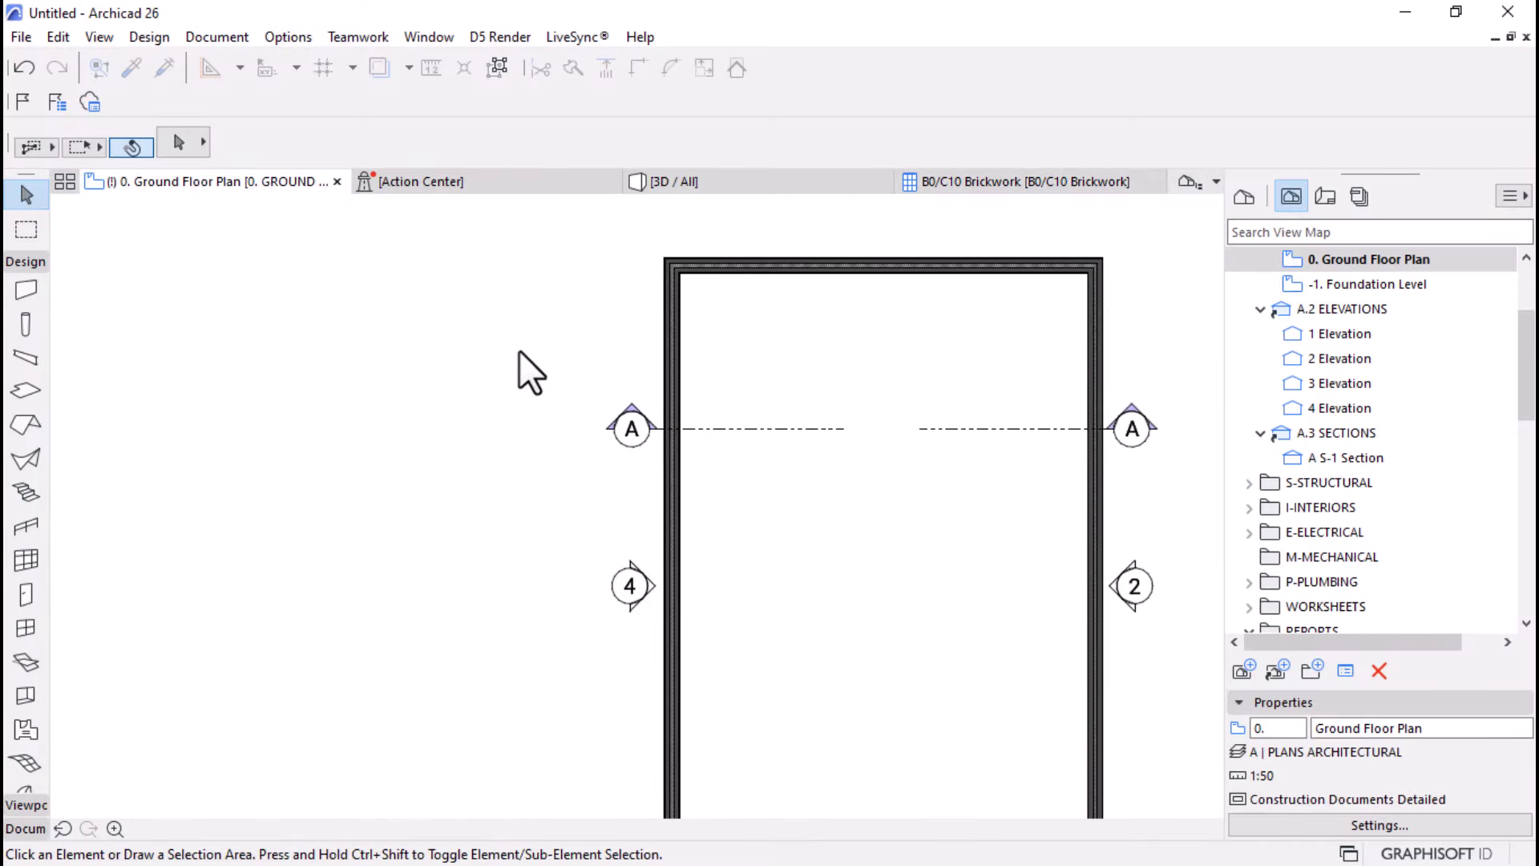
scroll(517, 356, down, 5)
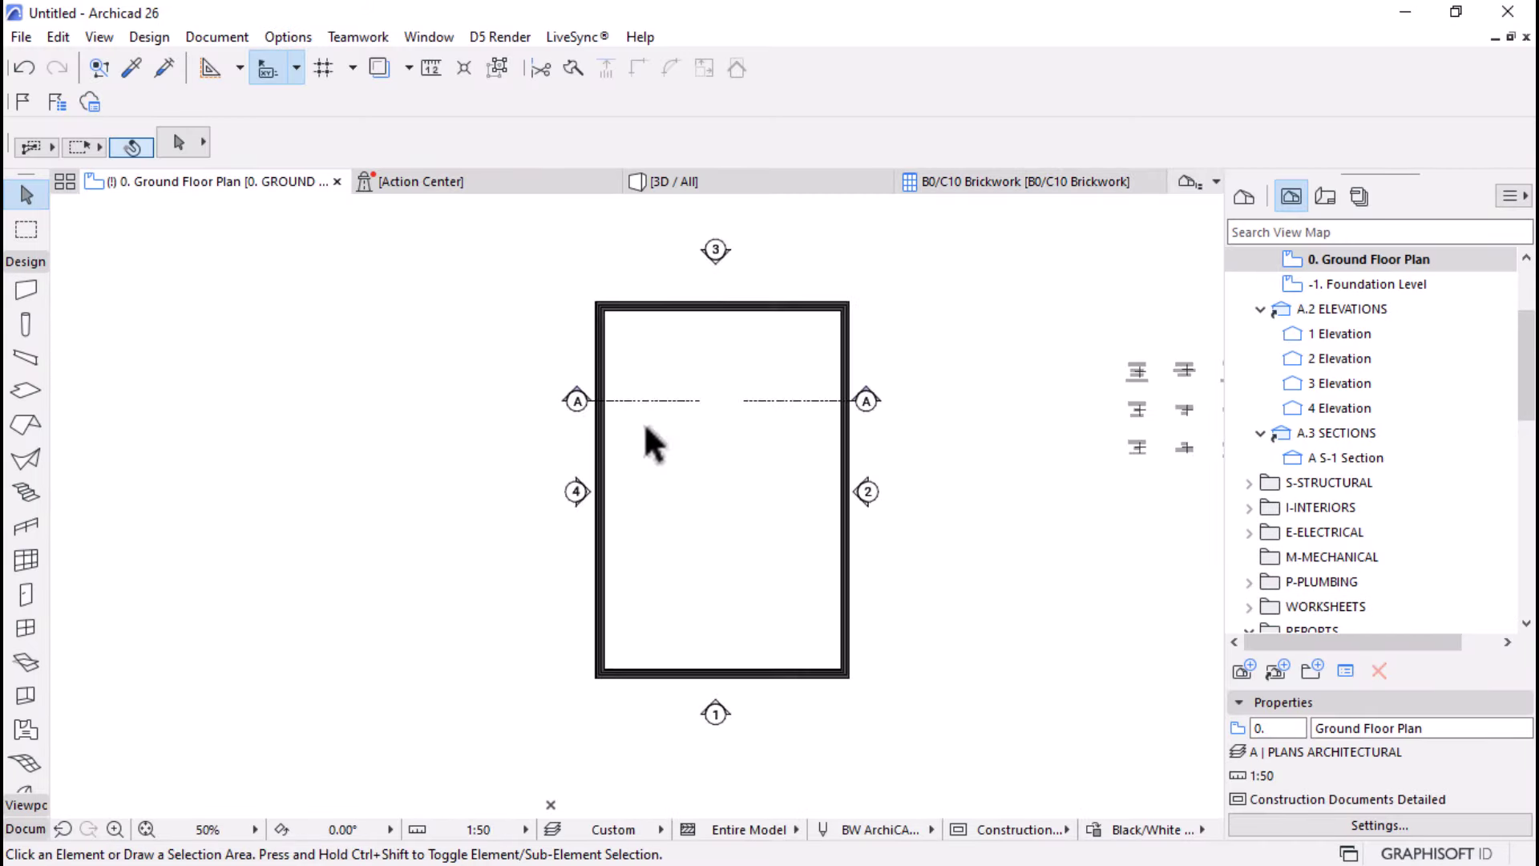
scroll(872, 488, up, 2)
scroll(817, 513, down, 2)
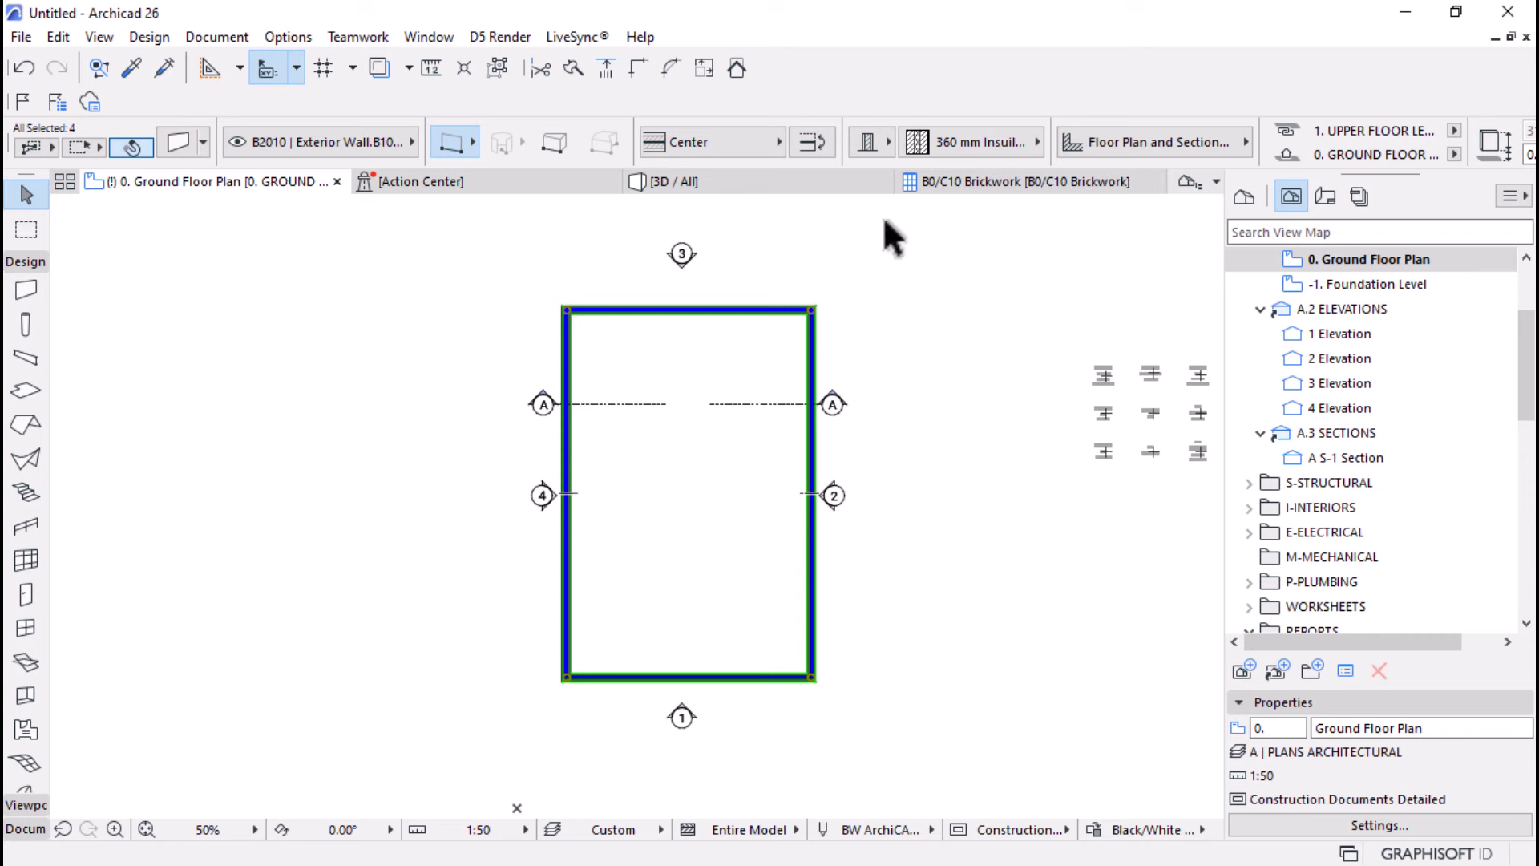
key(Escape)
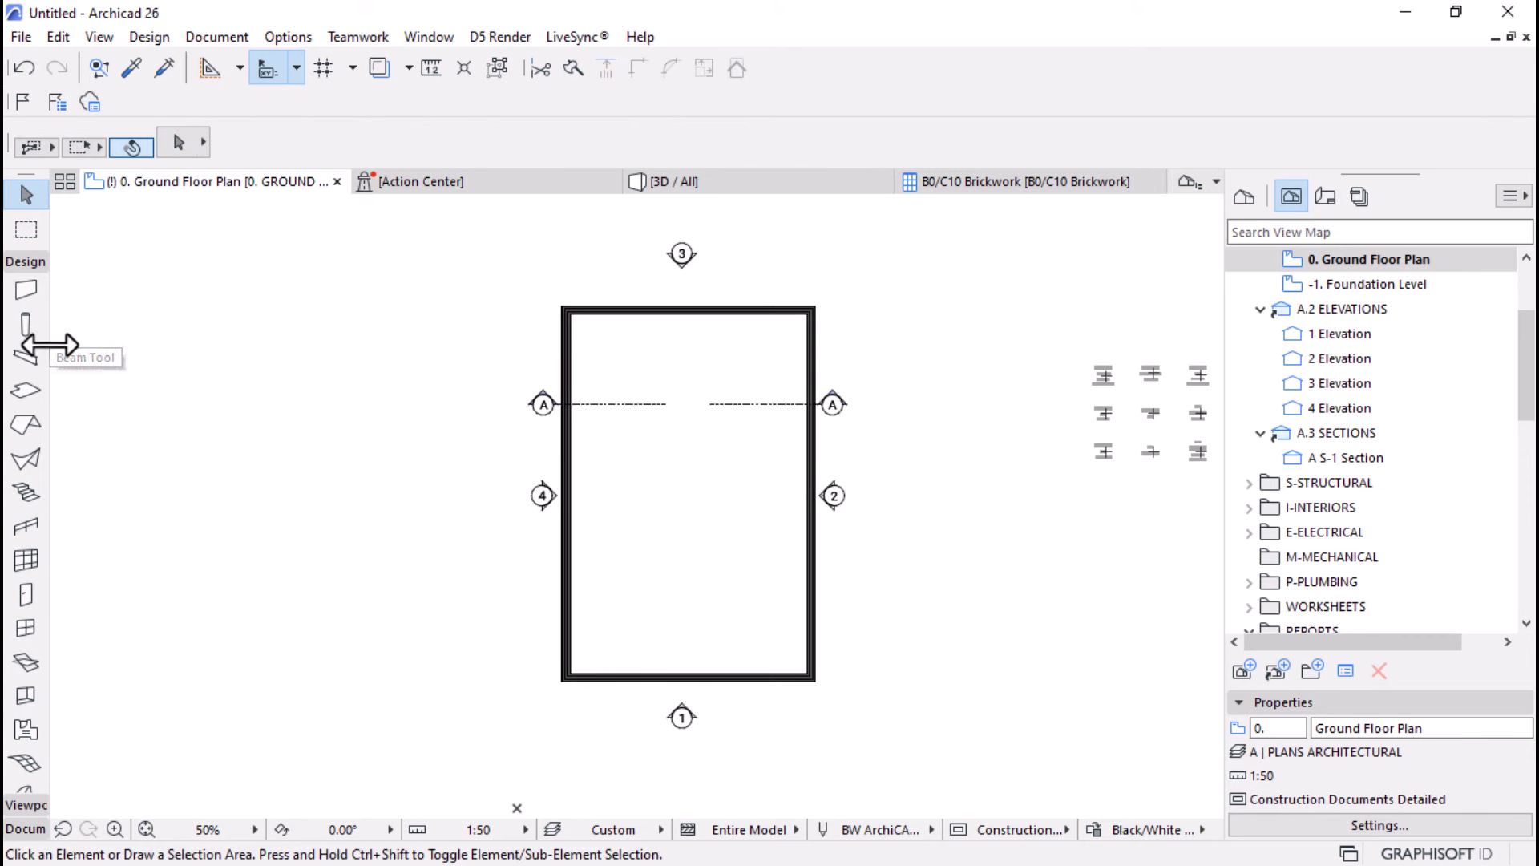
- Load the BEAM PROFILE-COLUMN FOOTING beam favorite from A SUBSTRUCTURE, A1010.30 Footing Foundations, as the Beam tool's default settings
click(30, 359)
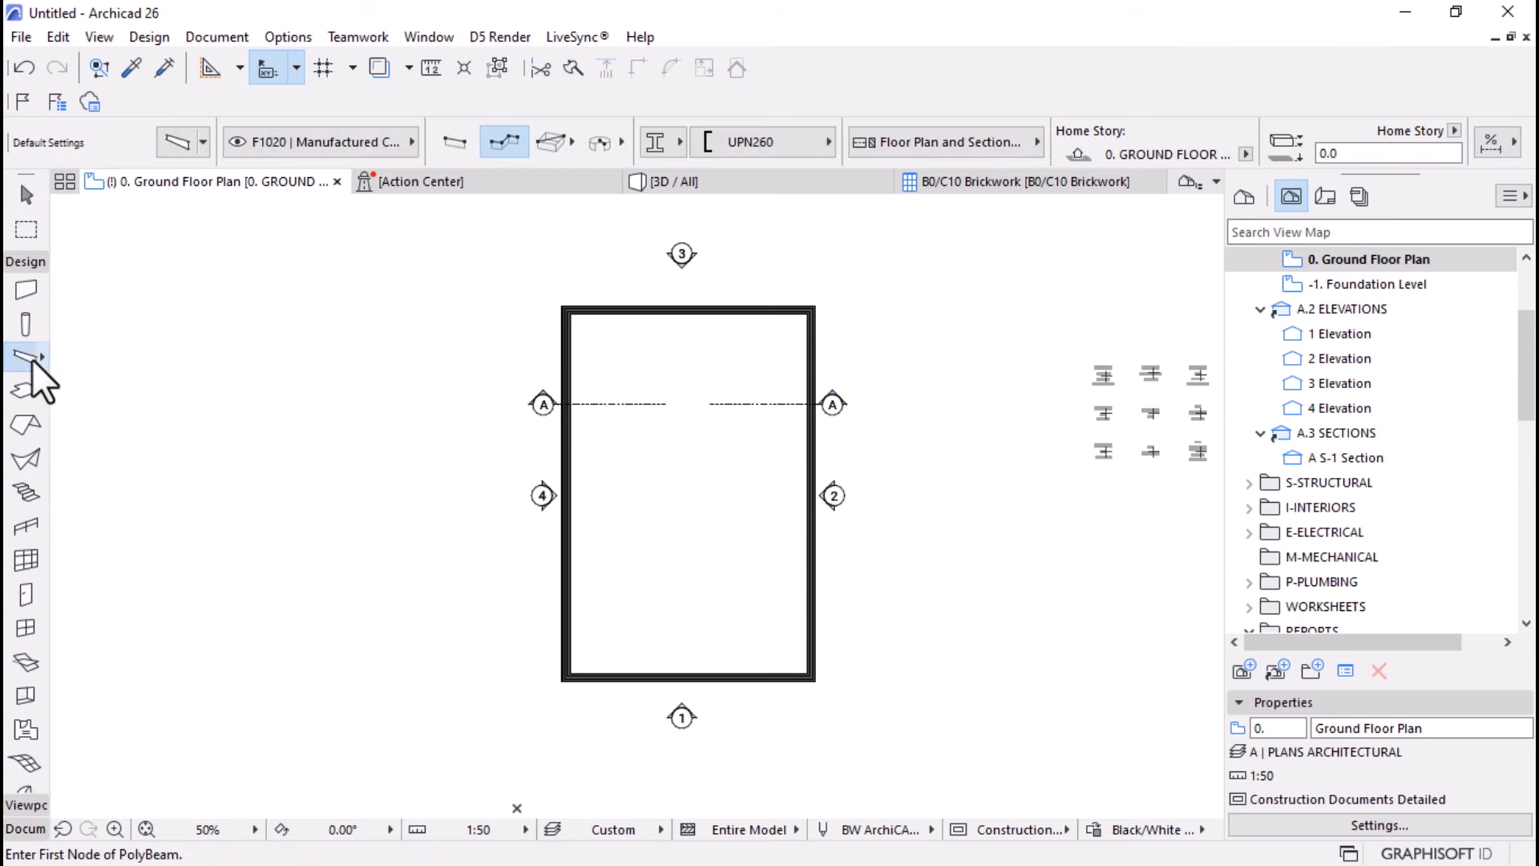
click(201, 141)
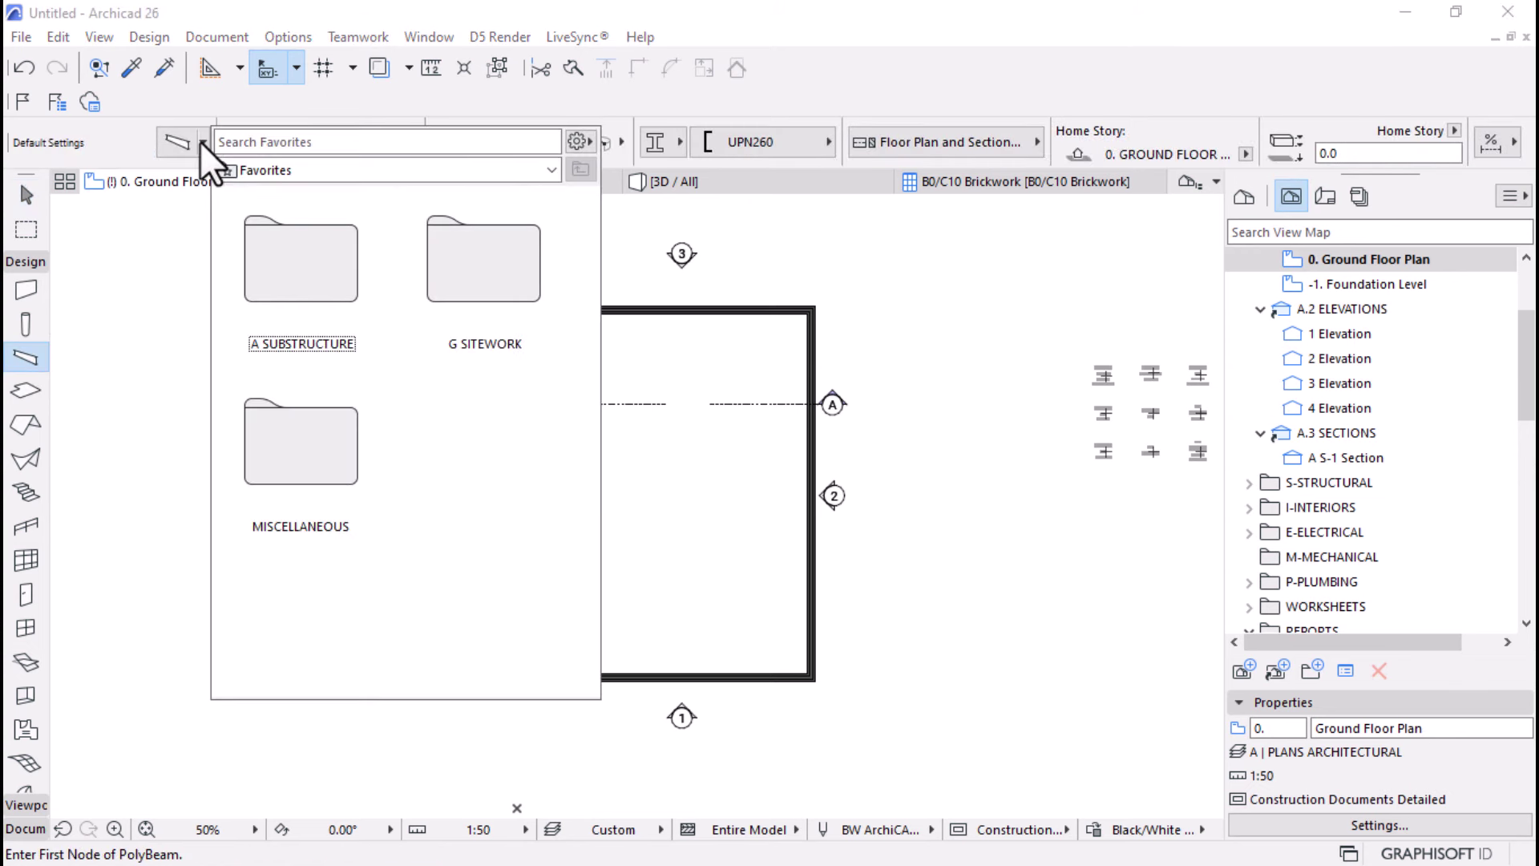
double_click(295, 256)
double_click(285, 285)
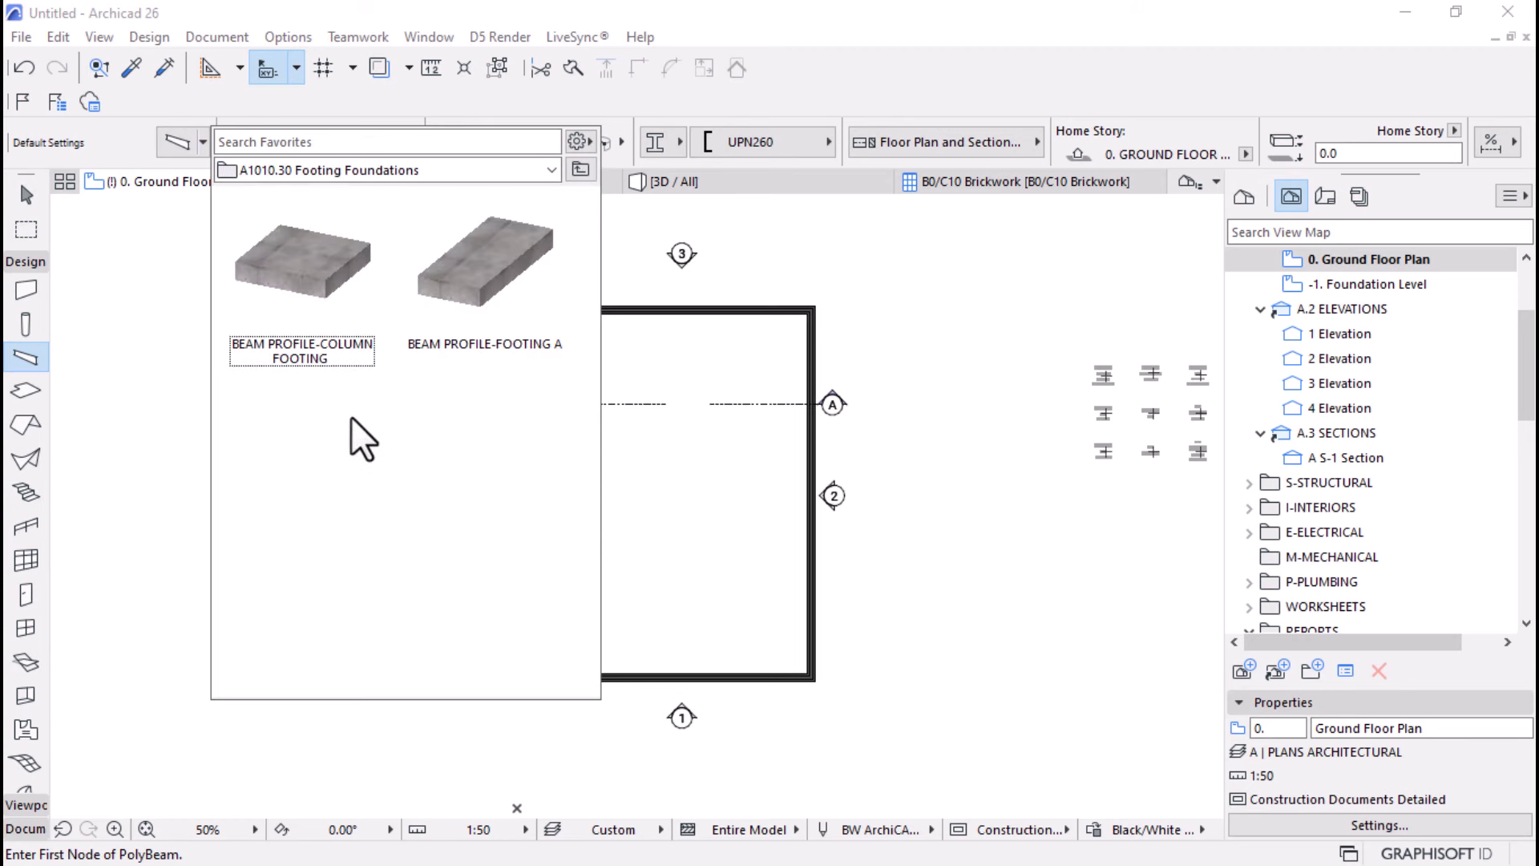
click(298, 268)
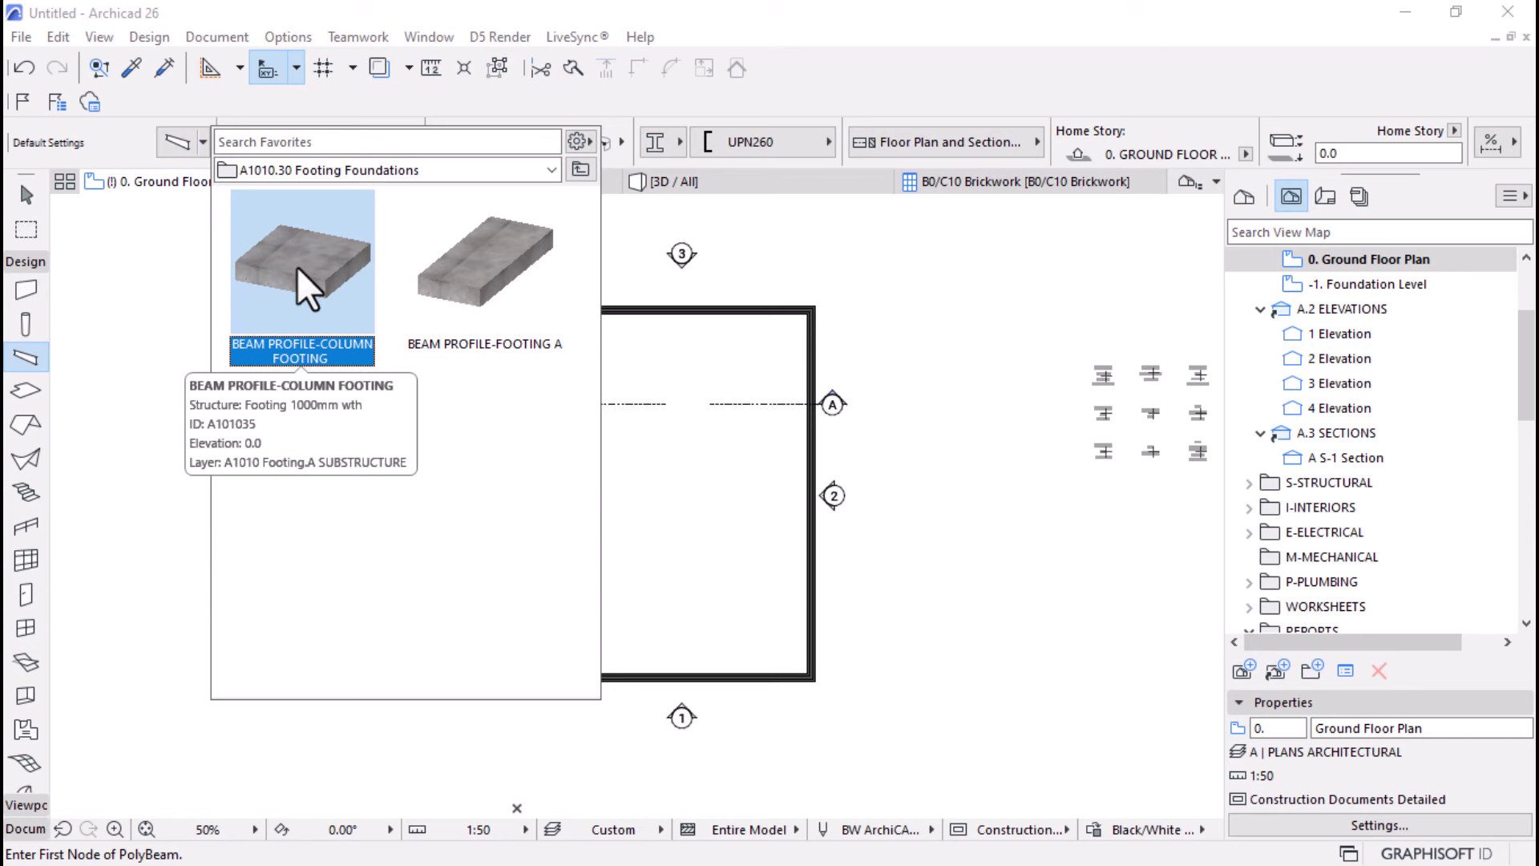
double_click(297, 266)
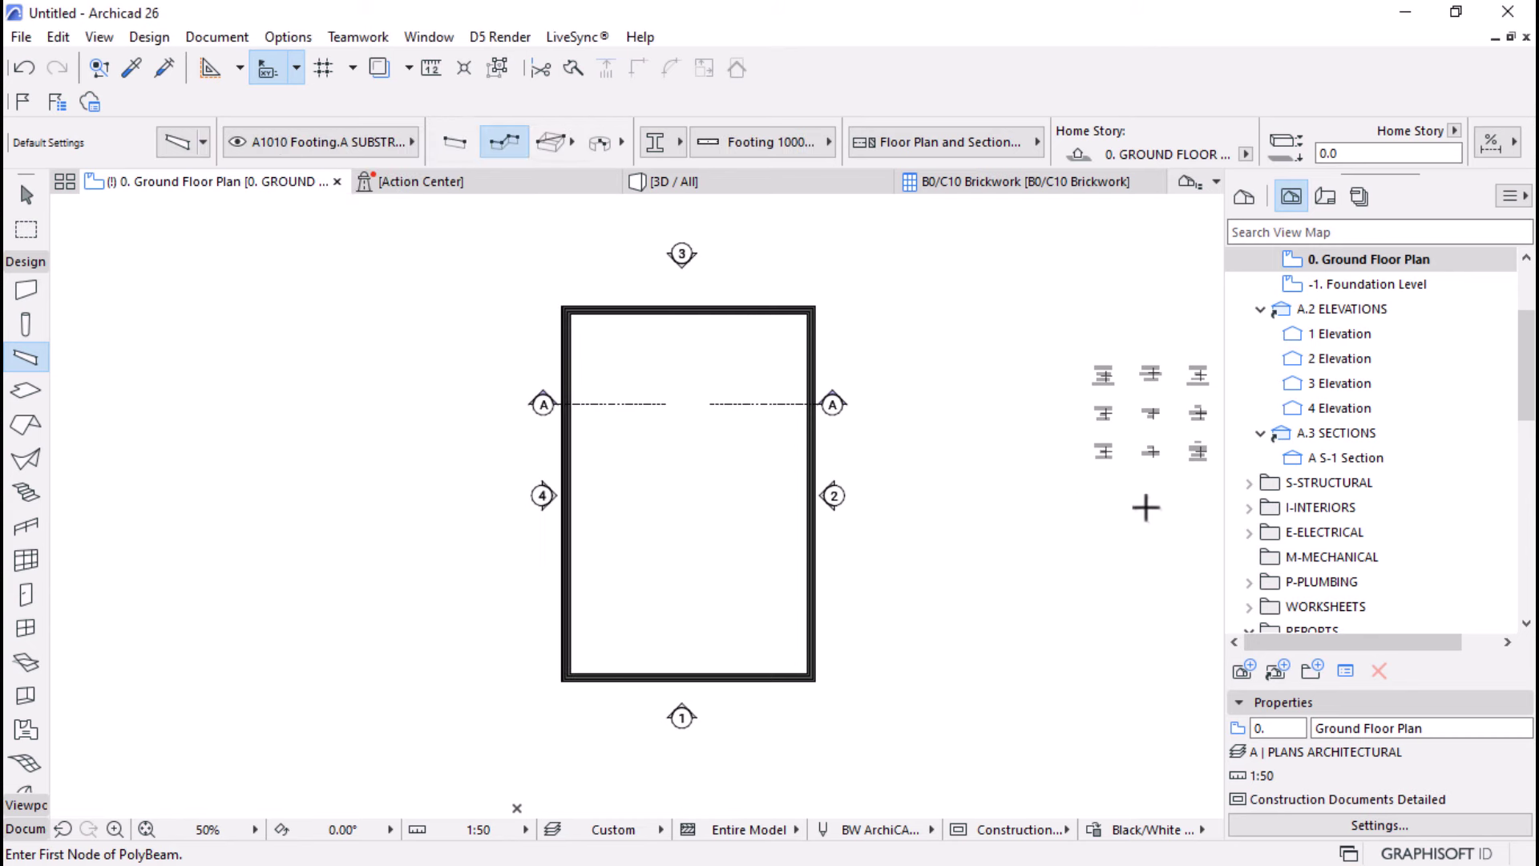
- Open the -1. Foundation Level view and show the 0. Ground Floor Plan as its trace reference
double_click(1355, 286)
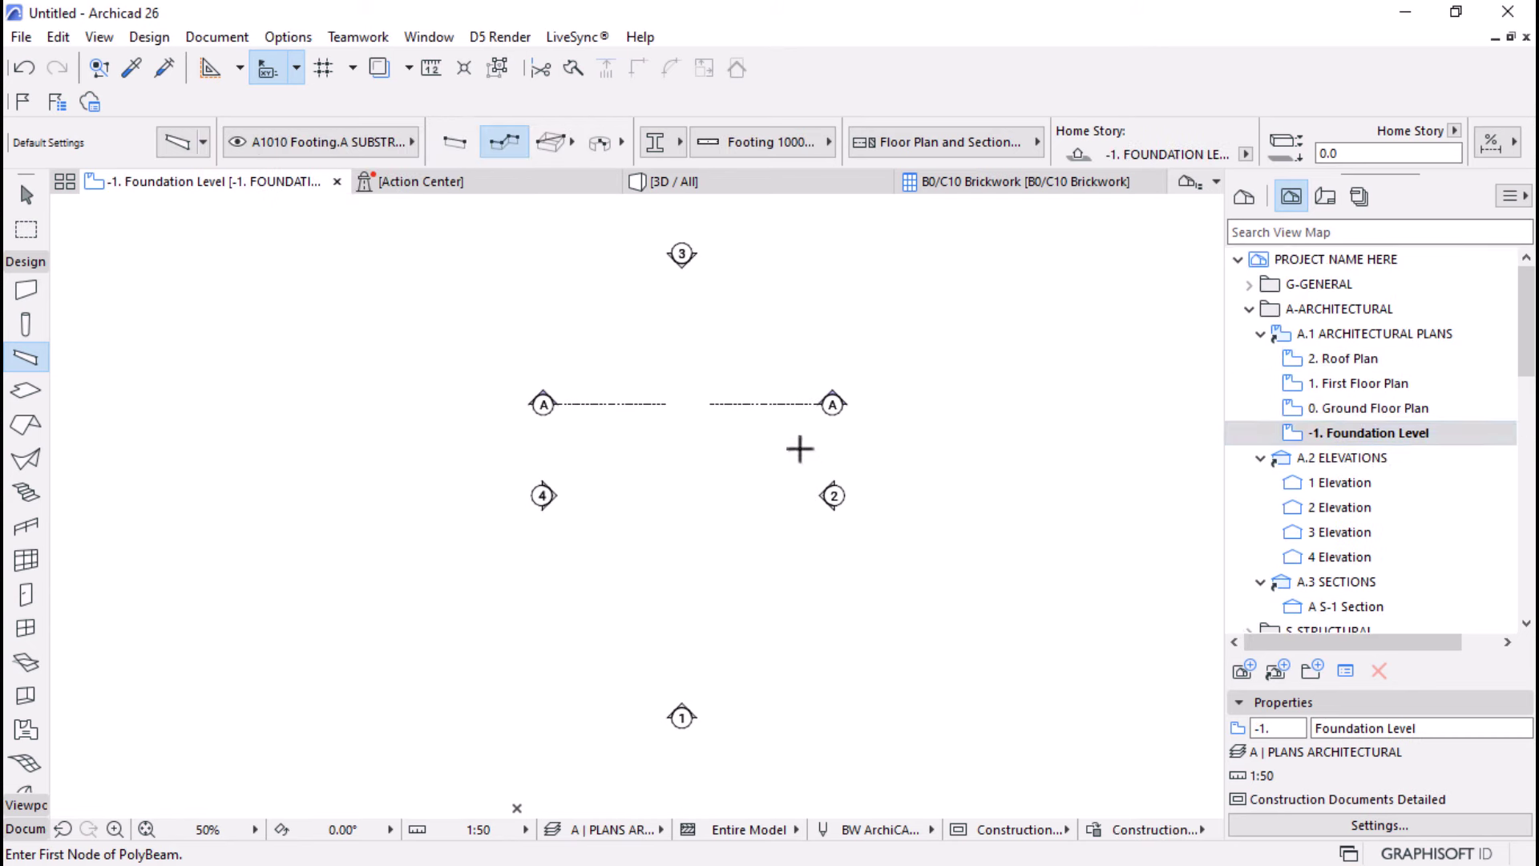
right_click(1358, 411)
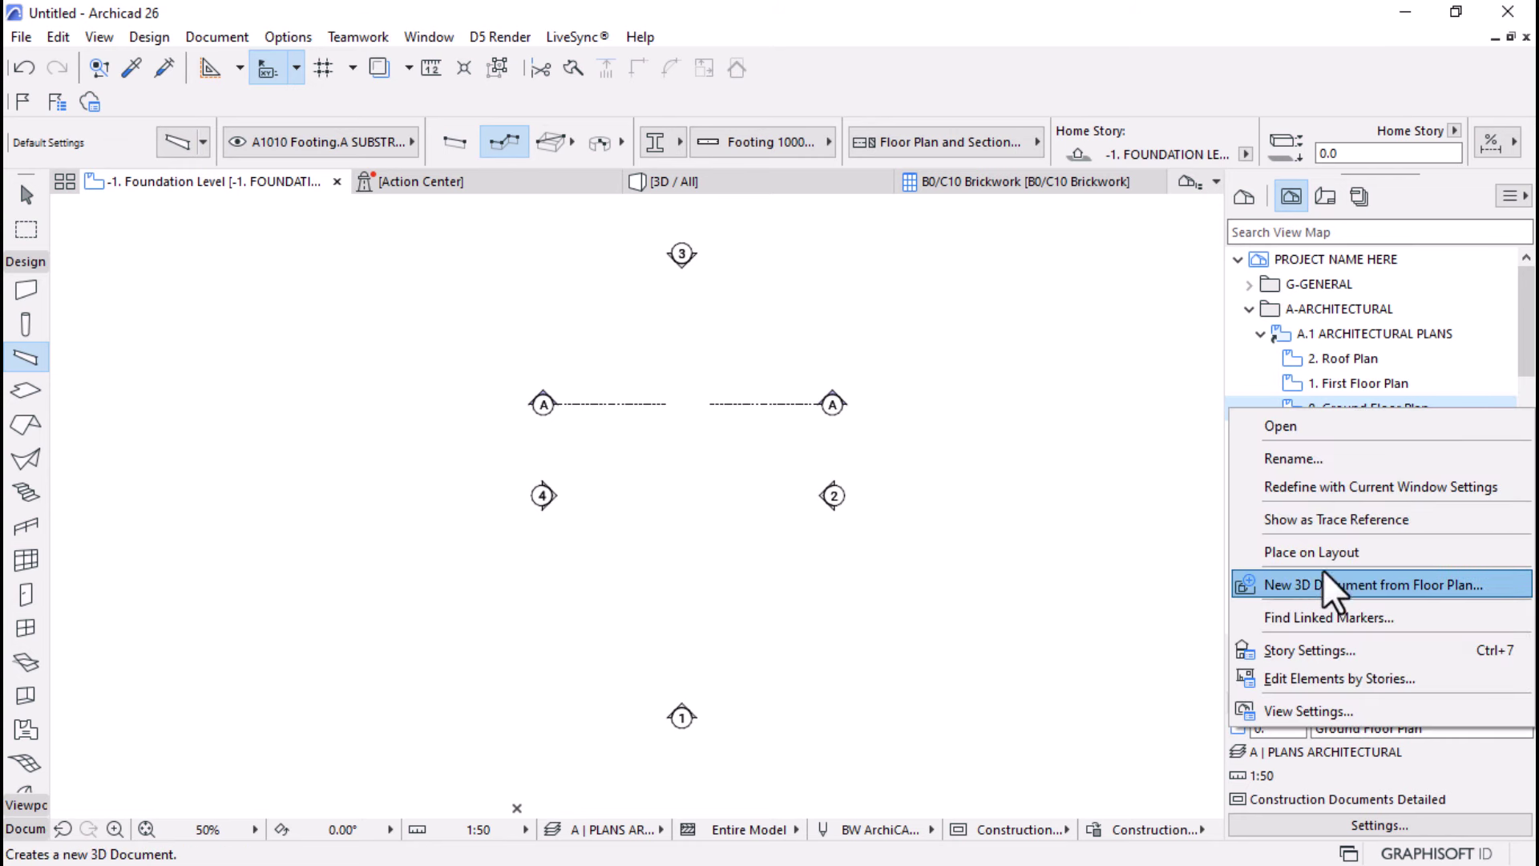
click(1320, 521)
- Trace the footing polybeam clockwise along the outer edge of the exterior wall rectangle, starting from its lower-left corner
scroll(563, 681, up, 3)
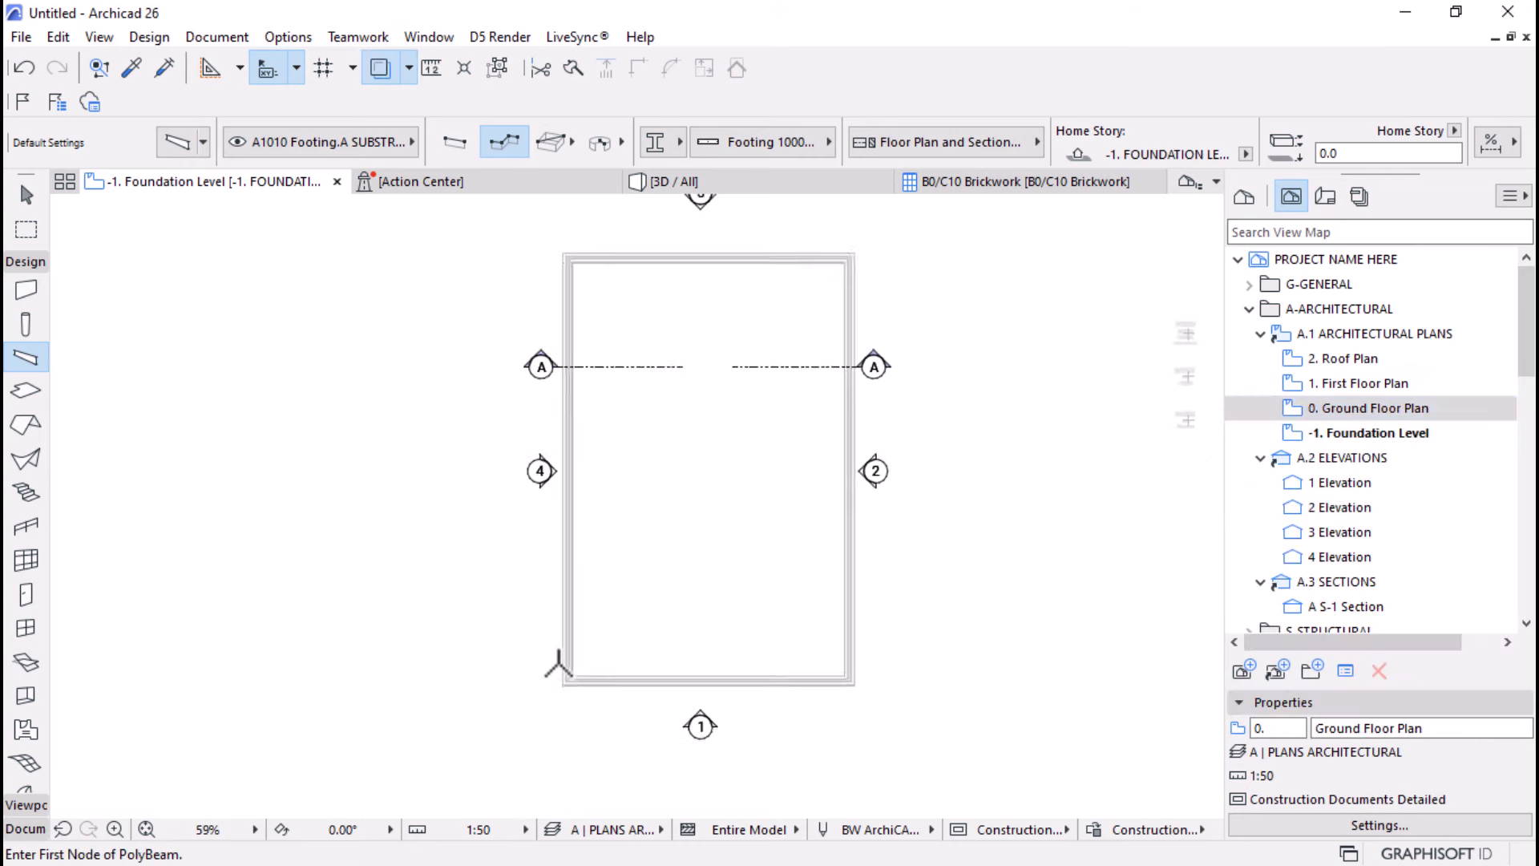
scroll(563, 688, up, 7)
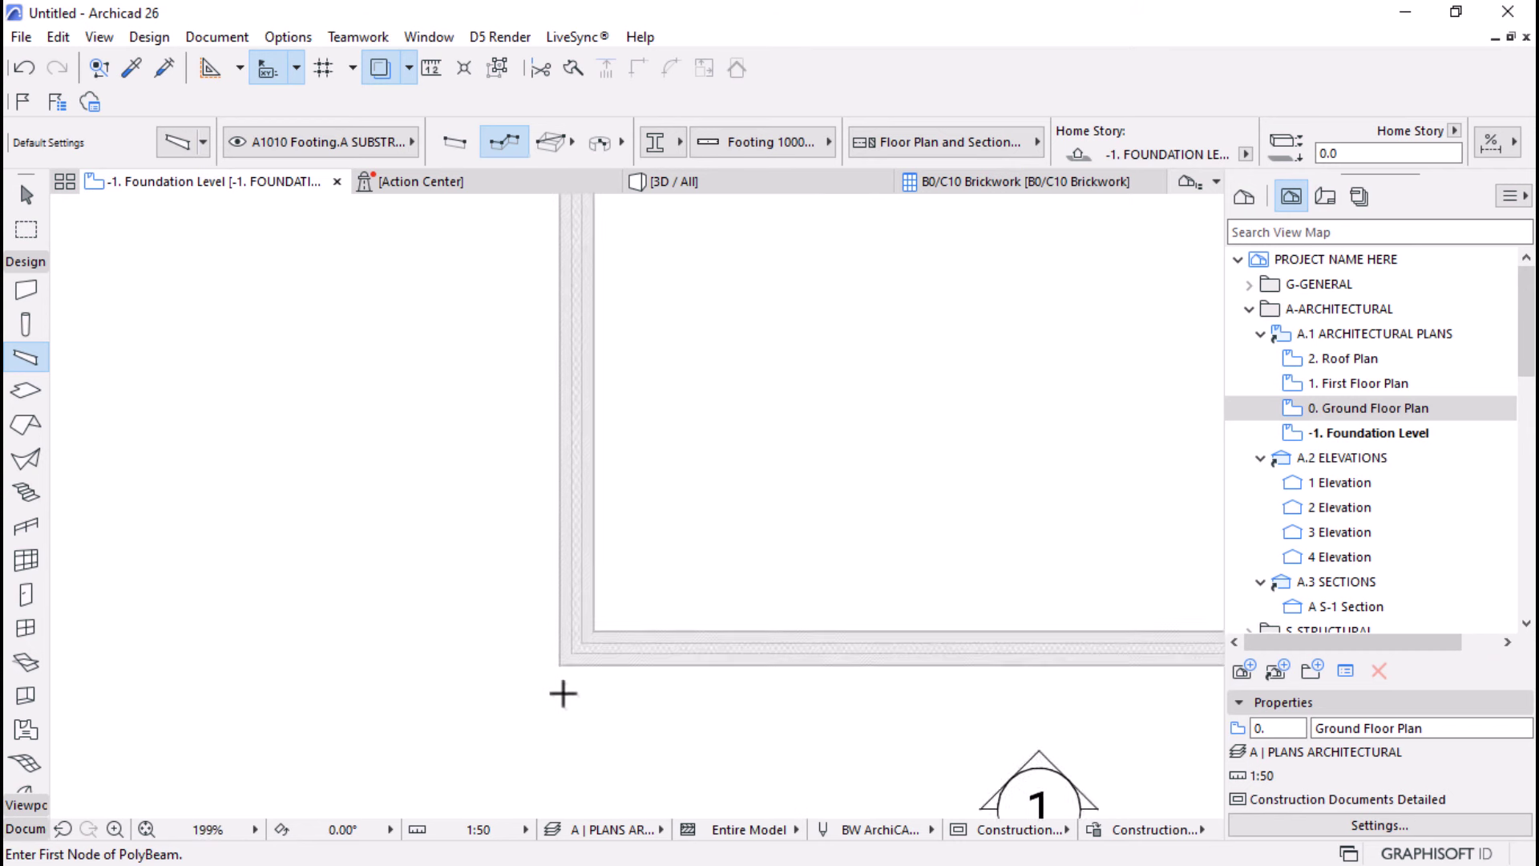
click(558, 651)
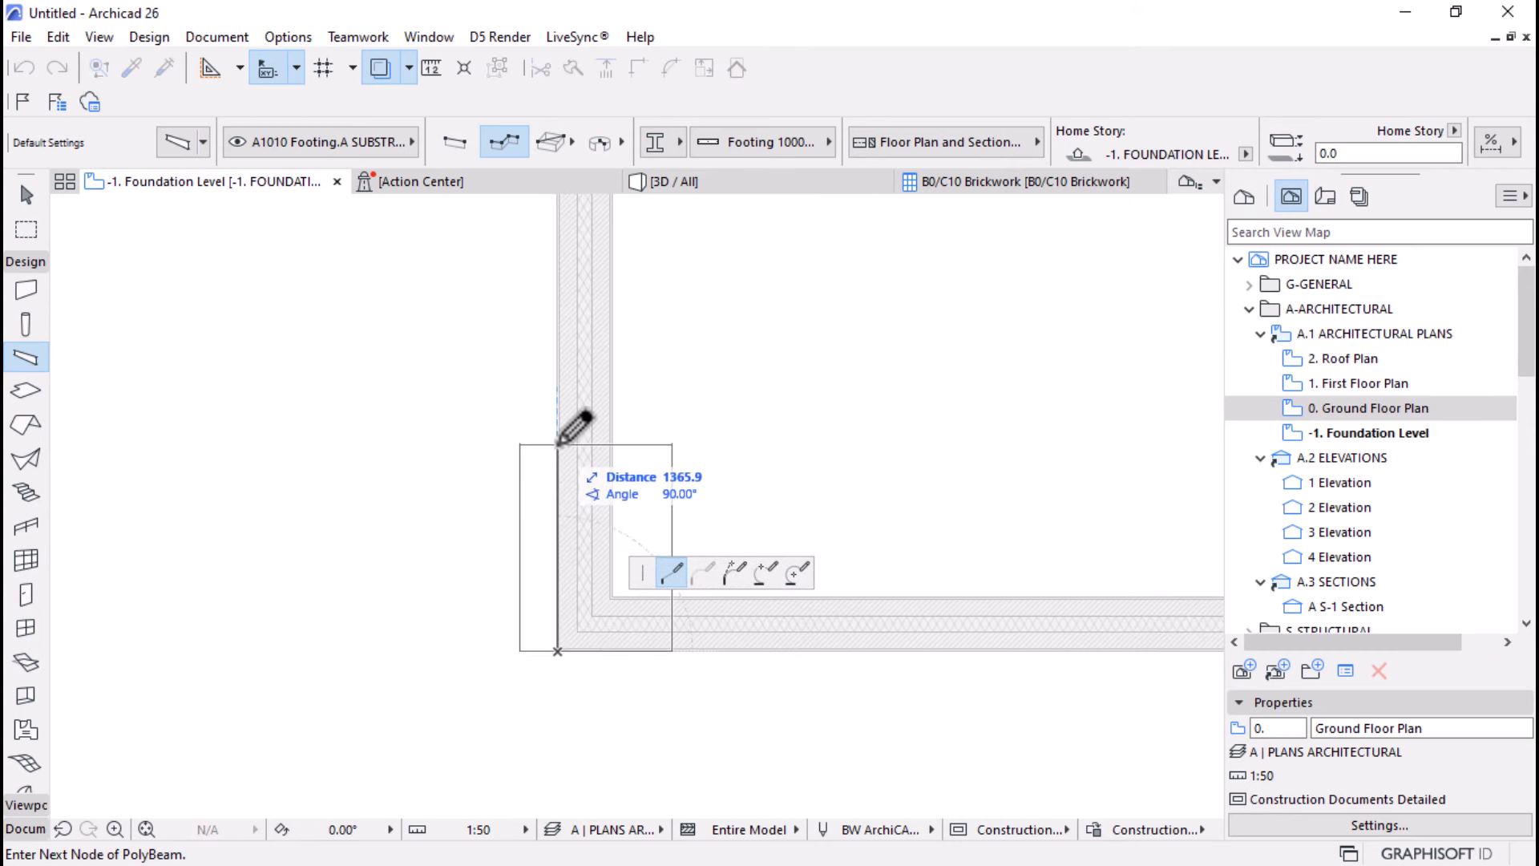
scroll(583, 525, down, 8)
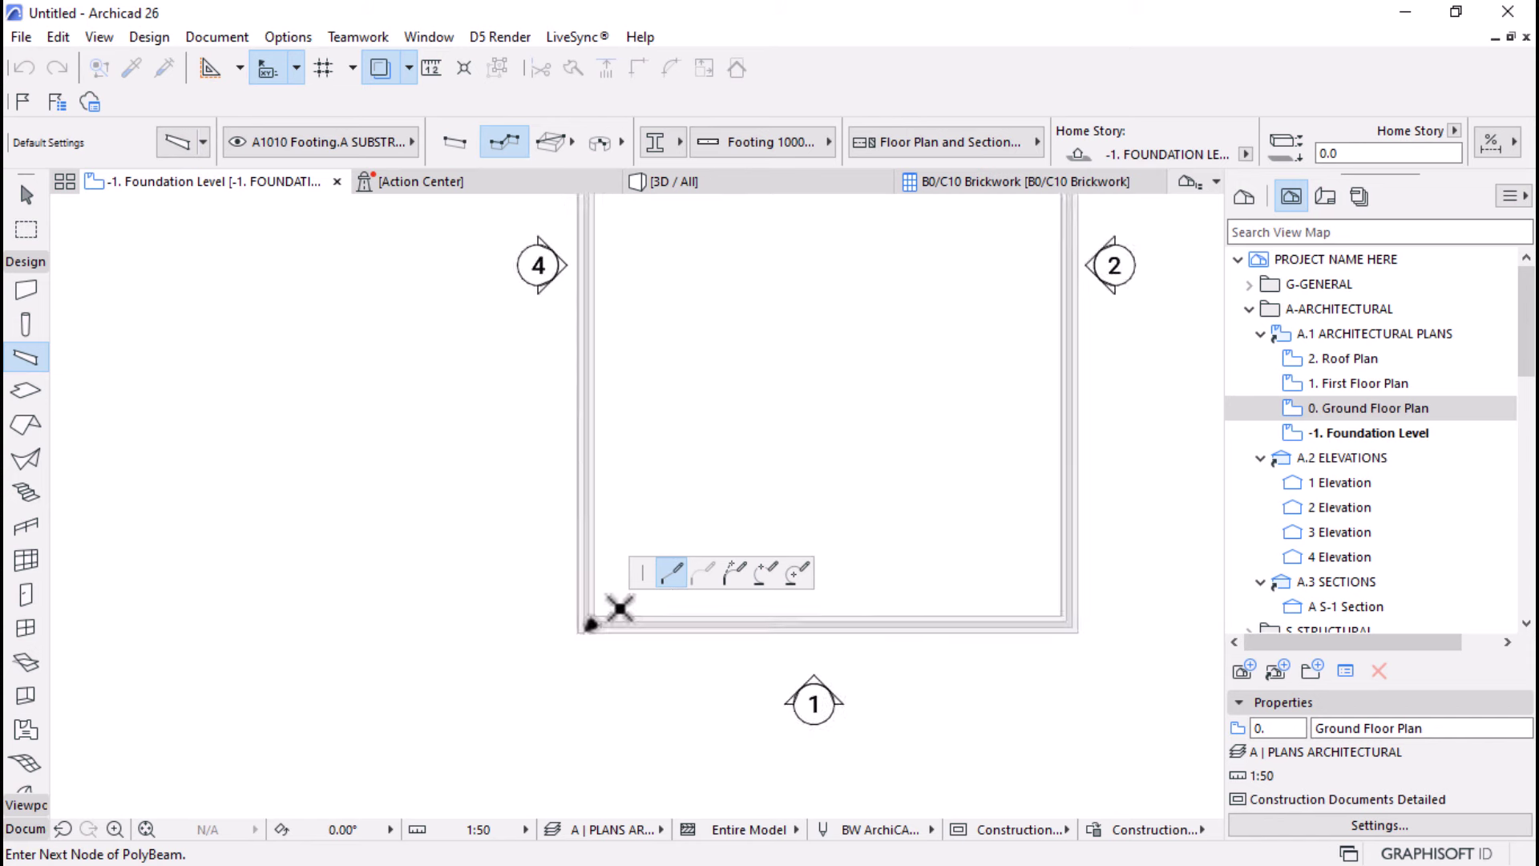
scroll(595, 344, up, 6)
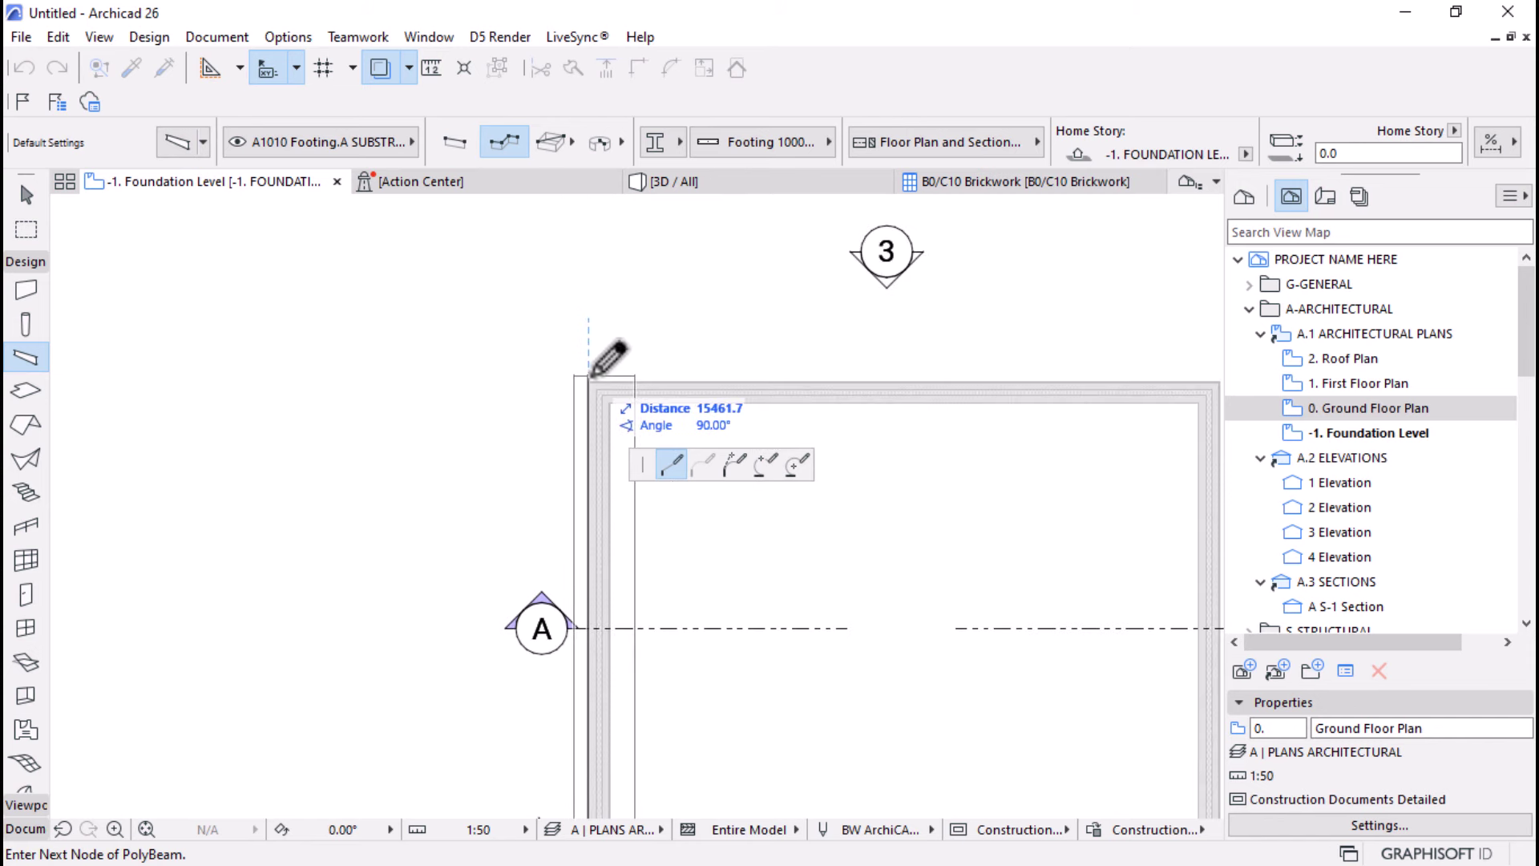
click(591, 375)
scroll(598, 365, down, 2)
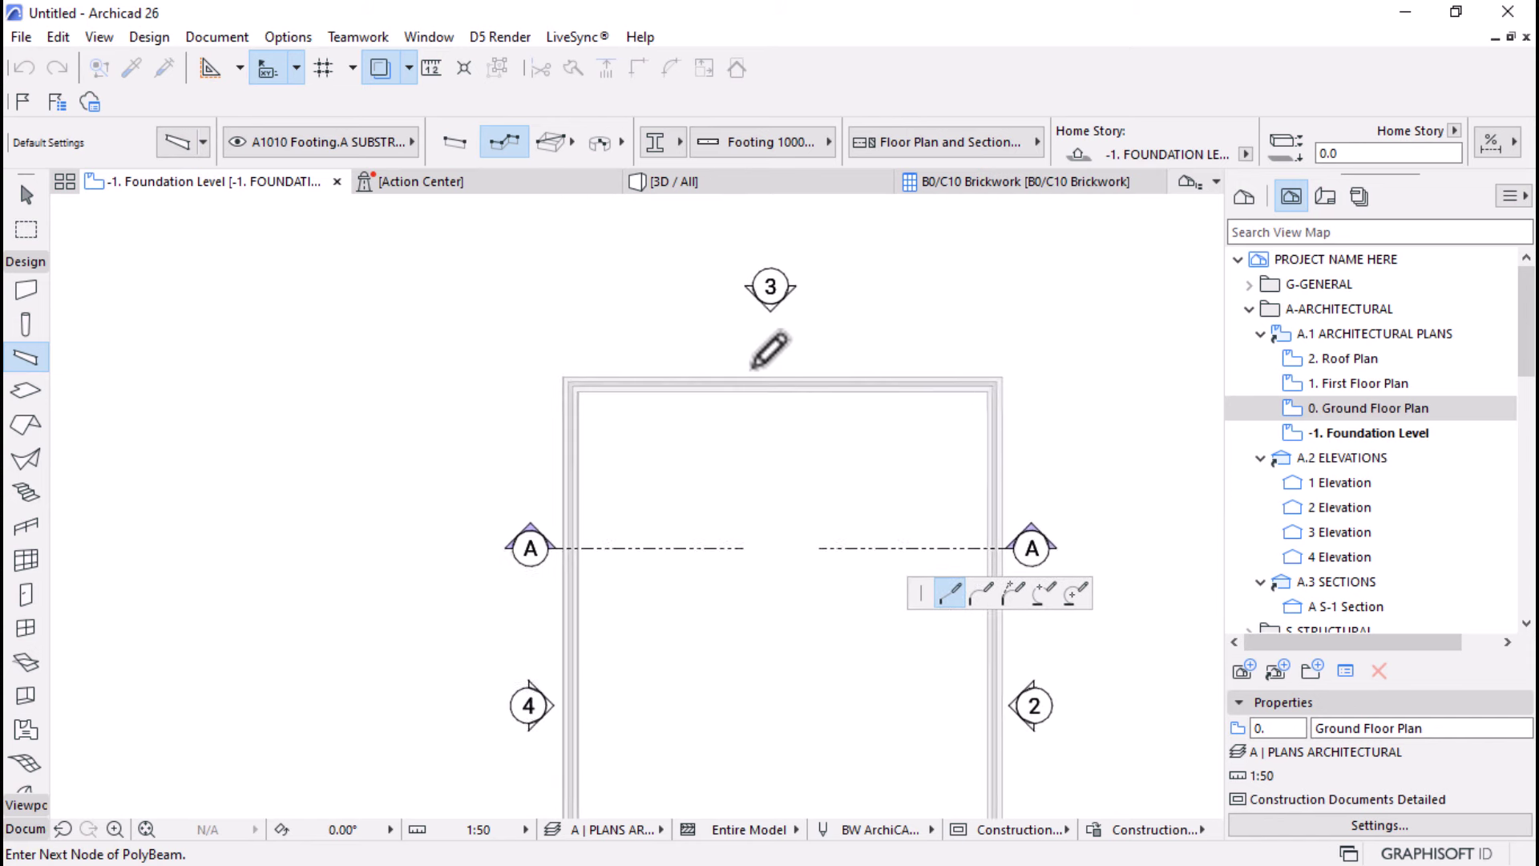
click(1002, 373)
scroll(918, 449, down, 3)
scroll(962, 618, up, 5)
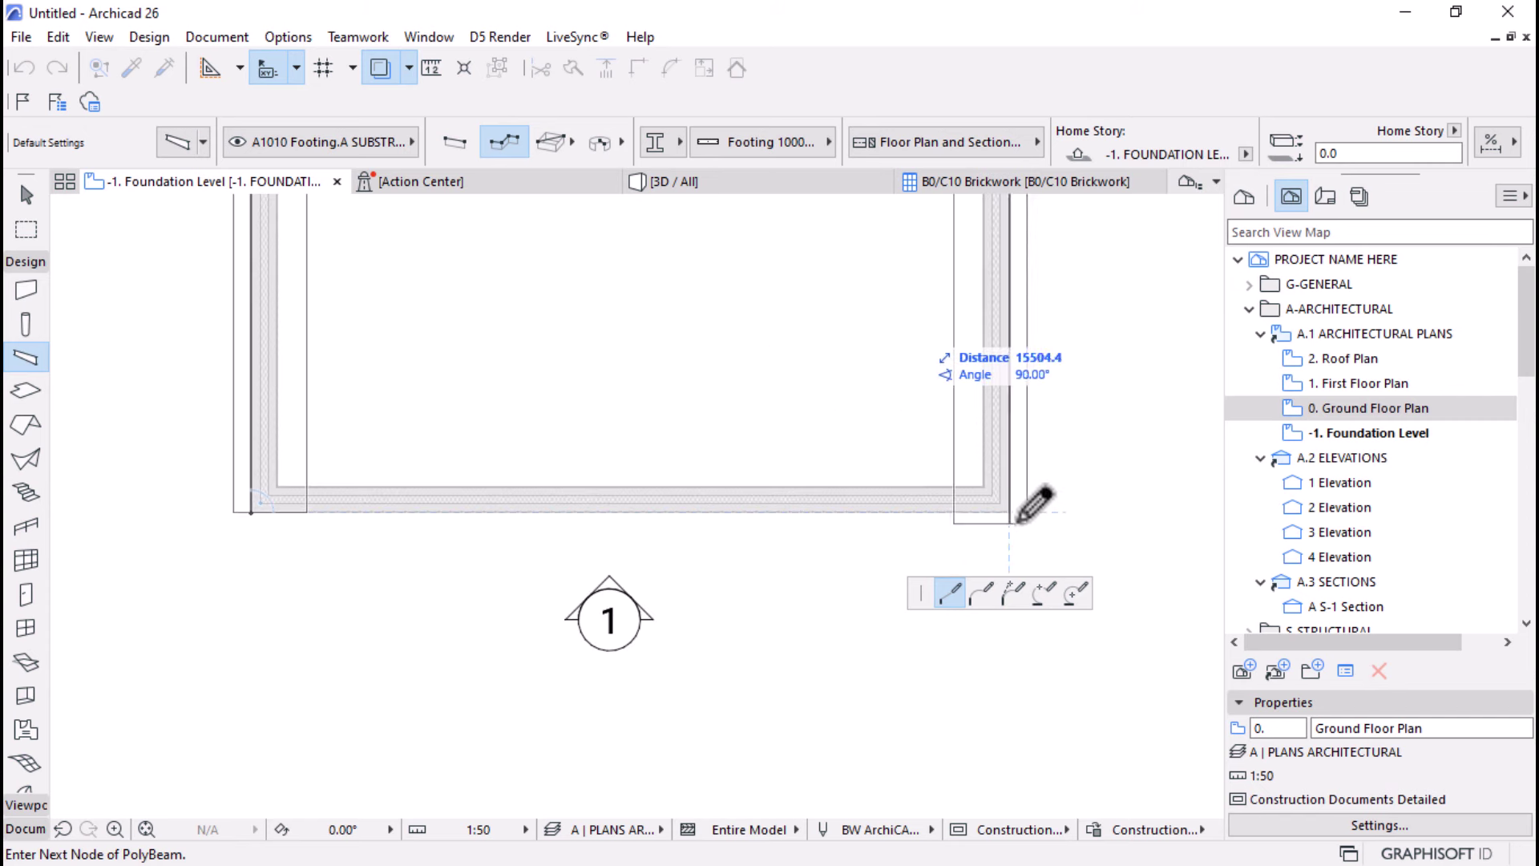